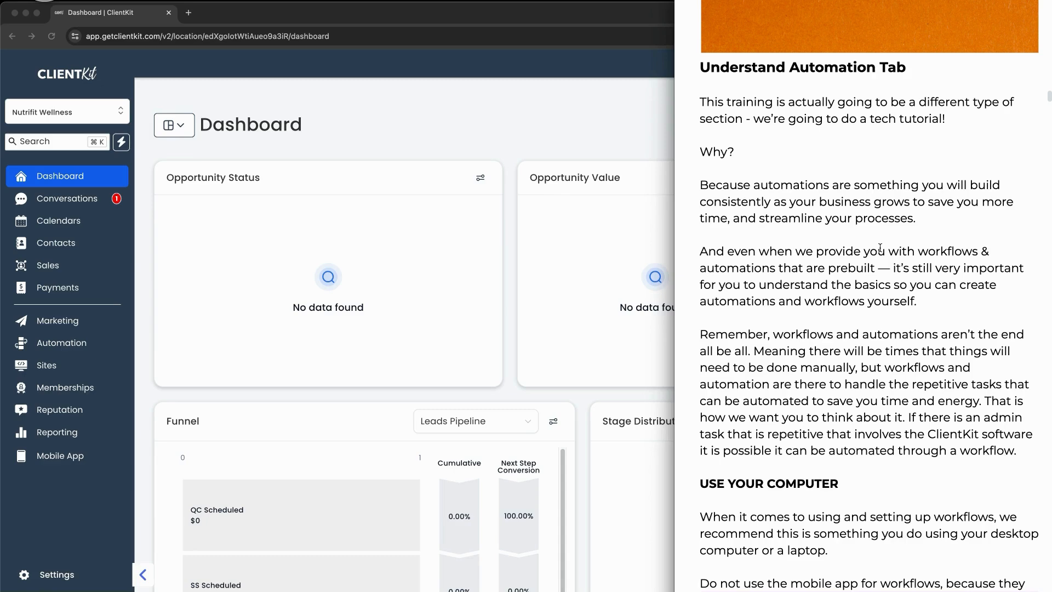
Step: Scroll the training notes, circle the USE YOUR COMPUTER heading, then clear the annotation
{"action": "scroll", "coordinate": [871, 275], "scroll_direction": "down", "scroll_amount": 3}
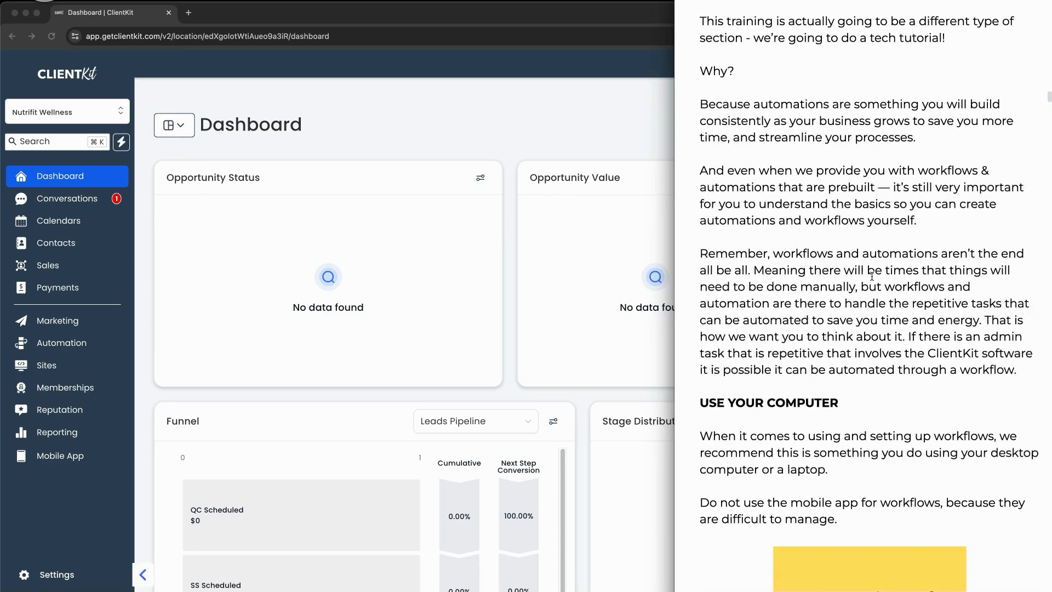
{"action": "scroll", "coordinate": [871, 276], "scroll_direction": "down", "scroll_amount": 5}
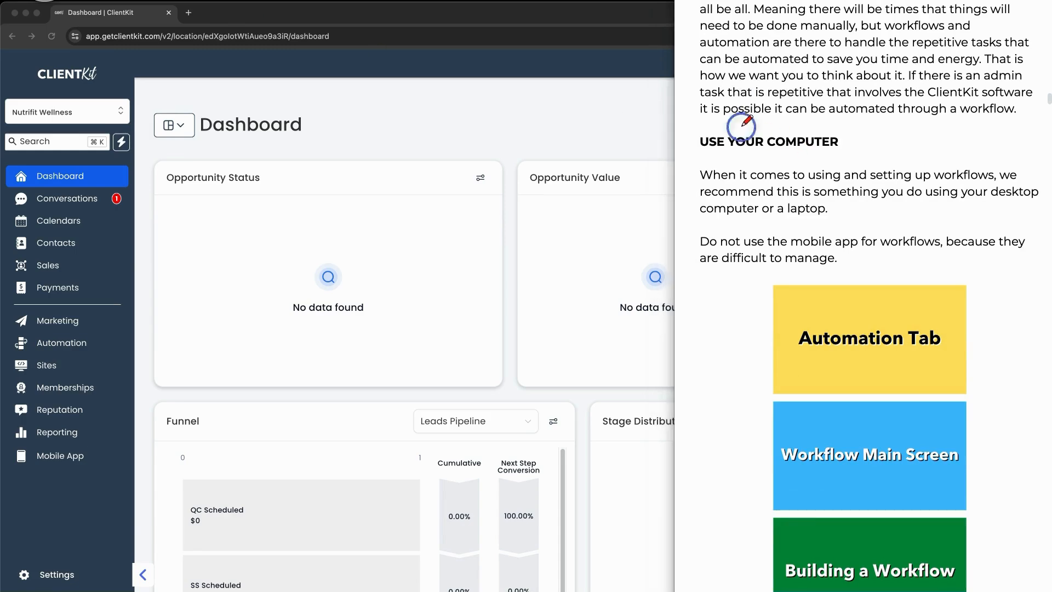
{"action": "mouse_move", "coordinate": [741, 127]}
{"action": "left_mouse_down"}
{"action": "mouse_move", "coordinate": [753, 154]}
{"action": "mouse_move", "coordinate": [789, 127]}
{"action": "left_mouse_up"}
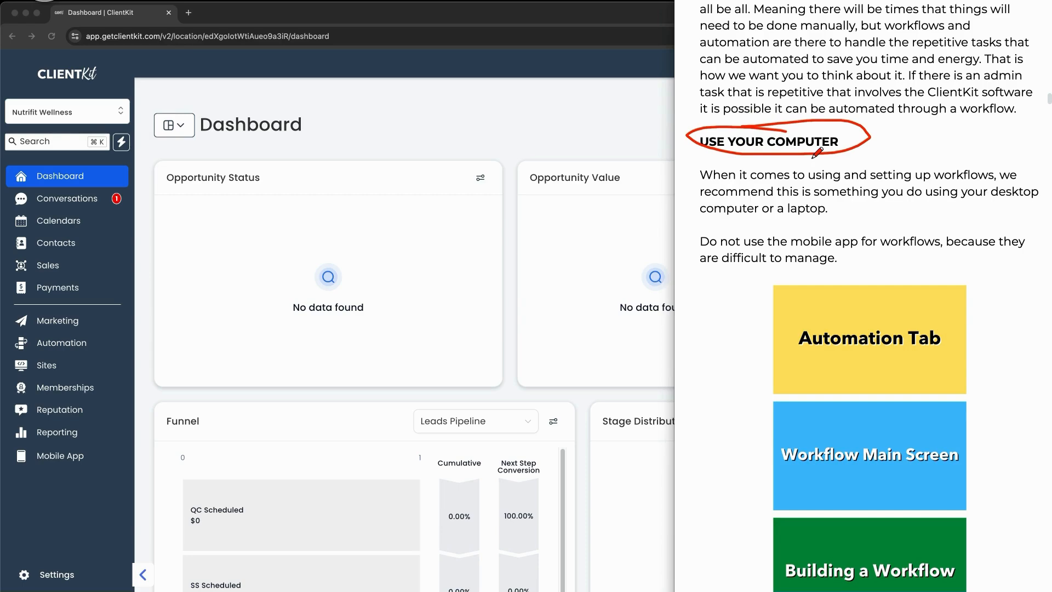
{"action": "key", "text": "Escape"}
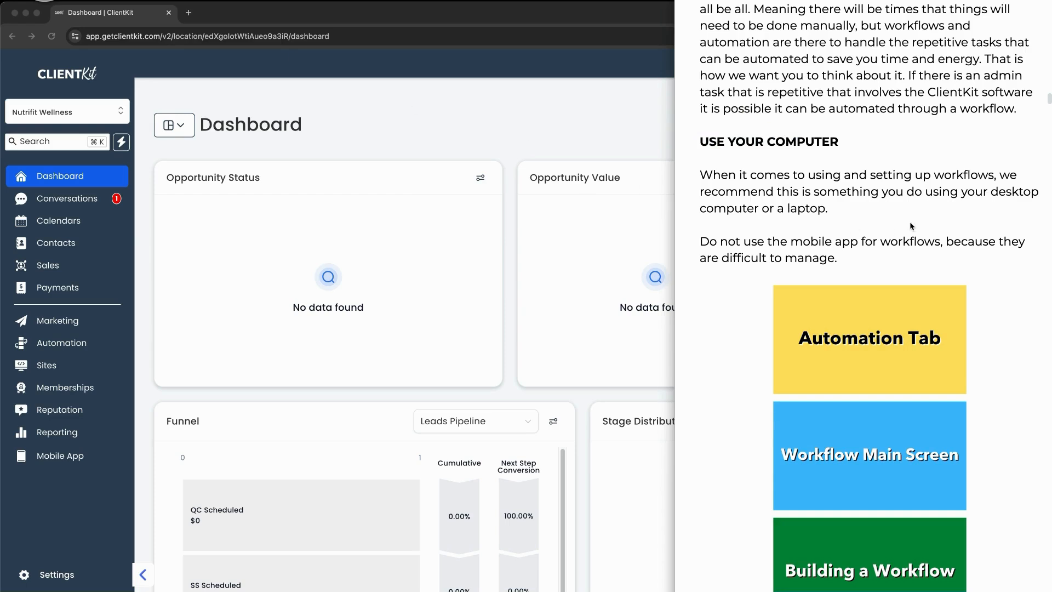
Step: Scroll further through the notes and bring the ClientKit dashboard to the front
{"action": "scroll", "coordinate": [910, 226], "scroll_direction": "down", "scroll_amount": 4}
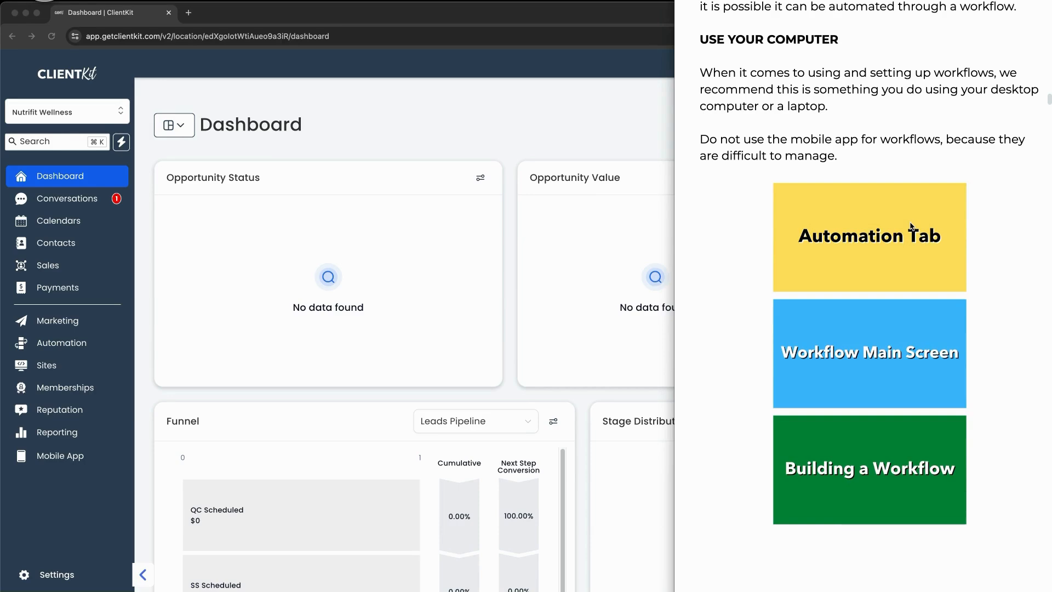
{"action": "scroll", "coordinate": [911, 225], "scroll_direction": "down", "scroll_amount": 1}
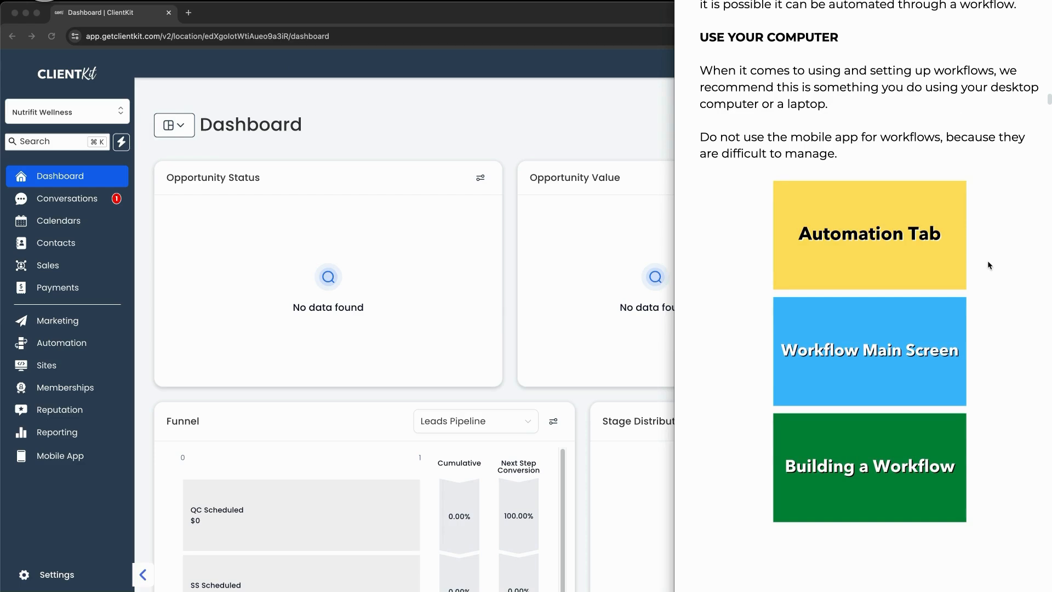
{"action": "scroll", "coordinate": [987, 263], "scroll_direction": "down", "scroll_amount": 10}
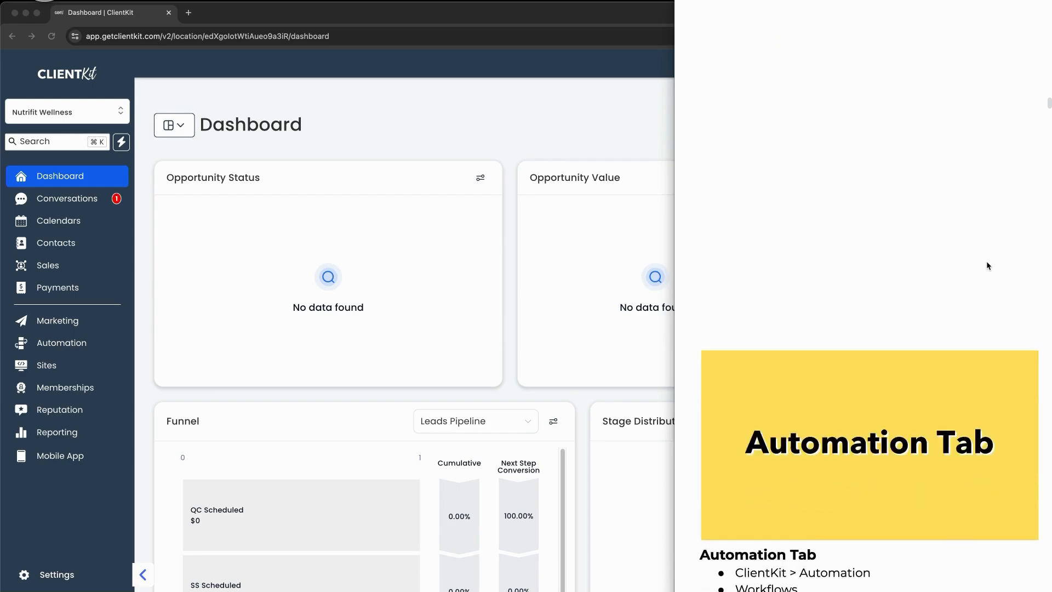
{"action": "scroll", "coordinate": [988, 265], "scroll_direction": "down", "scroll_amount": 10}
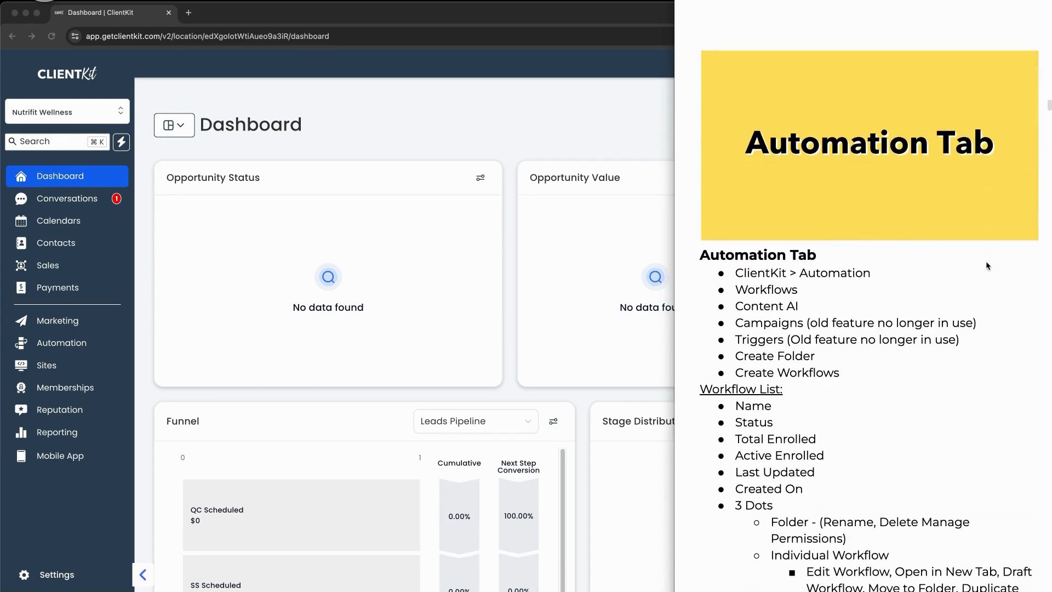
{"action": "left_click", "coordinate": [305, 129]}
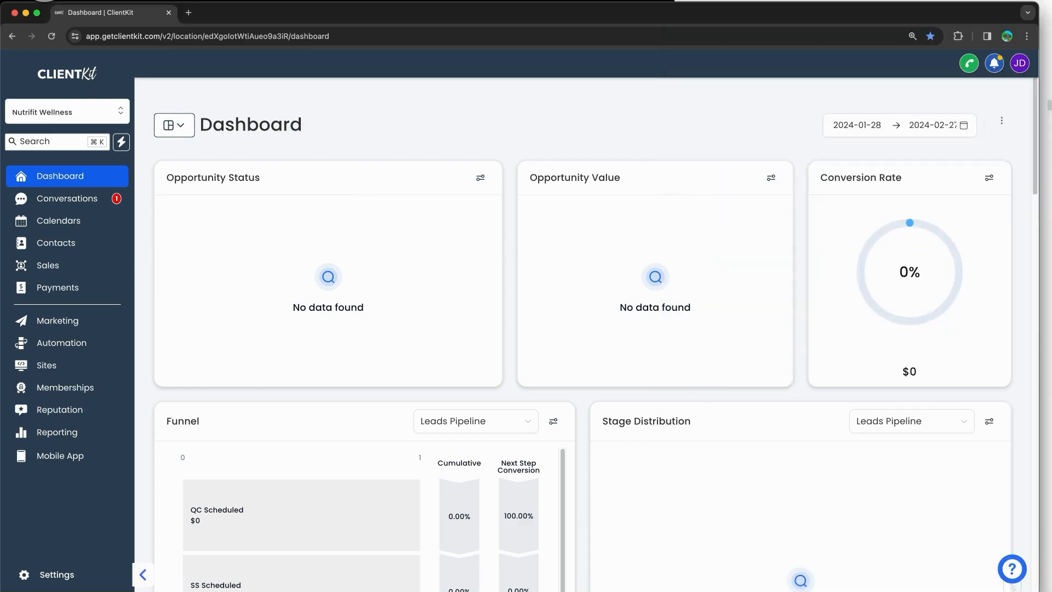
Step: Mark the Automation section with the annotation pen, then open the Automation workflows list
{"action": "key", "text": "ctrl+shift+a"}
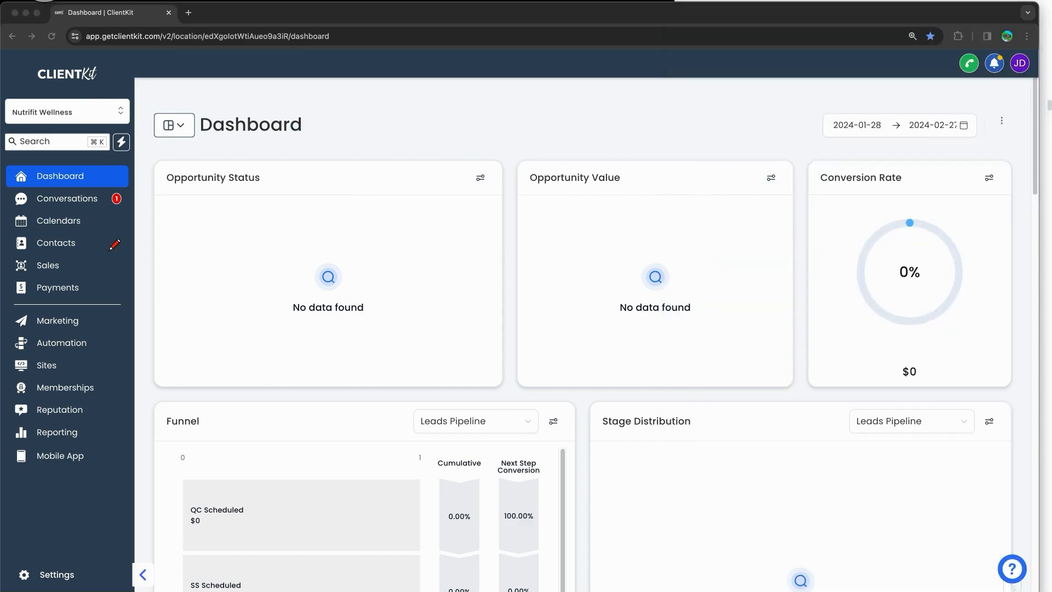
{"action": "mouse_move", "coordinate": [48, 330]}
{"action": "left_mouse_down"}
{"action": "mouse_move", "coordinate": [71, 355]}
{"action": "mouse_move", "coordinate": [15, 327]}
{"action": "left_mouse_up"}
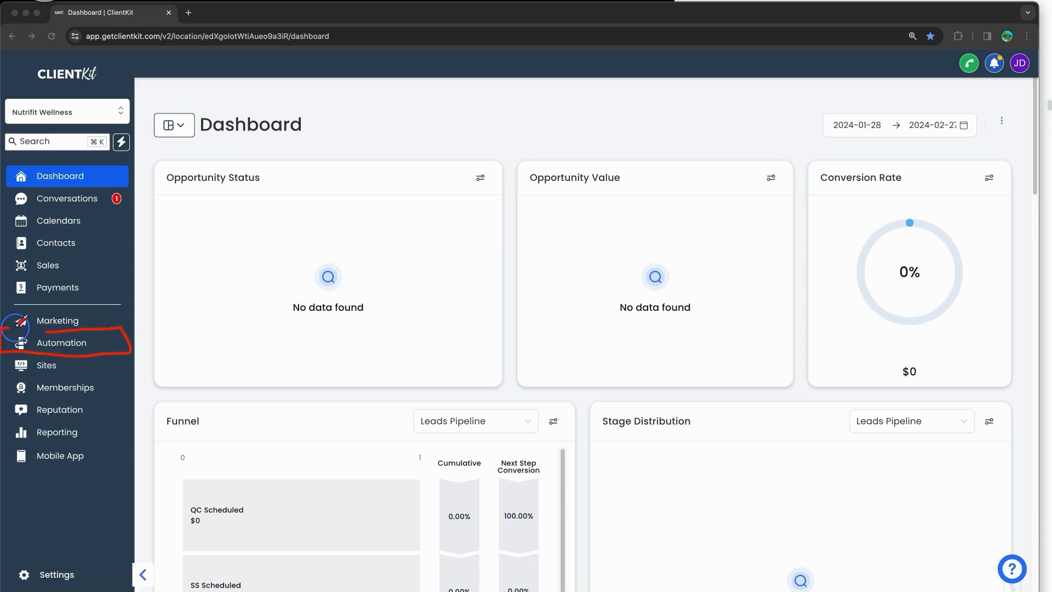
{"action": "key", "text": "Escape"}
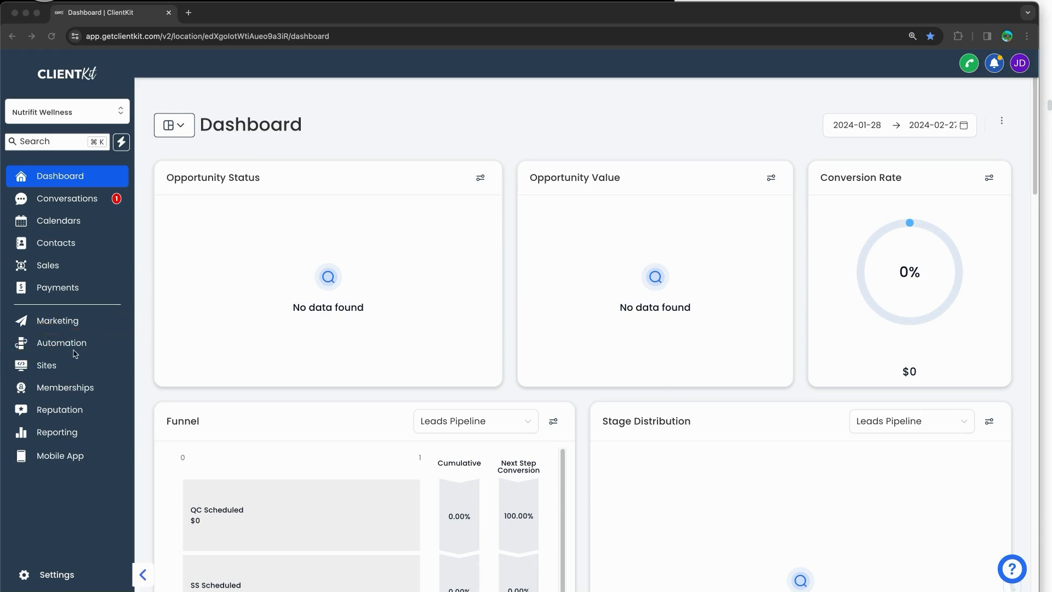
{"action": "left_click", "coordinate": [74, 349]}
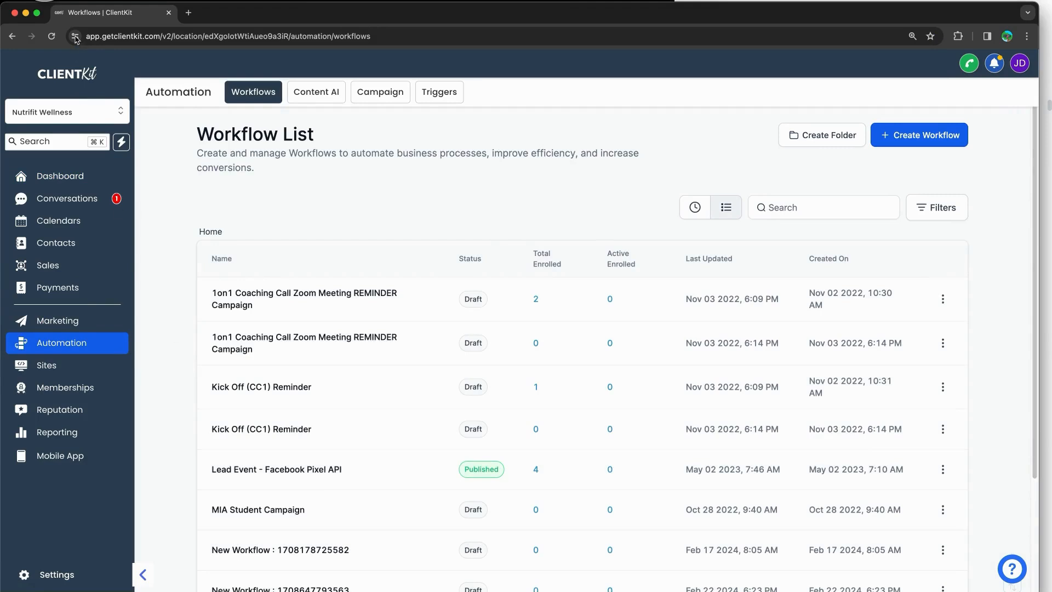
Step: Collapse the navigation panel to icons, expand it again, and scroll the Workflow List
{"action": "left_click_drag", "start_coordinate": [152, 565], "coordinate": [149, 589]}
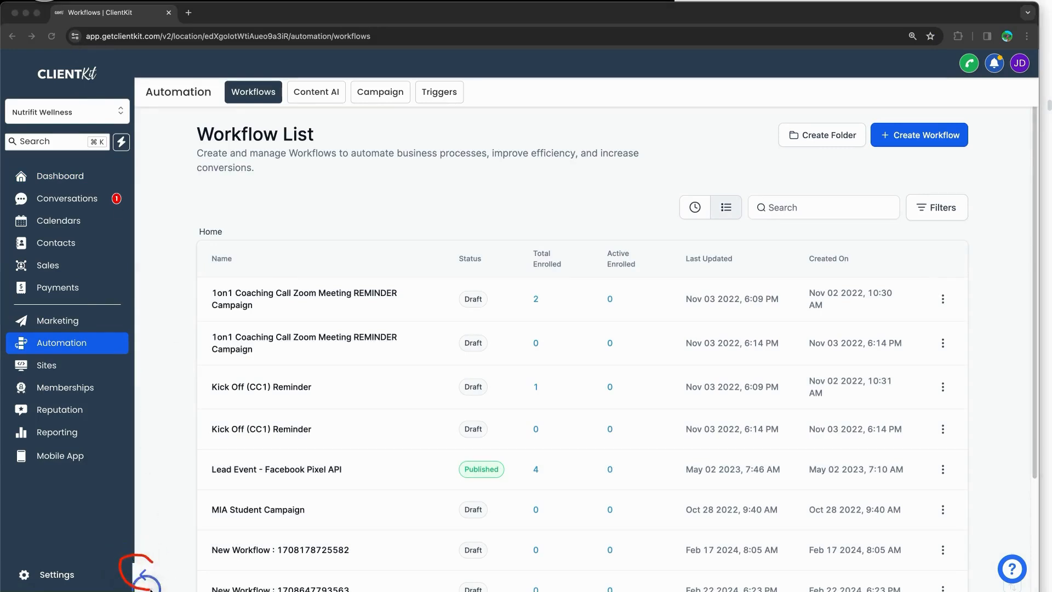
{"action": "key", "text": "Escape"}
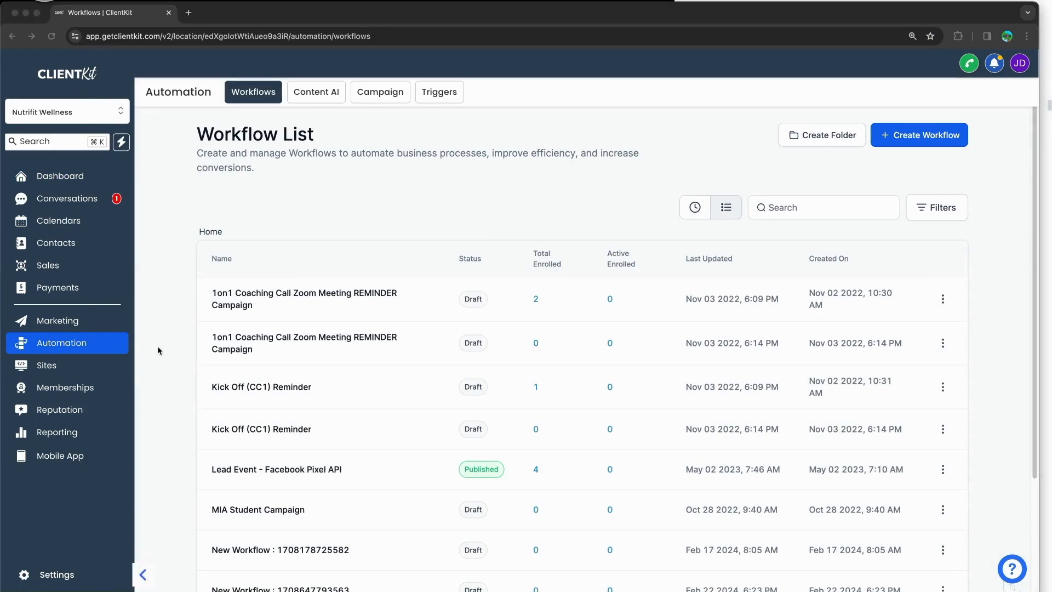
{"action": "left_click", "coordinate": [141, 574]}
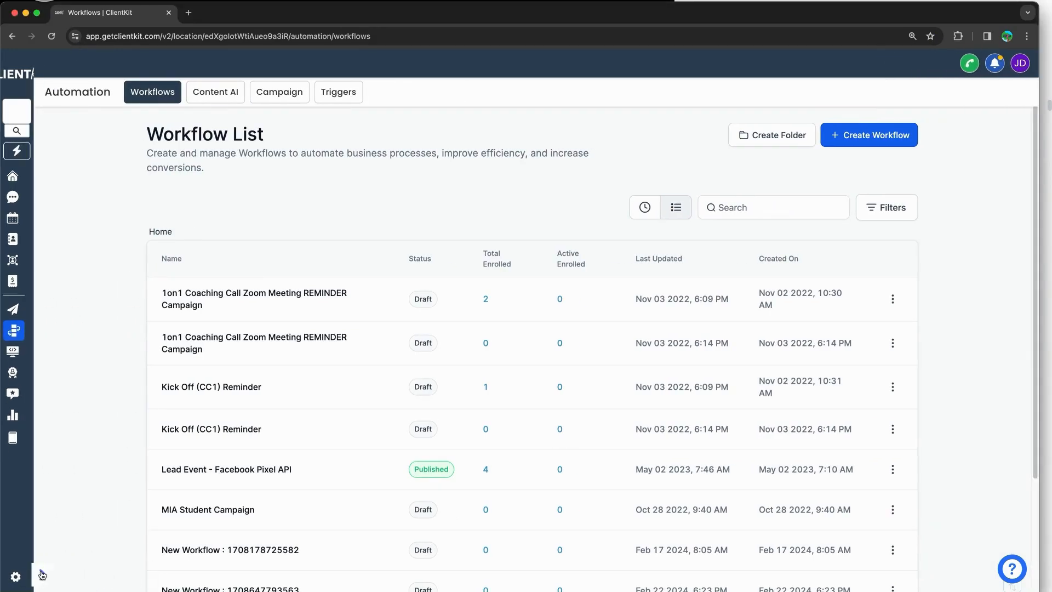
{"action": "left_click", "coordinate": [42, 574]}
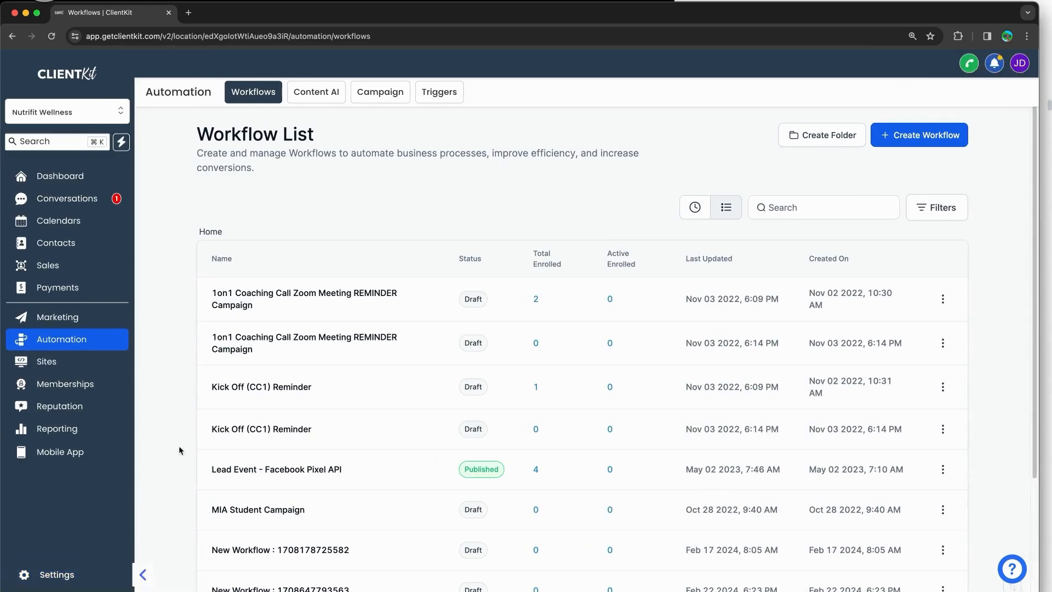
{"action": "scroll", "coordinate": [286, 215], "scroll_direction": "down", "scroll_amount": 3}
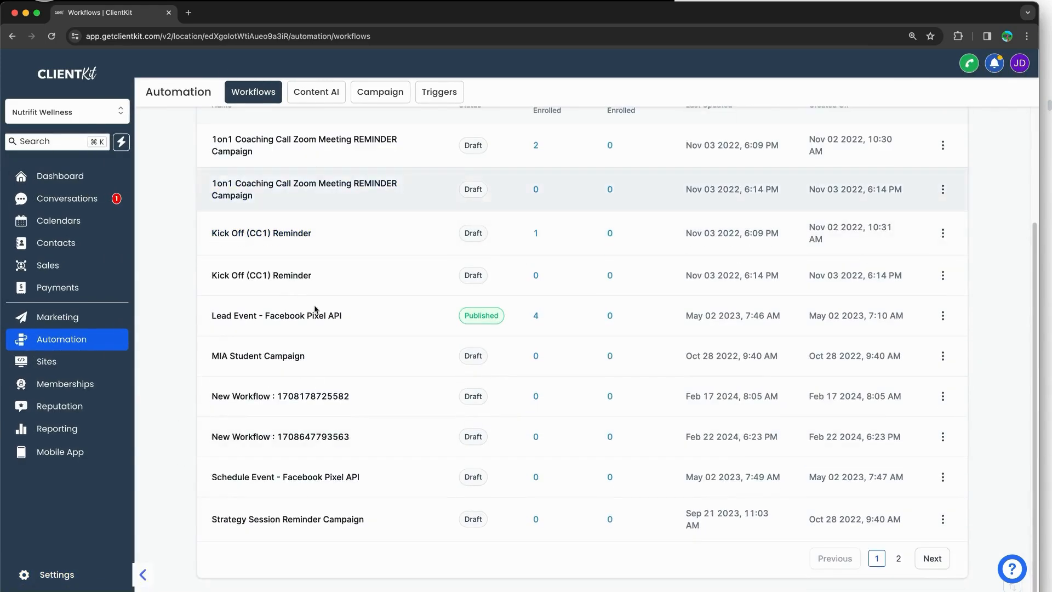
{"action": "scroll", "coordinate": [316, 310], "scroll_direction": "up", "scroll_amount": 3}
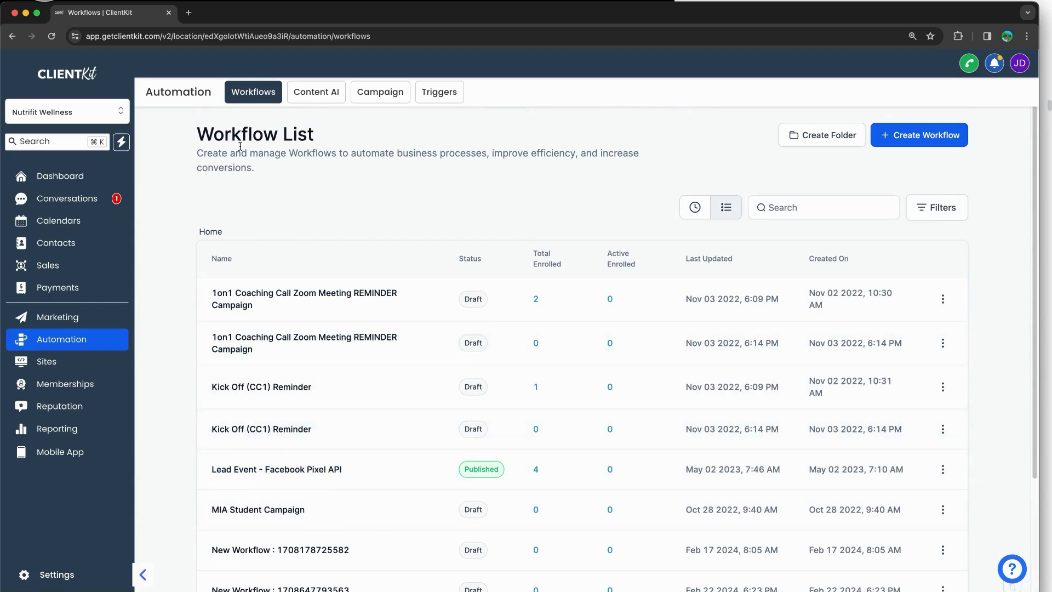
{"action": "mouse_move", "coordinate": [239, 72]}
{"action": "left_mouse_down"}
{"action": "mouse_move", "coordinate": [1005, 75]}
{"action": "mouse_move", "coordinate": [989, 588]}
{"action": "mouse_move", "coordinate": [164, 70]}
{"action": "mouse_move", "coordinate": [150, 553]}
{"action": "left_mouse_up"}
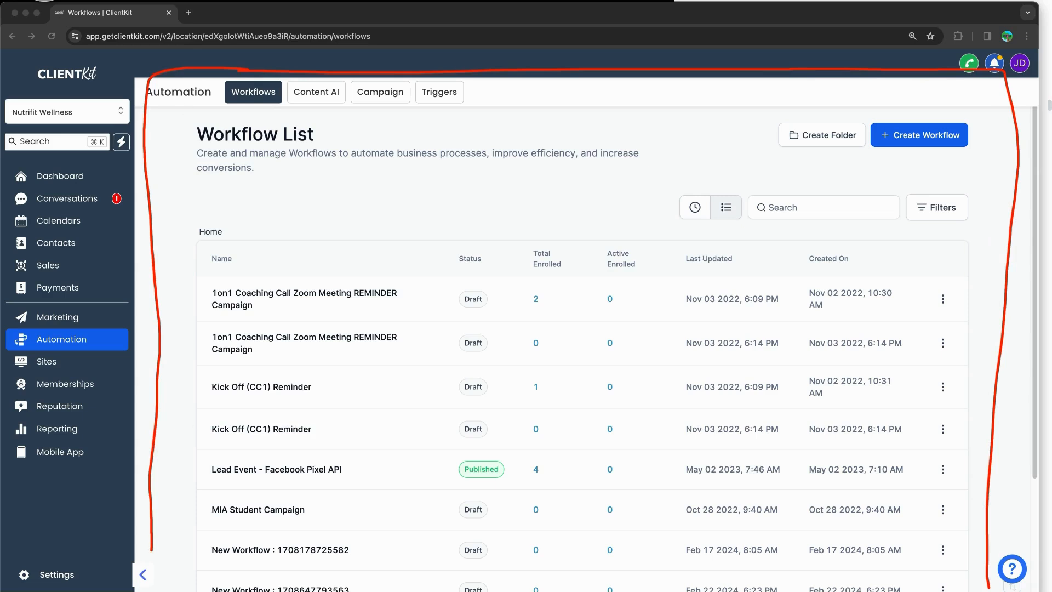
{"action": "left_click_drag", "start_coordinate": [236, 108], "coordinate": [280, 107]}
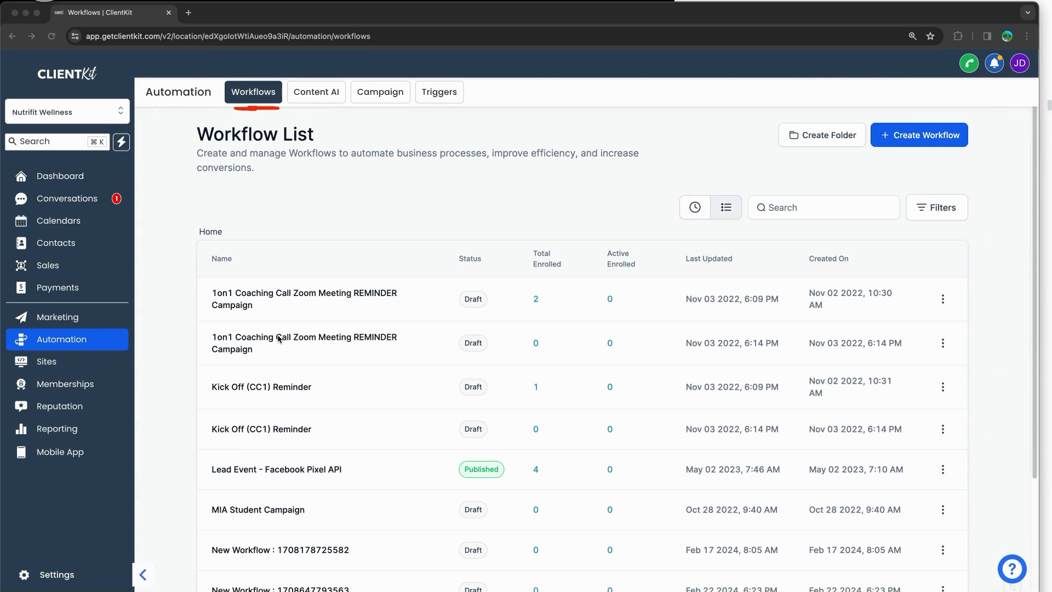
{"action": "left_click_drag", "start_coordinate": [303, 107], "coordinate": [459, 105]}
{"action": "left_click_drag", "start_coordinate": [359, 76], "coordinate": [497, 122]}
{"action": "left_click_drag", "start_coordinate": [470, 68], "coordinate": [355, 122]}
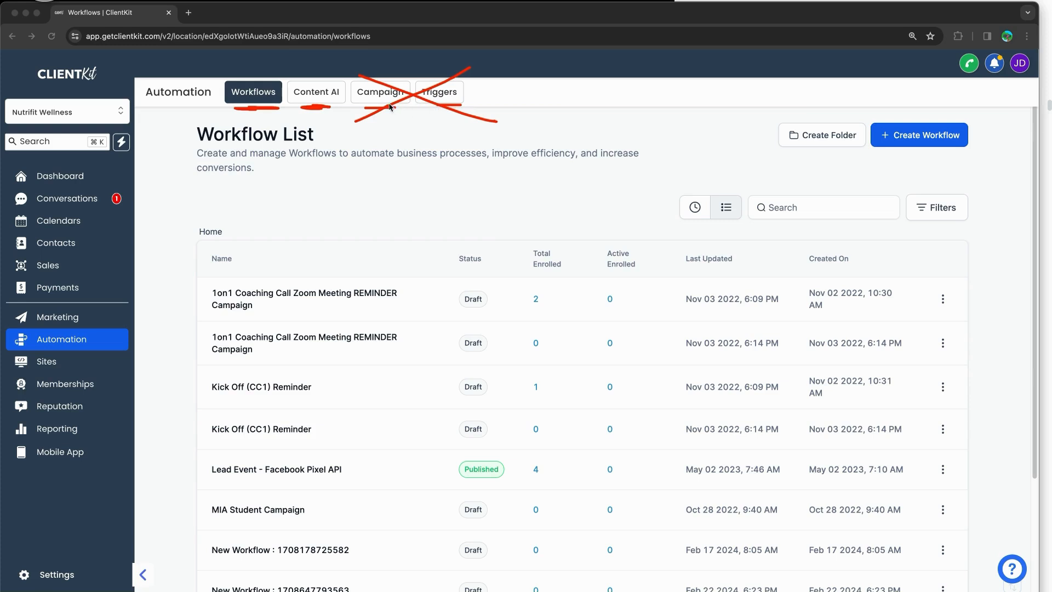
{"action": "mouse_move", "coordinate": [257, 160]}
{"action": "left_mouse_down"}
{"action": "mouse_move", "coordinate": [254, 117]}
{"action": "mouse_move", "coordinate": [262, 130]}
{"action": "left_mouse_up"}
{"action": "left_click_drag", "start_coordinate": [318, 109], "coordinate": [320, 165]}
{"action": "left_click_drag", "start_coordinate": [301, 125], "coordinate": [330, 119]}
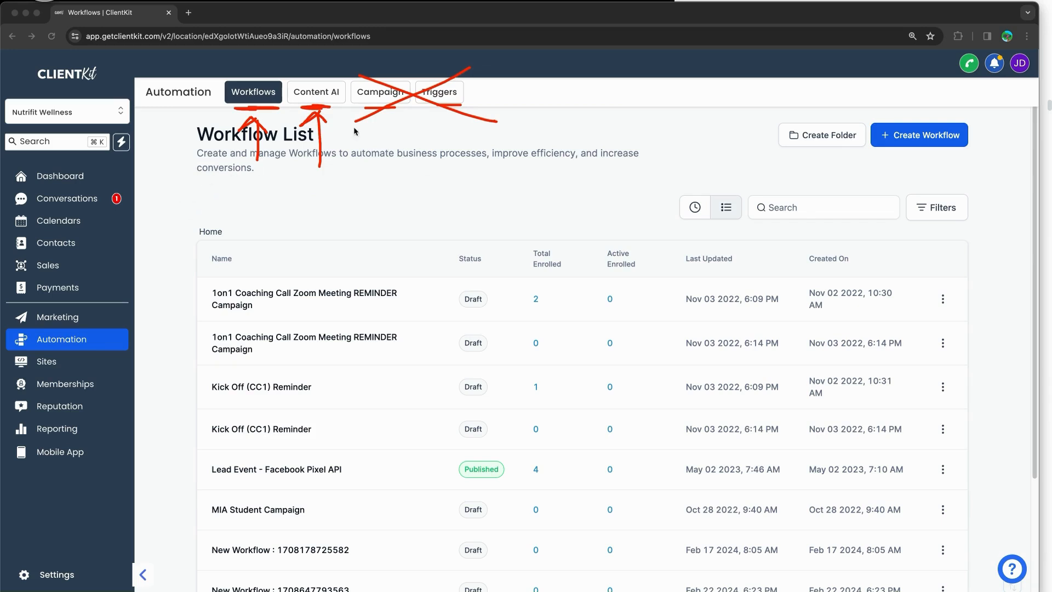
{"action": "left_click_drag", "start_coordinate": [294, 70], "coordinate": [344, 108]}
{"action": "left_click_drag", "start_coordinate": [335, 64], "coordinate": [300, 119]}
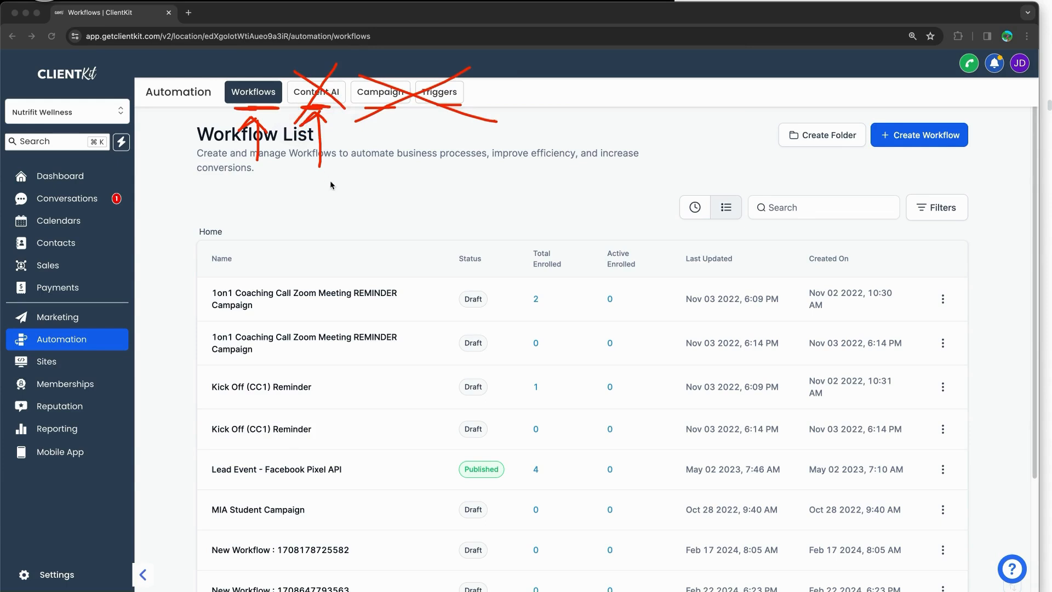
{"action": "mouse_move", "coordinate": [281, 76]}
{"action": "left_mouse_down"}
{"action": "mouse_move", "coordinate": [257, 71]}
{"action": "mouse_move", "coordinate": [219, 87]}
{"action": "mouse_move", "coordinate": [257, 113]}
{"action": "mouse_move", "coordinate": [275, 88]}
{"action": "left_mouse_up"}
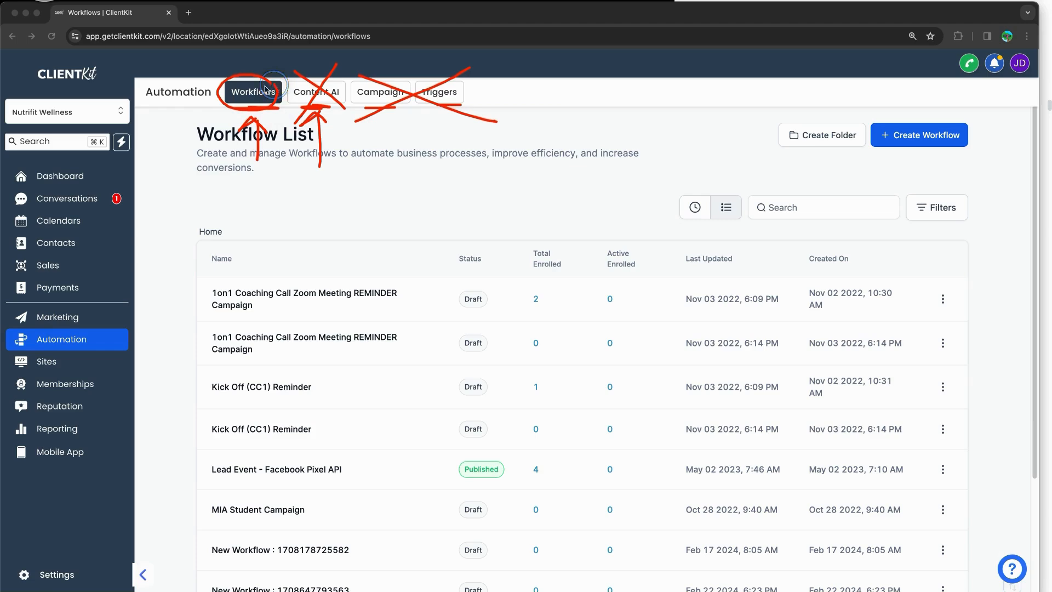
{"action": "key", "text": "Escape"}
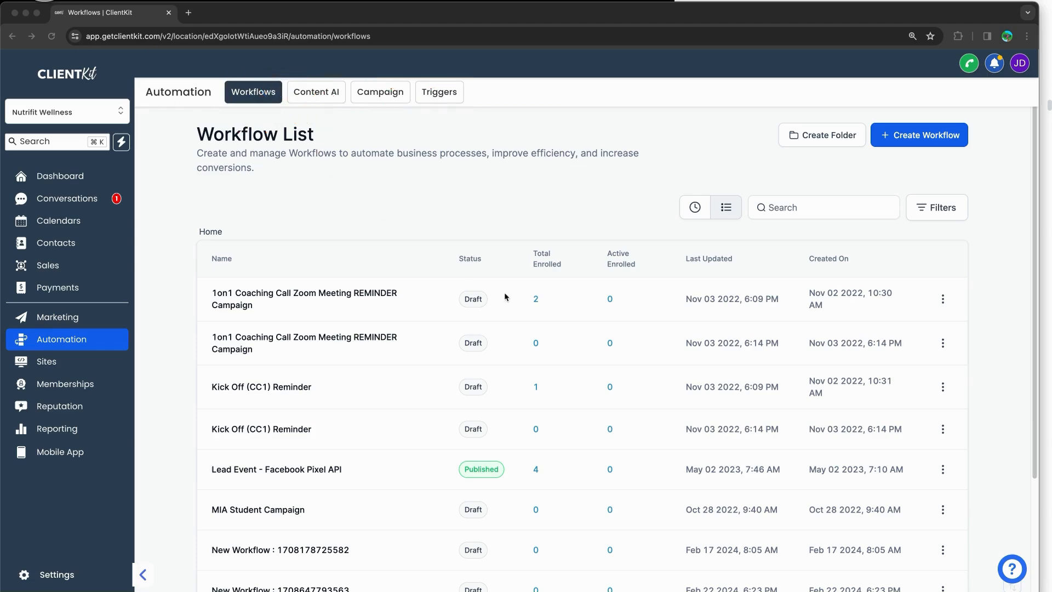
Step: Zoom the page in, then set it back to 125% and dismiss the zoom popup
{"action": "key", "text": "super+equal"}
{"action": "key", "text": "super+equal"}
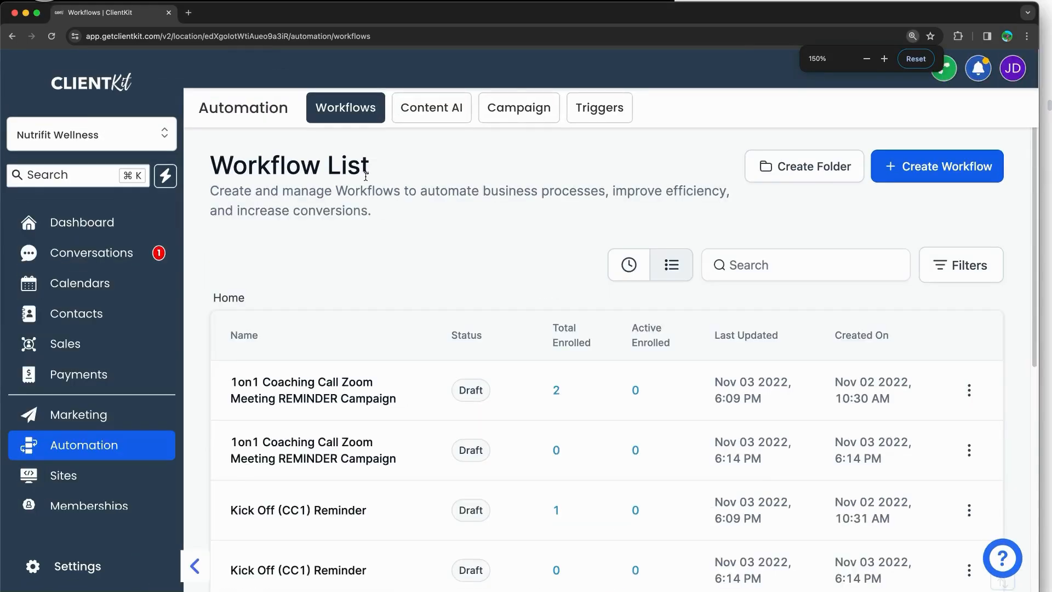
{"action": "key", "text": "super+minus"}
{"action": "left_click_drag", "start_coordinate": [369, 175], "coordinate": [518, 195]}
{"action": "left_click", "coordinate": [519, 196]}
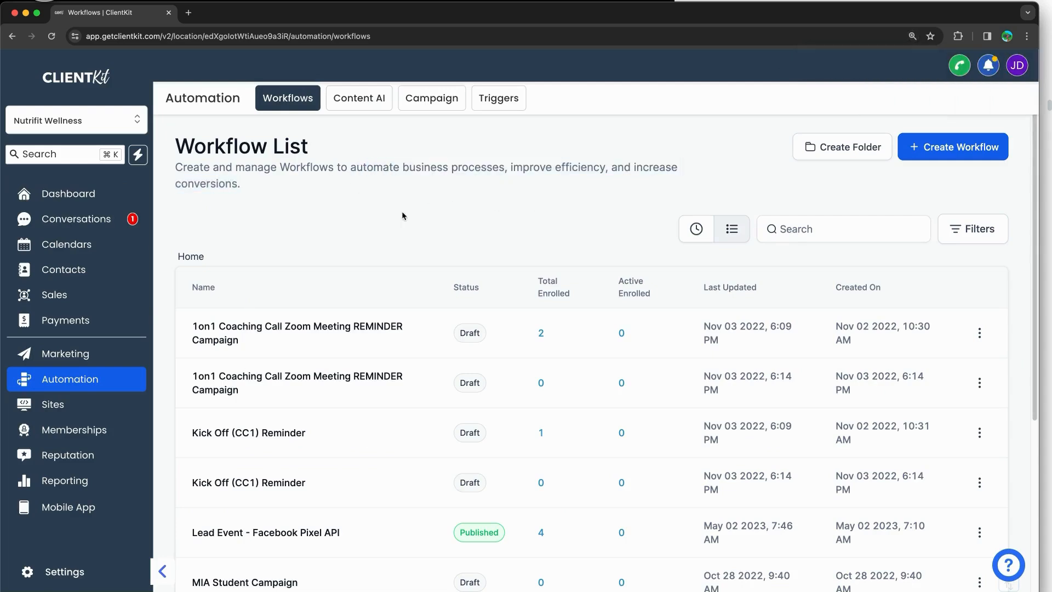
Step: Draw arrows pointing at the controls for creating a new workflow and a folder
{"action": "scroll", "coordinate": [301, 163], "scroll_direction": "down", "scroll_amount": 1}
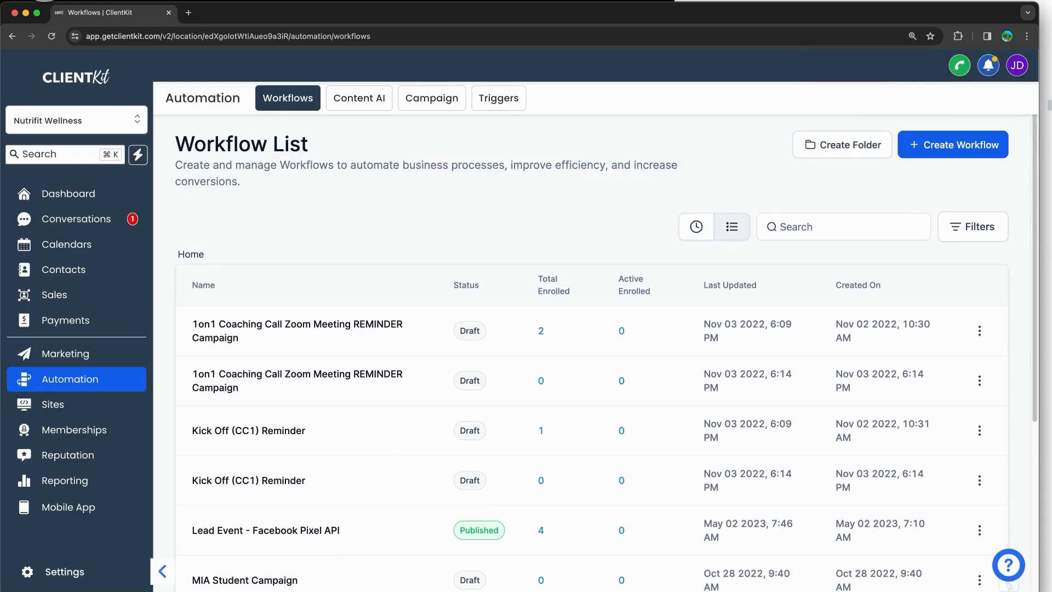
{"action": "mouse_move", "coordinate": [978, 125]}
{"action": "left_mouse_down"}
{"action": "mouse_move", "coordinate": [937, 122]}
{"action": "mouse_move", "coordinate": [887, 169]}
{"action": "mouse_move", "coordinate": [1014, 164]}
{"action": "mouse_move", "coordinate": [978, 122]}
{"action": "left_mouse_up"}
{"action": "mouse_move", "coordinate": [910, 83]}
{"action": "left_mouse_down"}
{"action": "mouse_move", "coordinate": [926, 113]}
{"action": "mouse_move", "coordinate": [939, 107]}
{"action": "left_mouse_up"}
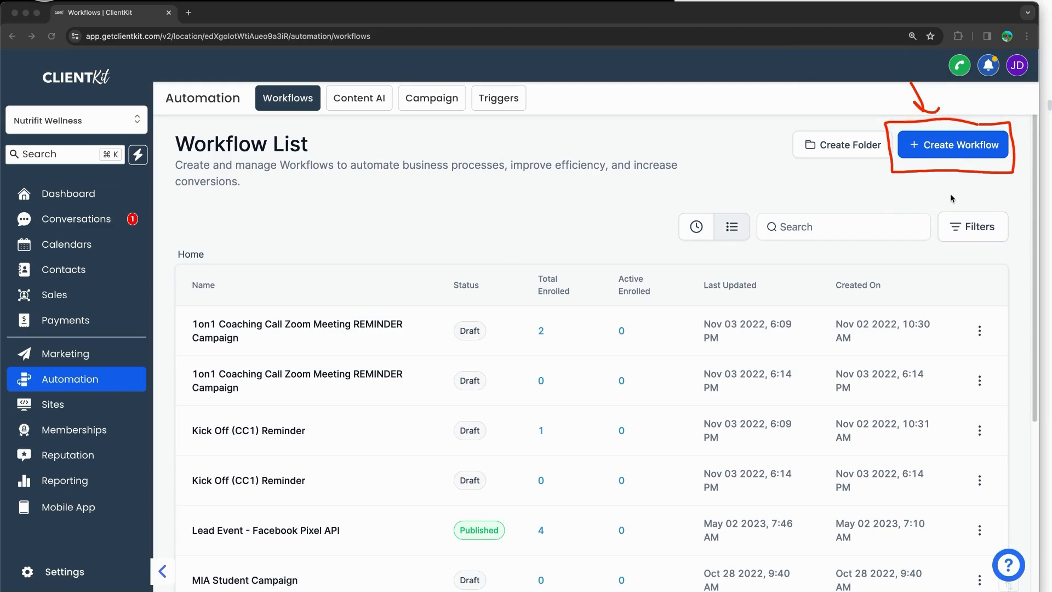
{"action": "left_click_drag", "start_coordinate": [796, 217], "coordinate": [838, 176]}
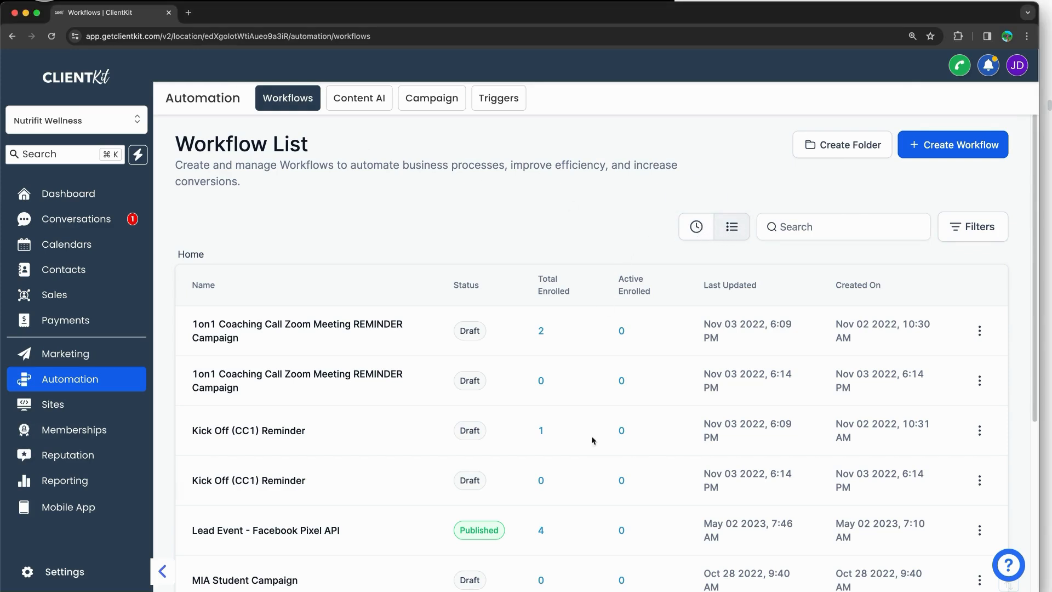
{"action": "left_click", "coordinate": [632, 231]}
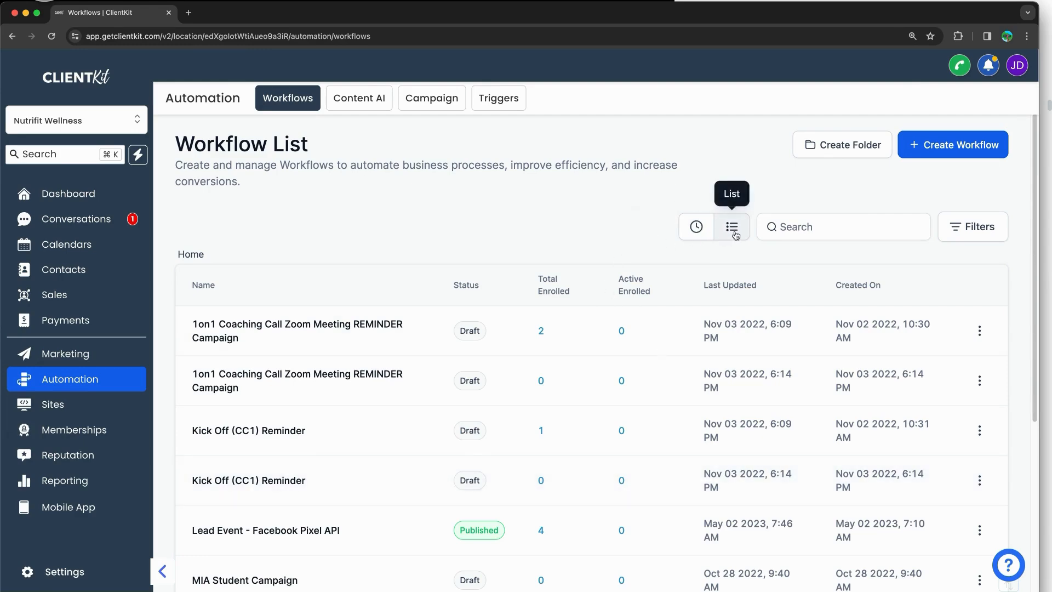
{"action": "left_click", "coordinate": [696, 226]}
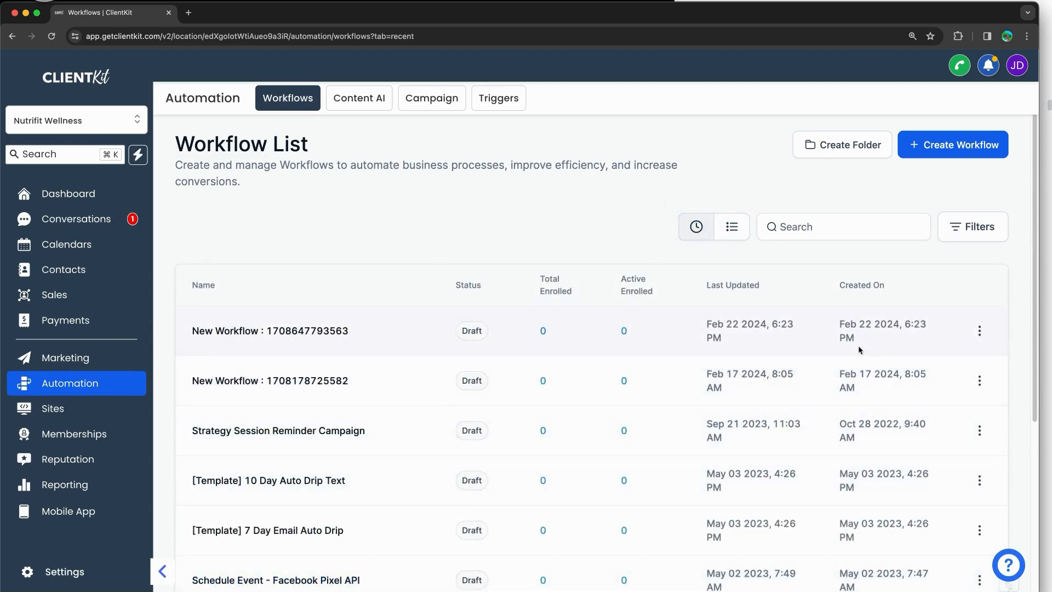
{"action": "left_click", "coordinate": [737, 234]}
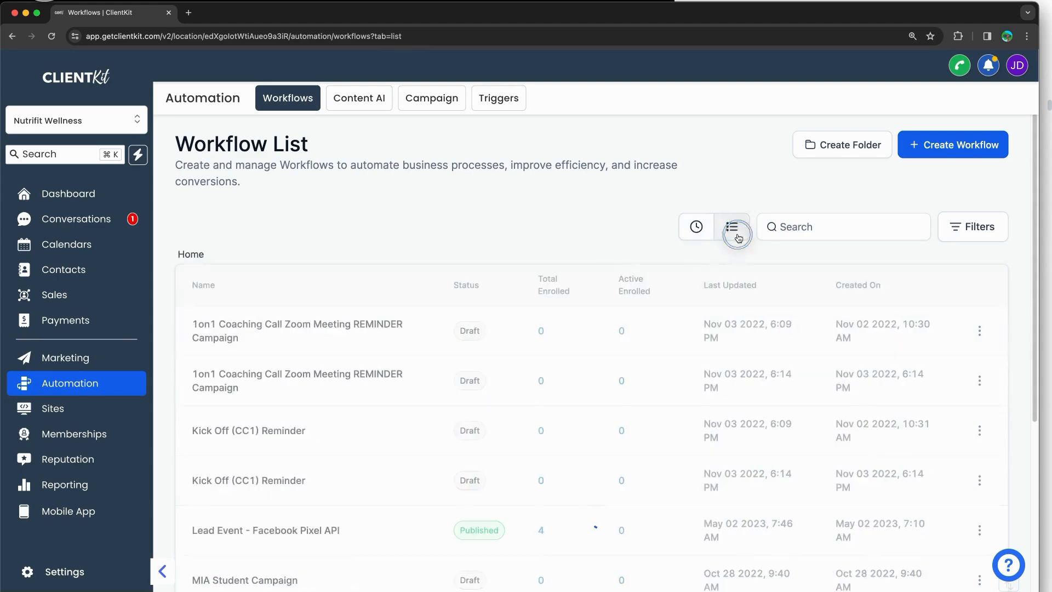
{"action": "left_click", "coordinate": [696, 231]}
{"action": "left_click", "coordinate": [735, 241]}
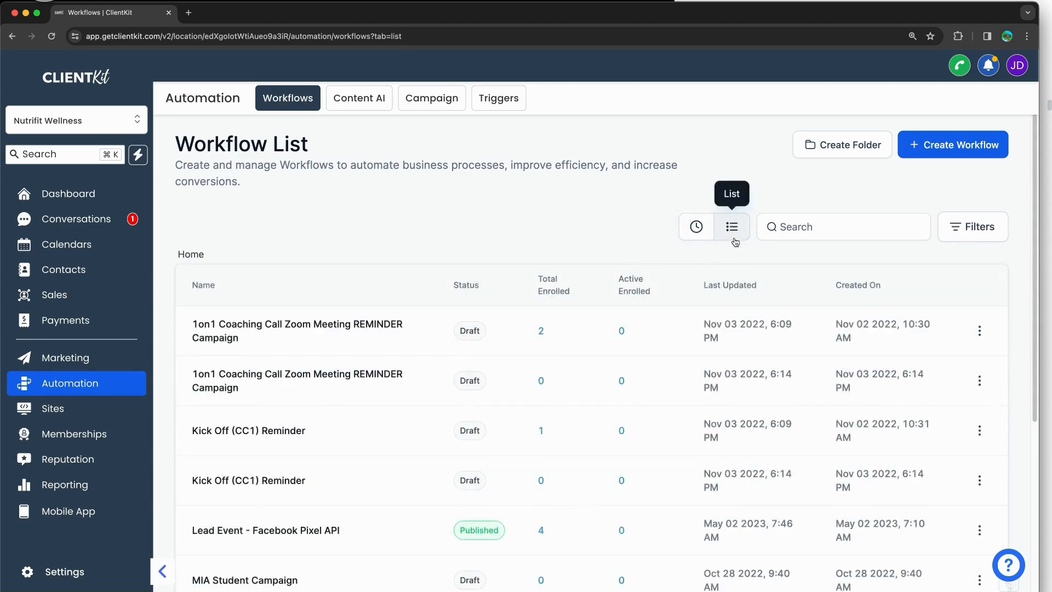
{"action": "left_click", "coordinate": [951, 236]}
{"action": "left_click", "coordinate": [856, 283]}
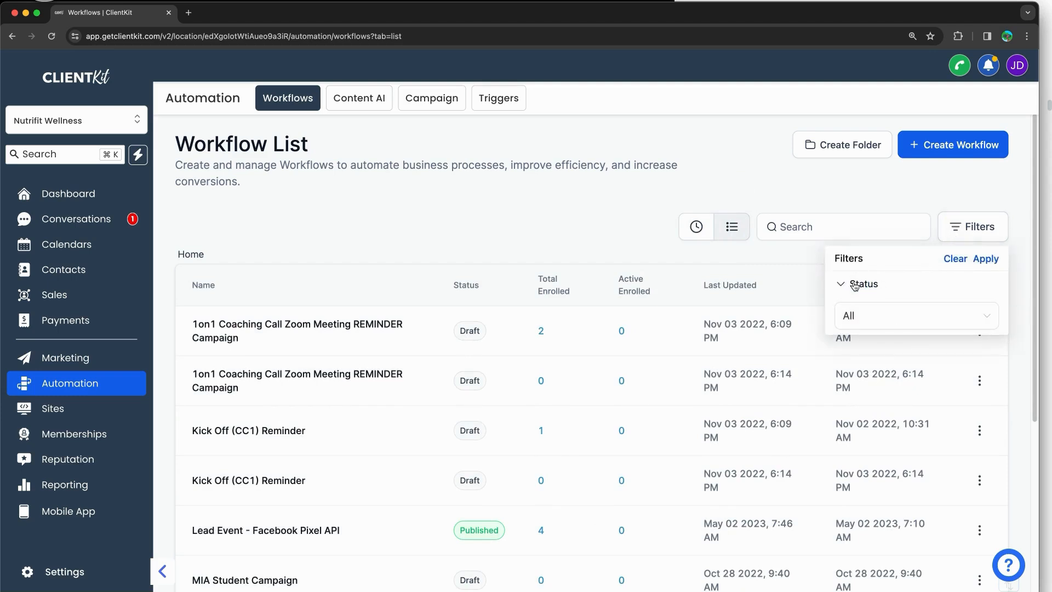
{"action": "left_click", "coordinate": [855, 315]}
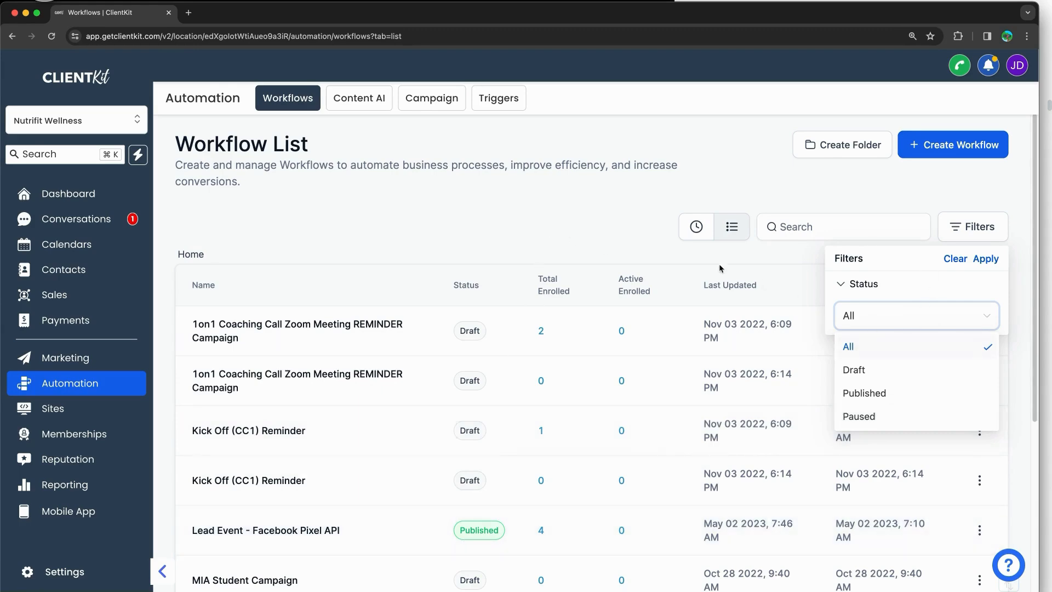
{"action": "left_click", "coordinate": [606, 225]}
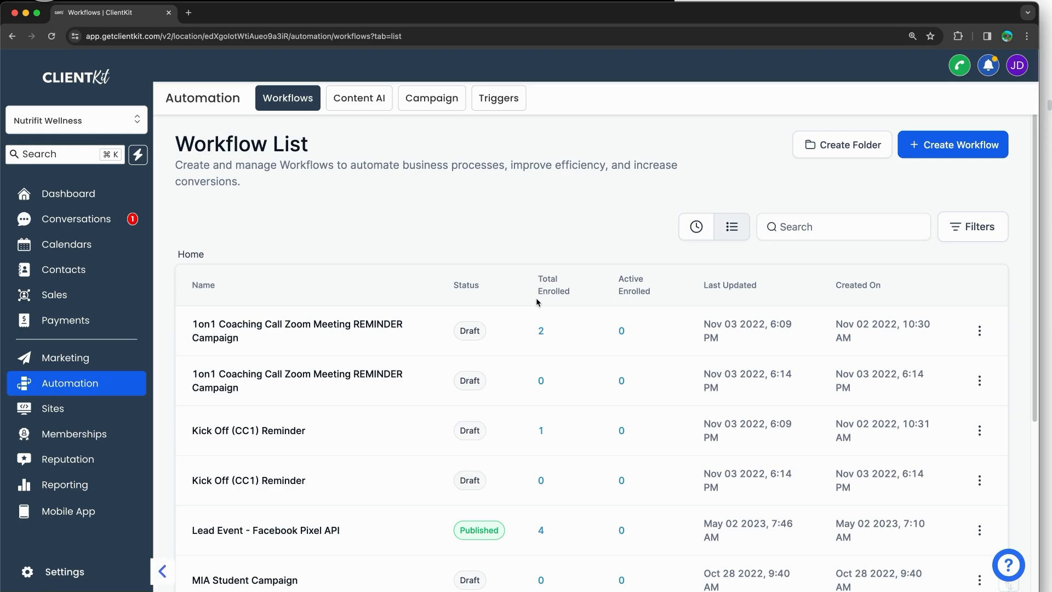
Step: Mark up the workflow table's columns with annotation strokes
{"action": "scroll", "coordinate": [394, 277], "scroll_direction": "down", "scroll_amount": 1}
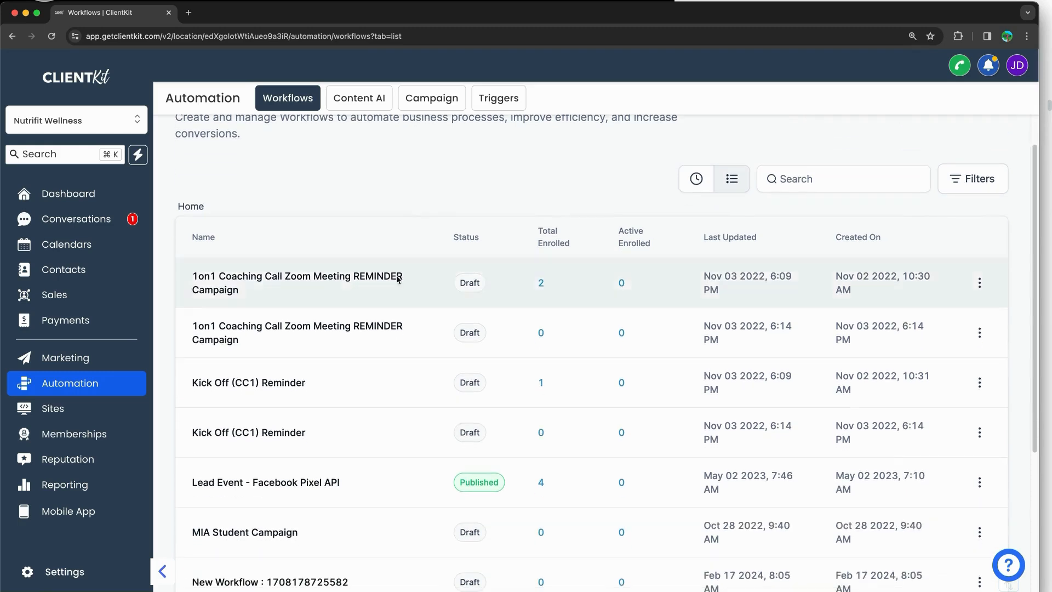
{"action": "left_click_drag", "start_coordinate": [413, 199], "coordinate": [419, 589]}
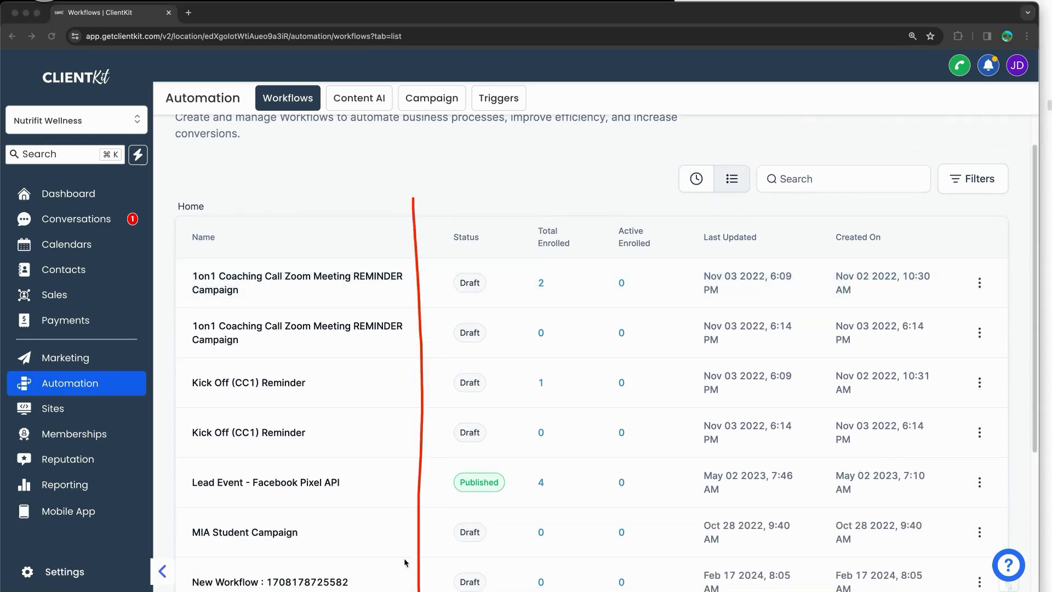
{"action": "mouse_move", "coordinate": [256, 182]}
{"action": "left_mouse_down"}
{"action": "mouse_move", "coordinate": [259, 253]}
{"action": "mouse_move", "coordinate": [289, 234]}
{"action": "left_mouse_up"}
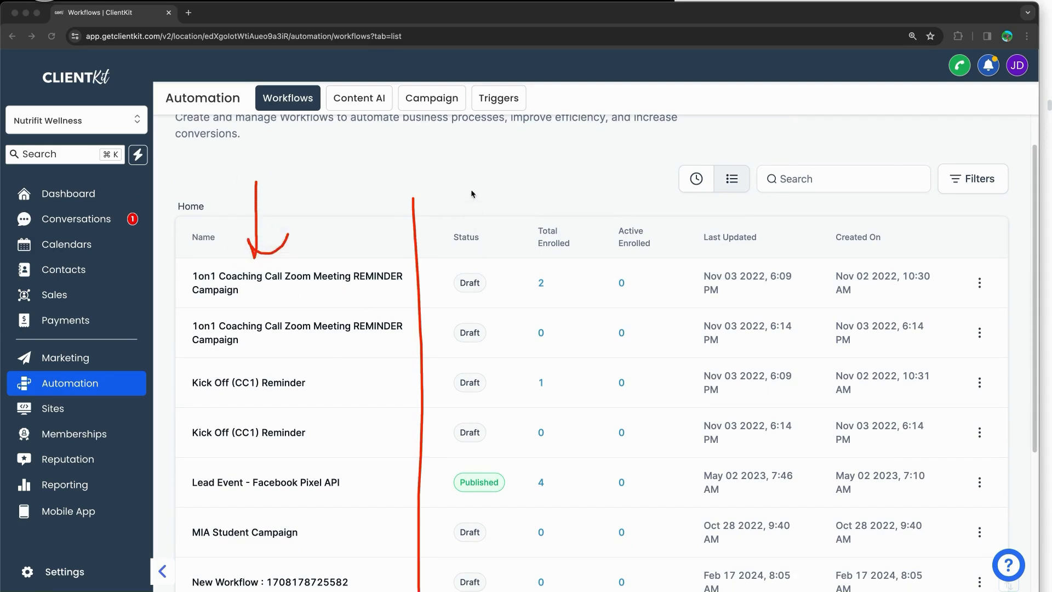
{"action": "mouse_move", "coordinate": [472, 164]}
{"action": "left_mouse_down"}
{"action": "mouse_move", "coordinate": [453, 206]}
{"action": "mouse_move", "coordinate": [486, 197]}
{"action": "left_mouse_up"}
{"action": "mouse_move", "coordinate": [571, 184]}
{"action": "left_mouse_down"}
{"action": "mouse_move", "coordinate": [571, 216]}
{"action": "mouse_move", "coordinate": [540, 221]}
{"action": "mouse_move", "coordinate": [582, 482]}
{"action": "mouse_move", "coordinate": [585, 589]}
{"action": "left_mouse_up"}
{"action": "mouse_move", "coordinate": [530, 222]}
{"action": "left_mouse_down"}
{"action": "mouse_move", "coordinate": [499, 493]}
{"action": "mouse_move", "coordinate": [502, 589]}
{"action": "left_mouse_up"}
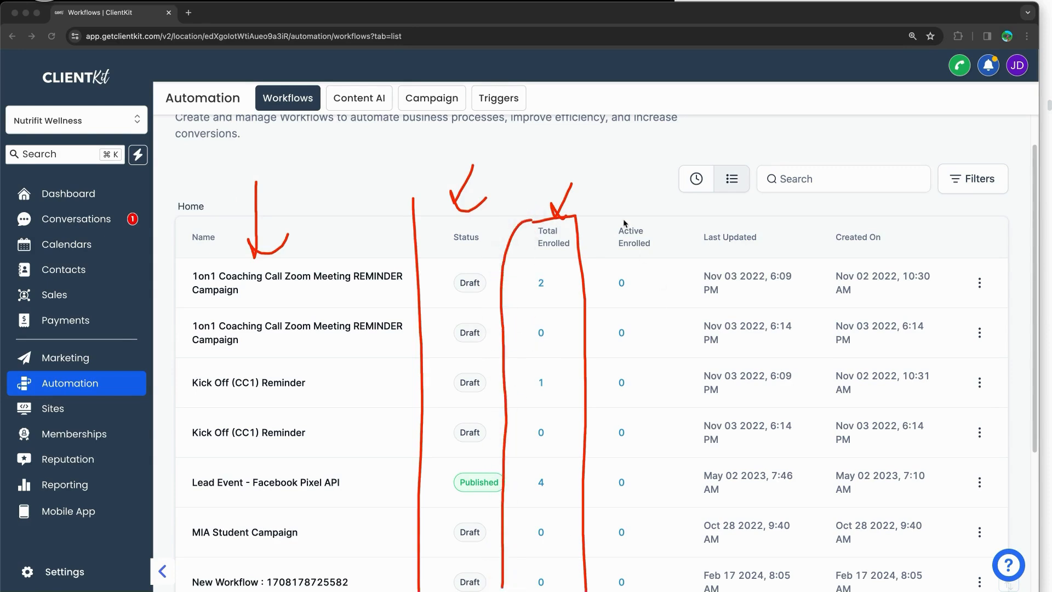
{"action": "mouse_move", "coordinate": [610, 219]}
{"action": "left_mouse_down"}
{"action": "mouse_move", "coordinate": [662, 207]}
{"action": "mouse_move", "coordinate": [667, 573]}
{"action": "left_mouse_up"}
{"action": "mouse_move", "coordinate": [611, 218]}
{"action": "left_mouse_down"}
{"action": "mouse_move", "coordinate": [582, 494]}
{"action": "mouse_move", "coordinate": [585, 589]}
{"action": "left_mouse_up"}
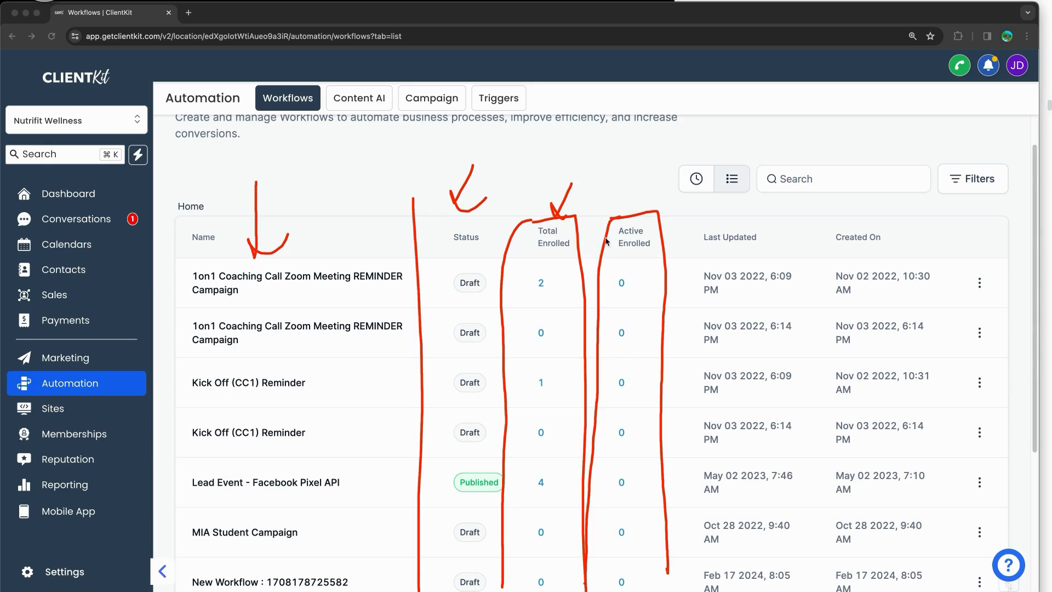
Step: Add a few more column annotations, clear them, and open the first workflow's actions menu
{"action": "mouse_move", "coordinate": [591, 232]}
{"action": "left_mouse_down"}
{"action": "mouse_move", "coordinate": [603, 228]}
{"action": "mouse_move", "coordinate": [605, 242]}
{"action": "left_mouse_up"}
{"action": "left_click_drag", "start_coordinate": [763, 176], "coordinate": [738, 205]}
{"action": "left_click_drag", "start_coordinate": [879, 182], "coordinate": [859, 206]}
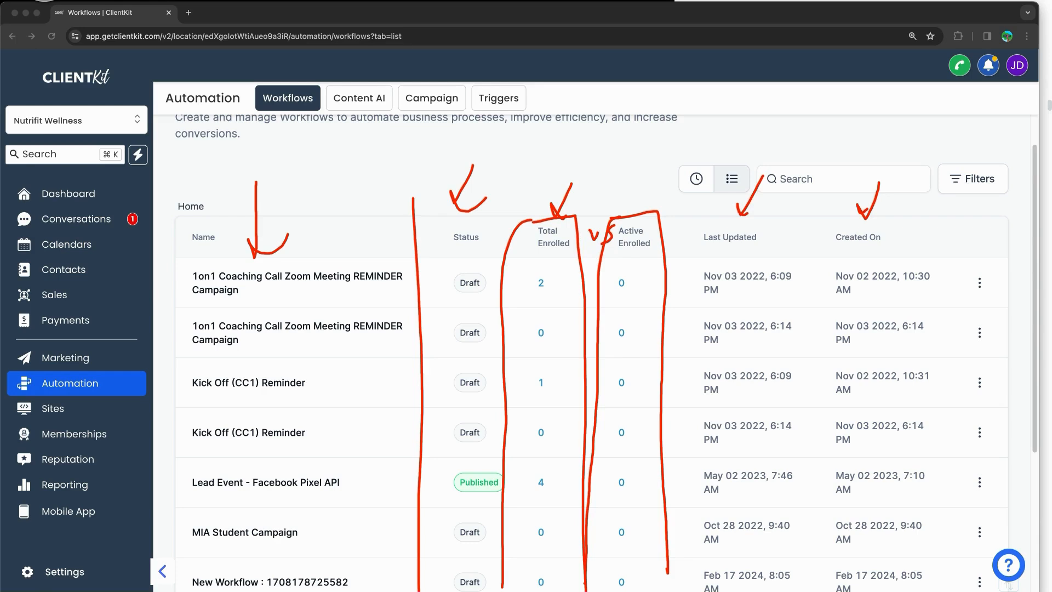
{"action": "key", "text": "Escape"}
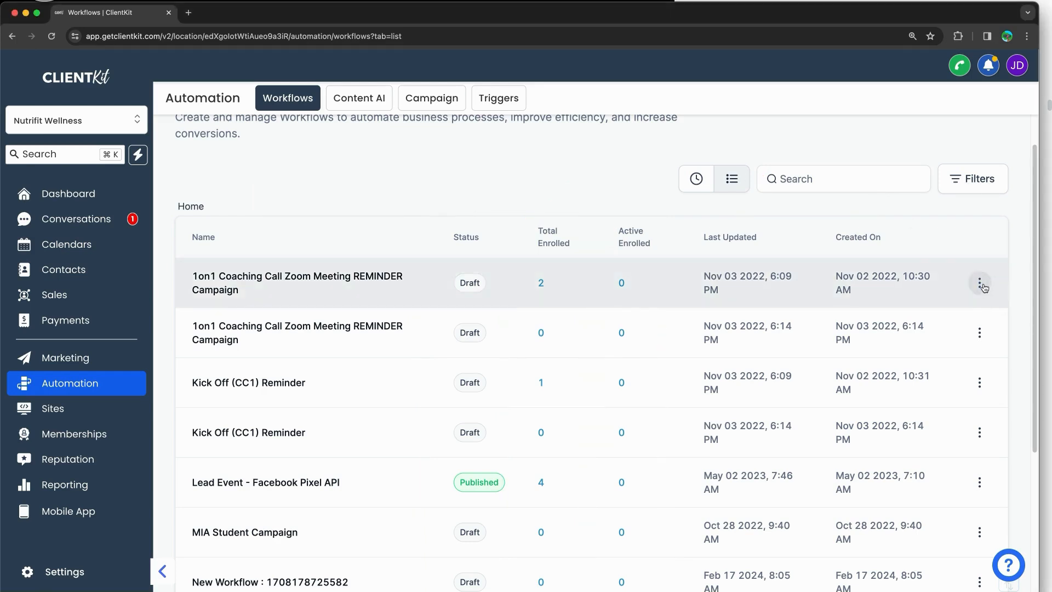
{"action": "left_click", "coordinate": [980, 282]}
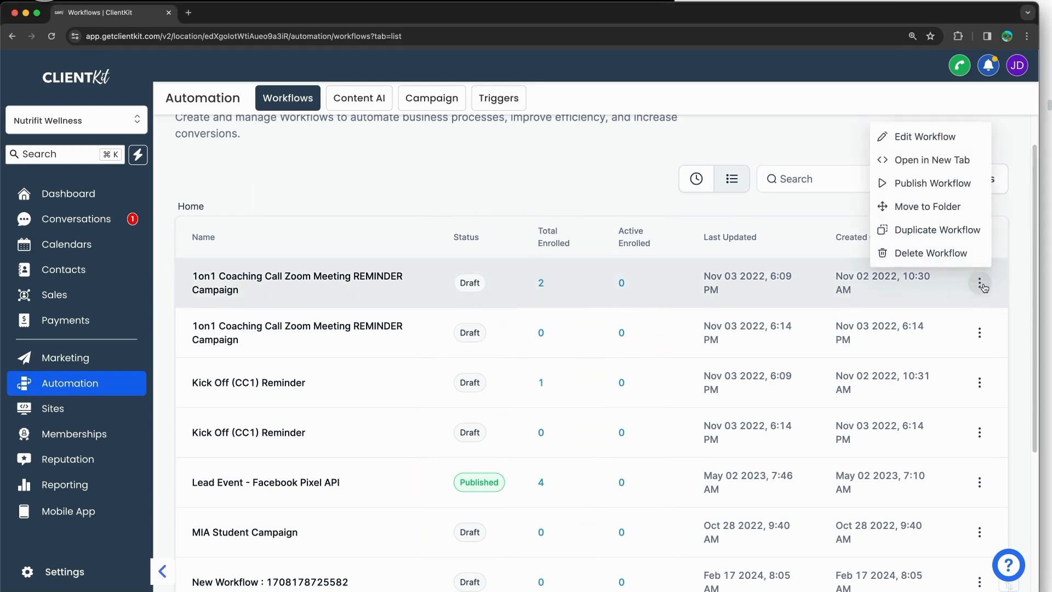
Step: Open the first coaching reminder workflow in a new tab and return to the workflow list
{"action": "left_click", "coordinate": [935, 166]}
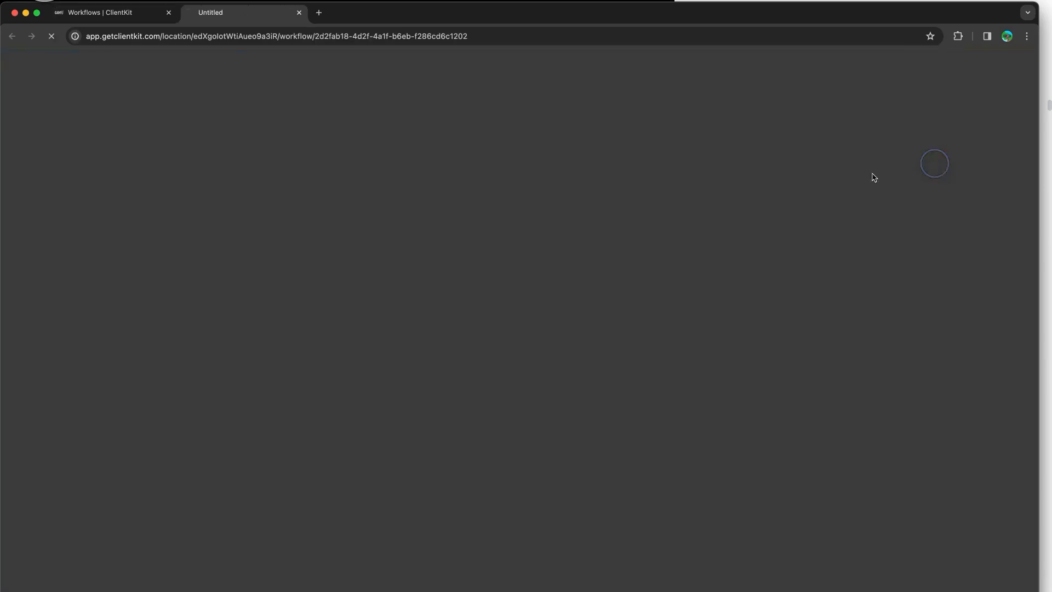
{"action": "left_click", "coordinate": [146, 22]}
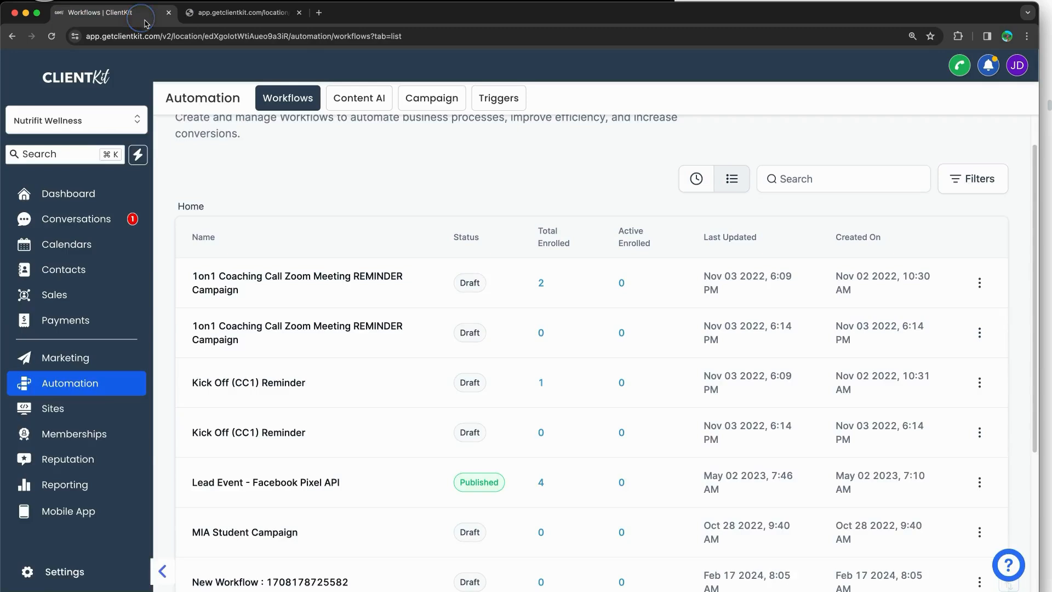
{"action": "left_click", "coordinate": [979, 283]}
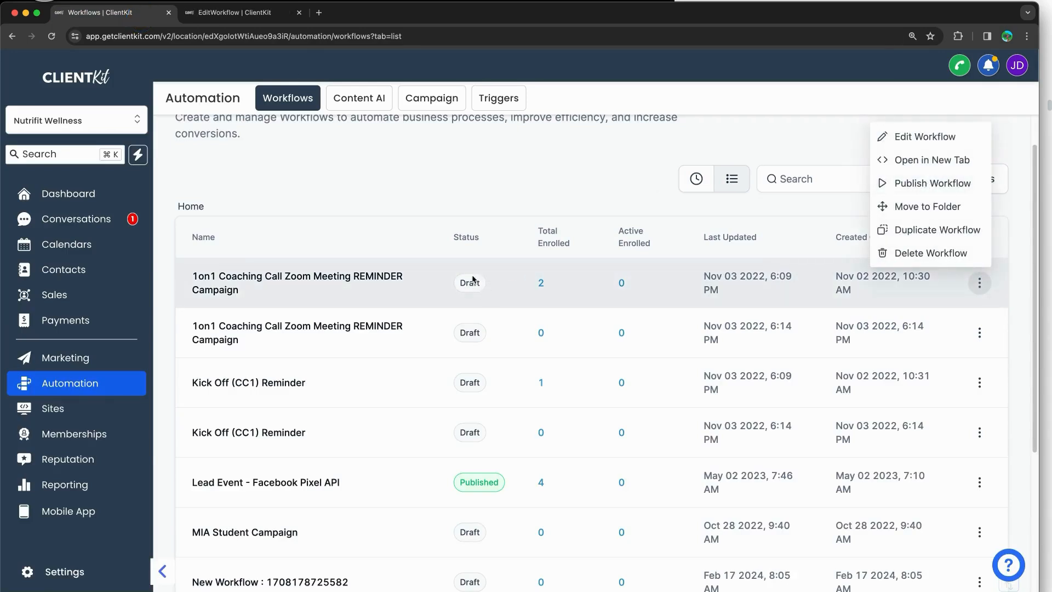
{"action": "left_click", "coordinate": [587, 459]}
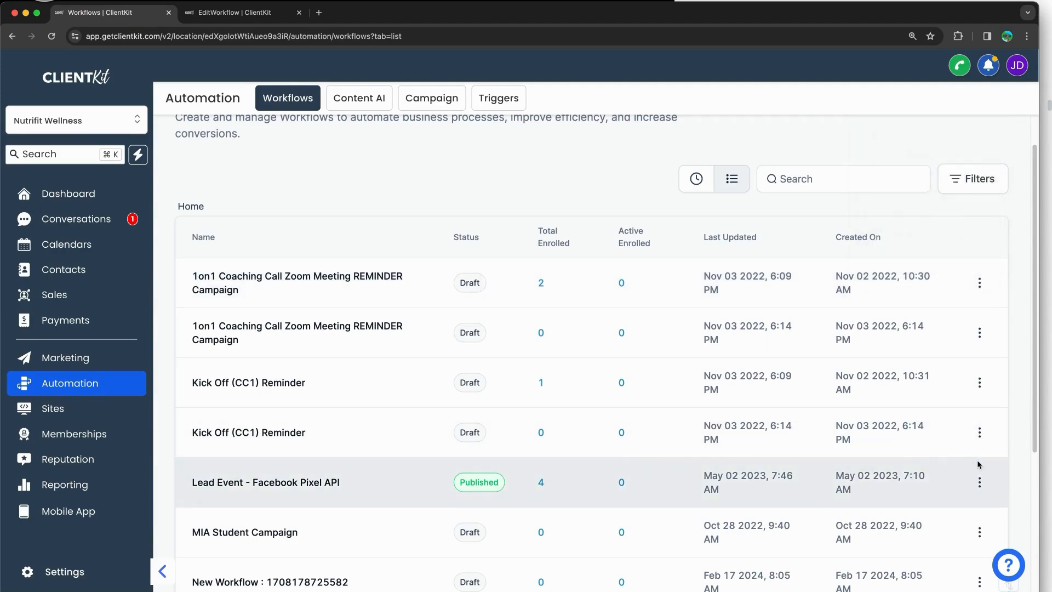
Step: Browse the Lead Event workflow's actions, then choose Move to Folder for the first workflow
{"action": "left_click", "coordinate": [979, 482]}
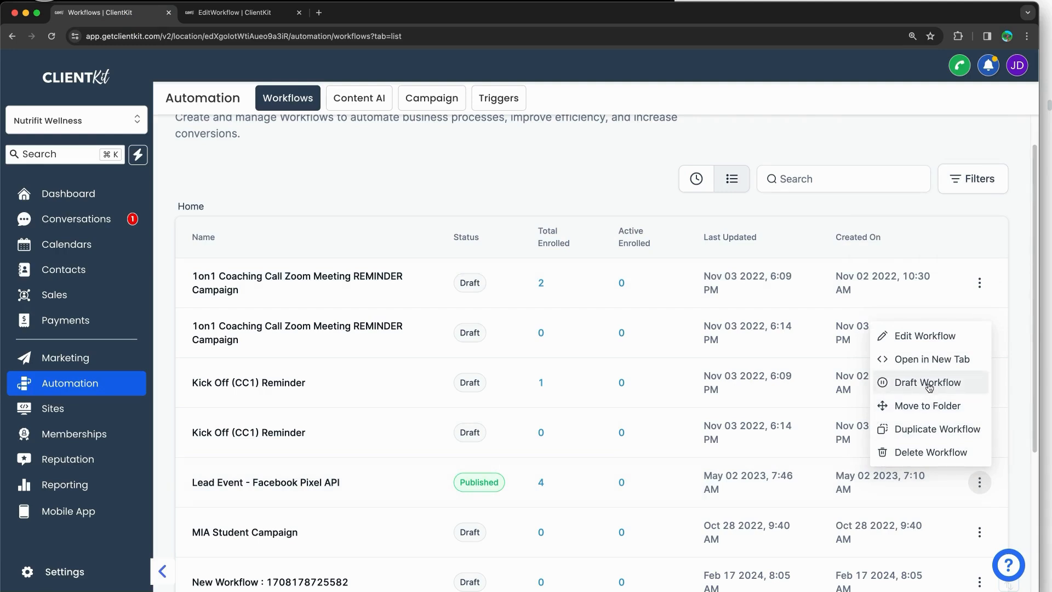
{"action": "left_click", "coordinate": [559, 315]}
{"action": "left_click", "coordinate": [980, 283]}
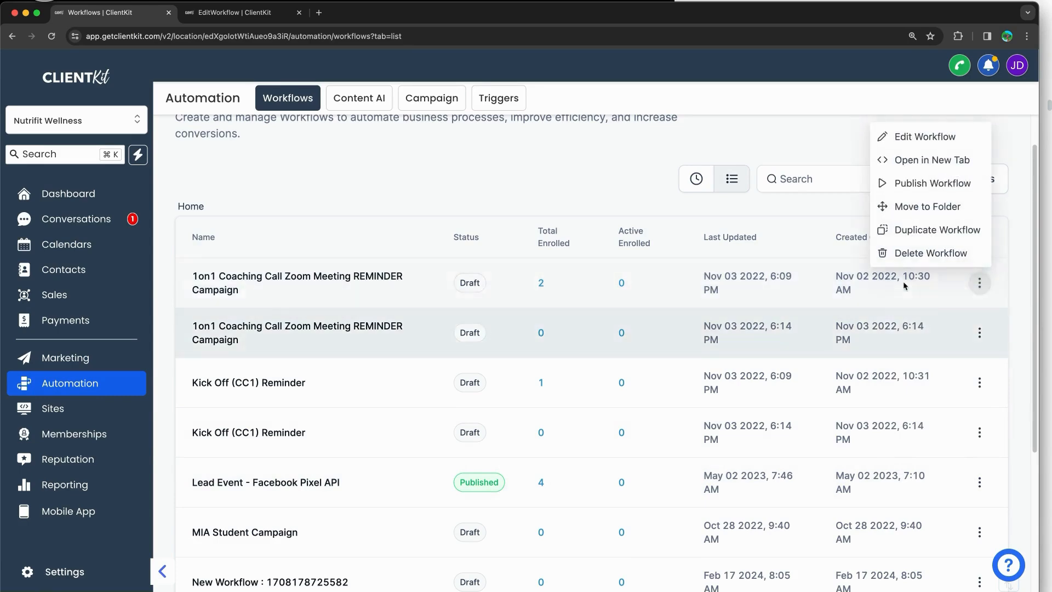
{"action": "left_click", "coordinate": [918, 208]}
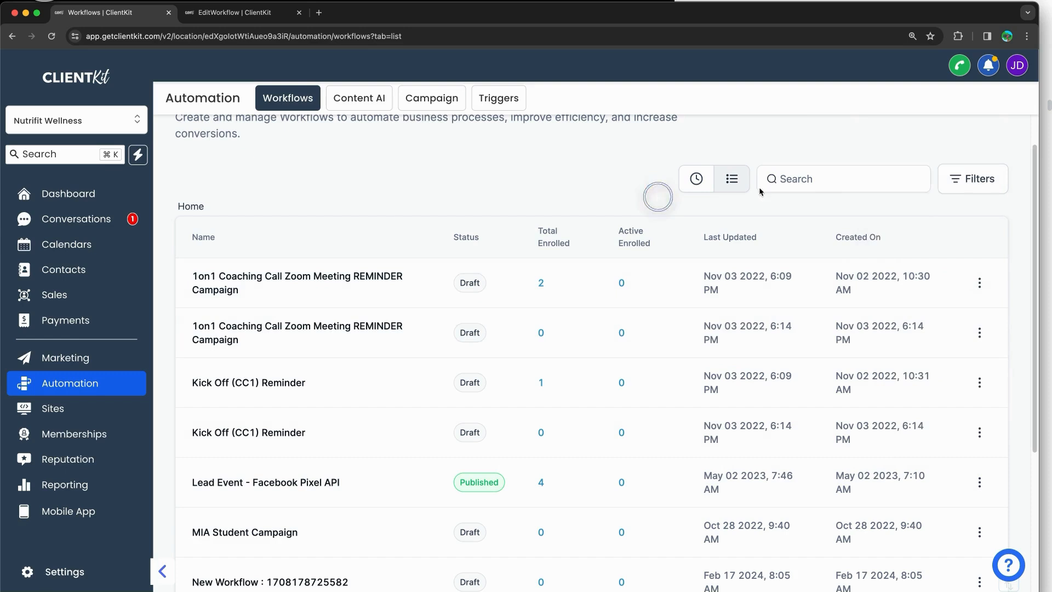
Step: Create a new workflow folder named 'test folder'
{"action": "scroll", "coordinate": [888, 181], "scroll_direction": "up", "scroll_amount": 1}
{"action": "left_click", "coordinate": [853, 155]}
{"action": "left_click", "coordinate": [503, 372]}
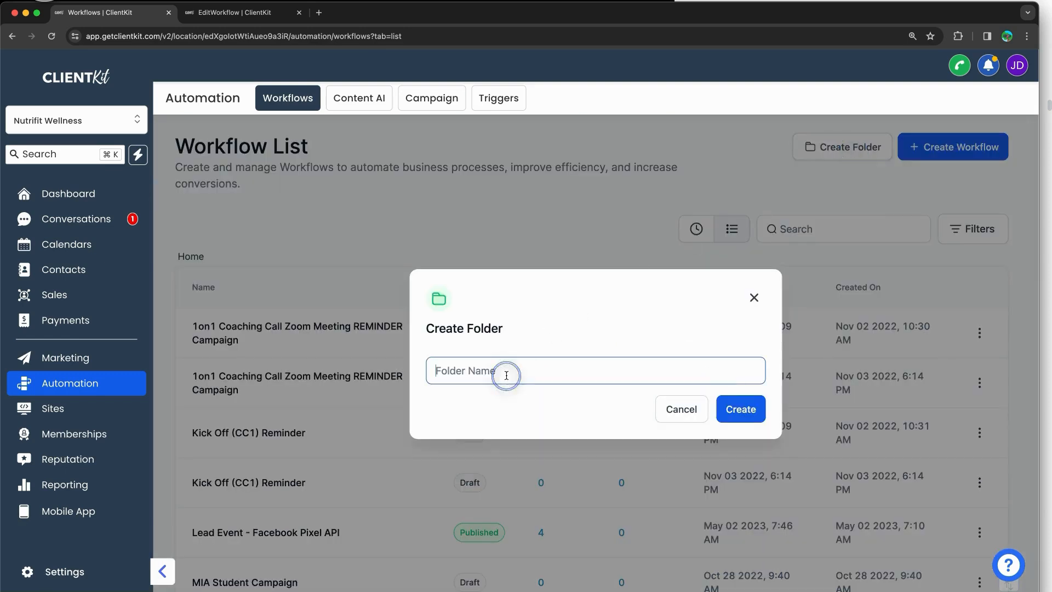
{"action": "type", "text": "This is a"}
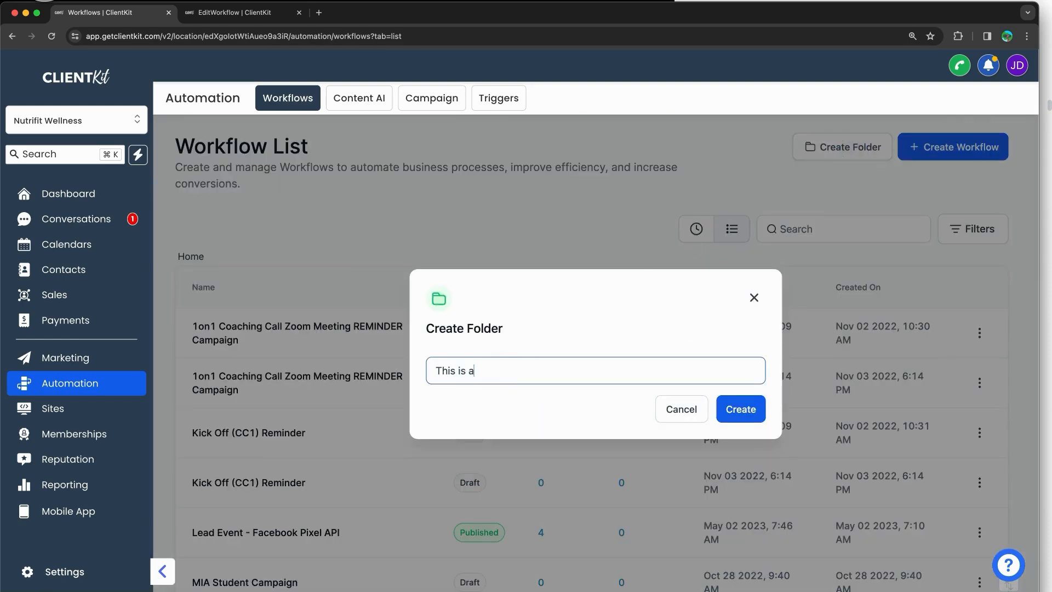
{"action": "key", "text": "super+a"}
{"action": "type", "text": "test folder"}
{"action": "left_click", "coordinate": [740, 414]}
Step: Move the first coaching reminder workflow into test folder
{"action": "left_click", "coordinate": [979, 384]}
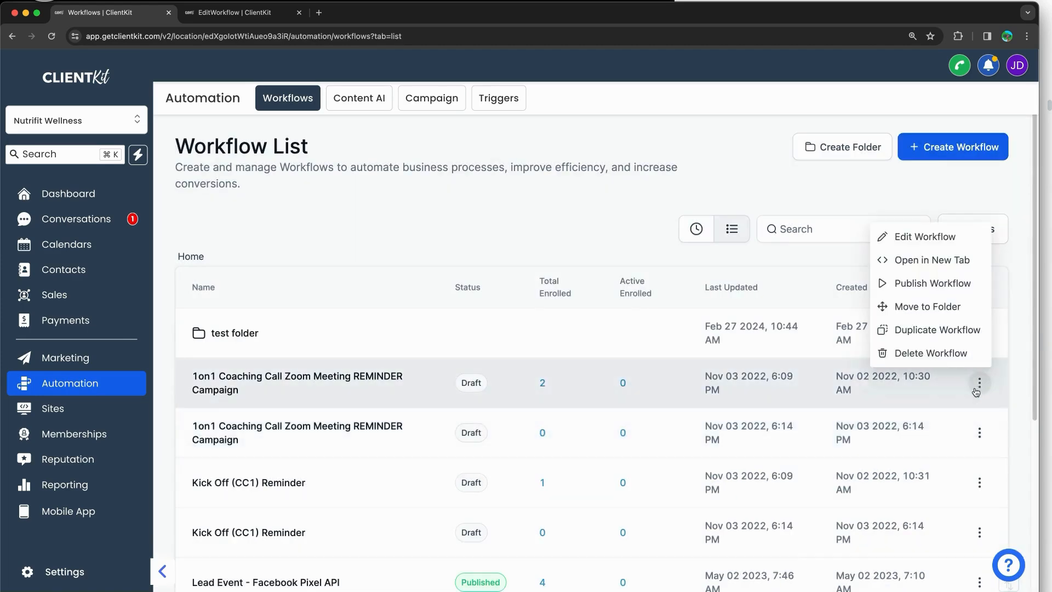
{"action": "left_click", "coordinate": [942, 306]}
{"action": "left_click", "coordinate": [538, 367]}
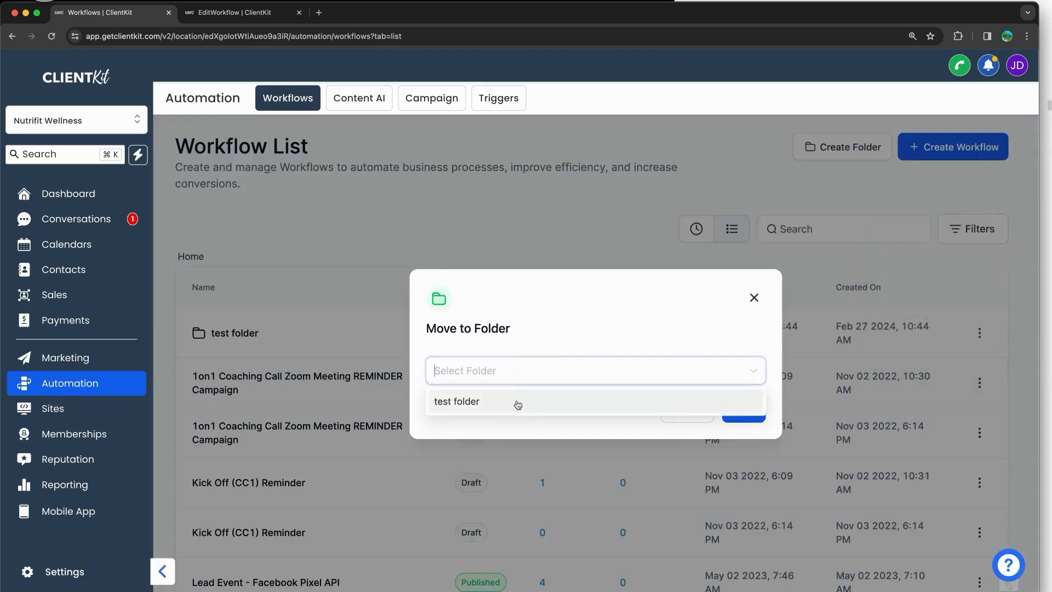
{"action": "left_click", "coordinate": [517, 403]}
{"action": "left_click", "coordinate": [743, 409]}
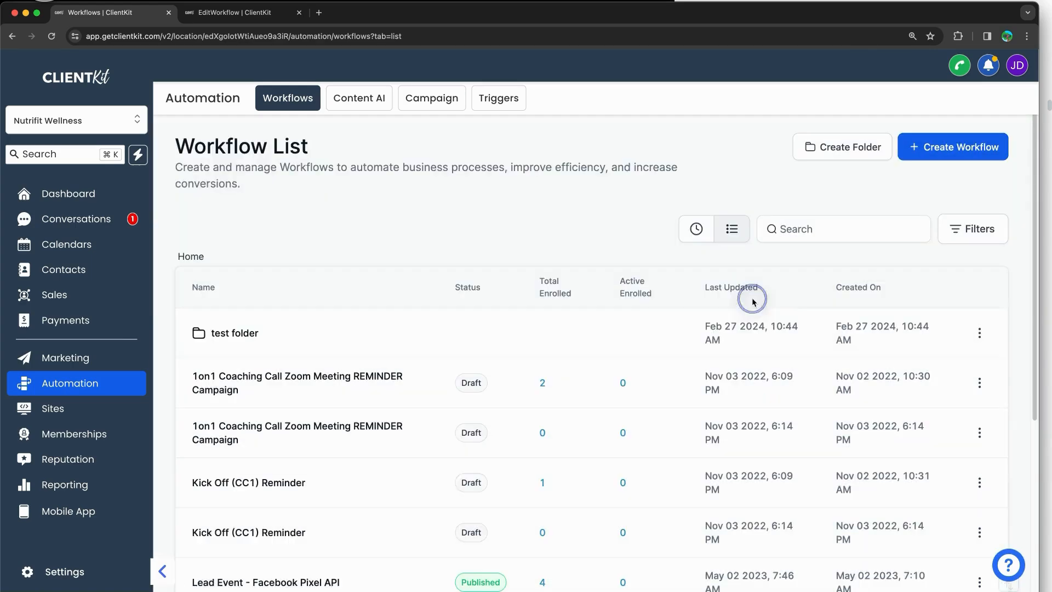
{"action": "left_click", "coordinate": [981, 383]}
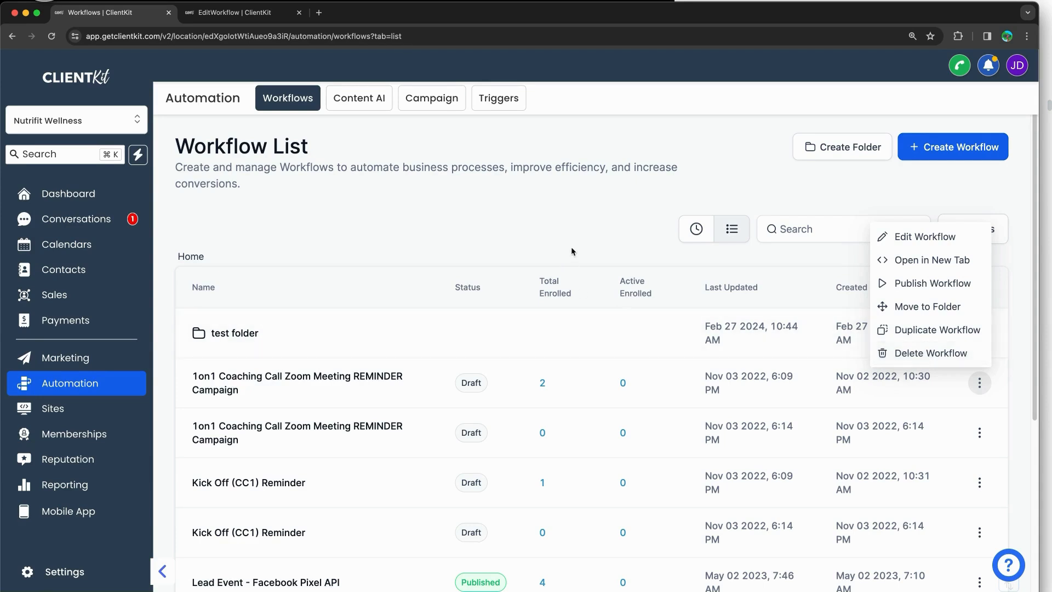
Step: Dismiss the actions menu, scroll the Automation Tab notes, and bring the workflow list back
{"action": "left_click", "coordinate": [604, 168]}
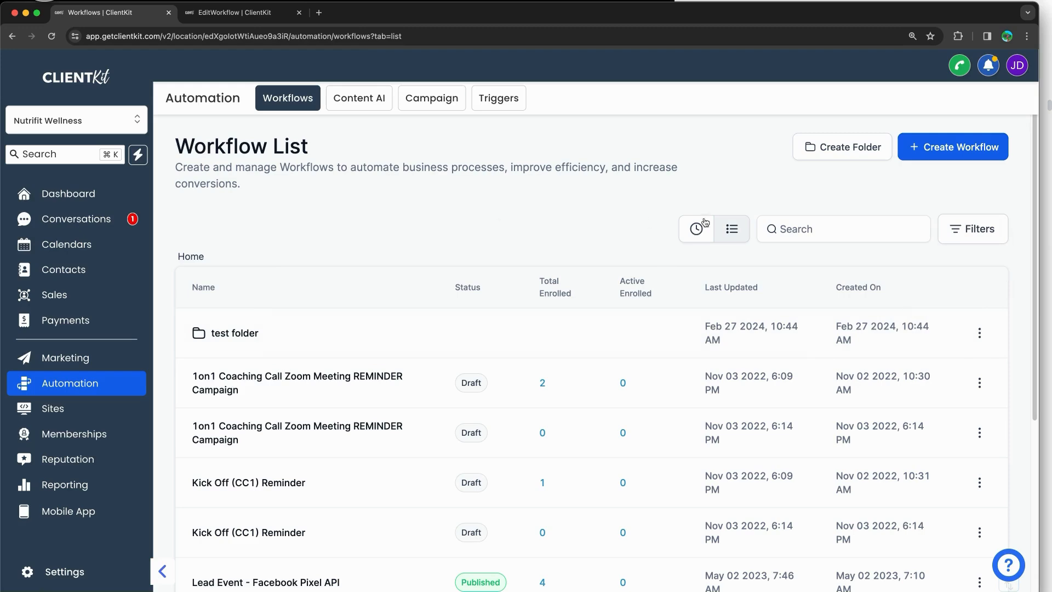
{"action": "key", "text": "super+Tab"}
{"action": "scroll", "coordinate": [863, 318], "scroll_direction": "down", "scroll_amount": 15}
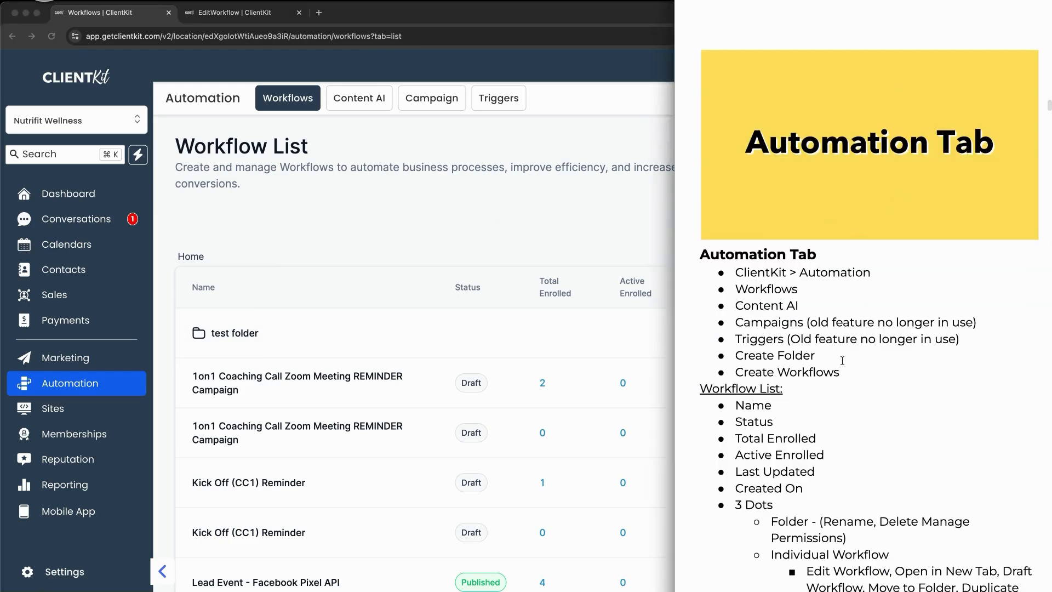
{"action": "scroll", "coordinate": [843, 361], "scroll_direction": "down", "scroll_amount": 5}
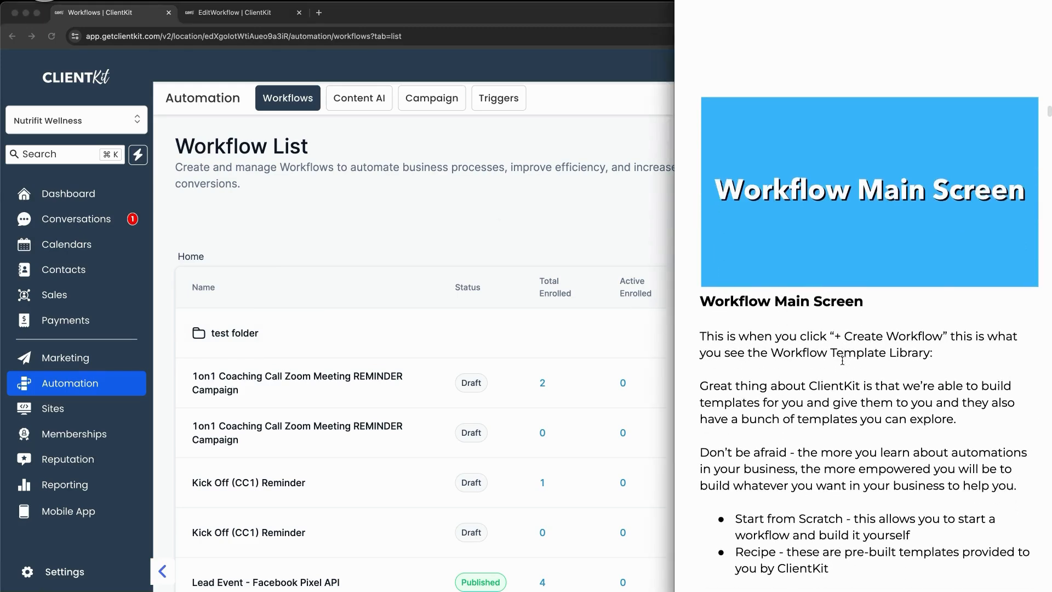
{"action": "left_click", "coordinate": [563, 259]}
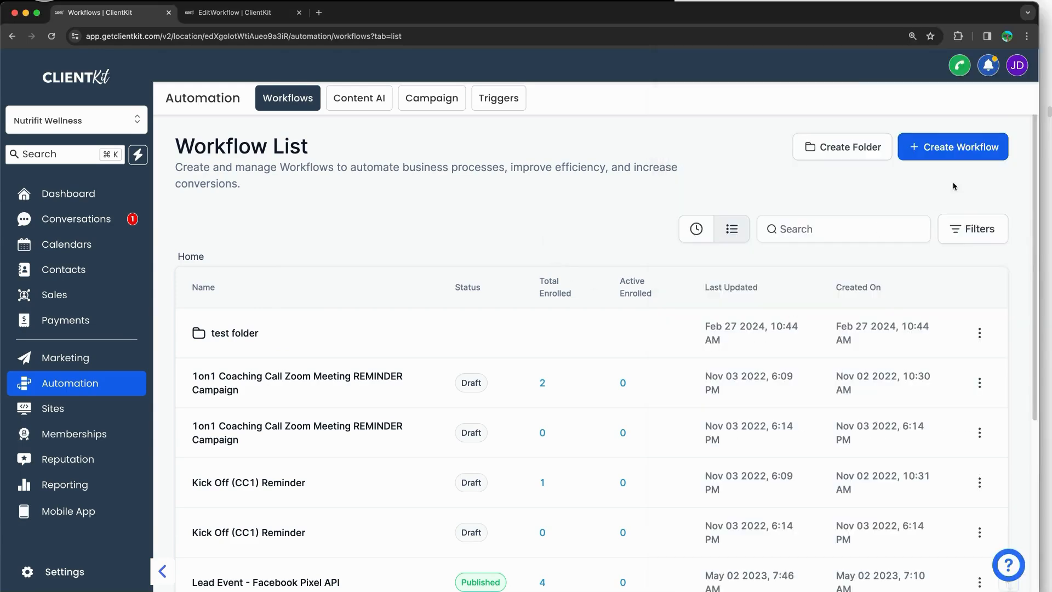
Step: Start a new workflow, zoom the page out, and scroll through the recipe templates and back
{"action": "left_click", "coordinate": [959, 157]}
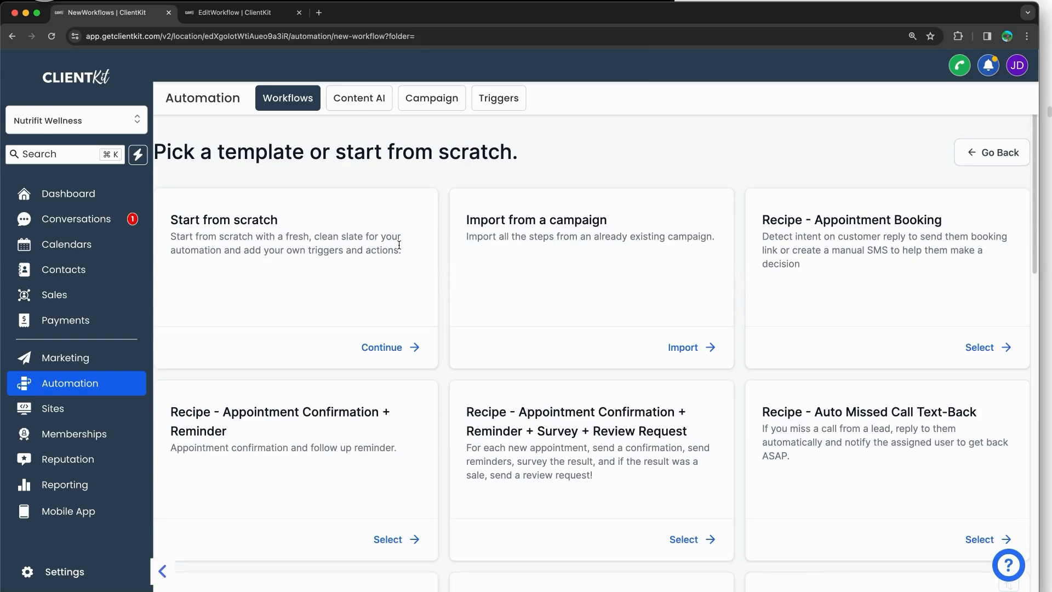
{"action": "key", "text": "super+minus"}
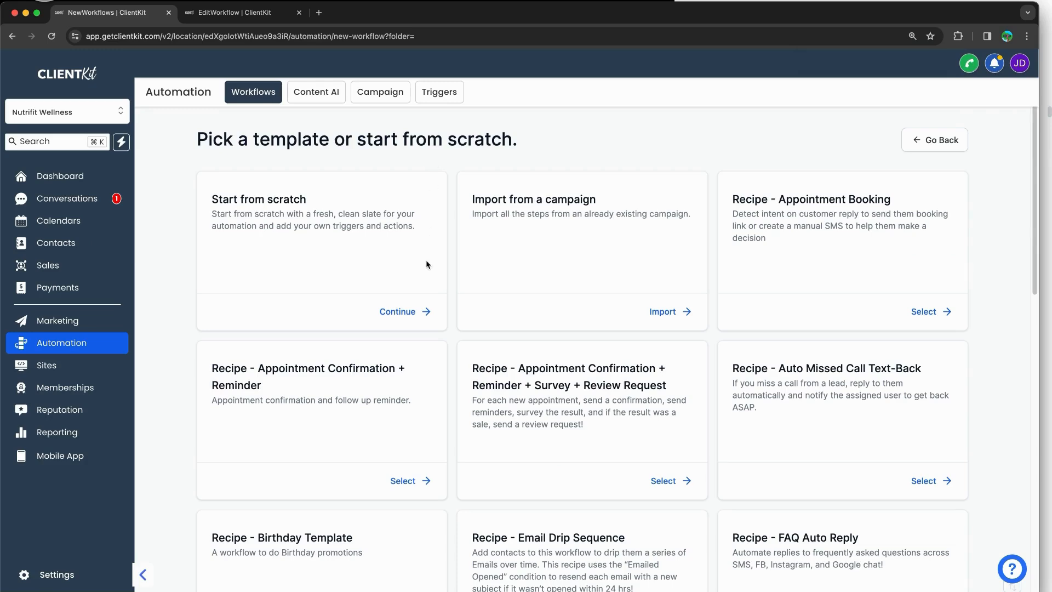
{"action": "scroll", "coordinate": [426, 259], "scroll_direction": "down", "scroll_amount": 6}
{"action": "scroll", "coordinate": [425, 264], "scroll_direction": "down", "scroll_amount": 5}
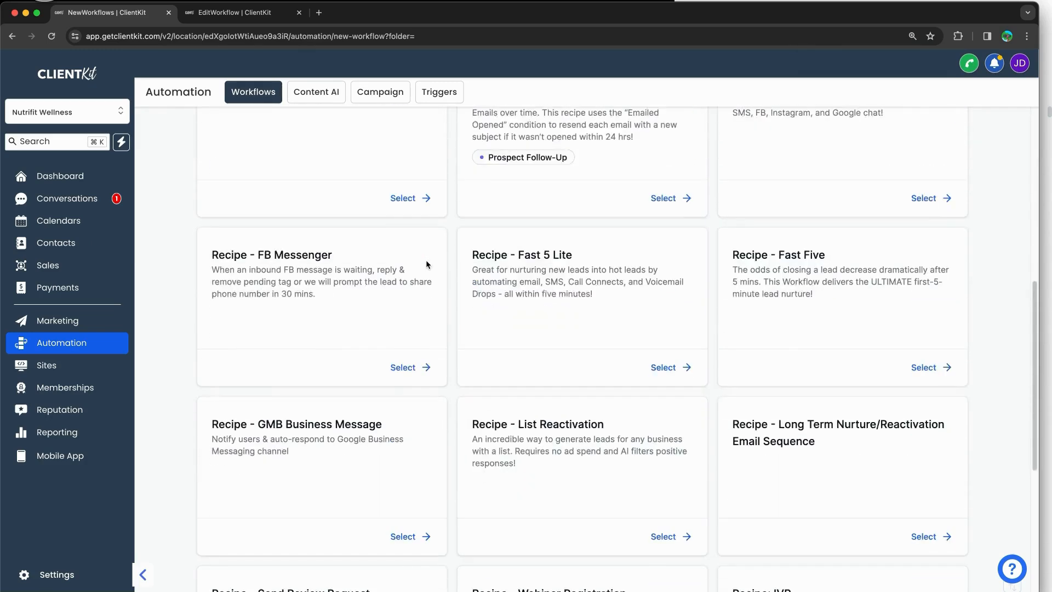
{"action": "scroll", "coordinate": [426, 265], "scroll_direction": "down", "scroll_amount": 3}
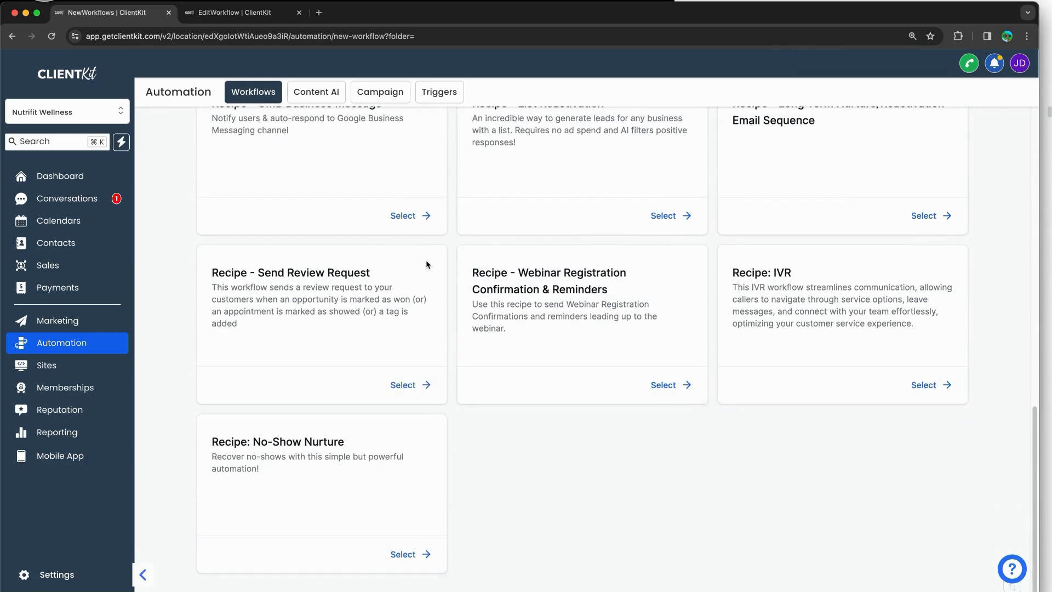
{"action": "scroll", "coordinate": [636, 359], "scroll_direction": "up", "scroll_amount": 9}
{"action": "scroll", "coordinate": [637, 360], "scroll_direction": "up", "scroll_amount": 5}
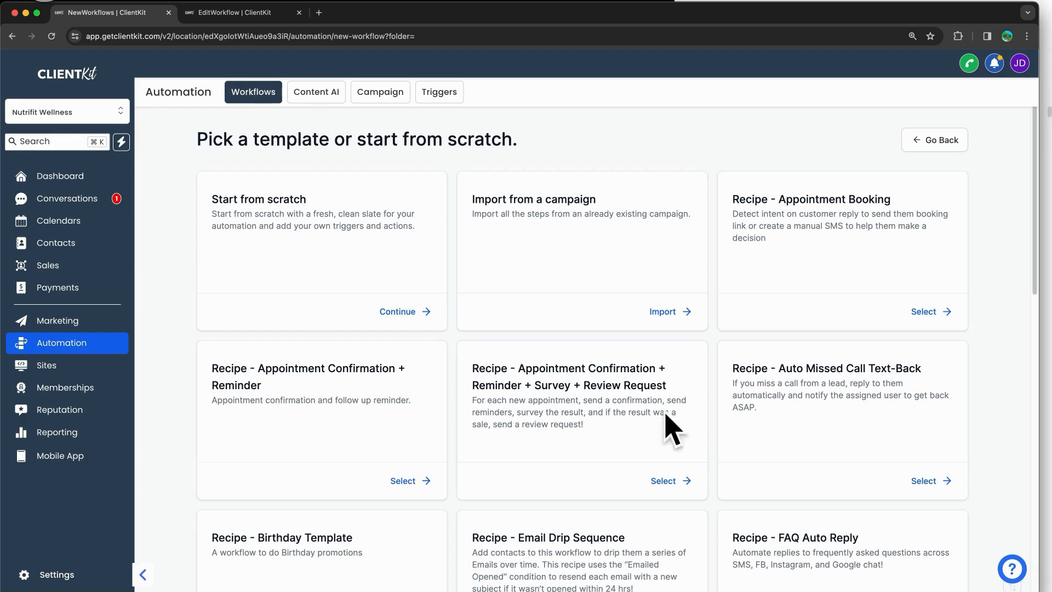
{"action": "left_click_drag", "start_coordinate": [222, 205], "coordinate": [281, 207]}
Step: Start a blank workflow from scratch and annotate the Back to Workflows link, then clear it
{"action": "left_click", "coordinate": [293, 207]}
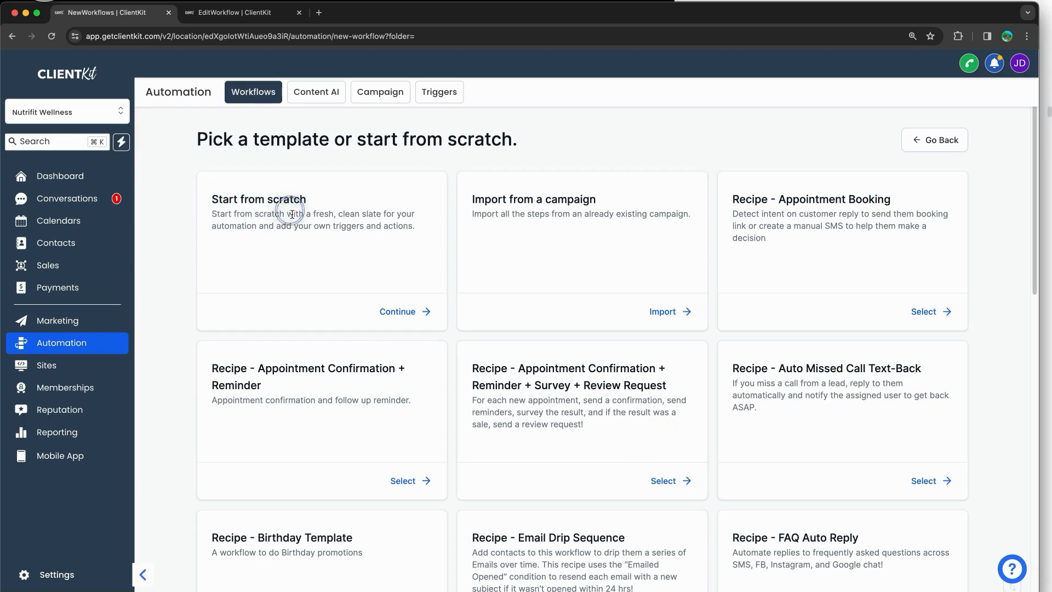
{"action": "left_click", "coordinate": [397, 311]}
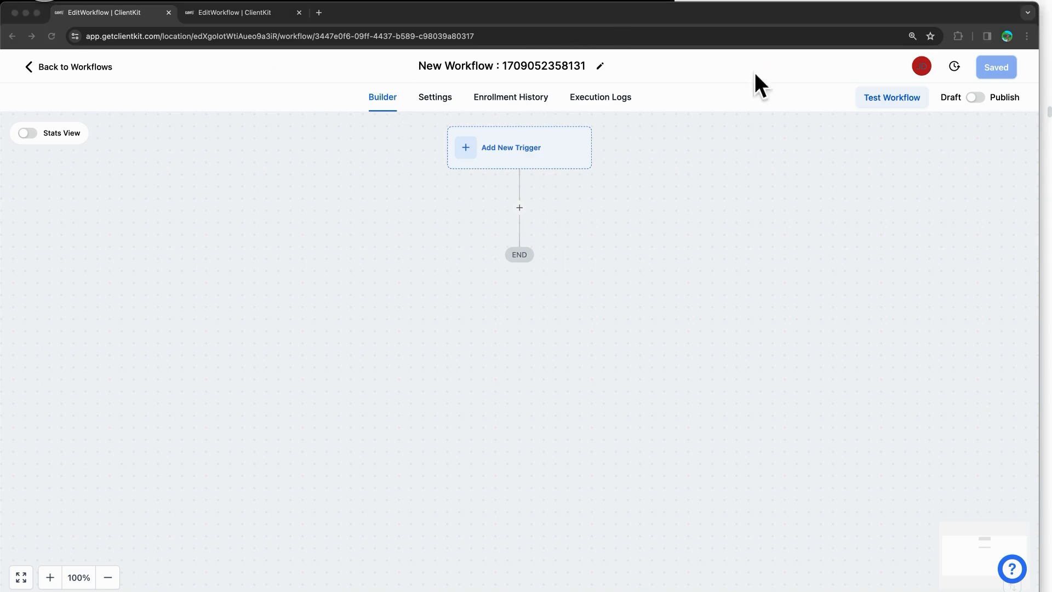
{"action": "mouse_move", "coordinate": [55, 53]}
{"action": "left_mouse_down"}
{"action": "mouse_move", "coordinate": [129, 78]}
{"action": "mouse_move", "coordinate": [19, 64]}
{"action": "mouse_move", "coordinate": [80, 52]}
{"action": "left_mouse_up"}
{"action": "left_click_drag", "start_coordinate": [99, 90], "coordinate": [115, 134]}
{"action": "left_click_drag", "start_coordinate": [99, 90], "coordinate": [112, 103]}
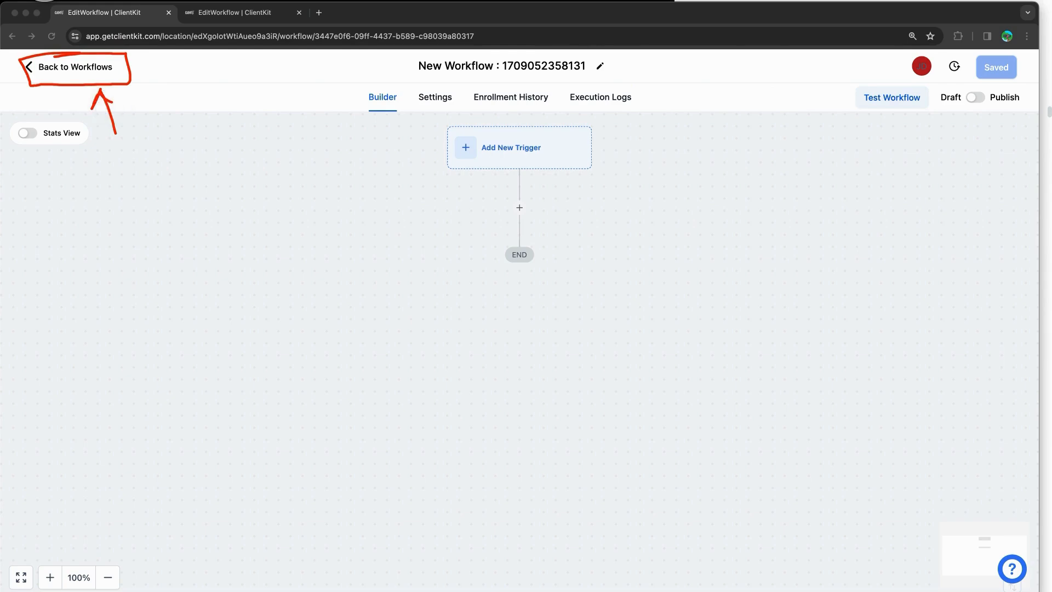
{"action": "key", "text": "Escape"}
Step: Rename the workflow title to 'Test Workflow Automation'
{"action": "left_click", "coordinate": [333, 161]}
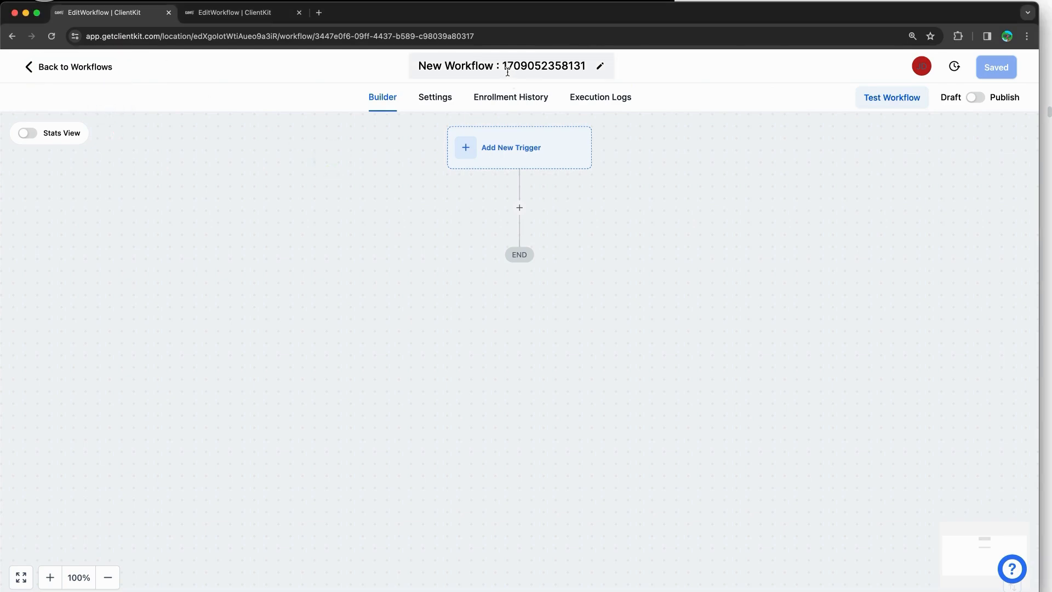
{"action": "left_click", "coordinate": [602, 67]}
{"action": "left_click", "coordinate": [516, 67]}
{"action": "left_click", "coordinate": [516, 67]}
{"action": "left_click", "coordinate": [472, 67]}
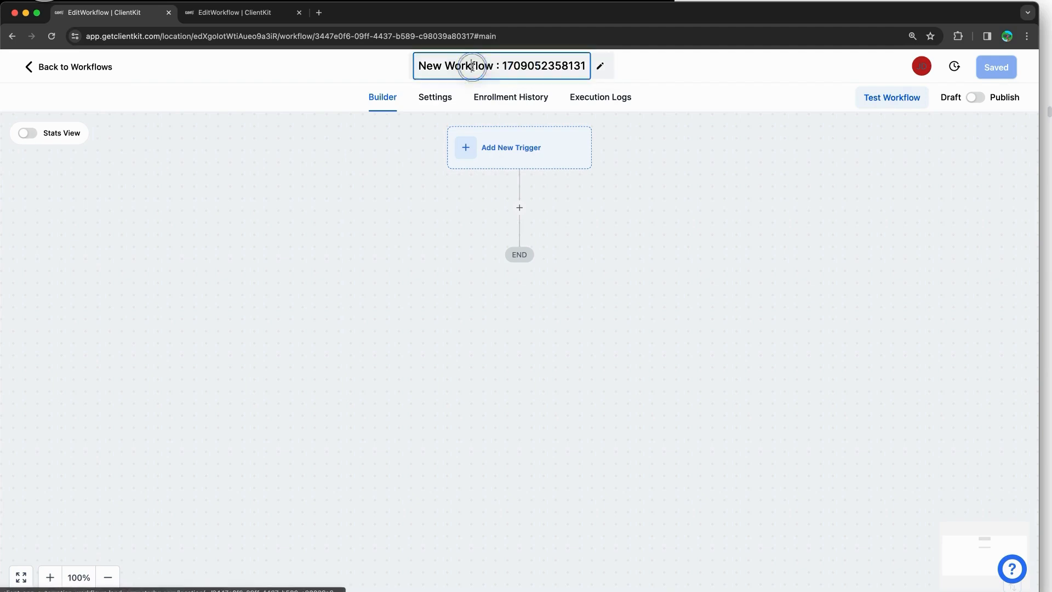
{"action": "key", "text": "super+a"}
{"action": "type", "text": "Test Work"}
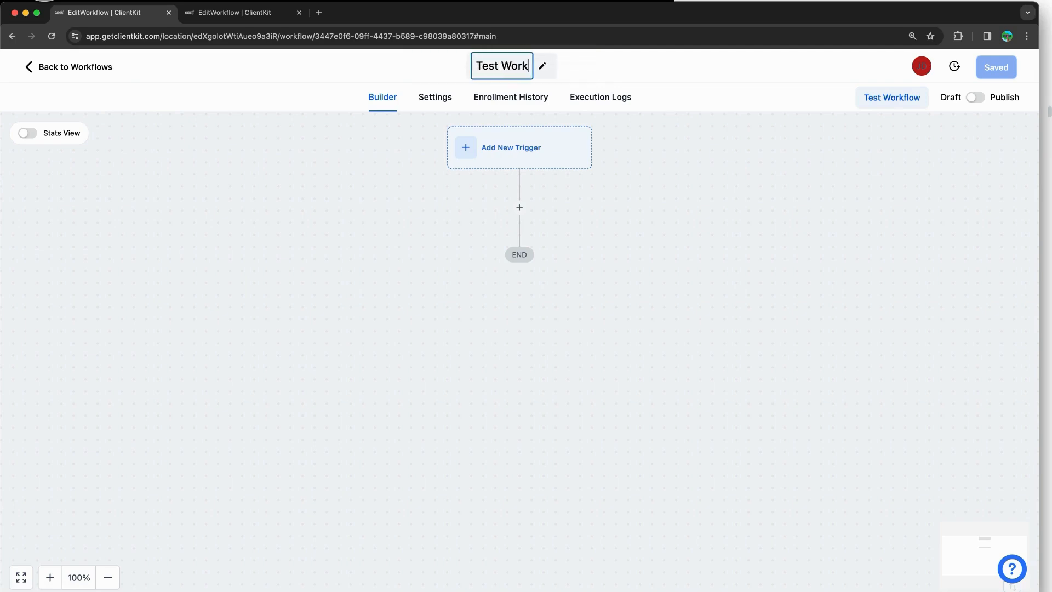
{"action": "type", "text": "flow Automation"}
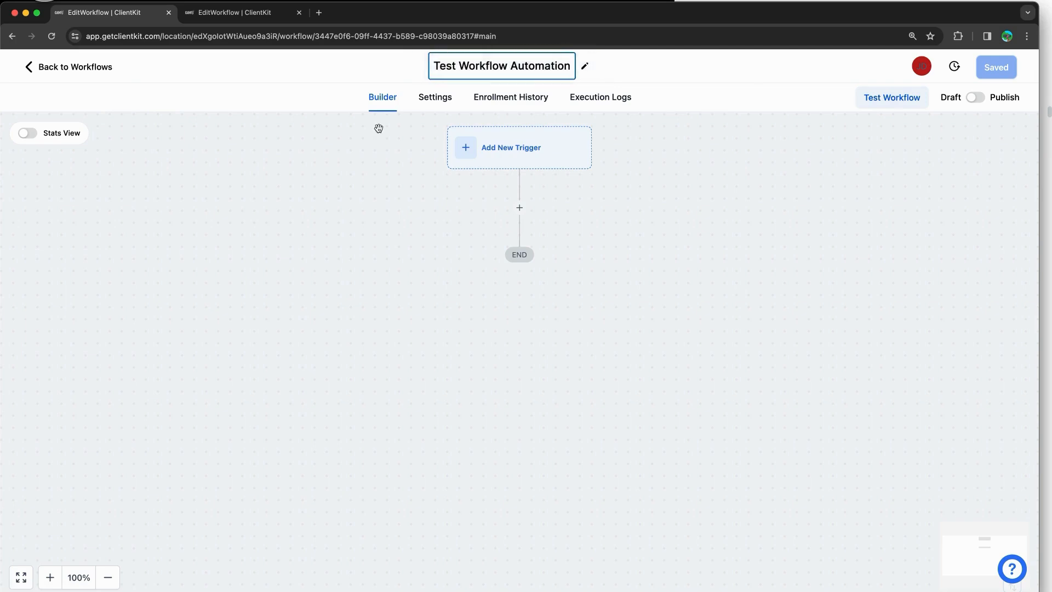
{"action": "left_click", "coordinate": [308, 177]}
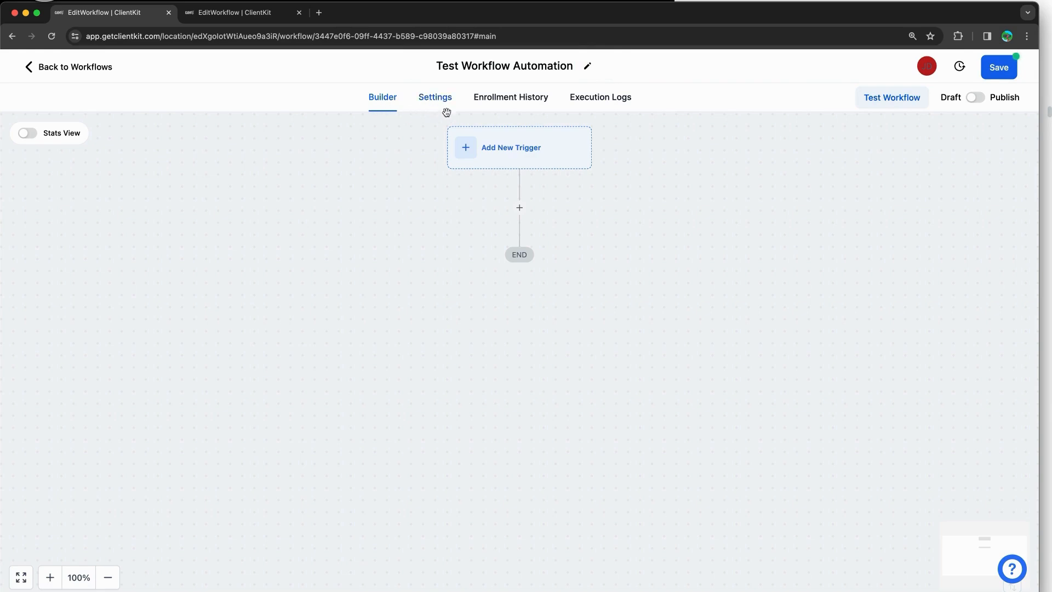
Step: Look through the Enrollment History, Execution Logs and Settings tabs, then return to Builder
{"action": "left_click", "coordinate": [513, 102]}
{"action": "left_click", "coordinate": [629, 104]}
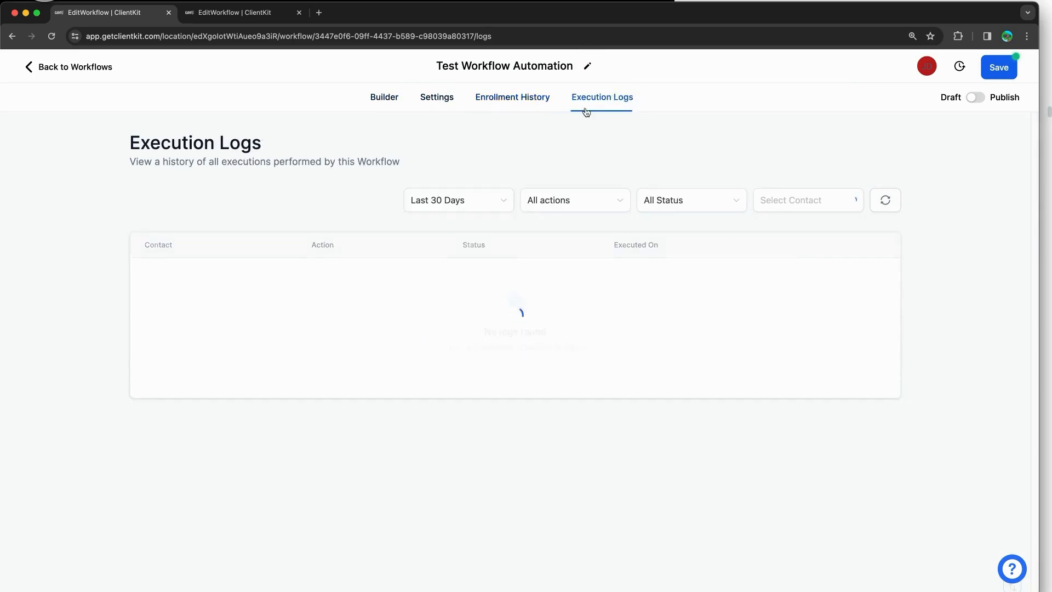
{"action": "left_click", "coordinate": [445, 99]}
{"action": "left_click", "coordinate": [384, 99]}
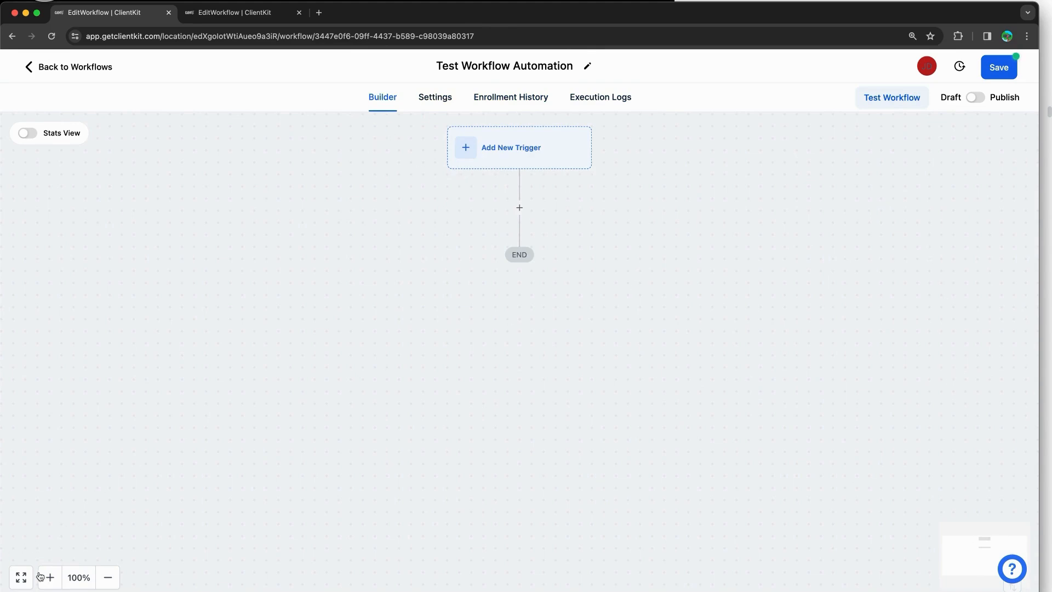
{"action": "left_click", "coordinate": [22, 579]}
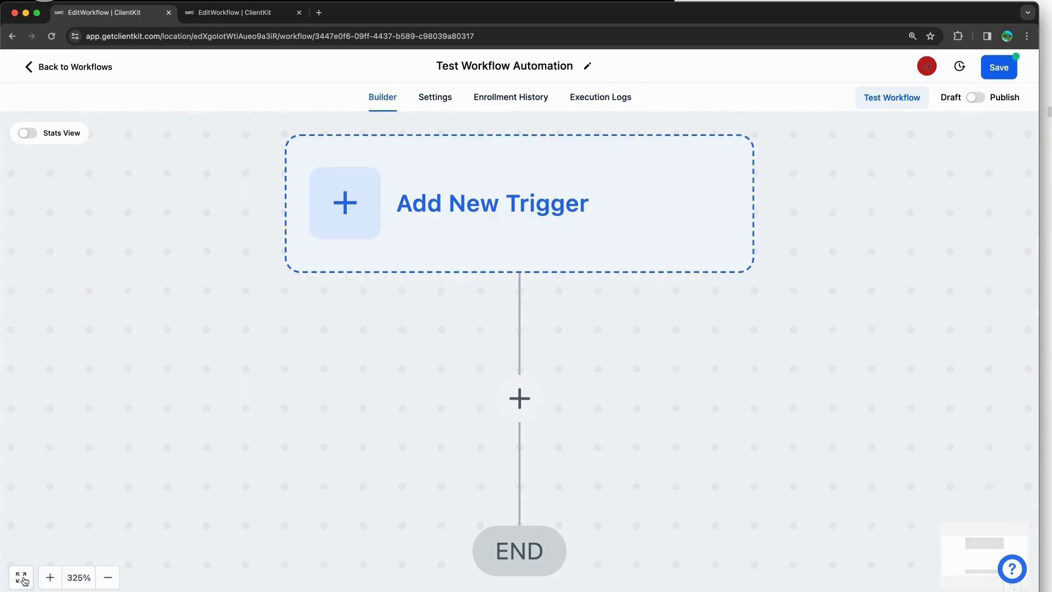
{"action": "scroll", "coordinate": [540, 306], "scroll_direction": "down", "scroll_amount": 1}
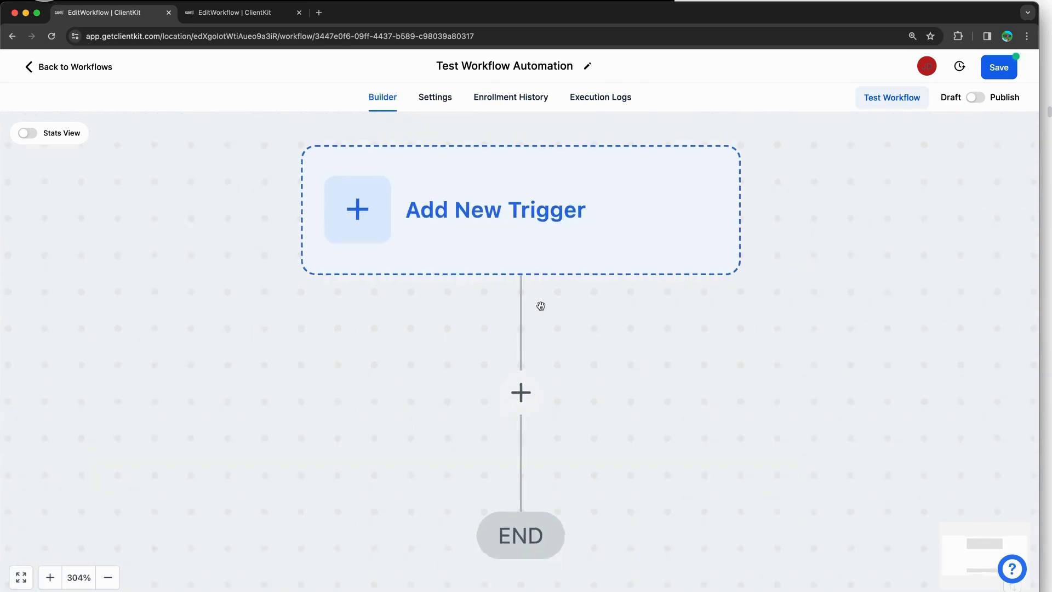
{"action": "scroll", "coordinate": [541, 306], "scroll_direction": "down", "scroll_amount": 5}
{"action": "left_click_drag", "start_coordinate": [641, 371], "coordinate": [594, 347]}
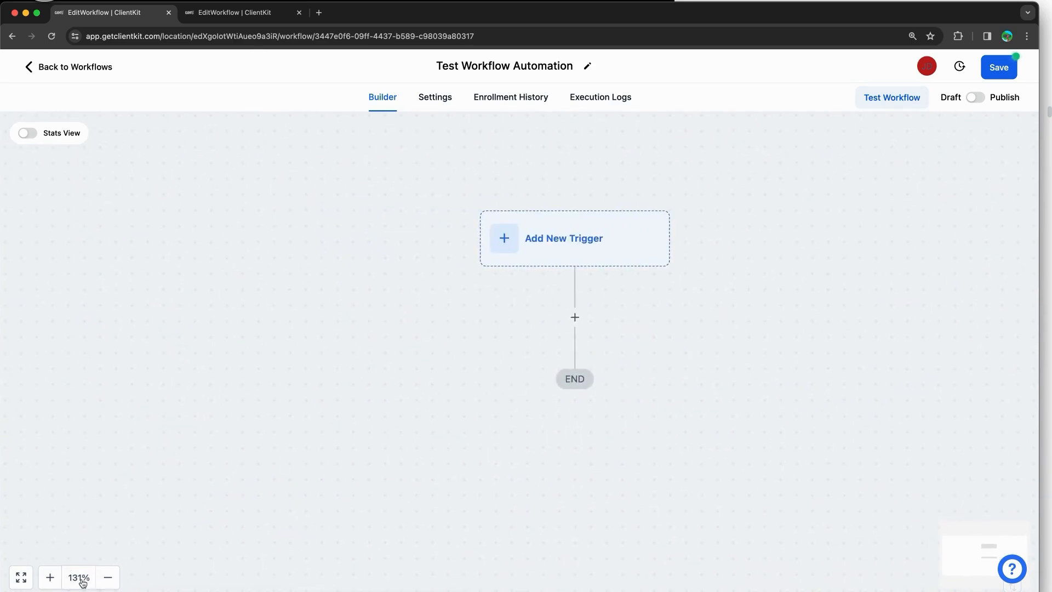
{"action": "left_click", "coordinate": [104, 581]}
{"action": "left_click", "coordinate": [49, 577]}
{"action": "left_click", "coordinate": [49, 577]}
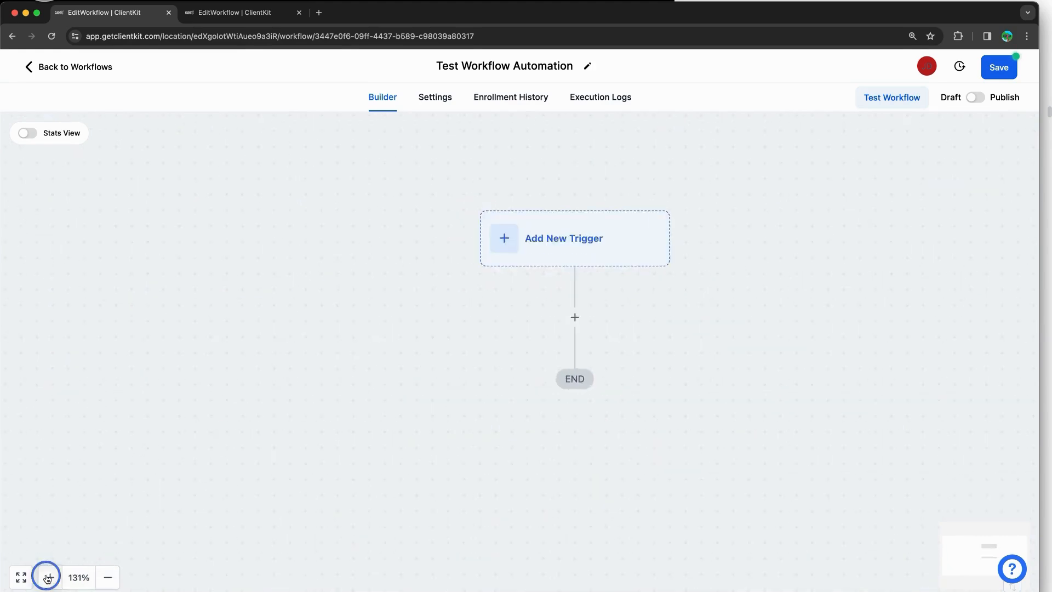
{"action": "left_click", "coordinate": [49, 577]}
{"action": "left_click_drag", "start_coordinate": [406, 383], "coordinate": [320, 359]}
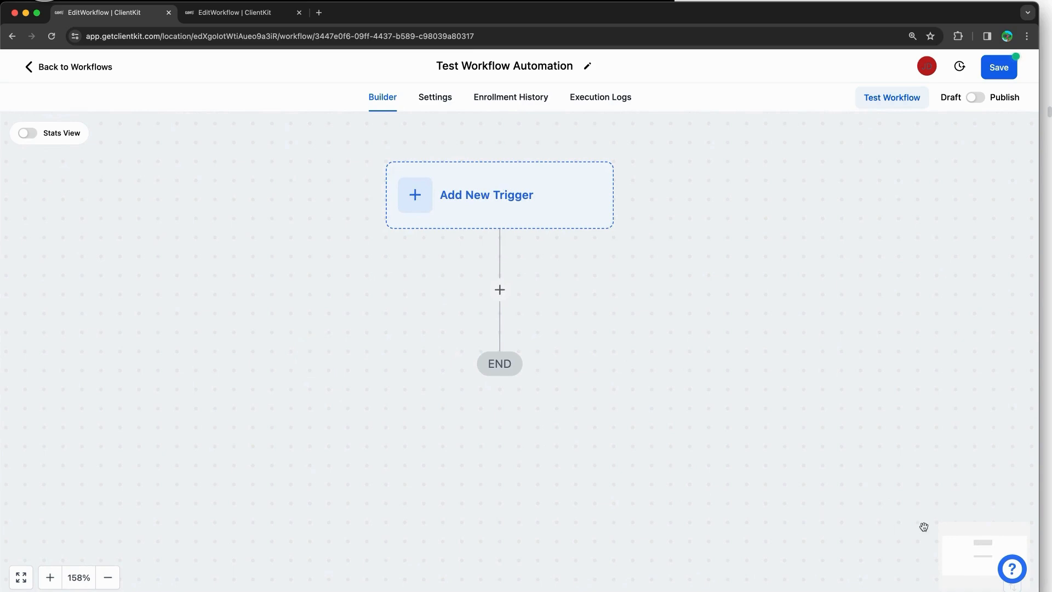
{"action": "left_click", "coordinate": [963, 562]}
{"action": "left_click_drag", "start_coordinate": [498, 526], "coordinate": [692, 496]}
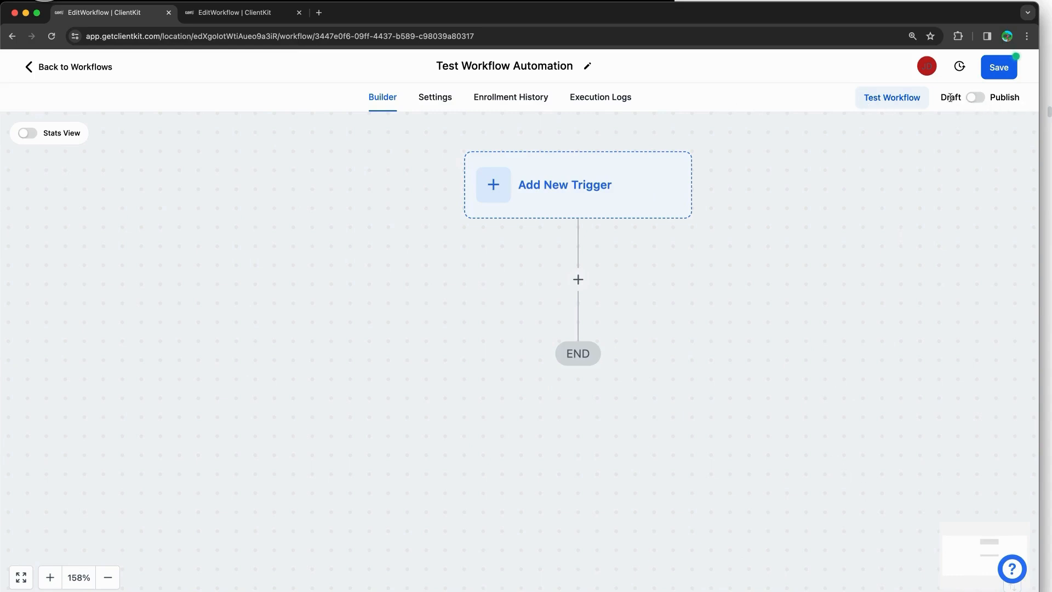
Step: Toggle the workflow to published and back to draft, then save it as a draft
{"action": "left_click", "coordinate": [975, 98]}
{"action": "left_click", "coordinate": [975, 99]}
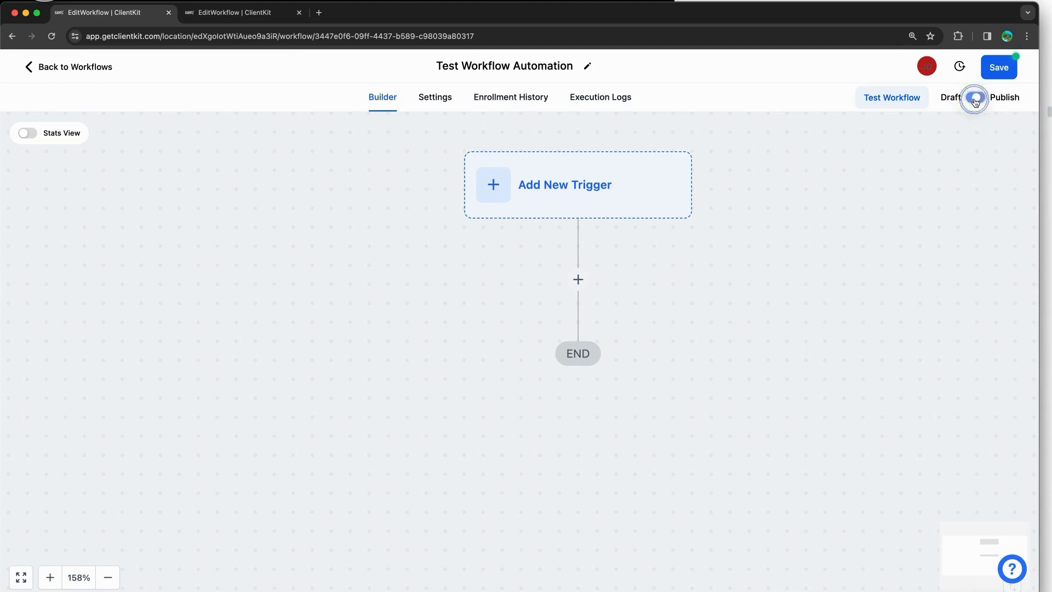
{"action": "left_click", "coordinate": [898, 103]}
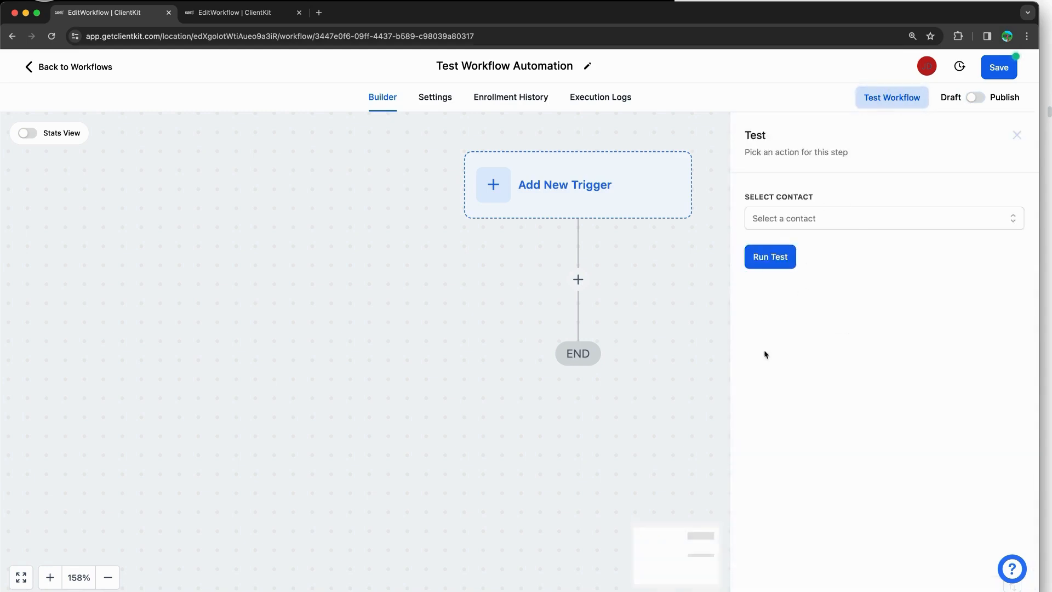
{"action": "left_click", "coordinate": [1022, 136]}
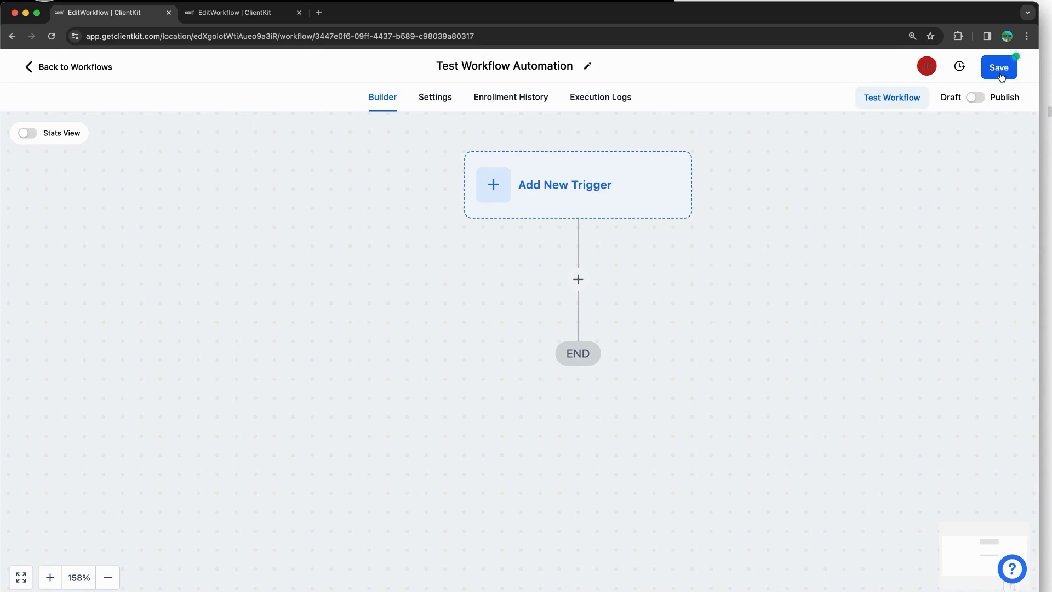
{"action": "left_click", "coordinate": [1000, 74]}
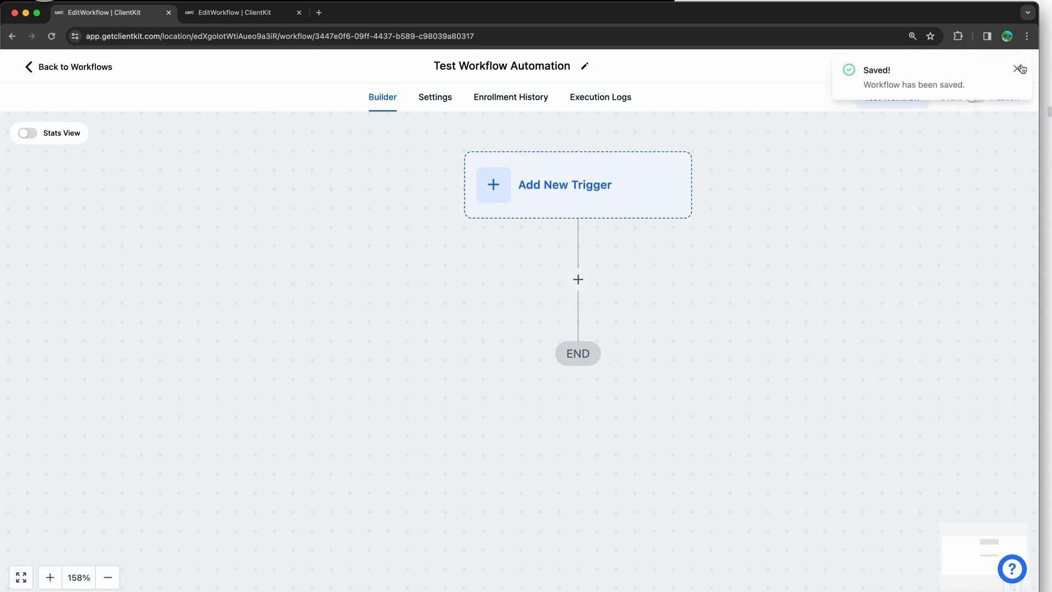
{"action": "left_click", "coordinate": [1018, 68]}
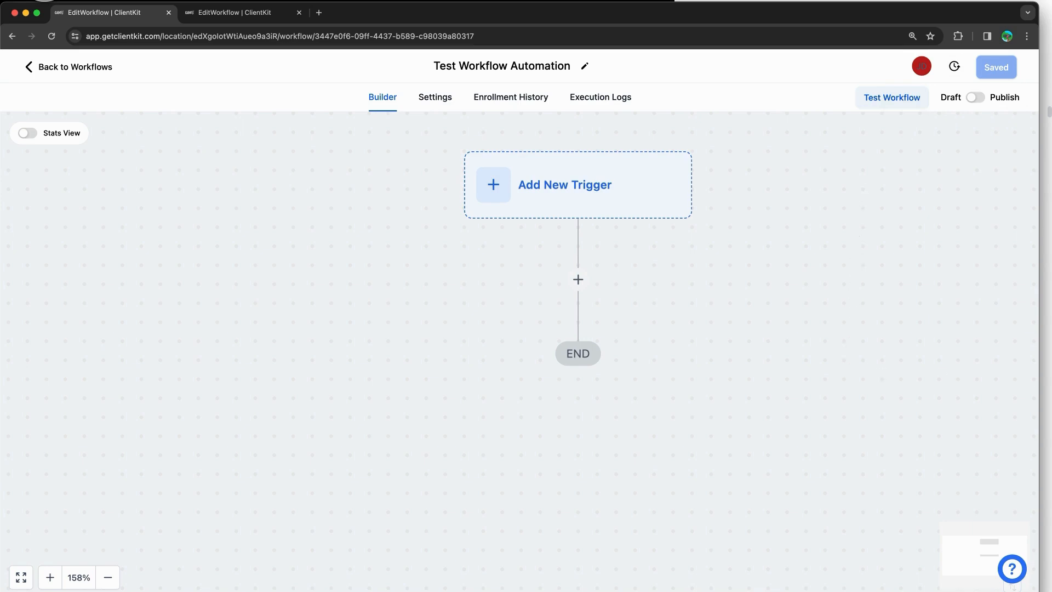
Step: Shift the diagram left and point out the empty trigger slot and add-step point
{"action": "left_click_drag", "start_coordinate": [893, 340], "coordinate": [863, 334]}
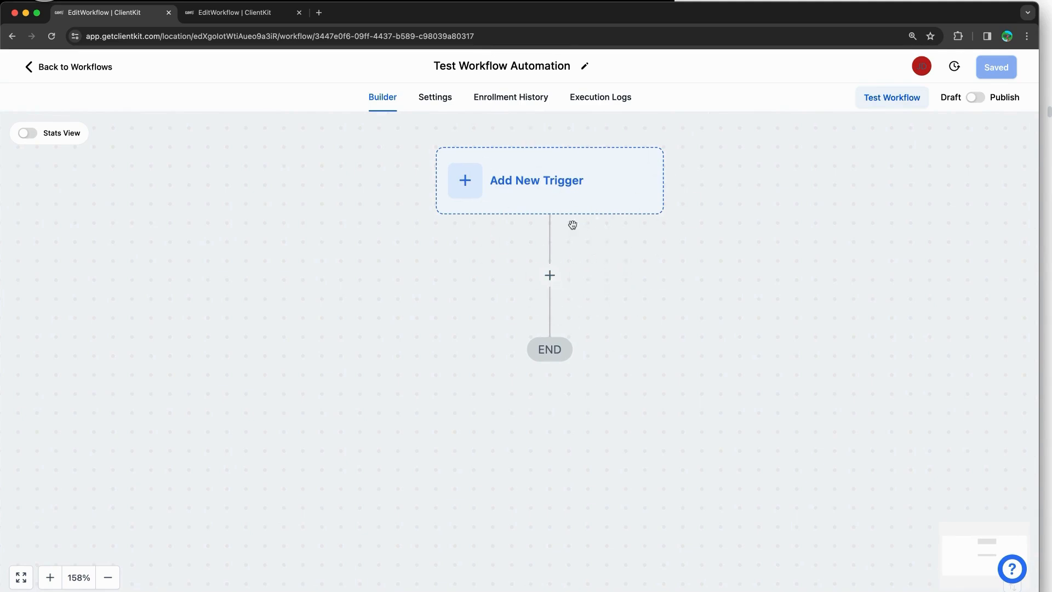
{"action": "mouse_move", "coordinate": [485, 132]}
{"action": "left_mouse_down"}
{"action": "mouse_move", "coordinate": [669, 141]}
{"action": "mouse_move", "coordinate": [449, 230]}
{"action": "mouse_move", "coordinate": [519, 133]}
{"action": "mouse_move", "coordinate": [535, 134]}
{"action": "left_mouse_up"}
{"action": "left_click_drag", "start_coordinate": [551, 274], "coordinate": [541, 282]}
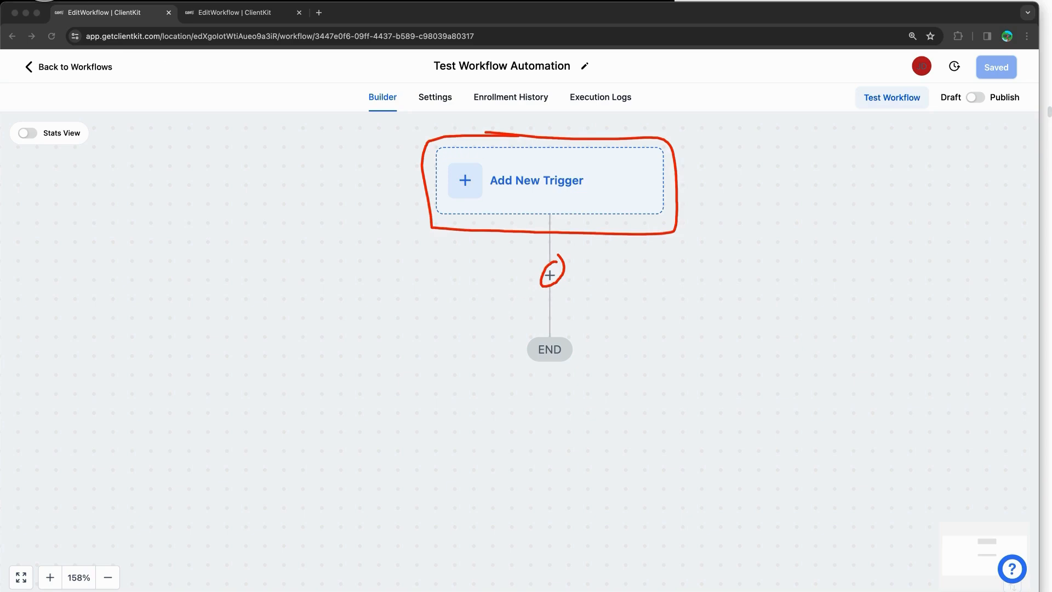
{"action": "left_click", "coordinate": [529, 188]}
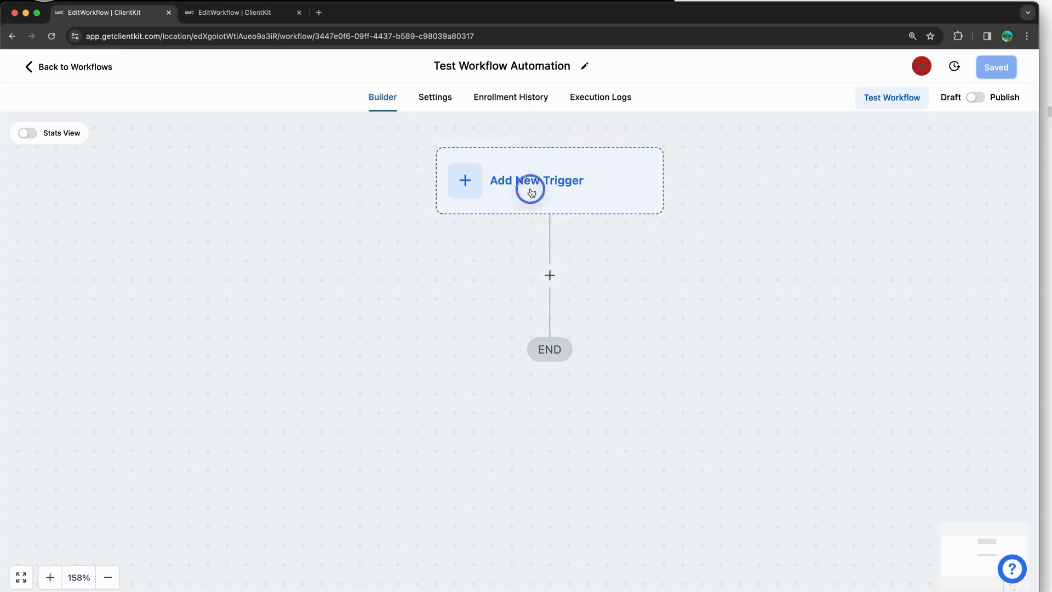
{"action": "scroll", "coordinate": [875, 293], "scroll_direction": "down", "scroll_amount": 15}
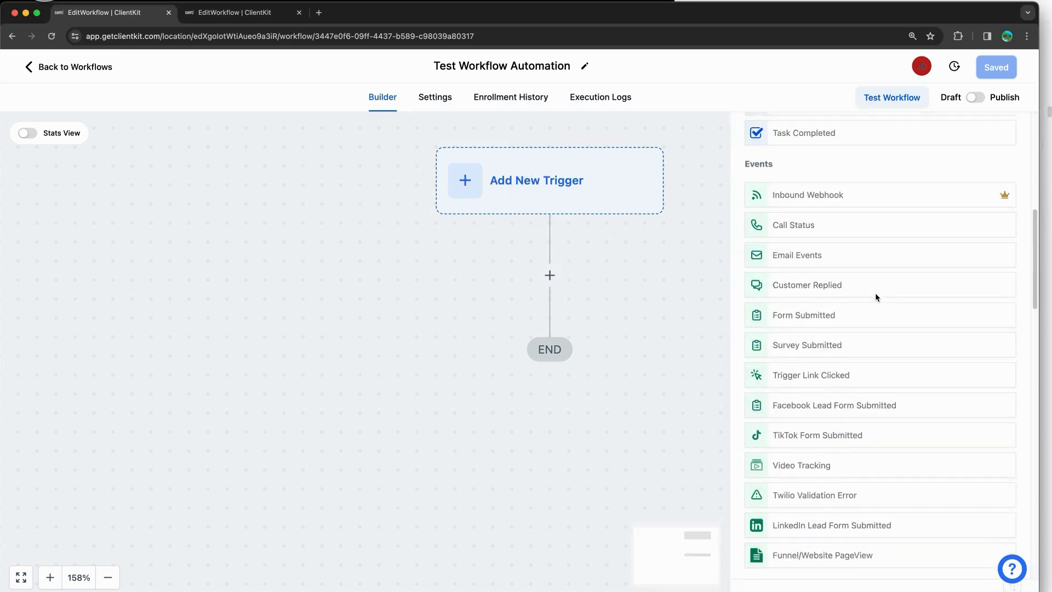
{"action": "scroll", "coordinate": [875, 296], "scroll_direction": "down", "scroll_amount": 5}
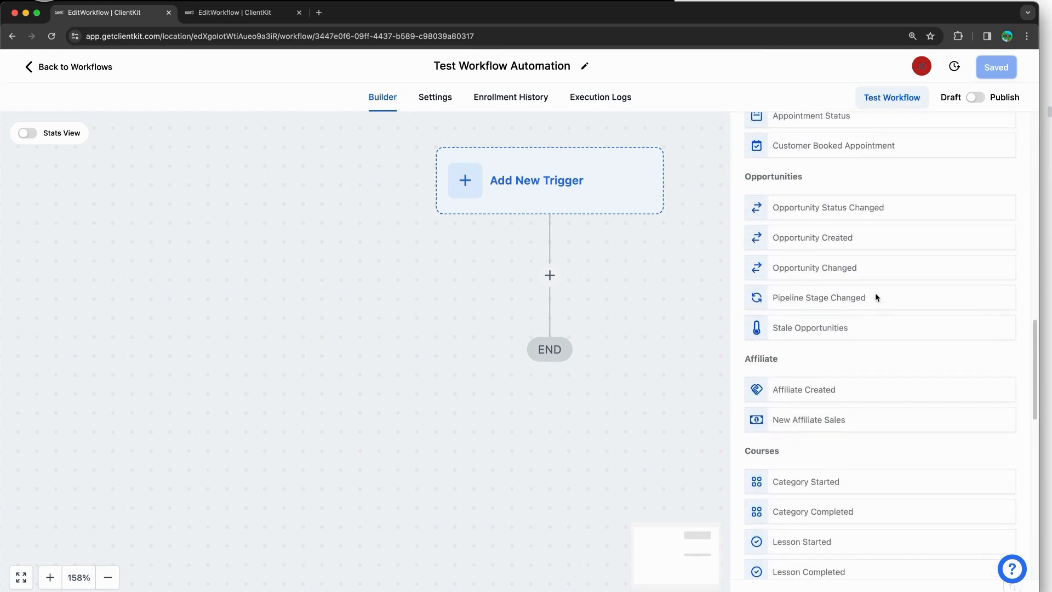
{"action": "scroll", "coordinate": [876, 295], "scroll_direction": "down", "scroll_amount": 3}
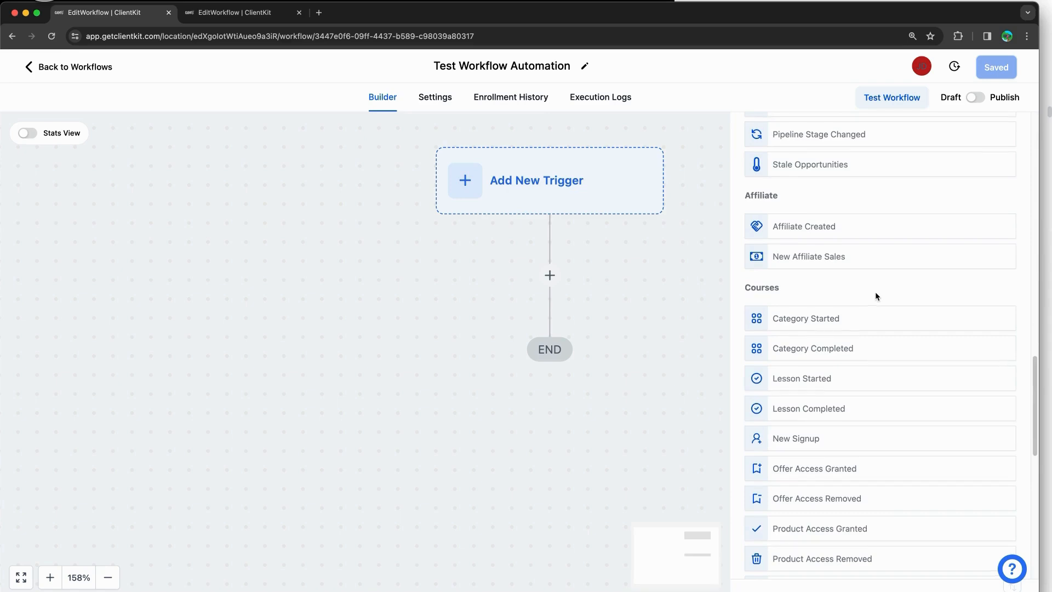
{"action": "scroll", "coordinate": [875, 292], "scroll_direction": "up", "scroll_amount": 10}
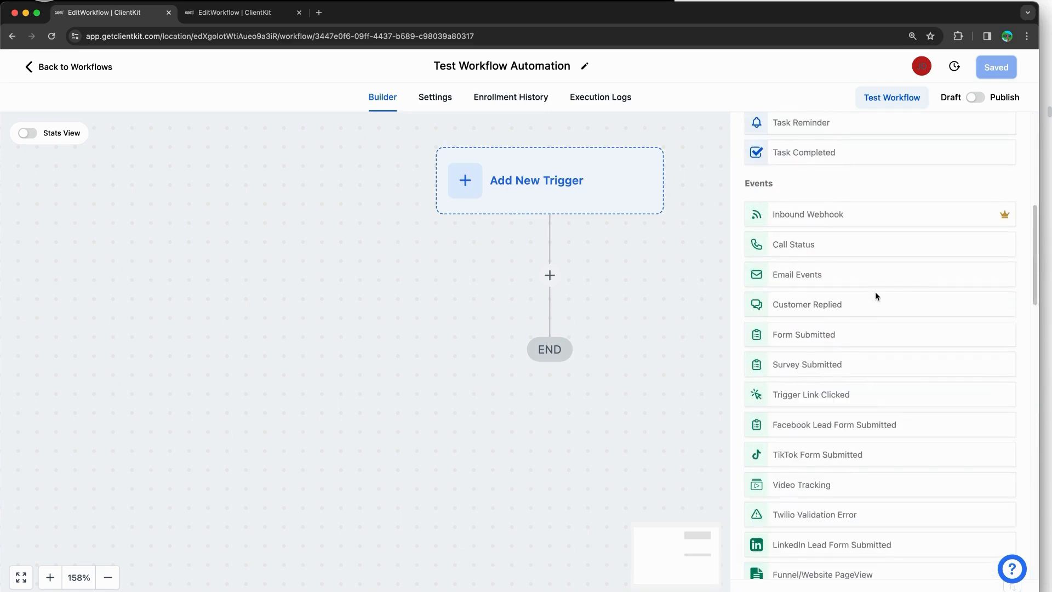
{"action": "scroll", "coordinate": [876, 296], "scroll_direction": "up", "scroll_amount": 8}
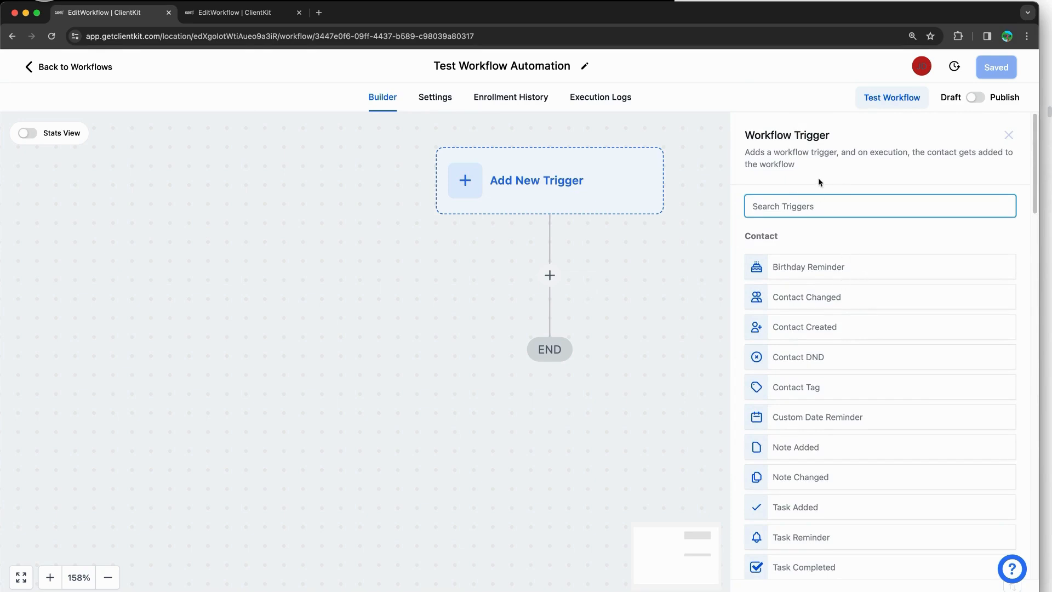
{"action": "left_click", "coordinate": [807, 170]}
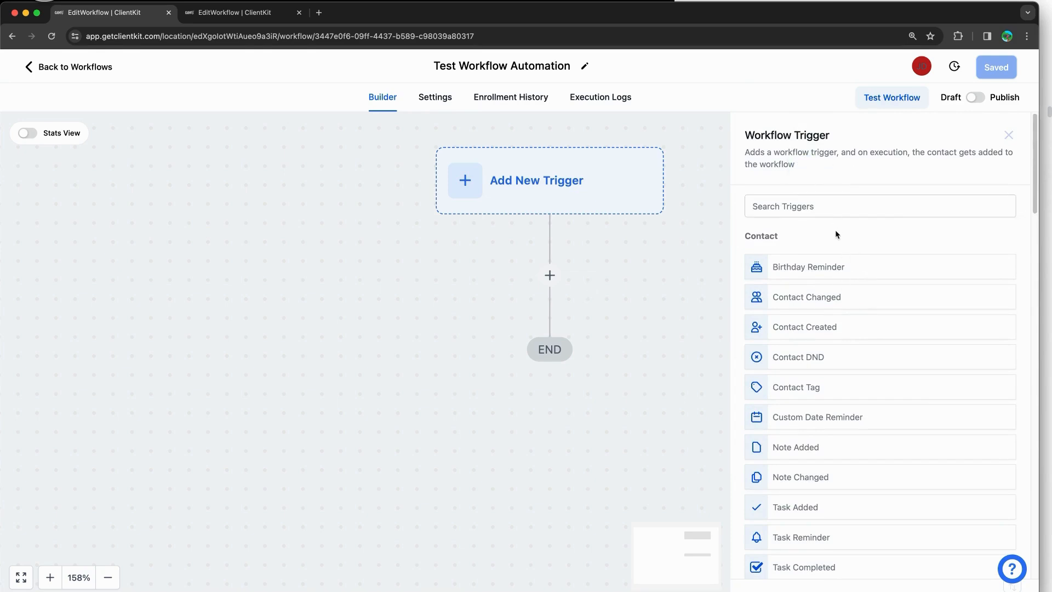
{"action": "scroll", "coordinate": [822, 283], "scroll_direction": "down", "scroll_amount": 6}
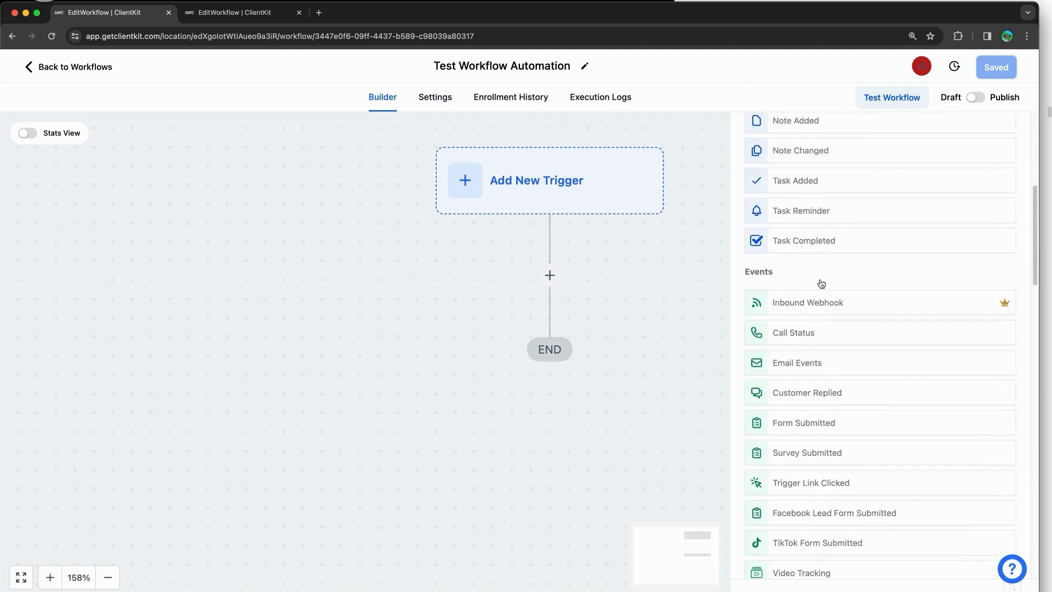
{"action": "scroll", "coordinate": [821, 283], "scroll_direction": "down", "scroll_amount": 2}
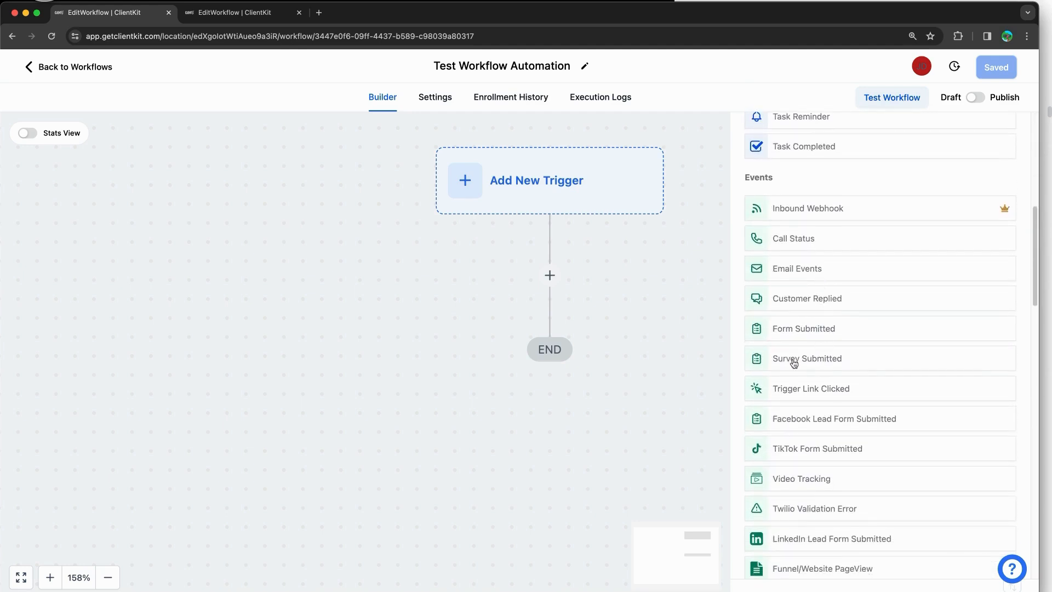
{"action": "scroll", "coordinate": [835, 362], "scroll_direction": "down", "scroll_amount": 1}
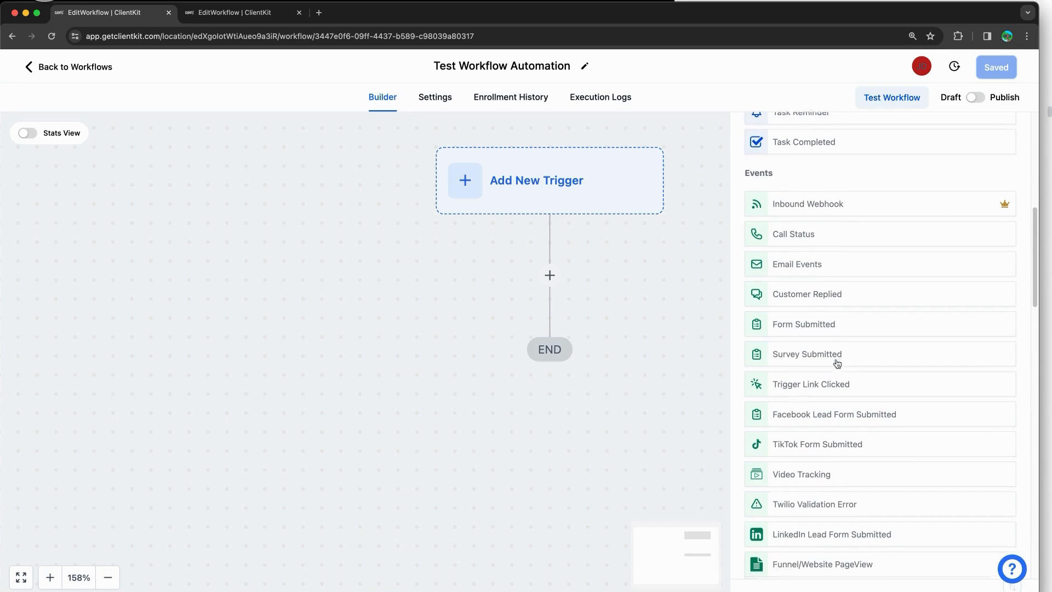
{"action": "scroll", "coordinate": [837, 363], "scroll_direction": "down", "scroll_amount": 5}
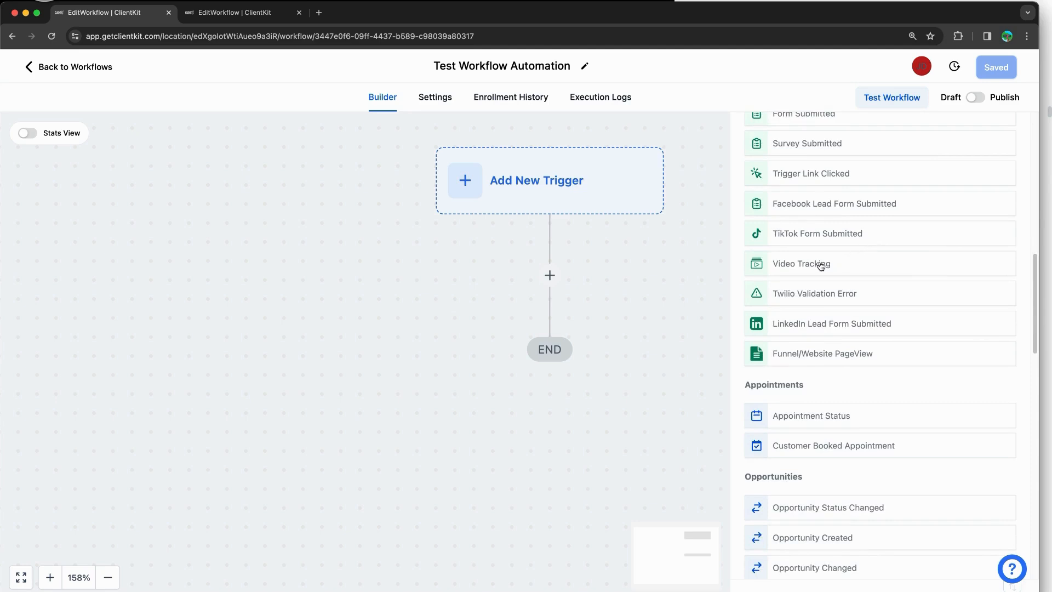
{"action": "scroll", "coordinate": [820, 266], "scroll_direction": "down", "scroll_amount": 3}
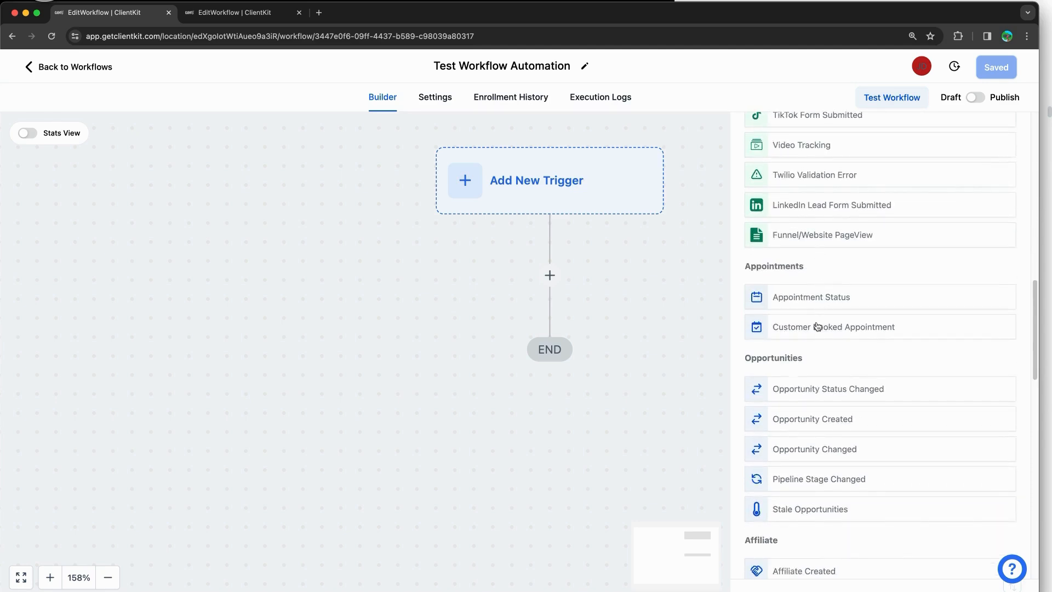
{"action": "scroll", "coordinate": [820, 308], "scroll_direction": "down", "scroll_amount": 20}
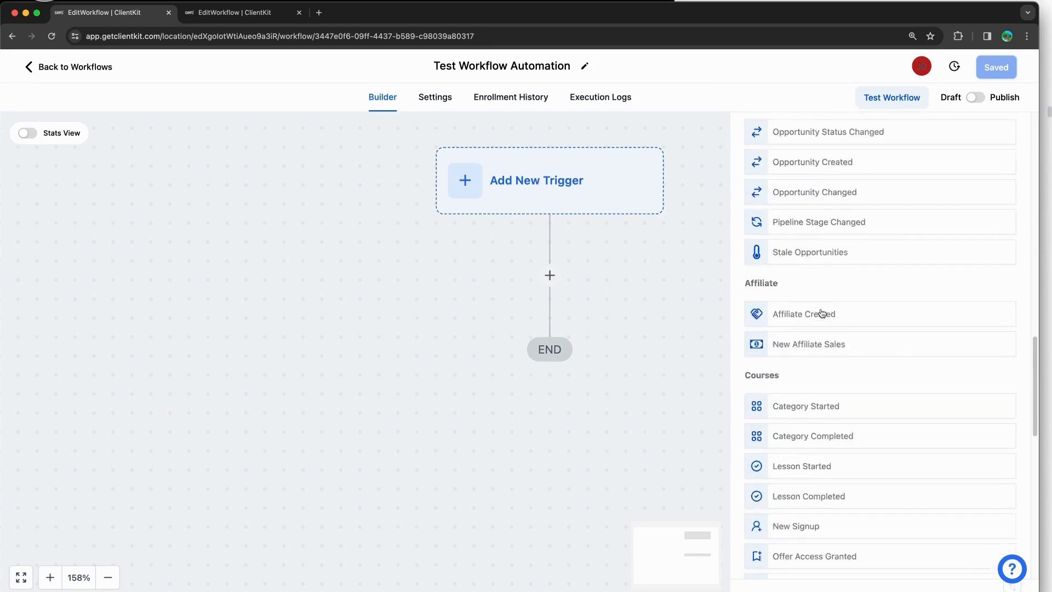
{"action": "scroll", "coordinate": [820, 308], "scroll_direction": "down", "scroll_amount": 2}
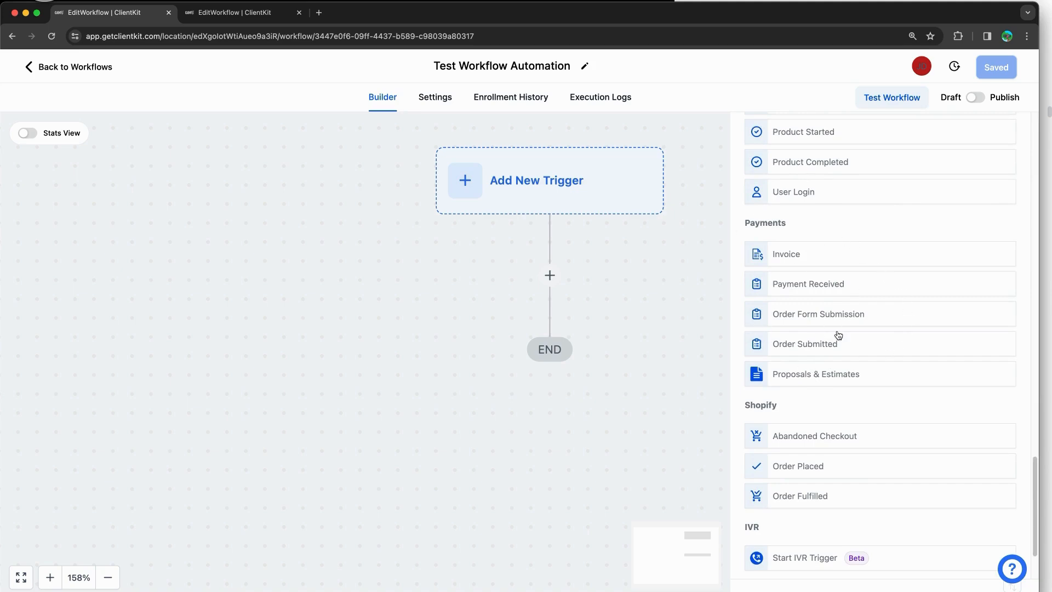
{"action": "scroll", "coordinate": [839, 328], "scroll_direction": "up", "scroll_amount": 20}
{"action": "scroll", "coordinate": [839, 328], "scroll_direction": "up", "scroll_amount": 5}
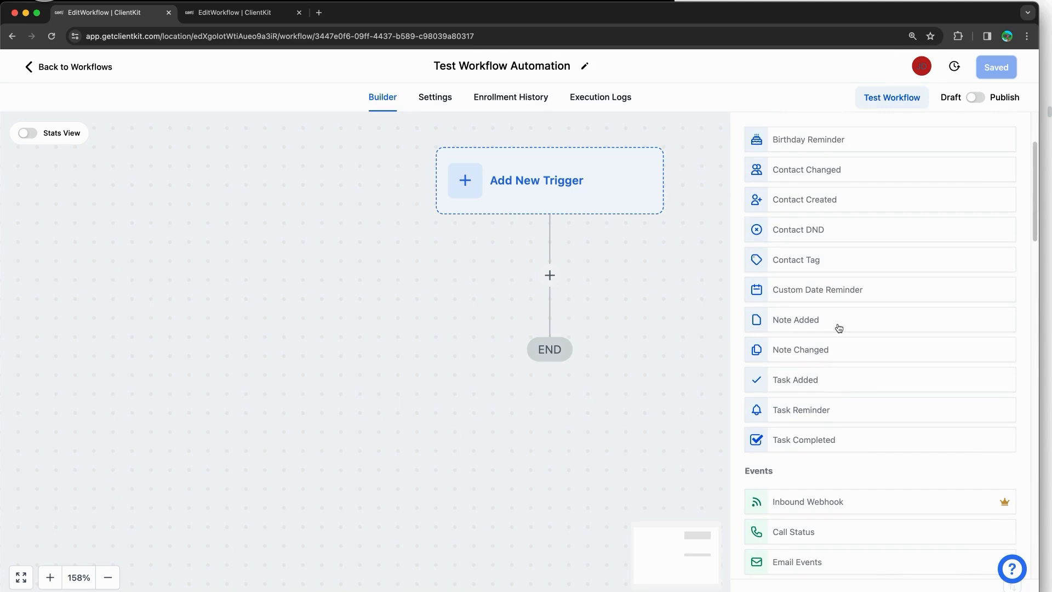
{"action": "scroll", "coordinate": [837, 325], "scroll_direction": "down", "scroll_amount": 2}
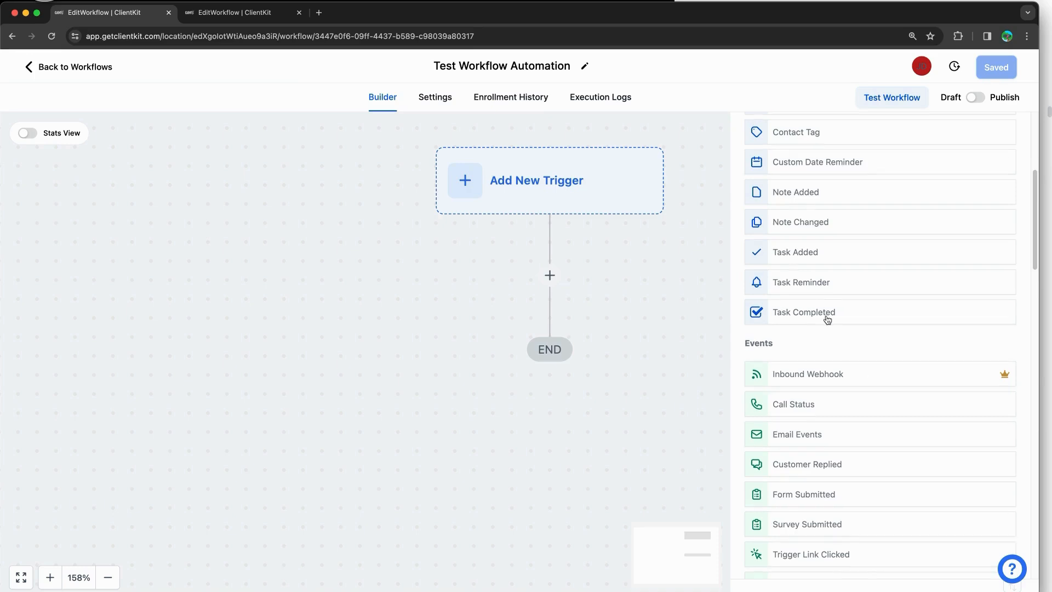
{"action": "scroll", "coordinate": [830, 316], "scroll_direction": "down", "scroll_amount": 8}
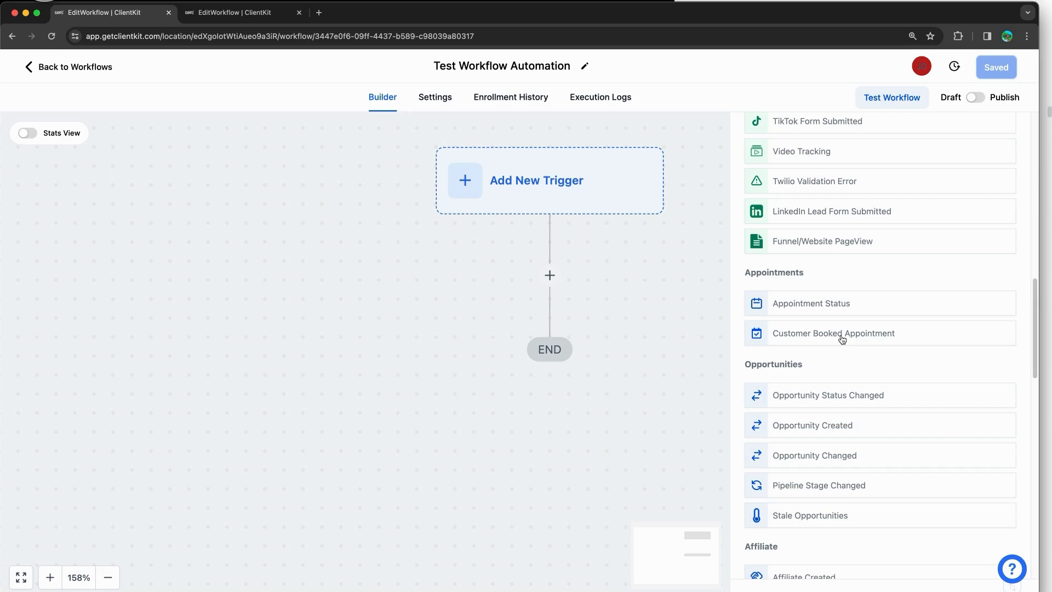
Step: Save an Appointment Status trigger filtered In calendar to the 1on1 Consult calendar
{"action": "left_click", "coordinate": [832, 309]}
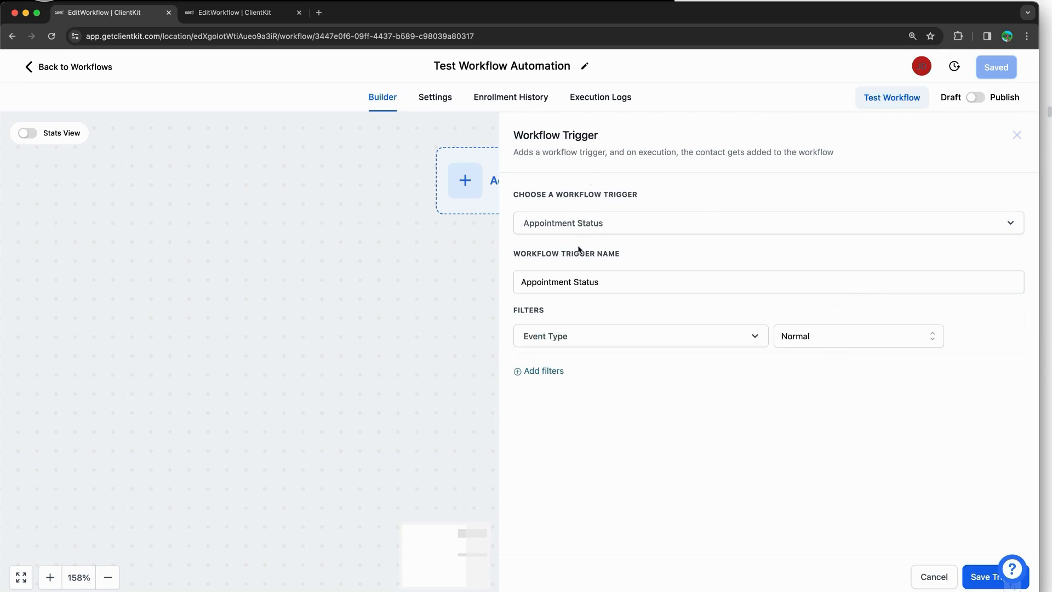
{"action": "left_click", "coordinate": [539, 371]}
{"action": "left_click", "coordinate": [623, 378]}
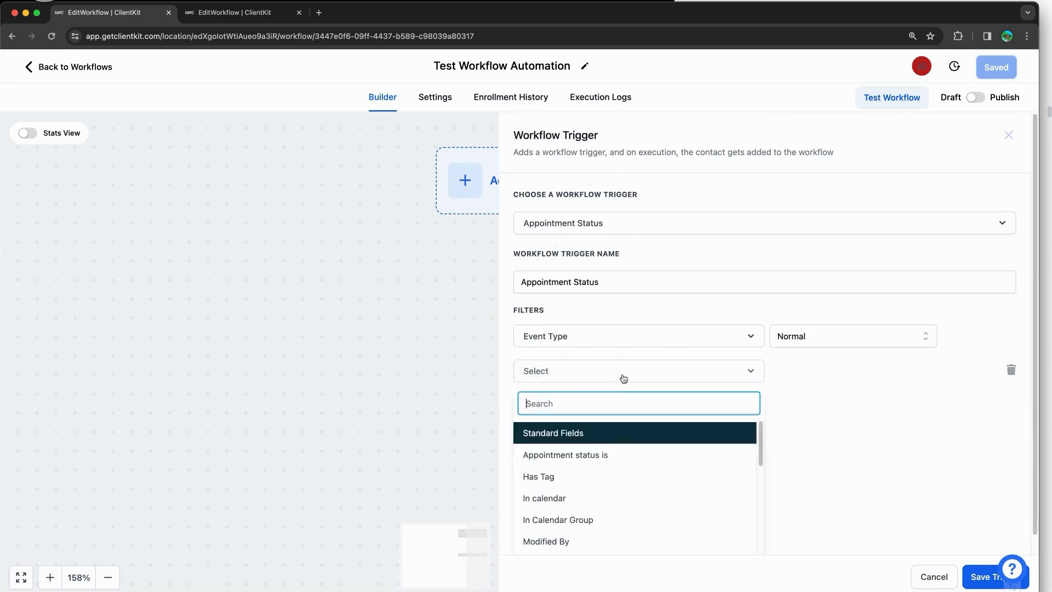
{"action": "left_click", "coordinate": [630, 498]}
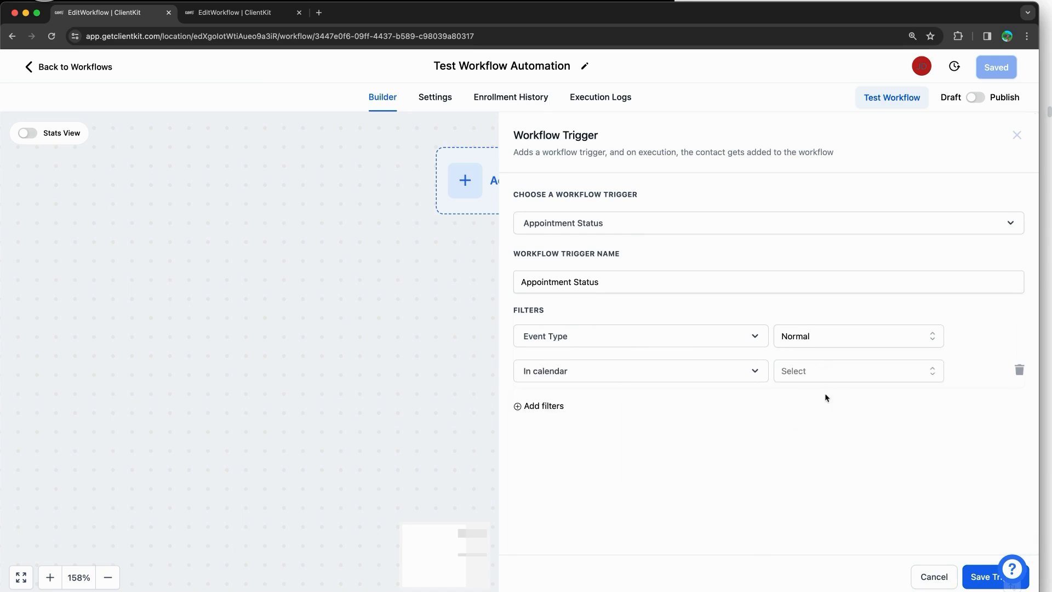
{"action": "left_click", "coordinate": [827, 371]}
{"action": "left_click", "coordinate": [833, 426]}
{"action": "left_click", "coordinate": [979, 572]}
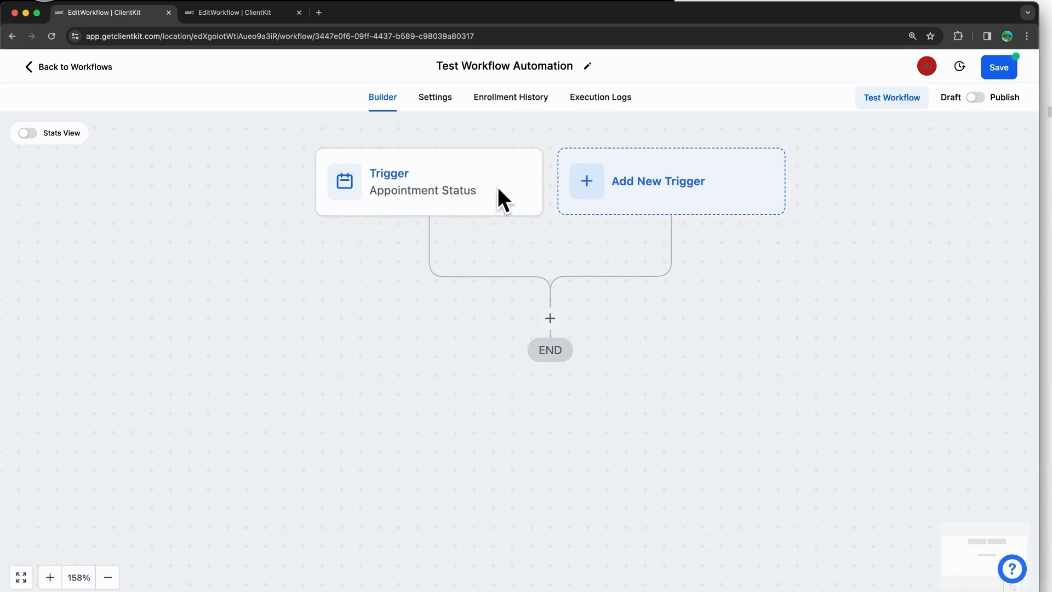
Step: Add a Send Email action after the trigger with subject 'test' and message 'test'
{"action": "left_click", "coordinate": [552, 318]}
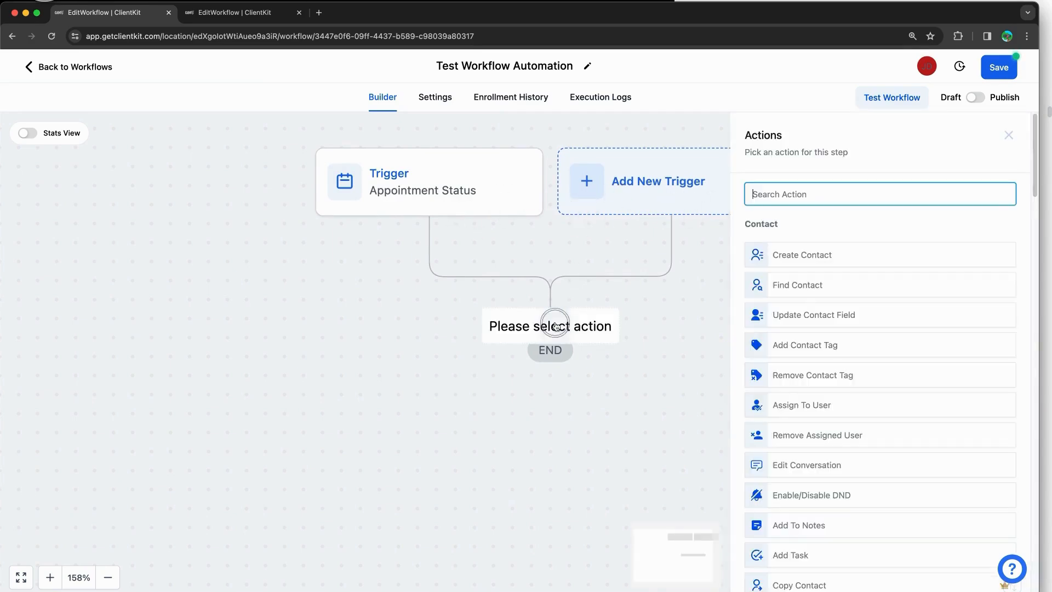
{"action": "scroll", "coordinate": [833, 290], "scroll_direction": "down", "scroll_amount": 5}
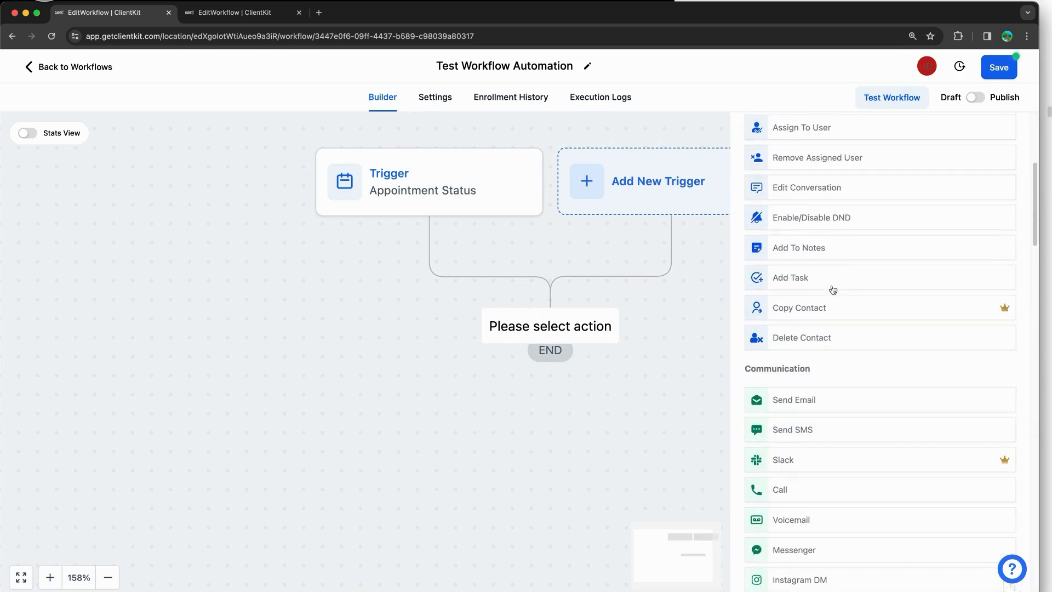
{"action": "left_click", "coordinate": [811, 398]}
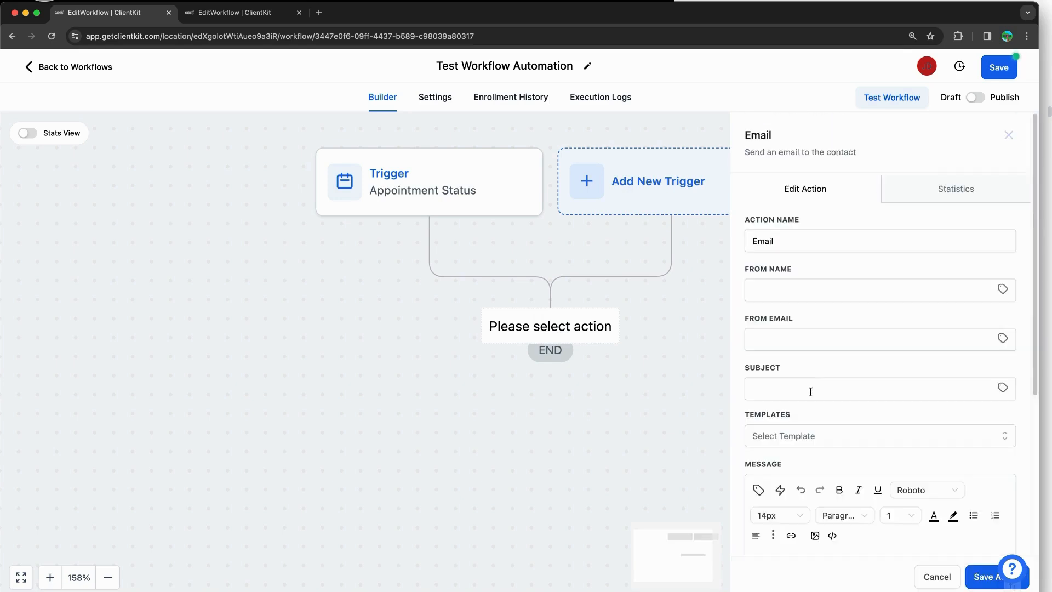
{"action": "left_click", "coordinate": [808, 295]}
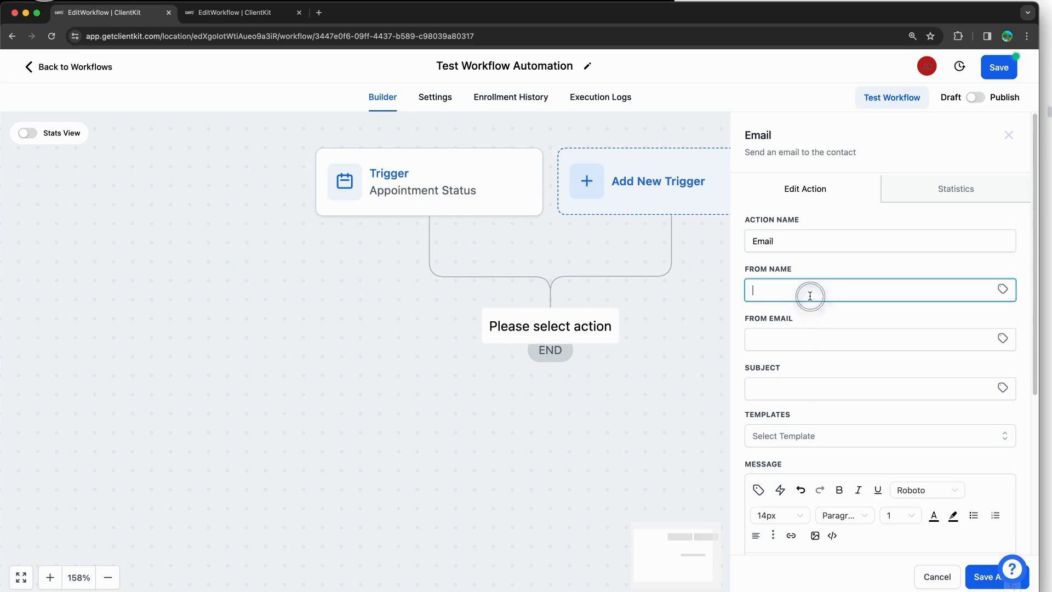
{"action": "left_click", "coordinate": [984, 570]}
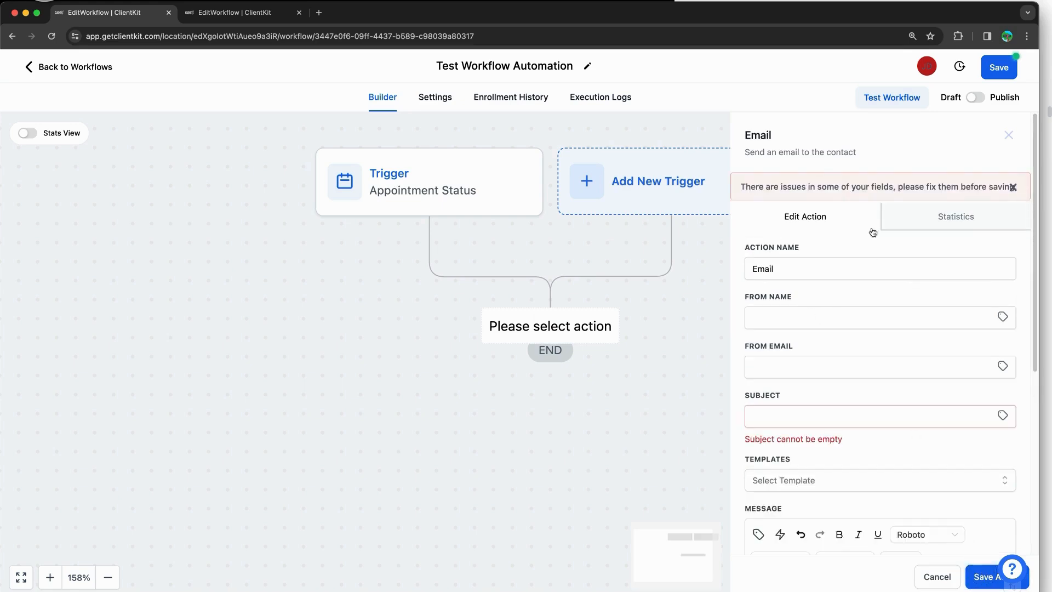
{"action": "left_click", "coordinate": [779, 396]}
{"action": "type", "text": "test"}
{"action": "scroll", "coordinate": [791, 371], "scroll_direction": "down", "scroll_amount": 5}
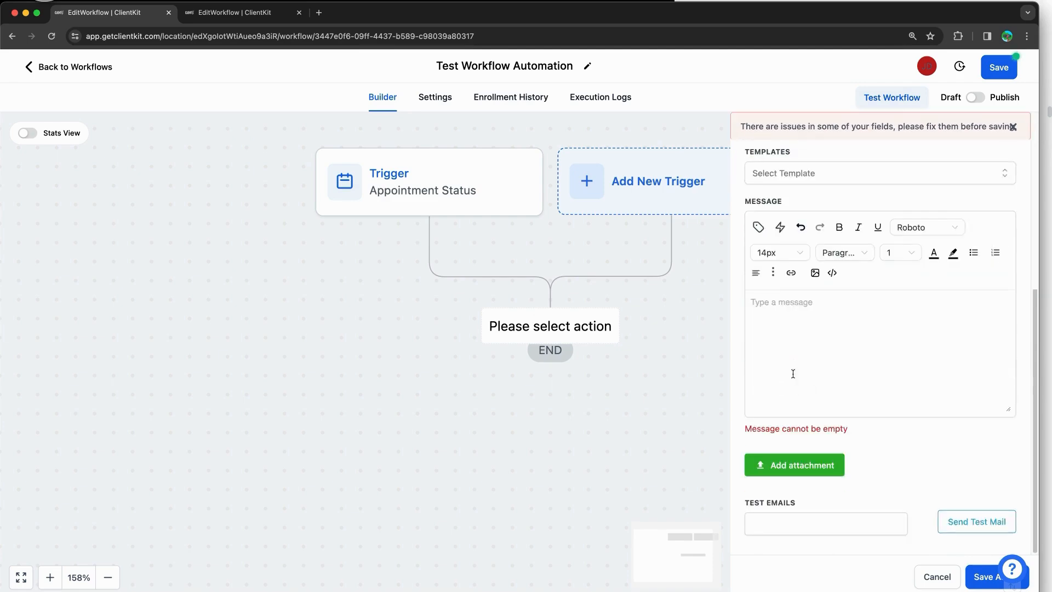
{"action": "left_click", "coordinate": [806, 338]}
{"action": "type", "text": "test"}
{"action": "left_click", "coordinate": [982, 573]}
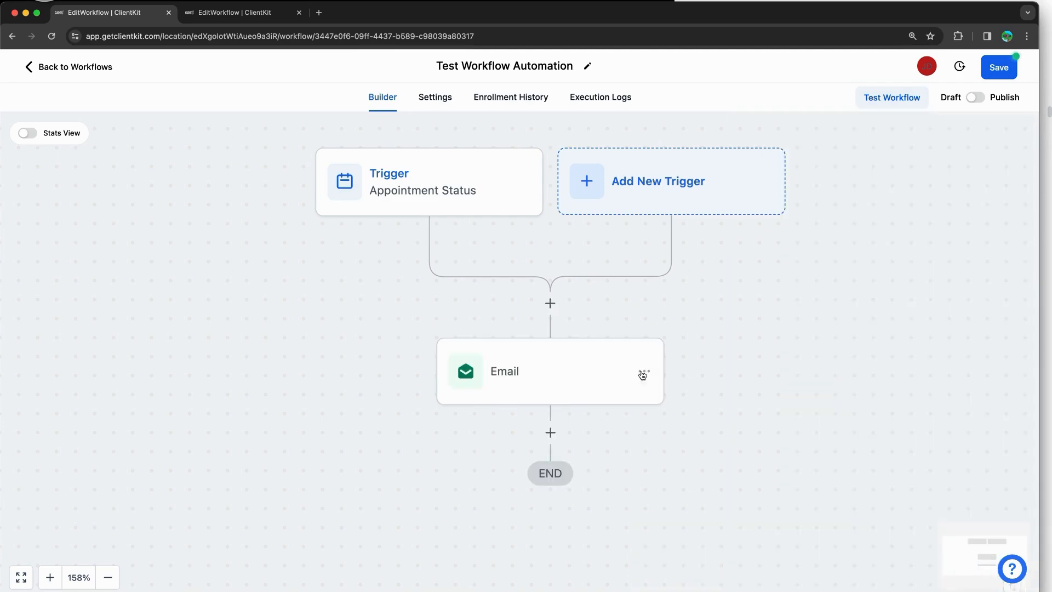
Step: Fit the workflow in view at 99% zoom and add a step after the Email action
{"action": "left_click", "coordinate": [18, 582]}
{"action": "left_click", "coordinate": [50, 577]}
{"action": "left_click", "coordinate": [105, 576]}
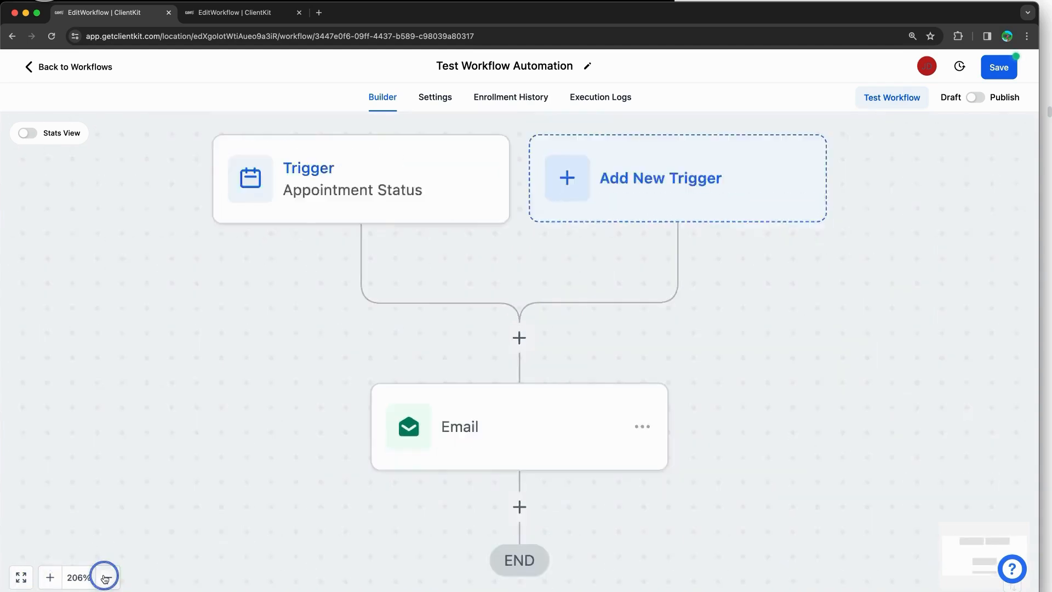
{"action": "left_click", "coordinate": [106, 577]}
{"action": "left_click", "coordinate": [105, 577]}
{"action": "left_click_drag", "start_coordinate": [601, 418], "coordinate": [599, 350]}
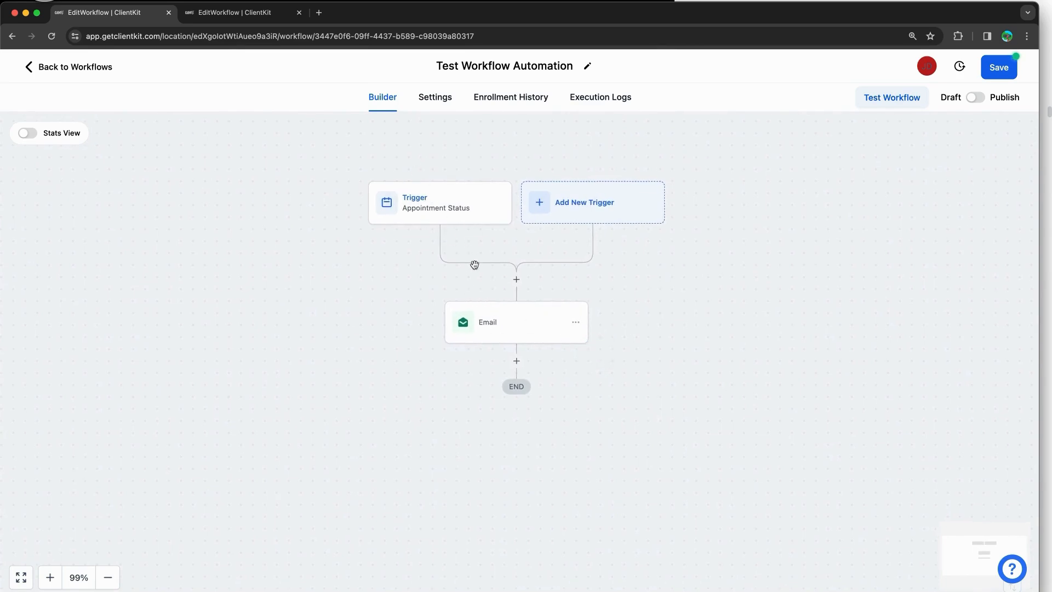
{"action": "left_click", "coordinate": [516, 362]}
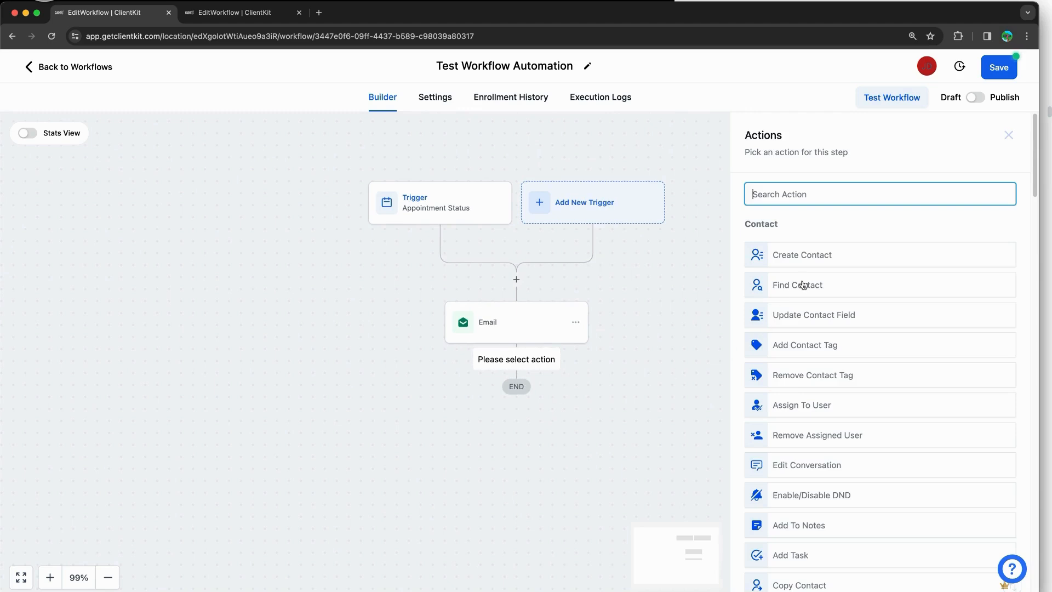
Step: Browse through the available actions list, then close it by clicking the empty canvas
{"action": "scroll", "coordinate": [805, 282], "scroll_direction": "down", "scroll_amount": 10}
{"action": "scroll", "coordinate": [805, 283], "scroll_direction": "down", "scroll_amount": 5}
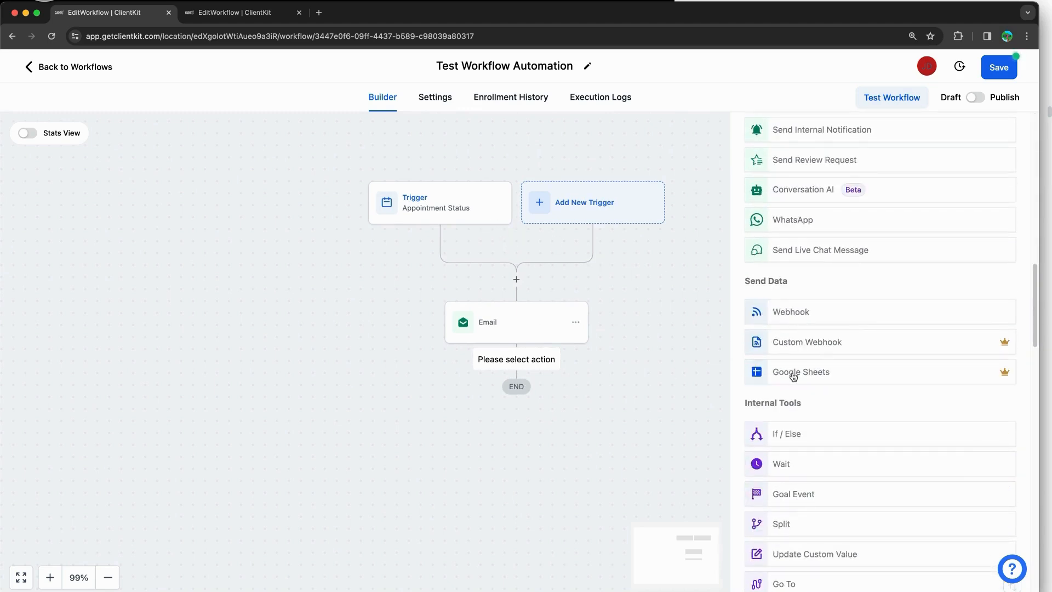
{"action": "scroll", "coordinate": [804, 321], "scroll_direction": "up", "scroll_amount": 4}
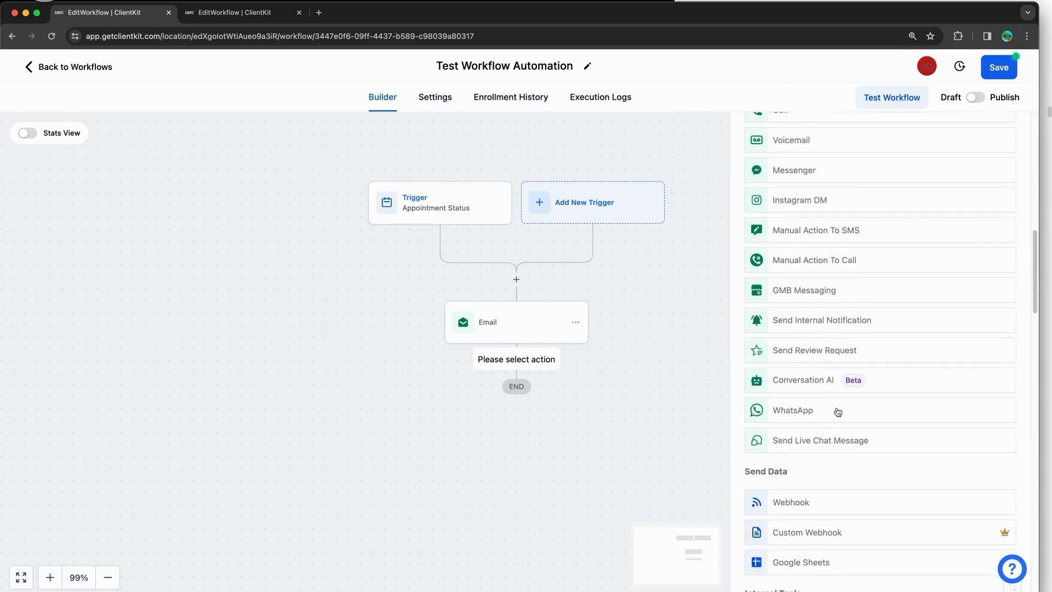
{"action": "scroll", "coordinate": [831, 387], "scroll_direction": "up", "scroll_amount": 3}
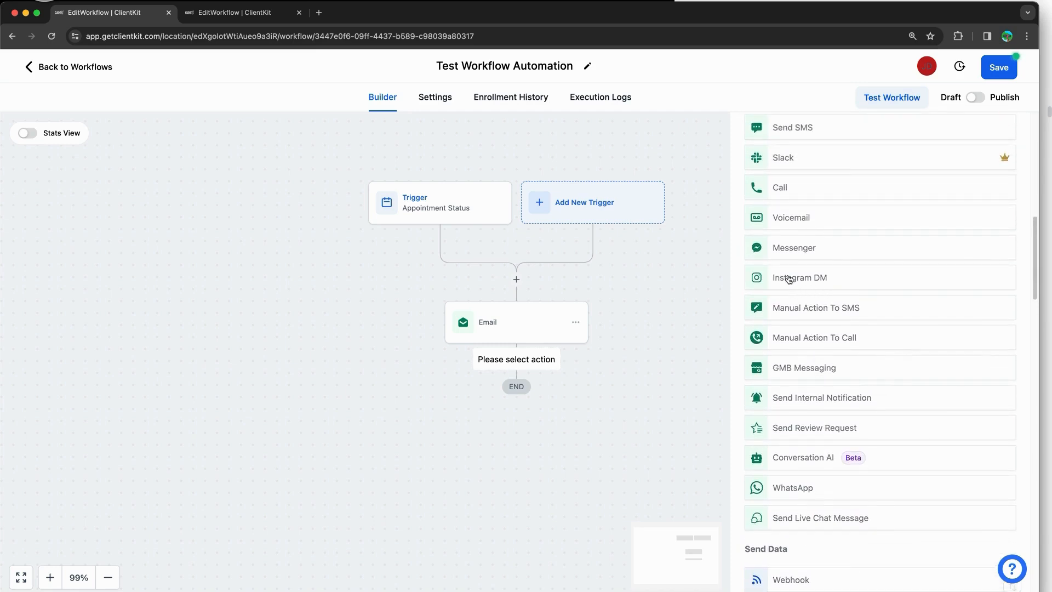
{"action": "scroll", "coordinate": [848, 255], "scroll_direction": "up", "scroll_amount": 1}
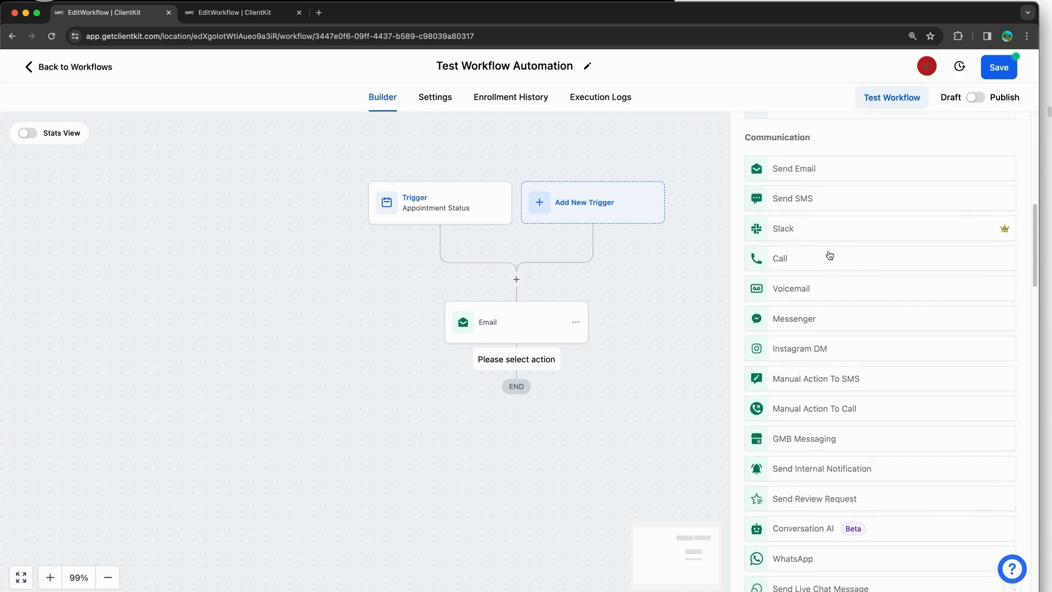
{"action": "scroll", "coordinate": [805, 244], "scroll_direction": "down", "scroll_amount": 3}
{"action": "scroll", "coordinate": [810, 254], "scroll_direction": "down", "scroll_amount": 10}
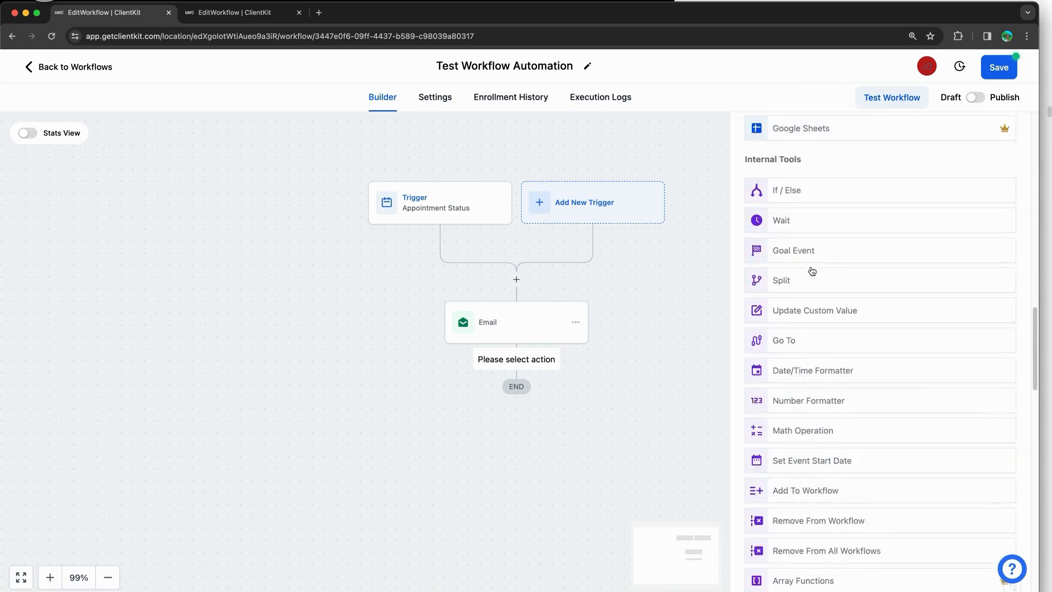
{"action": "scroll", "coordinate": [828, 388], "scroll_direction": "up", "scroll_amount": 1}
{"action": "scroll", "coordinate": [822, 329], "scroll_direction": "up", "scroll_amount": 2}
{"action": "scroll", "coordinate": [819, 252], "scroll_direction": "down", "scroll_amount": 7}
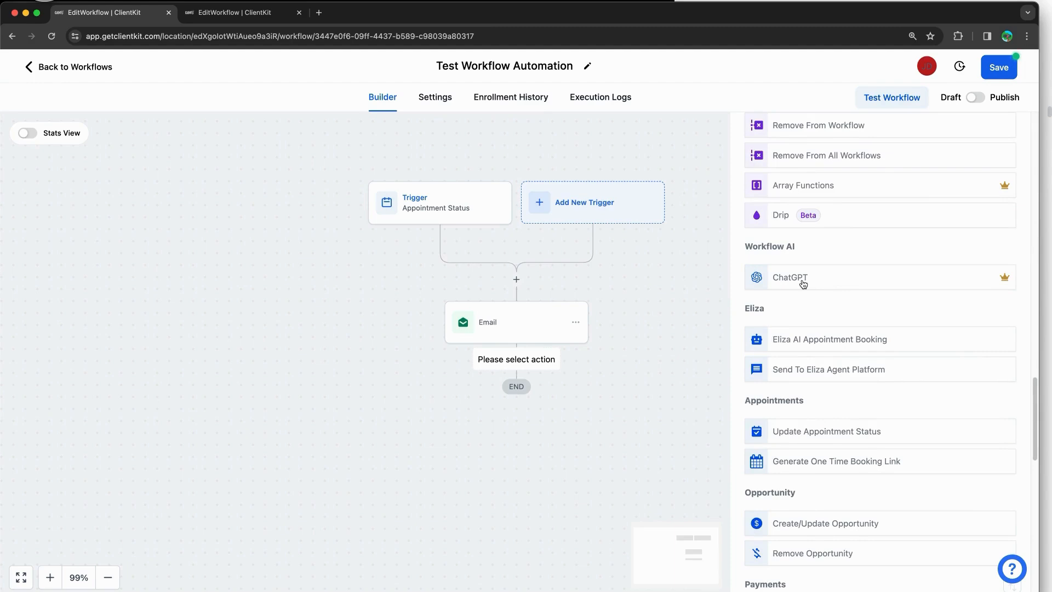
{"action": "scroll", "coordinate": [803, 283], "scroll_direction": "down", "scroll_amount": 4}
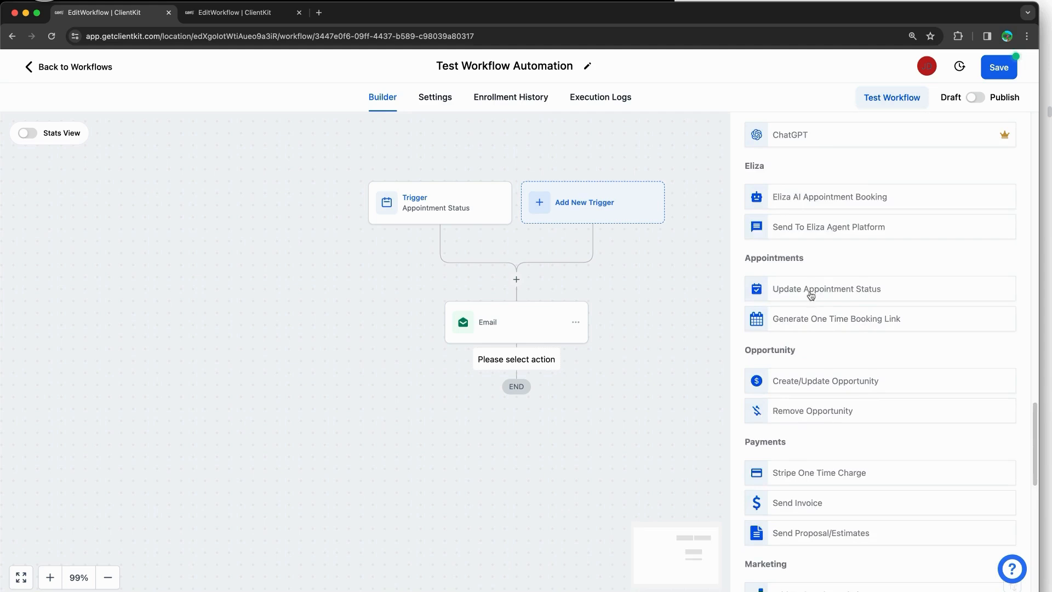
{"action": "scroll", "coordinate": [864, 244], "scroll_direction": "down", "scroll_amount": 4}
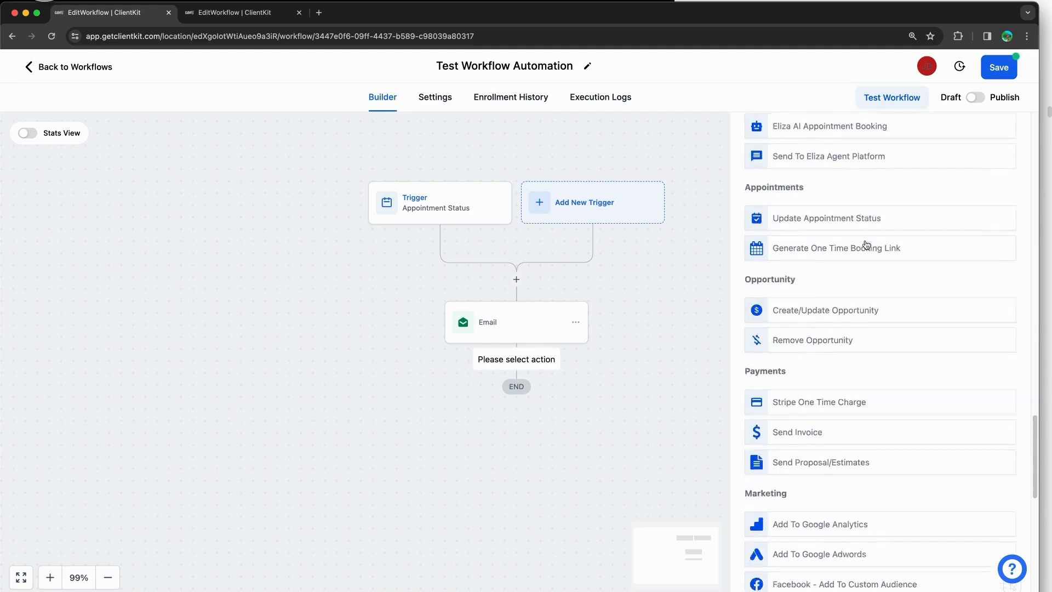
{"action": "scroll", "coordinate": [761, 274], "scroll_direction": "down", "scroll_amount": 5}
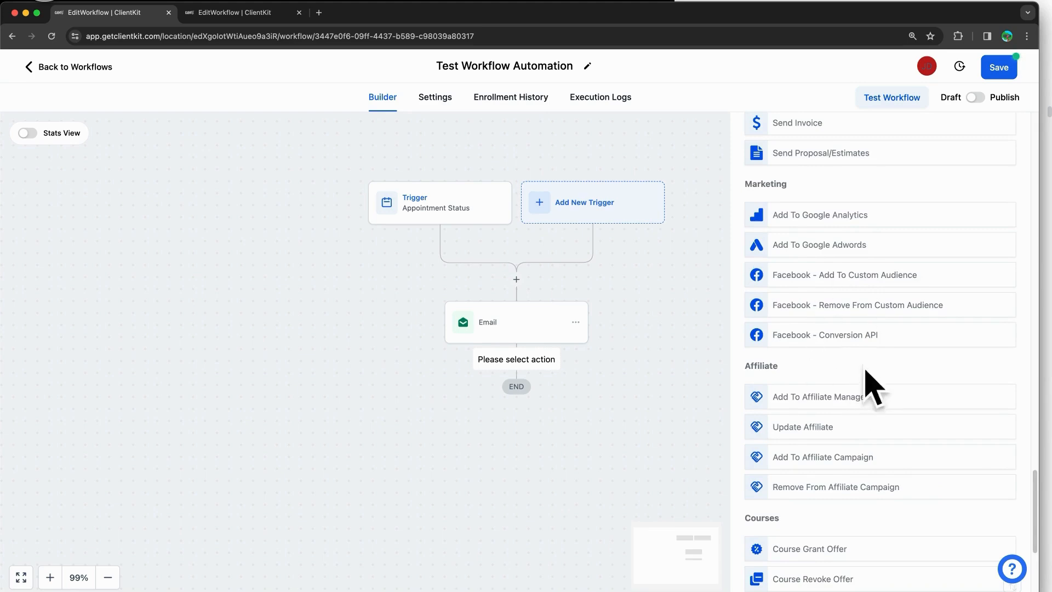
{"action": "scroll", "coordinate": [876, 289], "scroll_direction": "down", "scroll_amount": 5}
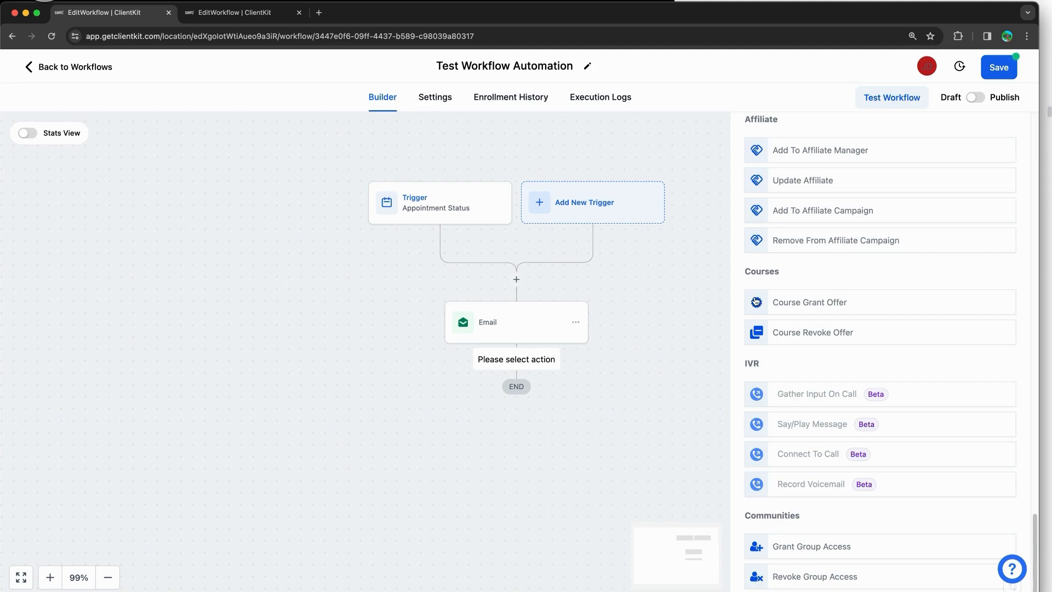
{"action": "left_click", "coordinate": [534, 152]}
{"action": "left_click", "coordinate": [428, 97]}
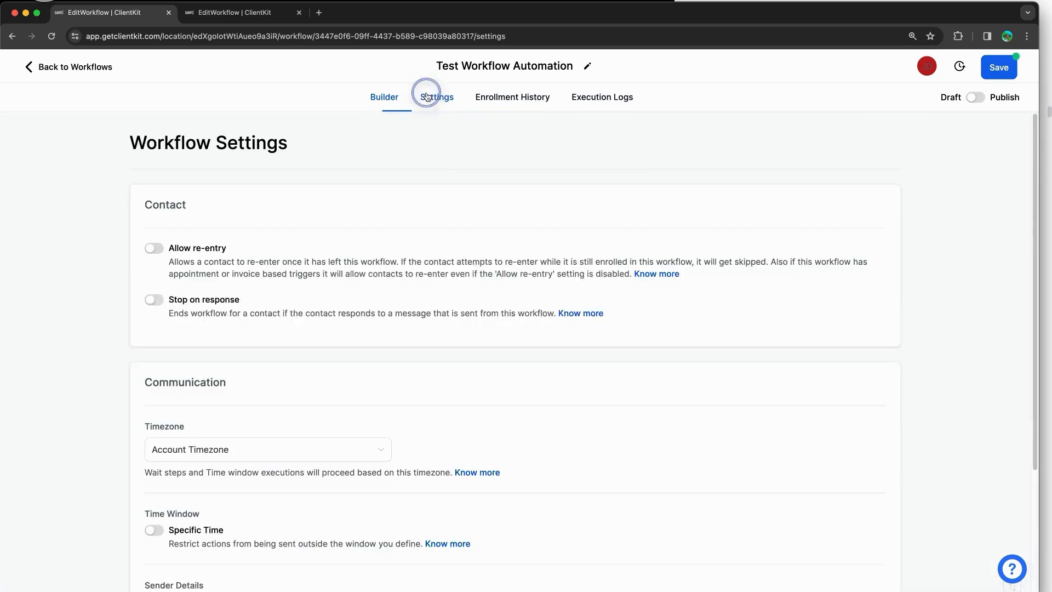
{"action": "scroll", "coordinate": [314, 184], "scroll_direction": "down", "scroll_amount": 2}
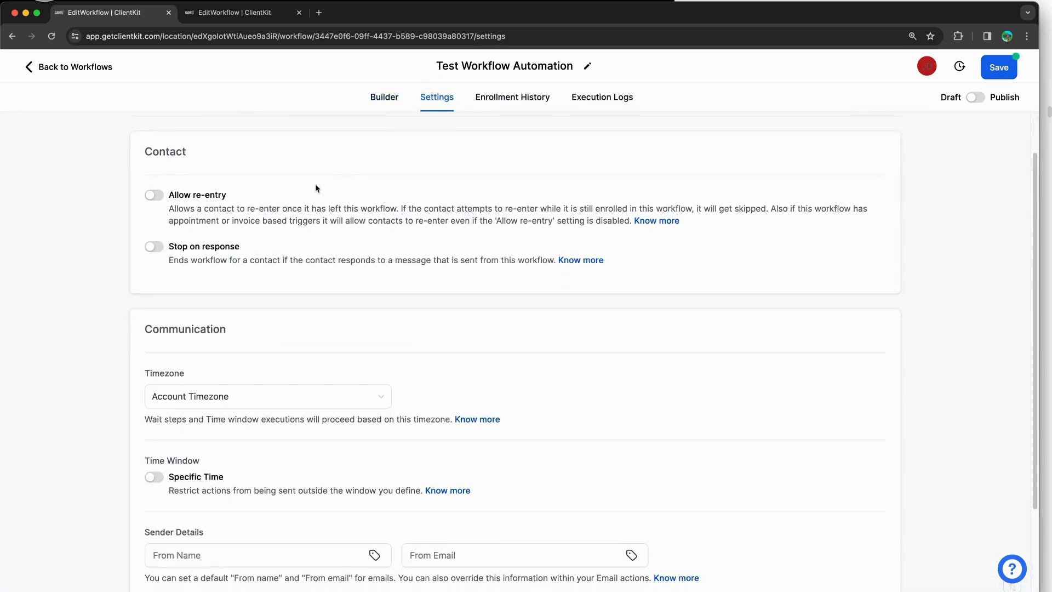
{"action": "scroll", "coordinate": [306, 185], "scroll_direction": "up", "scroll_amount": 2}
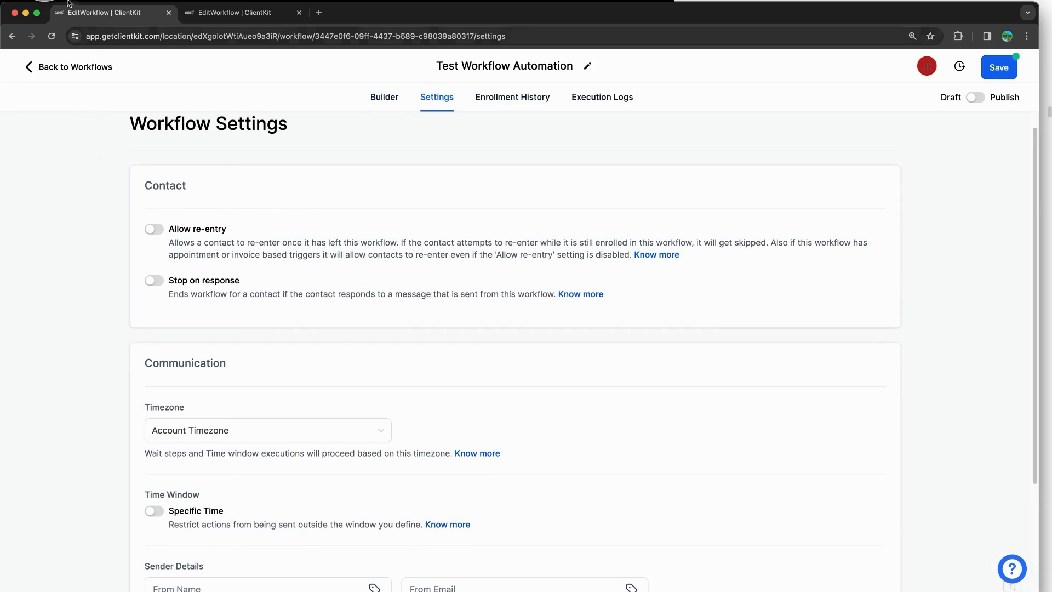
{"action": "left_click_drag", "start_coordinate": [168, 234], "coordinate": [231, 237]}
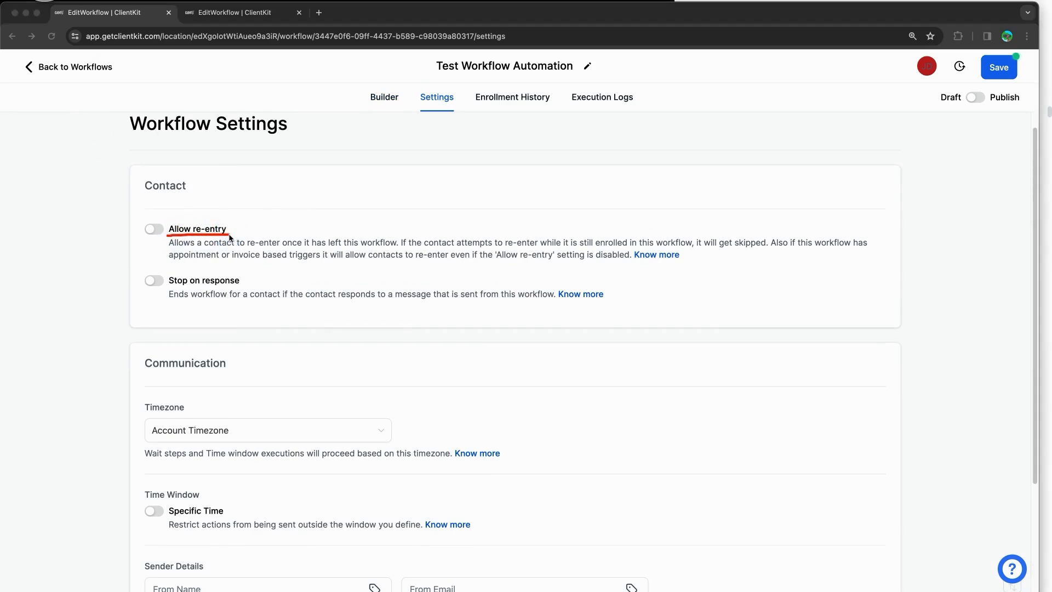
{"action": "mouse_move", "coordinate": [146, 217]}
{"action": "left_mouse_down"}
{"action": "mouse_move", "coordinate": [247, 226]}
{"action": "mouse_move", "coordinate": [159, 236]}
{"action": "mouse_move", "coordinate": [142, 221]}
{"action": "left_mouse_up"}
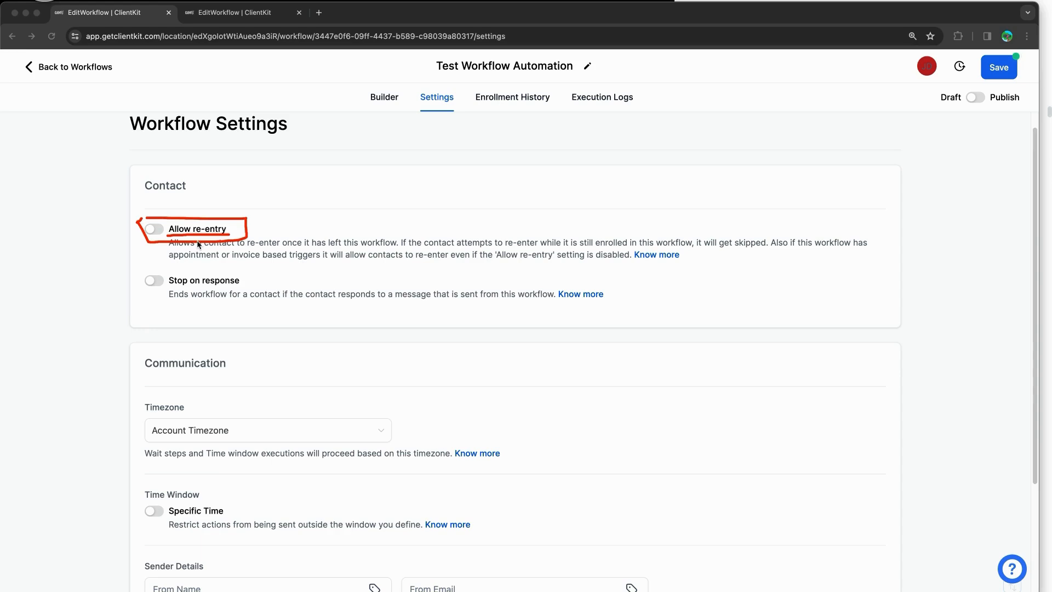
{"action": "mouse_move", "coordinate": [148, 290]}
{"action": "left_mouse_down"}
{"action": "mouse_move", "coordinate": [234, 277]}
{"action": "mouse_move", "coordinate": [134, 274]}
{"action": "mouse_move", "coordinate": [131, 315]}
{"action": "mouse_move", "coordinate": [153, 300]}
{"action": "left_mouse_up"}
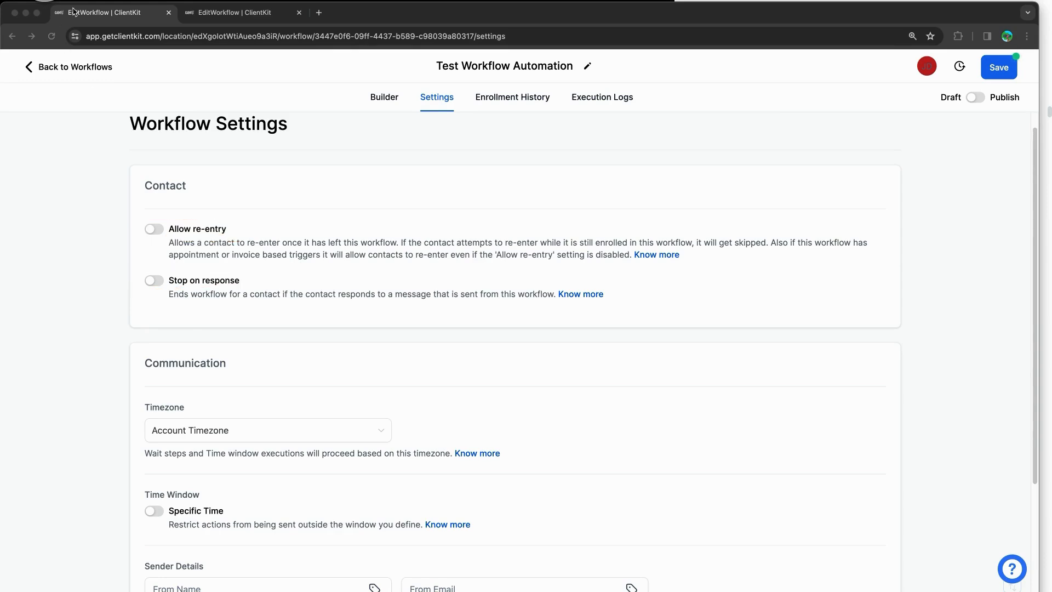
{"action": "scroll", "coordinate": [118, 289], "scroll_direction": "down", "scroll_amount": 5}
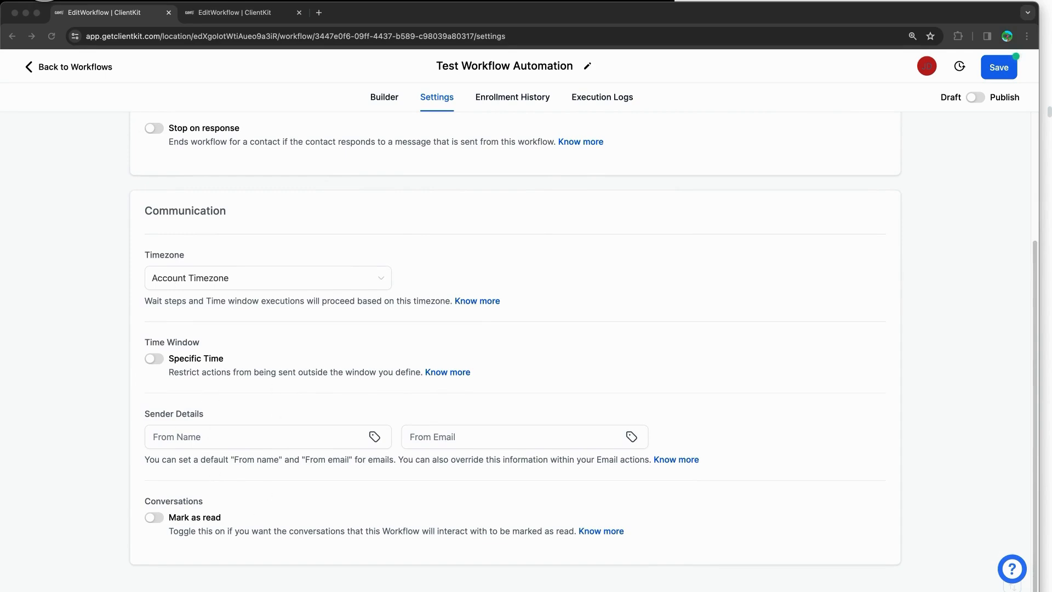
{"action": "left_click", "coordinate": [86, 284]}
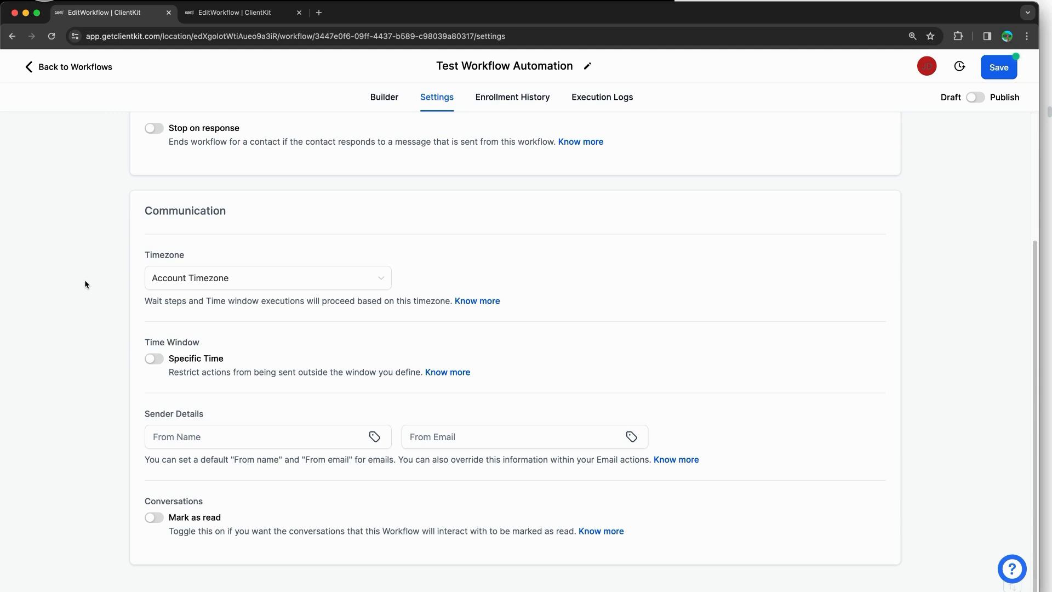
{"action": "left_click", "coordinate": [202, 279]}
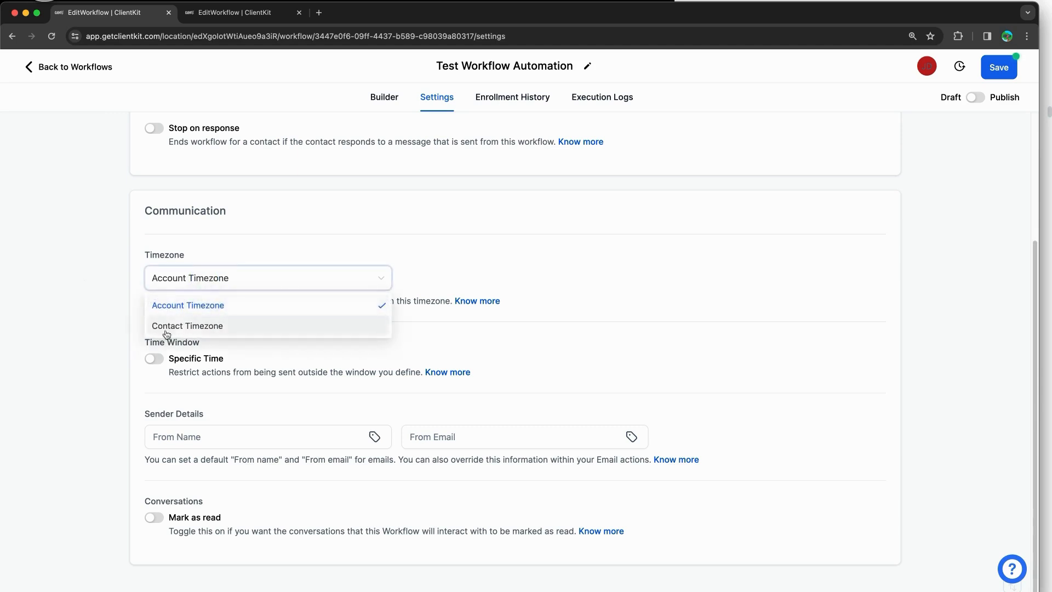
Step: Set the workflow to Contact Timezone and enable the Specific Time window
{"action": "left_click", "coordinate": [194, 326]}
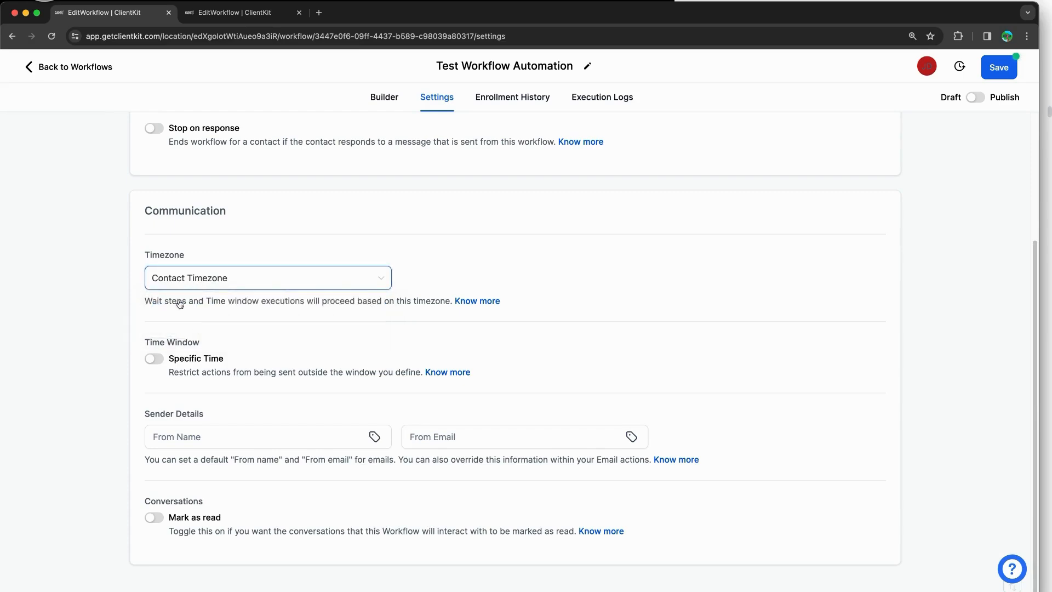
{"action": "left_click", "coordinate": [158, 358]}
{"action": "scroll", "coordinate": [114, 324], "scroll_direction": "down", "scroll_amount": 3}
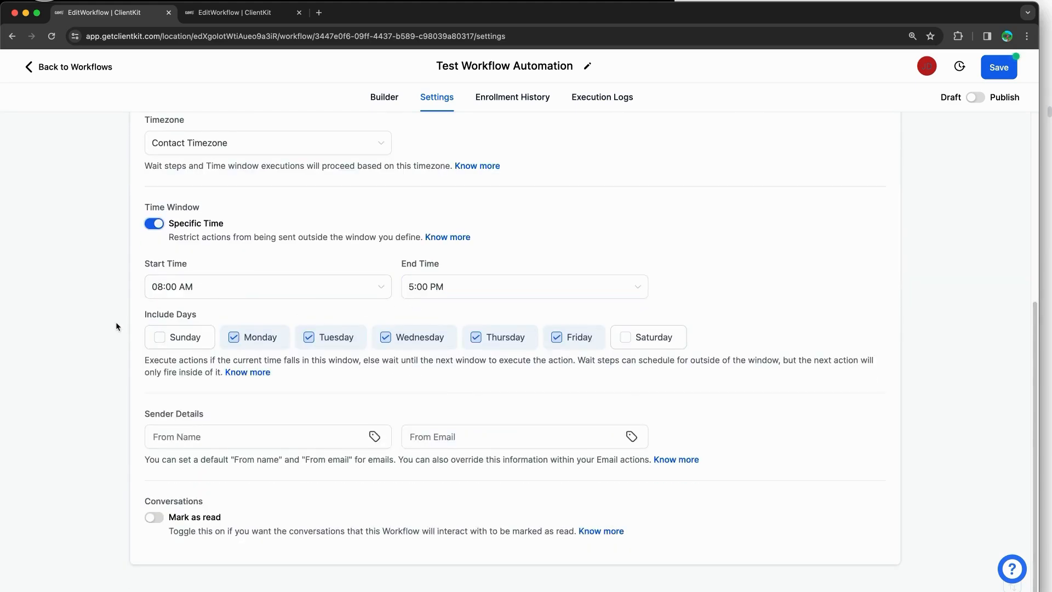
Step: Review the default sender name, sender e-mail and Mark as read settings
{"action": "left_click", "coordinate": [208, 434]}
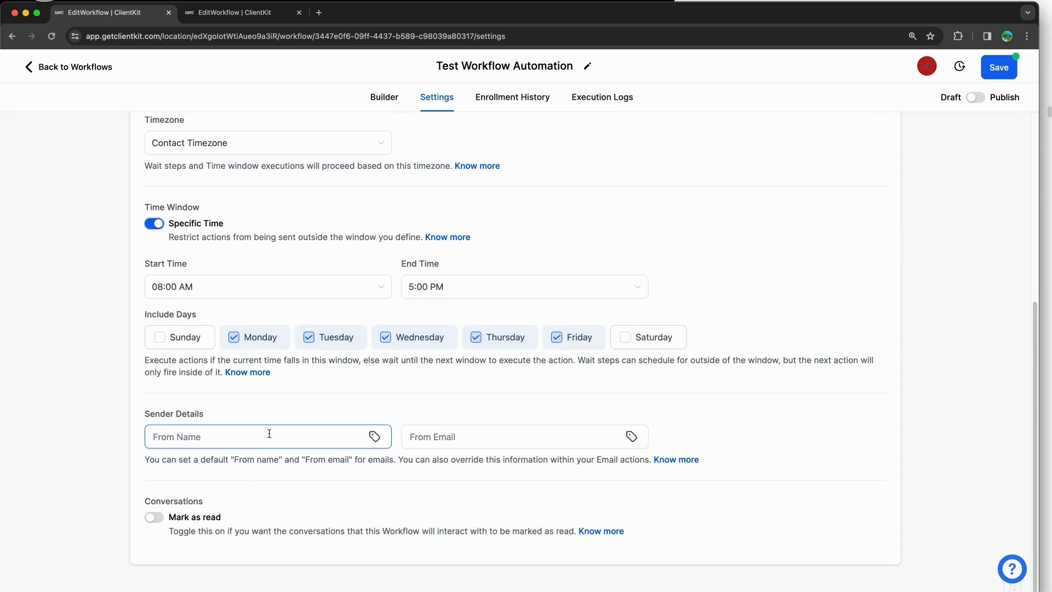
{"action": "left_click", "coordinate": [468, 431]}
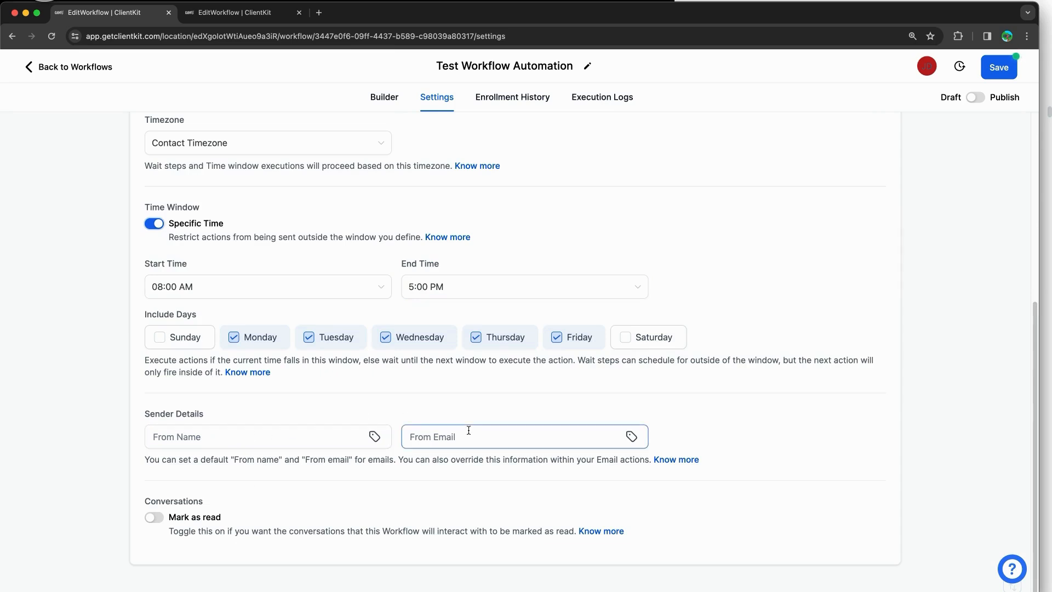
{"action": "left_click", "coordinate": [154, 518]}
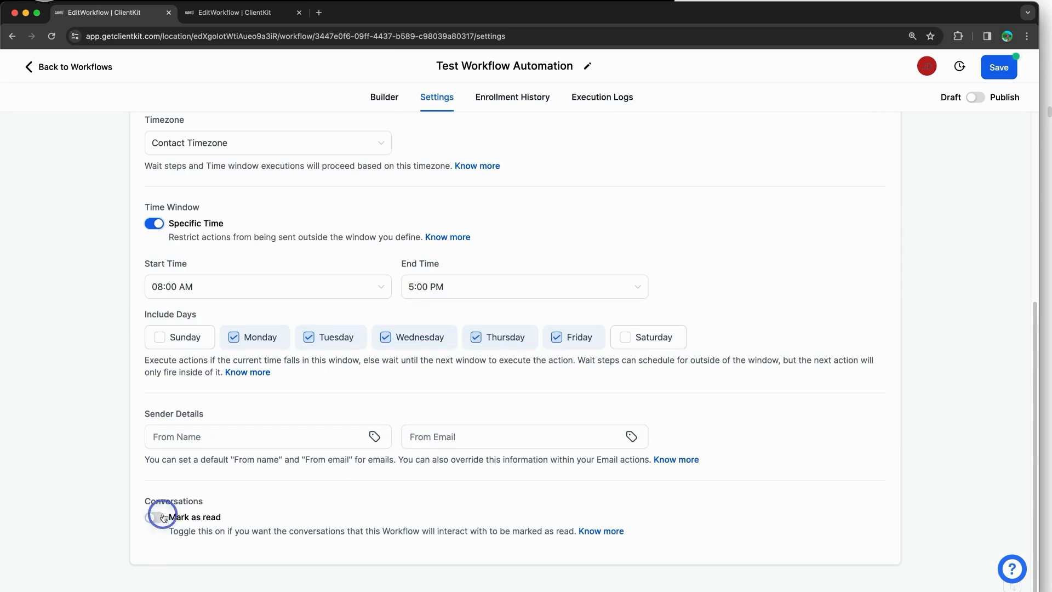
{"action": "left_click_drag", "start_coordinate": [283, 528], "coordinate": [448, 528]}
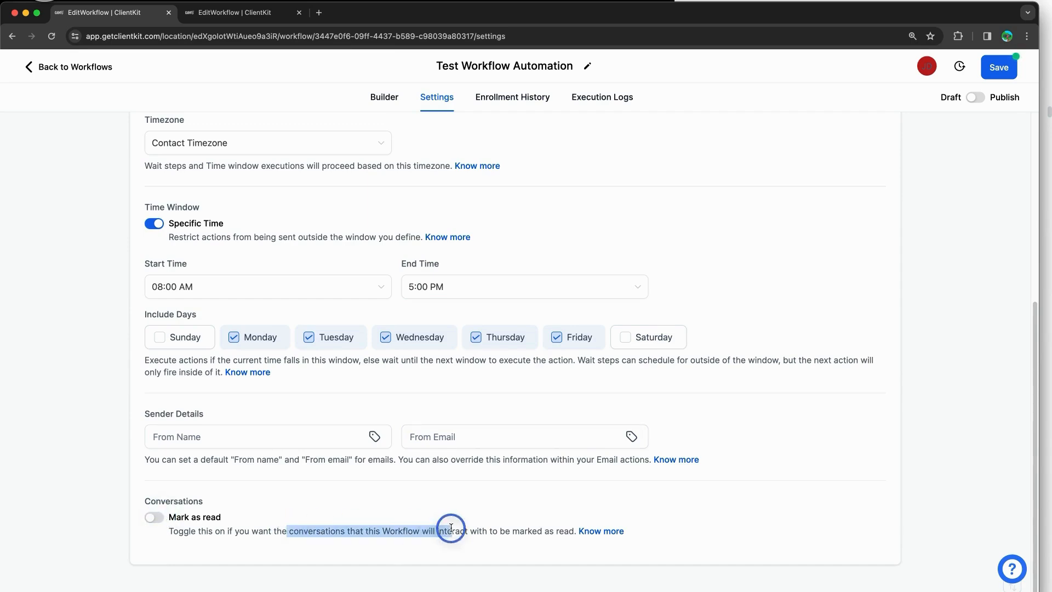
{"action": "left_click", "coordinate": [448, 528]}
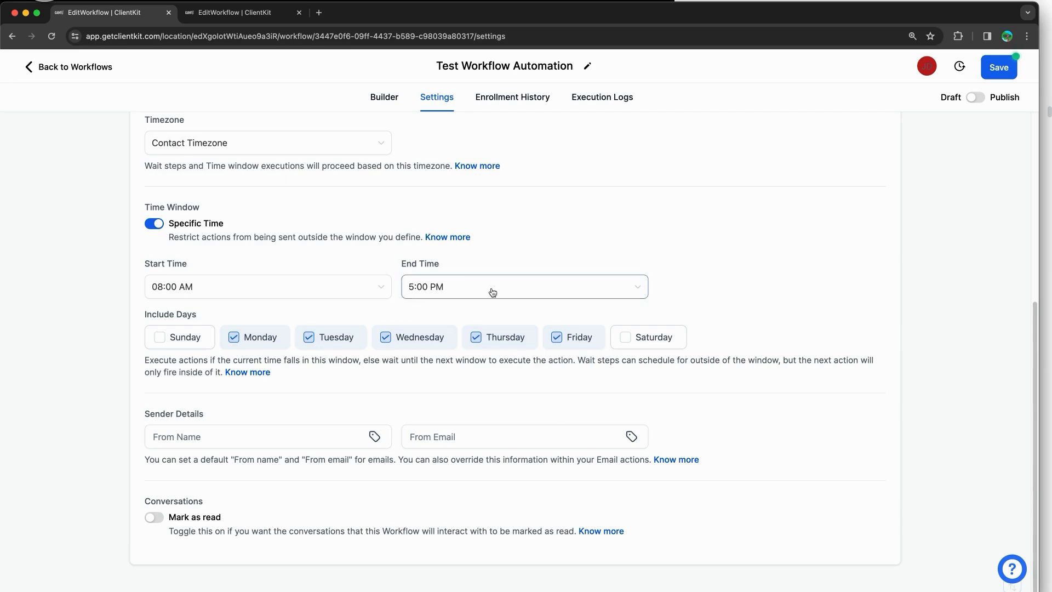
{"action": "scroll", "coordinate": [491, 291], "scroll_direction": "up", "scroll_amount": 6}
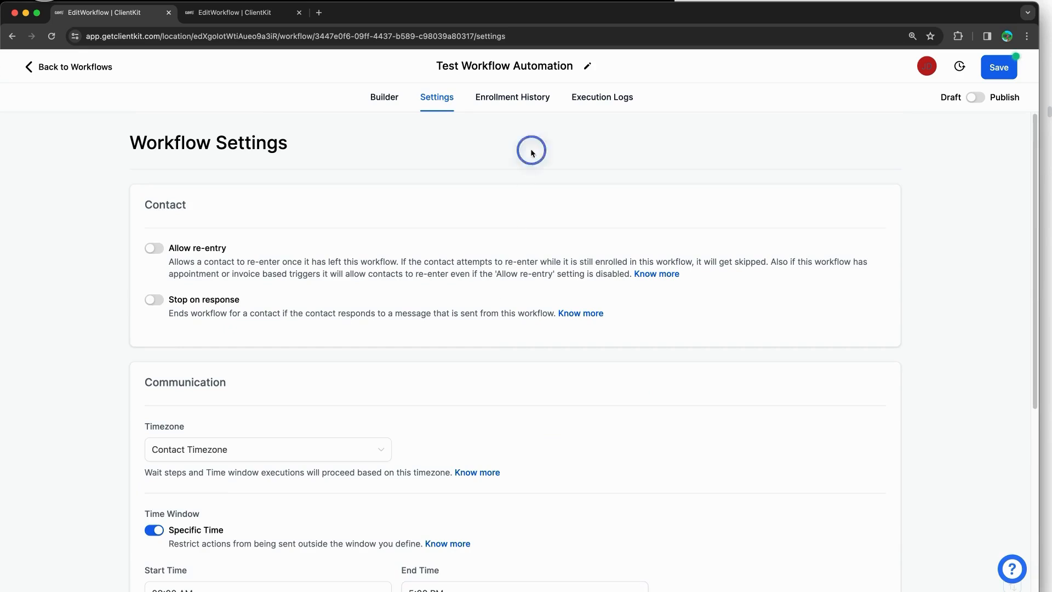
Step: Check Enrollment History with the Last 30 Days range, then view the Execution Logs
{"action": "left_click", "coordinate": [517, 101]}
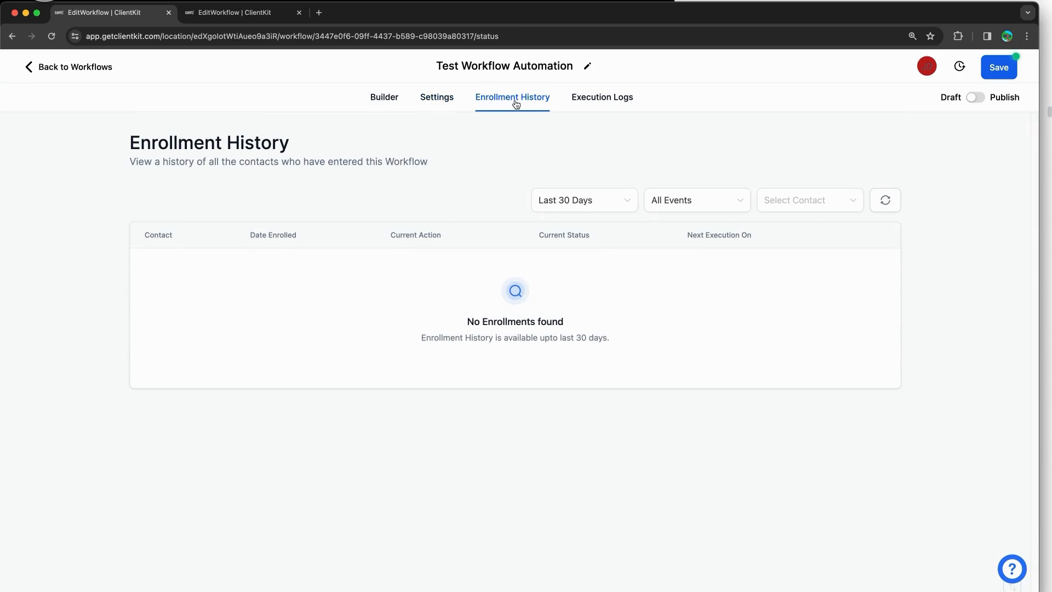
{"action": "left_click_drag", "start_coordinate": [219, 161], "coordinate": [406, 160]}
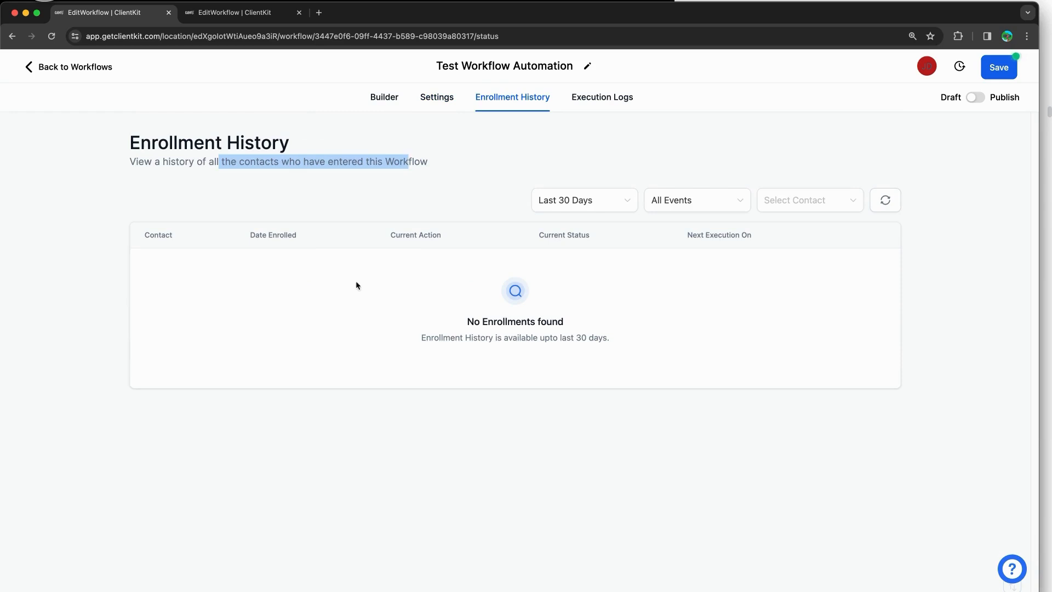
{"action": "left_click", "coordinate": [586, 206]}
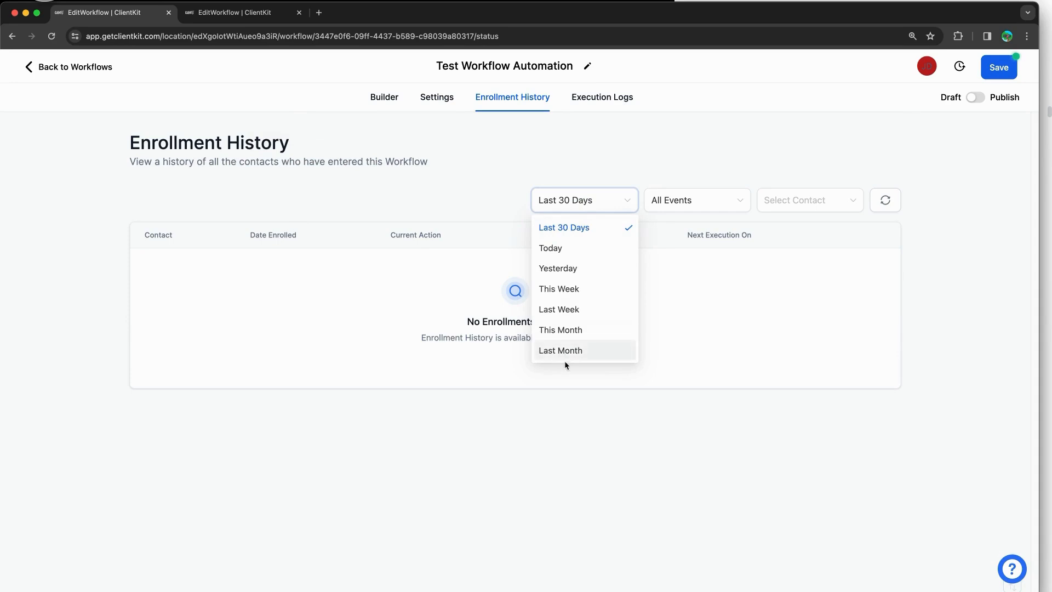
{"action": "left_click", "coordinate": [707, 253]}
{"action": "left_click", "coordinate": [697, 207]}
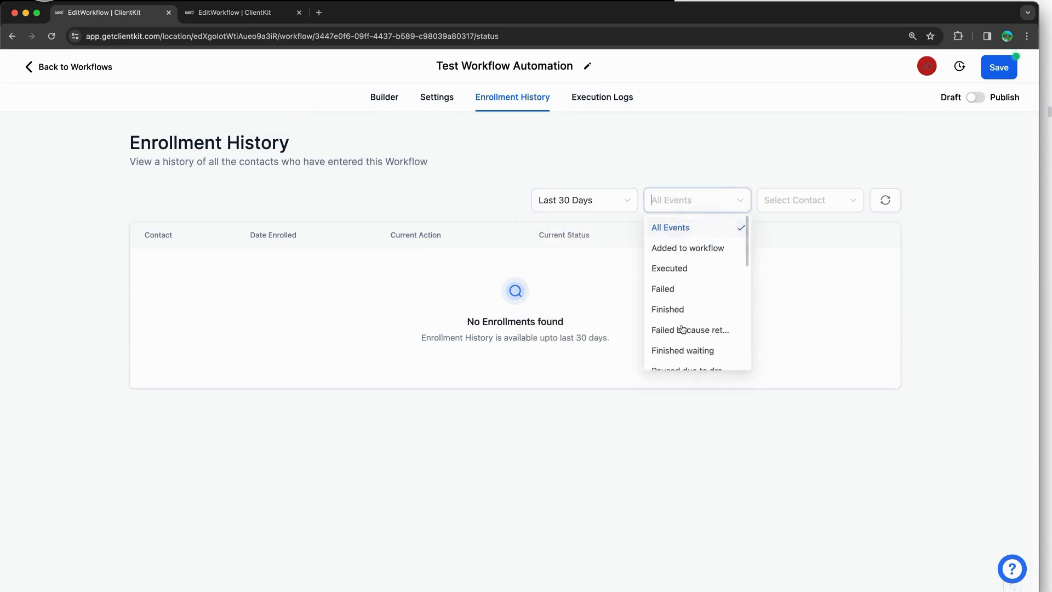
{"action": "left_click", "coordinate": [838, 305]}
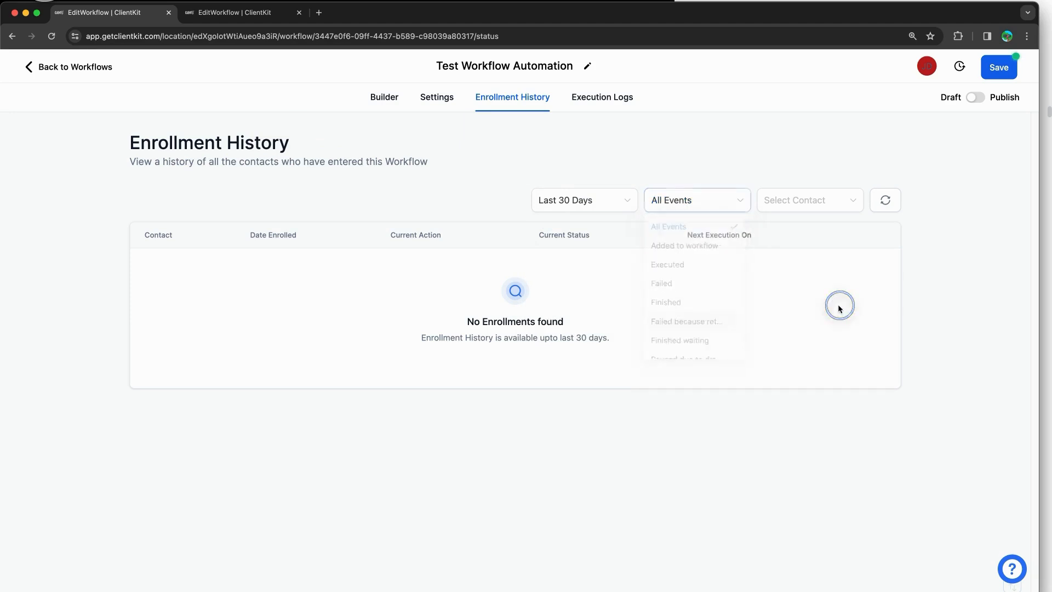
{"action": "left_click", "coordinate": [603, 100]}
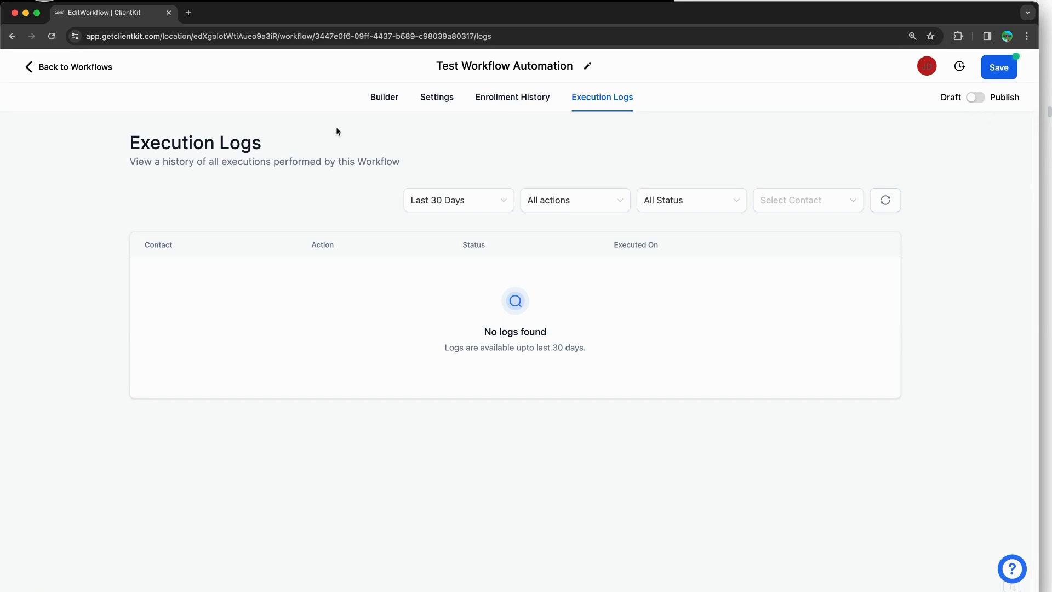
Step: Leave the builder without saving and open the reminder campaign's actions from the Workflow List
{"action": "left_click", "coordinate": [337, 127]}
{"action": "left_click", "coordinate": [381, 108]}
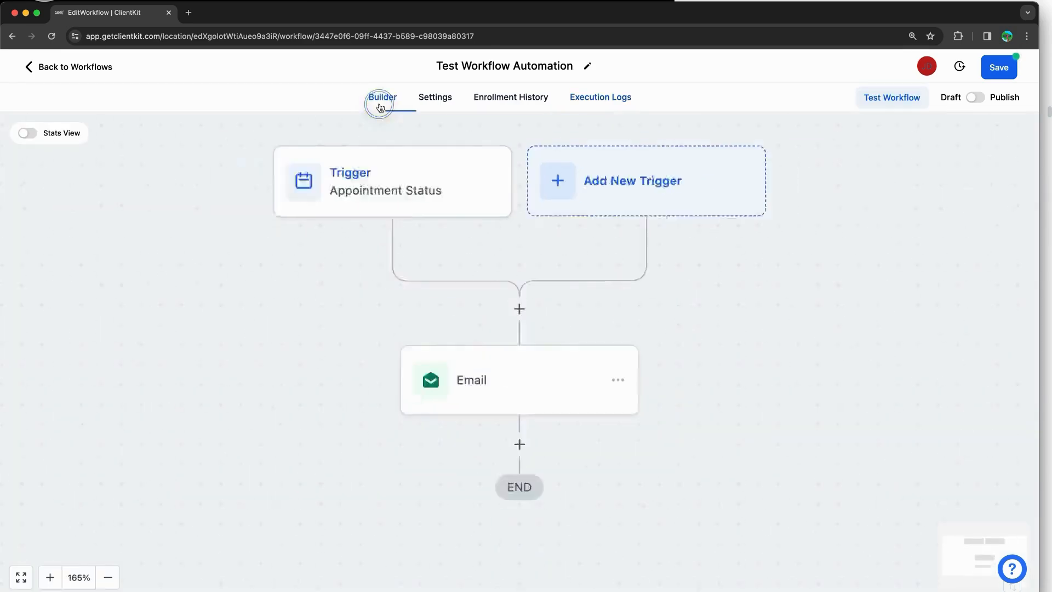
{"action": "left_click", "coordinate": [81, 74]}
{"action": "left_click", "coordinate": [644, 364]}
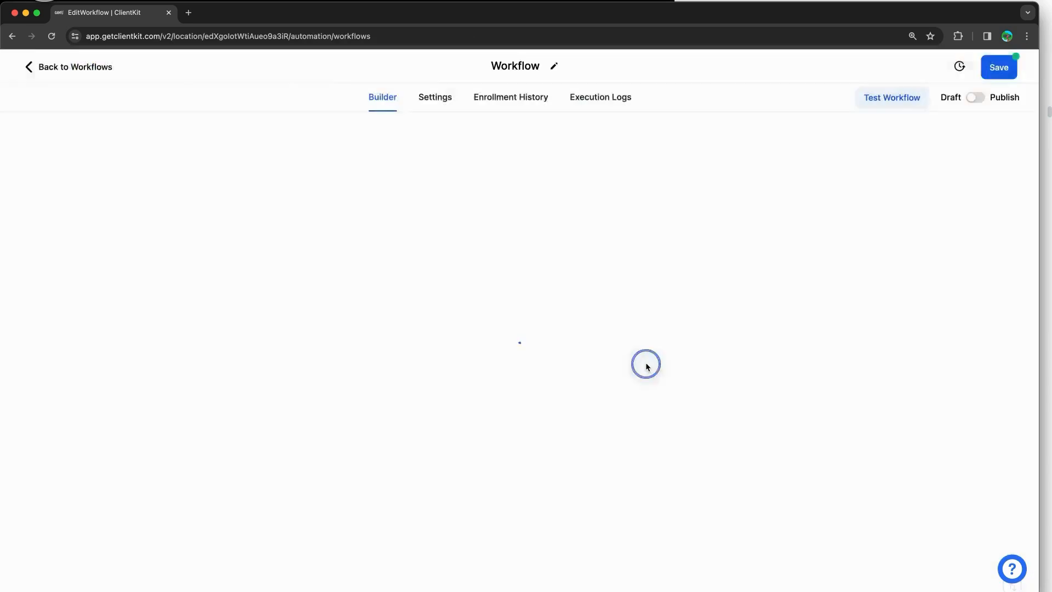
{"action": "scroll", "coordinate": [389, 307], "scroll_direction": "down", "scroll_amount": 2}
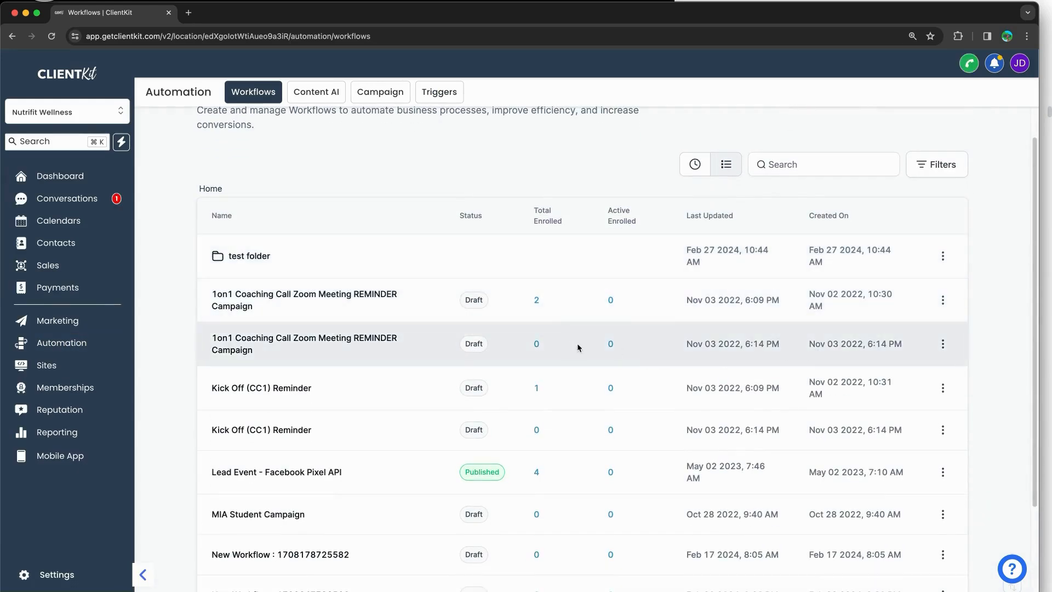
{"action": "left_click", "coordinate": [943, 302]}
{"action": "left_click", "coordinate": [932, 169]}
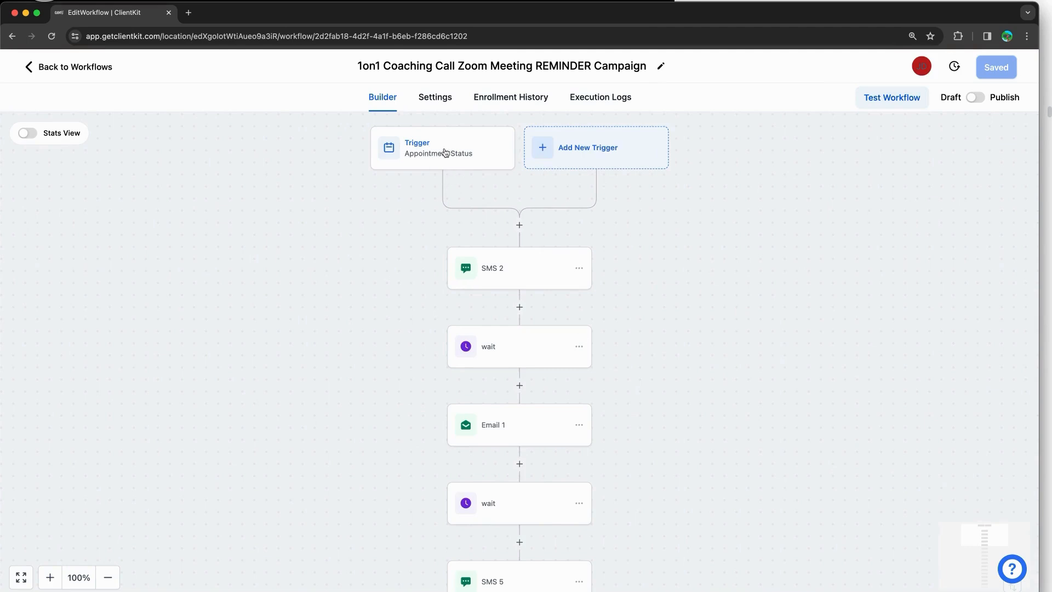
{"action": "scroll", "coordinate": [698, 386], "scroll_direction": "down", "scroll_amount": 3}
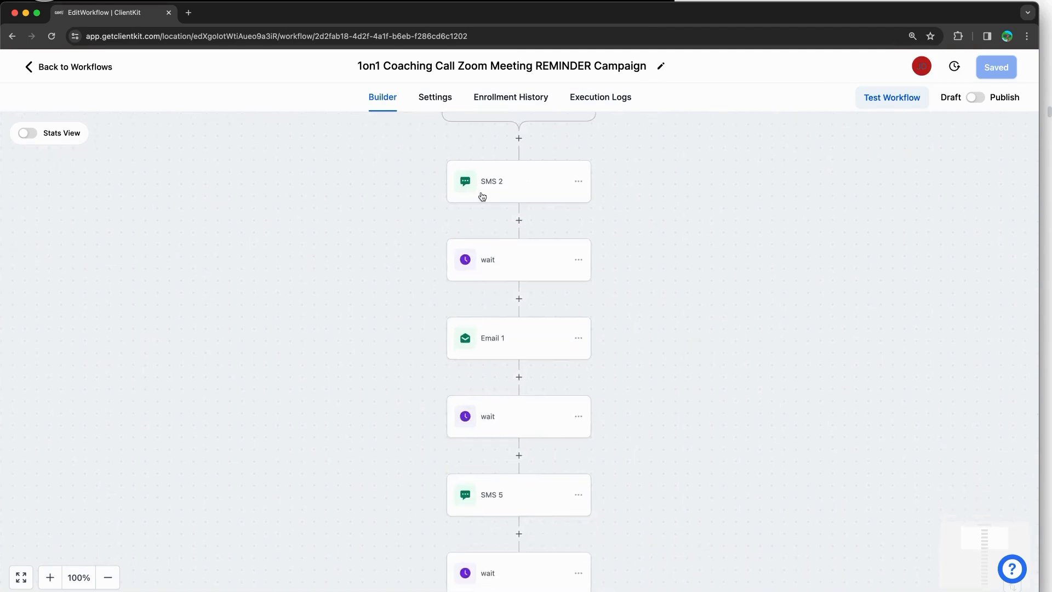
{"action": "left_click", "coordinate": [493, 261]}
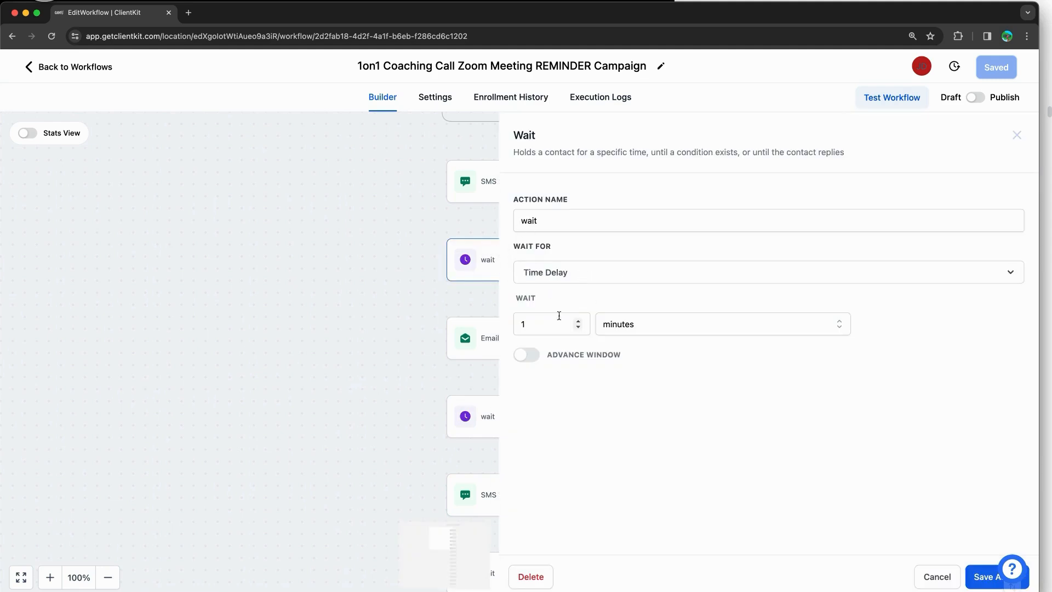
{"action": "left_click", "coordinate": [938, 575]}
{"action": "left_click_drag", "start_coordinate": [726, 439], "coordinate": [713, 305]}
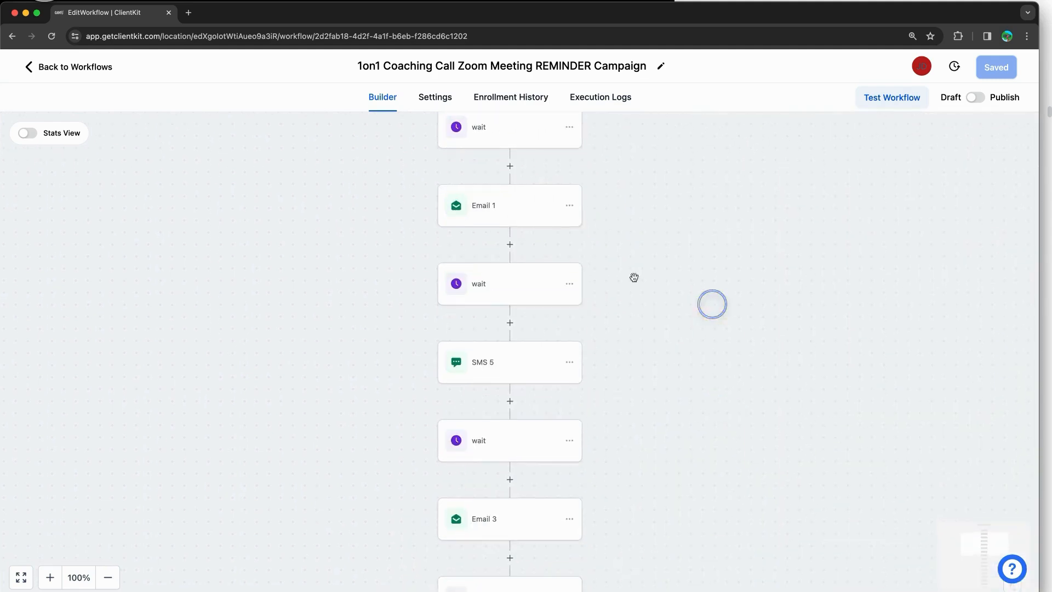
{"action": "left_click", "coordinate": [500, 275]}
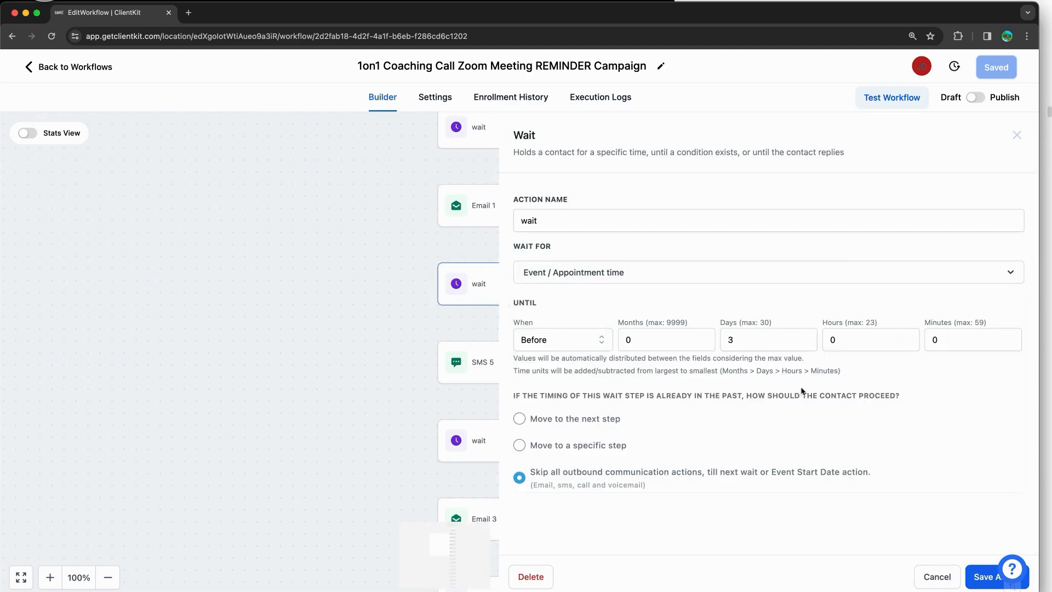
{"action": "left_click", "coordinate": [934, 576]}
{"action": "left_click_drag", "start_coordinate": [729, 472], "coordinate": [730, 373]}
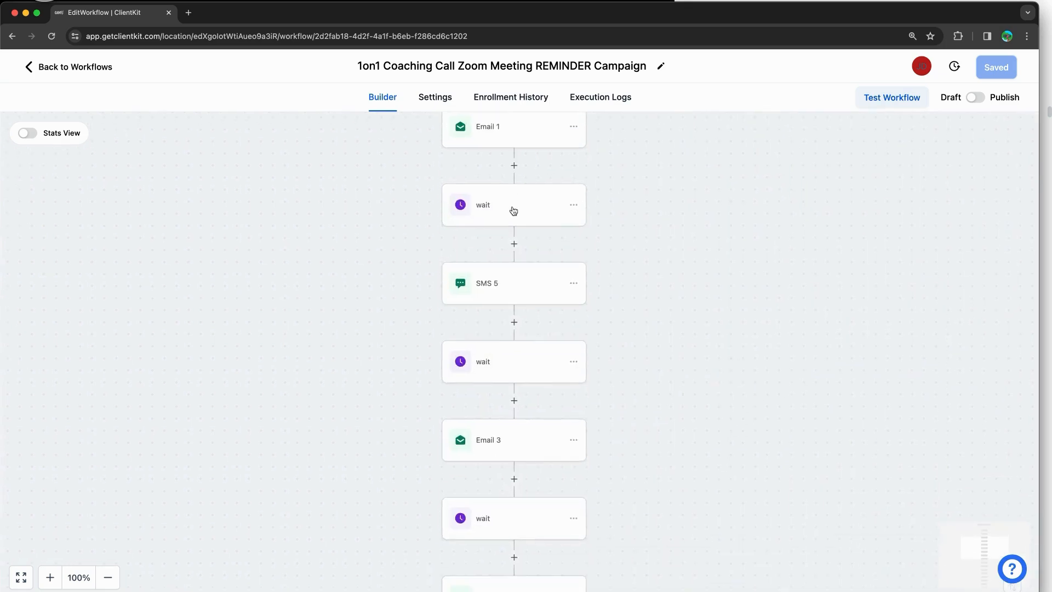
{"action": "scroll", "coordinate": [591, 319], "scroll_direction": "down", "scroll_amount": 2}
{"action": "left_click", "coordinate": [516, 257]}
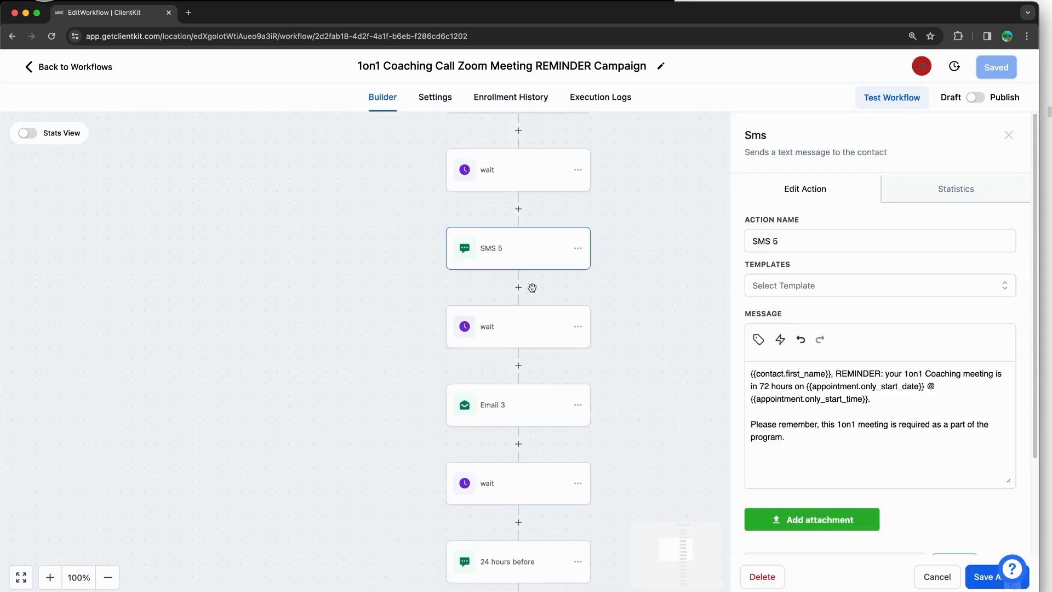
{"action": "left_click", "coordinate": [938, 578]}
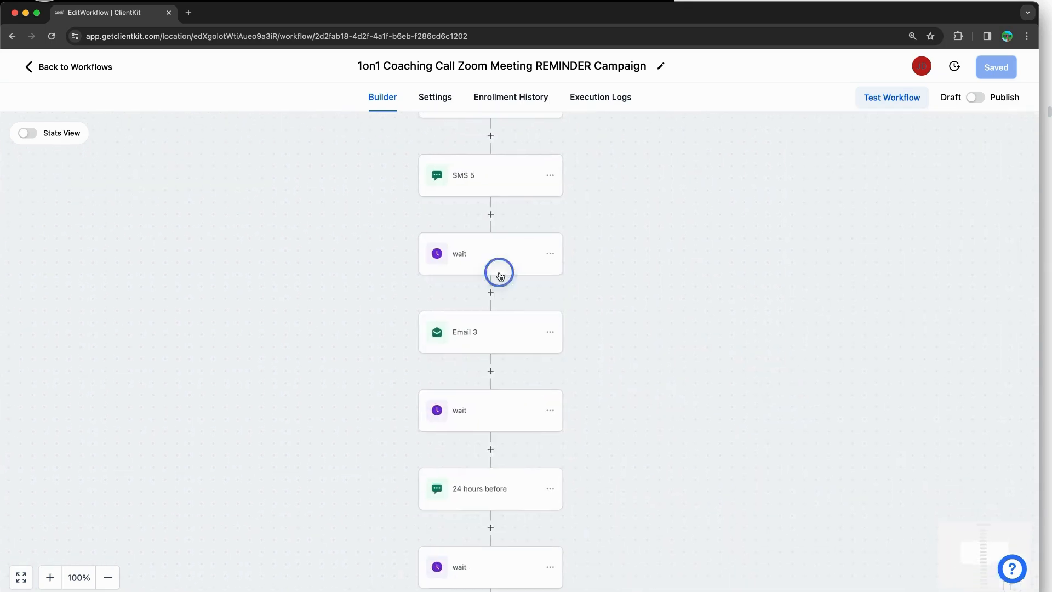
{"action": "left_click", "coordinate": [498, 272]}
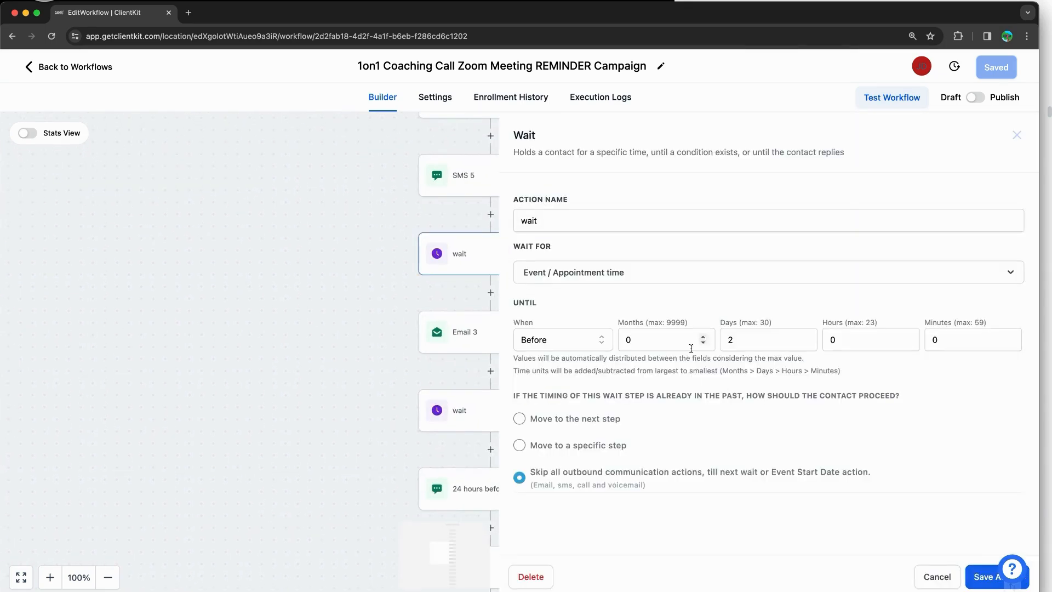
{"action": "left_click", "coordinate": [933, 578]}
{"action": "left_click", "coordinate": [459, 352]}
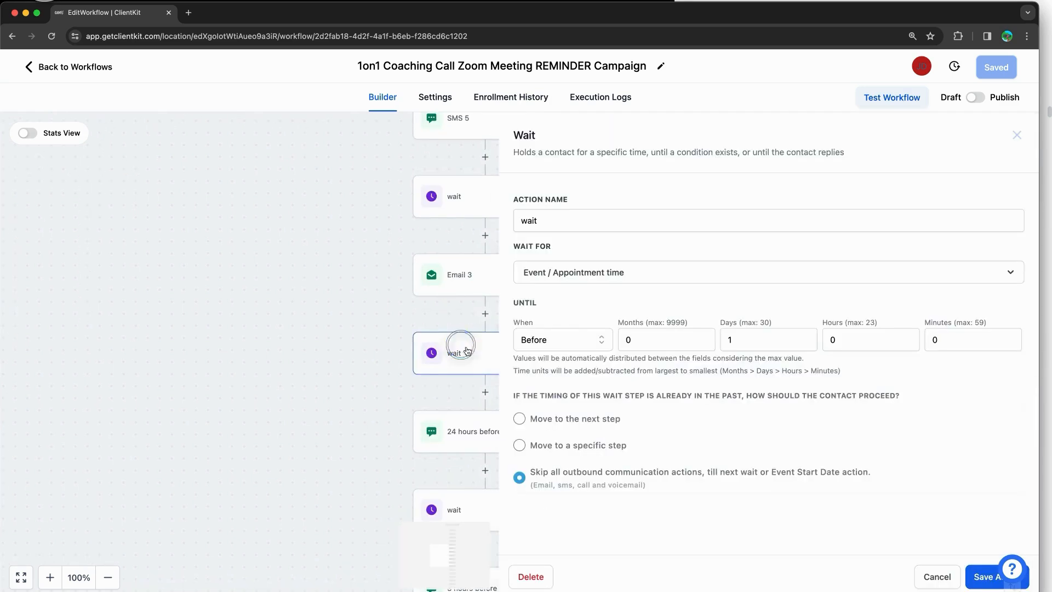
{"action": "left_click", "coordinate": [926, 576]}
{"action": "left_click", "coordinate": [513, 339]}
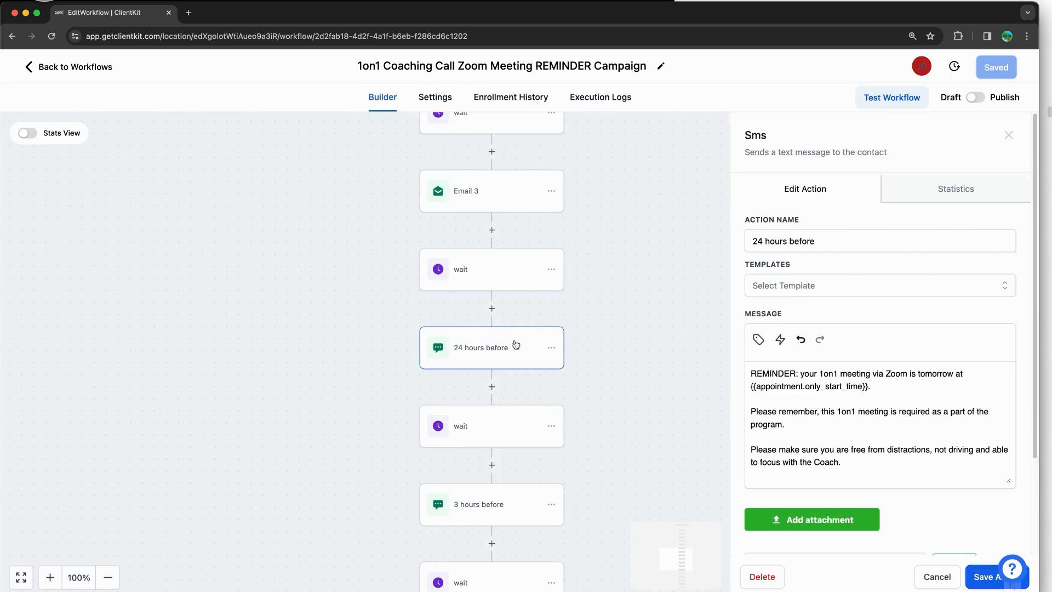
{"action": "left_click", "coordinate": [931, 573]}
{"action": "left_click_drag", "start_coordinate": [738, 489], "coordinate": [707, 319]}
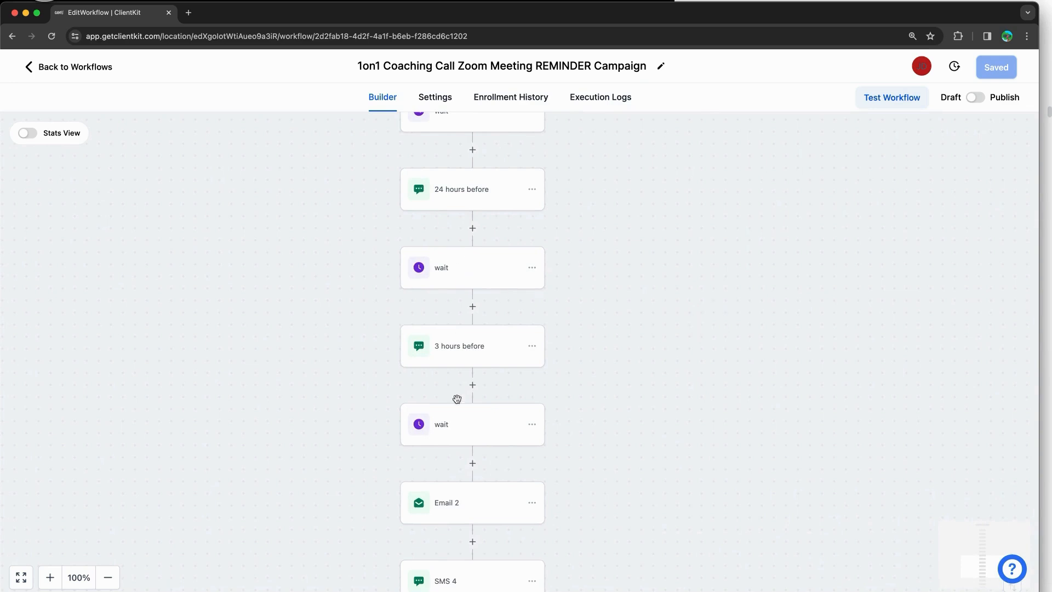
{"action": "left_click_drag", "start_coordinate": [577, 517], "coordinate": [634, 268]}
{"action": "scroll", "coordinate": [634, 269], "scroll_direction": "up", "scroll_amount": 15}
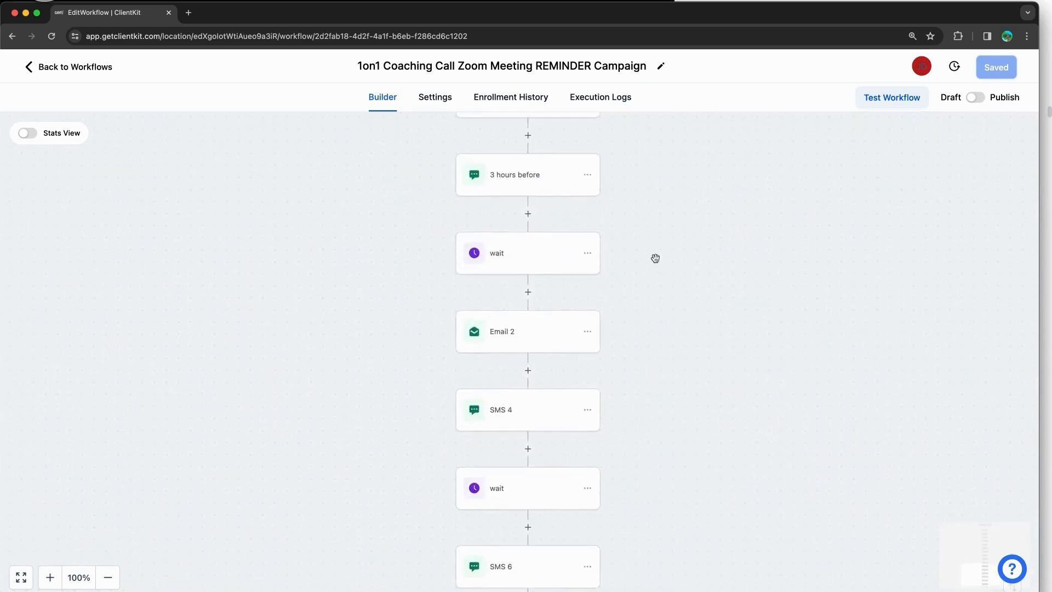
{"action": "left_click_drag", "start_coordinate": [668, 343], "coordinate": [663, 441]}
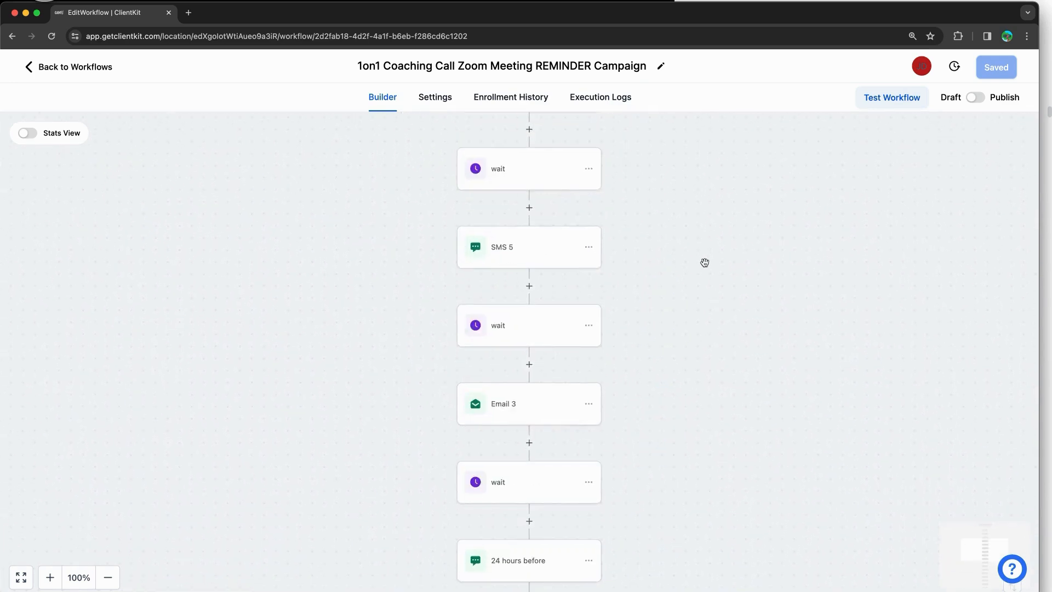
{"action": "left_click_drag", "start_coordinate": [679, 230], "coordinate": [667, 366]}
{"action": "left_click_drag", "start_coordinate": [646, 242], "coordinate": [634, 404]}
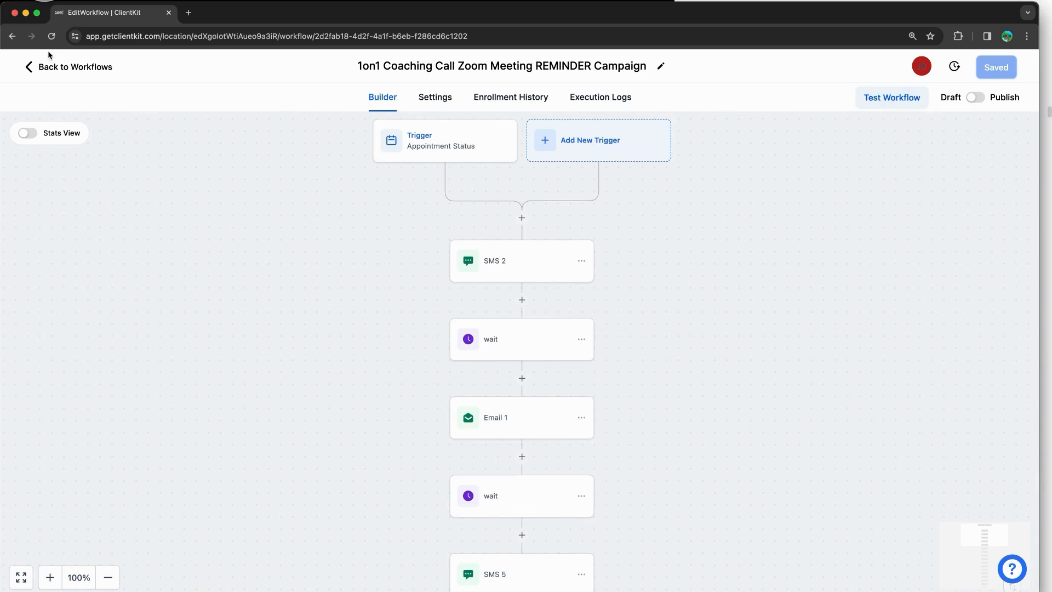
{"action": "left_click", "coordinate": [57, 69]}
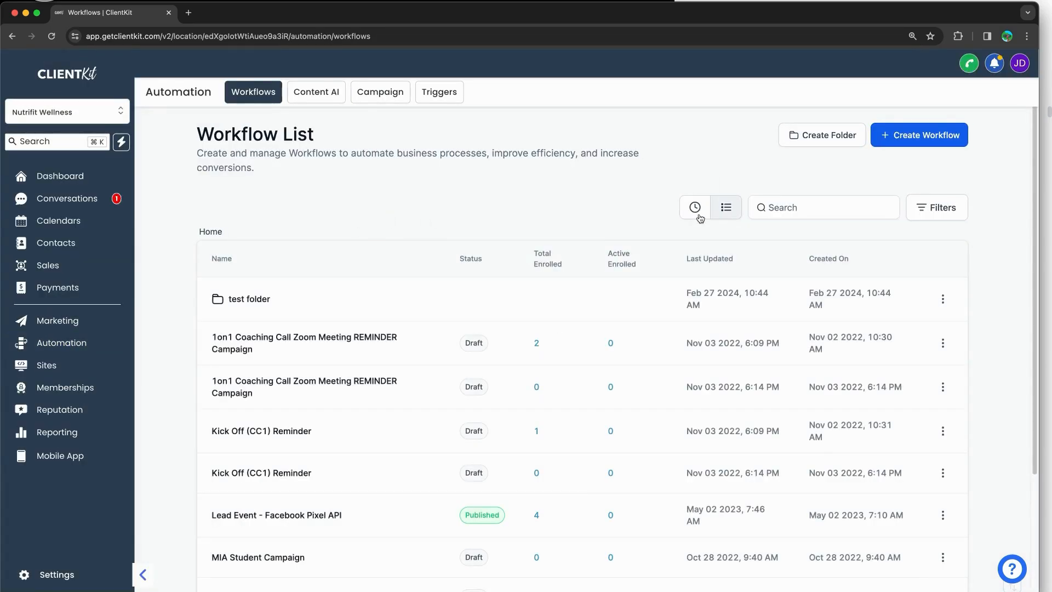
Step: Bring the course document forward and scroll to the 'This is a Community' image
{"action": "left_click", "coordinate": [1046, 38]}
{"action": "scroll", "coordinate": [823, 307], "scroll_direction": "down", "scroll_amount": 10}
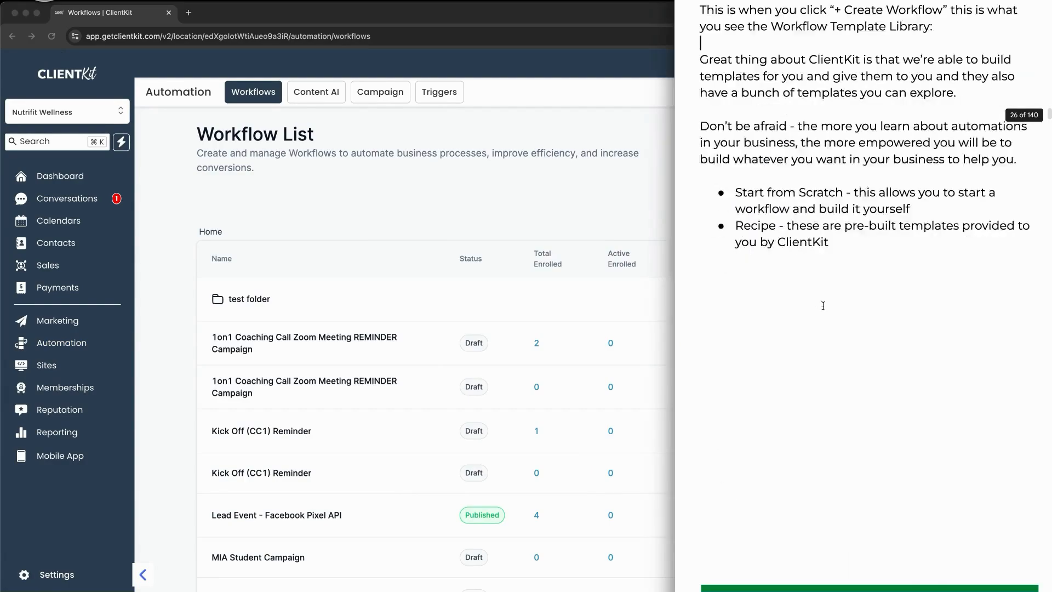
{"action": "scroll", "coordinate": [823, 306], "scroll_direction": "down", "scroll_amount": 15}
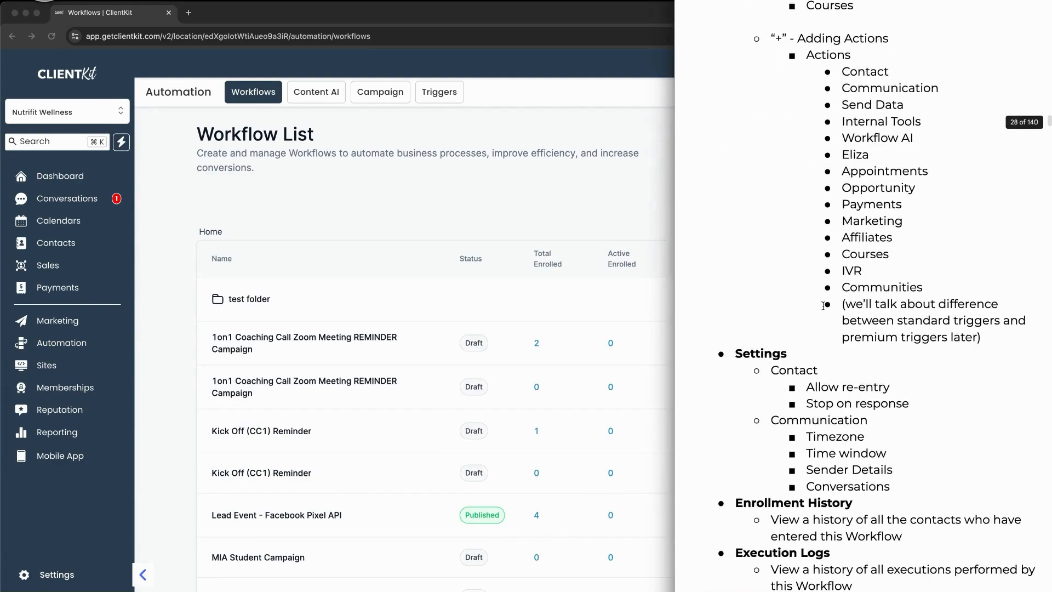
{"action": "scroll", "coordinate": [820, 310], "scroll_direction": "down", "scroll_amount": 10}
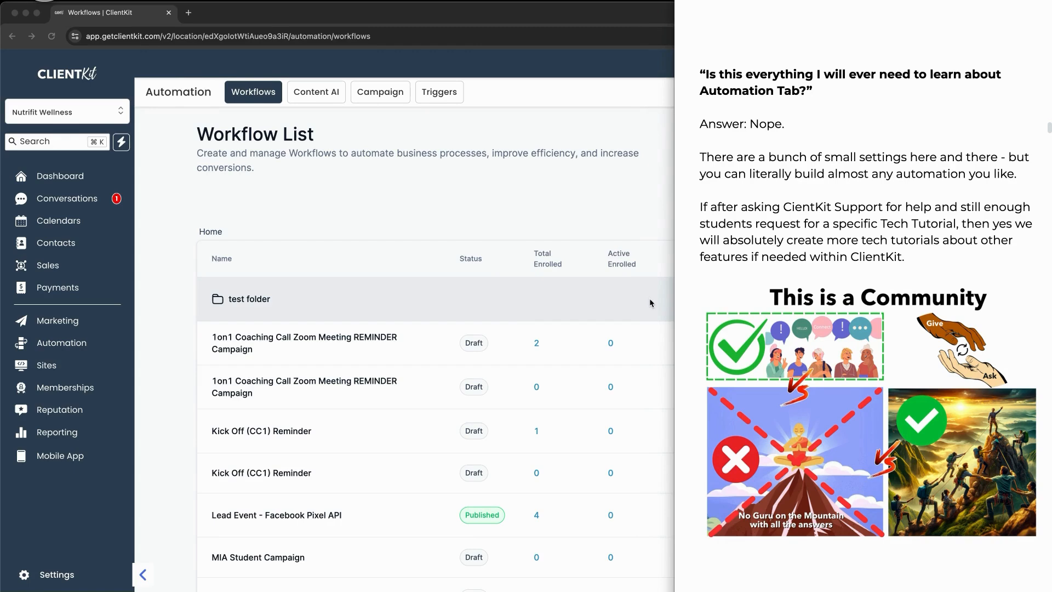
{"action": "mouse_move", "coordinate": [995, 454]}
{"action": "left_mouse_down"}
{"action": "mouse_move", "coordinate": [987, 493]}
{"action": "mouse_move", "coordinate": [947, 489]}
{"action": "left_mouse_up"}
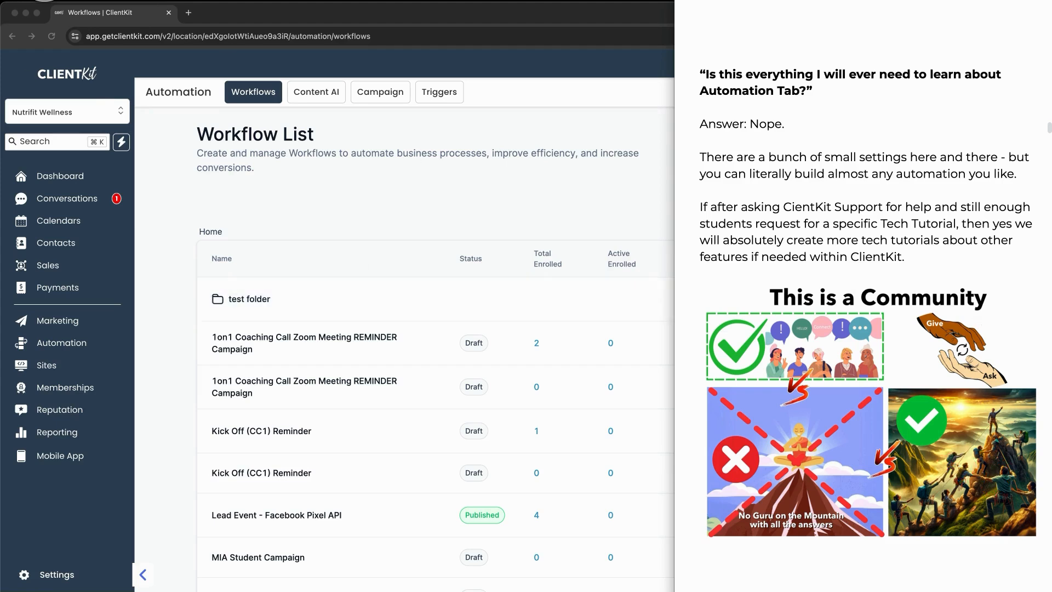
{"action": "scroll", "coordinate": [861, 364], "scroll_direction": "down", "scroll_amount": 15}
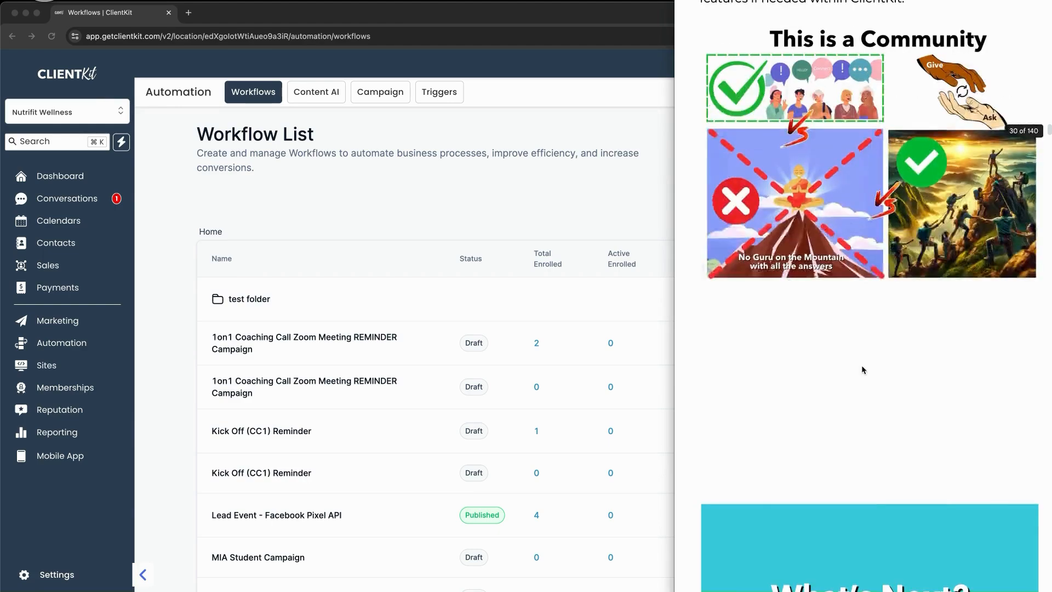
Step: Scroll the notes past What's Next? to the Create a Workflow Automation heading
{"action": "scroll", "coordinate": [862, 368], "scroll_direction": "down", "scroll_amount": 2}
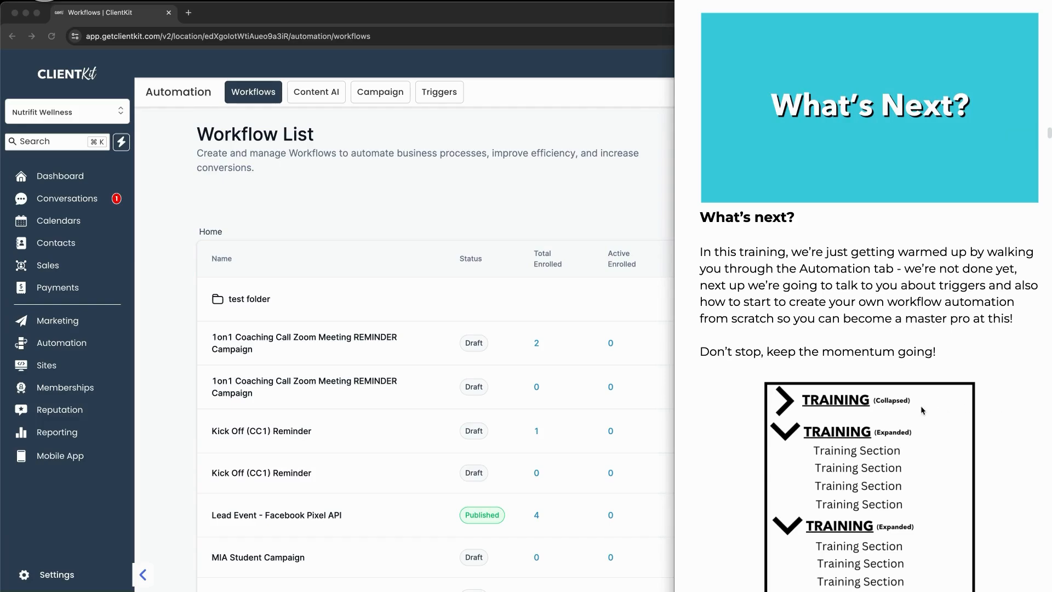
{"action": "scroll", "coordinate": [905, 408], "scroll_direction": "down", "scroll_amount": 5}
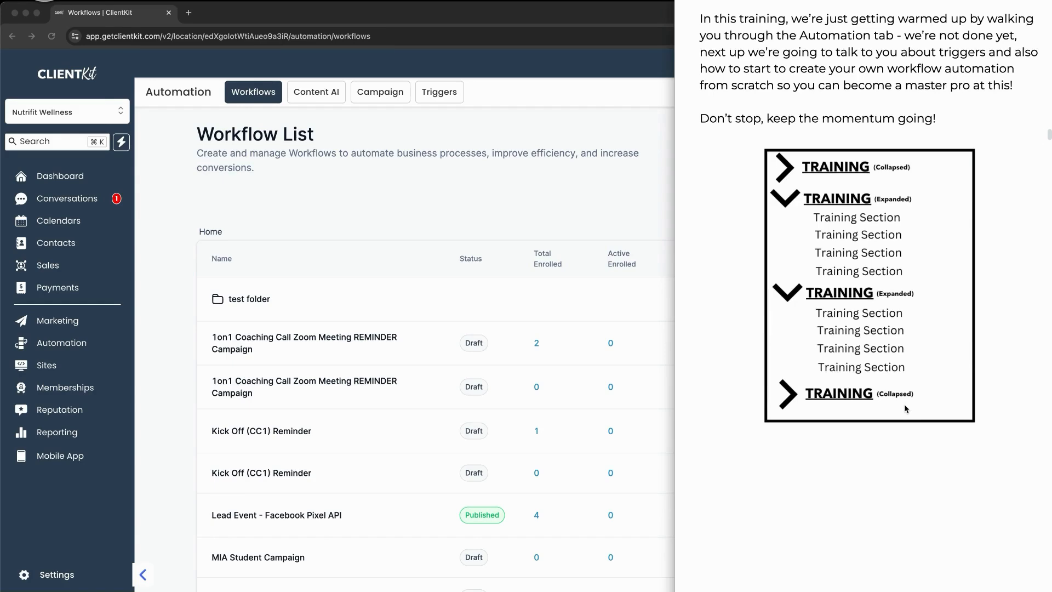
{"action": "scroll", "coordinate": [946, 392], "scroll_direction": "down", "scroll_amount": 10}
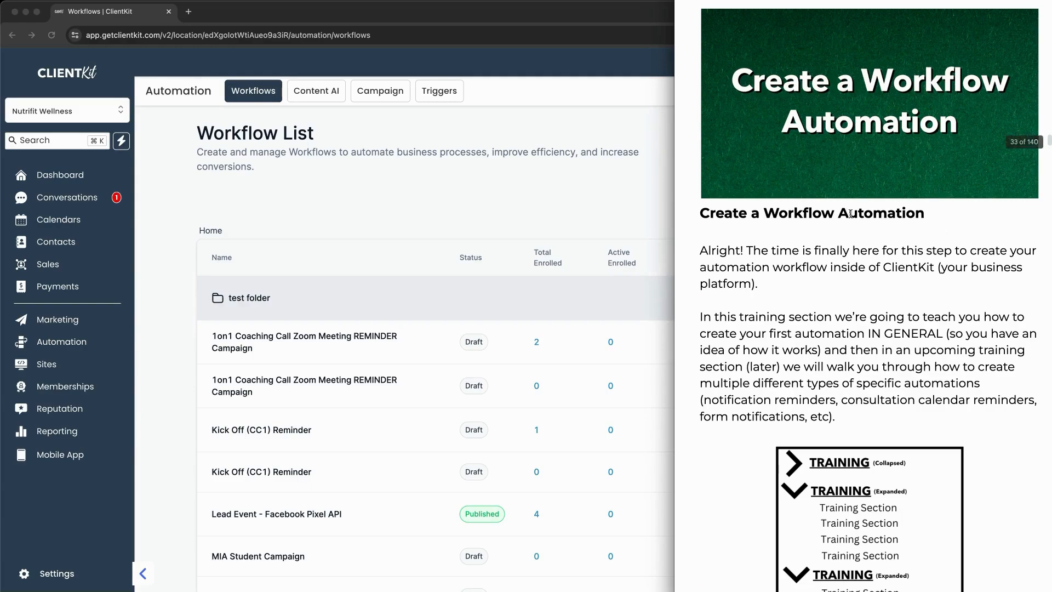
{"action": "scroll", "coordinate": [1045, 238], "scroll_direction": "down", "scroll_amount": 3}
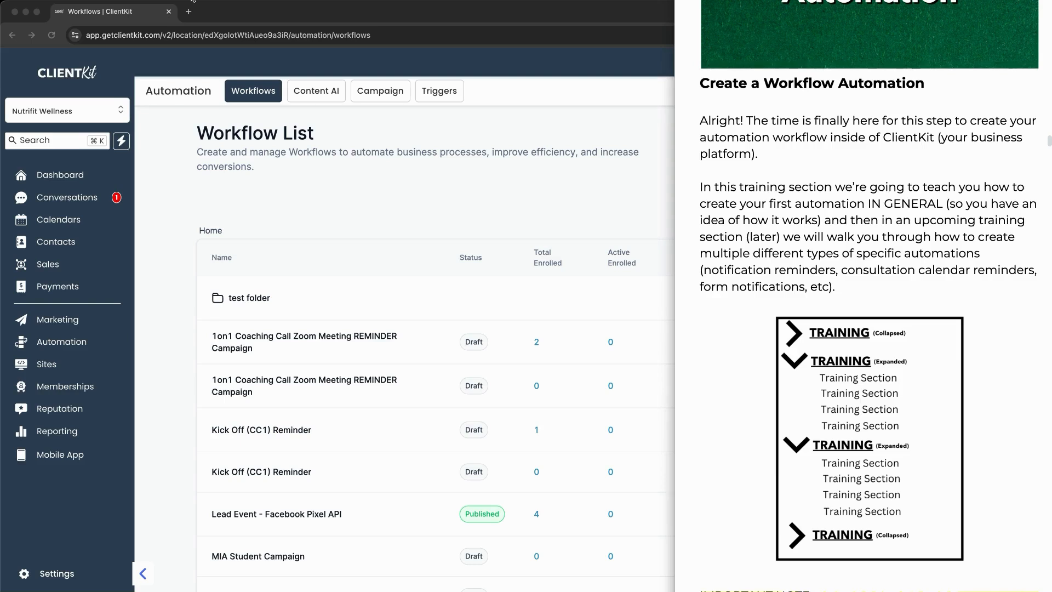
{"action": "left_click", "coordinate": [875, 213]}
{"action": "left_click_drag", "start_coordinate": [874, 213], "coordinate": [929, 214]}
{"action": "mouse_move", "coordinate": [852, 355]}
{"action": "left_mouse_down"}
{"action": "mouse_move", "coordinate": [778, 370]}
{"action": "mouse_move", "coordinate": [876, 351]}
{"action": "left_mouse_up"}
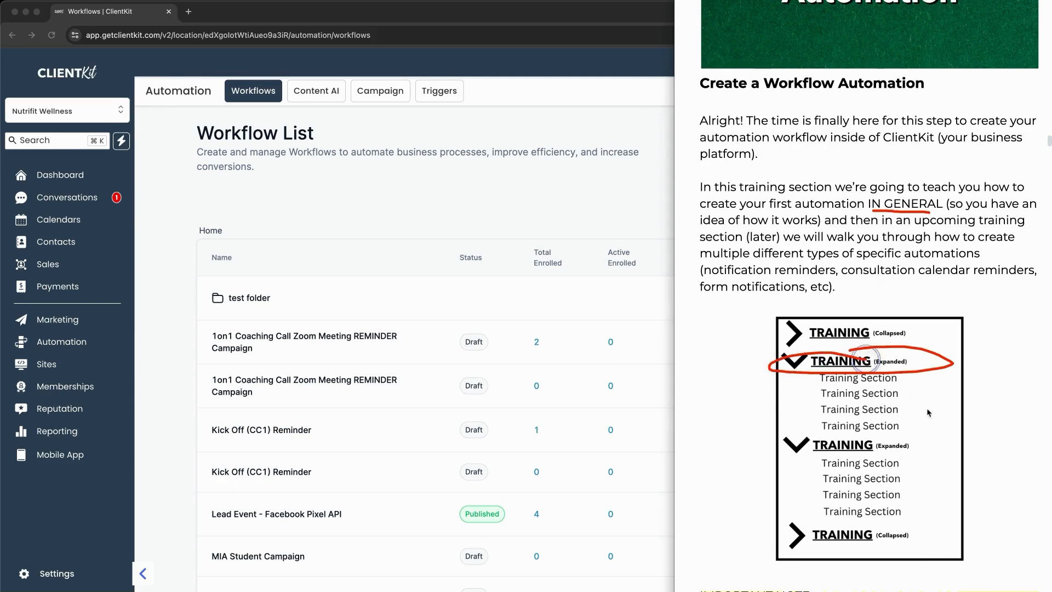
{"action": "left_click_drag", "start_coordinate": [919, 391], "coordinate": [903, 410]}
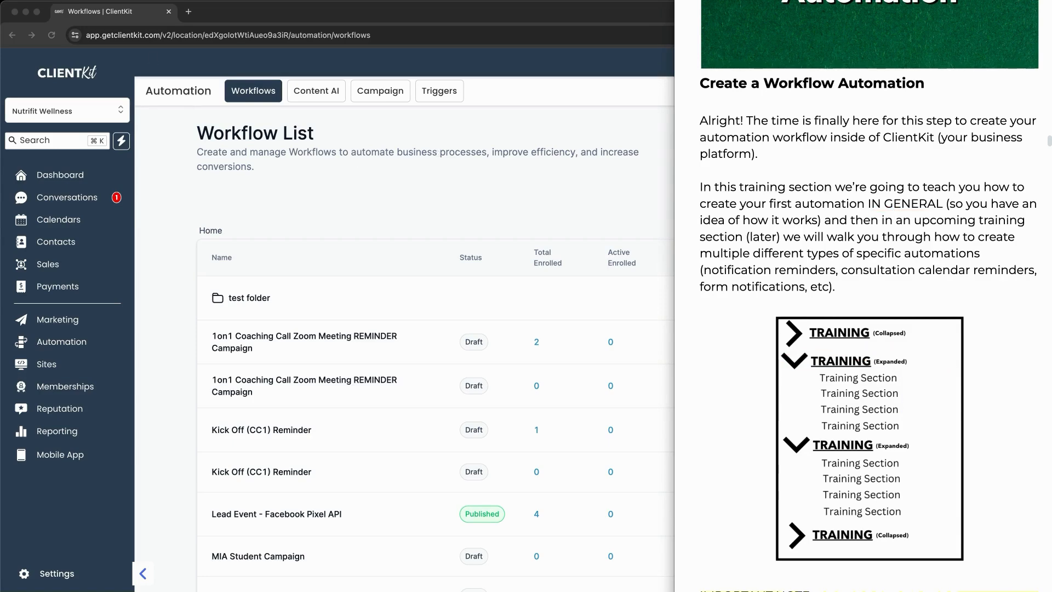
Step: Scroll the notes and underline the points about SMS phone number approval
{"action": "scroll", "coordinate": [944, 257], "scroll_direction": "down", "scroll_amount": 3}
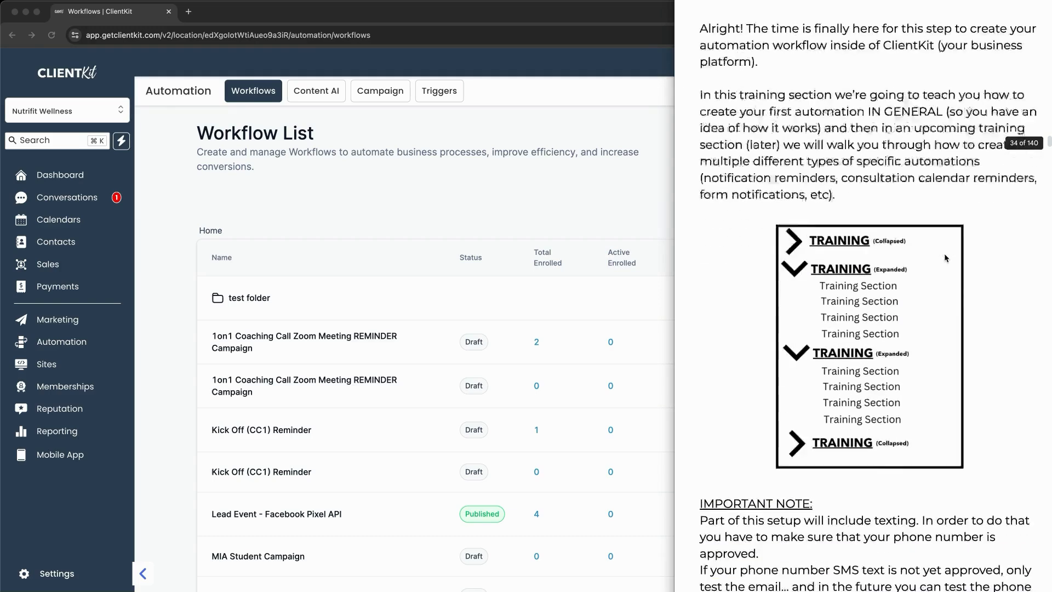
{"action": "scroll", "coordinate": [945, 253], "scroll_direction": "down", "scroll_amount": 5}
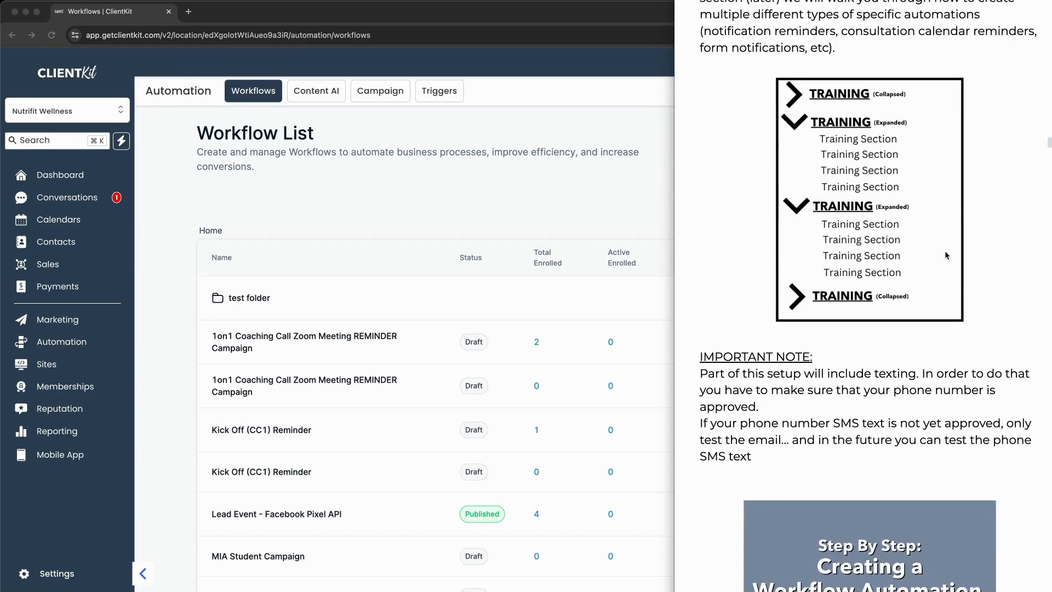
{"action": "scroll", "coordinate": [945, 251], "scroll_direction": "down", "scroll_amount": 3}
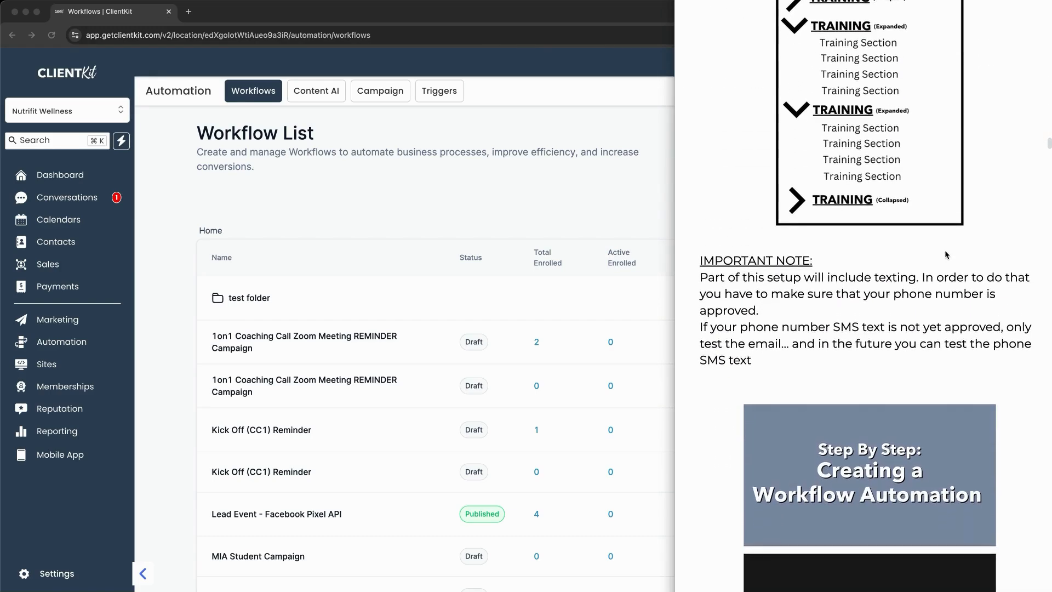
{"action": "scroll", "coordinate": [944, 250], "scroll_direction": "down", "scroll_amount": 3}
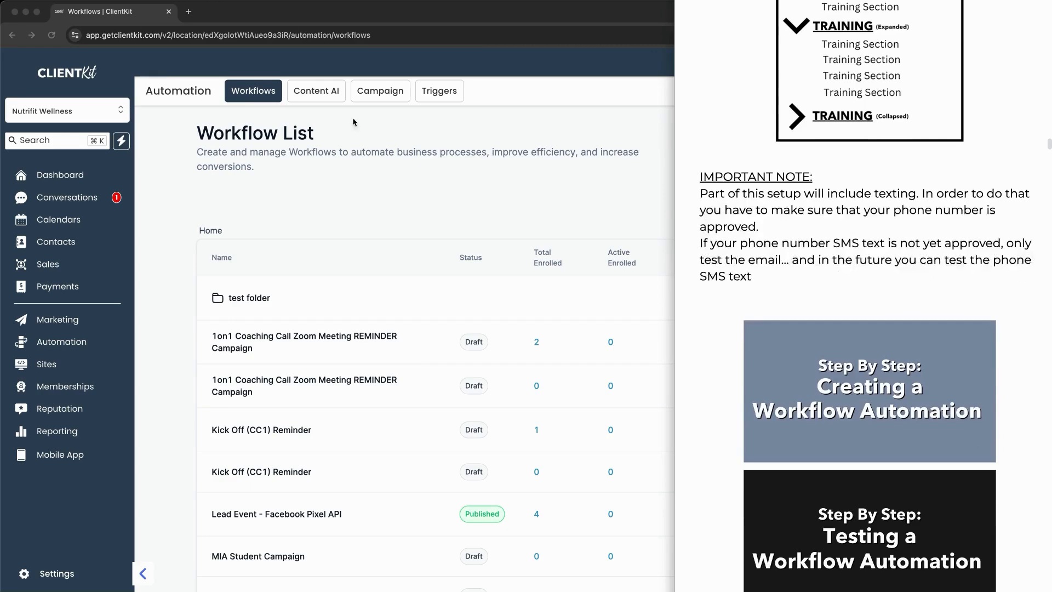
{"action": "left_click_drag", "start_coordinate": [881, 201], "coordinate": [956, 201]}
{"action": "mouse_move", "coordinate": [907, 204]}
{"action": "left_mouse_down"}
{"action": "mouse_move", "coordinate": [889, 230]}
{"action": "mouse_move", "coordinate": [899, 205]}
{"action": "left_mouse_up"}
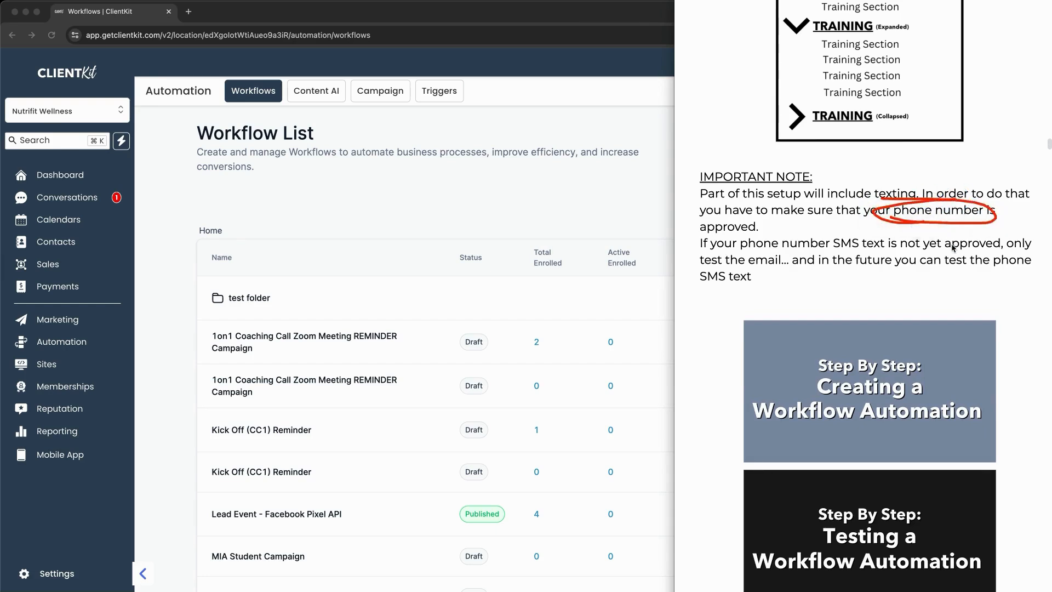
{"action": "left_click_drag", "start_coordinate": [770, 253], "coordinate": [932, 254]}
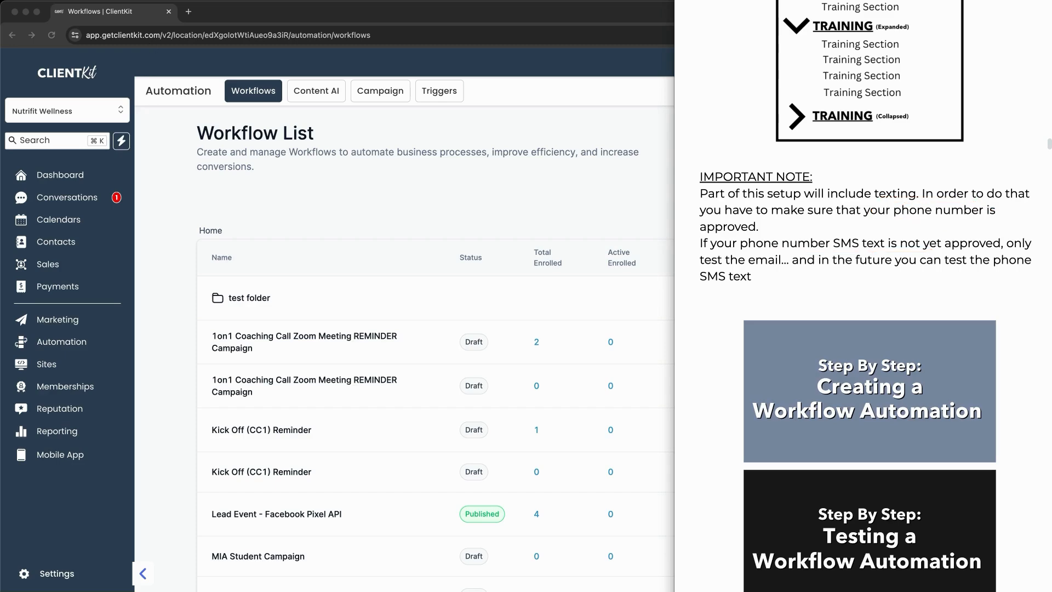
Step: Scroll to the Step By Step section, then bring the ClientKit Workflow List forward
{"action": "scroll", "coordinate": [777, 265], "scroll_direction": "down", "scroll_amount": 3}
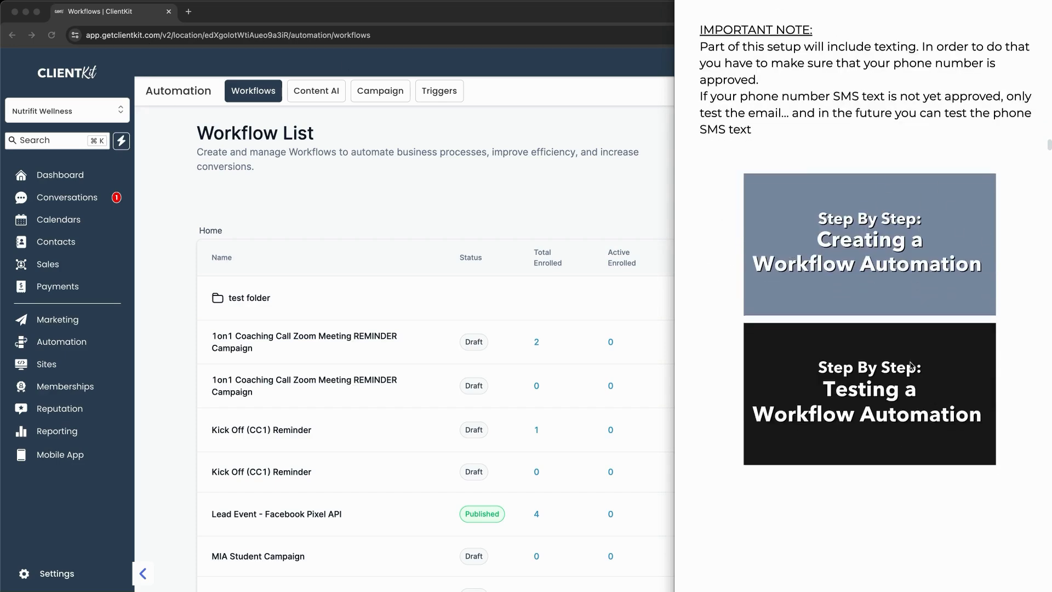
{"action": "scroll", "coordinate": [910, 383], "scroll_direction": "down", "scroll_amount": 10}
{"action": "scroll", "coordinate": [907, 355], "scroll_direction": "down", "scroll_amount": 3}
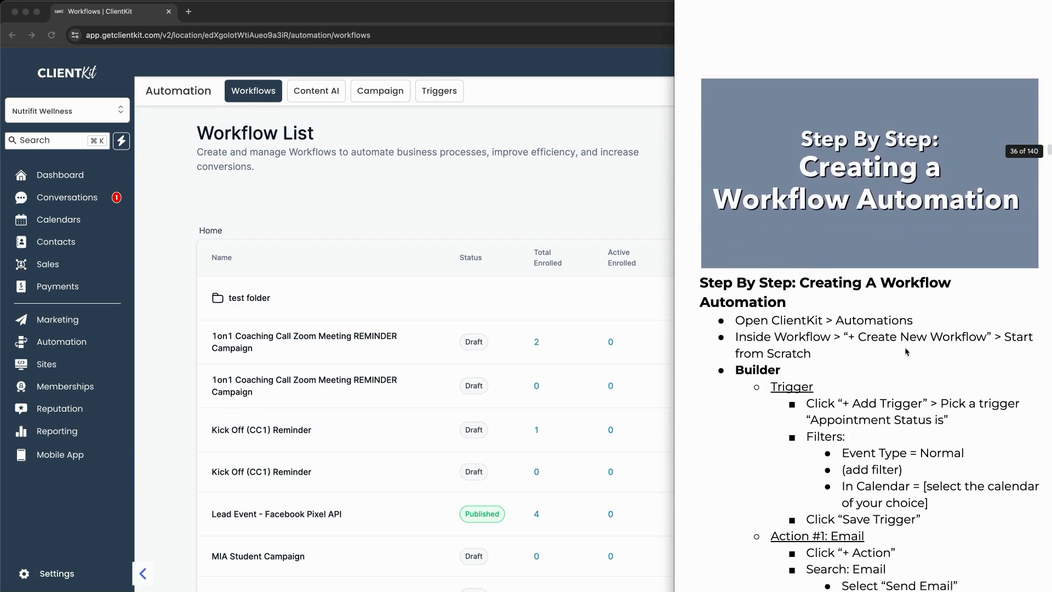
{"action": "scroll", "coordinate": [904, 349], "scroll_direction": "down", "scroll_amount": 1}
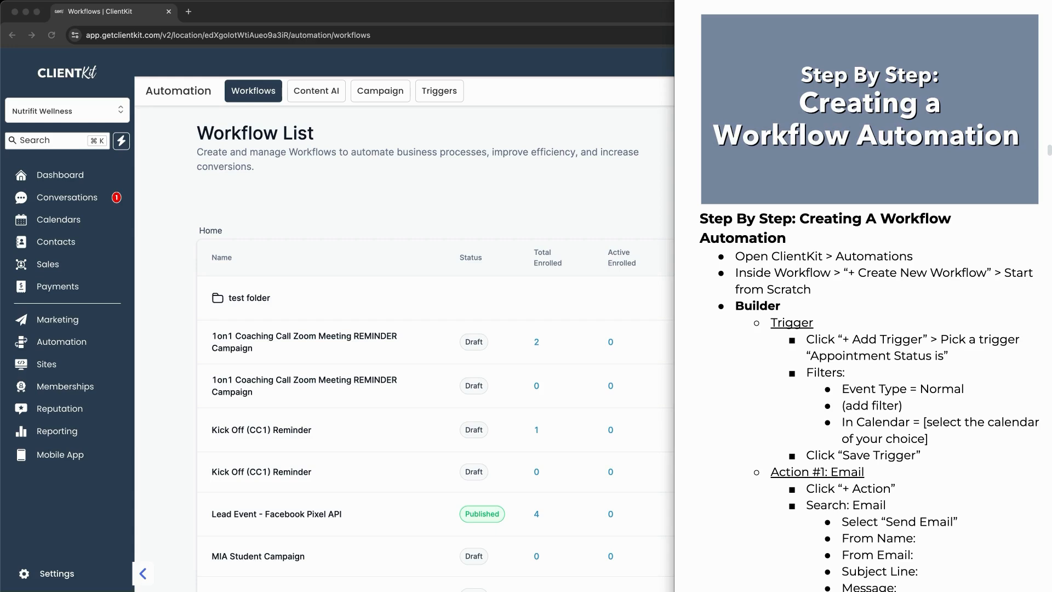
{"action": "left_click", "coordinate": [624, 219]}
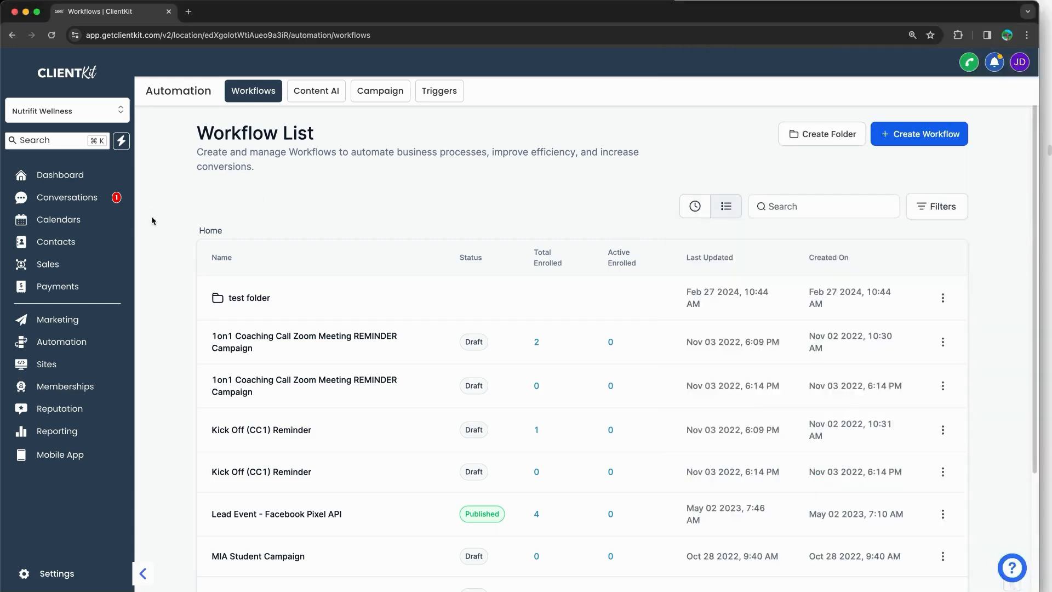
Step: Annotate the screen to point out the Automation section, workflows view and create-workflow spot, then clear it
{"action": "key", "text": "ctrl+shift+d"}
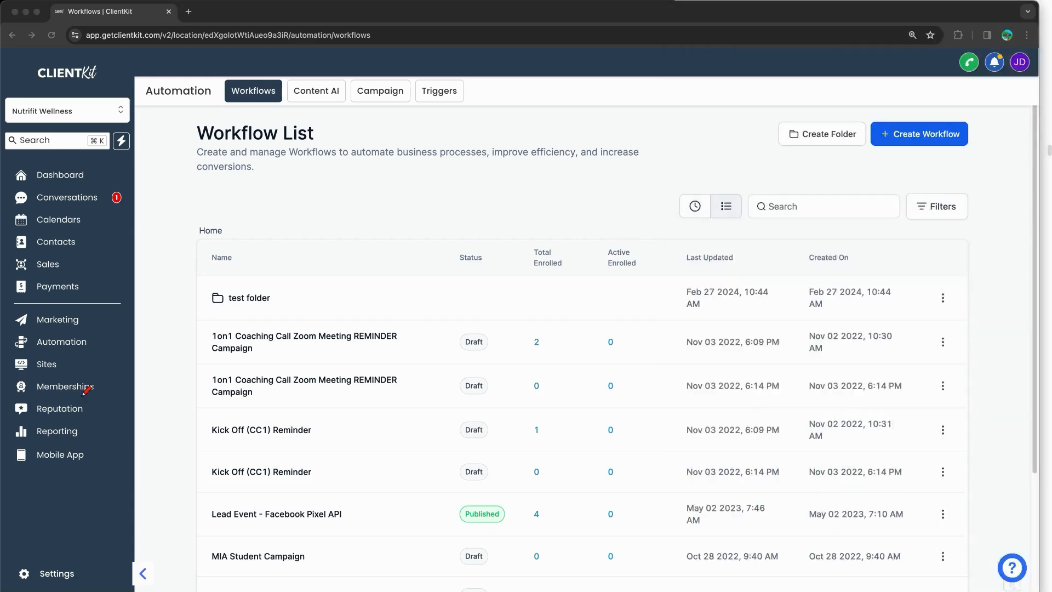
{"action": "mouse_move", "coordinate": [78, 329]}
{"action": "left_mouse_down"}
{"action": "mouse_move", "coordinate": [8, 337]}
{"action": "mouse_move", "coordinate": [111, 336]}
{"action": "left_mouse_up"}
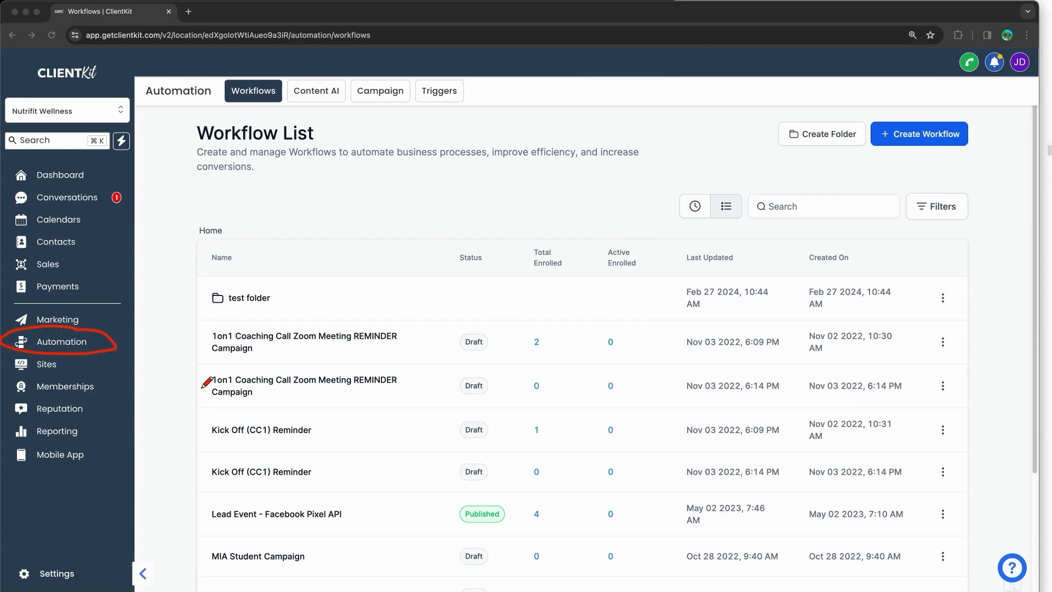
{"action": "left_click_drag", "start_coordinate": [241, 116], "coordinate": [295, 127]}
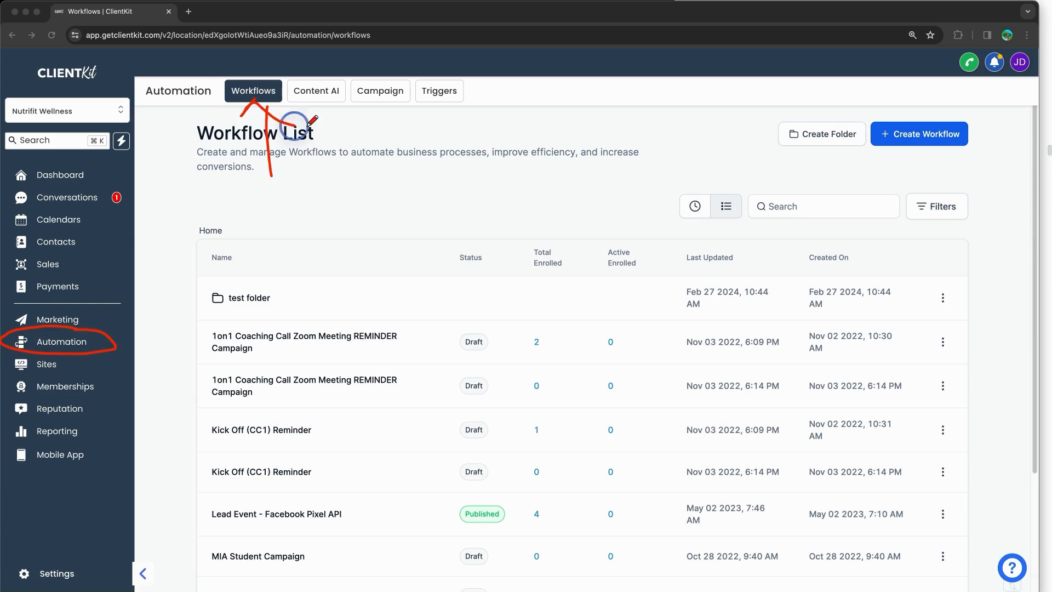
{"action": "mouse_move", "coordinate": [951, 110]}
{"action": "left_mouse_down"}
{"action": "mouse_move", "coordinate": [1010, 106]}
{"action": "mouse_move", "coordinate": [865, 99]}
{"action": "left_mouse_up"}
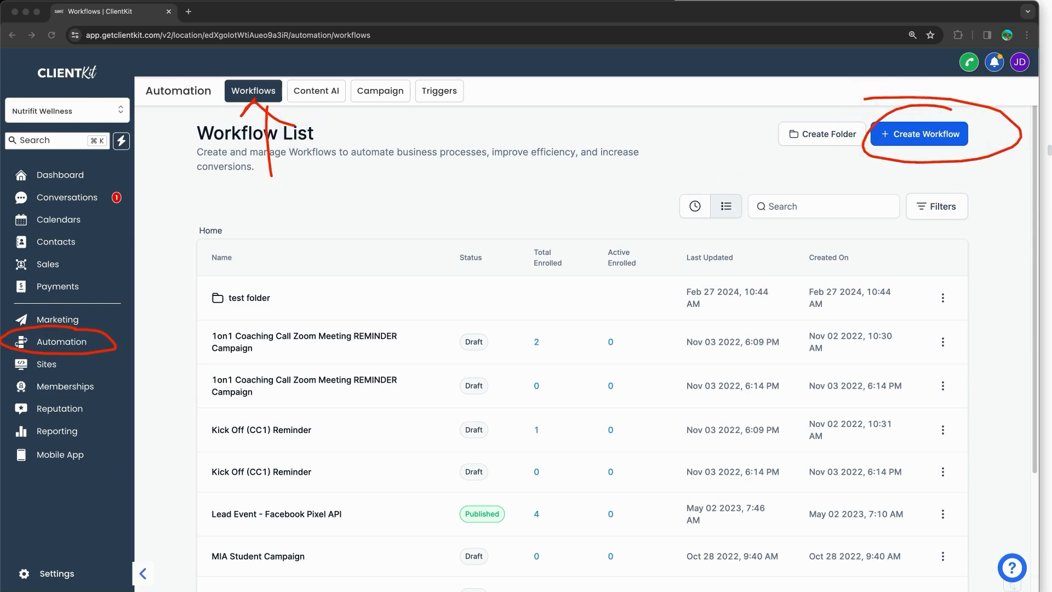
{"action": "key", "text": "Escape"}
Step: Create a workflow from scratch and title it 'Test Workflow (Training)'
{"action": "left_click", "coordinate": [877, 141]}
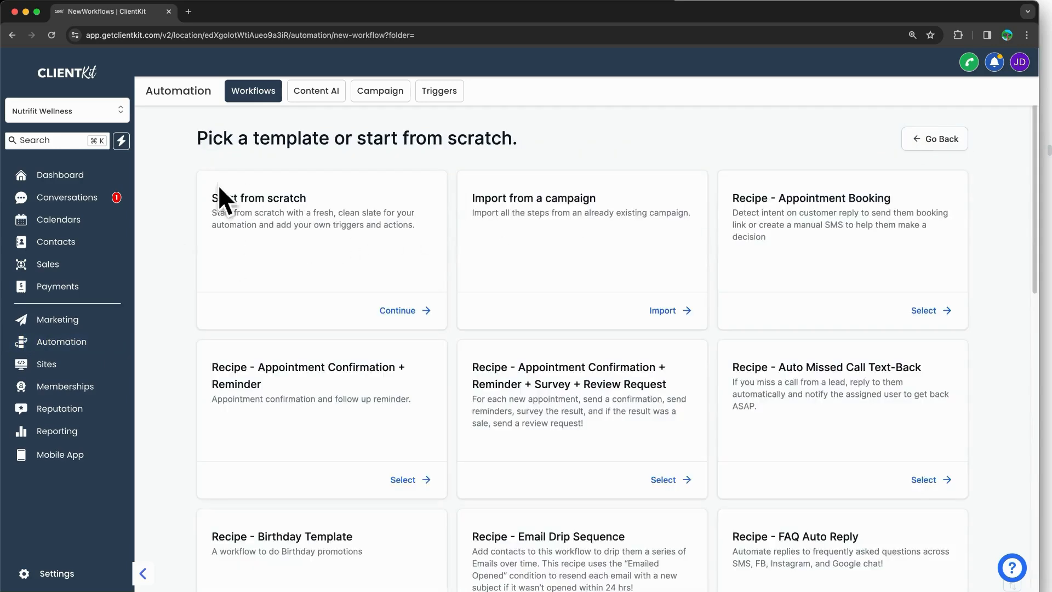
{"action": "left_click", "coordinate": [385, 305]}
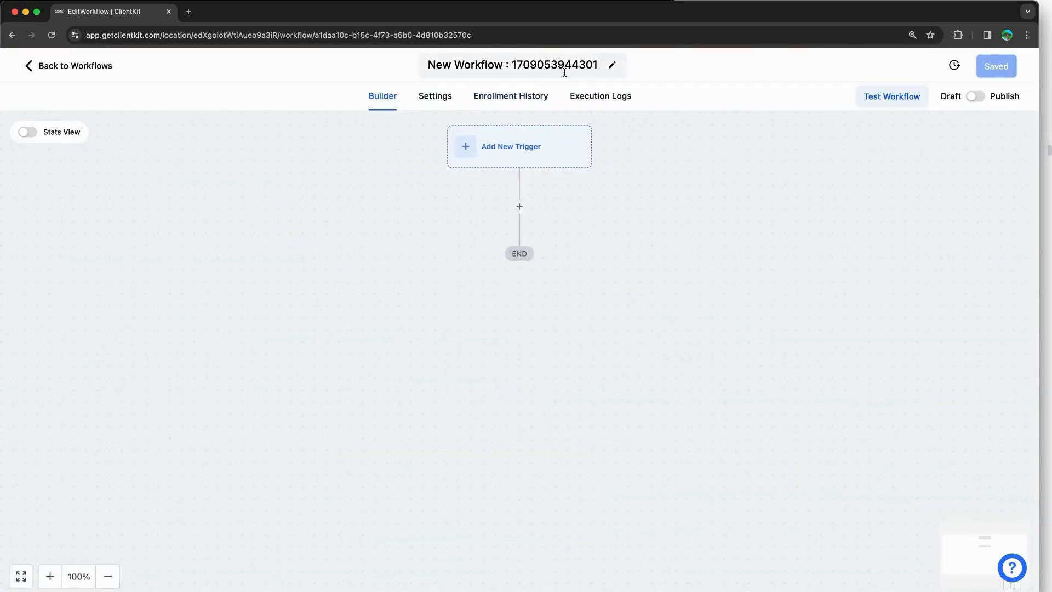
{"action": "left_click", "coordinate": [495, 65]}
{"action": "triple_click", "coordinate": [494, 67]}
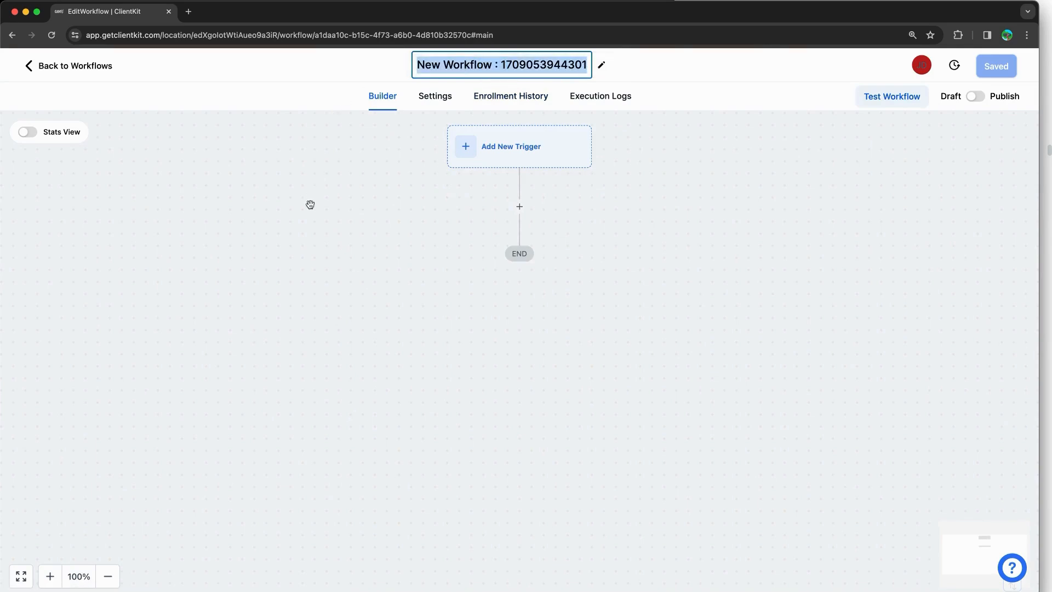
{"action": "type", "text": "Test W"}
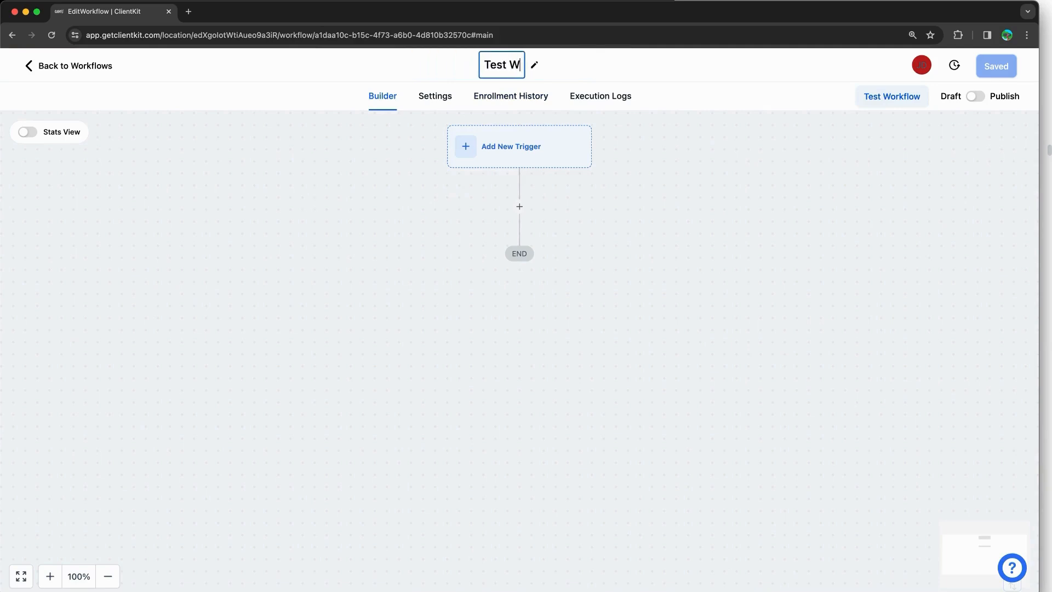
{"action": "type", "text": "orkflow (Training)"}
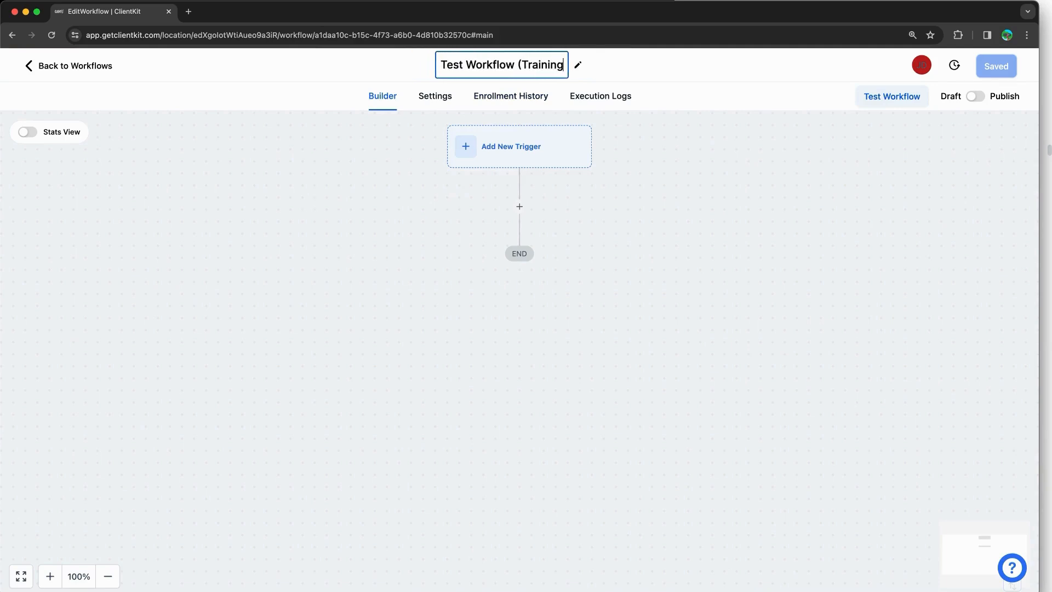
{"action": "key", "text": "Return"}
{"action": "key", "text": "BackSpace"}
{"action": "left_click", "coordinate": [311, 303]}
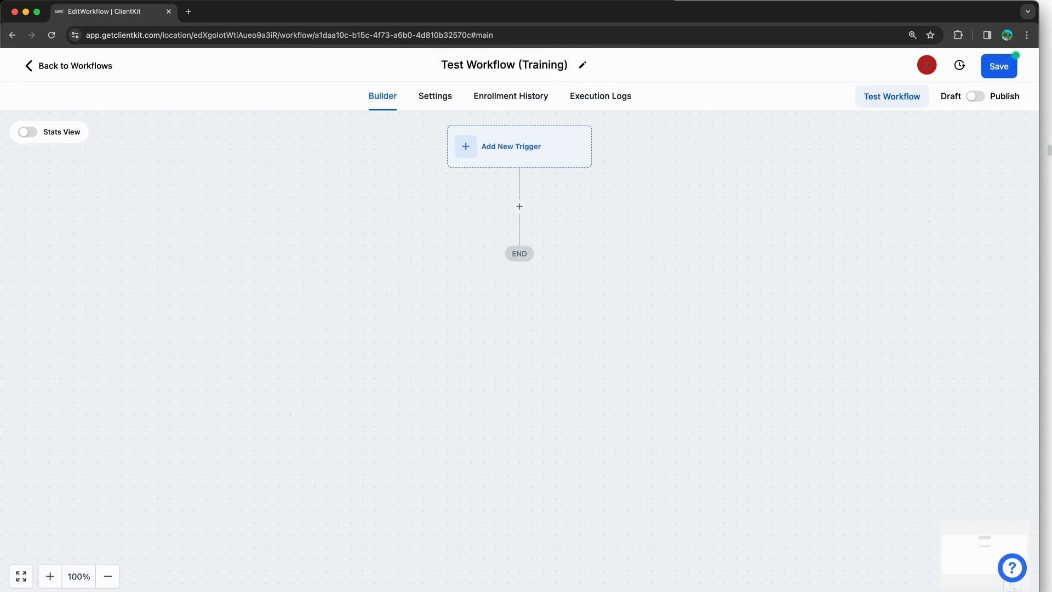
{"action": "left_click", "coordinate": [910, 1]}
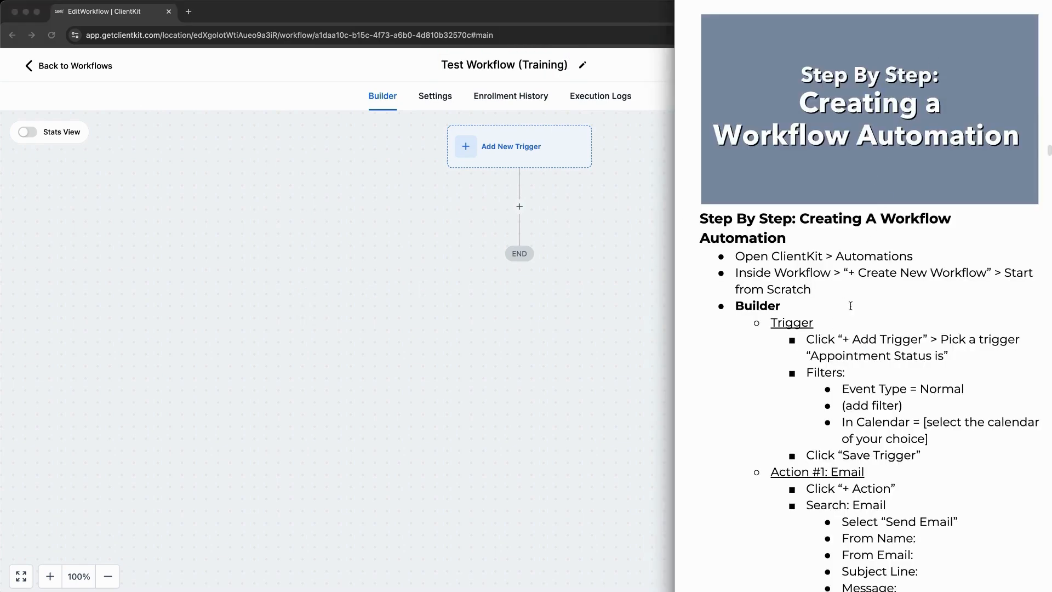
Step: Pick Appointment Status as the trigger and begin an In calendar filter
{"action": "left_click", "coordinate": [582, 236]}
{"action": "left_click", "coordinate": [529, 159]}
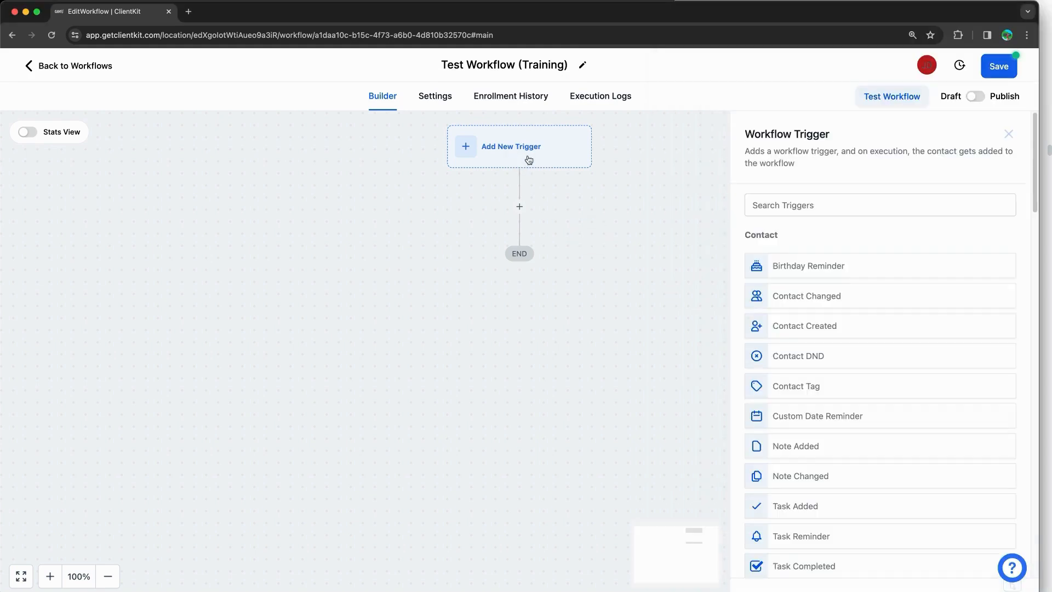
{"action": "left_click", "coordinate": [847, 207]}
{"action": "type", "text": "appoin"}
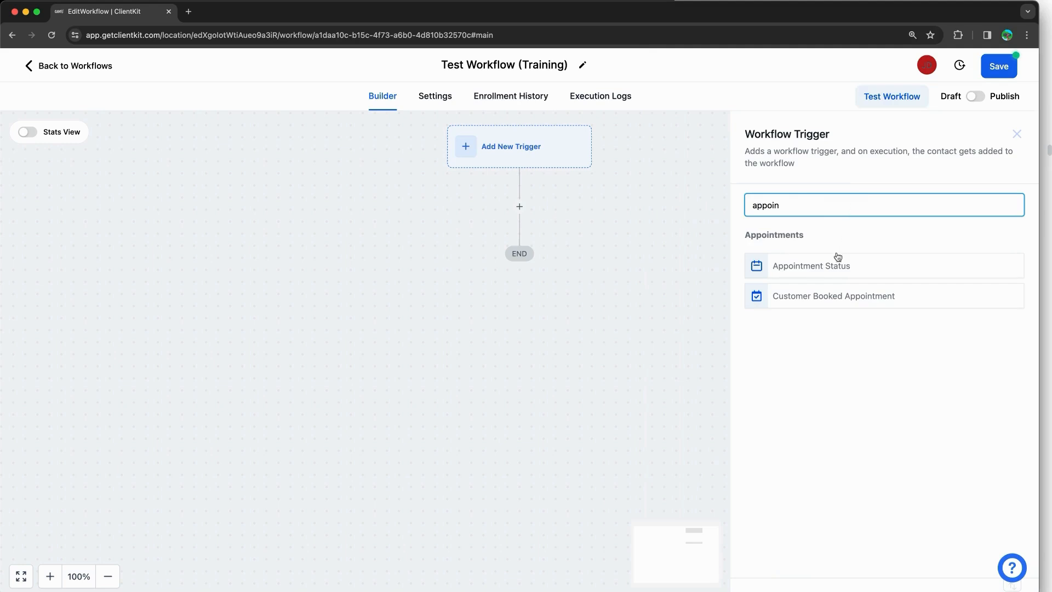
{"action": "left_click", "coordinate": [835, 264]}
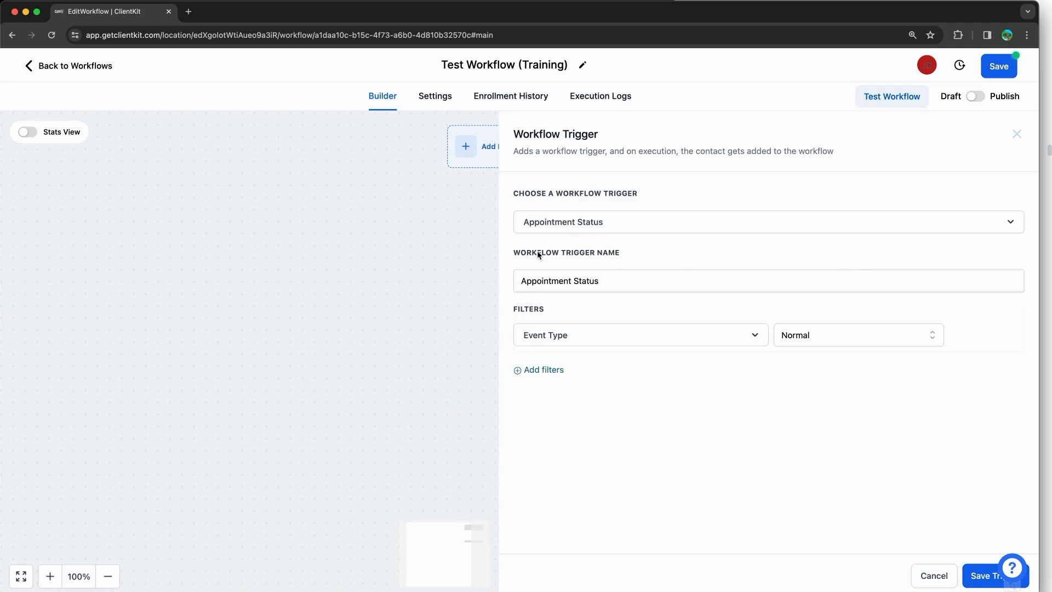
{"action": "left_click", "coordinate": [546, 369]}
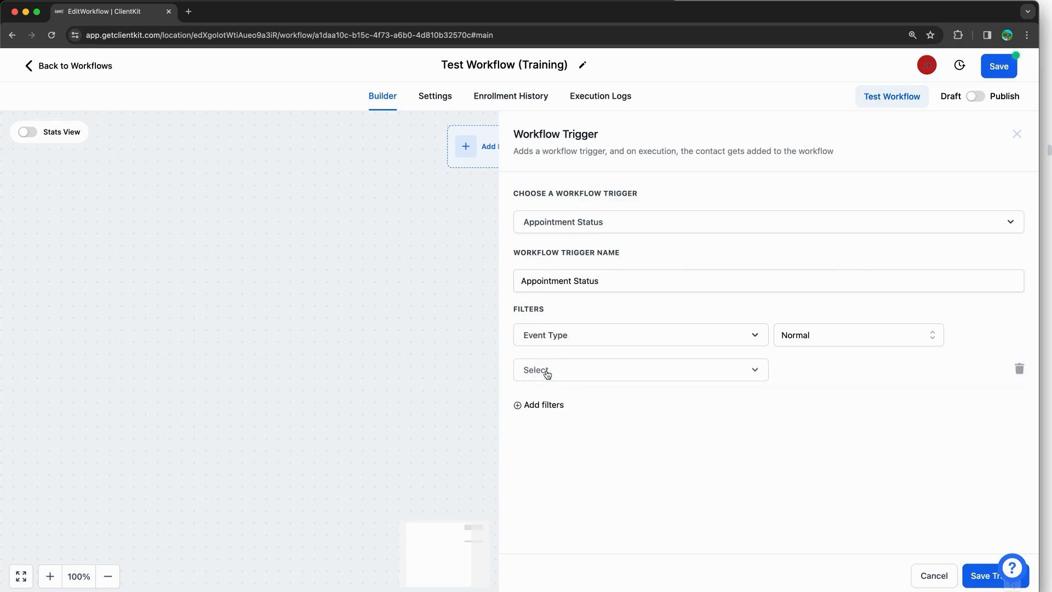
{"action": "left_click", "coordinate": [547, 372]}
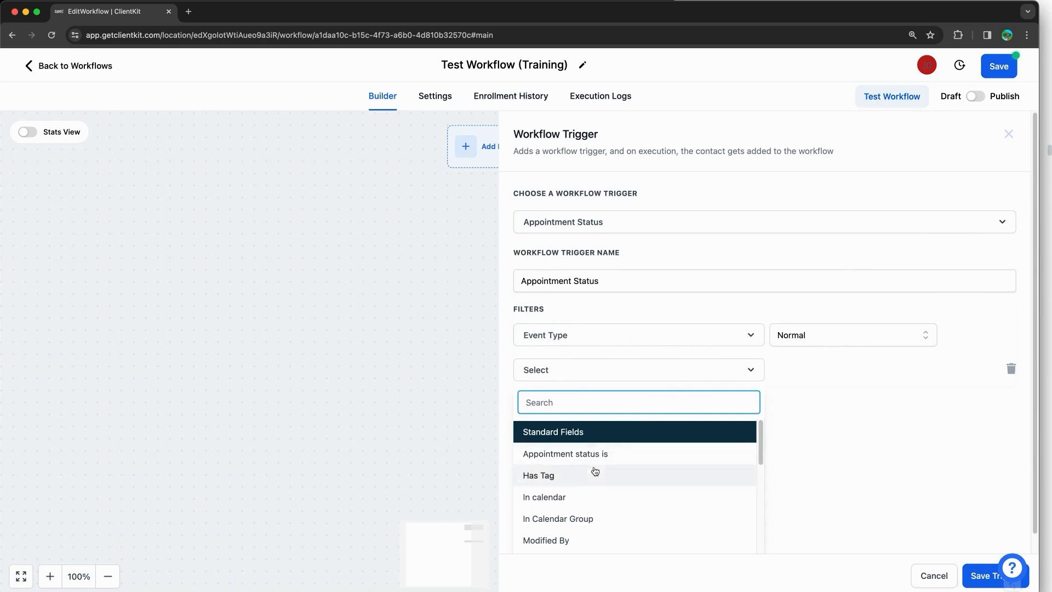
{"action": "left_click", "coordinate": [587, 497]}
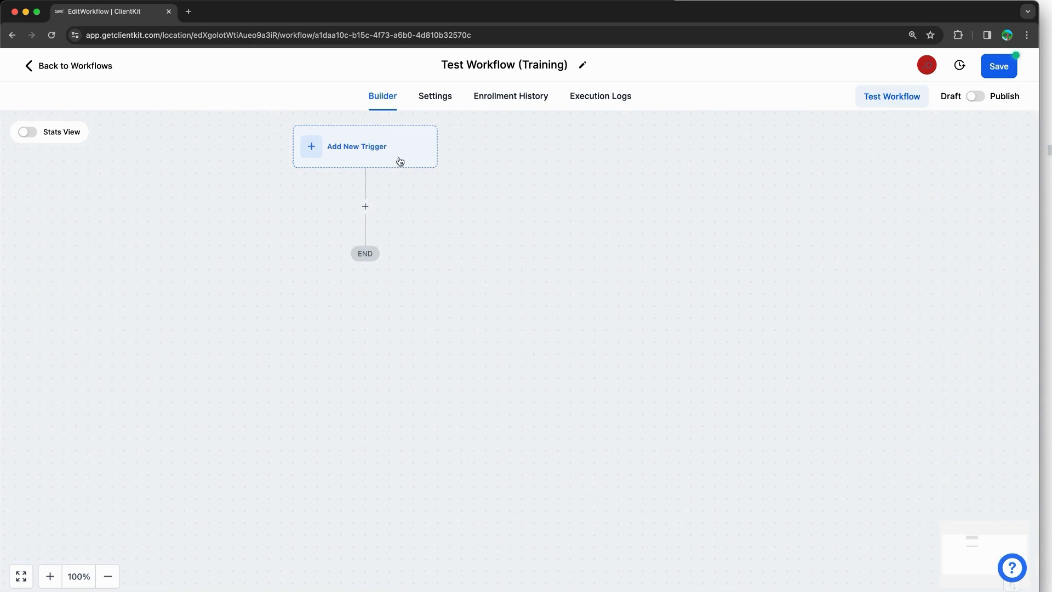
Step: Redo the Appointment Status trigger with an In calendar filter for 1on1 Consult - Nutrifit Wellness, and save it
{"action": "left_click", "coordinate": [399, 160]}
{"action": "type", "text": "ap"}
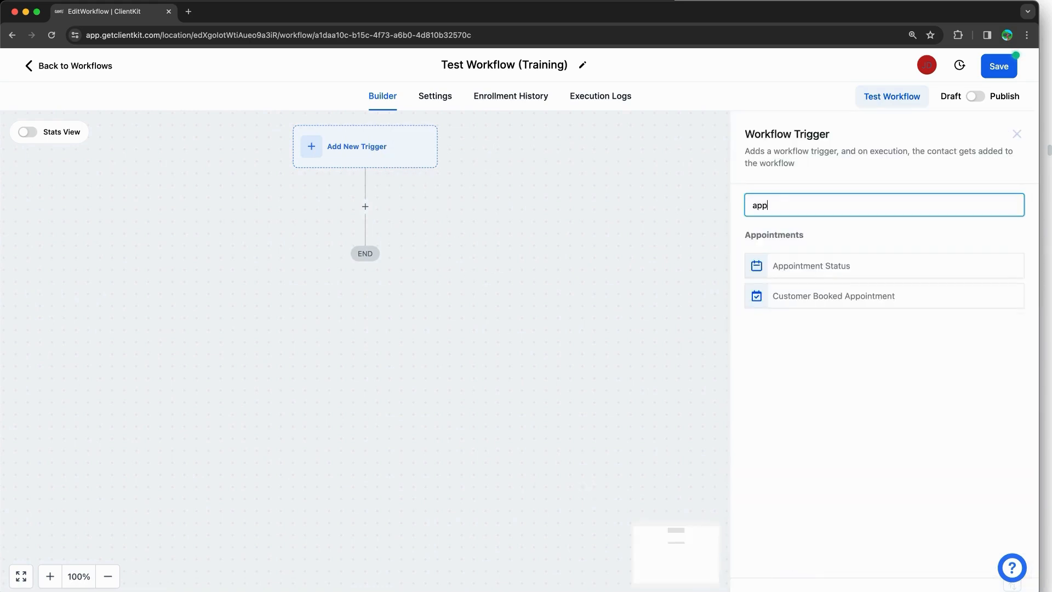
{"action": "type", "text": "p"}
{"action": "left_click", "coordinate": [852, 267]}
{"action": "left_click", "coordinate": [562, 374]}
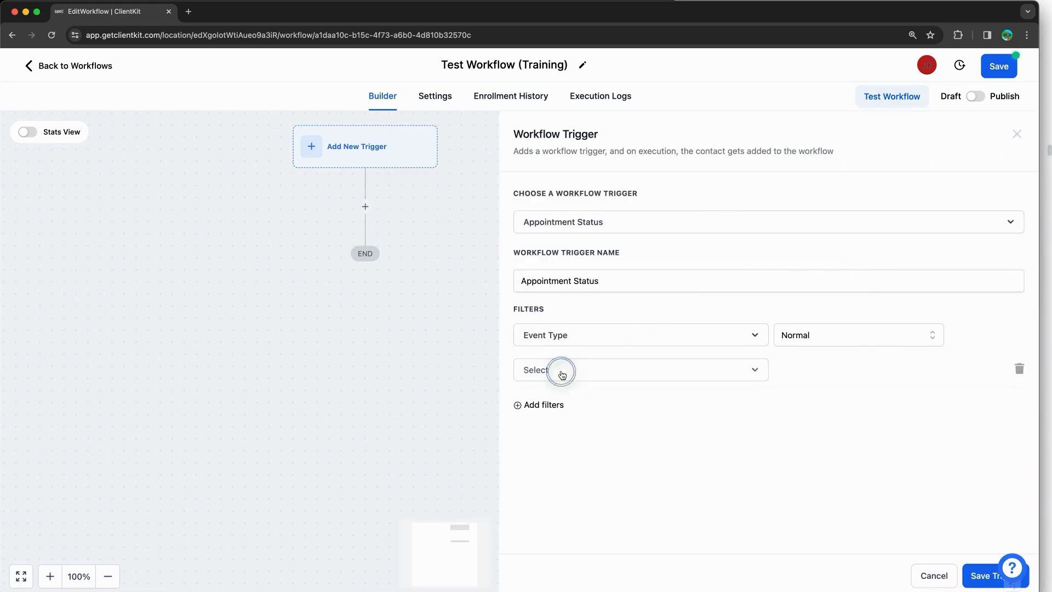
{"action": "left_click", "coordinate": [567, 495]}
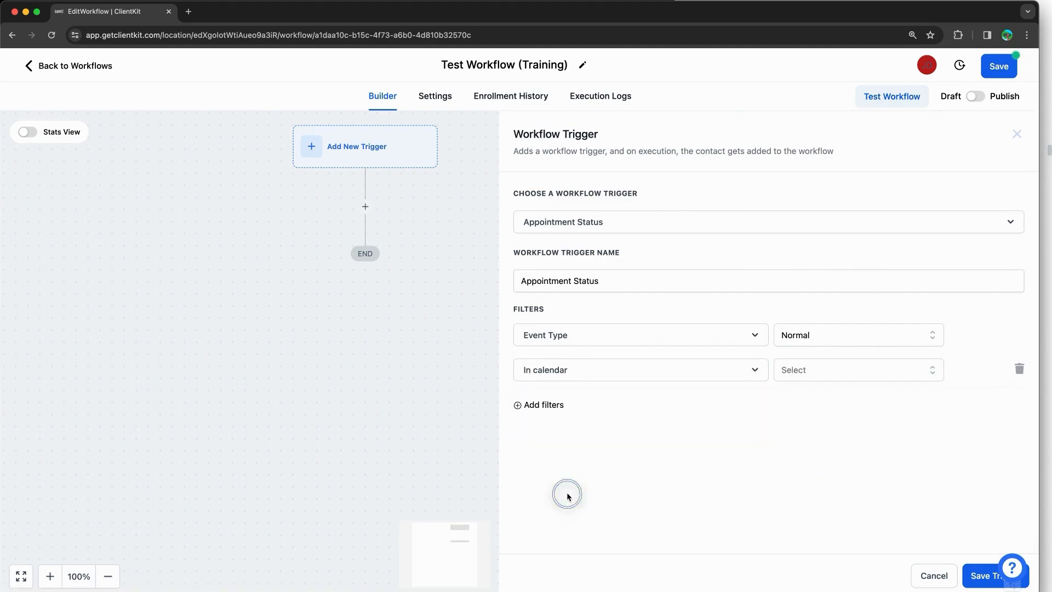
{"action": "left_click", "coordinate": [808, 378]}
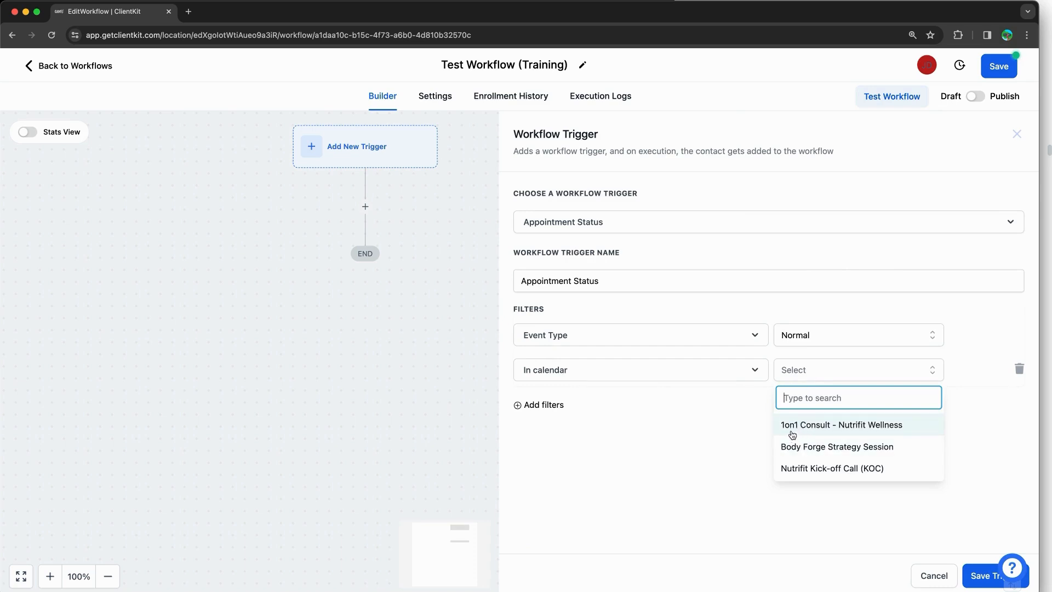
{"action": "left_click", "coordinate": [813, 430]}
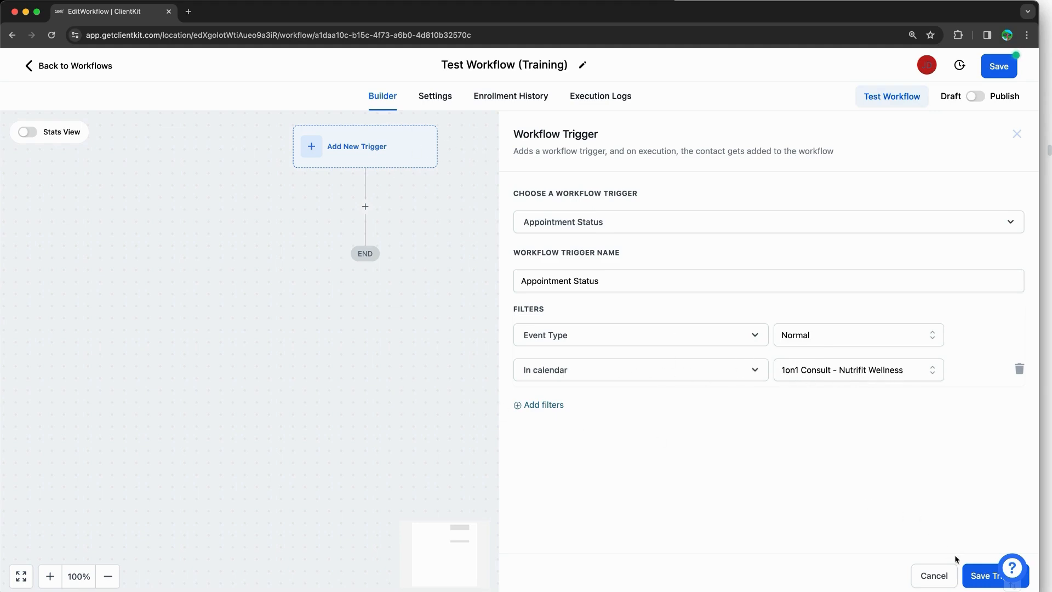
{"action": "left_click", "coordinate": [967, 570]}
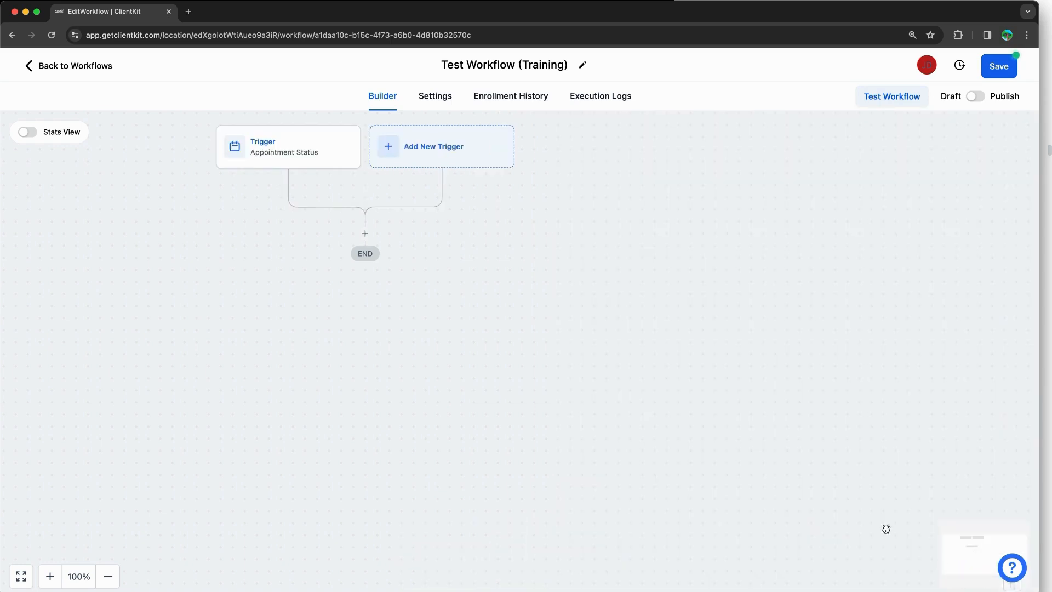
Step: Add a Send Email action after the trigger, checking the workflow notes
{"action": "left_click_drag", "start_coordinate": [632, 391], "coordinate": [805, 386]}
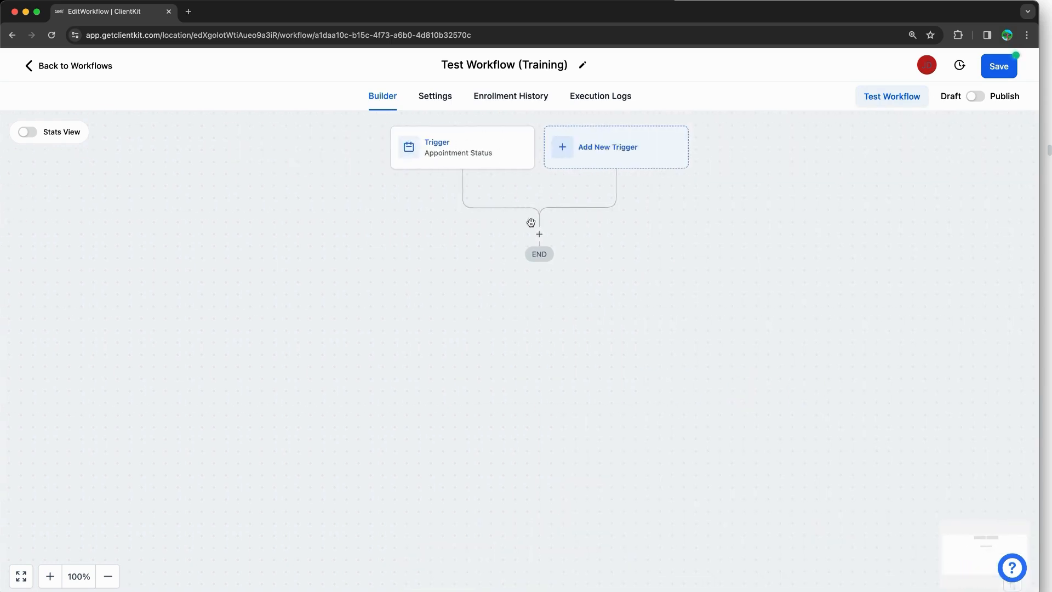
{"action": "left_click", "coordinate": [539, 234]}
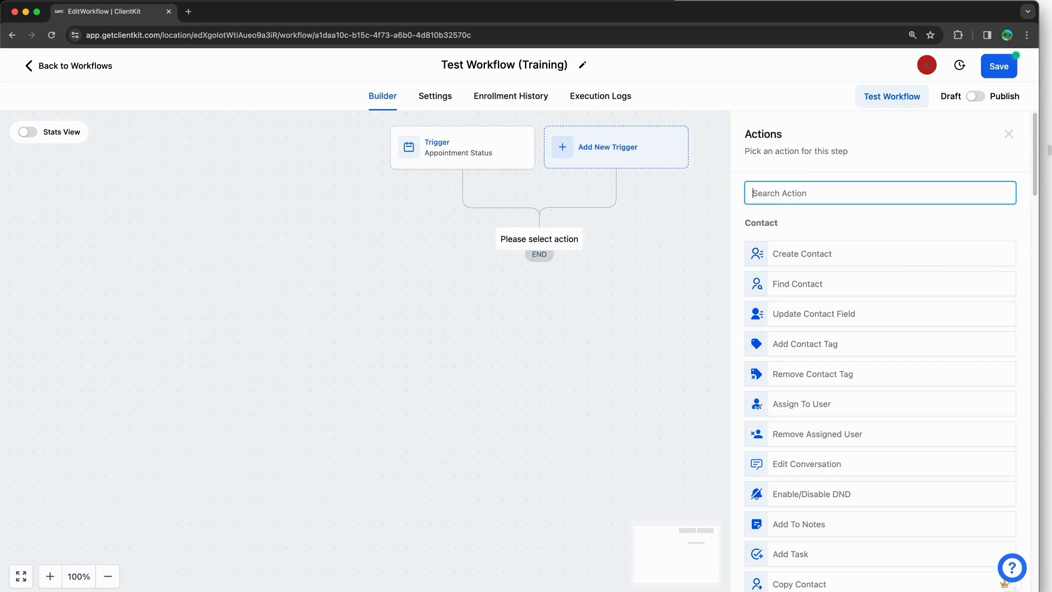
{"action": "type", "text": "email"}
{"action": "left_click", "coordinate": [805, 245]}
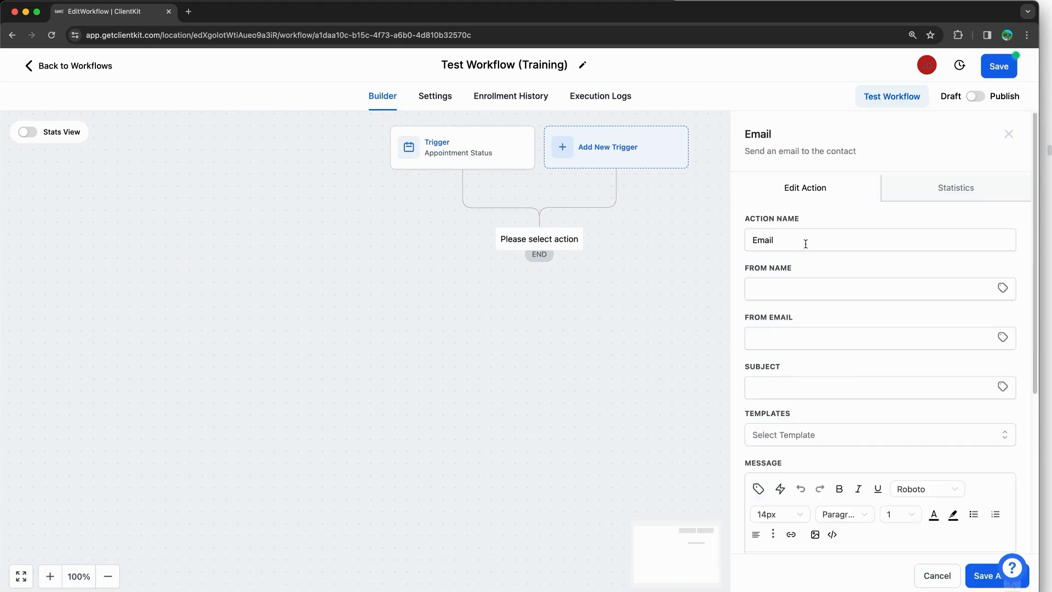
{"action": "key", "text": "super+Tab"}
{"action": "scroll", "coordinate": [877, 198], "scroll_direction": "down", "scroll_amount": 5}
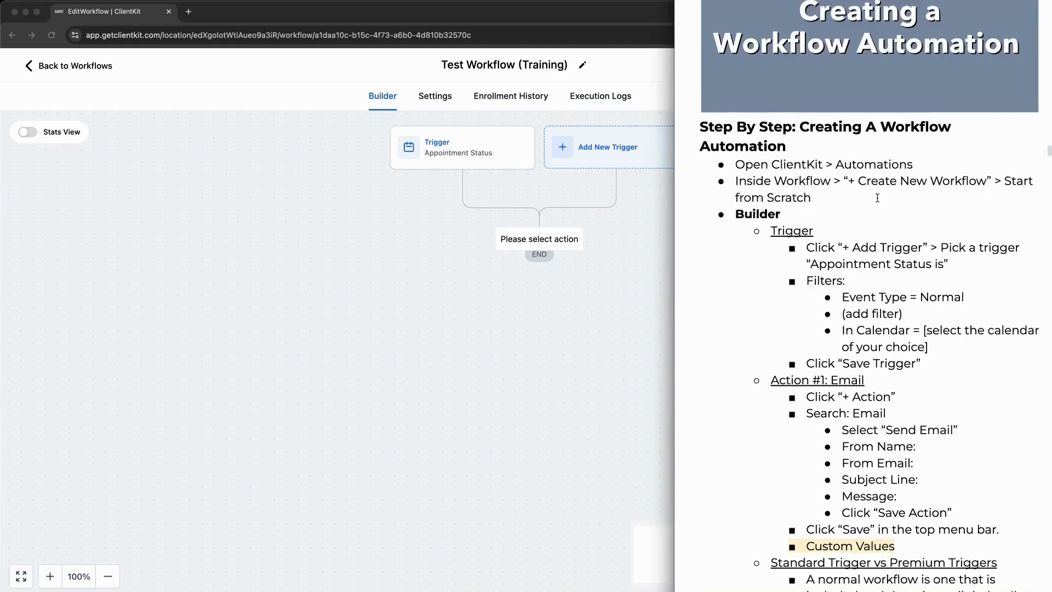
{"action": "scroll", "coordinate": [877, 198], "scroll_direction": "down", "scroll_amount": 3}
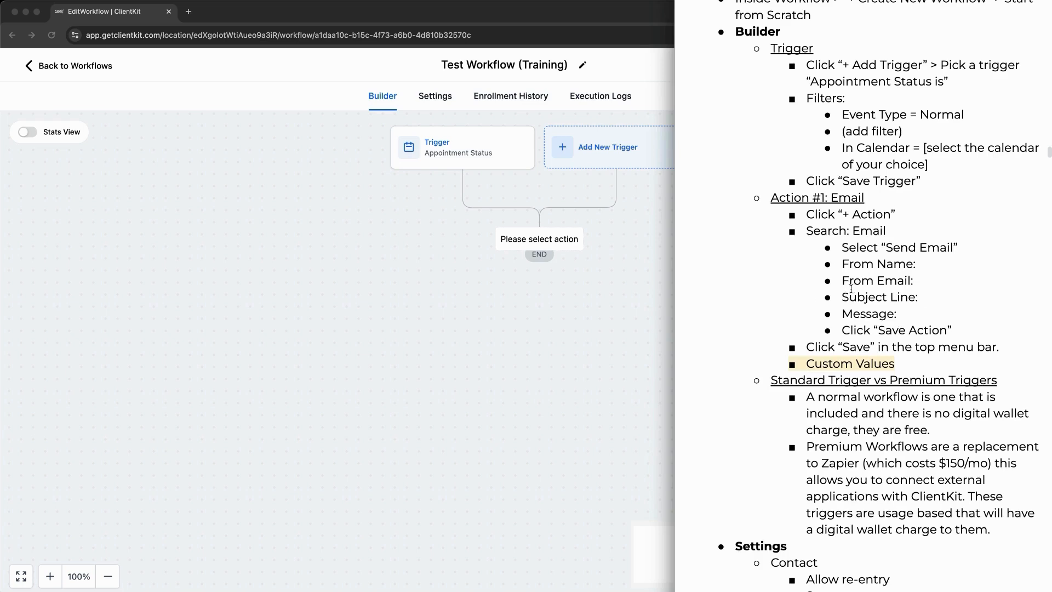
{"action": "left_click", "coordinate": [617, 286]}
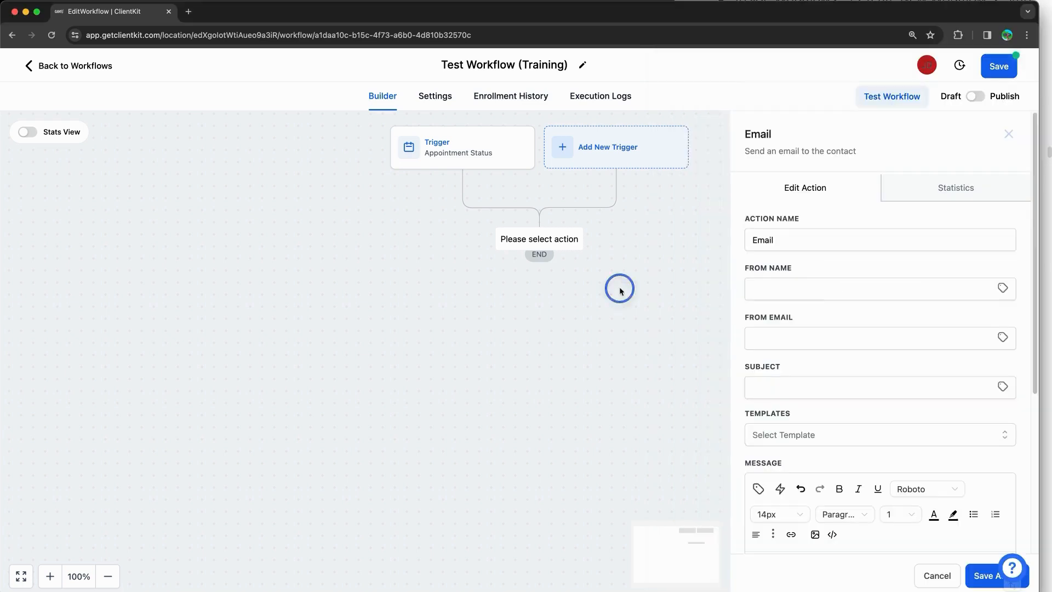
Step: Set From Name to Nutrifit Wellness, enter the support e-mail address, and set subject 'Test Workflow from Training'
{"action": "left_click", "coordinate": [787, 281]}
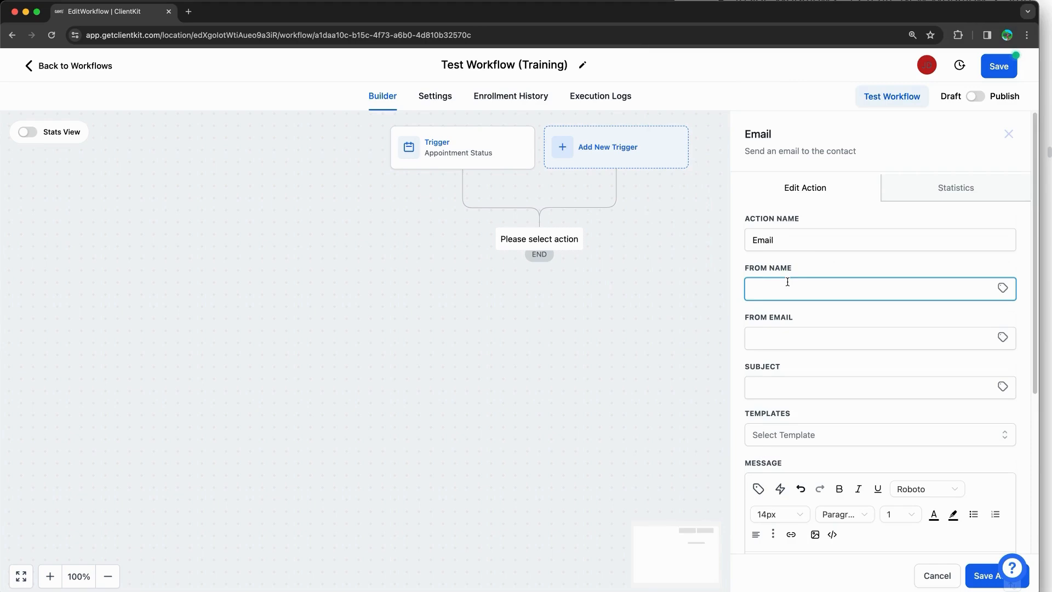
{"action": "type", "text": "Nutrifit Wellness"}
{"action": "left_click", "coordinate": [787, 338]}
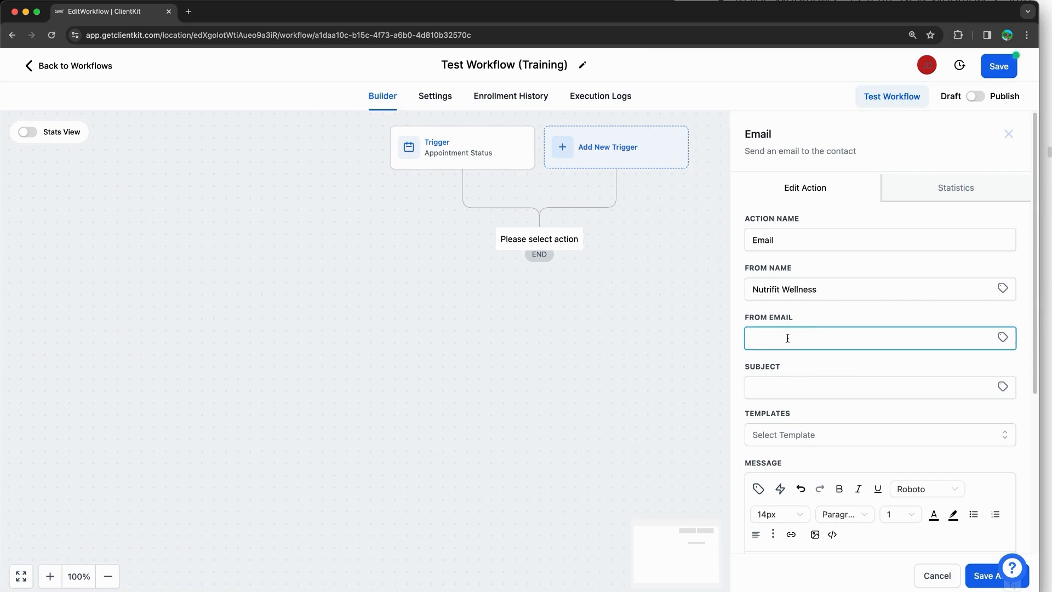
{"action": "scroll", "coordinate": [792, 323], "scroll_direction": "down", "scroll_amount": 3}
{"action": "left_click", "coordinate": [802, 261]}
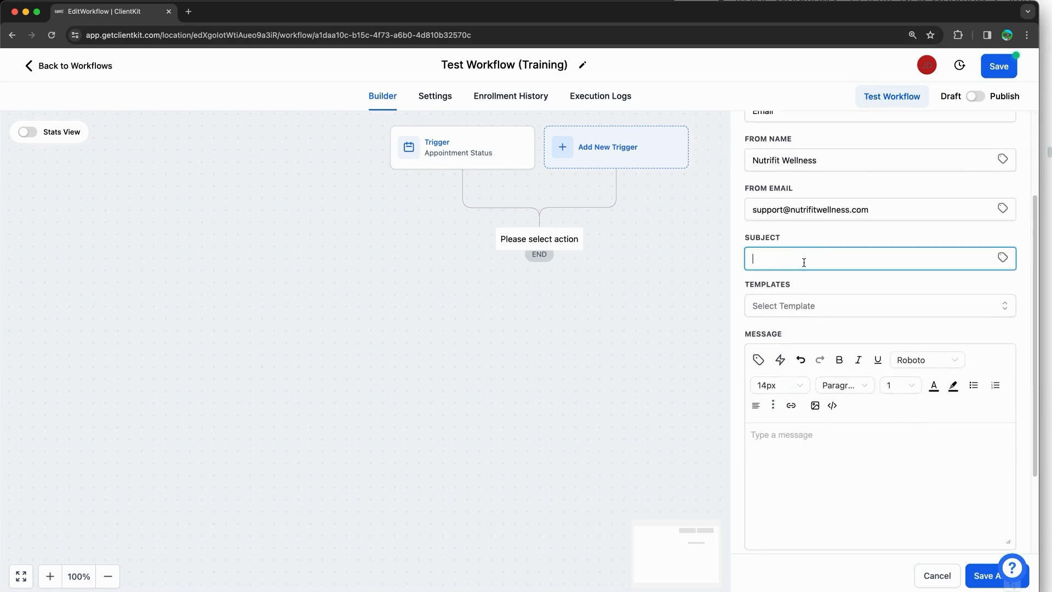
{"action": "type", "text": "Test Workflow from Training"}
Step: Start the message with 'Hi' plus the contact's first name, then 'This is' plus the user's name
{"action": "scroll", "coordinate": [804, 262], "scroll_direction": "down", "scroll_amount": 1}
{"action": "left_click", "coordinate": [801, 380]}
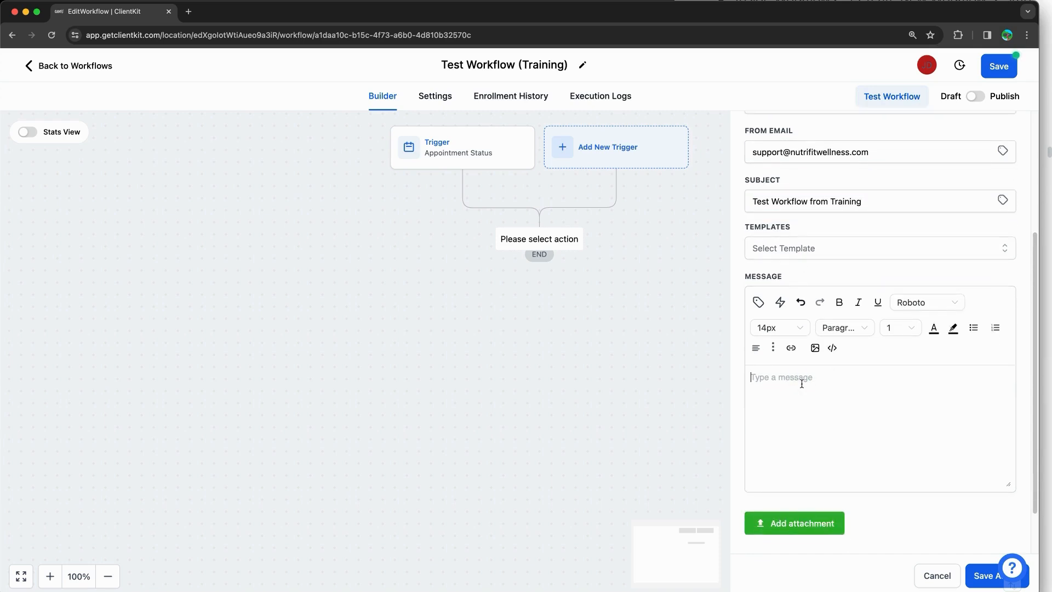
{"action": "type", "text": "Hi"}
{"action": "left_click", "coordinate": [758, 302]}
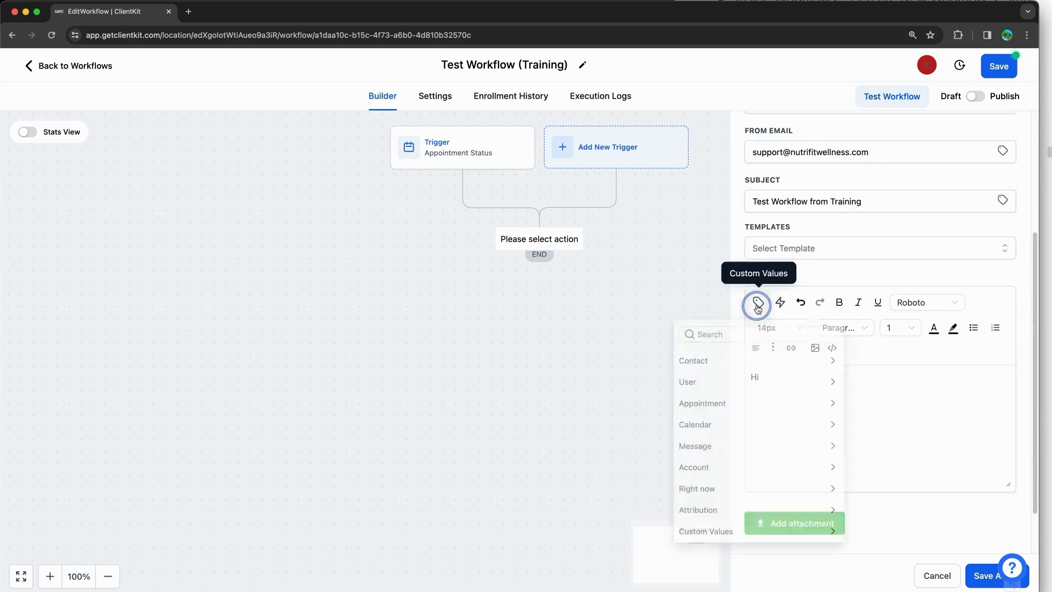
{"action": "left_click", "coordinate": [754, 359]}
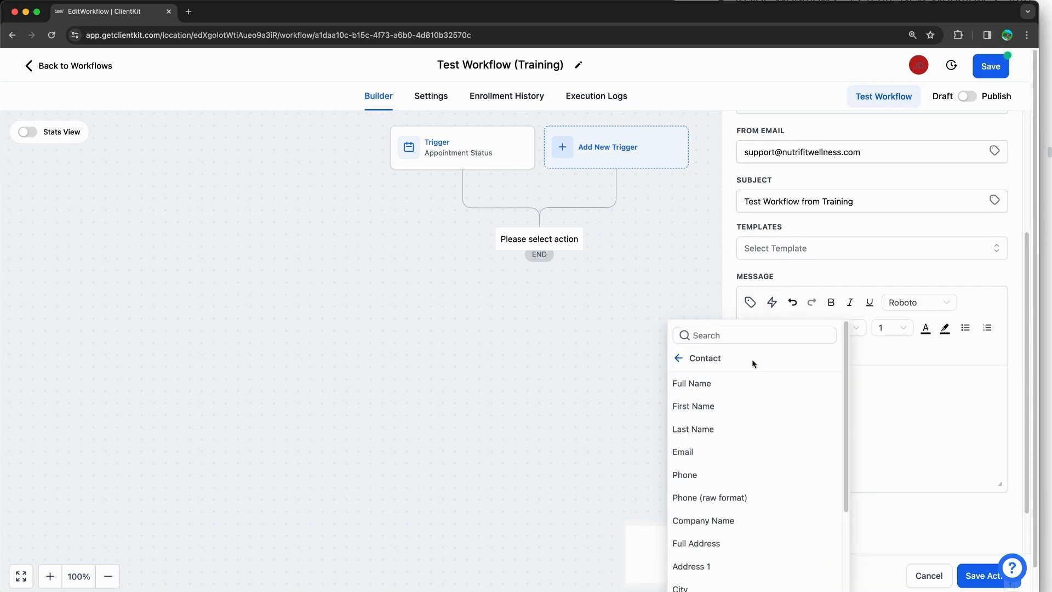
{"action": "left_click", "coordinate": [711, 407]}
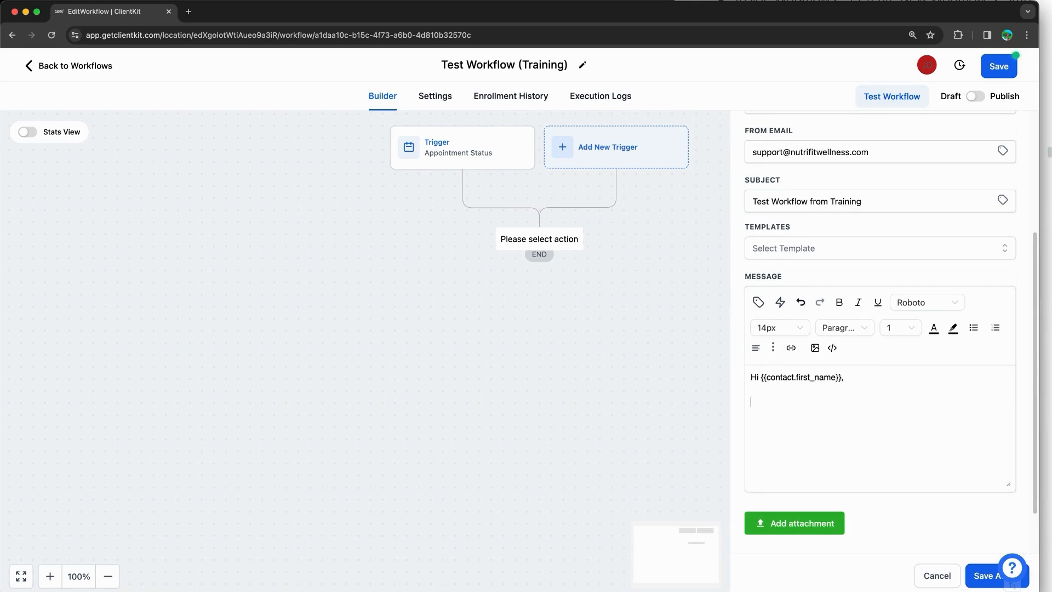
{"action": "type", "text": "This is"}
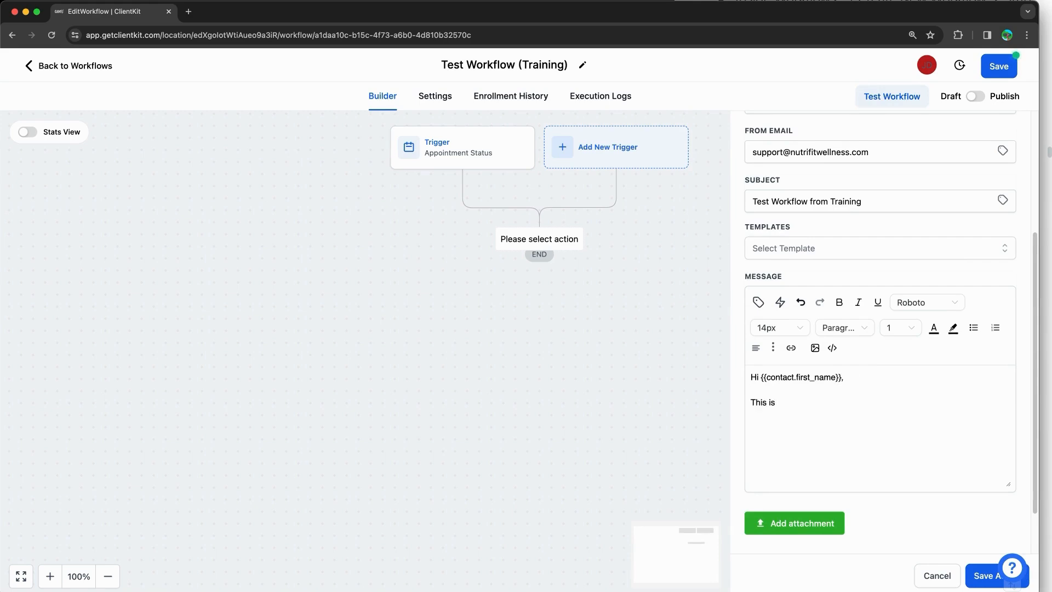
{"action": "left_click", "coordinate": [758, 302]}
{"action": "left_click", "coordinate": [678, 362]}
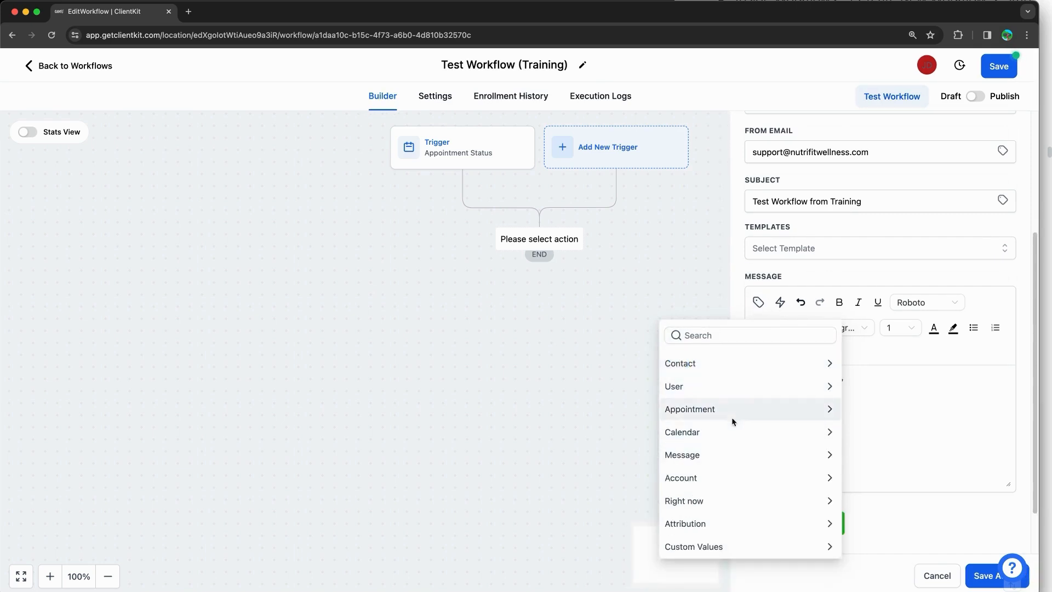
{"action": "left_click", "coordinate": [736, 393]}
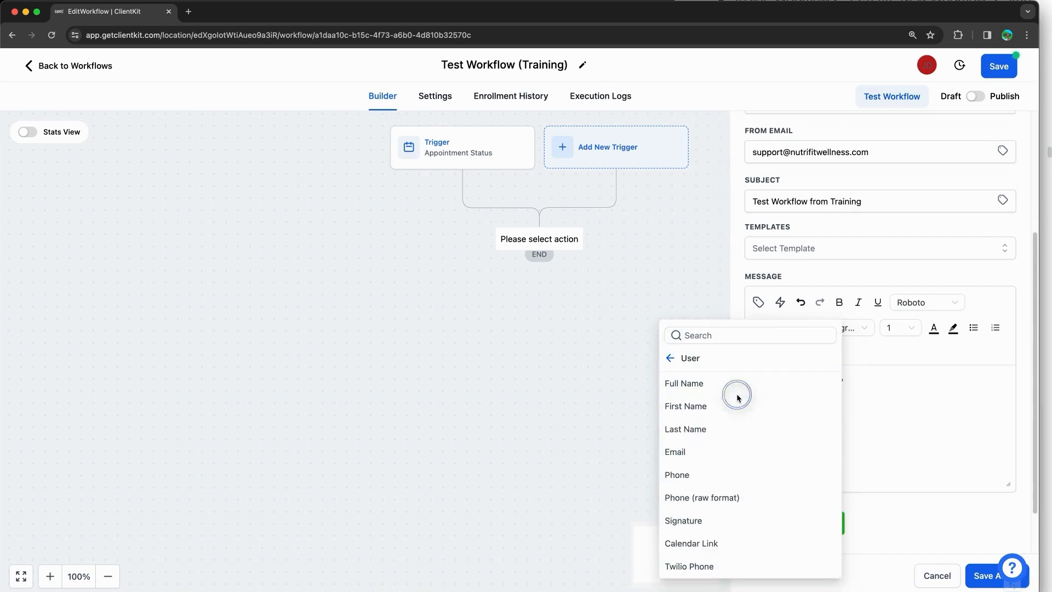
{"action": "left_click", "coordinate": [688, 385]}
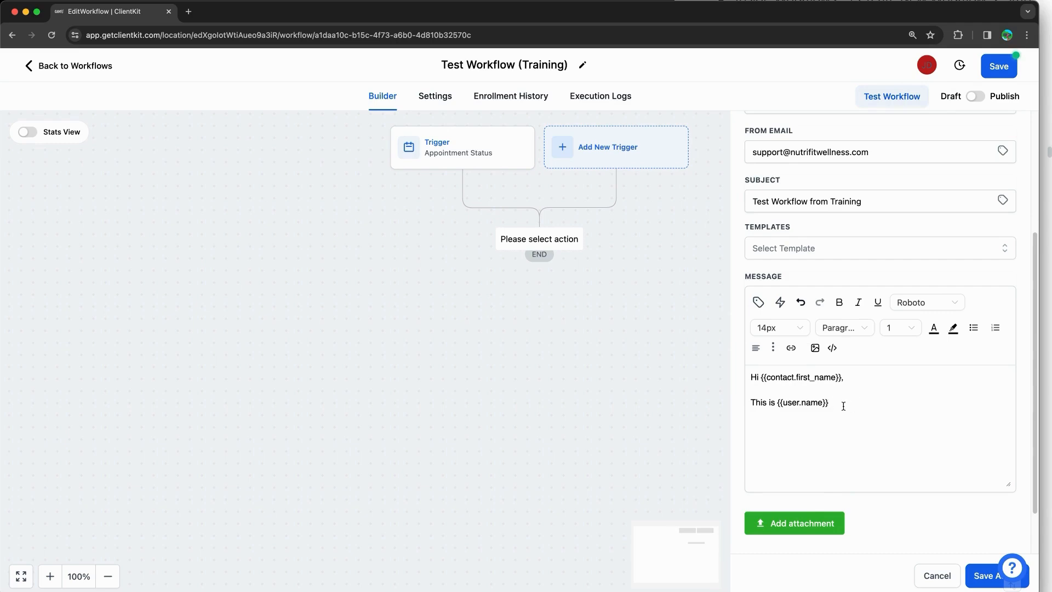
Step: Continue with 'your appointment is on' plus the appointment start time, ending 'Talk to you then!'
{"action": "type", "text": "your appointment is on"}
{"action": "left_click", "coordinate": [759, 303]}
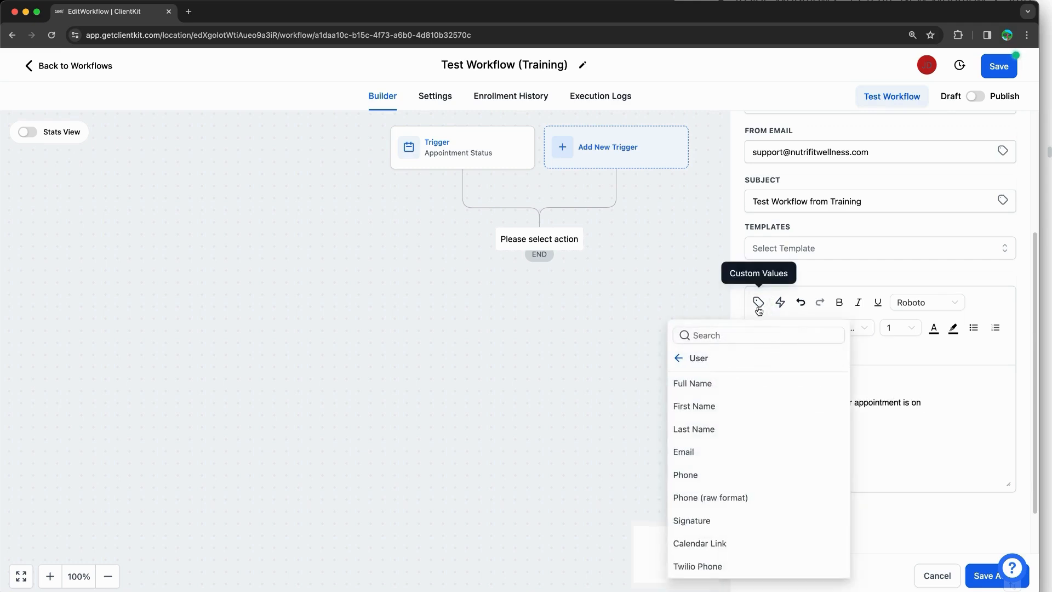
{"action": "left_click", "coordinate": [682, 359]}
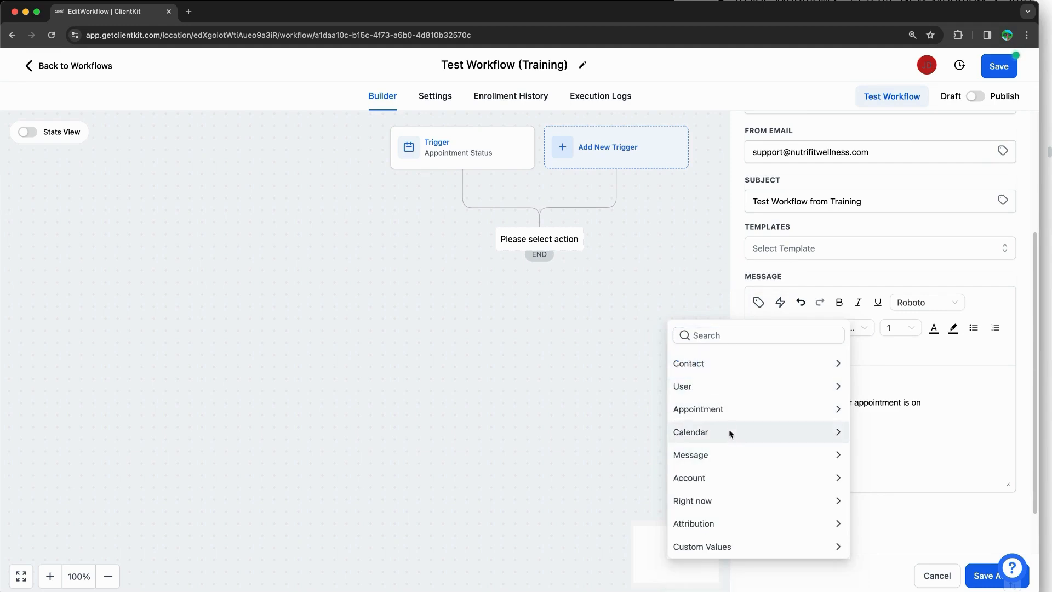
{"action": "left_click", "coordinate": [731, 411]}
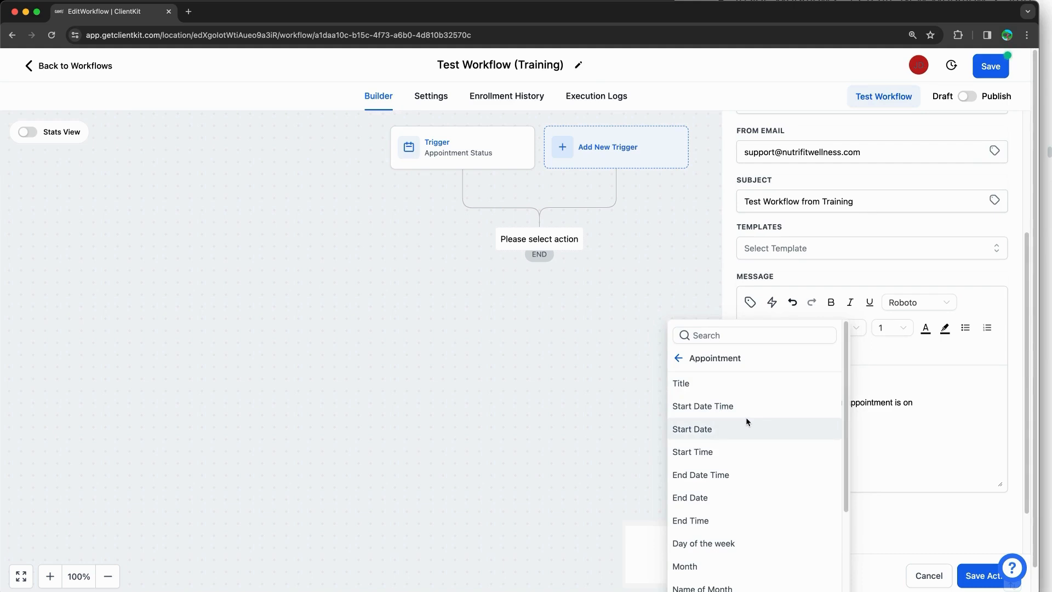
{"action": "left_click", "coordinate": [726, 406]}
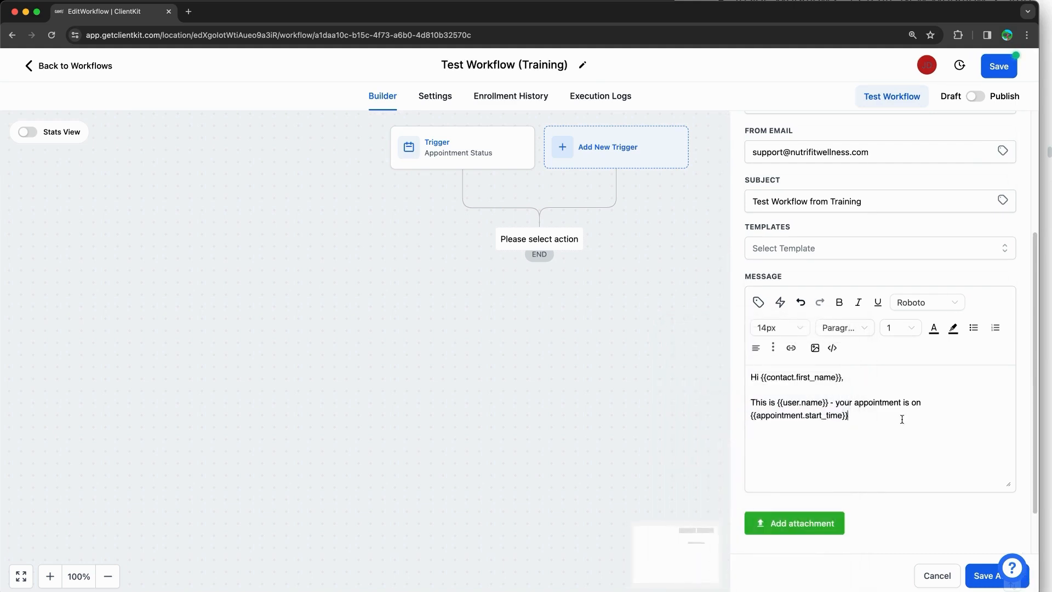
{"action": "type", "text": "Talk to you then!"}
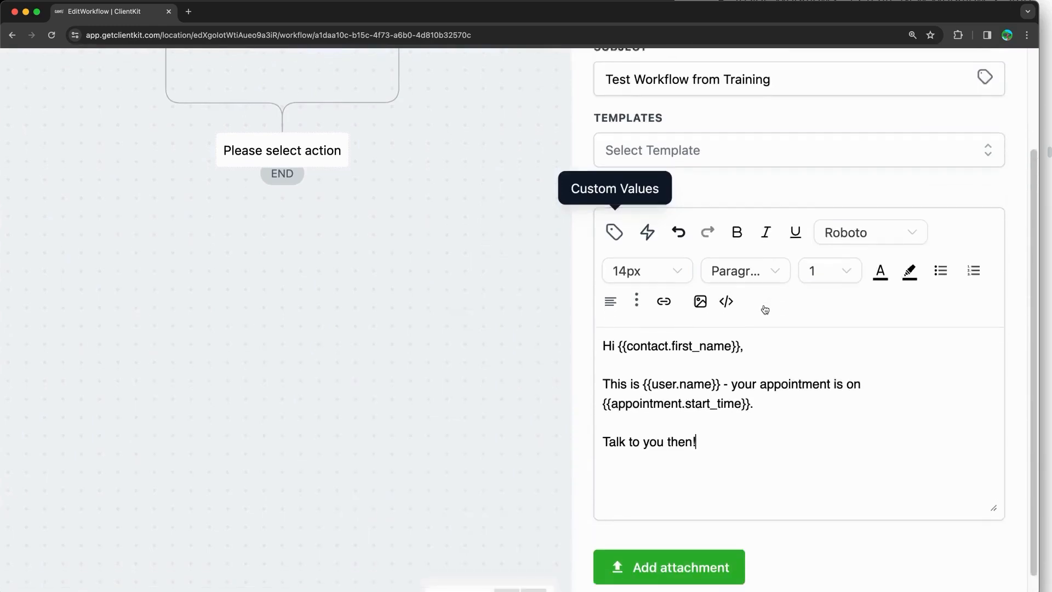
Step: Mark up the merge-field message with annotation strokes for viewers
{"action": "scroll", "coordinate": [765, 309], "scroll_direction": "down", "scroll_amount": 1}
{"action": "scroll", "coordinate": [763, 308], "scroll_direction": "up", "scroll_amount": 3}
{"action": "scroll", "coordinate": [764, 308], "scroll_direction": "right", "scroll_amount": 2}
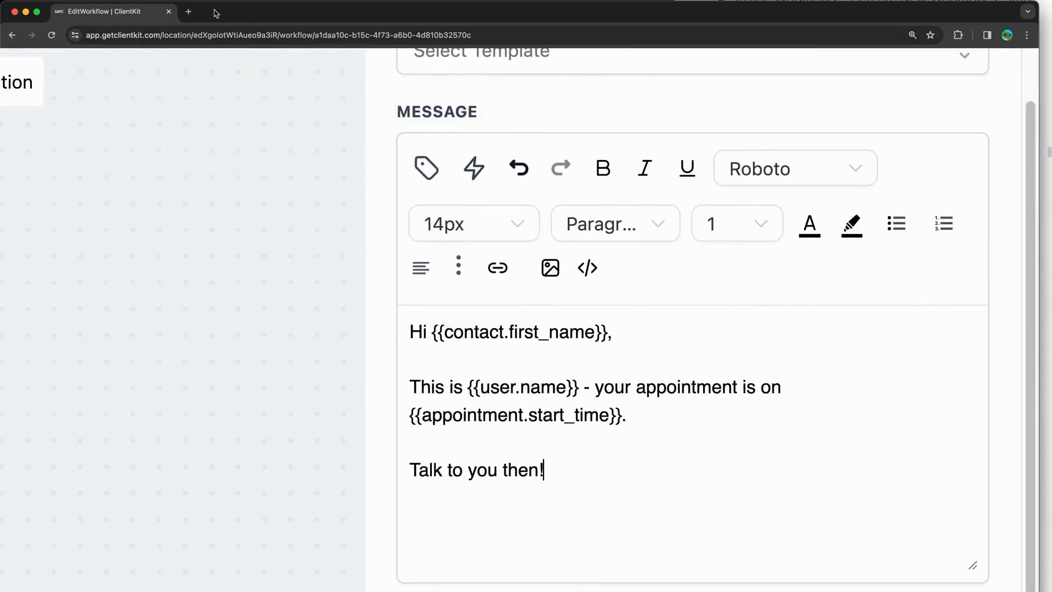
{"action": "mouse_move", "coordinate": [419, 148]}
{"action": "left_mouse_down"}
{"action": "mouse_move", "coordinate": [408, 194]}
{"action": "mouse_move", "coordinate": [418, 162]}
{"action": "left_mouse_up"}
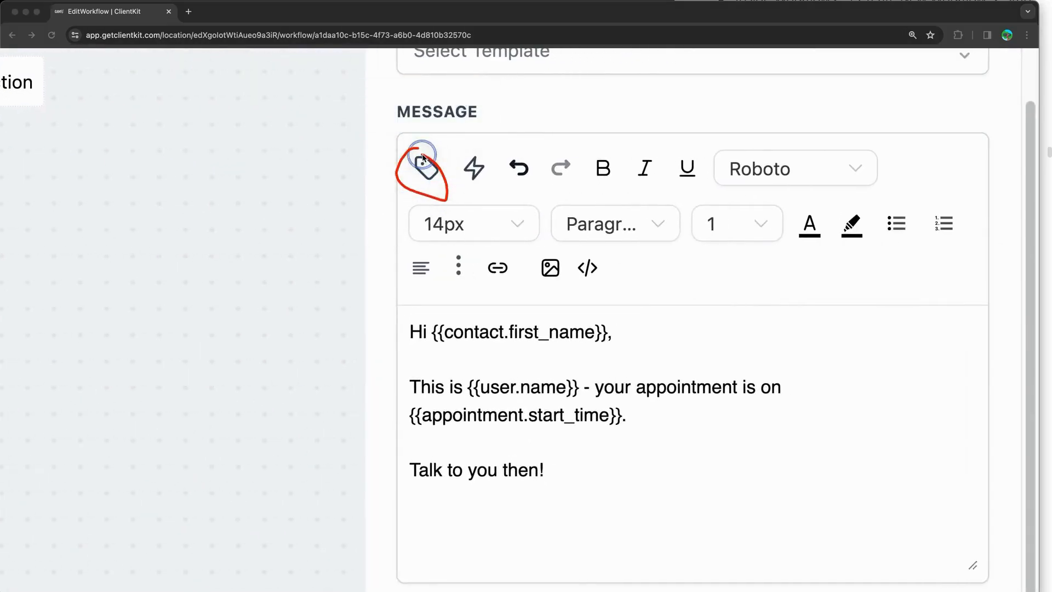
{"action": "mouse_move", "coordinate": [479, 122]}
{"action": "left_mouse_down"}
{"action": "mouse_move", "coordinate": [468, 154]}
{"action": "mouse_move", "coordinate": [486, 141]}
{"action": "left_mouse_up"}
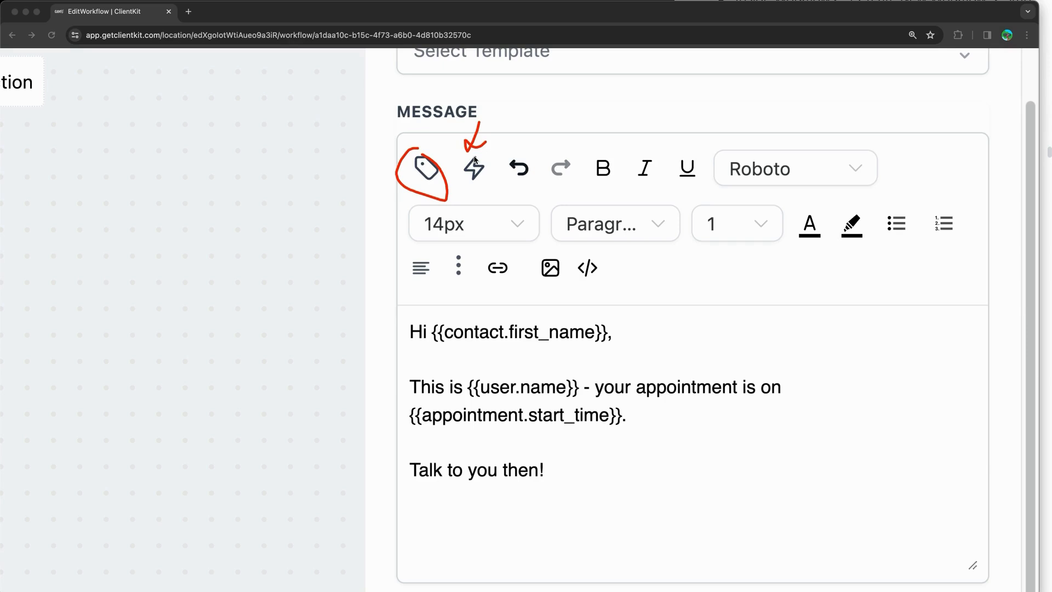
{"action": "left_click", "coordinate": [549, 144]}
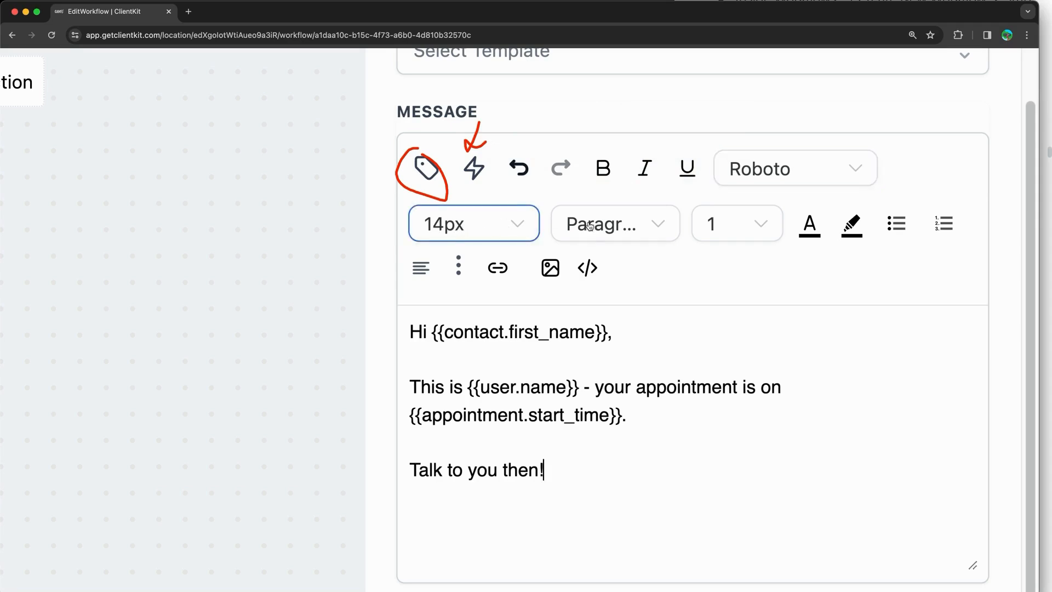
Step: Check the paragraph format options without changes, then show the toolbar's overflow formatting options
{"action": "left_click", "coordinate": [625, 227]}
{"action": "left_click", "coordinate": [627, 228]}
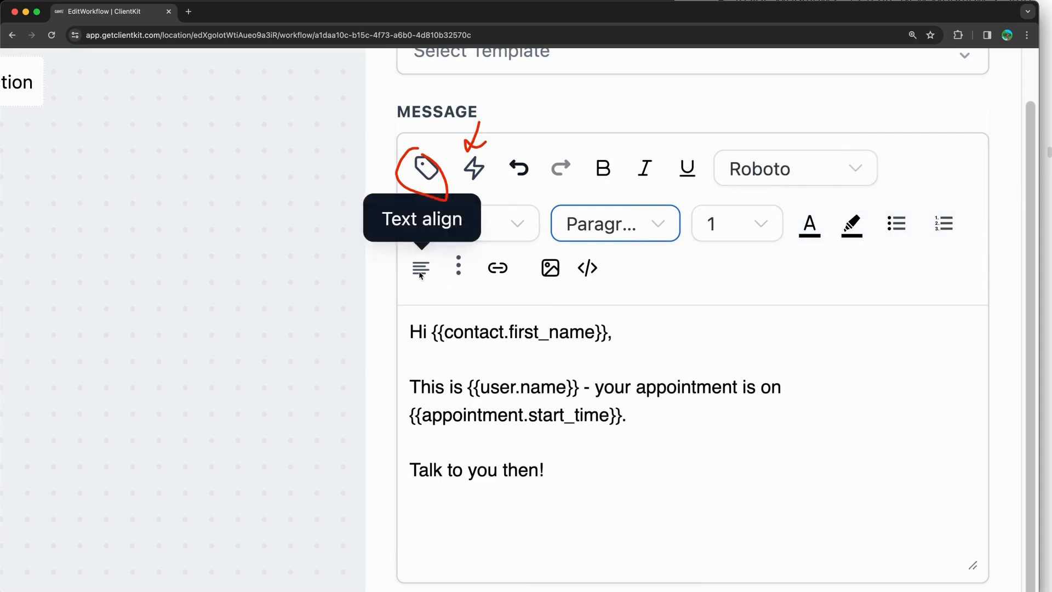
{"action": "left_click", "coordinate": [458, 268]}
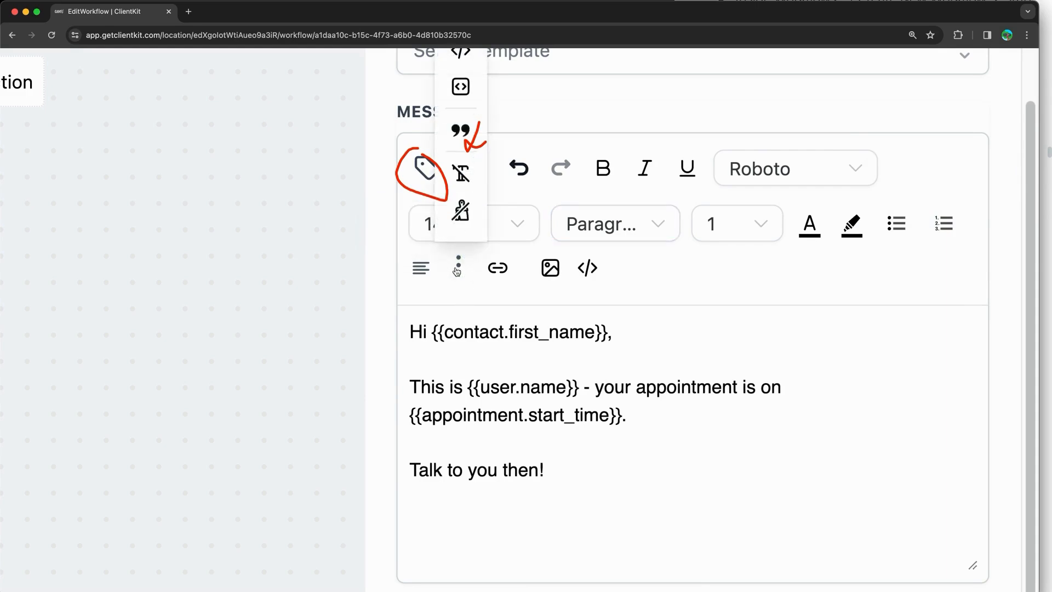
{"action": "scroll", "coordinate": [457, 272], "scroll_direction": "down", "scroll_amount": 5}
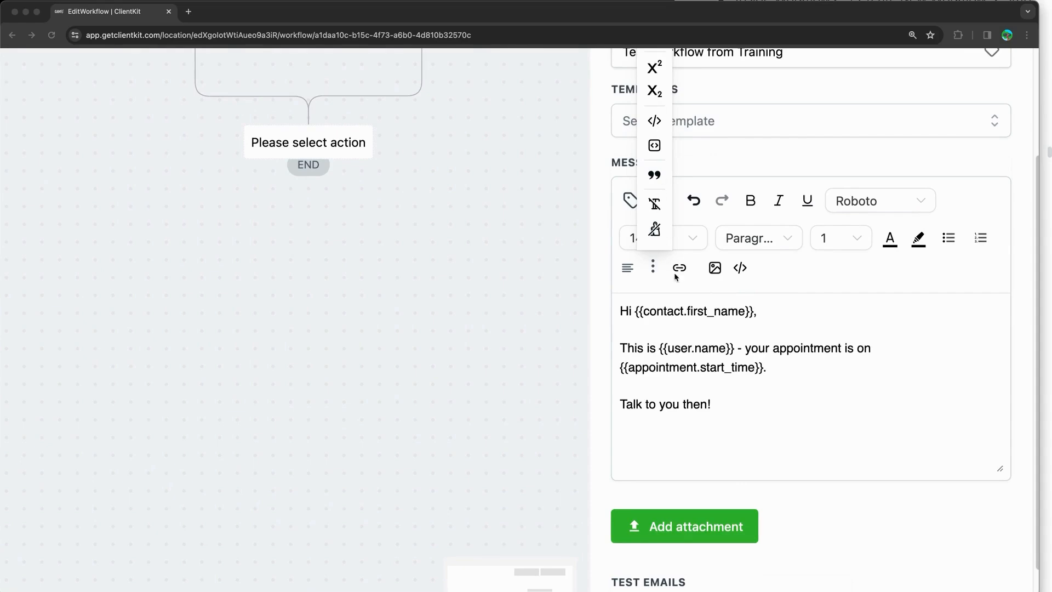
{"action": "left_click", "coordinate": [680, 292]}
{"action": "scroll", "coordinate": [686, 270], "scroll_direction": "up", "scroll_amount": 5}
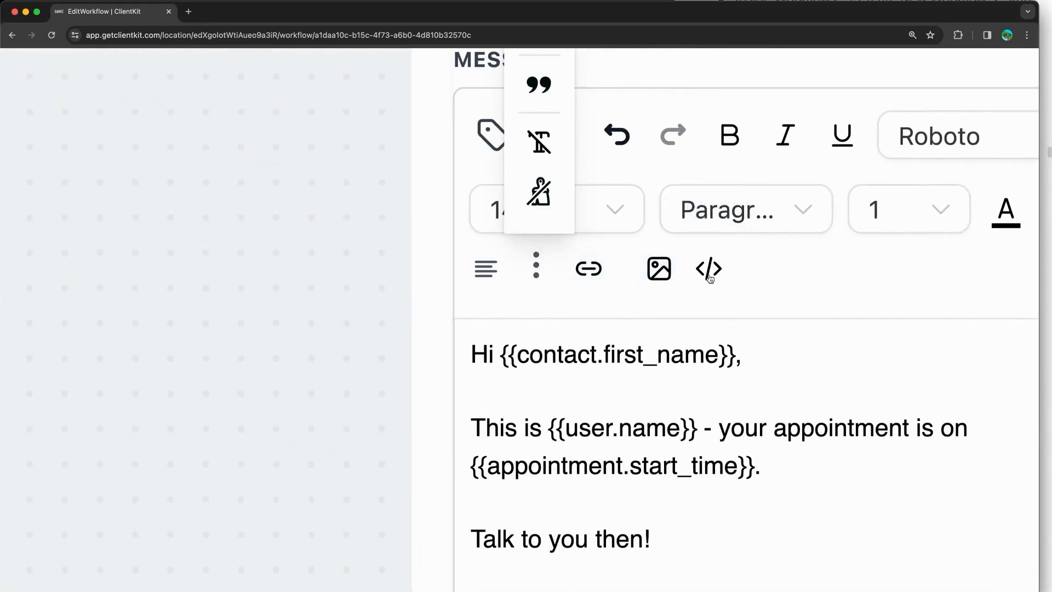
{"action": "scroll", "coordinate": [710, 277], "scroll_direction": "down", "scroll_amount": 5}
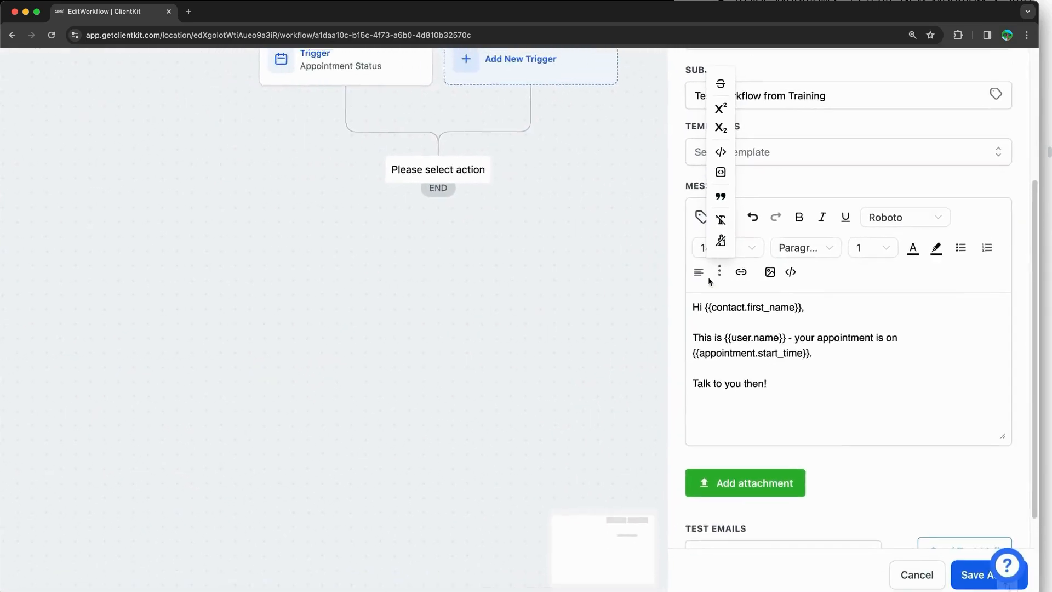
{"action": "scroll", "coordinate": [876, 454], "scroll_direction": "down", "scroll_amount": 1}
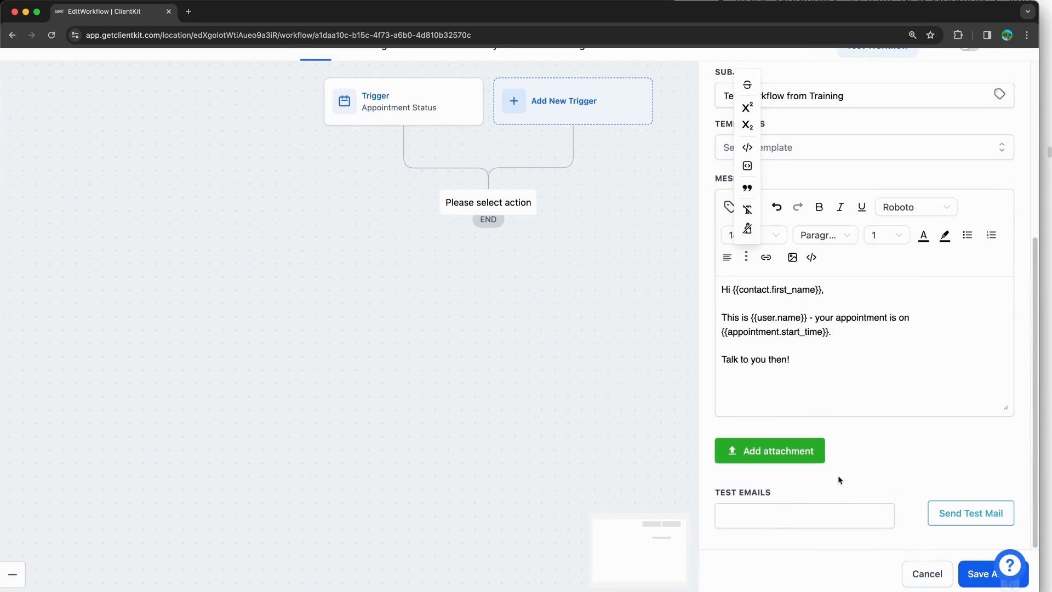
Step: Close the extra formatting options, review the Email fields and save the Email action
{"action": "left_click", "coordinate": [862, 474]}
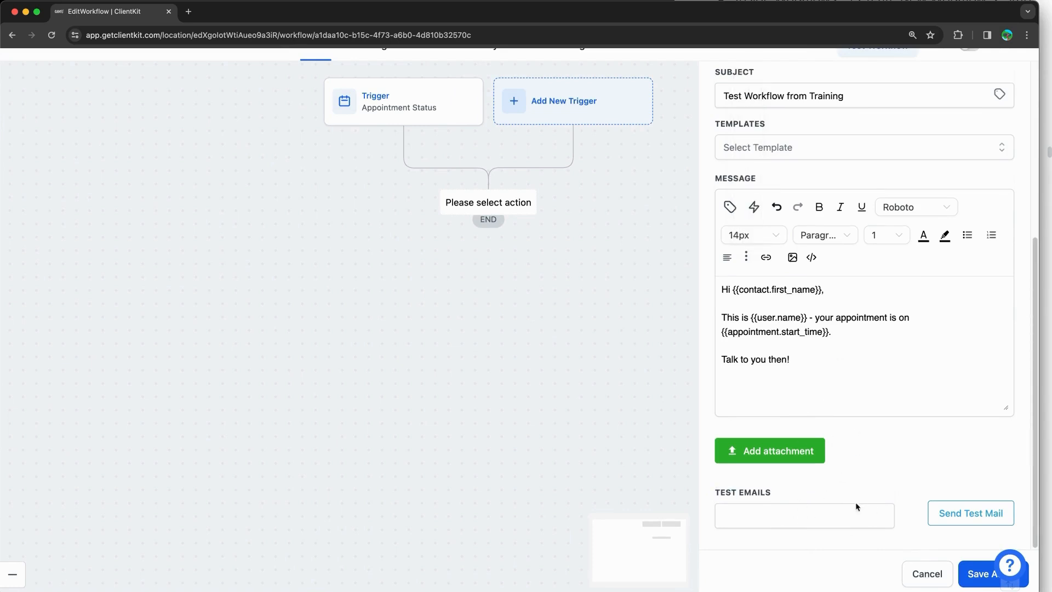
{"action": "scroll", "coordinate": [888, 452], "scroll_direction": "up", "scroll_amount": 5}
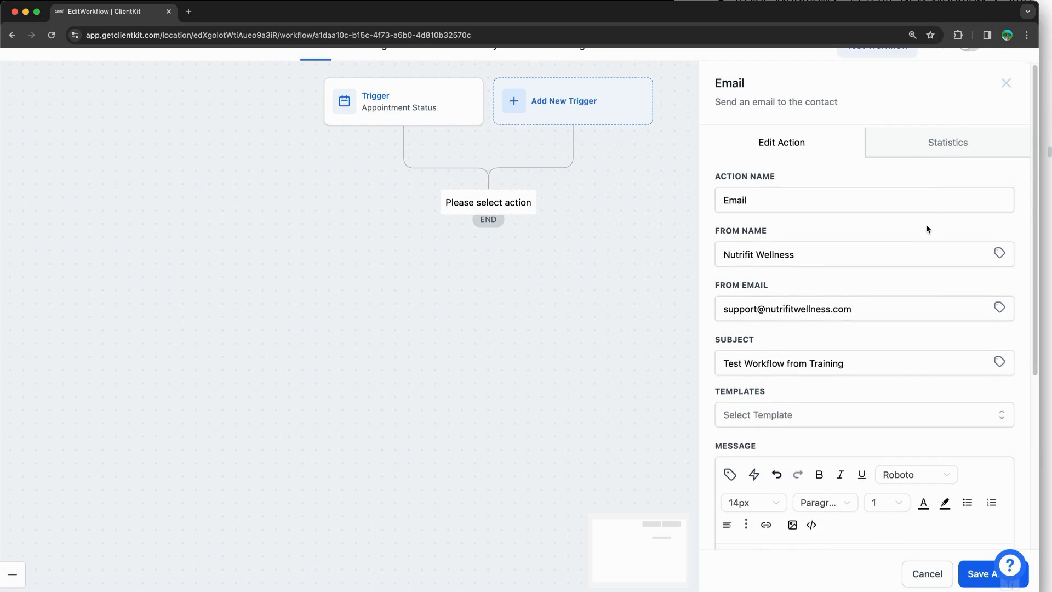
{"action": "scroll", "coordinate": [929, 274], "scroll_direction": "down", "scroll_amount": 5}
{"action": "left_click", "coordinate": [967, 574]}
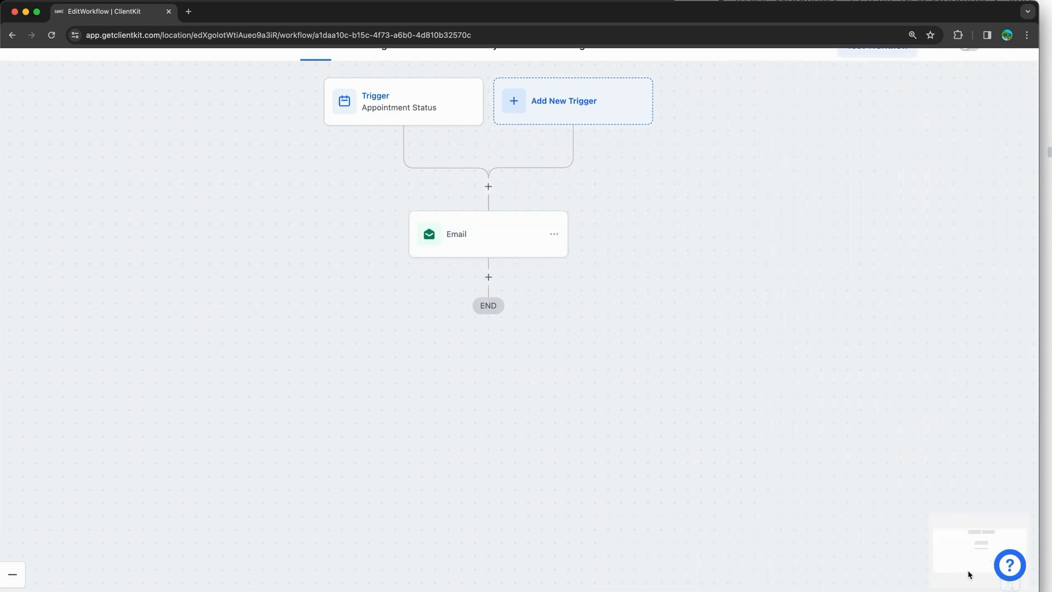
Step: Browse the action picker below the Email step through Communication, Send Data and Internal Tools
{"action": "left_click", "coordinate": [488, 276]}
{"action": "scroll", "coordinate": [861, 273], "scroll_direction": "down", "scroll_amount": 3}
{"action": "scroll", "coordinate": [862, 272], "scroll_direction": "down", "scroll_amount": 4}
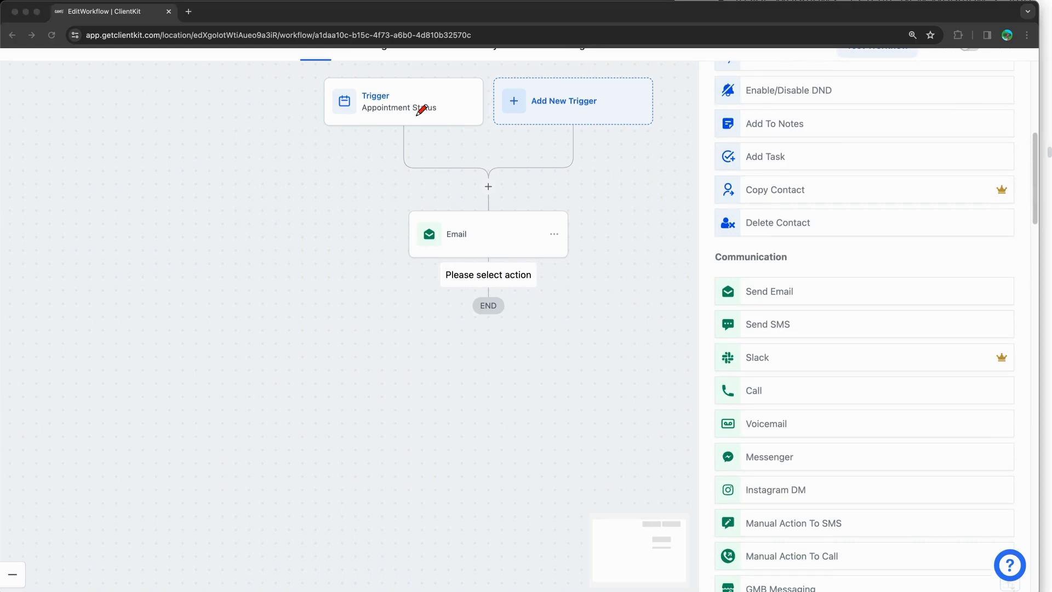
{"action": "mouse_move", "coordinate": [1016, 182]}
{"action": "left_mouse_down"}
{"action": "mouse_move", "coordinate": [991, 190]}
{"action": "mouse_move", "coordinate": [1013, 195]}
{"action": "mouse_move", "coordinate": [1018, 181]}
{"action": "left_mouse_up"}
{"action": "mouse_move", "coordinate": [1005, 351]}
{"action": "left_mouse_down"}
{"action": "mouse_move", "coordinate": [993, 367]}
{"action": "mouse_move", "coordinate": [989, 338]}
{"action": "left_mouse_up"}
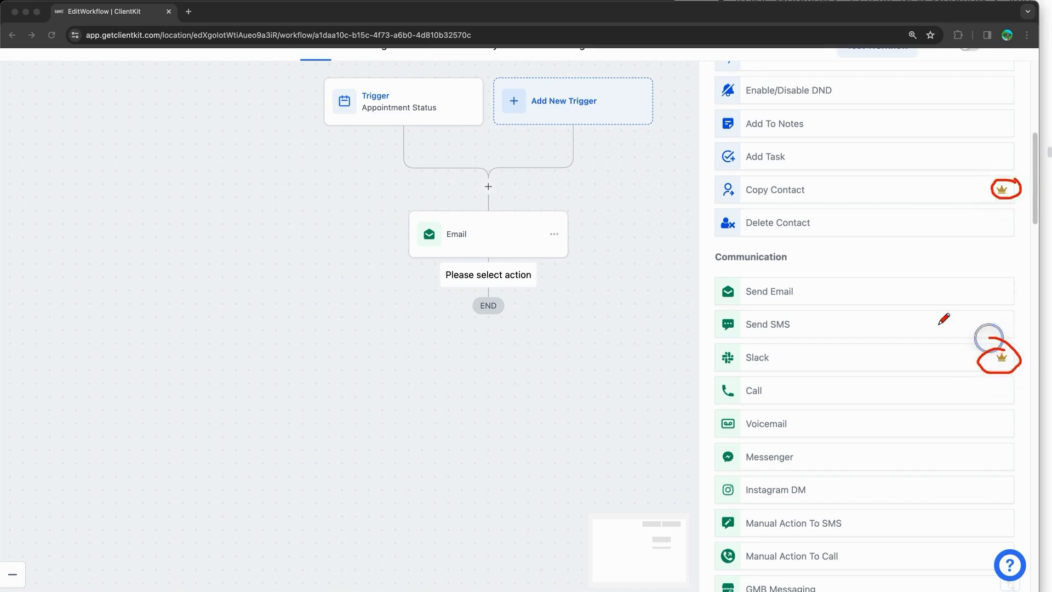
{"action": "scroll", "coordinate": [877, 333], "scroll_direction": "down", "scroll_amount": 10}
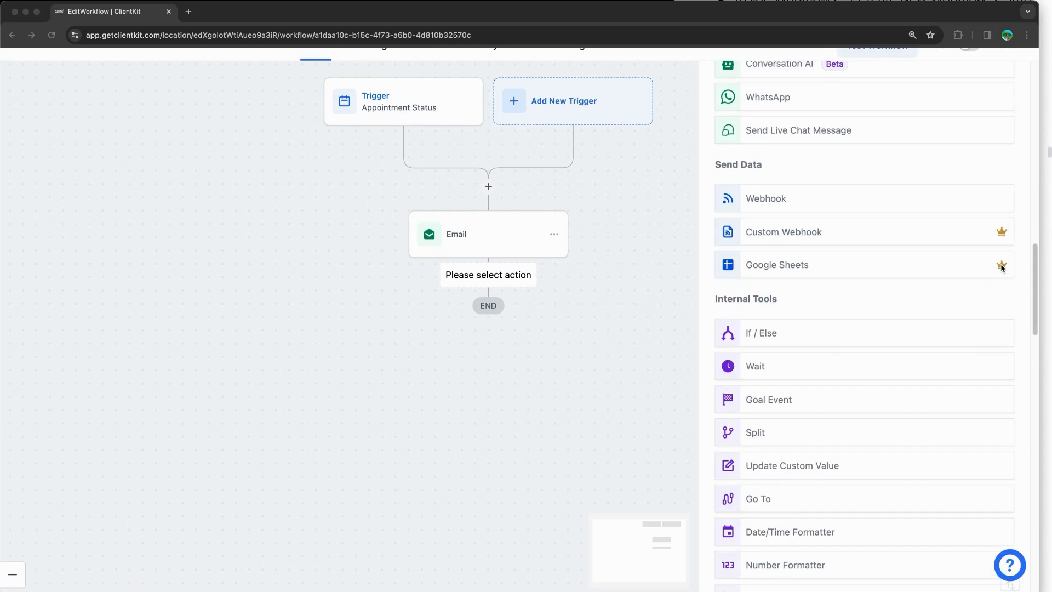
Step: Scroll through the full Workflow Trigger list, then close the side panel
{"action": "left_click", "coordinate": [534, 116]}
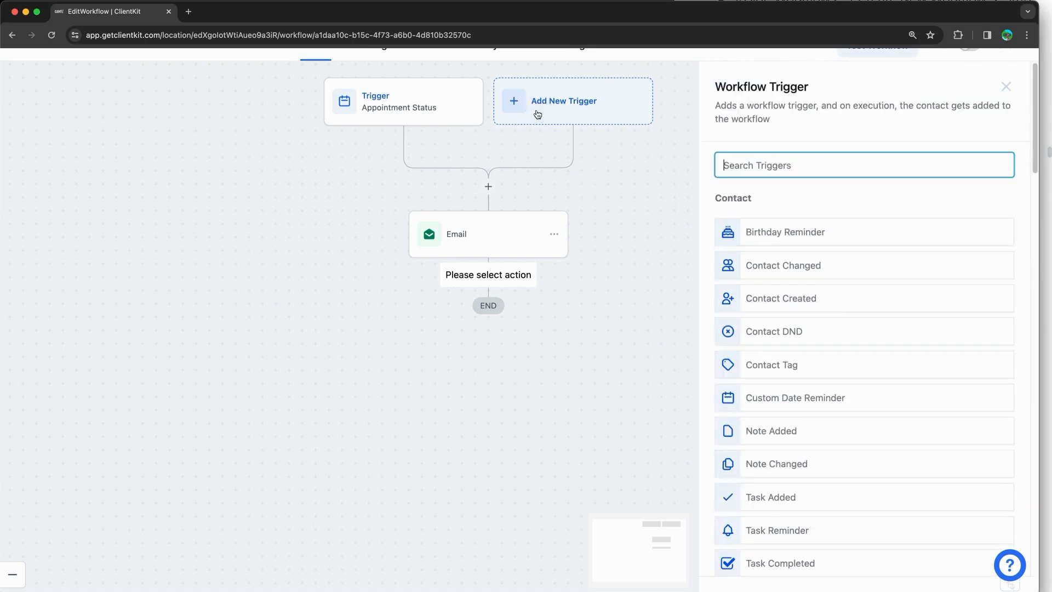
{"action": "scroll", "coordinate": [886, 282], "scroll_direction": "down", "scroll_amount": 6}
{"action": "scroll", "coordinate": [885, 282], "scroll_direction": "down", "scroll_amount": 2}
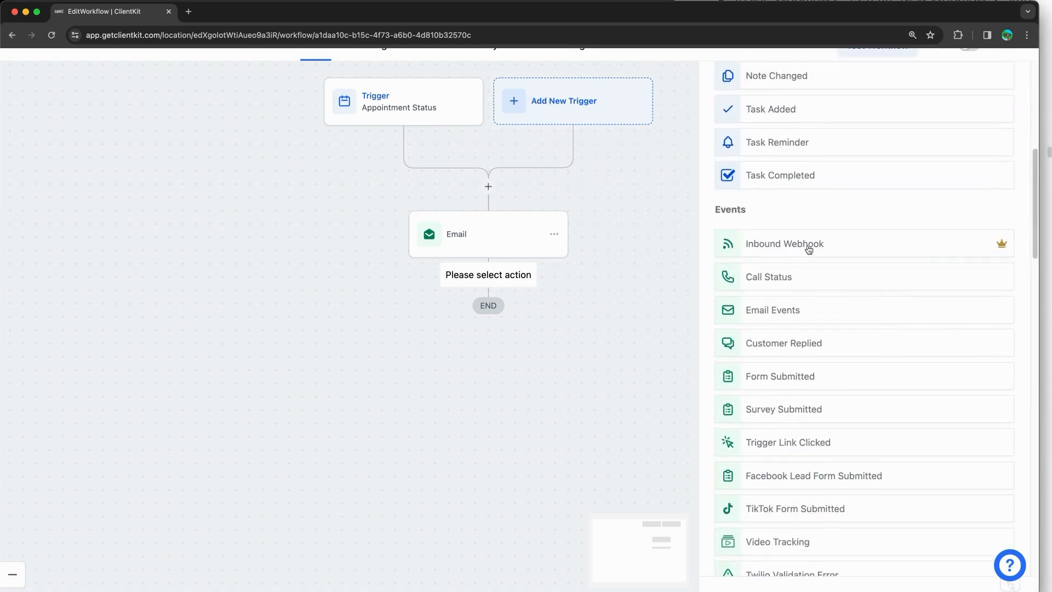
{"action": "mouse_move", "coordinate": [1005, 248]}
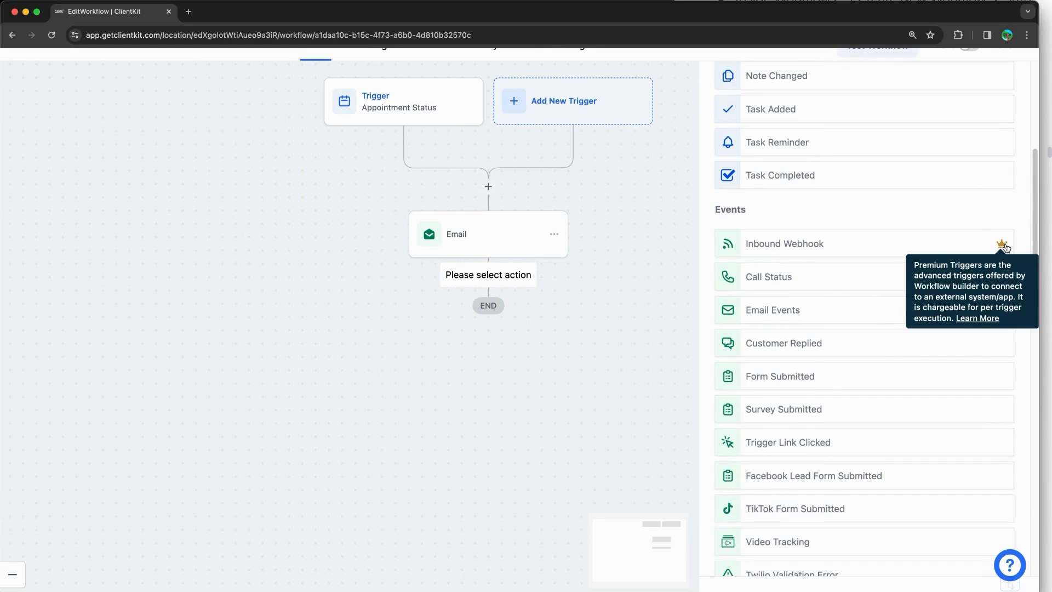
{"action": "scroll", "coordinate": [899, 232], "scroll_direction": "down", "scroll_amount": 20}
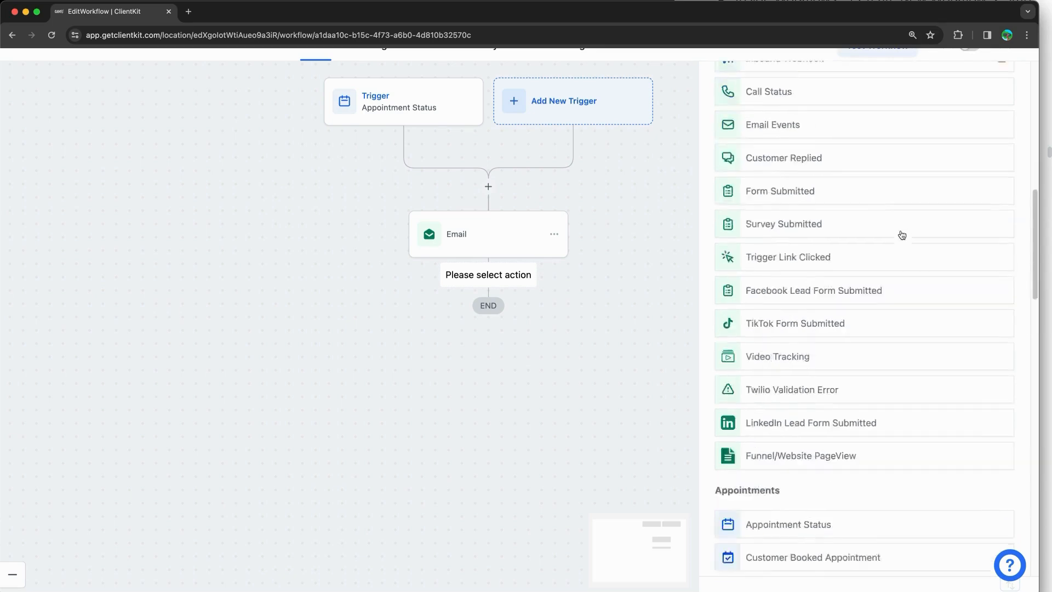
{"action": "scroll", "coordinate": [902, 235], "scroll_direction": "down", "scroll_amount": 5}
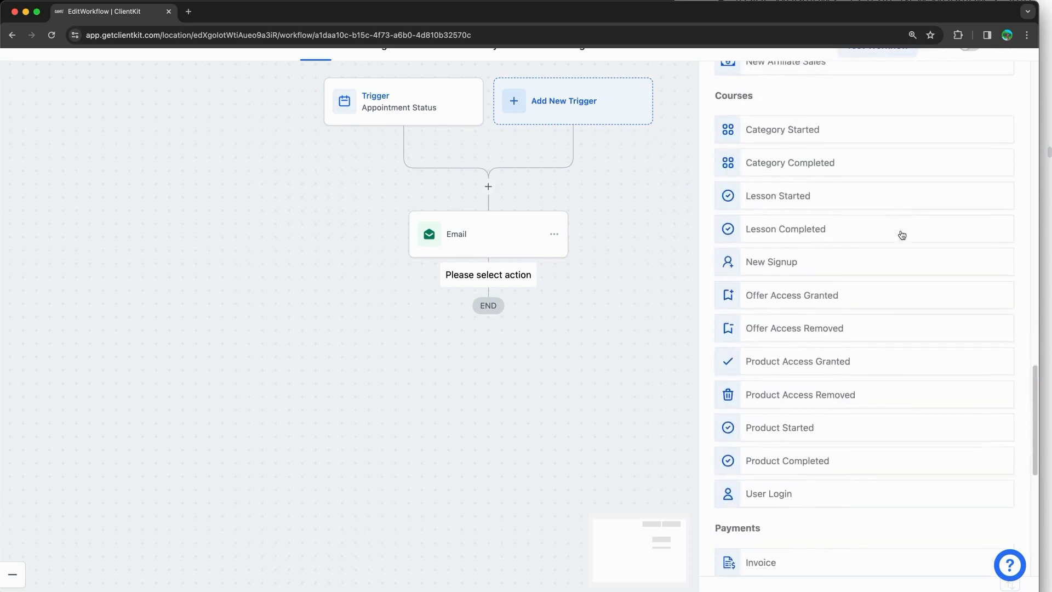
{"action": "scroll", "coordinate": [902, 234], "scroll_direction": "down", "scroll_amount": 12}
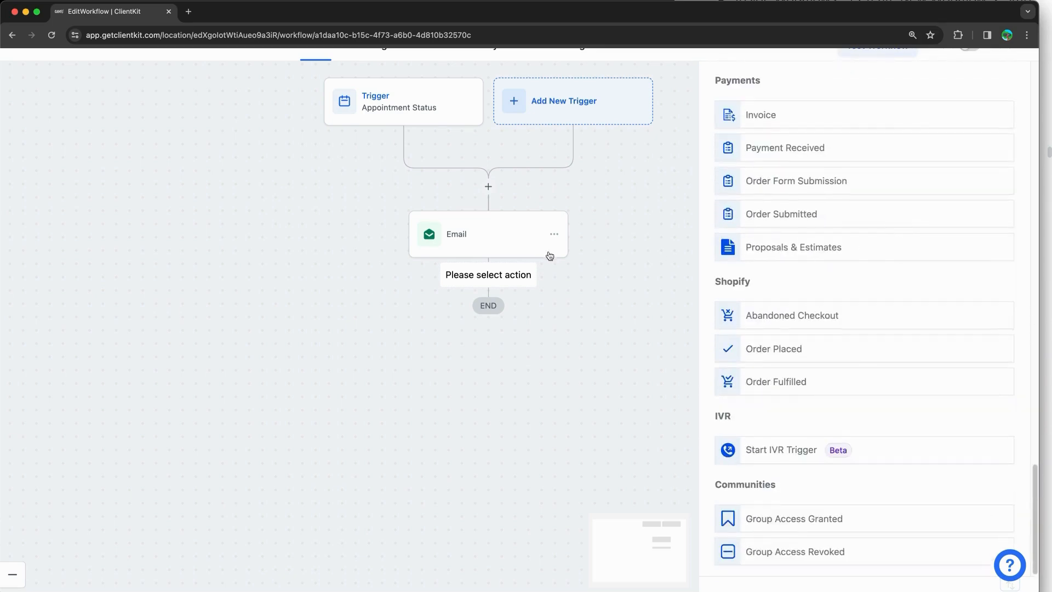
{"action": "left_click", "coordinate": [500, 282]}
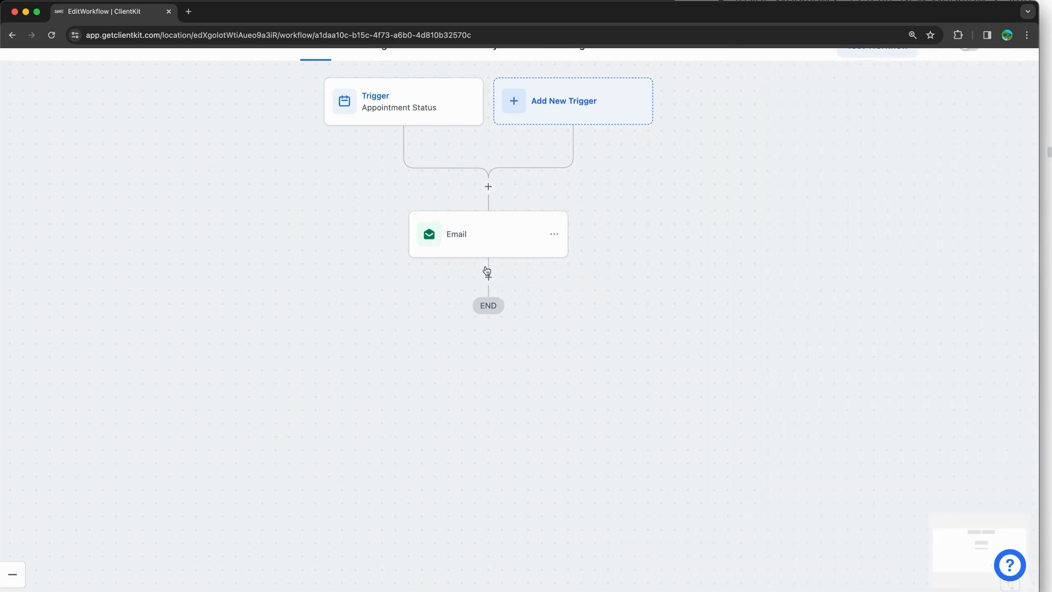
Step: Reopen the action picker after Email and browse Send Data and Internal Tools, checking premium-marked actions
{"action": "left_click", "coordinate": [486, 278]}
{"action": "scroll", "coordinate": [970, 350], "scroll_direction": "down", "scroll_amount": 15}
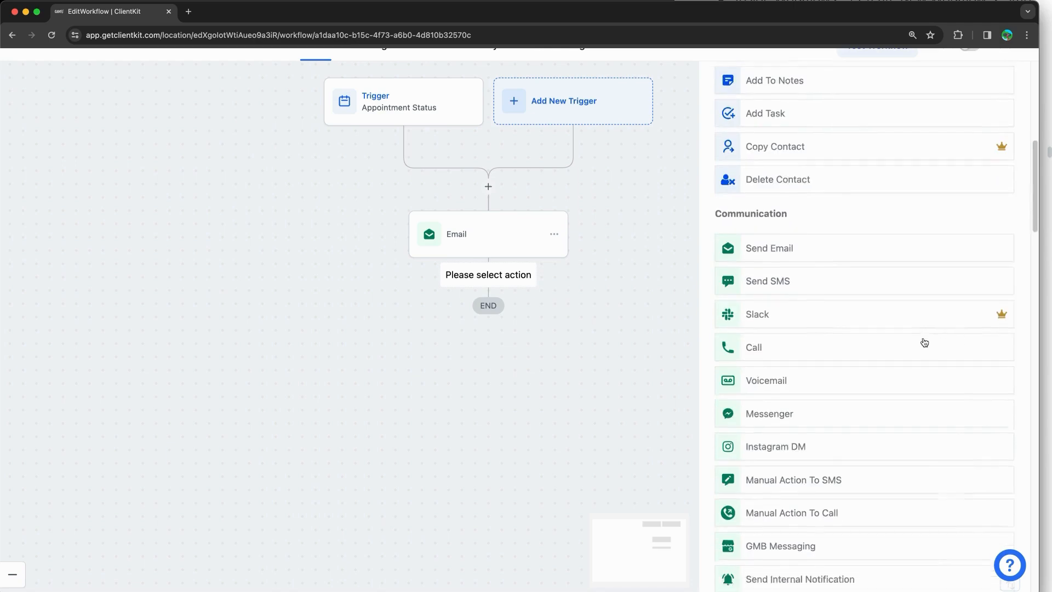
{"action": "scroll", "coordinate": [923, 343], "scroll_direction": "down", "scroll_amount": 12}
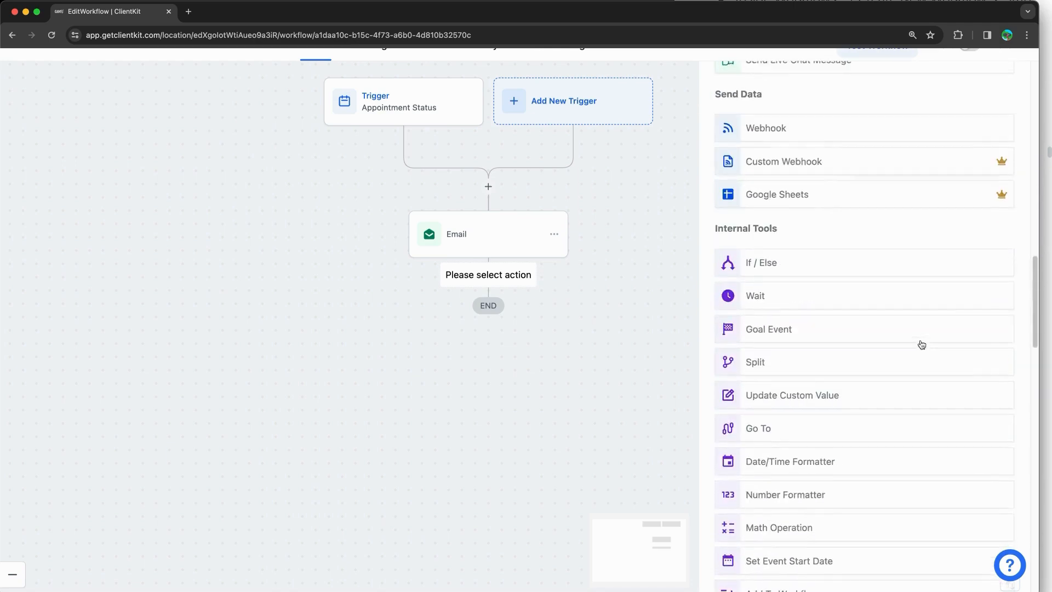
{"action": "scroll", "coordinate": [920, 343], "scroll_direction": "down", "scroll_amount": 7}
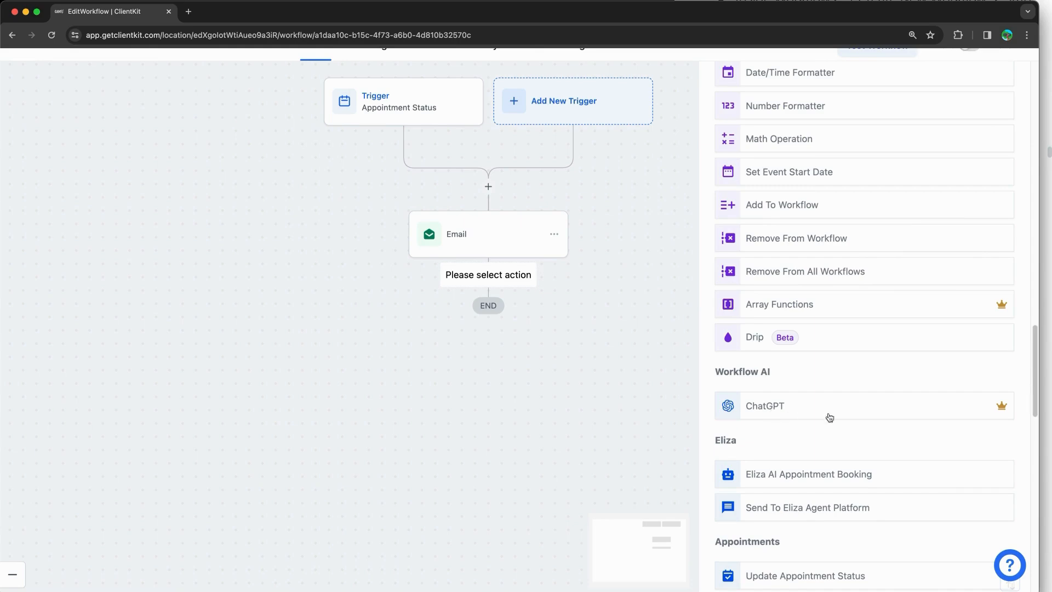
{"action": "mouse_move", "coordinate": [1002, 412]}
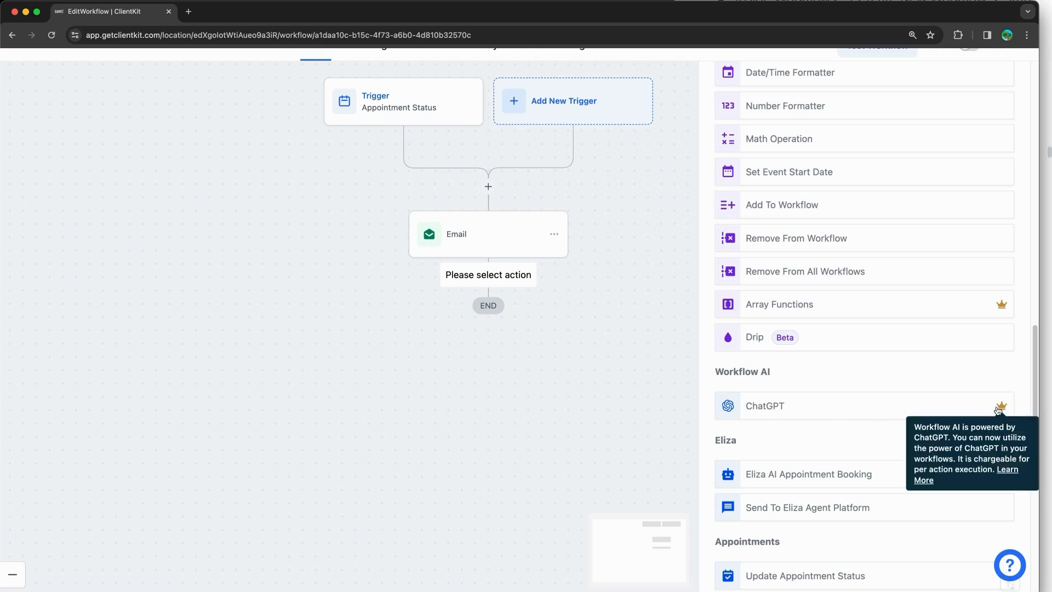
{"action": "mouse_move", "coordinate": [1006, 311]}
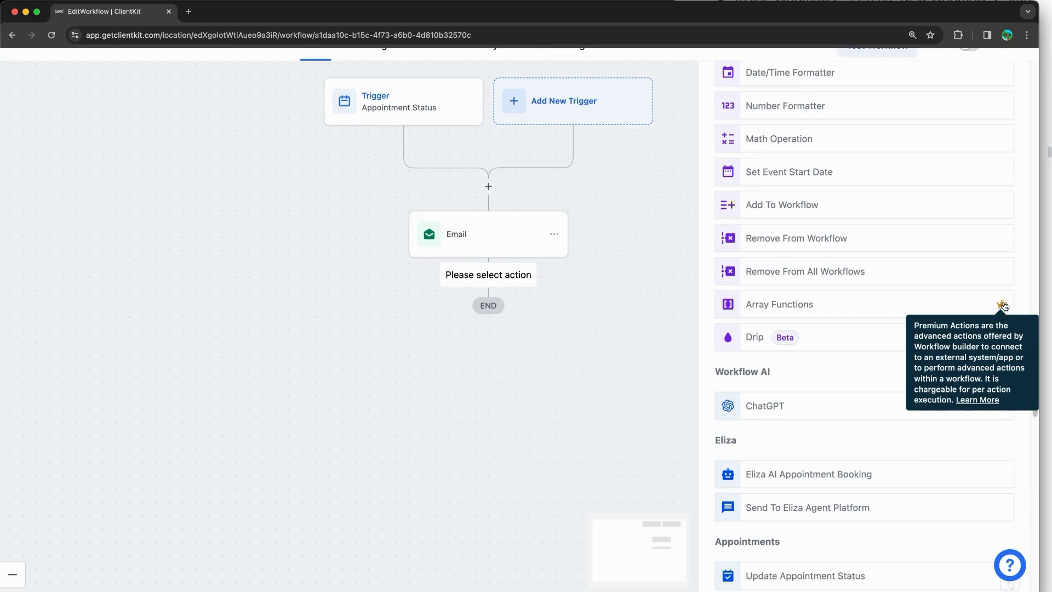
{"action": "scroll", "coordinate": [1003, 302], "scroll_direction": "up", "scroll_amount": 3}
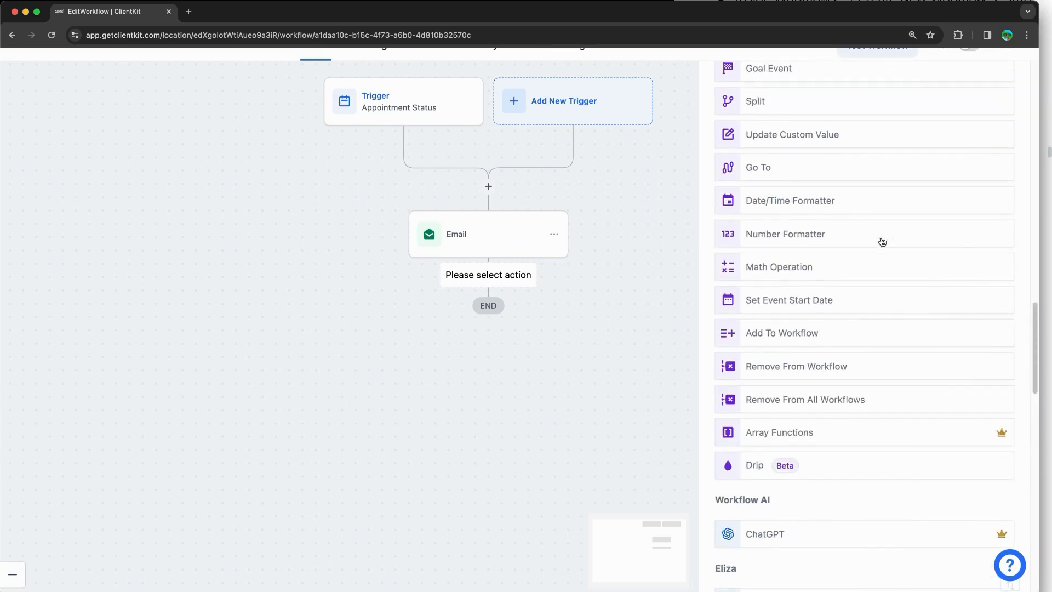
{"action": "scroll", "coordinate": [901, 305], "scroll_direction": "down", "scroll_amount": 3}
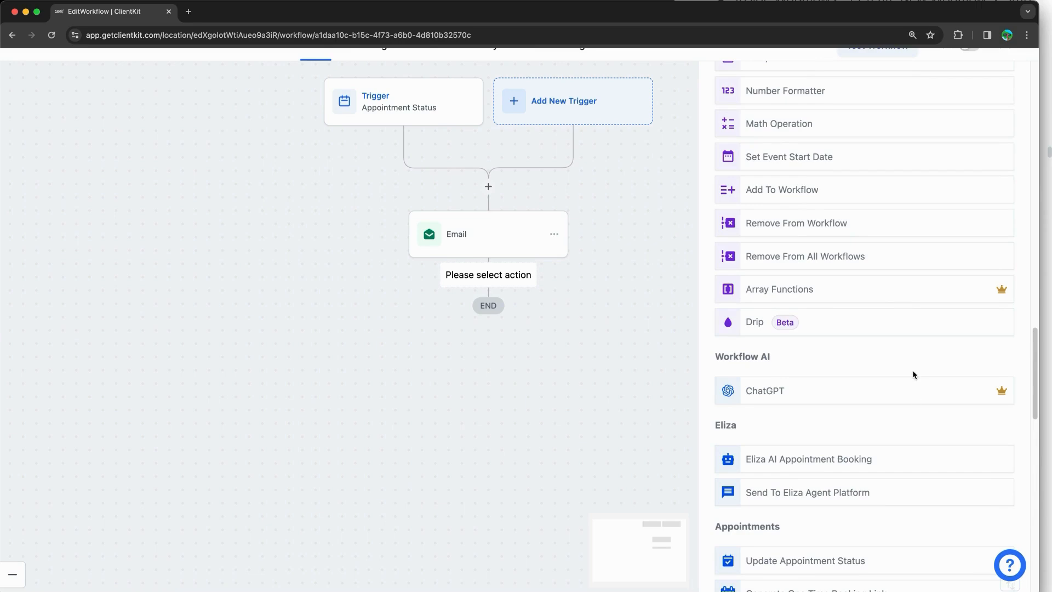
{"action": "scroll", "coordinate": [913, 371], "scroll_direction": "down", "scroll_amount": 10}
{"action": "scroll", "coordinate": [912, 371], "scroll_direction": "up", "scroll_amount": 10}
{"action": "scroll", "coordinate": [912, 370], "scroll_direction": "up", "scroll_amount": 6}
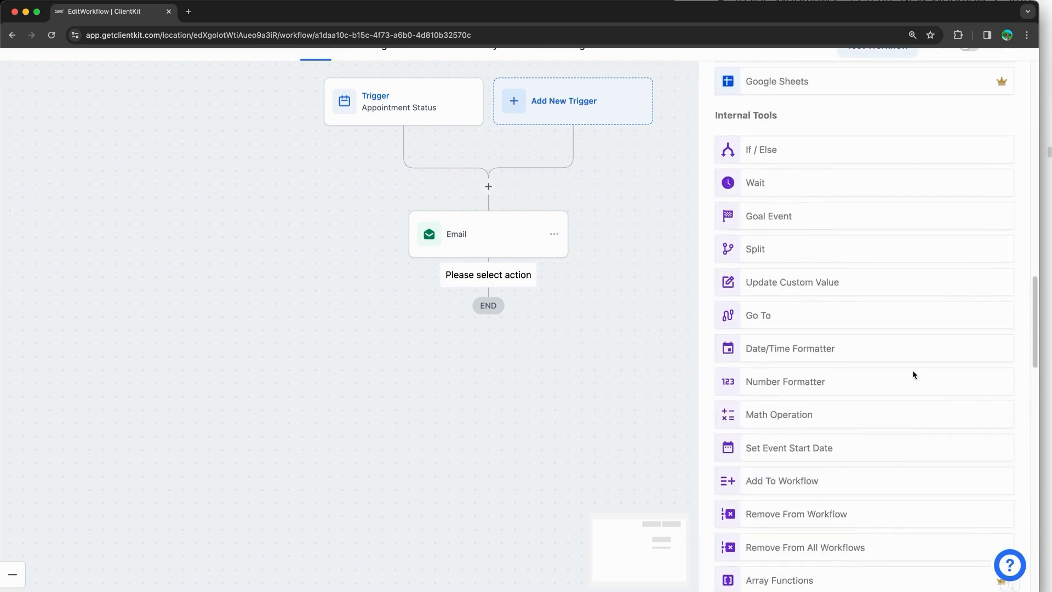
{"action": "scroll", "coordinate": [913, 370], "scroll_direction": "up", "scroll_amount": 1}
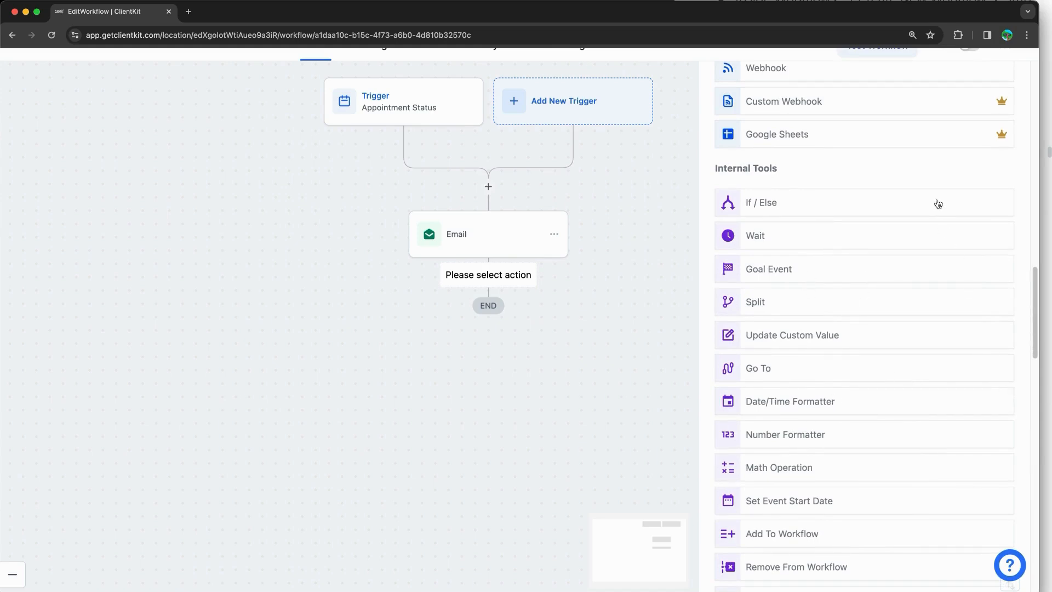
{"action": "mouse_move", "coordinate": [1006, 133]}
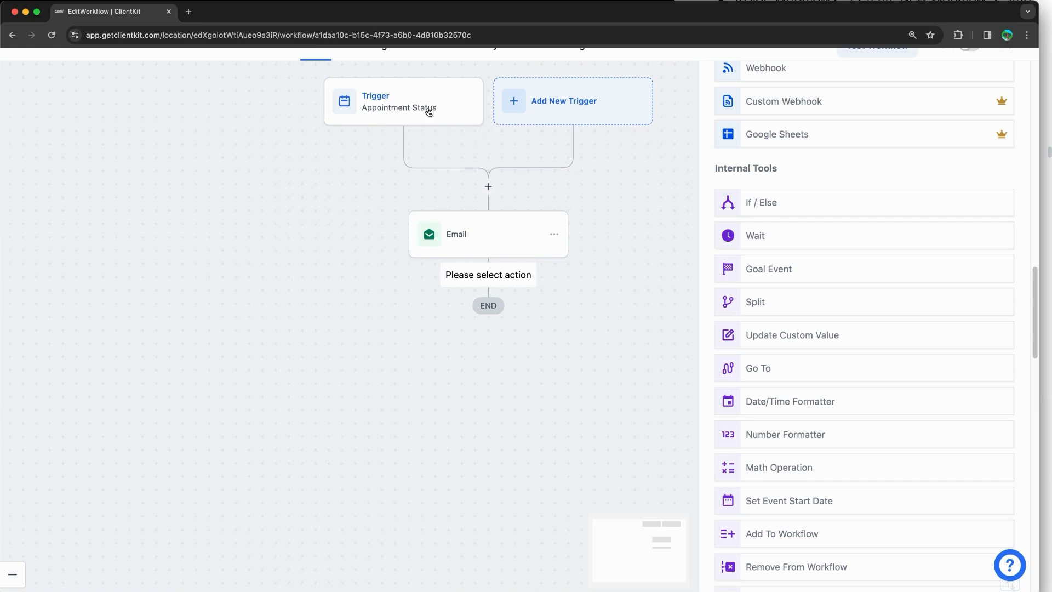
Step: Close the actions list so the Appointment Status → Email → END flow shows, then go to Settings
{"action": "left_click", "coordinate": [644, 252]}
{"action": "scroll", "coordinate": [693, 255], "scroll_direction": "up", "scroll_amount": 1}
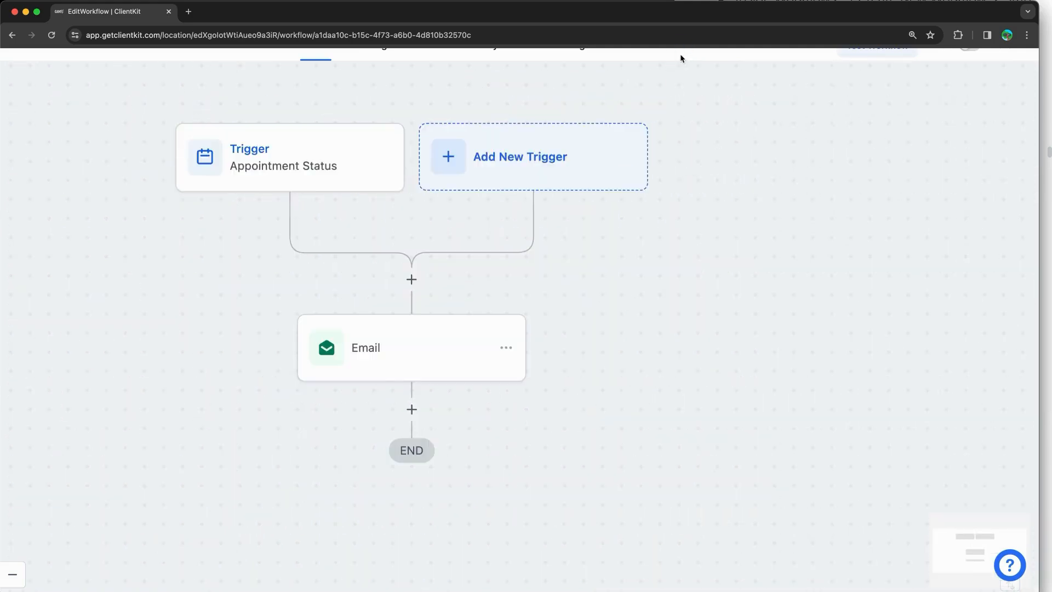
{"action": "scroll", "coordinate": [681, 60], "scroll_direction": "down", "scroll_amount": 3}
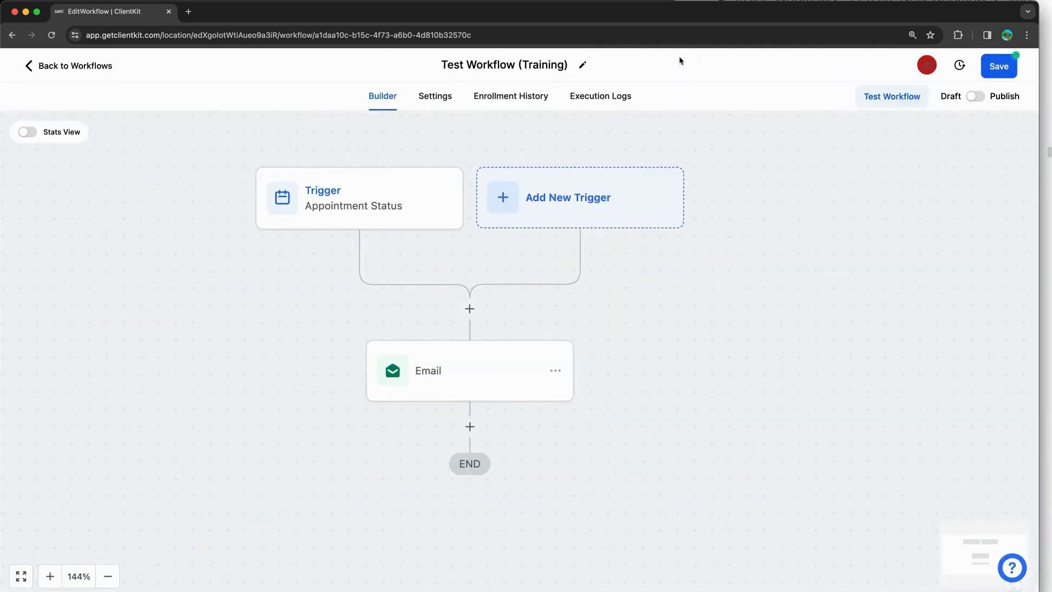
{"action": "left_click", "coordinate": [448, 104]}
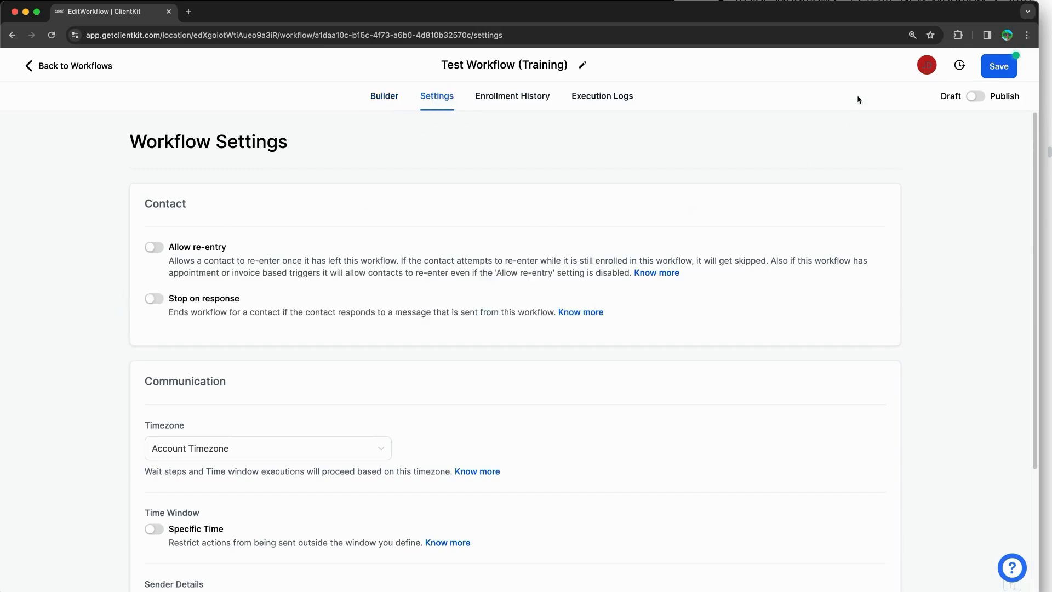
Step: Turn on Allow re-entry for the workflow, leaving Stop on response off
{"action": "key", "text": "super+Tab"}
{"action": "scroll", "coordinate": [897, 275], "scroll_direction": "down", "scroll_amount": 5}
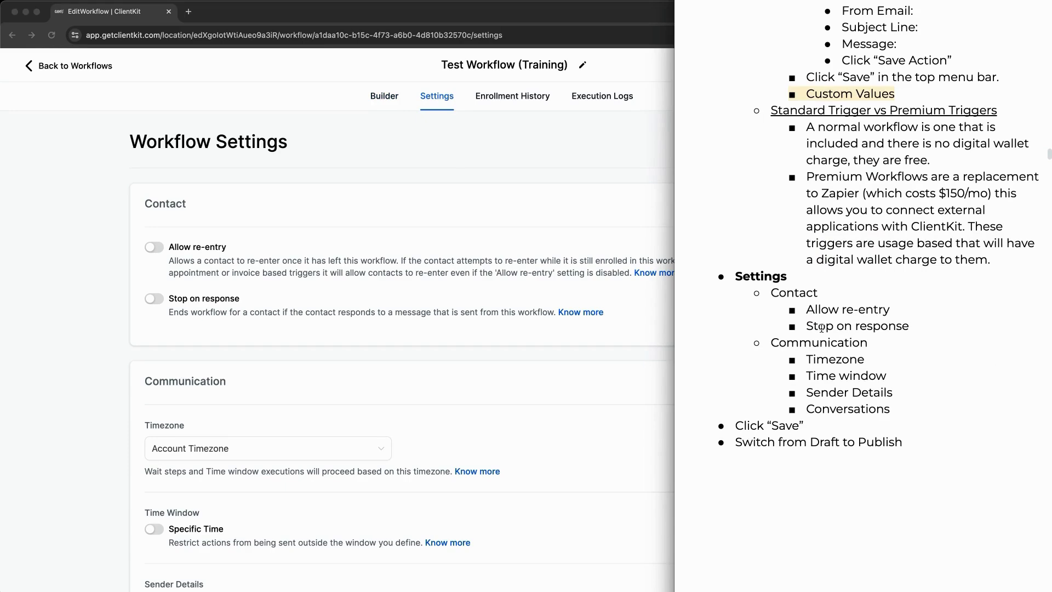
{"action": "left_click", "coordinate": [231, 277]}
{"action": "left_click", "coordinate": [154, 247]}
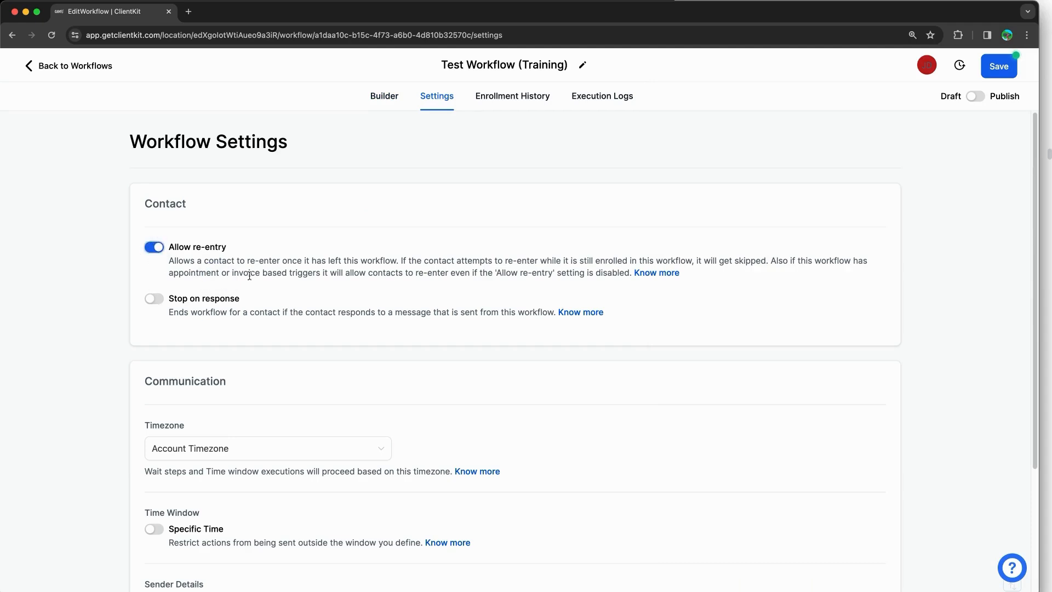
{"action": "left_click", "coordinate": [155, 300]}
{"action": "left_click", "coordinate": [156, 300]}
Step: Note '- OFF' beside the Stop on response line in the training notes
{"action": "key", "text": "super+Tab"}
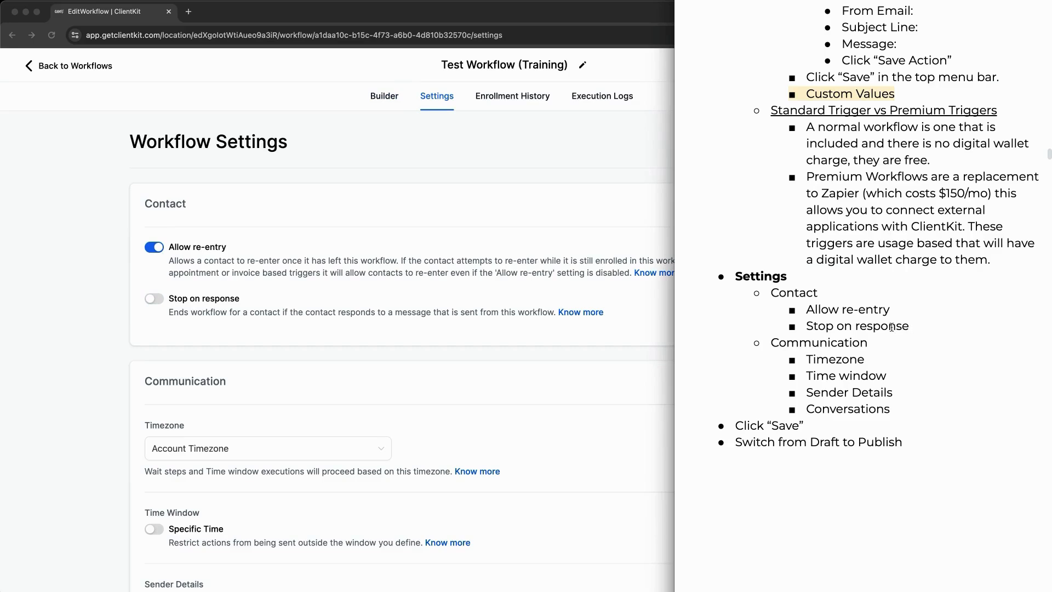
{"action": "left_click", "coordinate": [918, 328]}
{"action": "type", "text": "- oFF"}
{"action": "key", "text": "BackSpace"}
{"action": "key", "text": "BackSpace"}
{"action": "key", "text": "BackSpace"}
{"action": "type", "text": "OFF"}
Step: Set the workflow timezone to Contact Timezone
{"action": "key", "text": "super+Tab"}
{"action": "scroll", "coordinate": [132, 402], "scroll_direction": "down", "scroll_amount": 3}
{"action": "left_click", "coordinate": [202, 366]}
{"action": "left_click", "coordinate": [186, 420]}
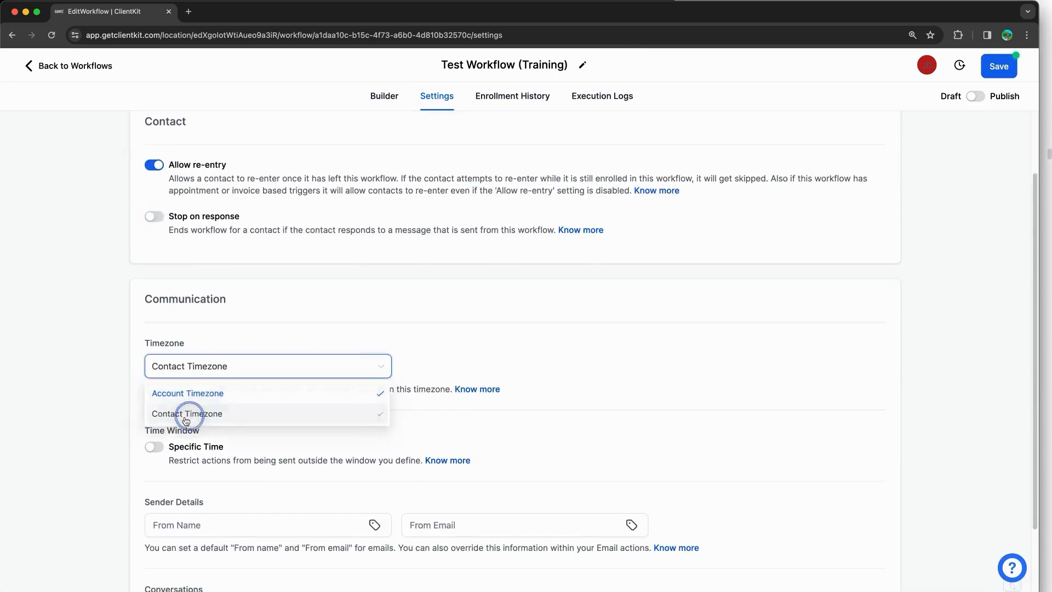
{"action": "scroll", "coordinate": [100, 402], "scroll_direction": "down", "scroll_amount": 3}
Step: Enable Specific Time with End Time 7:00 PM and add Sunday and Saturday to the days
{"action": "left_click", "coordinate": [147, 355]}
{"action": "scroll", "coordinate": [86, 380], "scroll_direction": "down", "scroll_amount": 5}
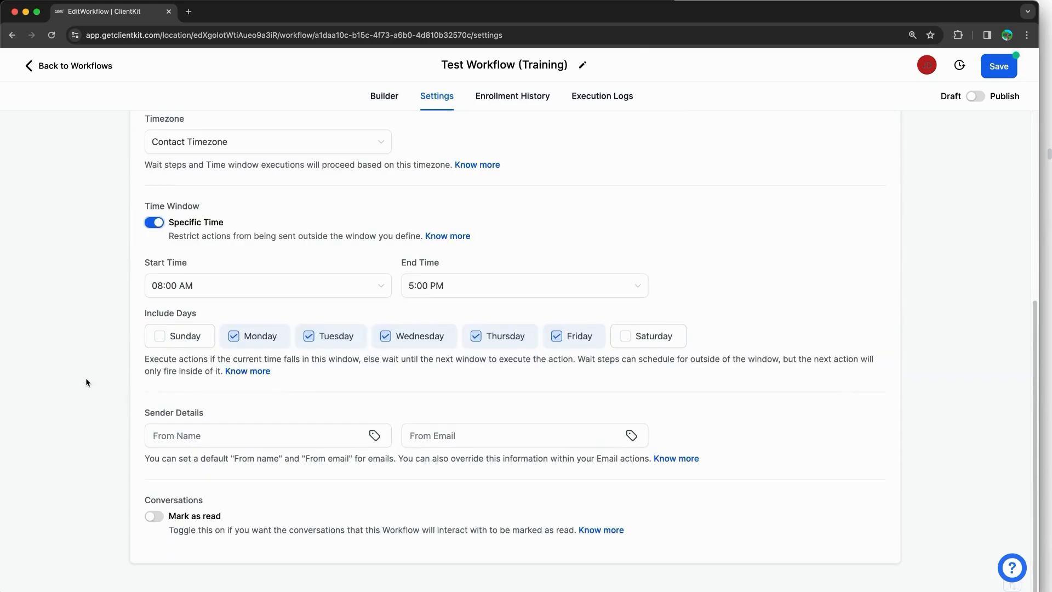
{"action": "left_click", "coordinate": [475, 287]}
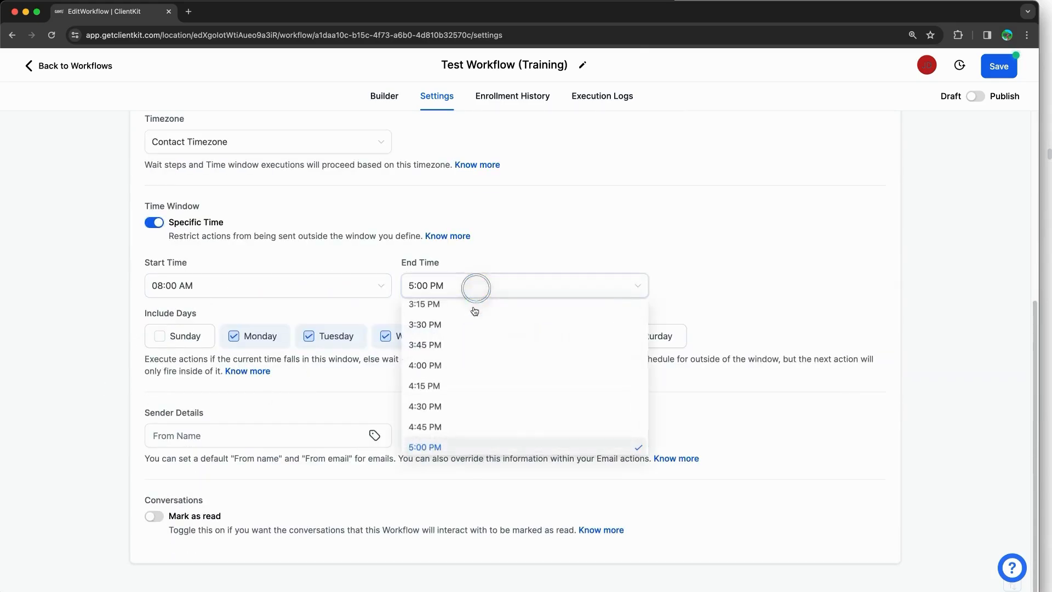
{"action": "scroll", "coordinate": [476, 406], "scroll_direction": "down", "scroll_amount": 5}
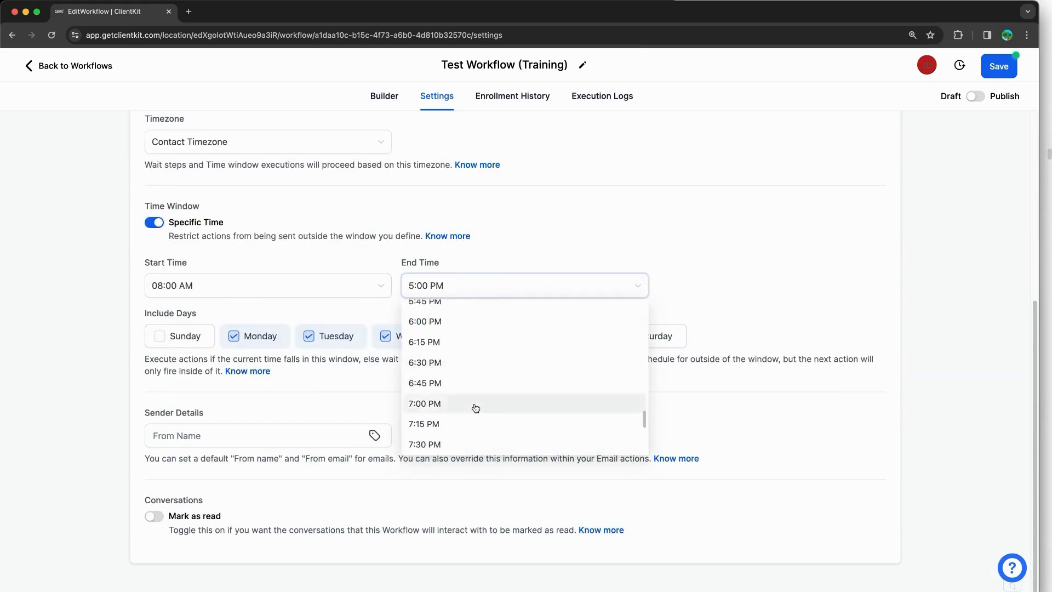
{"action": "left_click", "coordinate": [475, 405]}
{"action": "left_click", "coordinate": [183, 336]}
{"action": "left_click", "coordinate": [651, 344]}
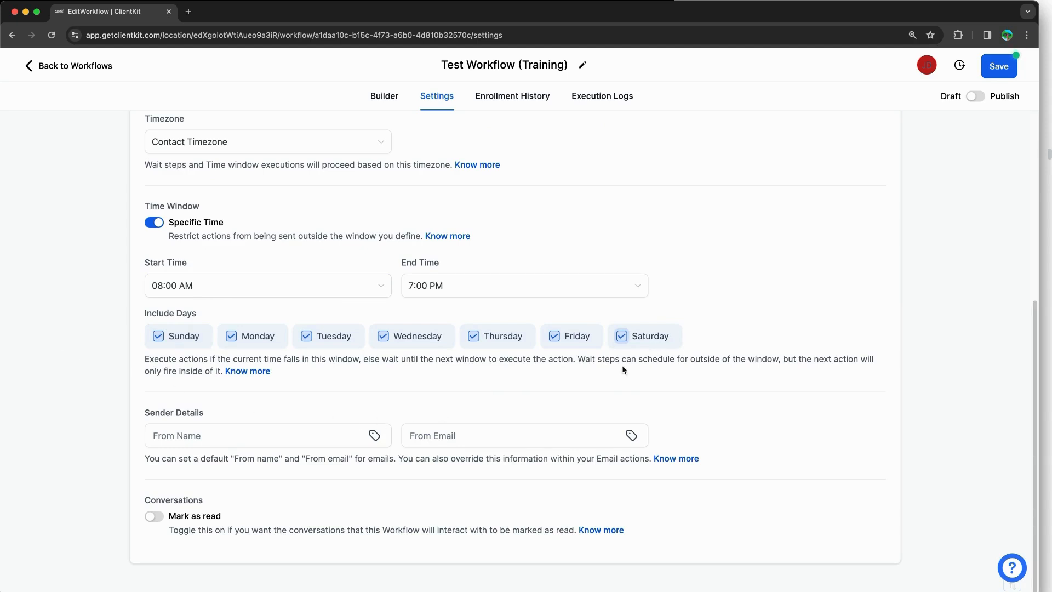
{"action": "left_click", "coordinate": [217, 435]}
Step: Set the sender From Name to 'Nutrifit Wellness' and From Email to the company support address
{"action": "left_click", "coordinate": [241, 430]}
{"action": "type", "text": "Nutrifit "}
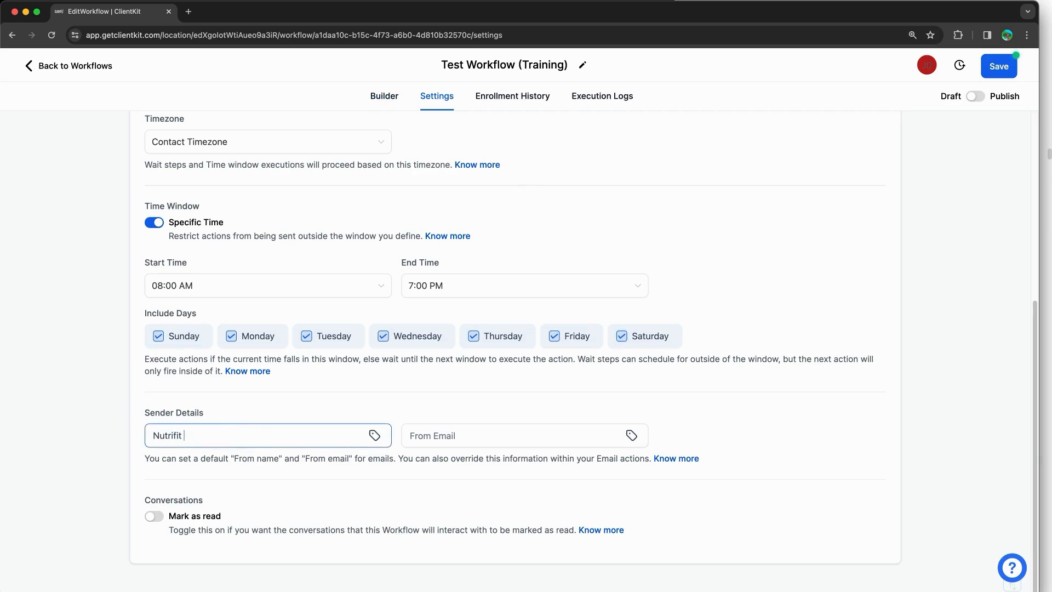
{"action": "type", "text": "Wellness"}
{"action": "left_click", "coordinate": [511, 435]}
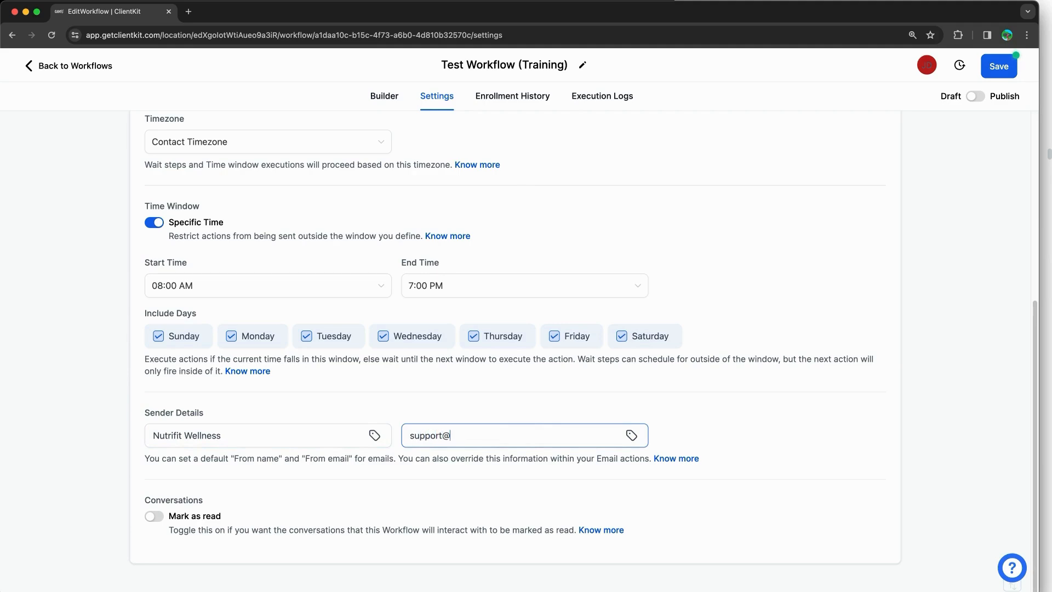
Step: Browse the account merge fields for the sender name, close the list, and save the settings
{"action": "left_click", "coordinate": [375, 436]}
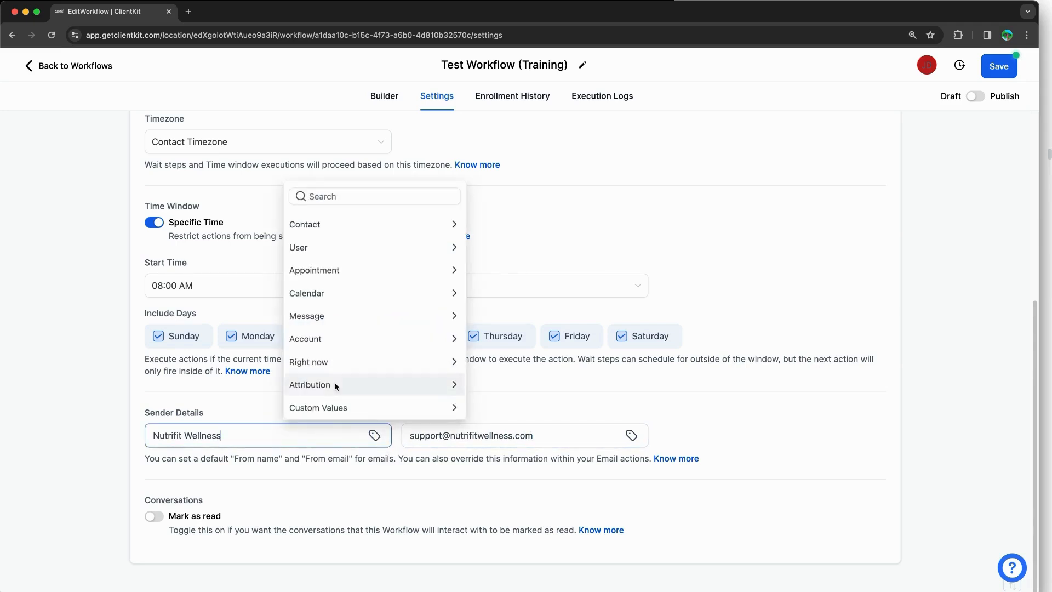
{"action": "left_click", "coordinate": [344, 337]}
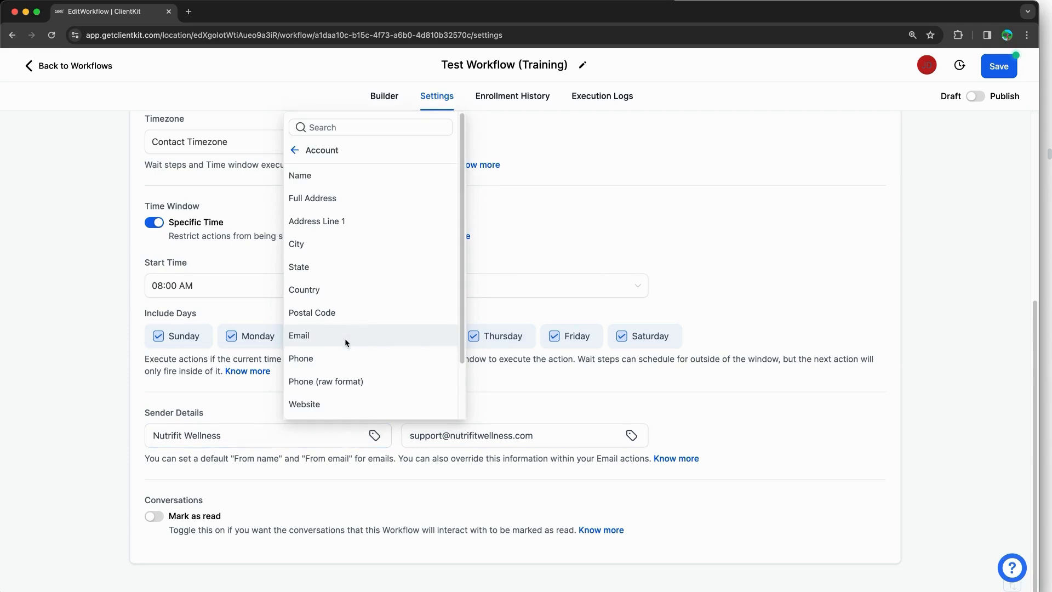
{"action": "scroll", "coordinate": [334, 327], "scroll_direction": "down", "scroll_amount": 1}
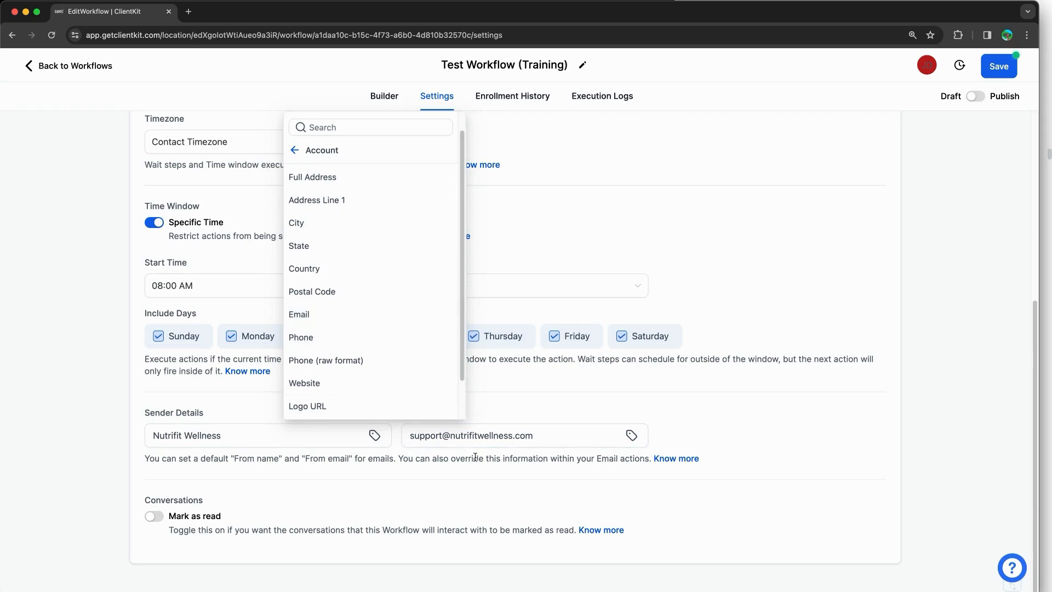
{"action": "left_click", "coordinate": [142, 496]}
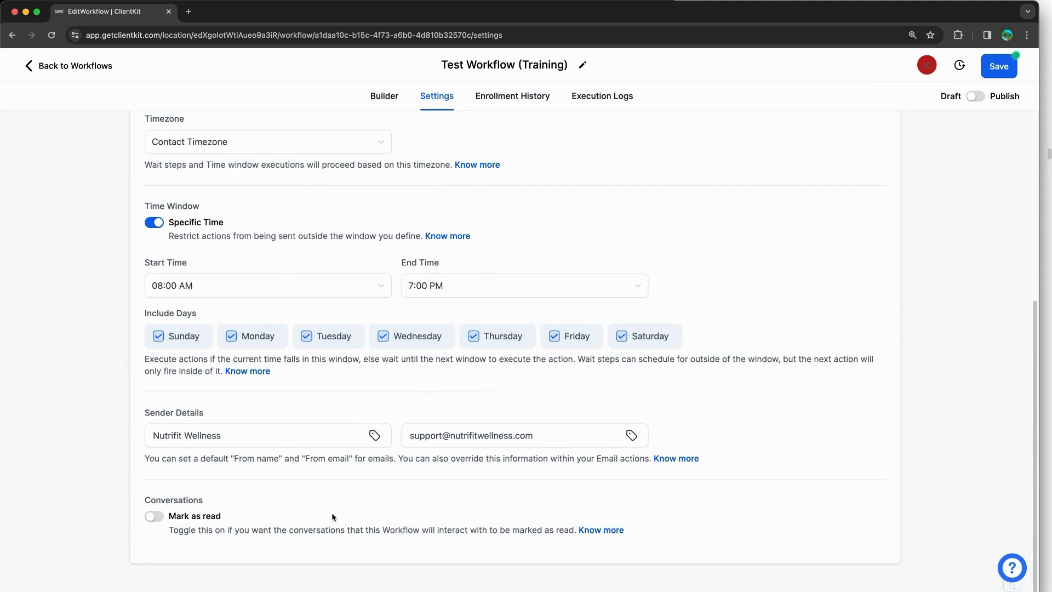
{"action": "left_click", "coordinate": [1000, 67]}
Step: Back in the Builder, switch the workflow from Draft to Publish and save it
{"action": "left_click", "coordinate": [384, 97]}
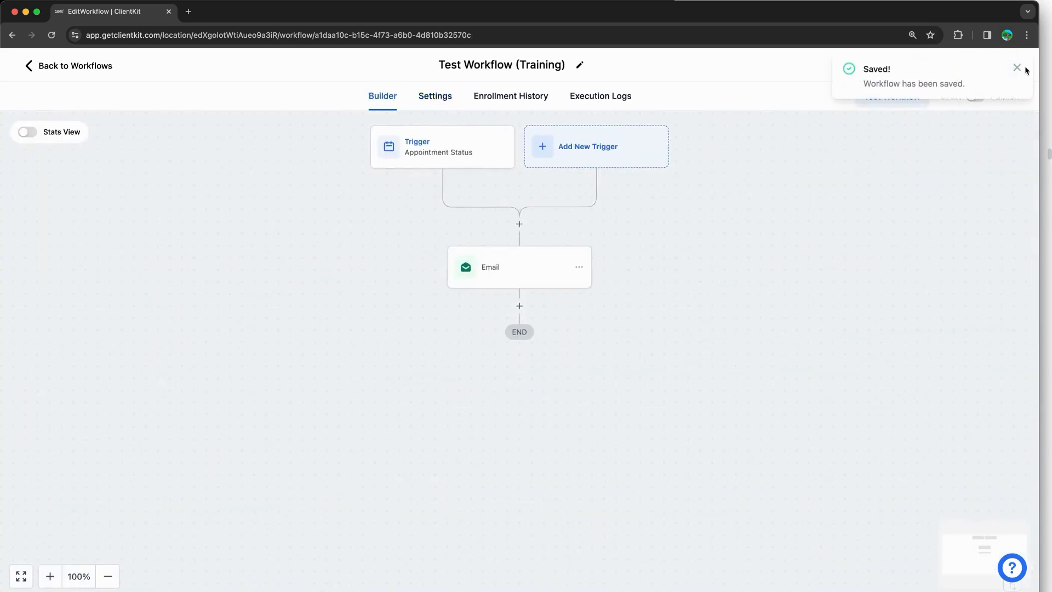
{"action": "left_click", "coordinate": [1018, 66]}
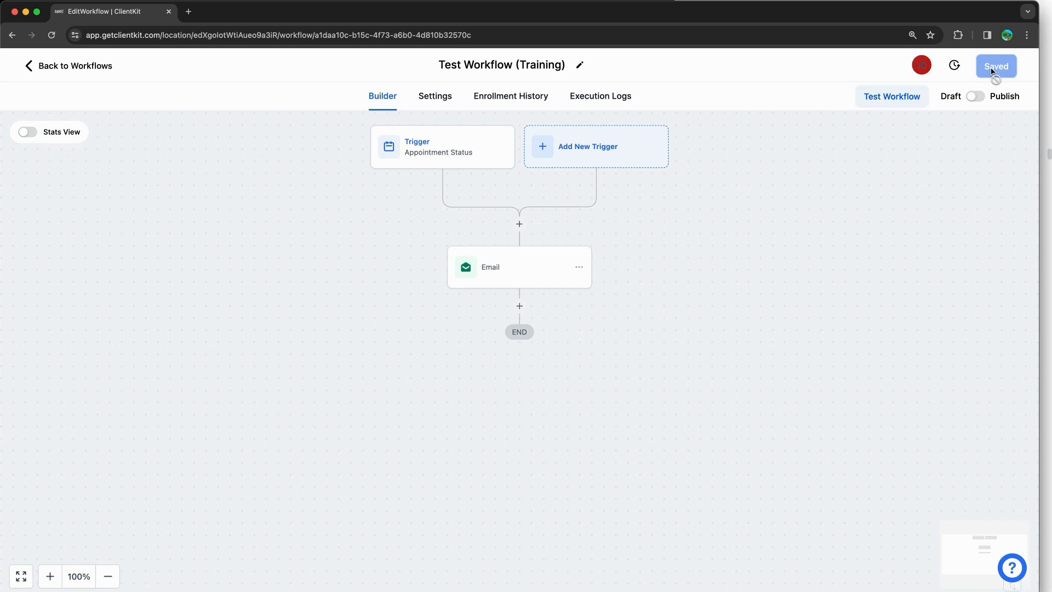
{"action": "left_click", "coordinate": [976, 96]}
{"action": "left_click", "coordinate": [995, 78]}
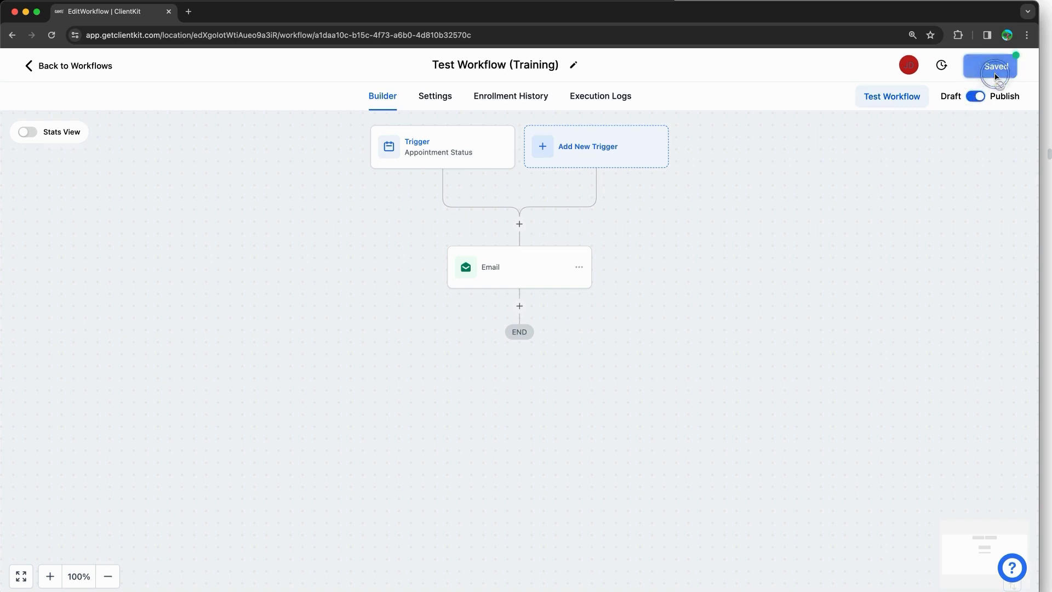
{"action": "left_click", "coordinate": [1017, 68]}
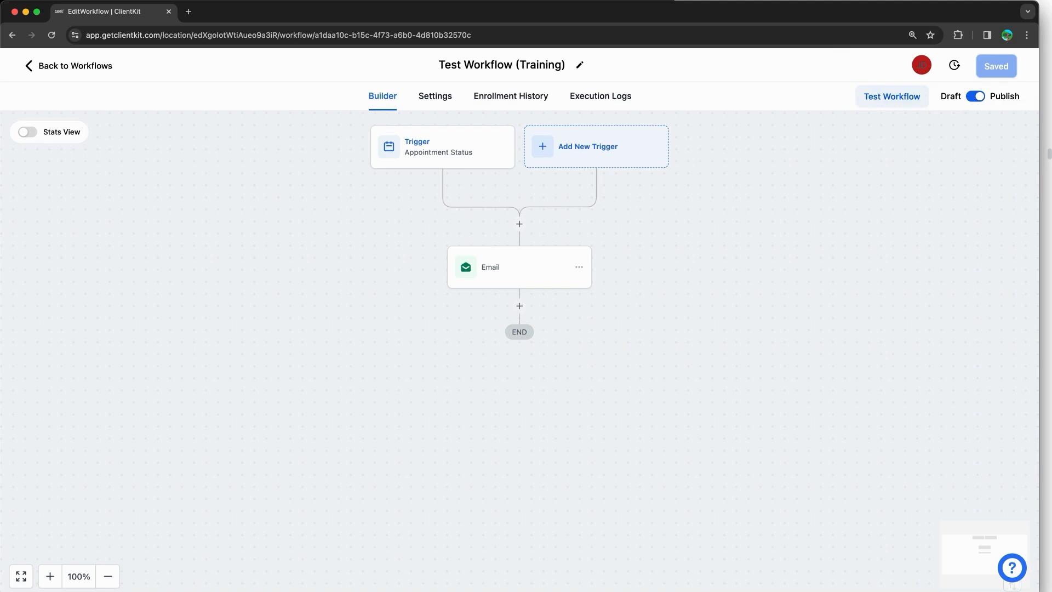
Step: Read the training notes on testing a workflow, then return to the builder
{"action": "left_click", "coordinate": [1046, 167]}
{"action": "scroll", "coordinate": [942, 165], "scroll_direction": "down", "scroll_amount": 10}
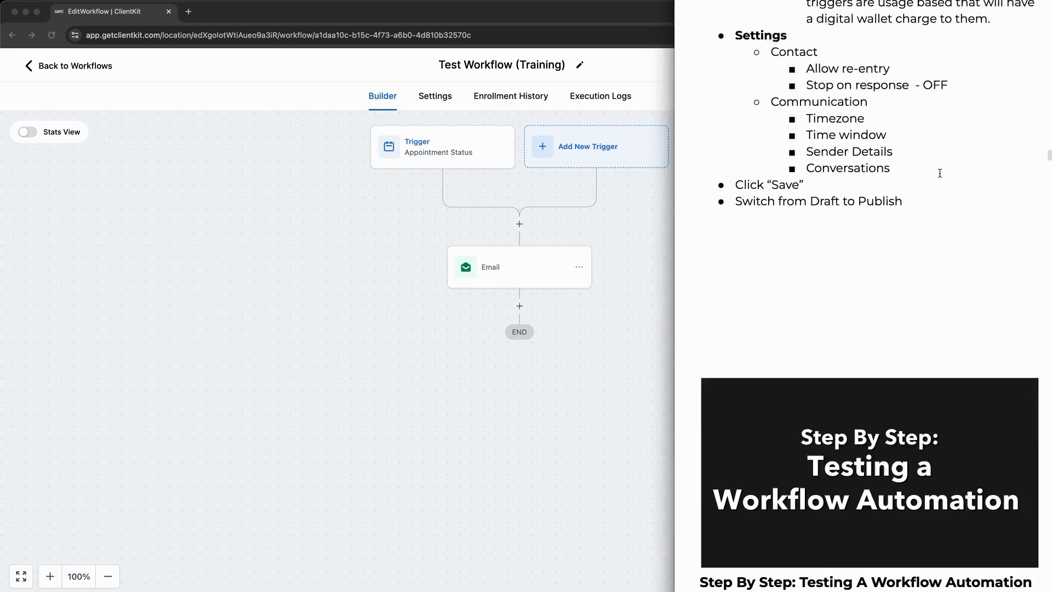
{"action": "left_click", "coordinate": [578, 212]}
Step: Open the Test Workflow panel and browse the contact list without selecting anyone
{"action": "left_click", "coordinate": [882, 108]}
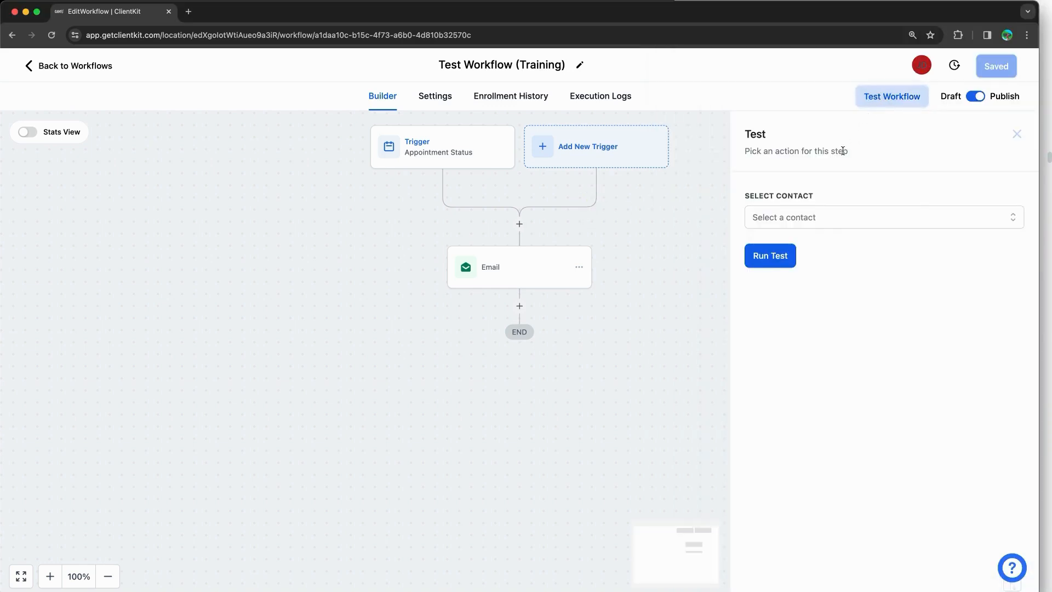
{"action": "left_click", "coordinate": [814, 219]}
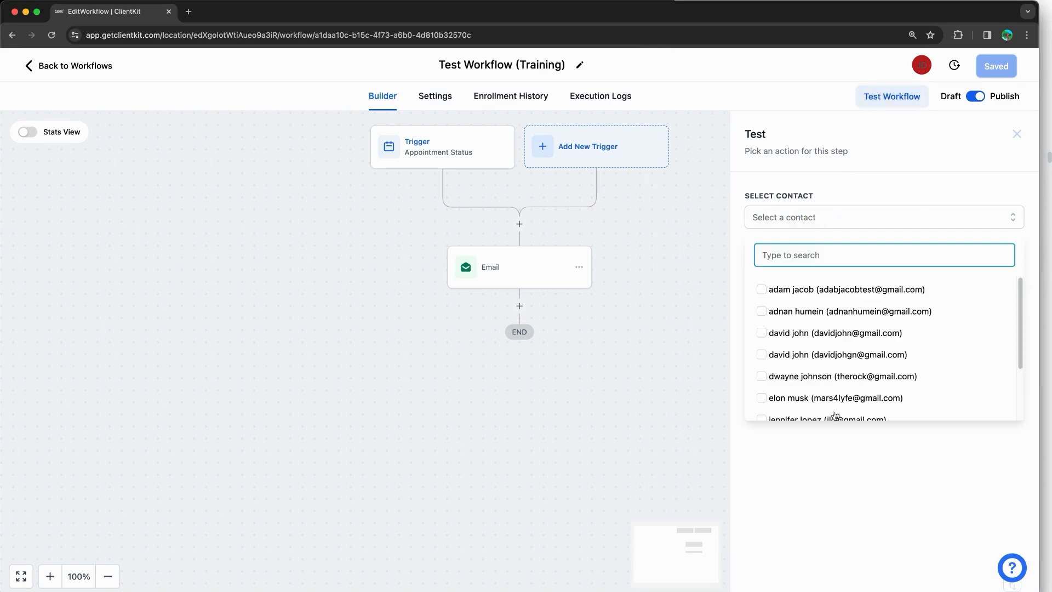
{"action": "scroll", "coordinate": [837, 349], "scroll_direction": "down", "scroll_amount": 3}
{"action": "scroll", "coordinate": [837, 349], "scroll_direction": "up", "scroll_amount": 3}
{"action": "scroll", "coordinate": [836, 346], "scroll_direction": "down", "scroll_amount": 2}
{"action": "scroll", "coordinate": [836, 347], "scroll_direction": "up", "scroll_amount": 2}
{"action": "scroll", "coordinate": [835, 345], "scroll_direction": "down", "scroll_amount": 4}
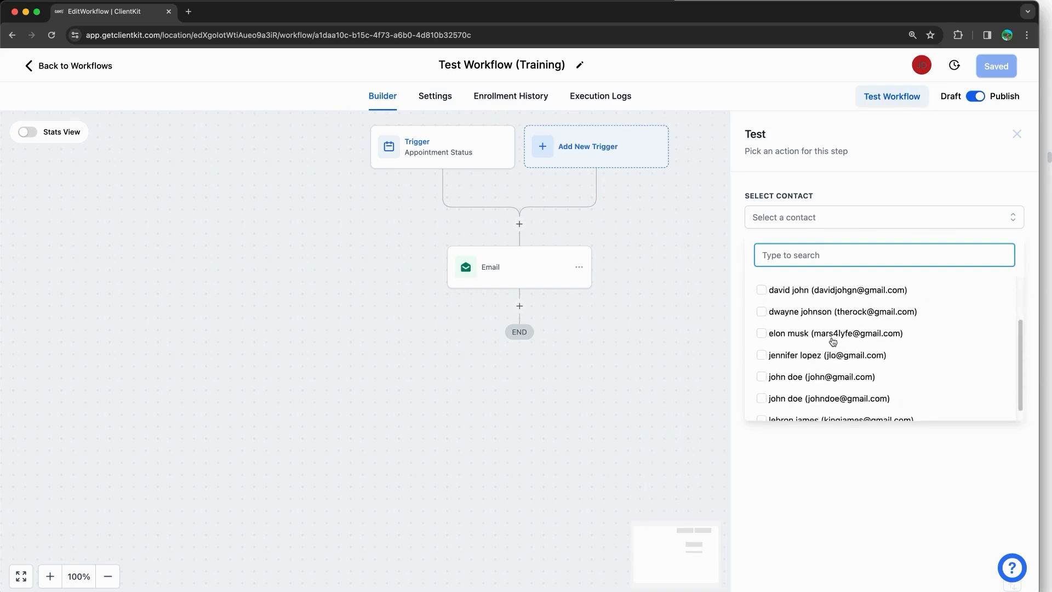
{"action": "scroll", "coordinate": [833, 341], "scroll_direction": "up", "scroll_amount": 3}
{"action": "scroll", "coordinate": [833, 341], "scroll_direction": "down", "scroll_amount": 2}
{"action": "scroll", "coordinate": [833, 341], "scroll_direction": "up", "scroll_amount": 3}
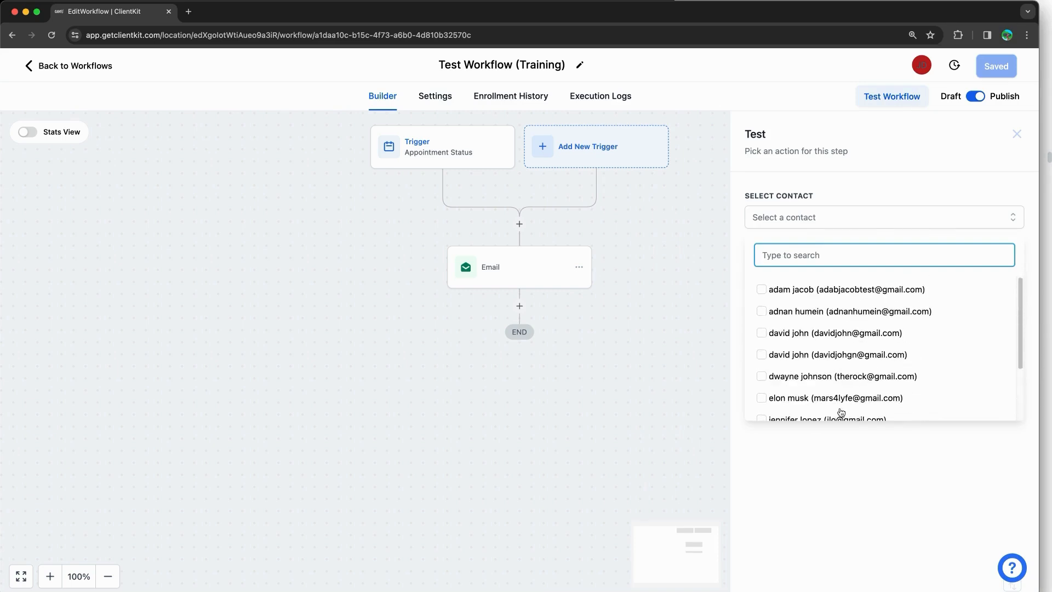
{"action": "left_click", "coordinate": [841, 459]}
Step: Open the trigger settings, duplicate the workflow tab and go back to the workflow list
{"action": "left_click", "coordinate": [449, 161]}
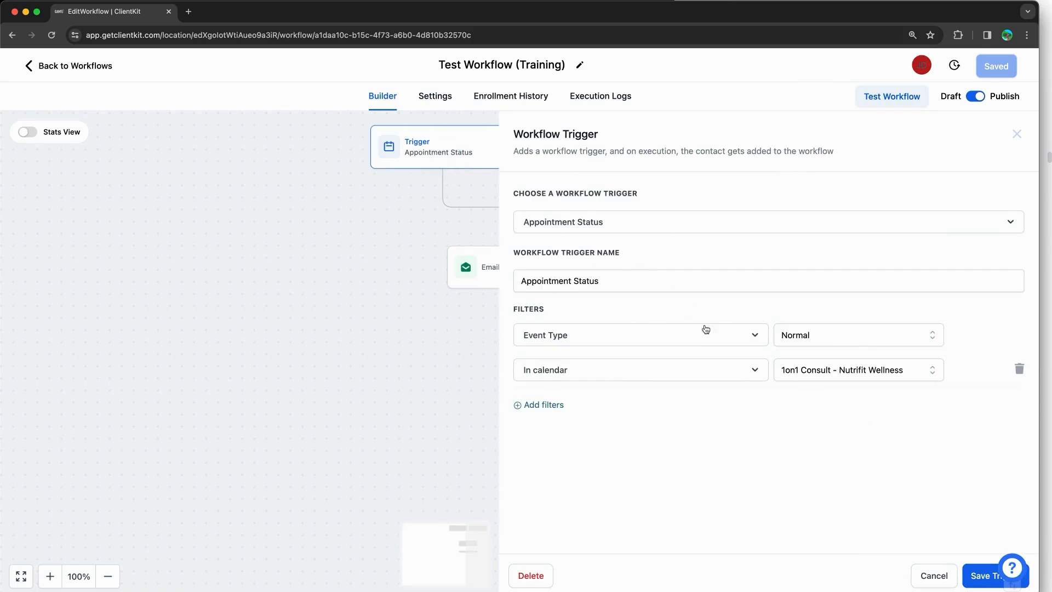
{"action": "right_click", "coordinate": [141, 18]}
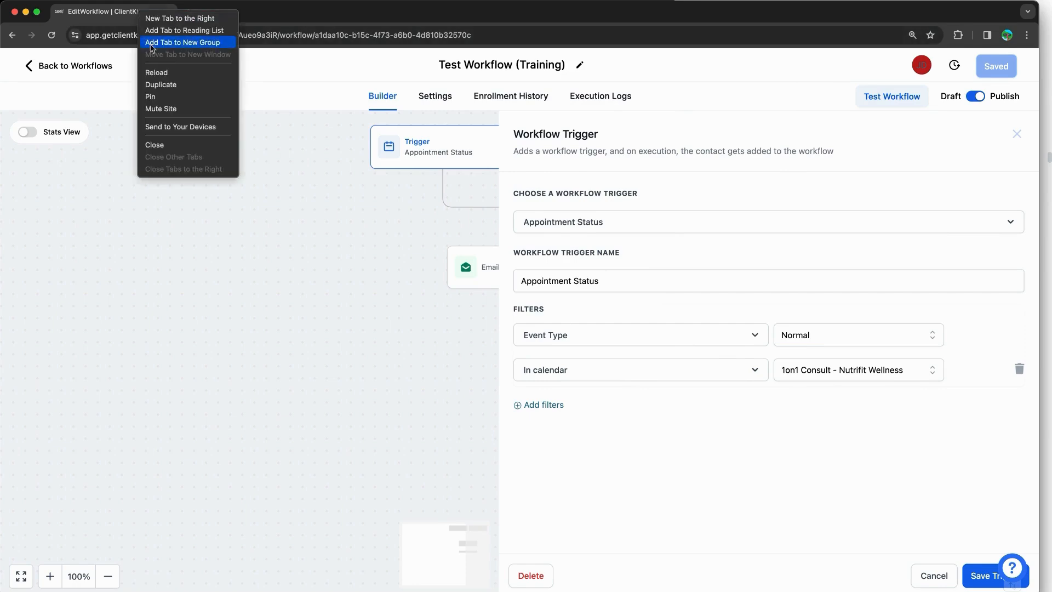
{"action": "left_click", "coordinate": [167, 84]}
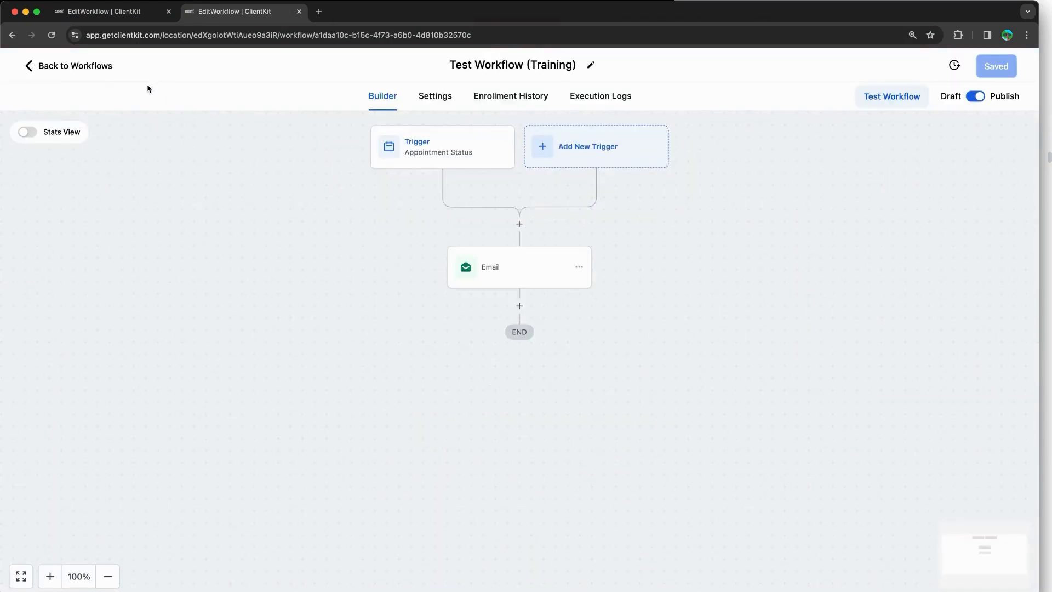
{"action": "left_click", "coordinate": [87, 69]}
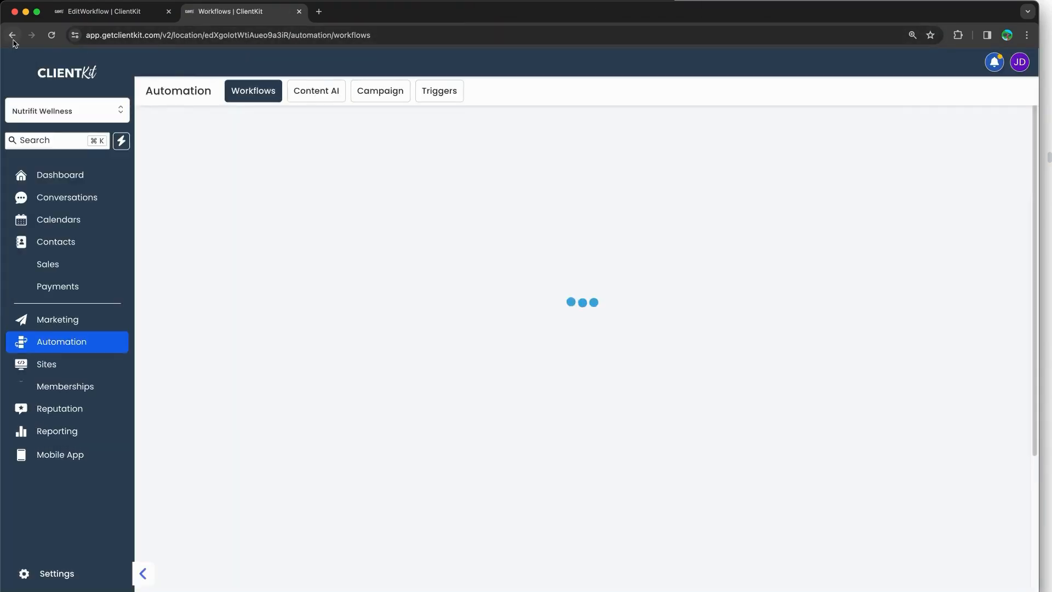
{"action": "left_click", "coordinate": [13, 35]}
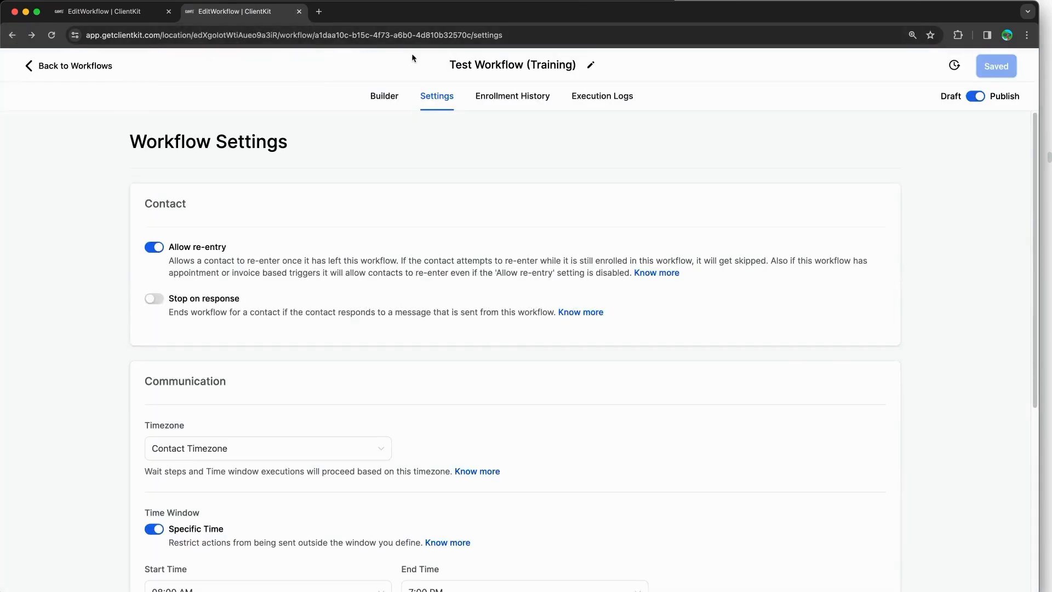
Step: Close the extra tab, duplicate the EditWorkflow tab again and show the Automation Workflows list
{"action": "left_click", "coordinate": [300, 12]}
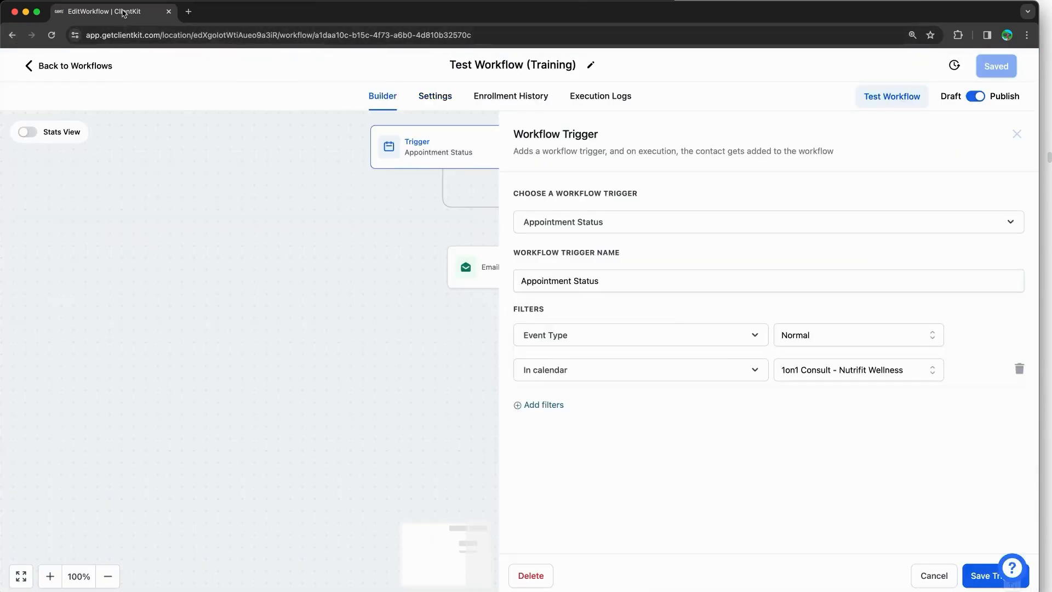
{"action": "right_click", "coordinate": [123, 10]}
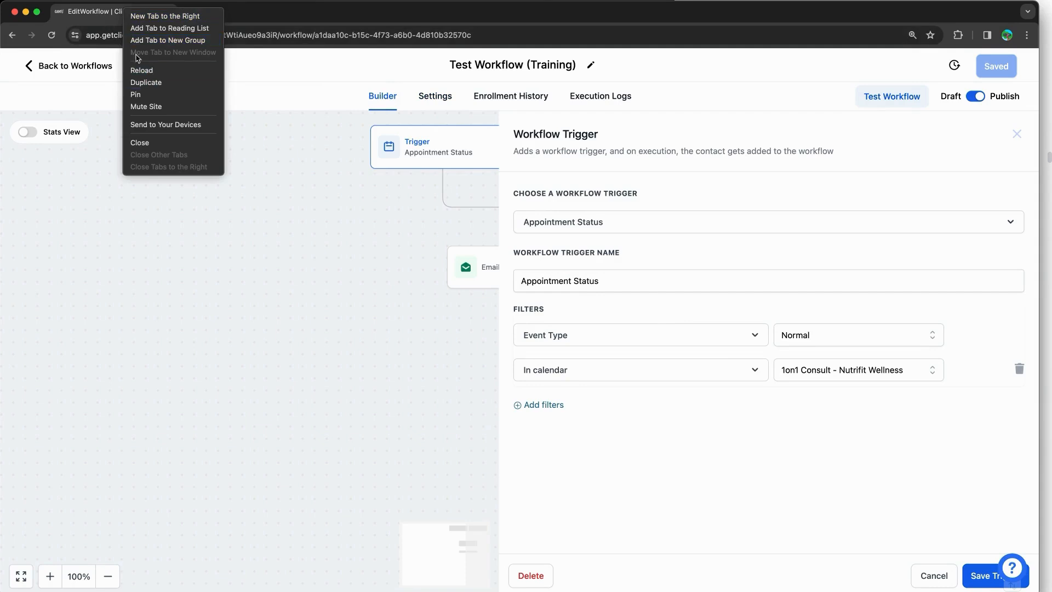
{"action": "left_click", "coordinate": [160, 81]}
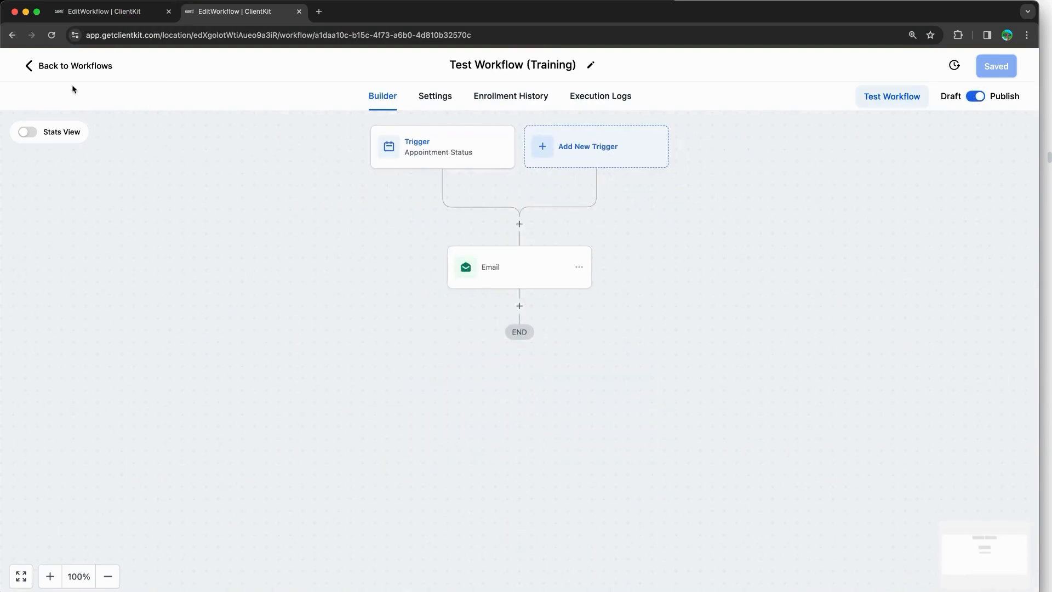
{"action": "left_click", "coordinate": [68, 67]}
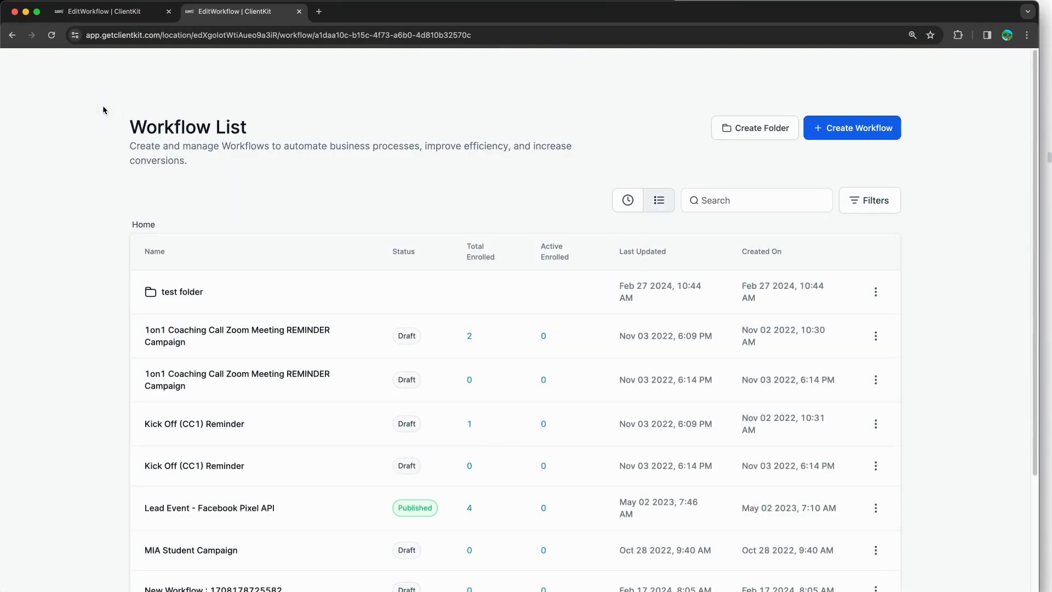
{"action": "left_click", "coordinate": [121, 140]}
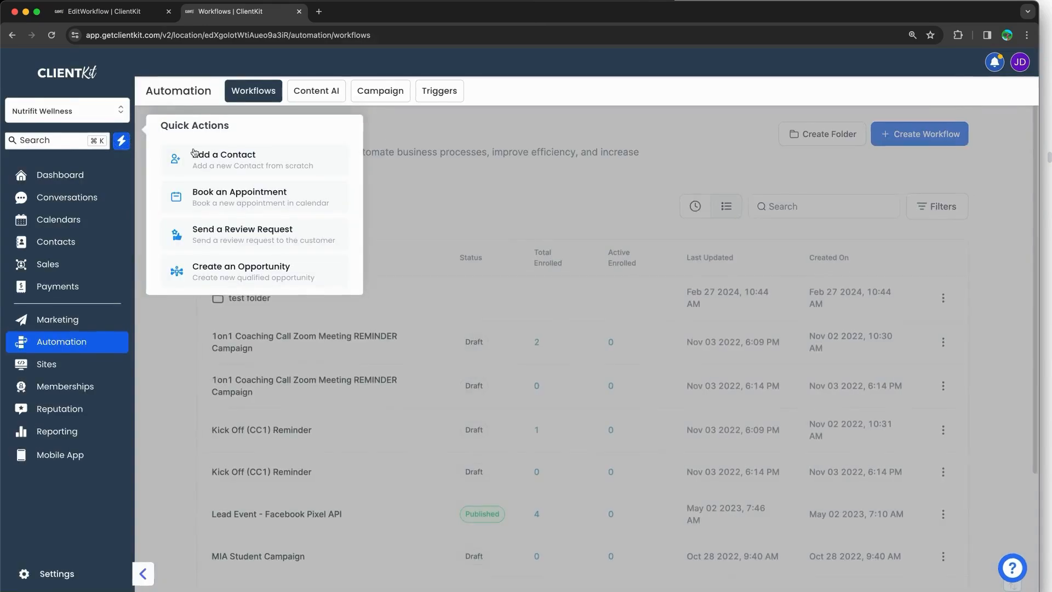
Step: Copy the Permanent Link of the 1on1 Consult - Nutrifit Wellness calendar from Settings > Calendars
{"action": "left_click", "coordinate": [149, 346]}
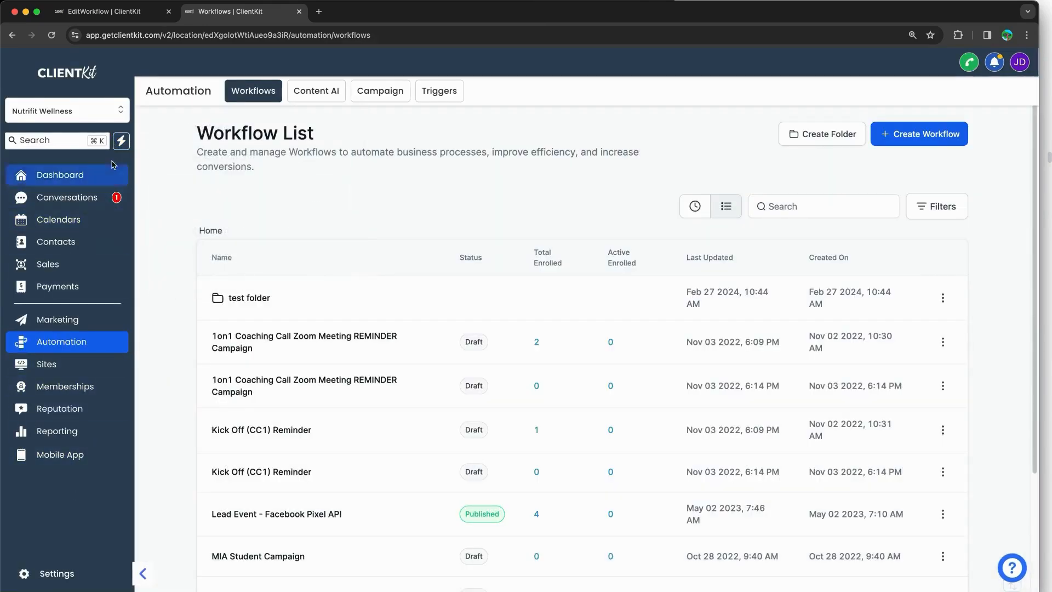
{"action": "left_click", "coordinate": [65, 566]}
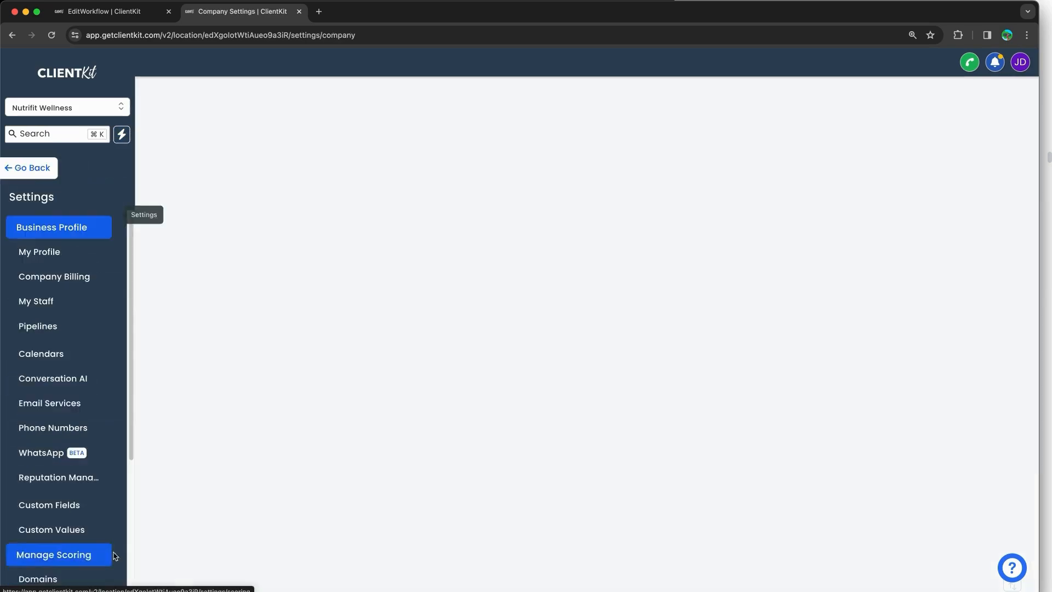
{"action": "left_click", "coordinate": [79, 359]}
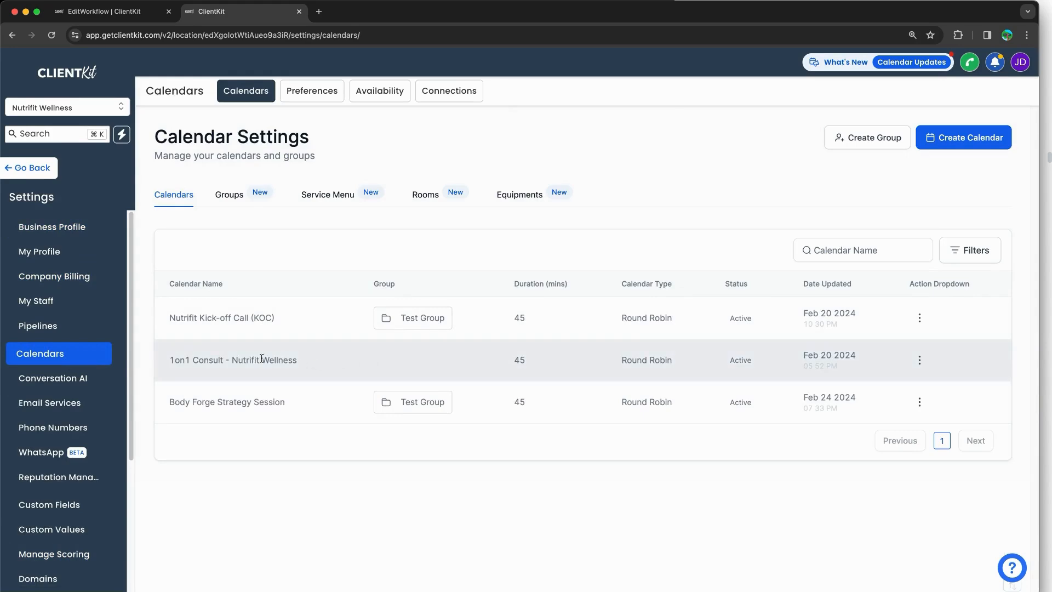
{"action": "left_click_drag", "start_coordinate": [166, 365], "coordinate": [318, 359]}
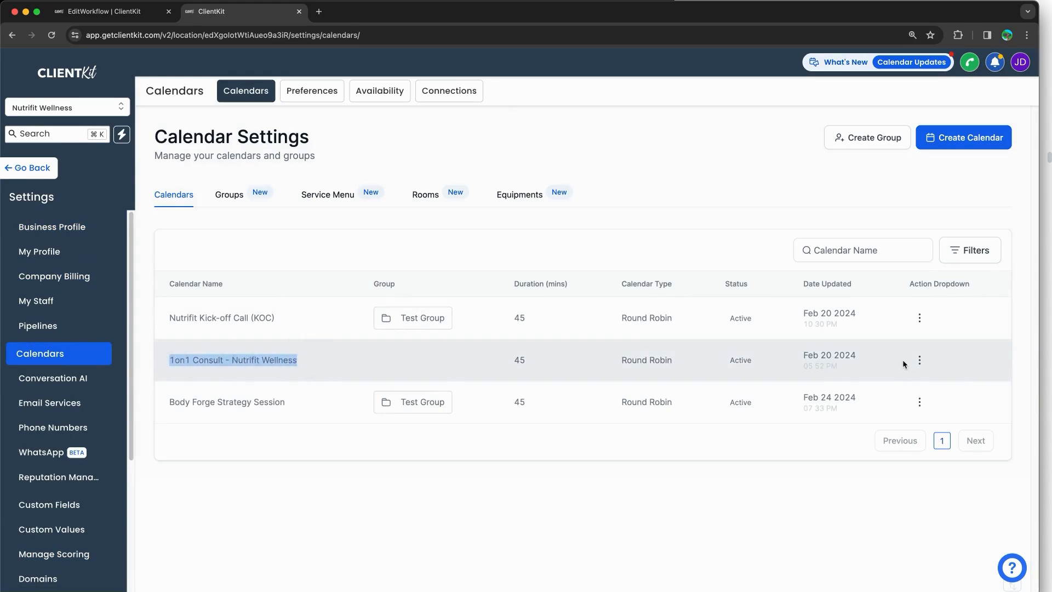
{"action": "left_click", "coordinate": [918, 360]}
{"action": "left_click", "coordinate": [906, 429]}
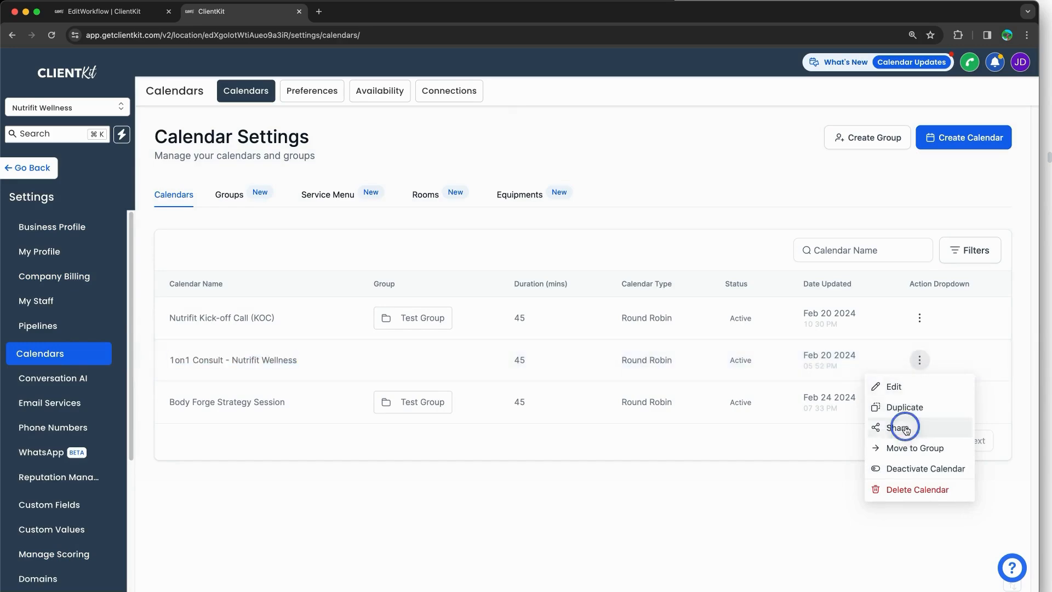
{"action": "left_click", "coordinate": [727, 442]}
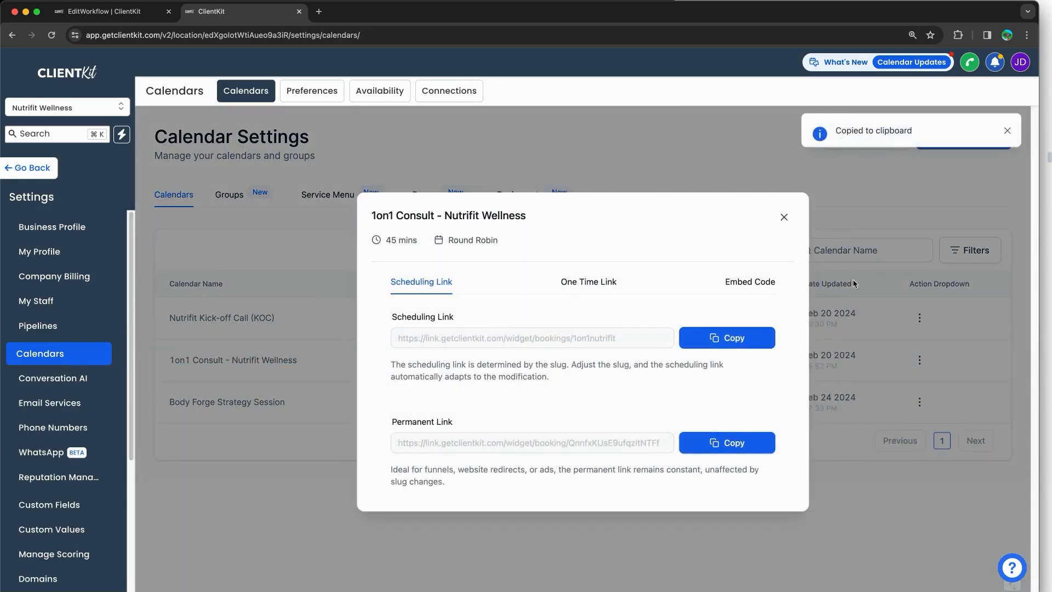
Step: Load the copied booking link in a new Incognito window
{"action": "left_click", "coordinate": [1024, 35]}
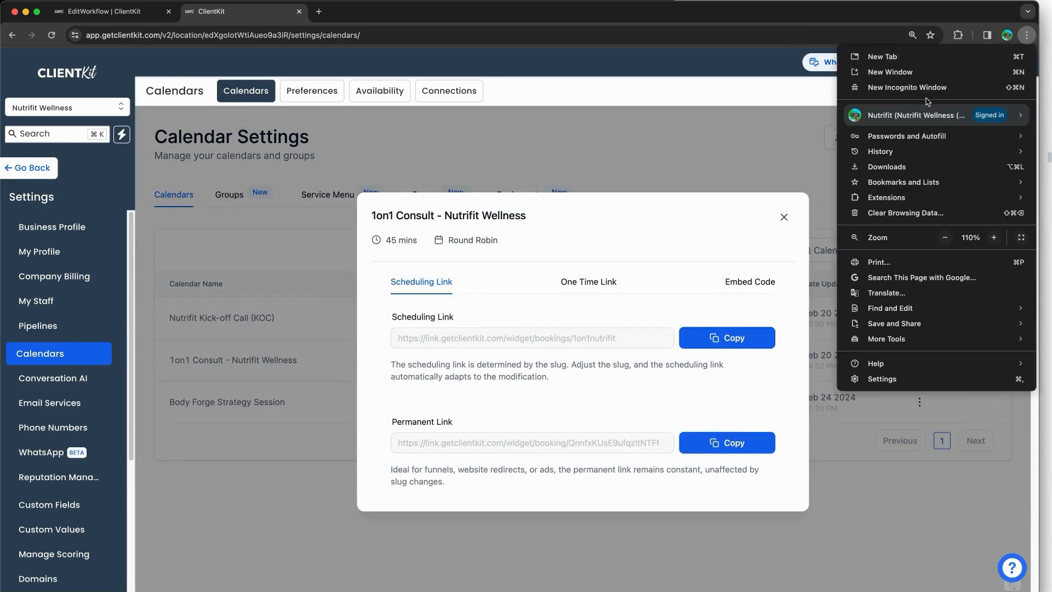
{"action": "left_click", "coordinate": [907, 87]}
{"action": "key", "text": "super+v"}
{"action": "key", "text": "Return"}
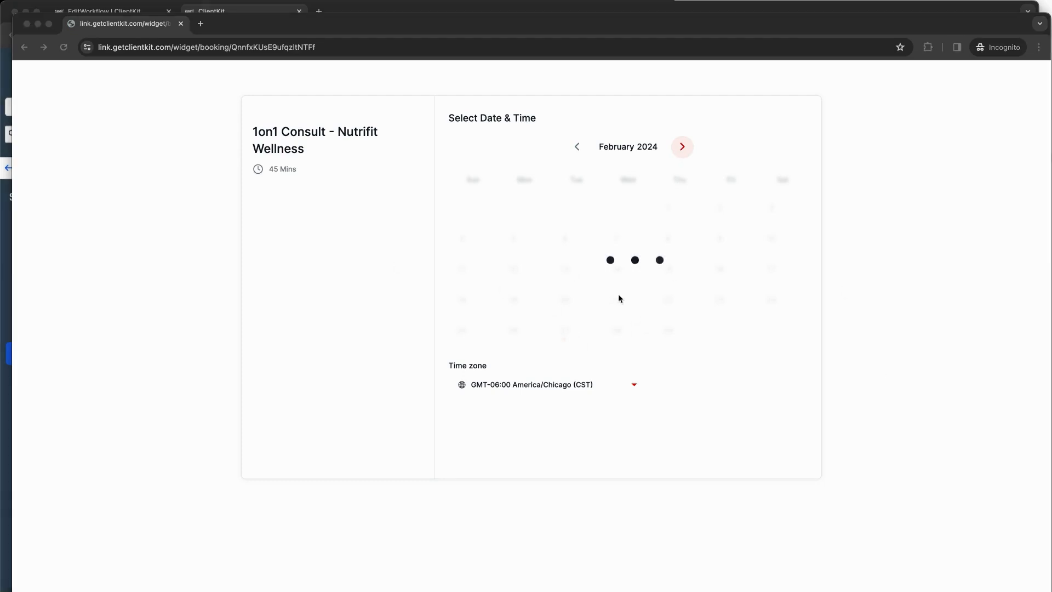
Step: Reload the booking page and select the 02:00 PM slot on Wed, Feb 28, 2024
{"action": "left_click", "coordinate": [63, 47]}
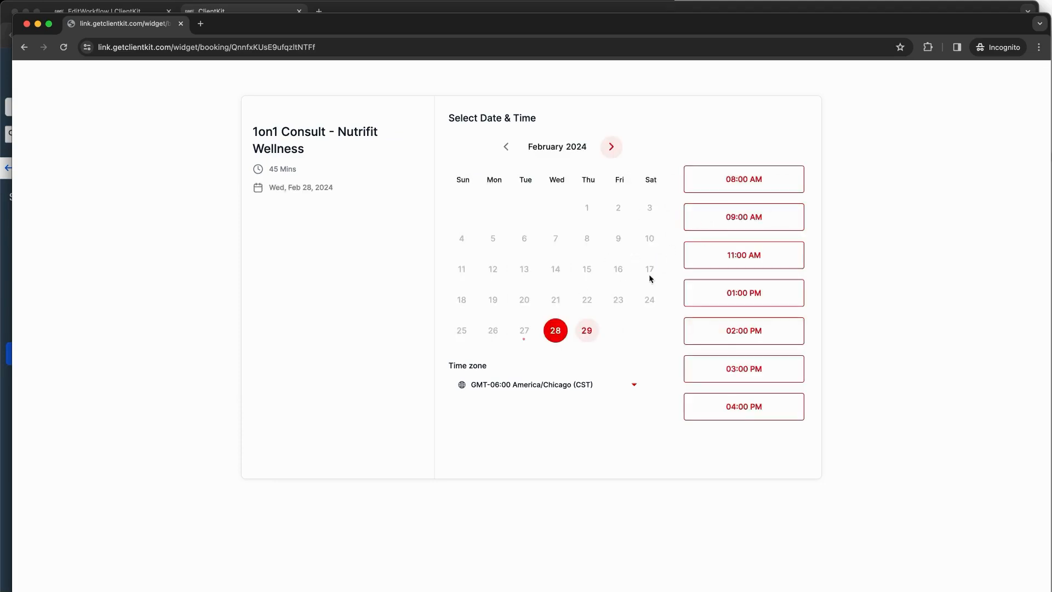
{"action": "left_click", "coordinate": [731, 330]}
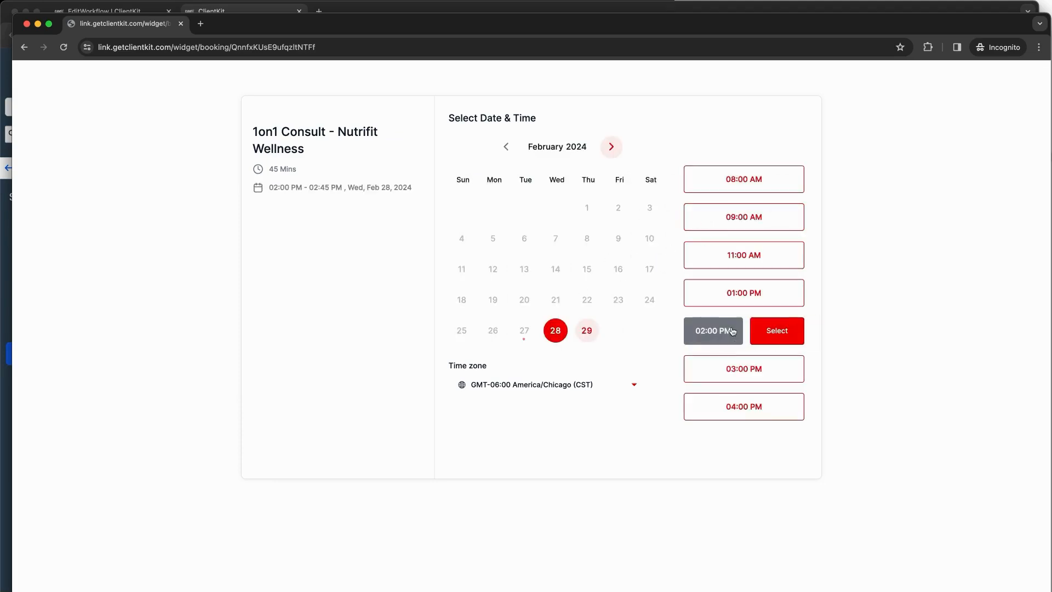
{"action": "left_click", "coordinate": [761, 337]}
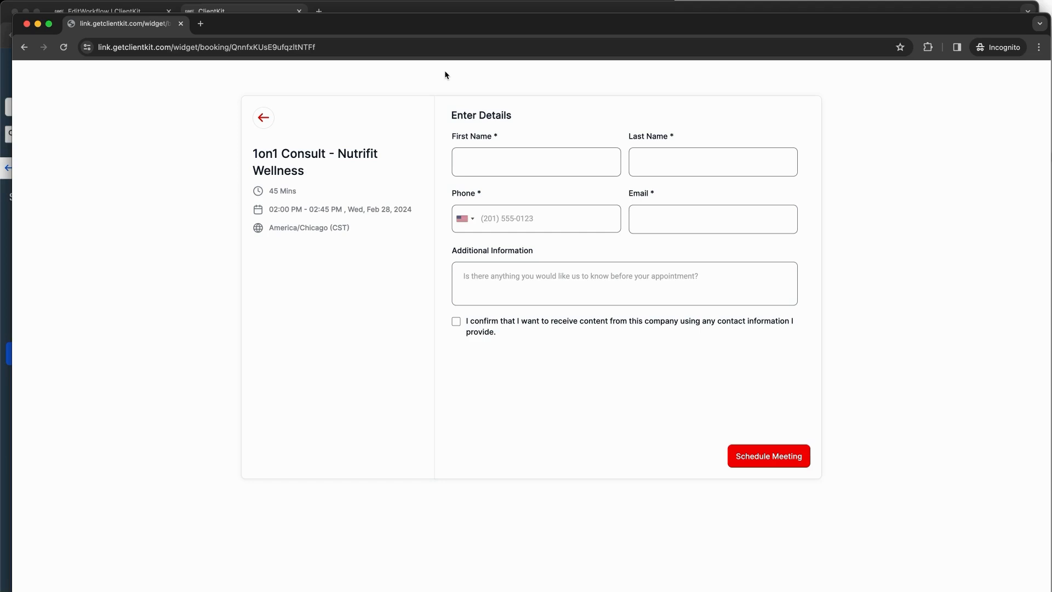
Step: Fill in the test contact's first name, last name, phone number and e-mail
{"action": "left_click", "coordinate": [519, 174]}
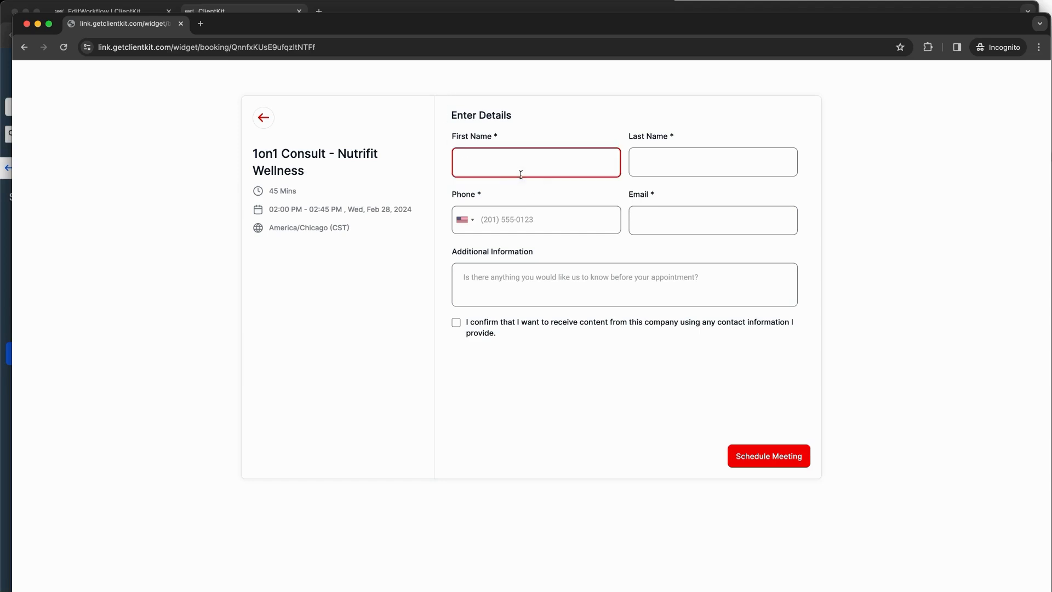
{"action": "key", "text": "Tab"}
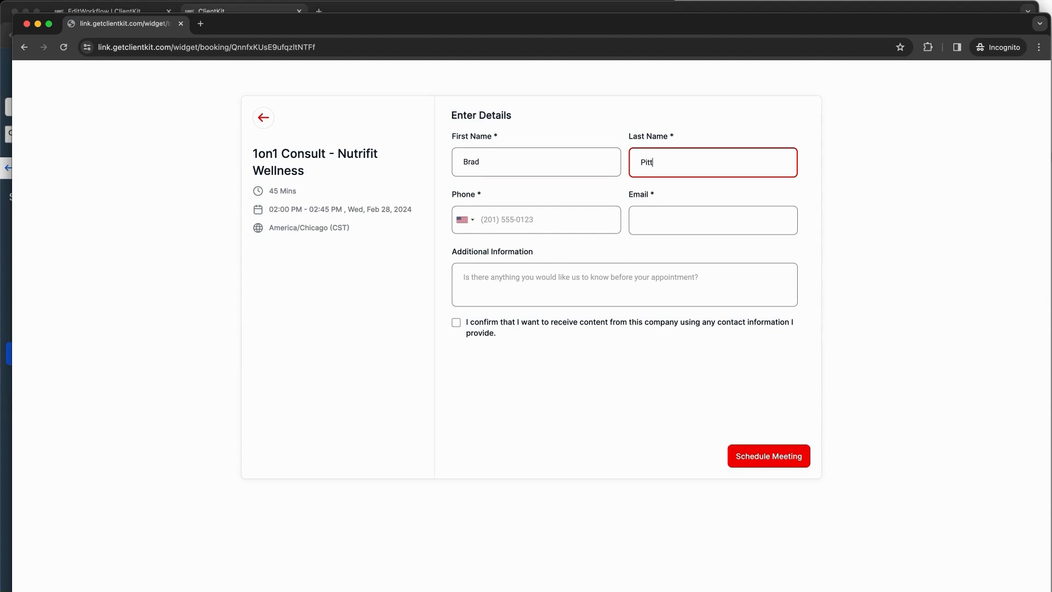
{"action": "key", "text": "Tab"}
{"action": "left_click", "coordinate": [530, 222]}
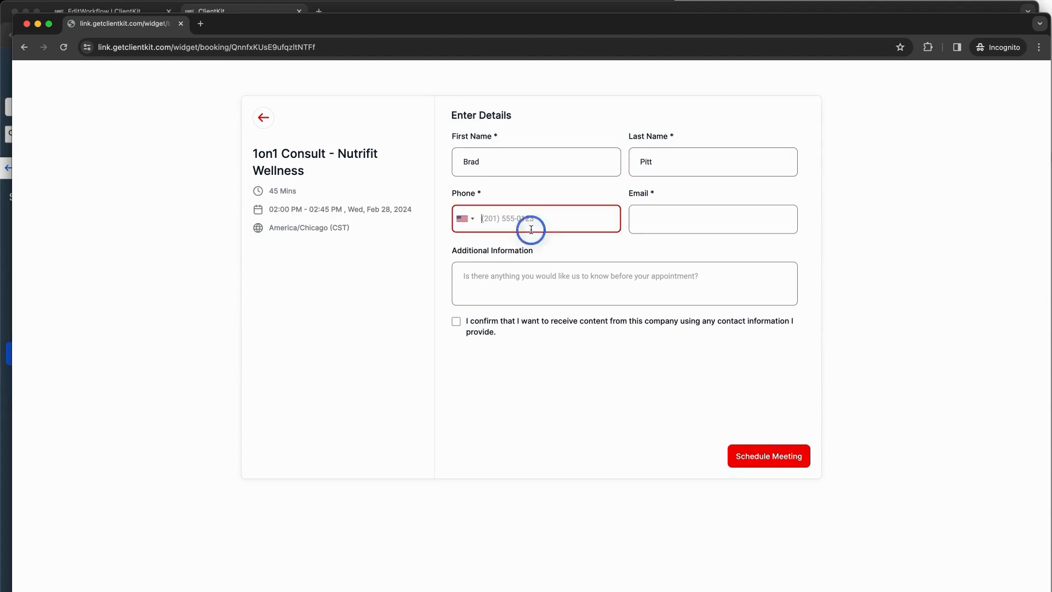
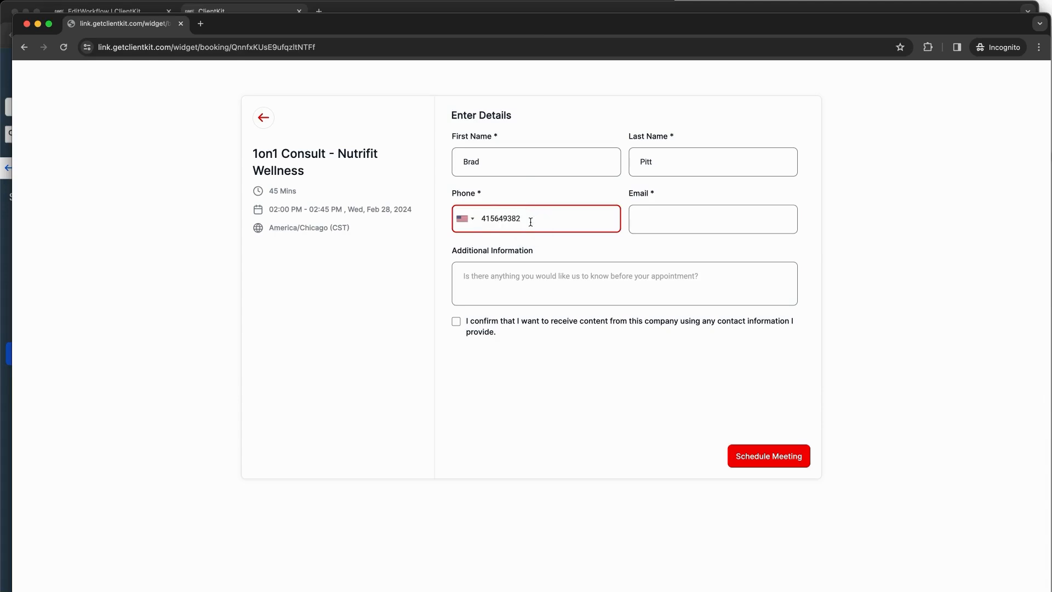
{"action": "left_click", "coordinate": [531, 268]}
{"action": "left_click", "coordinate": [543, 219]}
{"action": "type", "text": "49-3874"}
{"action": "left_click", "coordinate": [650, 219]}
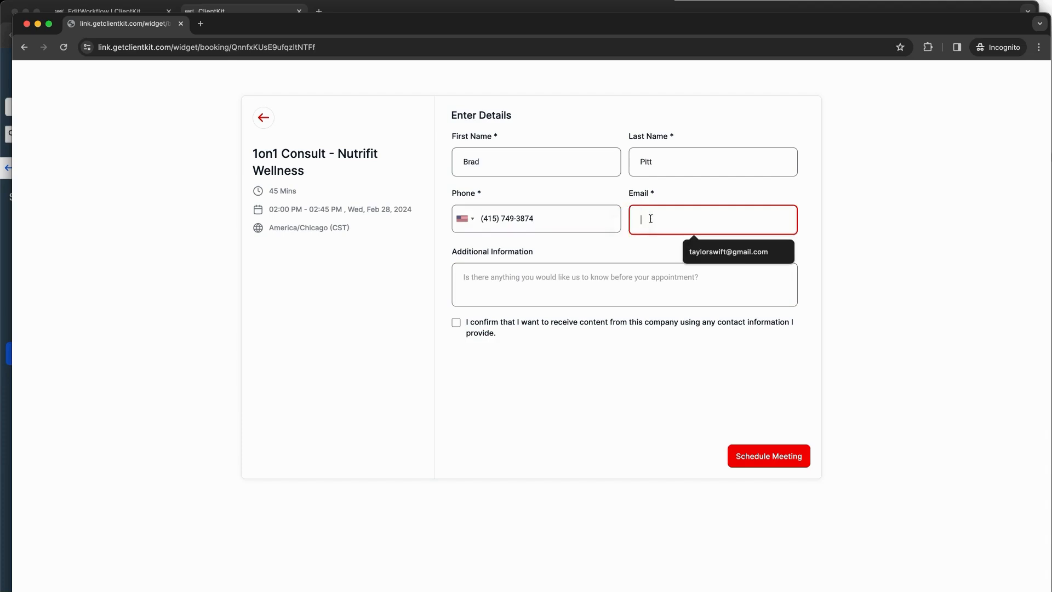
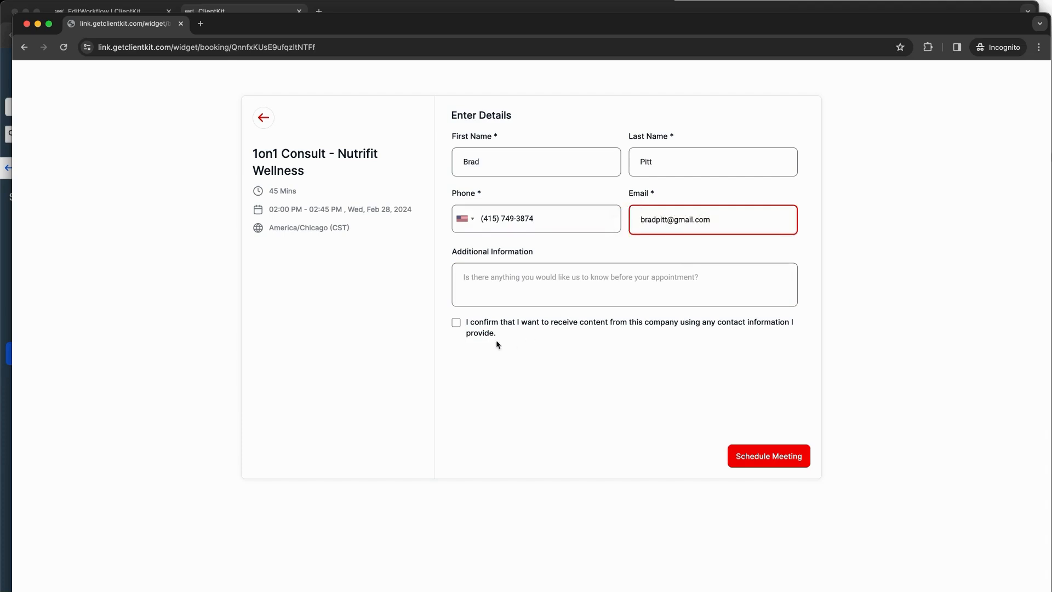
Step: Accept the consent checkbox, schedule the meeting, and bring the ClientKit window back to front
{"action": "left_click", "coordinate": [454, 325]}
{"action": "left_click", "coordinate": [760, 459]}
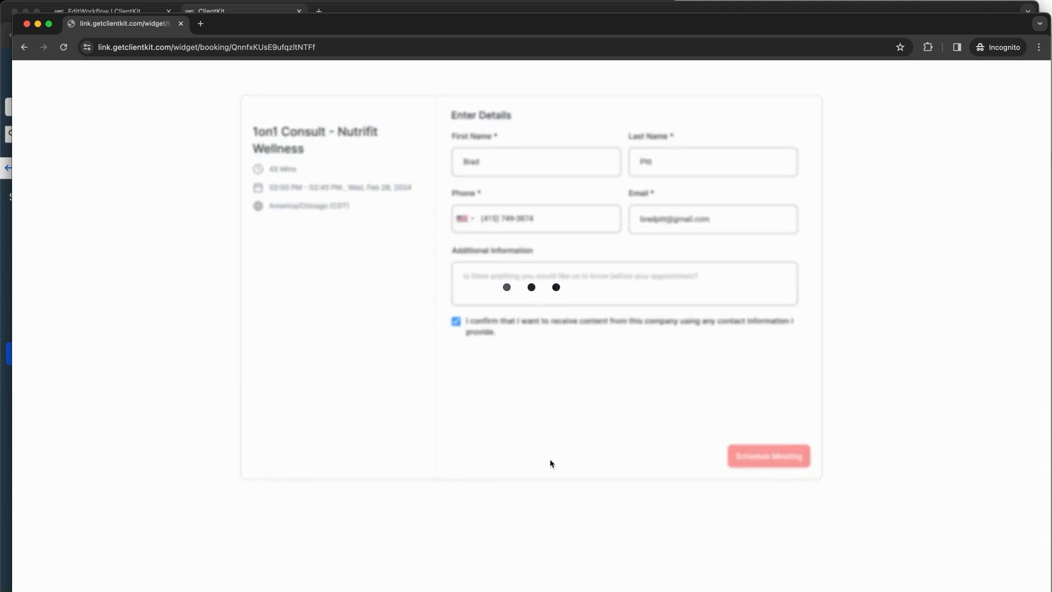
{"action": "left_click_drag", "start_coordinate": [355, 23], "coordinate": [496, 159]}
{"action": "left_click", "coordinate": [403, 19]}
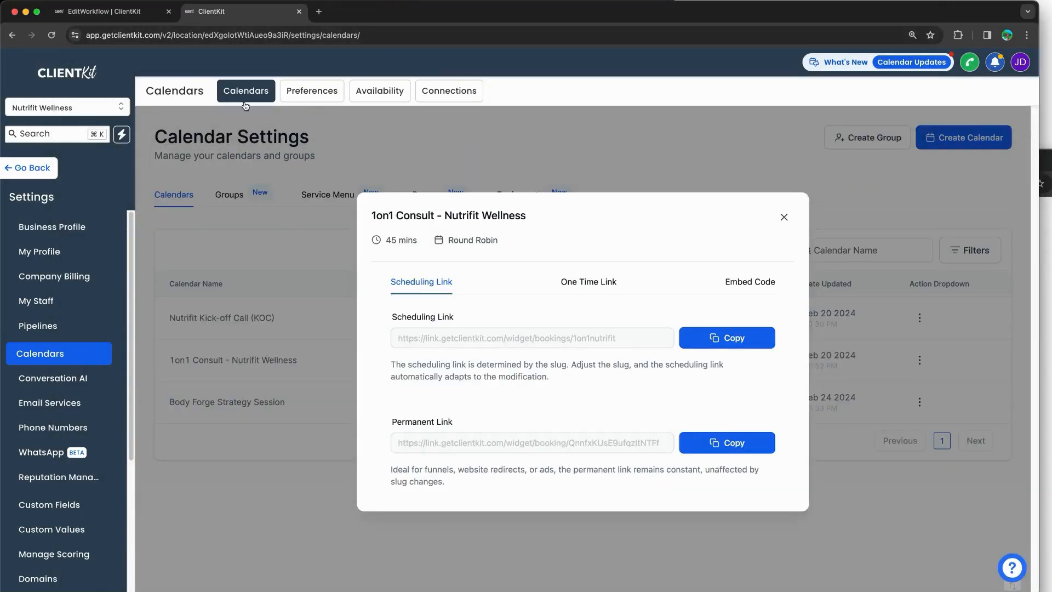
Step: In Test Workflow (Training), check Enrollment History and Execution Logs for the test contact's run
{"action": "left_click", "coordinate": [139, 11]}
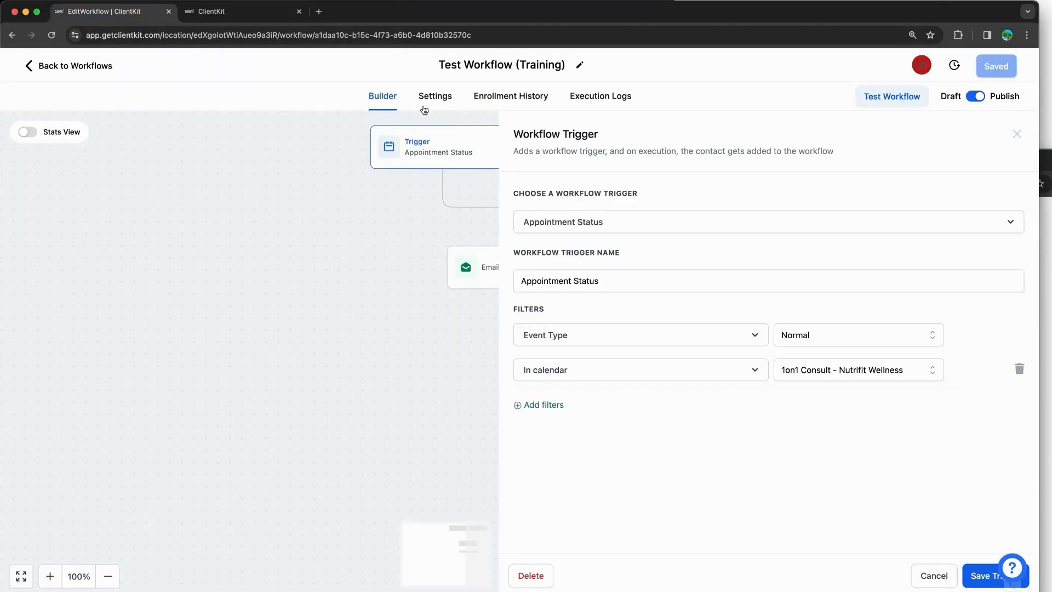
{"action": "left_click", "coordinate": [378, 214]}
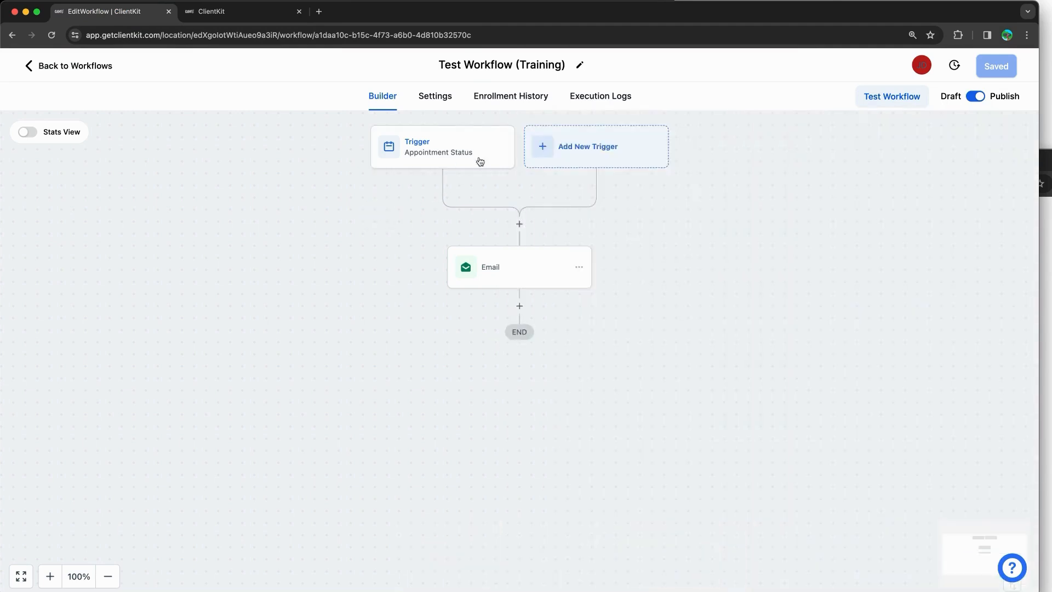
{"action": "left_click", "coordinate": [526, 100]}
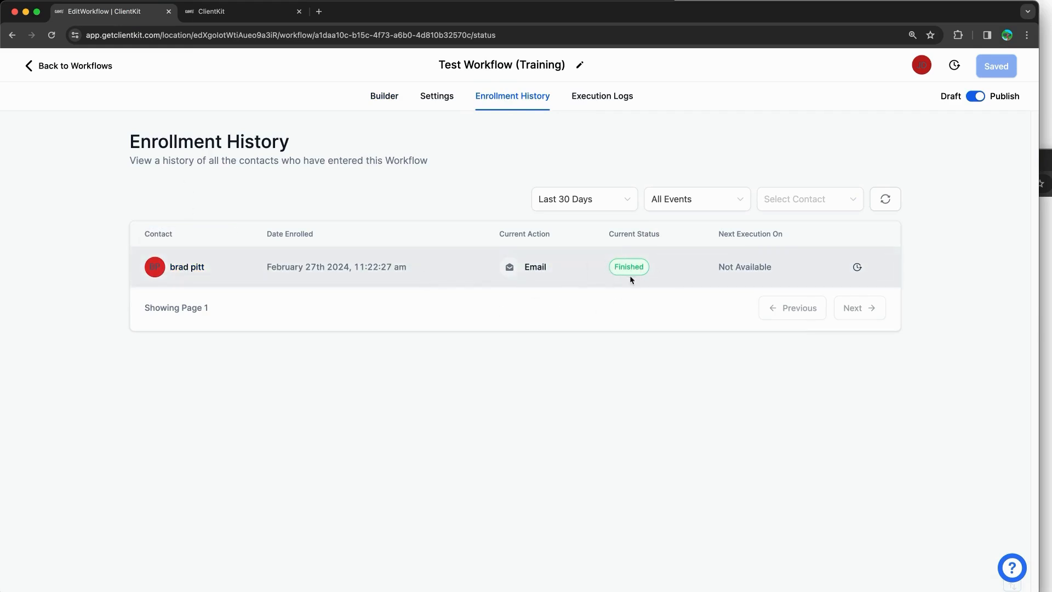
{"action": "left_click", "coordinate": [613, 104]}
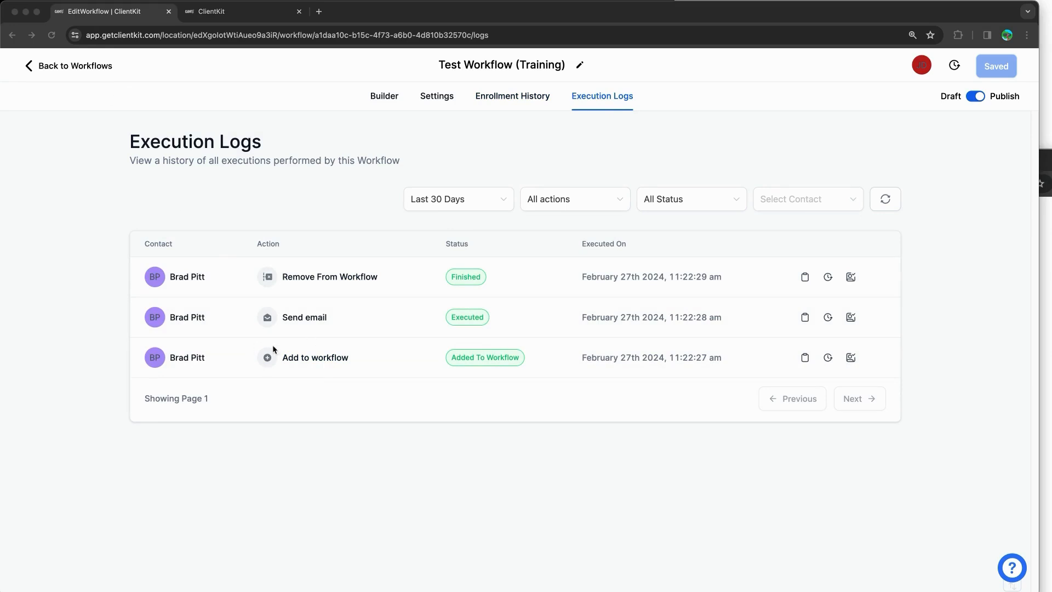
{"action": "mouse_move", "coordinate": [274, 349]}
{"action": "left_mouse_down"}
{"action": "mouse_move", "coordinate": [521, 334]}
{"action": "mouse_move", "coordinate": [383, 380]}
{"action": "mouse_move", "coordinate": [279, 348]}
{"action": "left_mouse_up"}
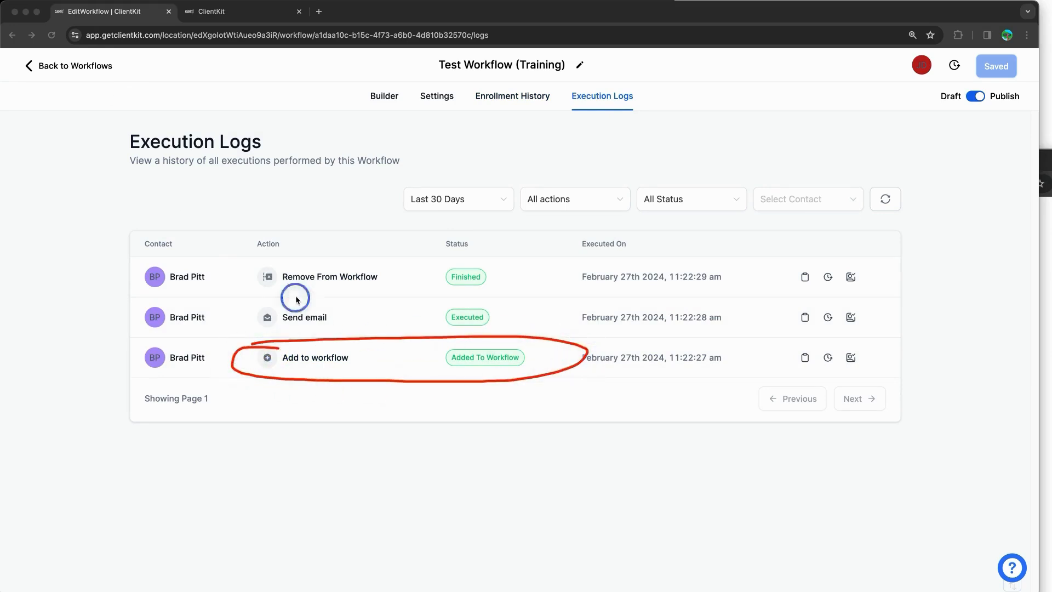
{"action": "mouse_move", "coordinate": [296, 300]}
{"action": "left_mouse_down"}
{"action": "mouse_move", "coordinate": [508, 322]}
{"action": "mouse_move", "coordinate": [225, 317]}
{"action": "mouse_move", "coordinate": [310, 303]}
{"action": "left_mouse_up"}
{"action": "mouse_move", "coordinate": [315, 249]}
{"action": "left_mouse_down"}
{"action": "mouse_move", "coordinate": [526, 278]}
{"action": "mouse_move", "coordinate": [225, 295]}
{"action": "mouse_move", "coordinate": [368, 253]}
{"action": "left_mouse_up"}
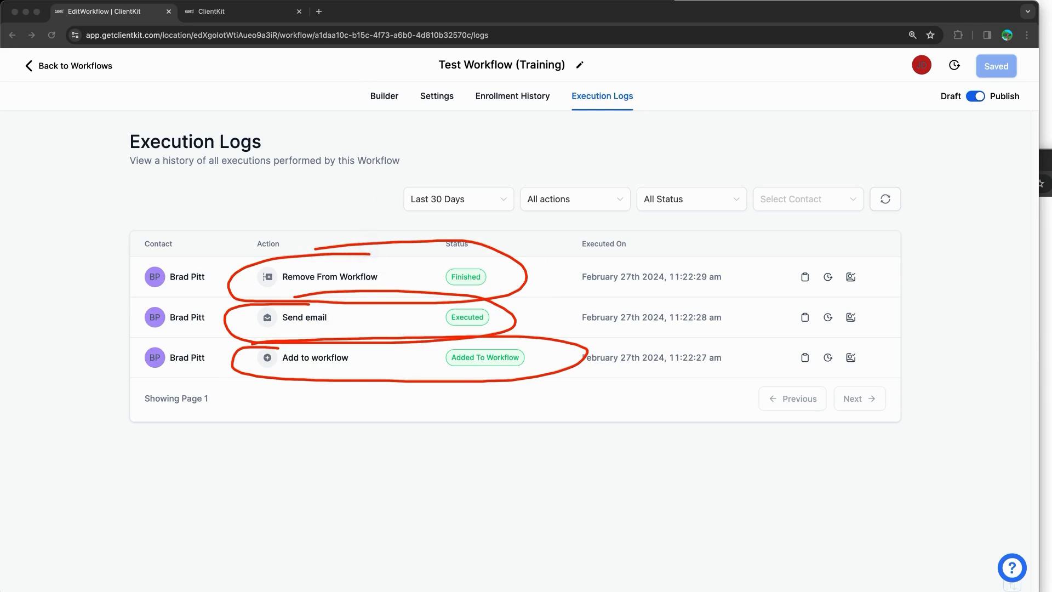
{"action": "left_click", "coordinate": [239, 17]}
Step: Close the calendar booking-link popup and open the first contact's detail page
{"action": "left_click", "coordinate": [781, 217]}
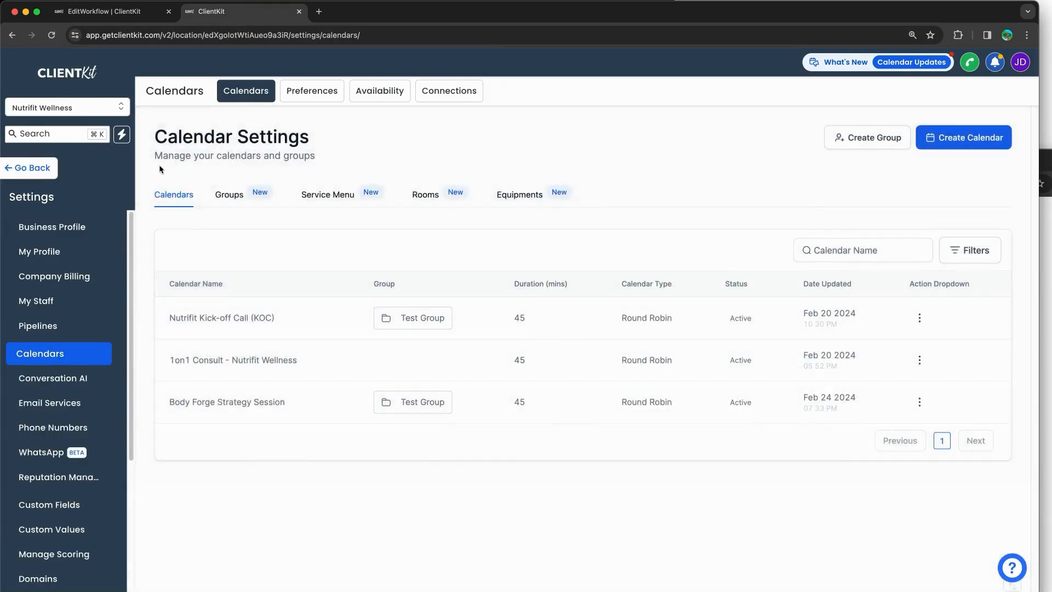
{"action": "left_click", "coordinate": [33, 170]}
{"action": "left_click", "coordinate": [55, 242]}
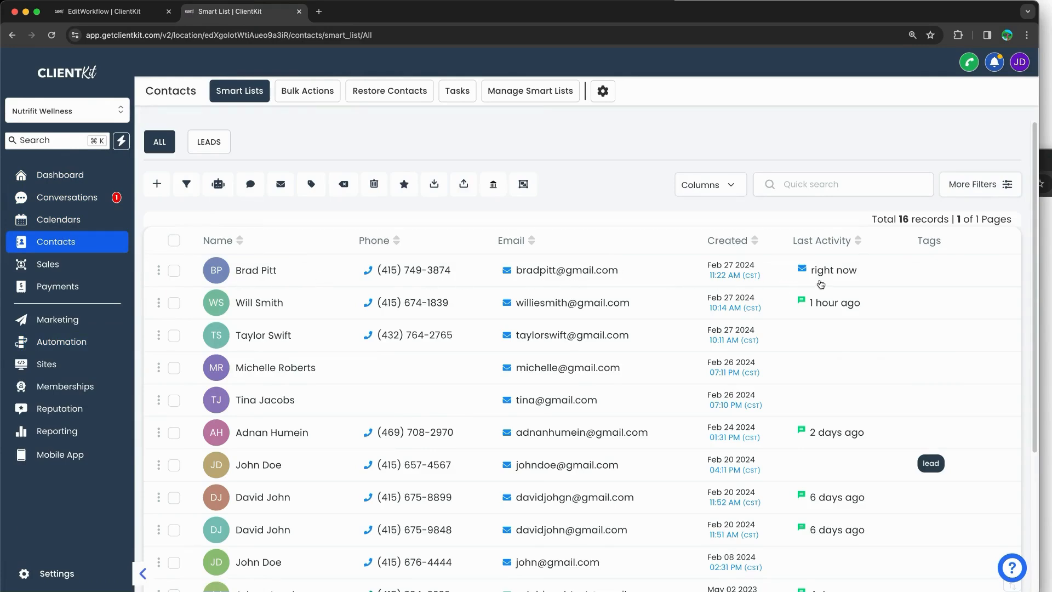
{"action": "left_click", "coordinate": [263, 272]}
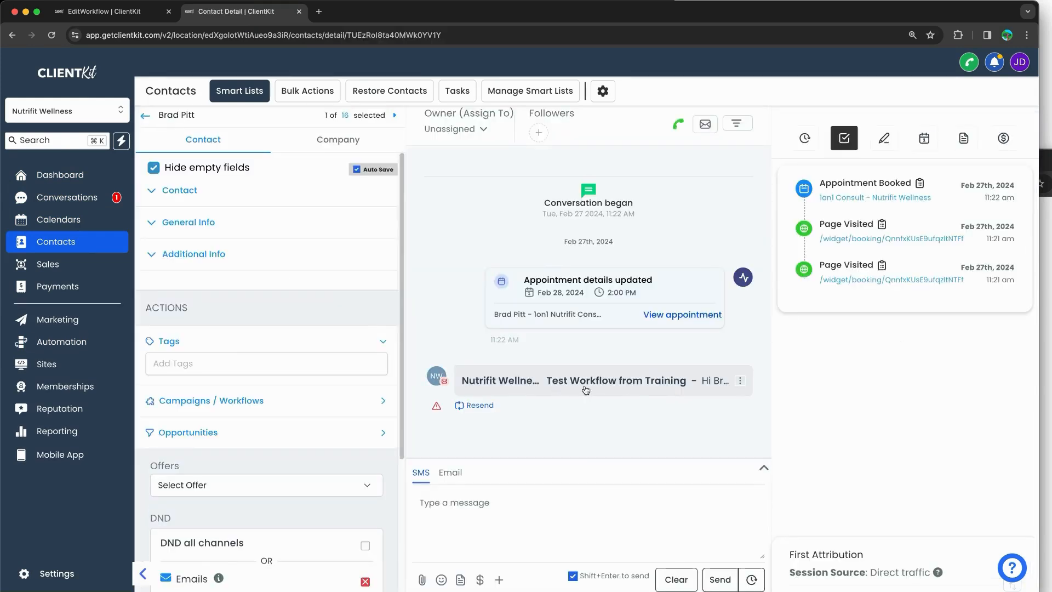
Step: Expand the contact's sent test workflow email and highlight the greeting's first name
{"action": "left_click", "coordinate": [571, 388]}
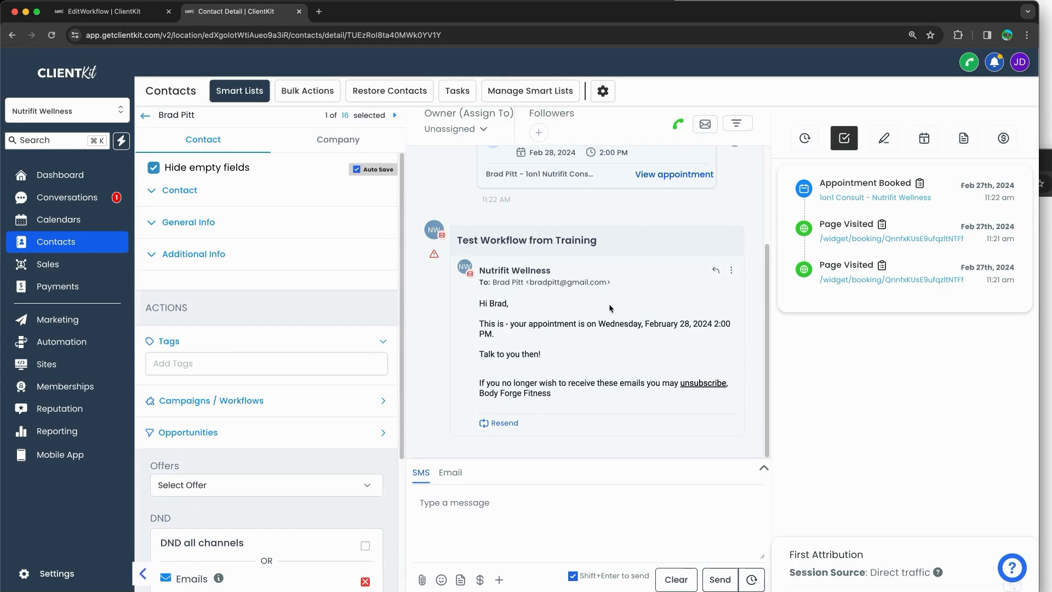
{"action": "left_click_drag", "start_coordinate": [486, 303], "coordinate": [576, 393]}
{"action": "left_click", "coordinate": [575, 393]}
{"action": "left_click", "coordinate": [494, 304]}
{"action": "double_click", "coordinate": [499, 305]}
{"action": "left_click", "coordinate": [496, 322]}
{"action": "left_click", "coordinate": [505, 323]}
{"action": "left_click", "coordinate": [127, 12]}
Step: Replace the {{user.name}} placeholder in the Email step's message with a typed sender name
{"action": "left_click", "coordinate": [384, 96]}
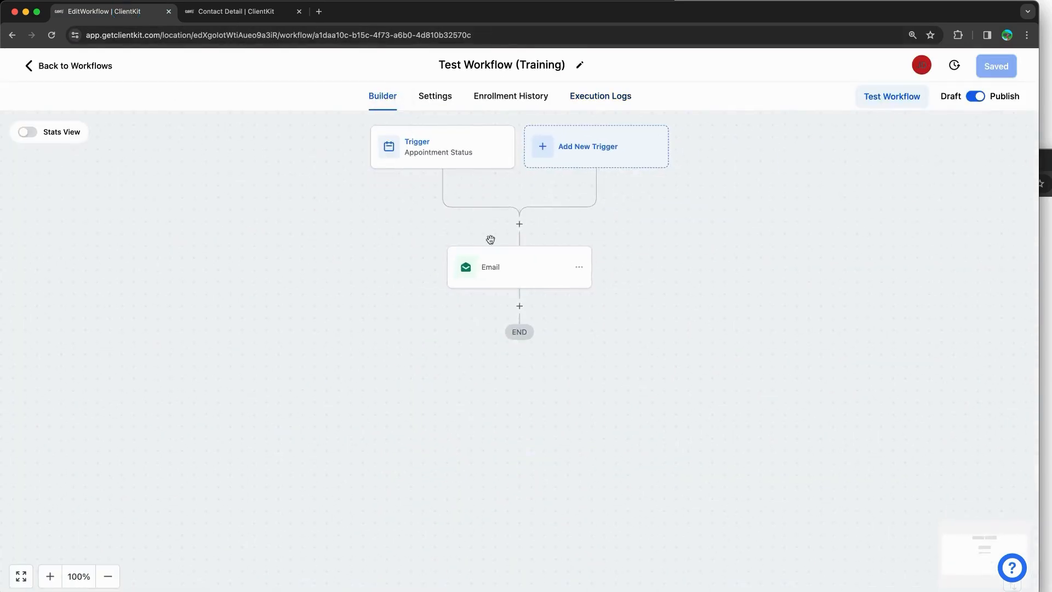
{"action": "left_click", "coordinate": [510, 264]}
{"action": "scroll", "coordinate": [895, 401], "scroll_direction": "down", "scroll_amount": 5}
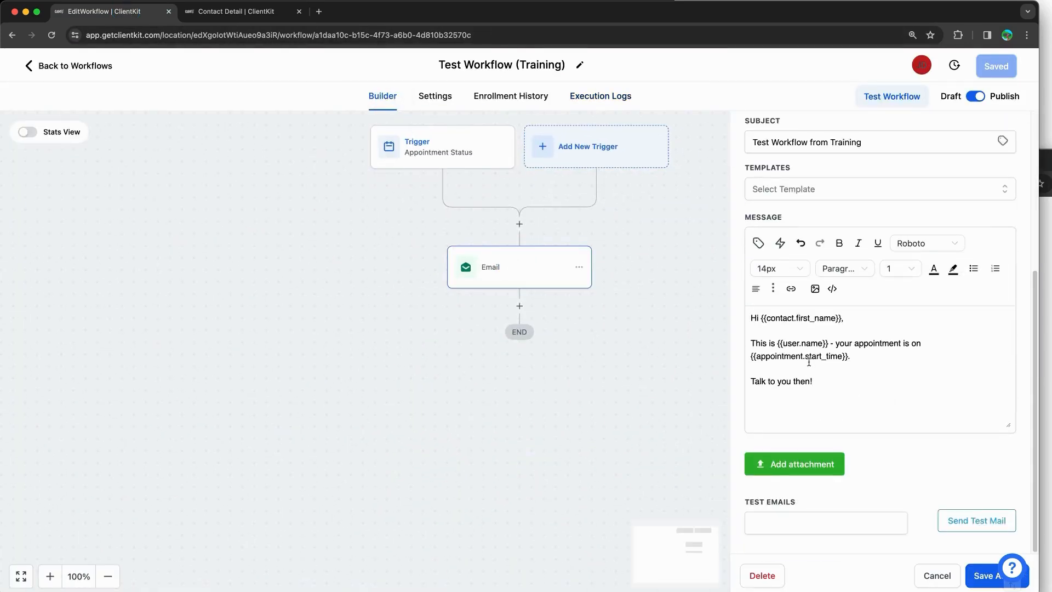
{"action": "left_click", "coordinate": [785, 344]}
{"action": "left_click_drag", "start_coordinate": [785, 344], "coordinate": [829, 345]}
{"action": "type", "text": "John Doe"}
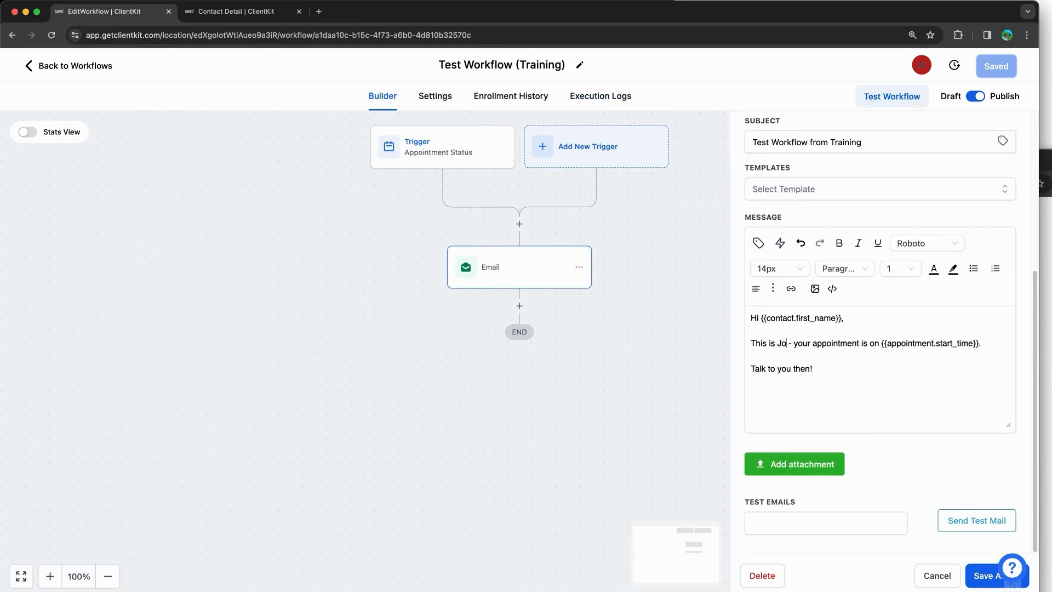
Step: Compare against the contact's sent email, then highlight the new sender name in the message
{"action": "left_click", "coordinate": [263, 12]}
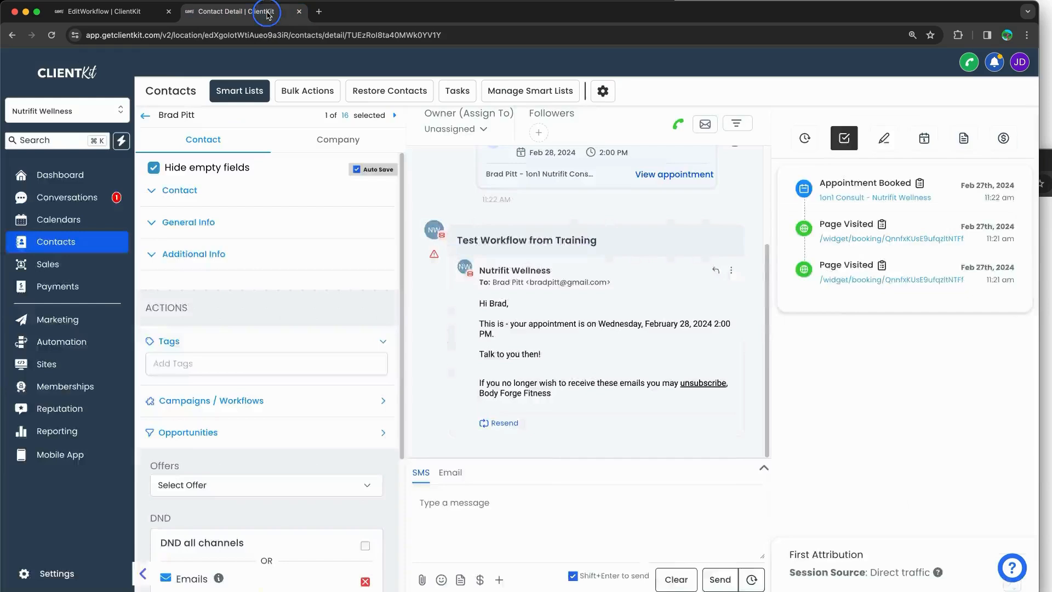
{"action": "left_click", "coordinate": [140, 11]}
{"action": "left_click_drag", "start_coordinate": [815, 343], "coordinate": [782, 349]}
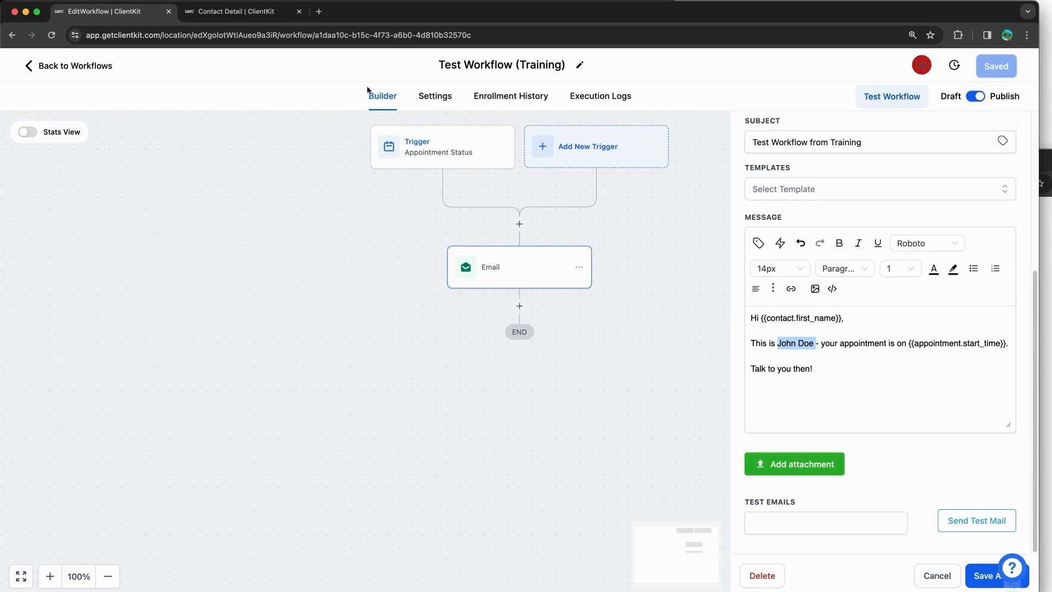
{"action": "left_click", "coordinate": [249, 23]}
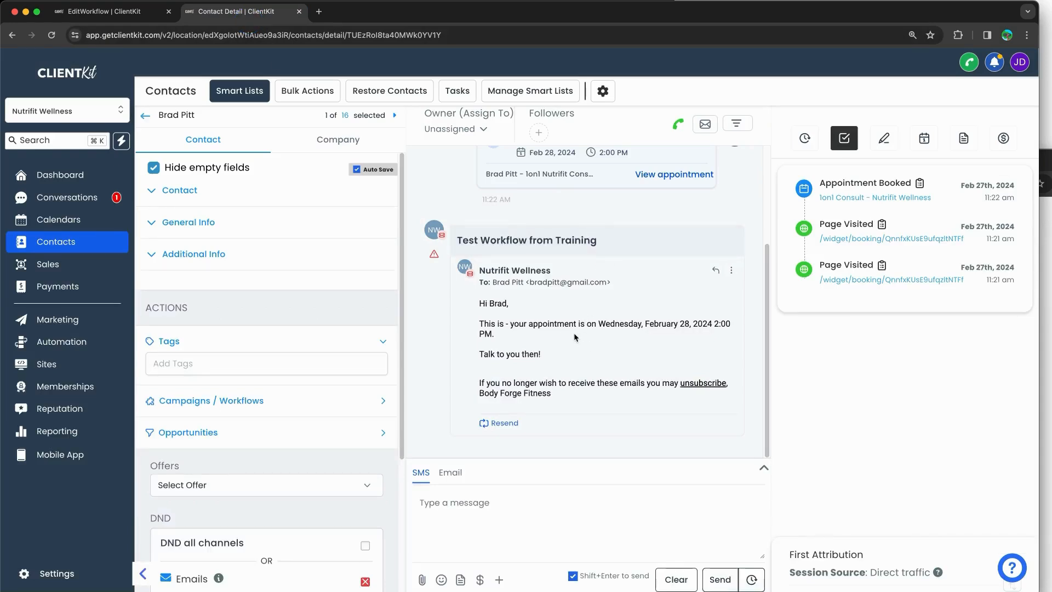
Step: Highlight the email's appointment date and closing line, and expand the contact's Contact section
{"action": "left_click_drag", "start_coordinate": [598, 324], "coordinate": [676, 341]}
{"action": "left_click_drag", "start_coordinate": [562, 356], "coordinate": [471, 355]}
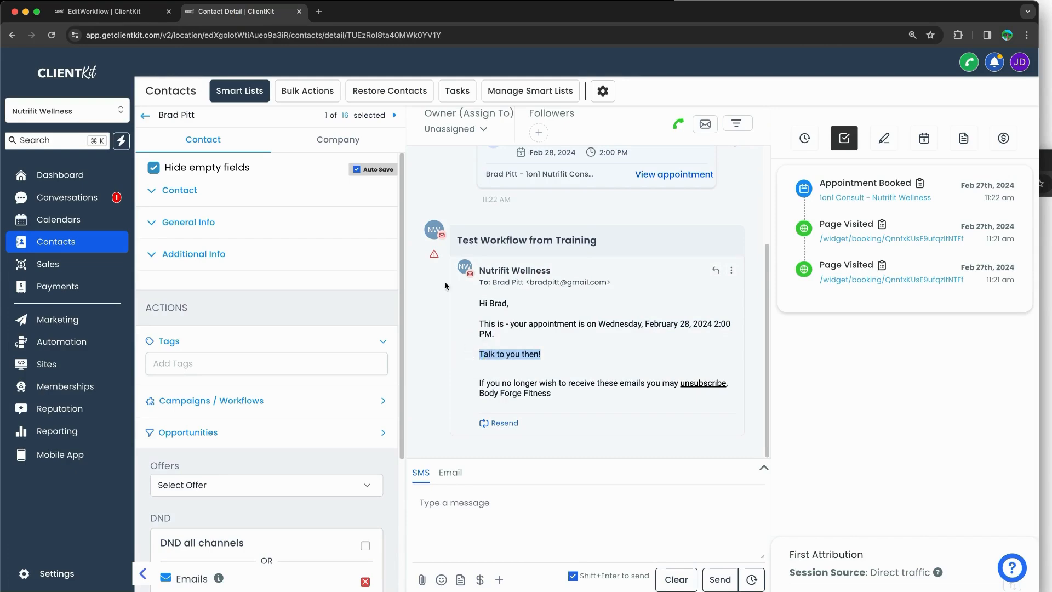
{"action": "mouse_move", "coordinate": [432, 262]}
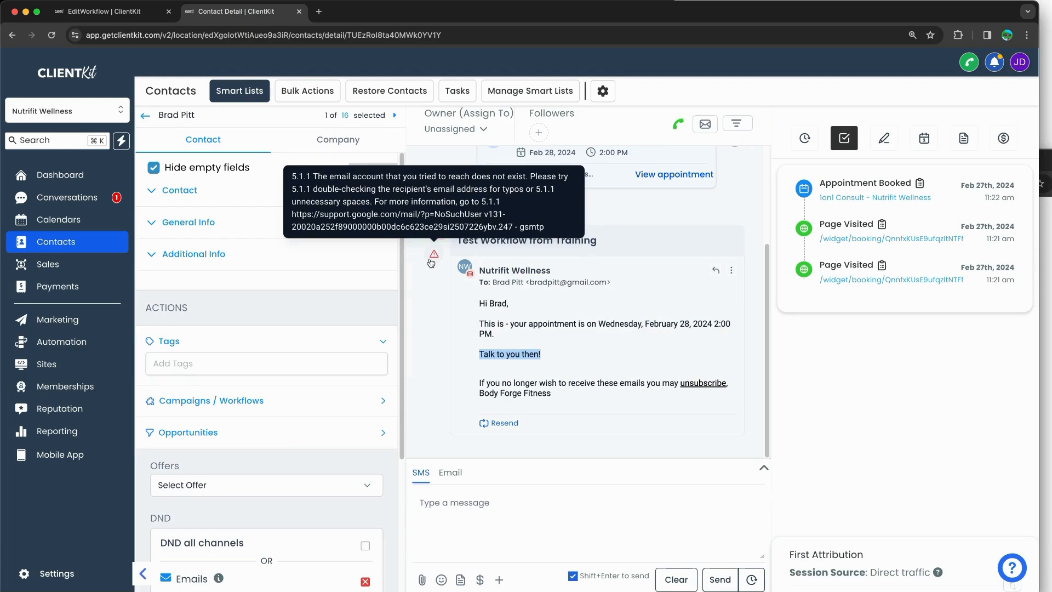
{"action": "double_click", "coordinate": [171, 193]}
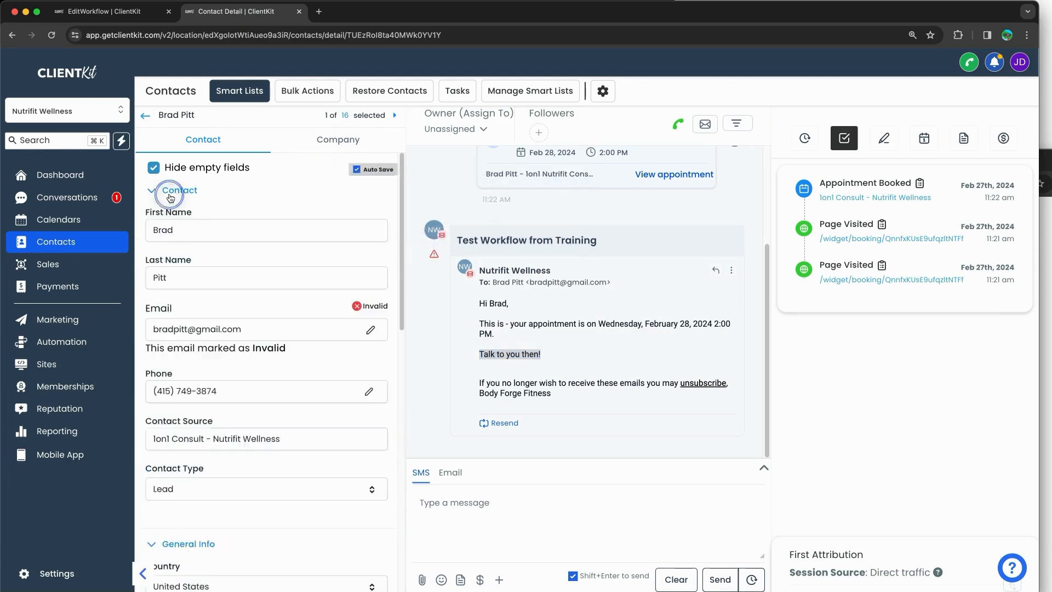
{"action": "left_click", "coordinate": [170, 192]}
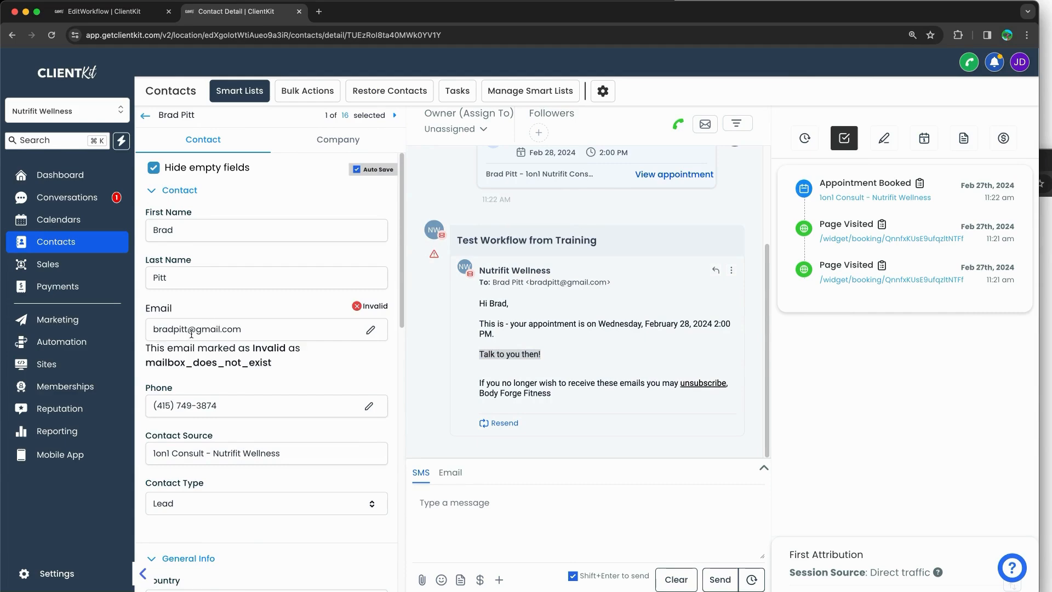
{"action": "left_click", "coordinate": [603, 321]}
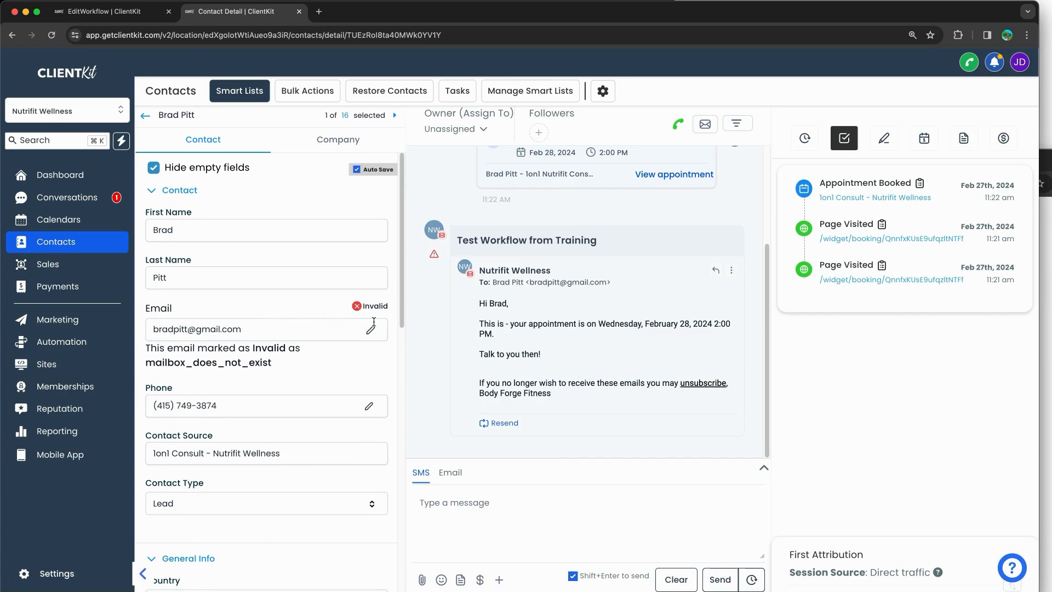
Step: Check the Invalid mailbox_does_not_exist warning and show the confirmed Feb 28 2024 appointment
{"action": "mouse_move", "coordinate": [432, 256]}
{"action": "mouse_move", "coordinate": [848, 159]}
{"action": "left_mouse_down"}
{"action": "mouse_move", "coordinate": [1024, 164]}
{"action": "mouse_move", "coordinate": [945, 318]}
{"action": "mouse_move", "coordinate": [798, 165]}
{"action": "mouse_move", "coordinate": [851, 158]}
{"action": "left_mouse_up"}
{"action": "left_click", "coordinate": [924, 139]}
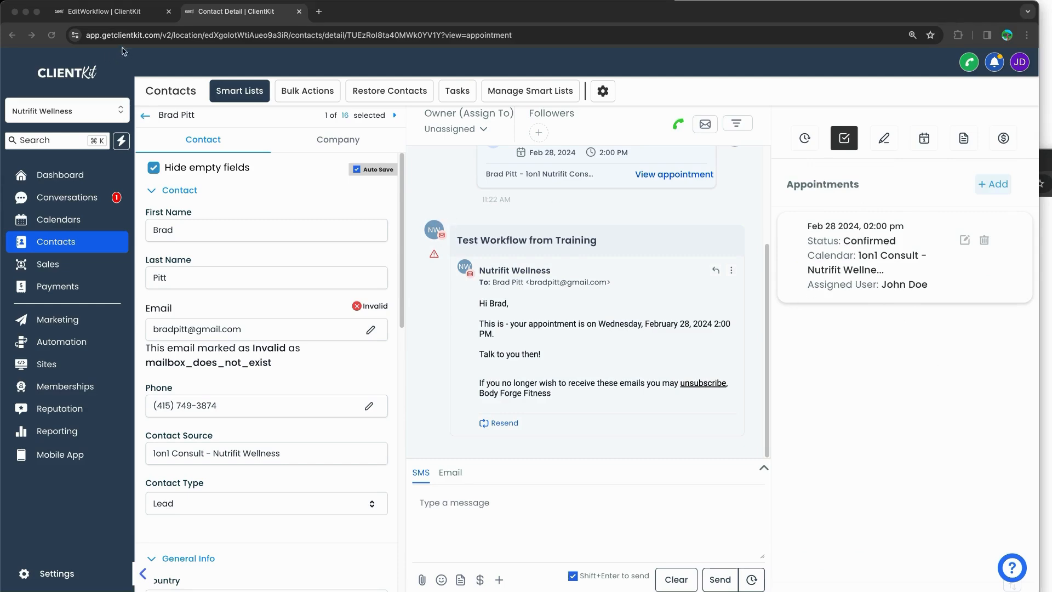
Step: Inspect the workflow's Appointment Status trigger settings and the Email step's settings
{"action": "left_click", "coordinate": [104, 11]}
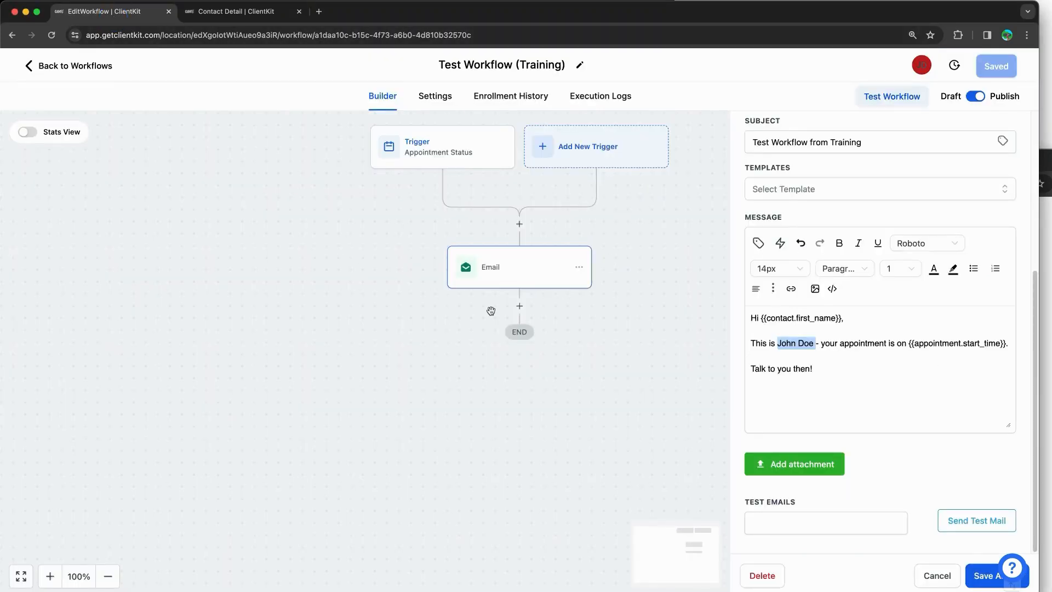
{"action": "left_click", "coordinate": [453, 132]}
{"action": "left_click", "coordinate": [415, 282]}
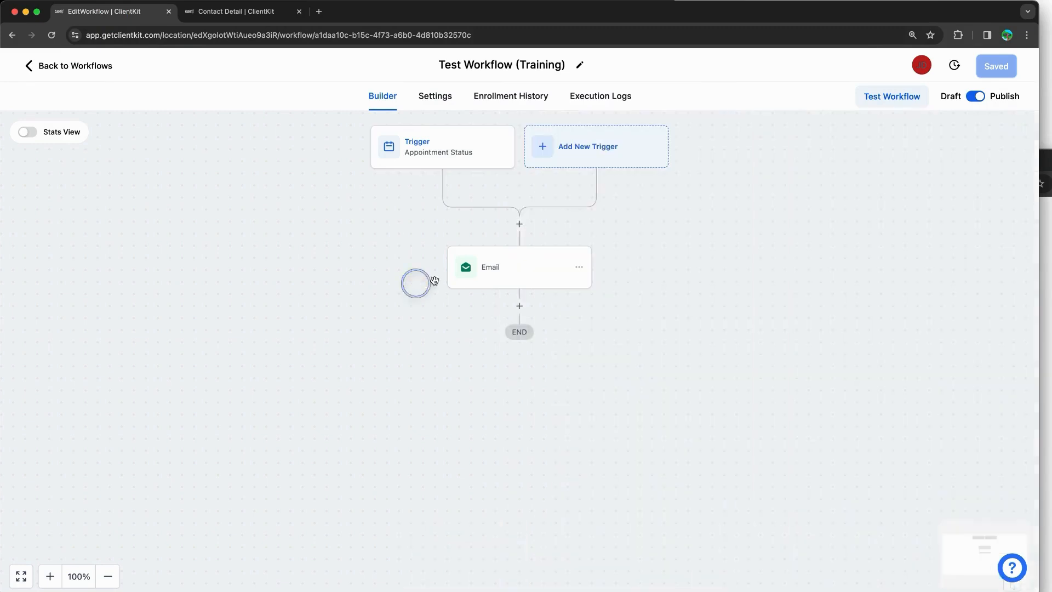
{"action": "left_click", "coordinate": [559, 284]}
{"action": "scroll", "coordinate": [876, 329], "scroll_direction": "down", "scroll_amount": 5}
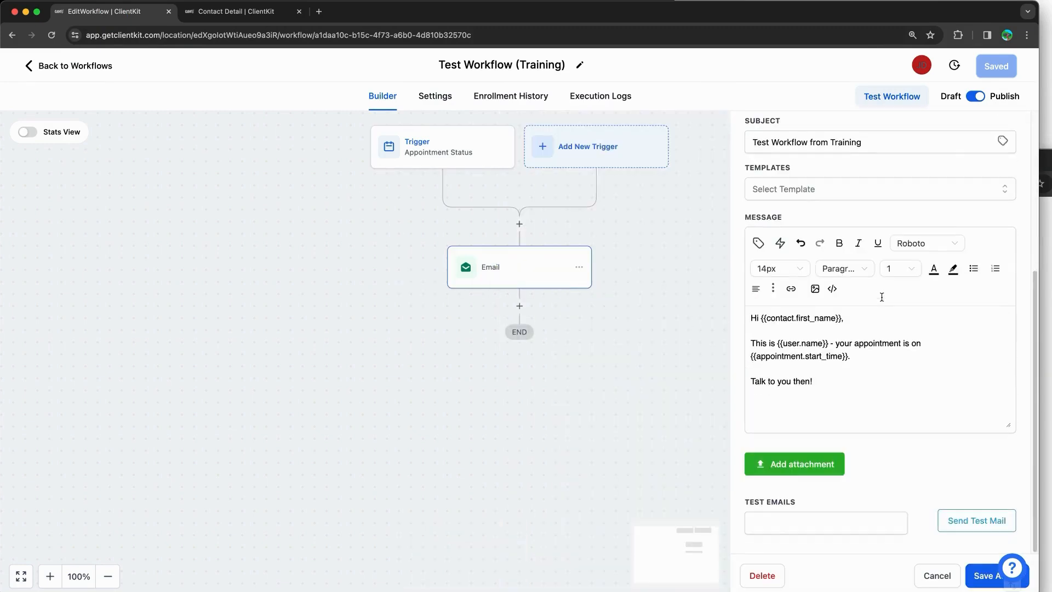
Step: Review the workflow's Enrollment History, Execution Logs and Settings, then return to Builder
{"action": "left_click", "coordinate": [530, 105]}
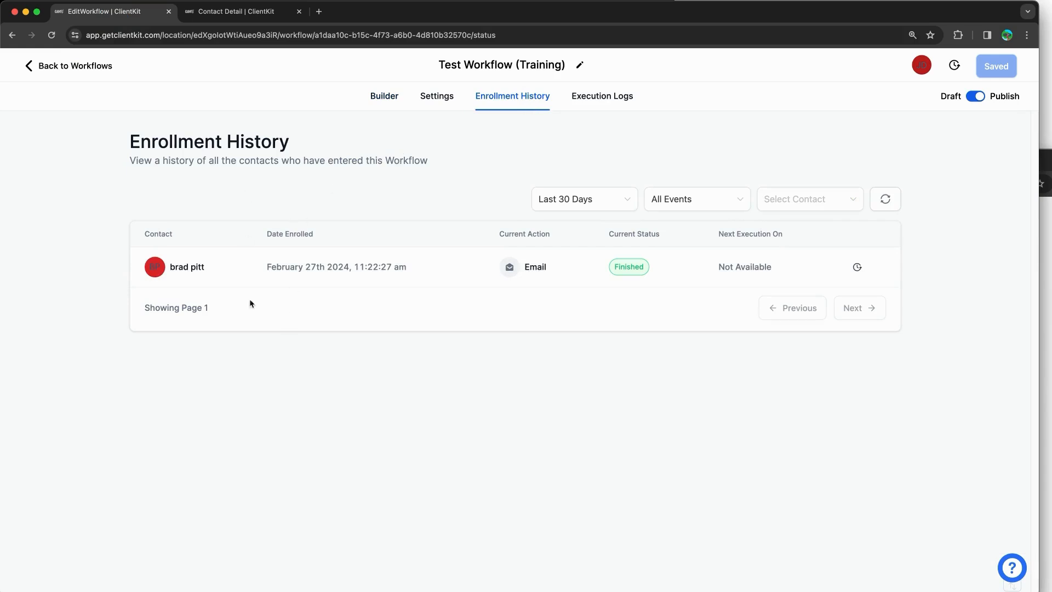
{"action": "left_click", "coordinate": [581, 103]}
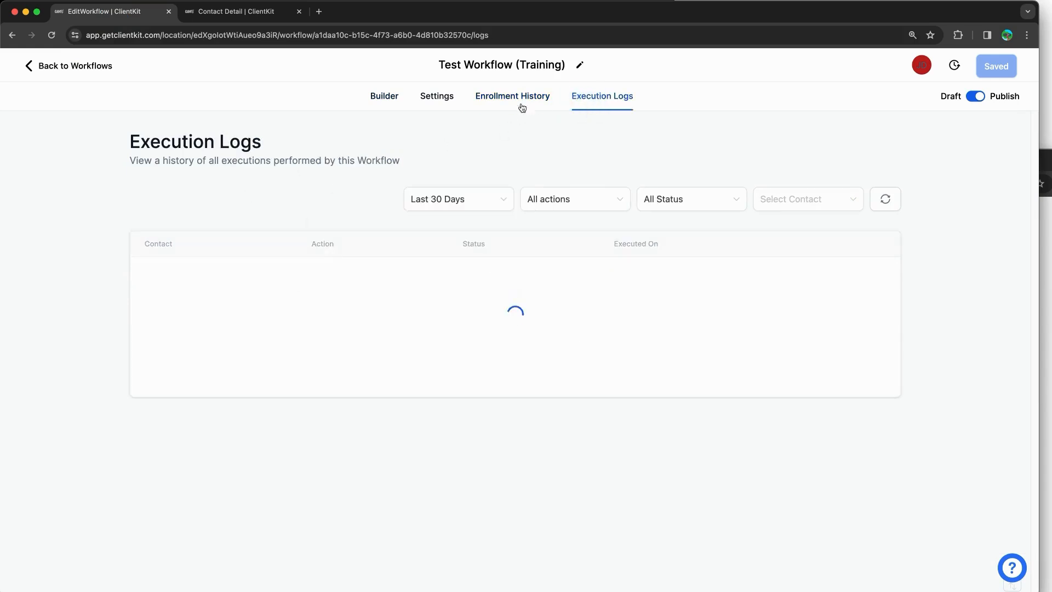
{"action": "left_click", "coordinate": [433, 100]}
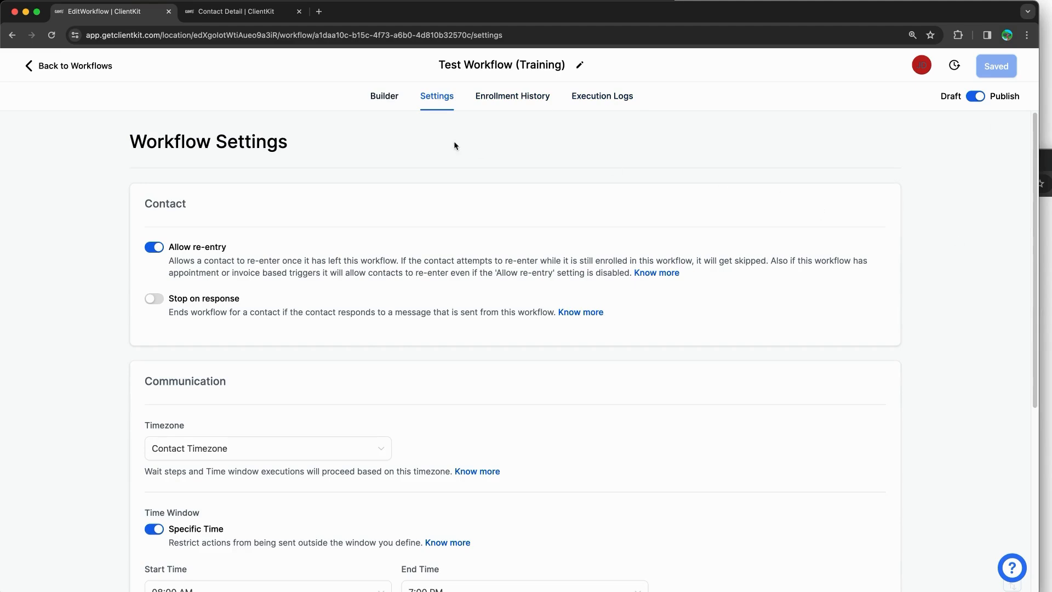
{"action": "left_click", "coordinate": [383, 95]}
Step: Start a test run, list available test contacts, and annotate the test feature and Appointment Status trigger
{"action": "left_click", "coordinate": [899, 104]}
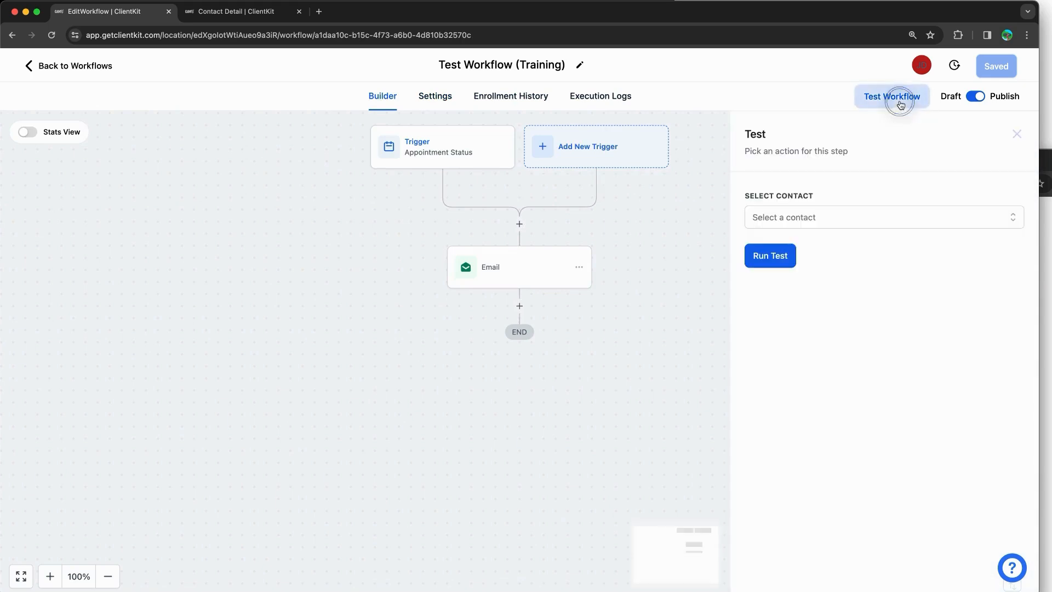
{"action": "left_click", "coordinate": [801, 215]}
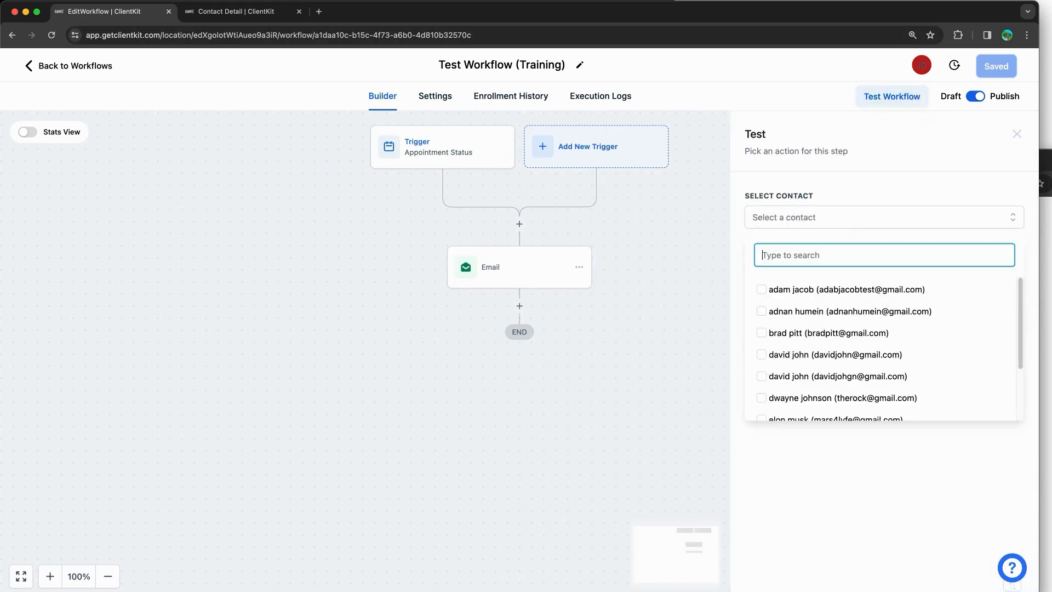
{"action": "mouse_move", "coordinate": [910, 84]}
{"action": "left_mouse_down"}
{"action": "mouse_move", "coordinate": [832, 98]}
{"action": "mouse_move", "coordinate": [925, 86]}
{"action": "mouse_move", "coordinate": [914, 77]}
{"action": "left_mouse_up"}
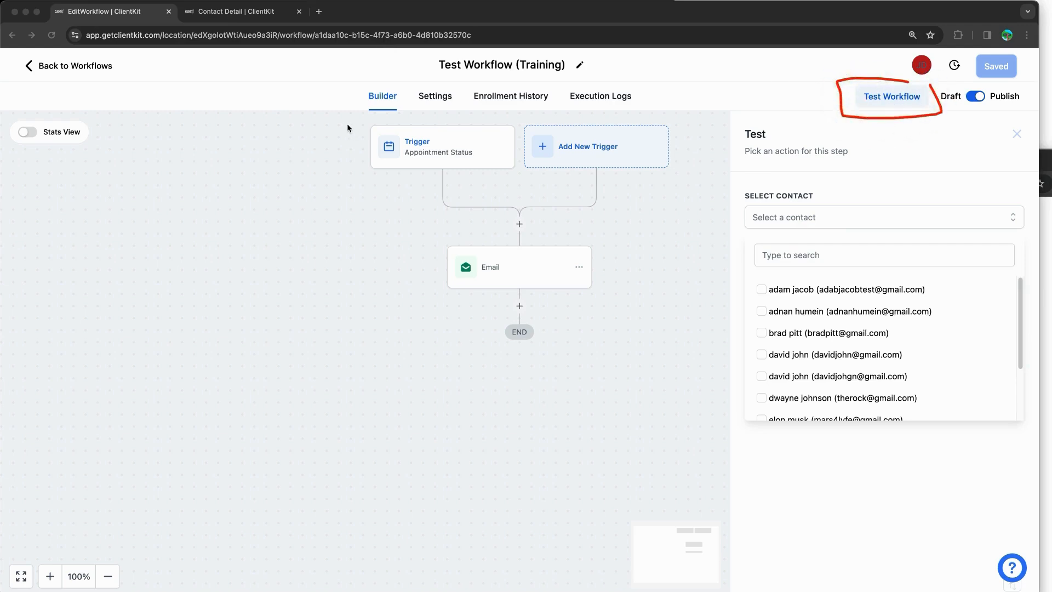
{"action": "mouse_move", "coordinate": [353, 117]}
{"action": "left_mouse_down"}
{"action": "mouse_move", "coordinate": [526, 181]}
{"action": "mouse_move", "coordinate": [360, 165]}
{"action": "mouse_move", "coordinate": [353, 116]}
{"action": "left_mouse_up"}
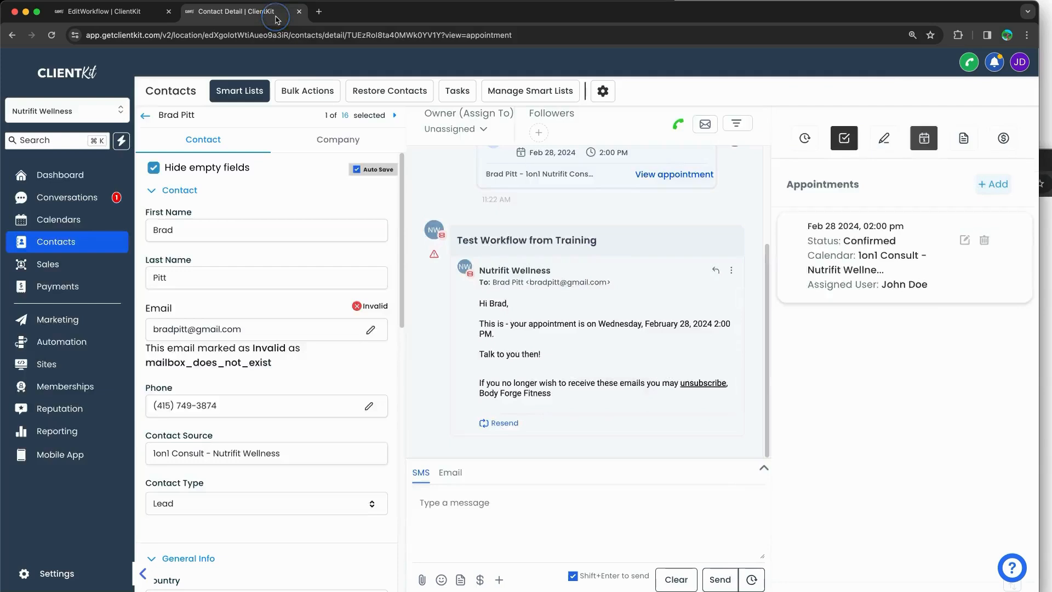
Step: Highlight the appointment date in the contact's sent email, then return to the workflow editor
{"action": "left_click", "coordinate": [282, 12]}
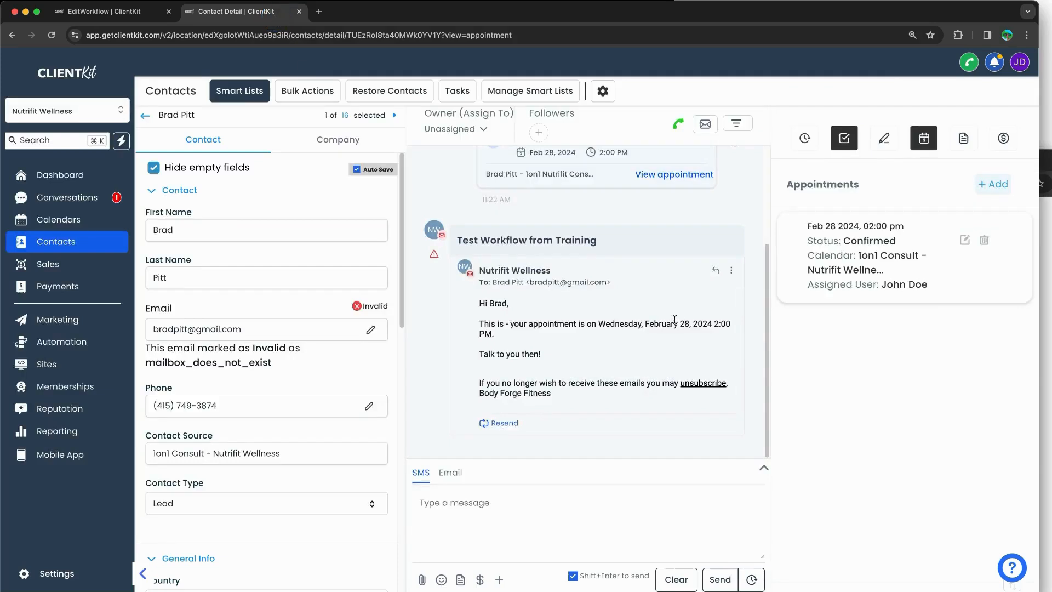
{"action": "left_click_drag", "start_coordinate": [600, 323], "coordinate": [614, 337]}
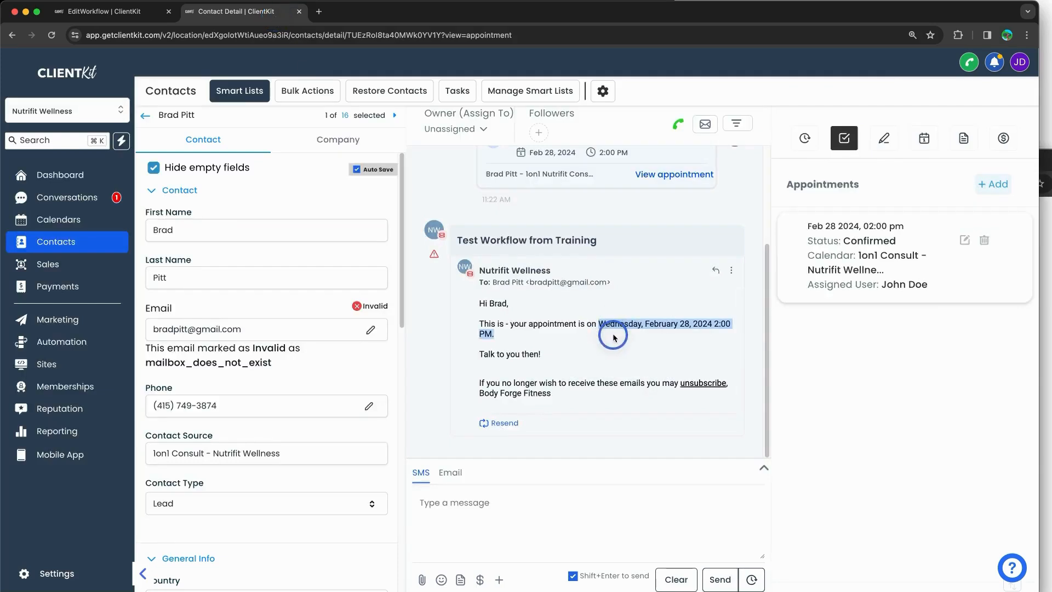
{"action": "left_click", "coordinate": [104, 11]}
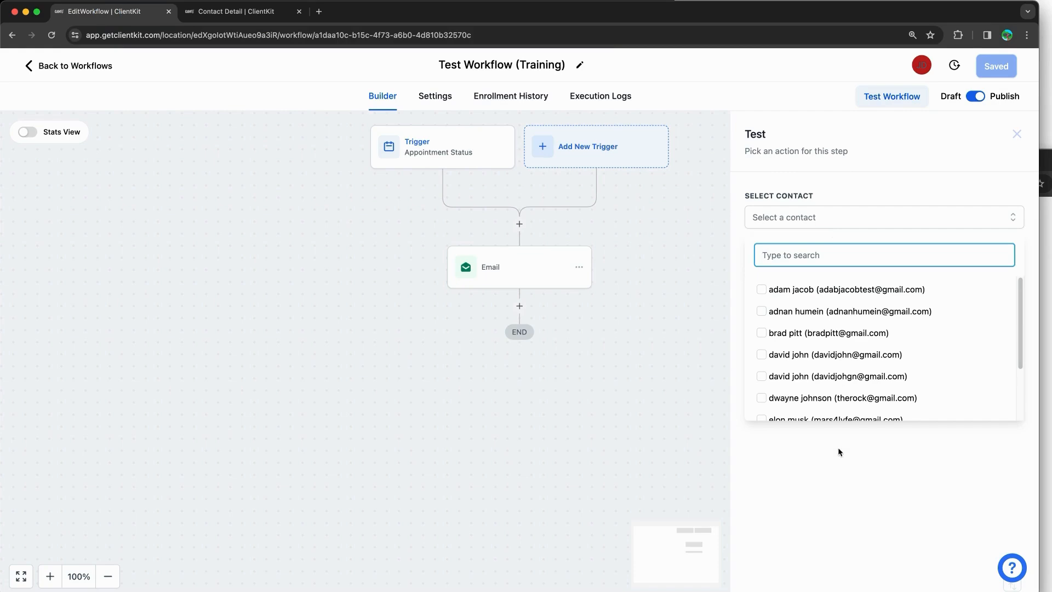
Step: Read the training notes through the testing, Enrollment History and Execution Logs sections
{"action": "left_click", "coordinate": [992, 0]}
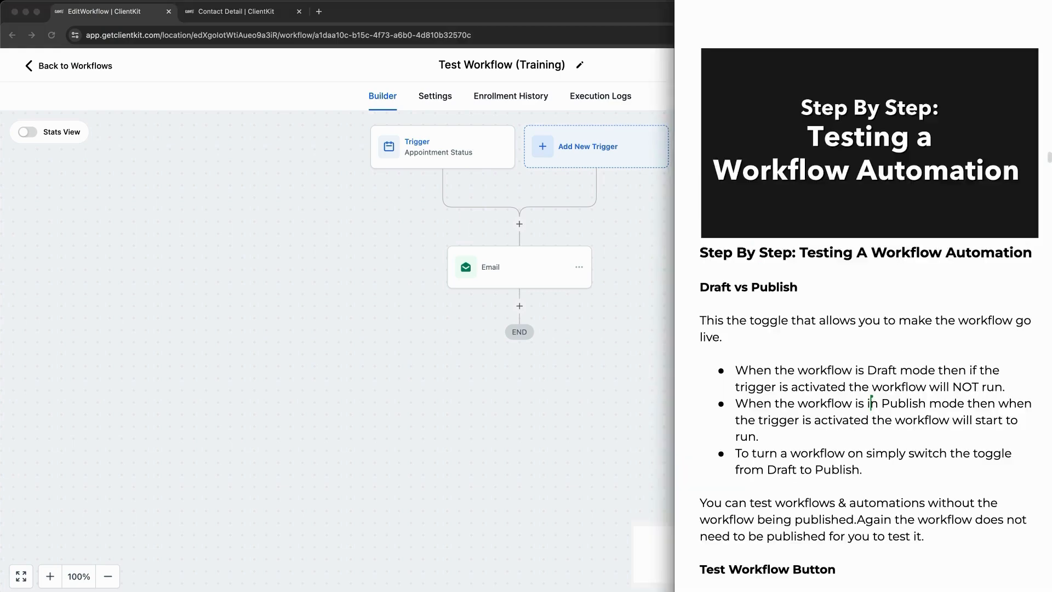
{"action": "scroll", "coordinate": [778, 219], "scroll_direction": "down", "scroll_amount": 3}
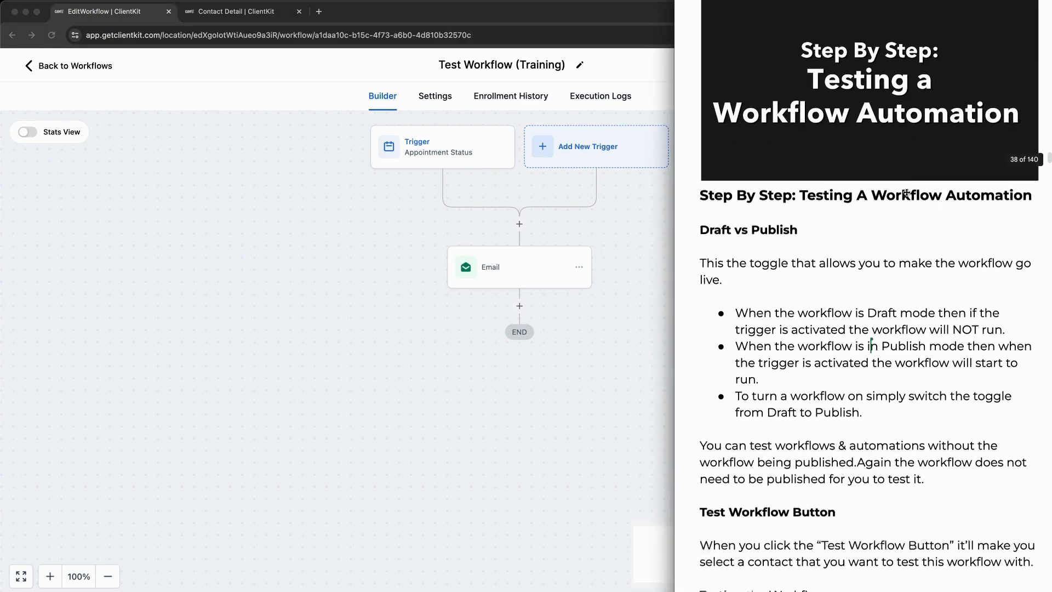
{"action": "scroll", "coordinate": [778, 219], "scroll_direction": "down", "scroll_amount": 10}
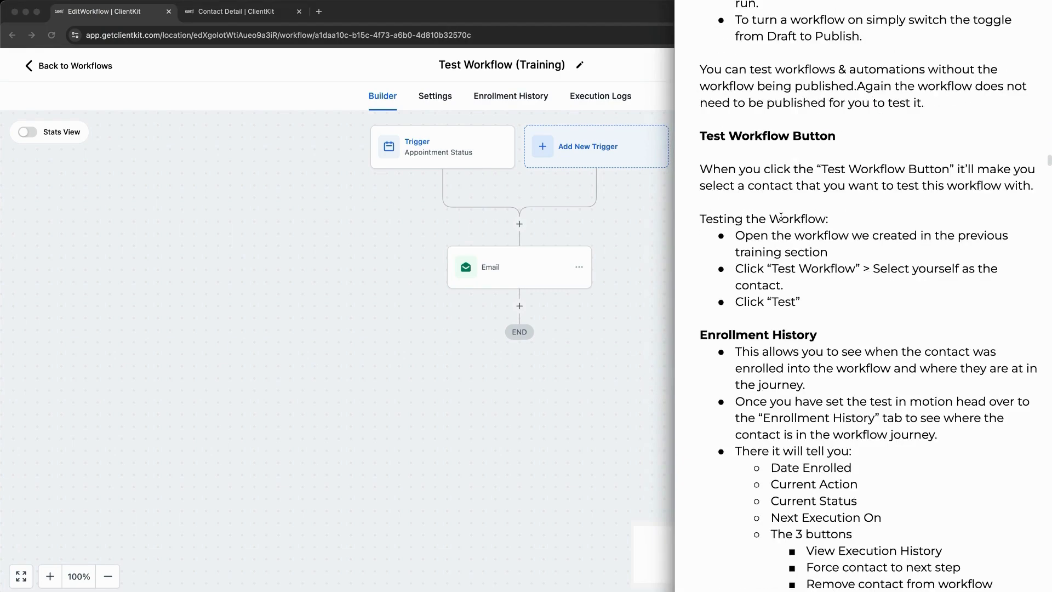
{"action": "scroll", "coordinate": [824, 198], "scroll_direction": "down", "scroll_amount": 3}
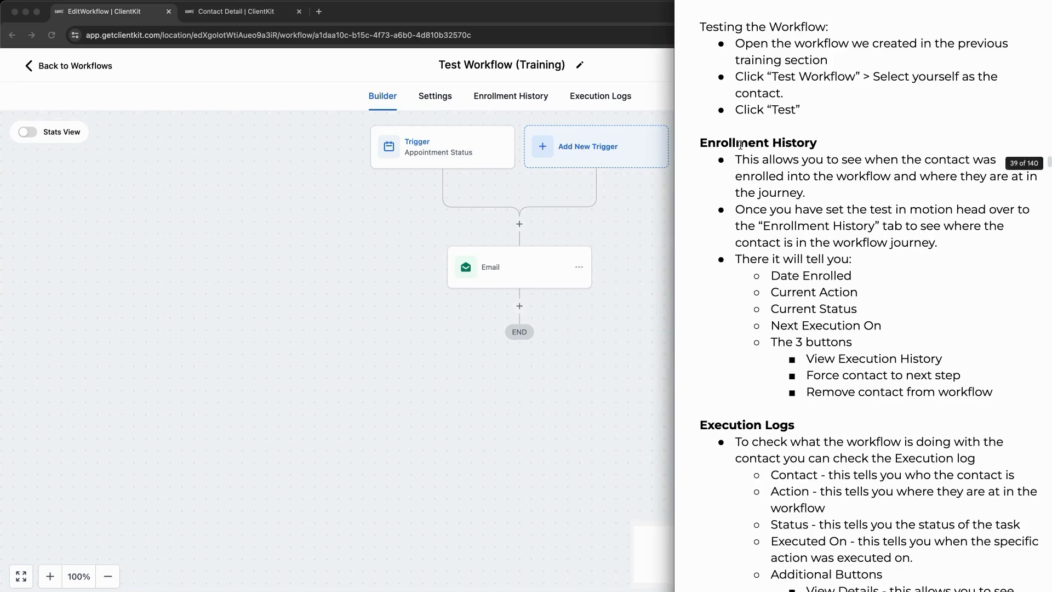
{"action": "scroll", "coordinate": [841, 231], "scroll_direction": "down", "scroll_amount": 7}
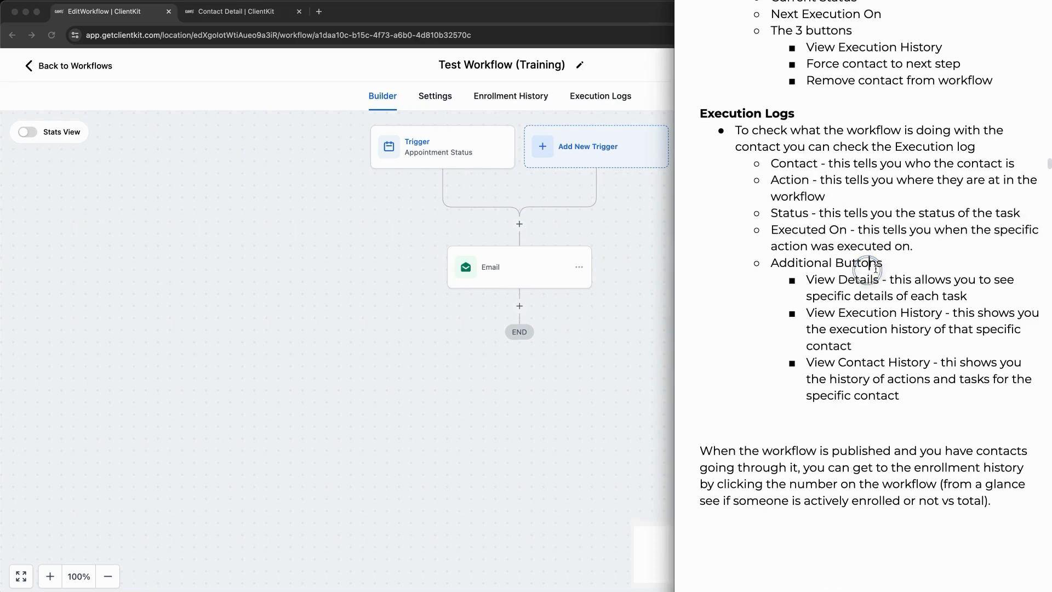
{"action": "left_click", "coordinate": [343, 207]}
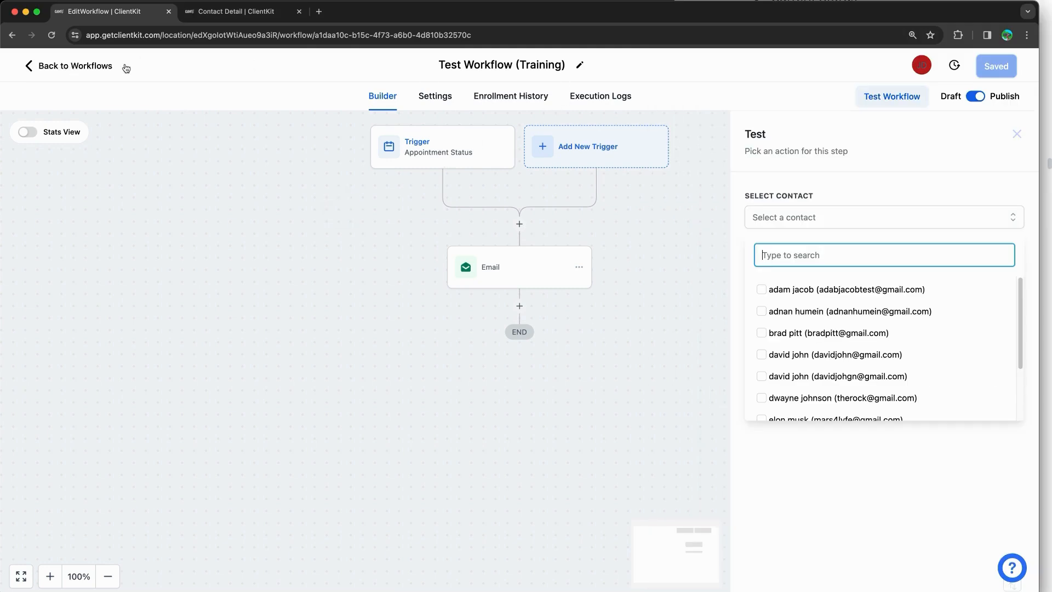
Step: Close the Test panel and append ' - ' plus the test contact's name to the workflow title
{"action": "left_click", "coordinate": [478, 83]}
{"action": "left_click", "coordinate": [570, 62]}
{"action": "left_click", "coordinate": [534, 64]}
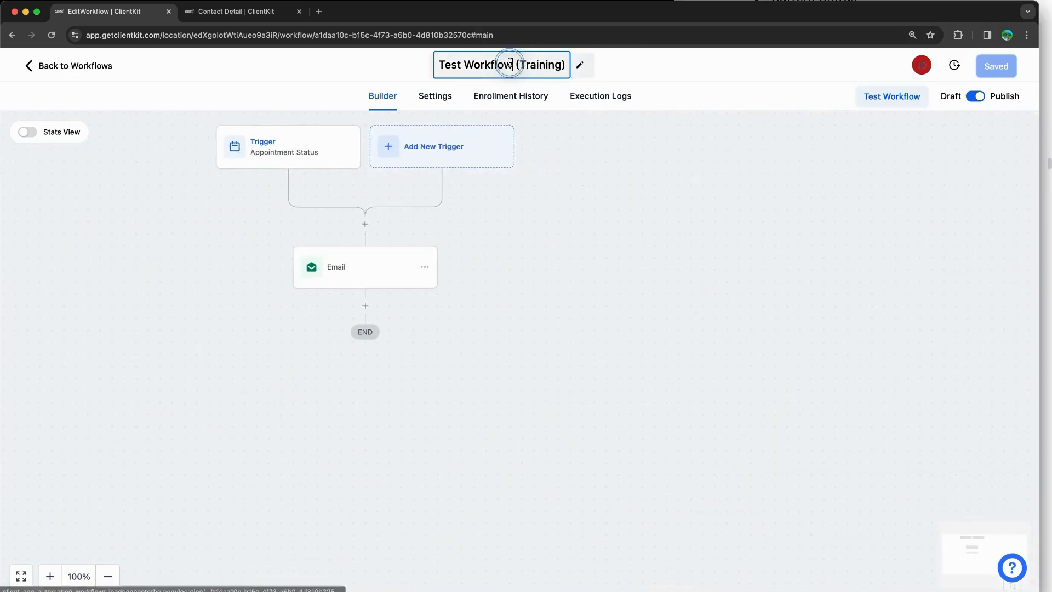
{"action": "type", "text": "- Bradd P"}
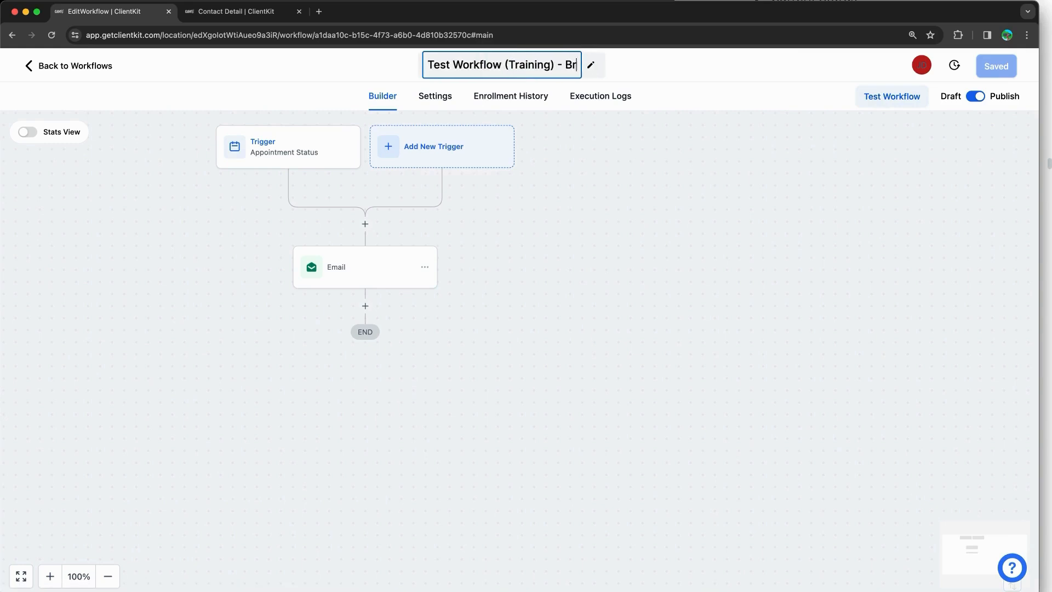
{"action": "key", "text": "BackSpace"}
{"action": "key", "text": "BackSpace"}
{"action": "key", "text": "BackSpace"}
{"action": "type", "text": "PItt"}
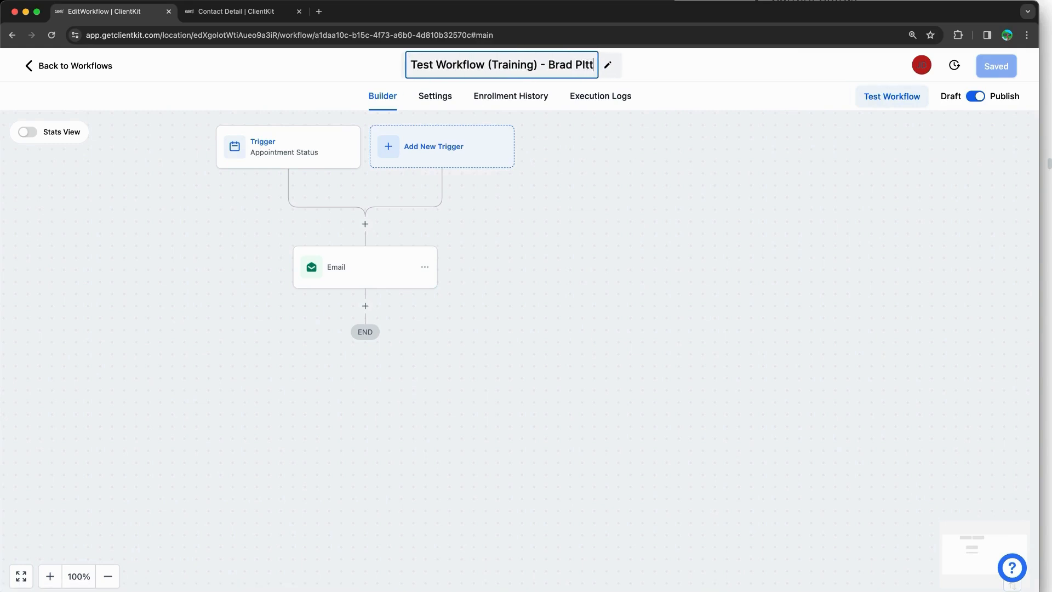
{"action": "key", "text": "BackSpace"}
{"action": "key", "text": "BackSpace"}
{"action": "key", "text": "BackSpace"}
{"action": "type", "text": "itt"}
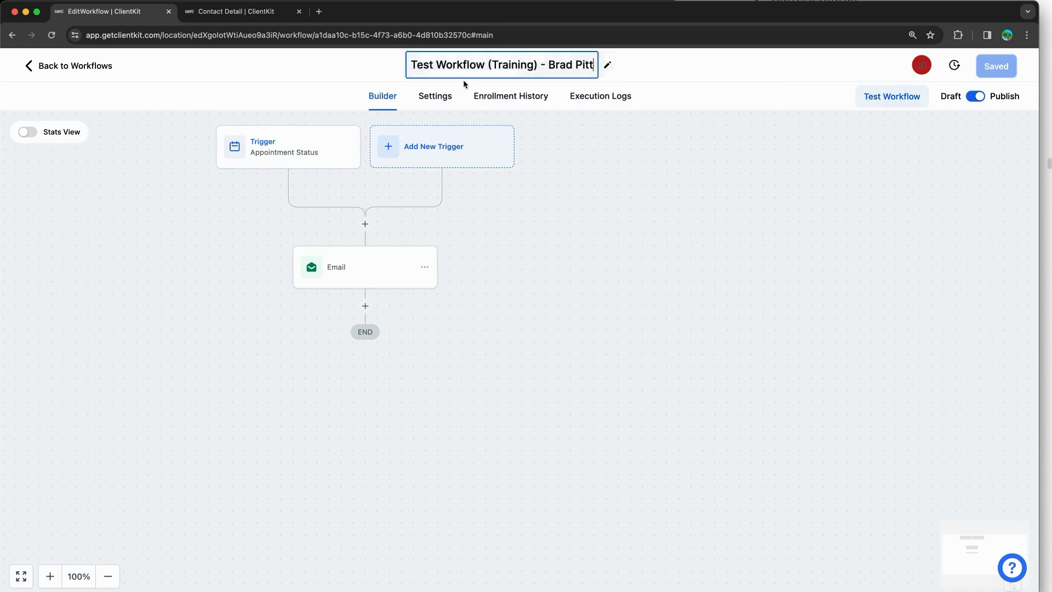
{"action": "left_click", "coordinate": [616, 256]}
Step: Save the renamed workflow and go back to the Workflow List
{"action": "left_click", "coordinate": [82, 66]}
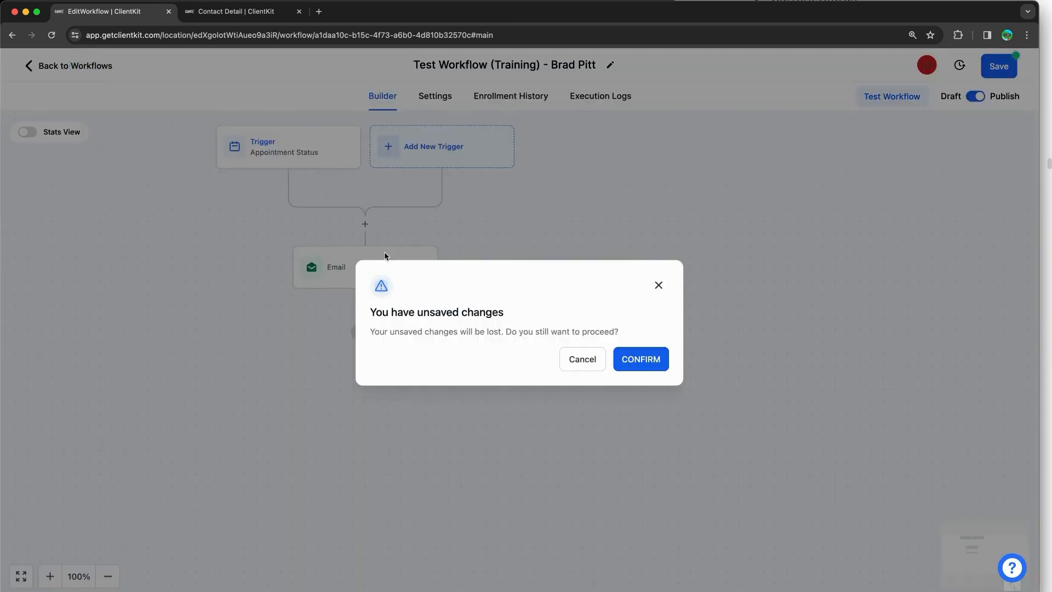
{"action": "left_click", "coordinate": [657, 286]}
{"action": "left_click", "coordinate": [999, 68]}
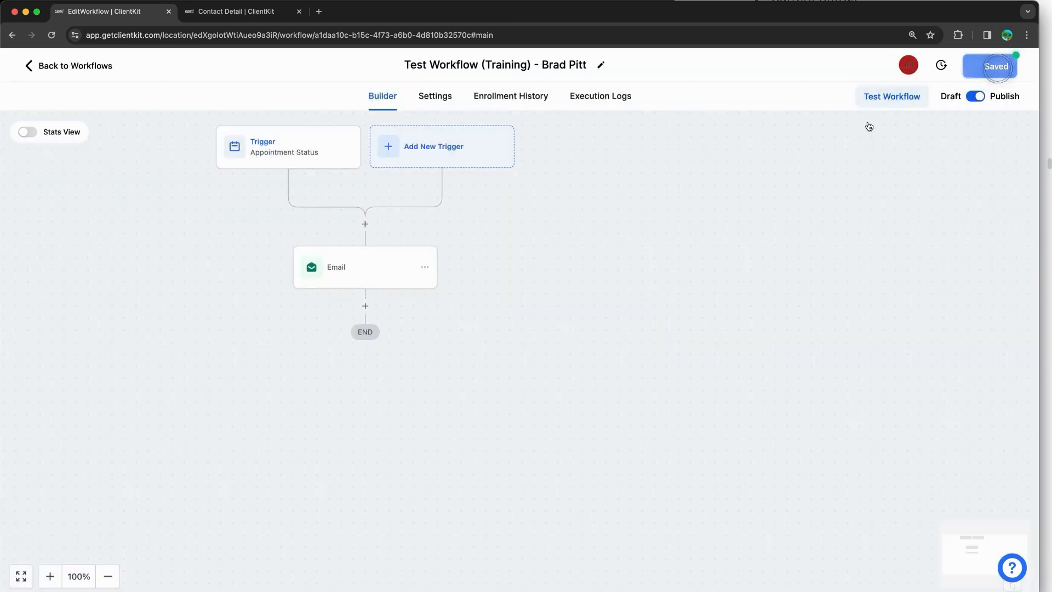
{"action": "left_click", "coordinate": [62, 63]}
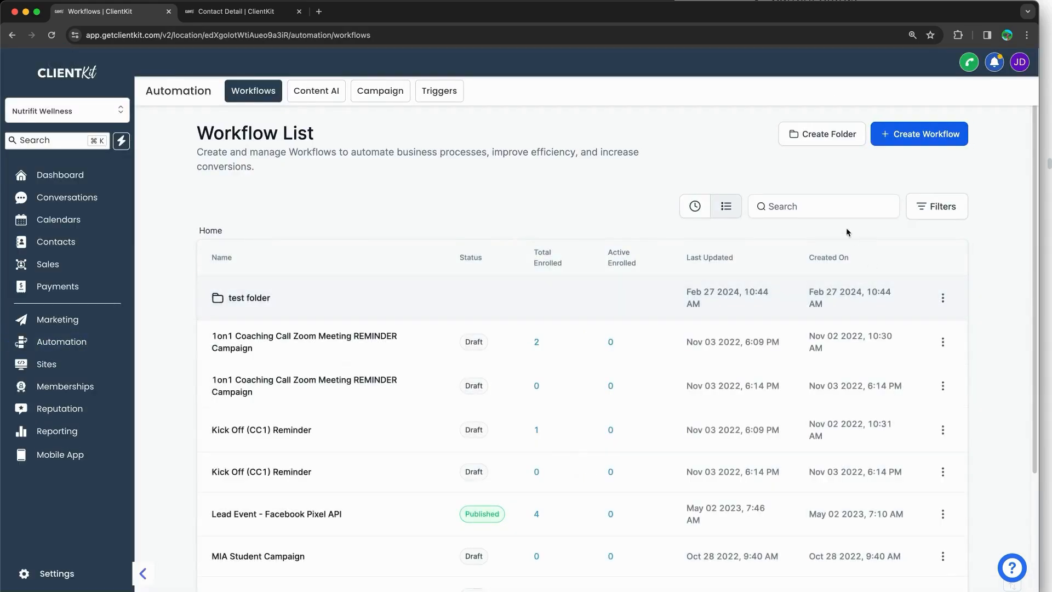
Step: Search the Workflow List by the test contact's name and open the renamed workflow's Enrollment History
{"action": "left_click", "coordinate": [836, 212]}
{"action": "type", "text": "brad"}
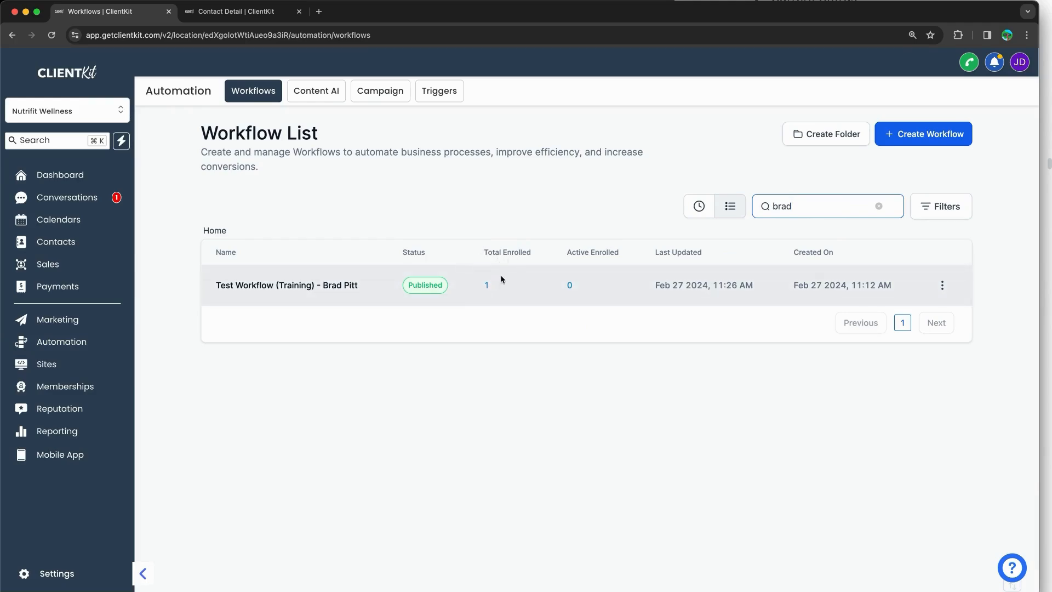
{"action": "scroll", "coordinate": [543, 282], "scroll_direction": "up", "scroll_amount": 5}
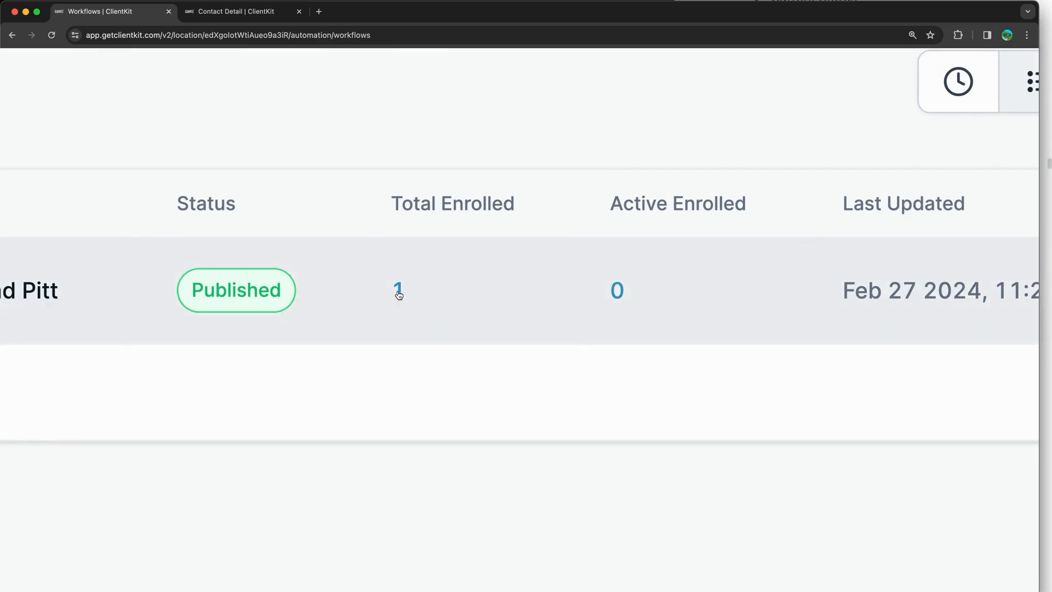
{"action": "scroll", "coordinate": [400, 292], "scroll_direction": "down", "scroll_amount": 5}
{"action": "left_click", "coordinate": [486, 286]}
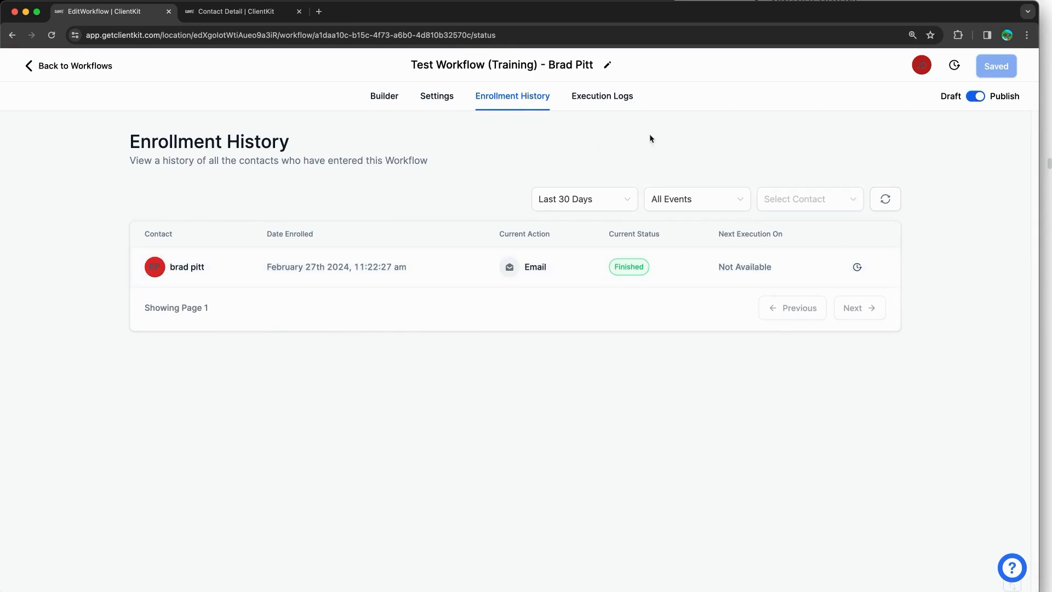
Step: Read the training notes' Take Action section, then return to the renamed workflow's builder canvas
{"action": "left_click", "coordinate": [1046, 31]}
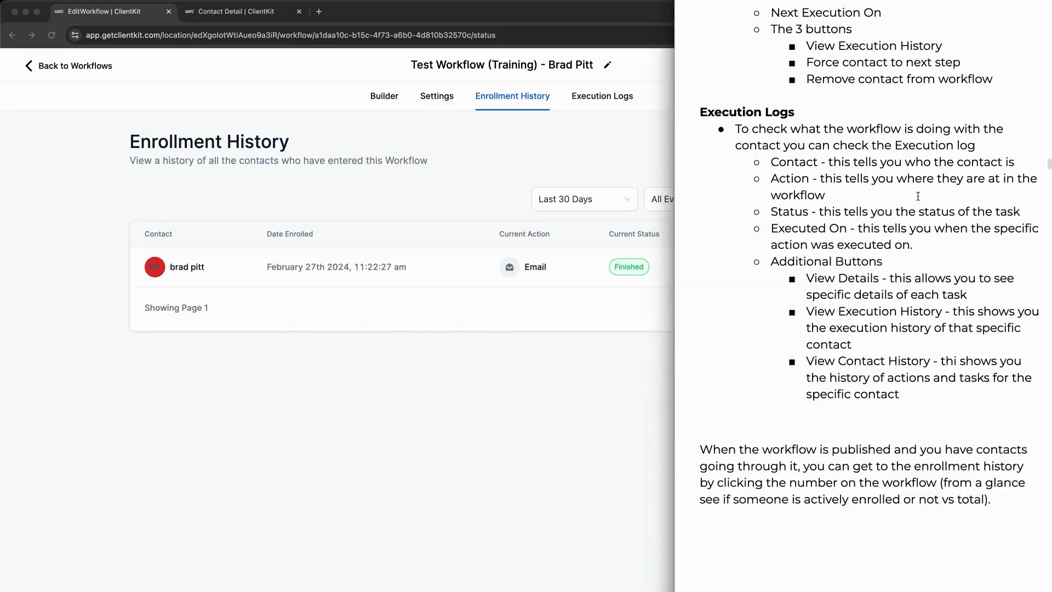
{"action": "scroll", "coordinate": [918, 195], "scroll_direction": "down", "scroll_amount": 8}
{"action": "scroll", "coordinate": [917, 195], "scroll_direction": "down", "scroll_amount": 5}
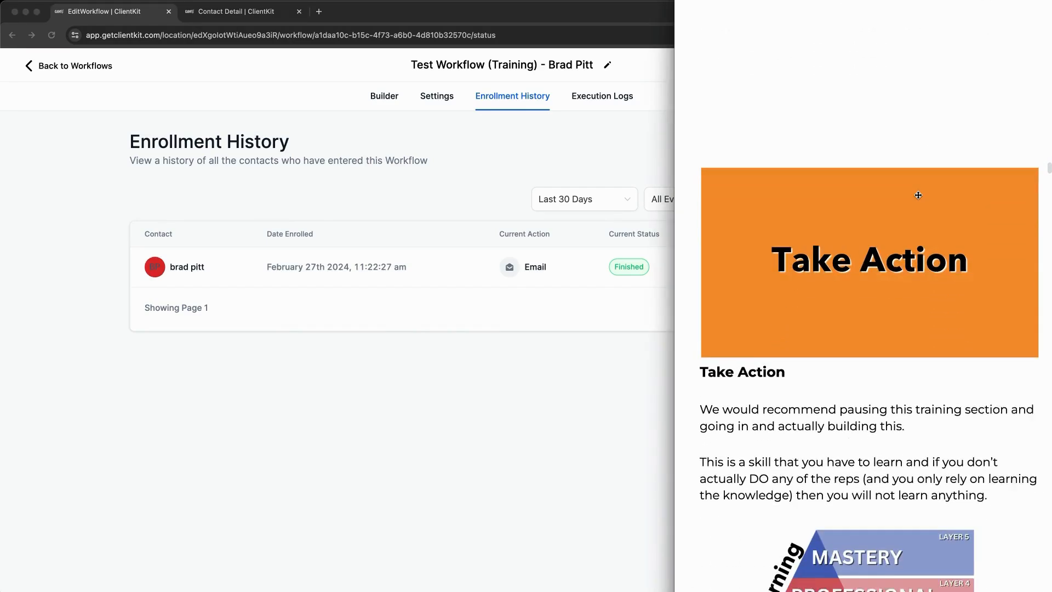
{"action": "scroll", "coordinate": [918, 195], "scroll_direction": "down", "scroll_amount": 1}
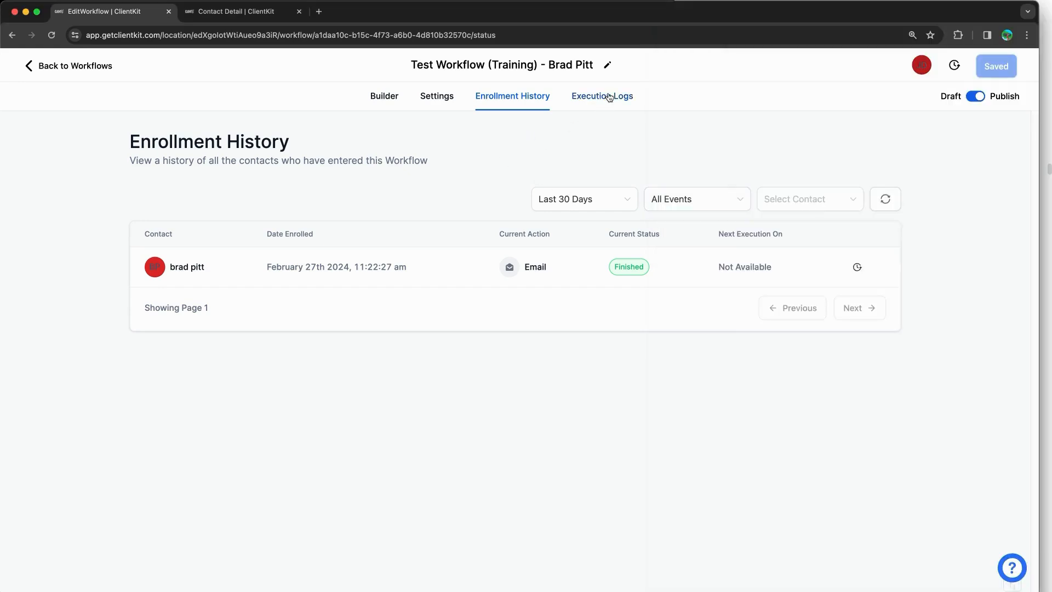
{"action": "left_click", "coordinate": [383, 97]}
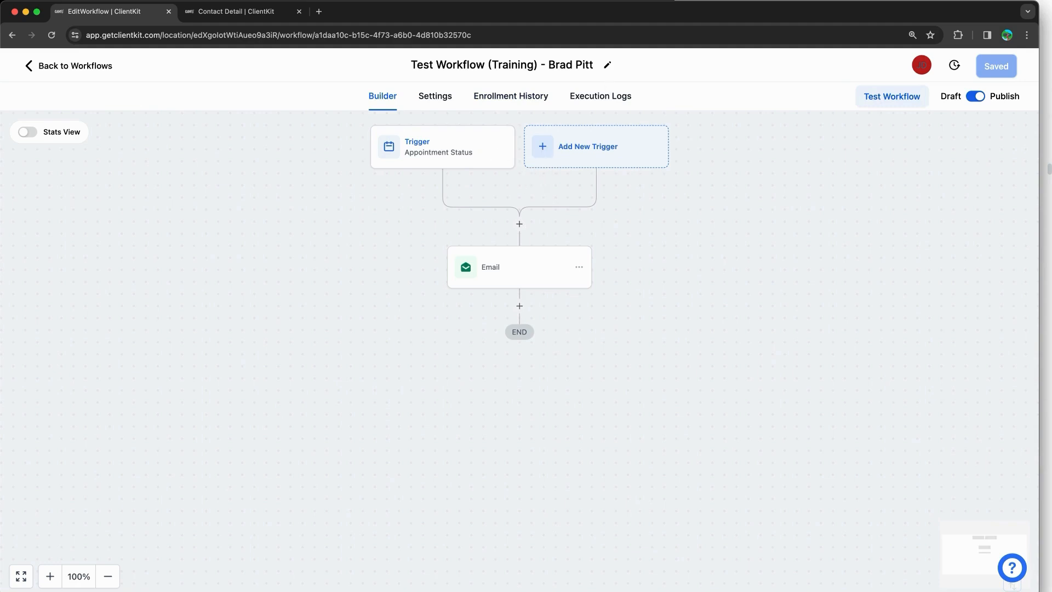
Step: Annotate the training notes' skill formula diagram, circling Reps and writing 1 X 6
{"action": "left_click", "coordinate": [963, 2]}
{"action": "scroll", "coordinate": [834, 223], "scroll_direction": "down", "scroll_amount": 6}
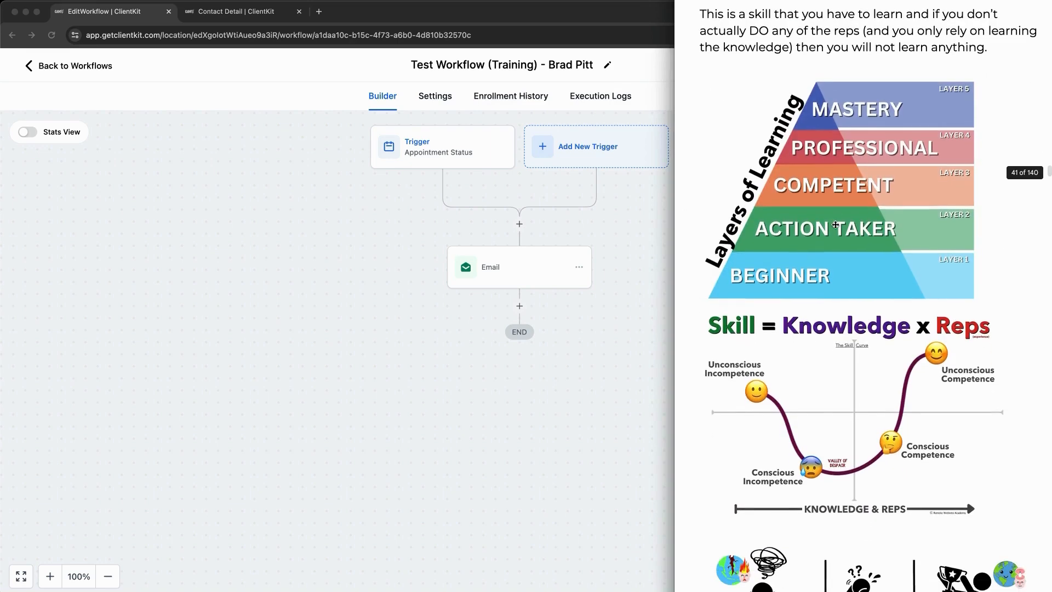
{"action": "scroll", "coordinate": [835, 225], "scroll_direction": "down", "scroll_amount": 5}
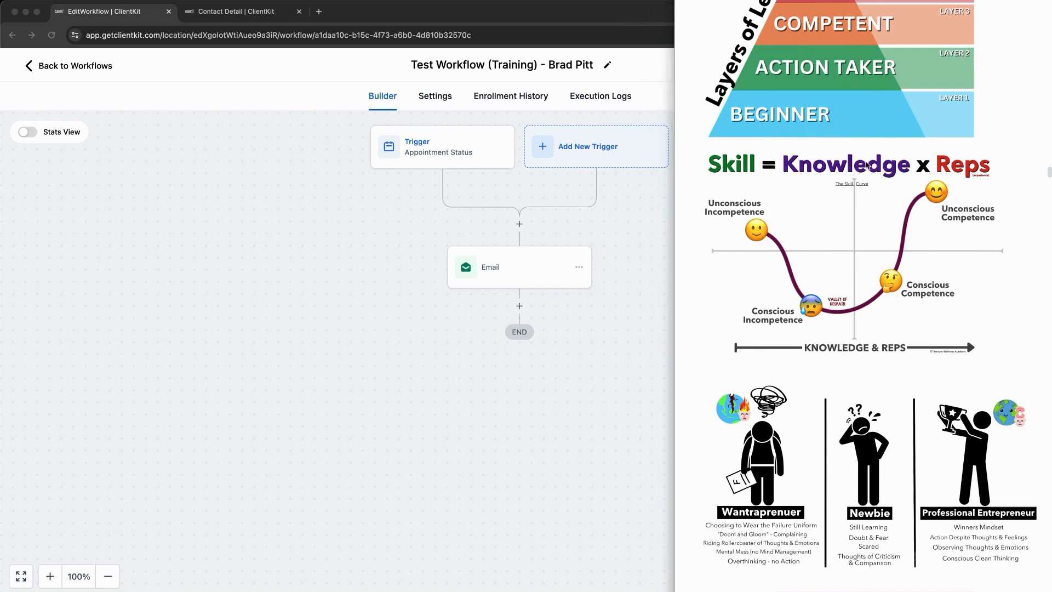
{"action": "left_click_drag", "start_coordinate": [801, 177], "coordinate": [903, 176]}
{"action": "mouse_move", "coordinate": [977, 147]}
{"action": "left_mouse_down"}
{"action": "mouse_move", "coordinate": [931, 182]}
{"action": "mouse_move", "coordinate": [974, 143]}
{"action": "left_mouse_up"}
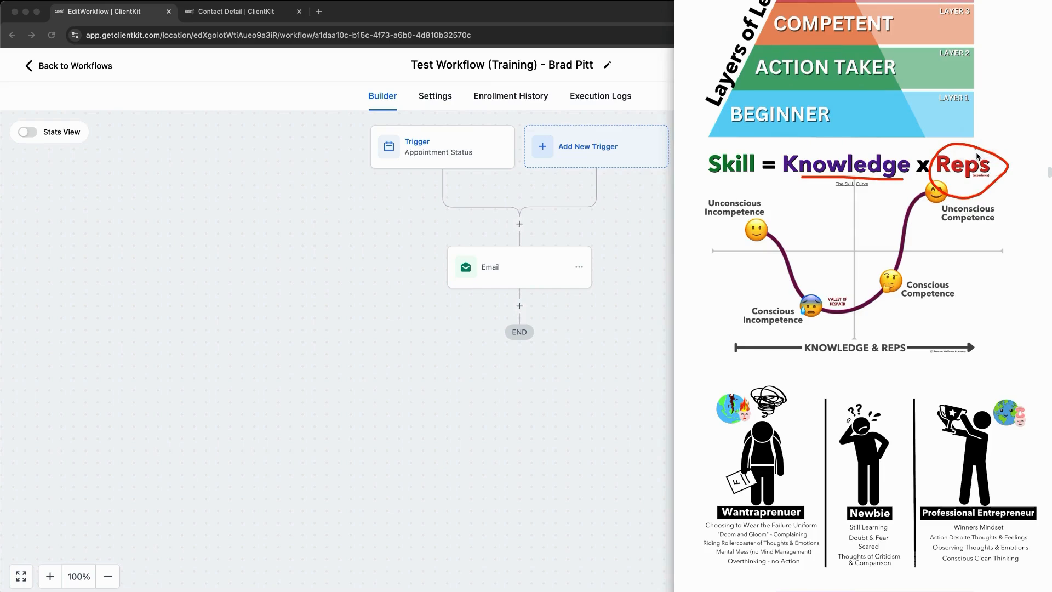
{"action": "left_click_drag", "start_coordinate": [1020, 210], "coordinate": [1019, 135]}
{"action": "left_click_drag", "start_coordinate": [715, 187], "coordinate": [744, 185]}
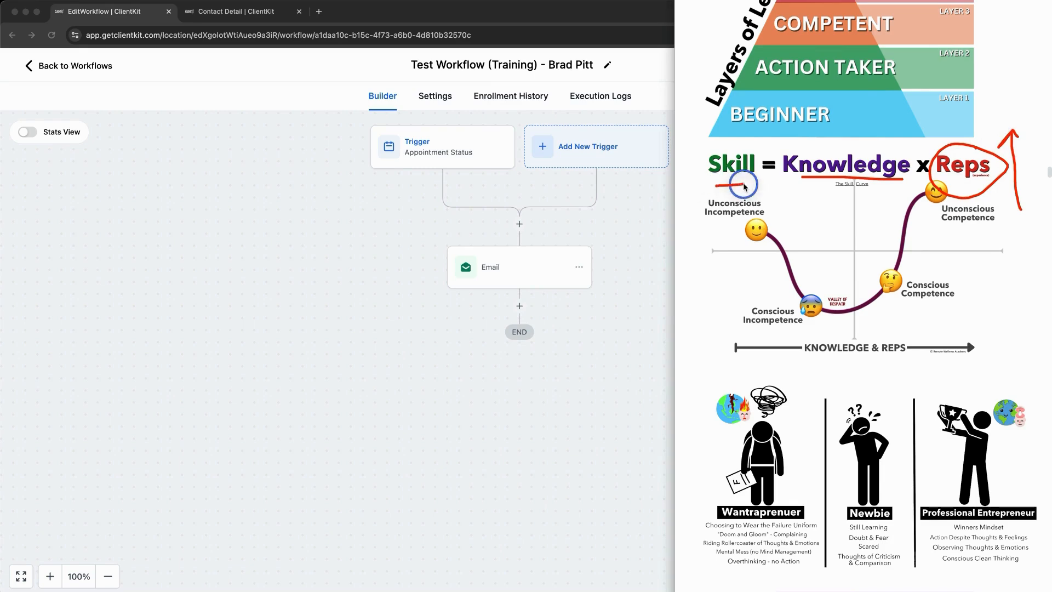
{"action": "mouse_move", "coordinate": [839, 187]}
{"action": "left_mouse_down"}
{"action": "mouse_move", "coordinate": [842, 217]}
{"action": "mouse_move", "coordinate": [888, 221]}
{"action": "mouse_move", "coordinate": [861, 222]}
{"action": "left_mouse_up"}
{"action": "mouse_move", "coordinate": [926, 189]}
{"action": "left_mouse_down"}
{"action": "mouse_move", "coordinate": [911, 212]}
{"action": "mouse_move", "coordinate": [936, 167]}
{"action": "mouse_move", "coordinate": [953, 184]}
{"action": "left_mouse_up"}
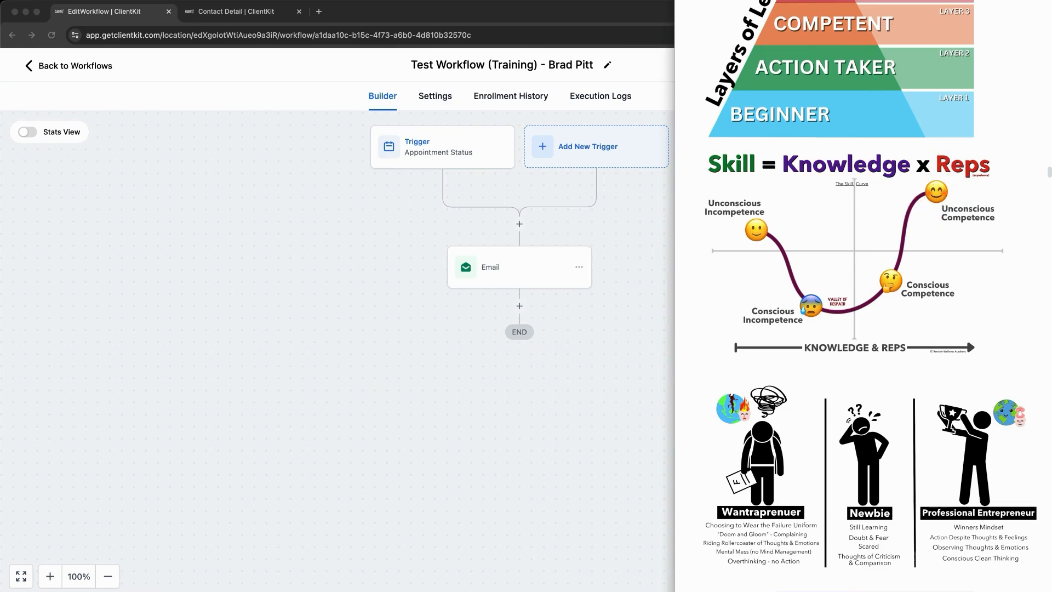
Step: Scroll the notes down to the How To Manage Automations In ClientKit section
{"action": "scroll", "coordinate": [931, 308], "scroll_direction": "down", "scroll_amount": 10}
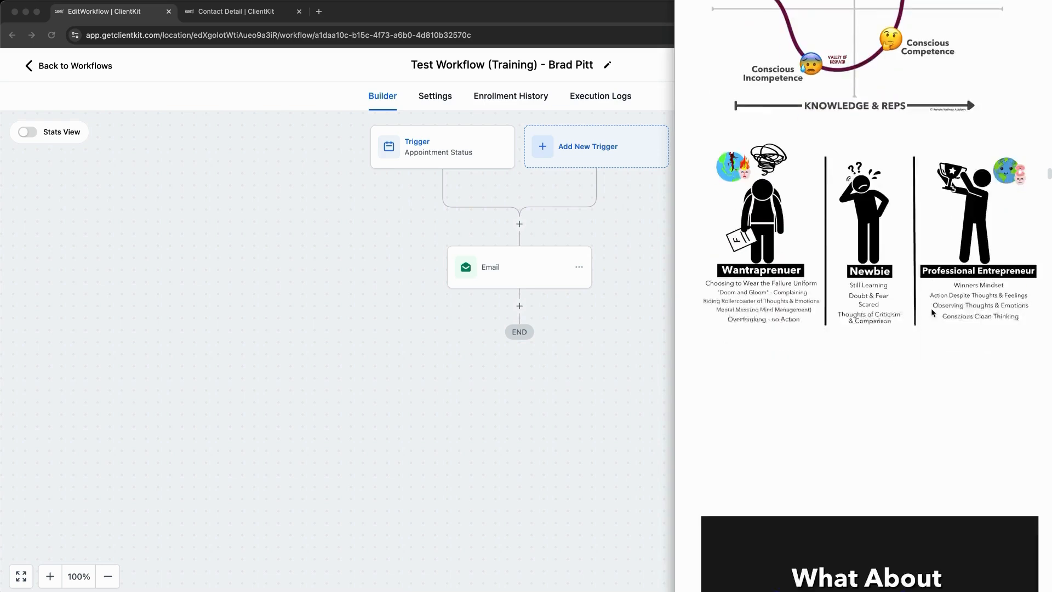
{"action": "scroll", "coordinate": [931, 311], "scroll_direction": "down", "scroll_amount": 4}
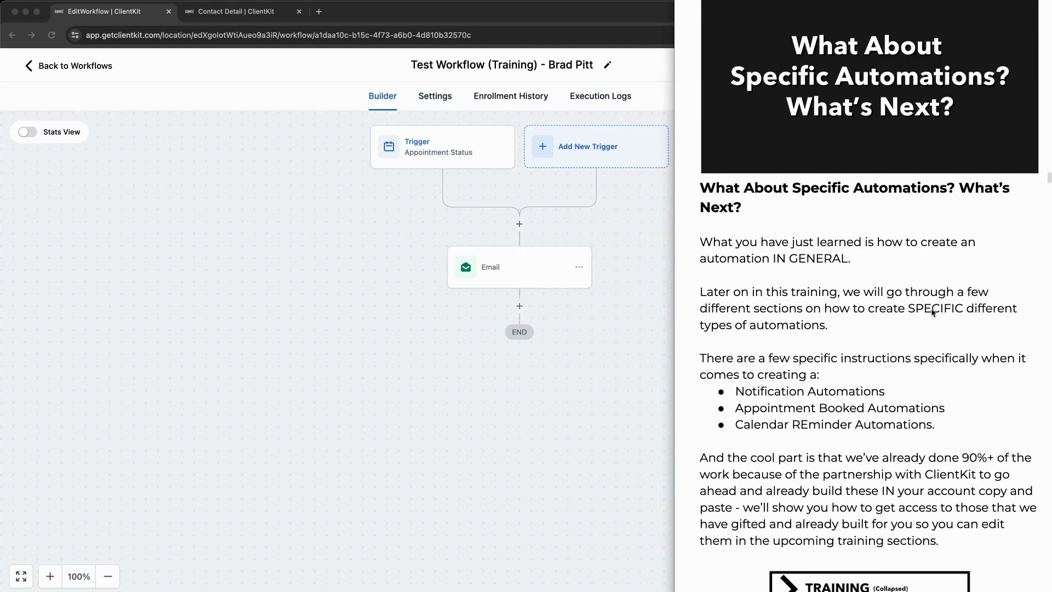
{"action": "scroll", "coordinate": [932, 311], "scroll_direction": "down", "scroll_amount": 3}
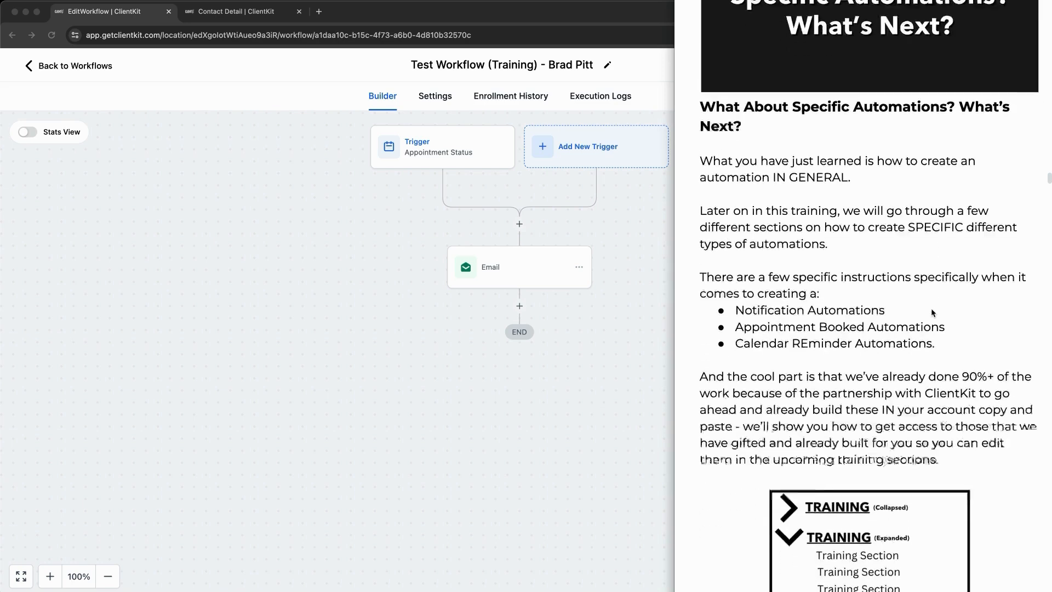
{"action": "scroll", "coordinate": [931, 312], "scroll_direction": "down", "scroll_amount": 3}
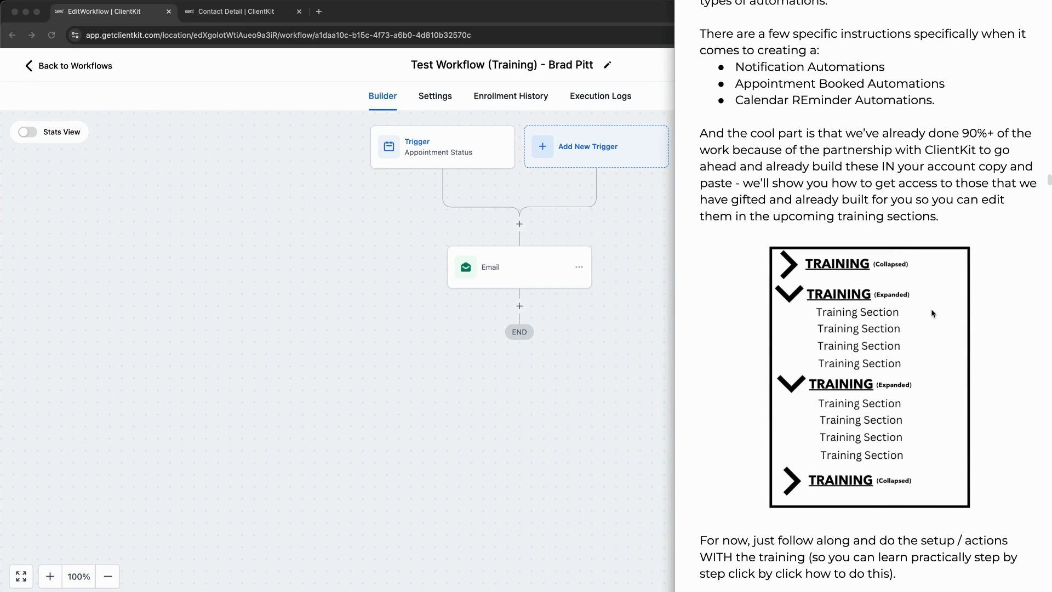
{"action": "scroll", "coordinate": [932, 311], "scroll_direction": "down", "scroll_amount": 7}
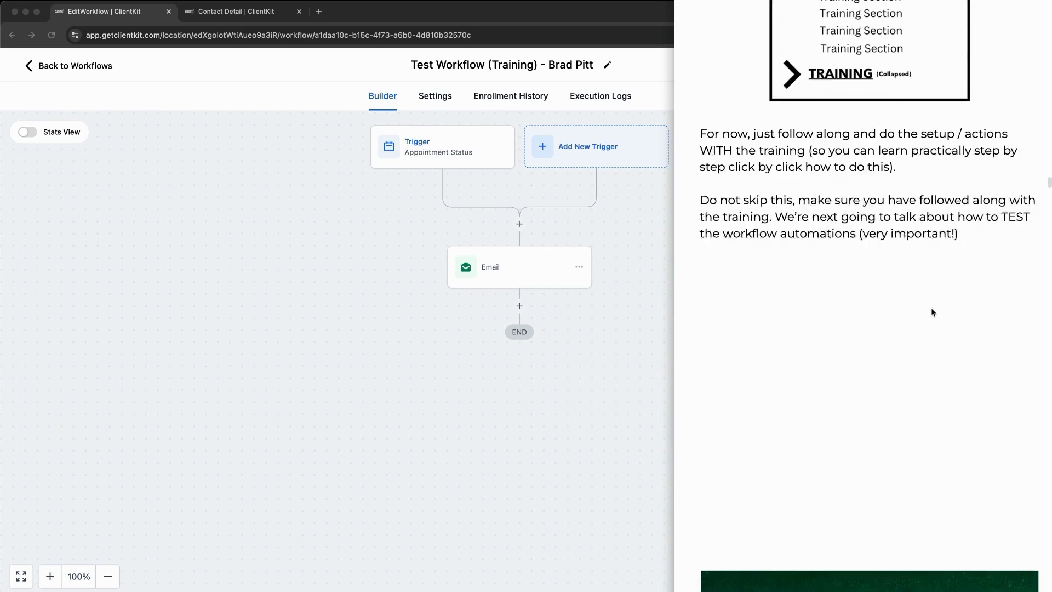
{"action": "scroll", "coordinate": [931, 313], "scroll_direction": "down", "scroll_amount": 6}
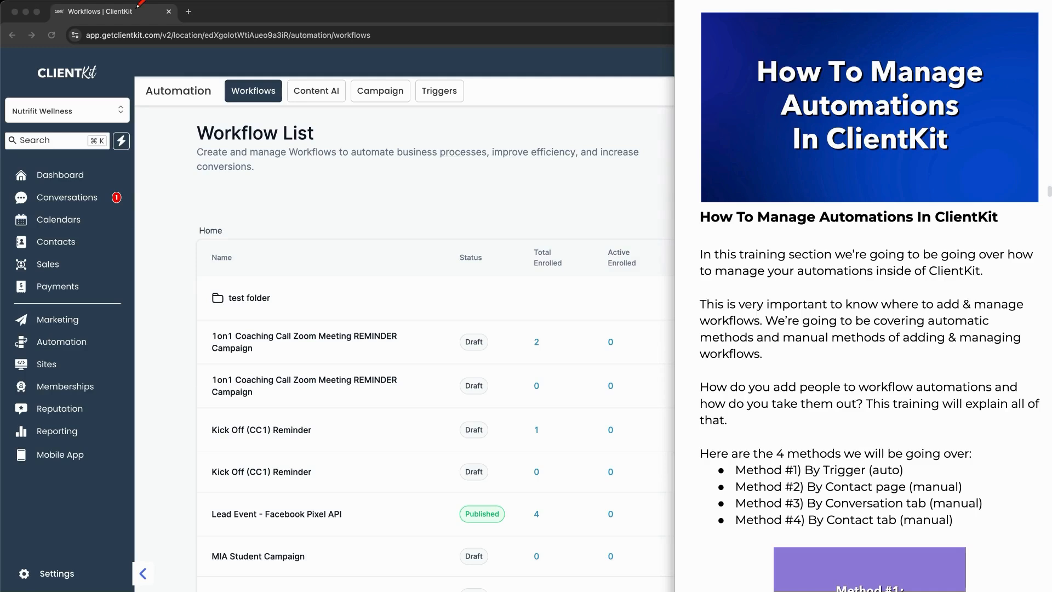
Step: Underline 'people to', scroll the notes to Method #1, then return to the Workflow List search
{"action": "left_click_drag", "start_coordinate": [810, 393], "coordinate": [921, 387]}
{"action": "scroll", "coordinate": [866, 351], "scroll_direction": "down", "scroll_amount": 10}
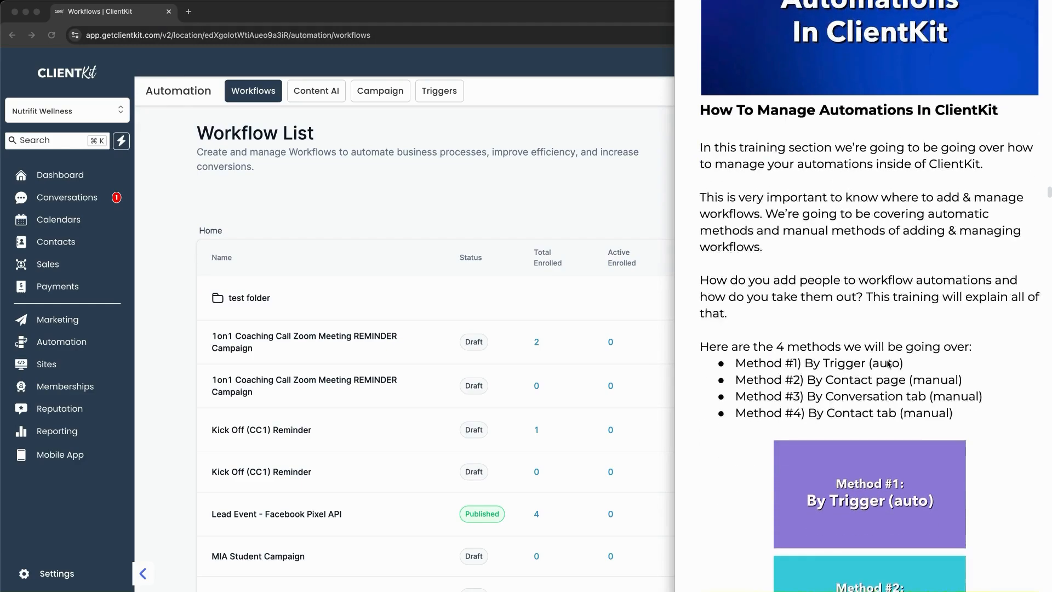
{"action": "scroll", "coordinate": [888, 356], "scroll_direction": "down", "scroll_amount": 15}
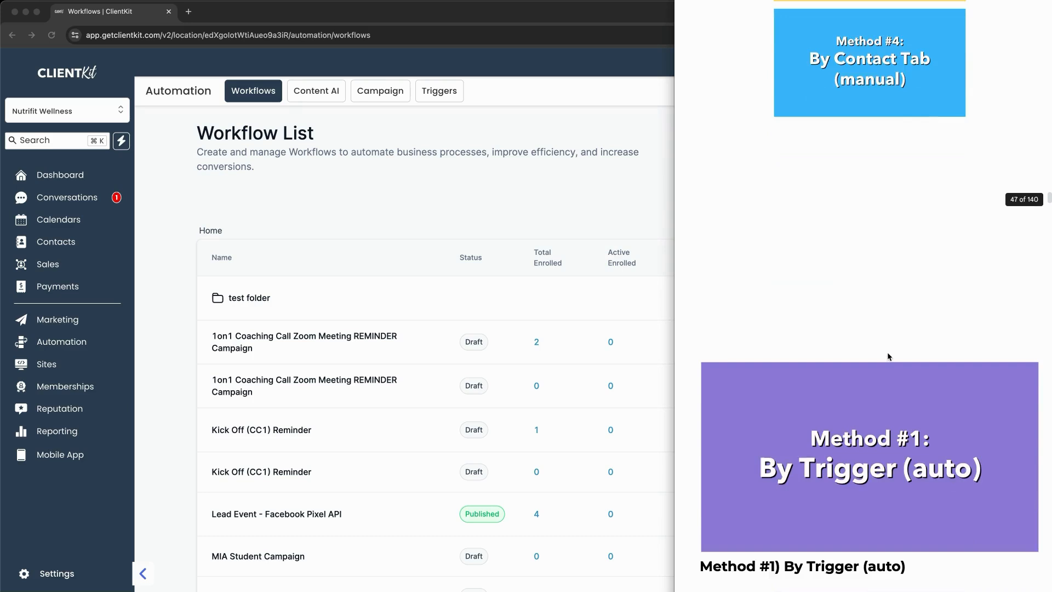
{"action": "scroll", "coordinate": [889, 355], "scroll_direction": "down", "scroll_amount": 4}
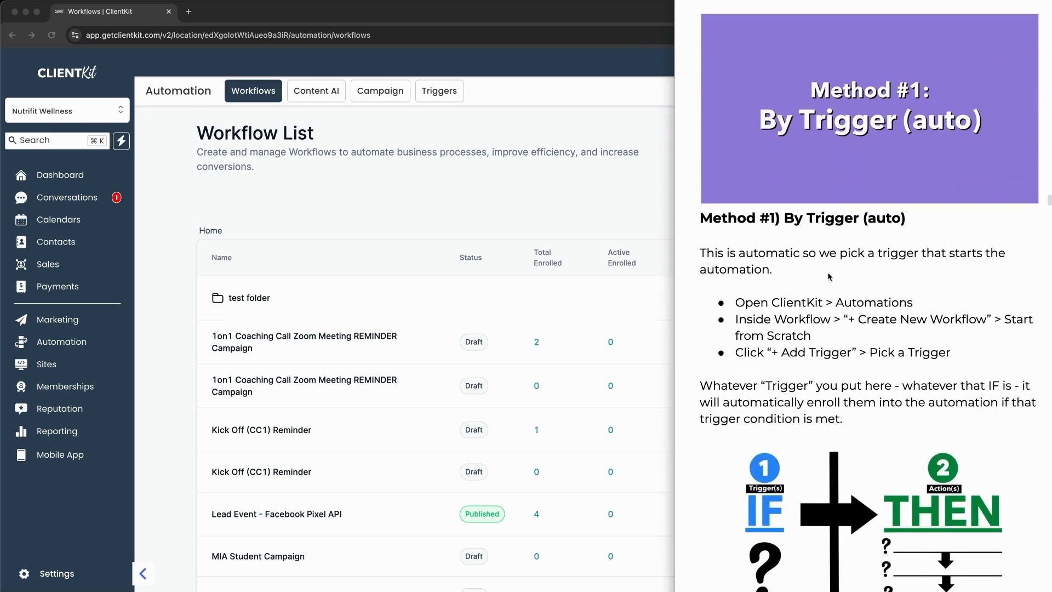
{"action": "left_click", "coordinate": [494, 185]}
{"action": "left_click", "coordinate": [786, 217]}
Step: Search workflows for 'brad', open Test Workflow (Training) and mark its Trigger node
{"action": "type", "text": "brad"}
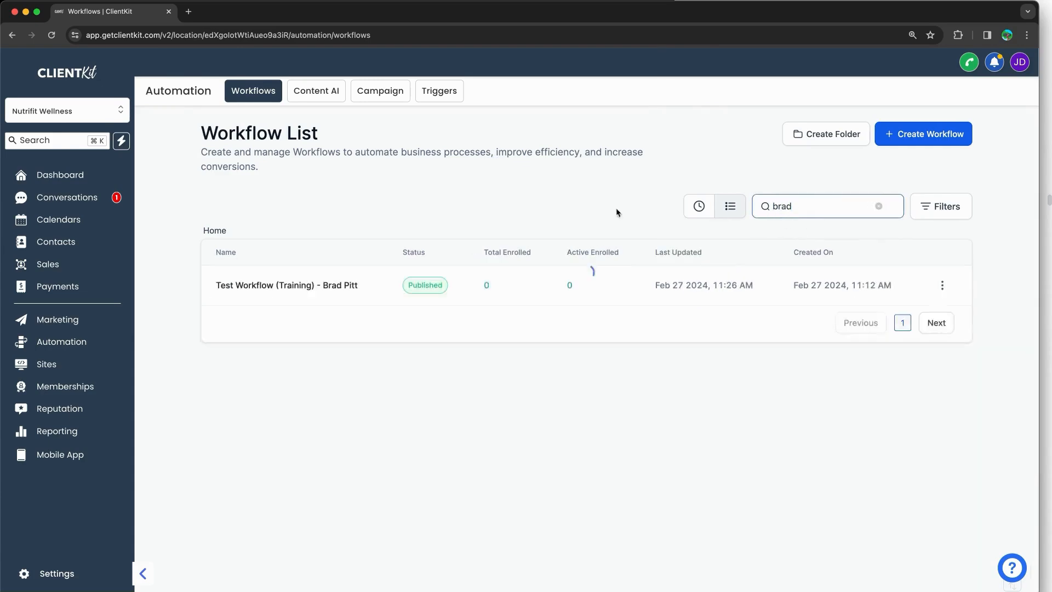
{"action": "left_click", "coordinate": [305, 284]}
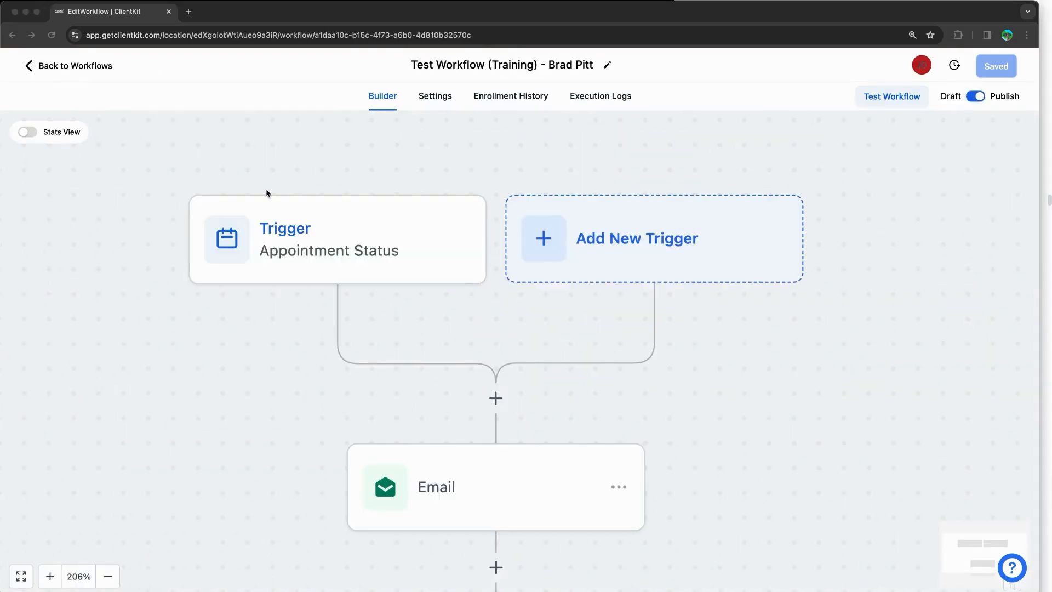
{"action": "mouse_move", "coordinate": [235, 175]}
{"action": "left_mouse_down"}
{"action": "mouse_move", "coordinate": [378, 171]}
{"action": "mouse_move", "coordinate": [451, 307]}
{"action": "mouse_move", "coordinate": [308, 174]}
{"action": "mouse_move", "coordinate": [328, 174]}
{"action": "left_mouse_up"}
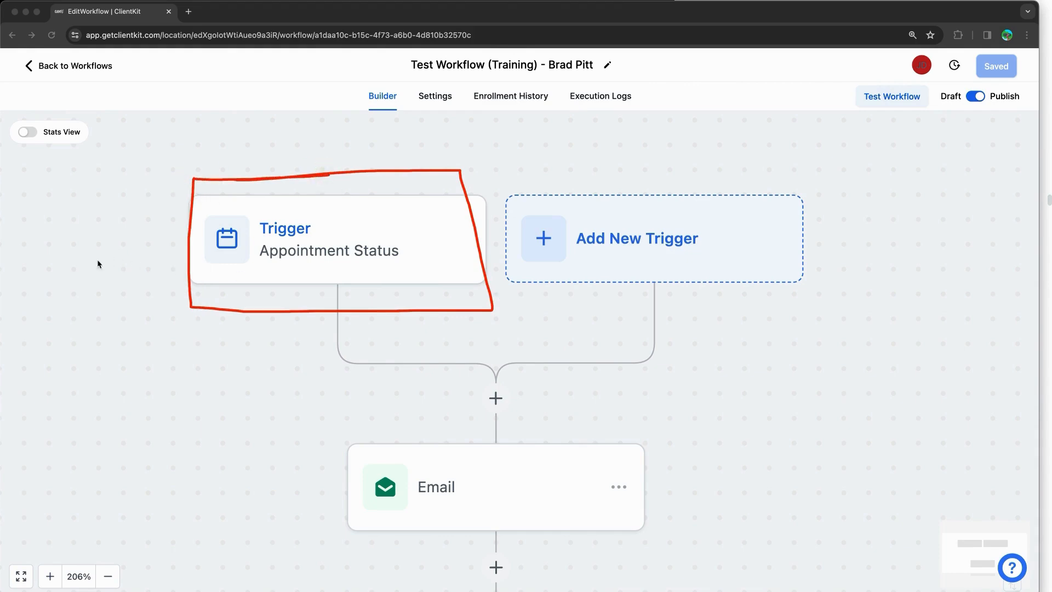
{"action": "left_click_drag", "start_coordinate": [92, 262], "coordinate": [193, 239]}
{"action": "left_click_drag", "start_coordinate": [134, 229], "coordinate": [162, 259]}
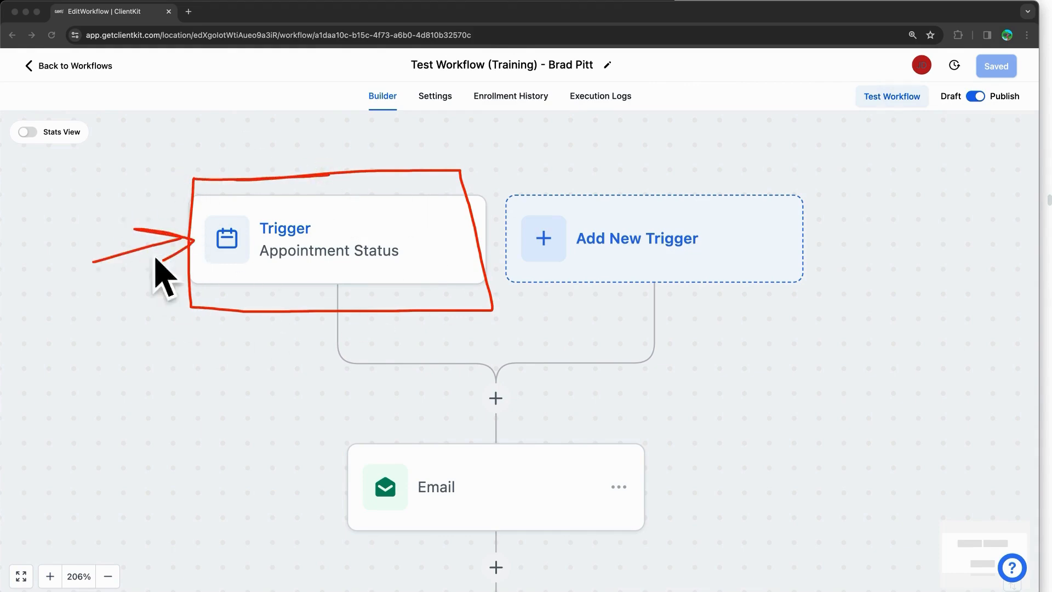
Step: Draw arrows from the Appointment Status trigger to the Email step, then clear annotations
{"action": "mouse_move", "coordinate": [349, 272]}
{"action": "left_mouse_down"}
{"action": "mouse_move", "coordinate": [438, 398]}
{"action": "mouse_move", "coordinate": [455, 446]}
{"action": "left_mouse_up"}
{"action": "left_click_drag", "start_coordinate": [441, 389], "coordinate": [361, 449]}
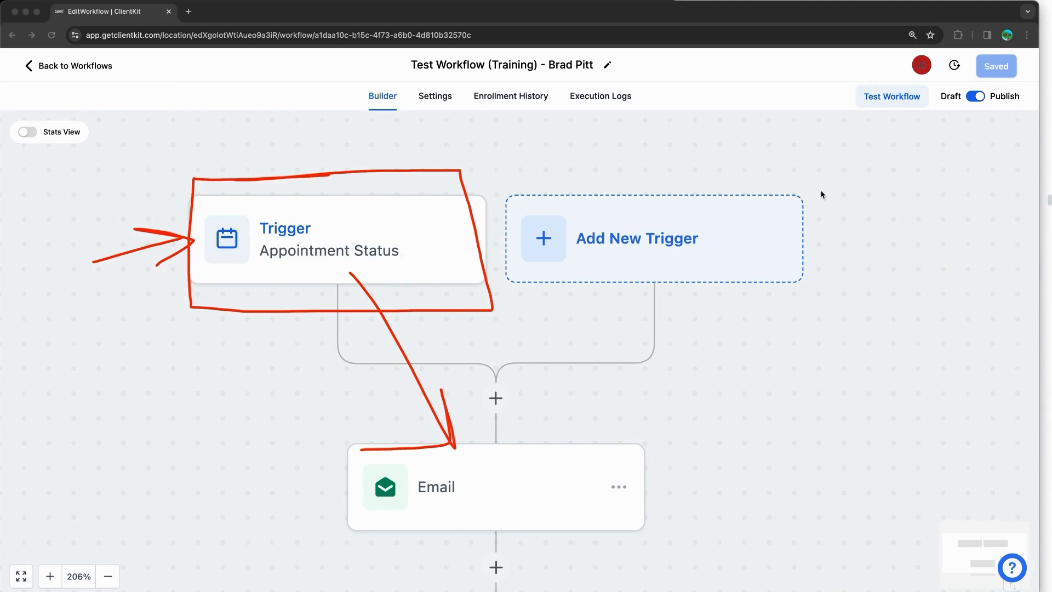
{"action": "mouse_move", "coordinate": [763, 148]}
{"action": "left_mouse_down"}
{"action": "mouse_move", "coordinate": [697, 505]}
{"action": "mouse_move", "coordinate": [731, 486]}
{"action": "left_mouse_up"}
{"action": "left_click_drag", "start_coordinate": [144, 333], "coordinate": [454, 186]}
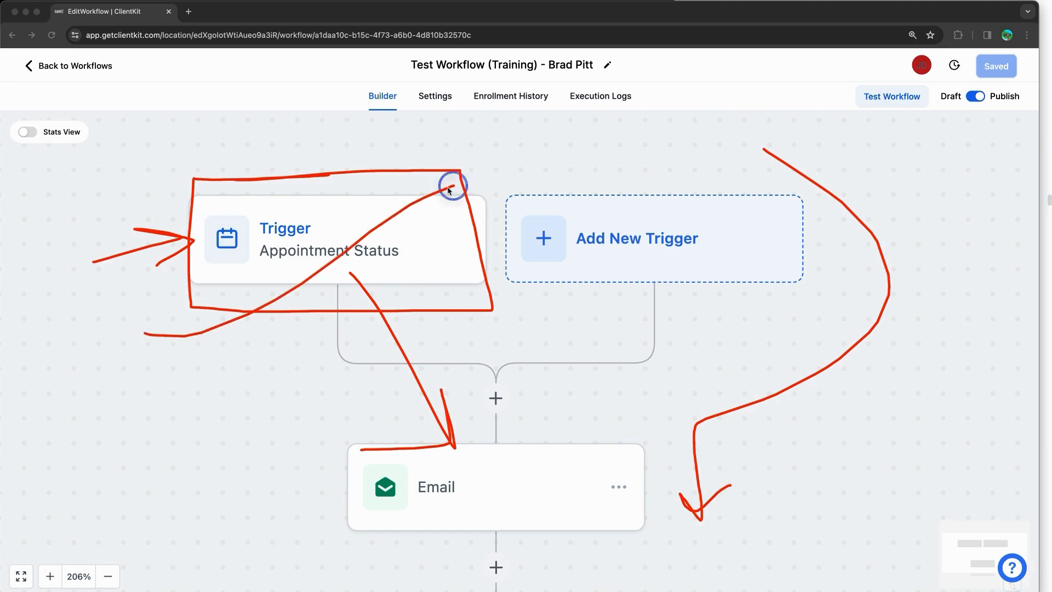
{"action": "left_click_drag", "start_coordinate": [210, 180], "coordinate": [492, 335]}
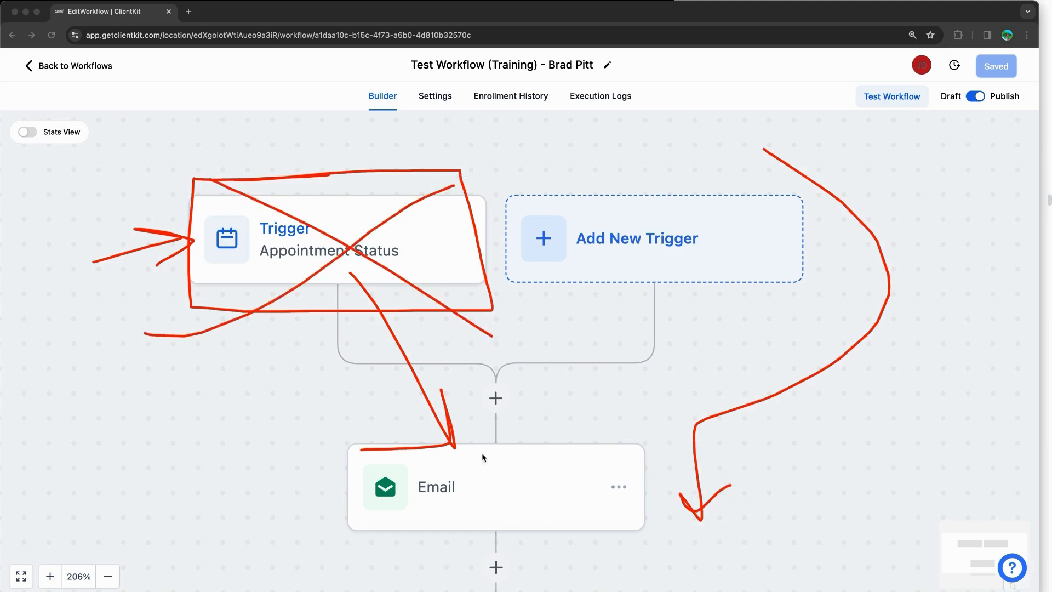
{"action": "key", "text": "Escape"}
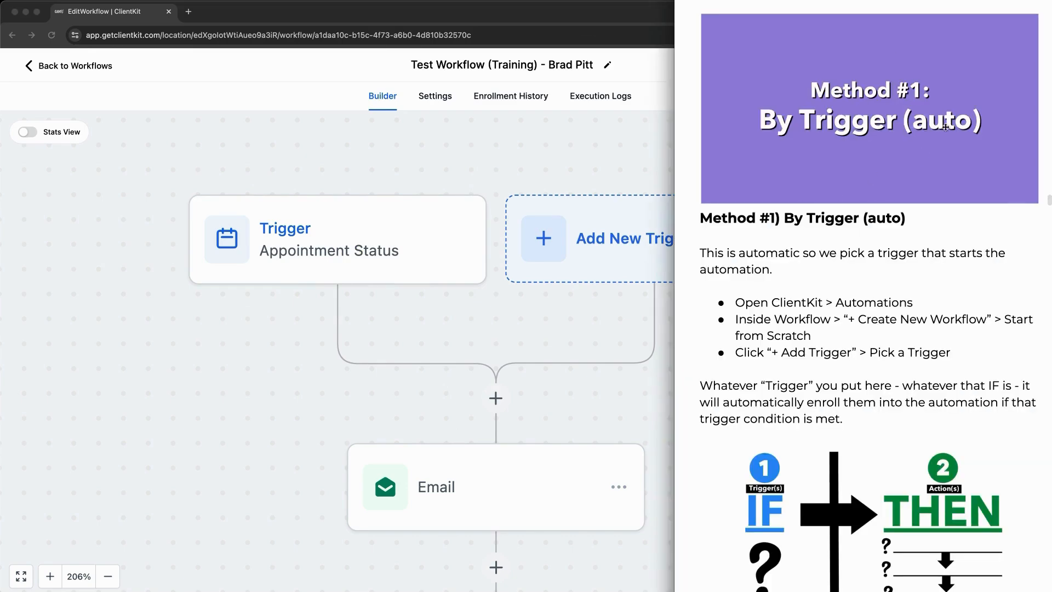
Step: Scroll the notes, go back to Workflows, and switch to the Contacts list of 16 records
{"action": "scroll", "coordinate": [813, 213], "scroll_direction": "down", "scroll_amount": 3}
{"action": "scroll", "coordinate": [885, 229], "scroll_direction": "down", "scroll_amount": 3}
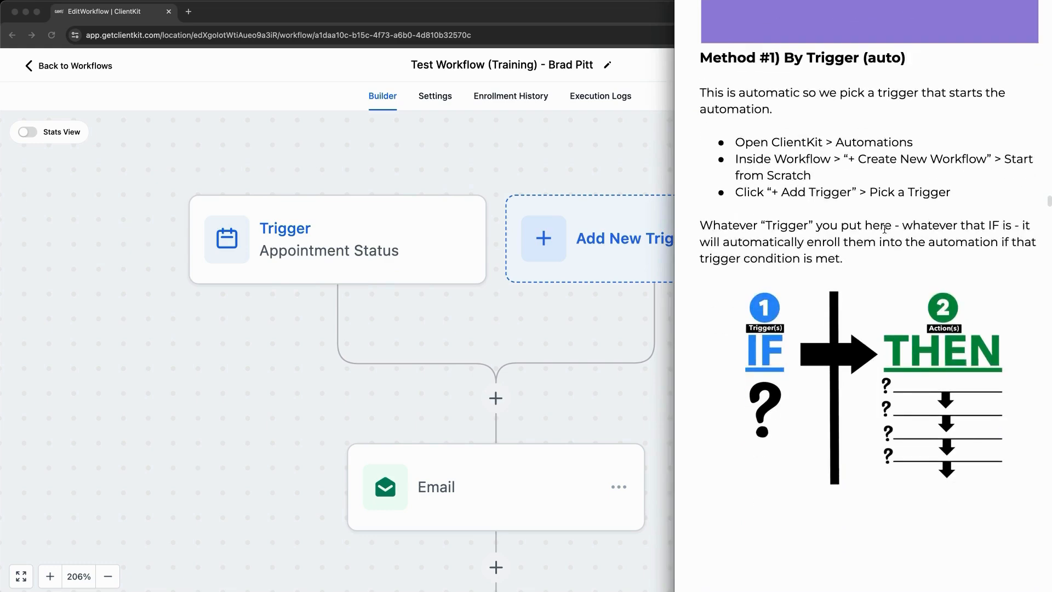
{"action": "scroll", "coordinate": [870, 233], "scroll_direction": "down", "scroll_amount": 15}
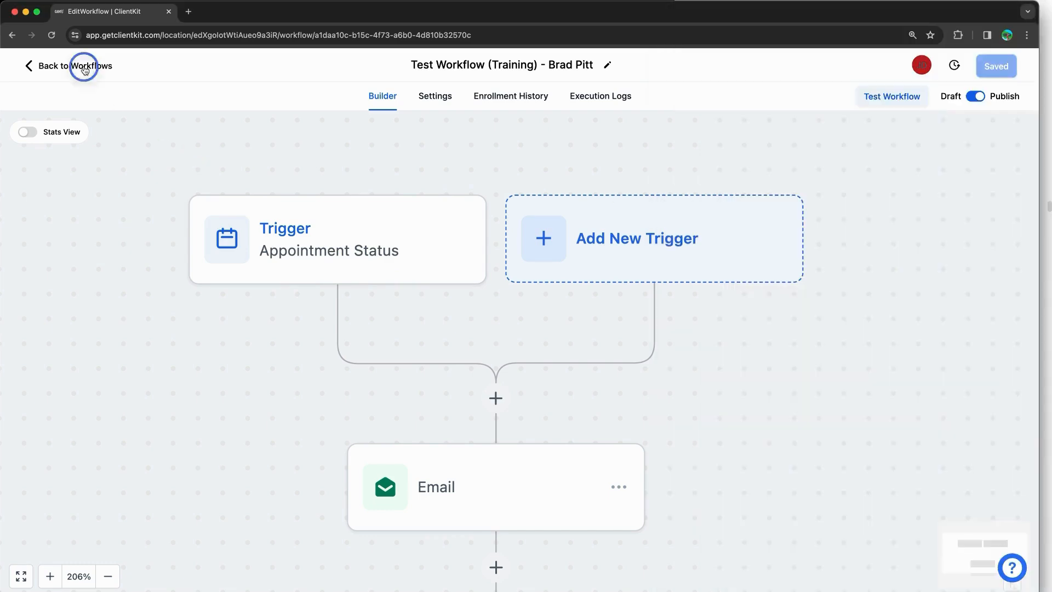
{"action": "left_click", "coordinate": [70, 65]}
{"action": "left_click", "coordinate": [73, 241]}
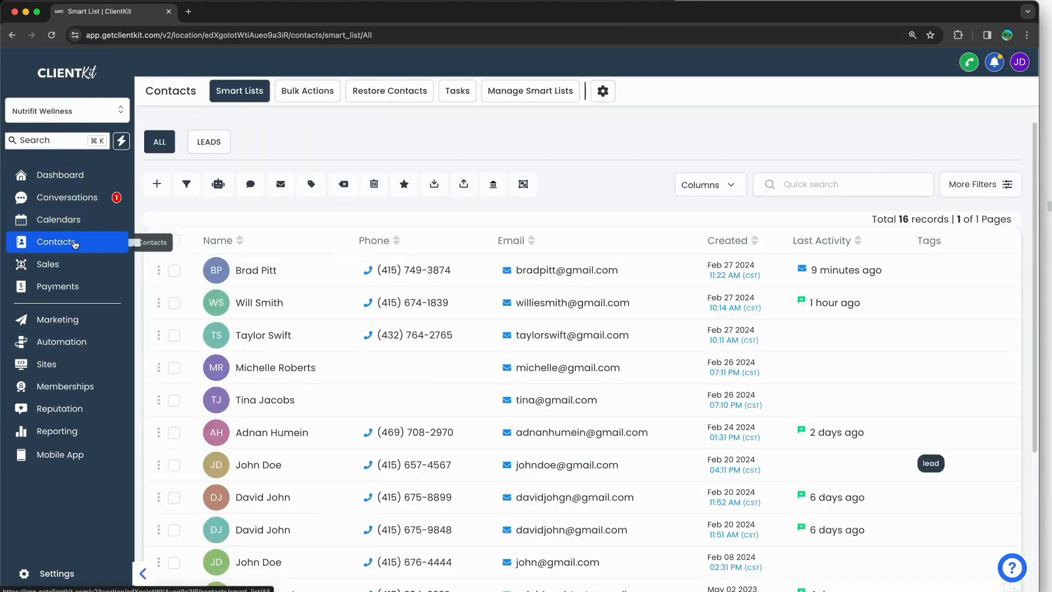
Step: Open a contact's record, expand Campaigns / Workflows, and start adding it with + Add
{"action": "scroll", "coordinate": [285, 242], "scroll_direction": "down", "scroll_amount": 5}
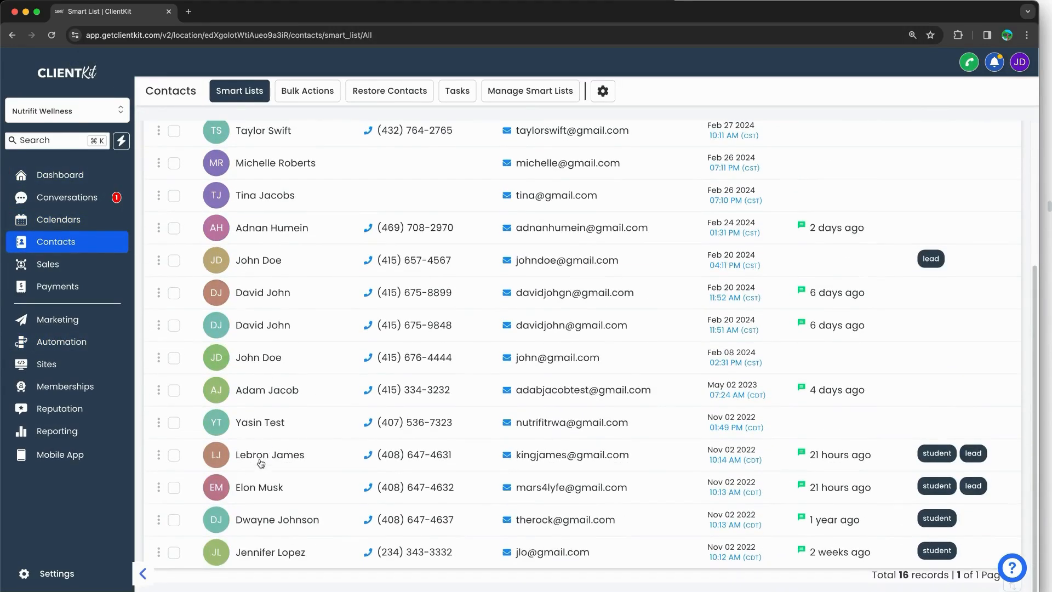
{"action": "left_click", "coordinate": [260, 465]}
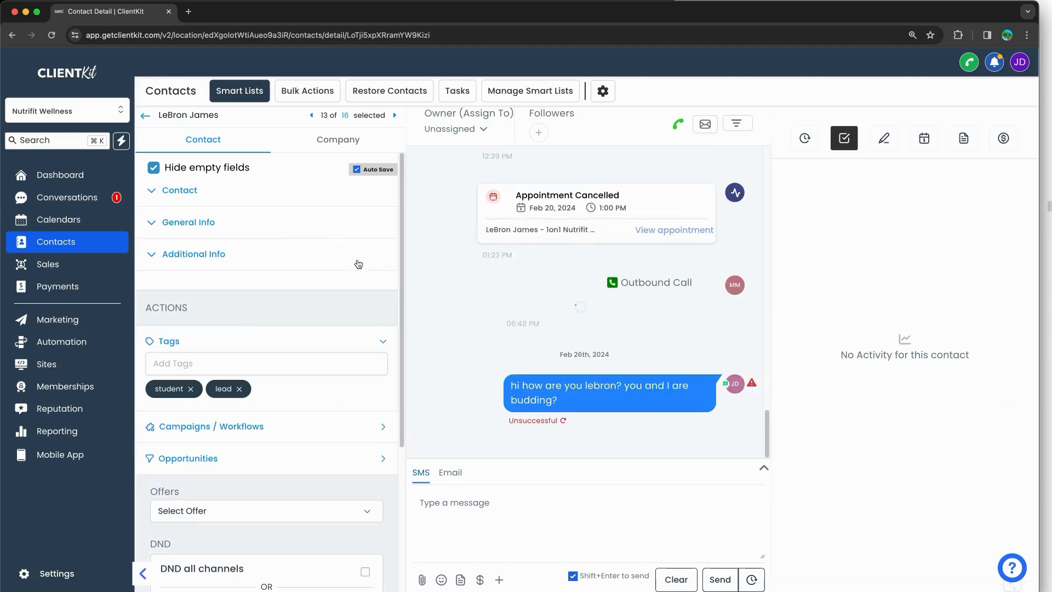
{"action": "scroll", "coordinate": [252, 366], "scroll_direction": "down", "scroll_amount": 3}
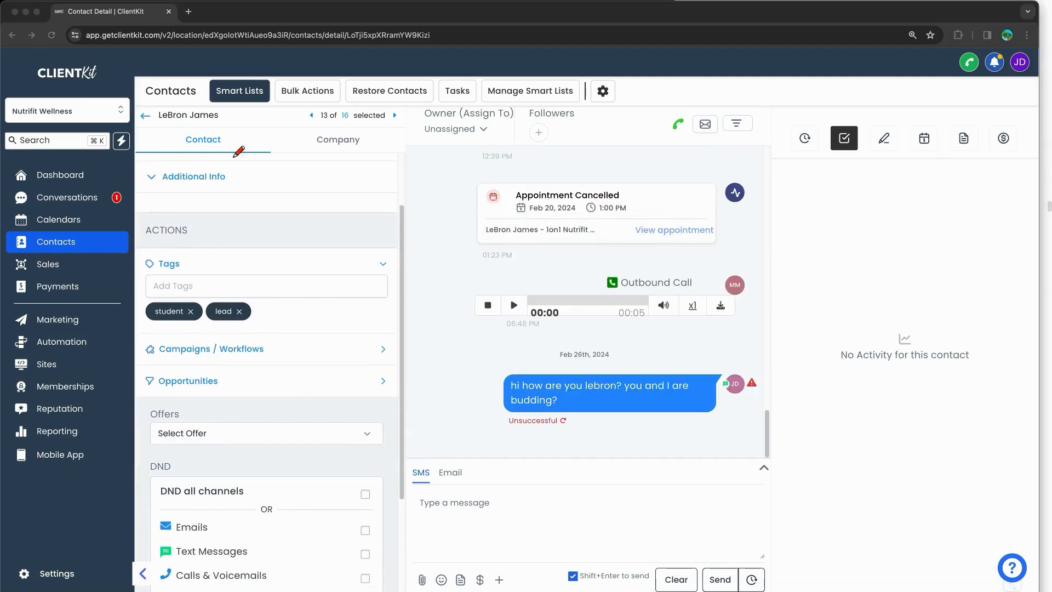
{"action": "mouse_move", "coordinate": [230, 296]}
{"action": "left_mouse_down"}
{"action": "mouse_move", "coordinate": [433, 300]}
{"action": "mouse_move", "coordinate": [118, 324]}
{"action": "mouse_move", "coordinate": [255, 299]}
{"action": "left_mouse_up"}
{"action": "left_click", "coordinate": [294, 308]}
{"action": "left_click", "coordinate": [244, 357]}
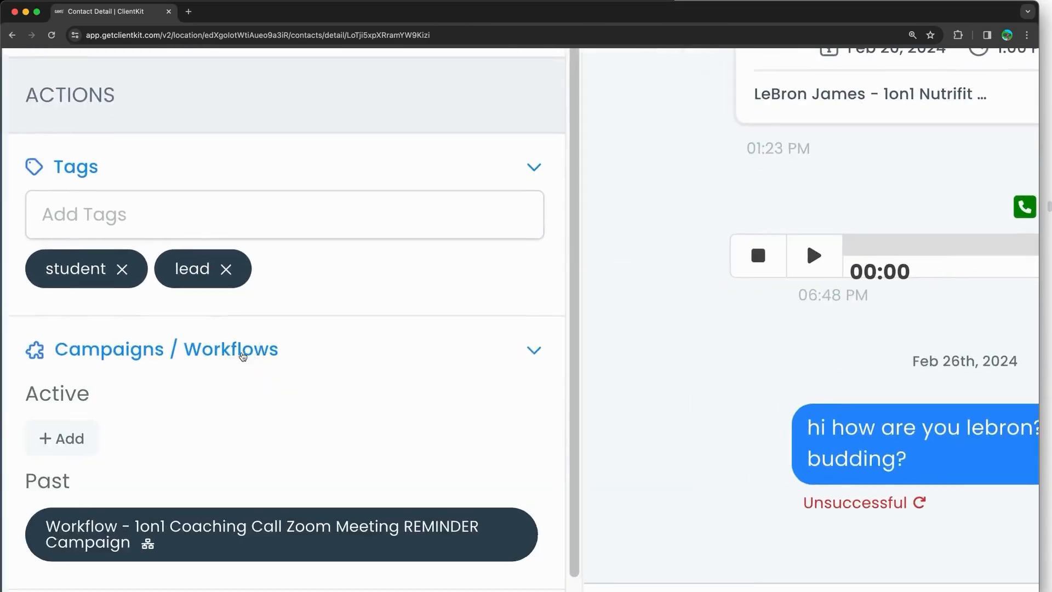
{"action": "scroll", "coordinate": [243, 356], "scroll_direction": "down", "scroll_amount": 2}
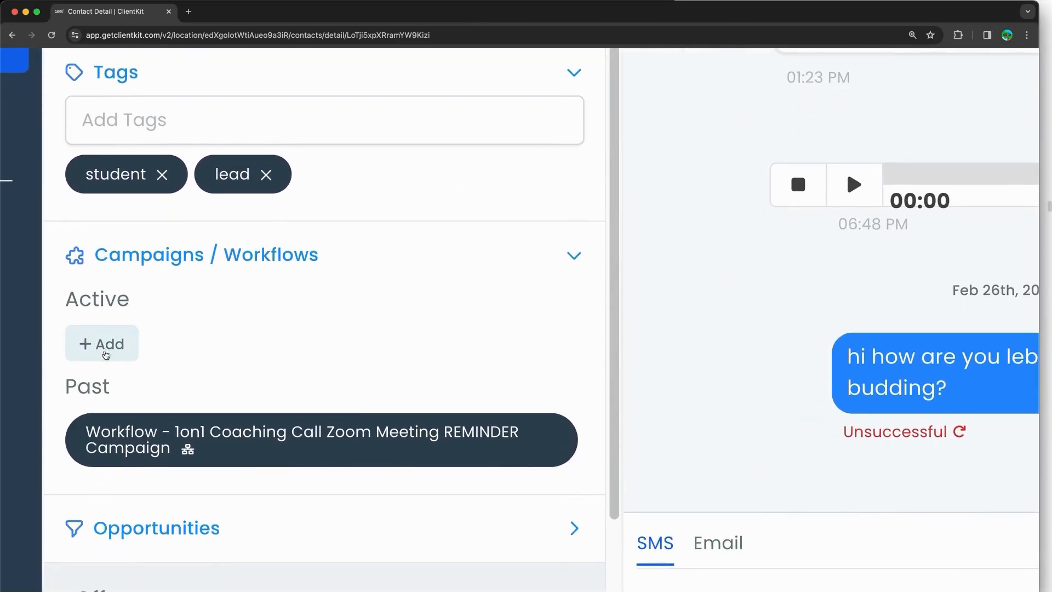
{"action": "left_click", "coordinate": [108, 347]}
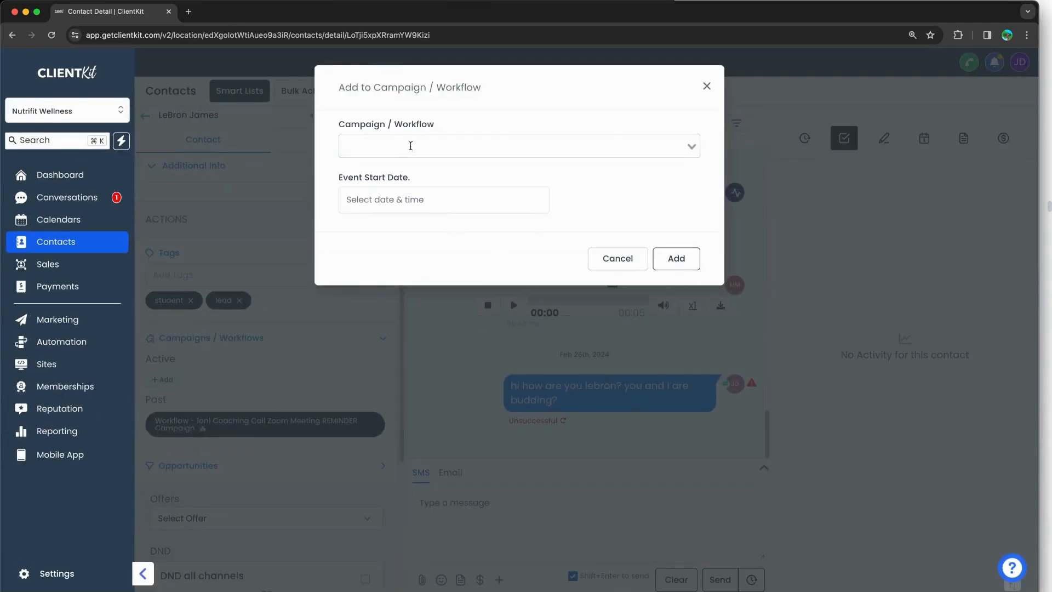
Step: Add the contact to Workflow - Test Workflow (Training) without an event start date, then reload
{"action": "left_click", "coordinate": [410, 146]}
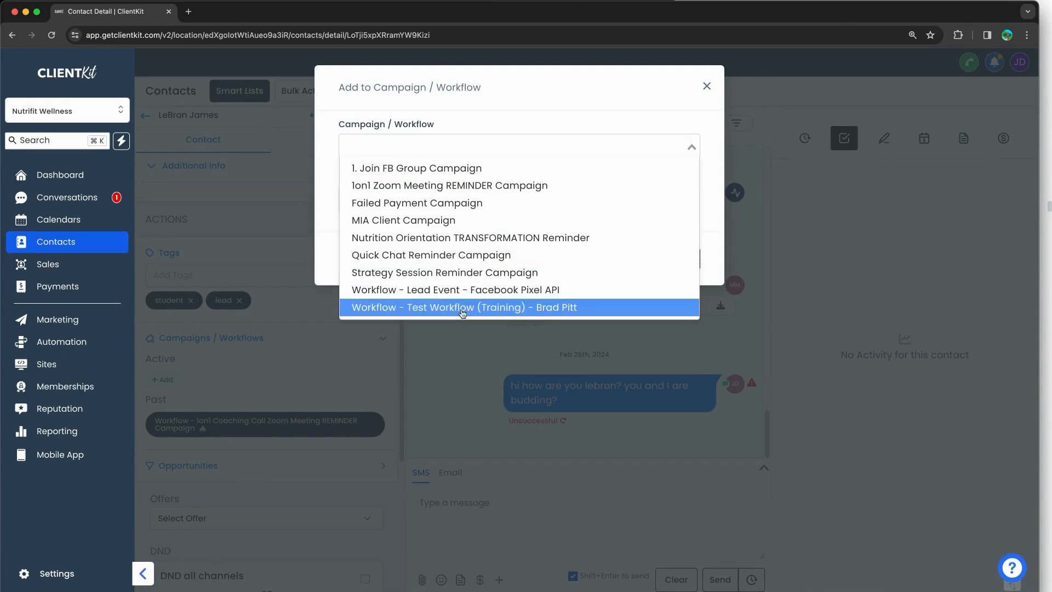
{"action": "left_click", "coordinate": [534, 313]}
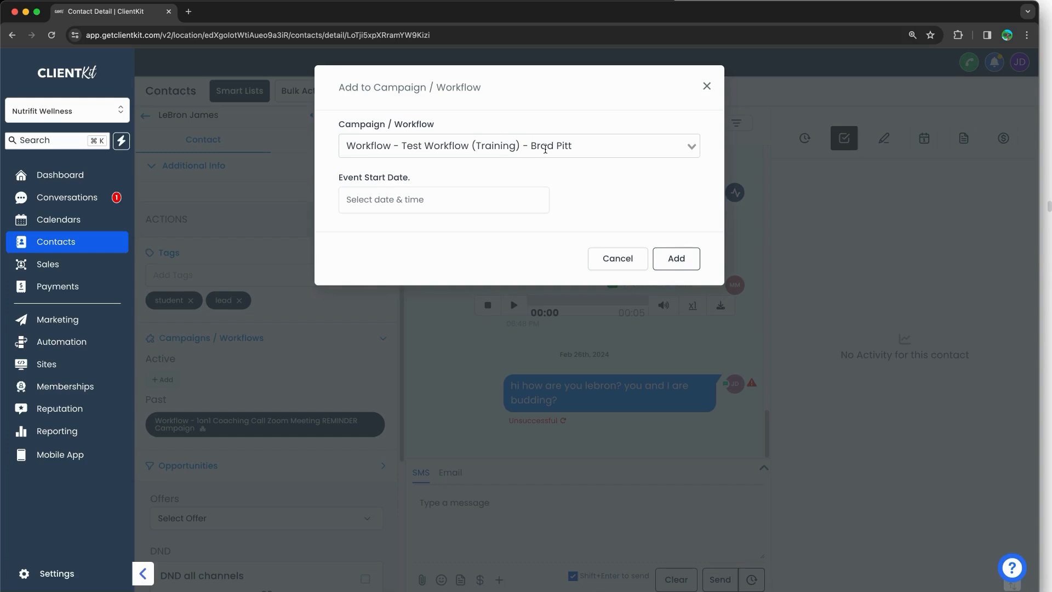
{"action": "left_click", "coordinate": [404, 207]}
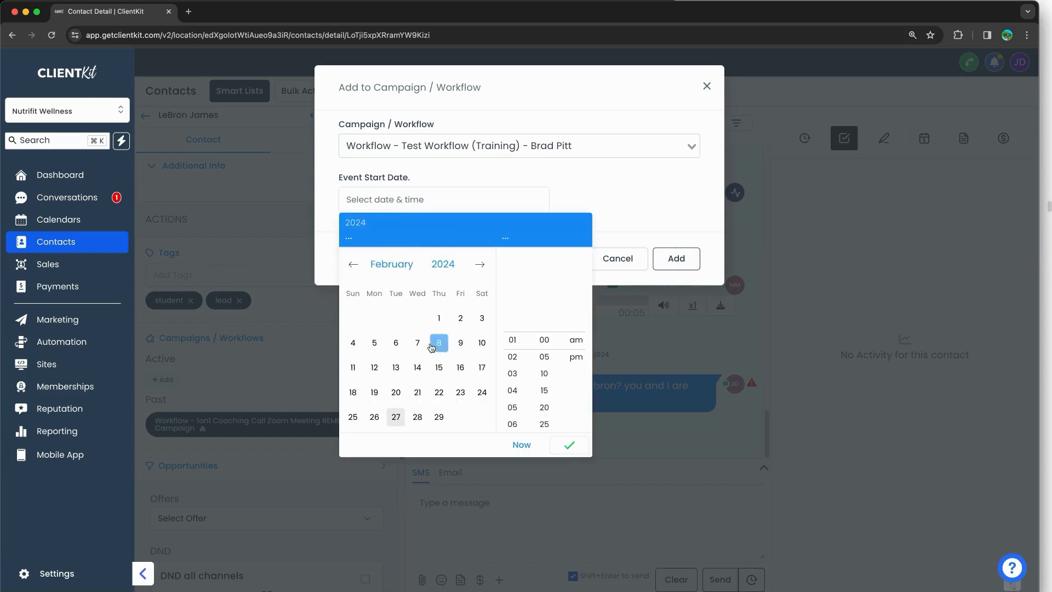
{"action": "left_click", "coordinate": [638, 202]}
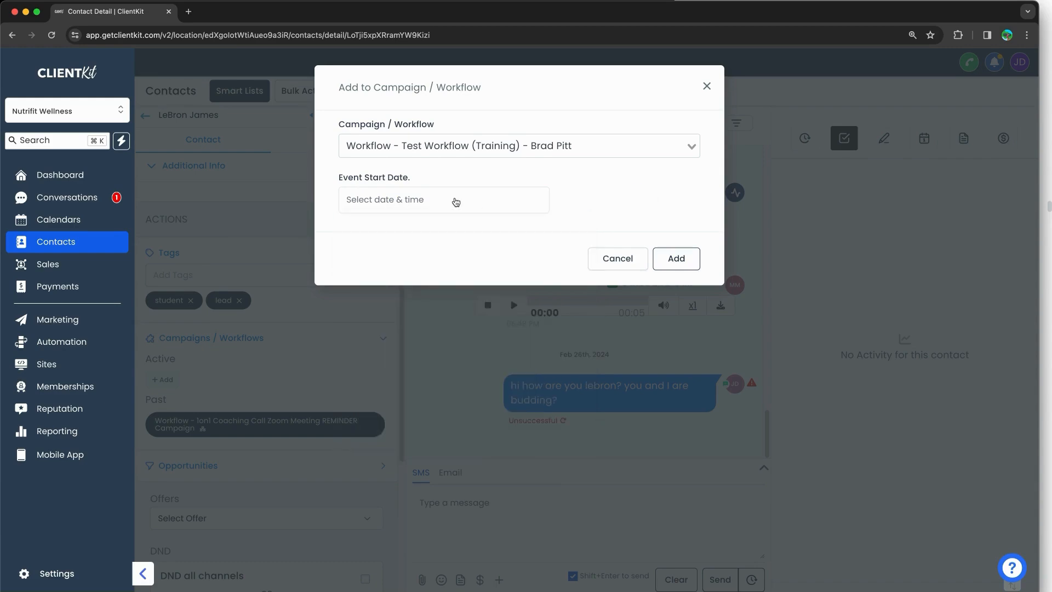
{"action": "left_click", "coordinate": [660, 259]}
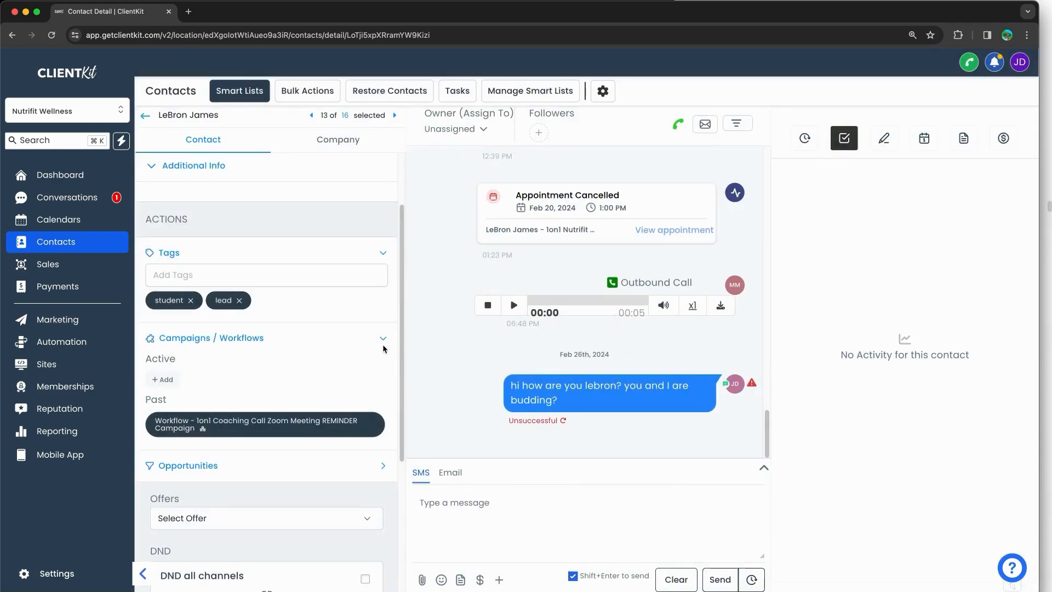
{"action": "left_click", "coordinate": [52, 34]}
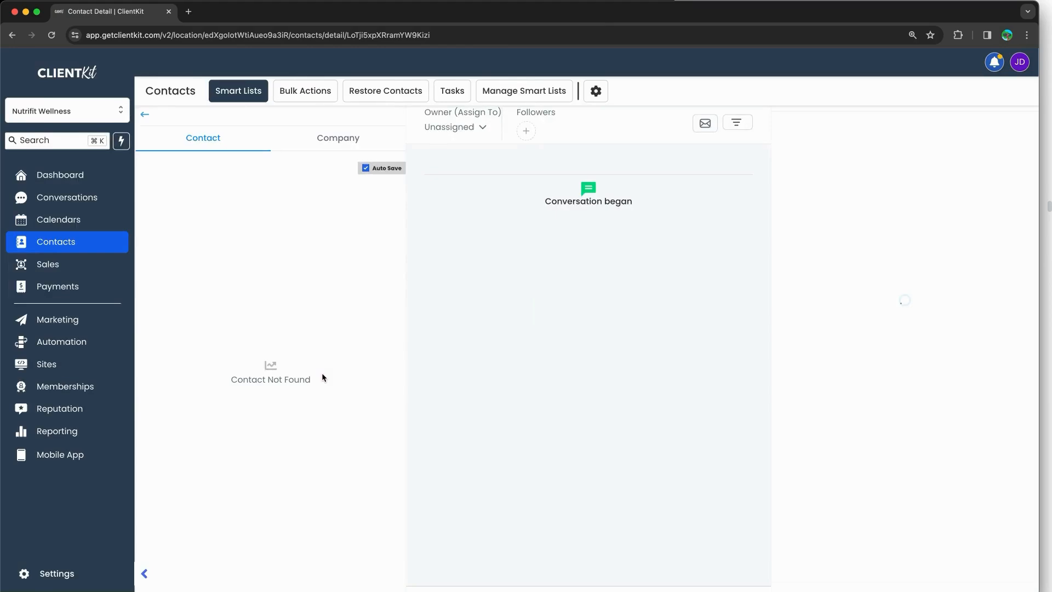
Step: Mark Test Workflow (Training) under Past and the empty Active list, then clear the annotations
{"action": "scroll", "coordinate": [250, 342], "scroll_direction": "down", "scroll_amount": 5}
{"action": "scroll", "coordinate": [250, 342], "scroll_direction": "down", "scroll_amount": 5}
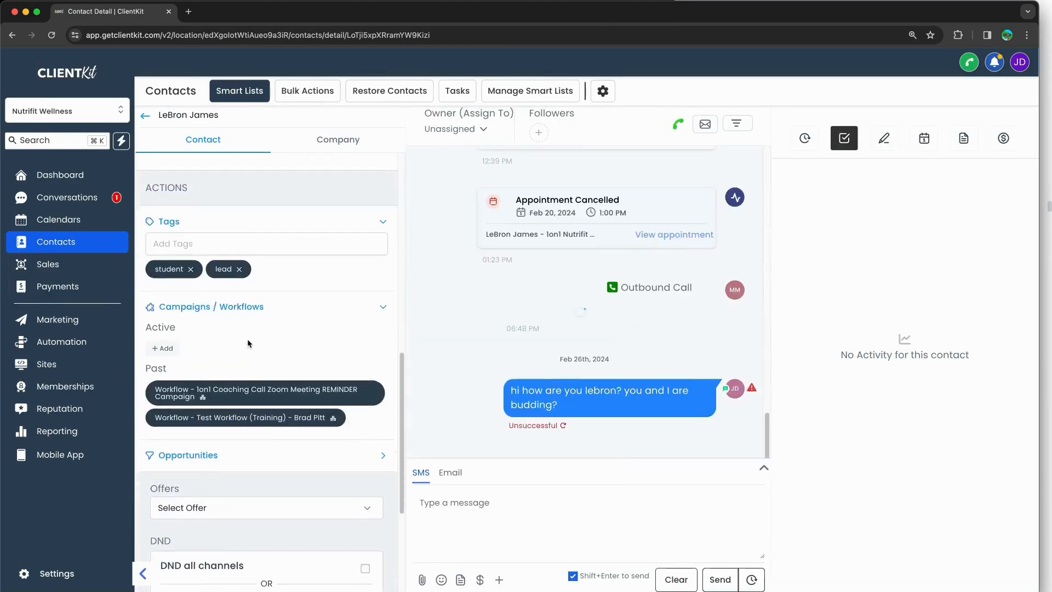
{"action": "scroll", "coordinate": [231, 360], "scroll_direction": "up", "scroll_amount": 3}
{"action": "scroll", "coordinate": [230, 362], "scroll_direction": "up", "scroll_amount": 3}
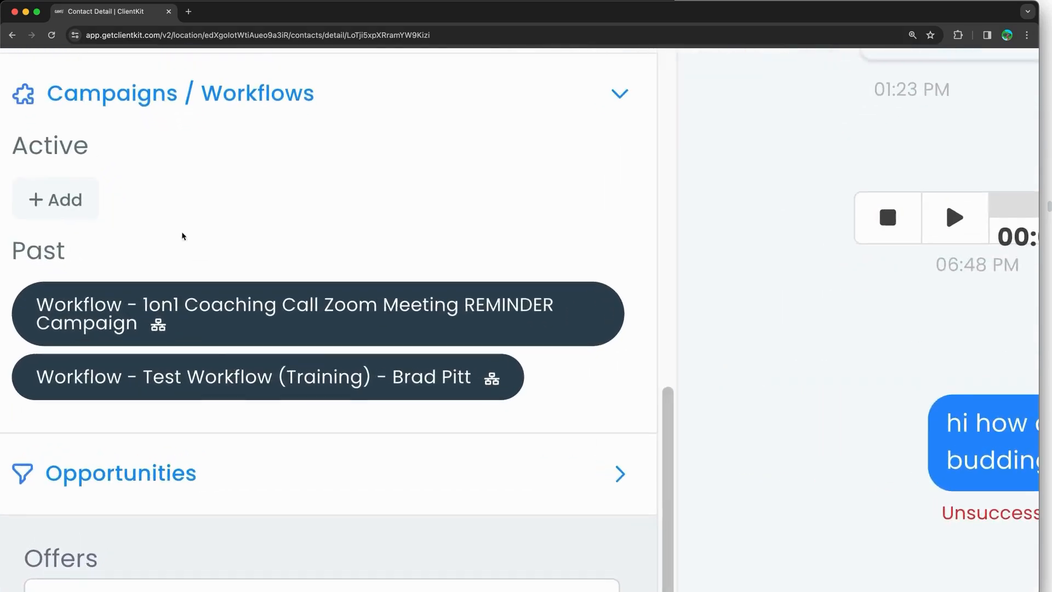
{"action": "mouse_move", "coordinate": [236, 341]}
{"action": "left_mouse_down"}
{"action": "mouse_move", "coordinate": [503, 343]}
{"action": "mouse_move", "coordinate": [434, 421]}
{"action": "mouse_move", "coordinate": [19, 411]}
{"action": "mouse_move", "coordinate": [113, 345]}
{"action": "mouse_move", "coordinate": [266, 345]}
{"action": "left_mouse_up"}
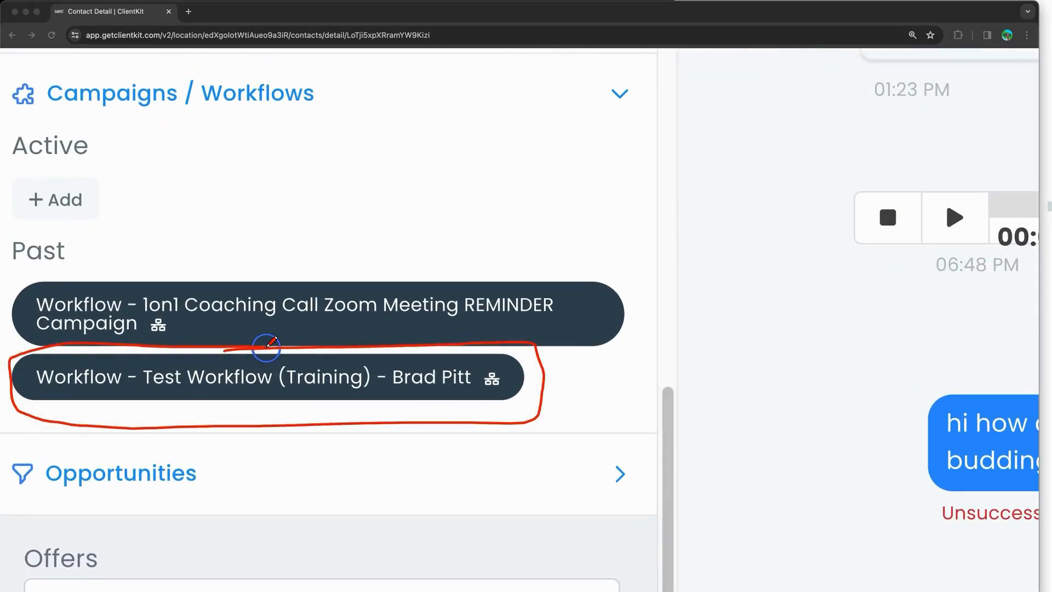
{"action": "mouse_move", "coordinate": [647, 327]}
{"action": "left_mouse_down"}
{"action": "mouse_move", "coordinate": [545, 390]}
{"action": "mouse_move", "coordinate": [580, 392]}
{"action": "left_mouse_up"}
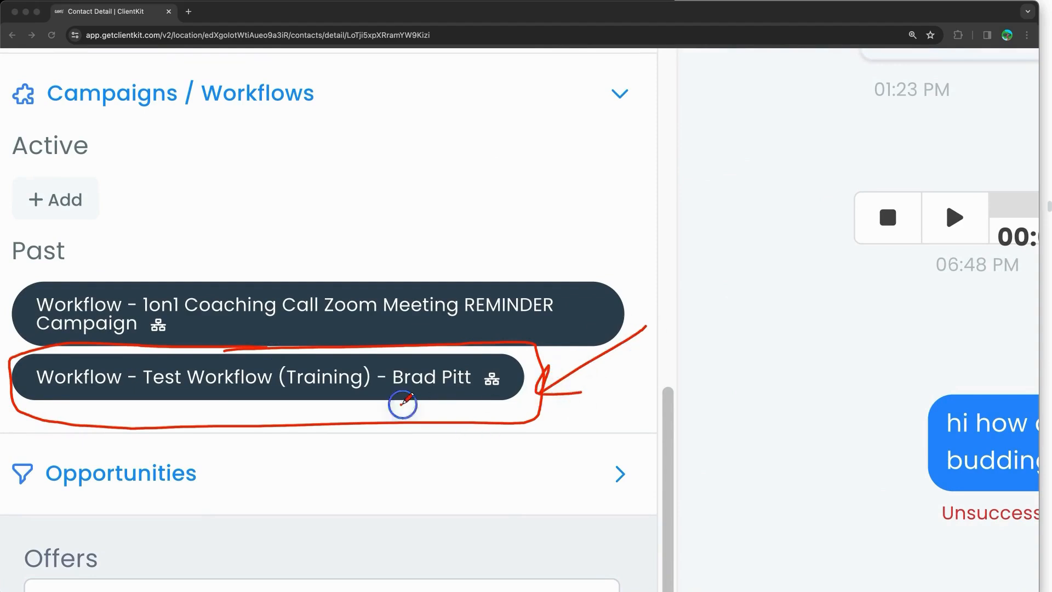
{"action": "left_click_drag", "start_coordinate": [401, 404], "coordinate": [459, 399]}
{"action": "left_click_drag", "start_coordinate": [53, 120], "coordinate": [73, 135]}
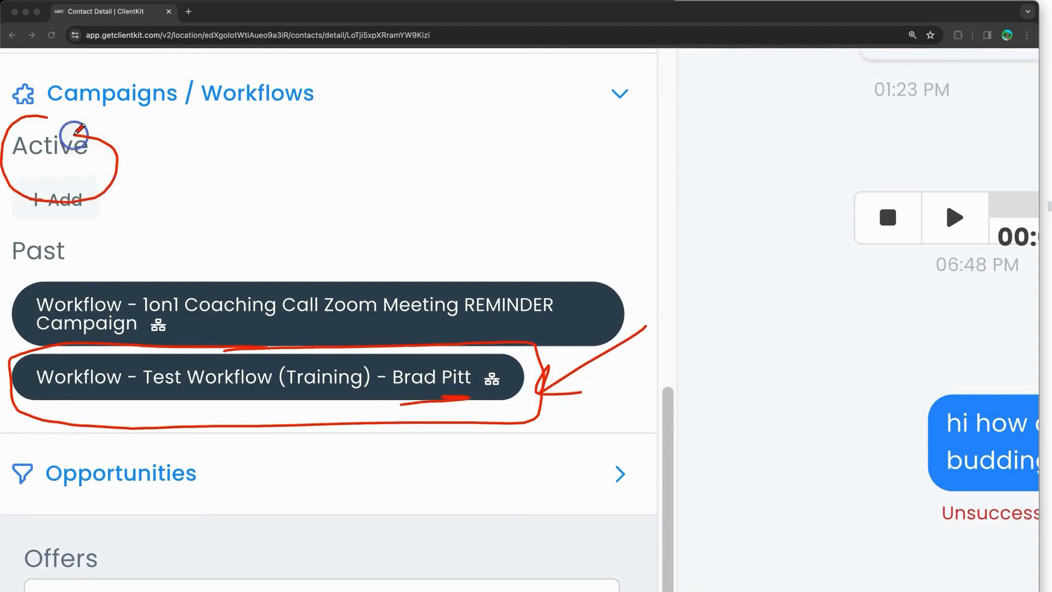
{"action": "mouse_move", "coordinate": [91, 181]}
{"action": "left_mouse_down"}
{"action": "mouse_move", "coordinate": [110, 278]}
{"action": "mouse_move", "coordinate": [134, 271]}
{"action": "left_mouse_up"}
{"action": "key", "text": "Escape"}
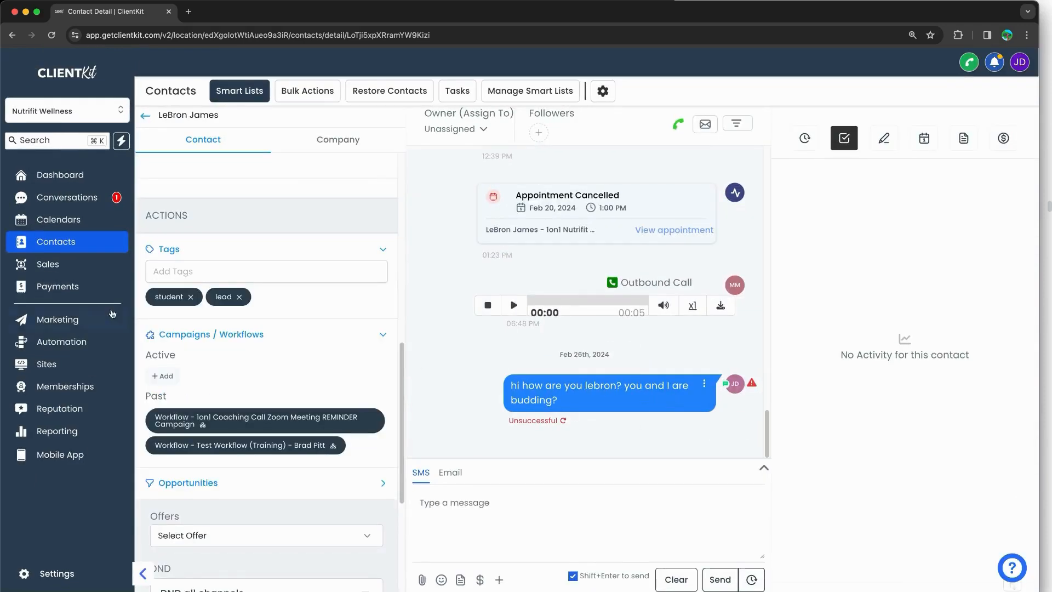
Step: Open the Automation page in a new browser tab
{"action": "right_click", "coordinate": [83, 341]}
{"action": "left_click", "coordinate": [118, 345]}
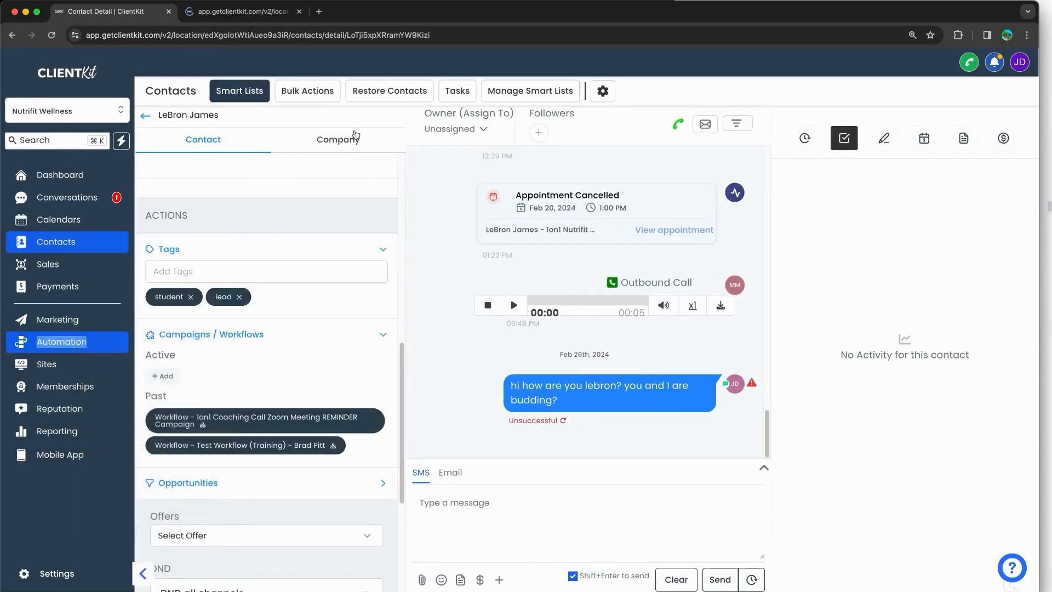
{"action": "left_click", "coordinate": [226, 20]}
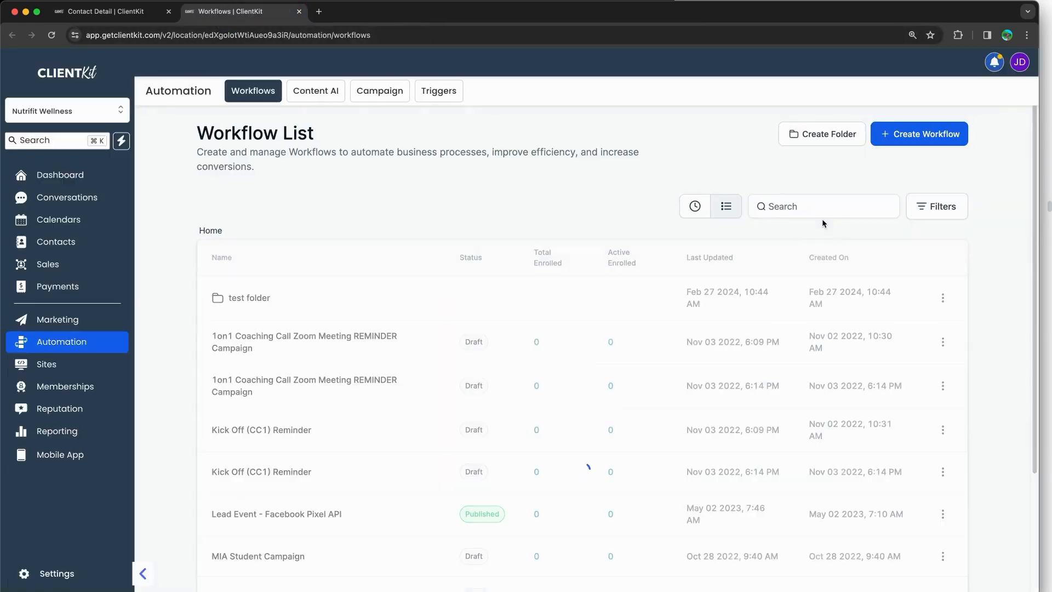
Step: Search 'br', open Test Workflow (Training)'s Execution Logs and mark the skipped Send email entry
{"action": "left_click", "coordinate": [817, 205]}
{"action": "type", "text": "brad"}
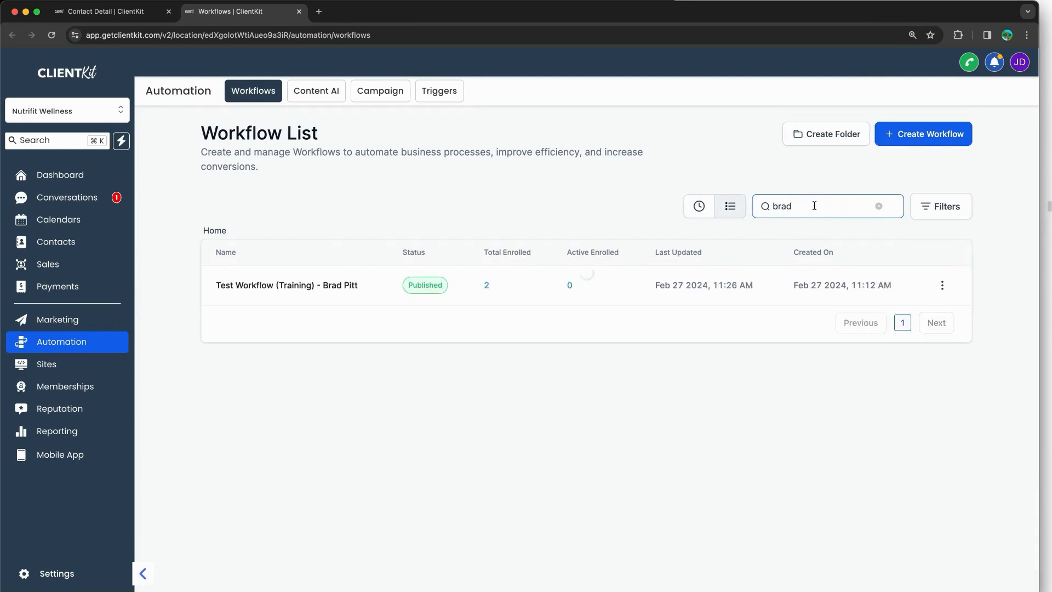
{"action": "left_click", "coordinate": [488, 285]}
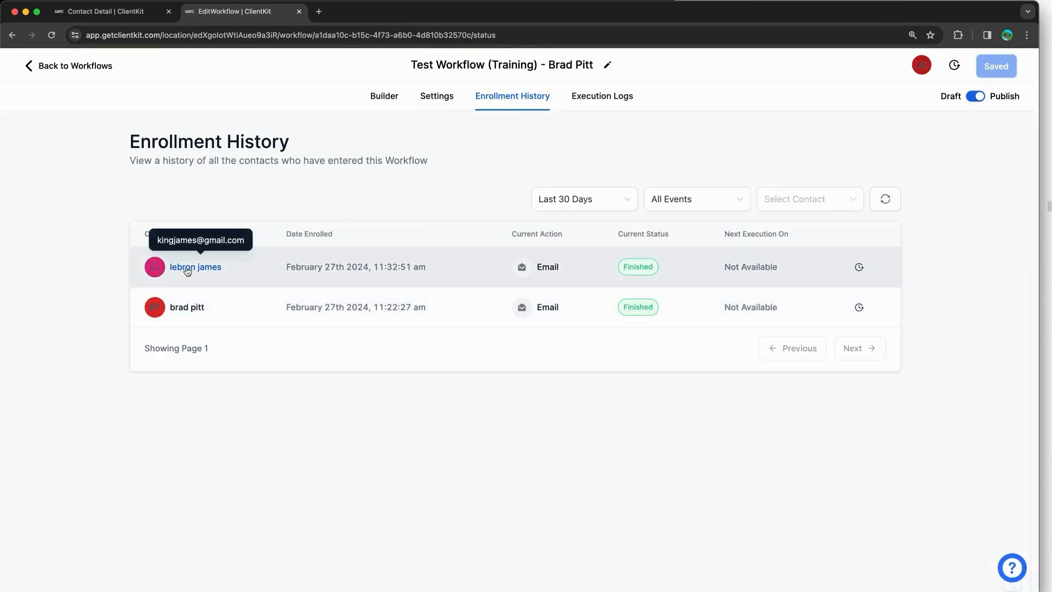
{"action": "left_click", "coordinate": [593, 104]}
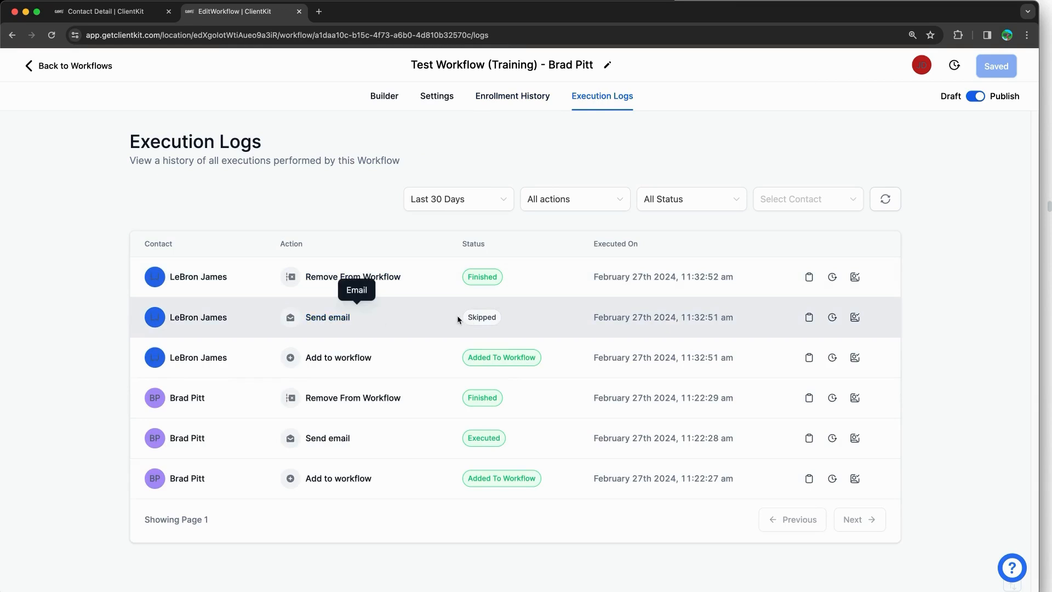
{"action": "left_click_drag", "start_coordinate": [285, 316], "coordinate": [523, 319]}
{"action": "key", "text": "ctrl+shift+Tab"}
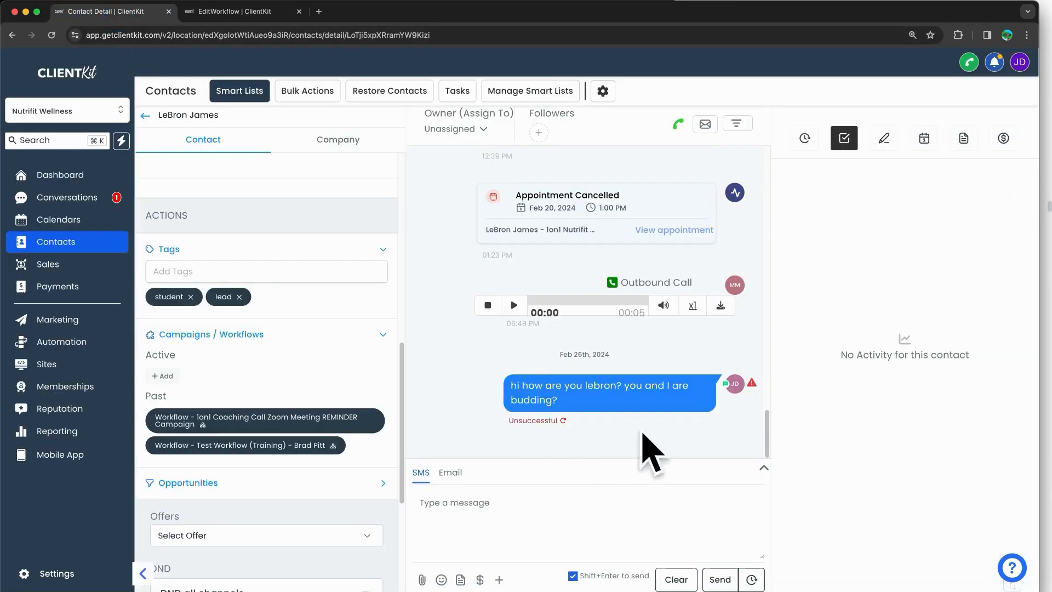
Step: View details of the skipped Send email log and highlight its invalid email reason
{"action": "left_click", "coordinate": [236, 12]}
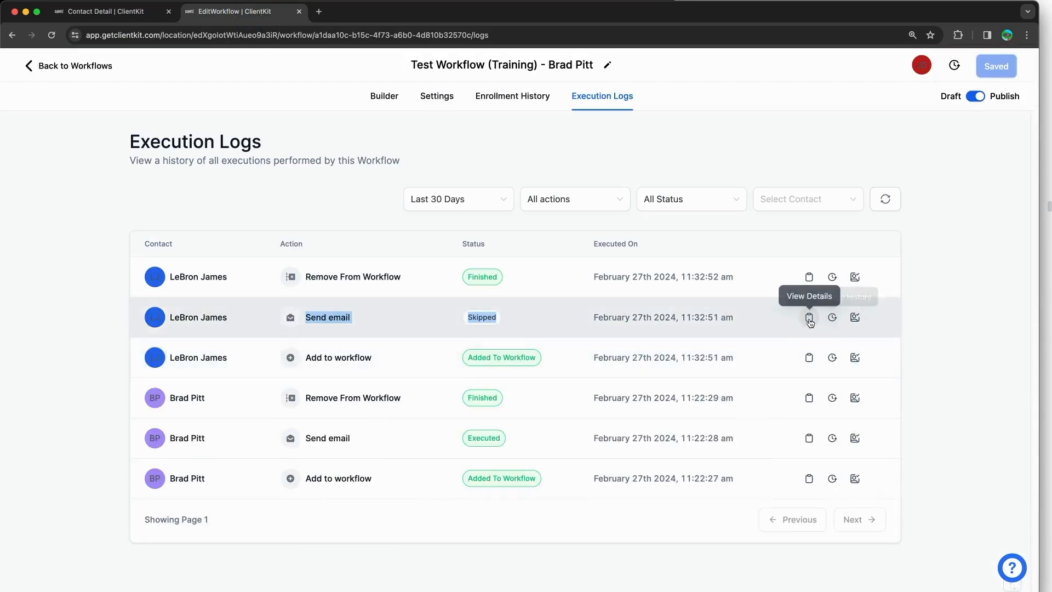
{"action": "left_click", "coordinate": [809, 318]}
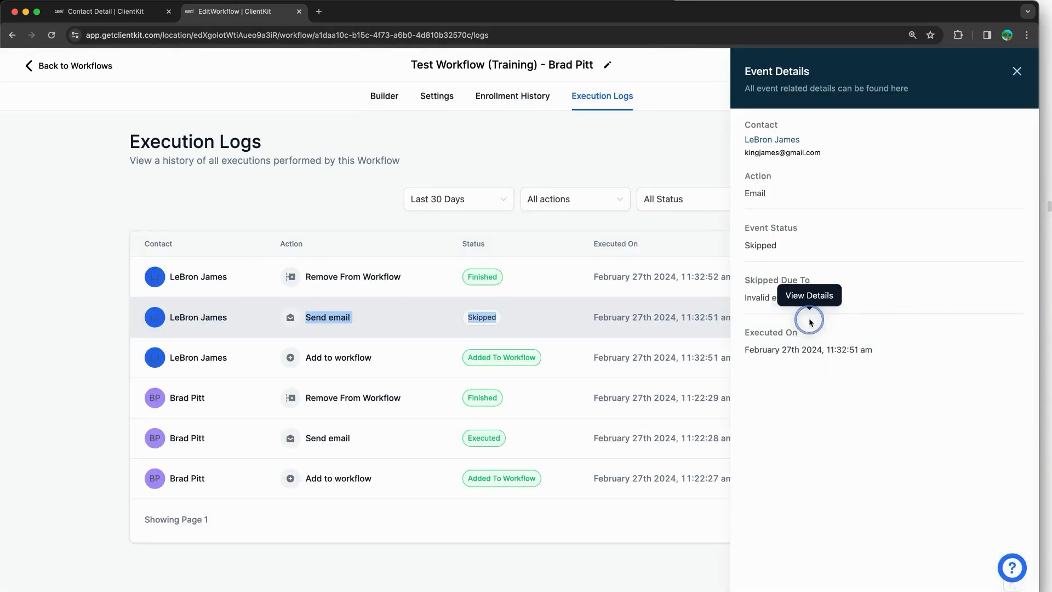
{"action": "left_click_drag", "start_coordinate": [754, 283], "coordinate": [822, 298]}
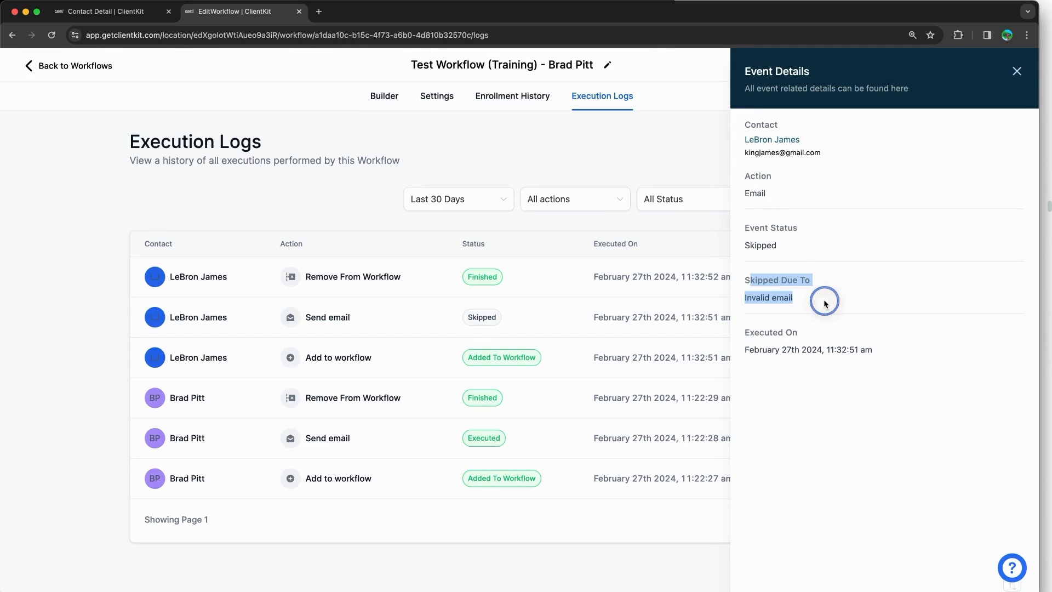
{"action": "left_click", "coordinate": [822, 298]}
{"action": "left_click_drag", "start_coordinate": [751, 279], "coordinate": [826, 301]}
{"action": "left_click", "coordinate": [817, 301]}
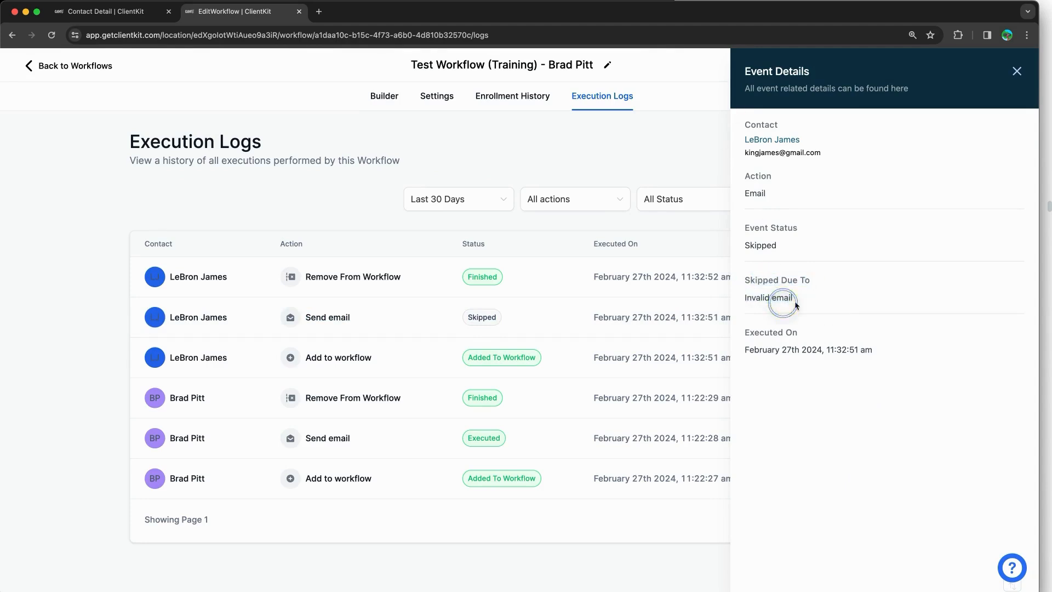
Step: Check the contact's email address on the contact page against the execution logs
{"action": "left_click", "coordinate": [104, 11]}
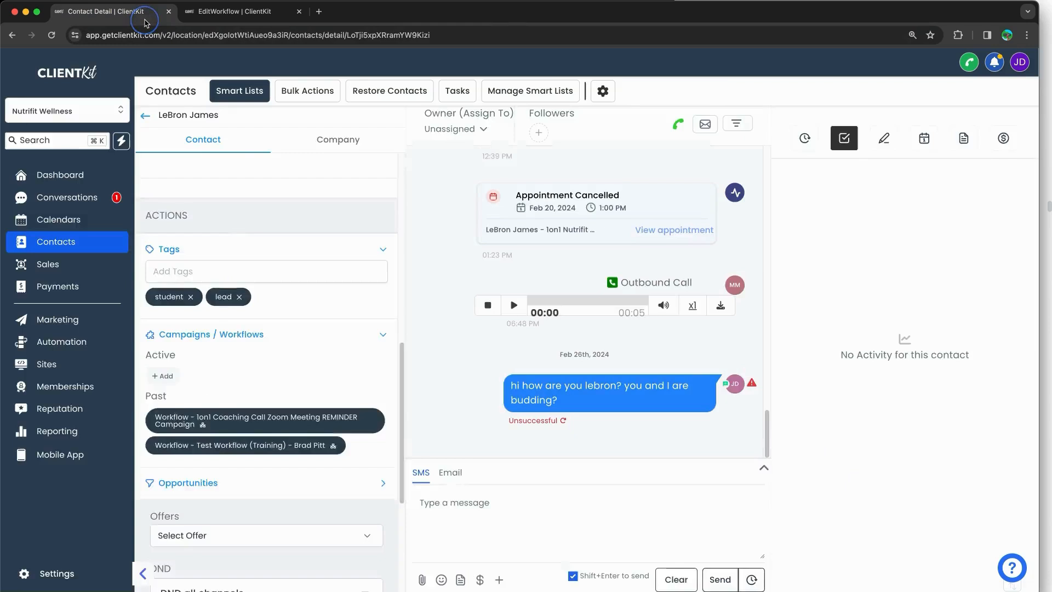
{"action": "scroll", "coordinate": [239, 232], "scroll_direction": "up", "scroll_amount": 10}
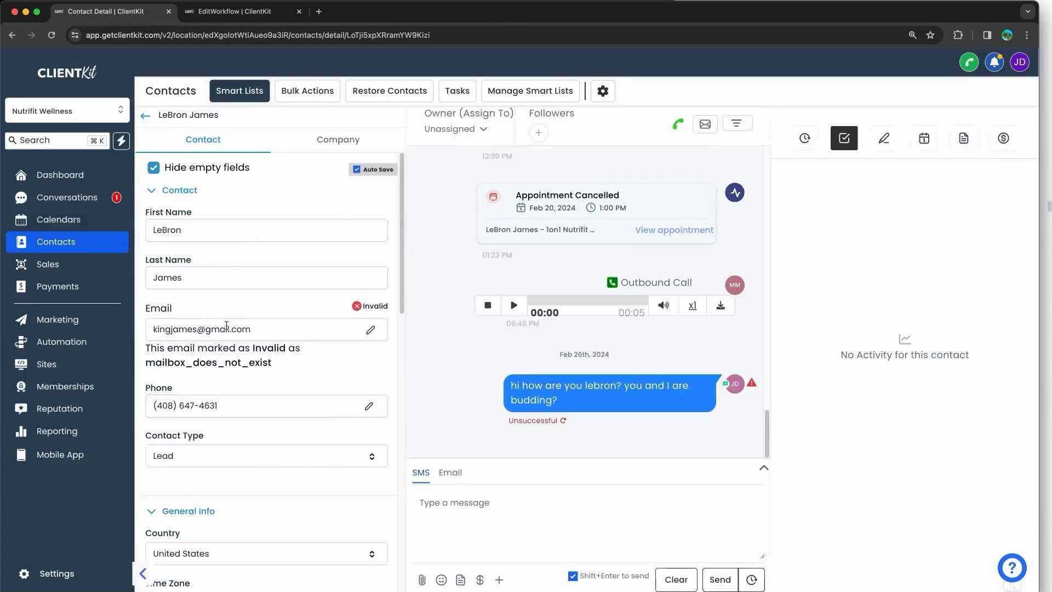
{"action": "scroll", "coordinate": [230, 318], "scroll_direction": "down", "scroll_amount": 10}
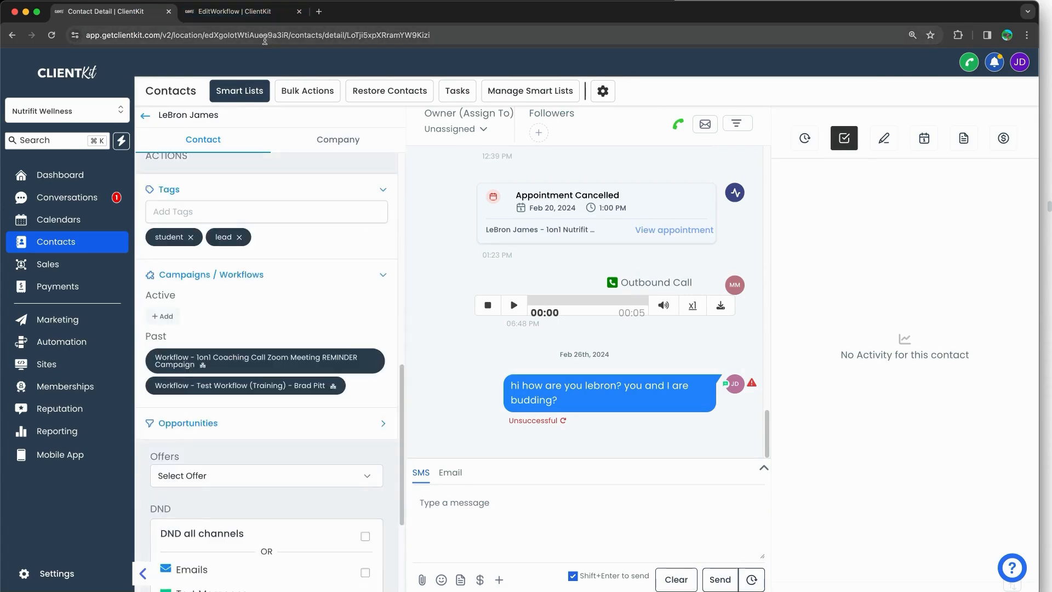
{"action": "left_click", "coordinate": [252, 17]}
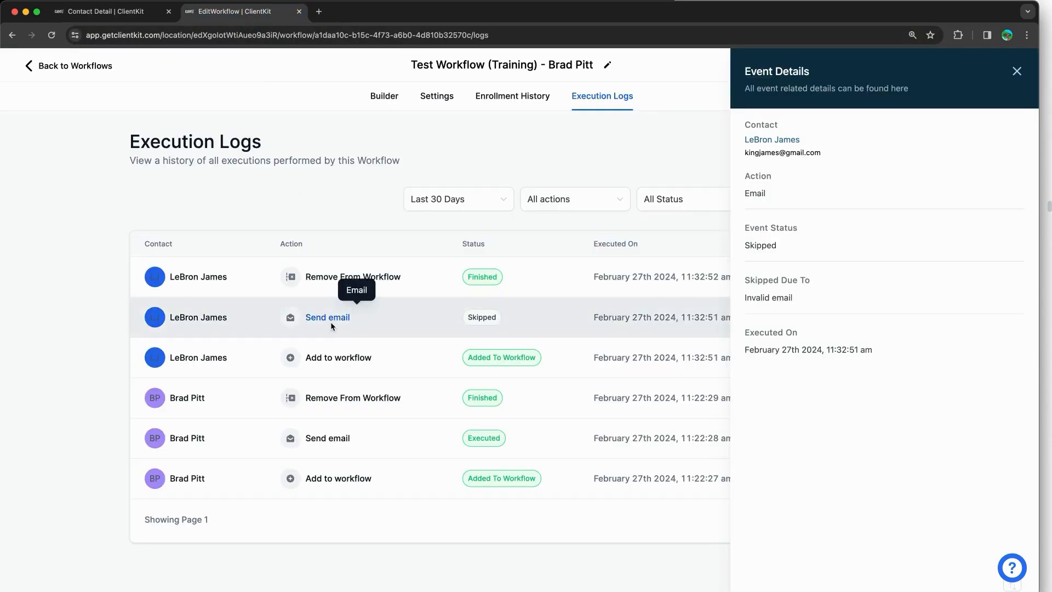
{"action": "left_click", "coordinate": [106, 11]}
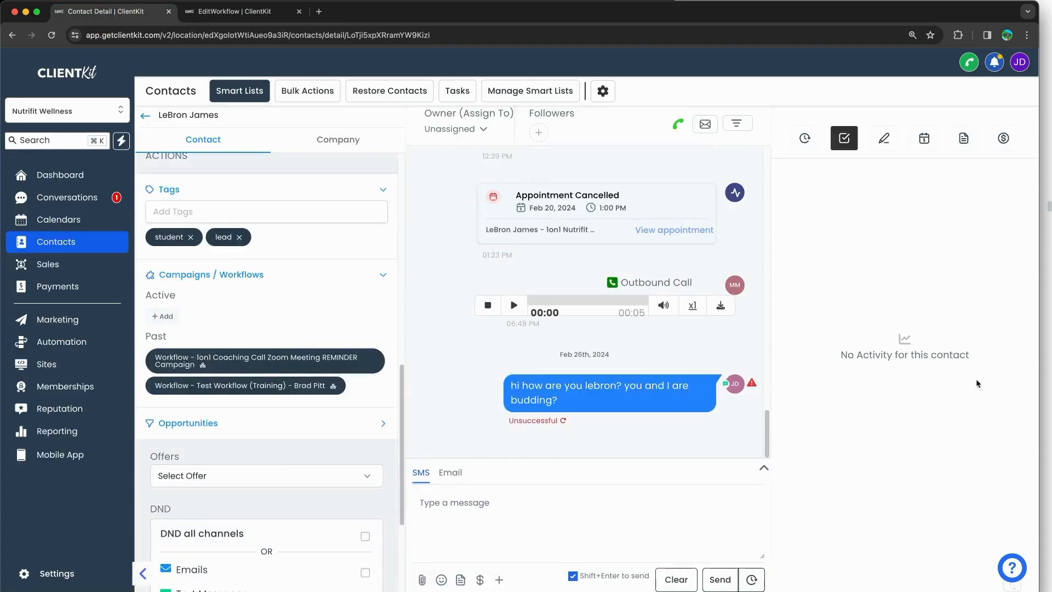
Step: Bring up the training notes and scroll past Method #2 to Method #3: By Conversation Tab
{"action": "key", "text": "super+Tab"}
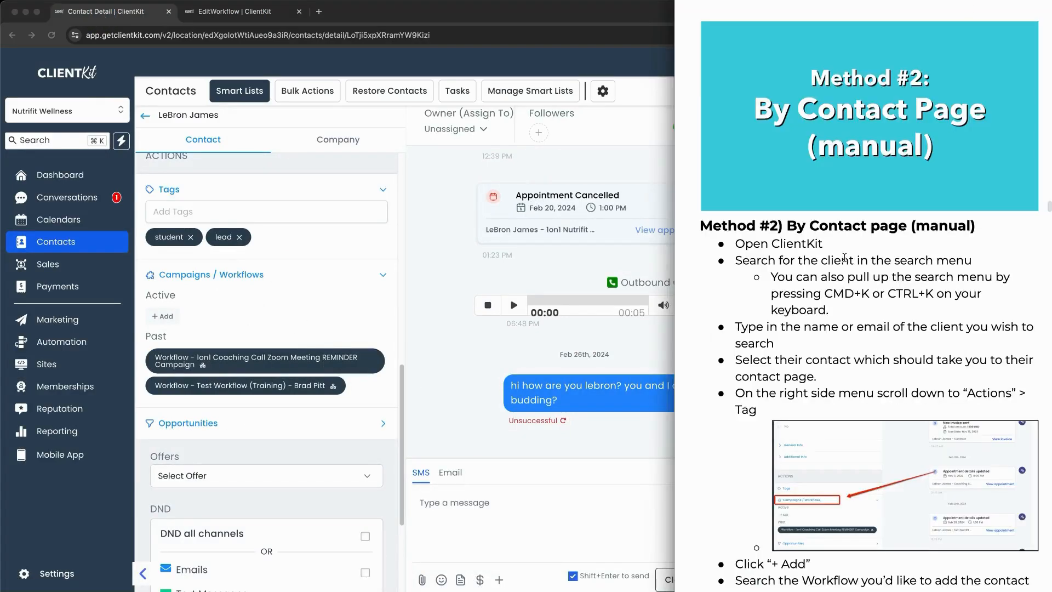
{"action": "scroll", "coordinate": [844, 257], "scroll_direction": "down", "scroll_amount": 10}
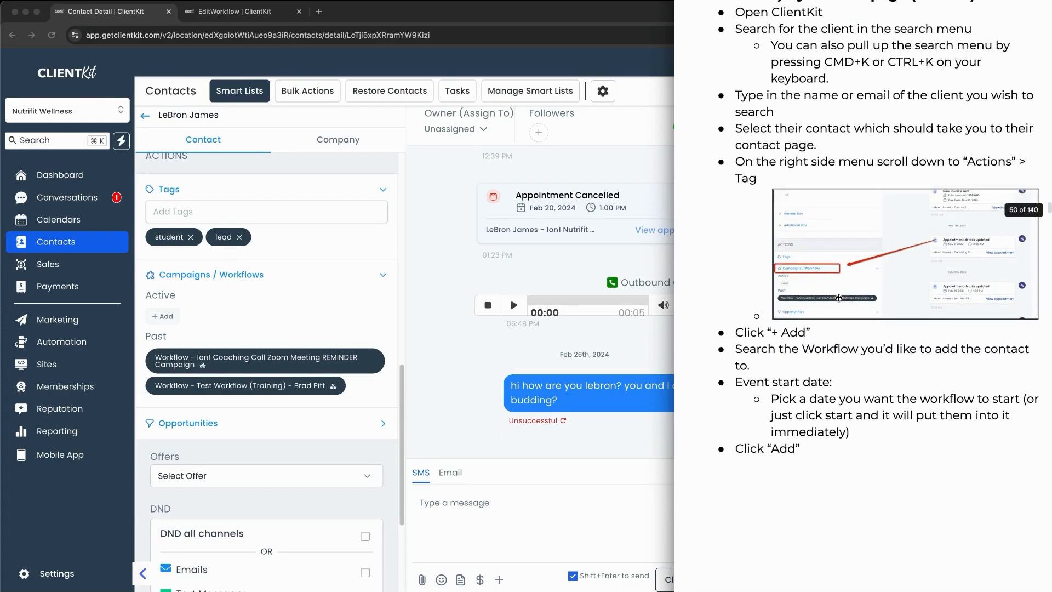
{"action": "scroll", "coordinate": [839, 297], "scroll_direction": "down", "scroll_amount": 20}
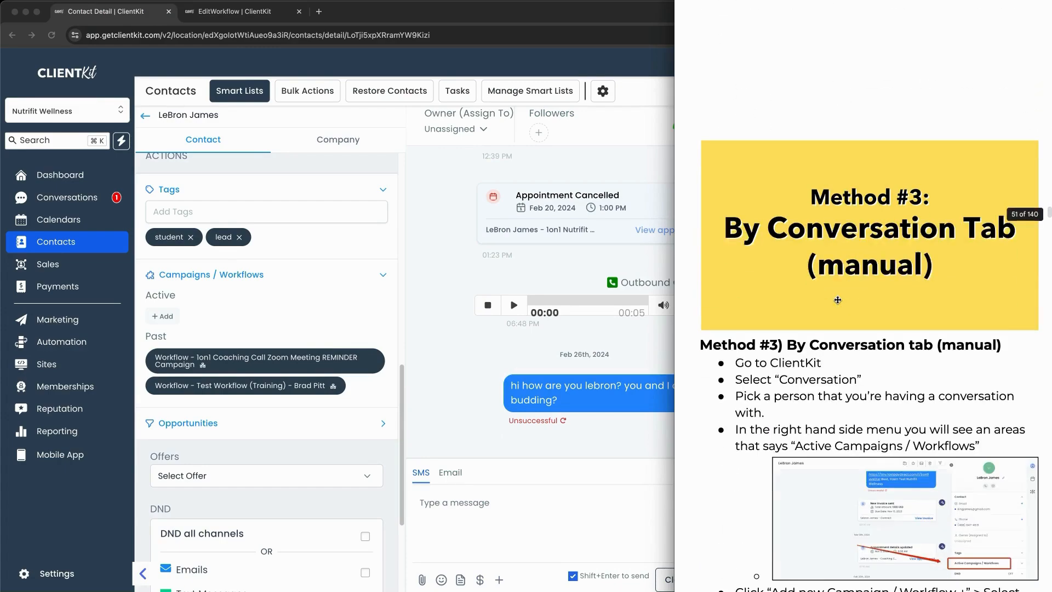
{"action": "scroll", "coordinate": [837, 300], "scroll_direction": "down", "scroll_amount": 5}
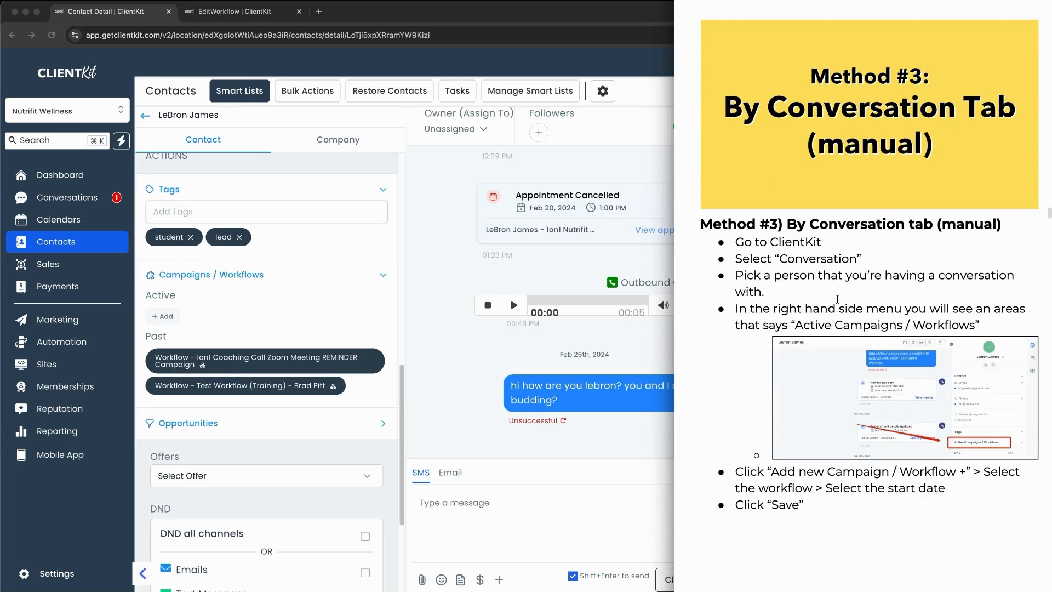
Step: In Conversations, show the ALL tab's six conversations and open the second contact's thread
{"action": "left_click", "coordinate": [469, 364]}
{"action": "left_click", "coordinate": [77, 202]}
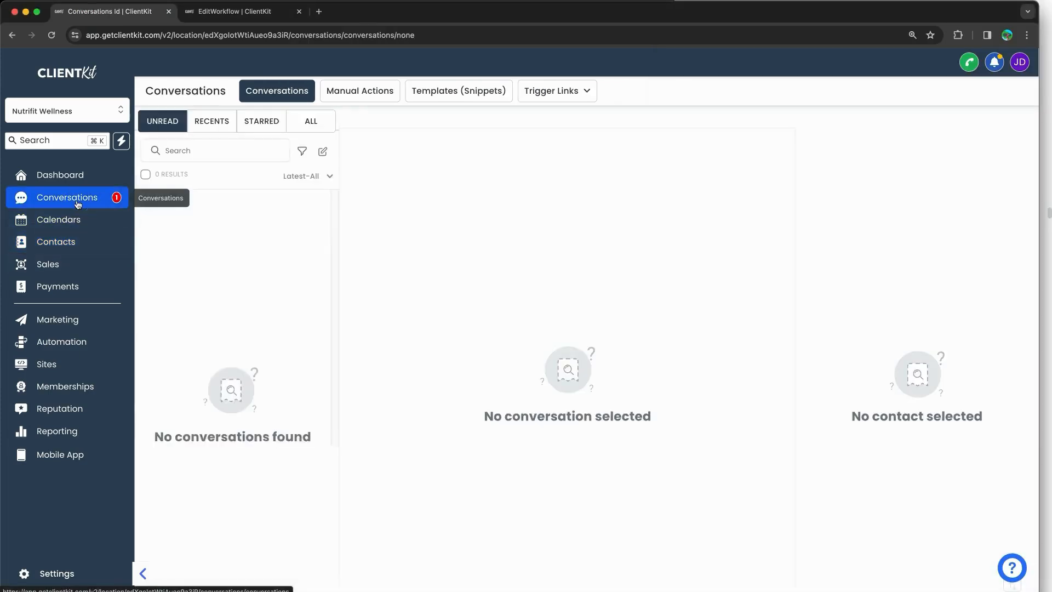
{"action": "left_click", "coordinate": [299, 125]}
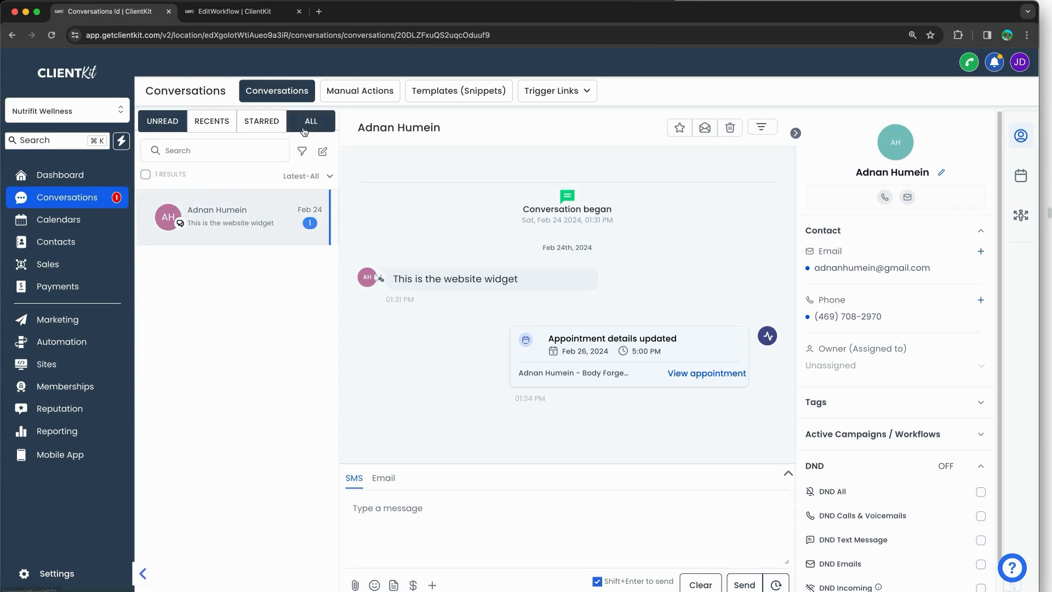
{"action": "left_click", "coordinate": [230, 279]}
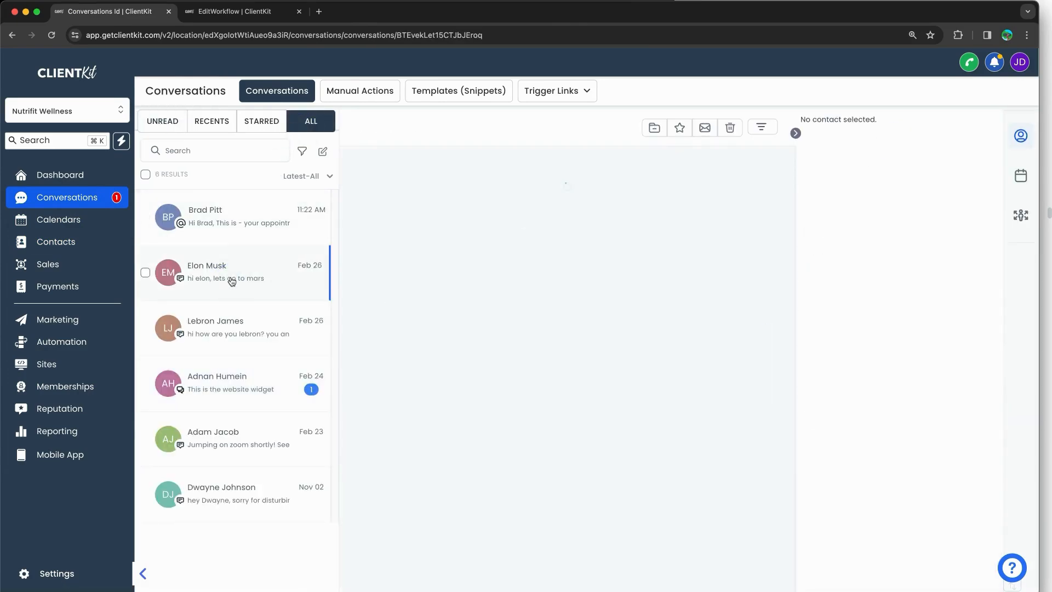
{"action": "scroll", "coordinate": [888, 313], "scroll_direction": "down", "scroll_amount": 2}
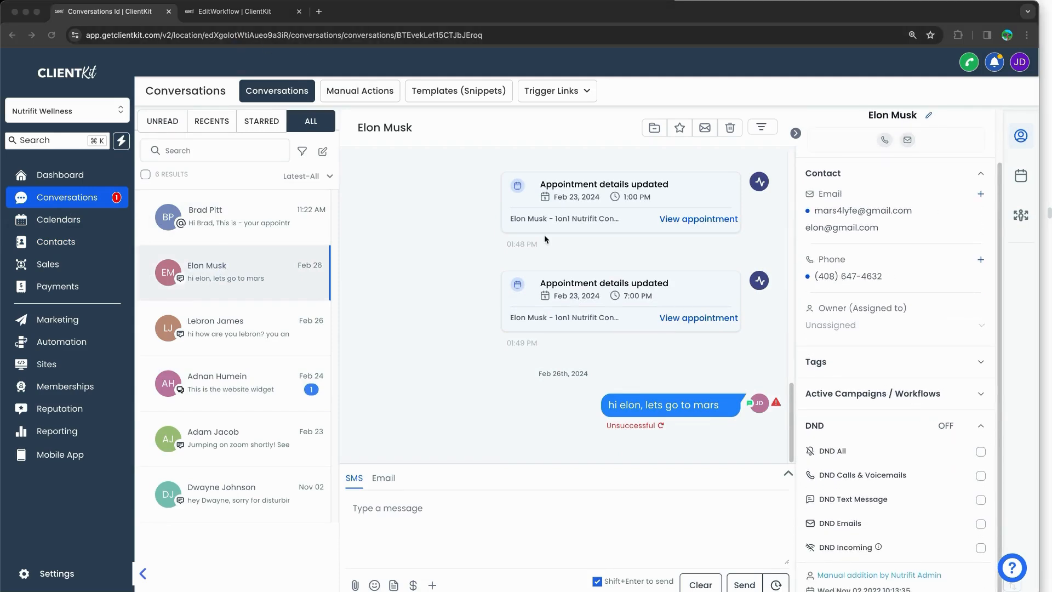
Step: Mark up the contact's Active Campaigns / Workflows section, expand it and start adding a new workflow
{"action": "mouse_move", "coordinate": [865, 372]}
{"action": "left_mouse_down"}
{"action": "mouse_move", "coordinate": [887, 423]}
{"action": "mouse_move", "coordinate": [862, 357]}
{"action": "left_mouse_up"}
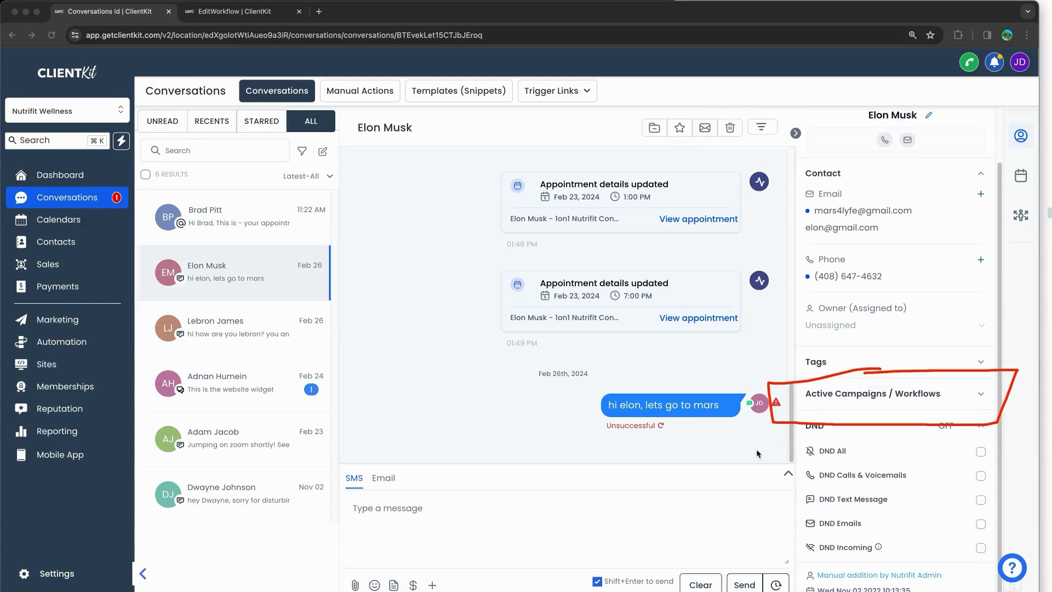
{"action": "left_click_drag", "start_coordinate": [750, 454], "coordinate": [813, 435]}
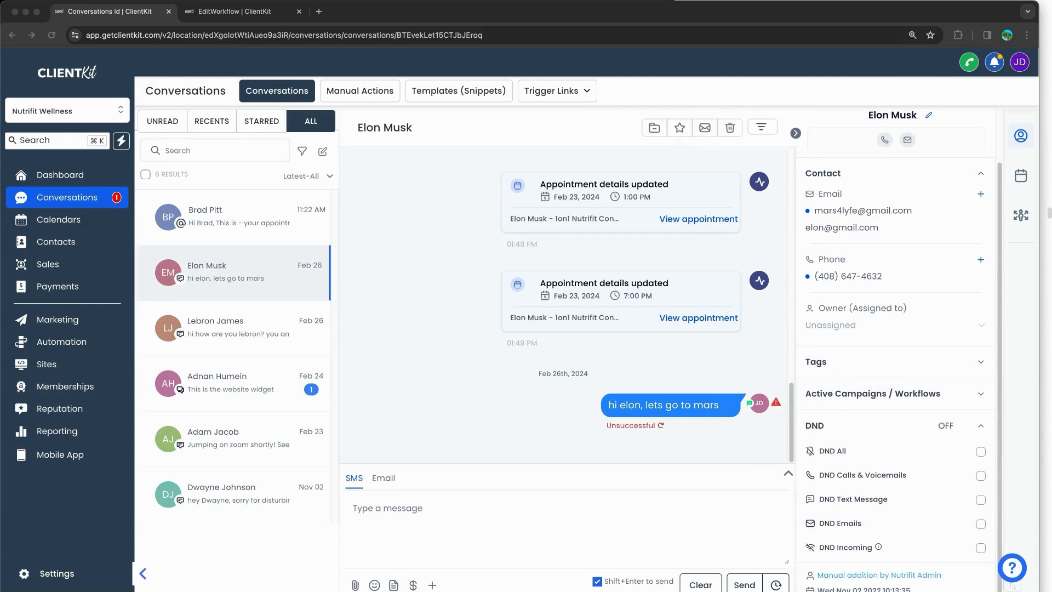
{"action": "left_click", "coordinate": [981, 394]}
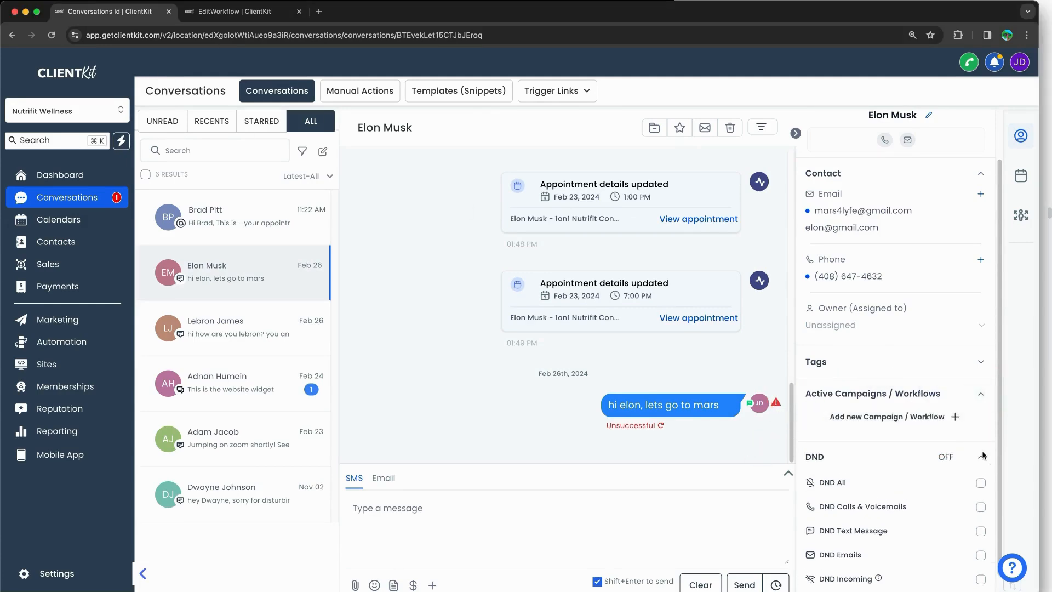
{"action": "scroll", "coordinate": [946, 425], "scroll_direction": "up", "scroll_amount": 5}
{"action": "left_click", "coordinate": [907, 420]}
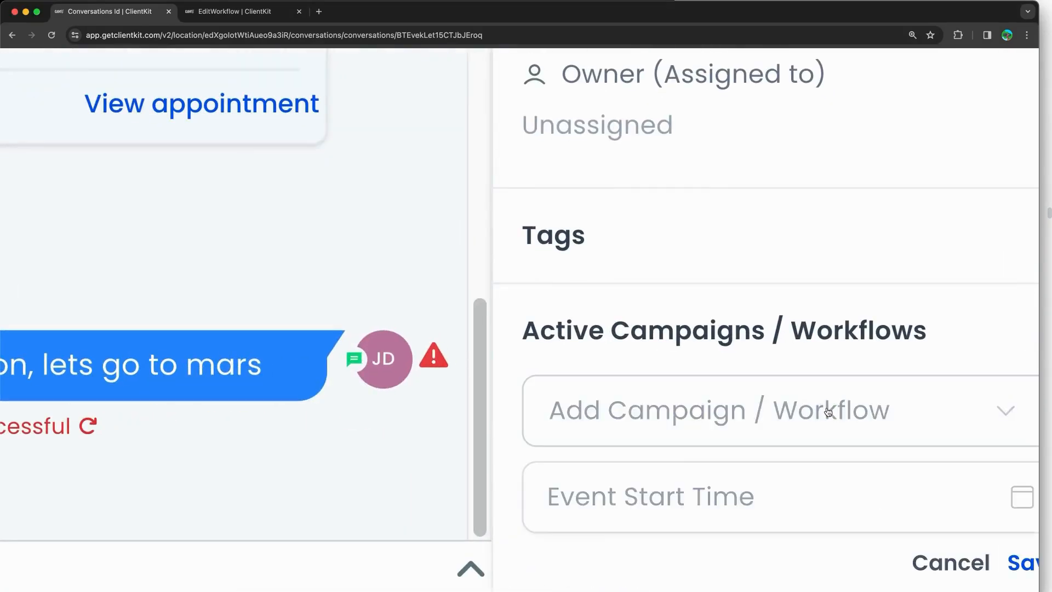
{"action": "scroll", "coordinate": [827, 412], "scroll_direction": "down", "scroll_amount": 5}
Step: Choose Test Workflow (Training) from the workflow list and save the enrollment
{"action": "left_click", "coordinate": [886, 425]}
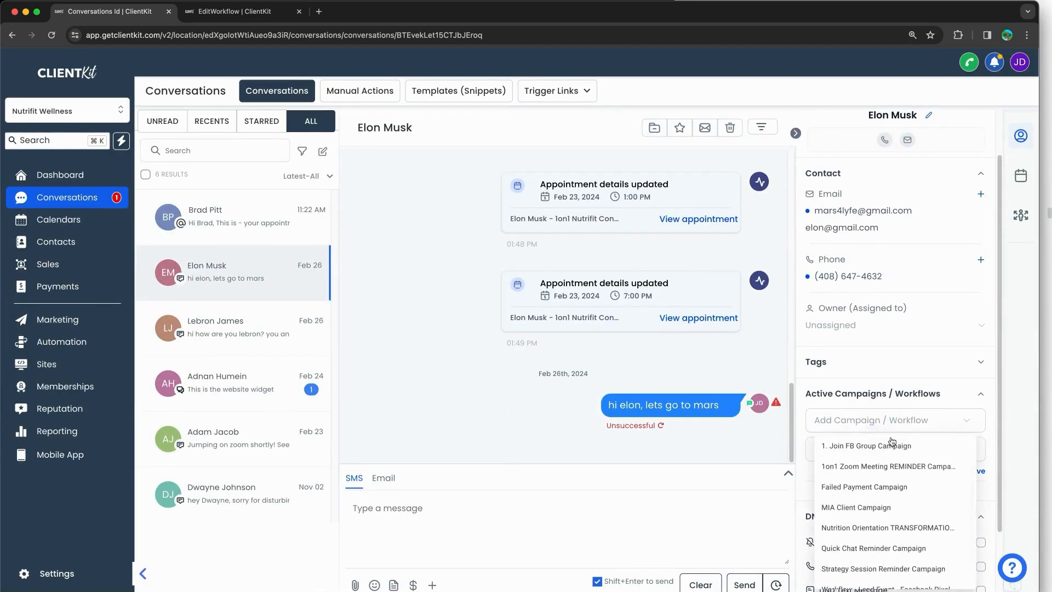
{"action": "scroll", "coordinate": [891, 444], "scroll_direction": "down", "scroll_amount": 2}
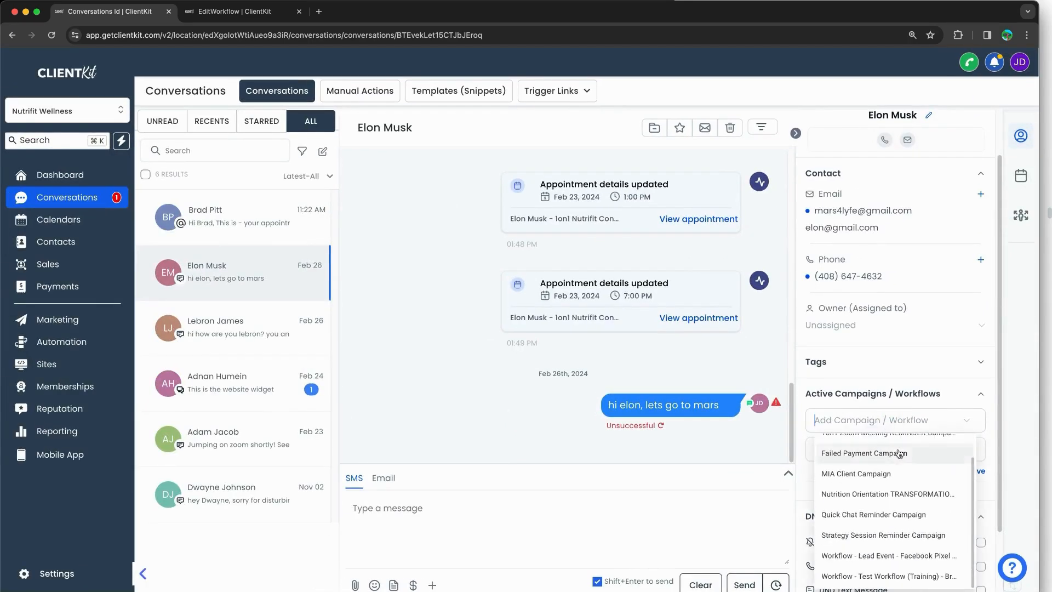
{"action": "left_click", "coordinate": [912, 576]}
{"action": "scroll", "coordinate": [948, 437], "scroll_direction": "up", "scroll_amount": 5}
{"action": "scroll", "coordinate": [899, 395], "scroll_direction": "up", "scroll_amount": 1}
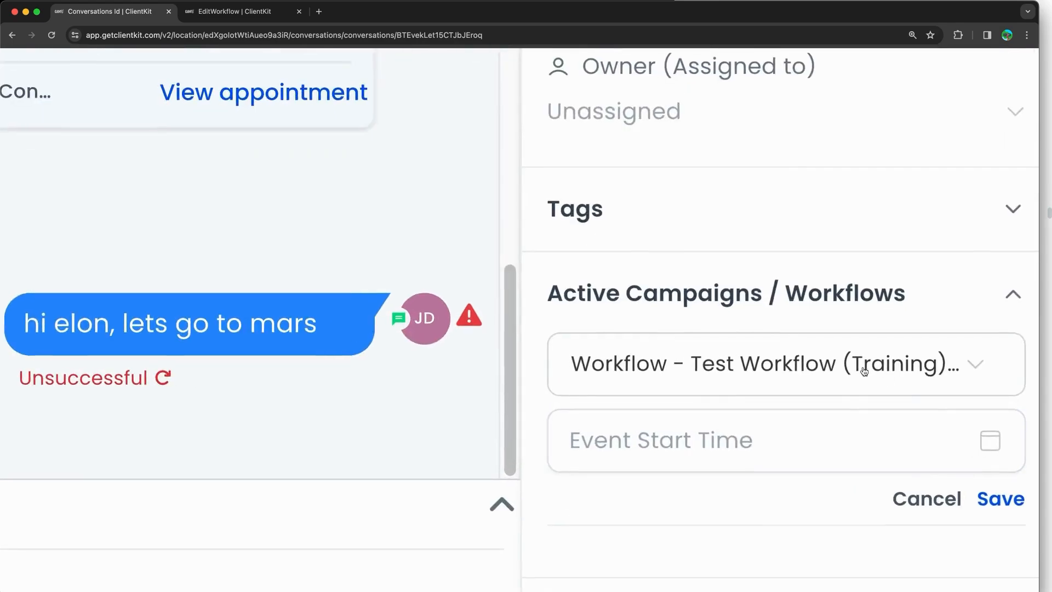
{"action": "scroll", "coordinate": [829, 368], "scroll_direction": "right", "scroll_amount": 3}
{"action": "left_click", "coordinate": [870, 467]}
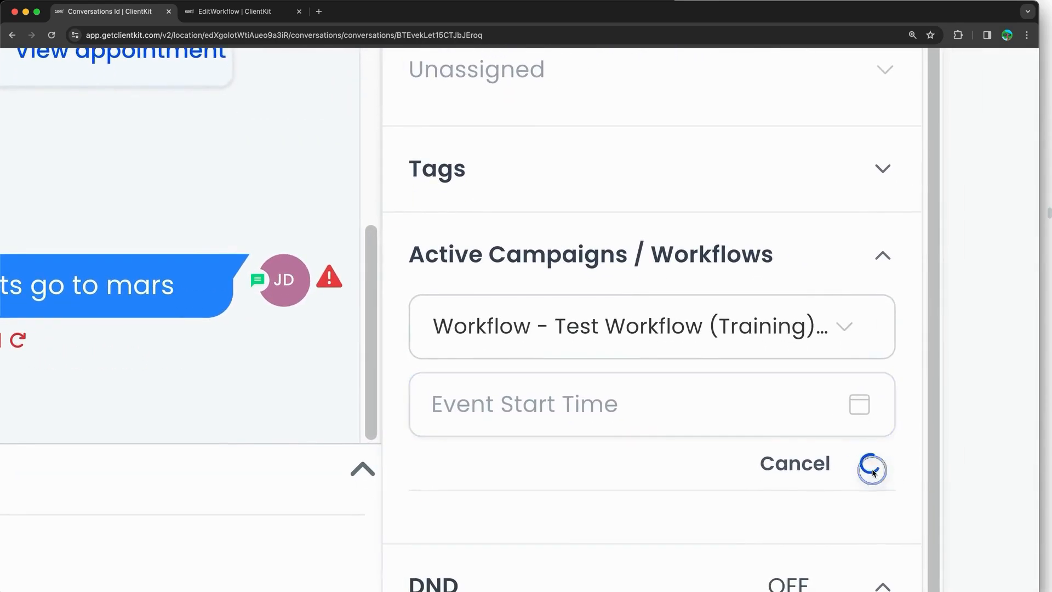
{"action": "scroll", "coordinate": [873, 469], "scroll_direction": "down", "scroll_amount": 5}
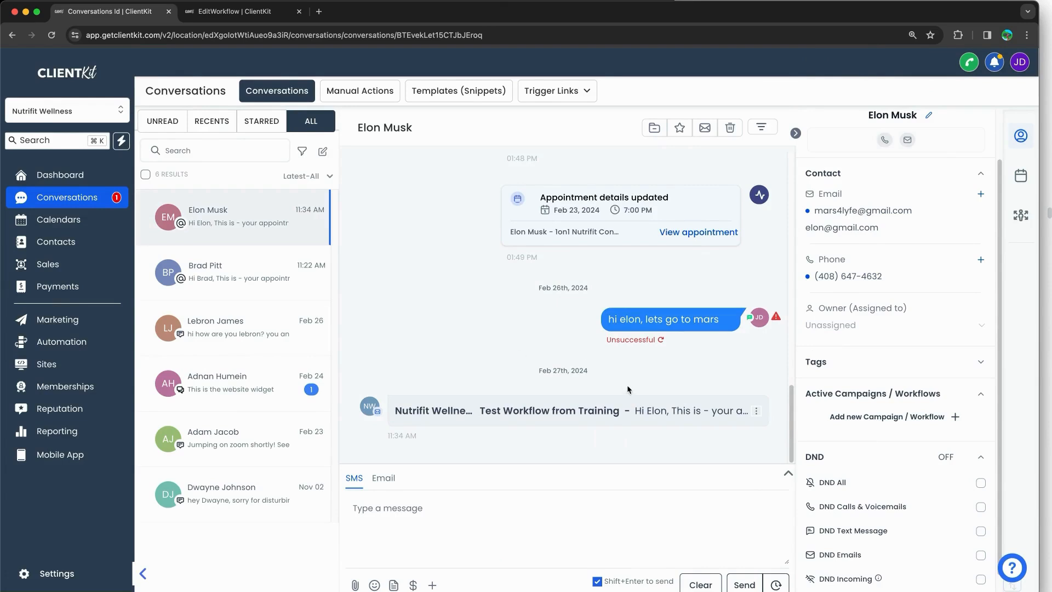
Step: Expand the workflow's automated email and highlight the 'Invalid date' appointment text
{"action": "left_click", "coordinate": [636, 407]}
{"action": "scroll", "coordinate": [567, 382], "scroll_direction": "down", "scroll_amount": 2}
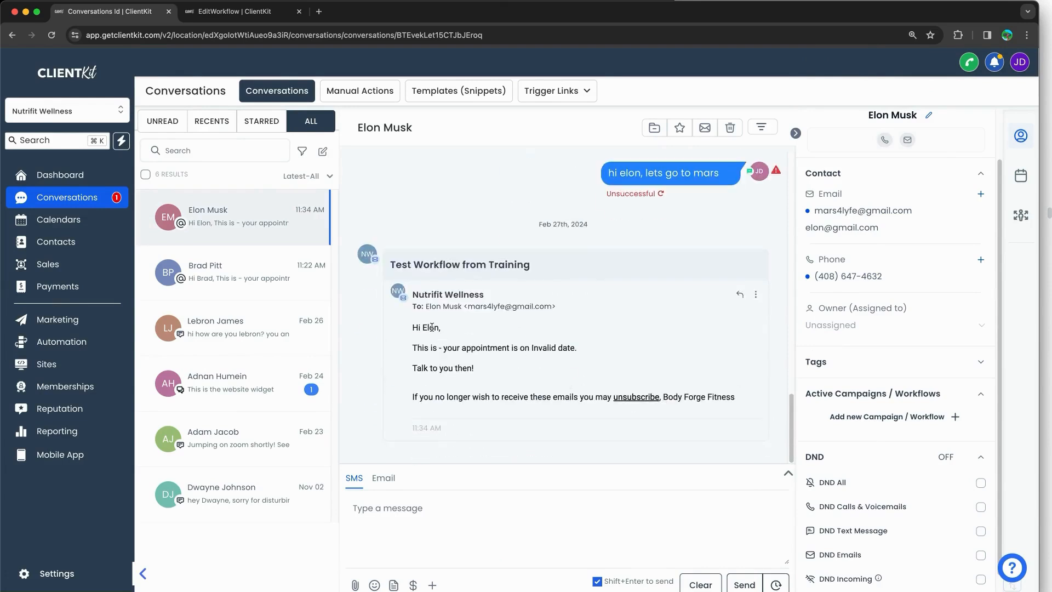
{"action": "left_click_drag", "start_coordinate": [431, 348], "coordinate": [443, 349]}
{"action": "left_click", "coordinate": [516, 349]}
{"action": "left_click_drag", "start_coordinate": [532, 348], "coordinate": [588, 353]}
{"action": "left_click", "coordinate": [533, 345]}
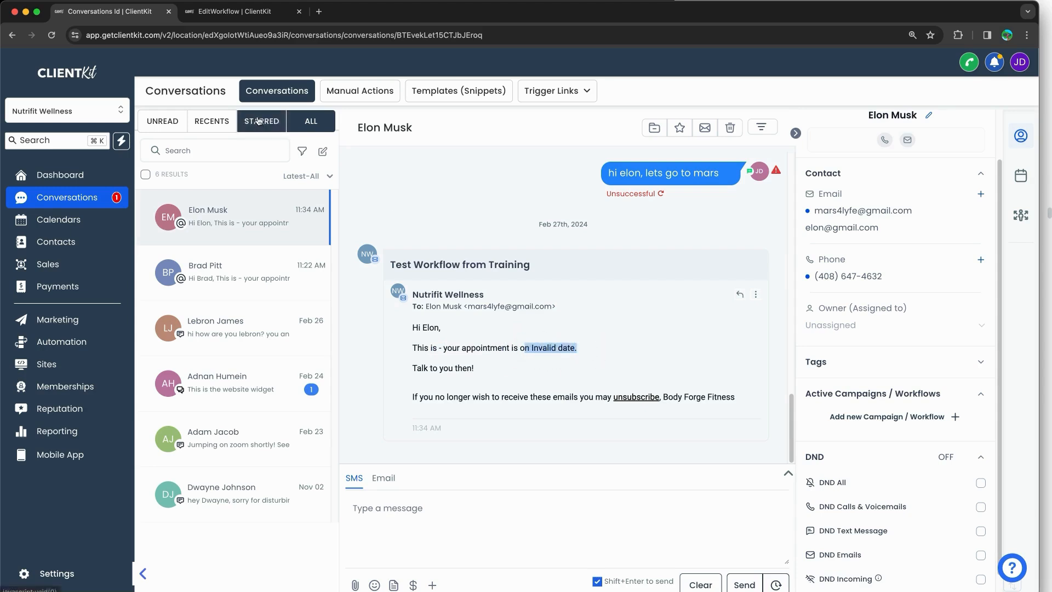
Step: Switch to the workflow's Execution Logs and open its Builder canvas
{"action": "left_click", "coordinate": [241, 12]}
{"action": "left_click", "coordinate": [383, 97]}
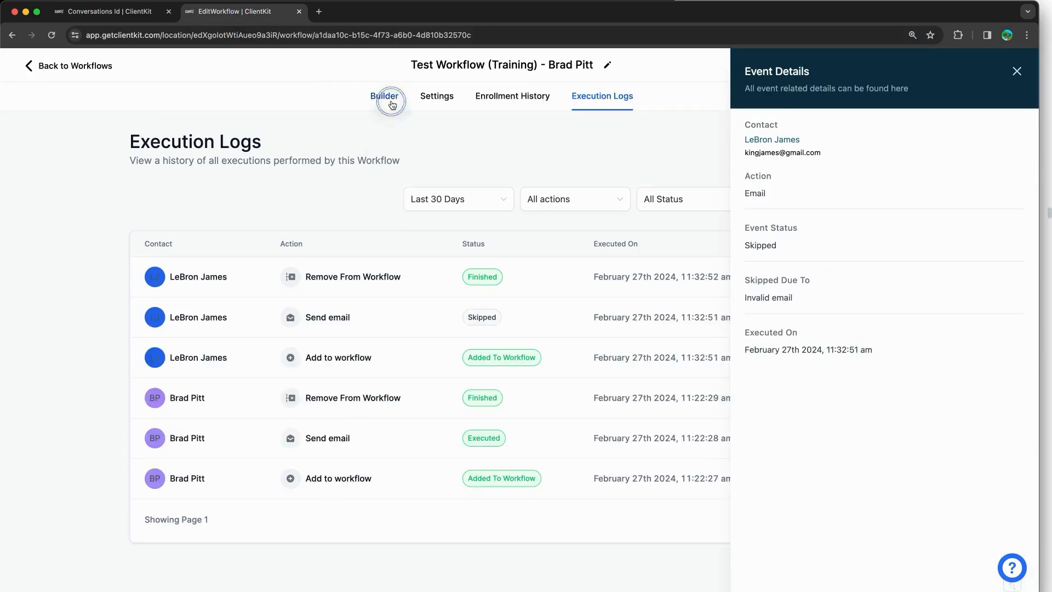
{"action": "left_click", "coordinate": [146, 12]}
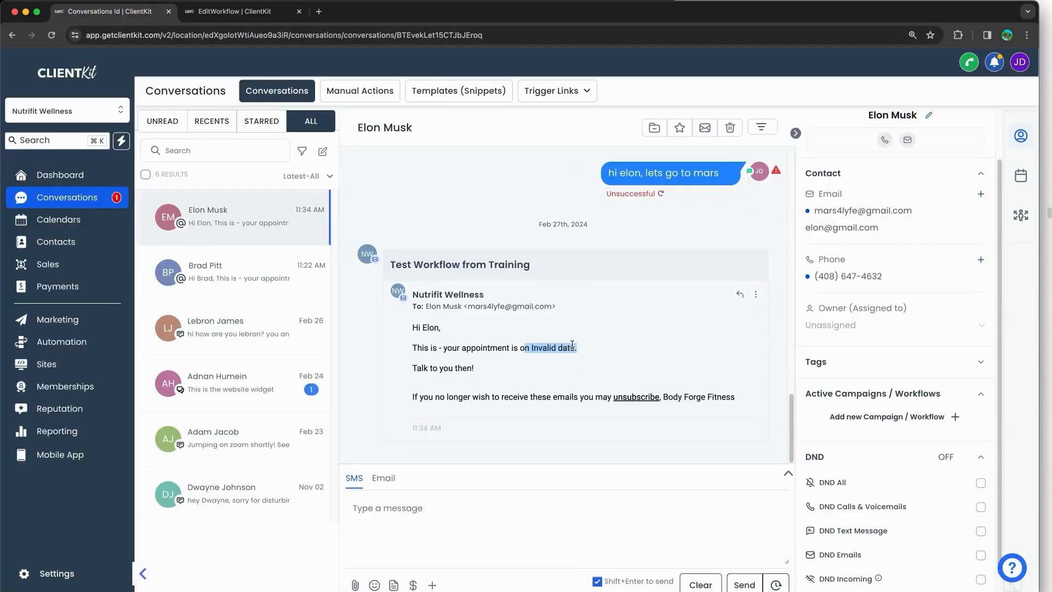
{"action": "left_click", "coordinate": [235, 11]}
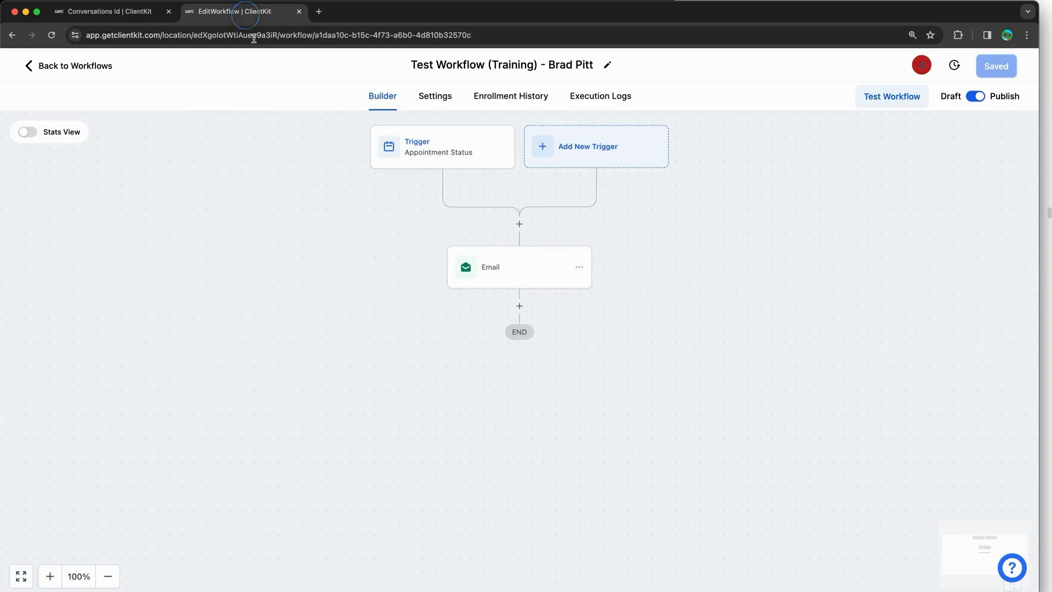
Step: Inspect the Email step and trigger settings and view Add New Trigger's list before returning to the conversation
{"action": "left_click", "coordinate": [487, 259]}
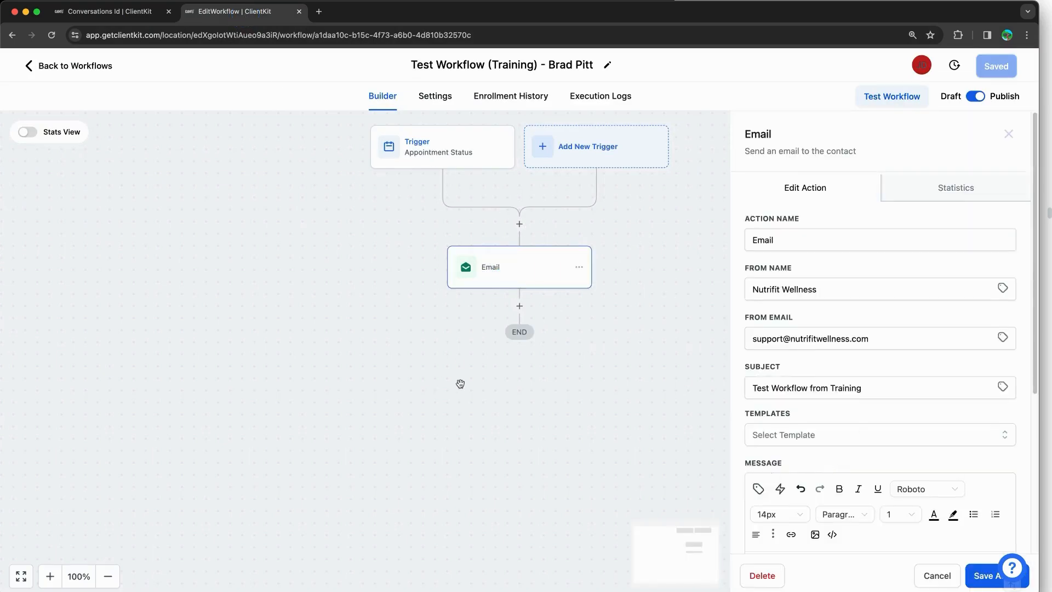
{"action": "left_click", "coordinate": [447, 167]}
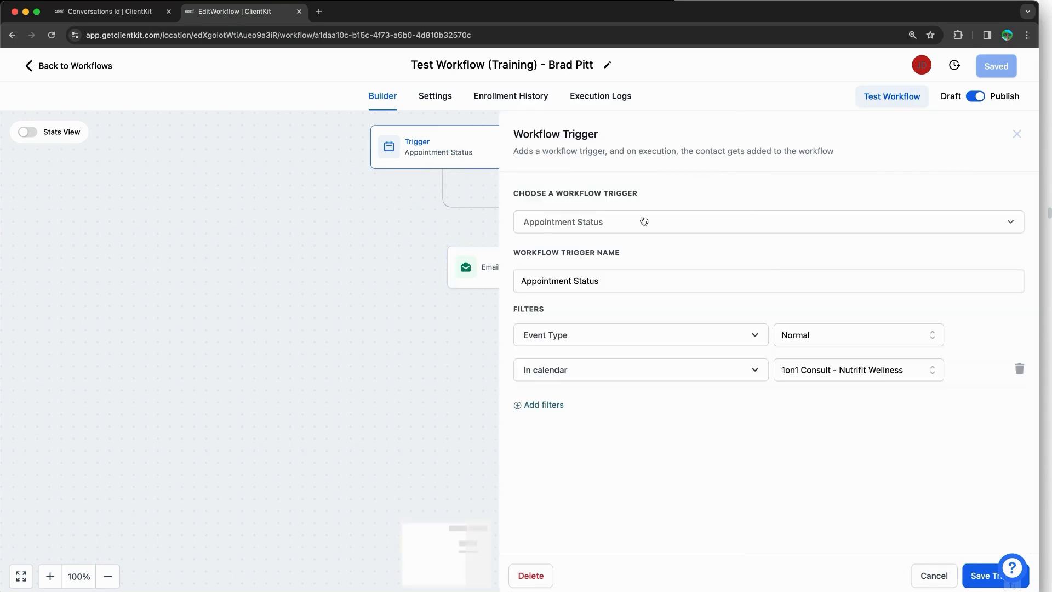
{"action": "left_click", "coordinate": [1017, 134]}
{"action": "left_click", "coordinate": [622, 158]}
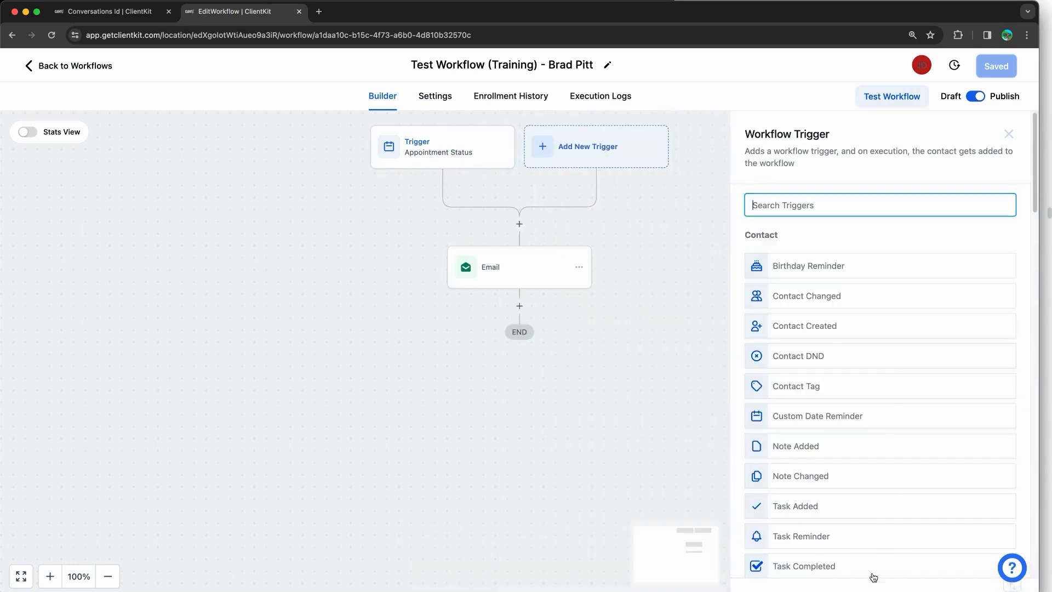
{"action": "left_click", "coordinate": [137, 12]}
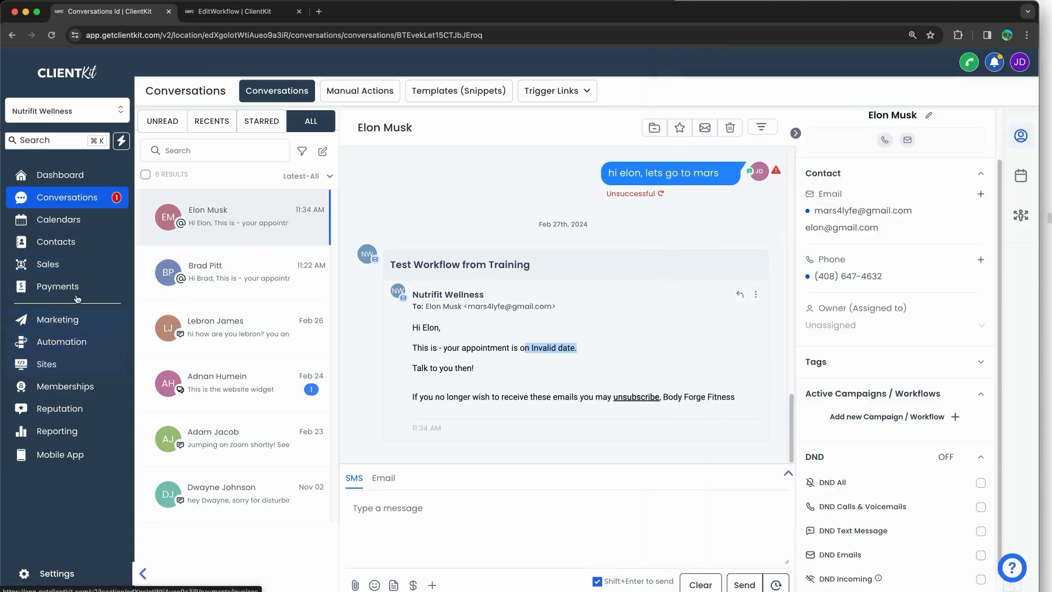
Step: Open the Contacts list and tick the second test contact
{"action": "left_click", "coordinate": [79, 249]}
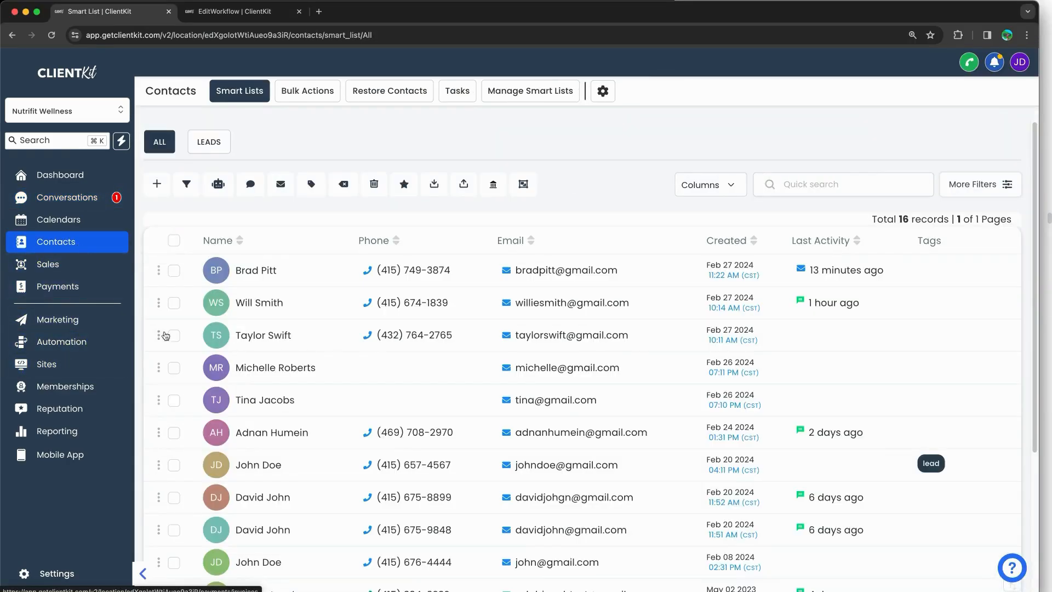
{"action": "left_click", "coordinate": [173, 336]}
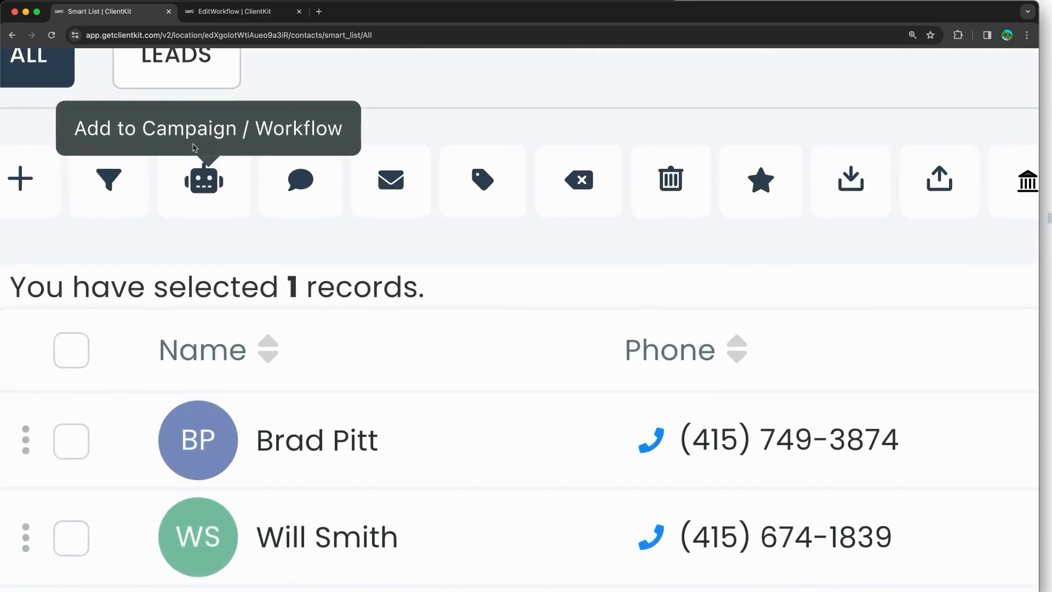
{"action": "scroll", "coordinate": [197, 157], "scroll_direction": "down", "scroll_amount": 5}
Step: Run the bulk add-to-workflow action with Test Workflow (Training) selected, then close the form
{"action": "left_click", "coordinate": [214, 187]}
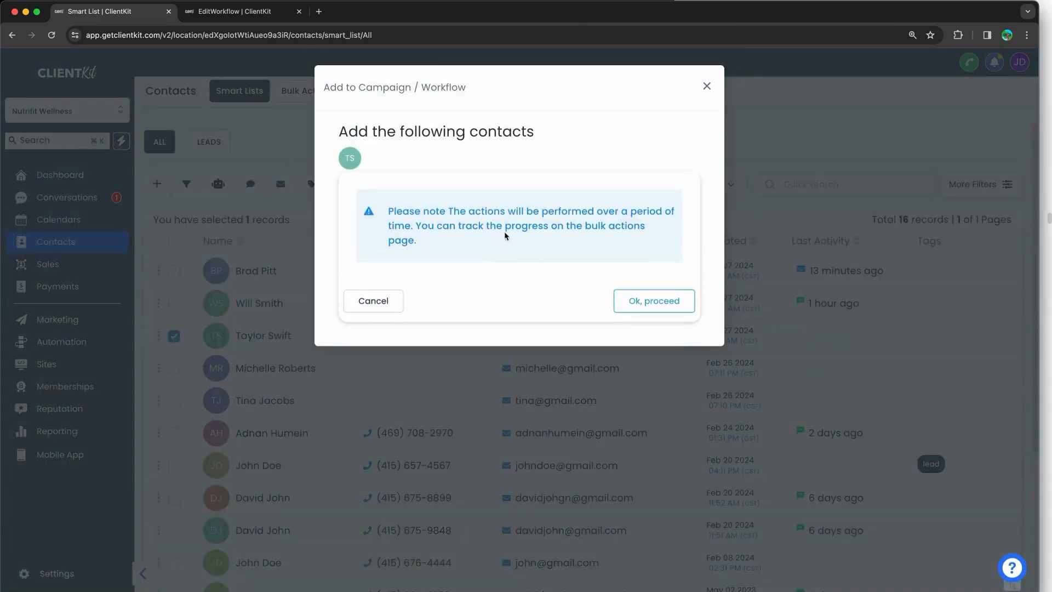
{"action": "left_click_drag", "start_coordinate": [619, 211], "coordinate": [584, 231]}
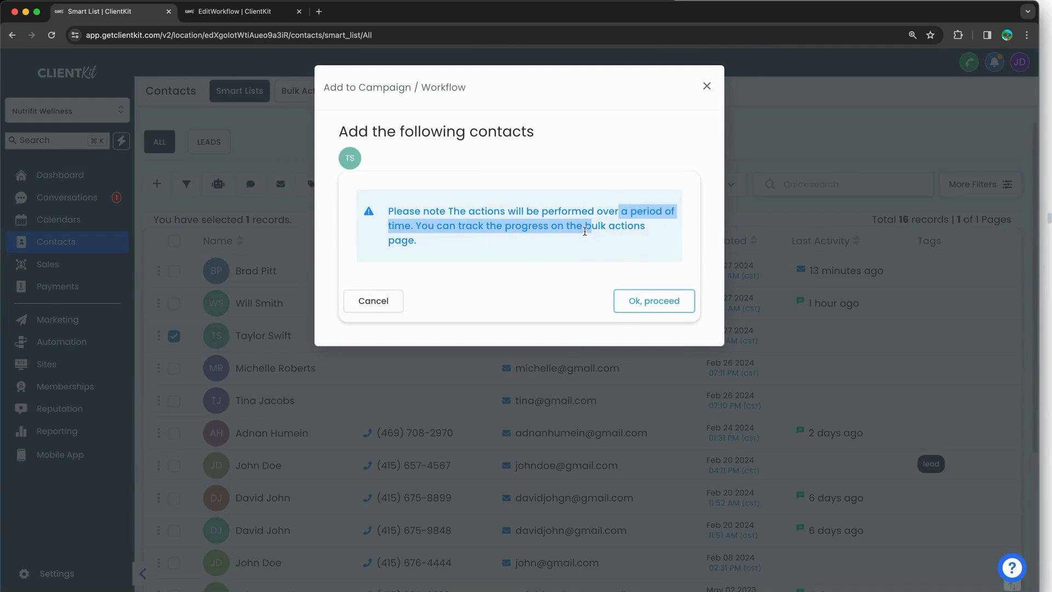
{"action": "left_click", "coordinate": [656, 300]}
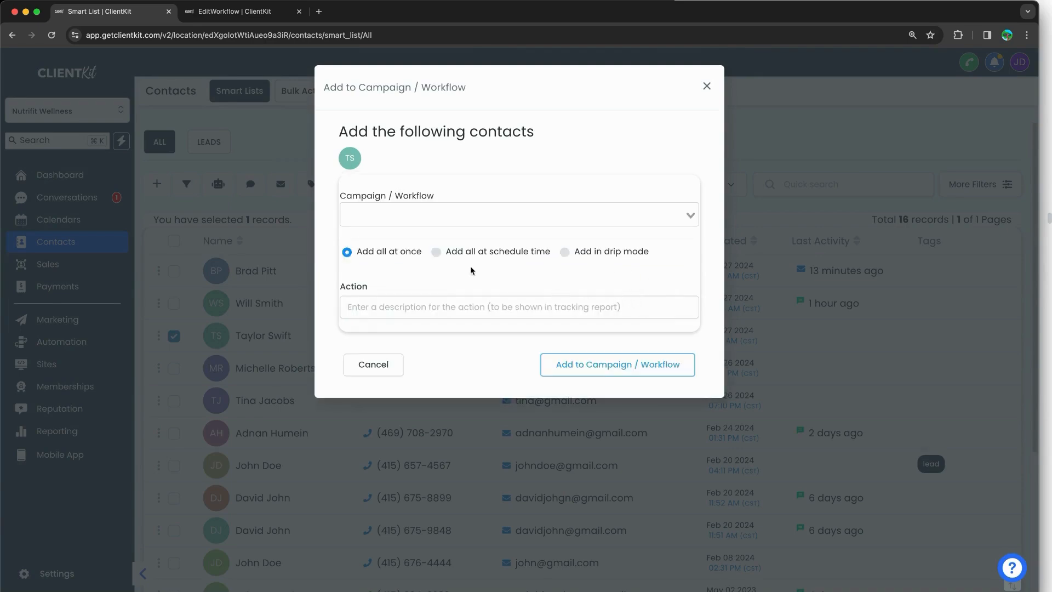
{"action": "left_click", "coordinate": [419, 215]}
{"action": "left_click", "coordinate": [395, 272]}
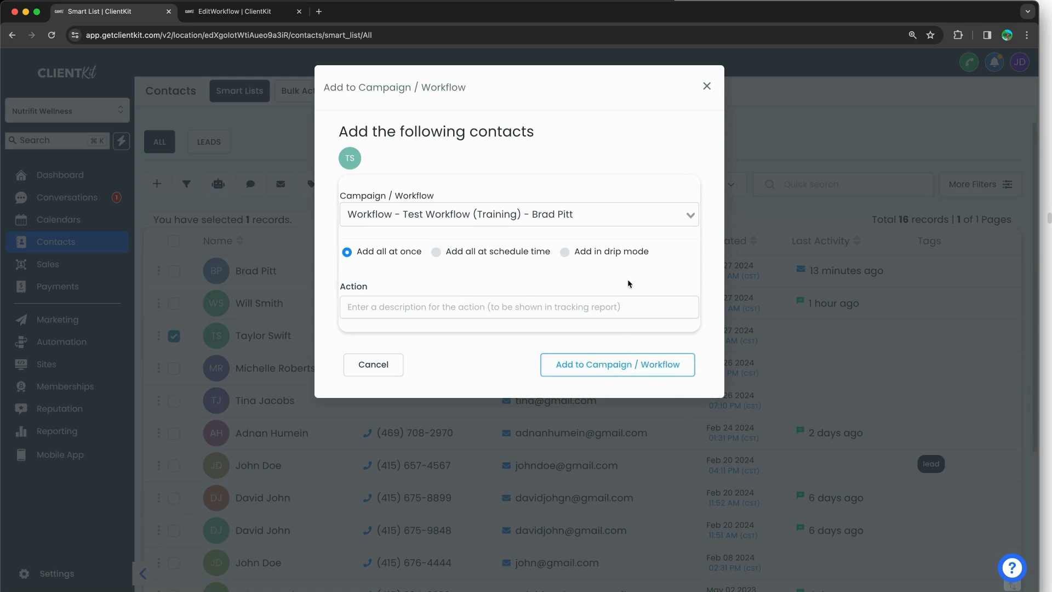
{"action": "left_click", "coordinate": [707, 86]}
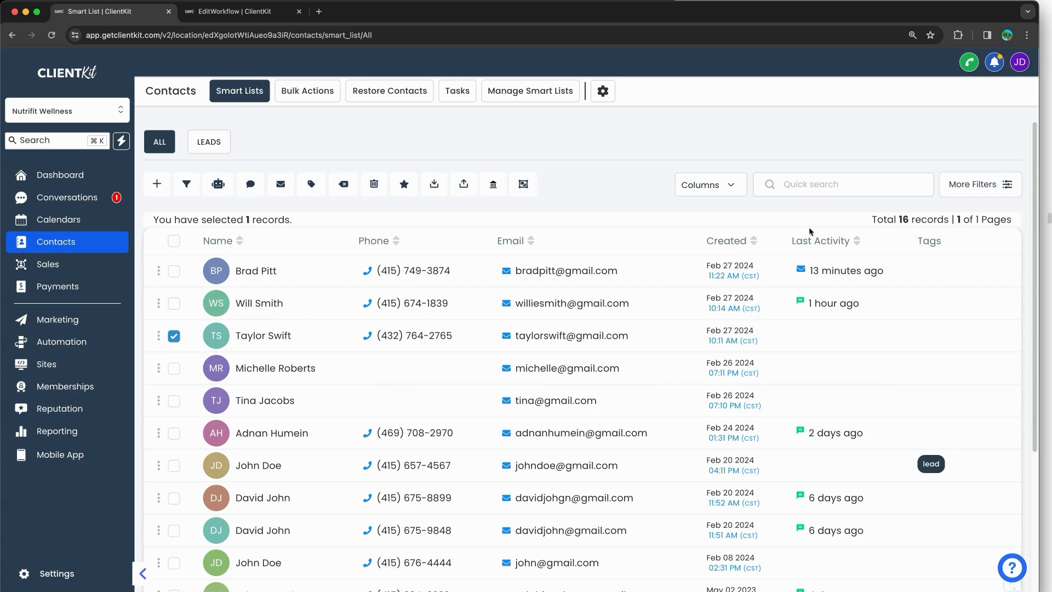
Step: Bring the training PDF forward and scroll to the 'Is This All The Methods?' FAQ and community image
{"action": "left_click", "coordinate": [1045, 49]}
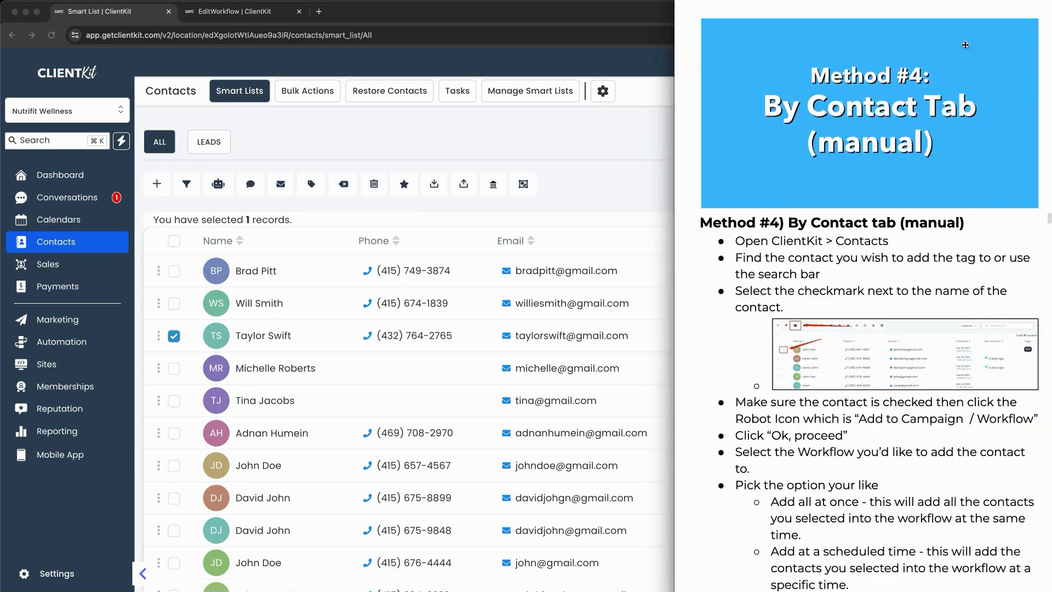
{"action": "scroll", "coordinate": [866, 233], "scroll_direction": "down", "scroll_amount": 15}
{"action": "scroll", "coordinate": [866, 233], "scroll_direction": "down", "scroll_amount": 2}
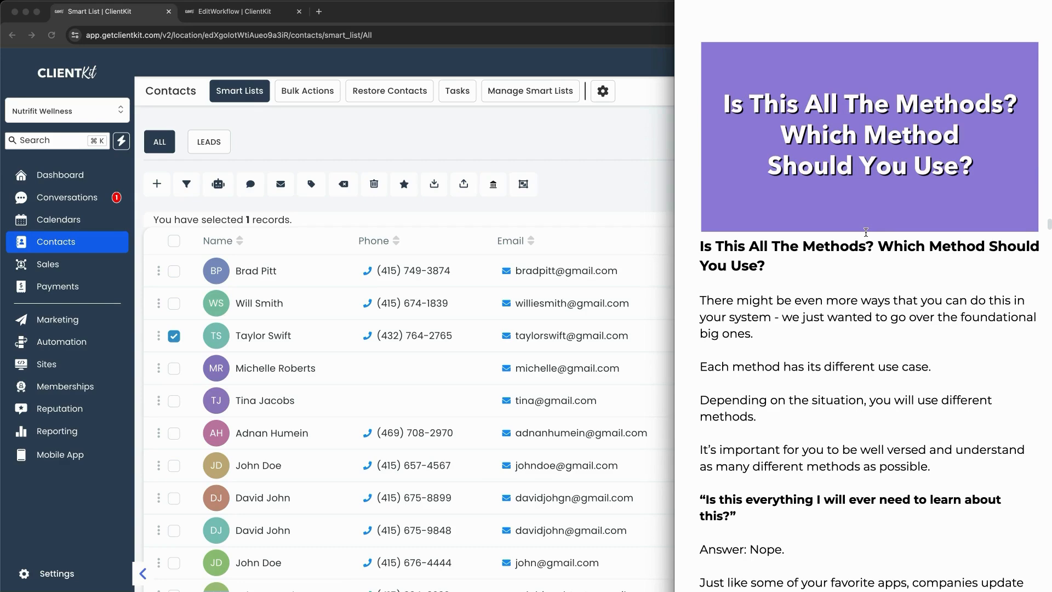
{"action": "scroll", "coordinate": [885, 244], "scroll_direction": "down", "scroll_amount": 2}
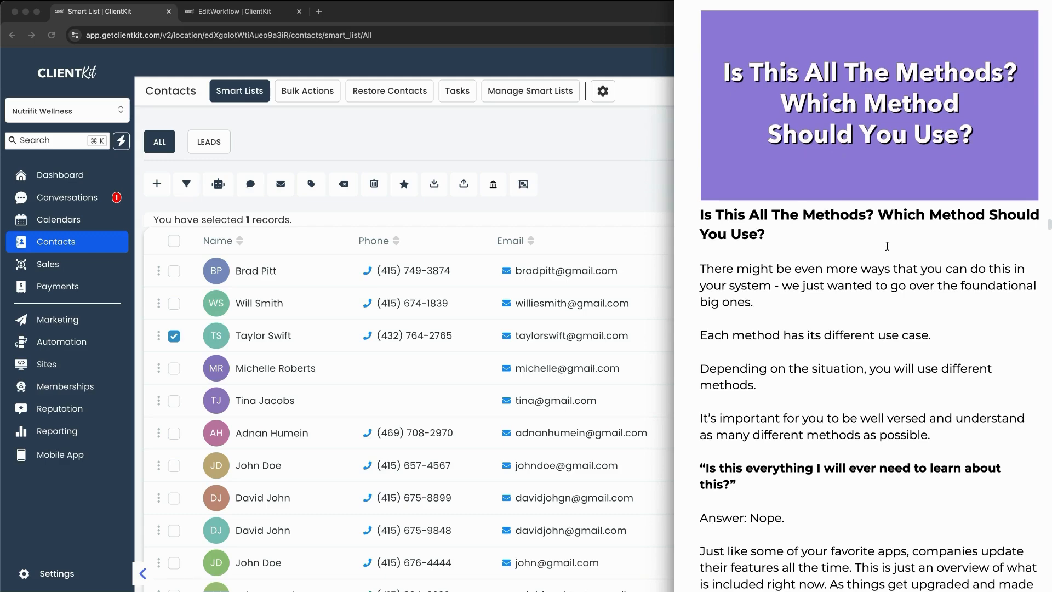
{"action": "scroll", "coordinate": [887, 246], "scroll_direction": "down", "scroll_amount": 7}
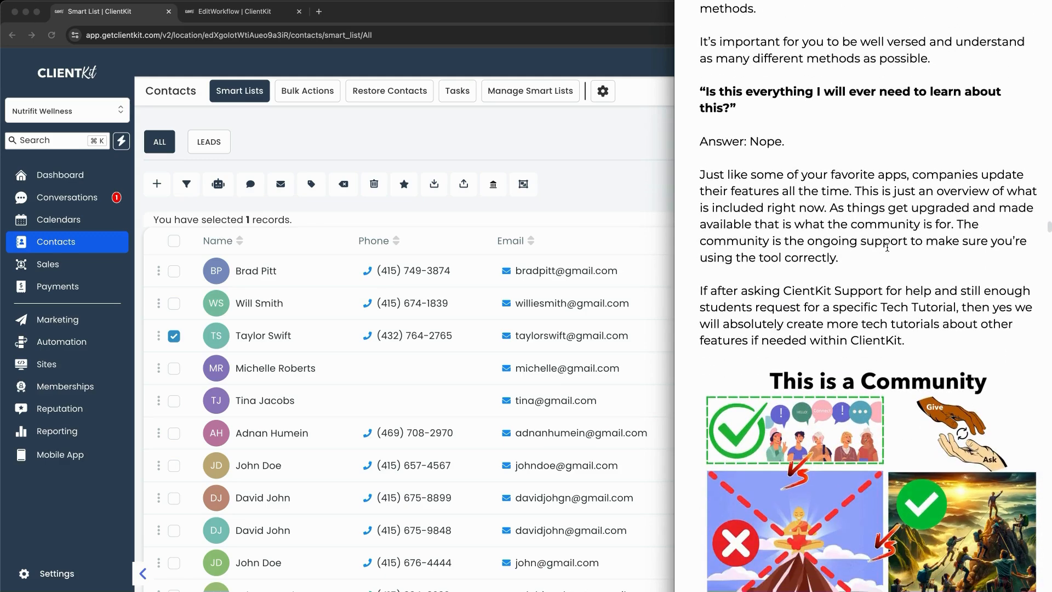
{"action": "scroll", "coordinate": [887, 247], "scroll_direction": "down", "scroll_amount": 2}
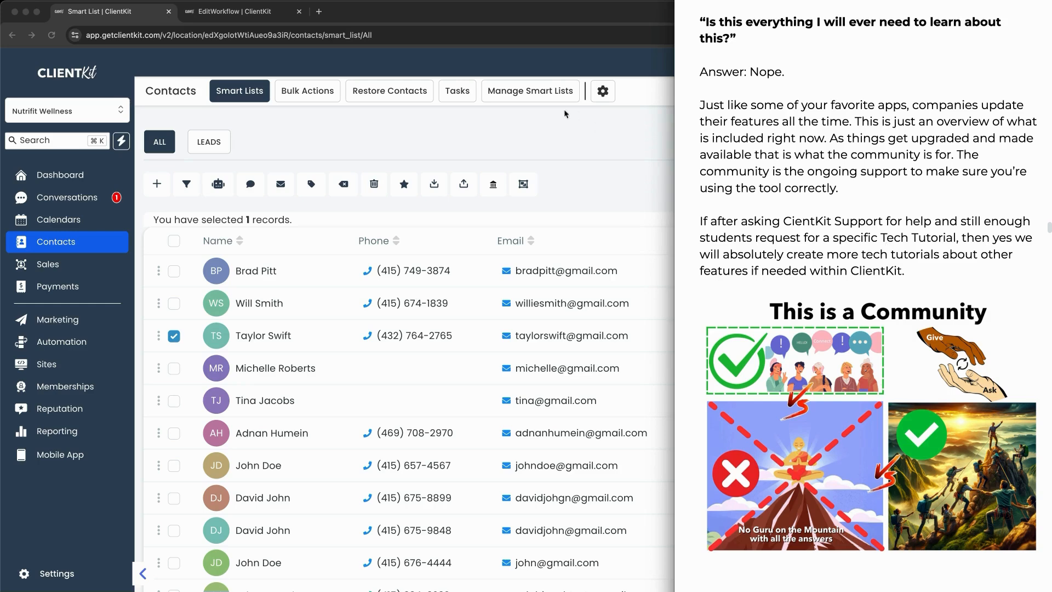
{"action": "left_click_drag", "start_coordinate": [1018, 397], "coordinate": [1000, 376]}
{"action": "left_click_drag", "start_coordinate": [967, 314], "coordinate": [991, 333]}
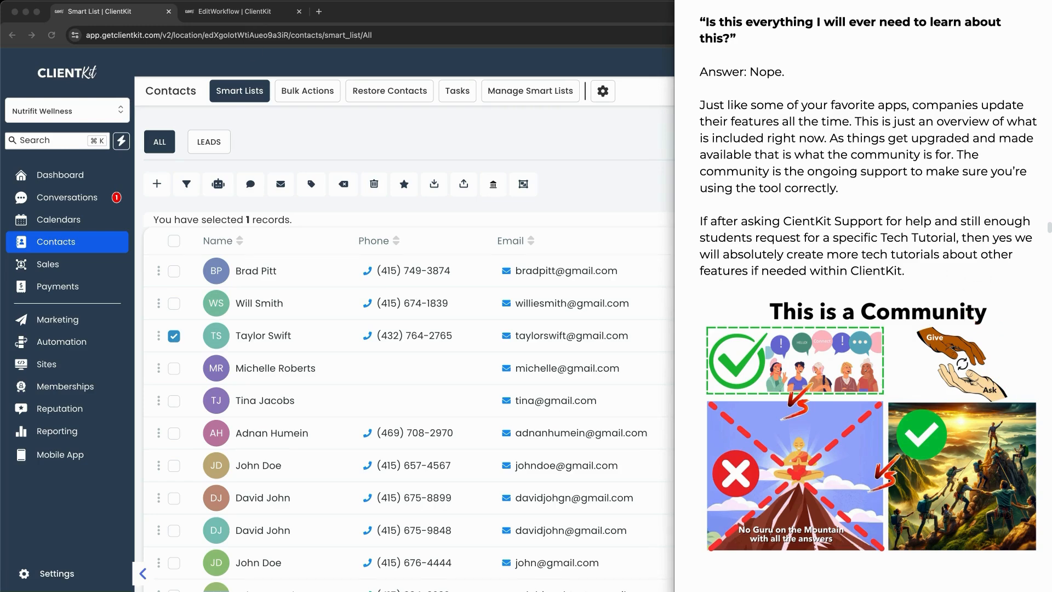
Step: Scroll past Test With Yourself and the skill charts to the How To Manage Automations slide
{"action": "scroll", "coordinate": [877, 343], "scroll_direction": "down", "scroll_amount": 12}
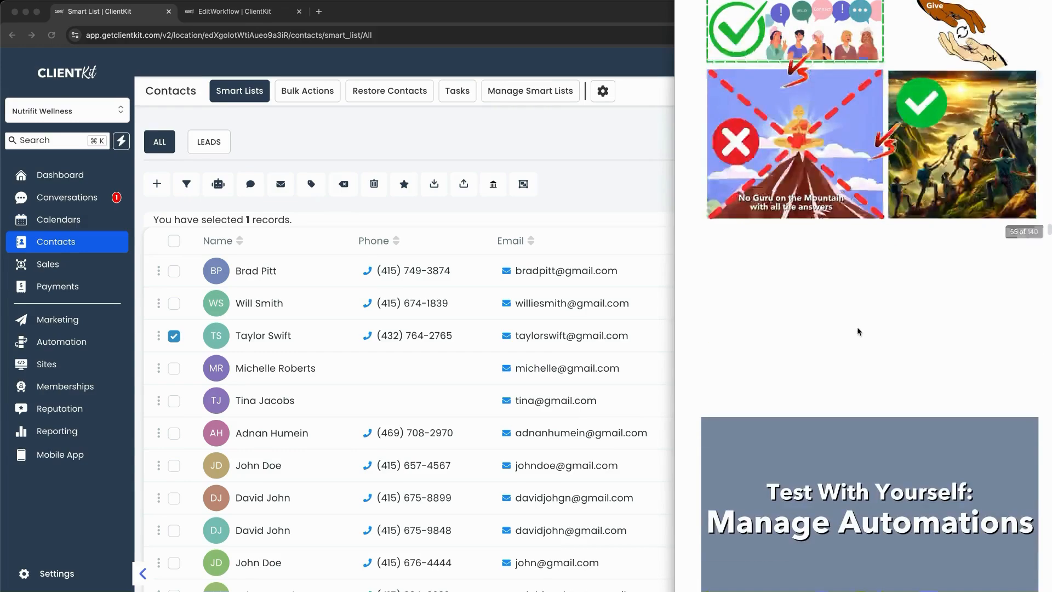
{"action": "scroll", "coordinate": [858, 331], "scroll_direction": "down", "scroll_amount": 1}
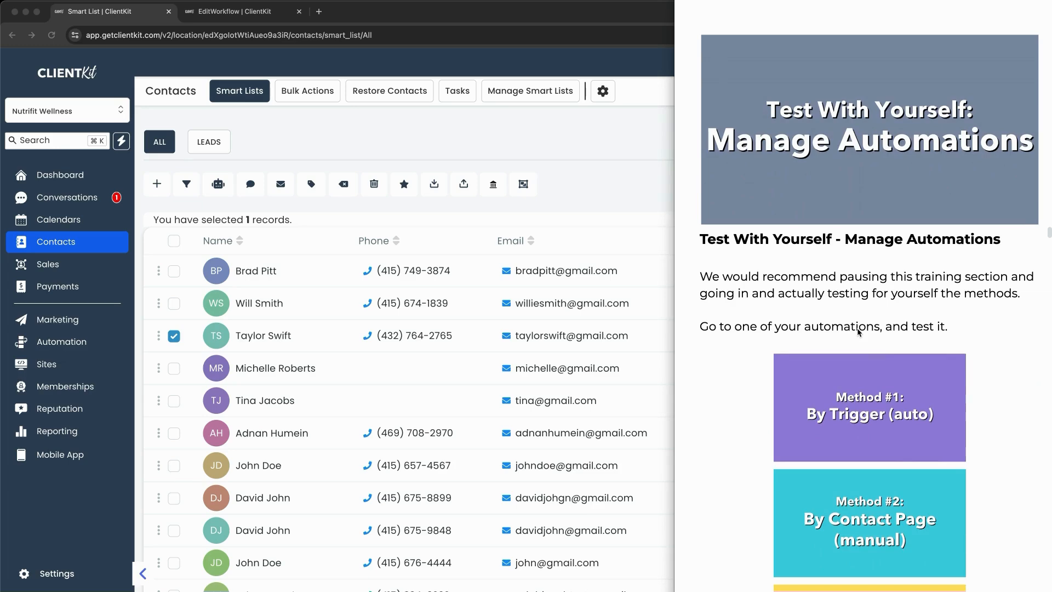
{"action": "scroll", "coordinate": [857, 337], "scroll_direction": "down", "scroll_amount": 5}
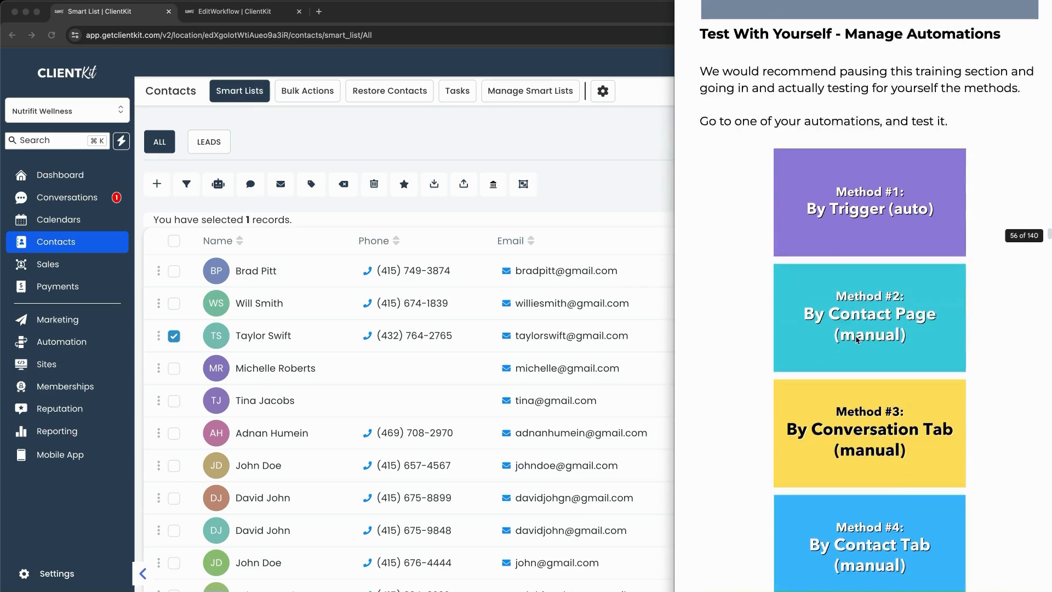
{"action": "scroll", "coordinate": [857, 340], "scroll_direction": "down", "scroll_amount": 12}
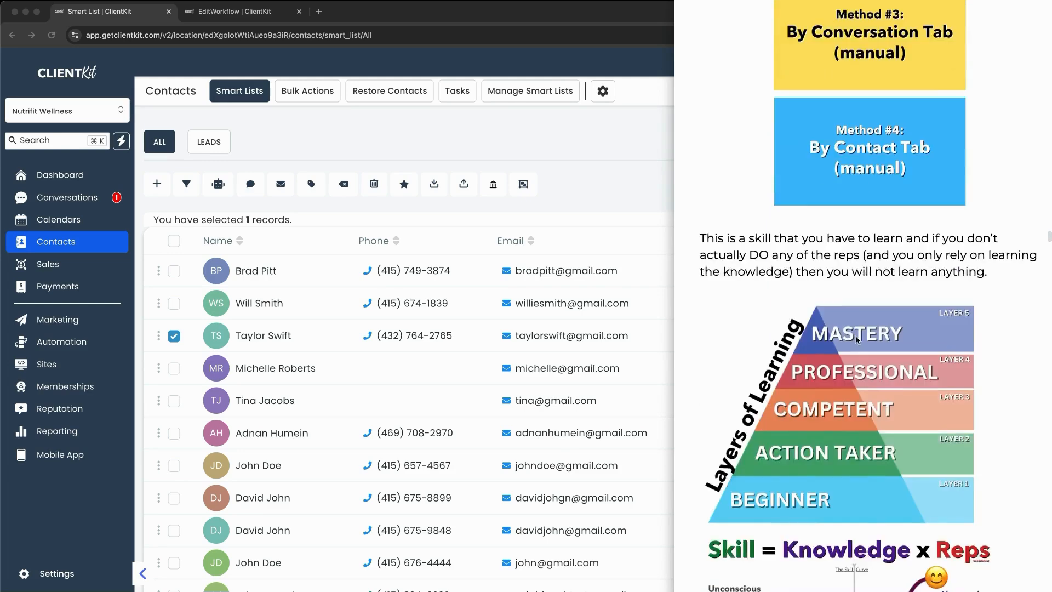
{"action": "scroll", "coordinate": [857, 340], "scroll_direction": "down", "scroll_amount": 2}
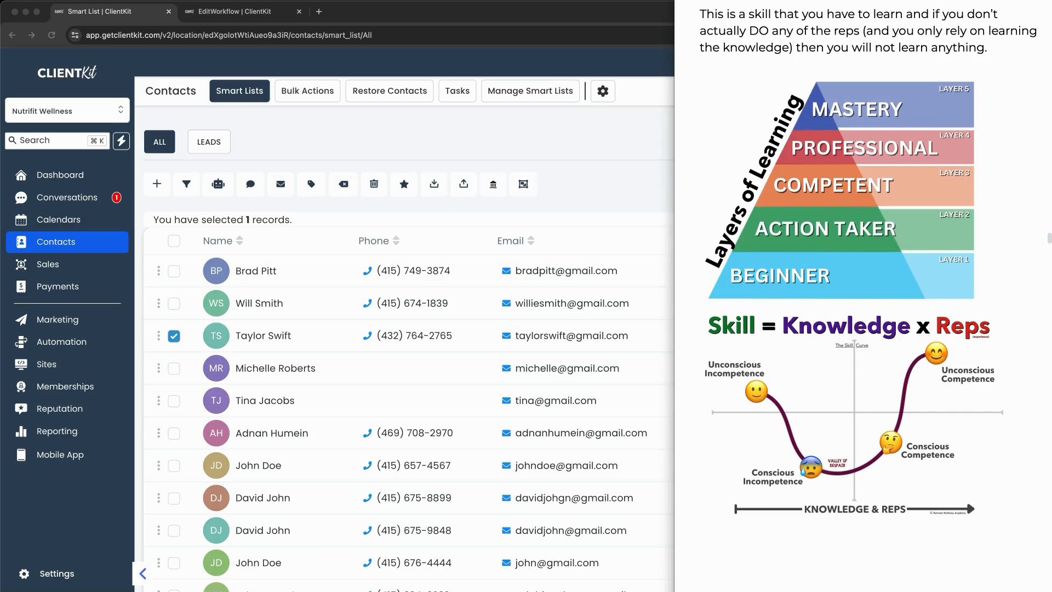
{"action": "scroll", "coordinate": [882, 422], "scroll_direction": "down", "scroll_amount": 10}
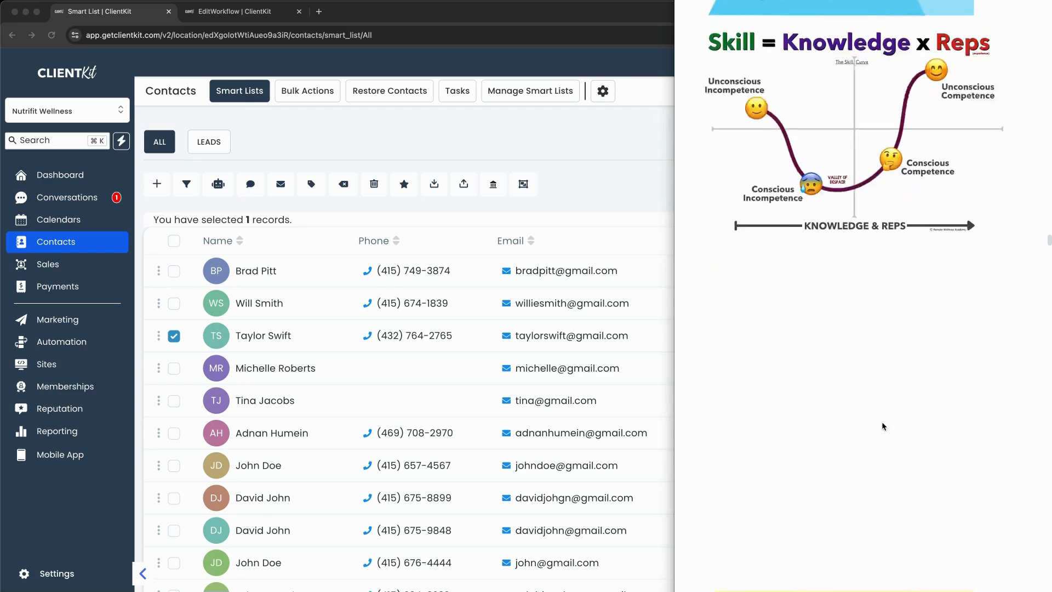
{"action": "scroll", "coordinate": [882, 426], "scroll_direction": "down", "scroll_amount": 7}
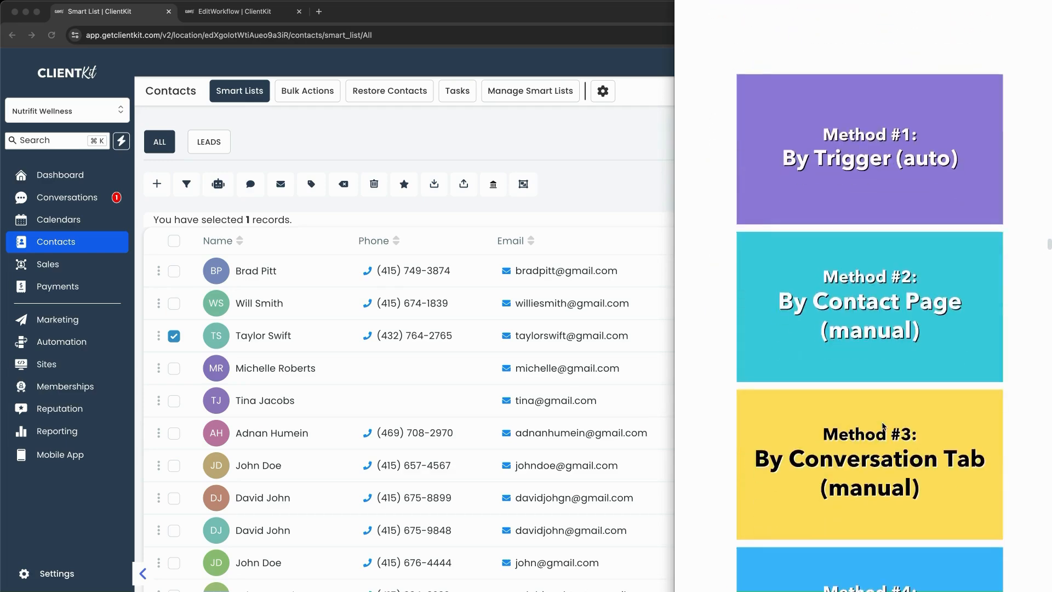
{"action": "scroll", "coordinate": [883, 426], "scroll_direction": "down", "scroll_amount": 5}
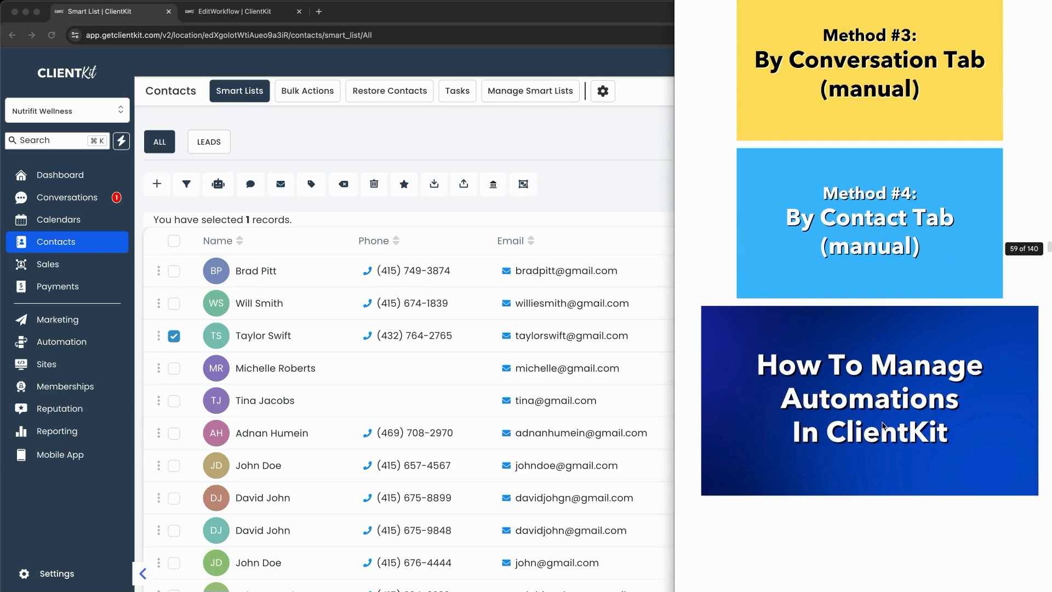
{"action": "scroll", "coordinate": [882, 426], "scroll_direction": "up", "scroll_amount": 1}
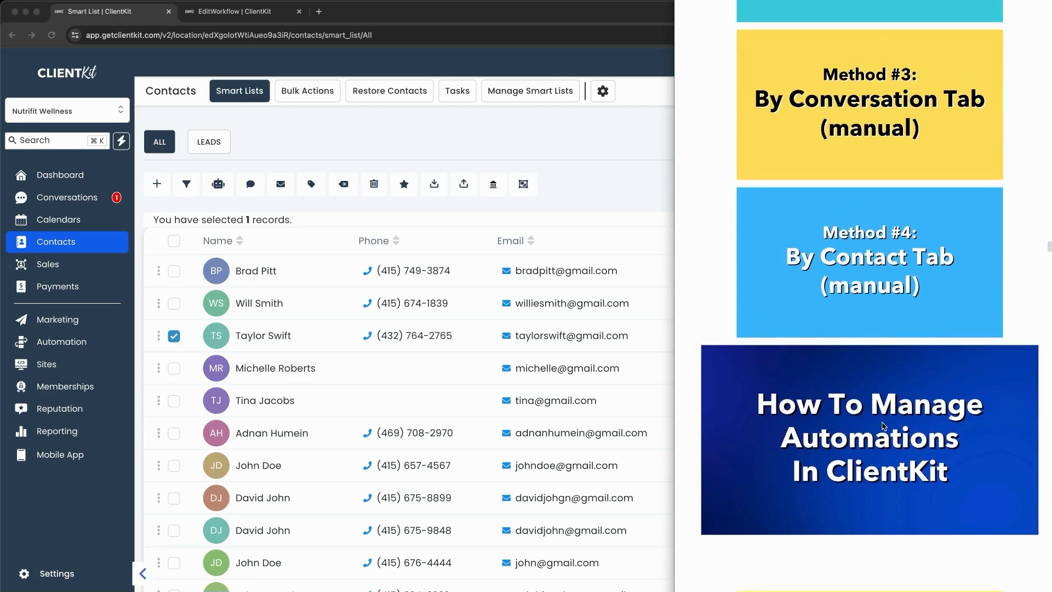
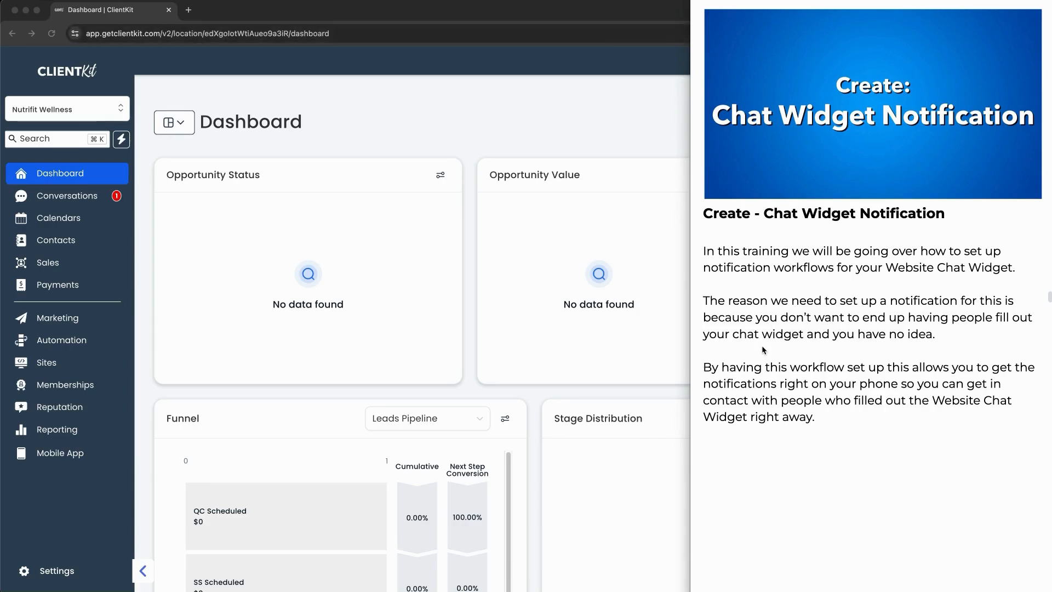
Step: Scroll the training notes down to the 'Step By Step: Chat Widget Notification' instructions
{"action": "mouse_move", "coordinate": [751, 346]}
{"action": "left_mouse_down"}
{"action": "mouse_move", "coordinate": [803, 344]}
{"action": "mouse_move", "coordinate": [755, 346]}
{"action": "left_mouse_up"}
{"action": "scroll", "coordinate": [871, 357], "scroll_direction": "down", "scroll_amount": 1}
{"action": "scroll", "coordinate": [869, 357], "scroll_direction": "down", "scroll_amount": 10}
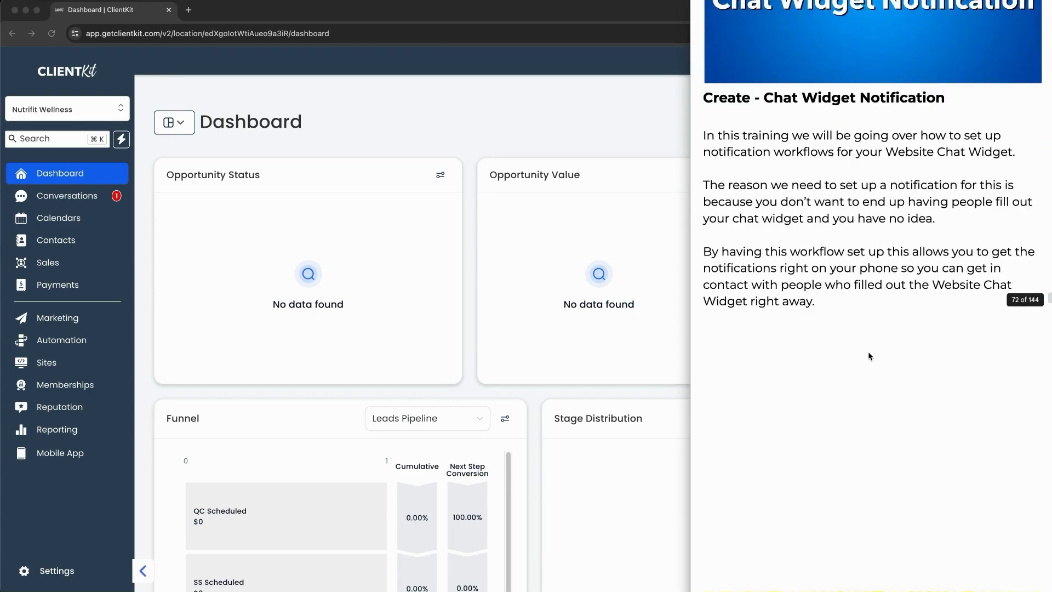
{"action": "scroll", "coordinate": [867, 355], "scroll_direction": "down", "scroll_amount": 2}
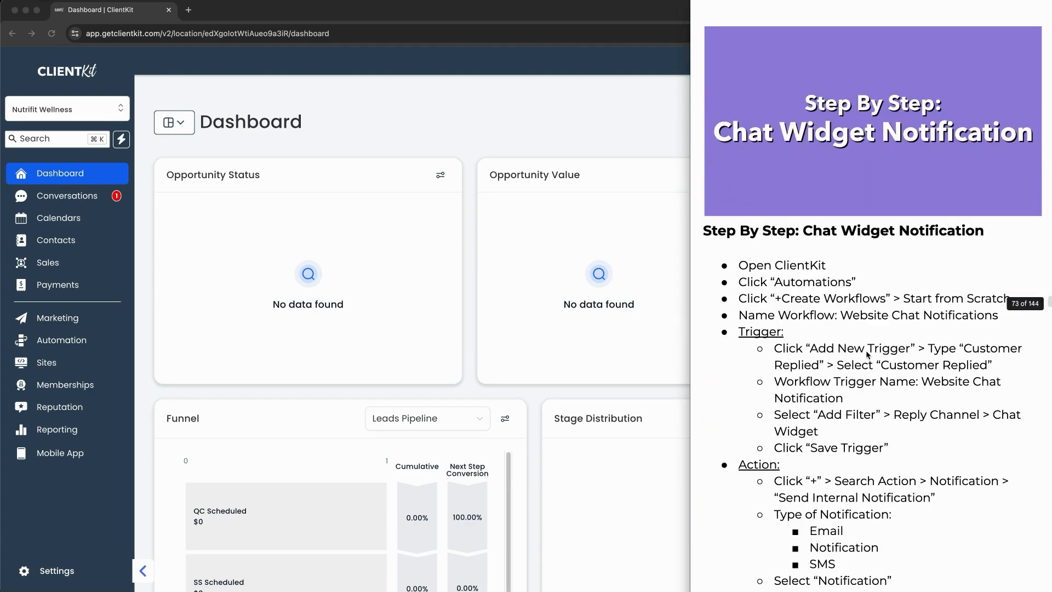
{"action": "scroll", "coordinate": [867, 355], "scroll_direction": "down", "scroll_amount": 1}
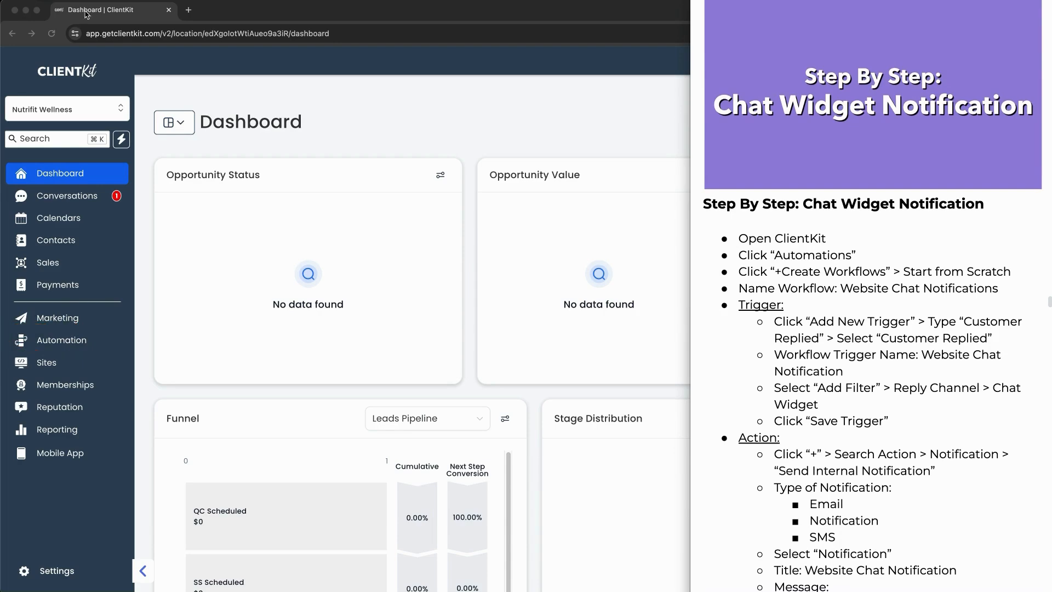
Step: Create a new workflow from scratch under Automation > Create Workflow
{"action": "left_click", "coordinate": [216, 82]}
{"action": "left_click", "coordinate": [82, 341]}
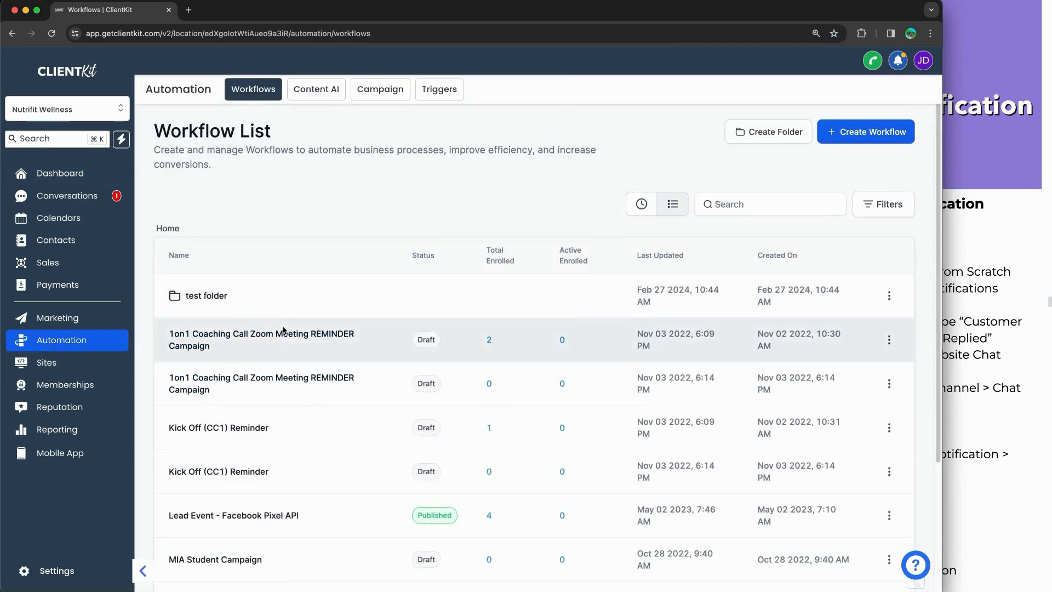
{"action": "scroll", "coordinate": [280, 383], "scroll_direction": "down", "scroll_amount": 4}
{"action": "scroll", "coordinate": [276, 417], "scroll_direction": "up", "scroll_amount": 3}
{"action": "scroll", "coordinate": [277, 340], "scroll_direction": "up", "scroll_amount": 1}
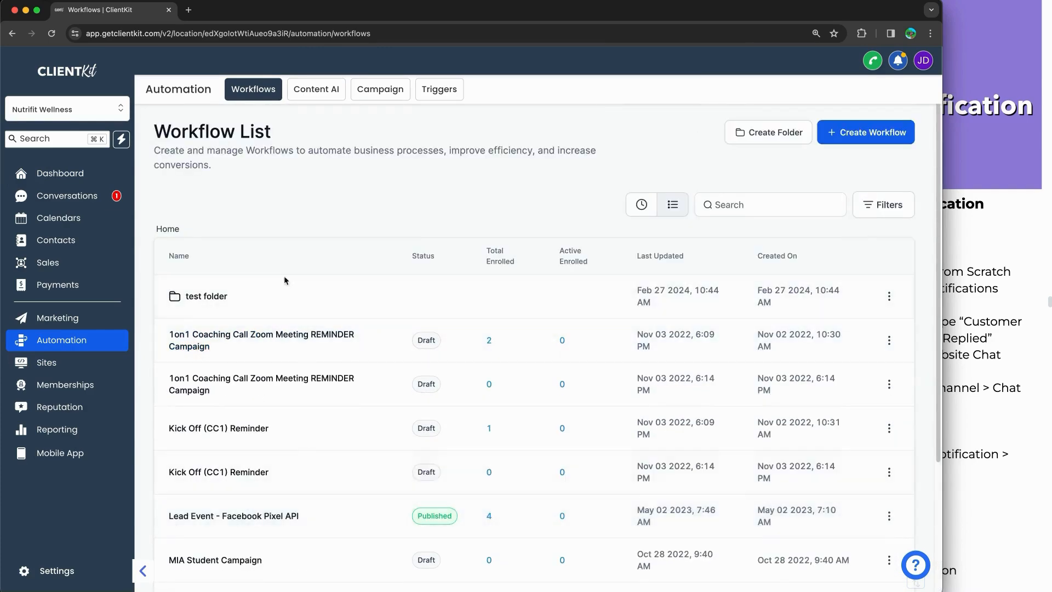
{"action": "scroll", "coordinate": [327, 406], "scroll_direction": "down", "scroll_amount": 4}
{"action": "scroll", "coordinate": [283, 360], "scroll_direction": "up", "scroll_amount": 4}
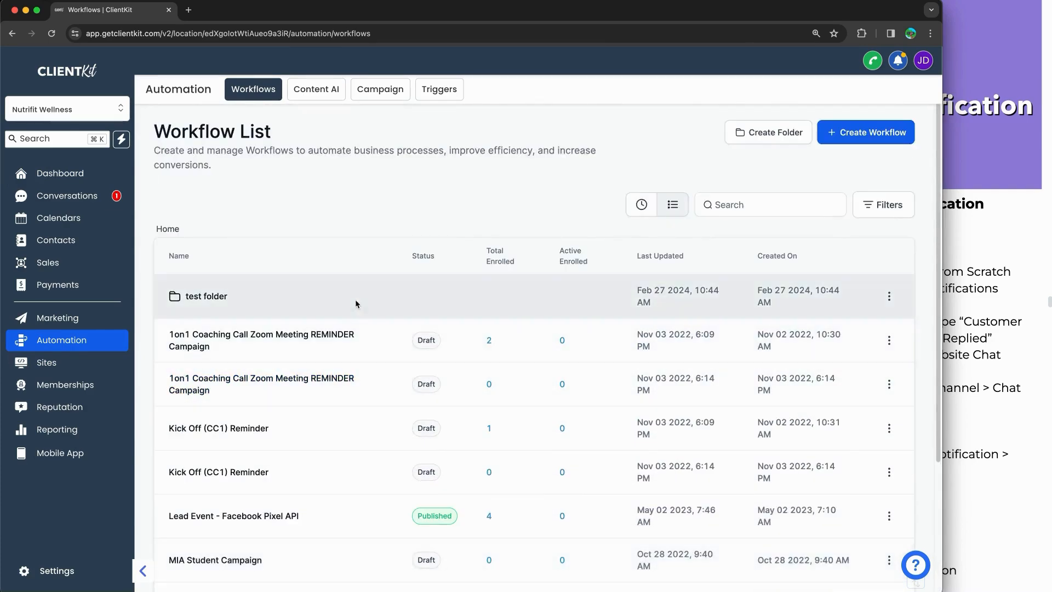
{"action": "left_click_drag", "start_coordinate": [817, 267], "coordinate": [849, 161]}
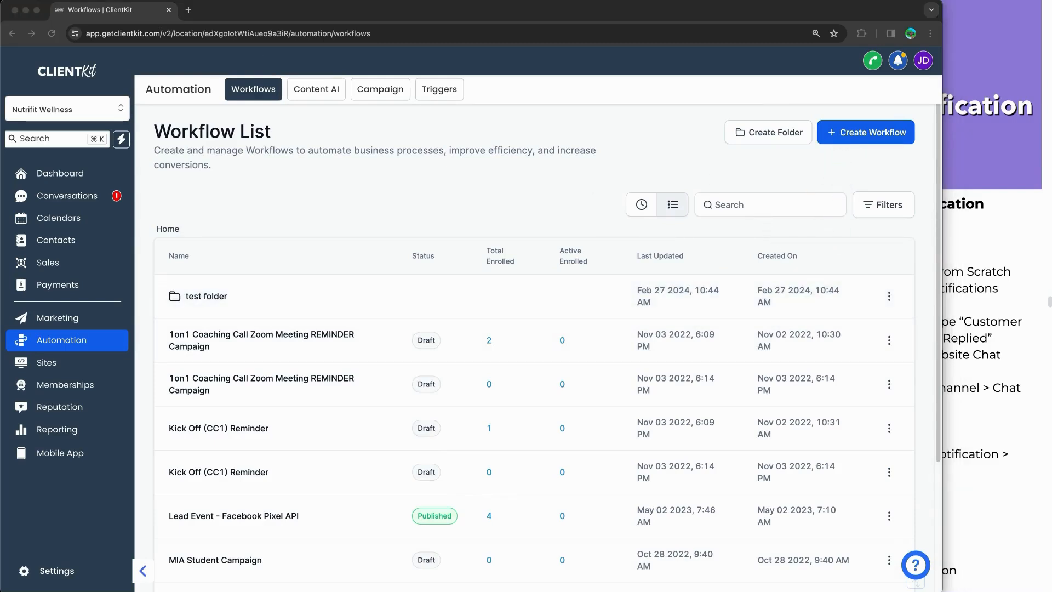
{"action": "left_click", "coordinate": [886, 134]}
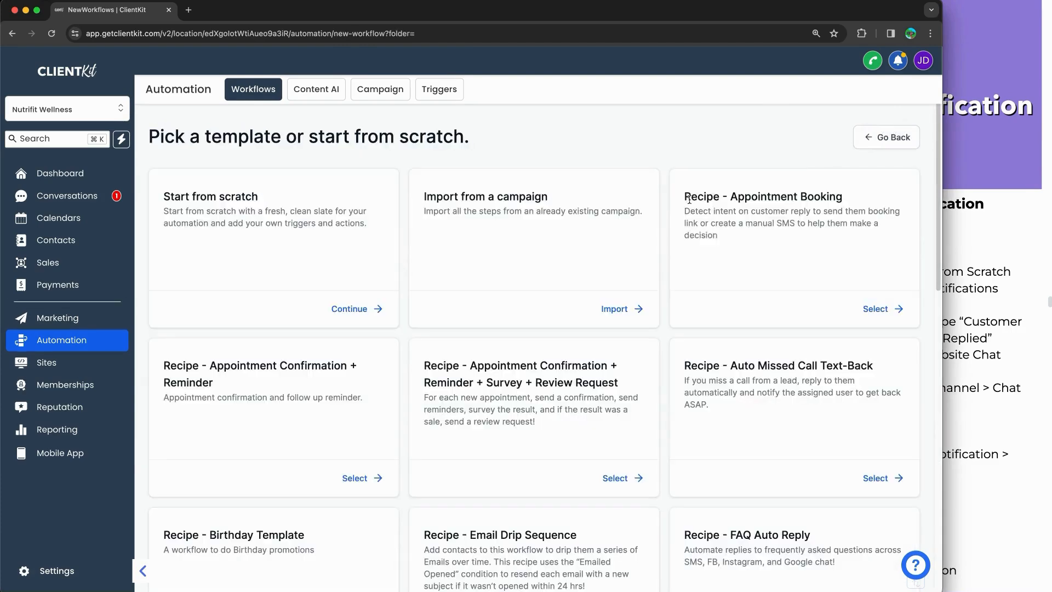
{"action": "left_click", "coordinate": [349, 309]}
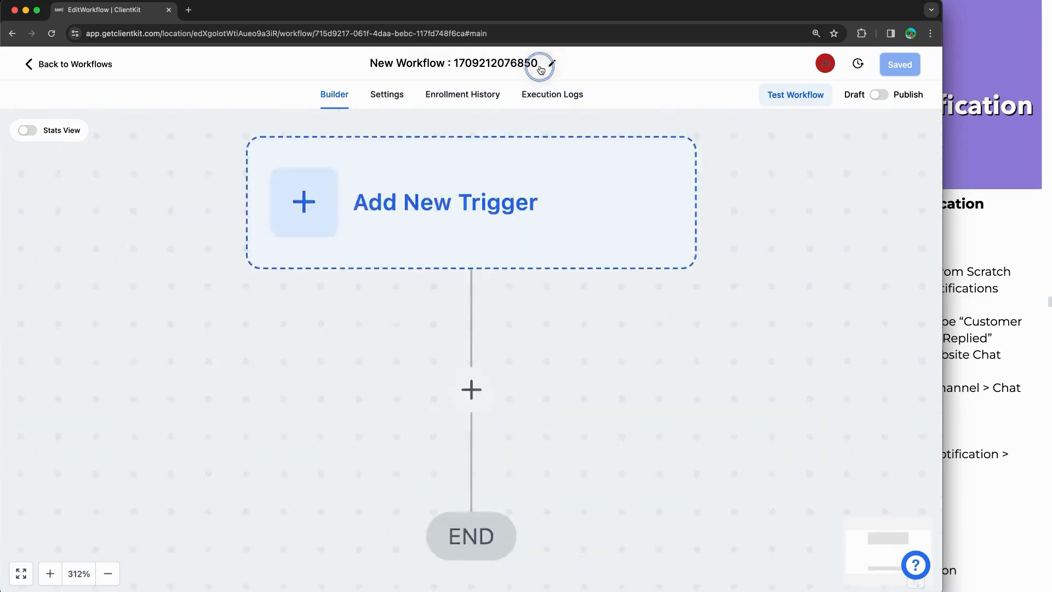
Step: Rename the workflow 'Chat Widget Notifications' and bring up the trigger list
{"action": "left_click", "coordinate": [461, 62]}
{"action": "triple_click", "coordinate": [461, 61]}
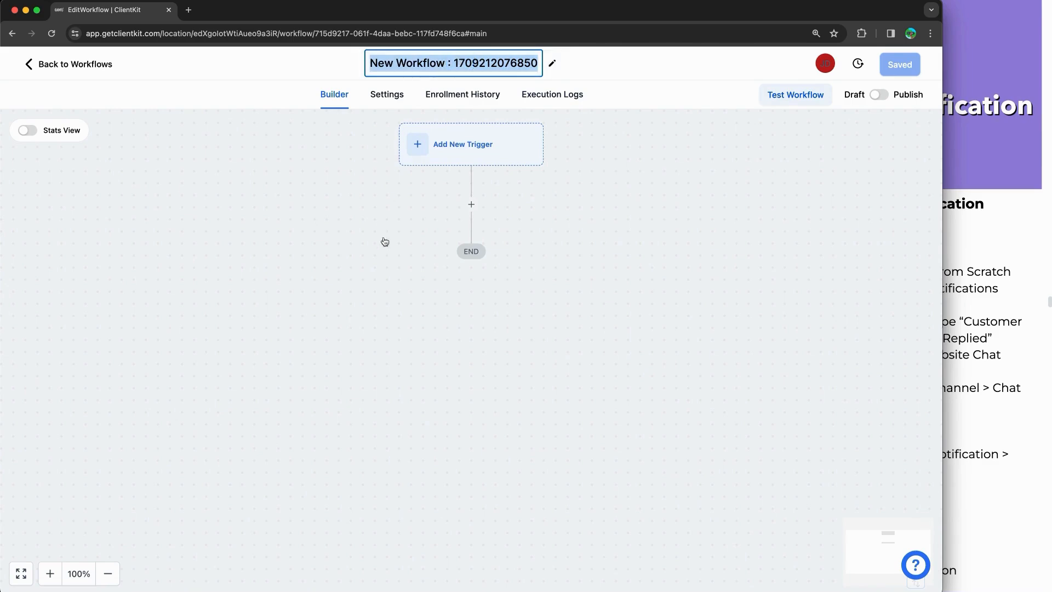
{"action": "type", "text": "Chat Widget Notification"}
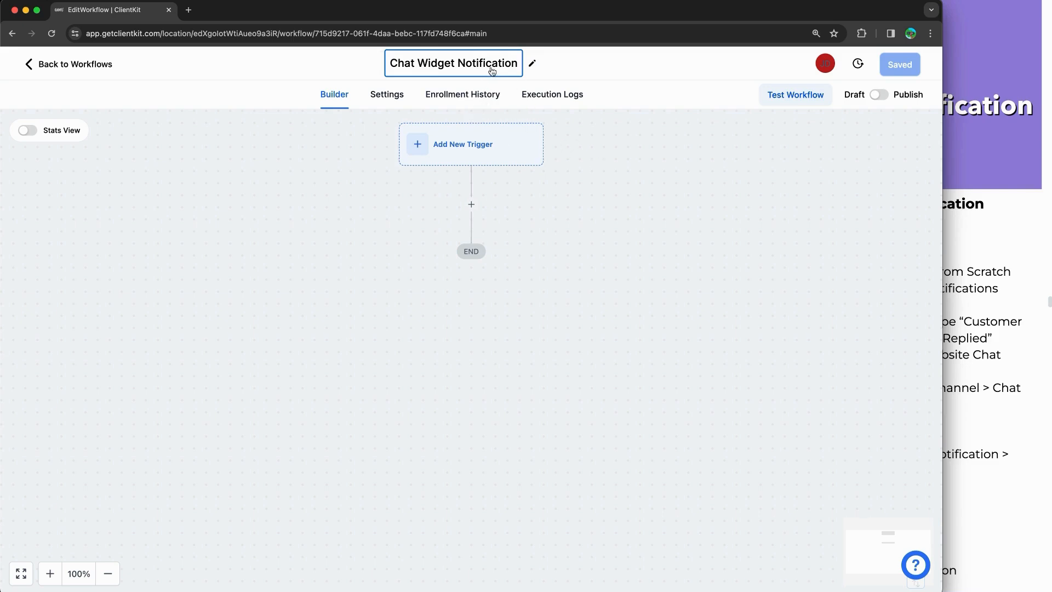
{"action": "type", "text": "s"}
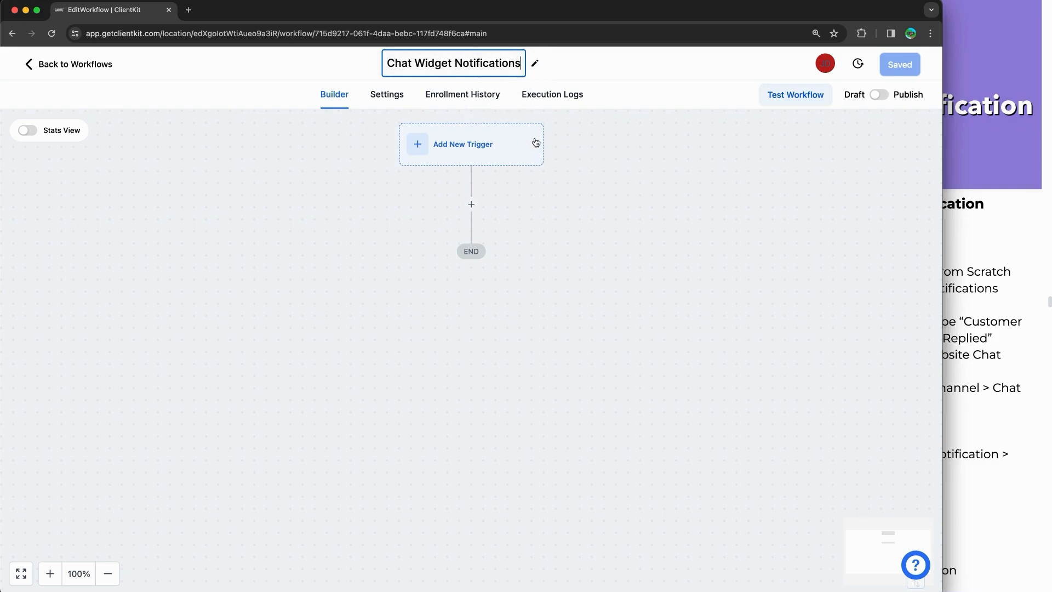
{"action": "left_click", "coordinate": [582, 240]}
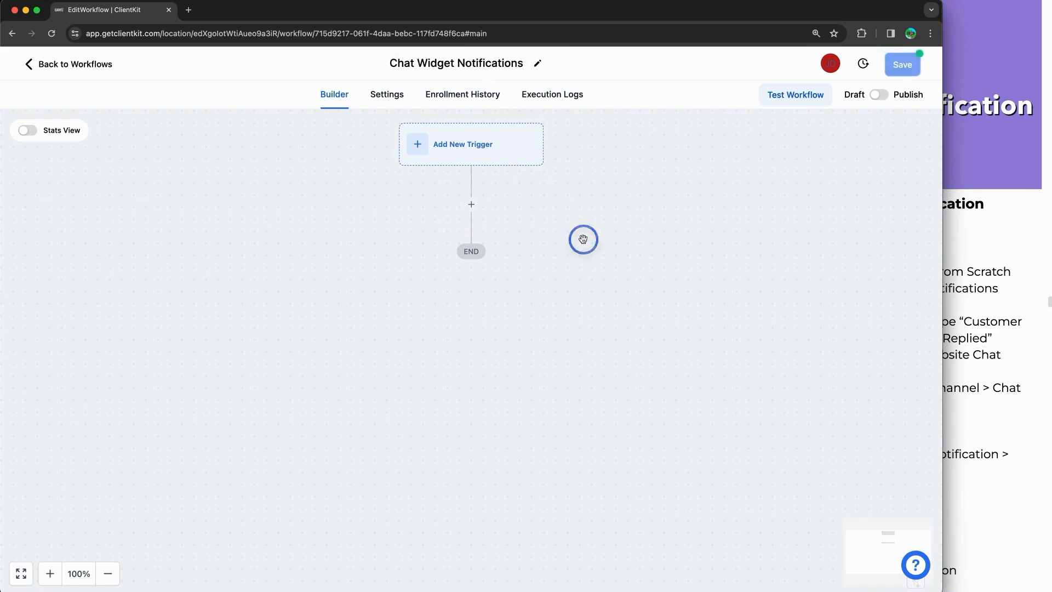
{"action": "left_click", "coordinate": [487, 149]}
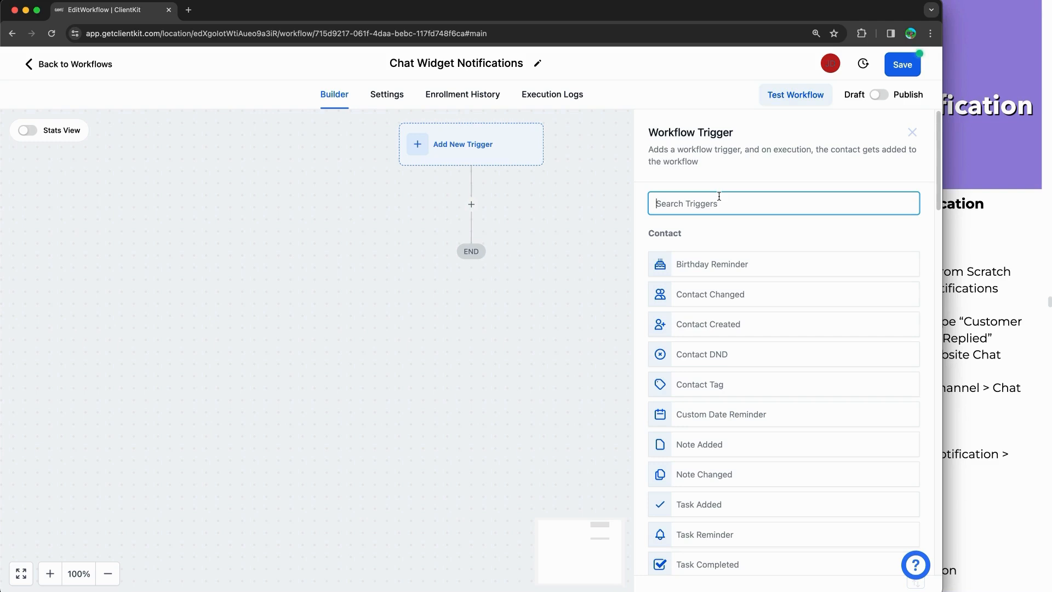
Step: Pick Customer Replied as the trigger and add a Reply channel filter
{"action": "type", "text": "custom"}
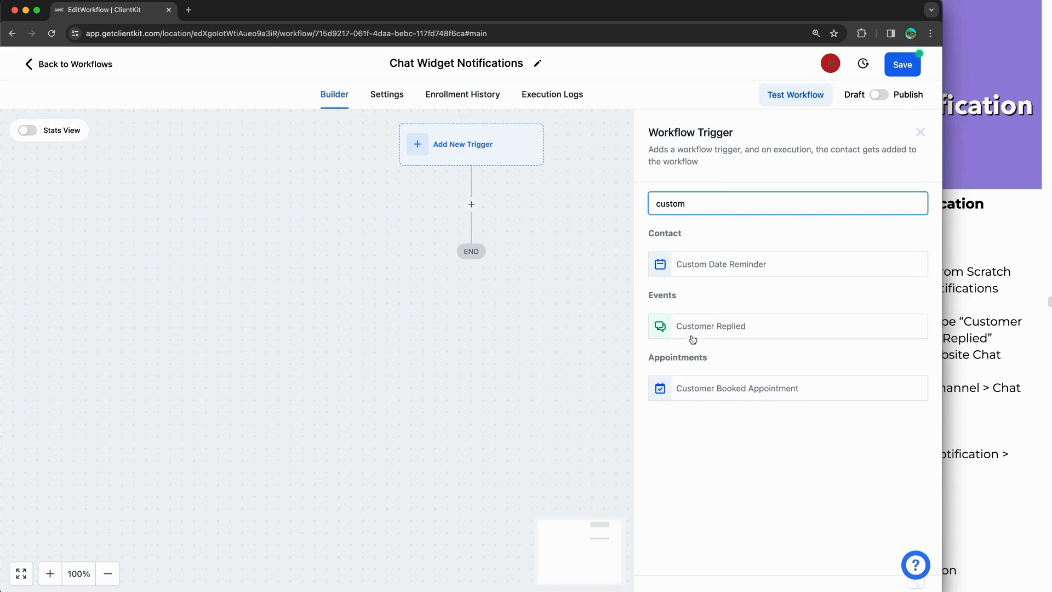
{"action": "left_click", "coordinate": [693, 339]}
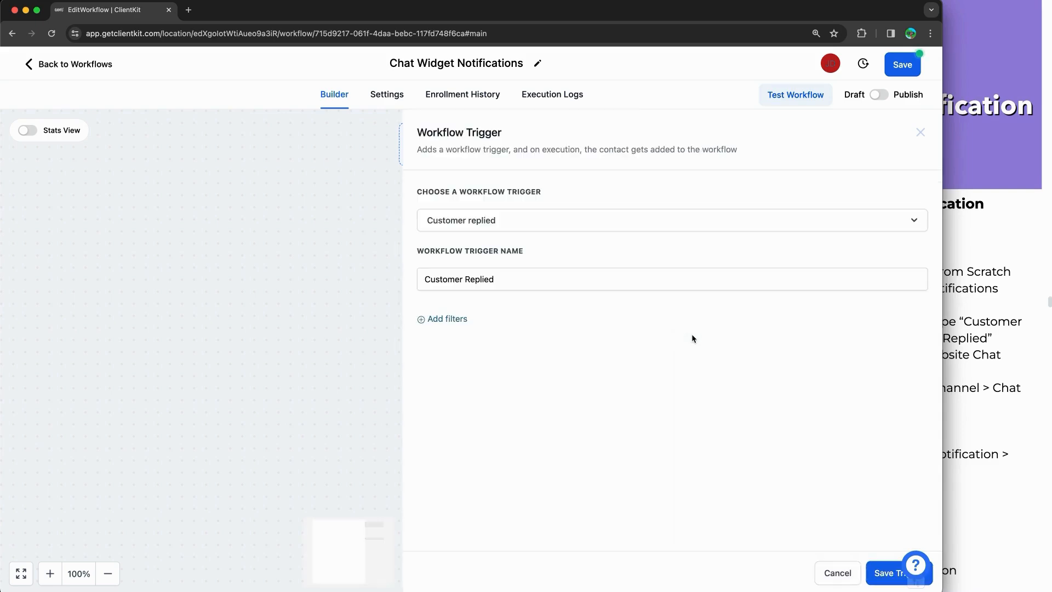
{"action": "left_click", "coordinate": [453, 320]}
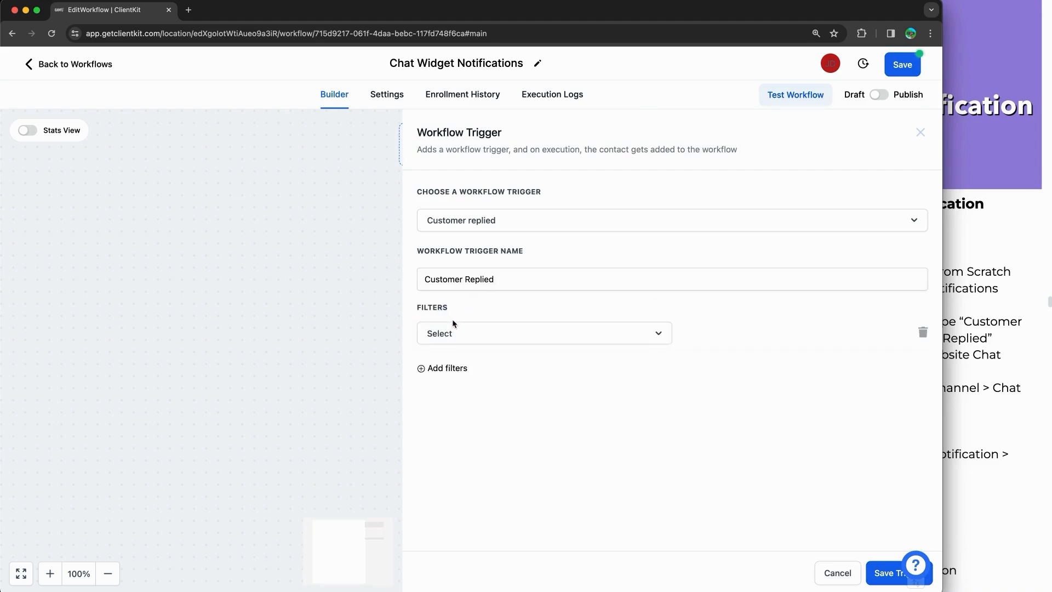
{"action": "left_click", "coordinate": [459, 331]}
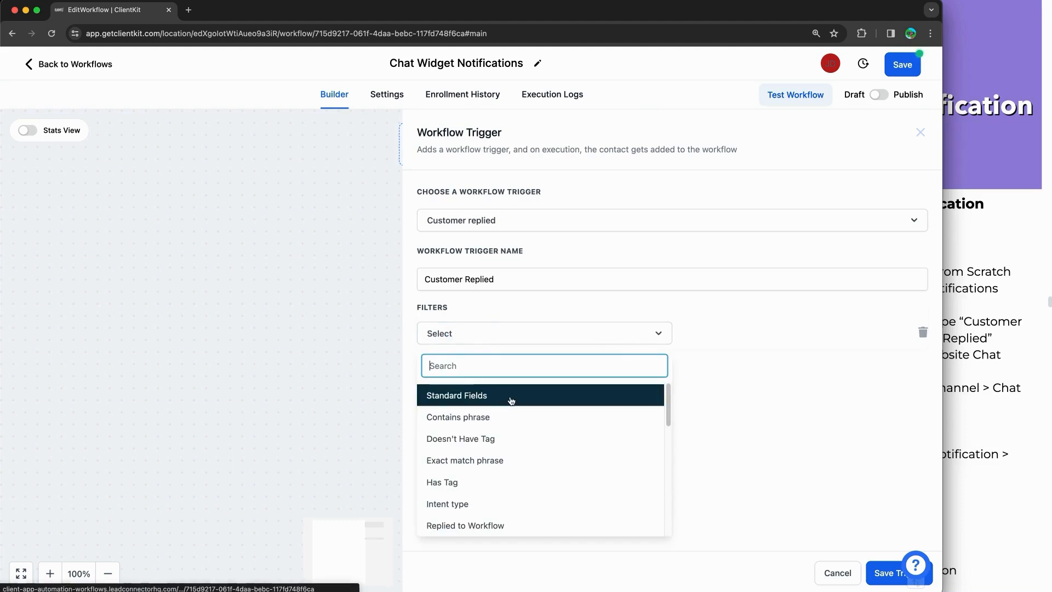
{"action": "scroll", "coordinate": [528, 410], "scroll_direction": "down", "scroll_amount": 2}
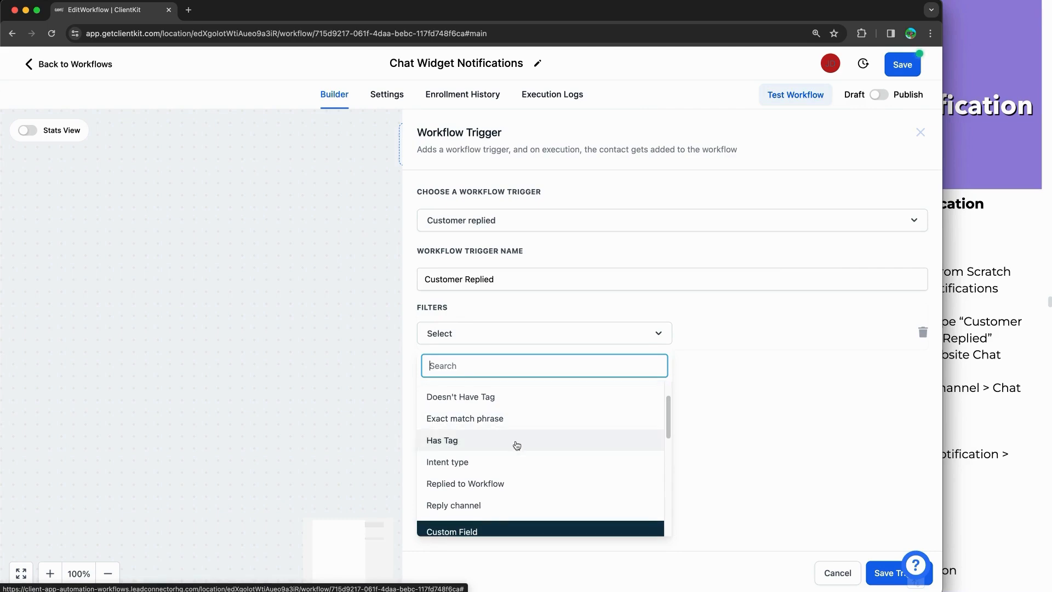
{"action": "left_click", "coordinate": [463, 505]}
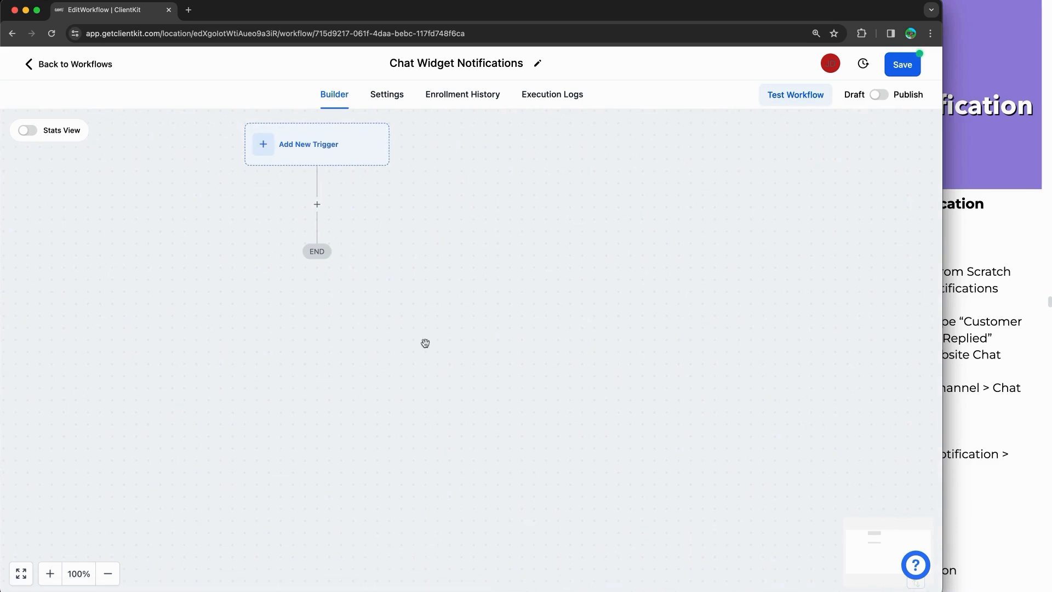
Step: Redo the Customer Replied trigger with Reply channel = Chat Widget and save it
{"action": "left_click", "coordinate": [346, 159]}
{"action": "type", "text": "re"}
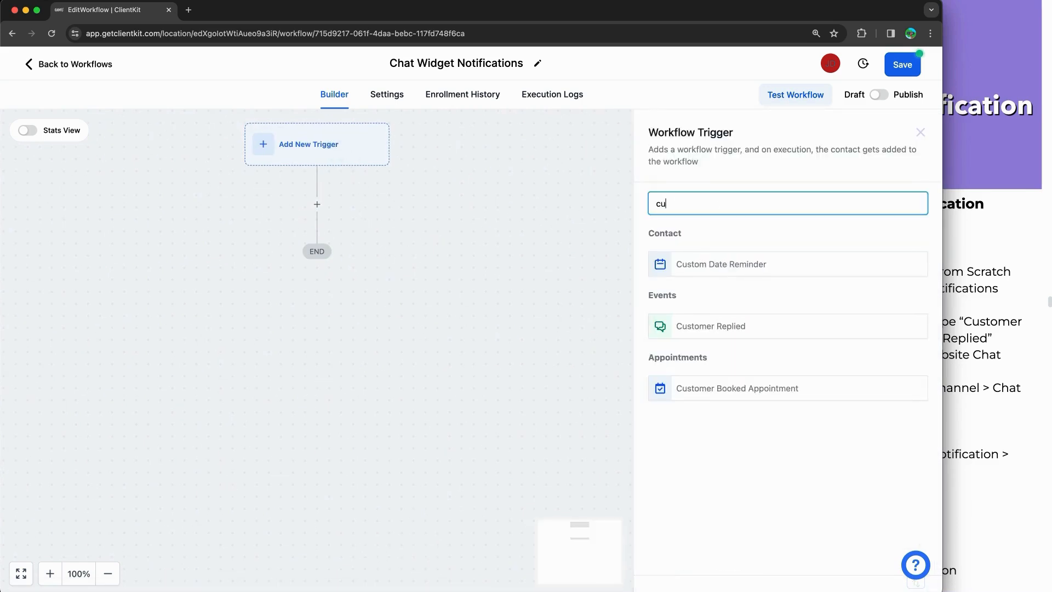
{"action": "left_click", "coordinate": [736, 326]}
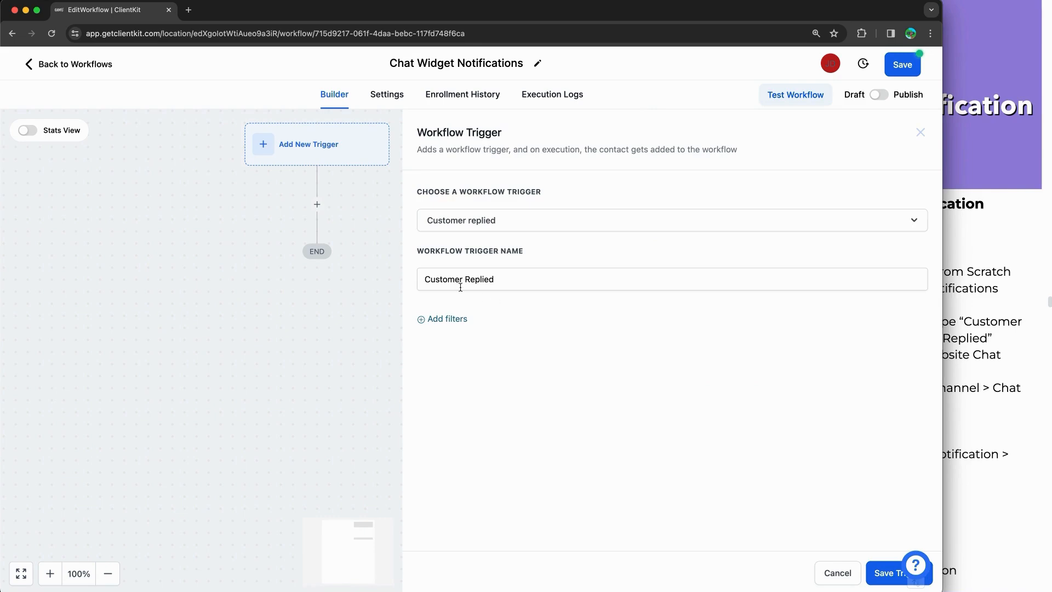
{"action": "left_click", "coordinate": [438, 320]}
{"action": "left_click", "coordinate": [443, 336]}
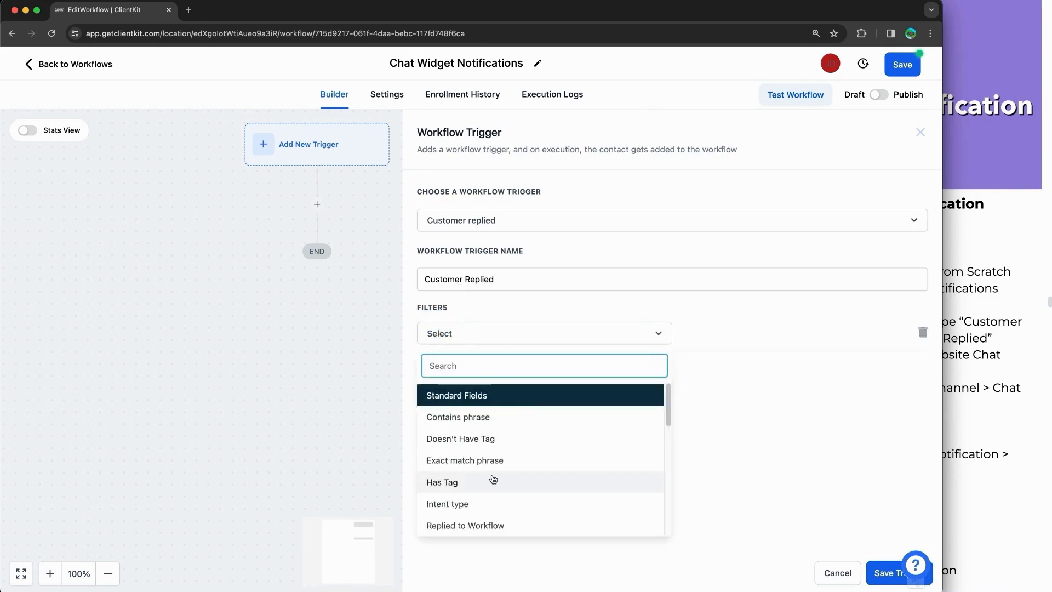
{"action": "scroll", "coordinate": [493, 479], "scroll_direction": "down", "scroll_amount": 2}
{"action": "left_click", "coordinate": [510, 480]}
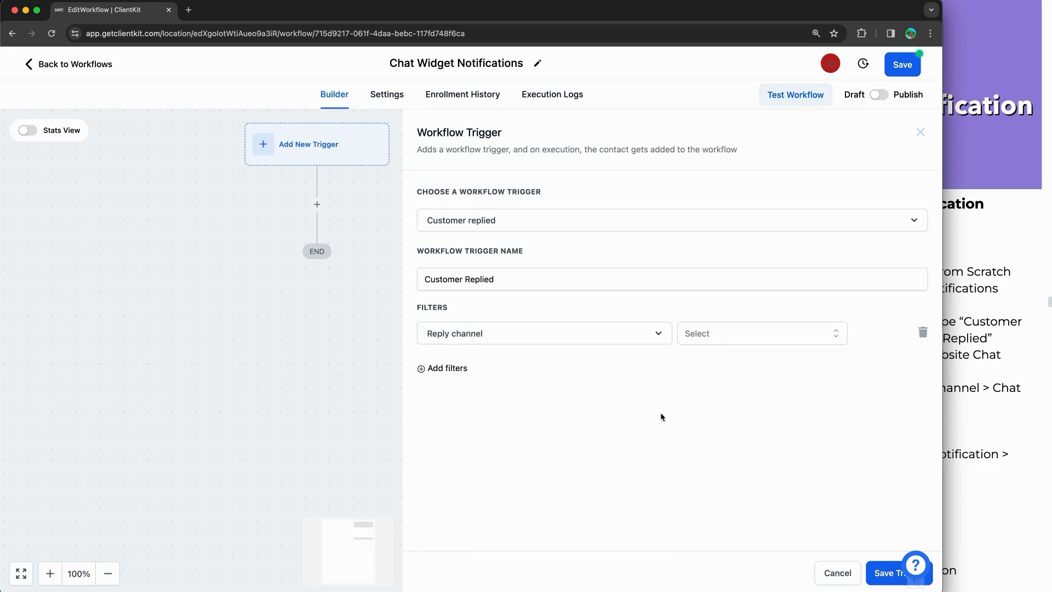
{"action": "left_click", "coordinate": [714, 340]}
{"action": "left_click", "coordinate": [716, 411]}
{"action": "left_click", "coordinate": [881, 569]}
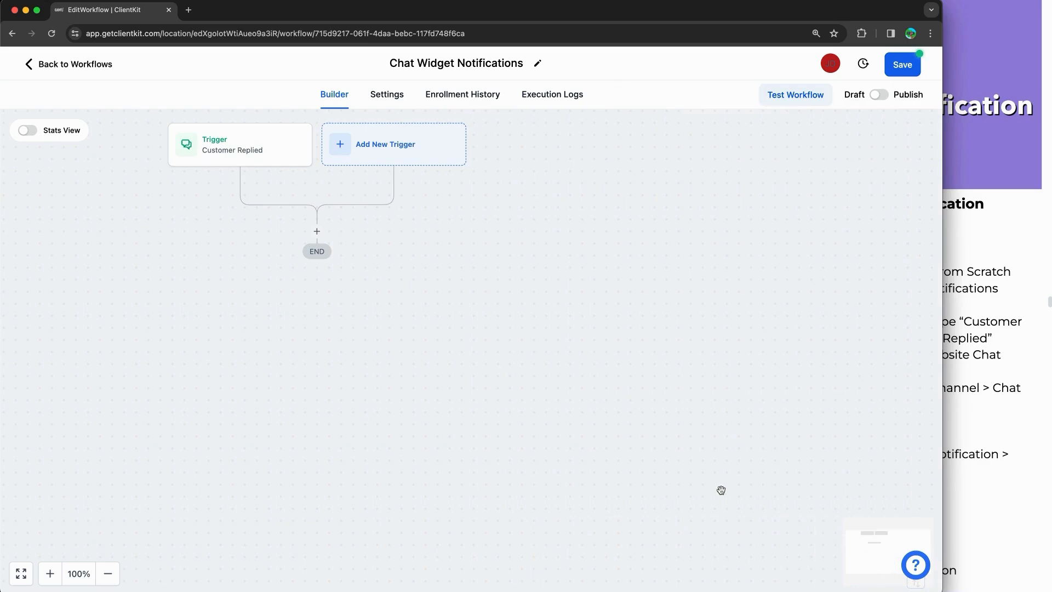
Step: Add a Send Internal Notification action after the Customer Replied trigger and expand its notification types
{"action": "left_click_drag", "start_coordinate": [425, 296], "coordinate": [603, 327]}
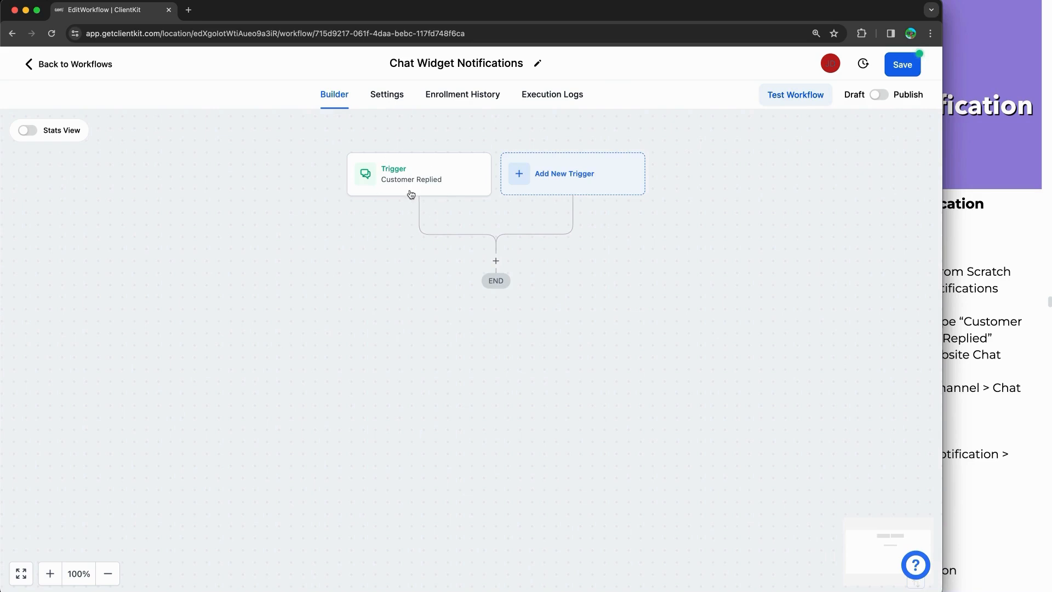
{"action": "left_click", "coordinate": [494, 263]}
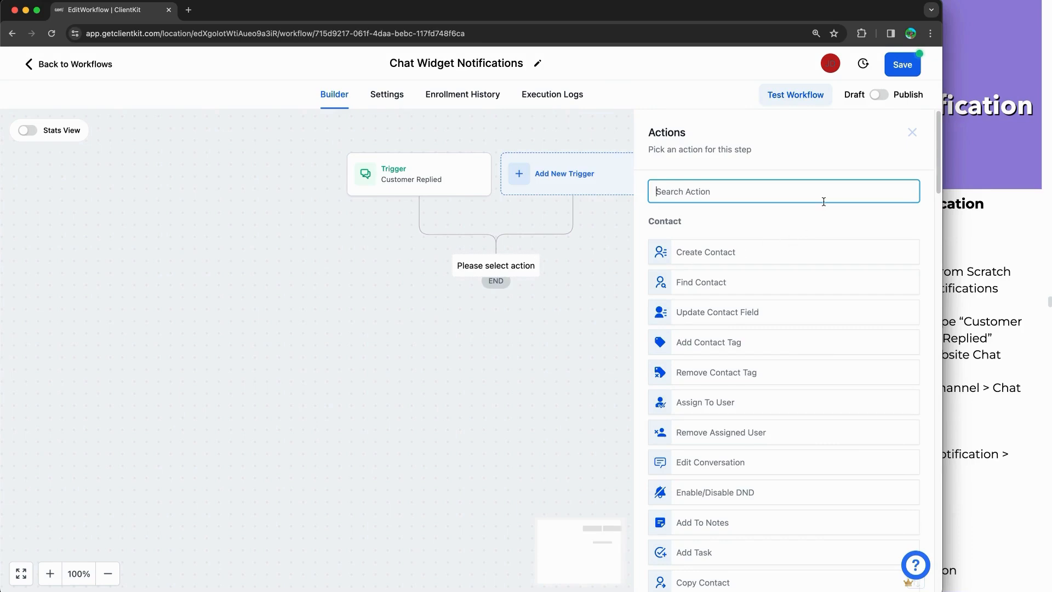
{"action": "type", "text": "noti"}
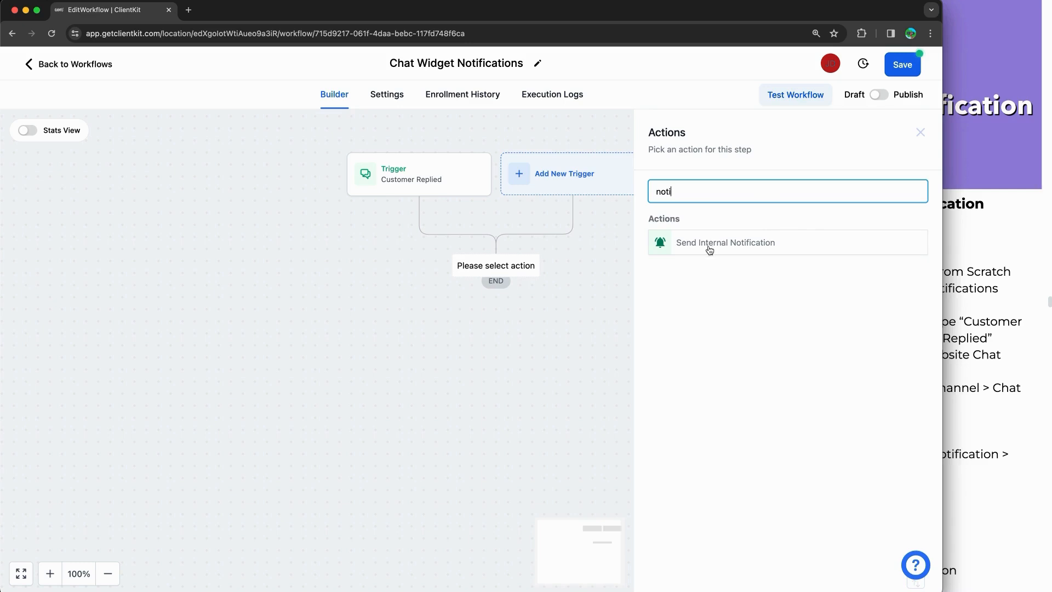
{"action": "left_click", "coordinate": [709, 250]}
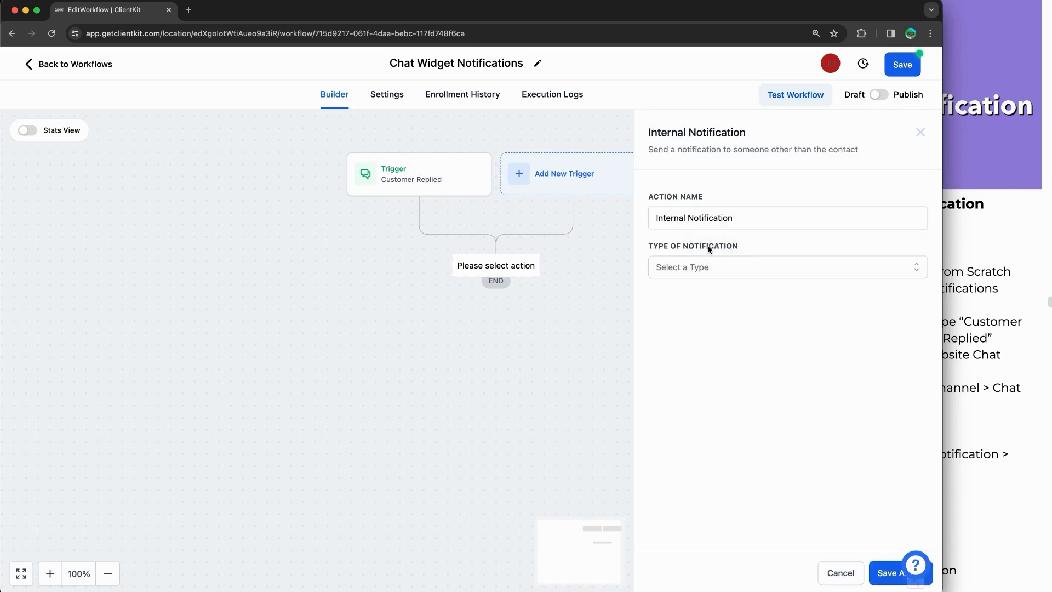
{"action": "left_click", "coordinate": [708, 266]}
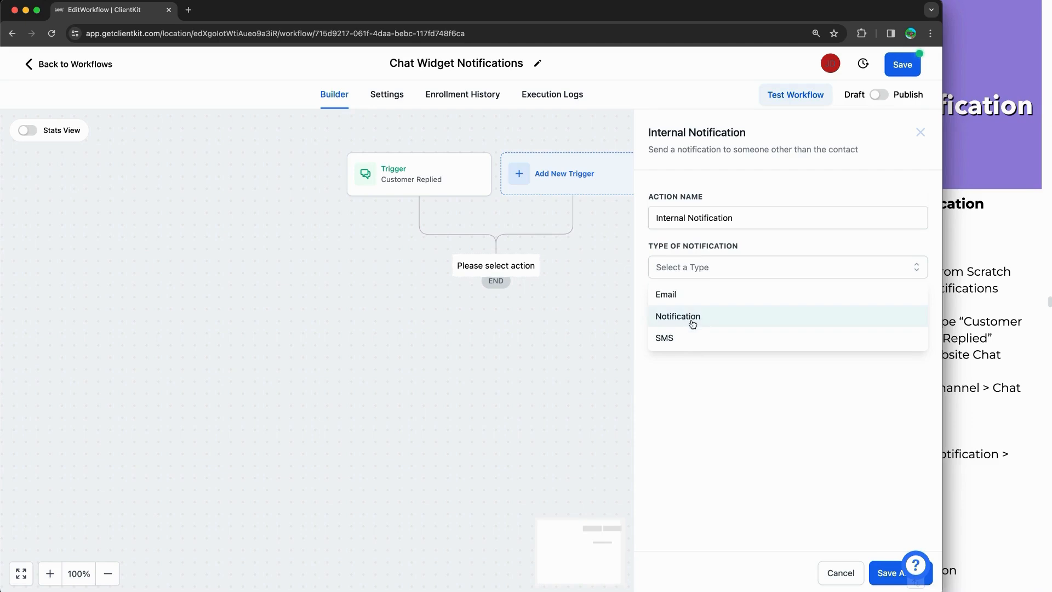
Step: Duplicate the editor tab, show the workflow list there and check the notifications bell
{"action": "right_click", "coordinate": [137, 11]}
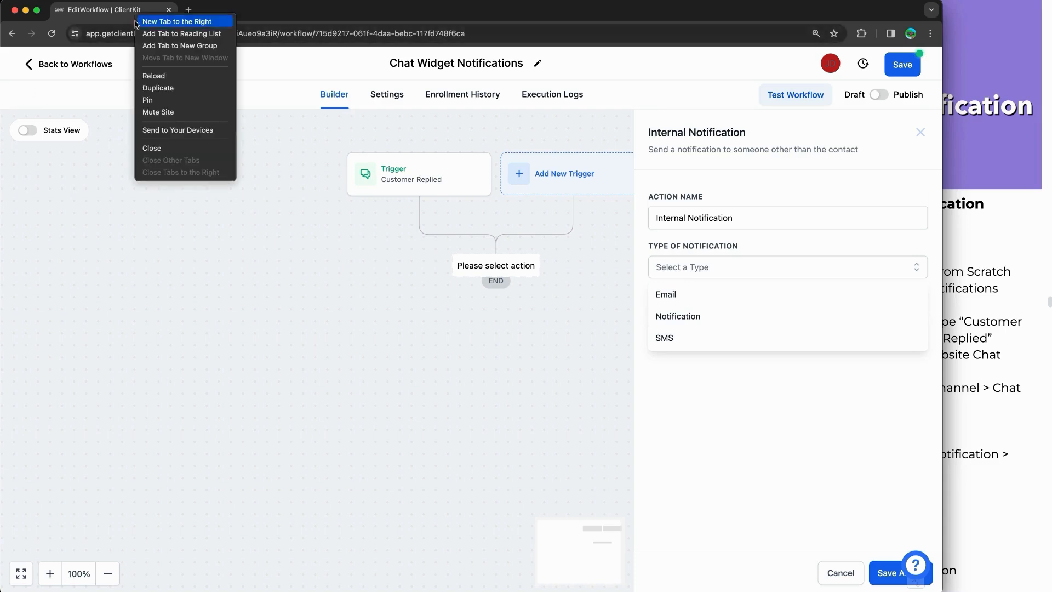
{"action": "left_click", "coordinate": [165, 90]}
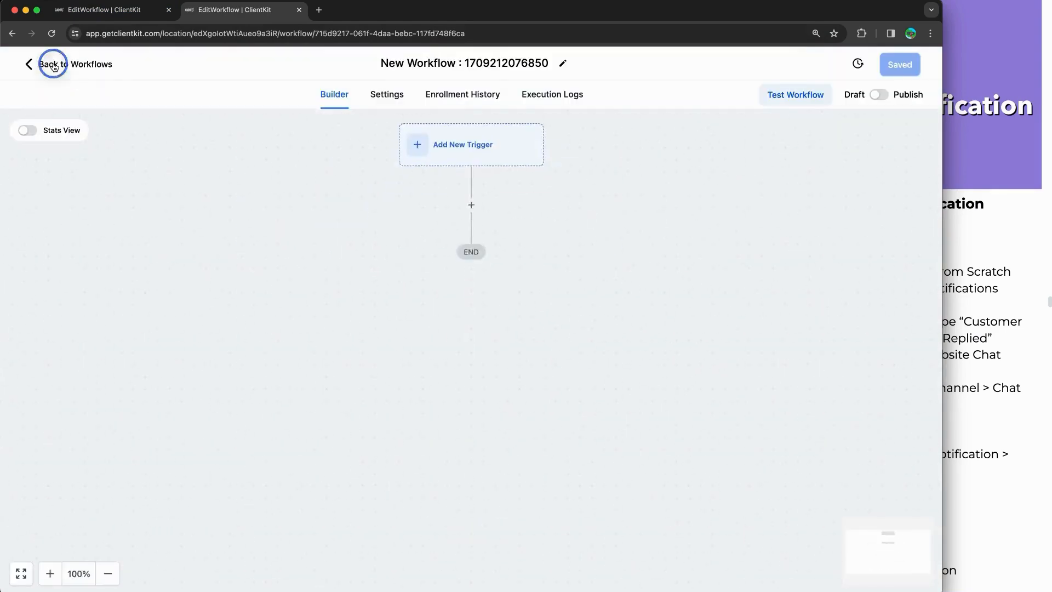
{"action": "left_click", "coordinate": [52, 64]}
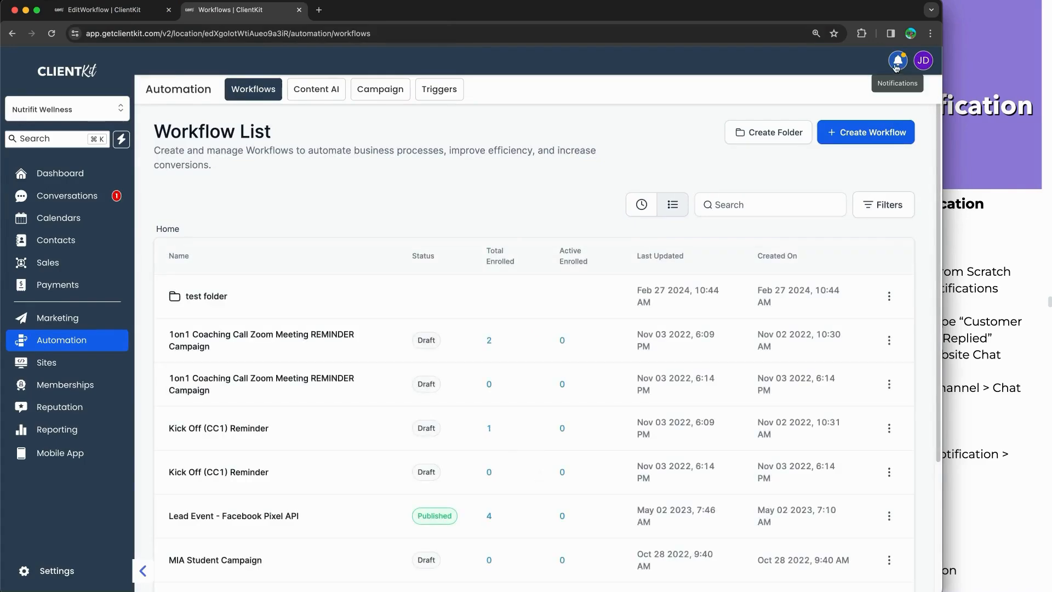
{"action": "left_click", "coordinate": [897, 65]}
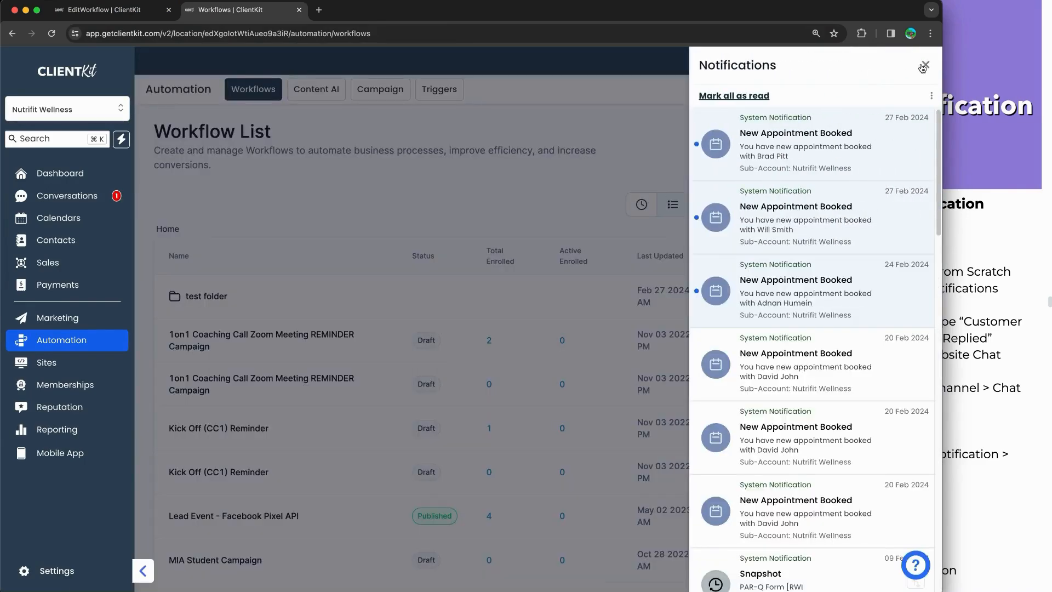
{"action": "left_click", "coordinate": [923, 66]}
{"action": "left_click", "coordinate": [897, 61]}
{"action": "left_click", "coordinate": [530, 54]}
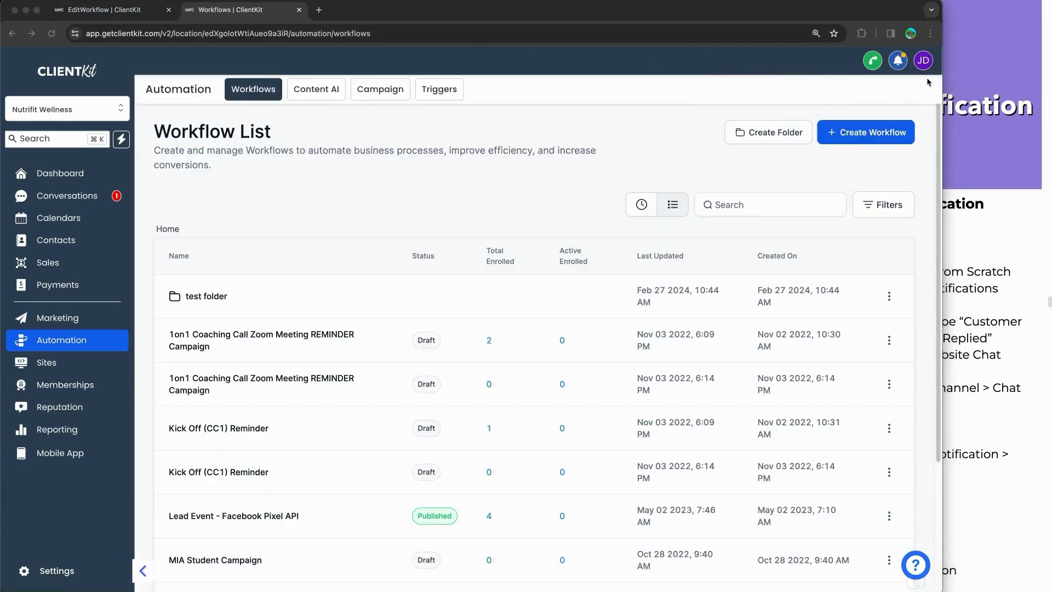
{"action": "left_click_drag", "start_coordinate": [902, 78], "coordinate": [894, 144]}
{"action": "left_click", "coordinate": [889, 81]}
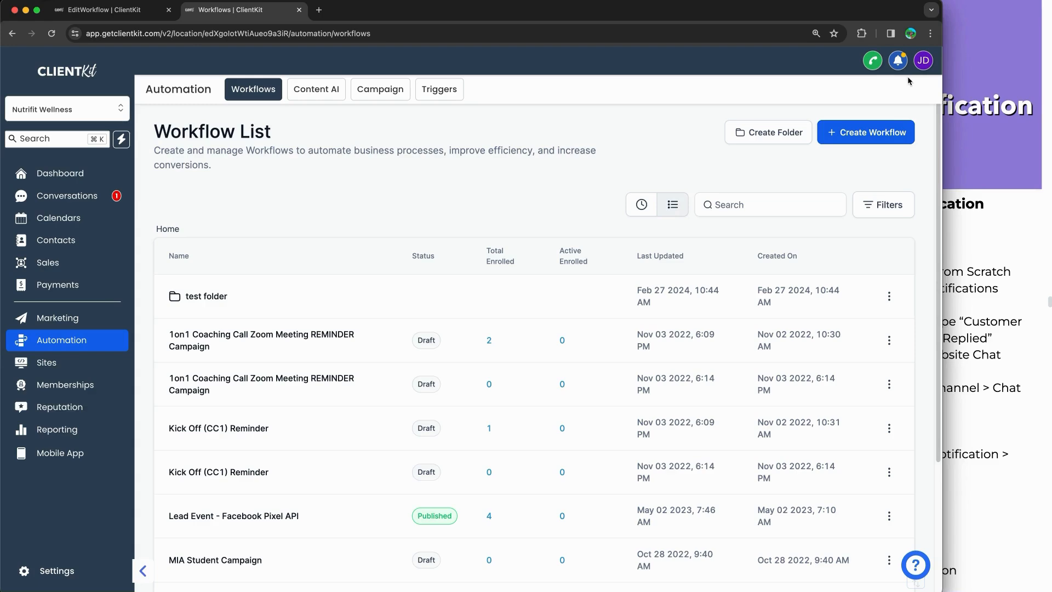
{"action": "left_click", "coordinate": [904, 67]}
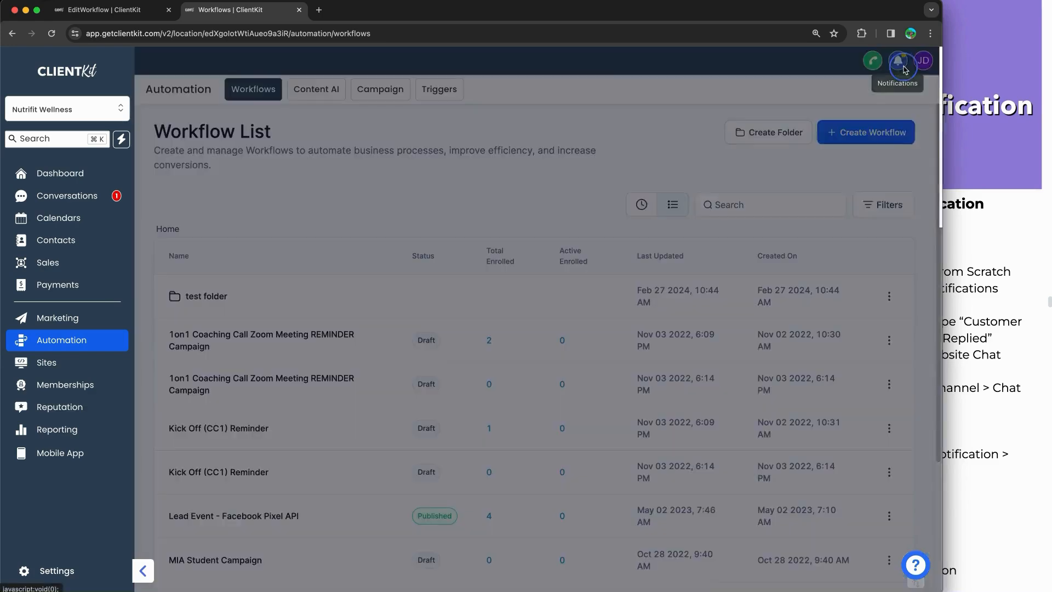
{"action": "left_click", "coordinate": [923, 66]}
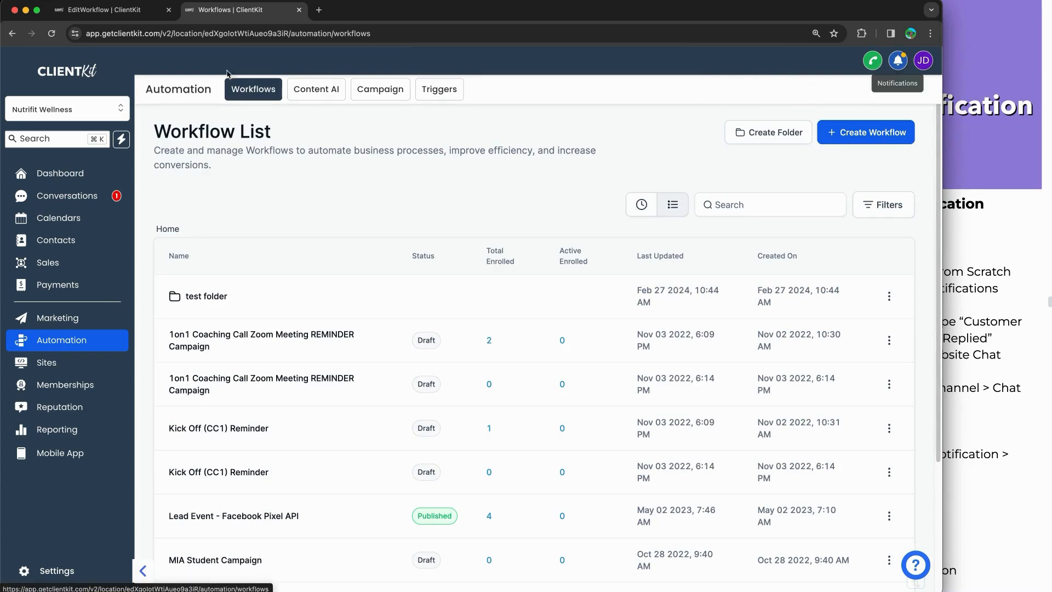
{"action": "left_click", "coordinate": [104, 10]}
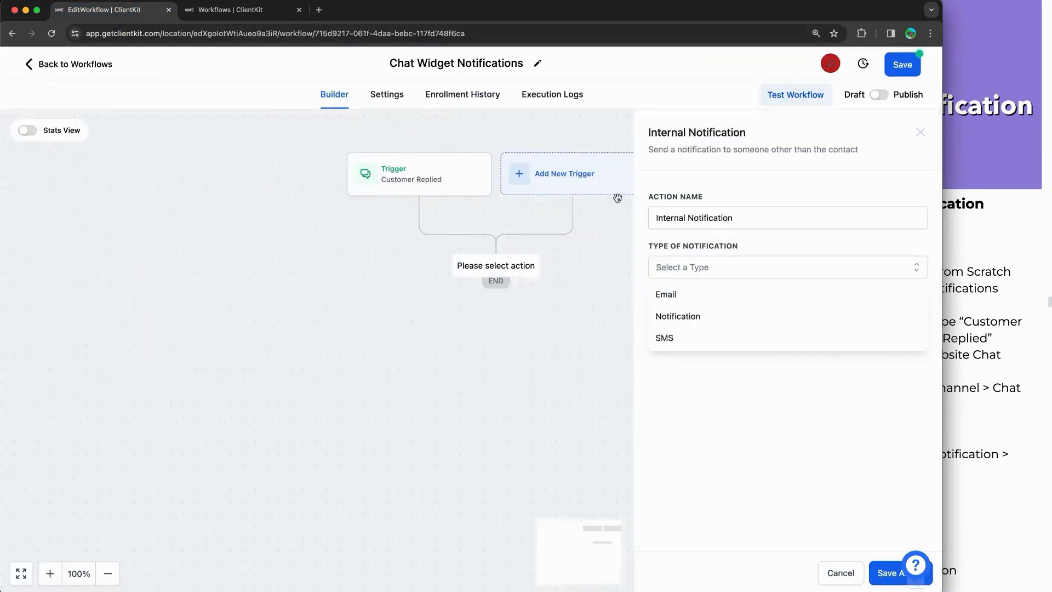
Step: Set the notification type to Notification with title 'Website Chat Notification'
{"action": "left_click", "coordinate": [711, 317]}
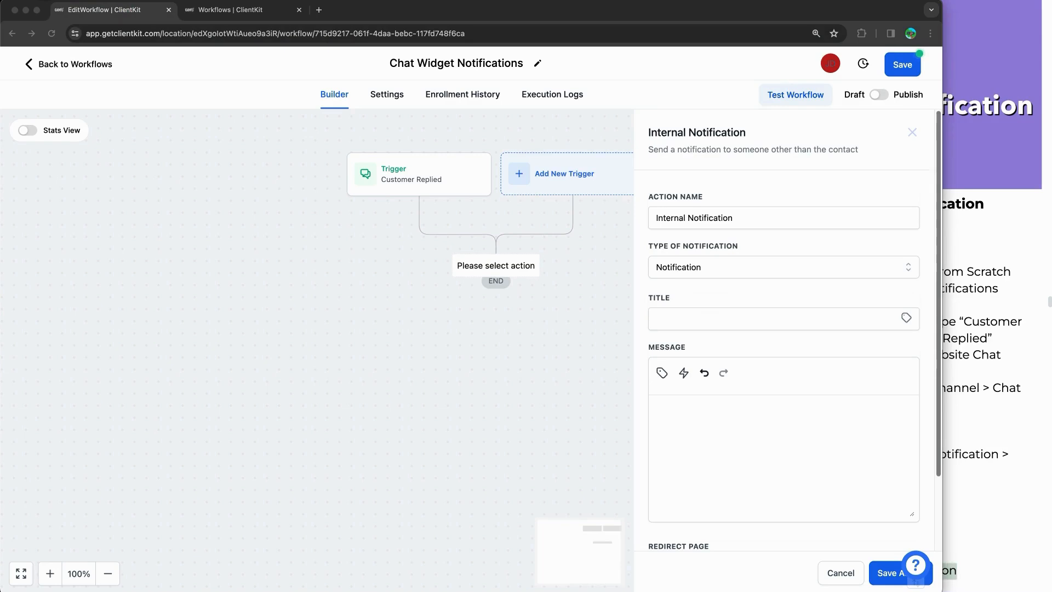
{"action": "left_click", "coordinate": [728, 317]}
{"action": "type", "text": "Website Chat Notification"}
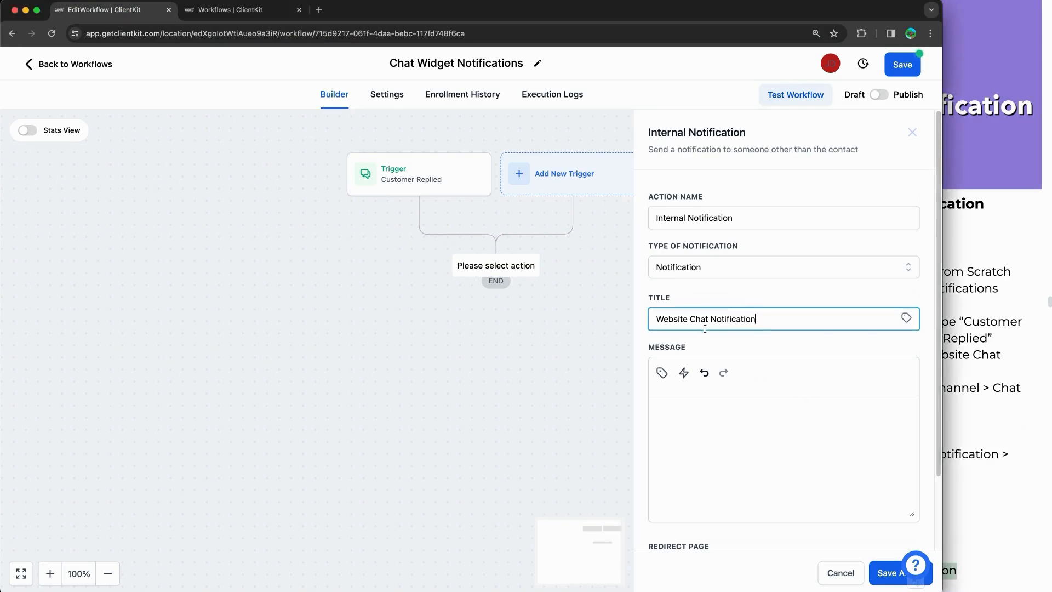
Step: Paste the '{{contact.name}} has reached out using website chat' message with phone, email and {{message.body}} fields
{"action": "left_click", "coordinate": [1009, 365]}
{"action": "scroll", "coordinate": [863, 327], "scroll_direction": "down", "scroll_amount": 5}
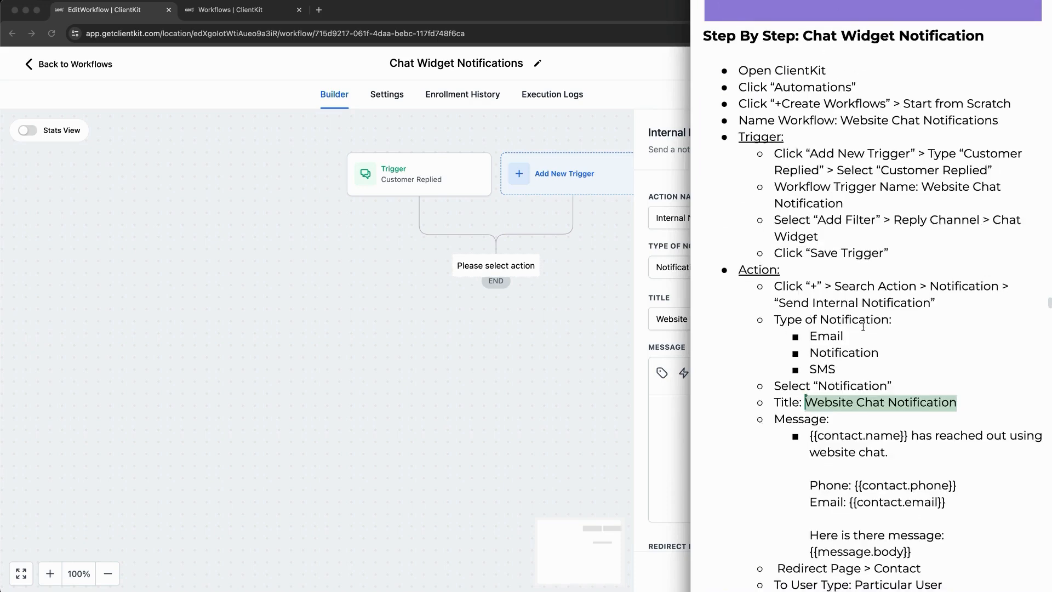
{"action": "scroll", "coordinate": [863, 326], "scroll_direction": "down", "scroll_amount": 4}
{"action": "left_click", "coordinate": [863, 326]}
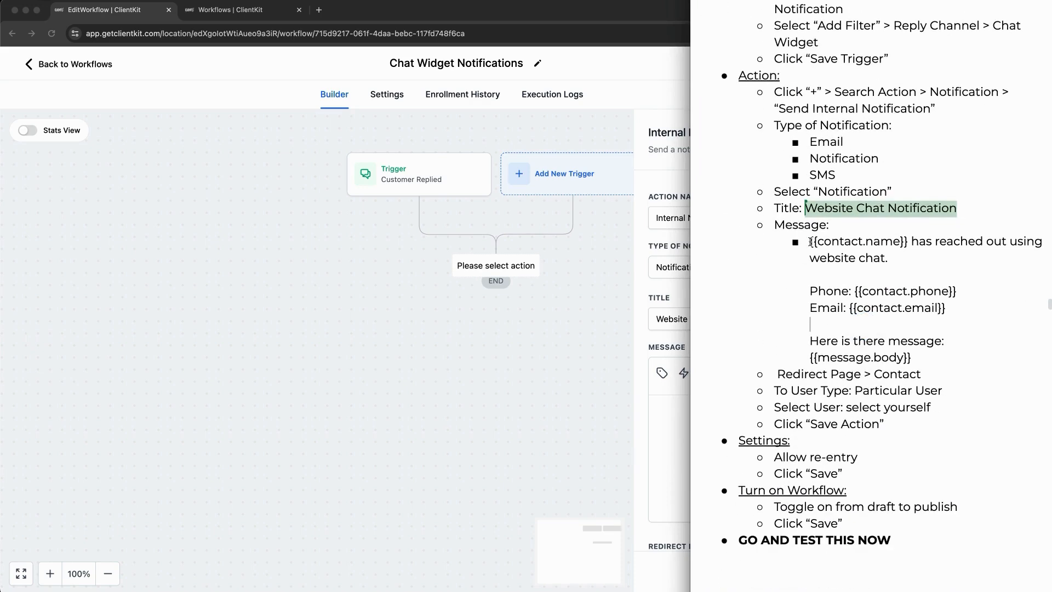
{"action": "left_click_drag", "start_coordinate": [810, 242], "coordinate": [925, 348]}
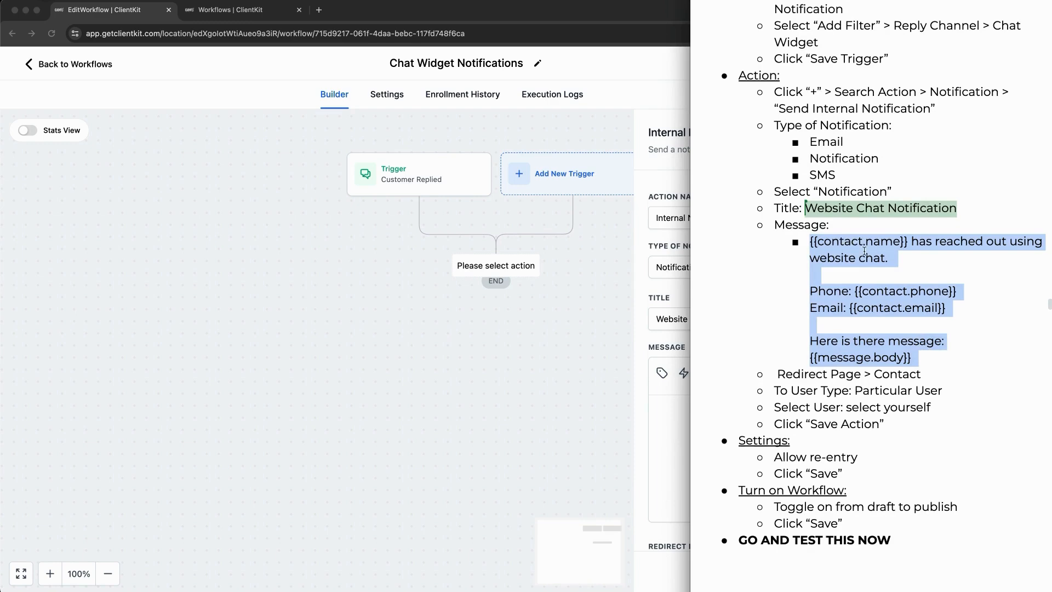
{"action": "left_click", "coordinate": [688, 416]}
{"action": "key", "text": "super+v"}
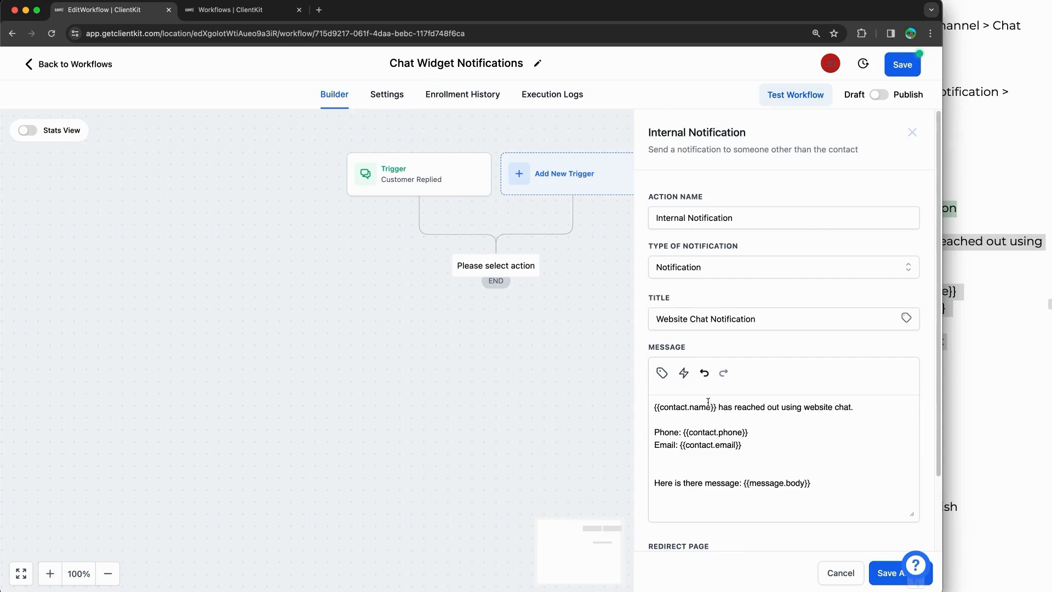
{"action": "left_click", "coordinate": [663, 373]}
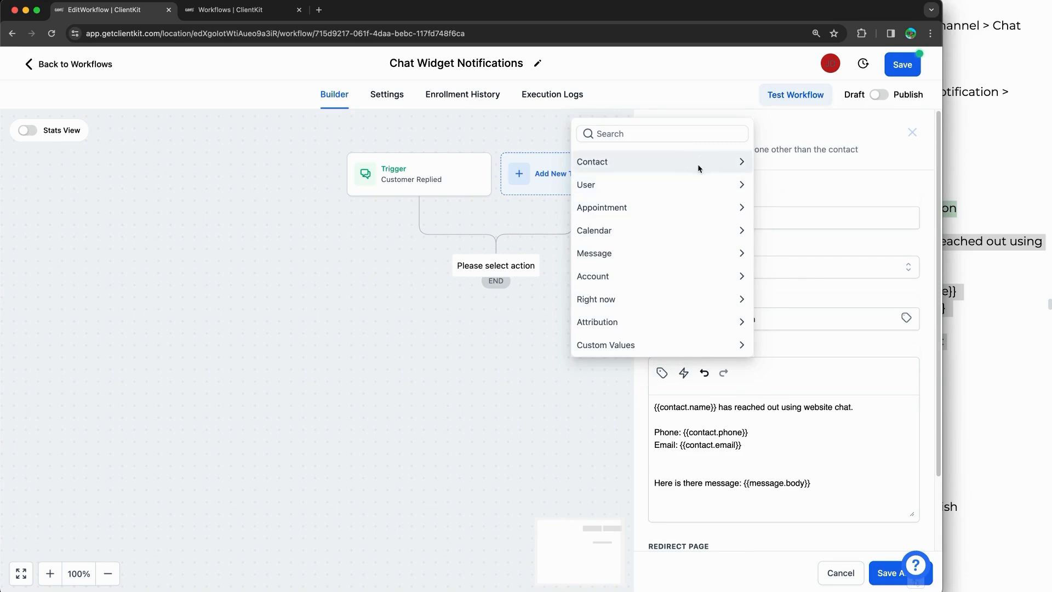
{"action": "left_click", "coordinate": [761, 420]}
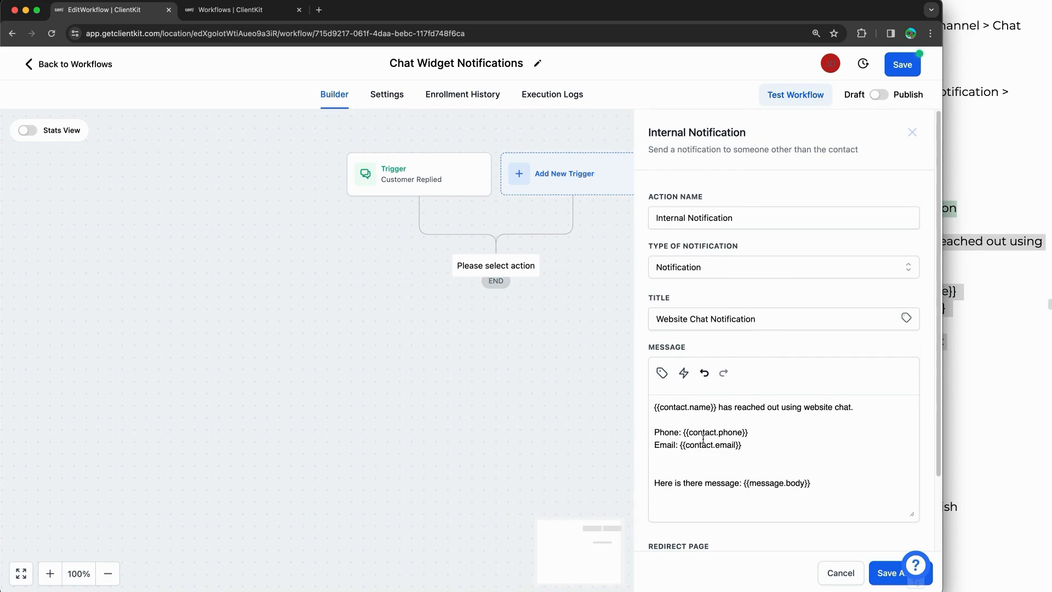
{"action": "key", "text": "BackSpace"}
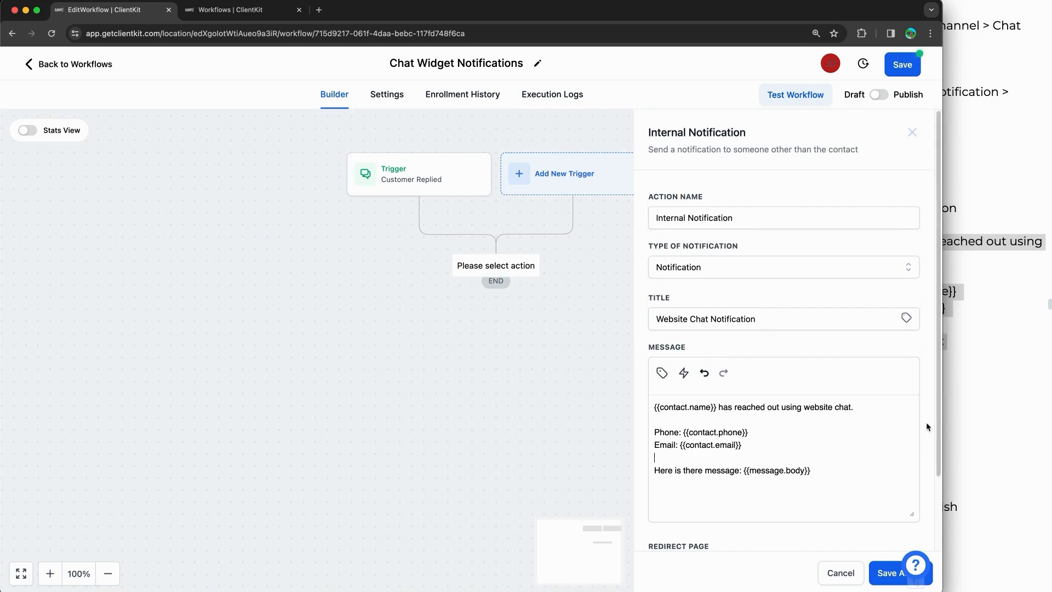
{"action": "scroll", "coordinate": [926, 423], "scroll_direction": "down", "scroll_amount": 2}
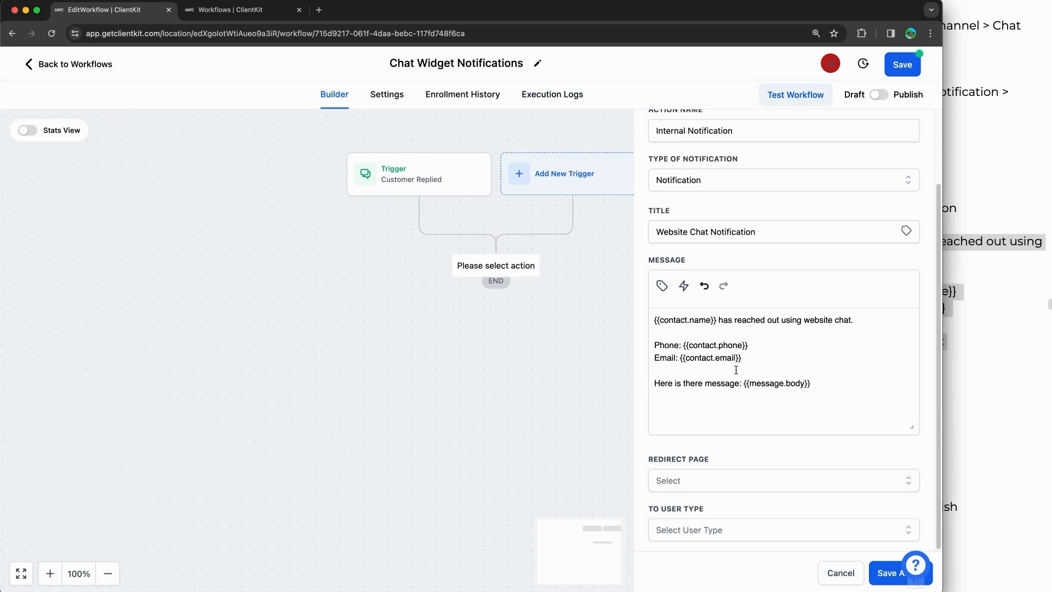
Step: Set the notification's Redirect Page to Contact
{"action": "left_click", "coordinate": [695, 475]}
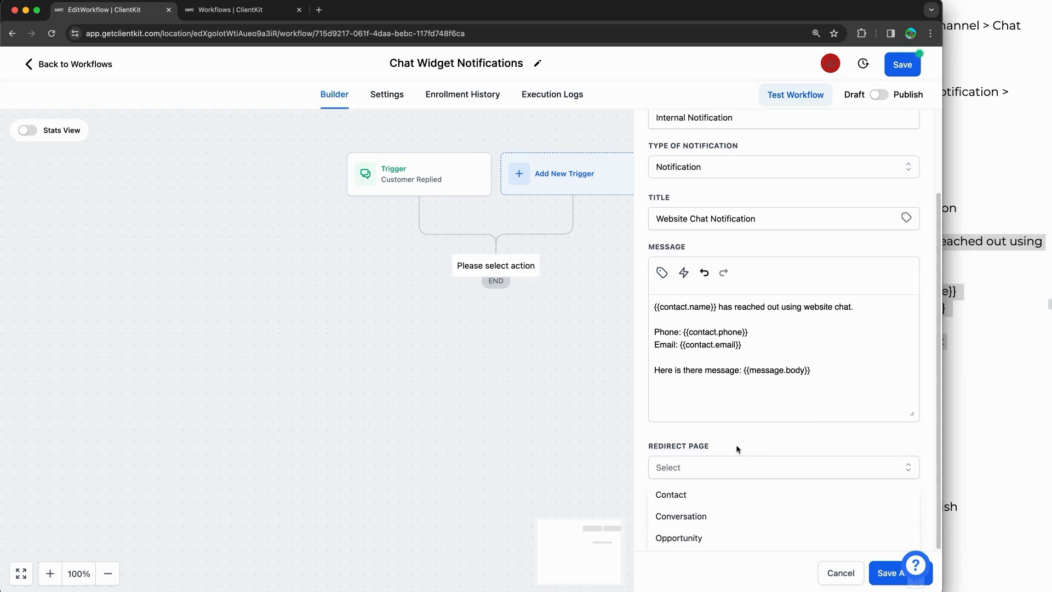
{"action": "left_click", "coordinate": [665, 495]}
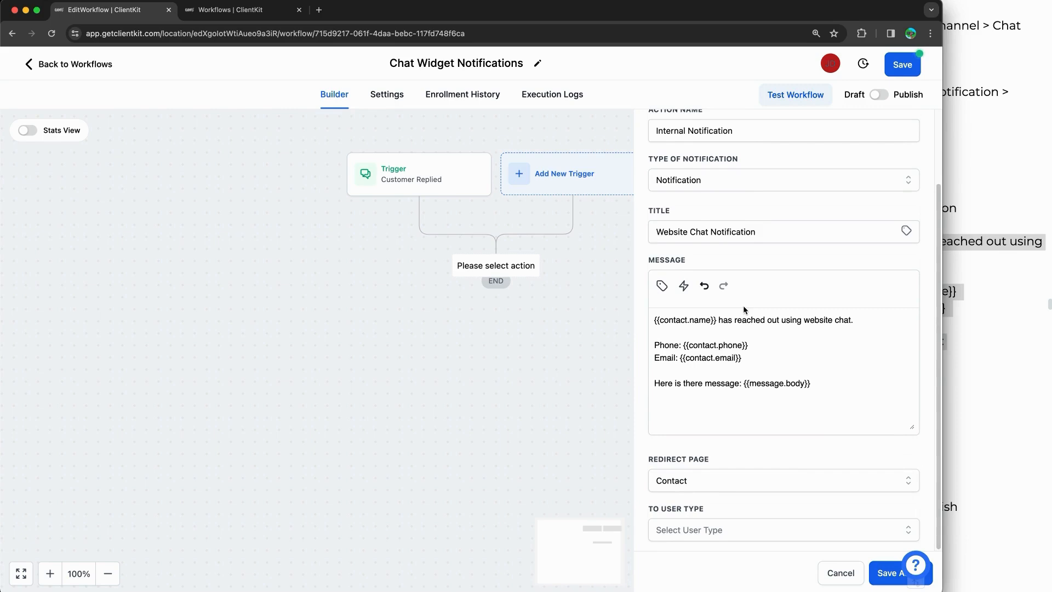
{"action": "left_click", "coordinate": [250, 12]}
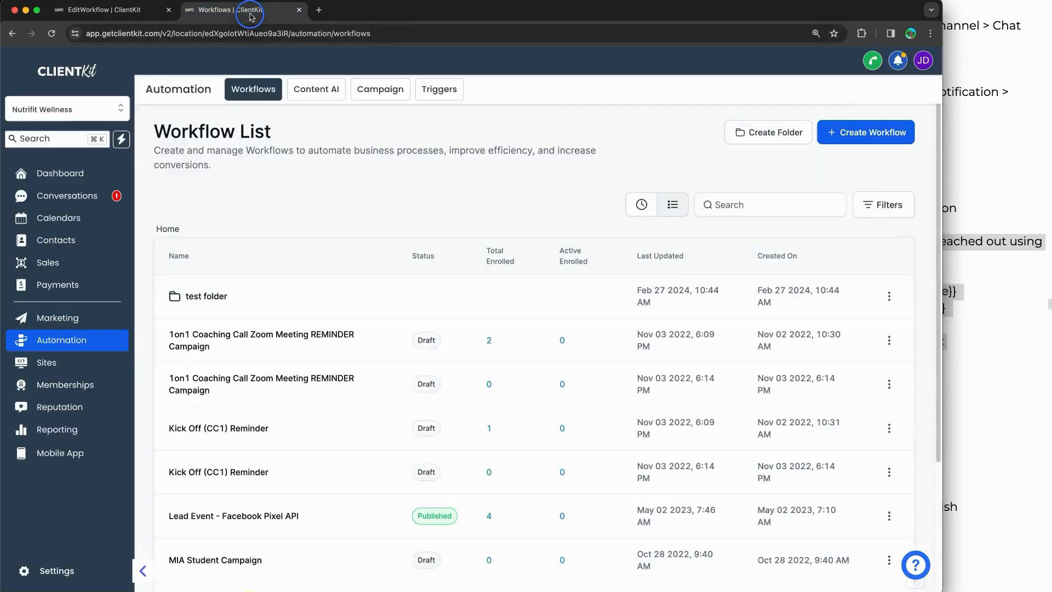
{"action": "left_click", "coordinate": [898, 60]}
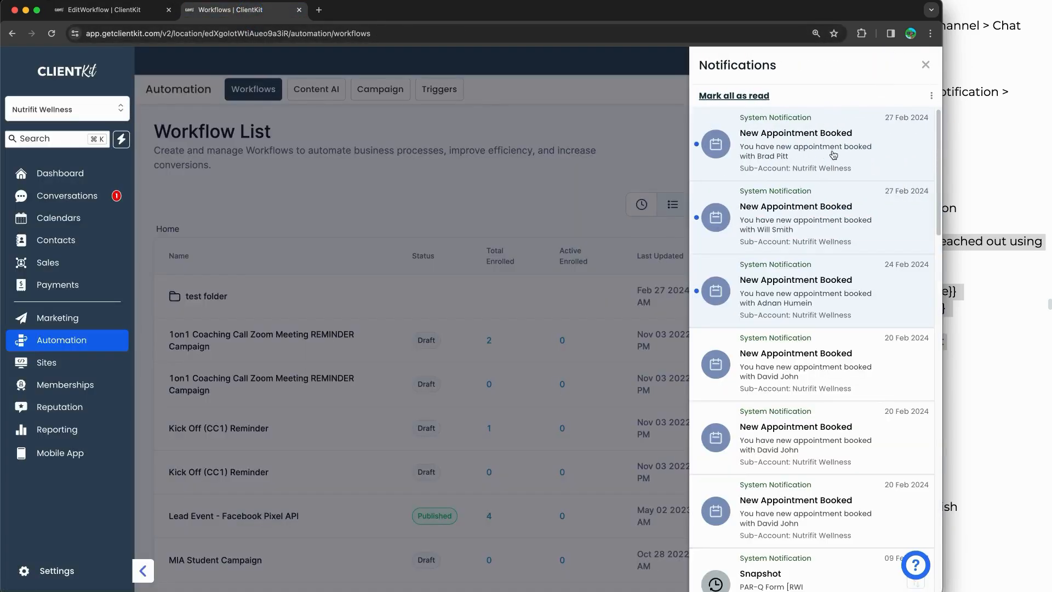
{"action": "left_click", "coordinate": [104, 9]}
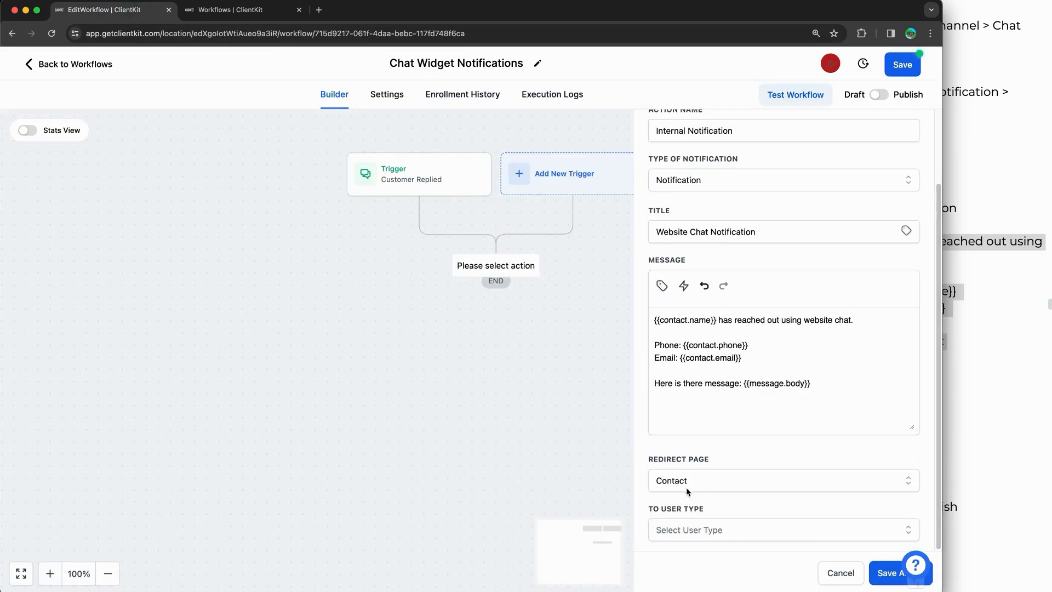
Step: Send it to a Particular User, selecting yourself, and save the action
{"action": "left_click", "coordinate": [708, 531]}
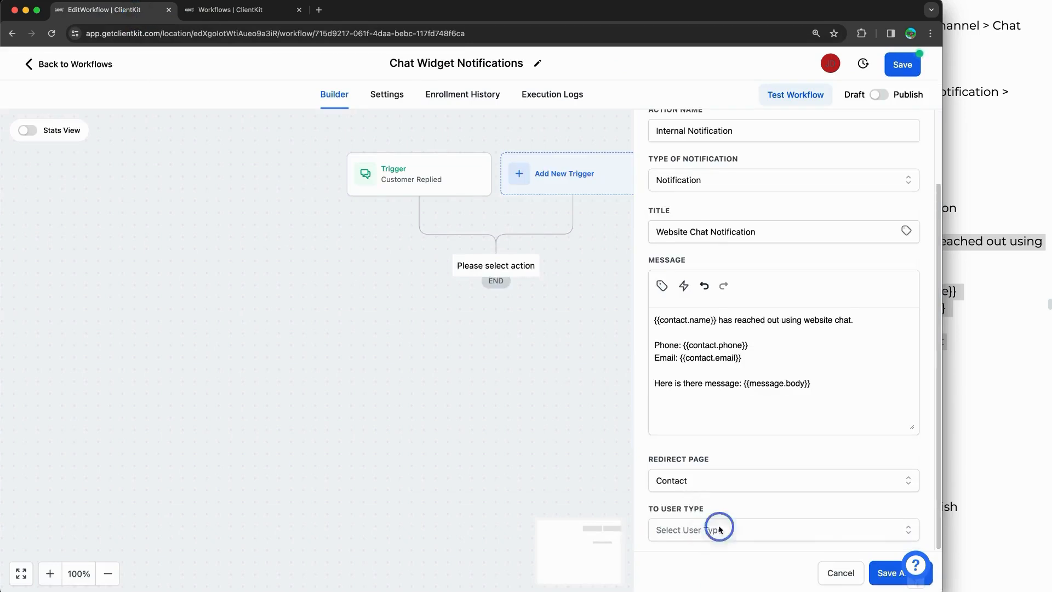
{"action": "left_click", "coordinate": [901, 534]}
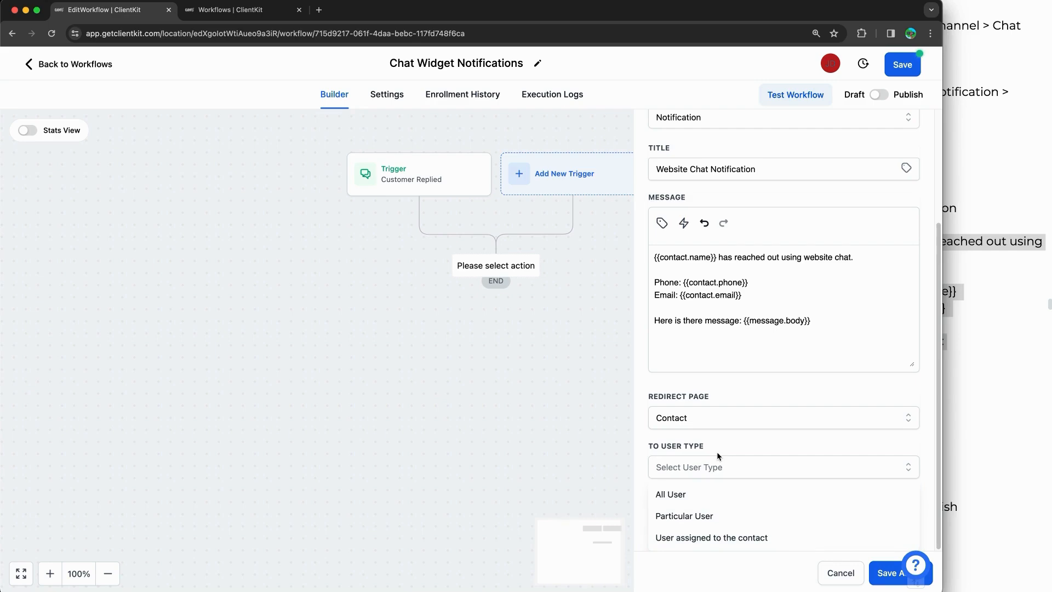
{"action": "left_click", "coordinate": [676, 515]}
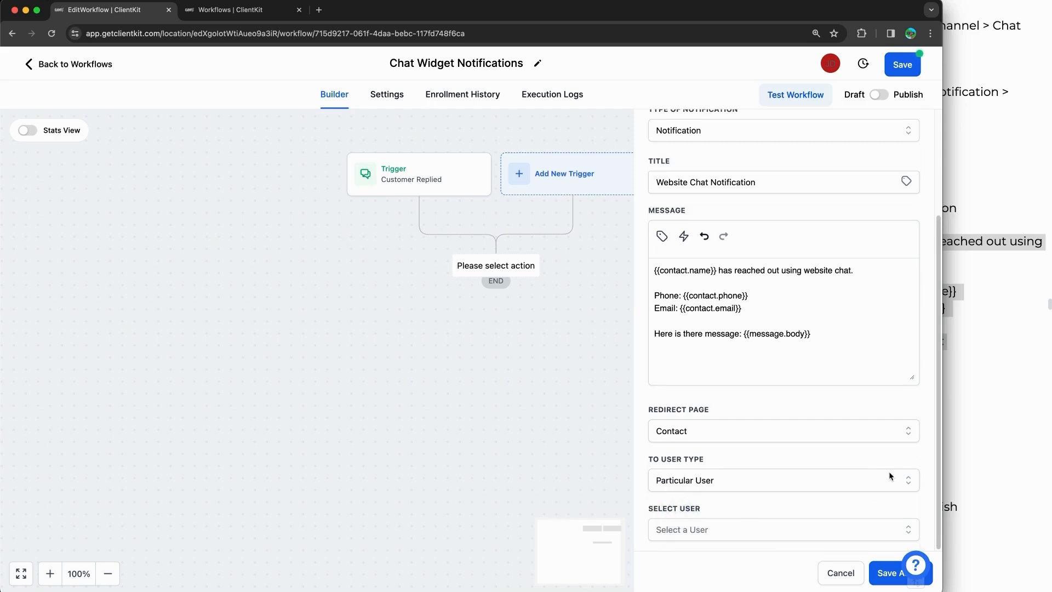
{"action": "left_click", "coordinate": [785, 525]}
{"action": "left_click", "coordinate": [690, 537]}
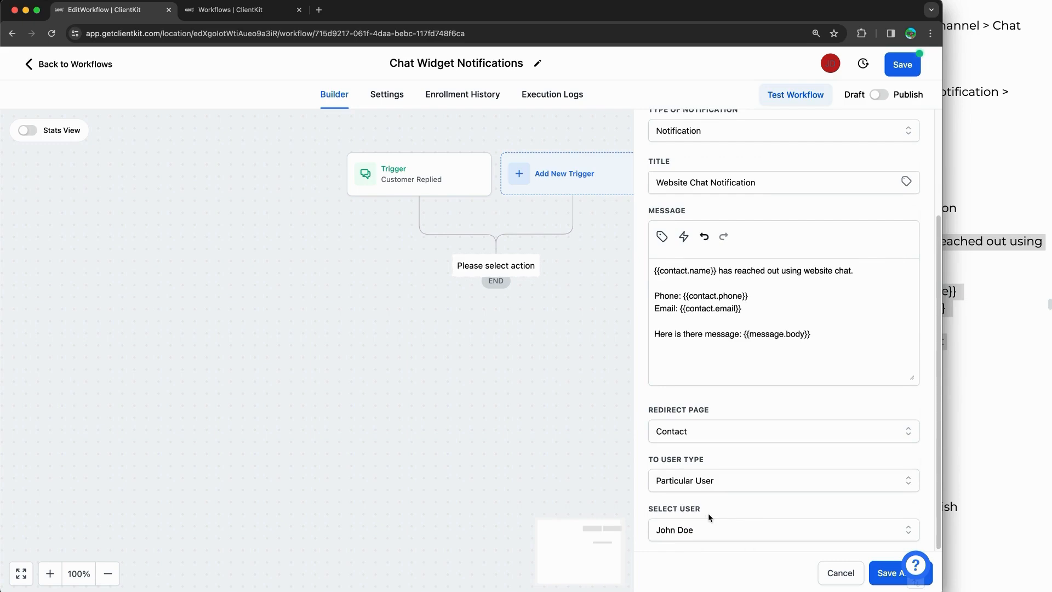
{"action": "scroll", "coordinate": [767, 498], "scroll_direction": "up", "scroll_amount": 5}
{"action": "scroll", "coordinate": [761, 418], "scroll_direction": "down", "scroll_amount": 5}
{"action": "left_click", "coordinate": [882, 571]}
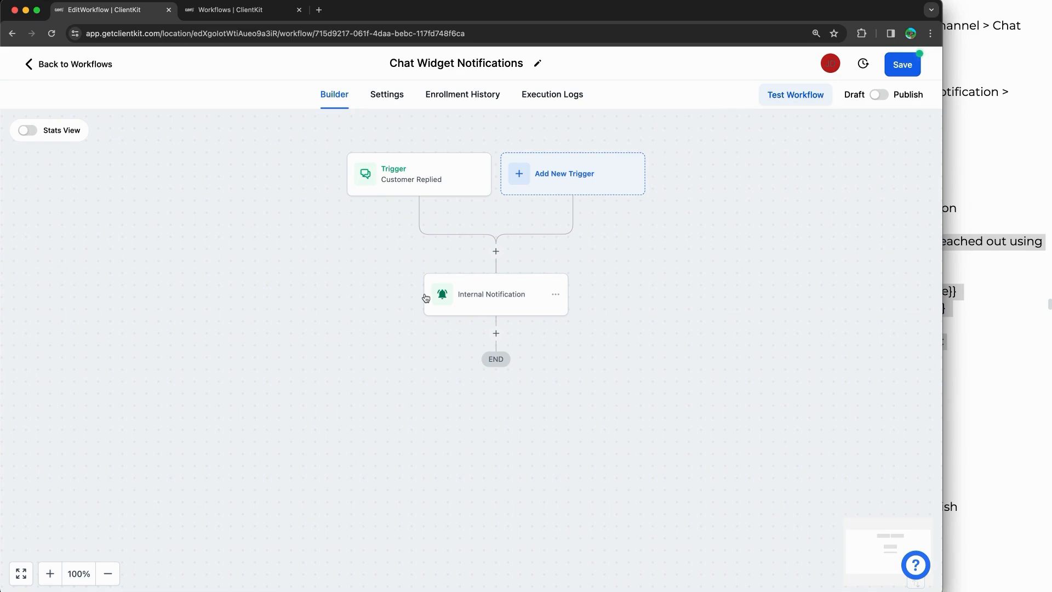
Step: Save the workflow and switch on Allow re-entry in its Settings
{"action": "left_click", "coordinate": [901, 67]}
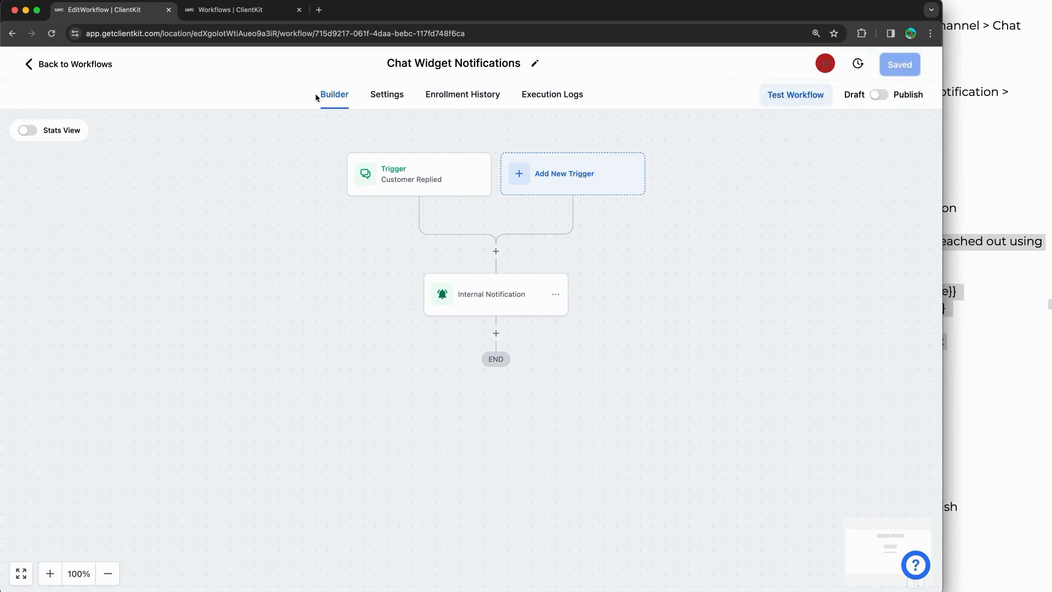
{"action": "left_click", "coordinate": [382, 99]}
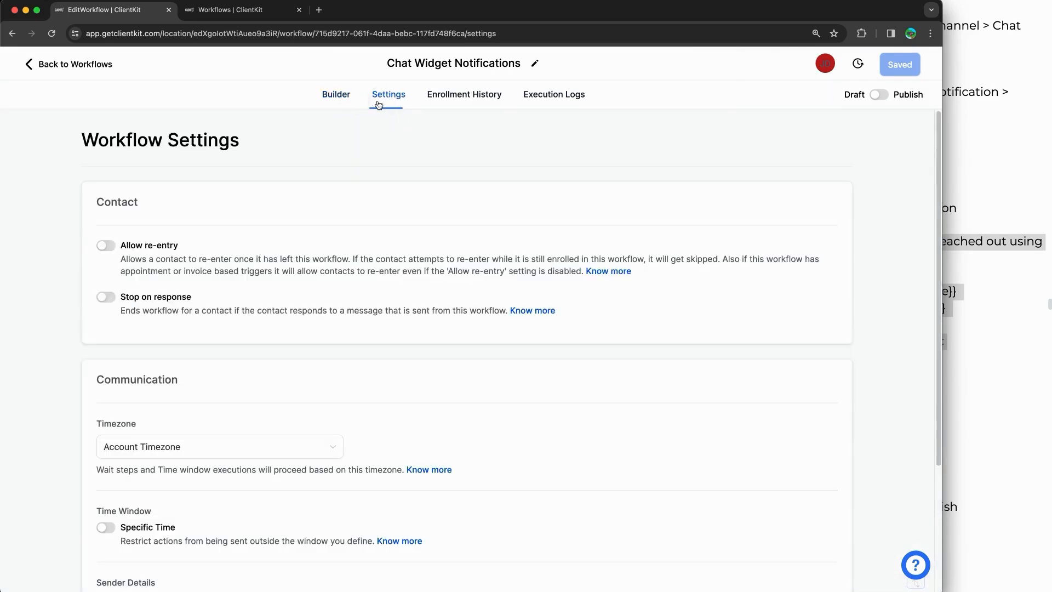
{"action": "left_click", "coordinate": [111, 247]}
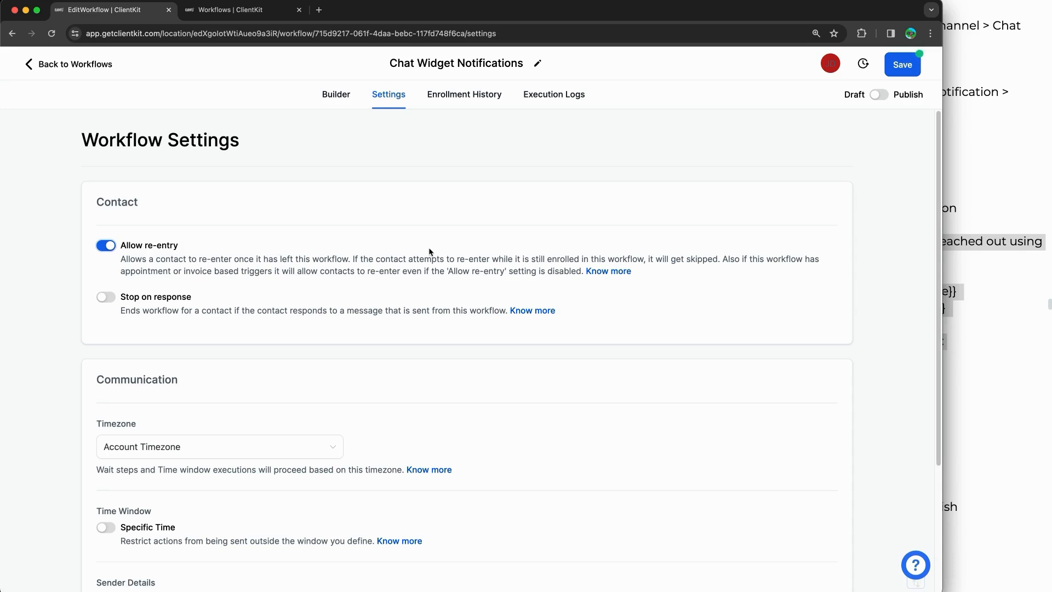
Step: Save, switch the workflow to Publish, review the trigger and notification steps, and save again
{"action": "left_click", "coordinate": [900, 69]}
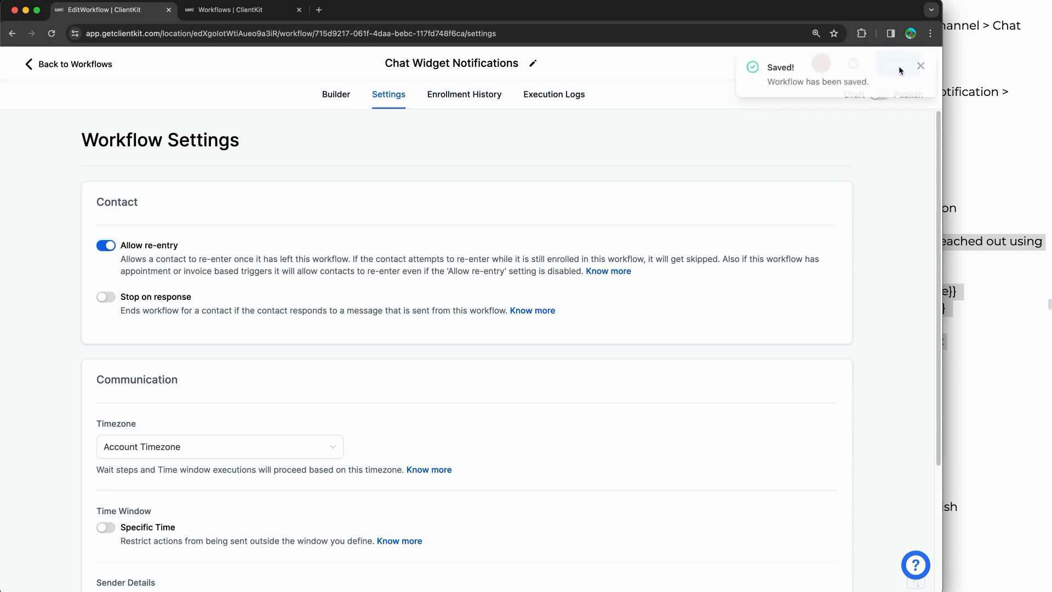
{"action": "left_click", "coordinate": [879, 96]}
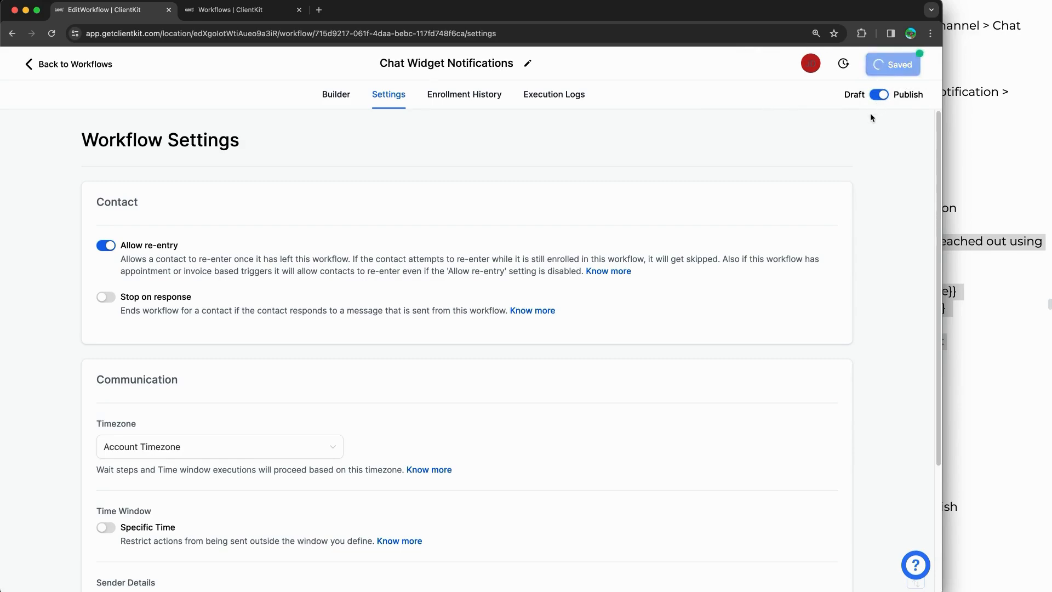
{"action": "left_click", "coordinate": [329, 94]}
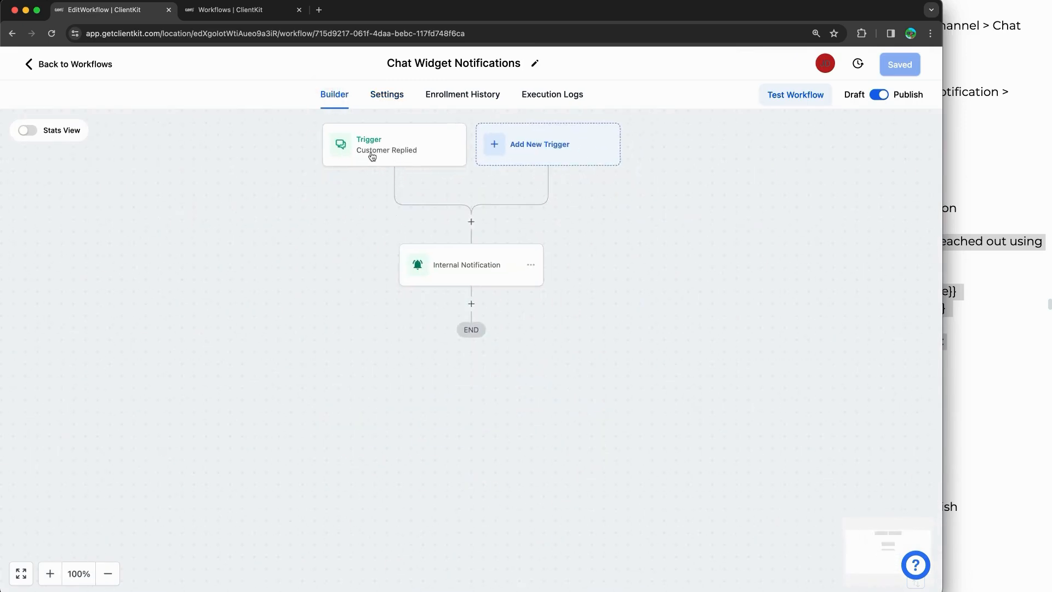
{"action": "left_click", "coordinate": [382, 152]}
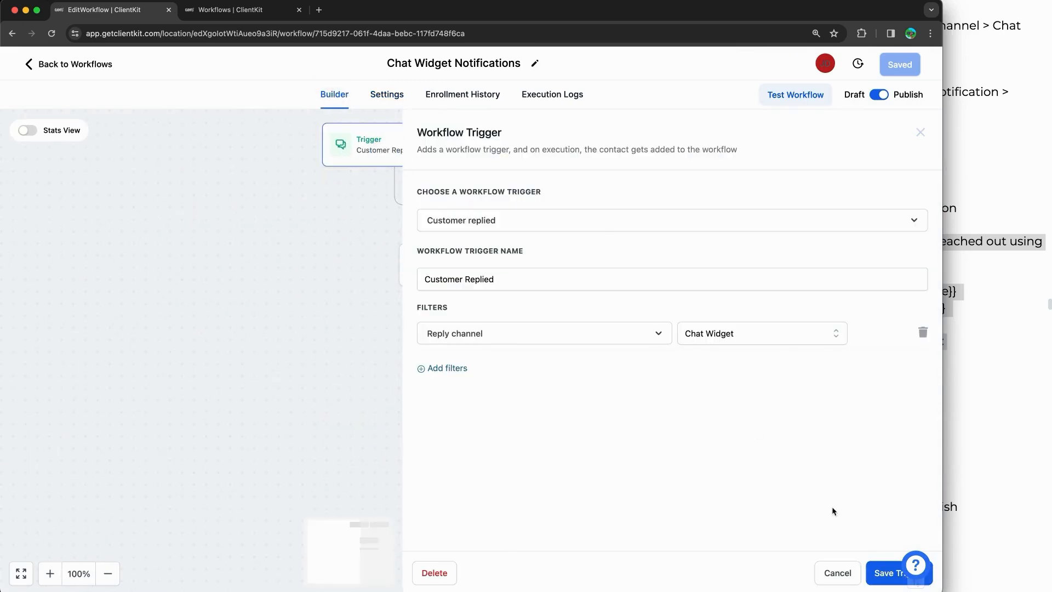
{"action": "left_click", "coordinate": [870, 574]}
{"action": "left_click", "coordinate": [465, 274]}
{"action": "left_click", "coordinate": [458, 266]}
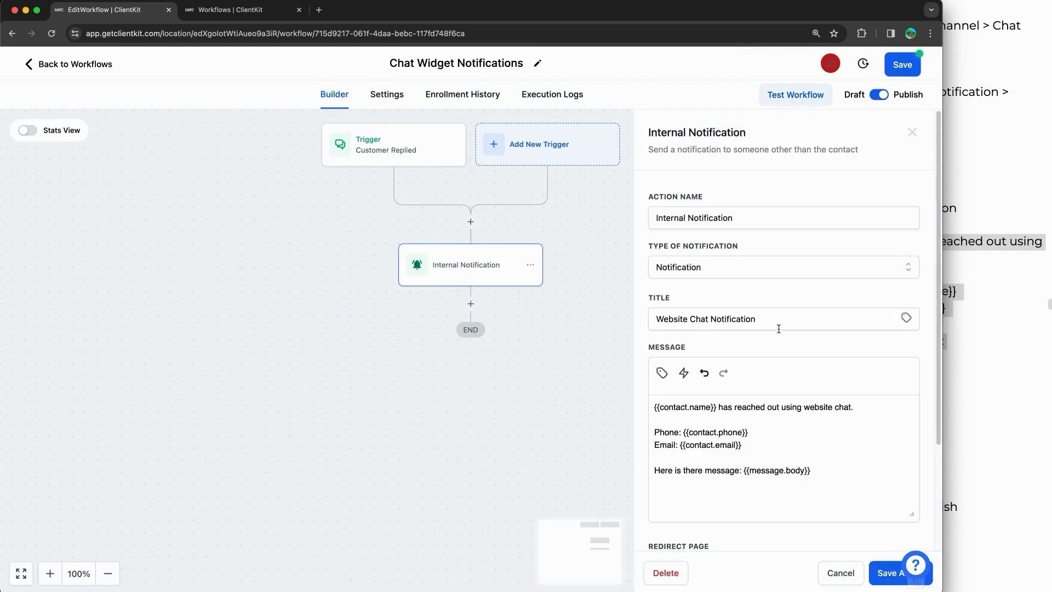
{"action": "left_click", "coordinate": [883, 573]}
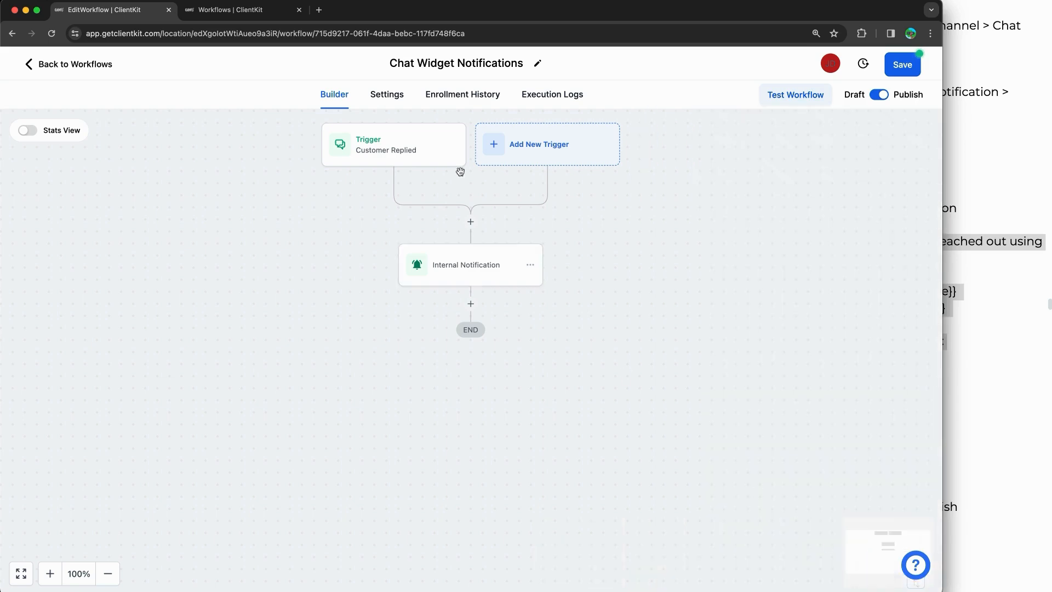
{"action": "left_click", "coordinate": [388, 94]}
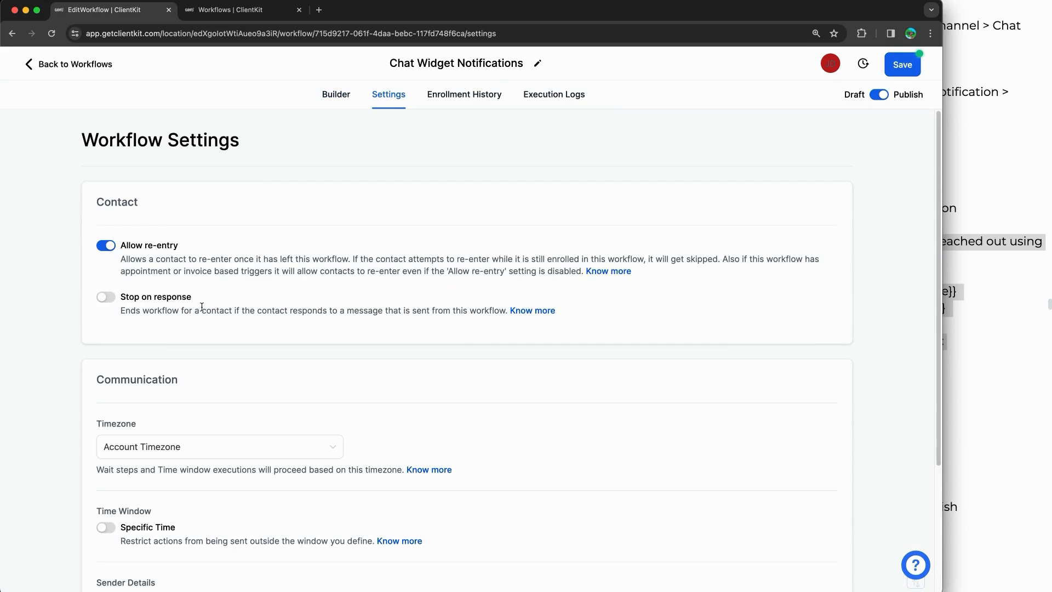
{"action": "left_click", "coordinate": [902, 65]}
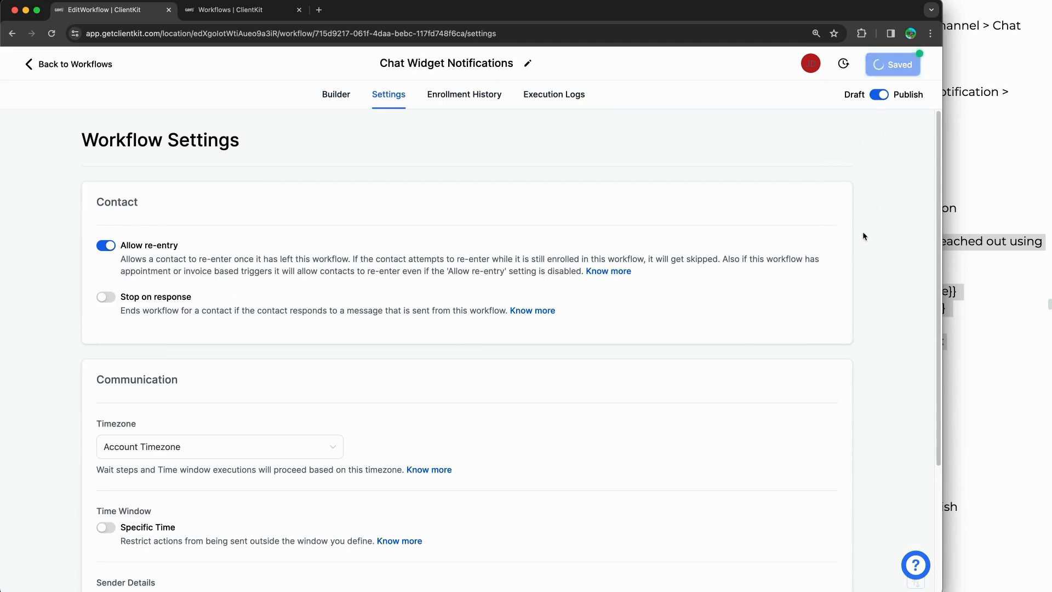
{"action": "left_click", "coordinate": [922, 65]}
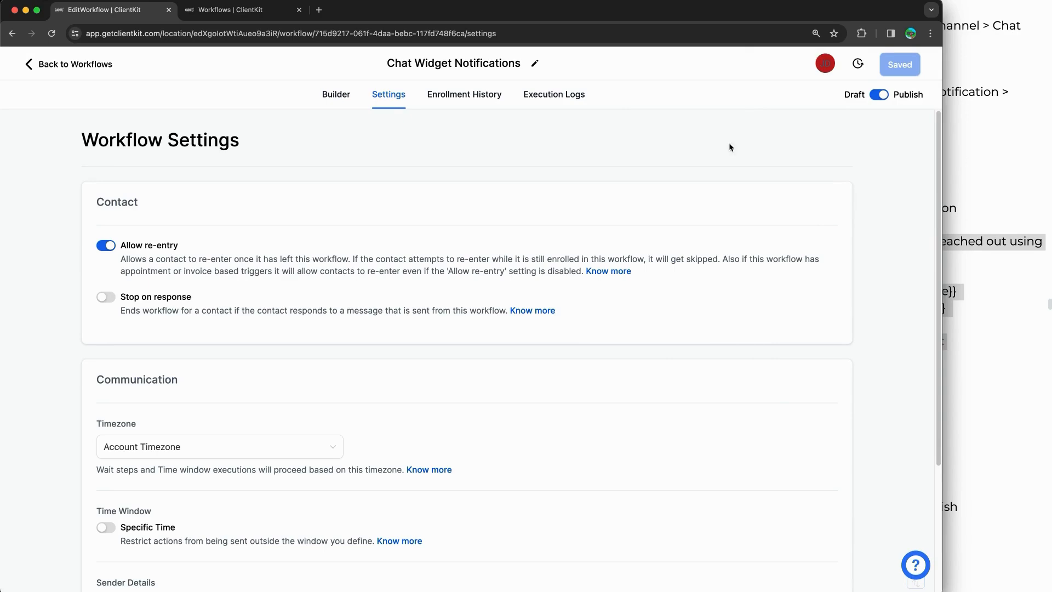
Step: Check the setup notes, then return to the workflow list showing it Published
{"action": "left_click", "coordinate": [953, 170]}
{"action": "scroll", "coordinate": [871, 284], "scroll_direction": "down", "scroll_amount": 3}
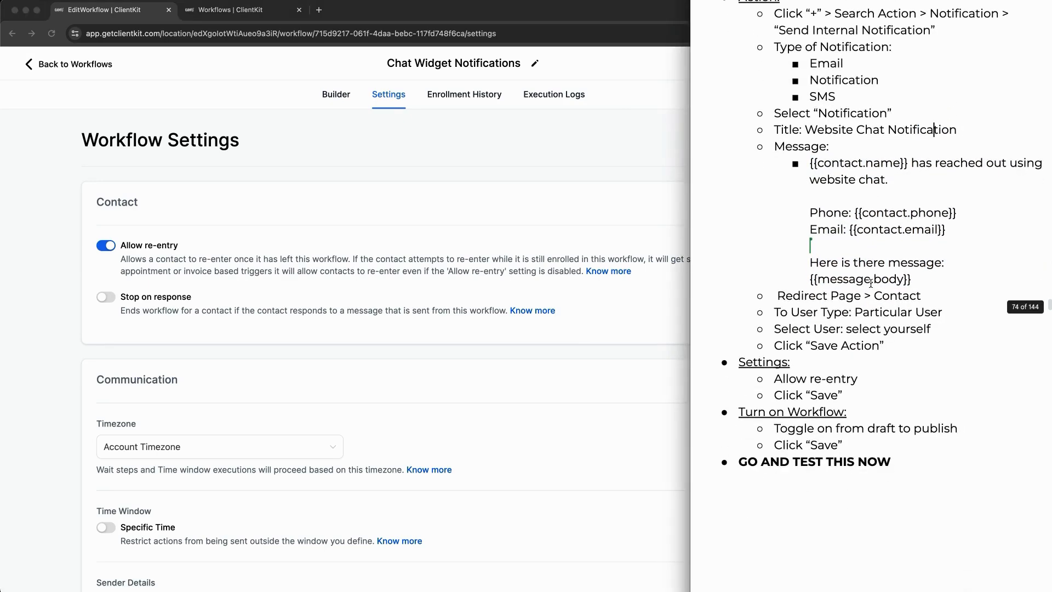
{"action": "left_click_drag", "start_coordinate": [777, 412], "coordinate": [877, 460]}
{"action": "left_click", "coordinate": [360, 174]}
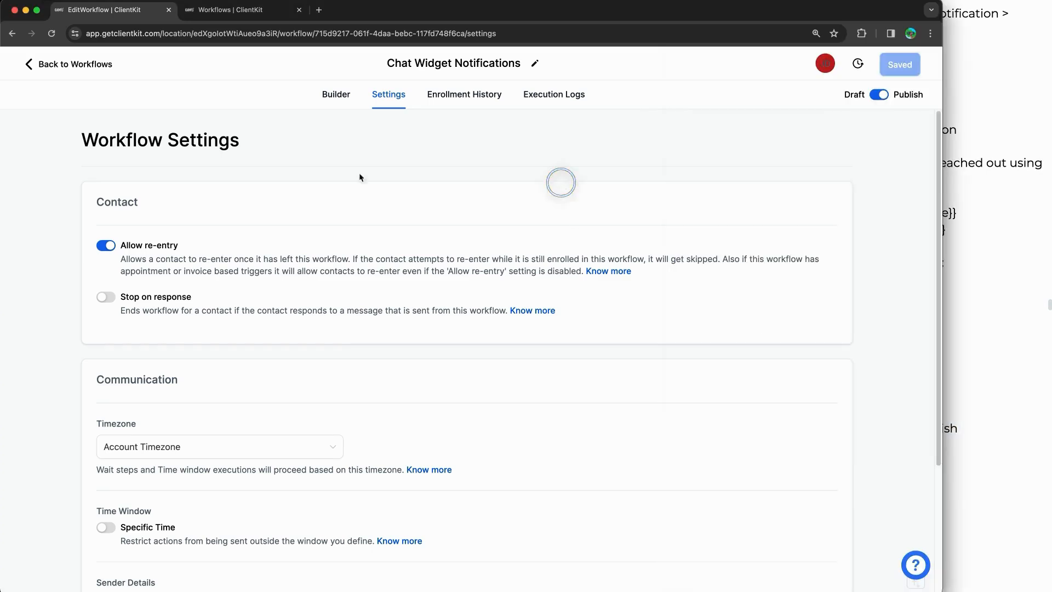
{"action": "left_click", "coordinate": [45, 67]}
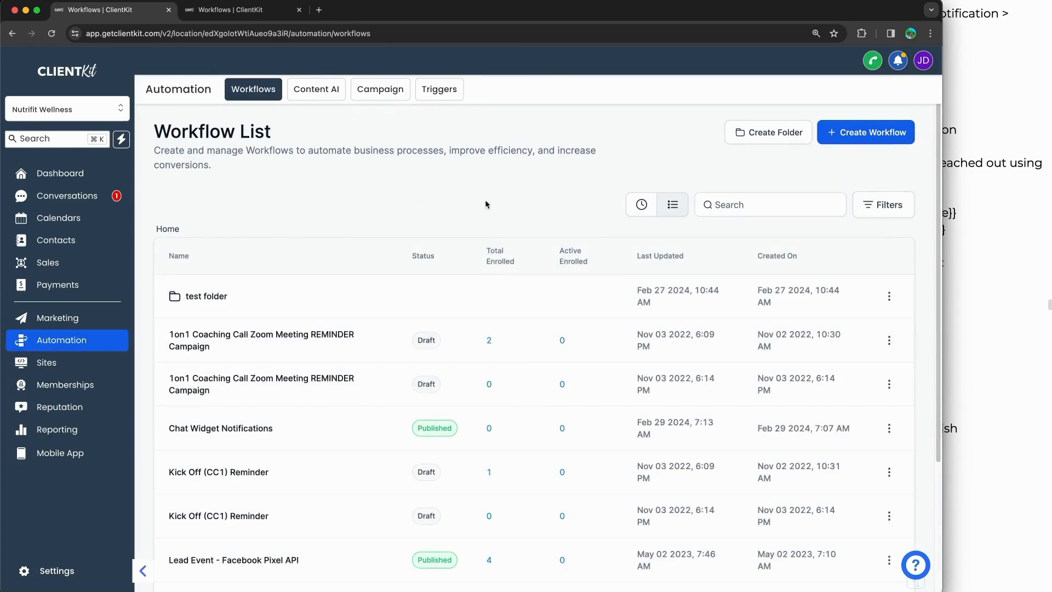
Step: Find the workflow via 'chat', open it and run a test on a chosen contact
{"action": "left_click", "coordinate": [721, 205]}
{"action": "type", "text": "chat"}
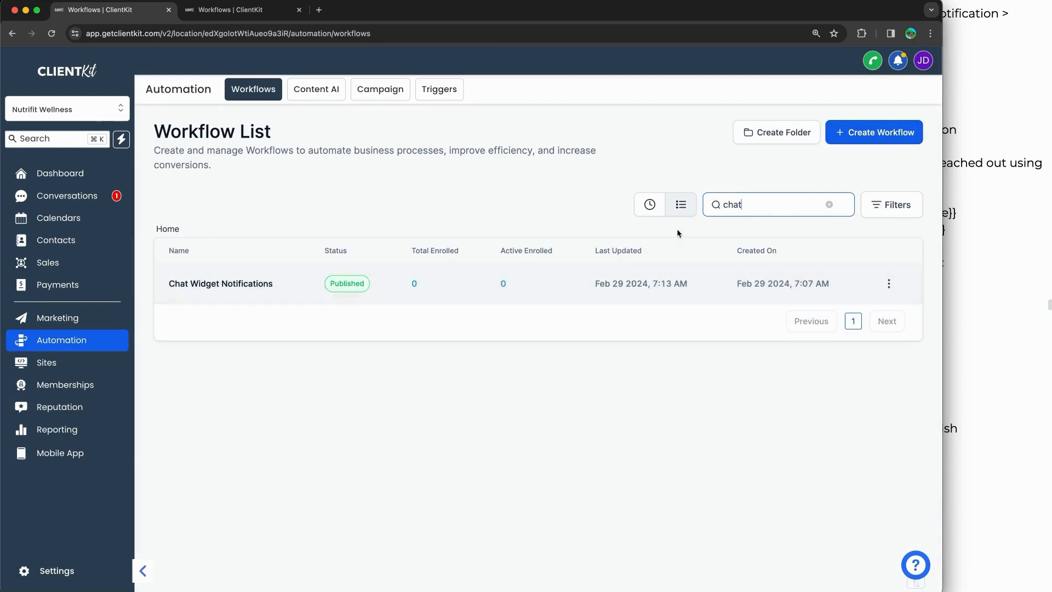
{"action": "left_click", "coordinate": [889, 286]}
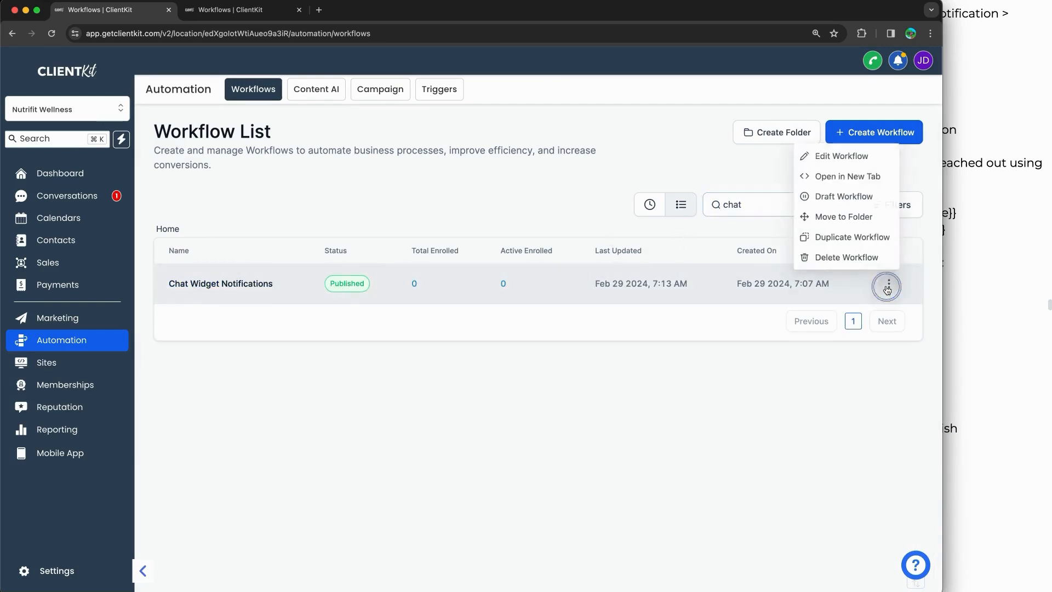
{"action": "left_click", "coordinate": [838, 156]}
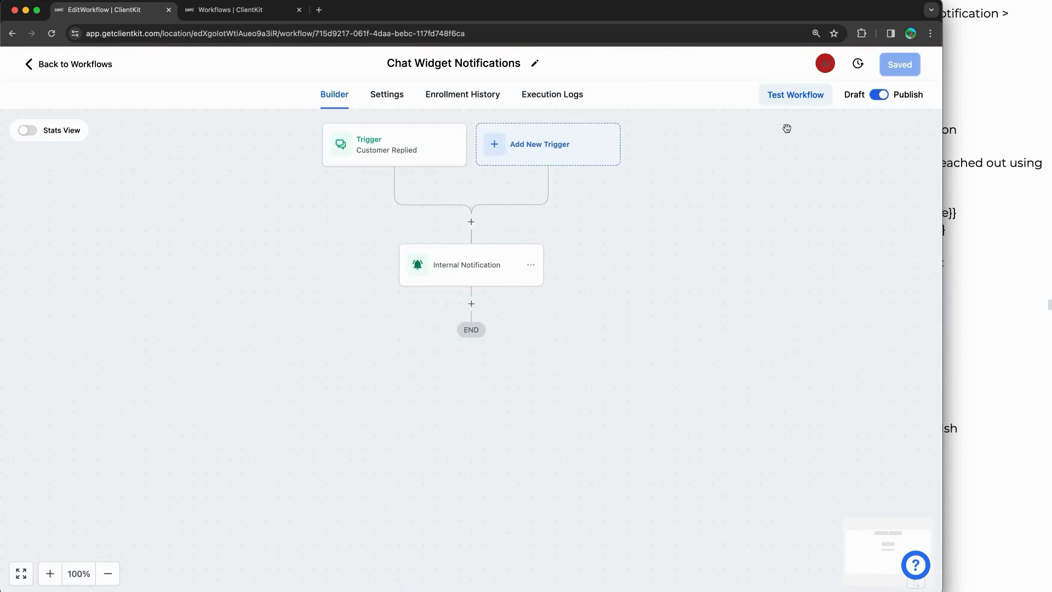
{"action": "left_click", "coordinate": [796, 101]}
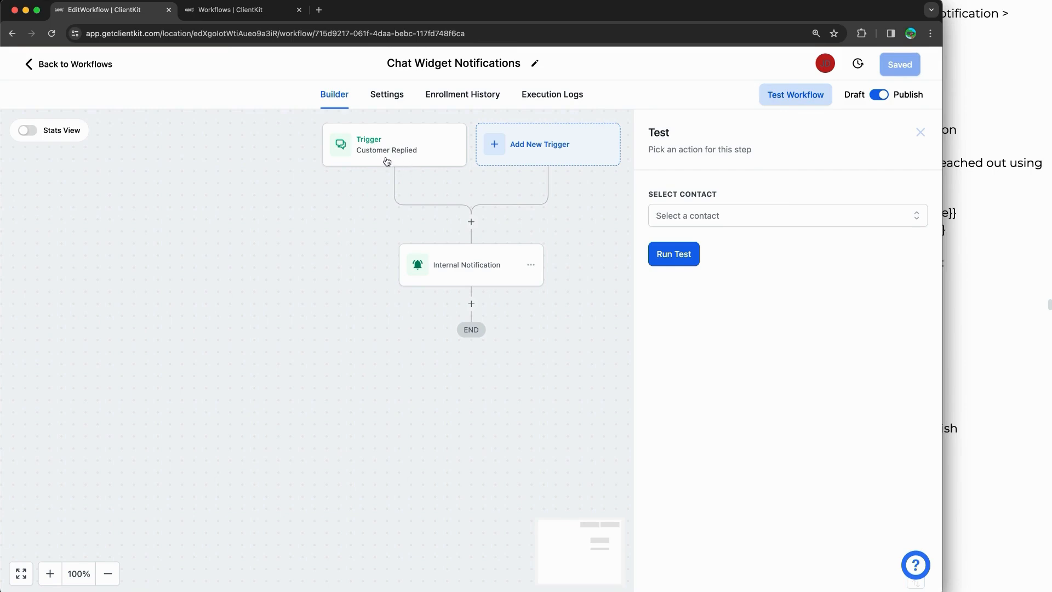
{"action": "left_click", "coordinate": [691, 216]}
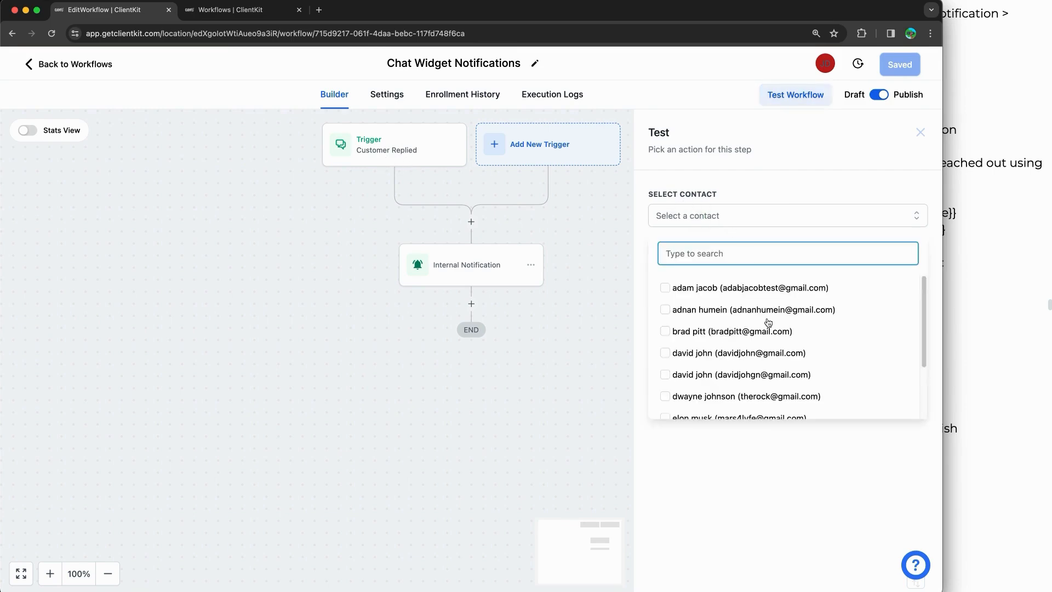
{"action": "scroll", "coordinate": [768, 323], "scroll_direction": "down", "scroll_amount": 3}
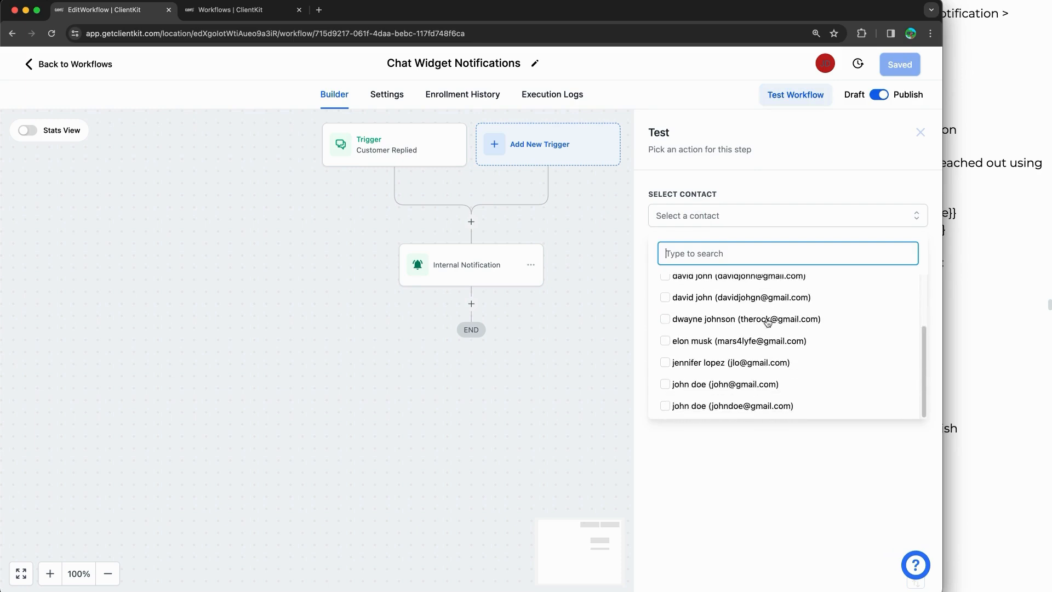
{"action": "left_click", "coordinate": [730, 342]}
{"action": "left_click", "coordinate": [728, 457]}
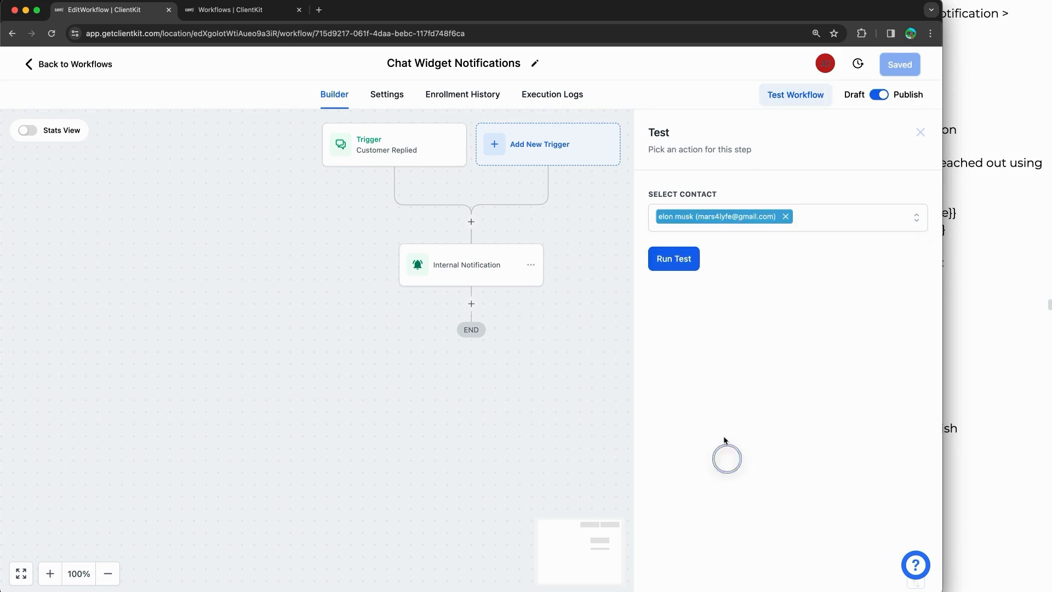
{"action": "left_click", "coordinate": [674, 258]}
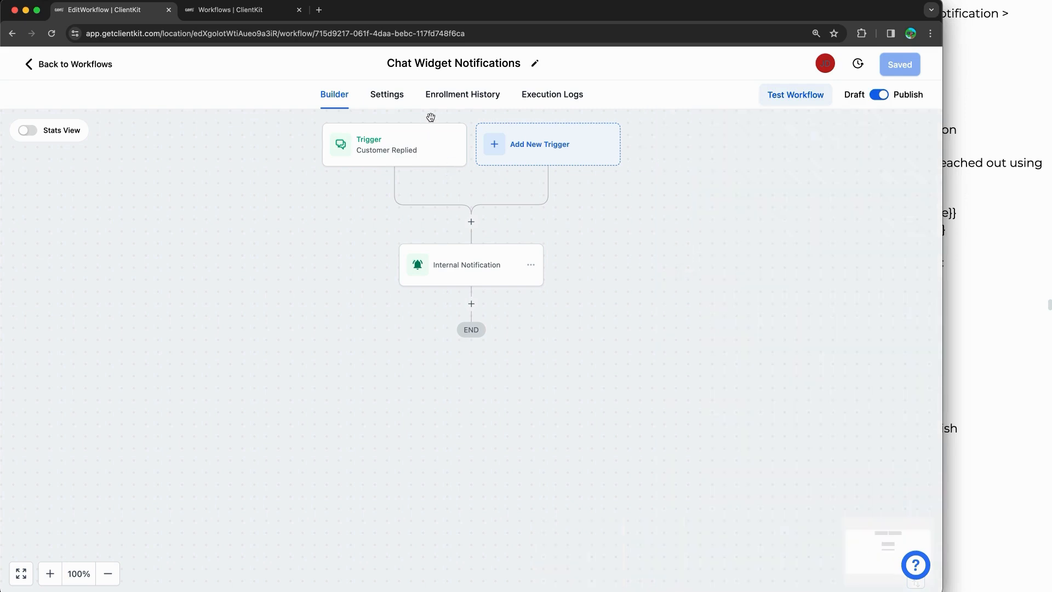
Step: Check Enrollment History, Execution Logs and the bell for the Website Chat Notification
{"action": "left_click", "coordinate": [453, 94]}
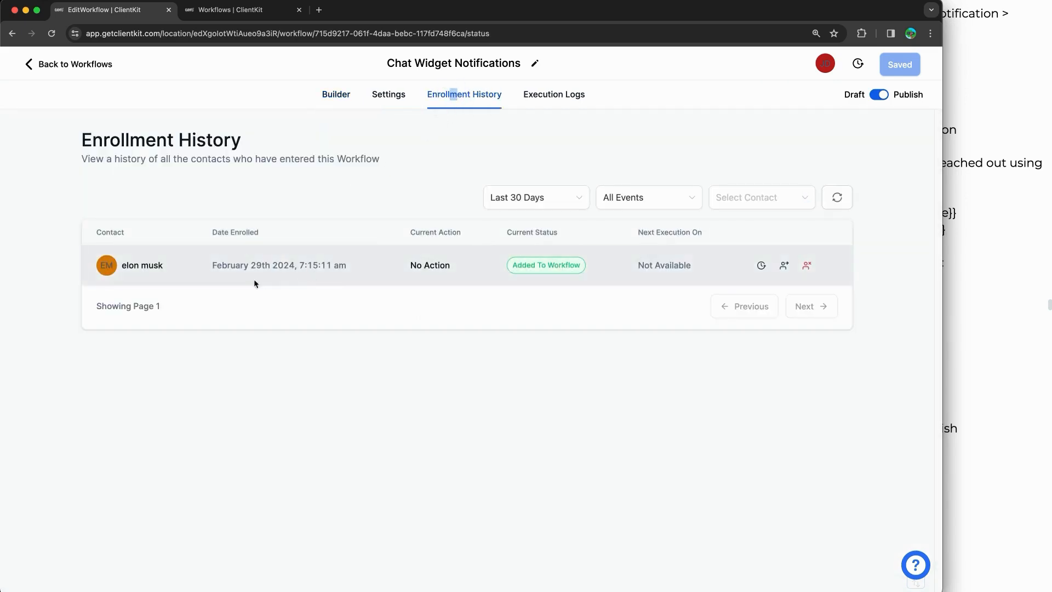
{"action": "left_click", "coordinate": [552, 102]}
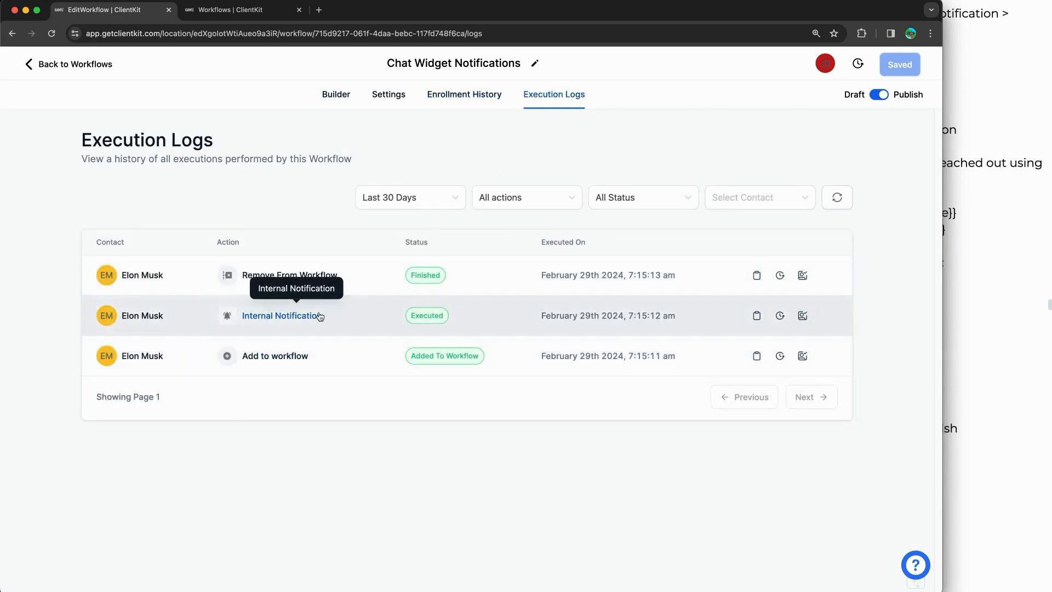
{"action": "left_click", "coordinate": [230, 11]}
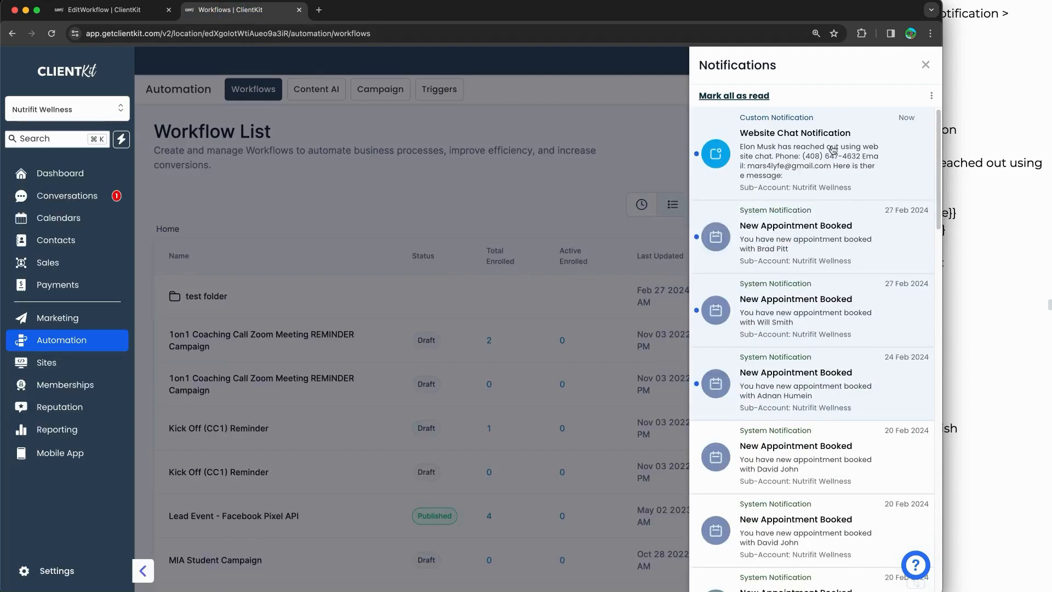
{"action": "left_click", "coordinate": [926, 65]}
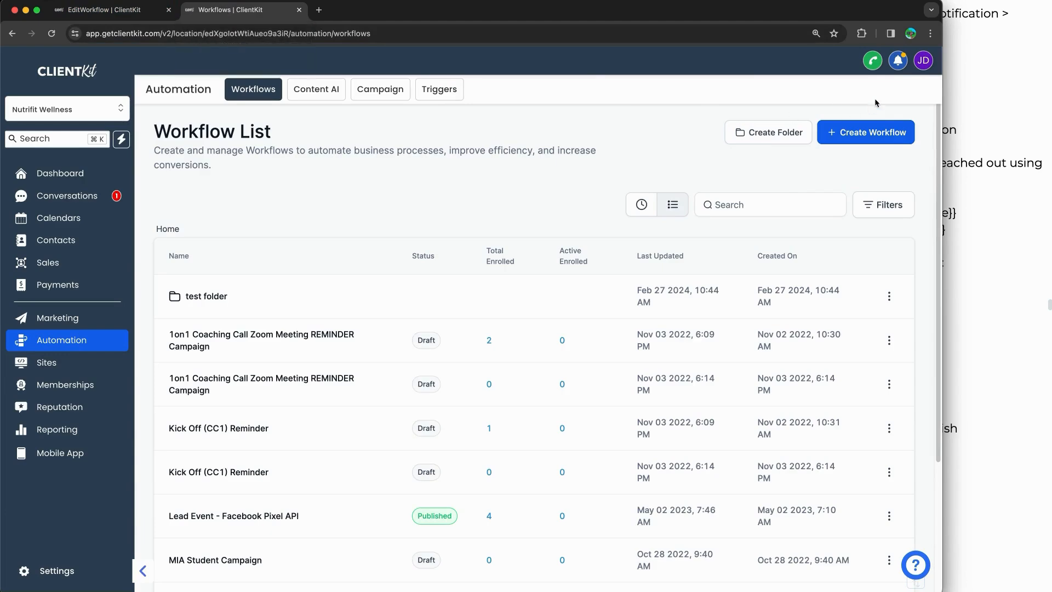
{"action": "left_click", "coordinate": [899, 60]}
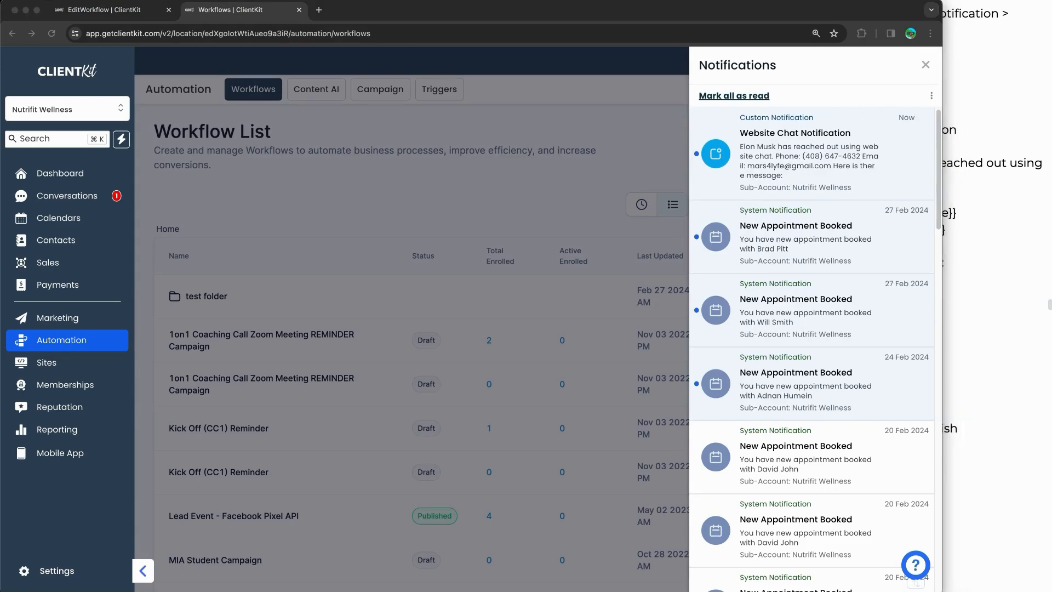
{"action": "mouse_move", "coordinate": [780, 104]}
{"action": "left_mouse_down"}
{"action": "mouse_move", "coordinate": [930, 104]}
{"action": "mouse_move", "coordinate": [937, 194]}
{"action": "mouse_move", "coordinate": [677, 198]}
{"action": "mouse_move", "coordinate": [683, 105]}
{"action": "mouse_move", "coordinate": [757, 93]}
{"action": "left_mouse_up"}
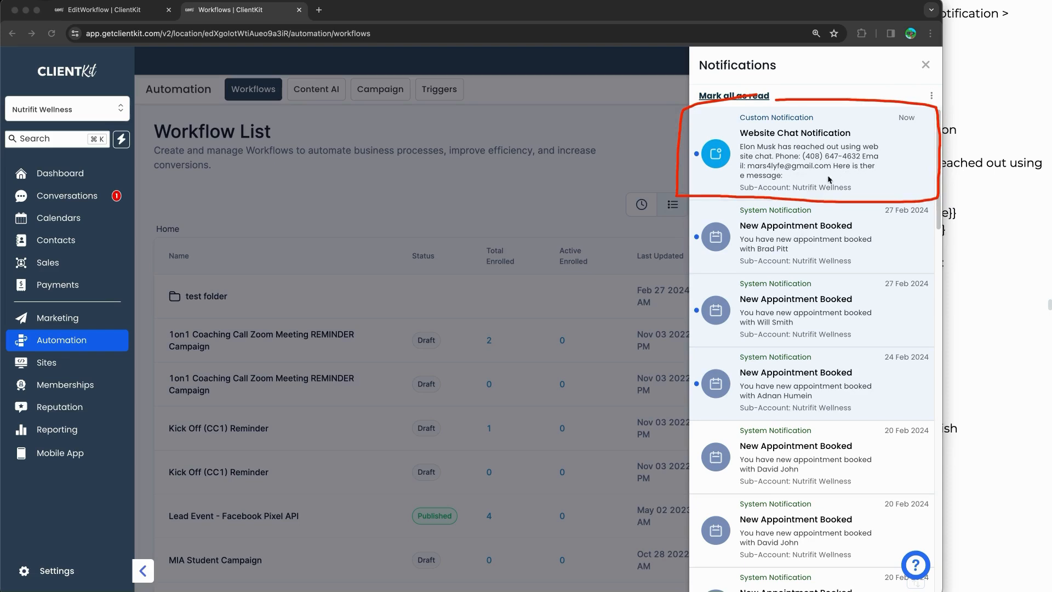
{"action": "left_click_drag", "start_coordinate": [574, 264], "coordinate": [689, 184]}
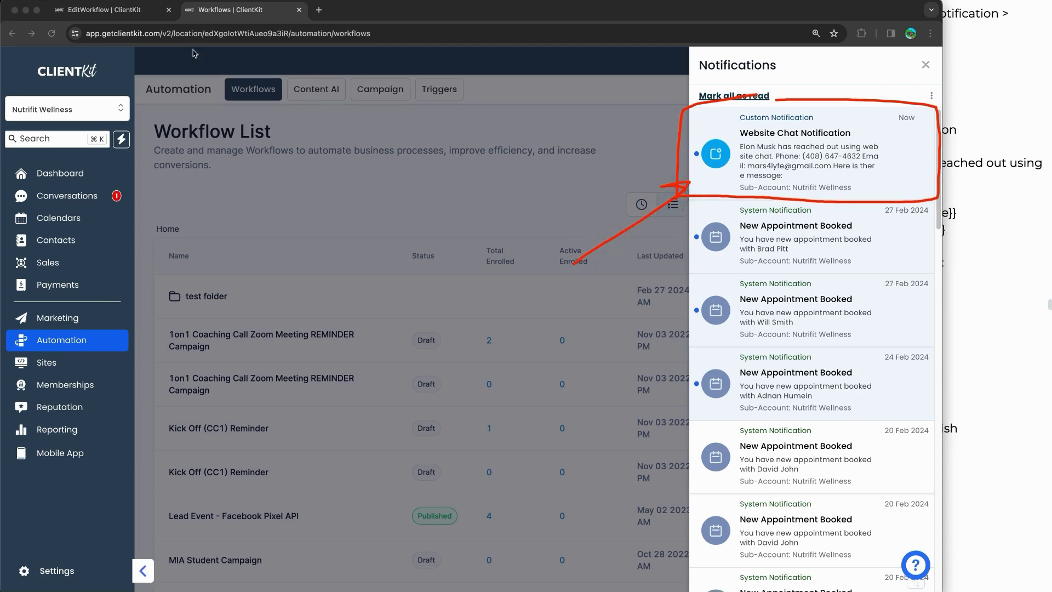
{"action": "key", "text": "Escape"}
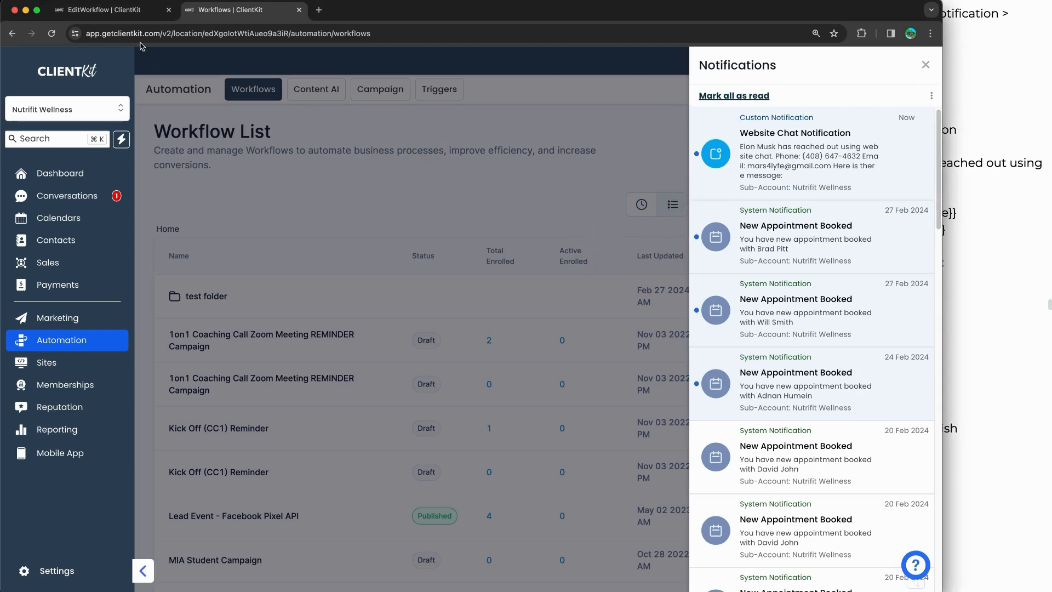
{"action": "left_click", "coordinate": [110, 10]}
{"action": "left_click", "coordinate": [341, 106]}
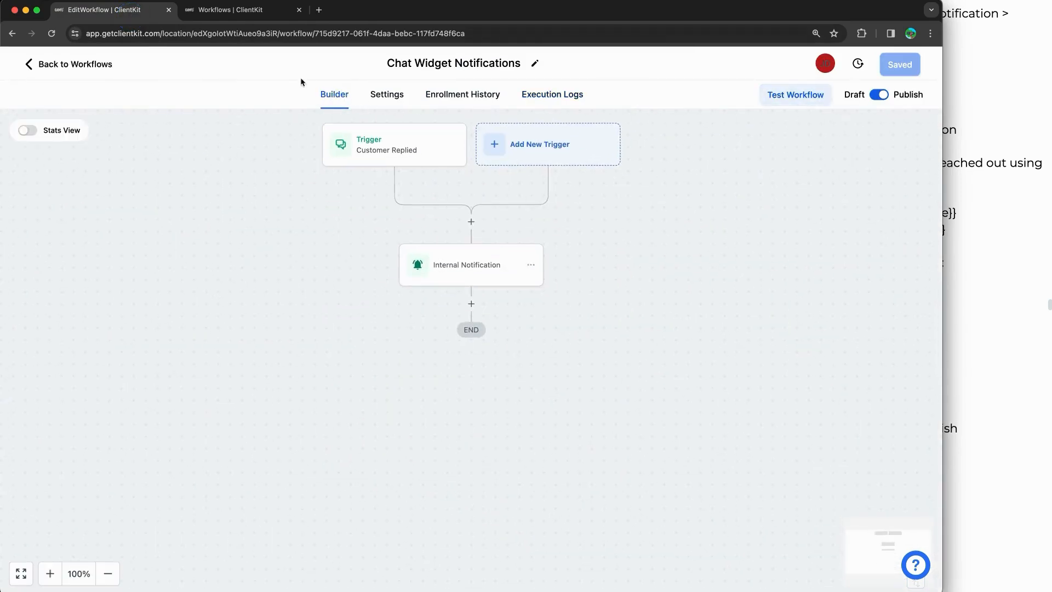
{"action": "left_click", "coordinate": [252, 12]}
Step: Preview the RWI Health Pro Website's live Home page in Sites, then close the preview tab
{"action": "left_click", "coordinate": [85, 155]}
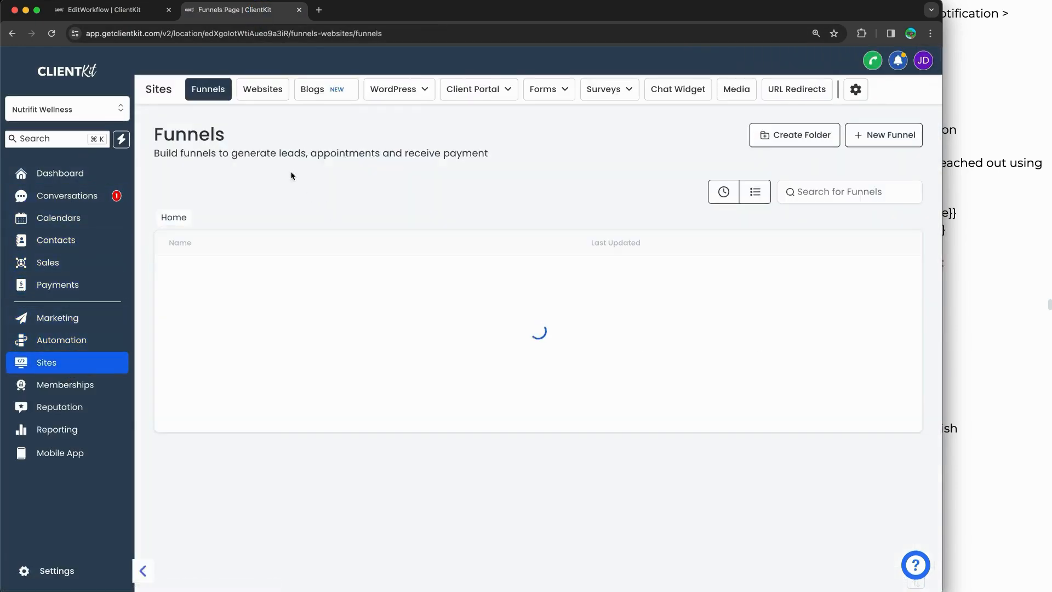
{"action": "left_click", "coordinate": [262, 89]}
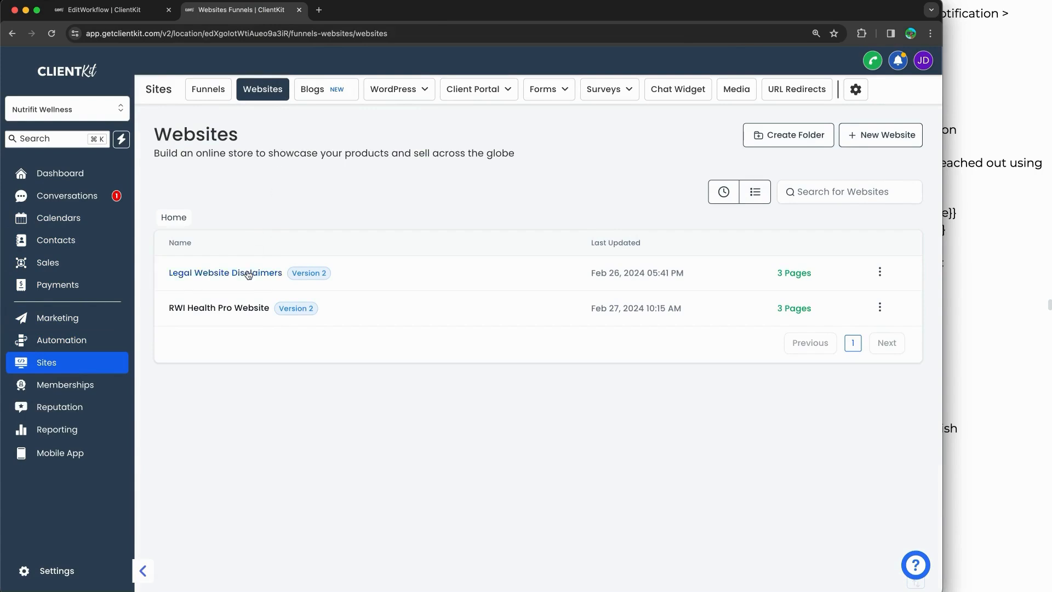
{"action": "left_click", "coordinate": [236, 308]}
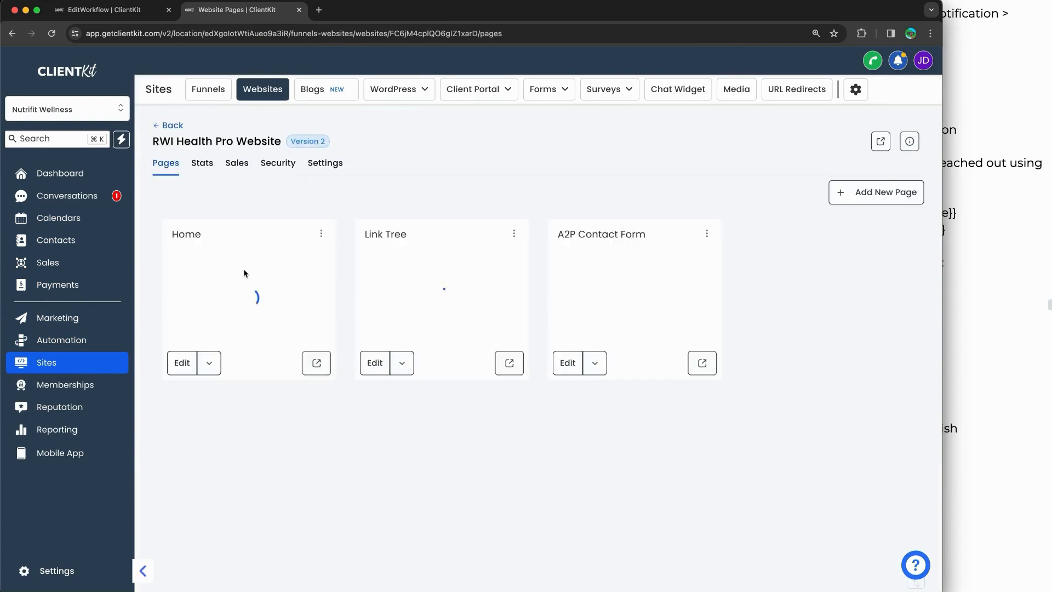
{"action": "left_click", "coordinate": [316, 363]}
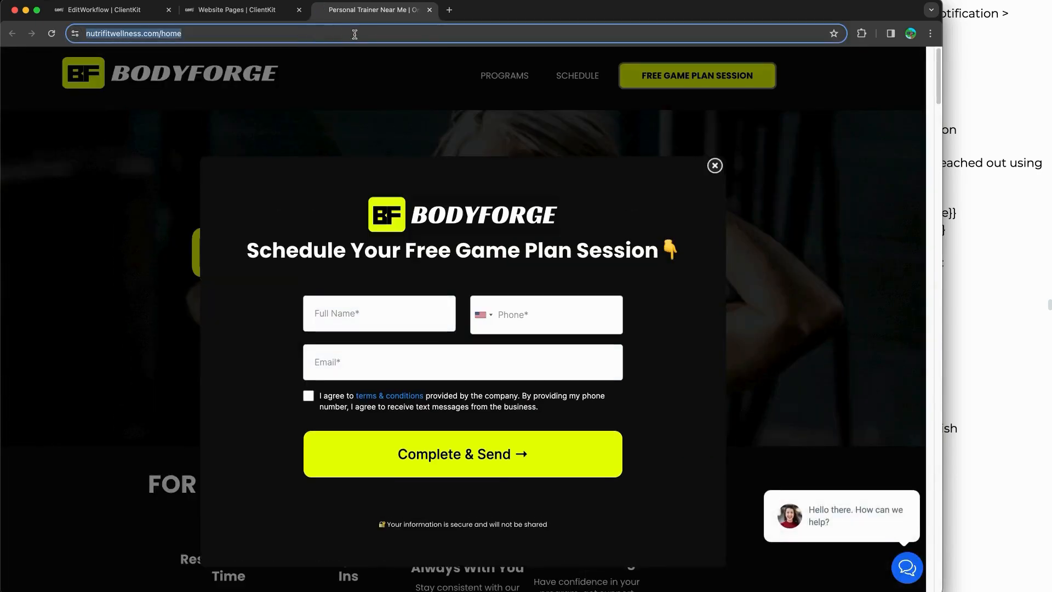
{"action": "left_click", "coordinate": [429, 10]}
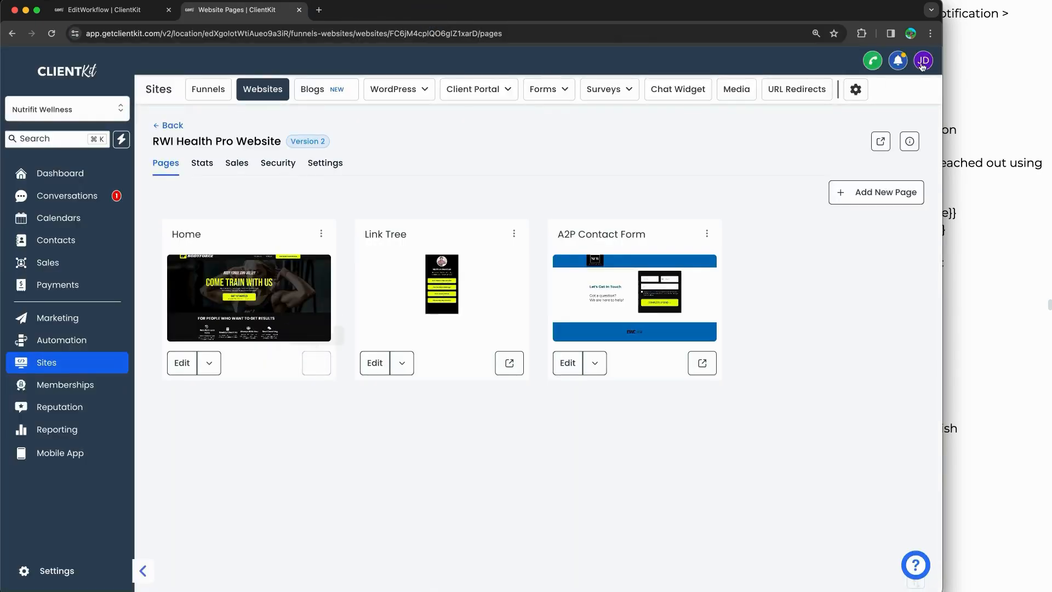
Step: Open a new Chrome incognito window and paste the live site's home page address
{"action": "left_click", "coordinate": [930, 33]}
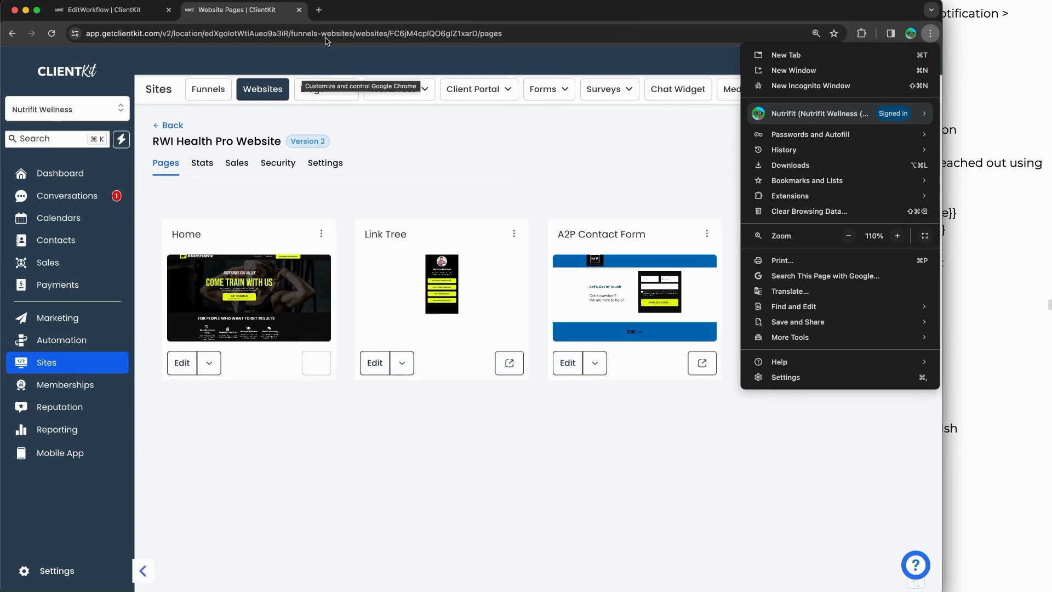
{"action": "left_click", "coordinate": [805, 87]}
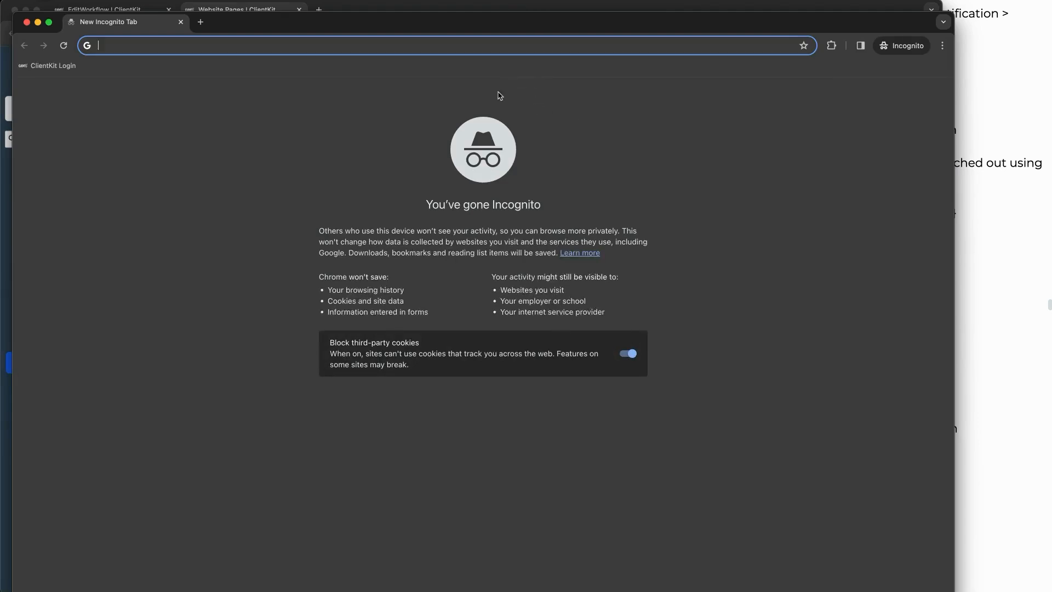
{"action": "type", "text": "https://nutrifitwellness.com/home"}
Step: Load the BodyForge home page, open the chat widget, and enter a visitor name and United States phone number
{"action": "key", "text": "Return"}
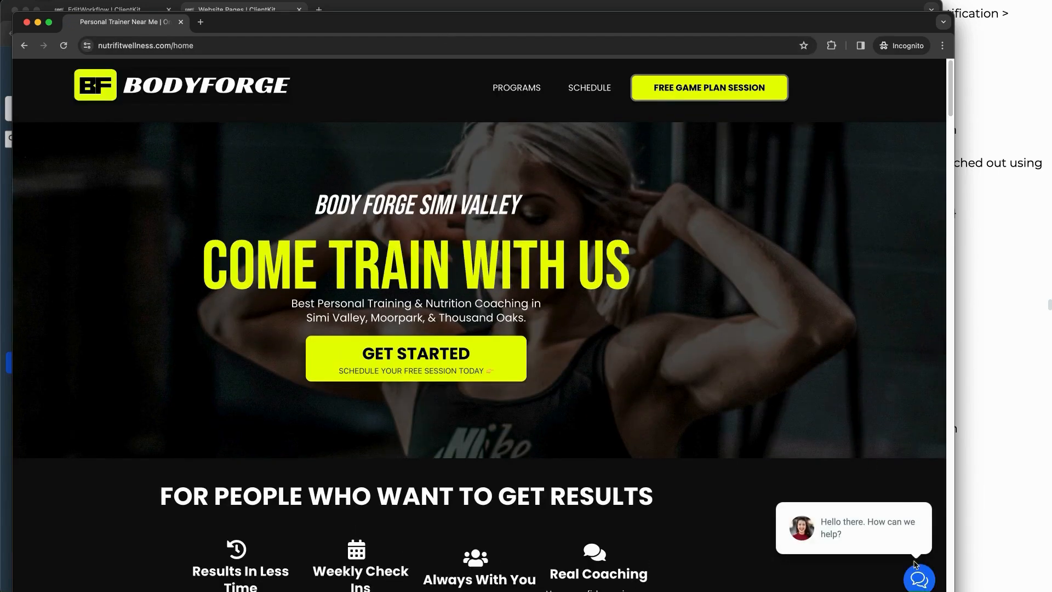
{"action": "left_click", "coordinate": [918, 578]}
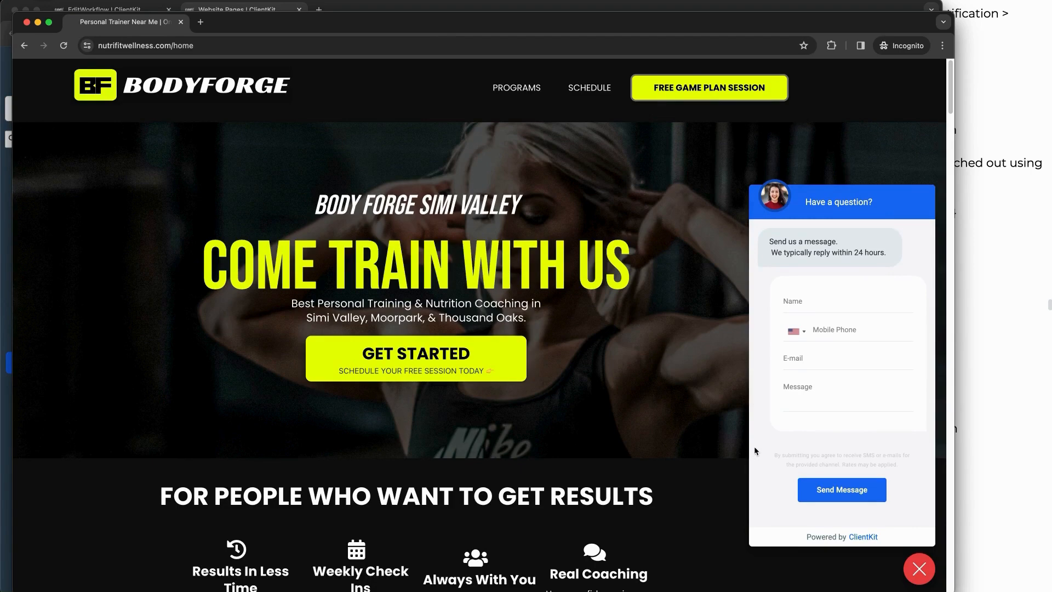
{"action": "left_click", "coordinate": [837, 305]}
{"action": "type", "text": "Justin Timberlake"}
{"action": "key", "text": "Tab"}
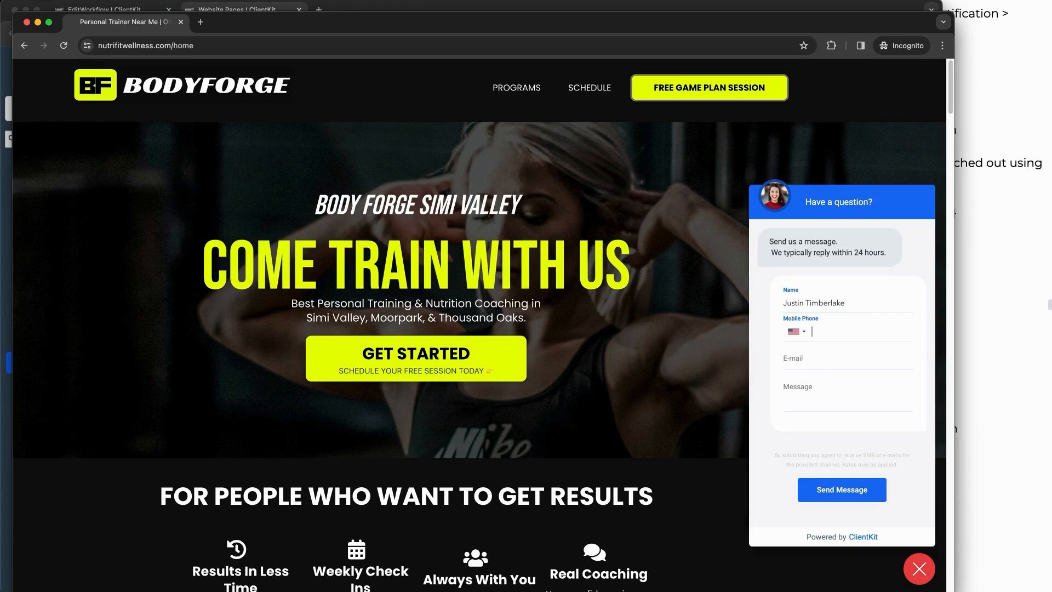
{"action": "type", "text": "416894"}
{"action": "left_click", "coordinate": [797, 331]}
{"action": "left_click", "coordinate": [822, 348]}
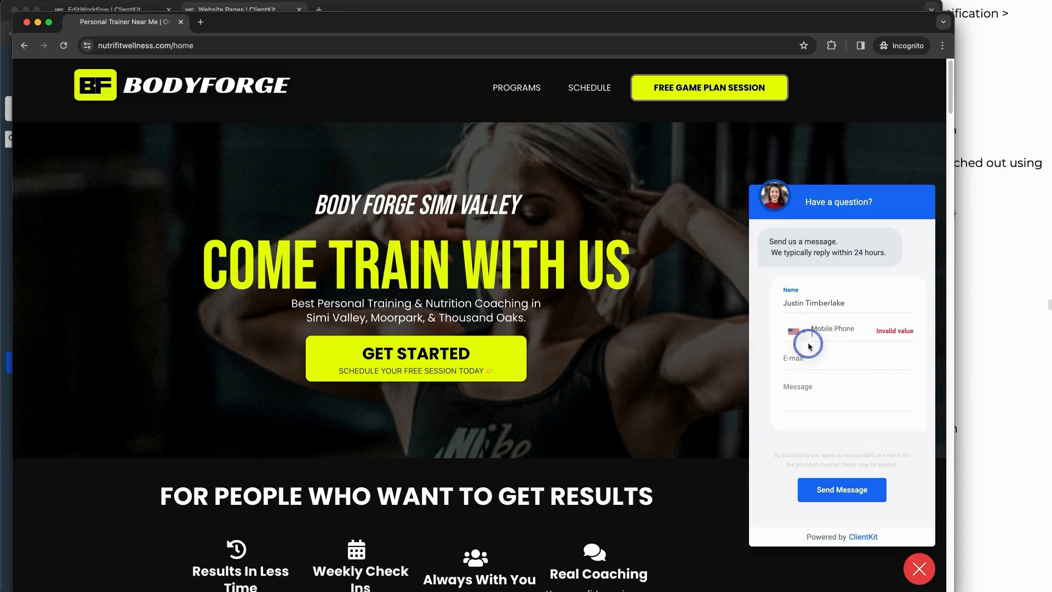
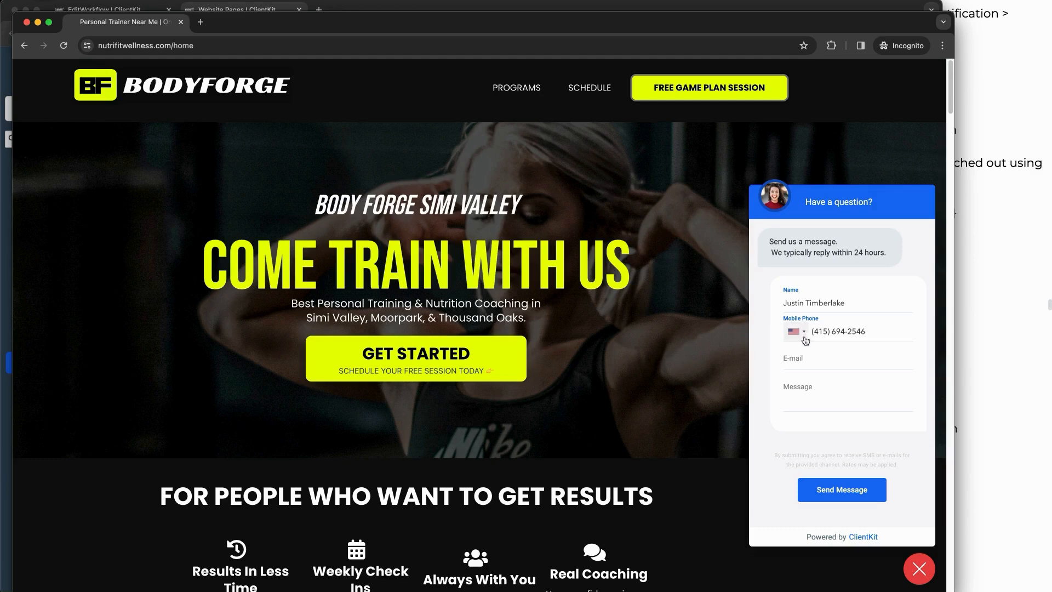
Step: Fill in the visitor's e-mail, write 'hi how are you? reach out to me!' and send it
{"action": "left_click", "coordinate": [808, 361]}
{"action": "mouse_move", "coordinate": [906, 390]}
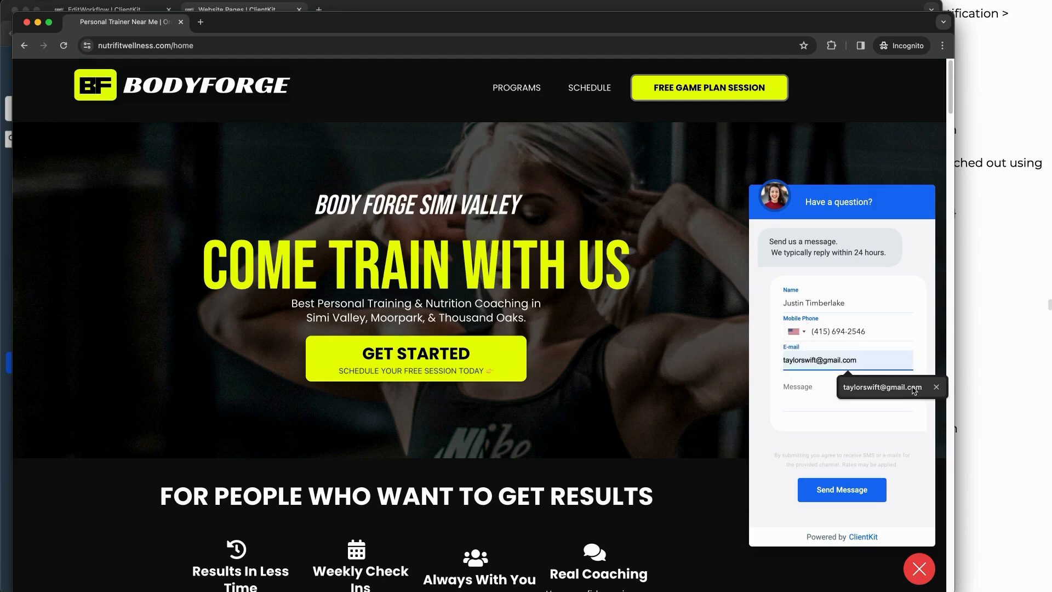
{"action": "left_click", "coordinate": [939, 388]}
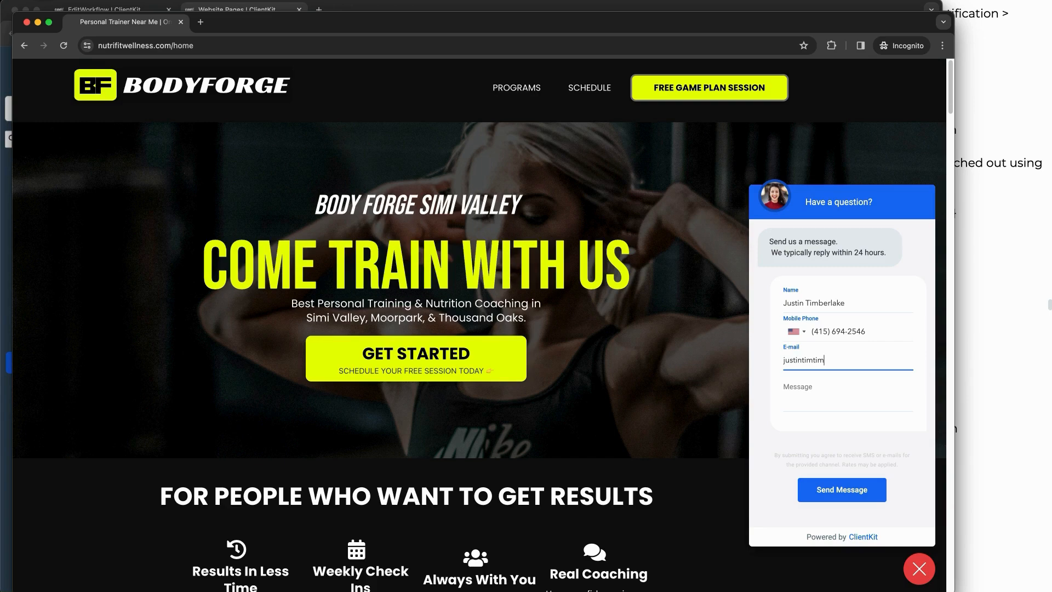
{"action": "type", "text": "l.com"}
{"action": "key", "text": "Tab"}
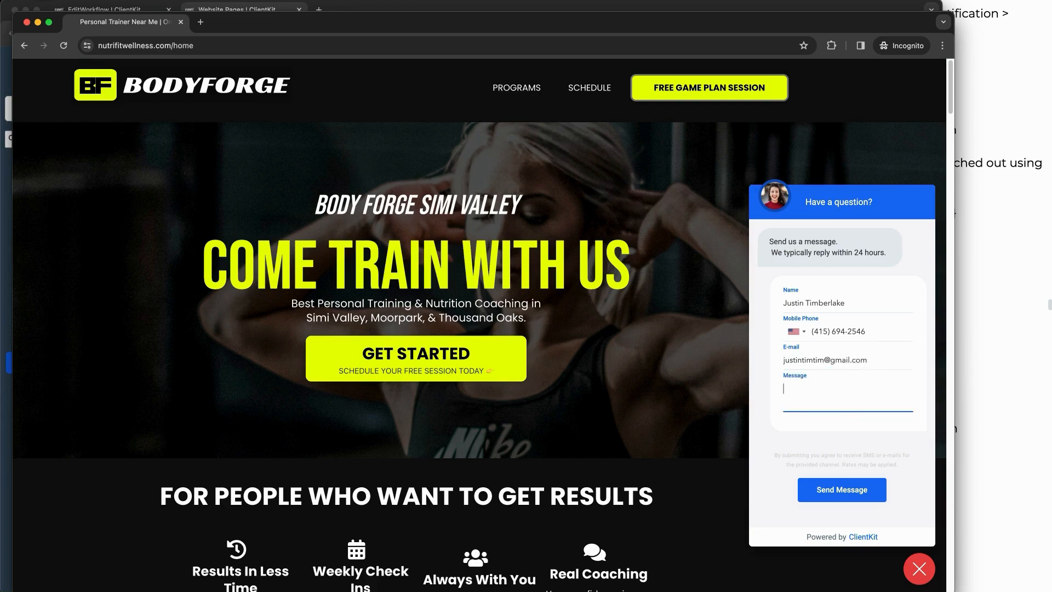
{"action": "type", "text": "hi how are you? reach out to me!"}
{"action": "left_click", "coordinate": [838, 489]}
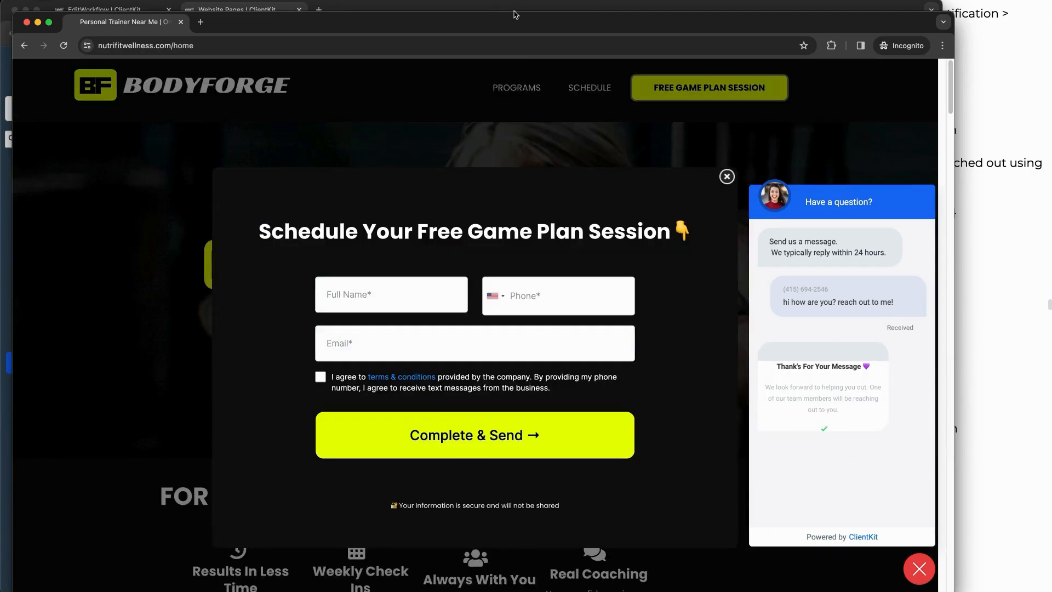
Step: Back in ClientKit, highlight the new Website Chat Notification in the bell panel and open its contact
{"action": "left_click", "coordinate": [517, 11]}
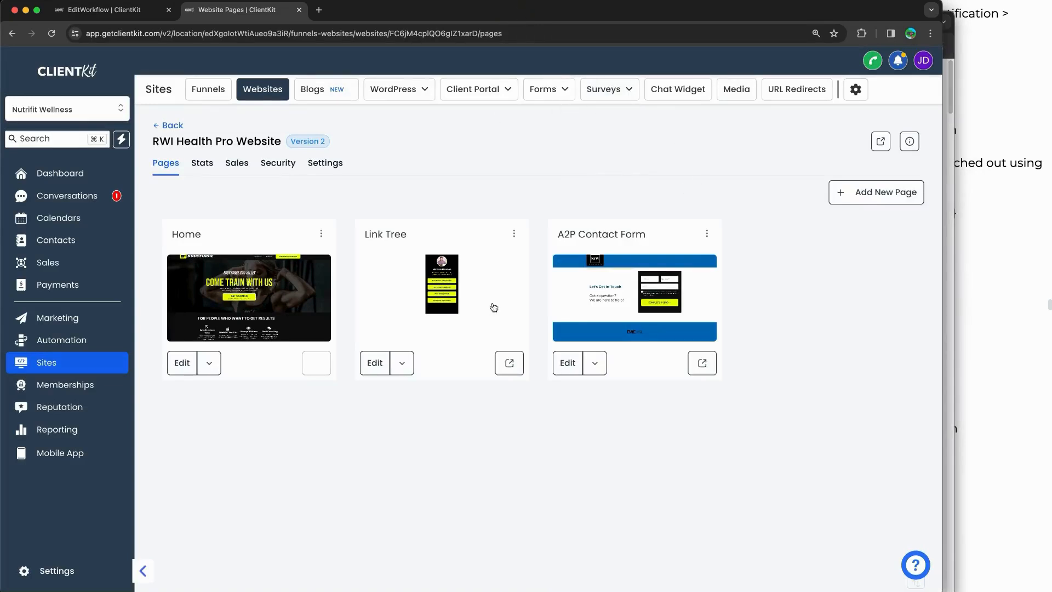
{"action": "left_click", "coordinate": [897, 60]}
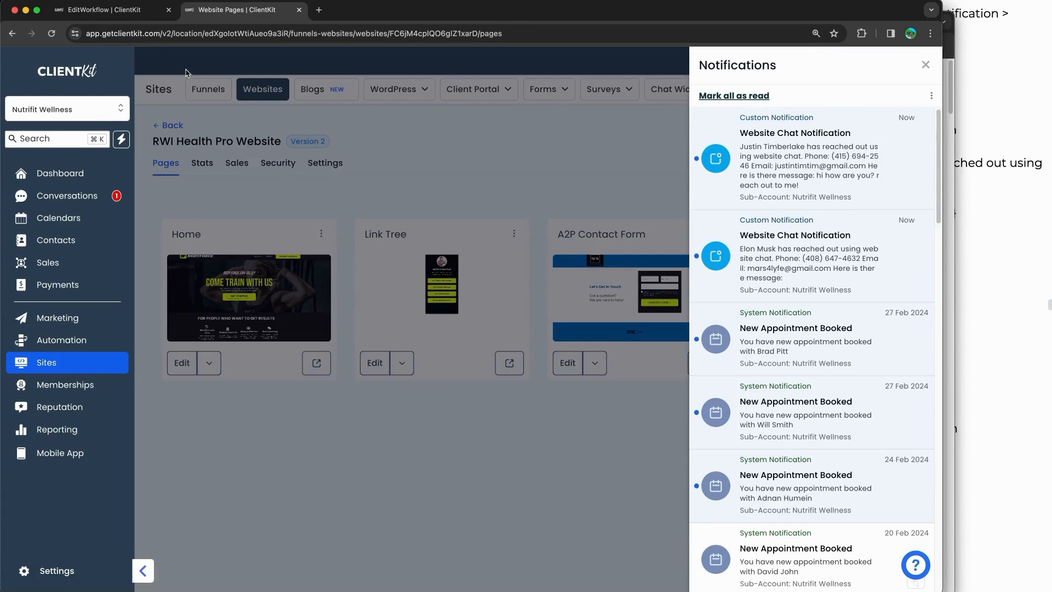
{"action": "mouse_move", "coordinate": [733, 101]}
{"action": "left_mouse_down"}
{"action": "mouse_move", "coordinate": [901, 98]}
{"action": "mouse_move", "coordinate": [932, 171]}
{"action": "mouse_move", "coordinate": [739, 216]}
{"action": "mouse_move", "coordinate": [671, 112]}
{"action": "mouse_move", "coordinate": [752, 102]}
{"action": "left_mouse_up"}
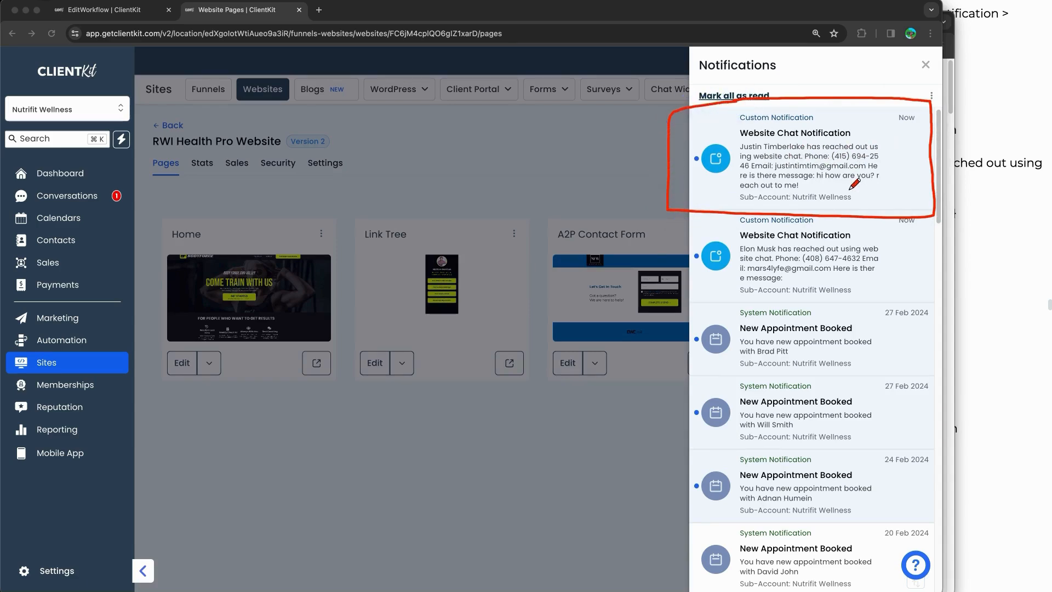
{"action": "left_click_drag", "start_coordinate": [832, 184], "coordinate": [888, 186]}
{"action": "key", "text": "Escape"}
{"action": "left_click", "coordinate": [829, 144]}
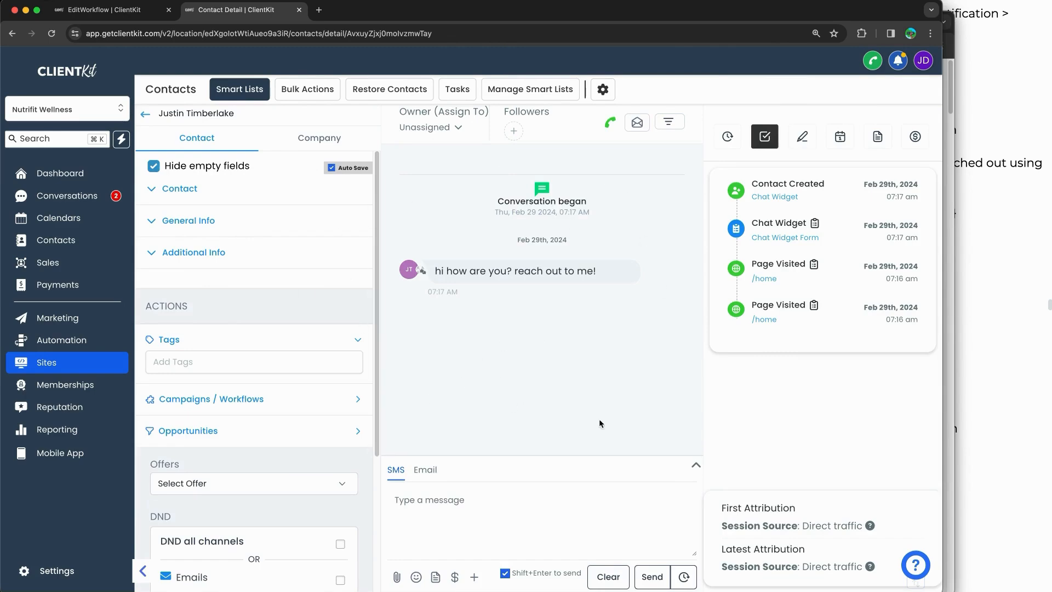
Step: Highlight the received chat message, then locate the new test contact in the Contacts list
{"action": "left_click_drag", "start_coordinate": [563, 272], "coordinate": [588, 272]}
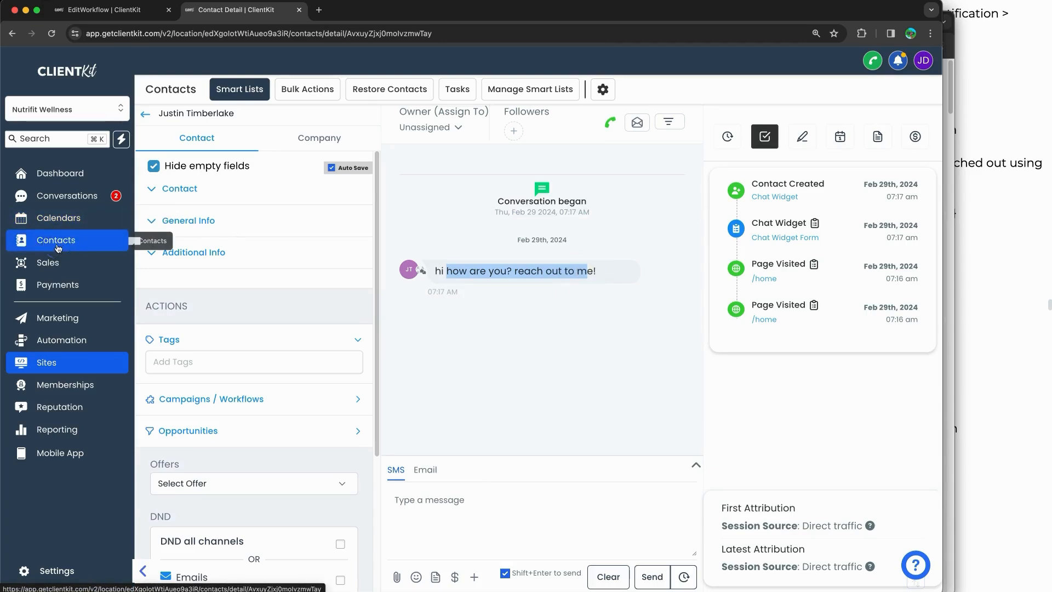
{"action": "left_click", "coordinate": [55, 263]}
{"action": "left_click", "coordinate": [64, 243]}
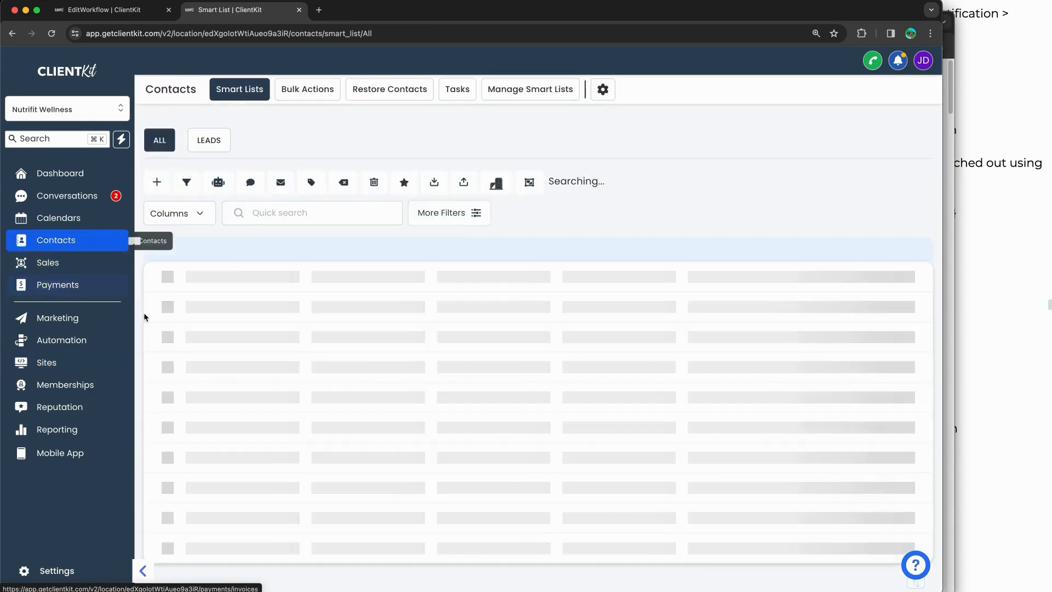
{"action": "mouse_move", "coordinate": [255, 251]}
{"action": "left_mouse_down"}
{"action": "mouse_move", "coordinate": [745, 243]}
{"action": "mouse_move", "coordinate": [814, 277]}
{"action": "mouse_move", "coordinate": [401, 287]}
{"action": "mouse_move", "coordinate": [159, 258]}
{"action": "mouse_move", "coordinate": [254, 252]}
{"action": "left_mouse_up"}
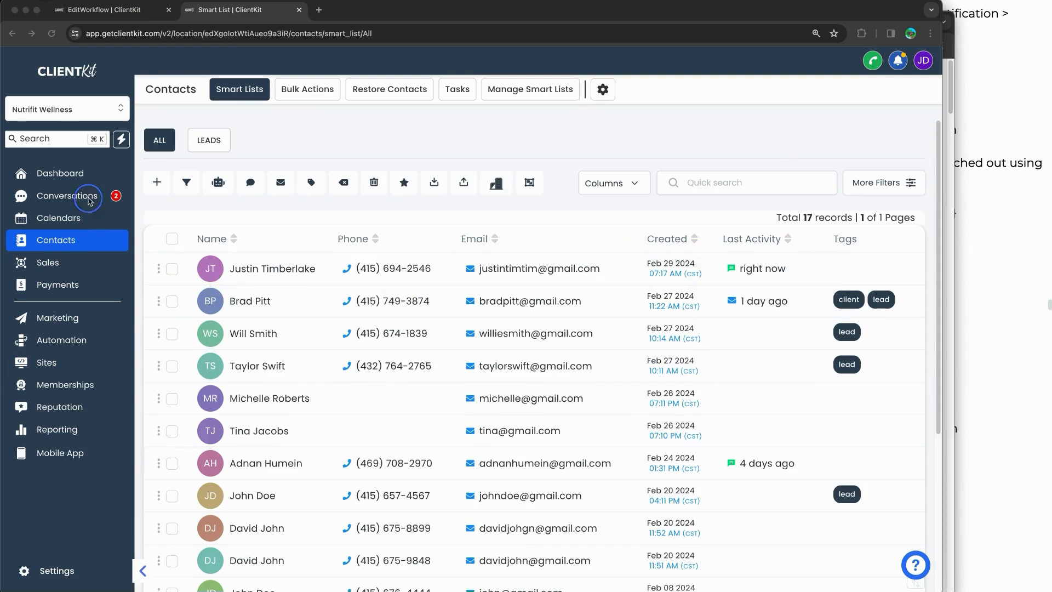
Step: Show the test chat as an unread thread in Conversations, with the training notes alongside
{"action": "left_click", "coordinate": [67, 196]}
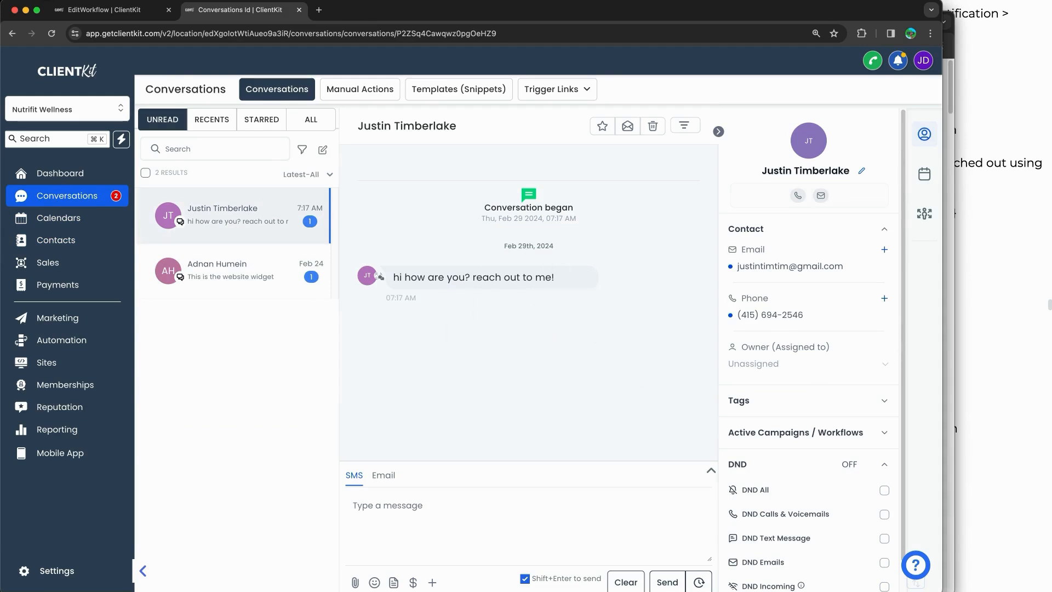
{"action": "left_click", "coordinate": [1004, 404]}
{"action": "scroll", "coordinate": [904, 400], "scroll_direction": "down", "scroll_amount": 5}
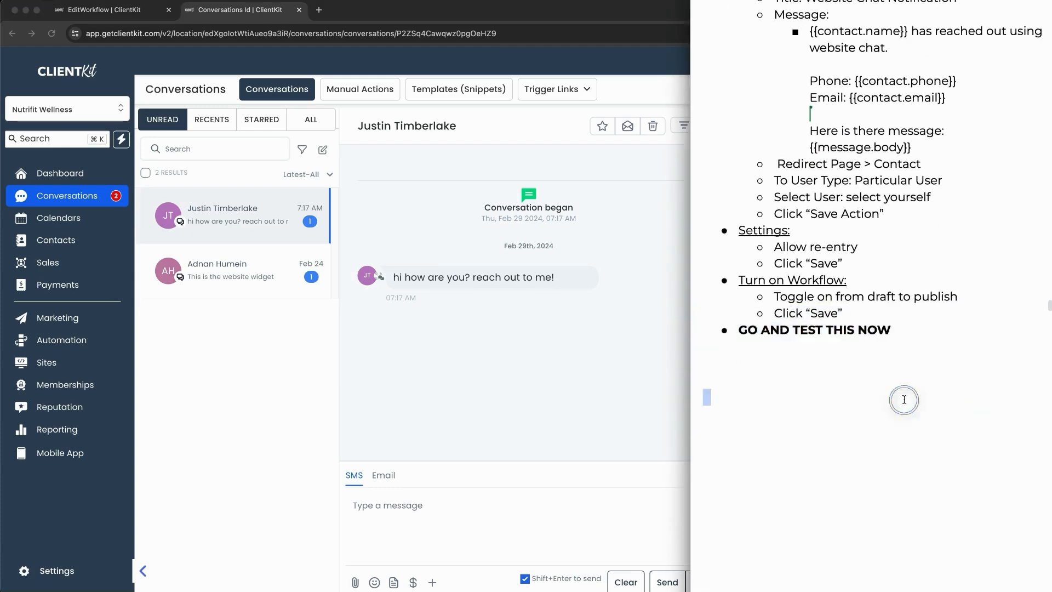
Step: Scroll the training notes down to the 'Create - Contact Form Notification' lesson
{"action": "scroll", "coordinate": [904, 399], "scroll_direction": "down", "scroll_amount": 7}
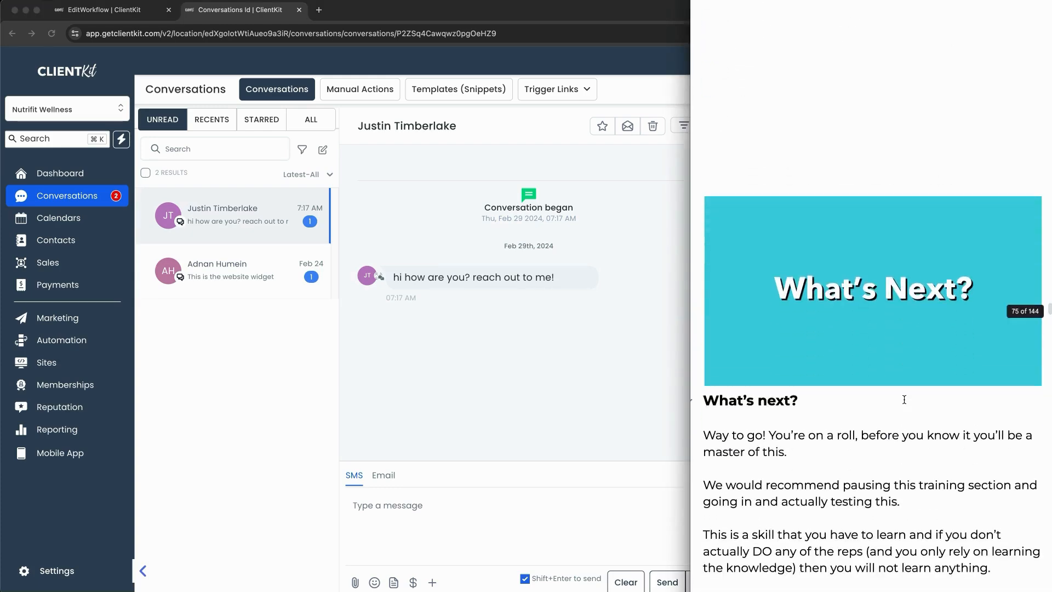
{"action": "scroll", "coordinate": [904, 399], "scroll_direction": "down", "scroll_amount": 3}
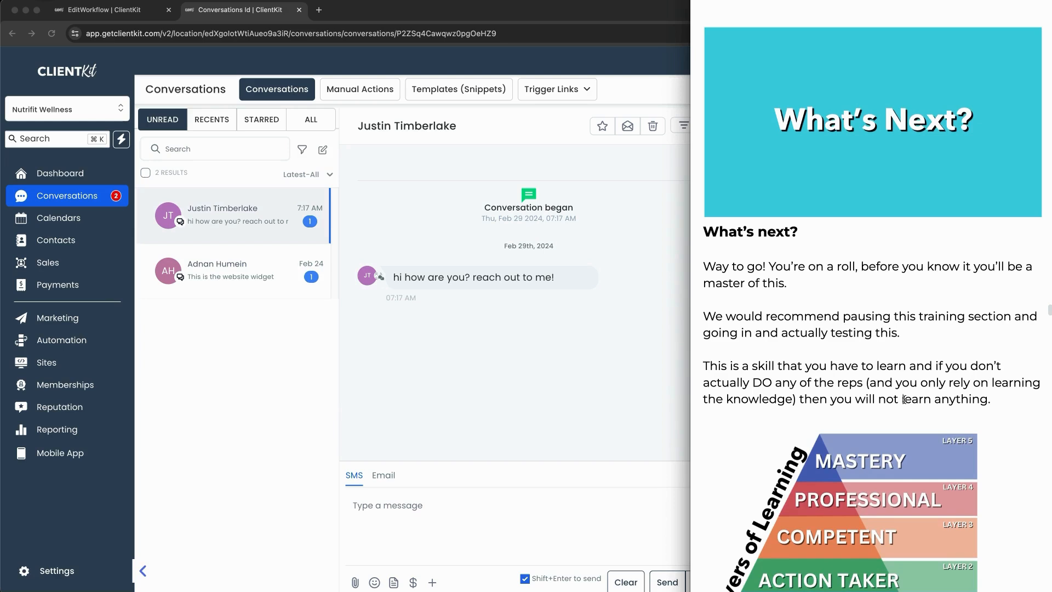
{"action": "scroll", "coordinate": [906, 400], "scroll_direction": "down", "scroll_amount": 1}
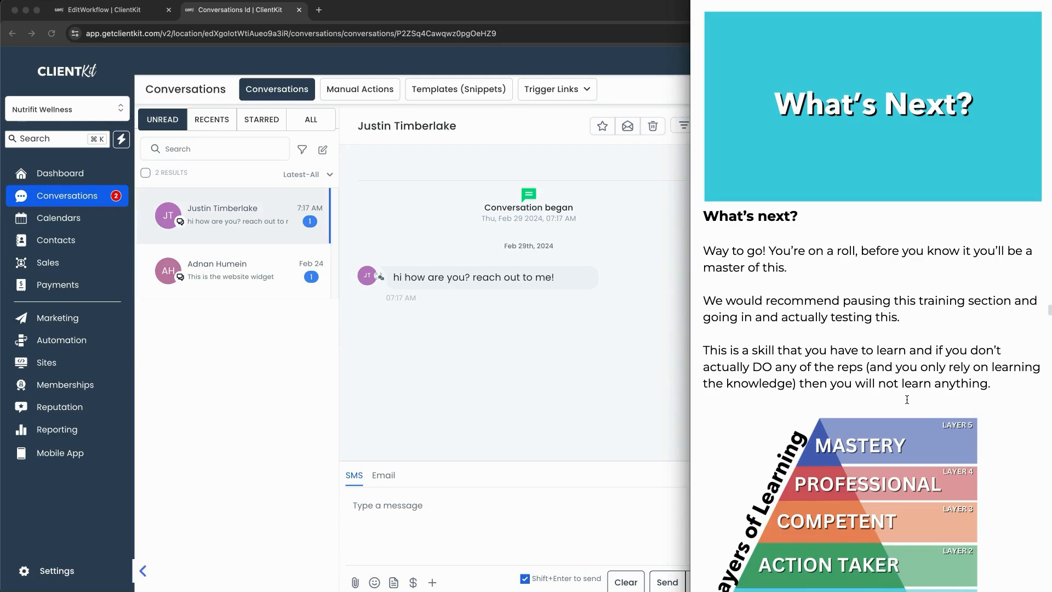
{"action": "scroll", "coordinate": [907, 400], "scroll_direction": "down", "scroll_amount": 6}
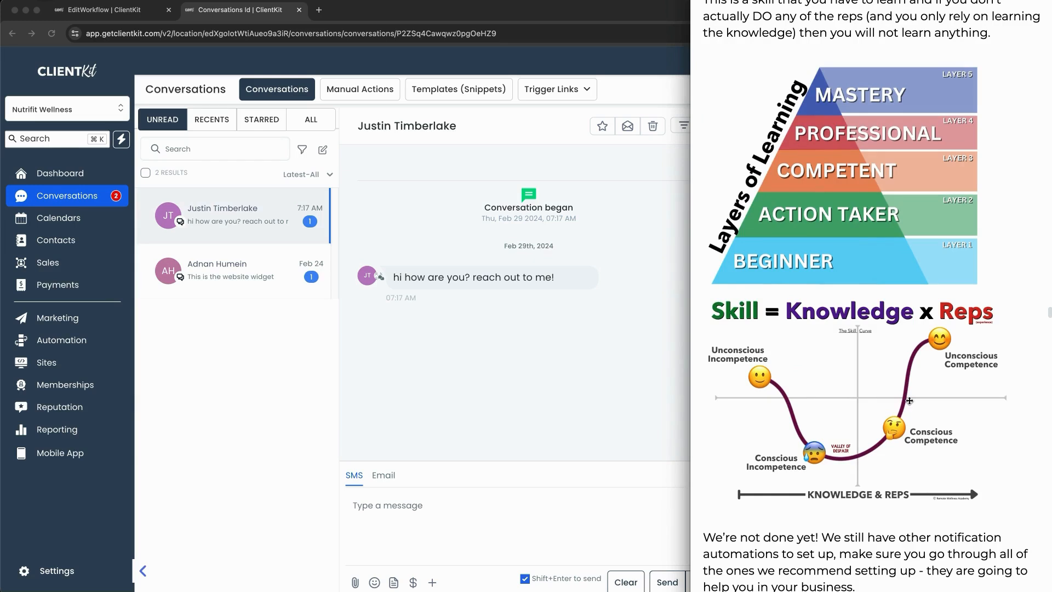
{"action": "scroll", "coordinate": [910, 400], "scroll_direction": "down", "scroll_amount": 2}
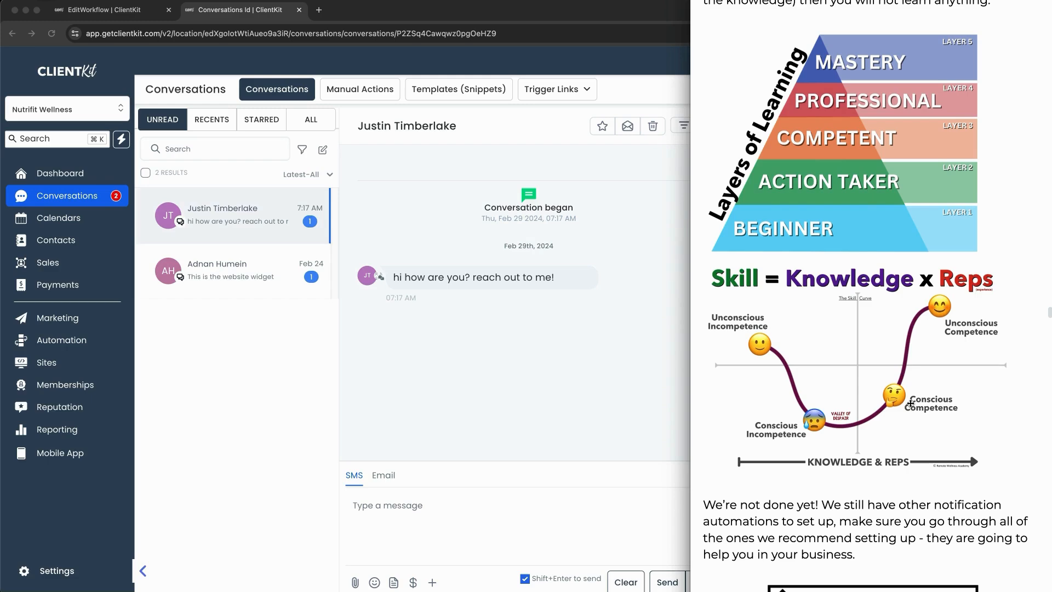
{"action": "scroll", "coordinate": [913, 405], "scroll_direction": "down", "scroll_amount": 5}
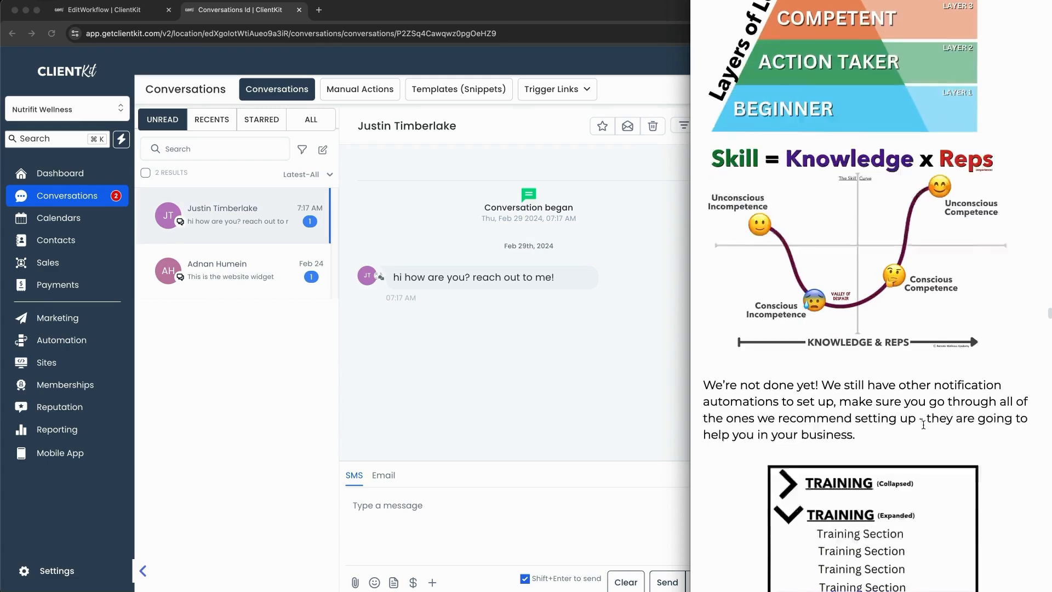
{"action": "scroll", "coordinate": [925, 426], "scroll_direction": "down", "scroll_amount": 2}
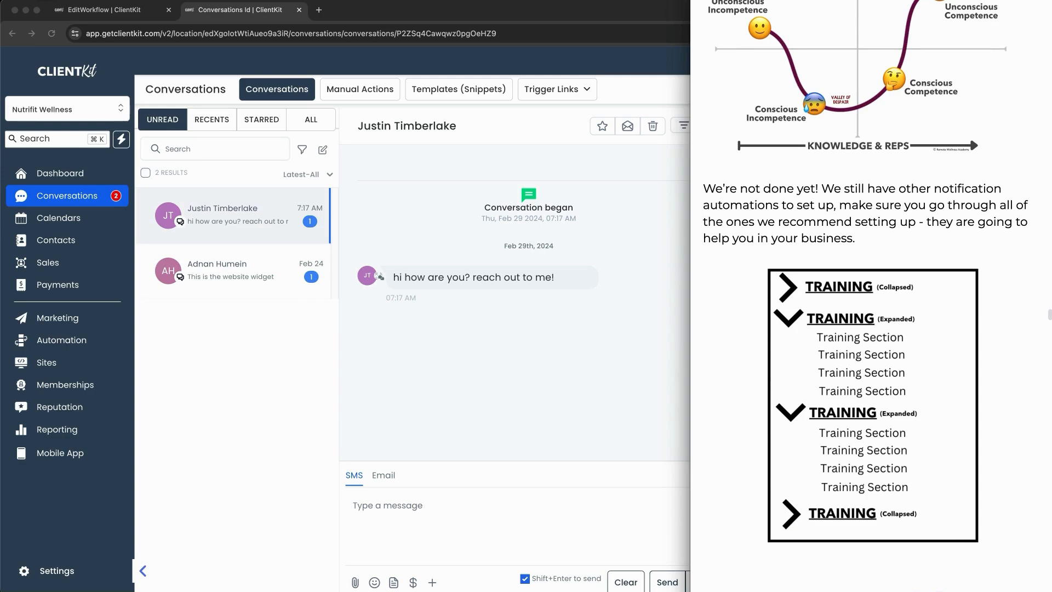
{"action": "scroll", "coordinate": [887, 420], "scroll_direction": "down", "scroll_amount": 10}
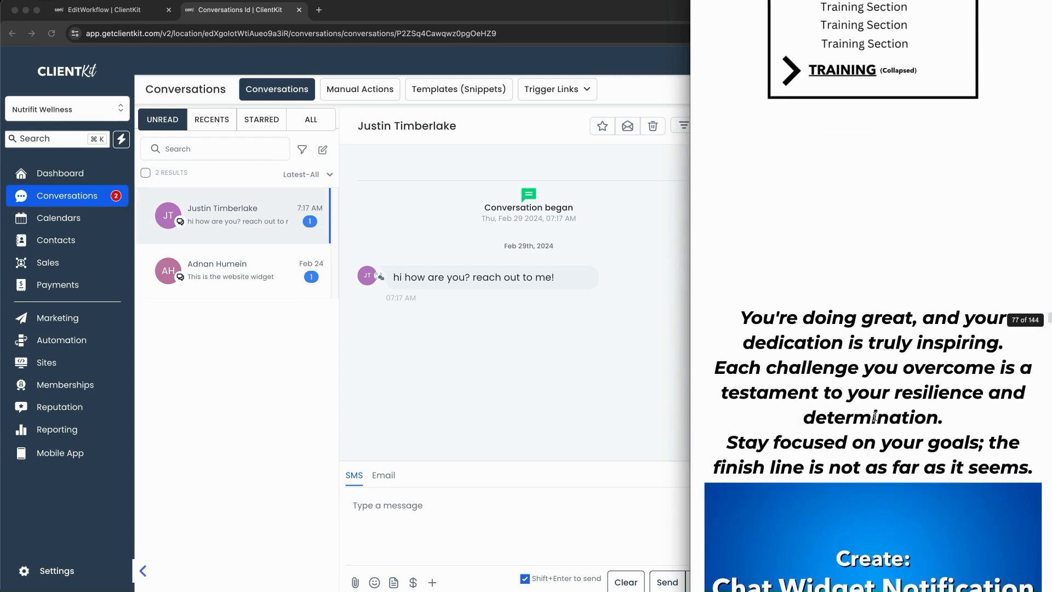
{"action": "scroll", "coordinate": [875, 417], "scroll_direction": "down", "scroll_amount": 2}
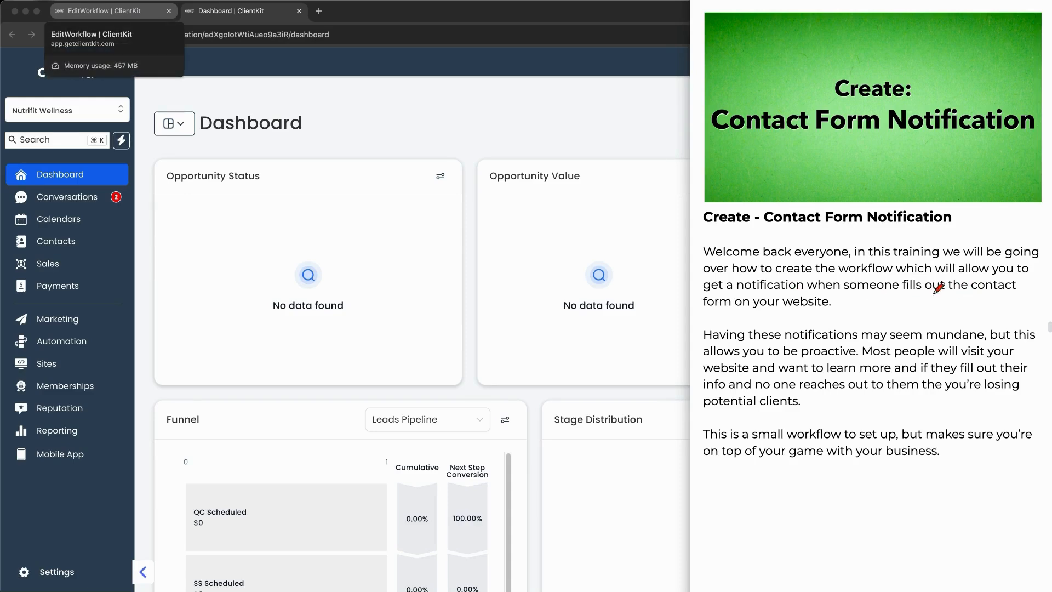
Step: Underline the contact form instructions in the notes and point out where Automation sits in ClientKit
{"action": "left_click_drag", "start_coordinate": [931, 296], "coordinate": [997, 296]}
{"action": "left_click_drag", "start_coordinate": [697, 314], "coordinate": [829, 311]}
{"action": "scroll", "coordinate": [922, 367], "scroll_direction": "down", "scroll_amount": 10}
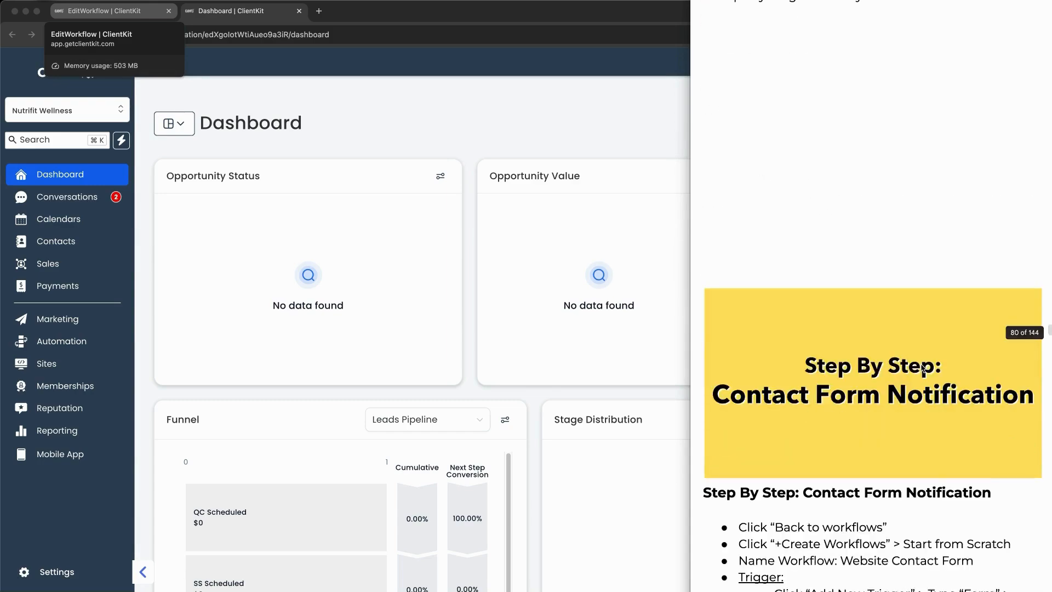
{"action": "scroll", "coordinate": [923, 366], "scroll_direction": "down", "scroll_amount": 4}
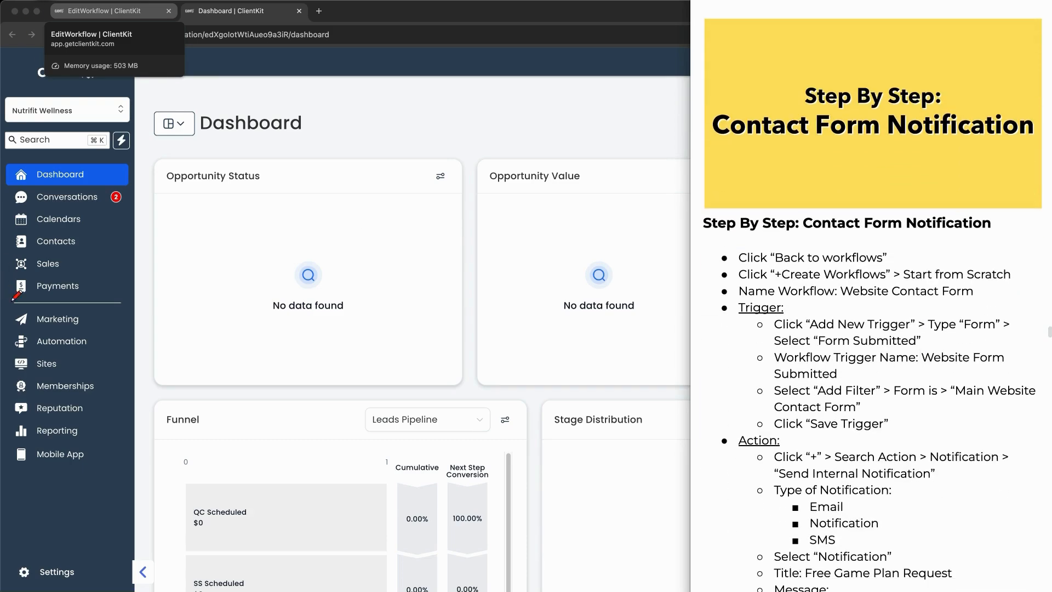
{"action": "mouse_move", "coordinate": [48, 329]}
{"action": "left_mouse_down"}
{"action": "mouse_move", "coordinate": [5, 328]}
{"action": "mouse_move", "coordinate": [110, 362]}
{"action": "mouse_move", "coordinate": [50, 329]}
{"action": "left_mouse_up"}
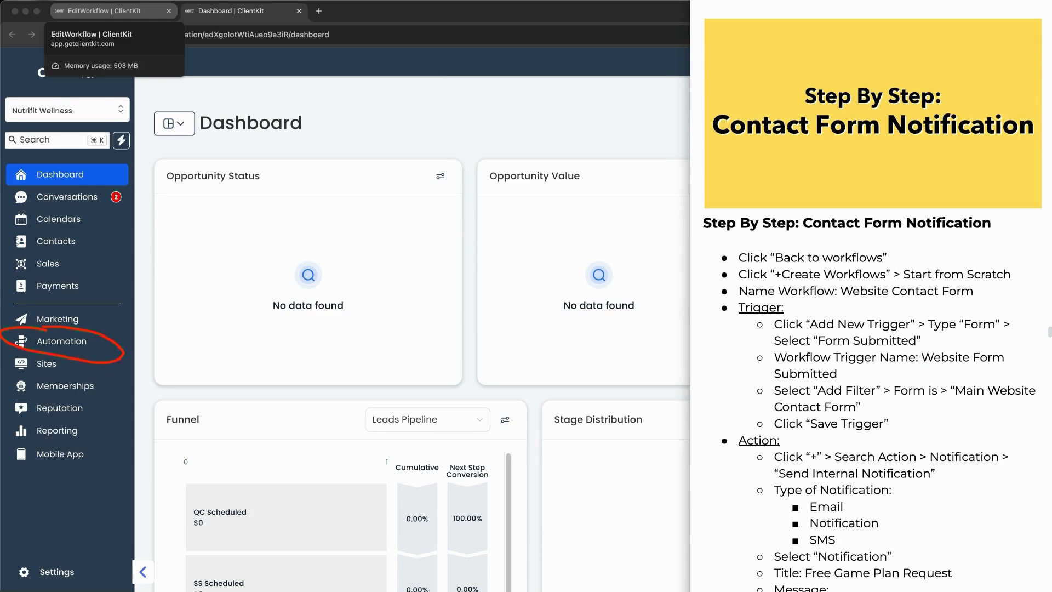
{"action": "key", "text": "Escape"}
{"action": "left_click", "coordinate": [263, 127]}
Step: Open the Automation workflows list and create a new workflow from scratch
{"action": "left_click", "coordinate": [54, 340]}
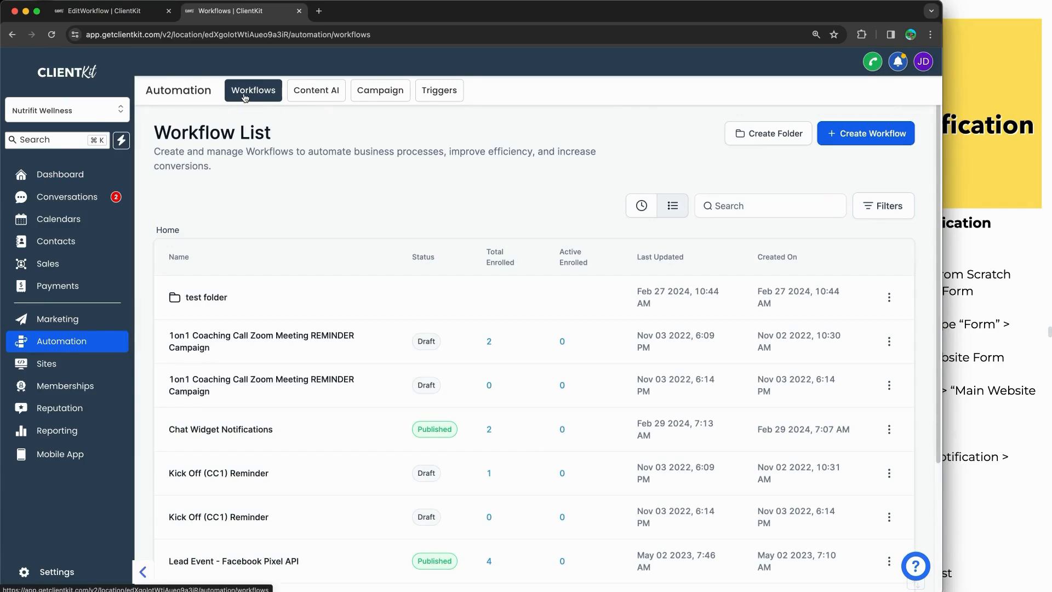
{"action": "scroll", "coordinate": [262, 260], "scroll_direction": "down", "scroll_amount": 4}
{"action": "scroll", "coordinate": [254, 241], "scroll_direction": "up", "scroll_amount": 2}
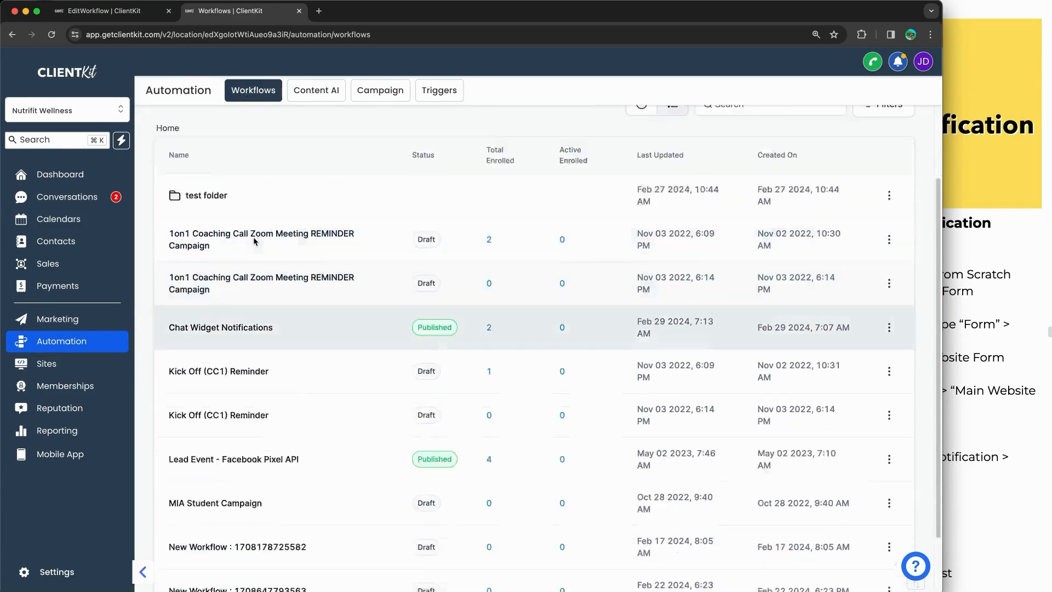
{"action": "scroll", "coordinate": [253, 241], "scroll_direction": "up", "scroll_amount": 2}
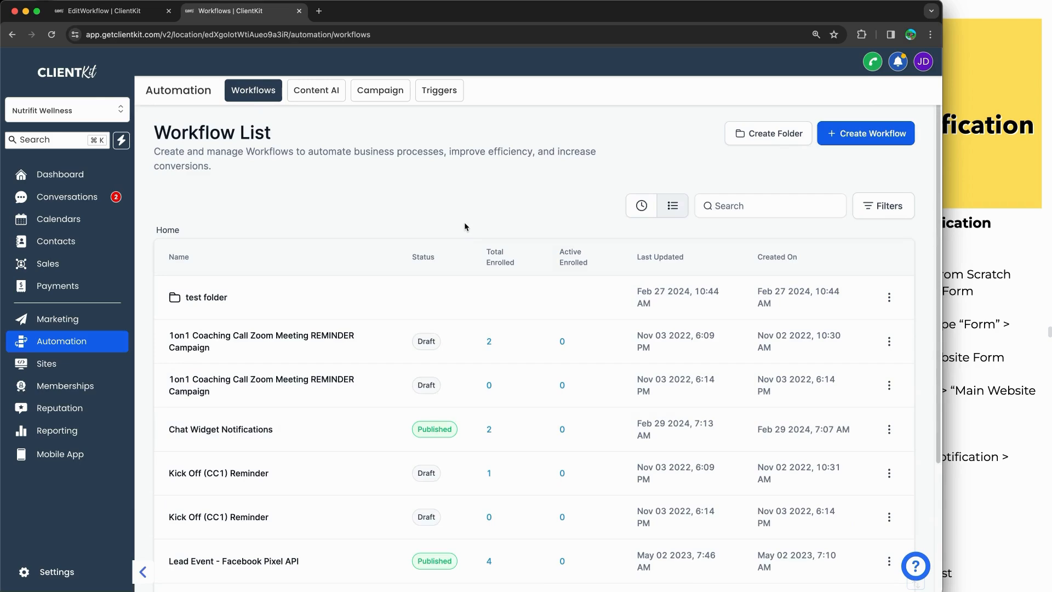
{"action": "left_click", "coordinate": [872, 142]}
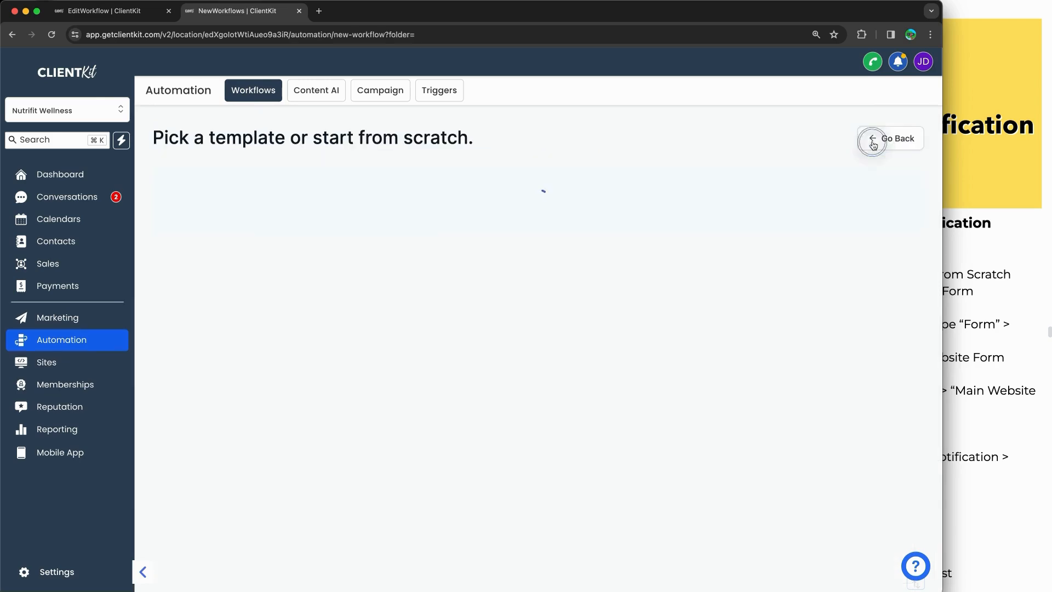
{"action": "left_click", "coordinate": [341, 310]}
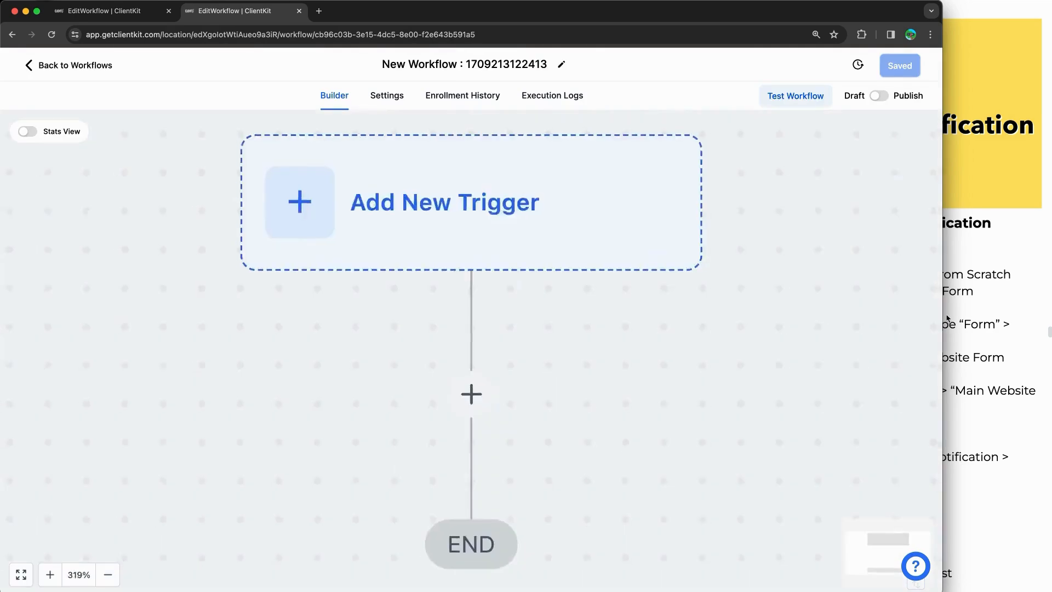
Step: Rename the new workflow to 'Website Contact Form Notifications'
{"action": "left_click", "coordinate": [967, 300]}
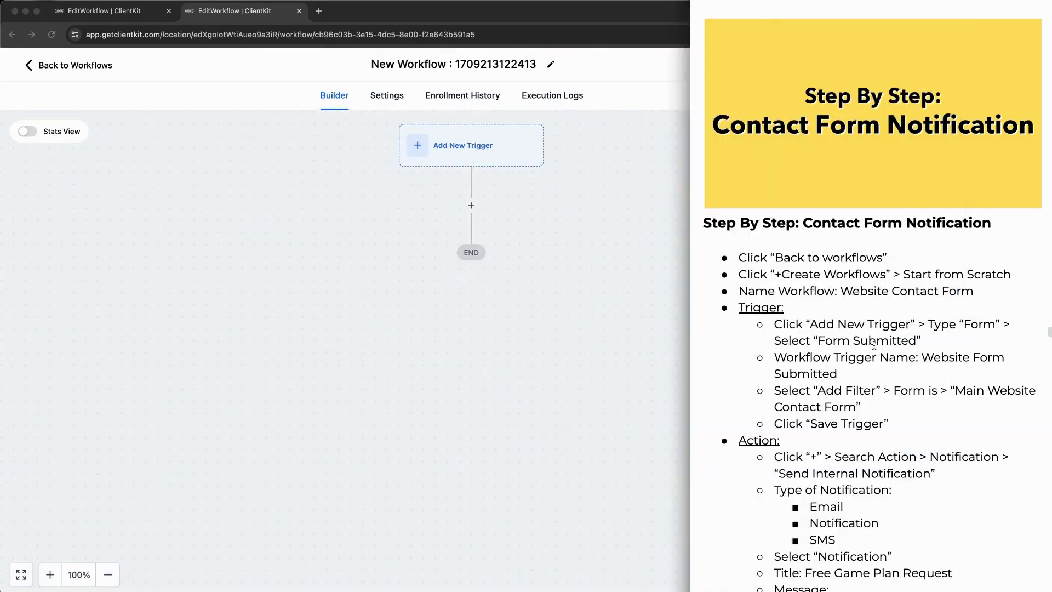
{"action": "scroll", "coordinate": [871, 351], "scroll_direction": "down", "scroll_amount": 2}
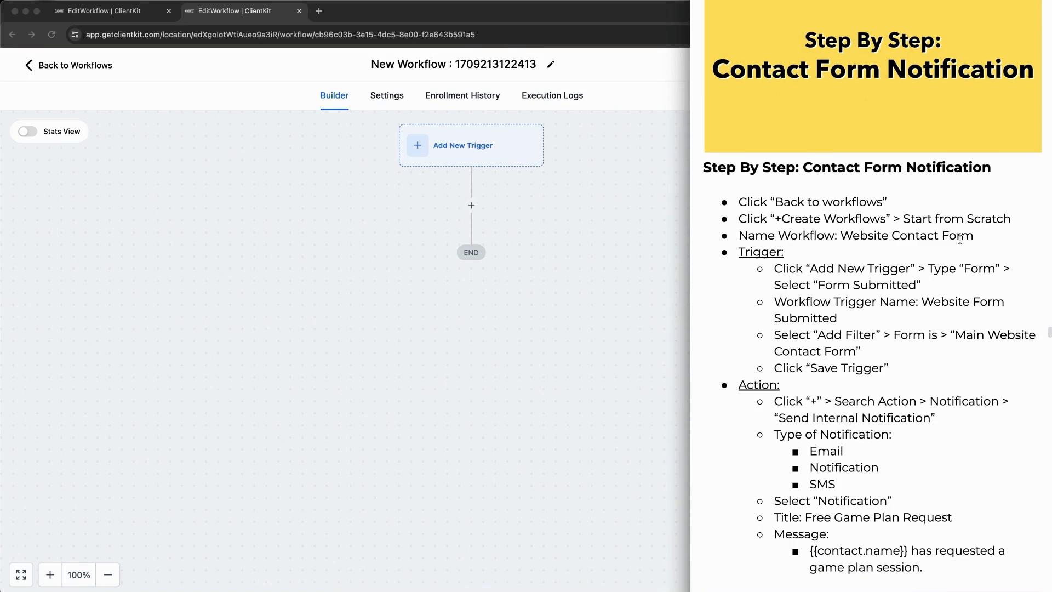
{"action": "left_click", "coordinate": [596, 226]}
{"action": "left_click", "coordinate": [452, 67]}
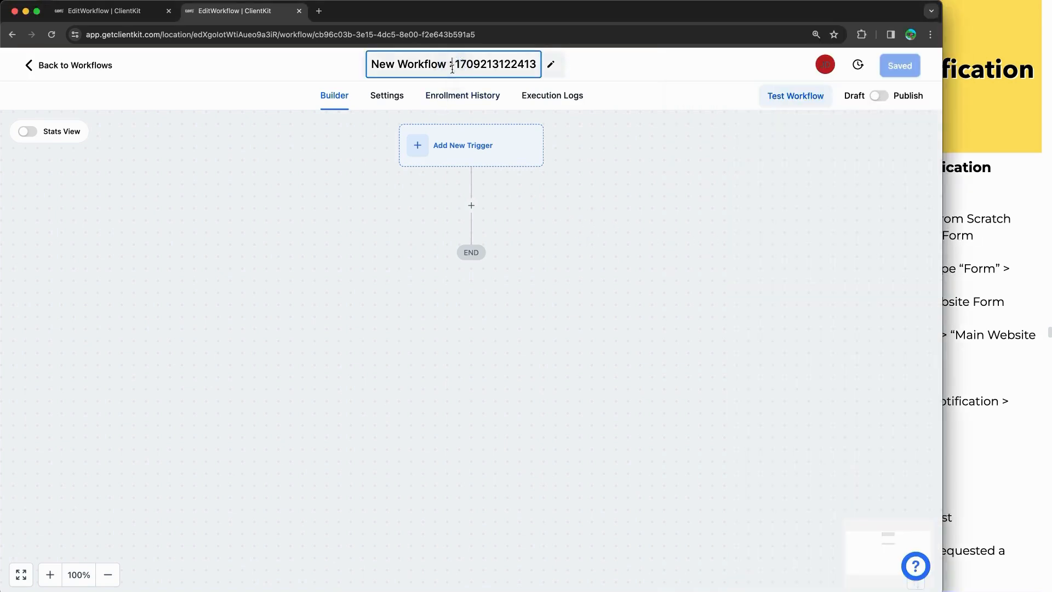
{"action": "triple_click", "coordinate": [452, 67]}
{"action": "type", "text": "Website Conf"}
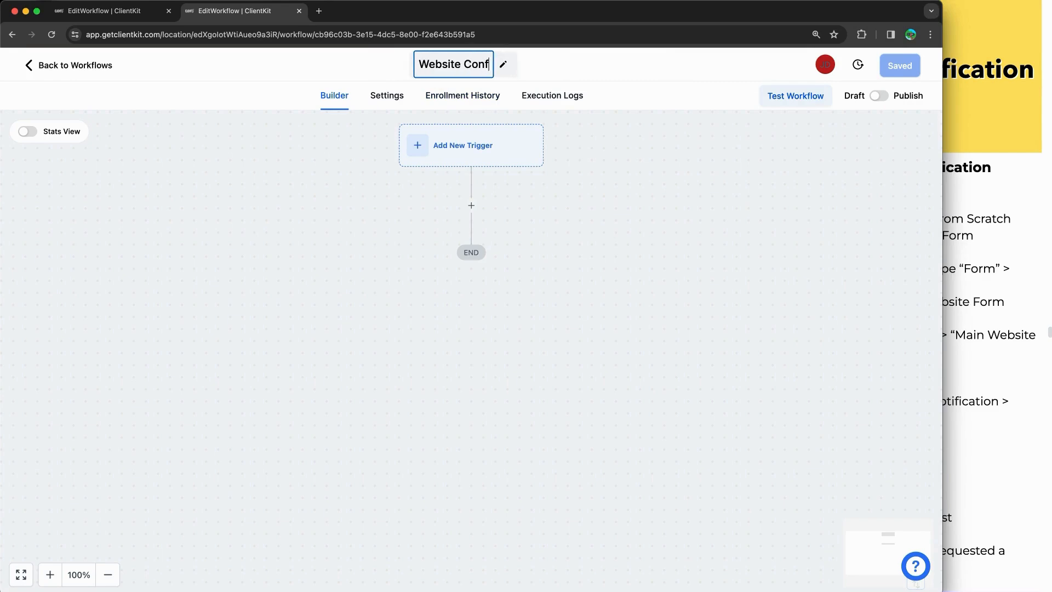
{"action": "key", "text": "BackSpace"}
{"action": "key", "text": "BackSpace"}
{"action": "type", "text": "ntac"}
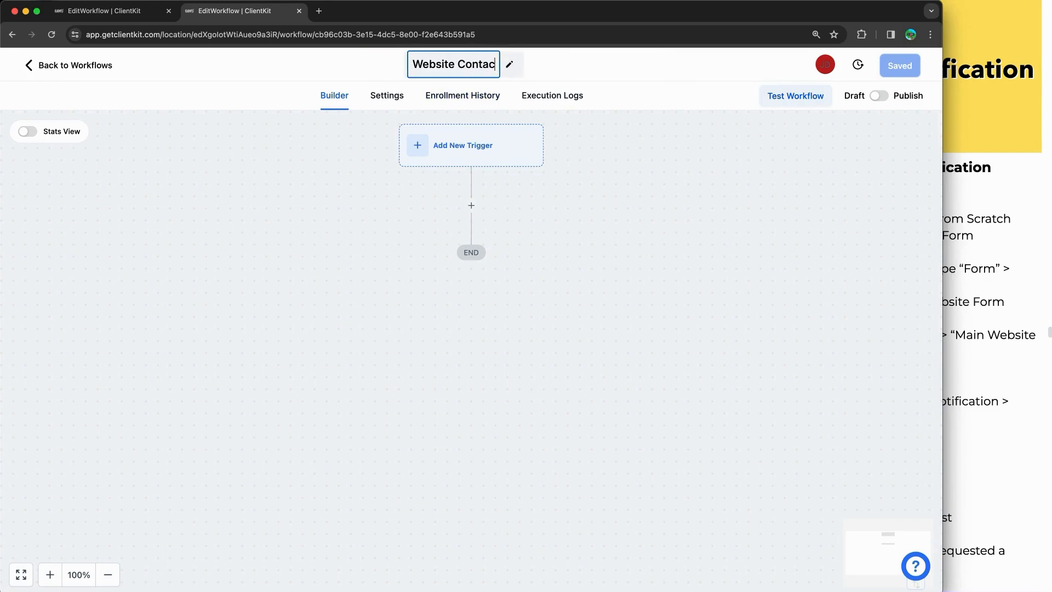
{"action": "type", "text": "t Form Notifications"}
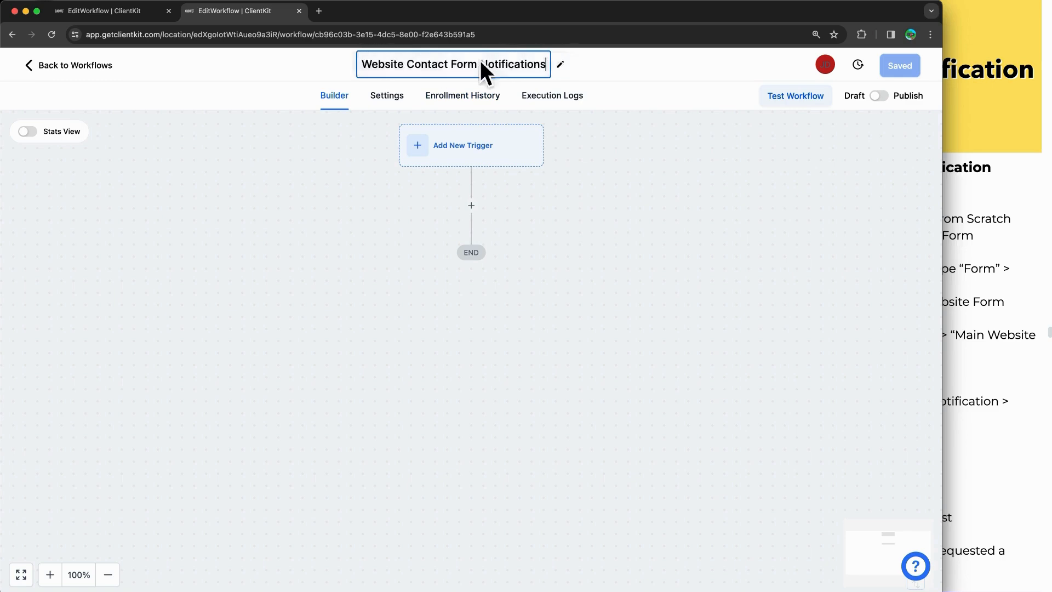
{"action": "left_click", "coordinate": [740, 267]}
Step: Correct the workflow name line in the notes to end with 'Notifications'
{"action": "left_click", "coordinate": [994, 241]}
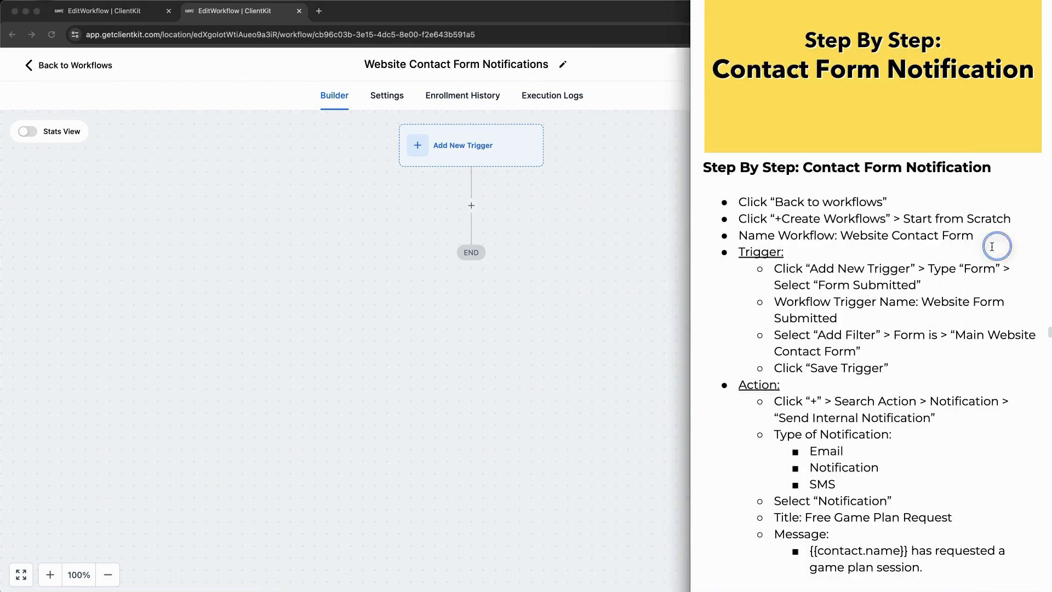
{"action": "type", "text": "Npotif"}
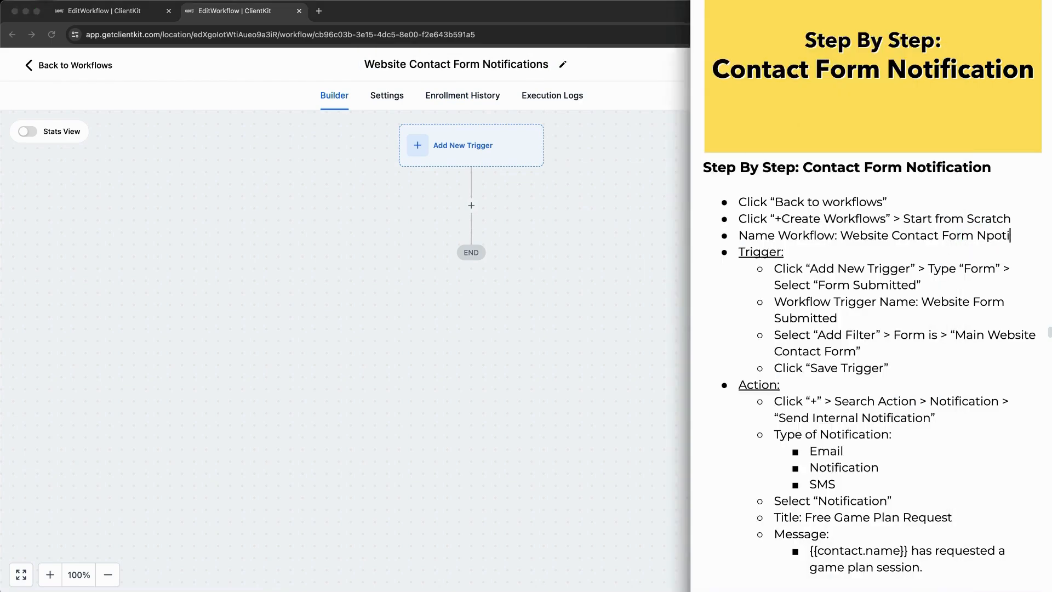
{"action": "key", "text": "BackSpace"}
{"action": "key", "text": "BackSpace"}
{"action": "key", "text": "BackSpace"}
{"action": "key", "text": "BackSpace"}
{"action": "key", "text": "BackSpace"}
{"action": "type", "text": "otifications"}
Step: Add a Form Submitted trigger to the workflow, found by searching 'form'
{"action": "left_click", "coordinate": [599, 241]}
{"action": "left_click", "coordinate": [447, 159]}
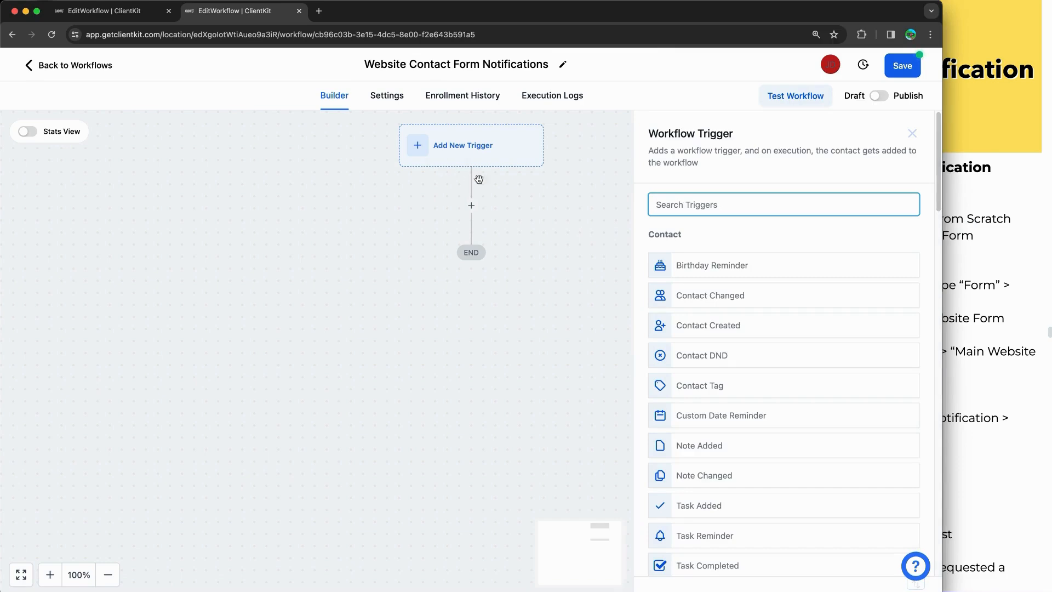
{"action": "type", "text": "form"}
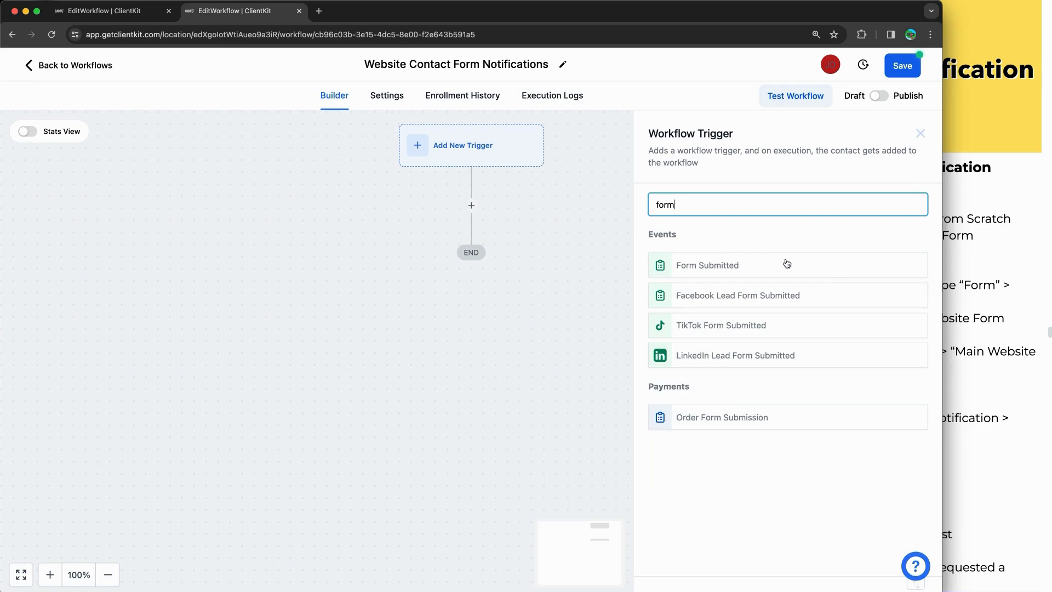
{"action": "scroll", "coordinate": [789, 246], "scroll_direction": "up", "scroll_amount": 5}
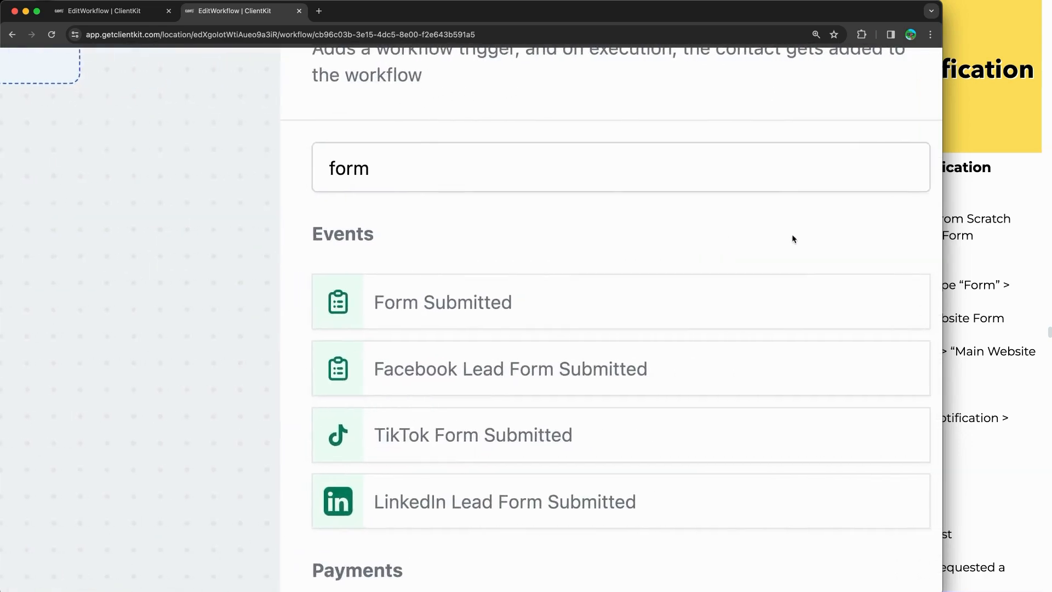
{"action": "scroll", "coordinate": [793, 239], "scroll_direction": "down", "scroll_amount": 5}
{"action": "left_click", "coordinate": [757, 274]}
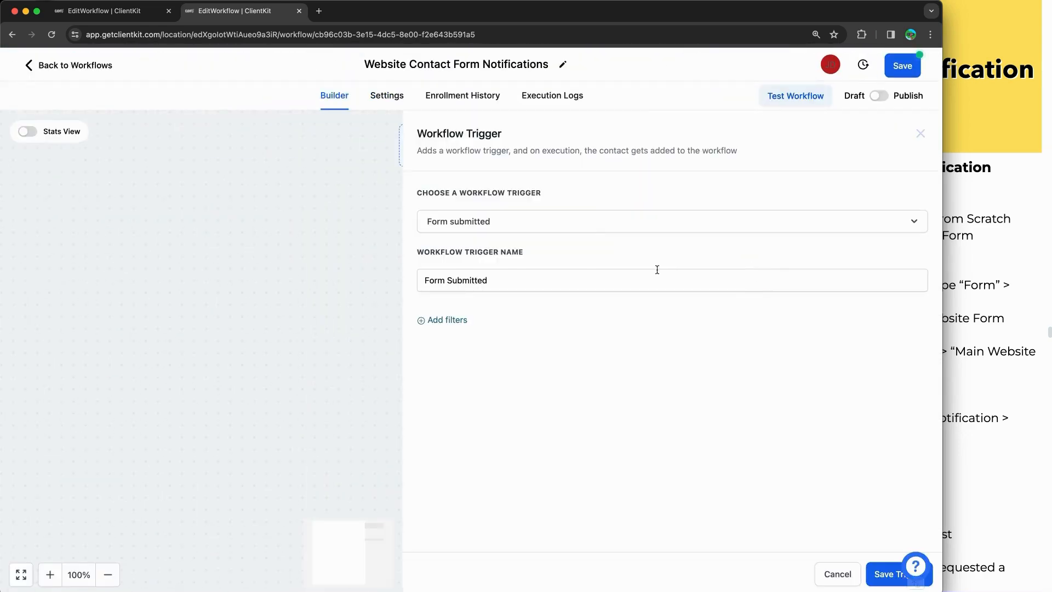
Step: Filter the trigger with 'Form is' Main Website Contact Form and save it
{"action": "left_click", "coordinate": [437, 320]}
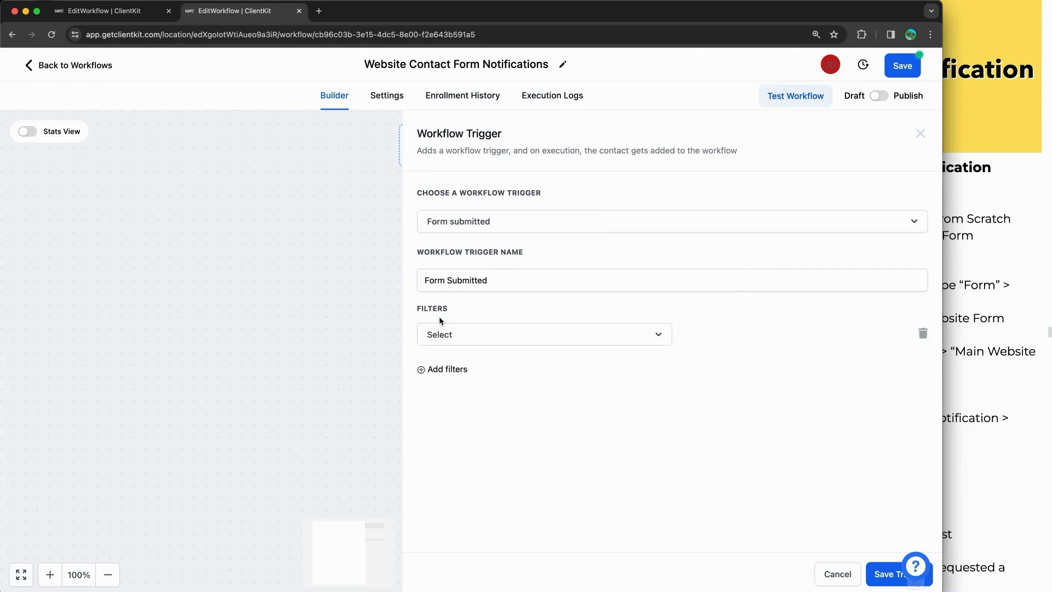
{"action": "left_click", "coordinate": [455, 340]}
{"action": "left_click", "coordinate": [459, 419]}
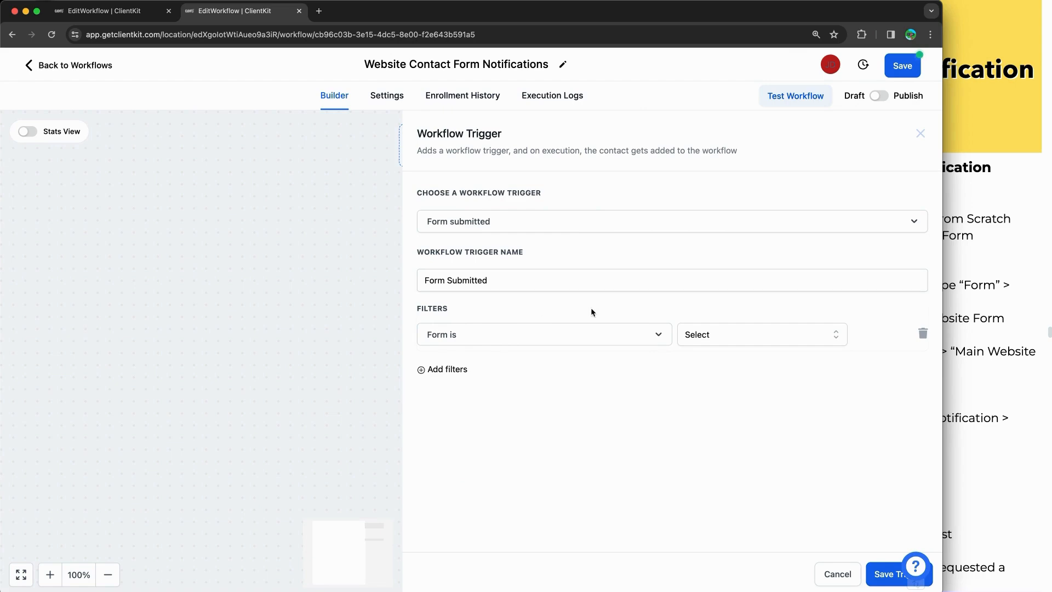
{"action": "left_click", "coordinate": [716, 334]}
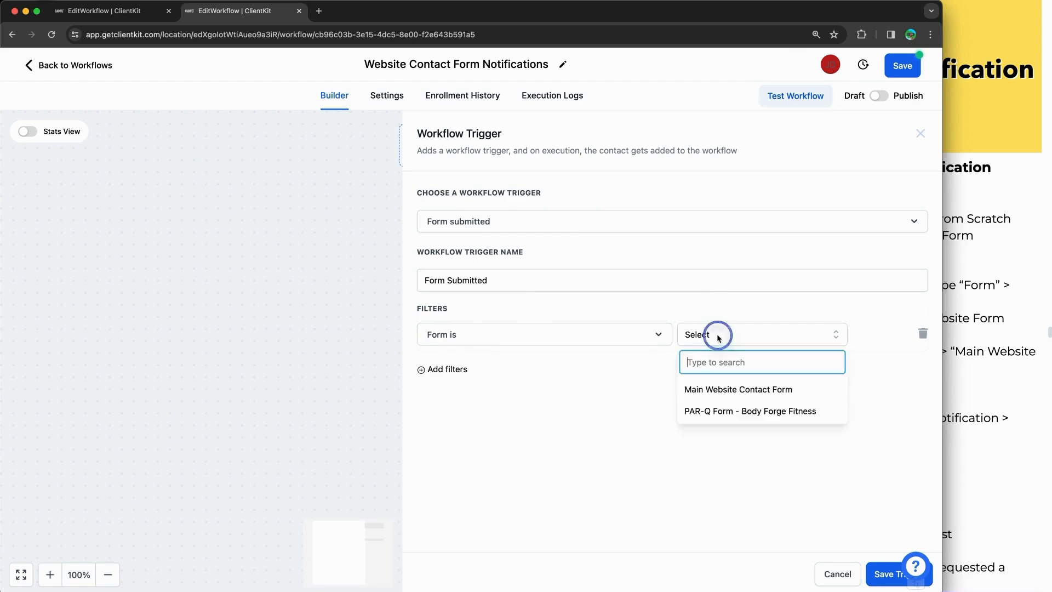
{"action": "left_click", "coordinate": [706, 393]}
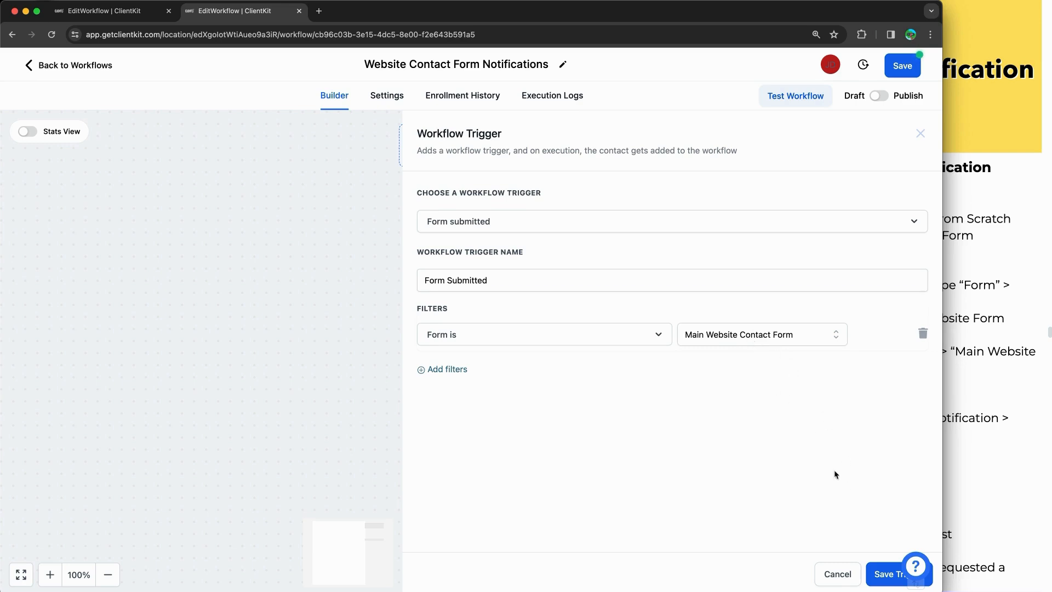
{"action": "left_click", "coordinate": [883, 574]}
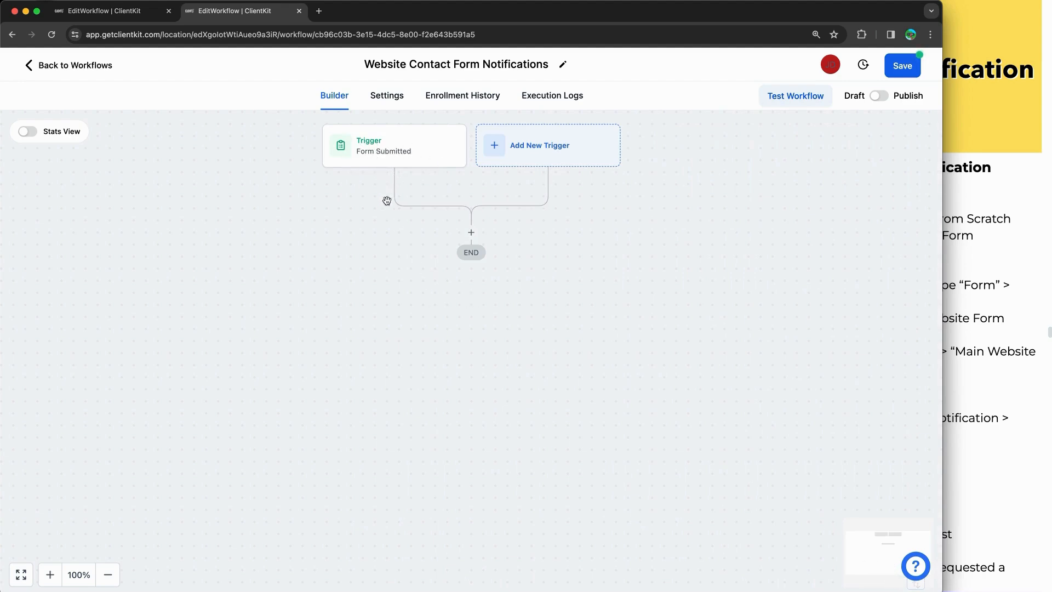
Step: Add a Send Internal Notification action after the trigger, with type set to Notification
{"action": "left_click", "coordinate": [471, 233]}
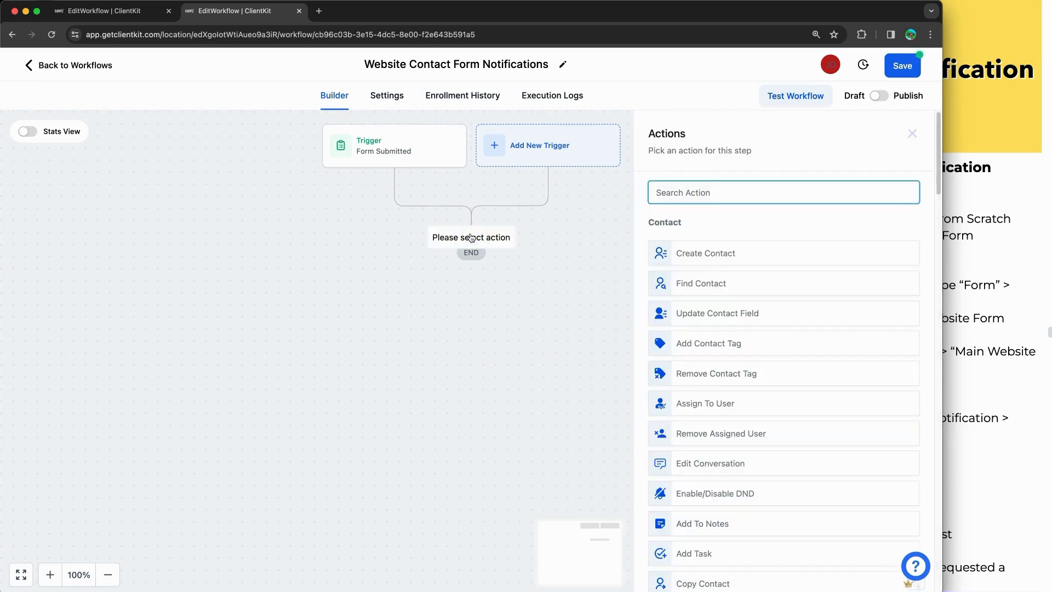
{"action": "type", "text": "no"}
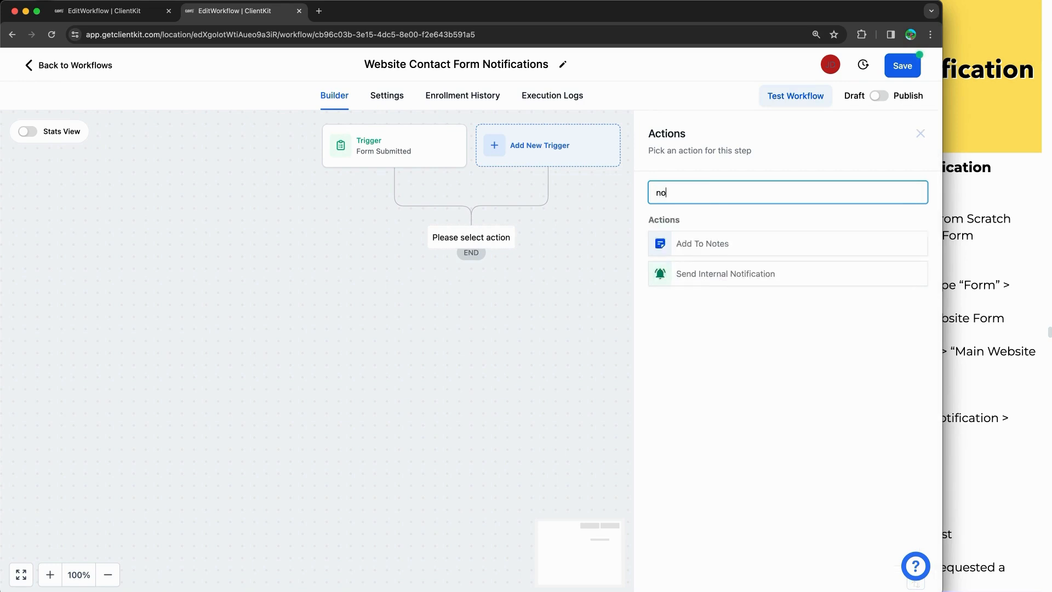
{"action": "type", "text": "tif"}
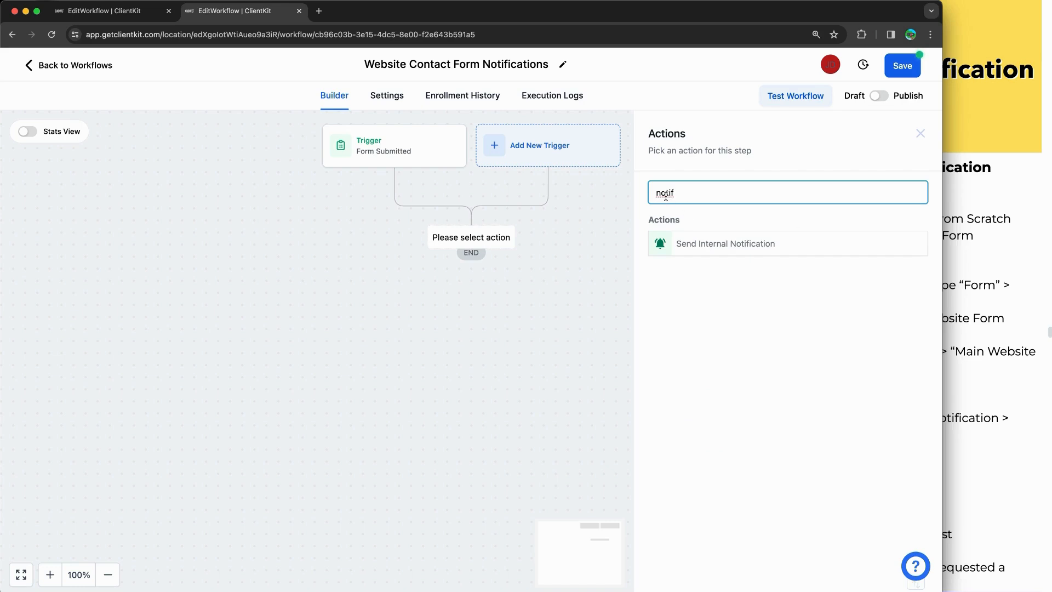
{"action": "left_click", "coordinate": [718, 245]}
{"action": "left_click", "coordinate": [702, 268]}
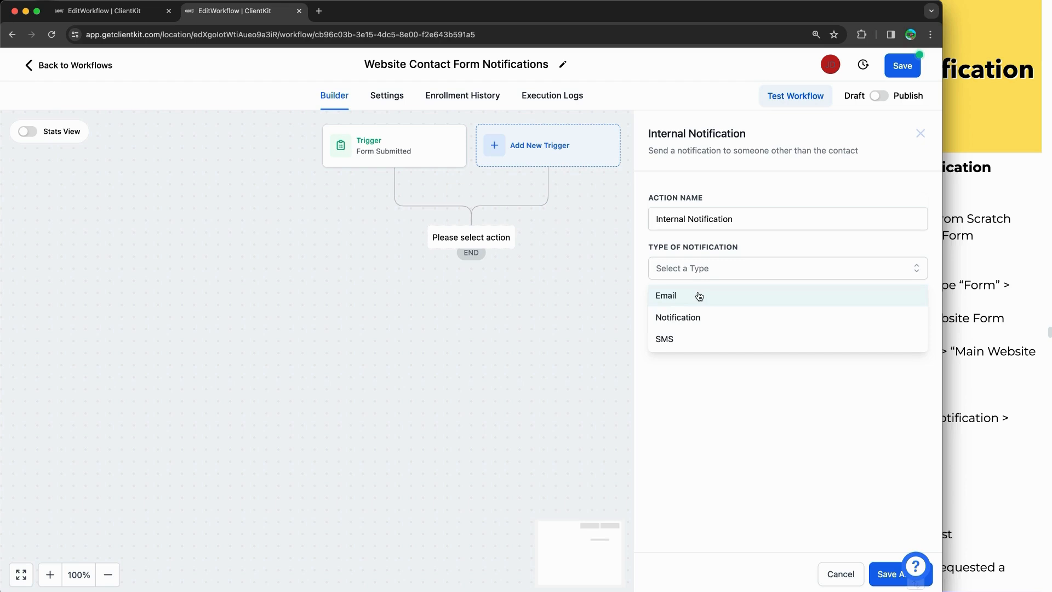
{"action": "left_click", "coordinate": [695, 322]}
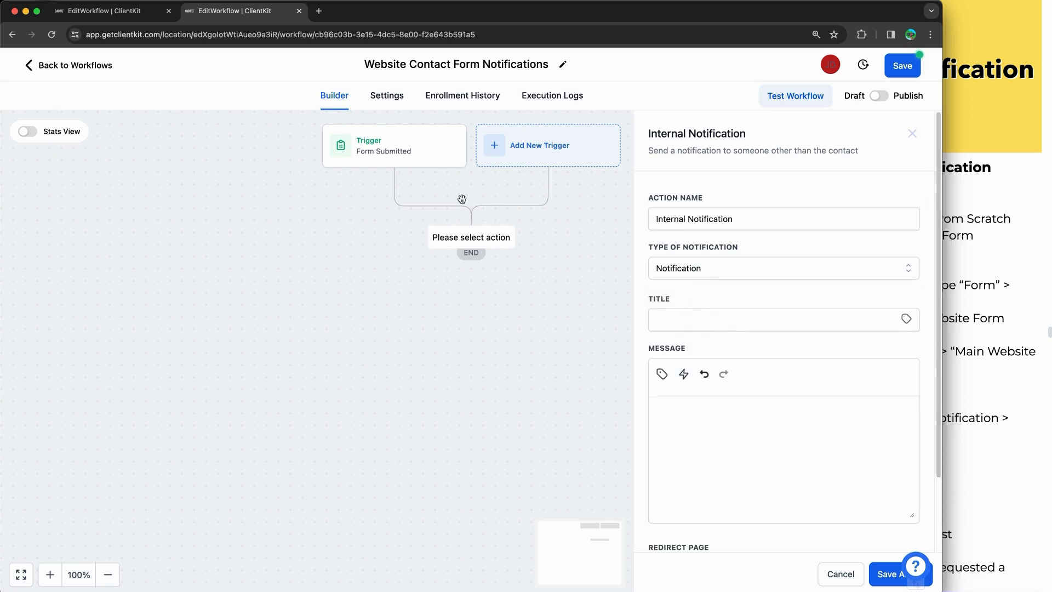
Step: Duplicate the tab, show the Workflow List and recent notifications there, then return to the builder
{"action": "right_click", "coordinate": [272, 12]}
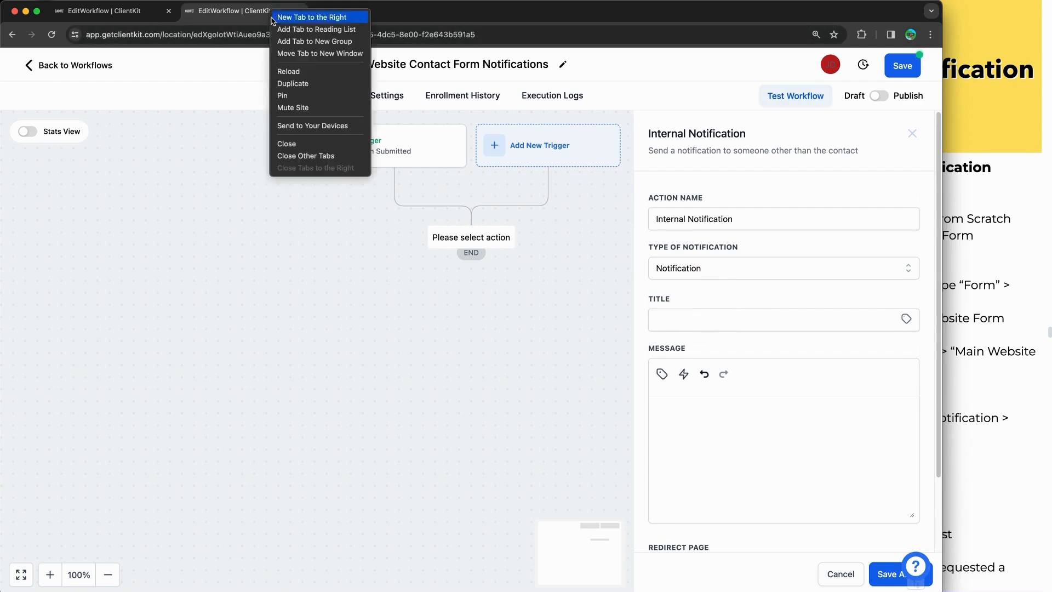
{"action": "left_click", "coordinate": [307, 78]}
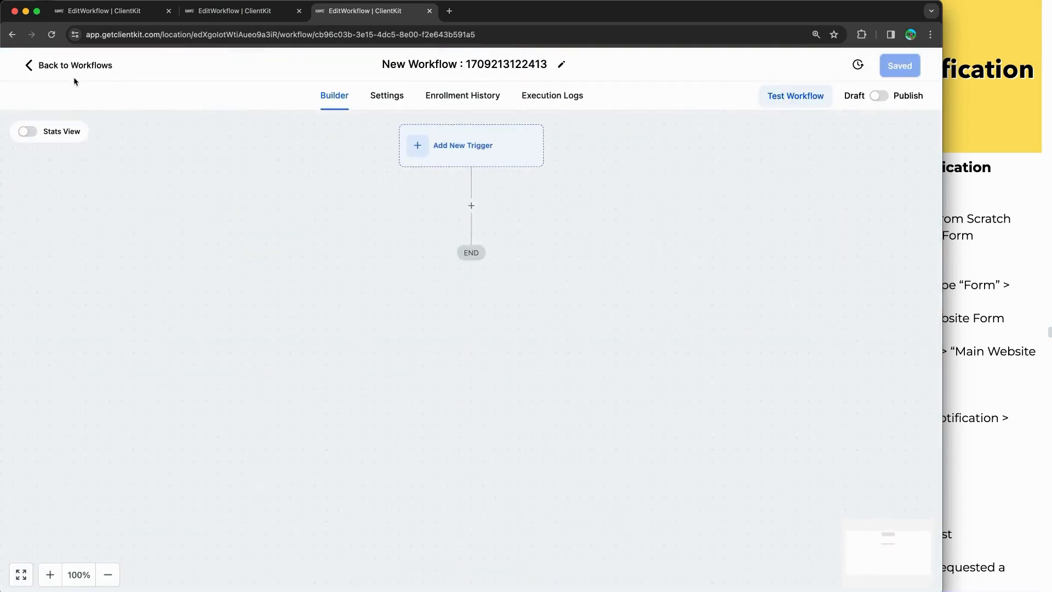
{"action": "left_click", "coordinate": [71, 64]}
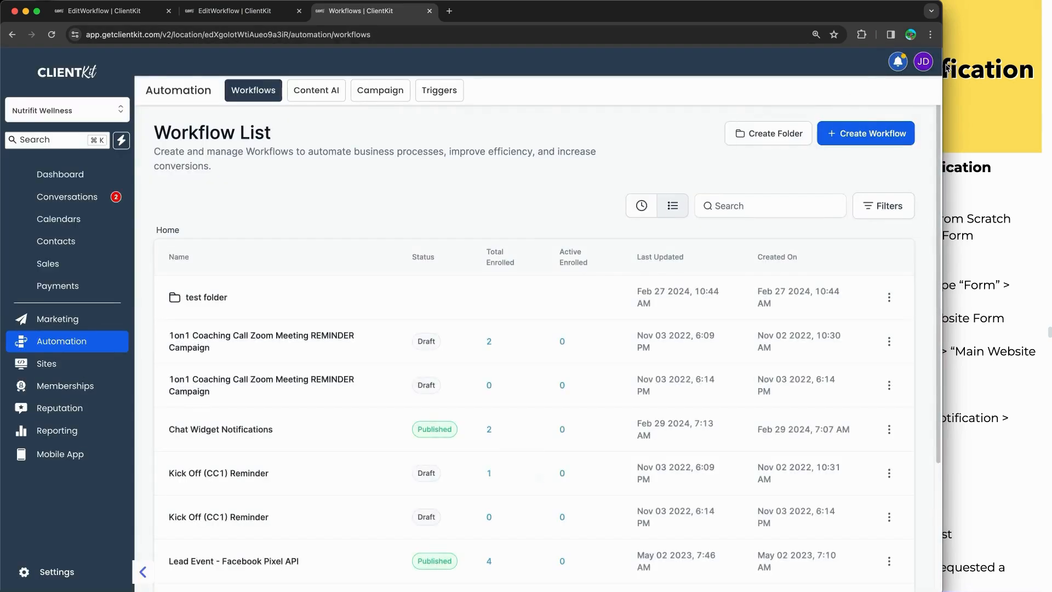
{"action": "left_click", "coordinate": [900, 64]}
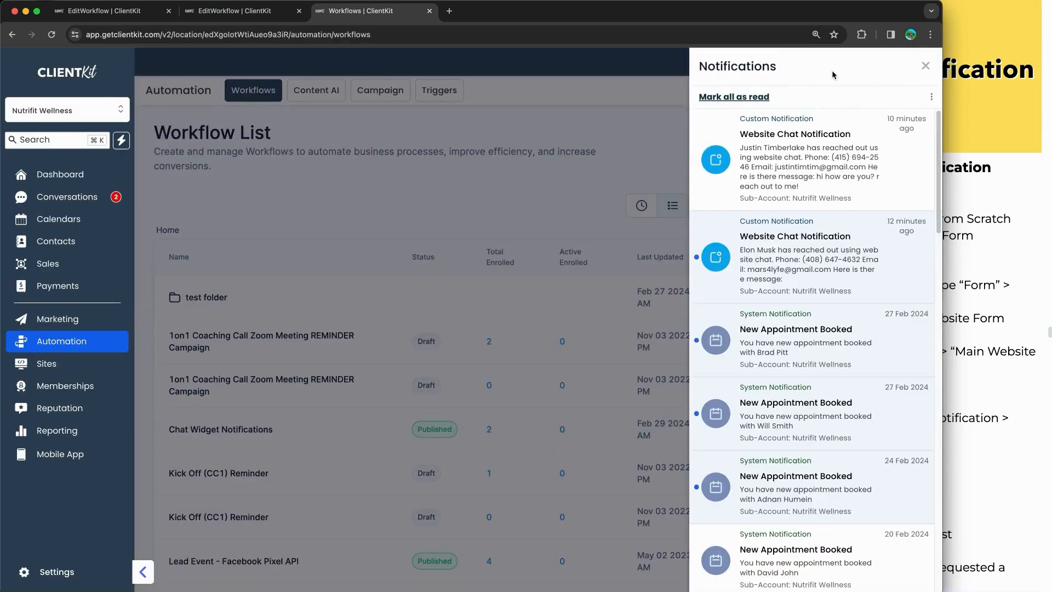
{"action": "left_click", "coordinate": [269, 15]}
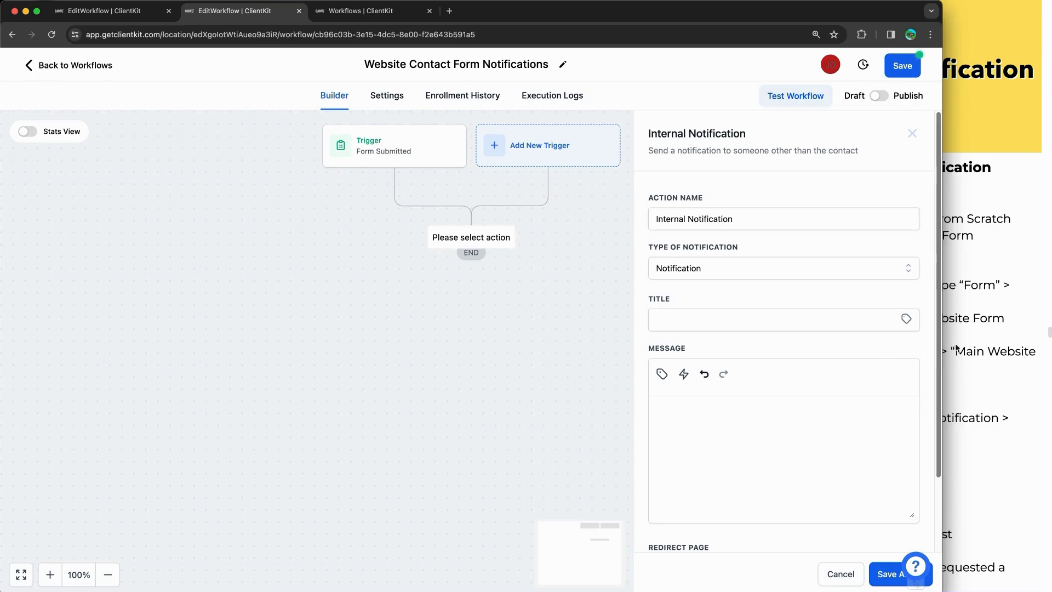
Step: Paste the sample notification title from the notes and change it to 'Website Contact Form Filled Out'
{"action": "left_click", "coordinate": [975, 327]}
{"action": "scroll", "coordinate": [871, 284], "scroll_direction": "down", "scroll_amount": 3}
{"action": "scroll", "coordinate": [871, 284], "scroll_direction": "down", "scroll_amount": 2}
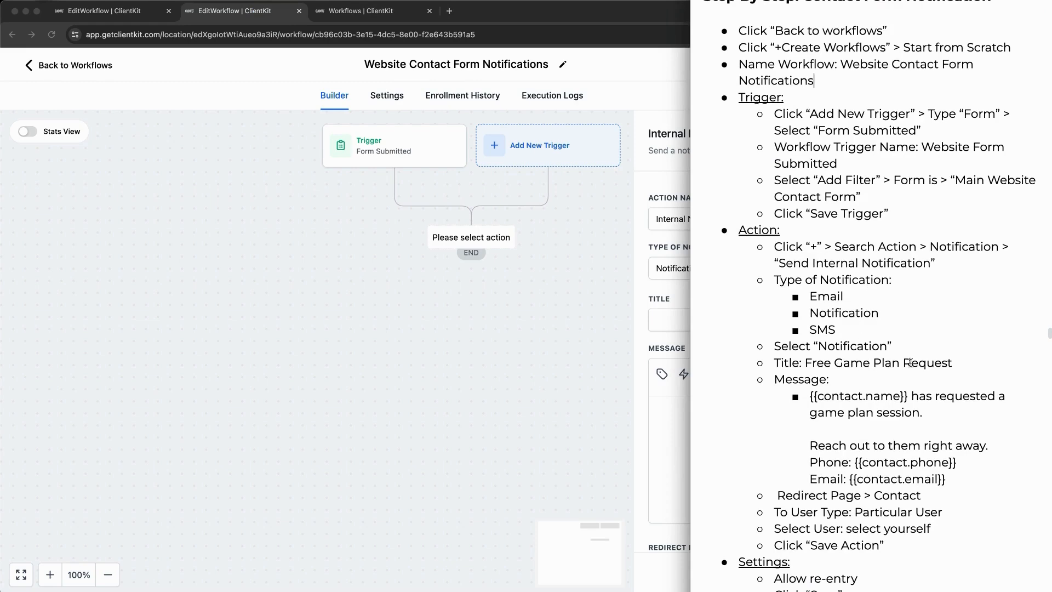
{"action": "left_click_drag", "start_coordinate": [954, 364], "coordinate": [804, 361]}
{"action": "key", "text": "super+c"}
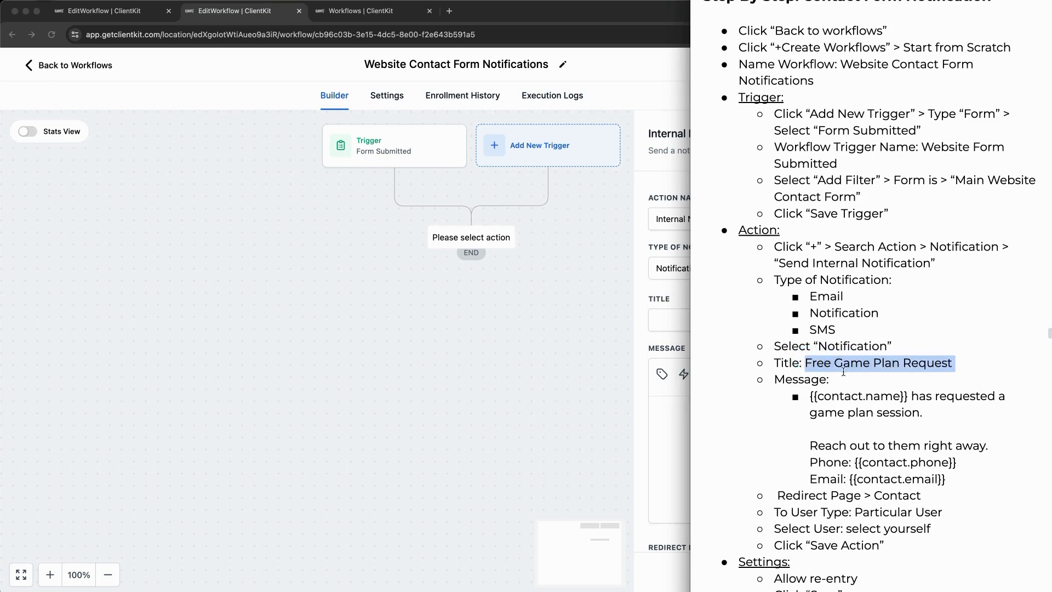
{"action": "left_click", "coordinate": [657, 330]}
{"action": "left_click", "coordinate": [695, 322]}
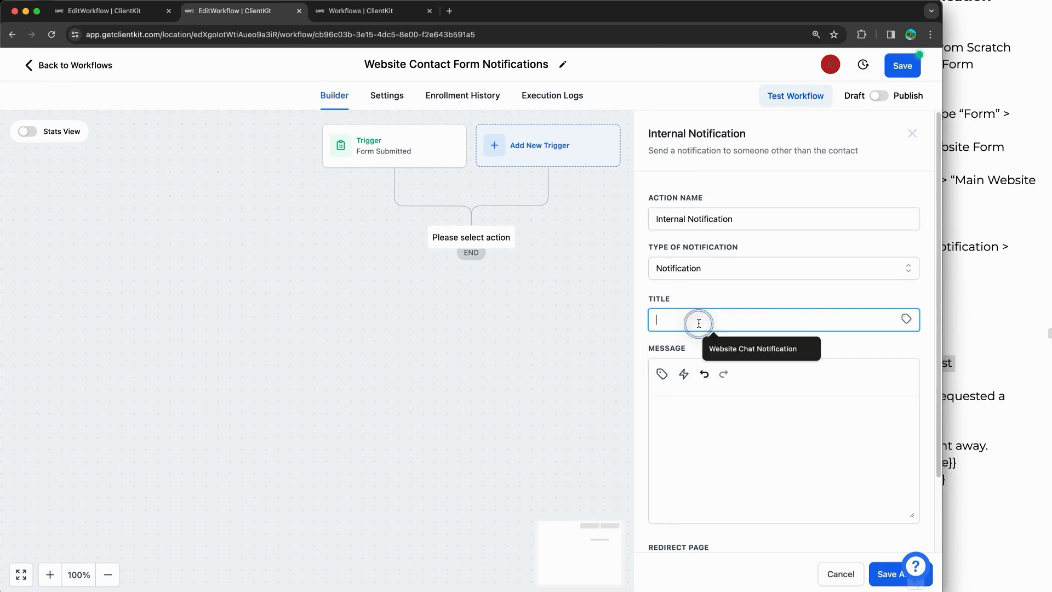
{"action": "key", "text": "super+v"}
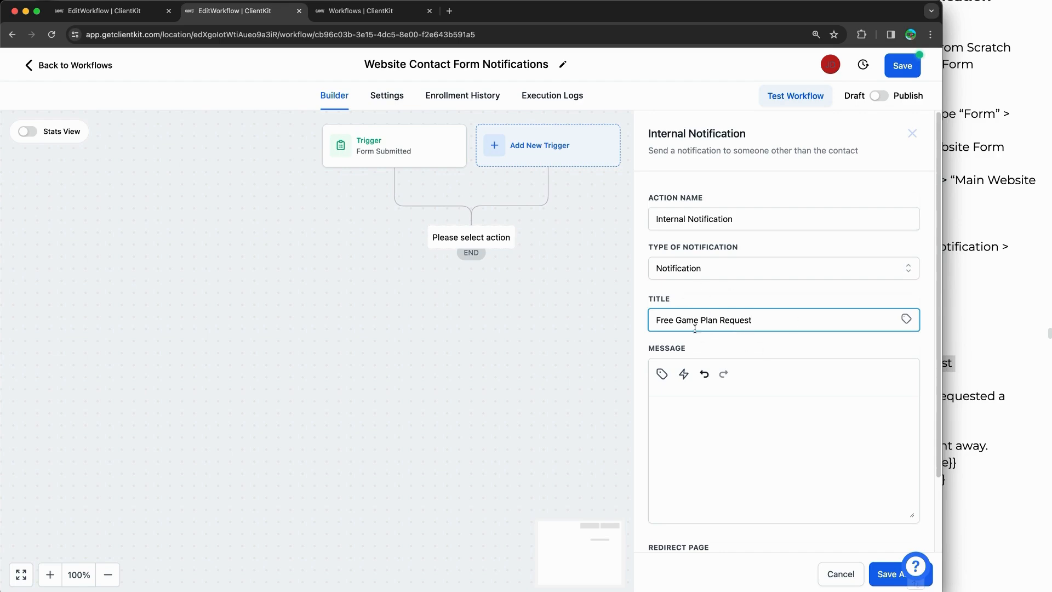
{"action": "left_click_drag", "start_coordinate": [775, 320], "coordinate": [711, 320]}
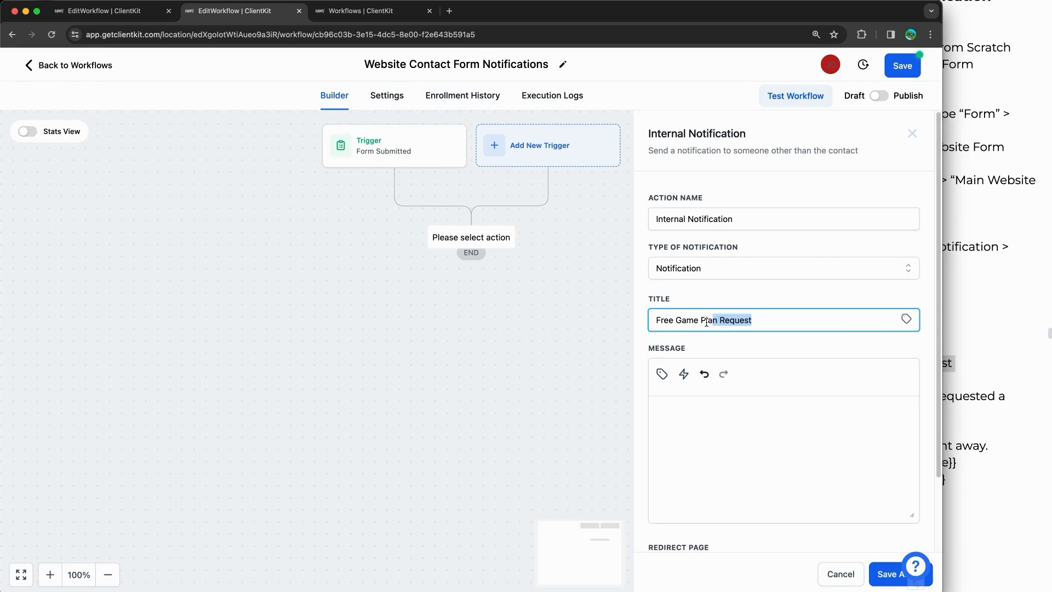
{"action": "left_click", "coordinate": [767, 323]}
{"action": "key", "text": "super+a"}
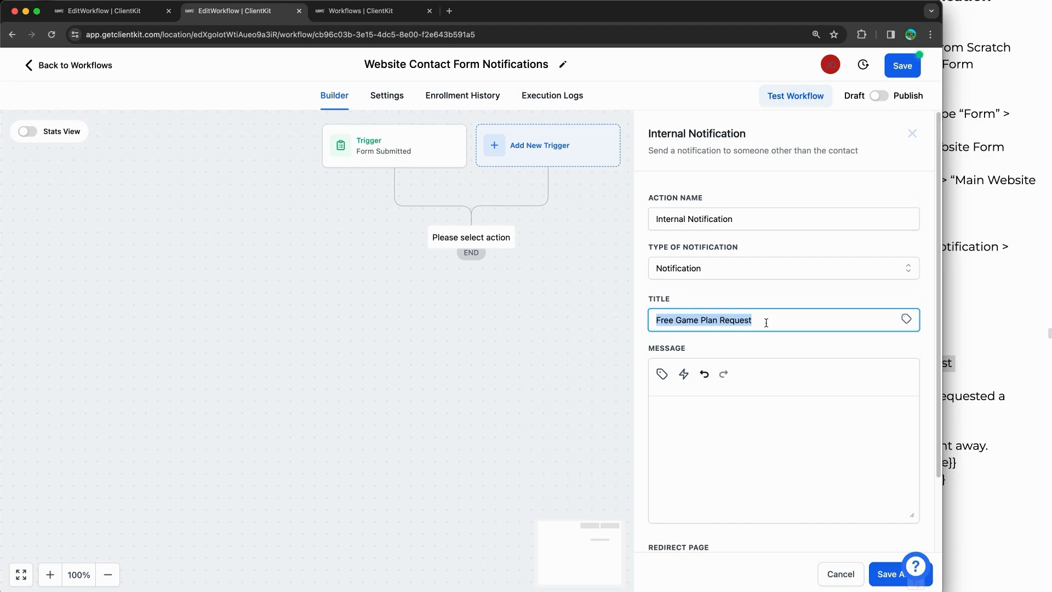
{"action": "type", "text": "Contact Form "}
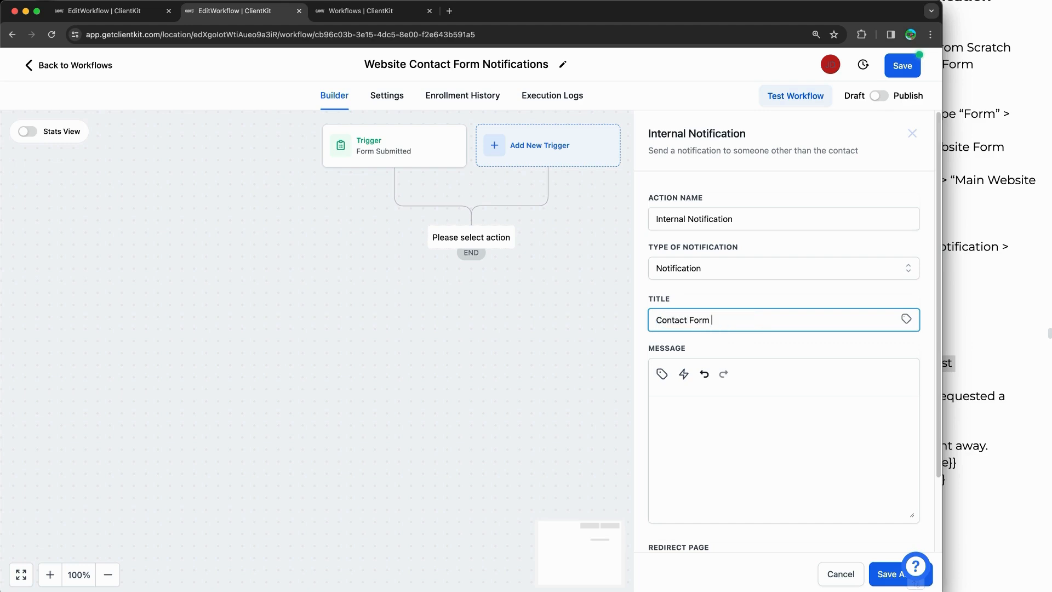
{"action": "type", "text": "Website "}
{"action": "type", "text": "Filled Out"}
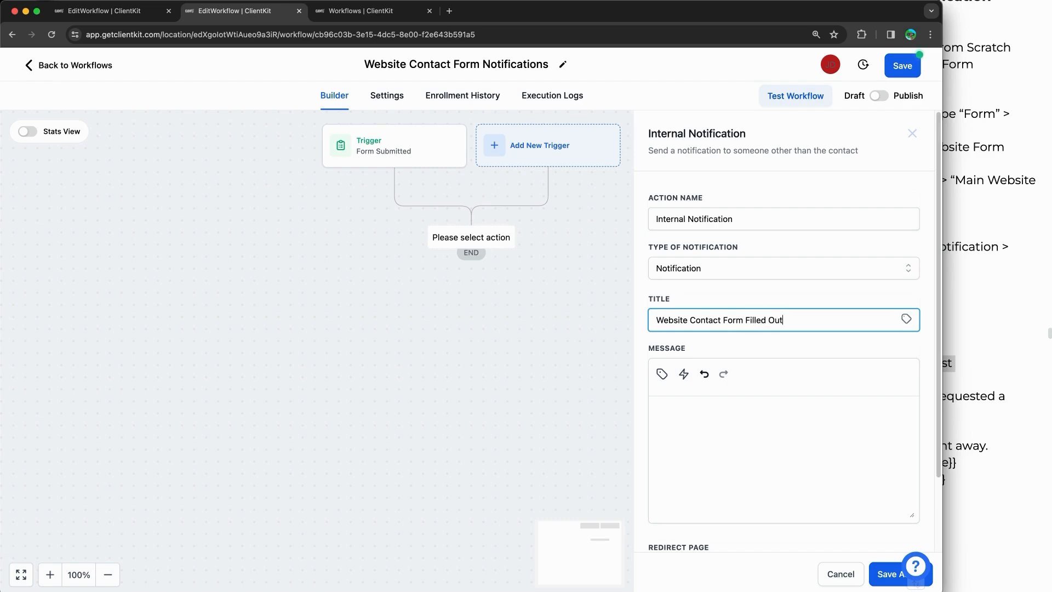
Step: Paste the sample message and reword it to '{{contact.name}} has filled out the website contact form.'
{"action": "left_click", "coordinate": [976, 330]}
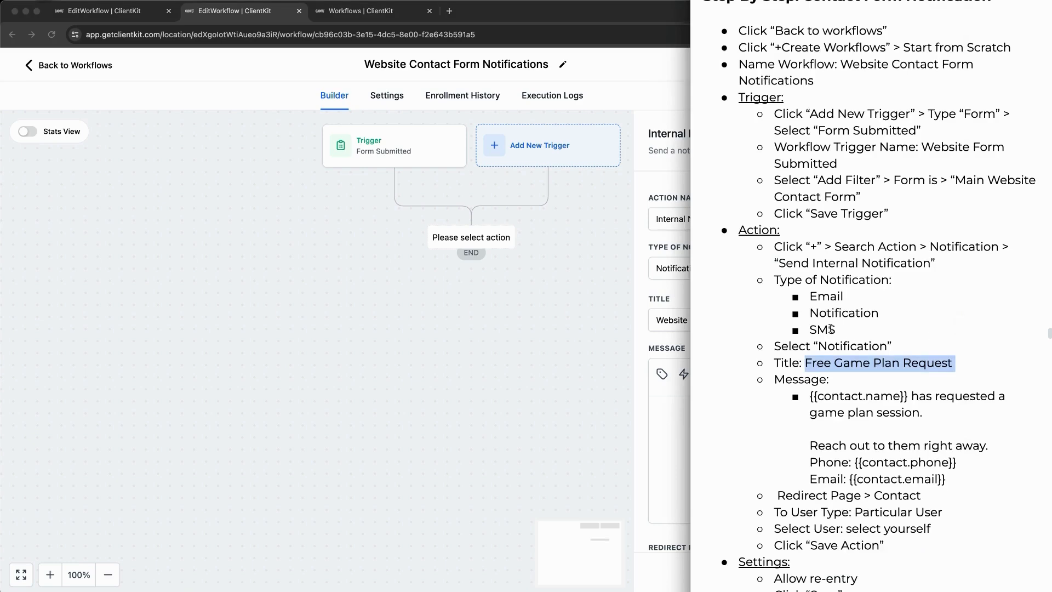
{"action": "scroll", "coordinate": [838, 362], "scroll_direction": "down", "scroll_amount": 2}
{"action": "left_click", "coordinate": [858, 380]}
{"action": "left_click_drag", "start_coordinate": [954, 398], "coordinate": [812, 317]}
{"action": "key", "text": "super+c"}
{"action": "left_click", "coordinate": [660, 415]}
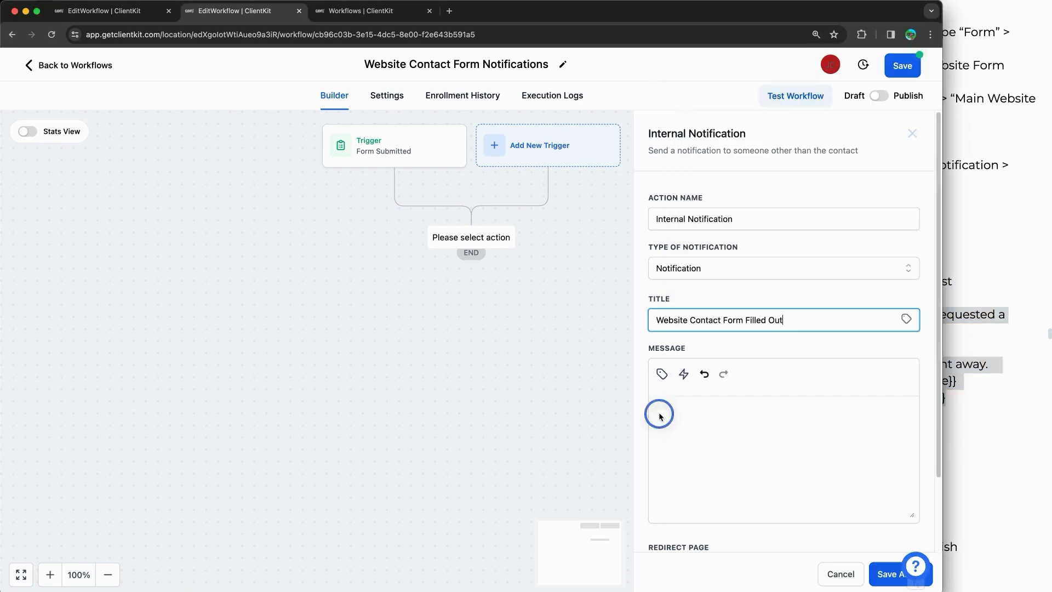
{"action": "left_click", "coordinate": [687, 419]}
{"action": "key", "text": "super+v"}
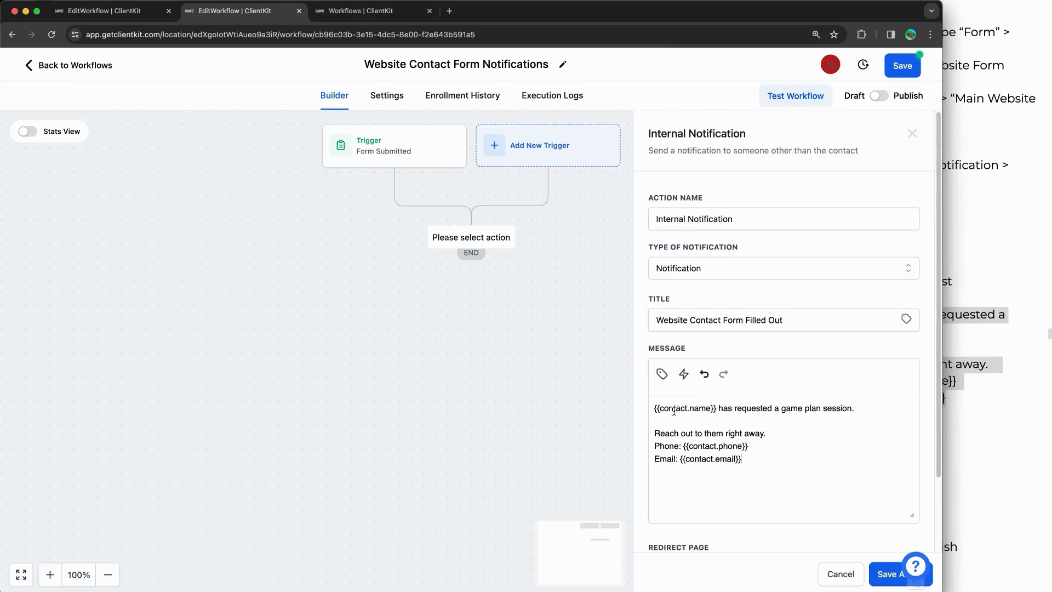
{"action": "left_click_drag", "start_coordinate": [716, 409], "coordinate": [634, 410]}
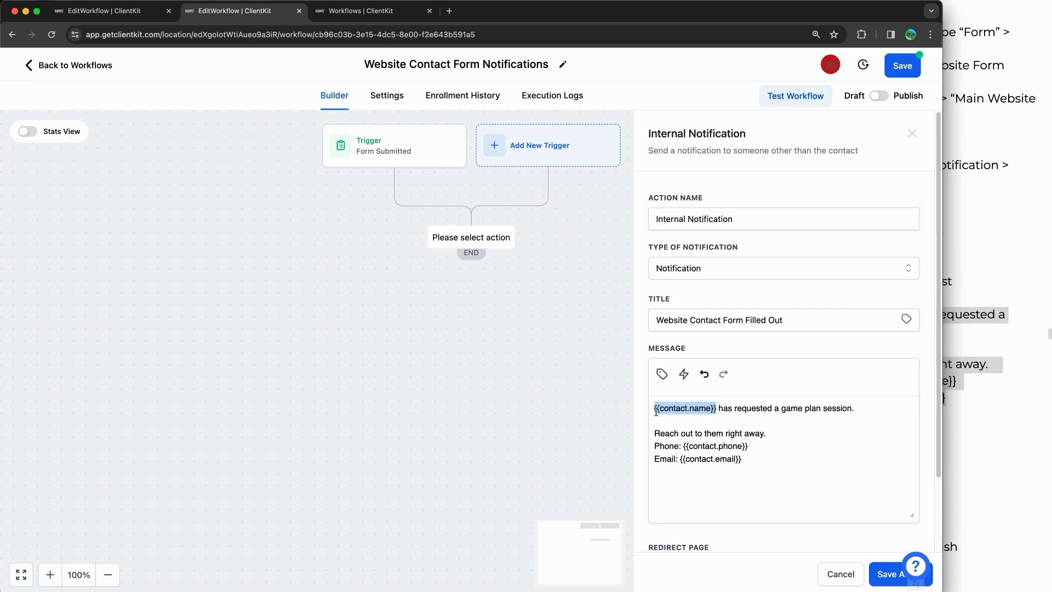
{"action": "left_click", "coordinate": [743, 412]}
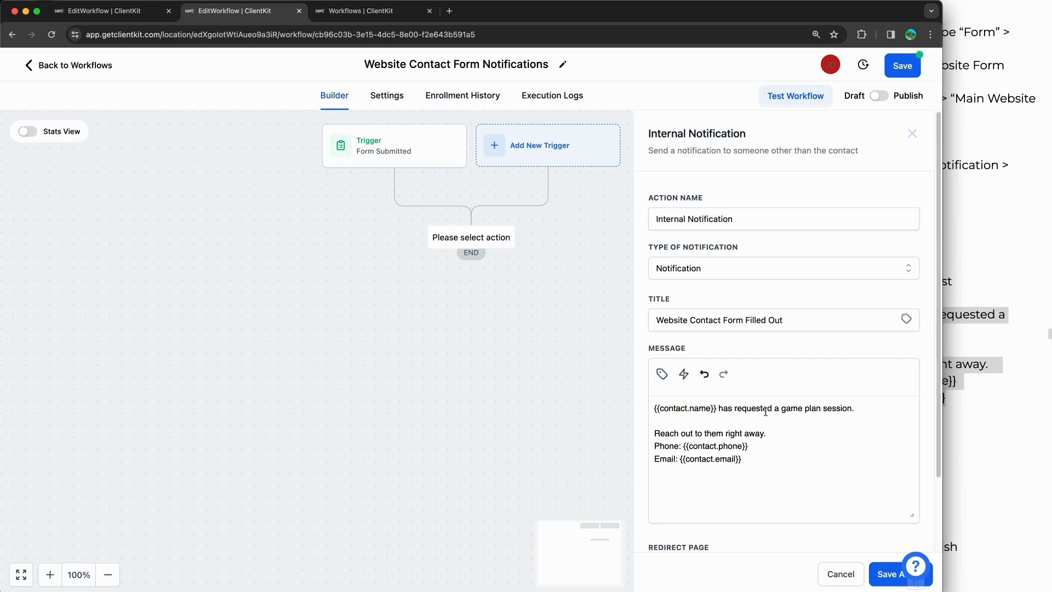
{"action": "left_click_drag", "start_coordinate": [869, 409], "coordinate": [731, 409]}
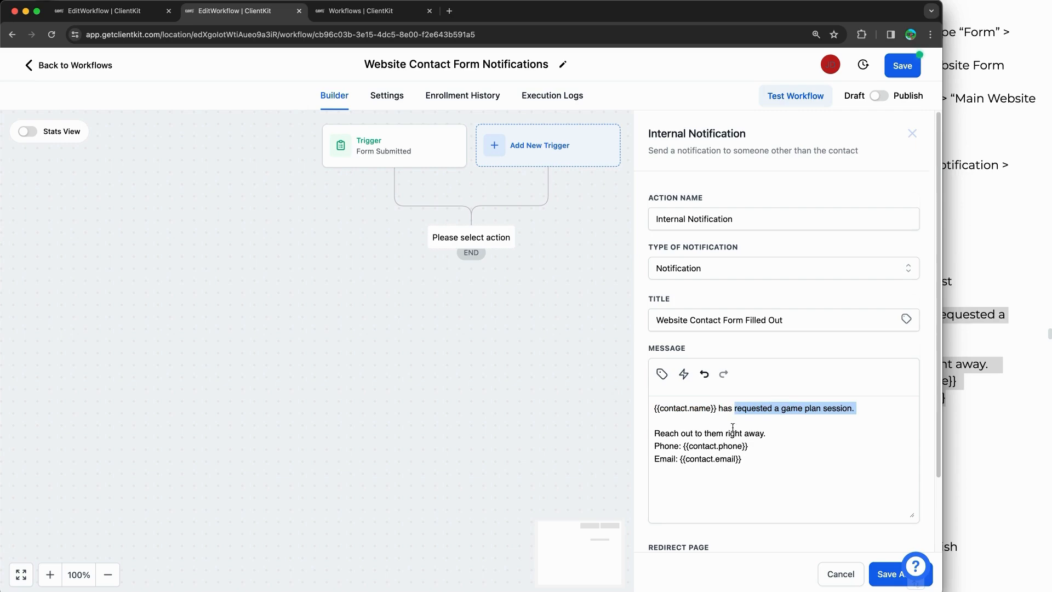
{"action": "type", "text": "filled o"}
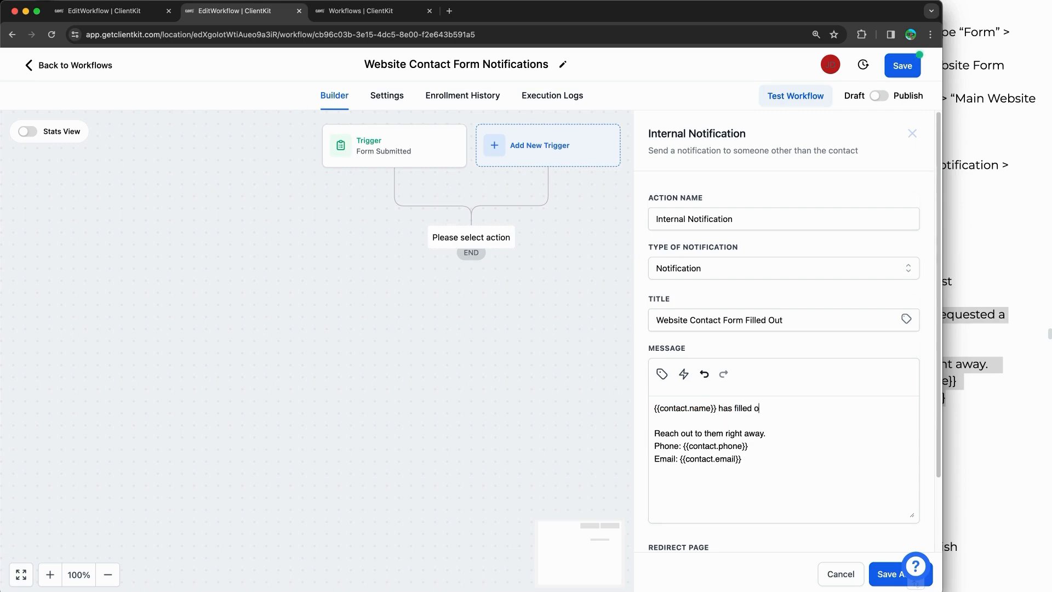
{"action": "type", "text": "ut the website contact form."}
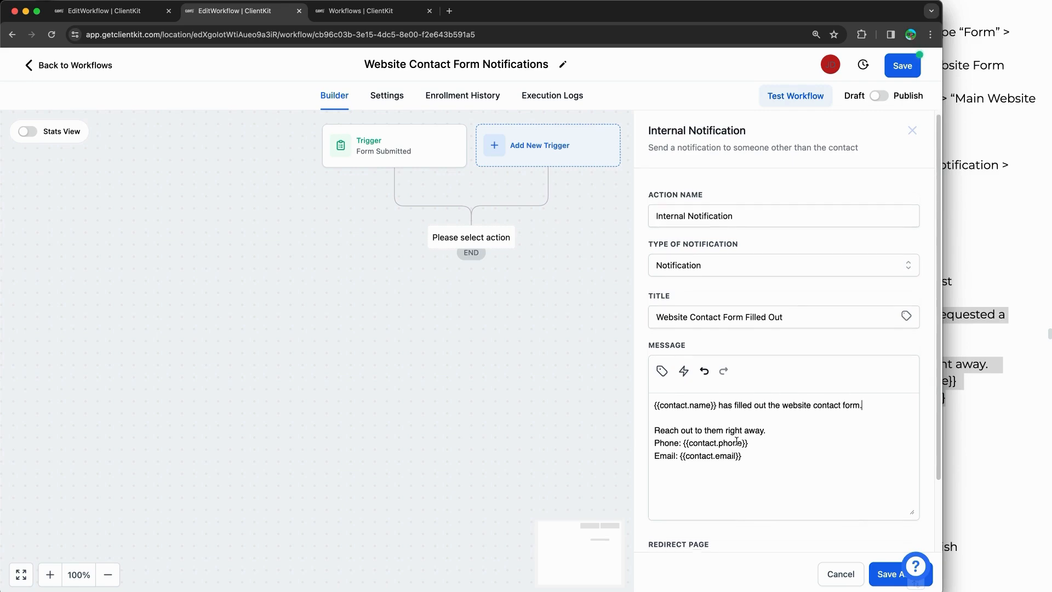
{"action": "scroll", "coordinate": [734, 453], "scroll_direction": "down", "scroll_amount": 3}
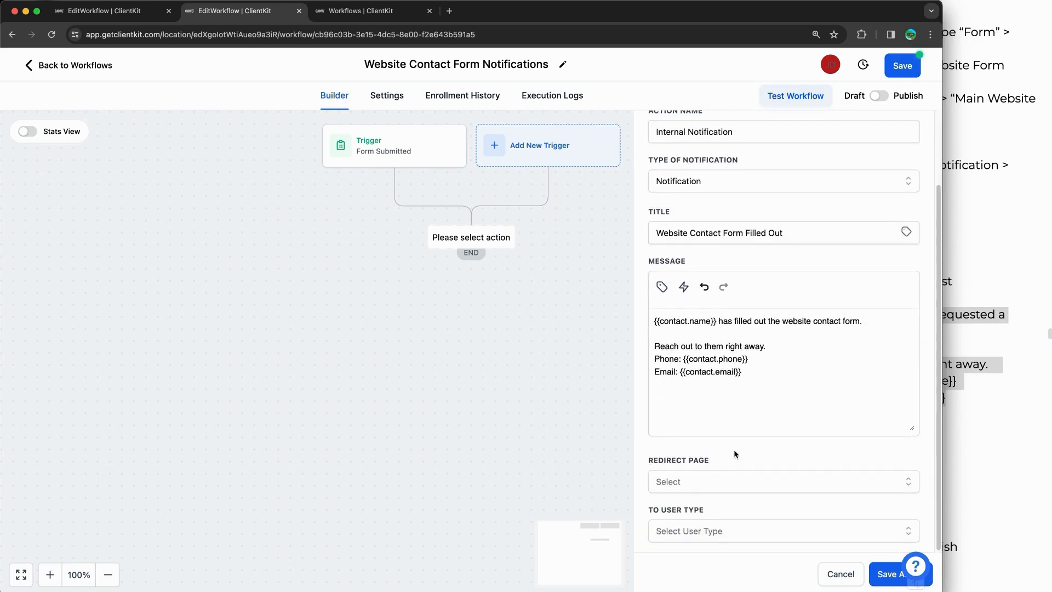
Step: Redirect the notification to Contact, send it to All User, and save the action
{"action": "left_click", "coordinate": [735, 481]}
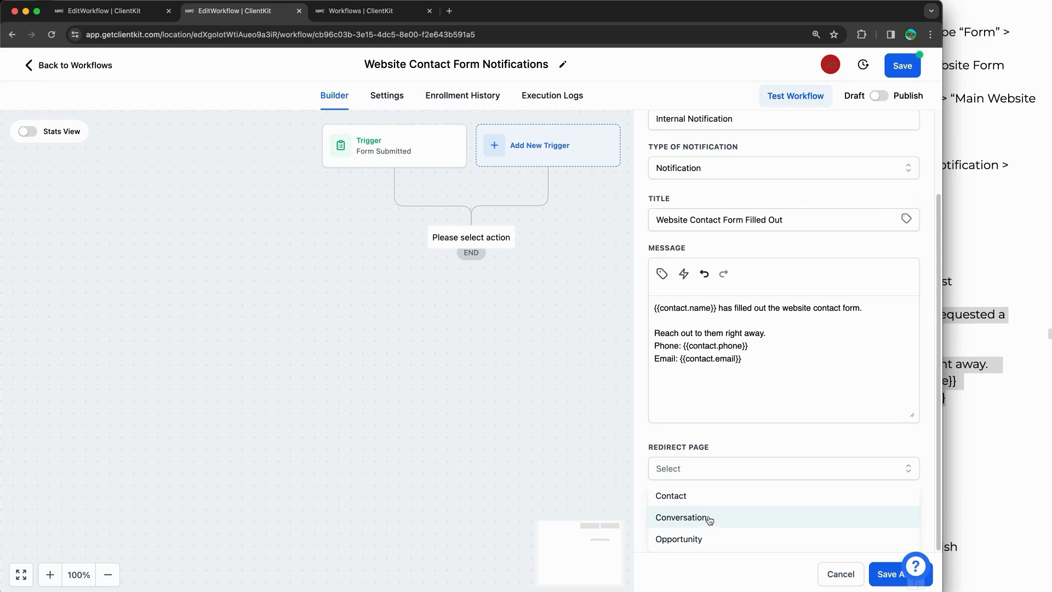
{"action": "left_click", "coordinate": [706, 498]}
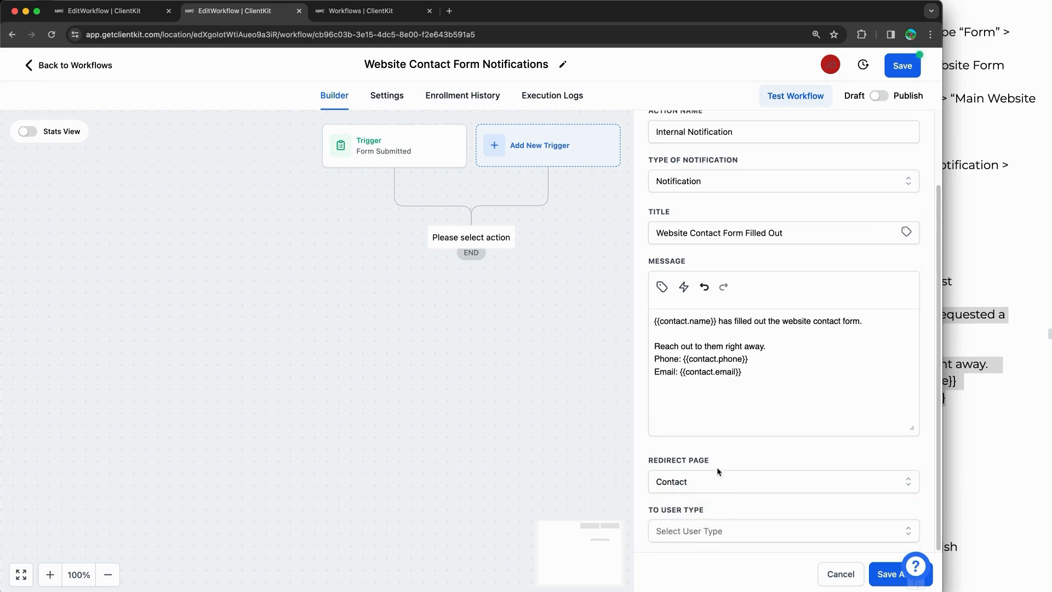
{"action": "left_click", "coordinate": [681, 485]}
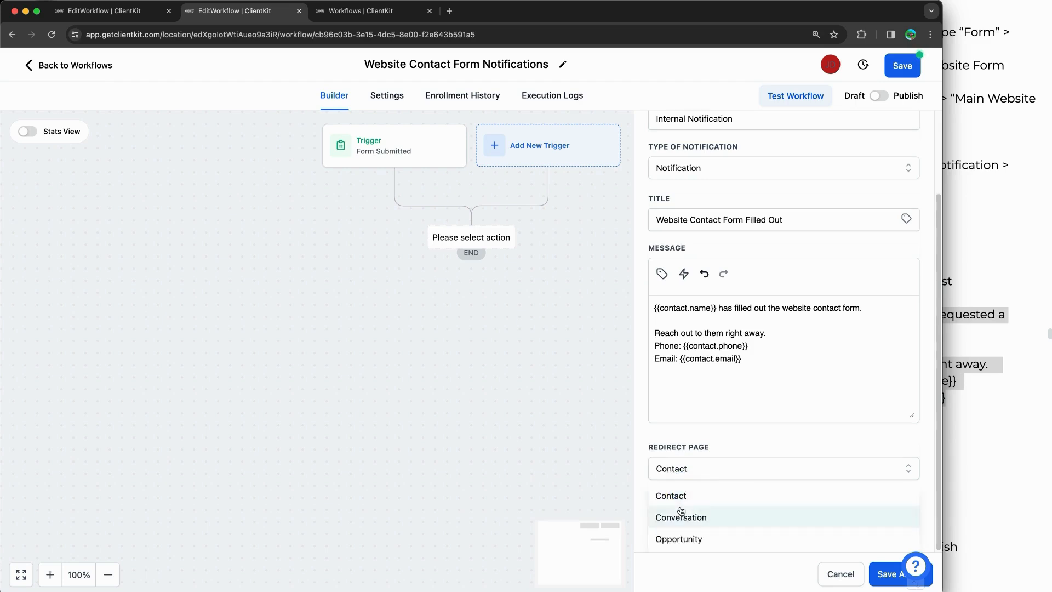
{"action": "left_click", "coordinate": [675, 498]}
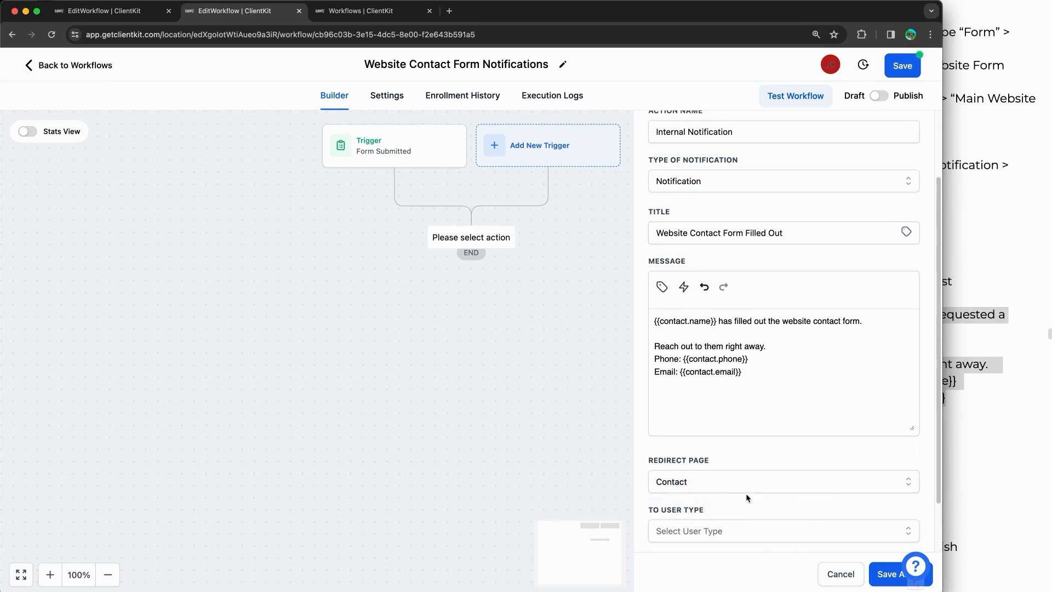
{"action": "left_click", "coordinate": [767, 529]}
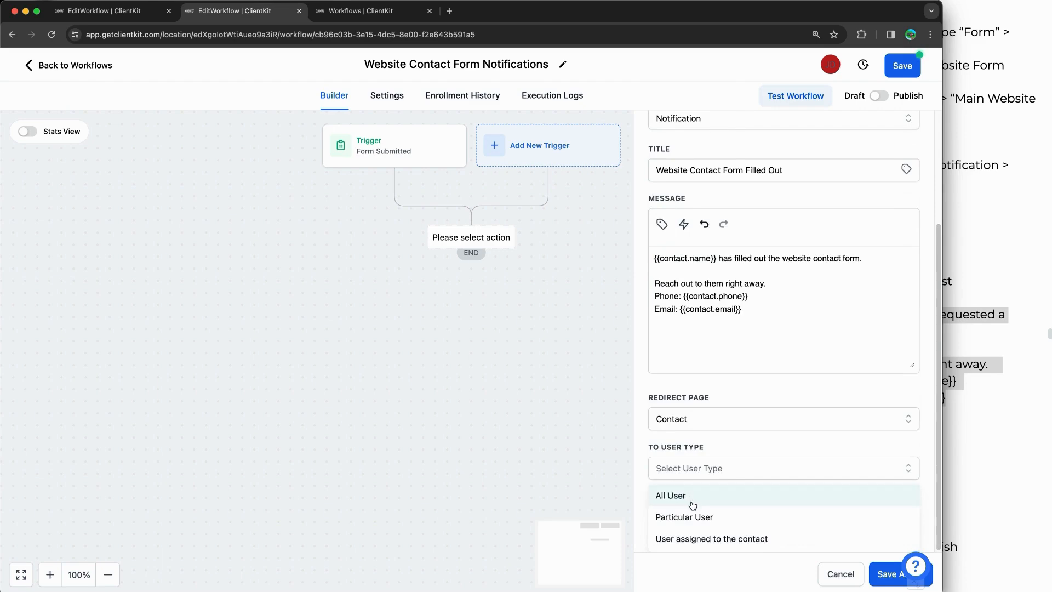
{"action": "left_click", "coordinate": [693, 504]}
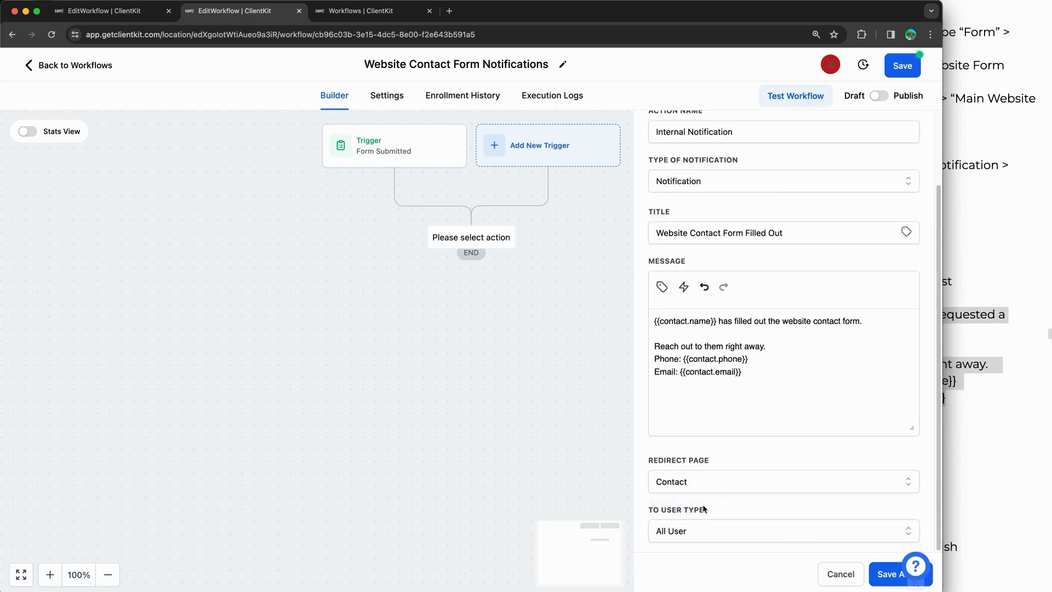
{"action": "left_click", "coordinate": [712, 533]}
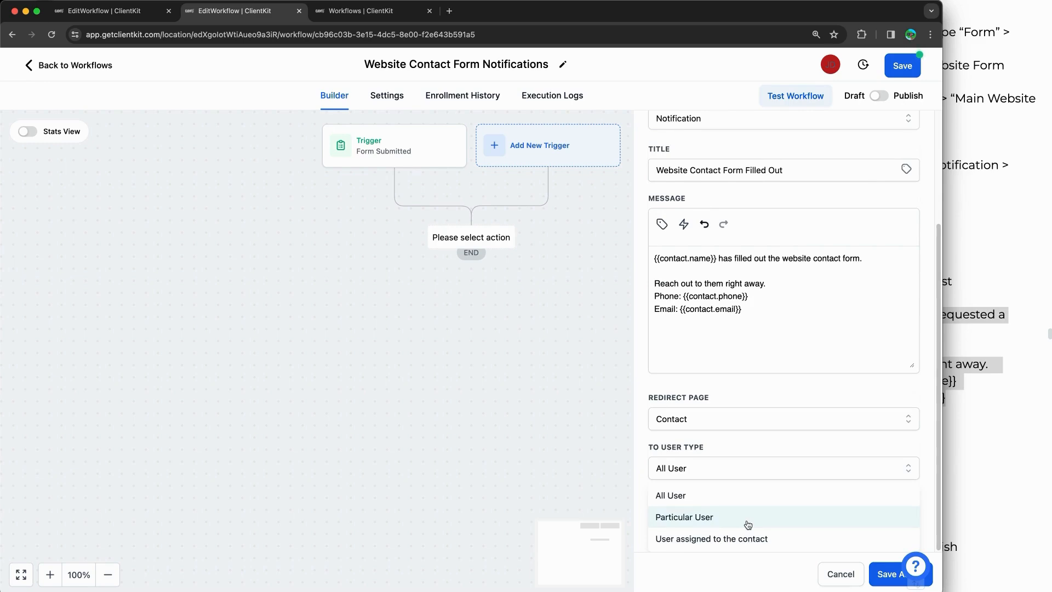
{"action": "left_click", "coordinate": [751, 450]}
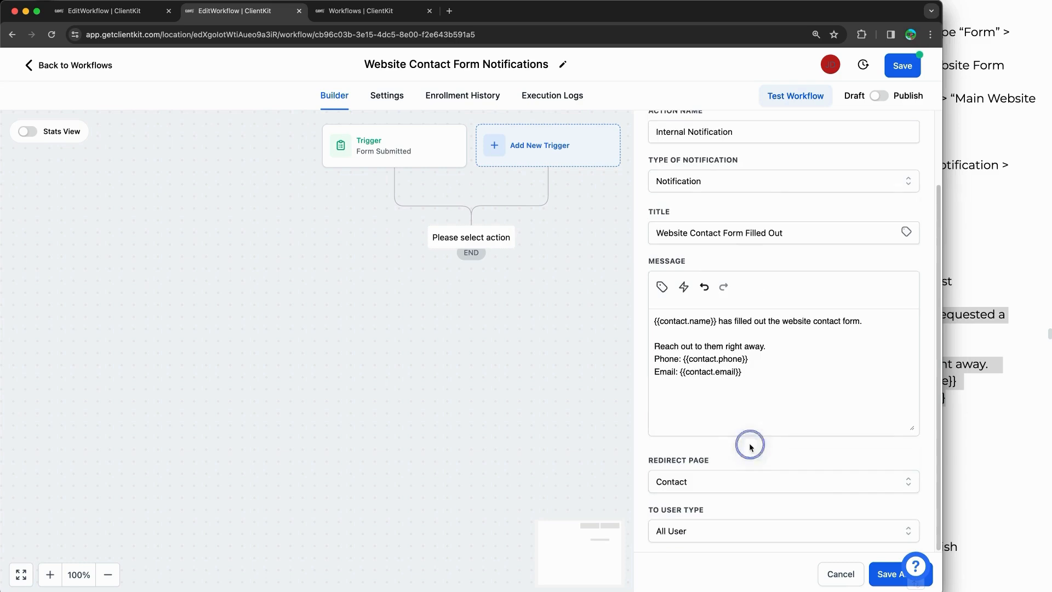
{"action": "left_click", "coordinate": [885, 571]}
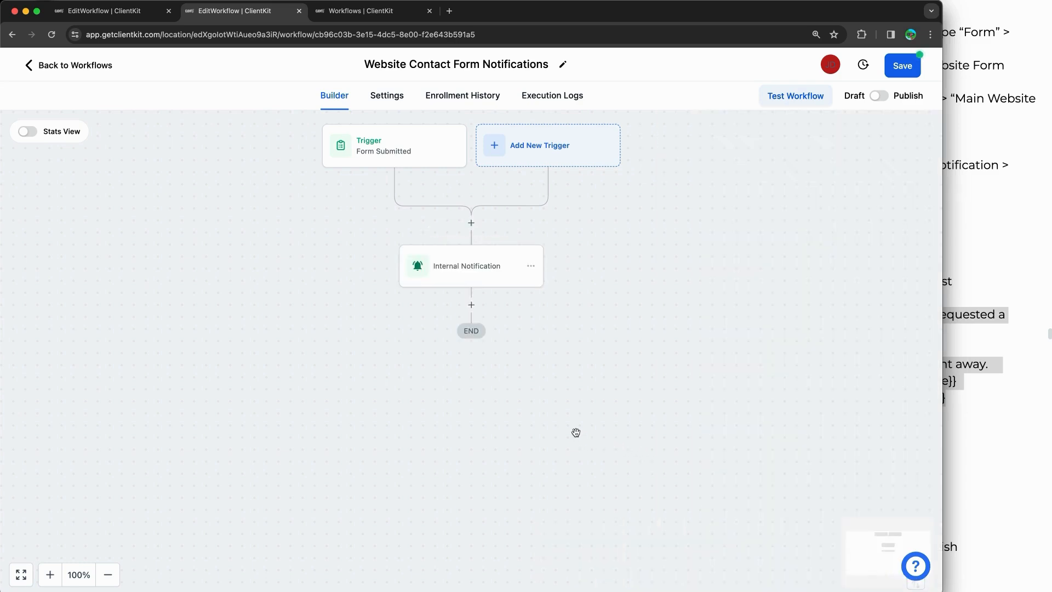
Step: Save the workflow, allow re-entry in Settings, switch it to Publish, and save again
{"action": "left_click", "coordinate": [915, 72]}
{"action": "left_click", "coordinate": [387, 95]}
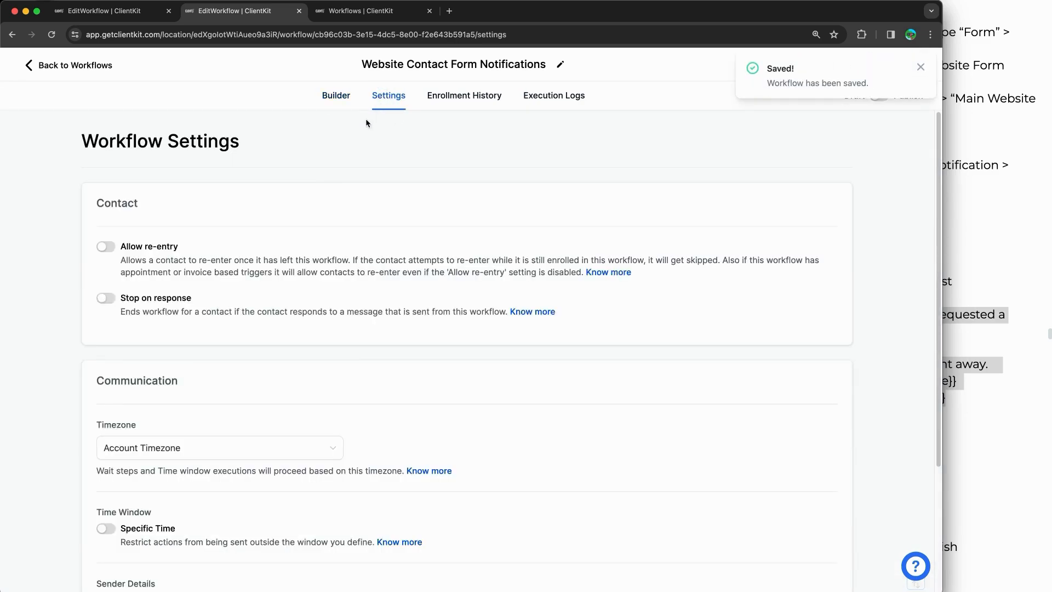
{"action": "left_click", "coordinate": [107, 247]}
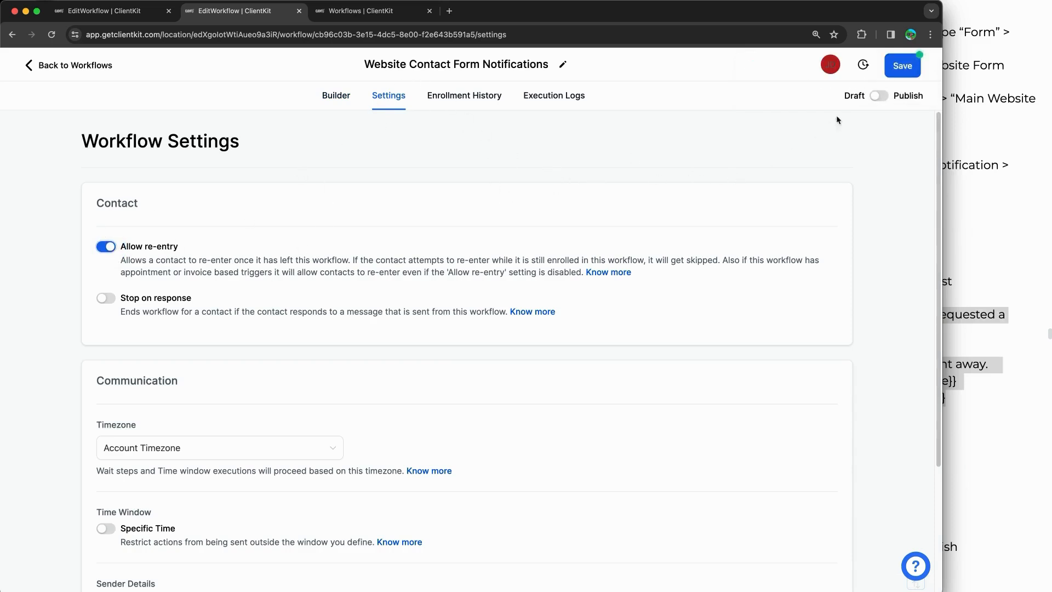
{"action": "left_click", "coordinate": [879, 99]}
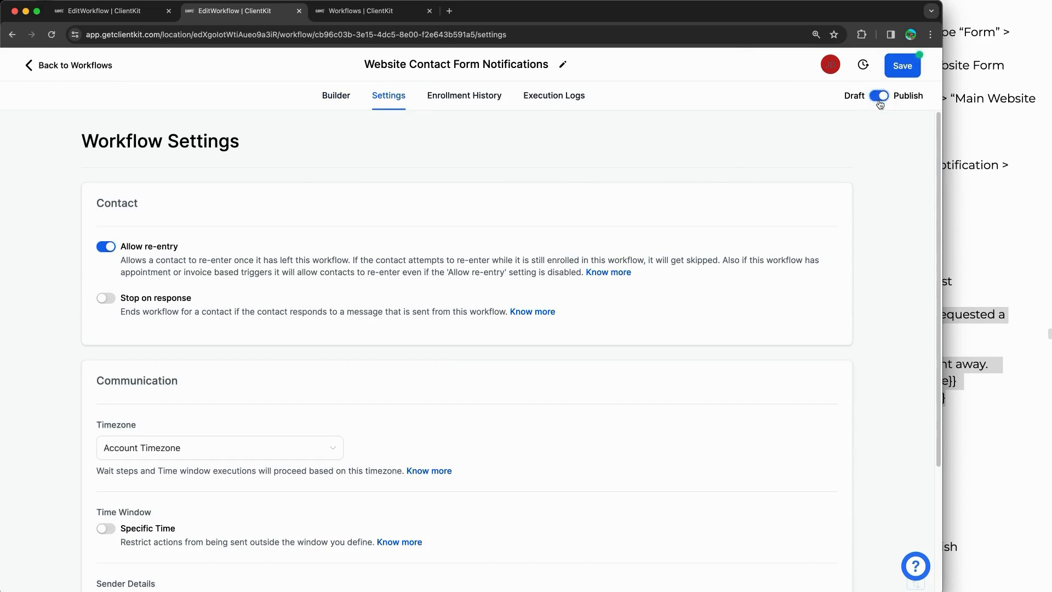
{"action": "left_click", "coordinate": [902, 67]}
{"action": "left_click", "coordinate": [921, 67]}
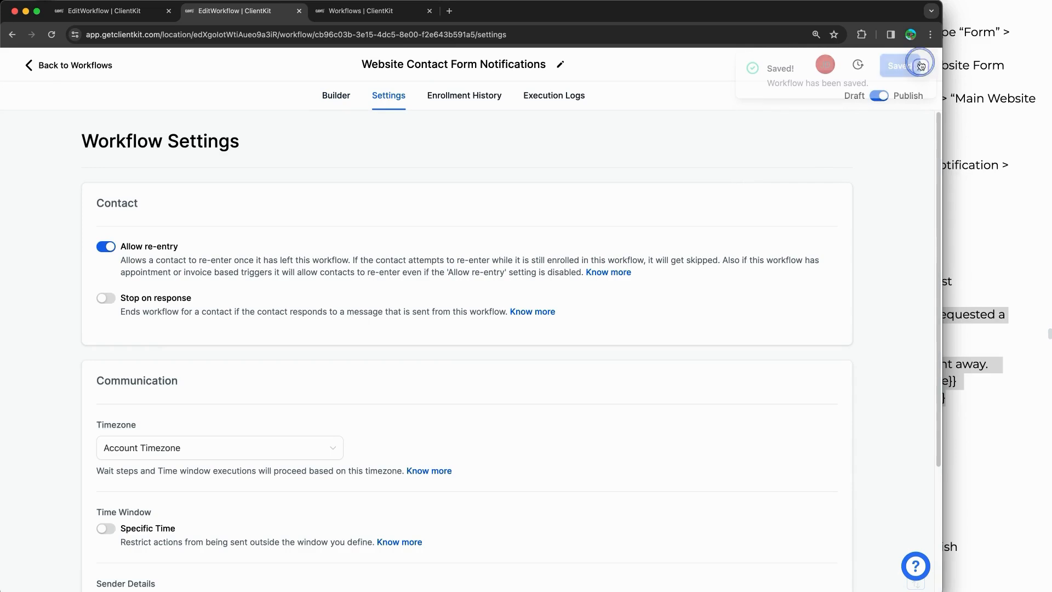
{"action": "left_click", "coordinate": [334, 95]}
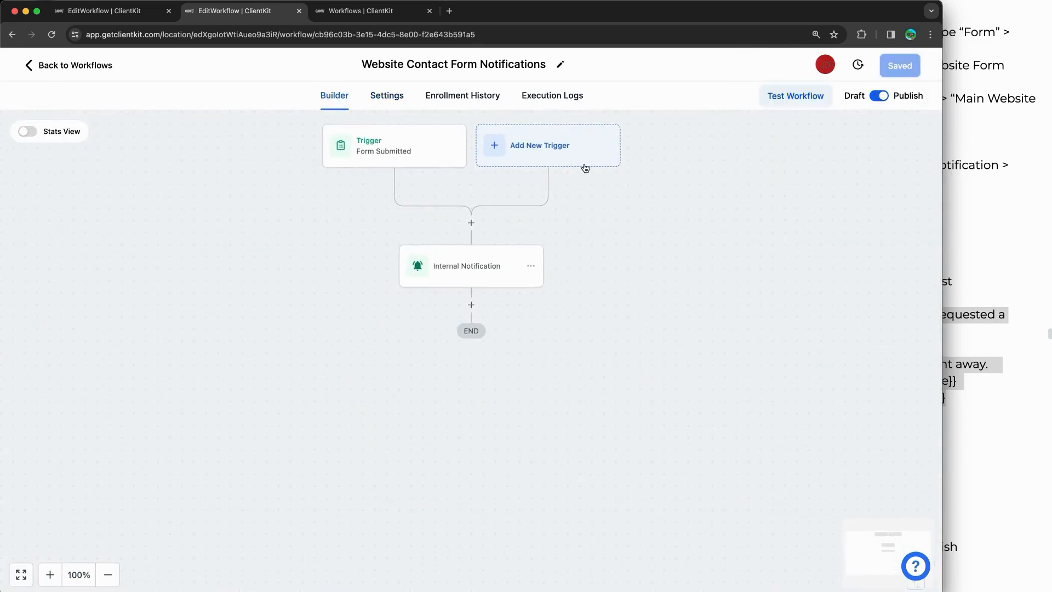
Step: Run a workflow test against a contact chosen from the Select Contact list
{"action": "left_click", "coordinate": [802, 108]}
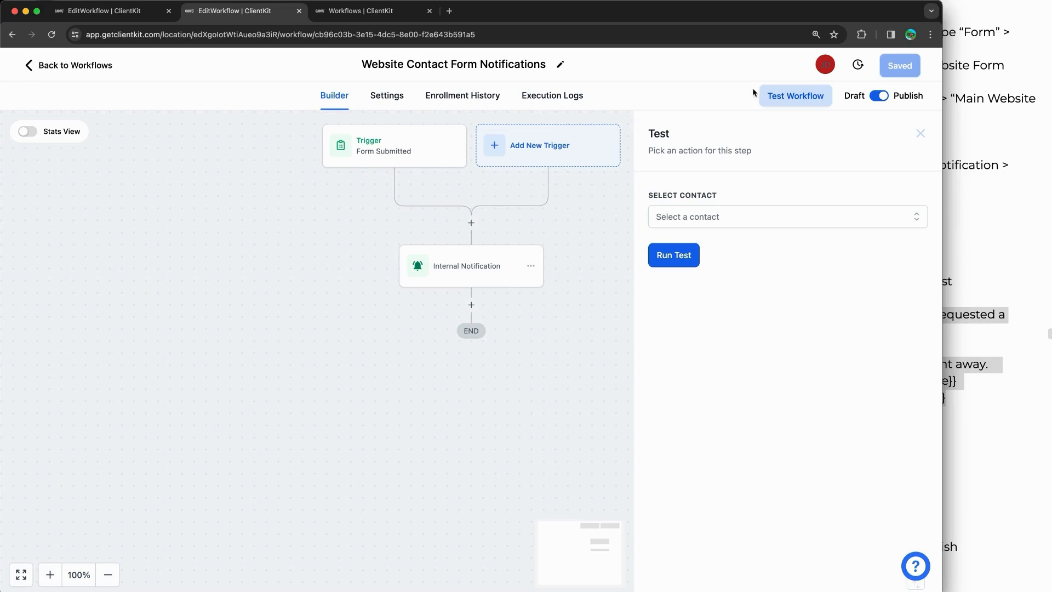
{"action": "left_click", "coordinate": [731, 218]}
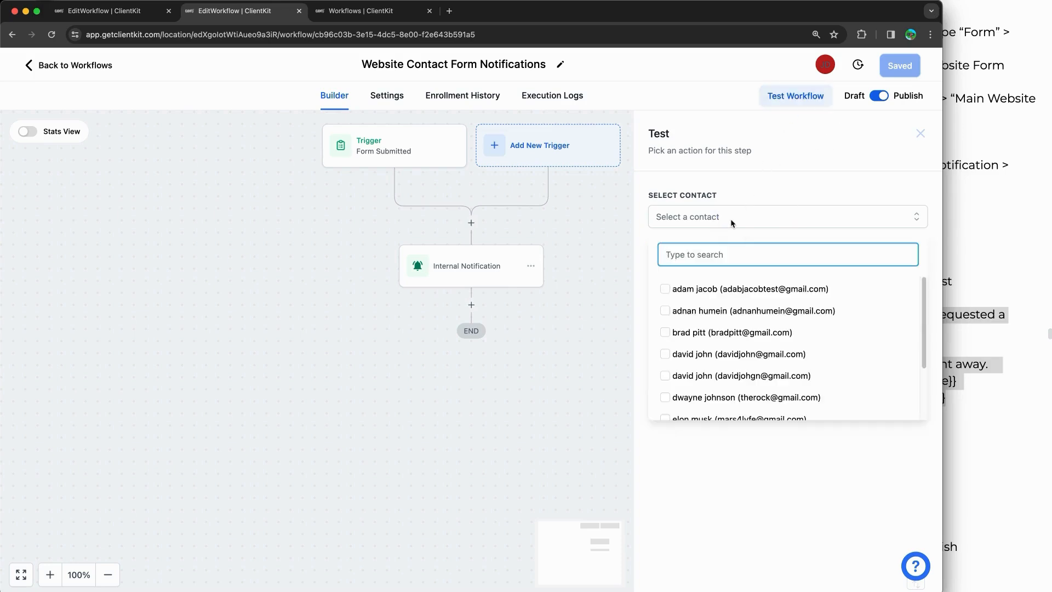
{"action": "scroll", "coordinate": [755, 324], "scroll_direction": "down", "scroll_amount": 2}
{"action": "left_click", "coordinate": [742, 358]}
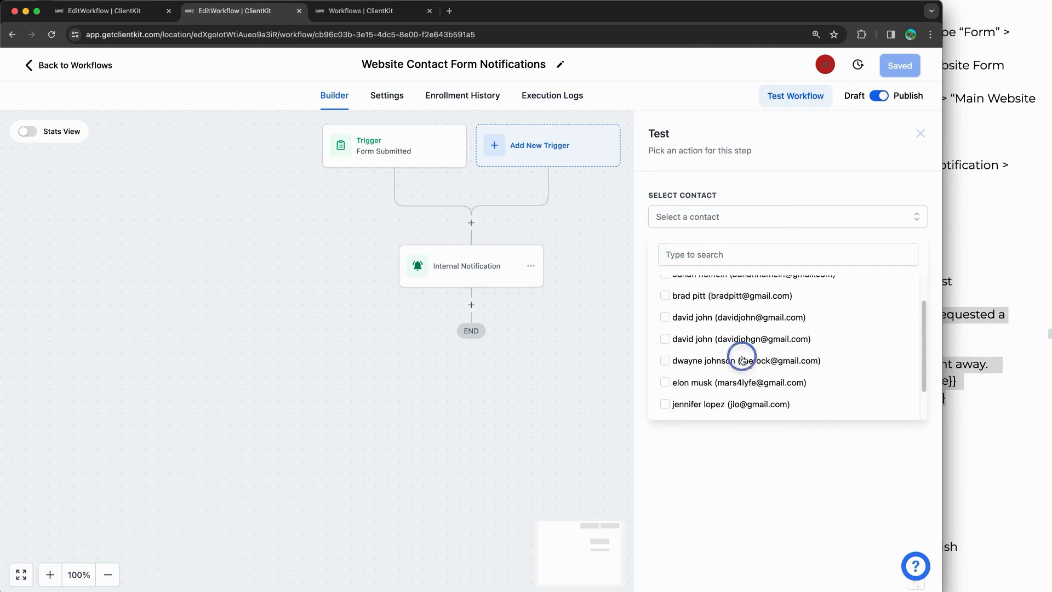
{"action": "left_click", "coordinate": [756, 484]}
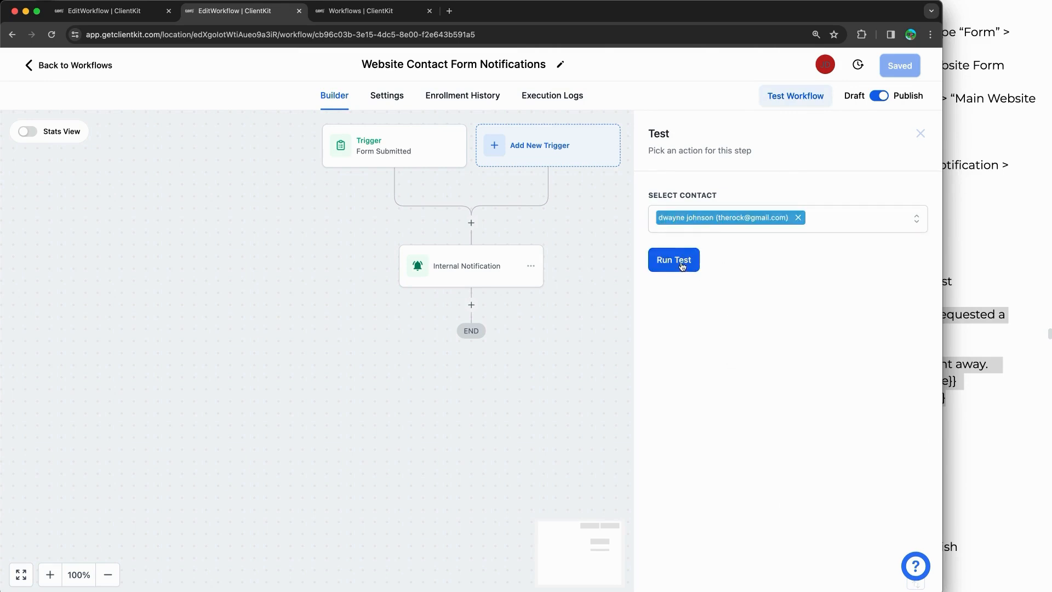
{"action": "left_click", "coordinate": [682, 263]}
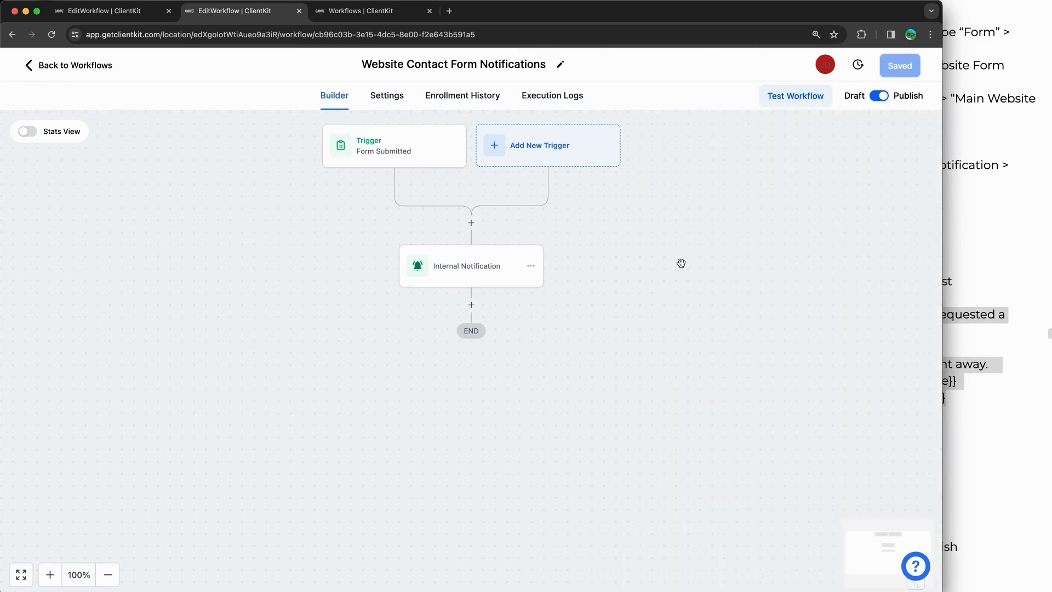
{"action": "left_click", "coordinate": [382, 12]}
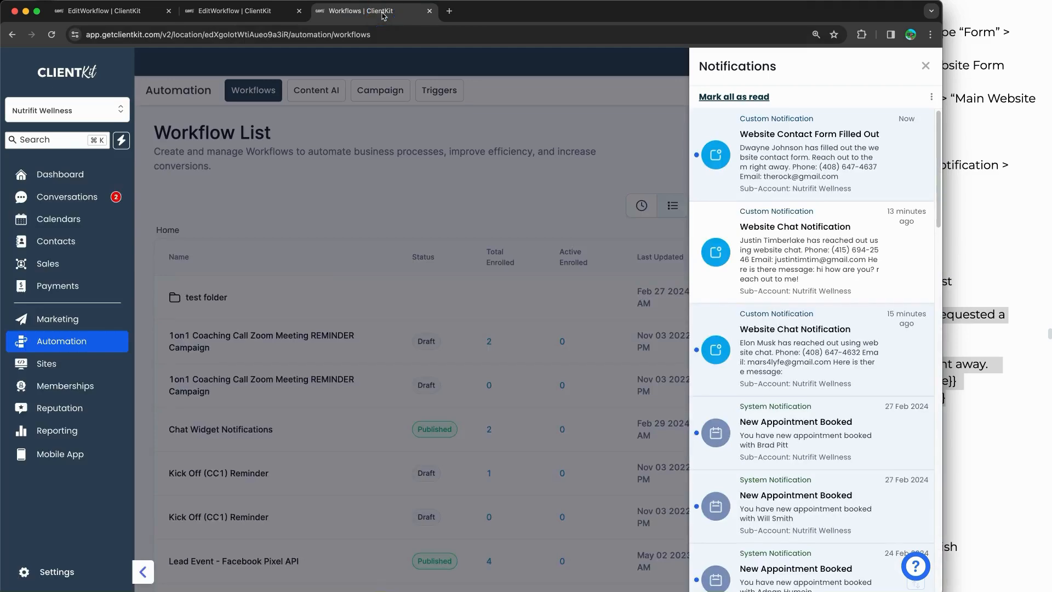
{"action": "left_click", "coordinate": [926, 65]}
{"action": "left_click", "coordinate": [889, 68]}
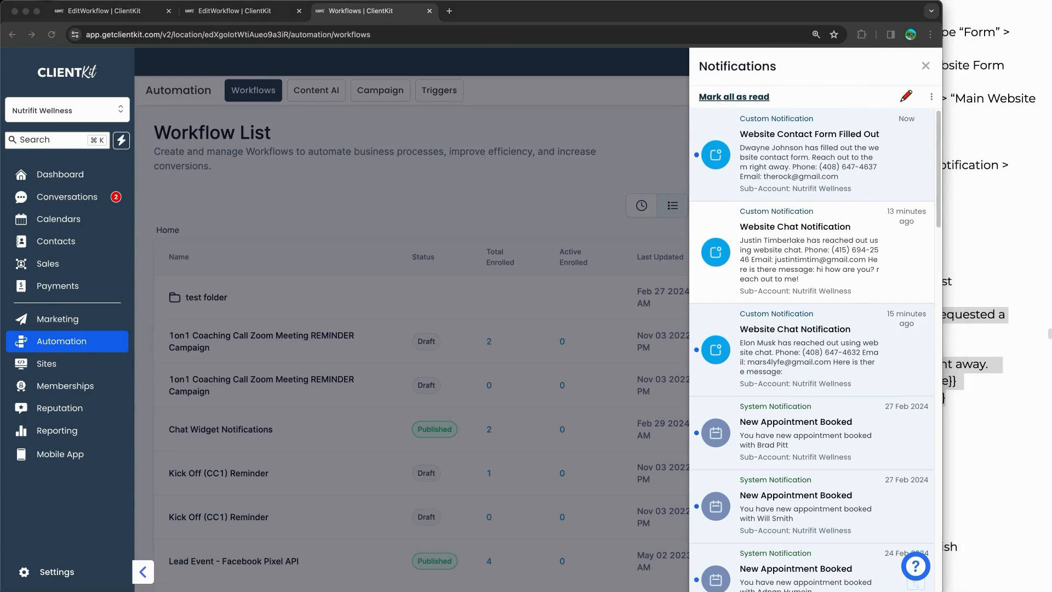
{"action": "mouse_move", "coordinate": [921, 104]}
{"action": "left_mouse_down"}
{"action": "mouse_move", "coordinate": [910, 129]}
{"action": "mouse_move", "coordinate": [929, 104]}
{"action": "left_mouse_up"}
{"action": "mouse_move", "coordinate": [856, 104]}
{"action": "left_mouse_down"}
{"action": "mouse_move", "coordinate": [672, 103]}
{"action": "mouse_move", "coordinate": [846, 192]}
{"action": "mouse_move", "coordinate": [934, 112]}
{"action": "mouse_move", "coordinate": [823, 111]}
{"action": "left_mouse_up"}
{"action": "left_click_drag", "start_coordinate": [883, 176], "coordinate": [916, 238]}
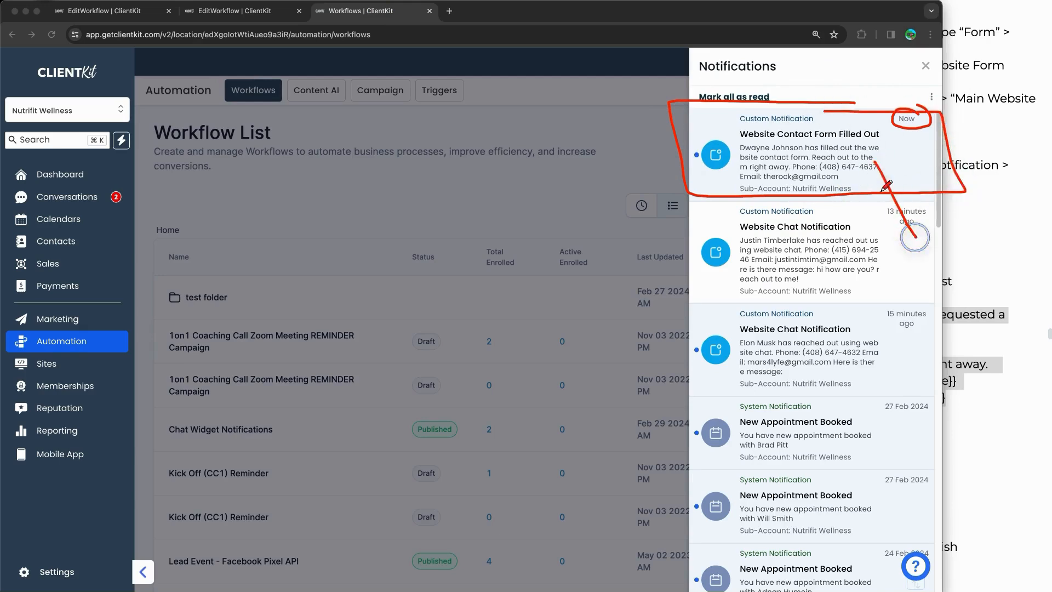
{"action": "left_click_drag", "start_coordinate": [875, 198], "coordinate": [882, 176]}
{"action": "left_click_drag", "start_coordinate": [882, 176], "coordinate": [910, 194]}
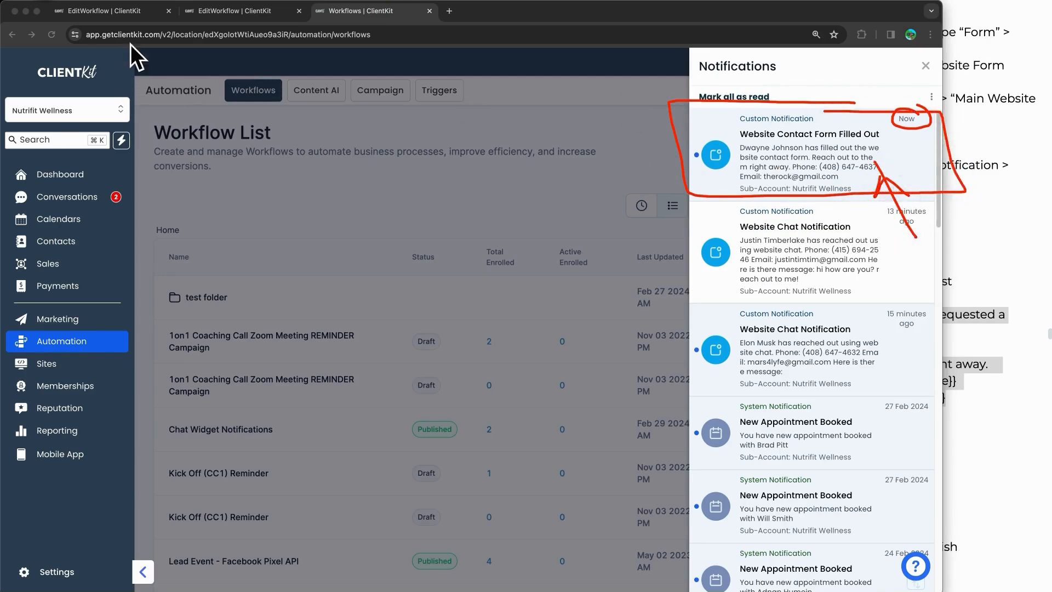
{"action": "key", "text": "Escape"}
{"action": "left_click", "coordinate": [202, 16]}
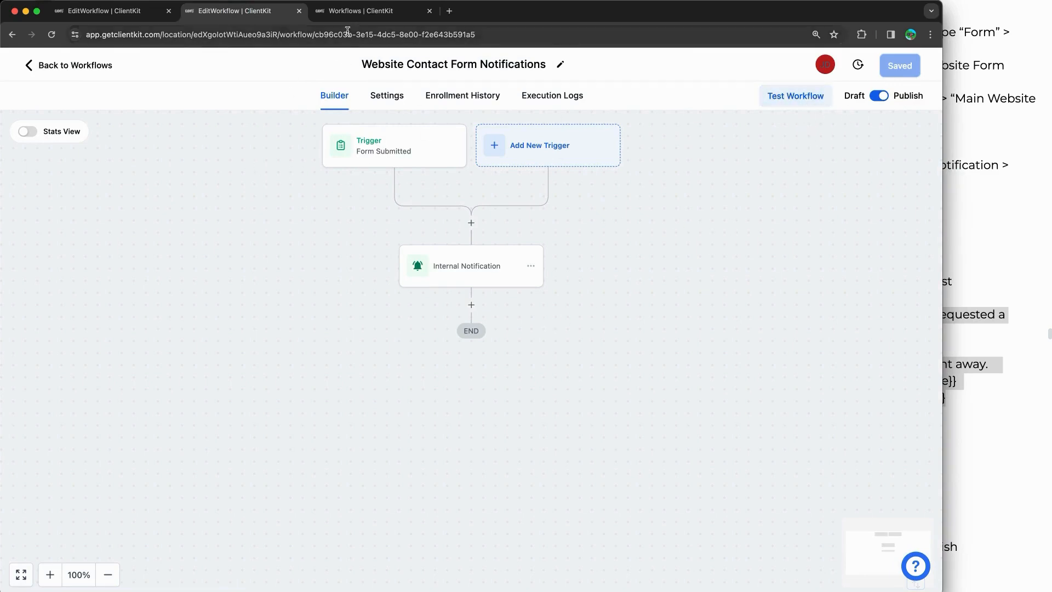
{"action": "left_click", "coordinate": [355, 12]}
Step: Preview the RWI Health Pro Website's Home page, copy its live URL, and open an incognito window
{"action": "left_click", "coordinate": [451, 194]}
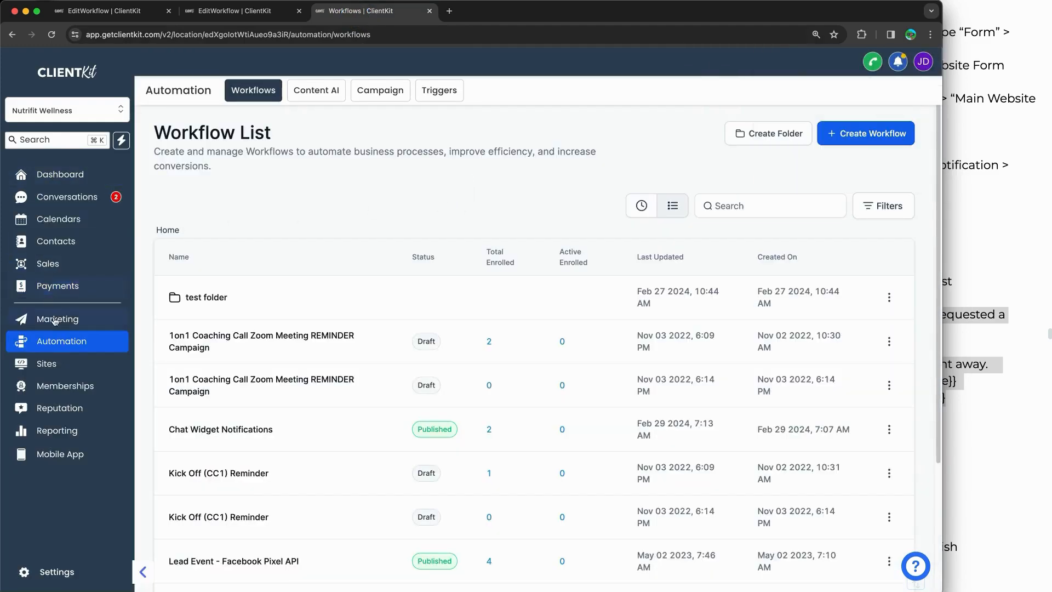
{"action": "left_click", "coordinate": [68, 364]}
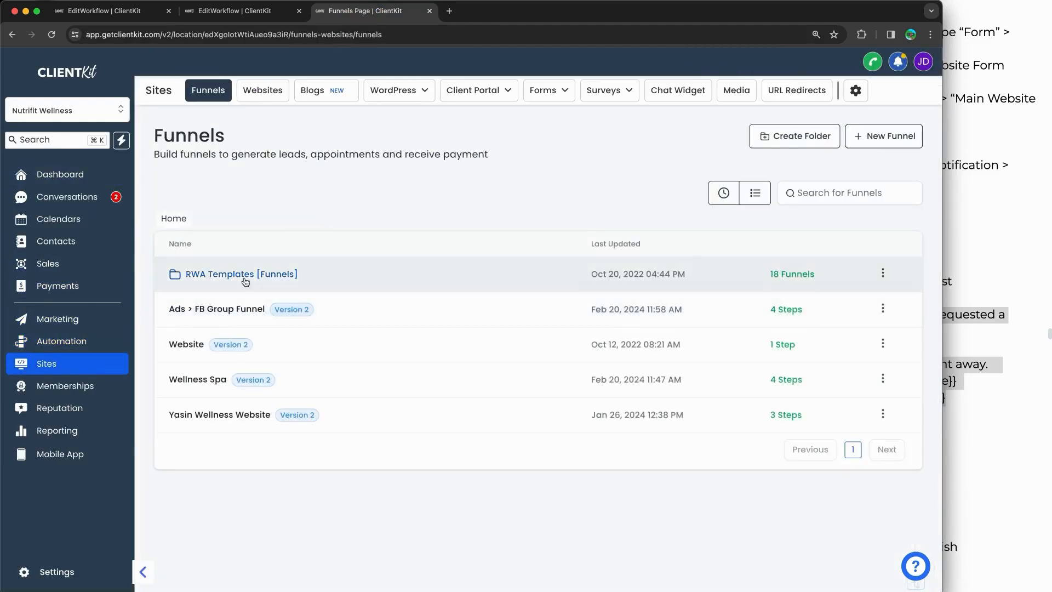
{"action": "left_click", "coordinate": [262, 90]}
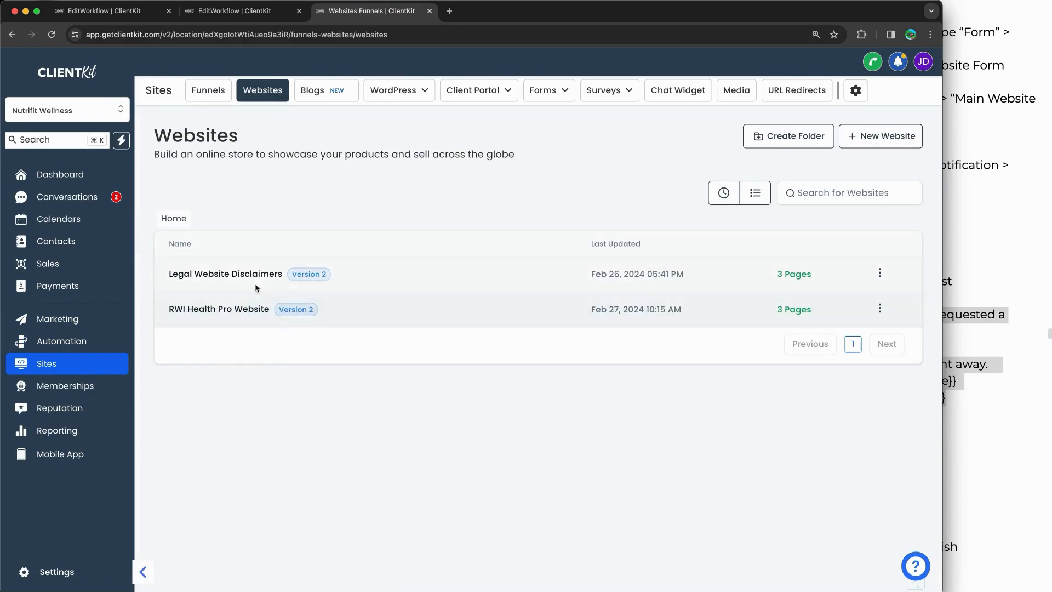
{"action": "left_click", "coordinate": [237, 309]}
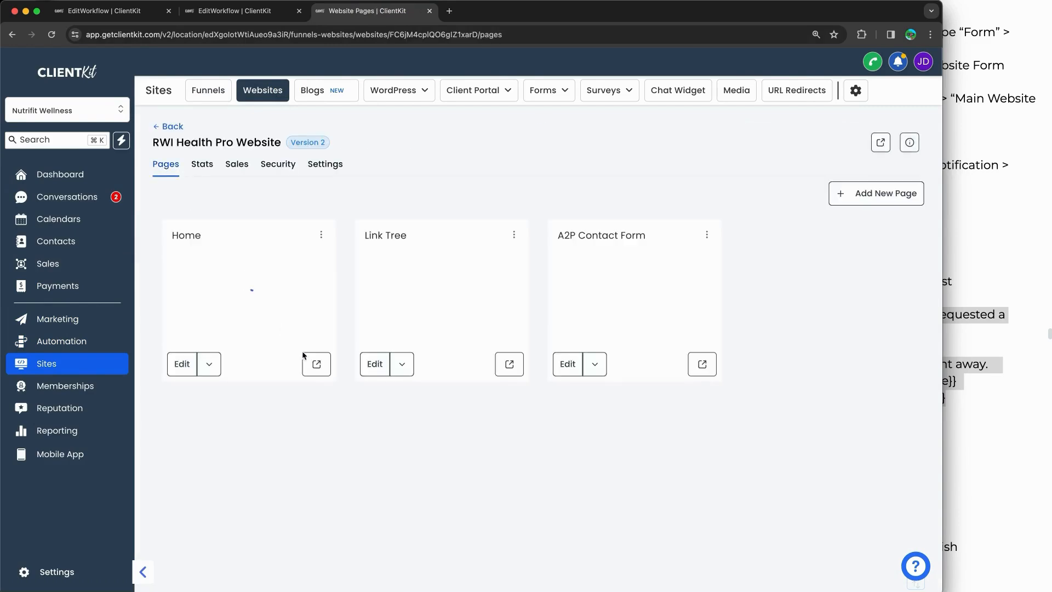
{"action": "left_click", "coordinate": [313, 359]}
{"action": "left_click", "coordinate": [252, 35]}
{"action": "key", "text": "super+c"}
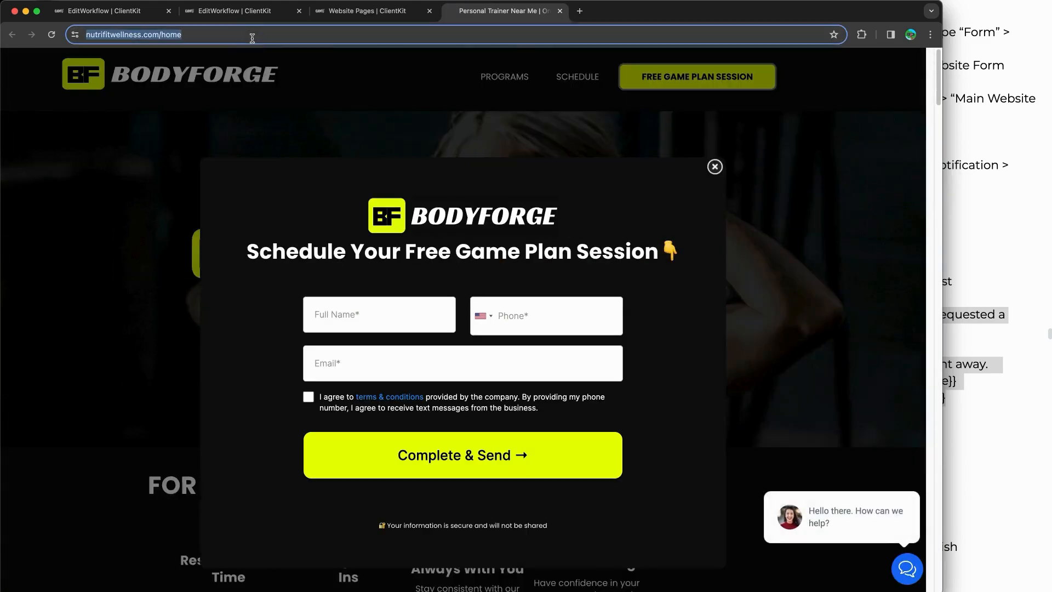
{"action": "left_click", "coordinate": [560, 10]}
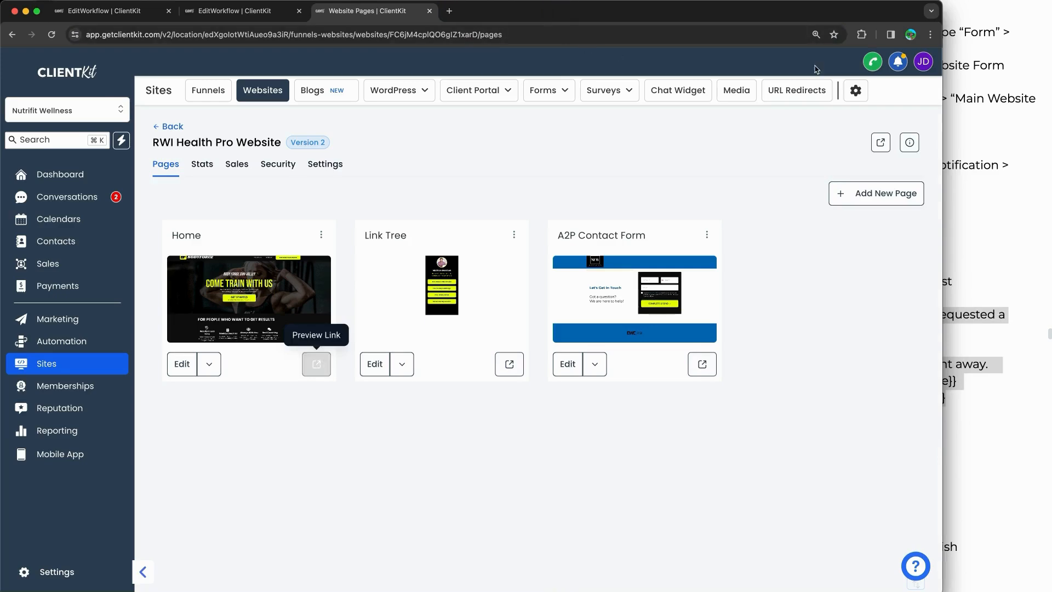
{"action": "left_click", "coordinate": [931, 34]}
{"action": "left_click", "coordinate": [845, 89]}
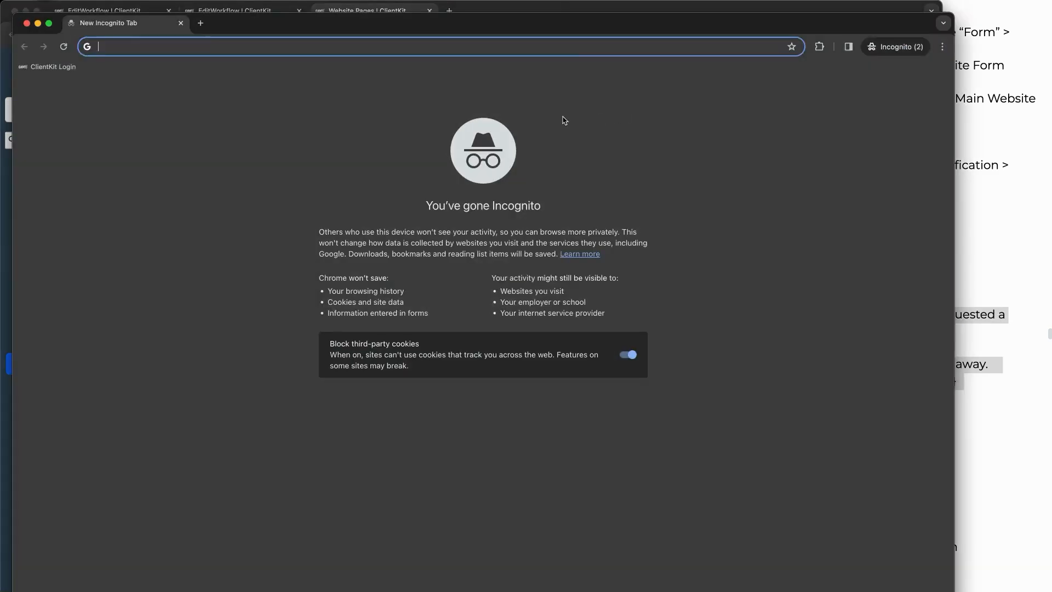
Step: Load the copied live site address and open the BodyForge free game plan form
{"action": "key", "text": "super+v"}
{"action": "key", "text": "Return"}
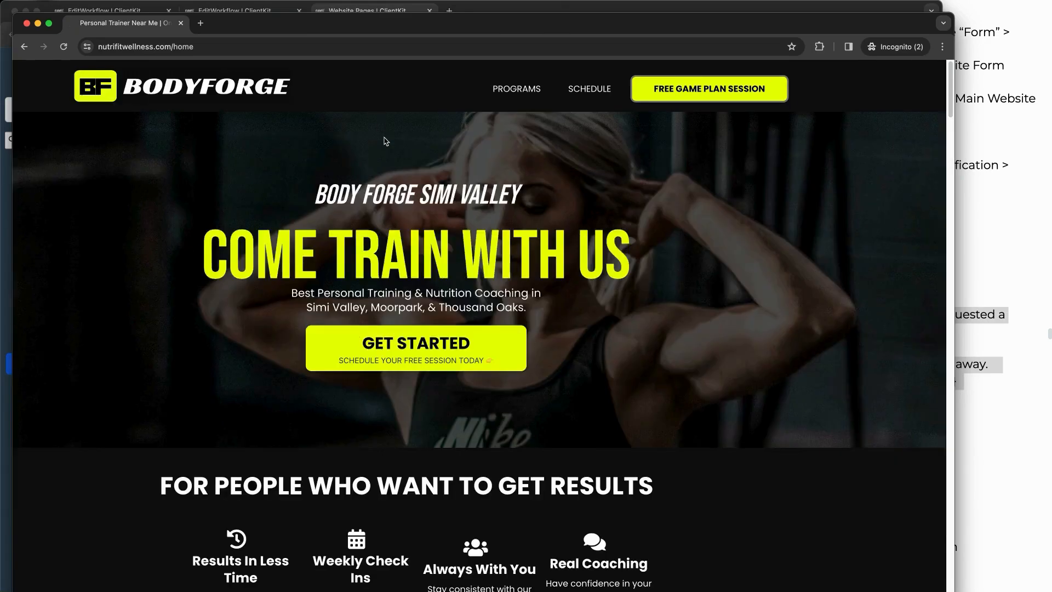
{"action": "left_click", "coordinate": [434, 343]}
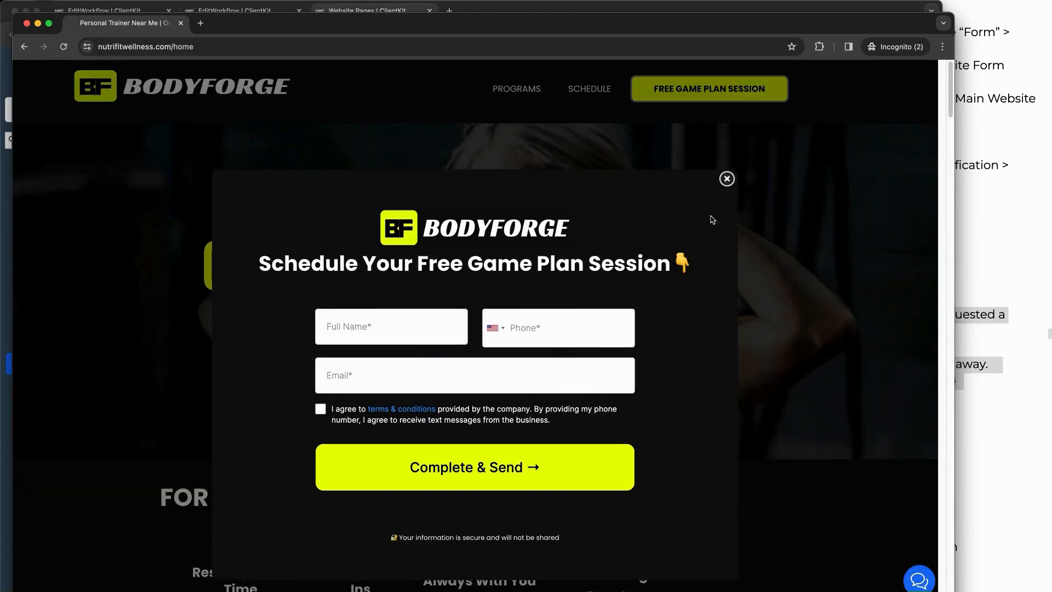
{"action": "left_click", "coordinate": [726, 178]}
{"action": "left_click", "coordinate": [419, 353]}
{"action": "left_click", "coordinate": [727, 178]}
{"action": "scroll", "coordinate": [392, 258], "scroll_direction": "down", "scroll_amount": 10}
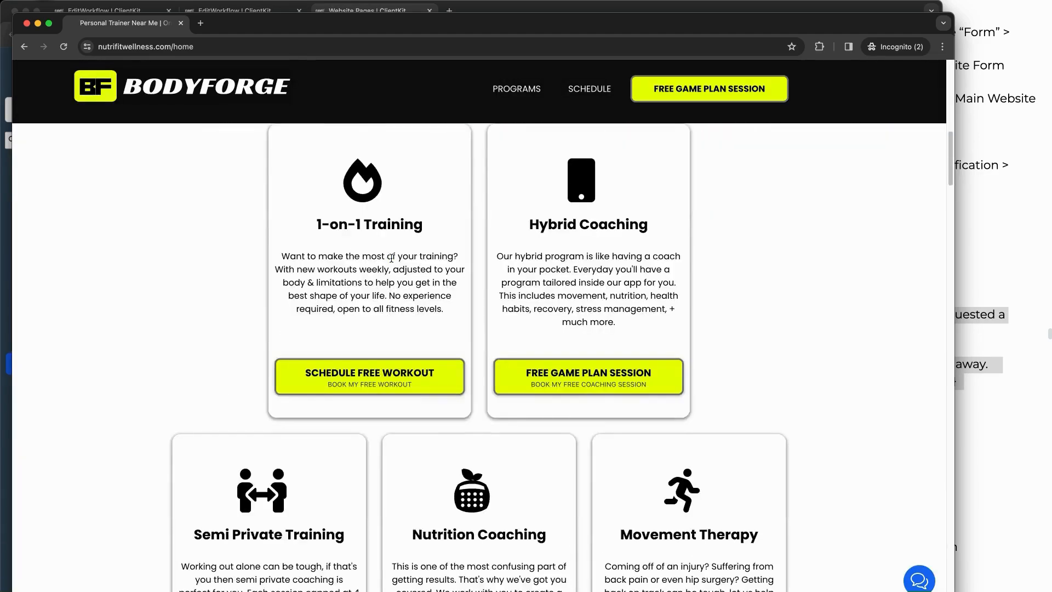
{"action": "scroll", "coordinate": [391, 258], "scroll_direction": "down", "scroll_amount": 15}
{"action": "scroll", "coordinate": [475, 320], "scroll_direction": "up", "scroll_amount": 5}
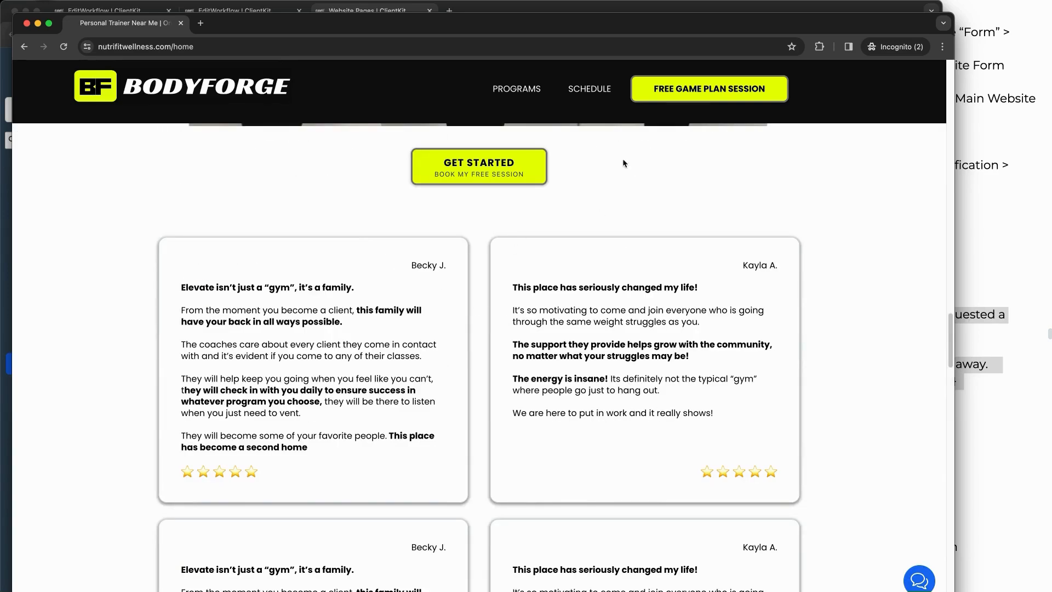
{"action": "left_click", "coordinate": [708, 86]}
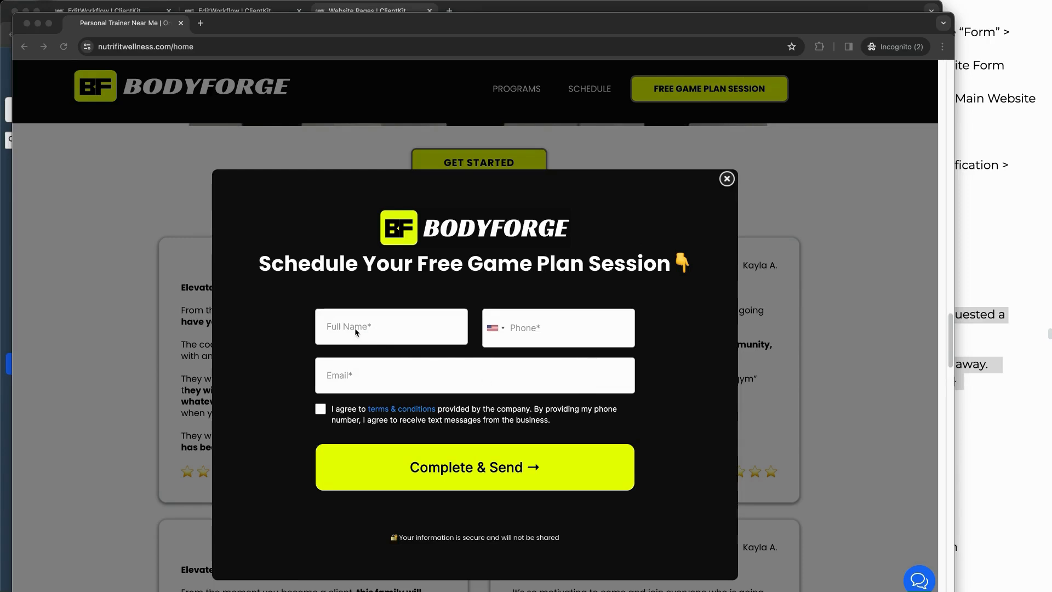
Step: Fill in the test contact's full name, phone number and e-mail, accept the terms, and submit
{"action": "left_click", "coordinate": [394, 334]}
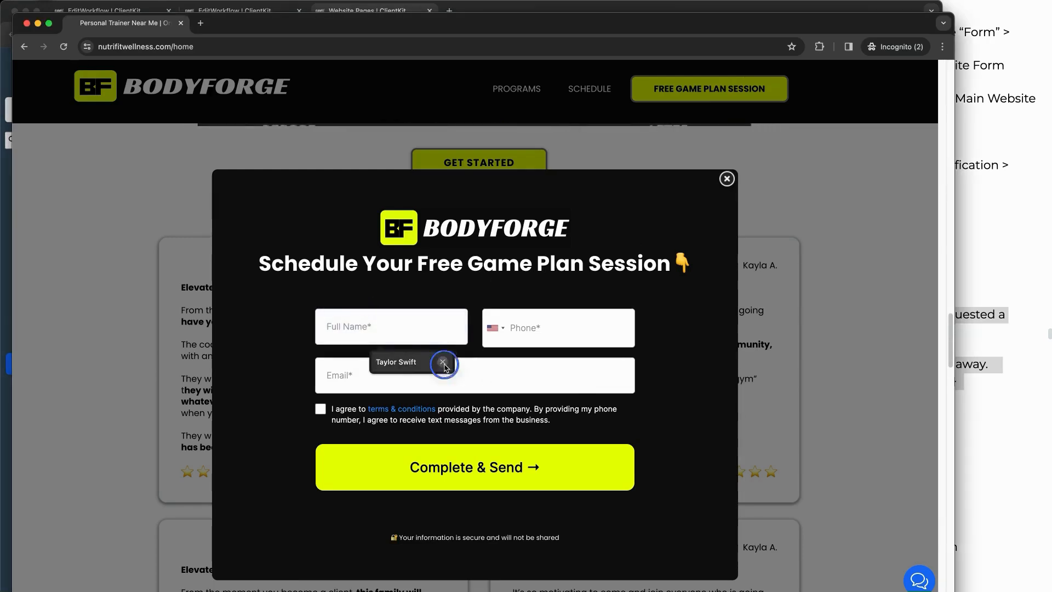
{"action": "left_click", "coordinate": [442, 362]}
{"action": "type", "text": "Tom Crui"}
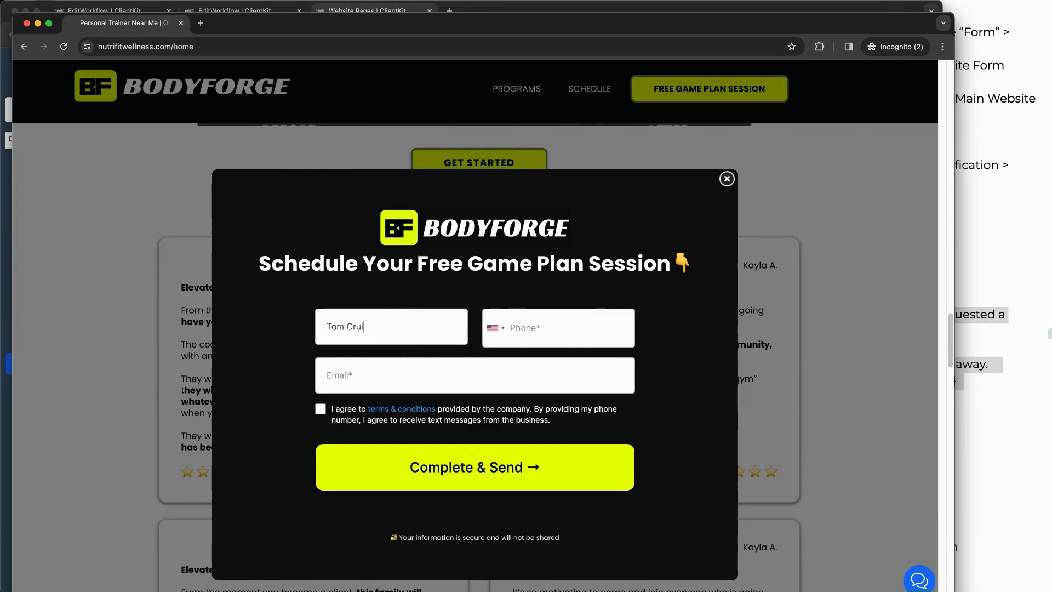
{"action": "type", "text": "se"}
{"action": "left_click", "coordinate": [537, 327]}
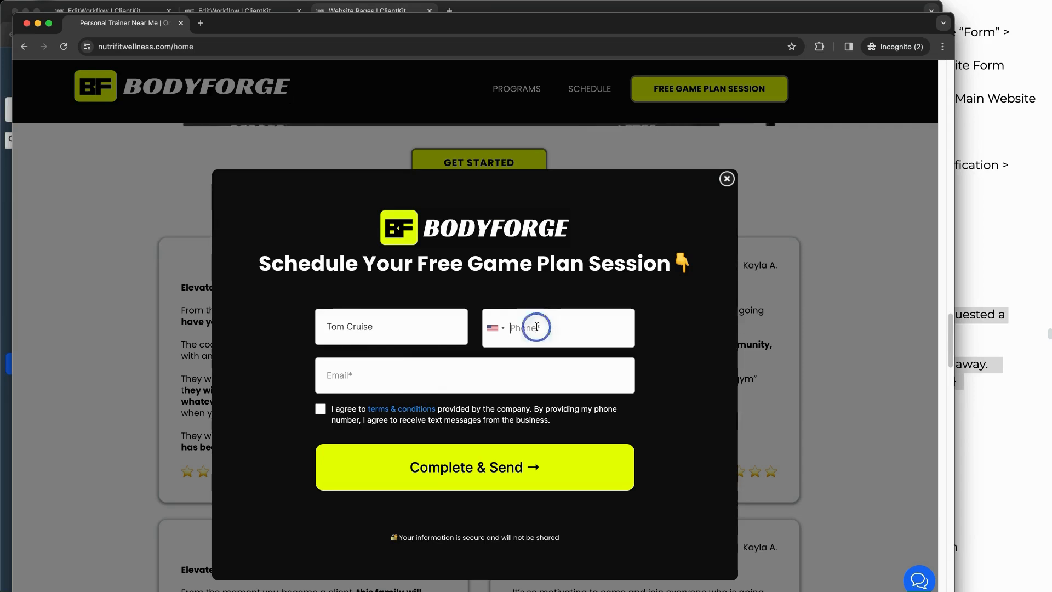
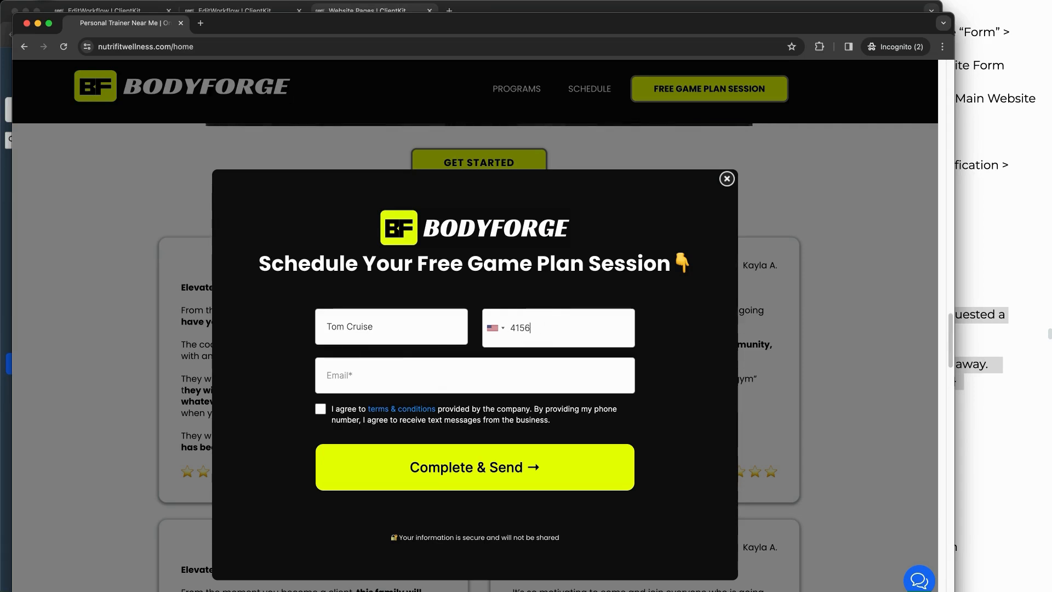
{"action": "left_click", "coordinate": [403, 377]}
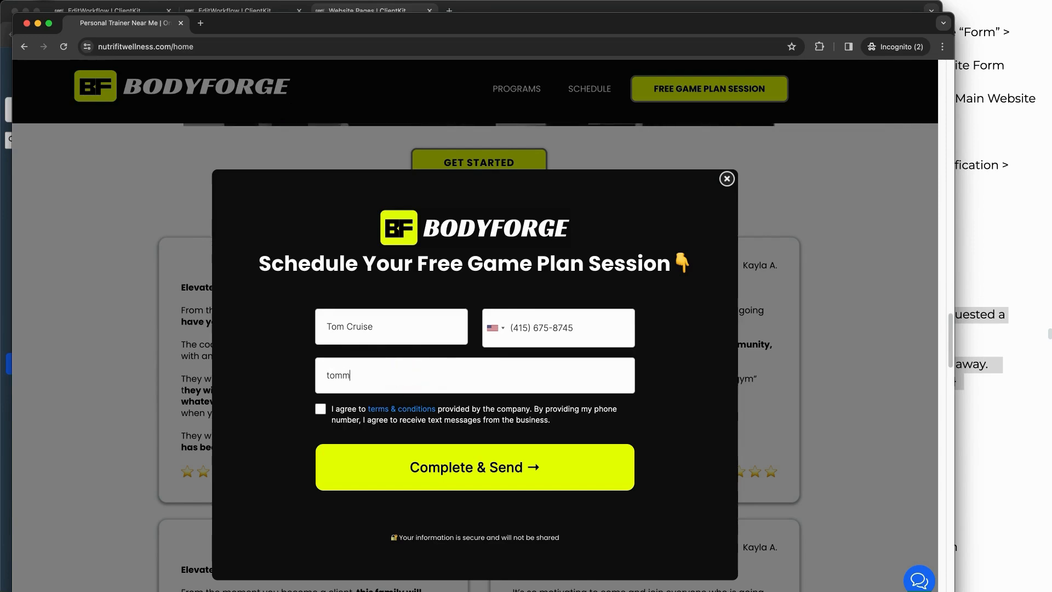
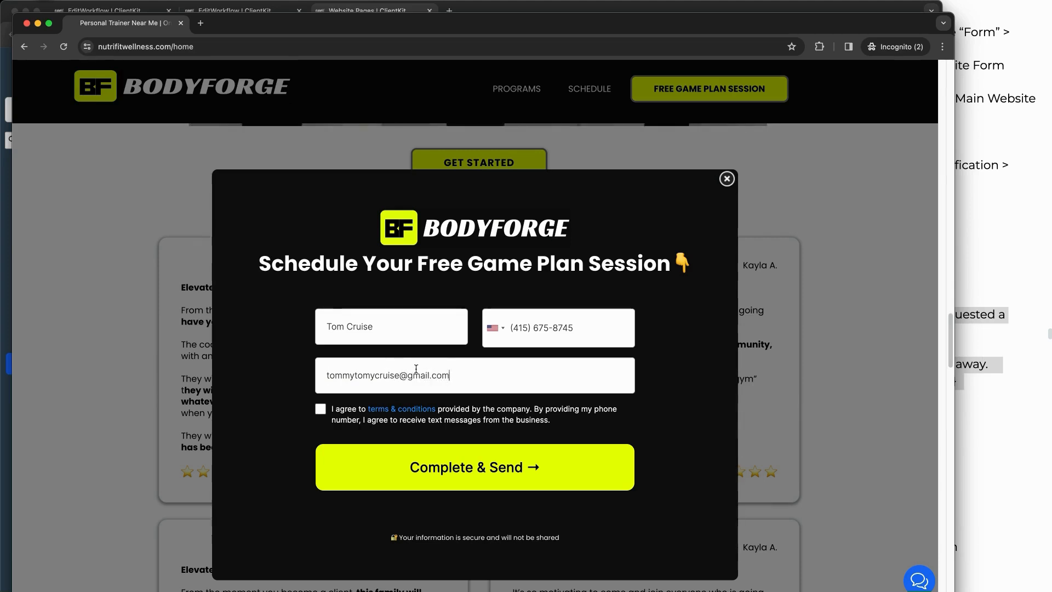
{"action": "left_click", "coordinate": [321, 409]}
{"action": "left_click", "coordinate": [465, 476]}
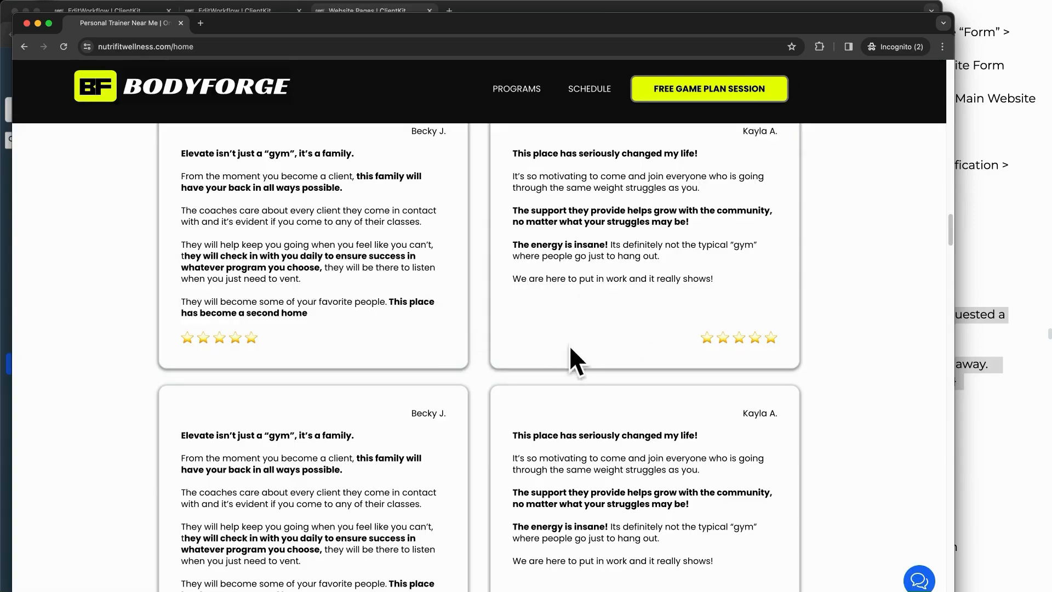
Step: Scroll the BodyForge page back up, reopen the game plan form, then return to ClientKit
{"action": "scroll", "coordinate": [587, 263], "scroll_direction": "up", "scroll_amount": 2}
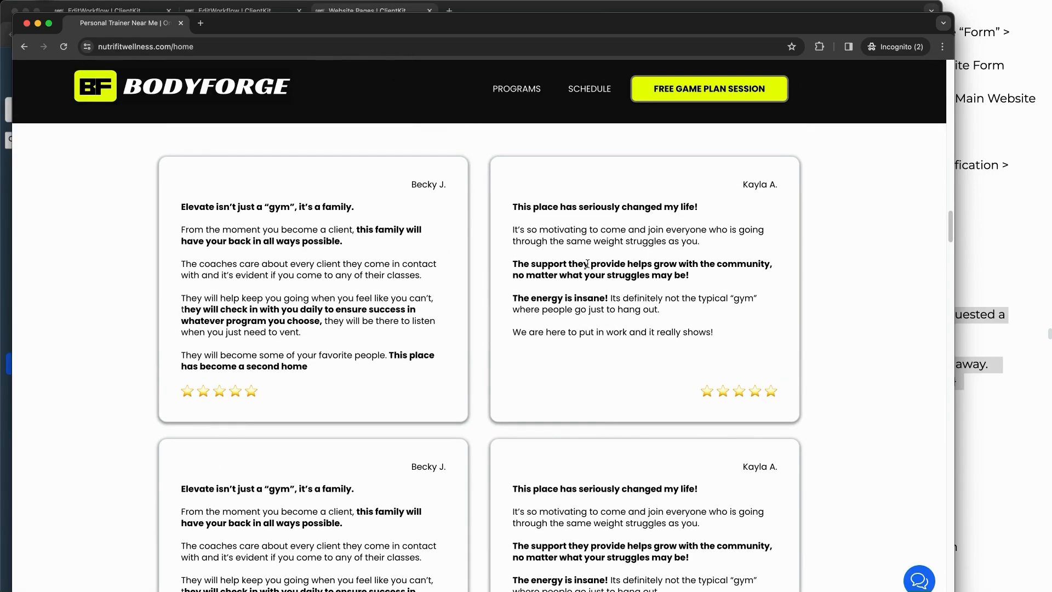
{"action": "scroll", "coordinate": [529, 249], "scroll_direction": "up", "scroll_amount": 20}
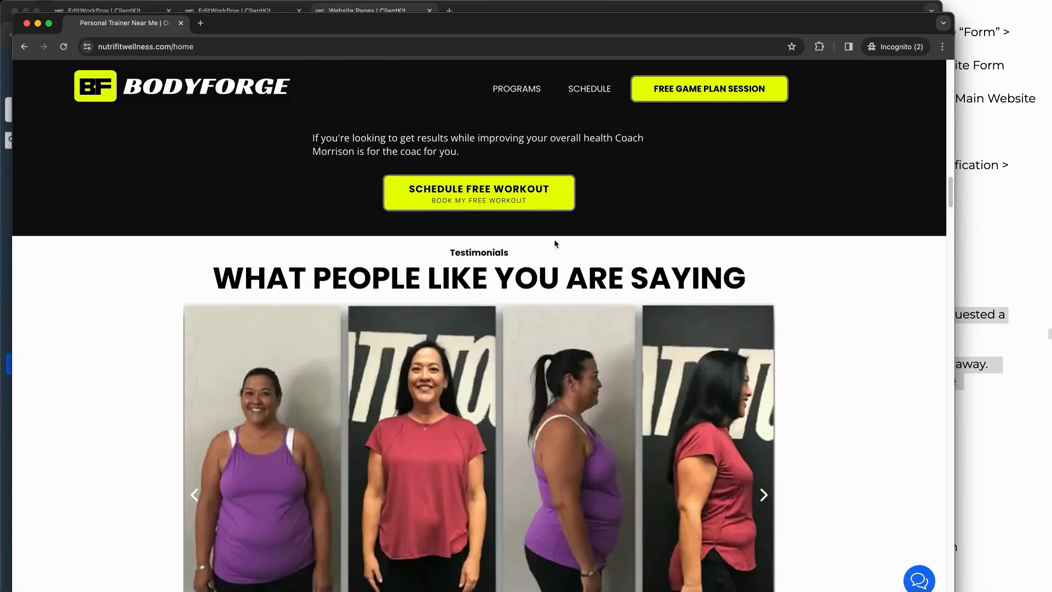
{"action": "scroll", "coordinate": [534, 245], "scroll_direction": "up", "scroll_amount": 6}
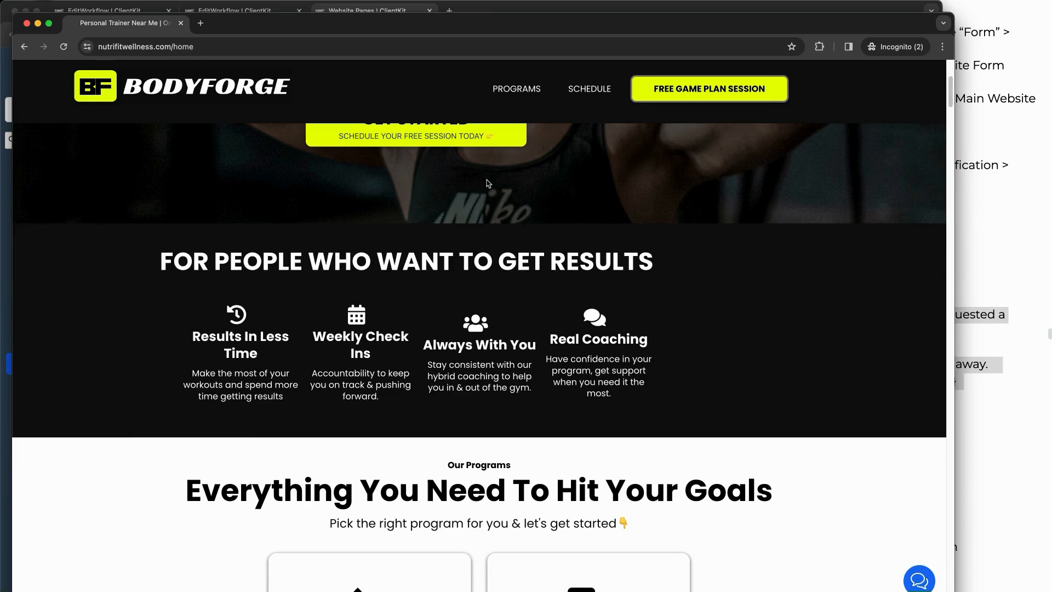
{"action": "left_click", "coordinate": [446, 128]}
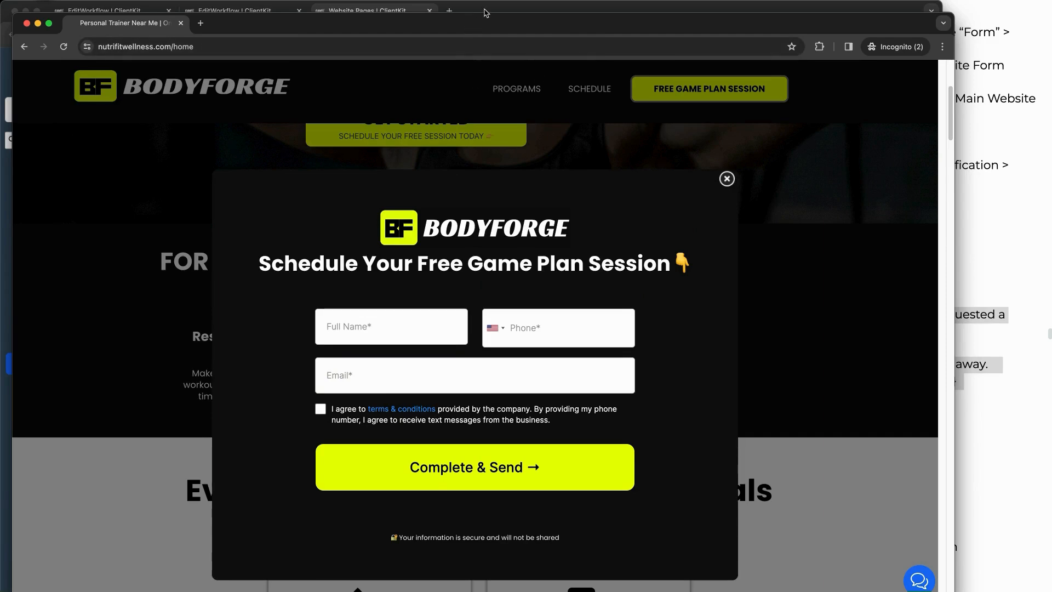
{"action": "left_click", "coordinate": [489, 9]}
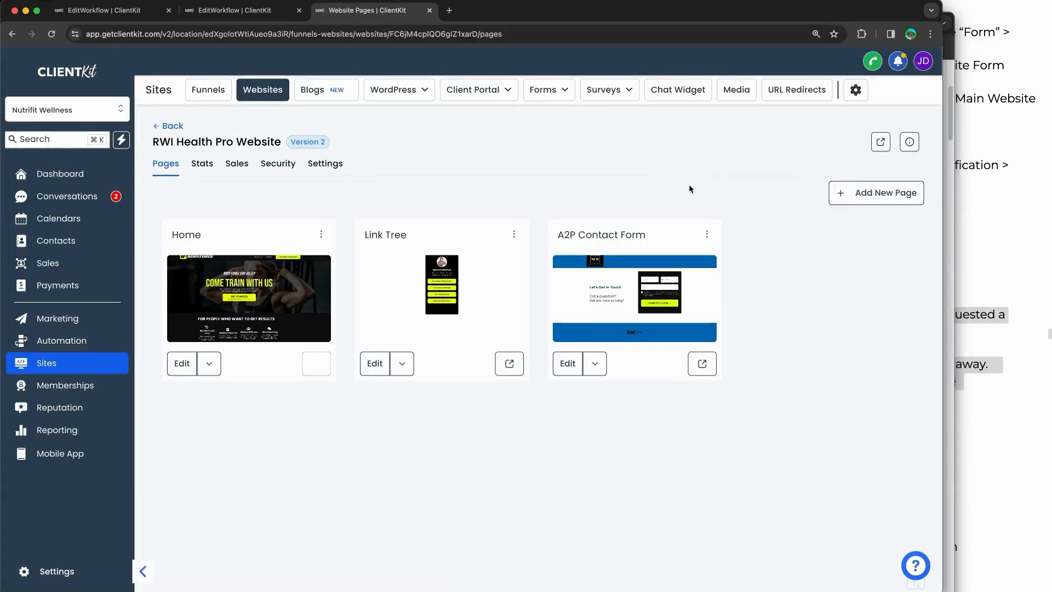
Step: Check ClientKit's notifications for the new form alert, reloading once, then open an incognito window
{"action": "left_click", "coordinate": [897, 62]}
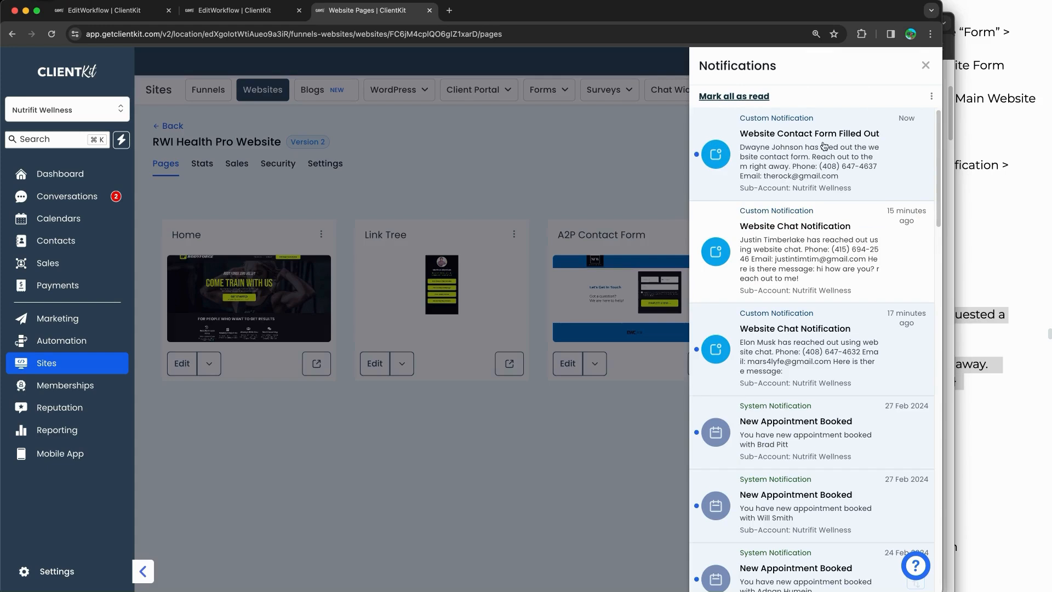
{"action": "left_click", "coordinate": [925, 65]}
{"action": "left_click", "coordinate": [51, 34]}
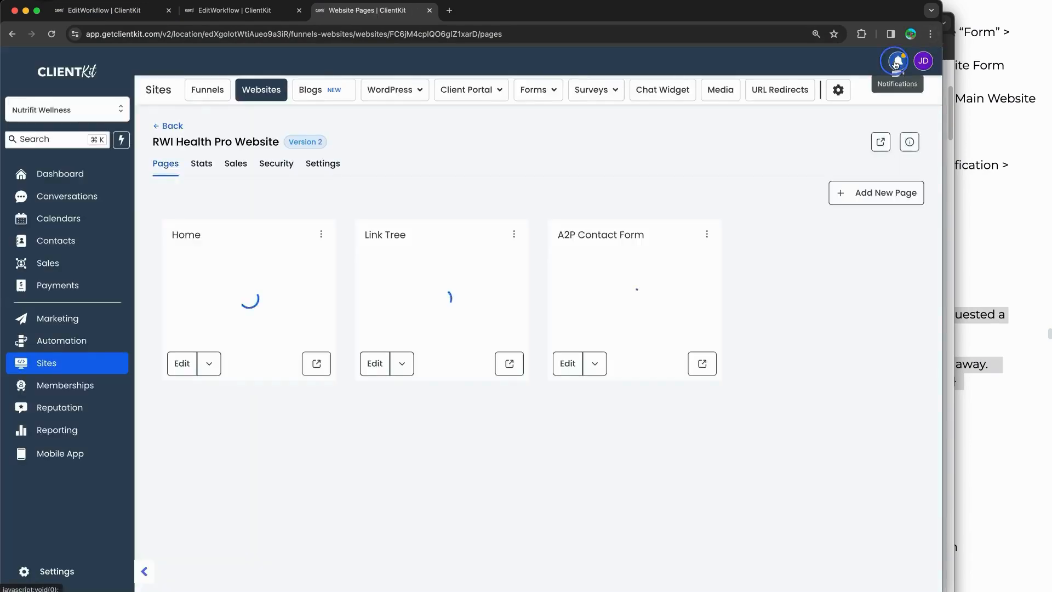
{"action": "left_click", "coordinate": [899, 61]}
{"action": "left_click", "coordinate": [925, 64]}
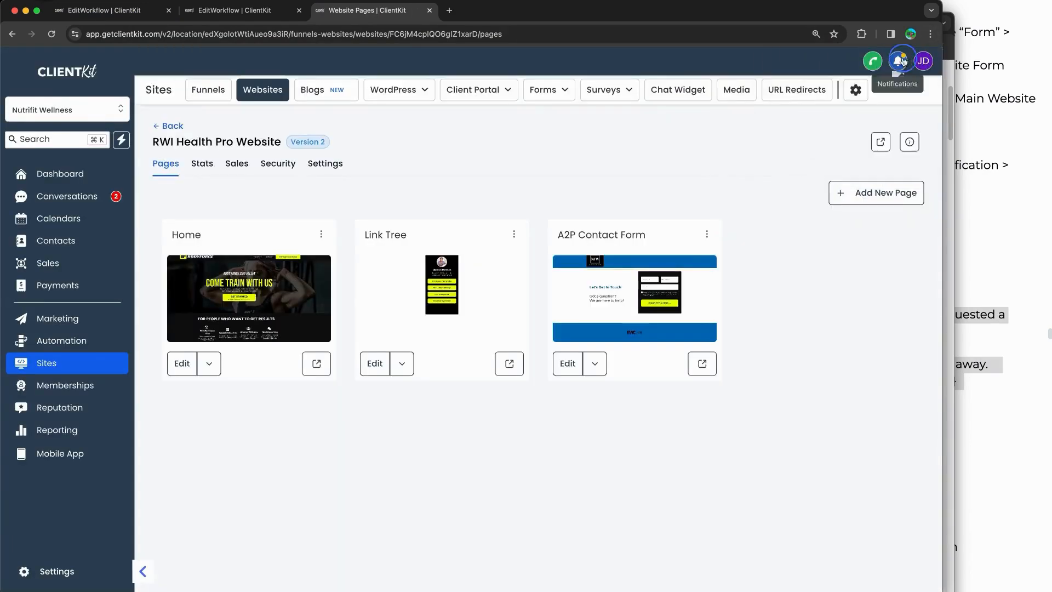
{"action": "left_click", "coordinate": [898, 60]}
{"action": "left_click", "coordinate": [931, 68]}
{"action": "left_click", "coordinate": [930, 34]}
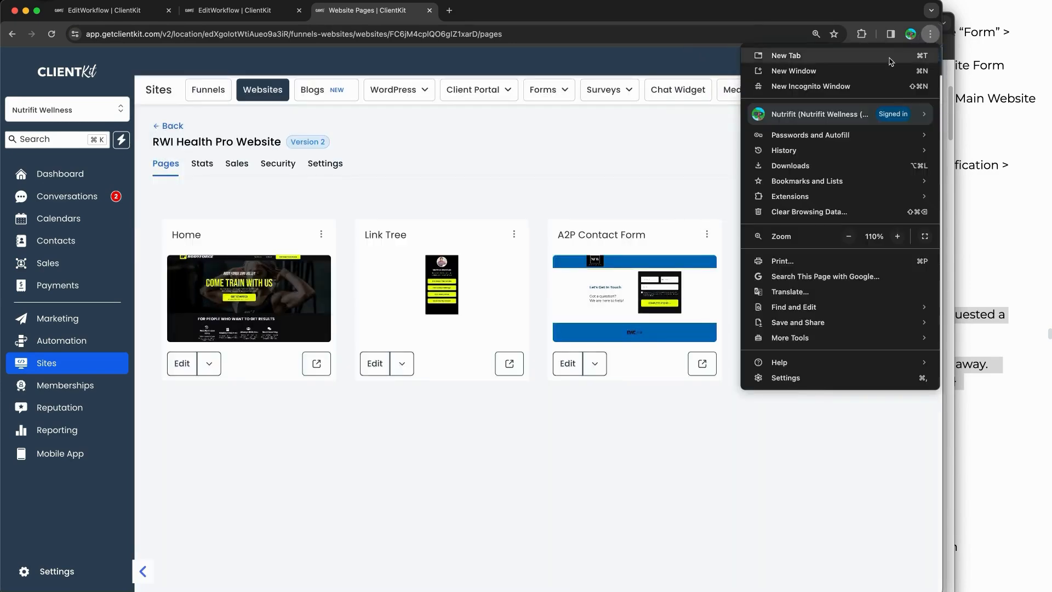
{"action": "left_click", "coordinate": [860, 86]}
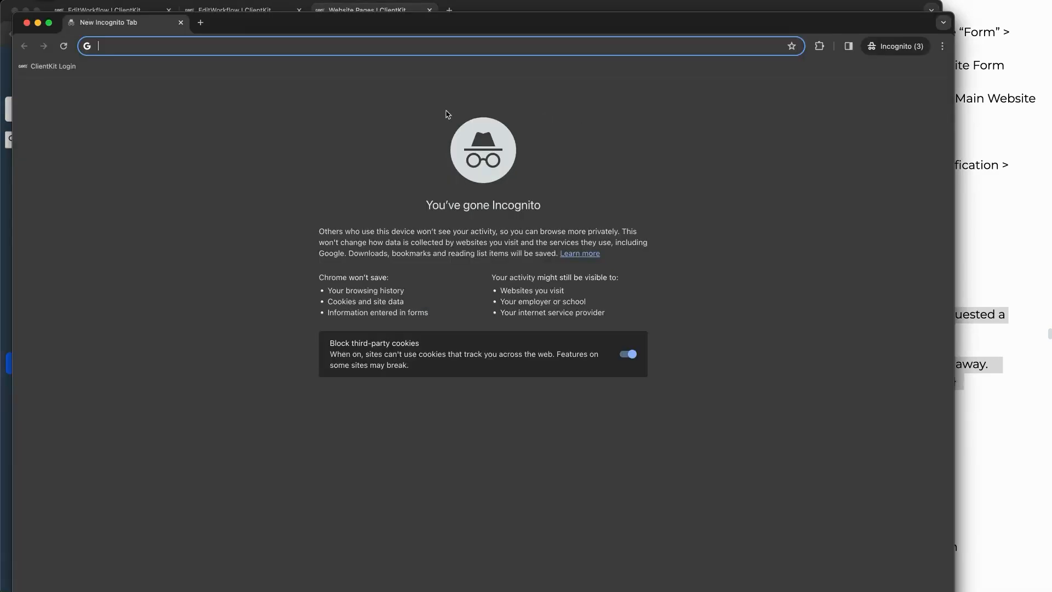
Step: Load the live site, open the game plan form, and enter the contact's full name
{"action": "key", "text": "alt+super+c"}
{"action": "key", "text": "Return"}
{"action": "key", "text": "Return"}
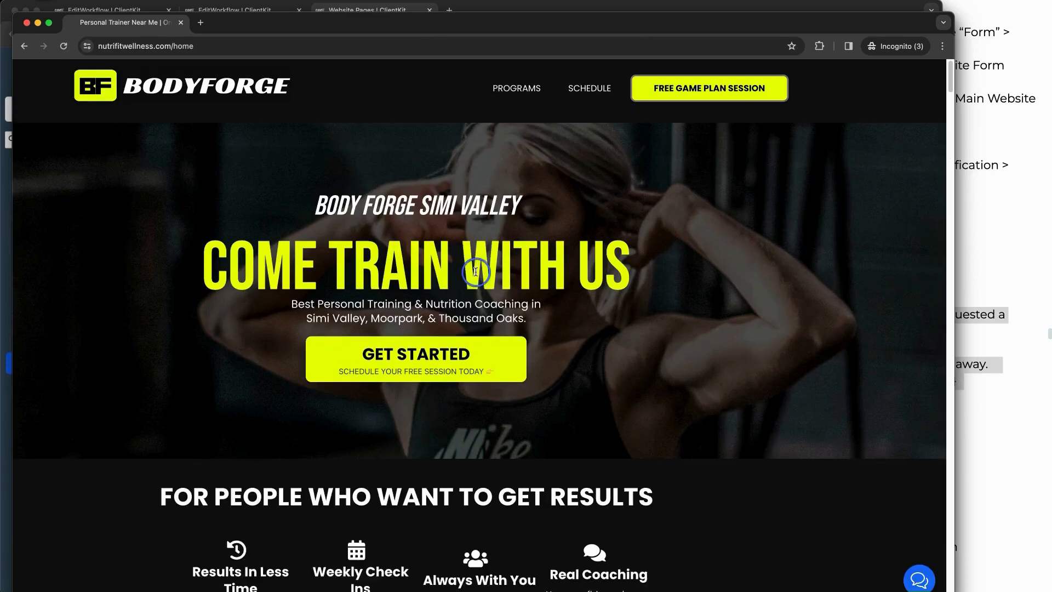
{"action": "left_click", "coordinate": [472, 351]}
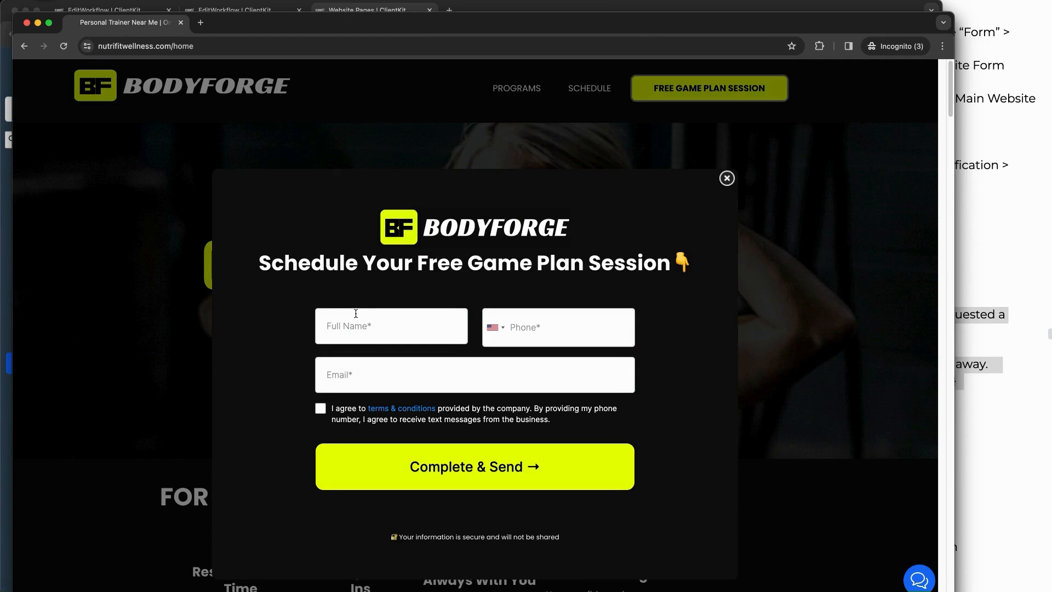
{"action": "left_click", "coordinate": [365, 323]}
{"action": "type", "text": "Tom Crtuise"}
{"action": "key", "text": "Tab"}
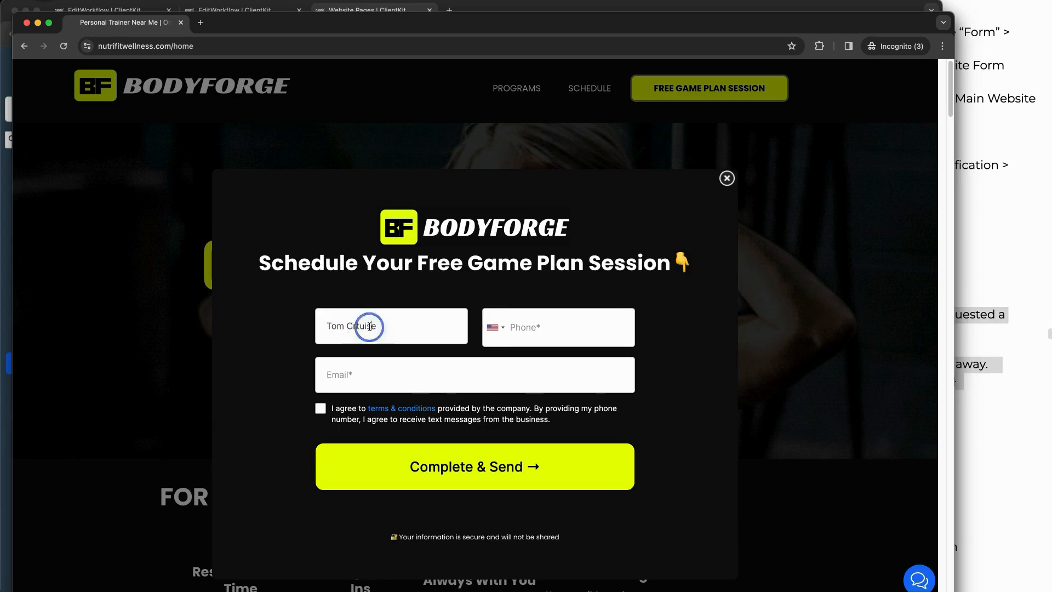
{"action": "type", "text": "Cruise"}
{"action": "key", "text": "Tab"}
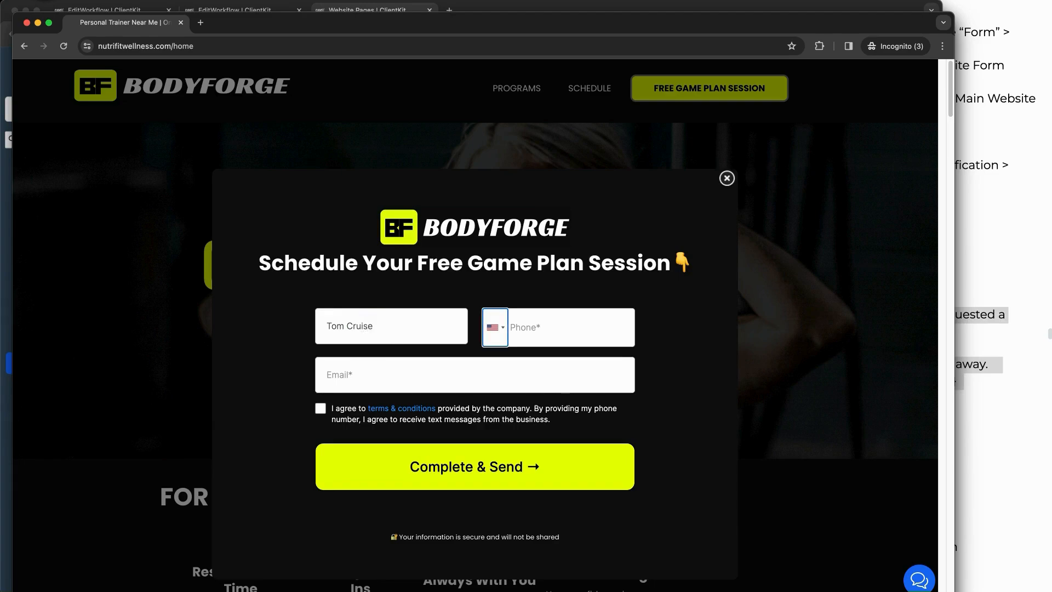
Step: Enter the phone number and e-mail, accept the terms, submit, and return to ClientKit
{"action": "left_click", "coordinate": [556, 336]}
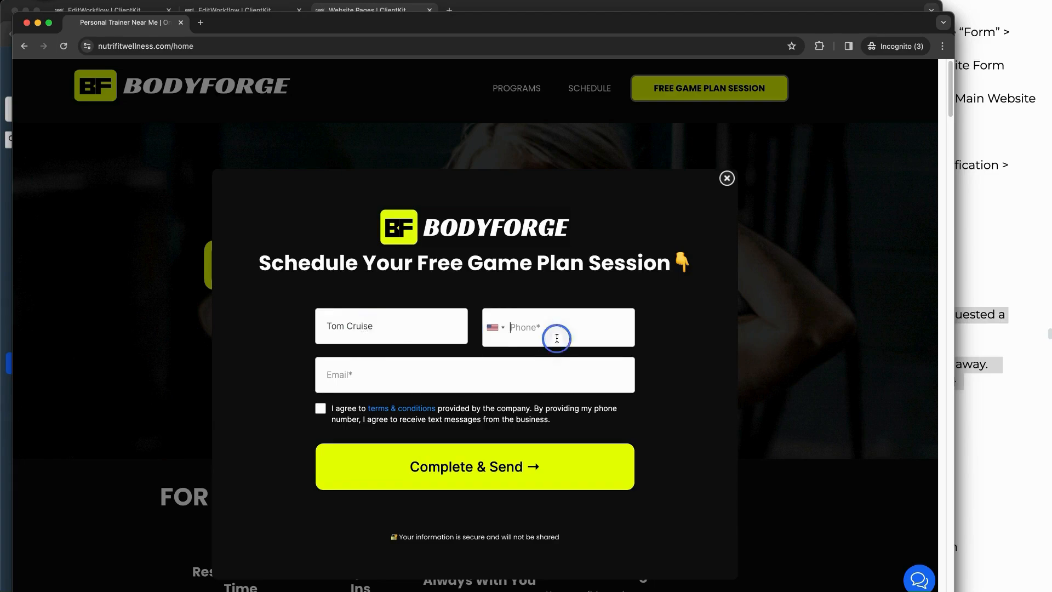
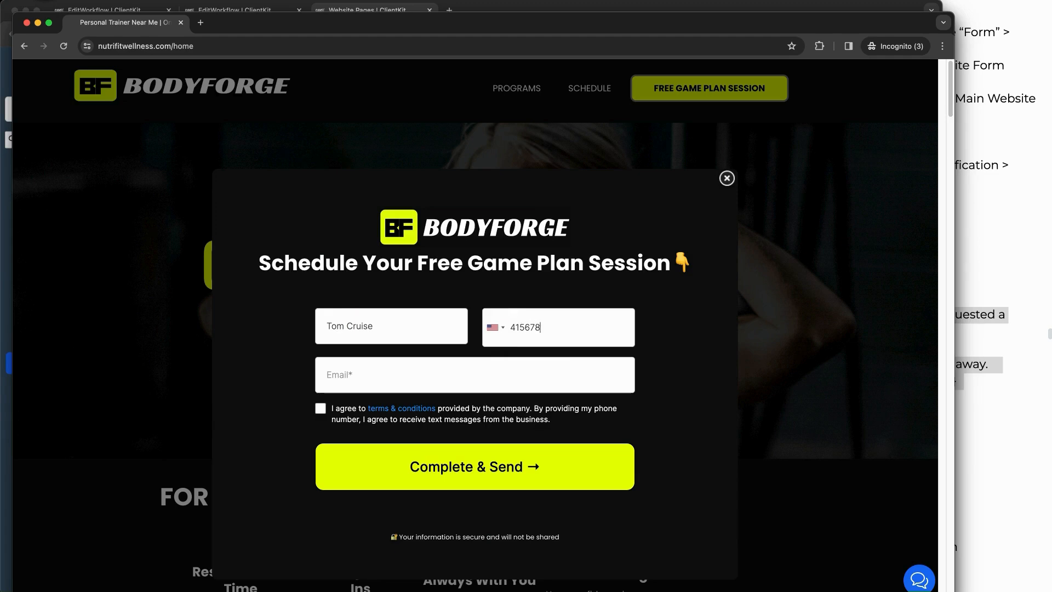
{"action": "left_click", "coordinate": [526, 364]}
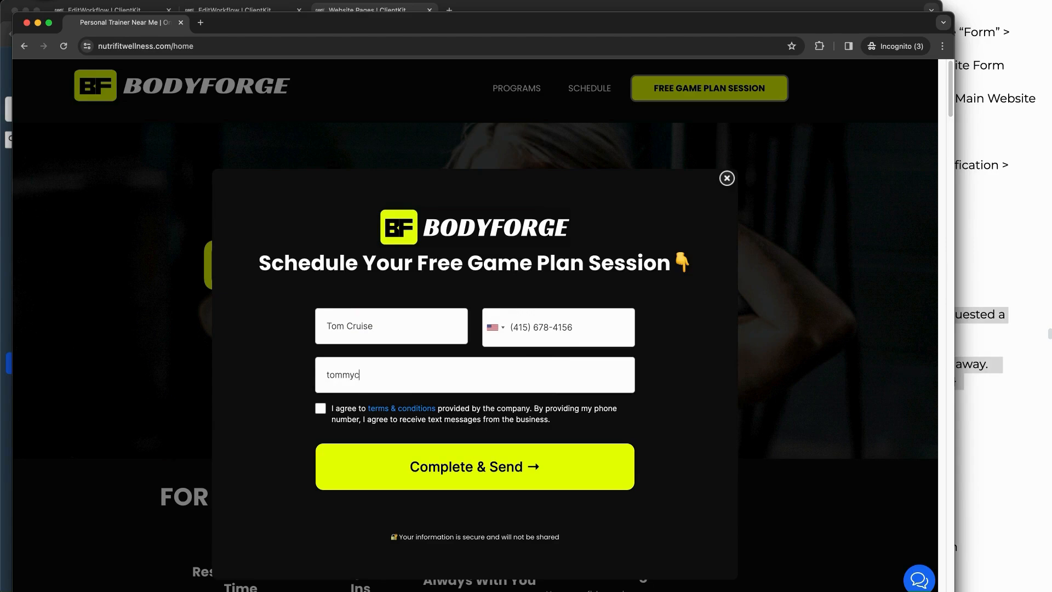
{"action": "left_click", "coordinate": [320, 408]}
{"action": "left_click", "coordinate": [444, 452]}
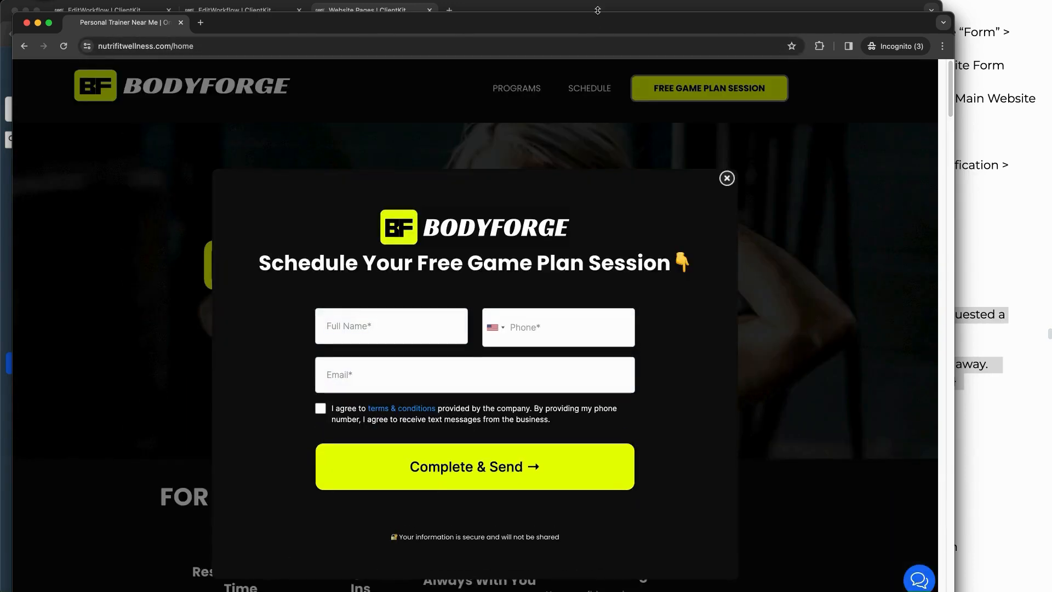
{"action": "left_click", "coordinate": [597, 10]}
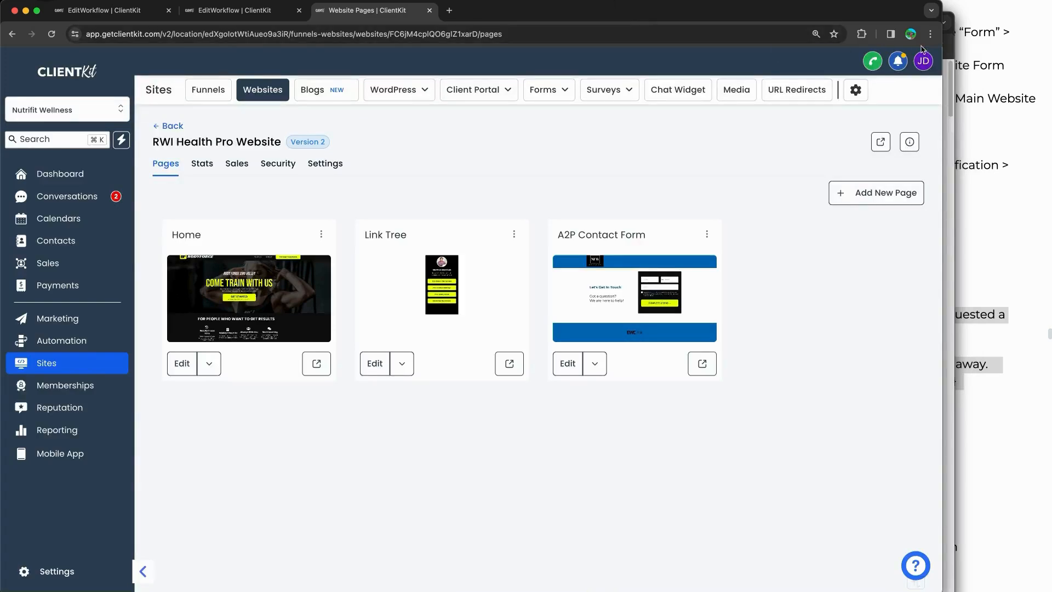
Step: Check ClientKit's notifications, then bring the BodyForge window forward to see its thank-you message
{"action": "left_click", "coordinate": [905, 64]}
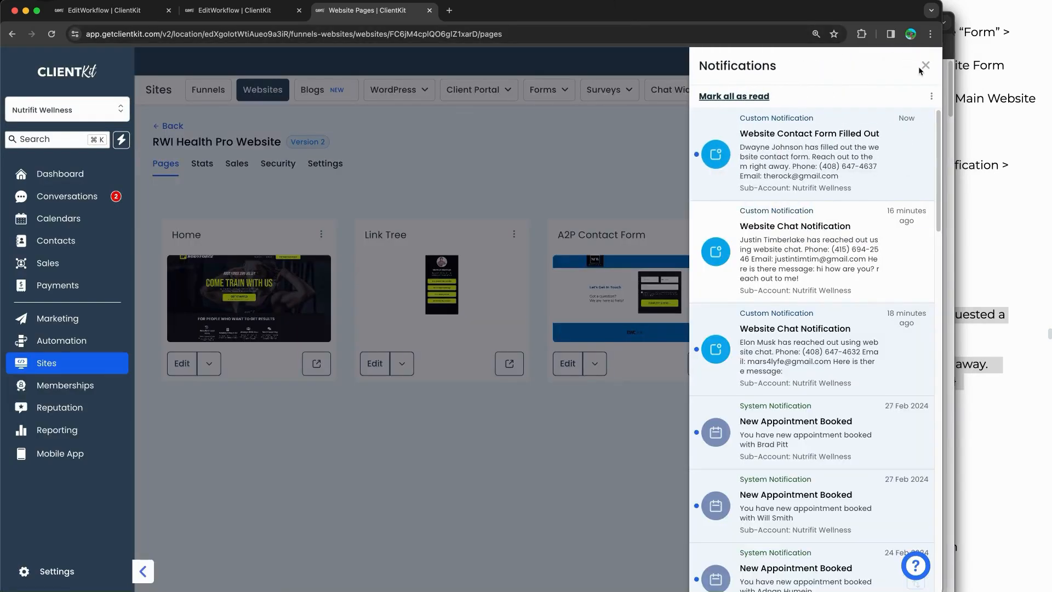
{"action": "left_click", "coordinate": [924, 65]}
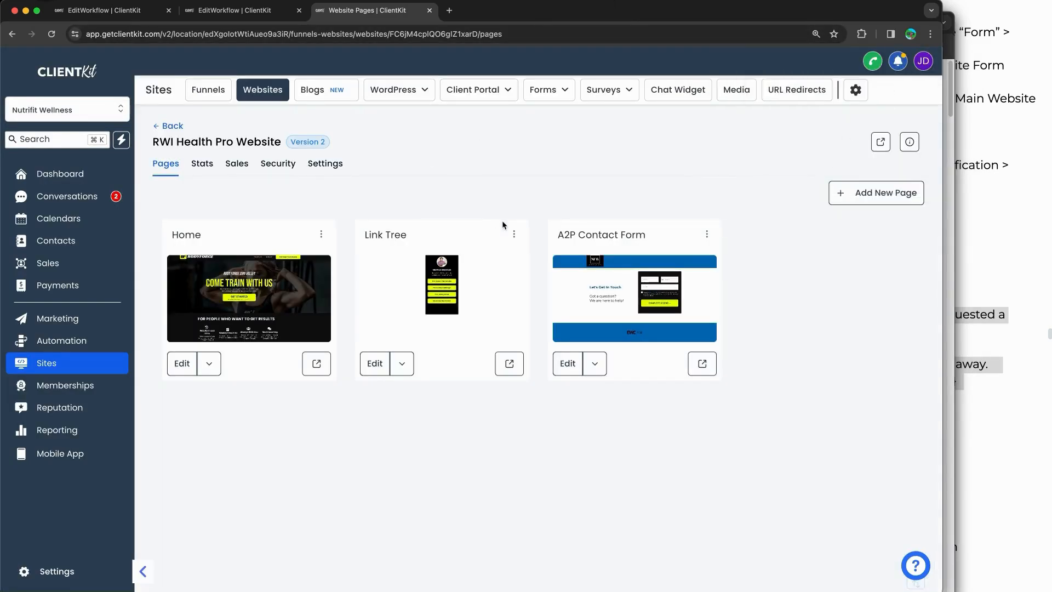
{"action": "key", "text": "super+grave"}
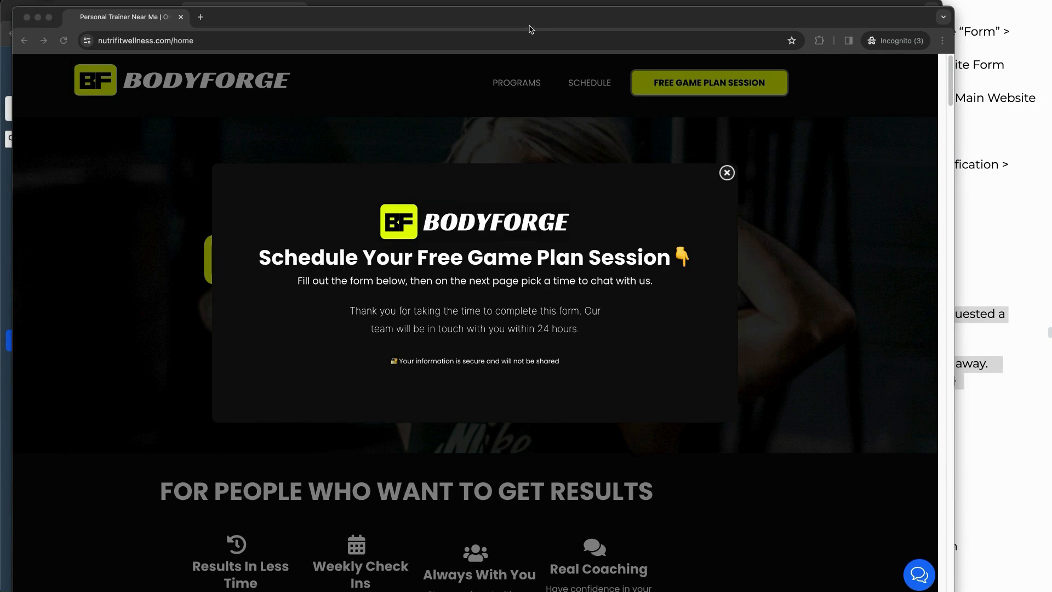
{"action": "left_click_drag", "start_coordinate": [530, 29], "coordinate": [577, 59]}
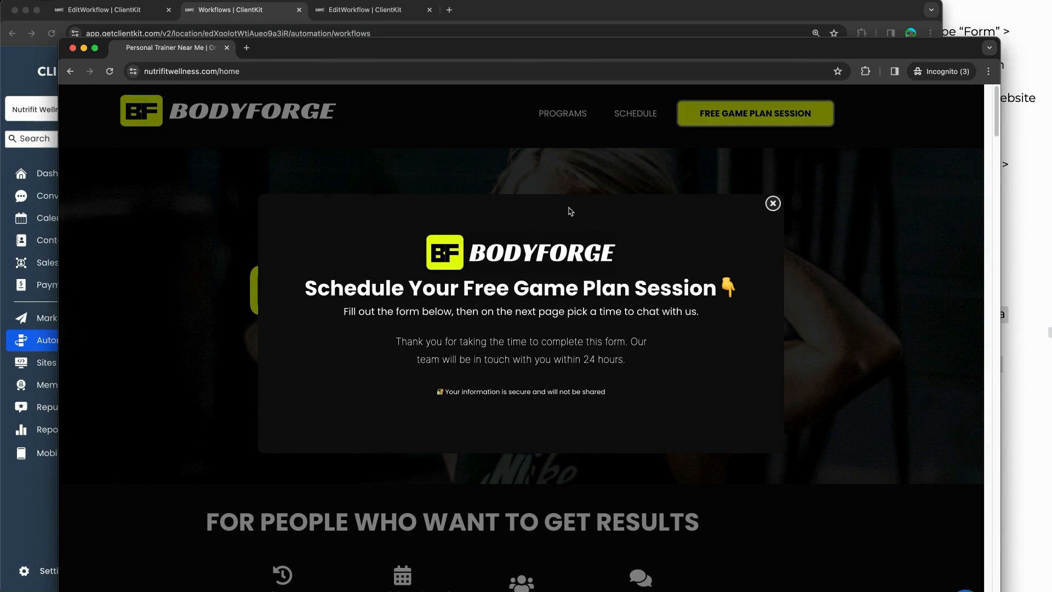
Step: Bring up the training notes at GO AND TEST THIS and mark the mountain picture with a red line
{"action": "left_click", "coordinate": [592, 18]}
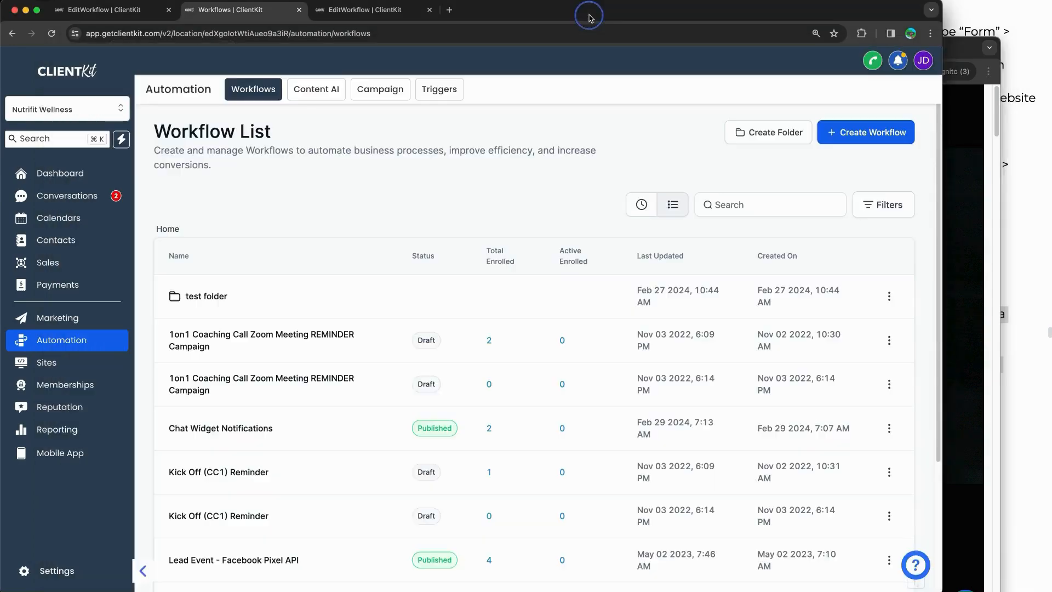
{"action": "left_click", "coordinate": [1034, 217]}
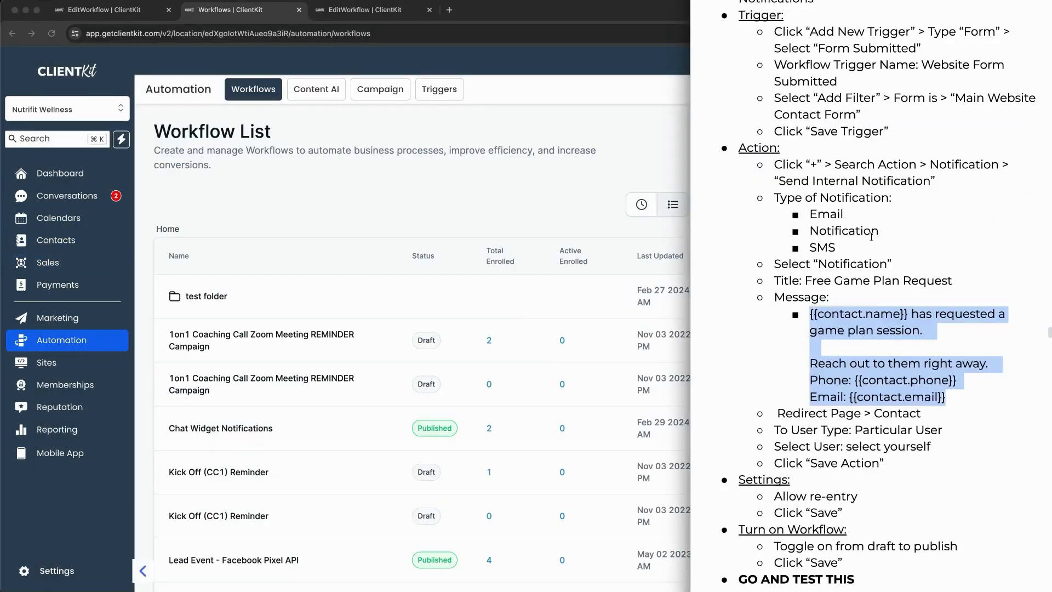
{"action": "scroll", "coordinate": [901, 249], "scroll_direction": "down", "scroll_amount": 10}
{"action": "scroll", "coordinate": [868, 215], "scroll_direction": "up", "scroll_amount": 2}
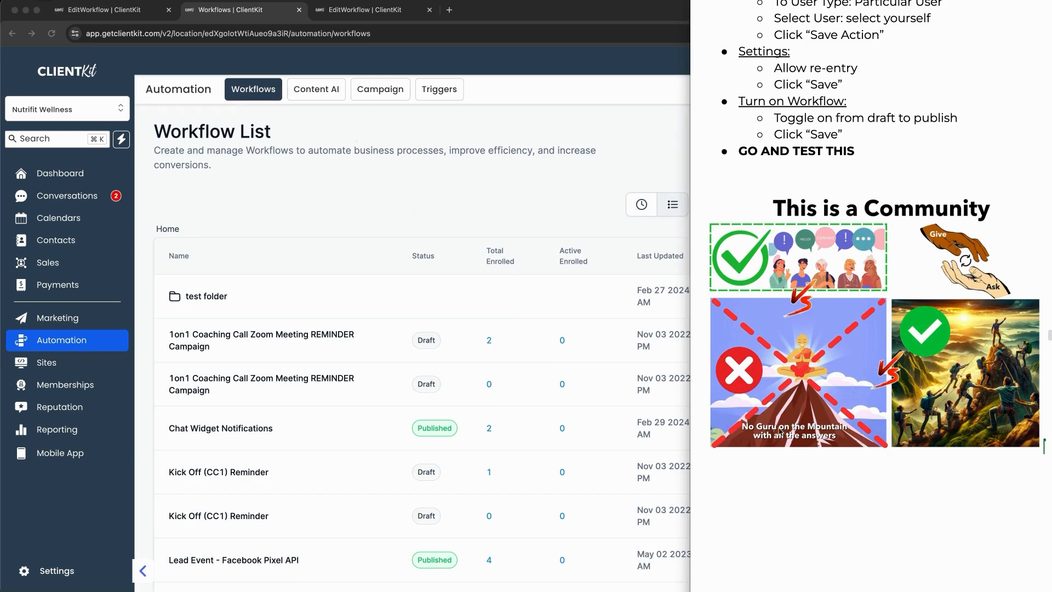
{"action": "mouse_move", "coordinate": [724, 446]}
{"action": "left_mouse_down"}
{"action": "mouse_move", "coordinate": [877, 452]}
{"action": "mouse_move", "coordinate": [734, 446]}
{"action": "left_mouse_up"}
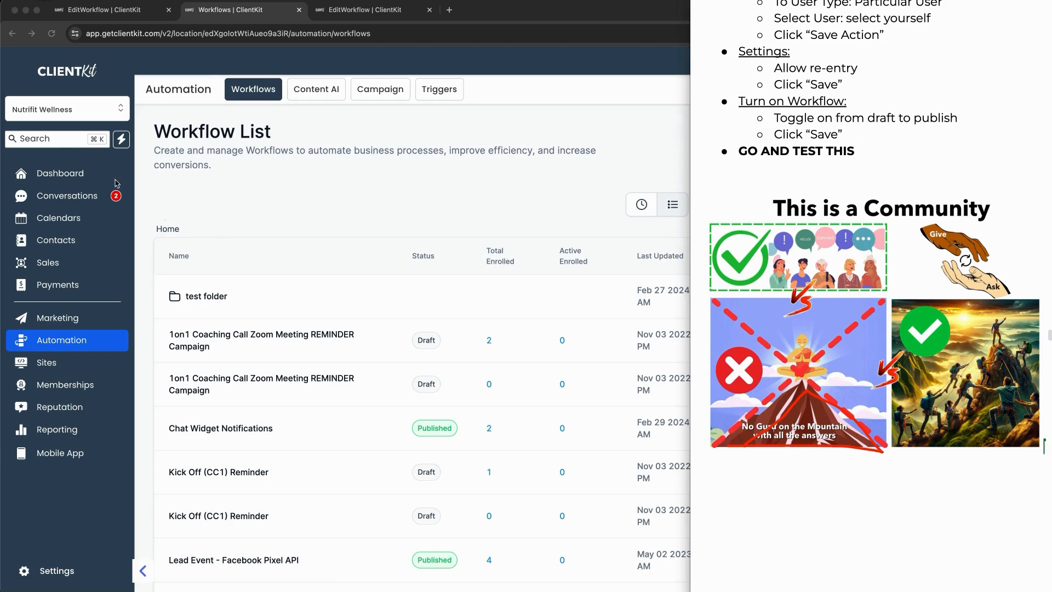
Step: Bring the browser forward and open the Sites area's Funnels page
{"action": "left_click", "coordinate": [276, 184]}
{"action": "left_click", "coordinate": [46, 363]}
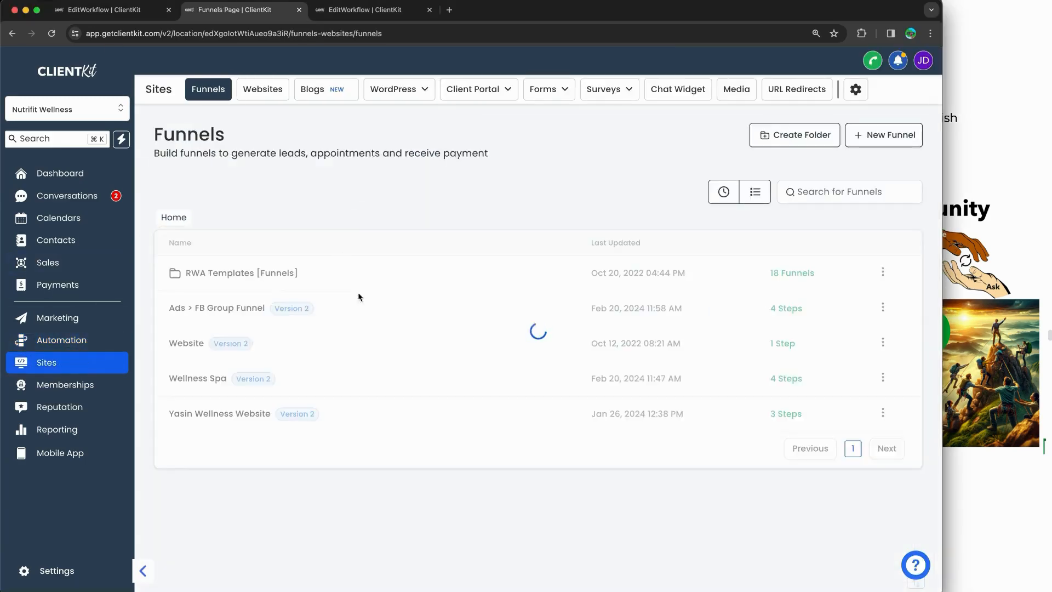
Step: Open the RWI Health Pro Website's Home page in the builder in a new tab
{"action": "left_click", "coordinate": [261, 88]}
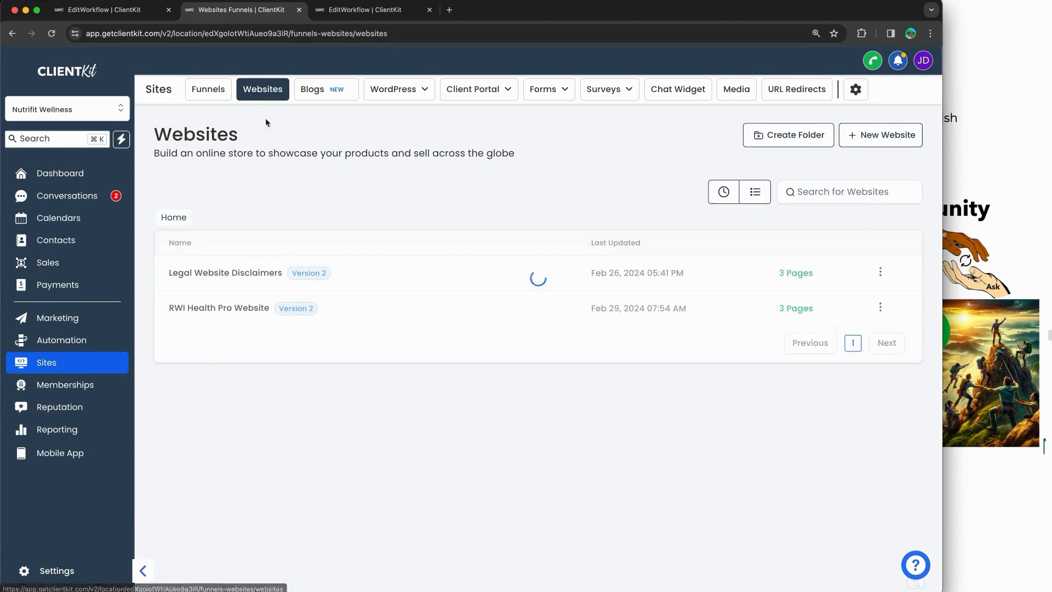
{"action": "left_click", "coordinate": [222, 308]}
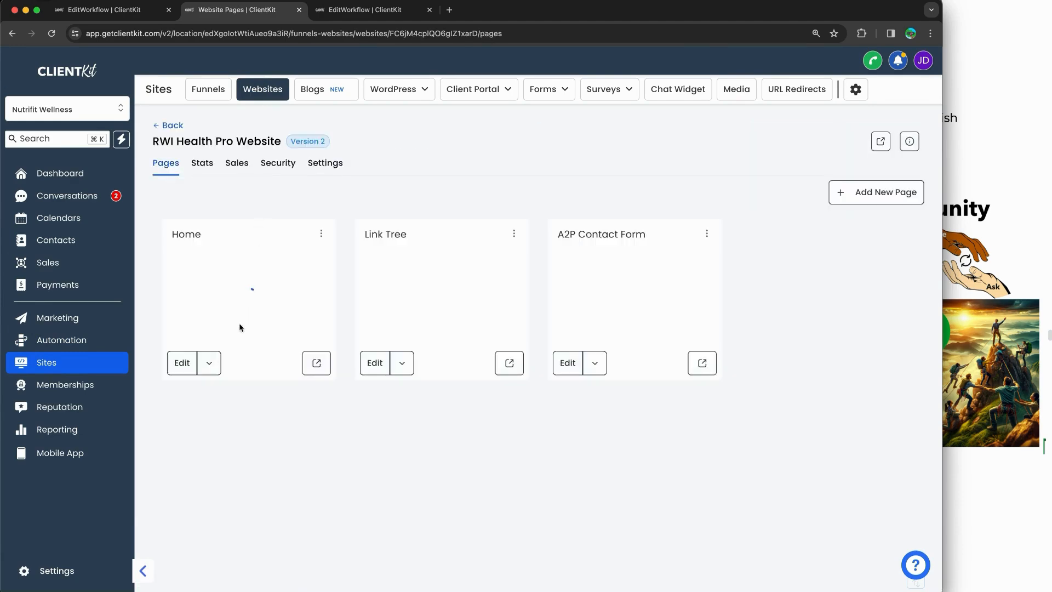
{"action": "left_click", "coordinate": [209, 363]}
{"action": "left_click", "coordinate": [215, 337]}
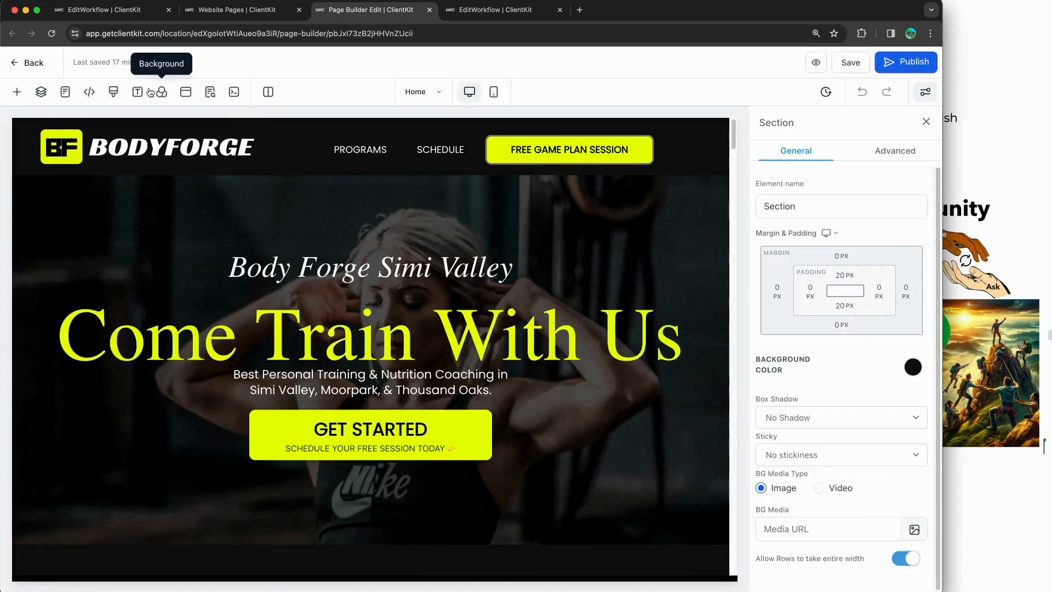
Step: Delete the old signup form from the free session popup, leaving logo, headline and subtext
{"action": "left_click", "coordinate": [186, 94]}
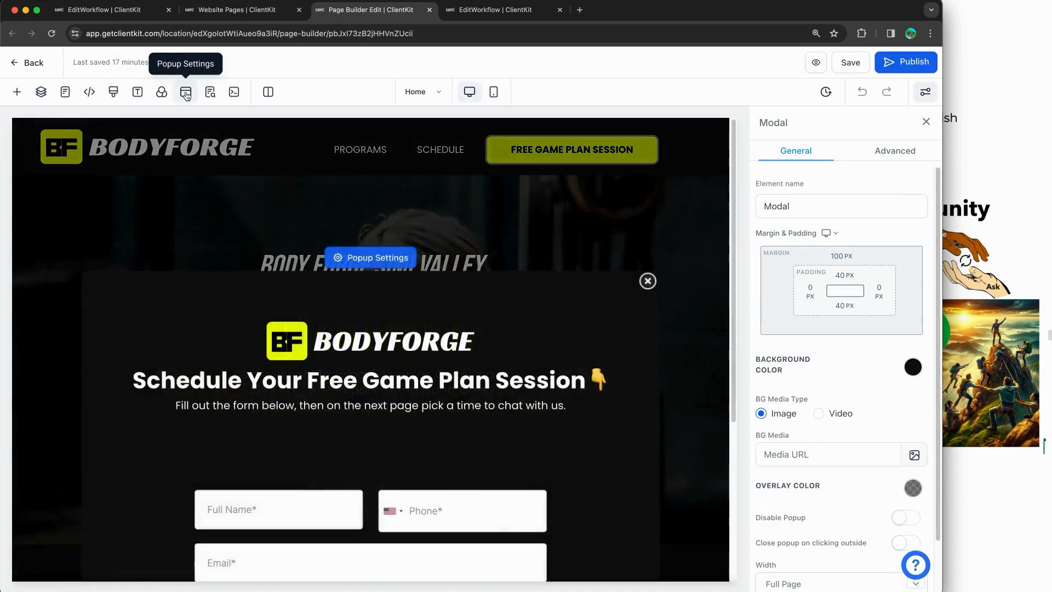
{"action": "scroll", "coordinate": [528, 324], "scroll_direction": "down", "scroll_amount": 3}
{"action": "left_click", "coordinate": [633, 228]}
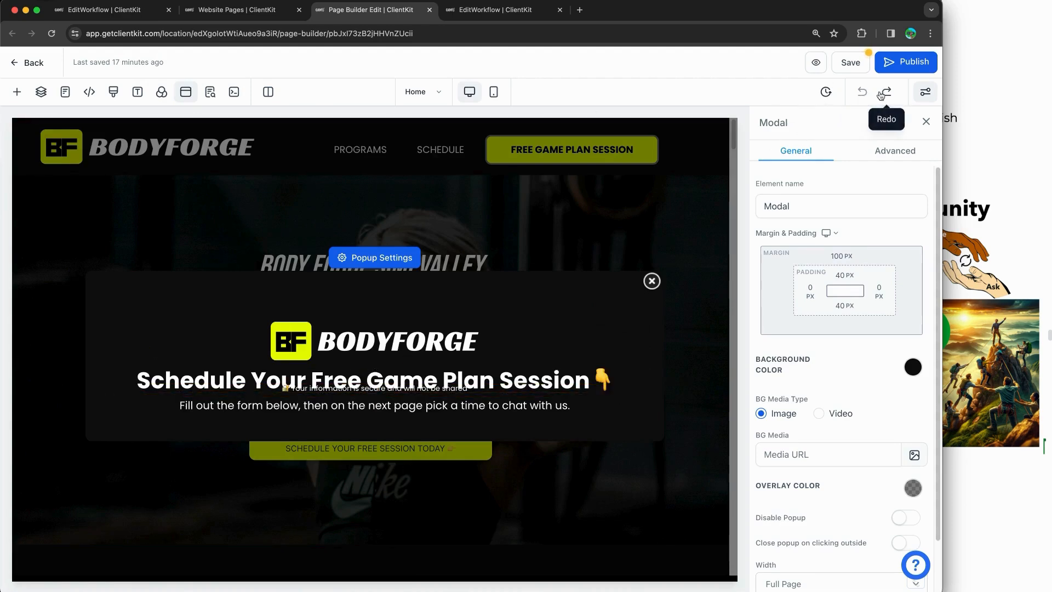
{"action": "left_click", "coordinate": [371, 380]}
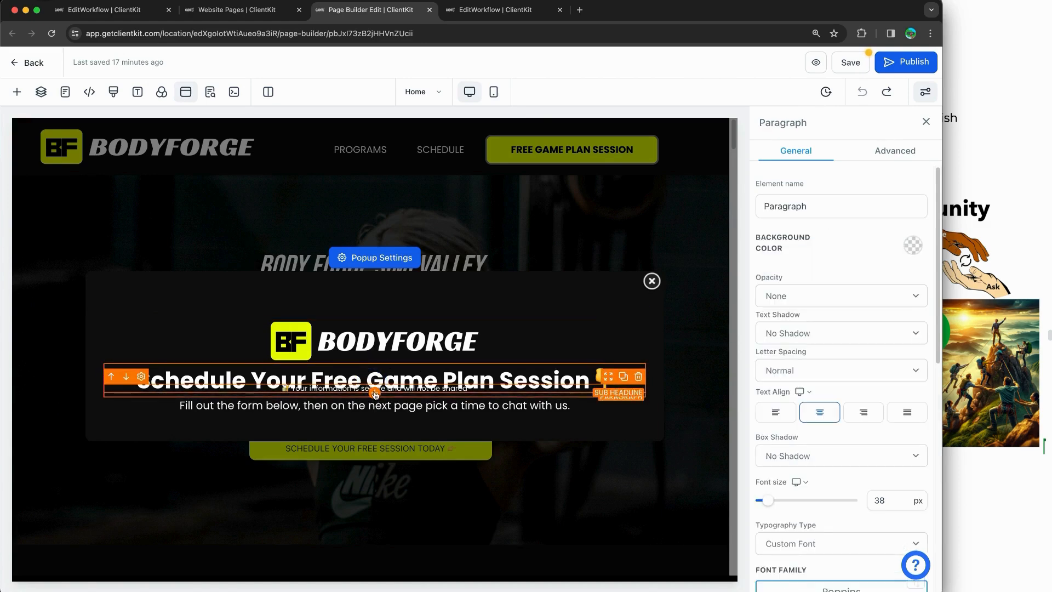
{"action": "left_click", "coordinate": [17, 92]}
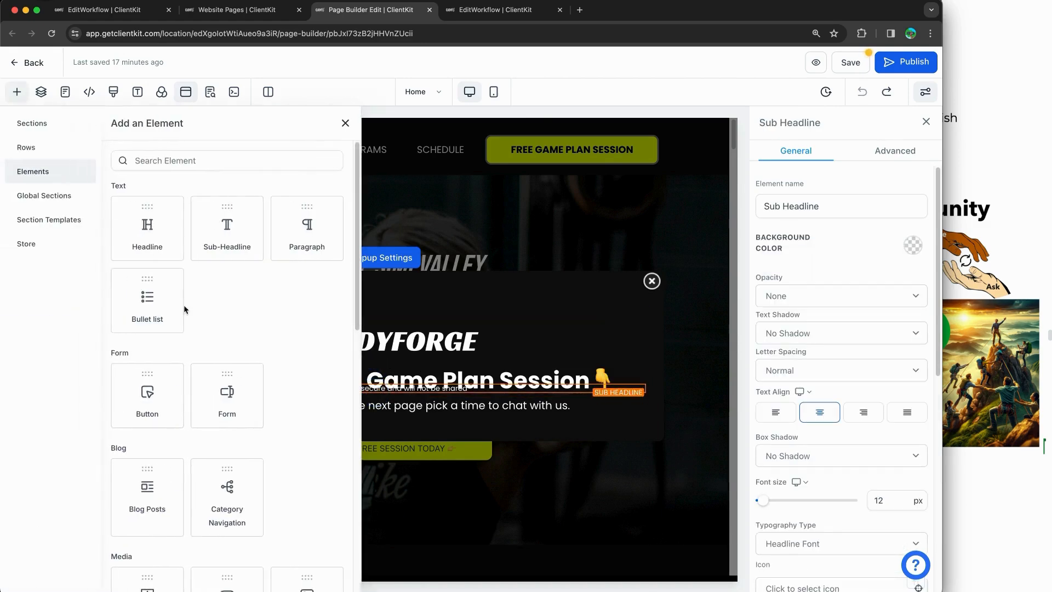
Step: Add a Form element set to Main Website Contact Form above the popup's security note
{"action": "left_click", "coordinate": [163, 166]}
{"action": "type", "text": "form"}
{"action": "left_click", "coordinate": [159, 235]}
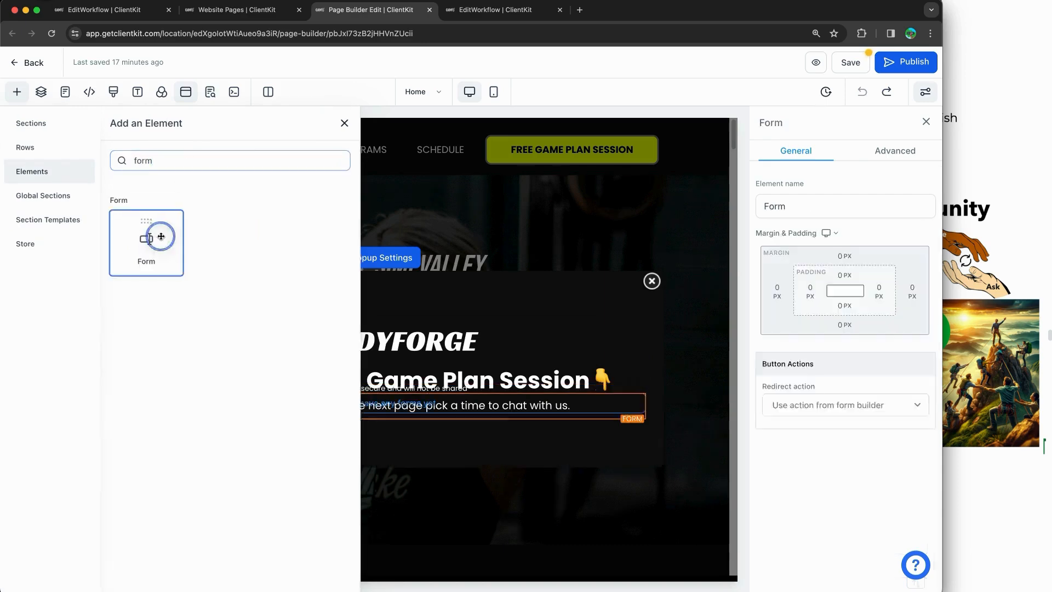
{"action": "left_click", "coordinate": [451, 263]}
{"action": "left_click", "coordinate": [437, 291]}
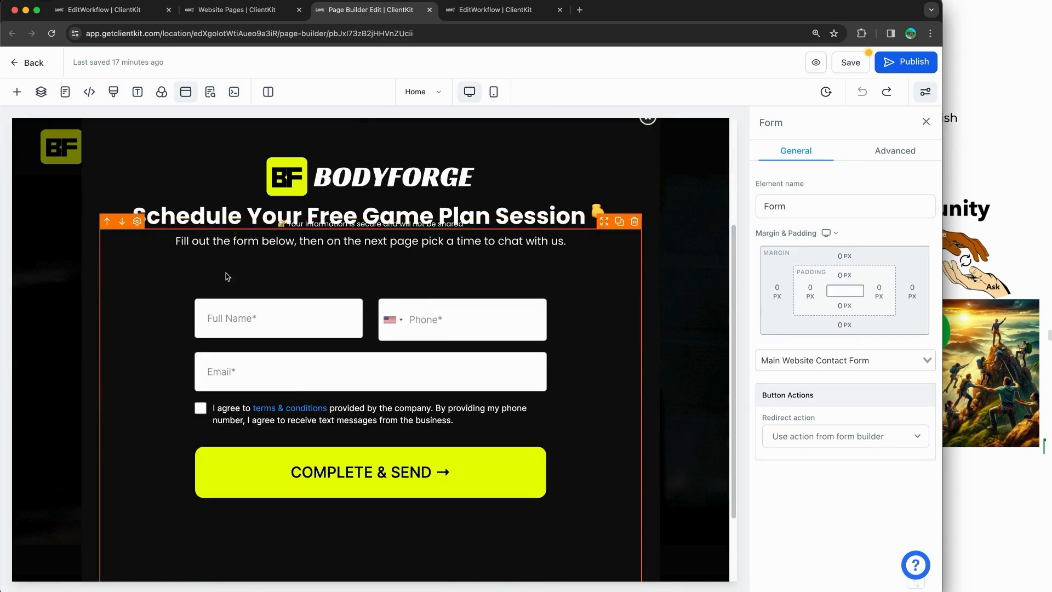
{"action": "left_click", "coordinate": [103, 226]}
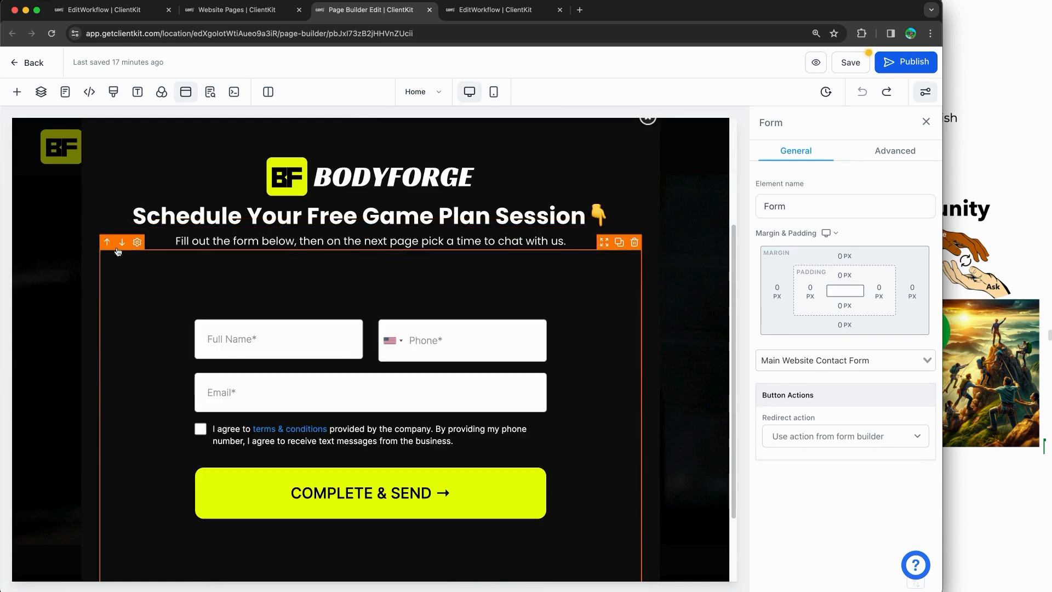
{"action": "scroll", "coordinate": [477, 313], "scroll_direction": "down", "scroll_amount": 2}
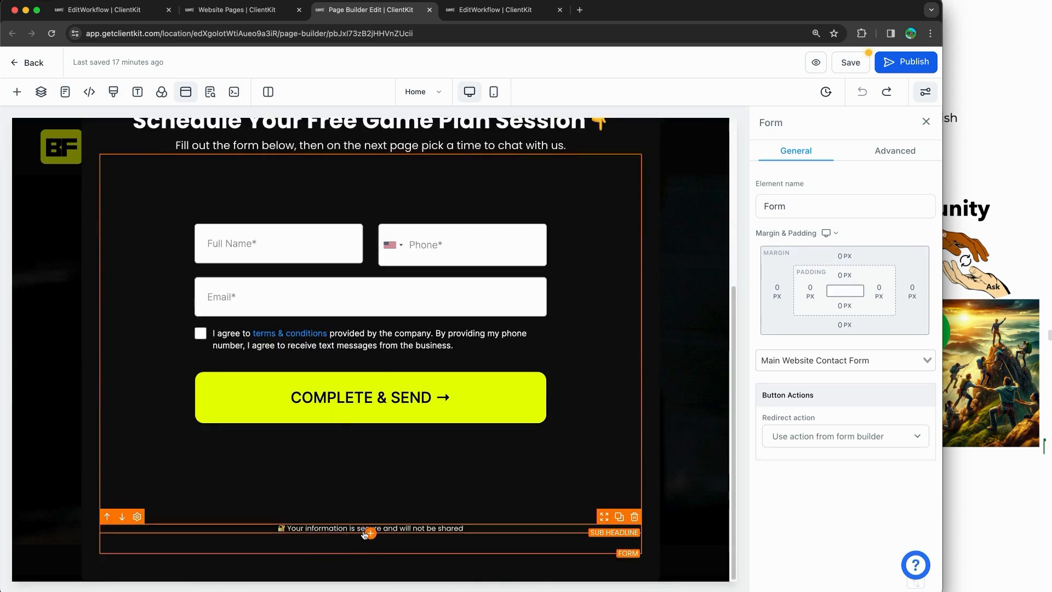
{"action": "scroll", "coordinate": [502, 412], "scroll_direction": "up", "scroll_amount": 3}
{"action": "scroll", "coordinate": [384, 389], "scroll_direction": "down", "scroll_amount": 3}
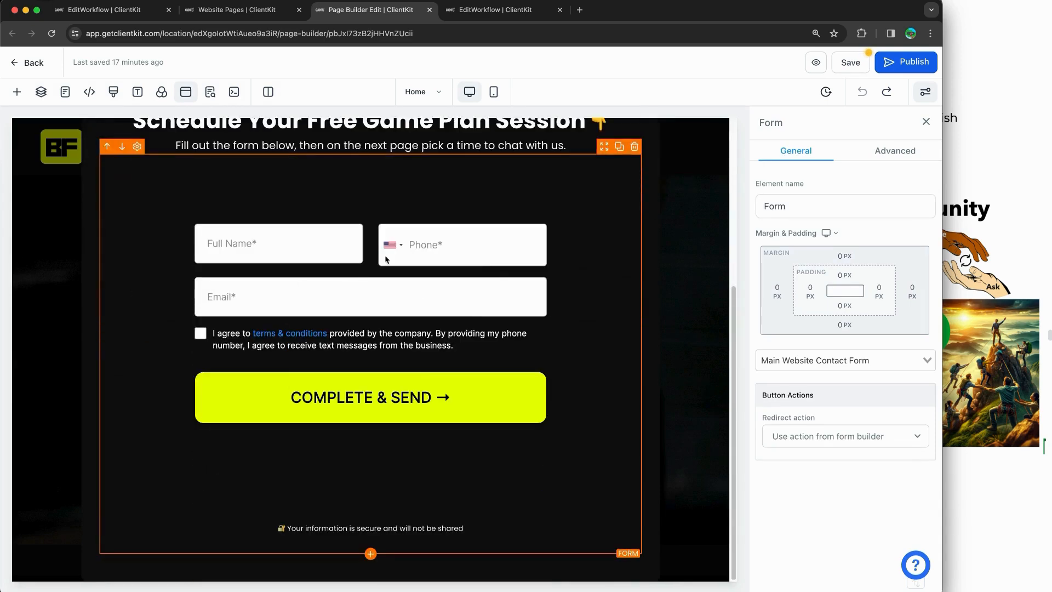
{"action": "scroll", "coordinate": [377, 324], "scroll_direction": "up", "scroll_amount": 1}
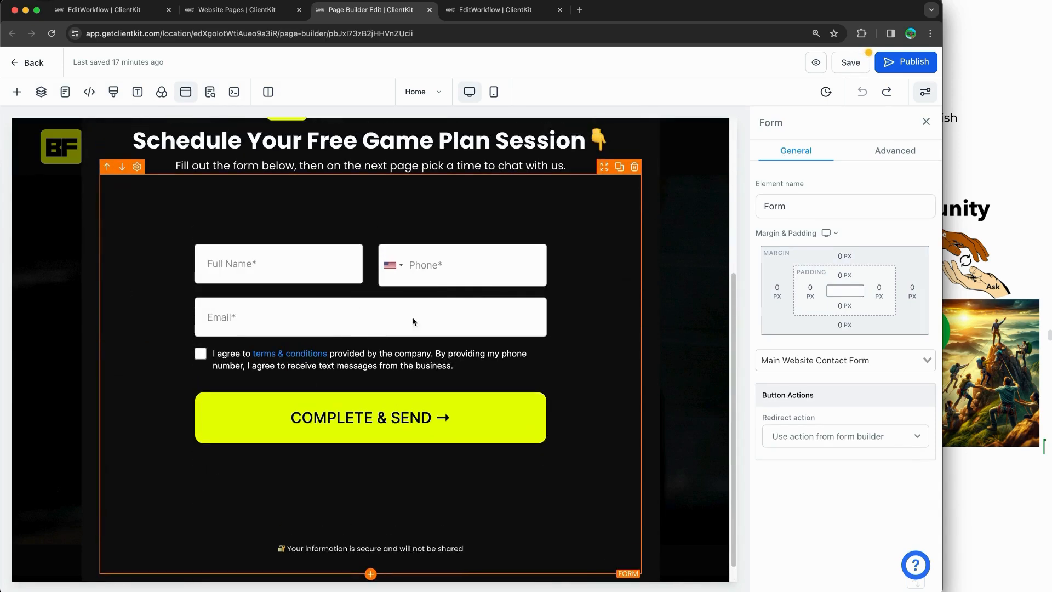
Step: Save the home page, update its SEO meta data, and publish it
{"action": "left_click", "coordinate": [850, 62]}
{"action": "left_click", "coordinate": [171, 576]}
{"action": "left_click", "coordinate": [902, 66]}
Step: Keep the workflow's internal notification going to a Particular User and save the action
{"action": "left_click", "coordinate": [135, 12]}
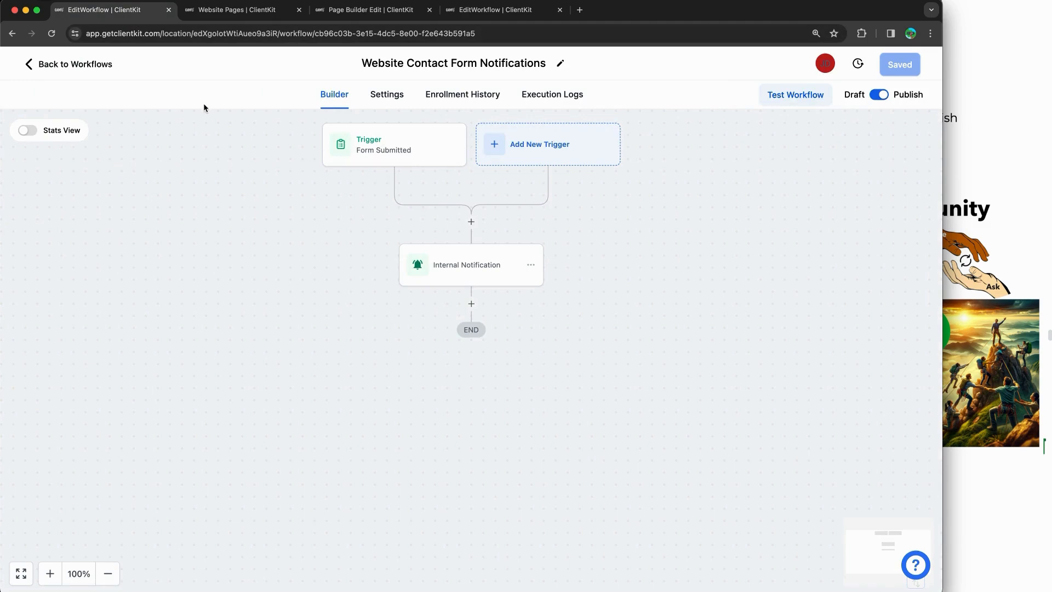
{"action": "left_click", "coordinate": [456, 268]}
{"action": "scroll", "coordinate": [767, 466], "scroll_direction": "down", "scroll_amount": 3}
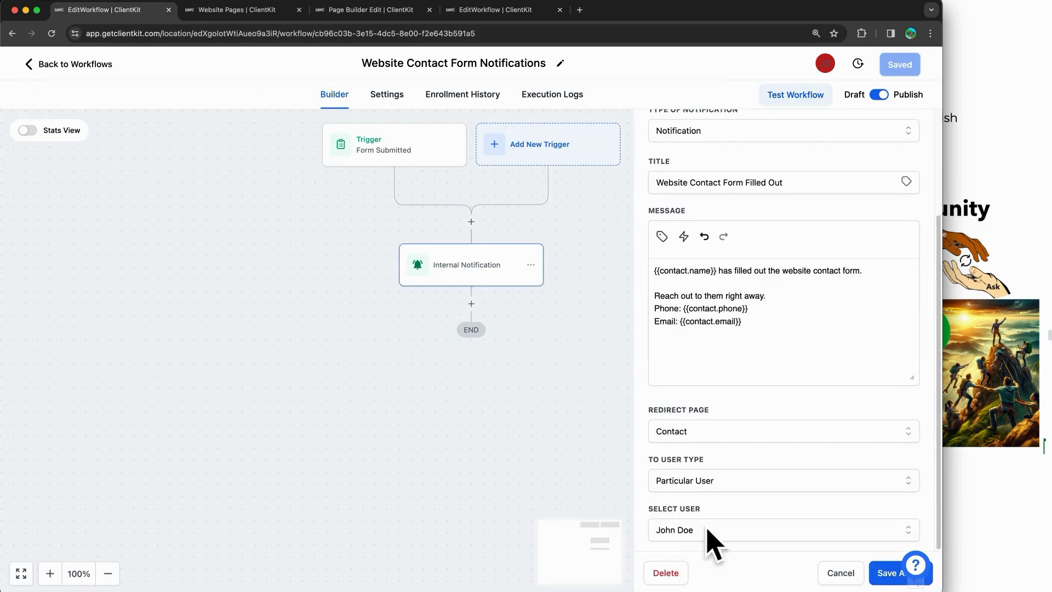
{"action": "left_click", "coordinate": [712, 529]}
{"action": "left_click", "coordinate": [719, 433]}
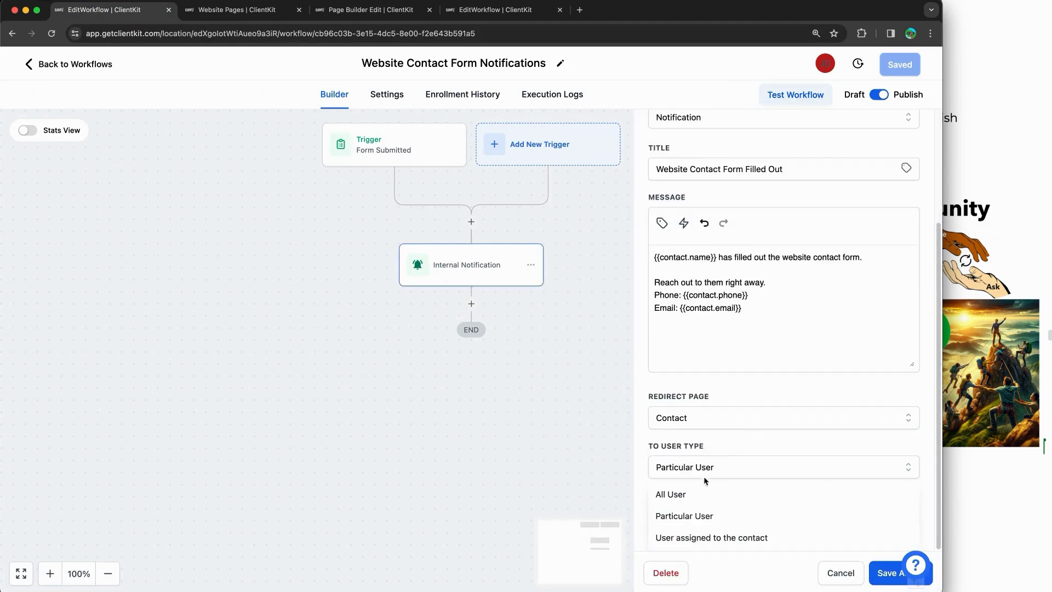
{"action": "left_click", "coordinate": [721, 450]}
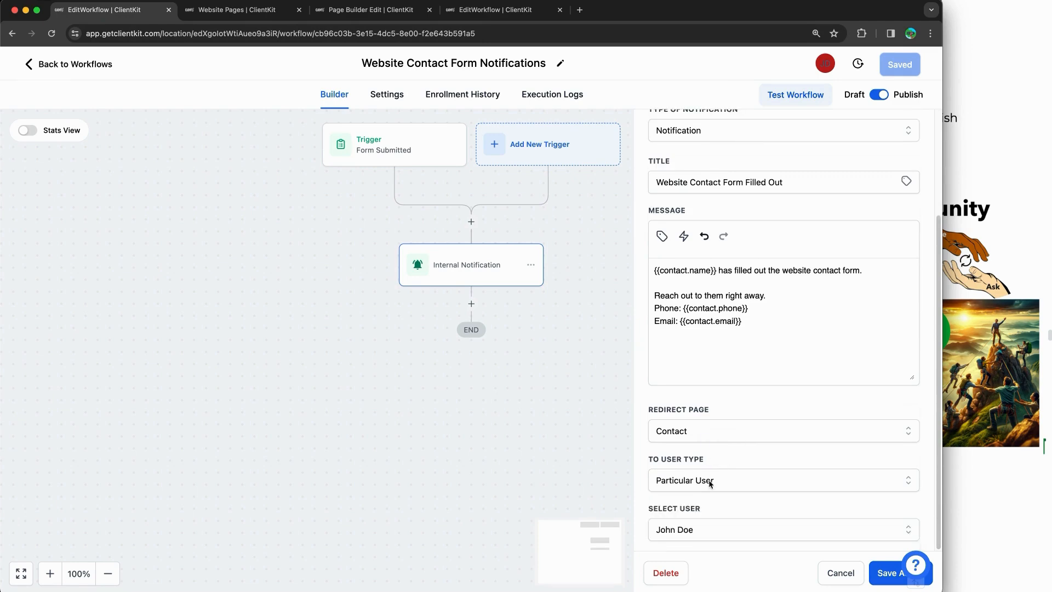
{"action": "left_click", "coordinate": [703, 481]}
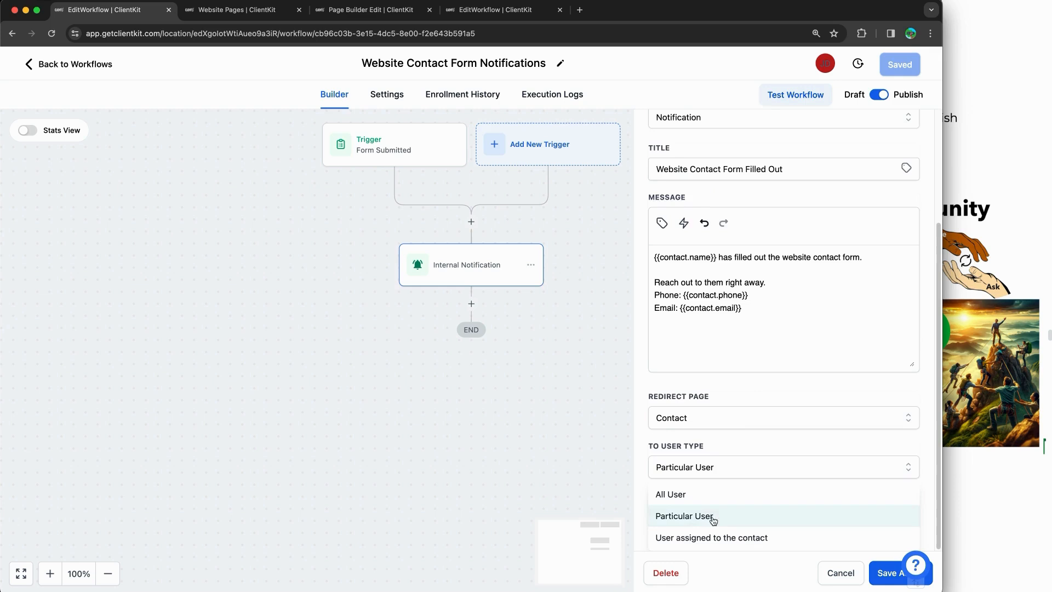
{"action": "left_click", "coordinate": [734, 445]}
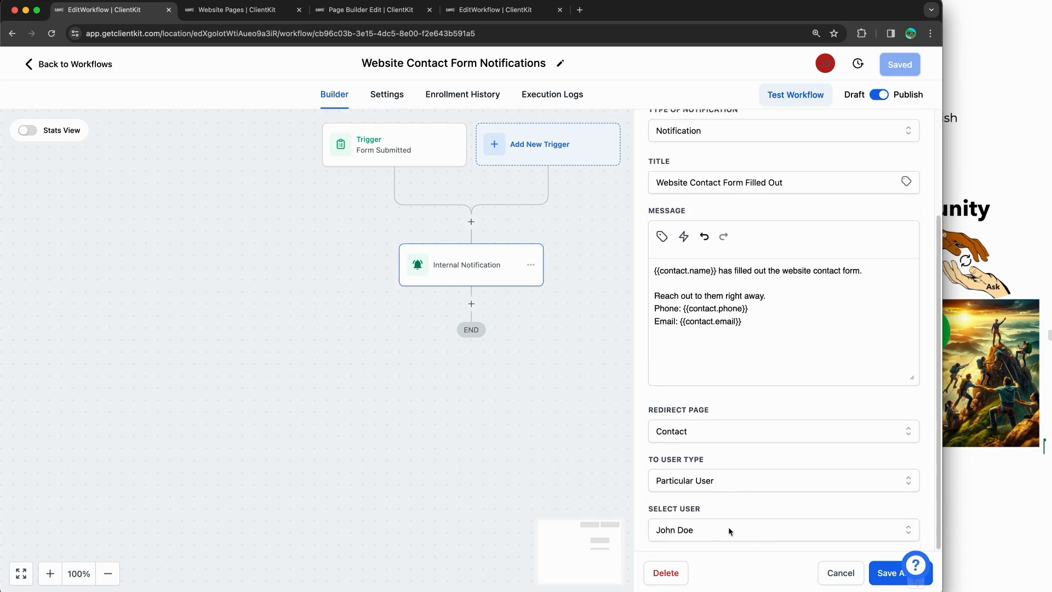
{"action": "left_click", "coordinate": [879, 573]}
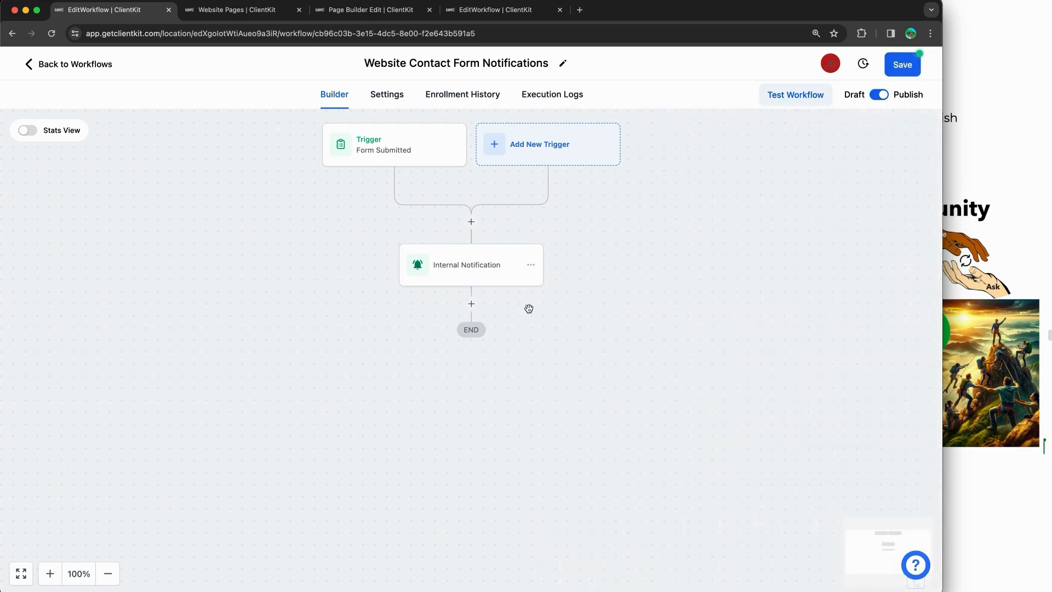
{"action": "left_click", "coordinate": [403, 10]}
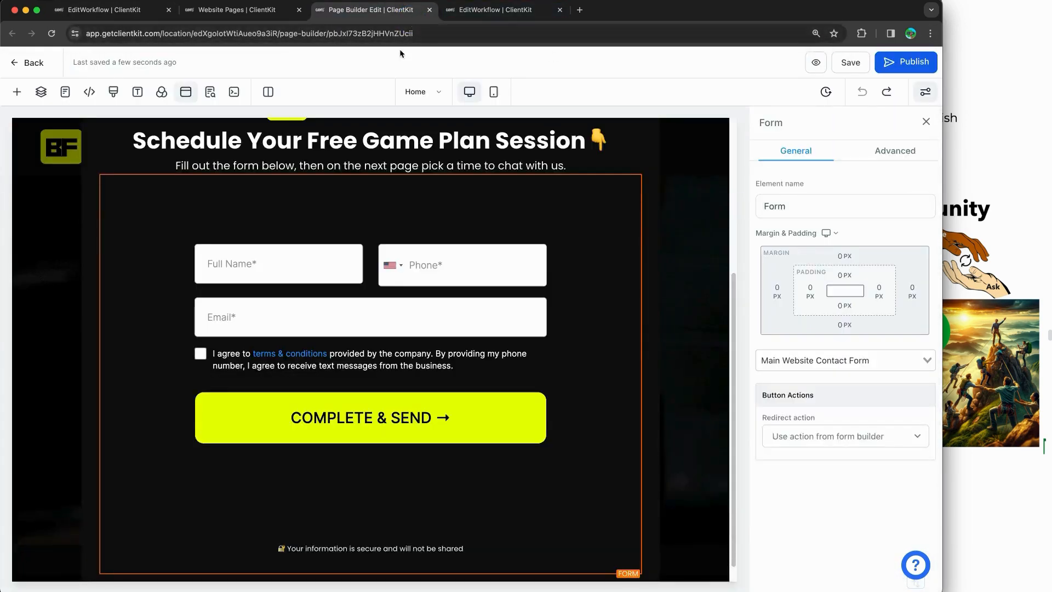
Step: Preview the updated home page from the page builder
{"action": "left_click", "coordinate": [232, 10]}
{"action": "left_click", "coordinate": [374, 8]}
{"action": "left_click", "coordinate": [812, 64]}
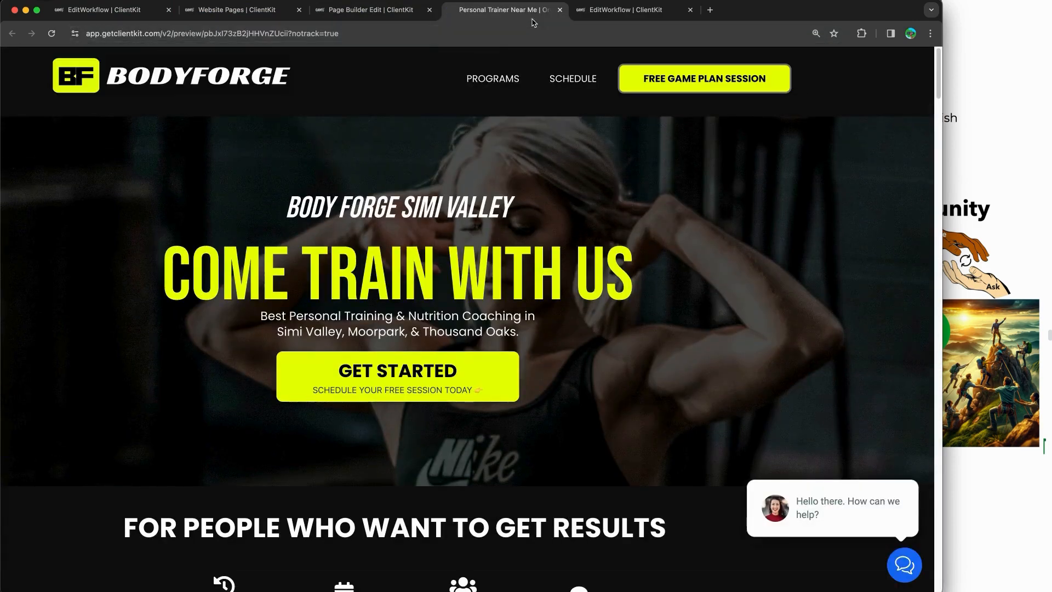
{"action": "left_click", "coordinate": [559, 10]}
Step: Load the live nutrifitwellness.com home page in an incognito window to check the popup form
{"action": "left_click", "coordinate": [237, 10]}
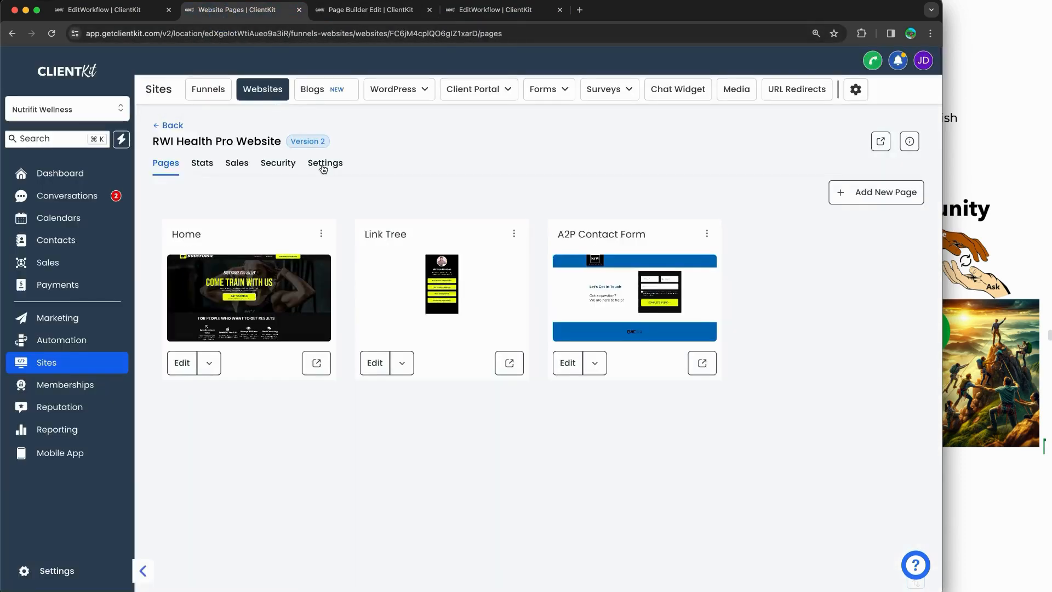
{"action": "left_click", "coordinate": [317, 362]}
{"action": "left_click", "coordinate": [304, 34]}
{"action": "key", "text": "super+c"}
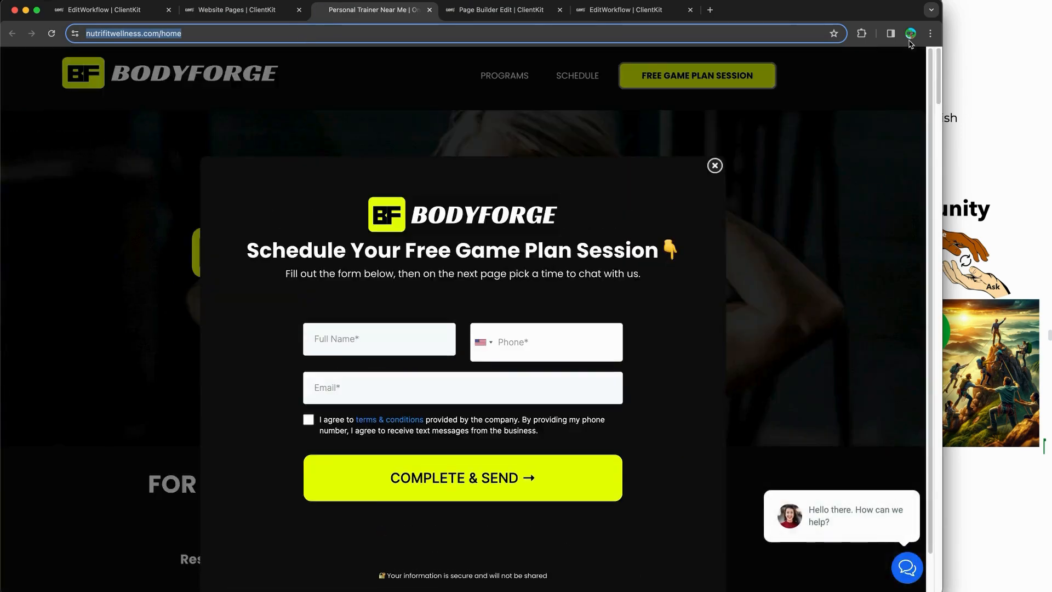
{"action": "left_click", "coordinate": [930, 34]}
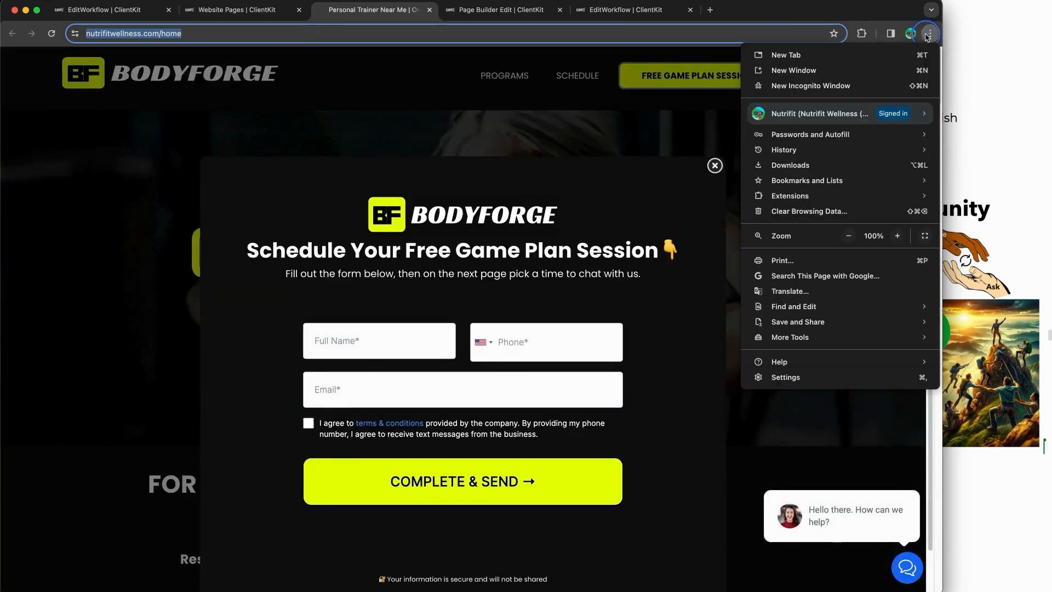
{"action": "left_click", "coordinate": [811, 85]}
{"action": "key", "text": "super+v"}
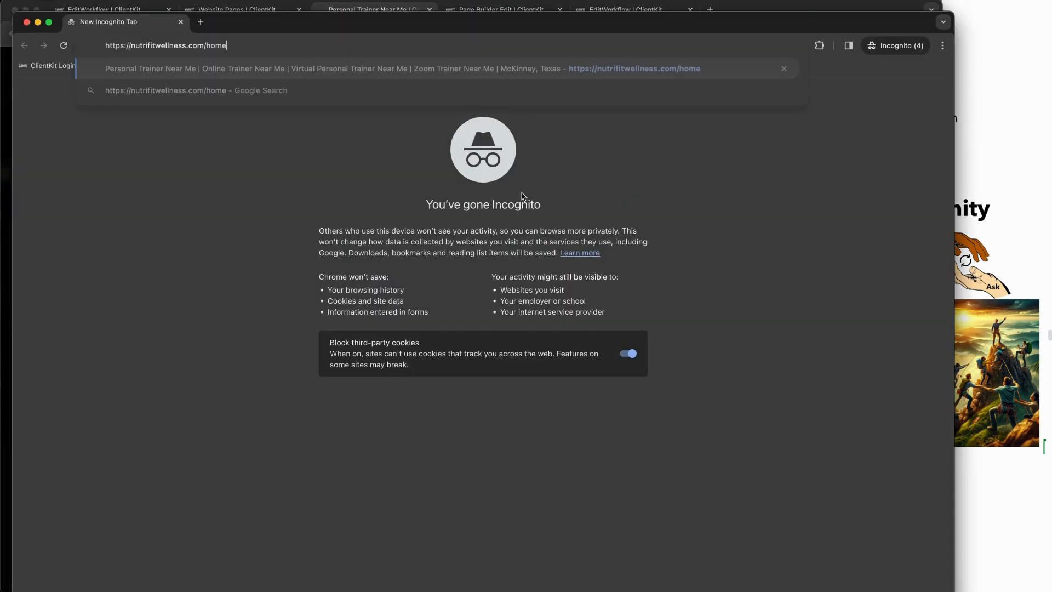
{"action": "key", "text": "Return"}
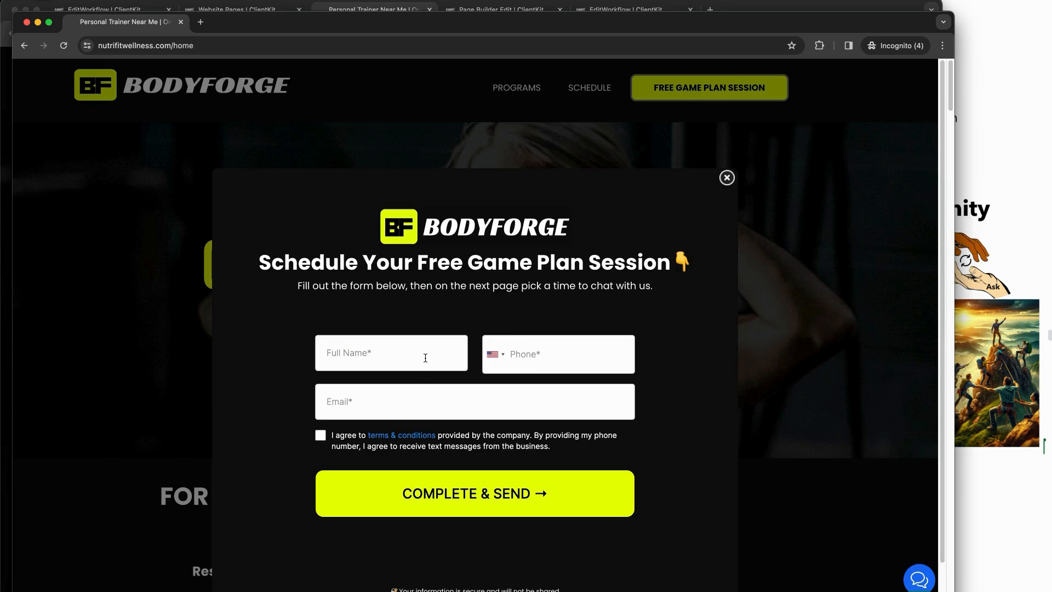
{"action": "left_click", "coordinate": [983, 336]}
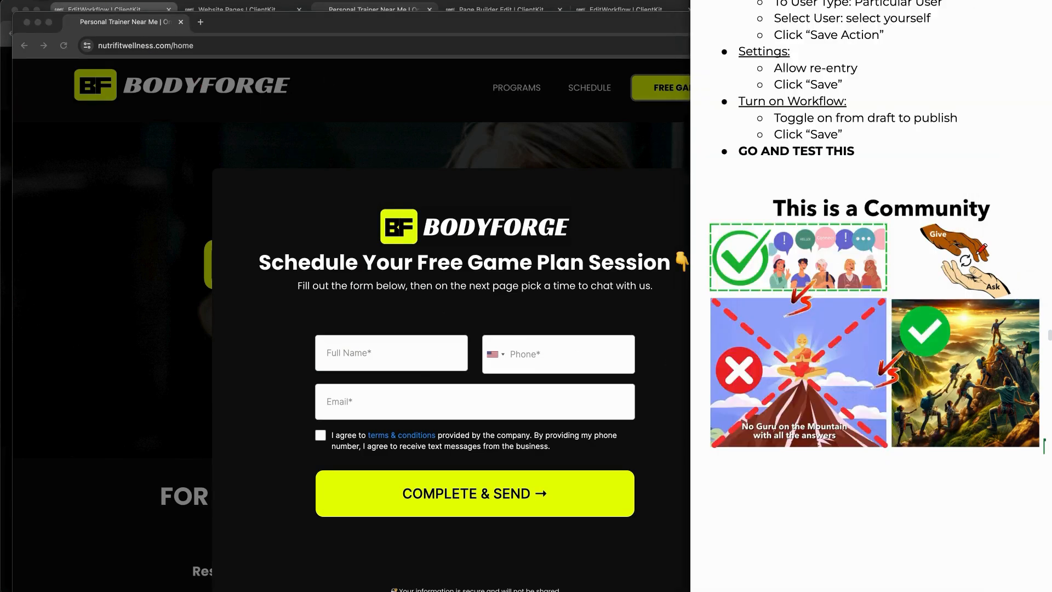
{"action": "mouse_move", "coordinate": [965, 227]}
{"action": "left_mouse_down"}
{"action": "mouse_move", "coordinate": [996, 242]}
{"action": "mouse_move", "coordinate": [1008, 280]}
{"action": "left_mouse_up"}
{"action": "mouse_move", "coordinate": [1020, 382]}
{"action": "left_mouse_down"}
{"action": "mouse_move", "coordinate": [967, 381]}
{"action": "mouse_move", "coordinate": [947, 394]}
{"action": "mouse_move", "coordinate": [1019, 337]}
{"action": "mouse_move", "coordinate": [1011, 397]}
{"action": "mouse_move", "coordinate": [950, 389]}
{"action": "left_mouse_up"}
Step: Enter the test contact's full name and phone number in the BodyForge popup form
{"action": "left_click", "coordinate": [206, 111]}
{"action": "left_click", "coordinate": [366, 348]}
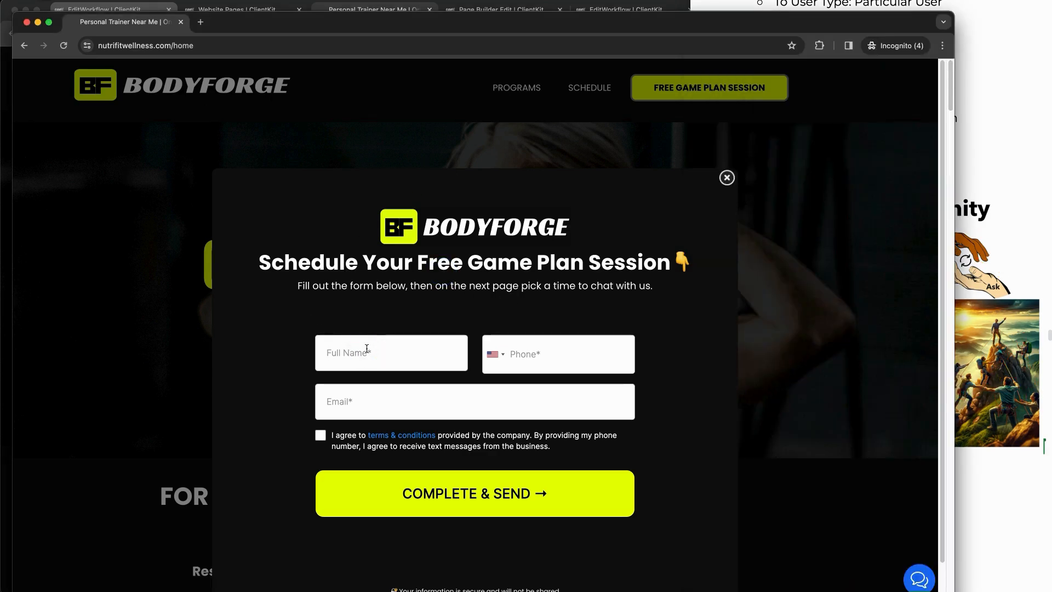
{"action": "type", "text": "Oprah"}
{"action": "key", "text": "Tab"}
{"action": "left_click", "coordinate": [437, 353]}
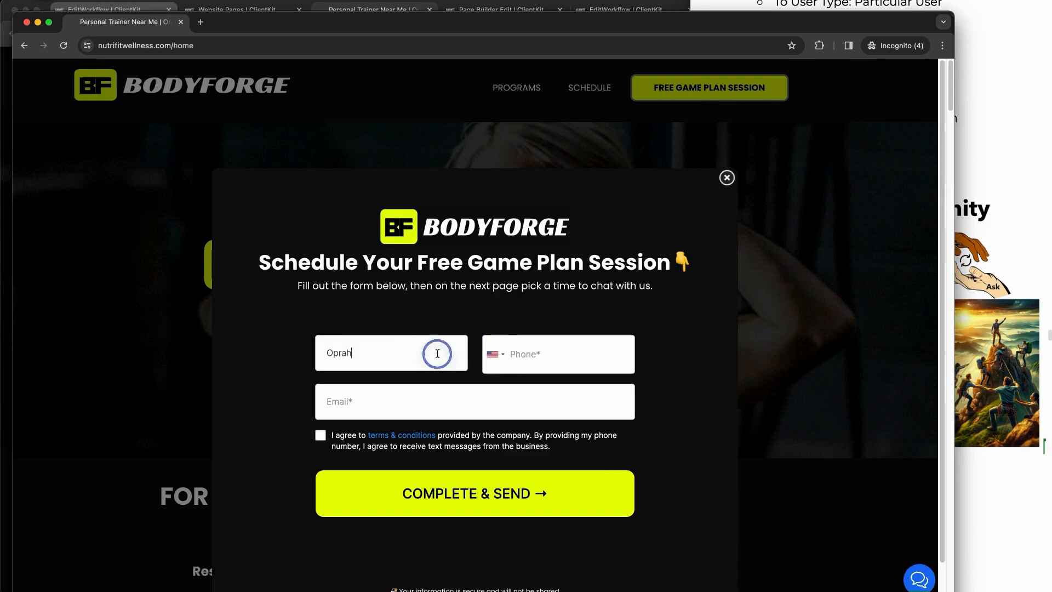
{"action": "left_click", "coordinate": [585, 362]}
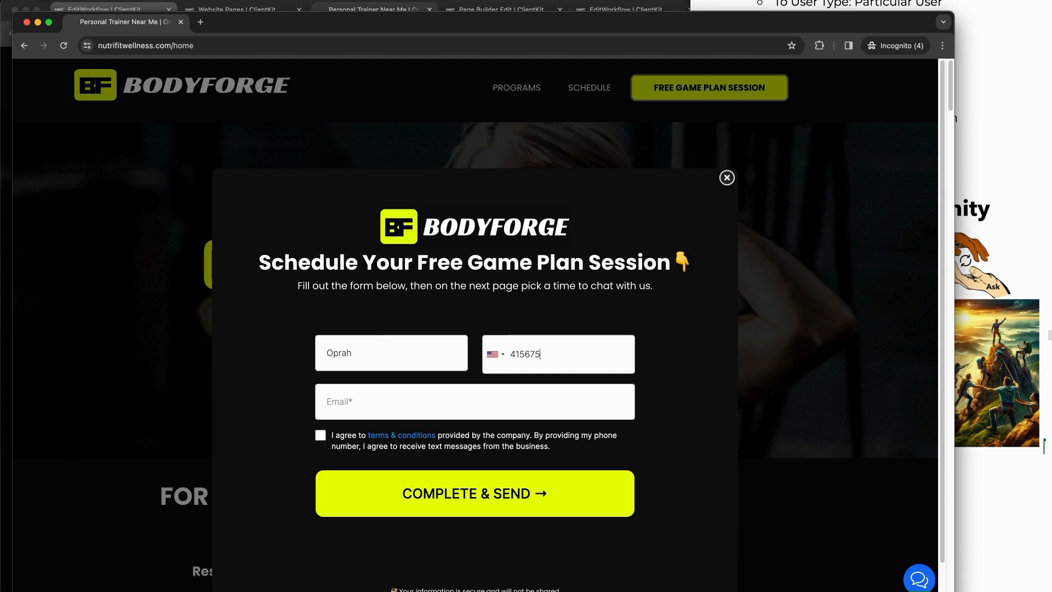
Step: Fill in the contact's e-mail, accept the agreement, submit with Complete & Send, and return to ClientKit
{"action": "left_click", "coordinate": [577, 401]}
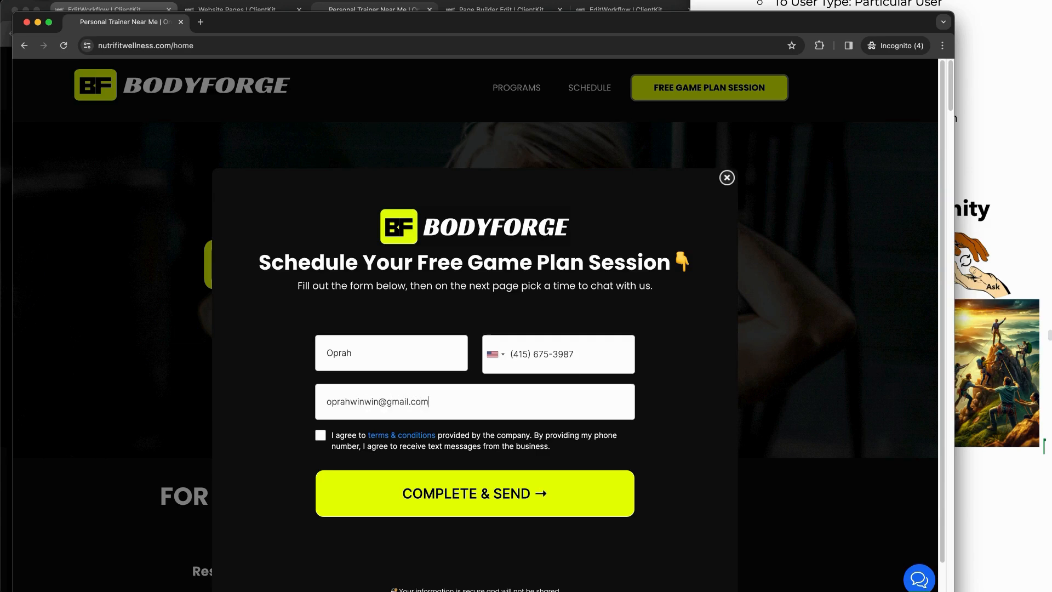
{"action": "left_click", "coordinate": [320, 435]}
{"action": "left_click", "coordinate": [432, 500]}
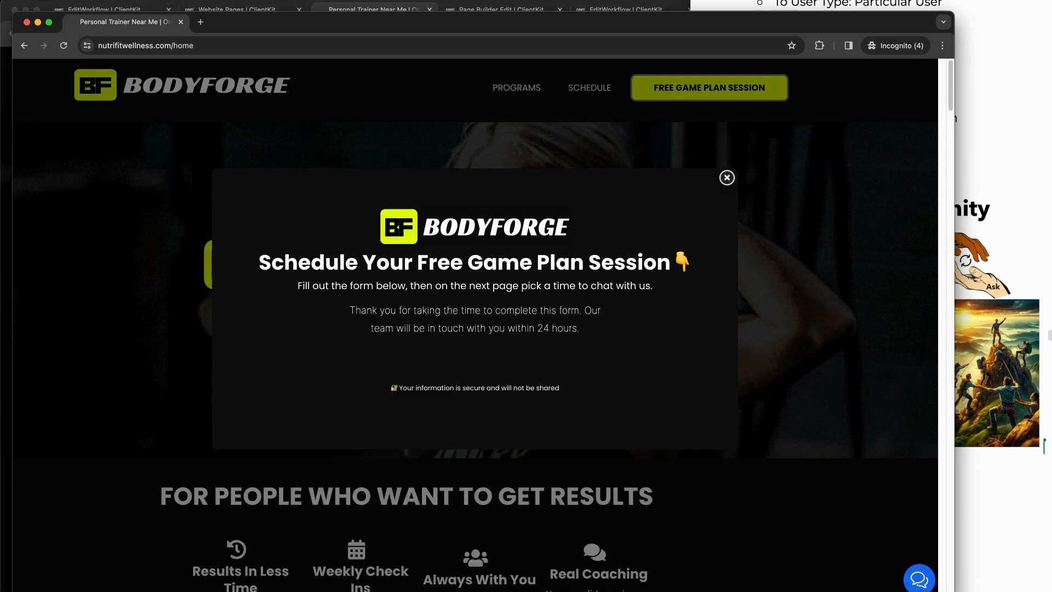
{"action": "mouse_move", "coordinate": [440, 182]}
{"action": "left_mouse_down"}
{"action": "mouse_move", "coordinate": [720, 274]}
{"action": "mouse_move", "coordinate": [426, 399]}
{"action": "mouse_move", "coordinate": [197, 291]}
{"action": "mouse_move", "coordinate": [532, 176]}
{"action": "left_mouse_up"}
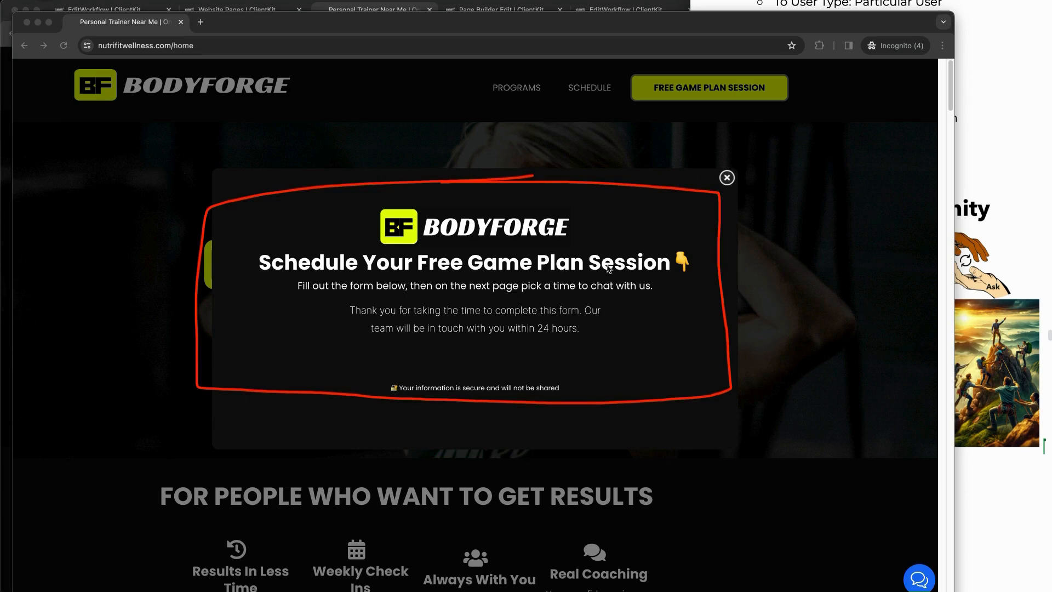
{"action": "key", "text": "Escape"}
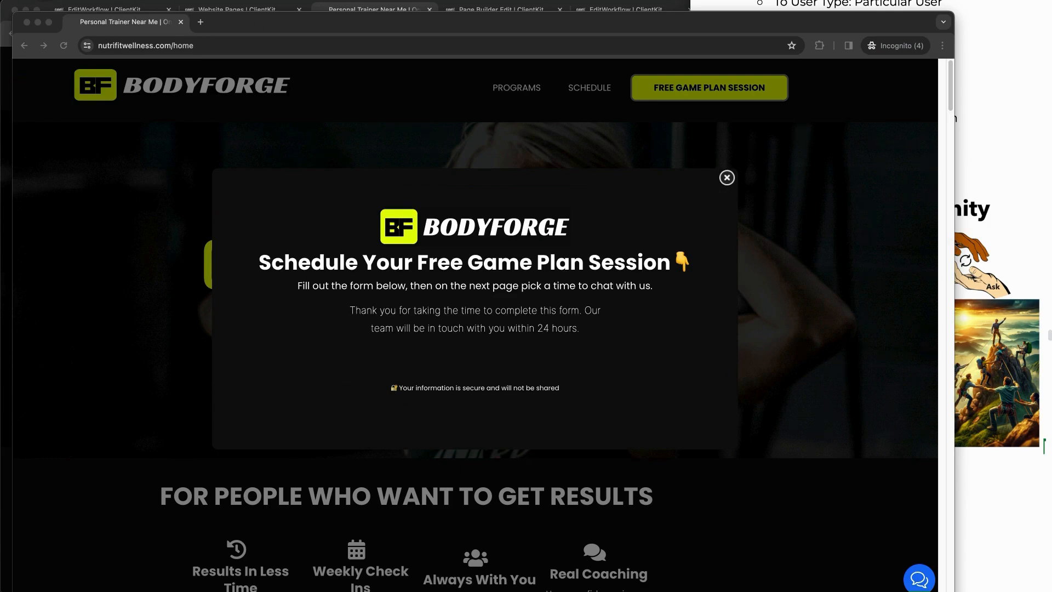
{"action": "left_click", "coordinate": [207, 9]}
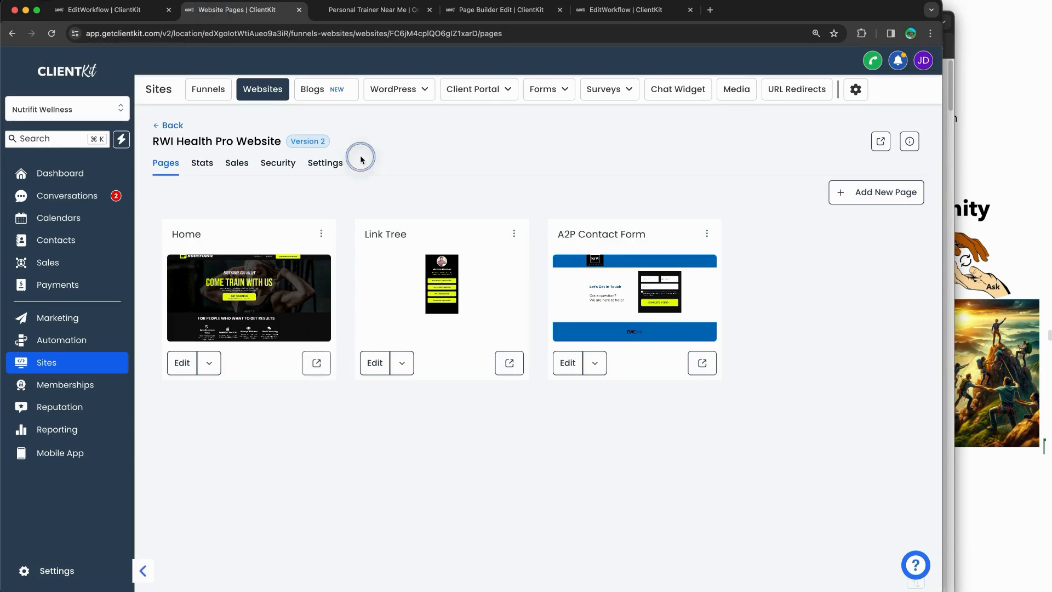
Step: Find the new test contact atop the 19 contacts and its Website Contact Form Filled Out notification
{"action": "left_click", "coordinate": [62, 242]}
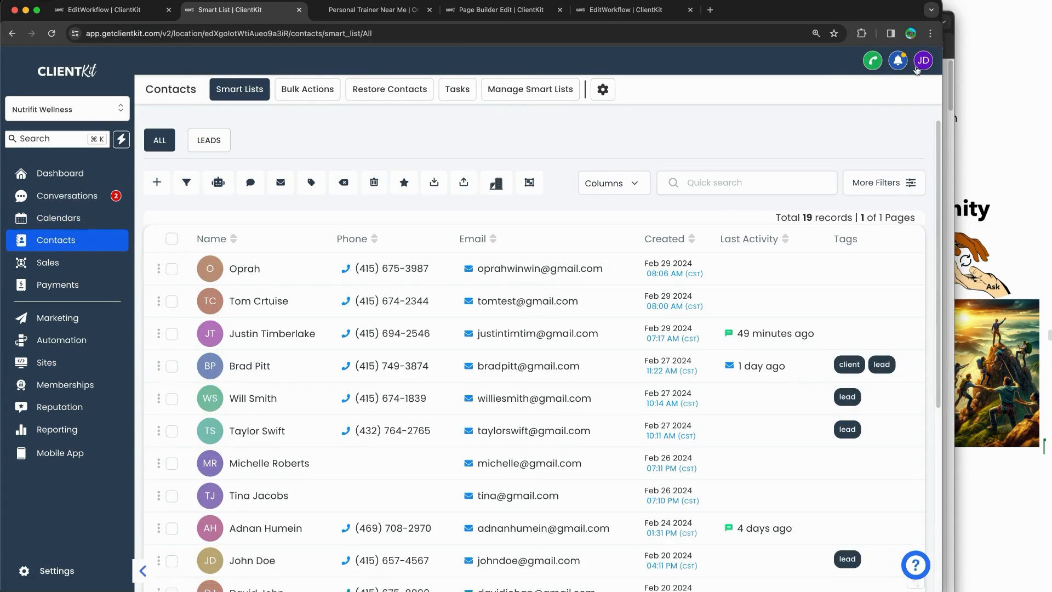
{"action": "left_click", "coordinate": [899, 62]}
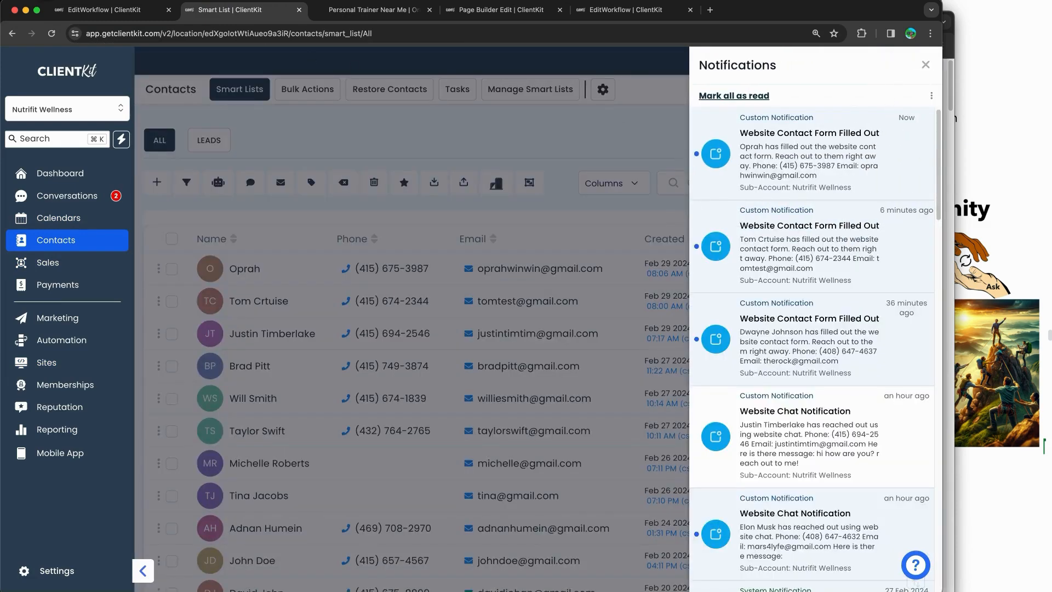
{"action": "mouse_move", "coordinate": [790, 105]}
{"action": "left_mouse_down"}
{"action": "mouse_move", "coordinate": [854, 103]}
{"action": "mouse_move", "coordinate": [928, 158]}
{"action": "mouse_move", "coordinate": [871, 206]}
{"action": "mouse_move", "coordinate": [694, 201]}
{"action": "mouse_move", "coordinate": [791, 101]}
{"action": "left_mouse_up"}
{"action": "left_click_drag", "start_coordinate": [663, 205], "coordinate": [730, 181]}
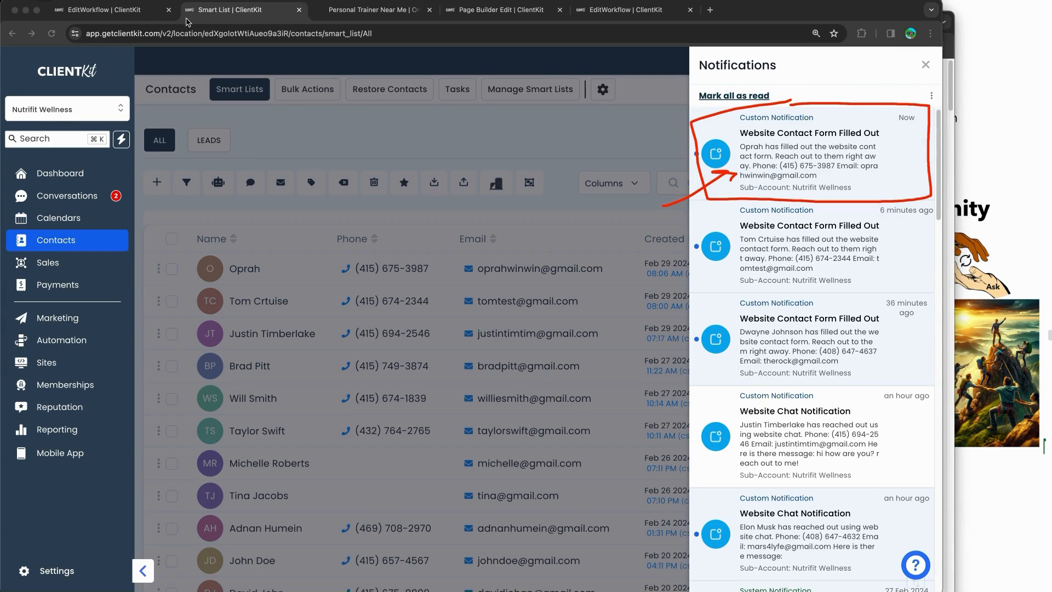
{"action": "left_click", "coordinate": [141, 18]}
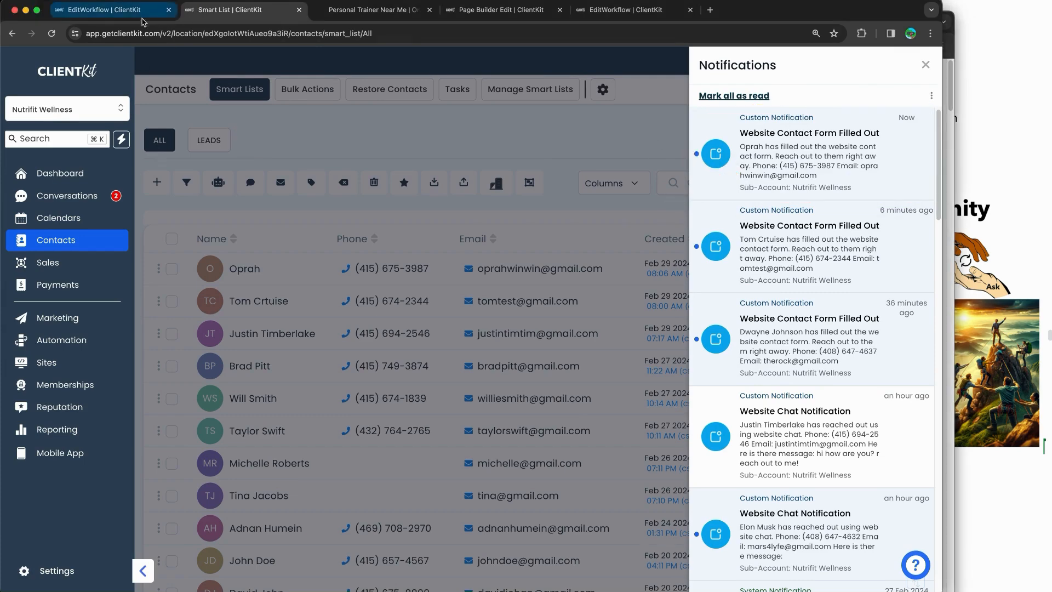
Step: Check enrollment history and execution logs showing the test contact enrolled at 8:06:17 am and finished
{"action": "left_click", "coordinate": [463, 96]}
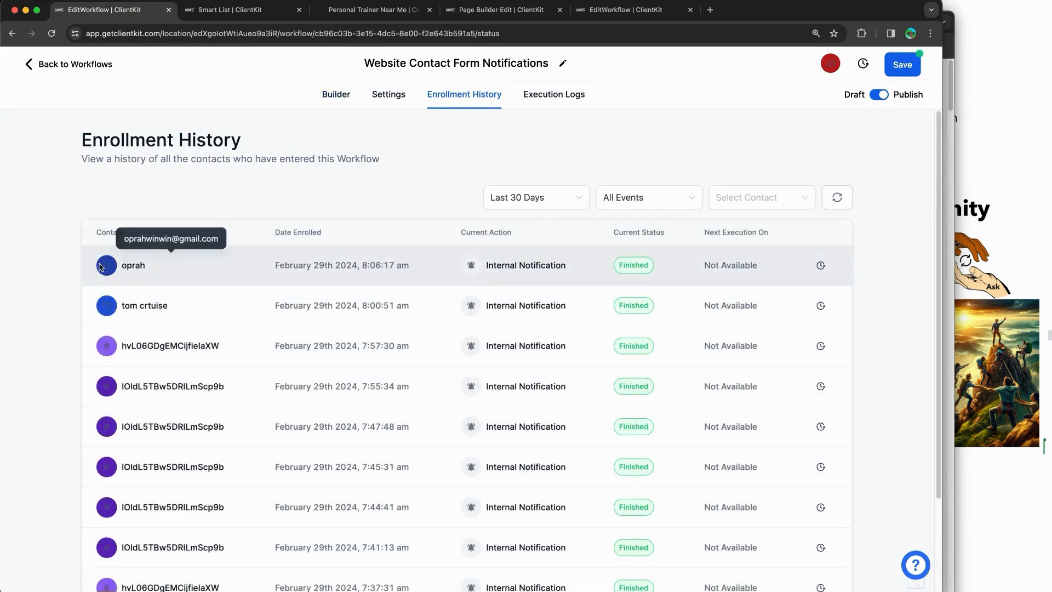
{"action": "left_click", "coordinate": [554, 94]}
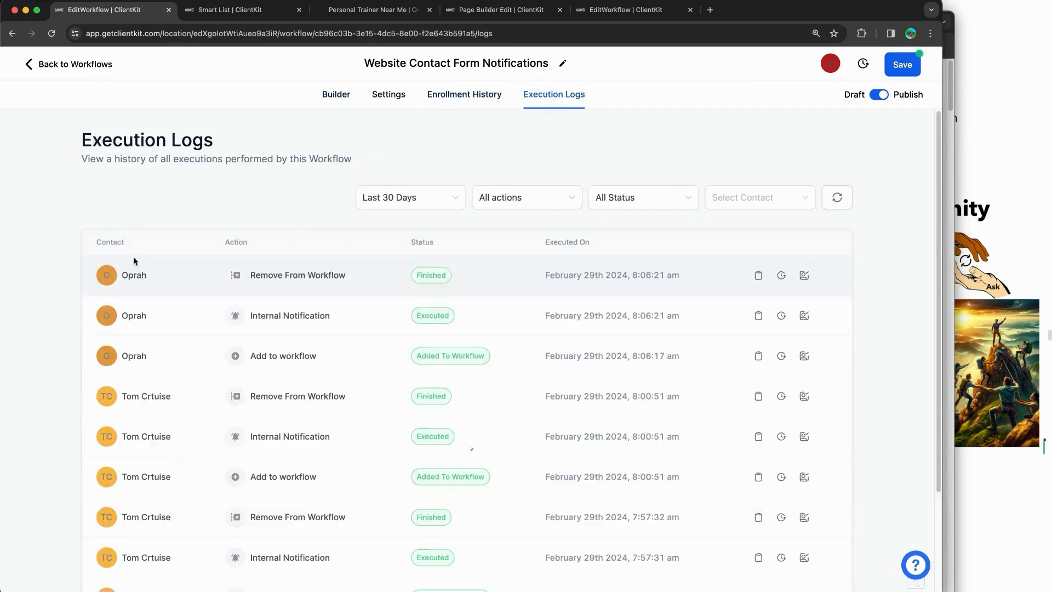
{"action": "left_click", "coordinate": [487, 95]}
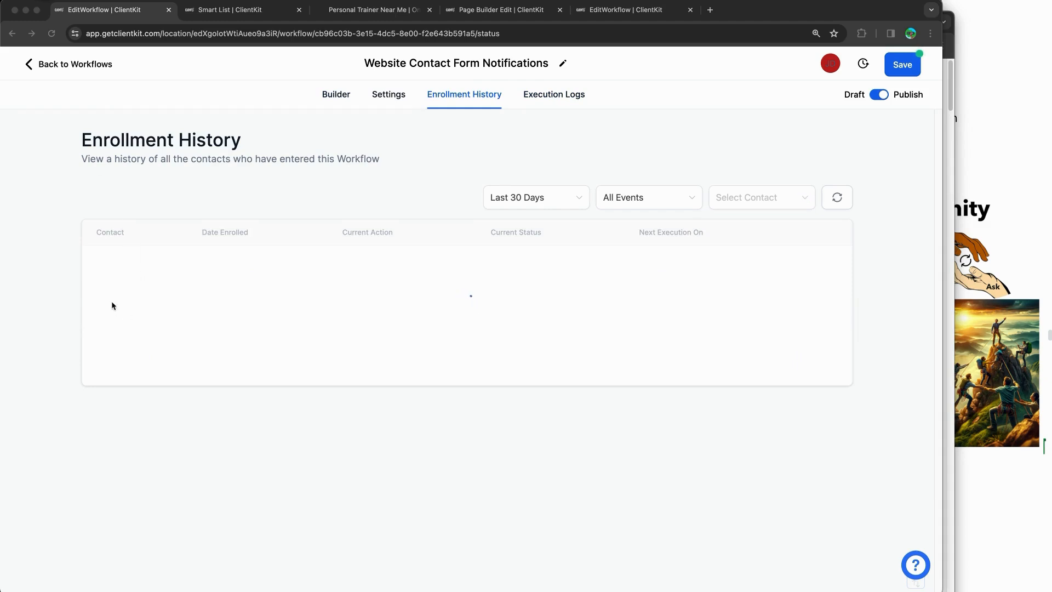
{"action": "mouse_move", "coordinate": [132, 294]}
{"action": "left_mouse_down"}
{"action": "mouse_move", "coordinate": [172, 336]}
{"action": "mouse_move", "coordinate": [164, 296]}
{"action": "left_mouse_up"}
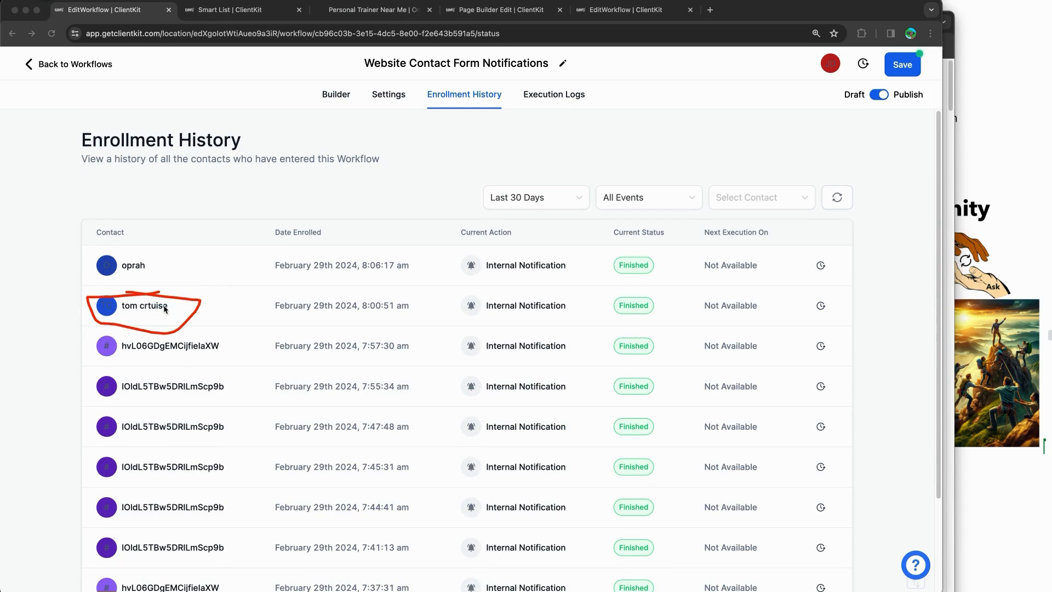
{"action": "left_click_drag", "start_coordinate": [102, 310], "coordinate": [515, 322]}
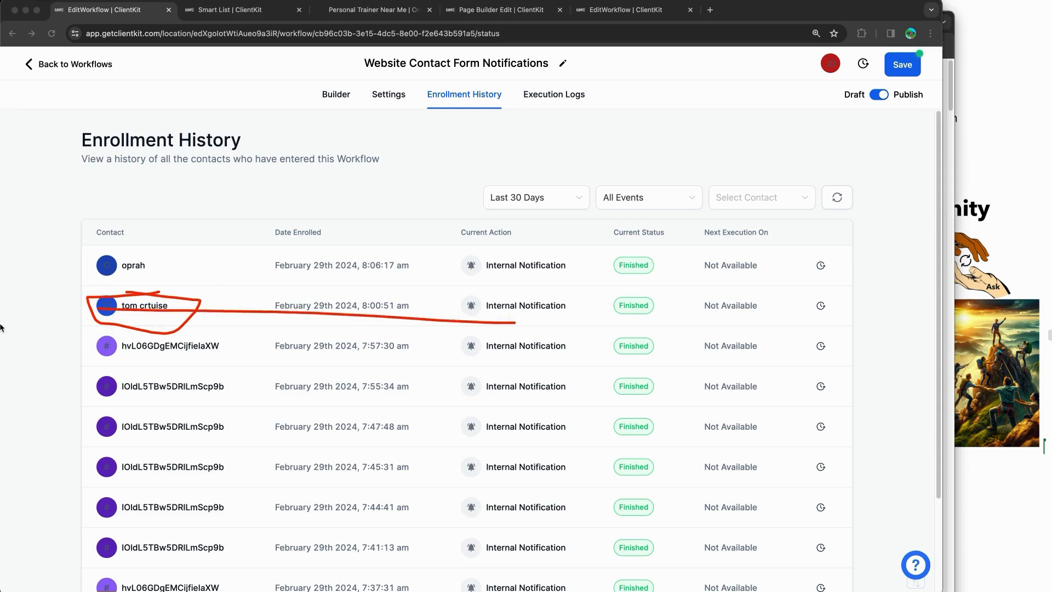
{"action": "mouse_move", "coordinate": [131, 248]}
{"action": "left_mouse_down"}
{"action": "mouse_move", "coordinate": [380, 237]}
{"action": "mouse_move", "coordinate": [85, 294]}
{"action": "mouse_move", "coordinate": [171, 247]}
{"action": "left_mouse_up"}
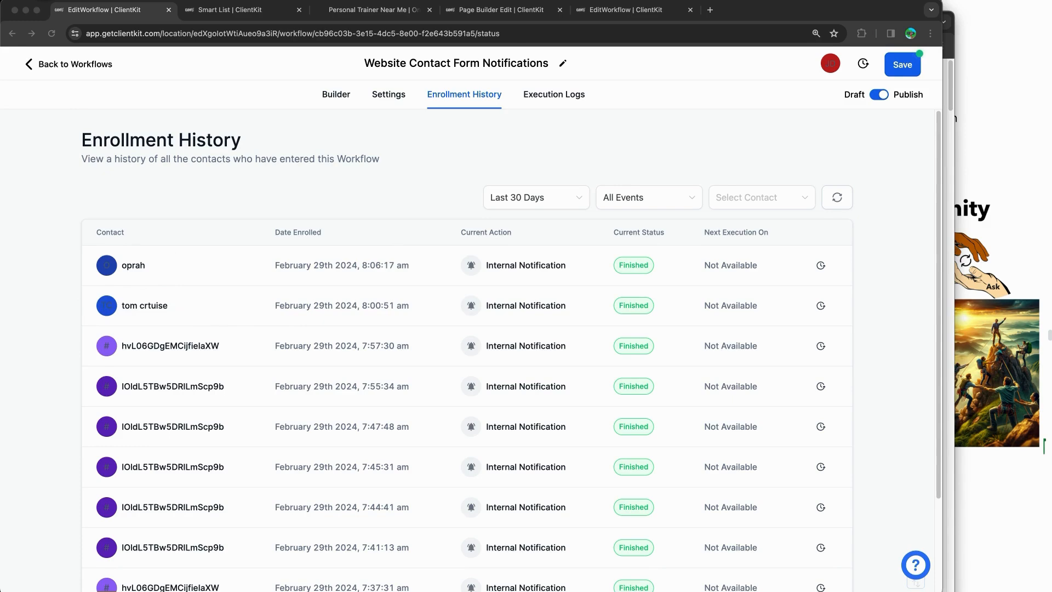
{"action": "left_click", "coordinate": [993, 132]}
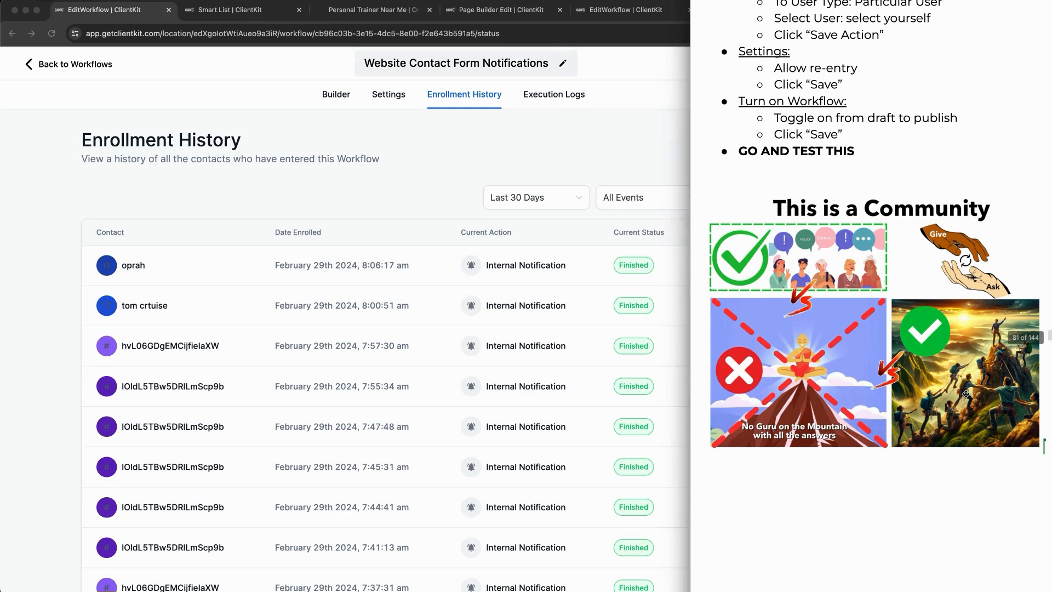
Step: Scroll the training notes past What's Next to the Create: Contact Form Notification section
{"action": "scroll", "coordinate": [966, 394], "scroll_direction": "down", "scroll_amount": 10}
{"action": "scroll", "coordinate": [965, 393], "scroll_direction": "down", "scroll_amount": 1}
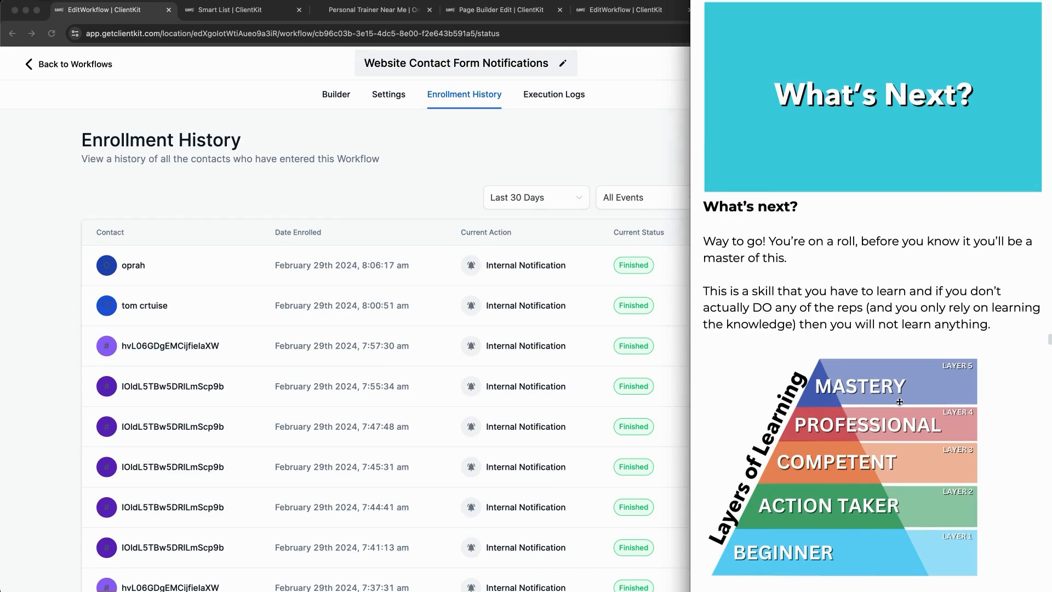
{"action": "scroll", "coordinate": [926, 238], "scroll_direction": "down", "scroll_amount": 8}
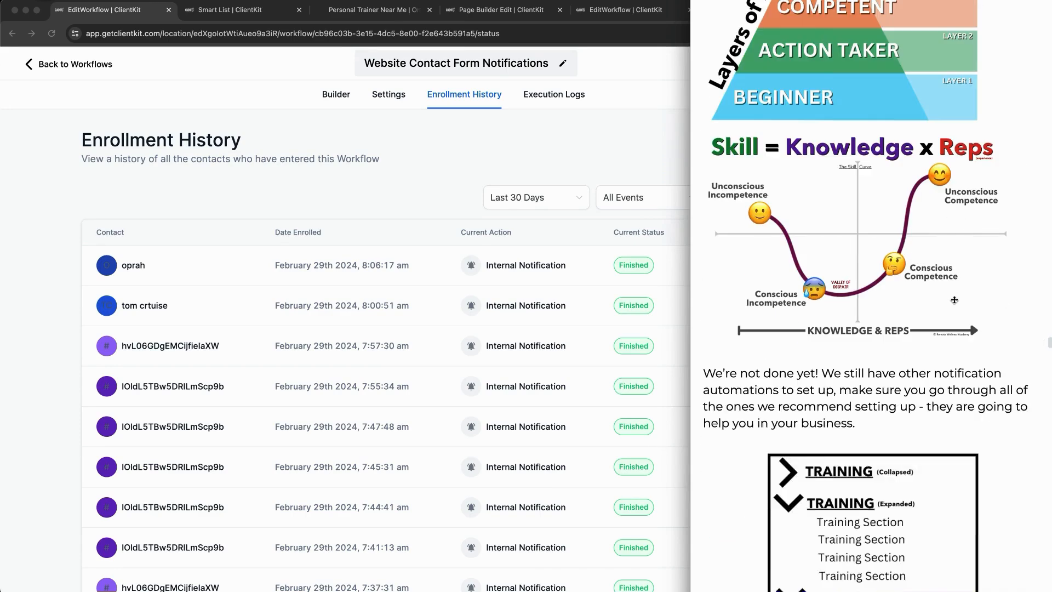
{"action": "scroll", "coordinate": [954, 301], "scroll_direction": "down", "scroll_amount": 3}
{"action": "scroll", "coordinate": [954, 300], "scroll_direction": "down", "scroll_amount": 1}
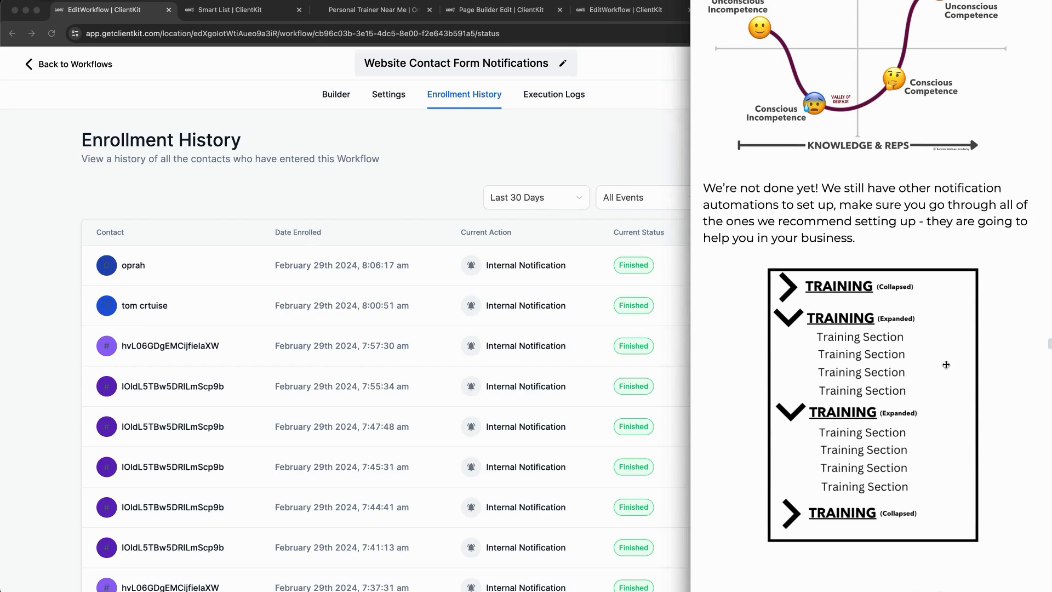
{"action": "scroll", "coordinate": [945, 363], "scroll_direction": "down", "scroll_amount": 9}
{"action": "scroll", "coordinate": [945, 363], "scroll_direction": "down", "scroll_amount": 3}
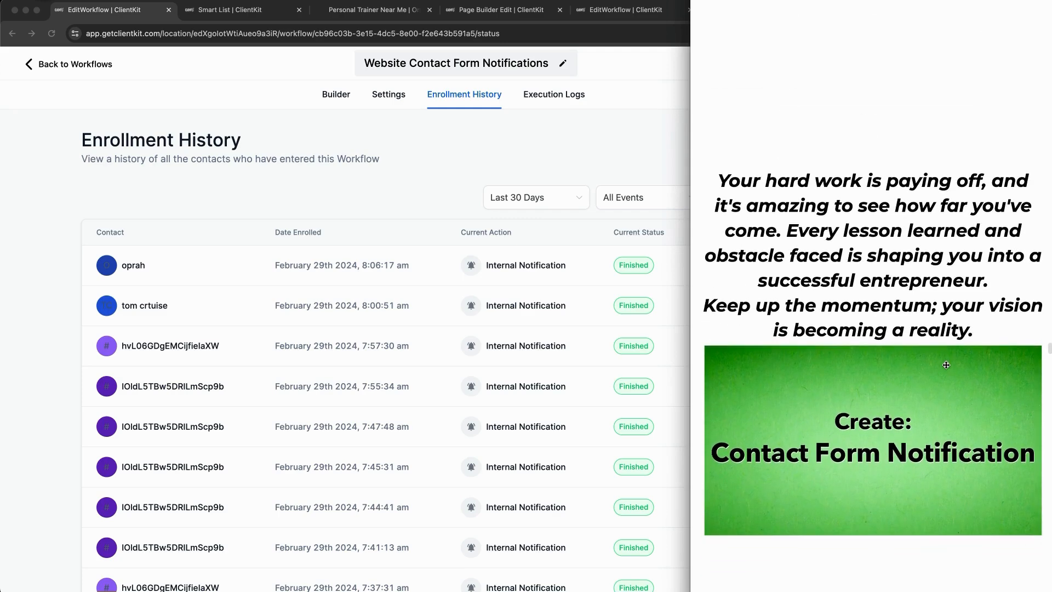
{"action": "scroll", "coordinate": [946, 364], "scroll_direction": "down", "scroll_amount": 1}
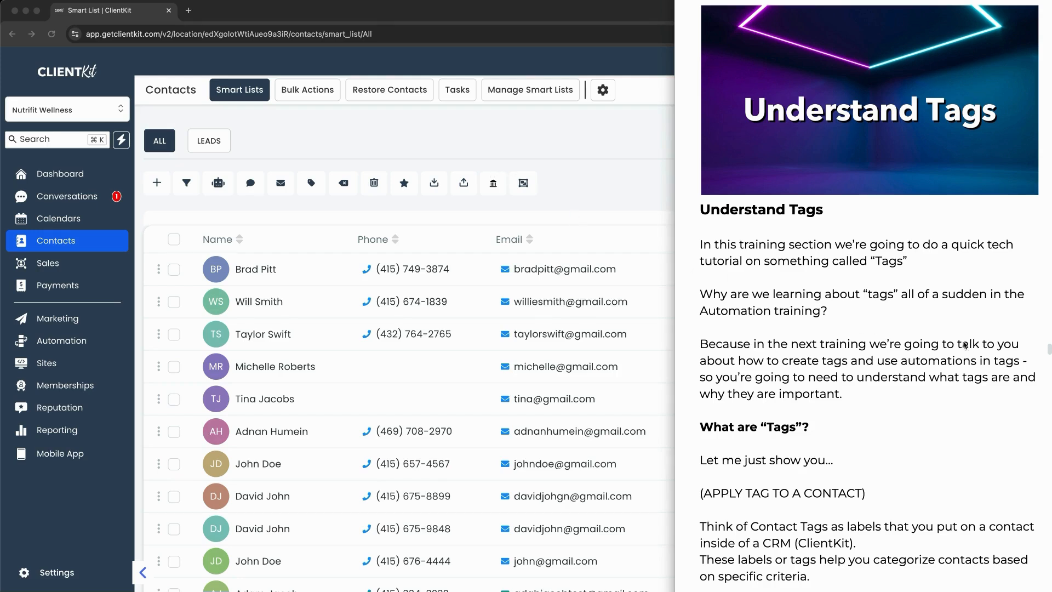
Step: Scroll the notes to the What are Tags explanation and bring the Contacts list forward
{"action": "left_click_drag", "start_coordinate": [1009, 366], "coordinate": [914, 372]}
{"action": "scroll", "coordinate": [947, 328], "scroll_direction": "down", "scroll_amount": 3}
{"action": "scroll", "coordinate": [947, 328], "scroll_direction": "down", "scroll_amount": 3}
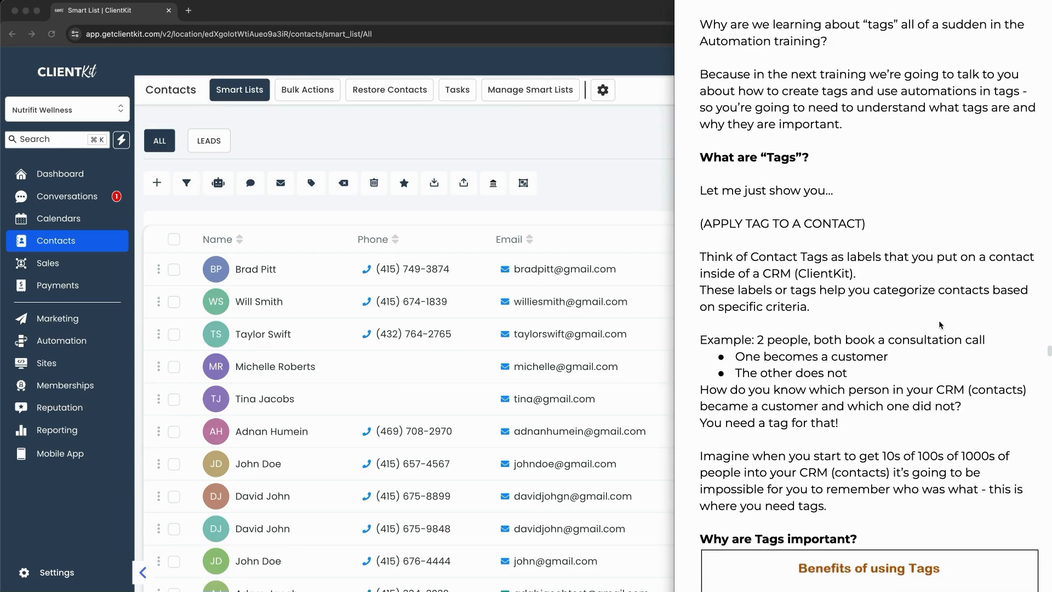
{"action": "left_click", "coordinate": [608, 169]}
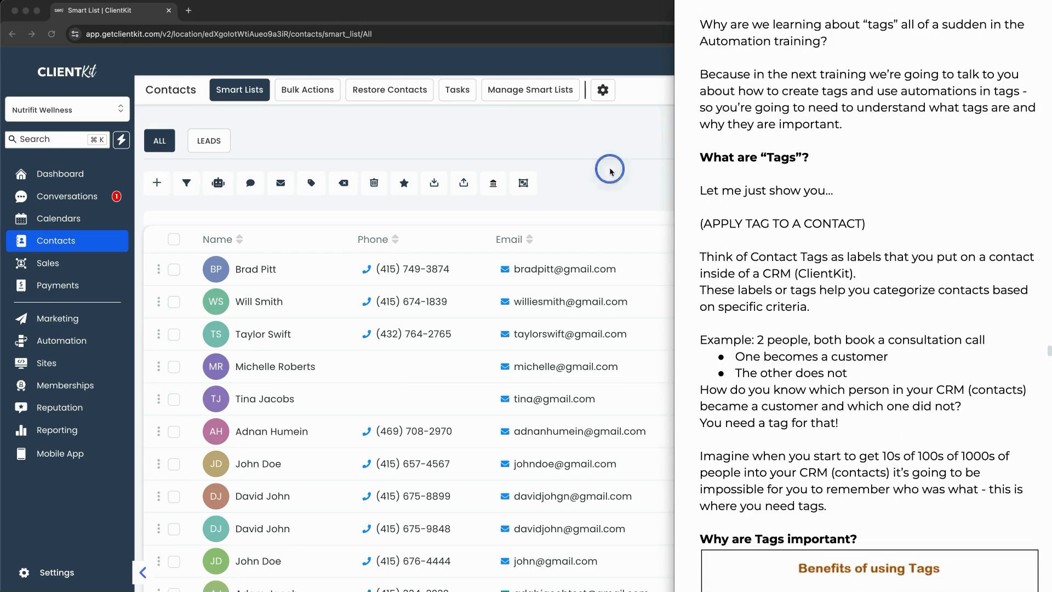
Step: Add a new 'client' tag to the first contact, then return to the all-contacts list
{"action": "left_click", "coordinate": [255, 269]}
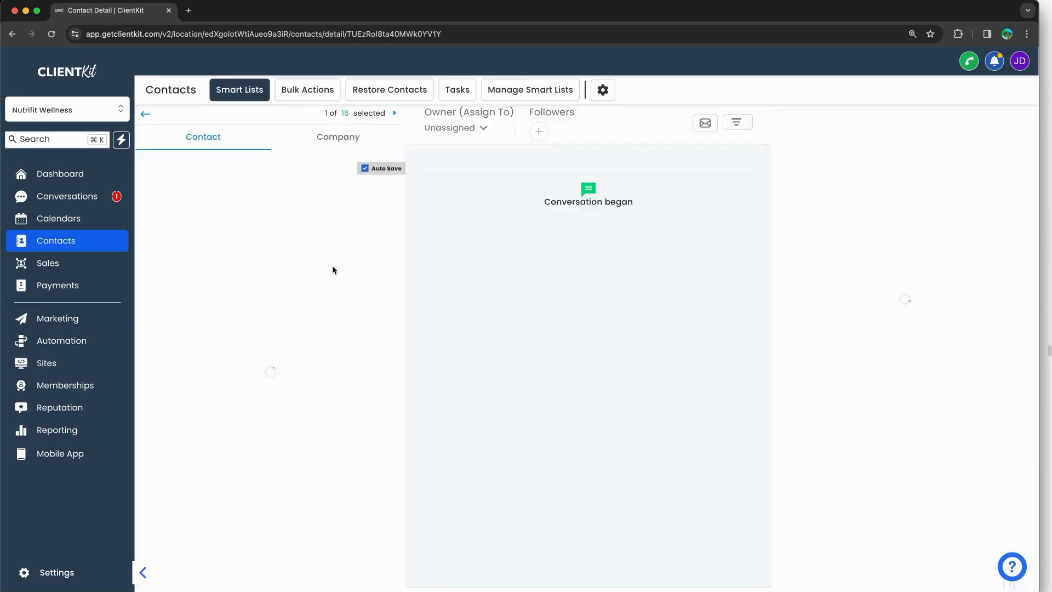
{"action": "scroll", "coordinate": [192, 289], "scroll_direction": "down", "scroll_amount": 2}
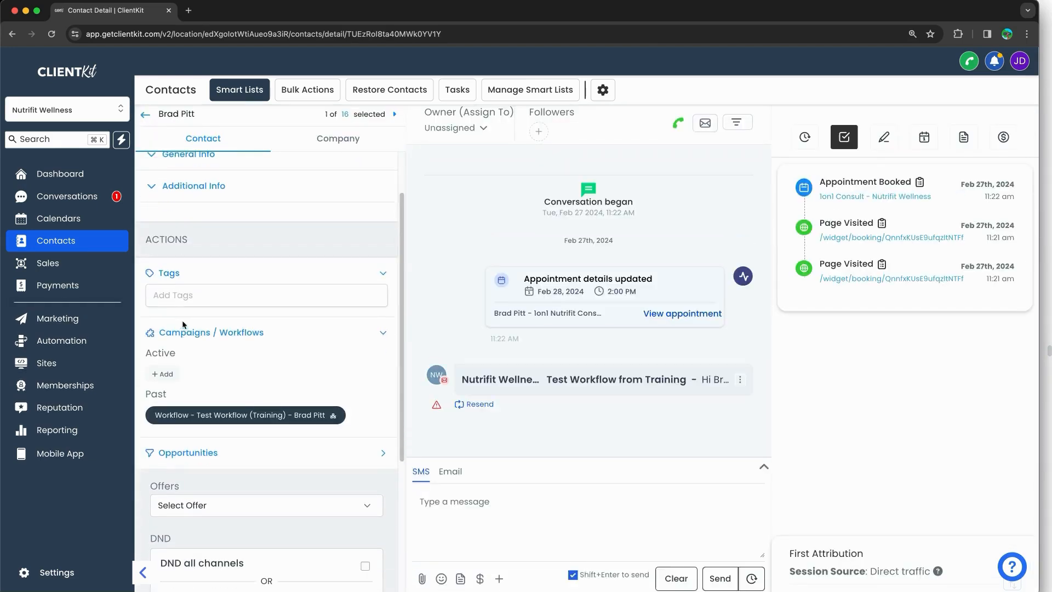
{"action": "left_click", "coordinate": [180, 294]}
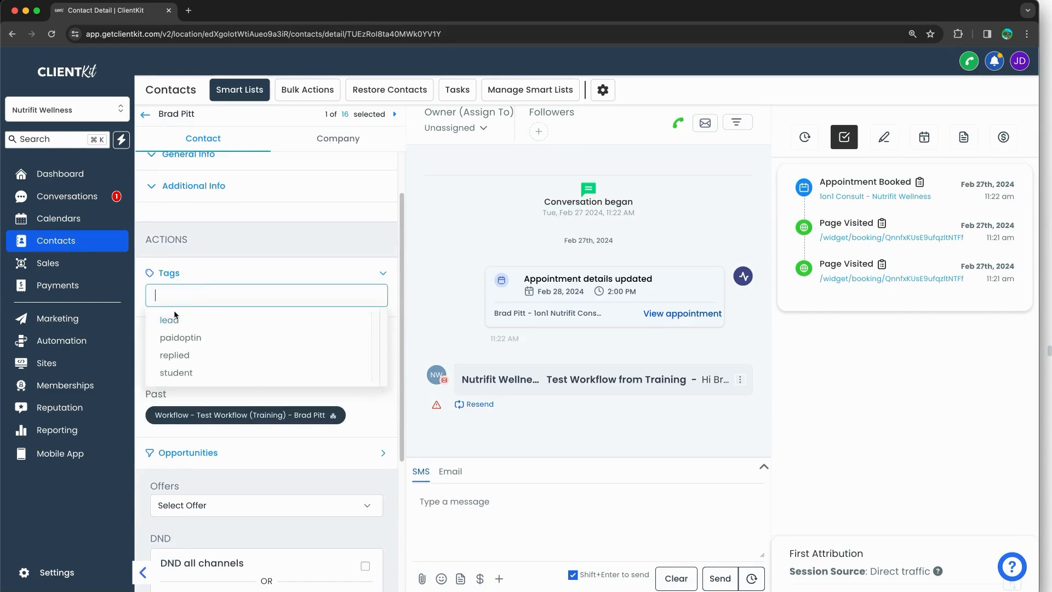
{"action": "left_click", "coordinate": [183, 273]}
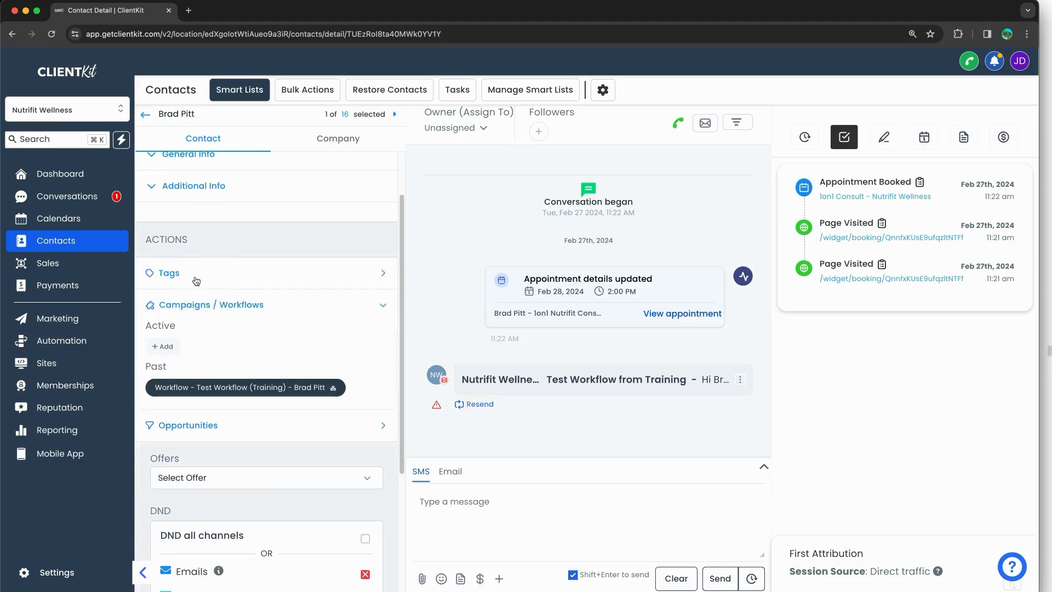
{"action": "left_click", "coordinate": [178, 294]}
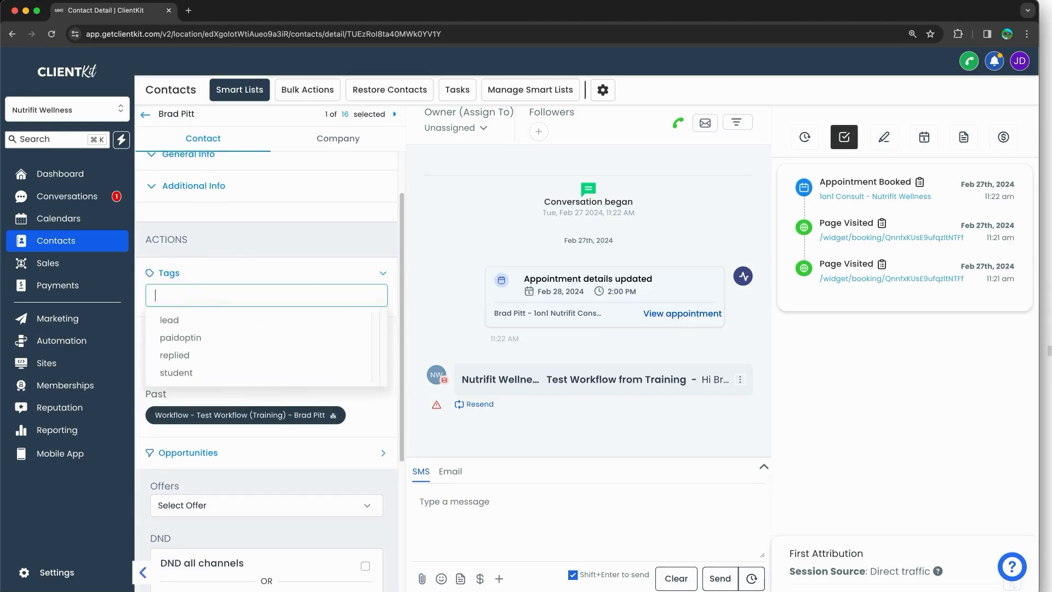
{"action": "type", "text": "client"}
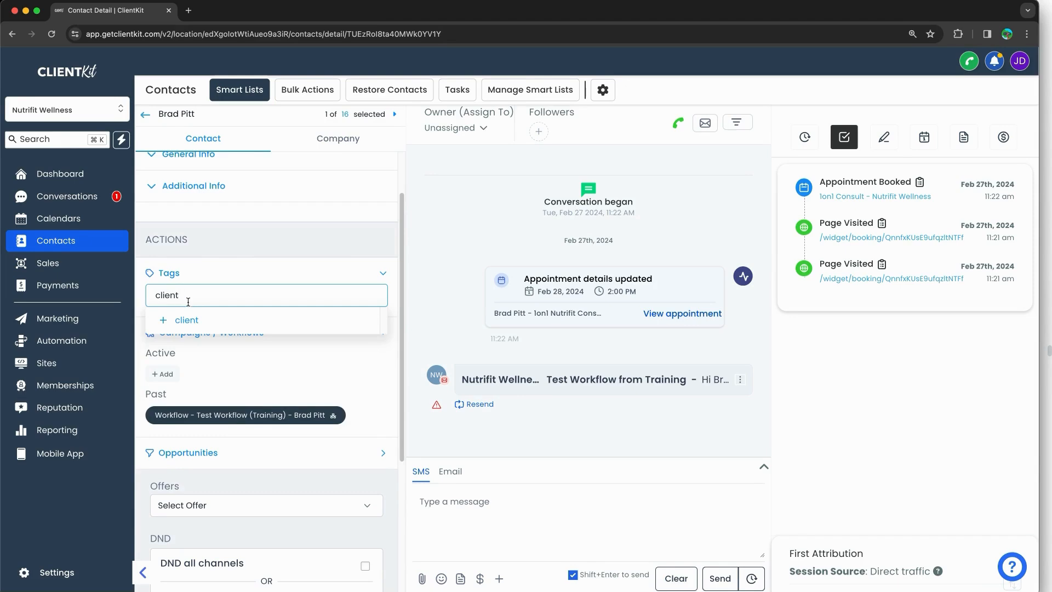
{"action": "left_click", "coordinate": [205, 325]}
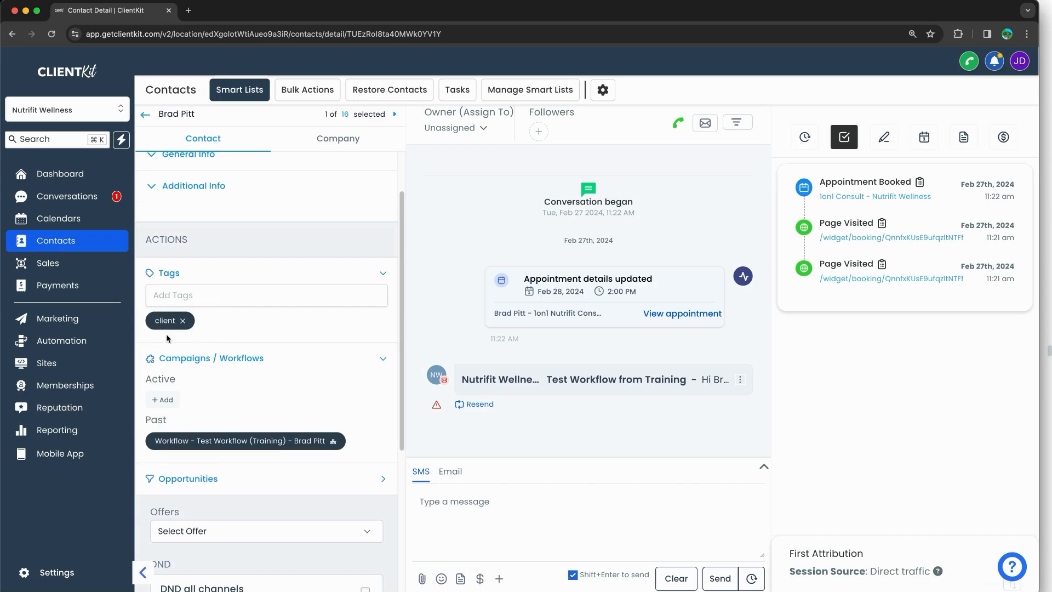
{"action": "left_click", "coordinate": [145, 114]}
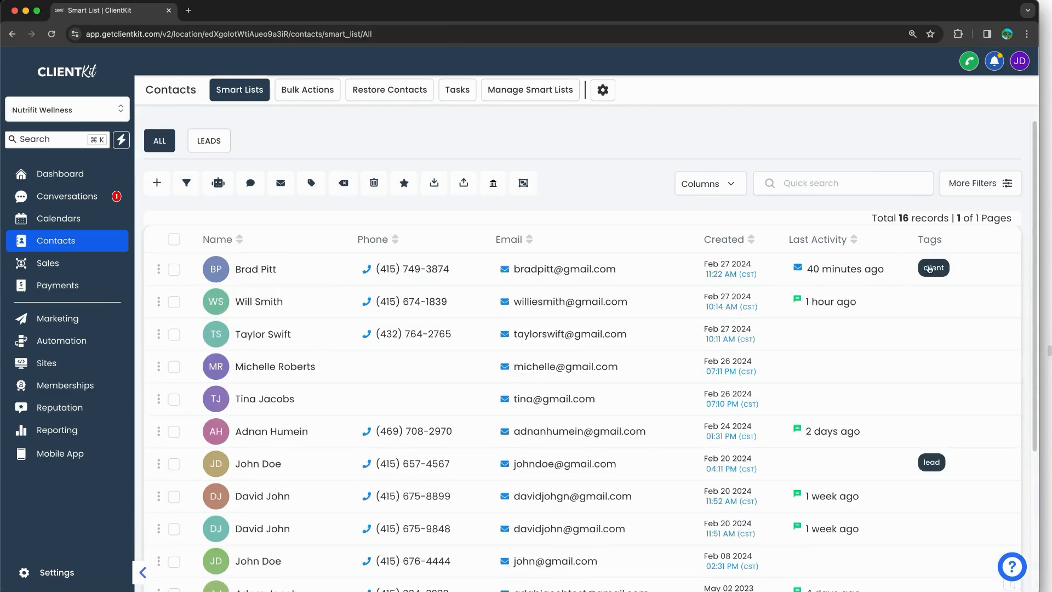
Step: Bring up the training notes and scroll down to the consultation-call tags example
{"action": "key", "text": "super+Tab"}
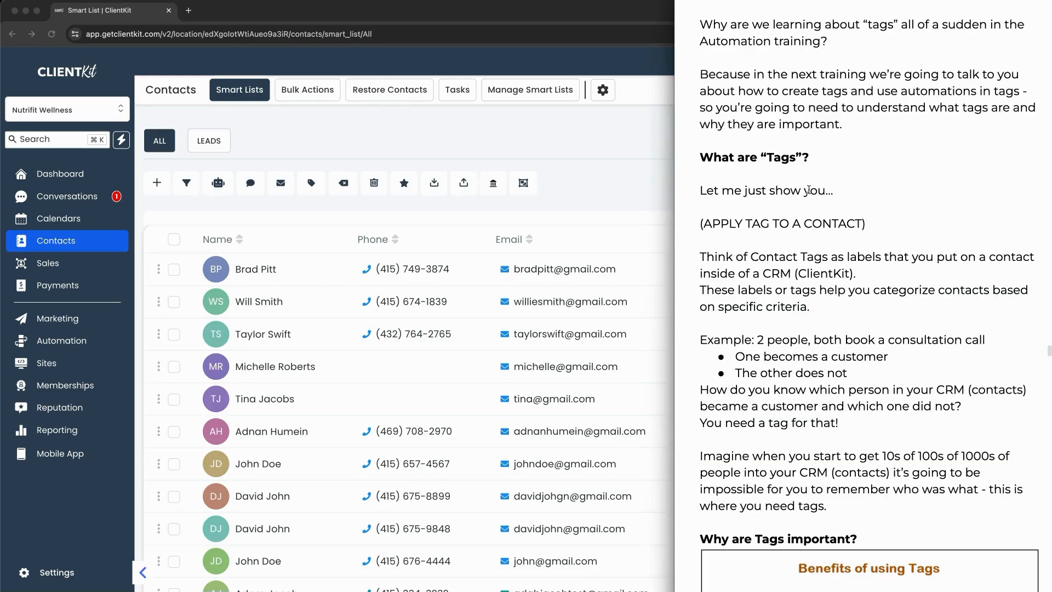
{"action": "scroll", "coordinate": [804, 273], "scroll_direction": "down", "scroll_amount": 3}
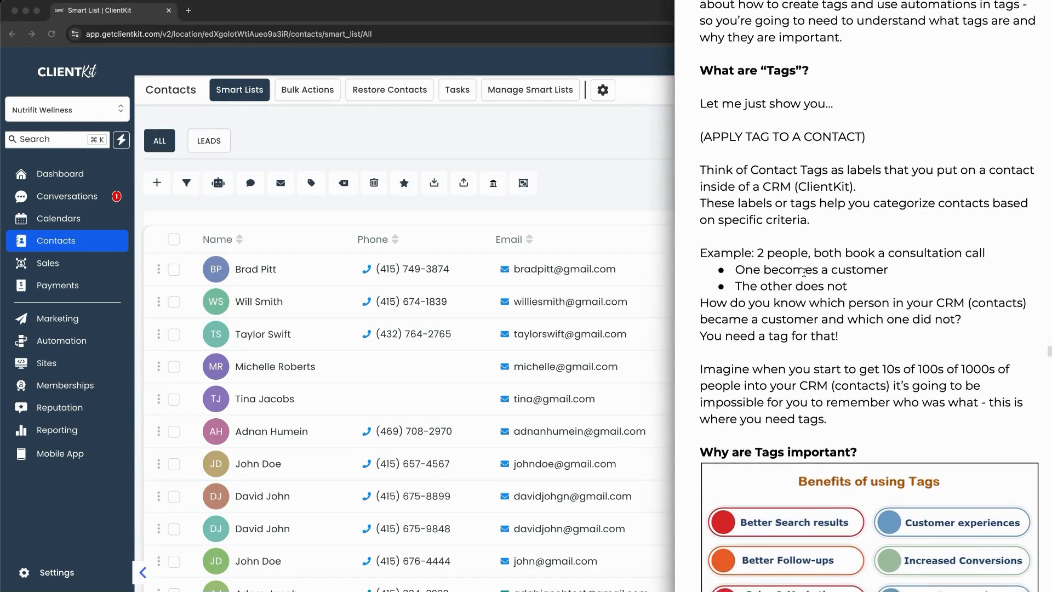
{"action": "scroll", "coordinate": [804, 272], "scroll_direction": "down", "scroll_amount": 2}
{"action": "scroll", "coordinate": [804, 273], "scroll_direction": "down", "scroll_amount": 1}
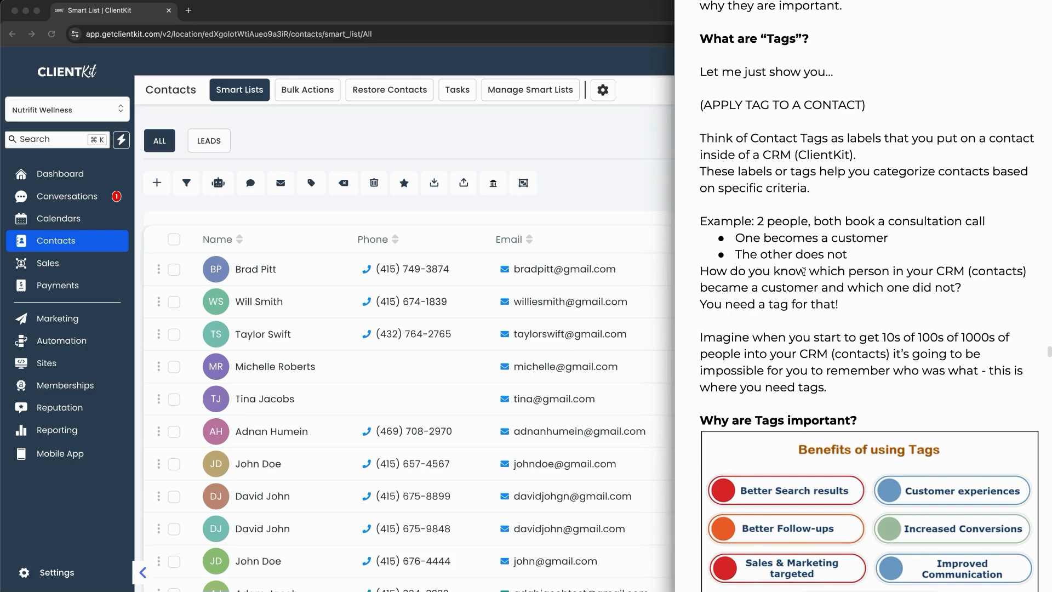
{"action": "scroll", "coordinate": [803, 272], "scroll_direction": "down", "scroll_amount": 2}
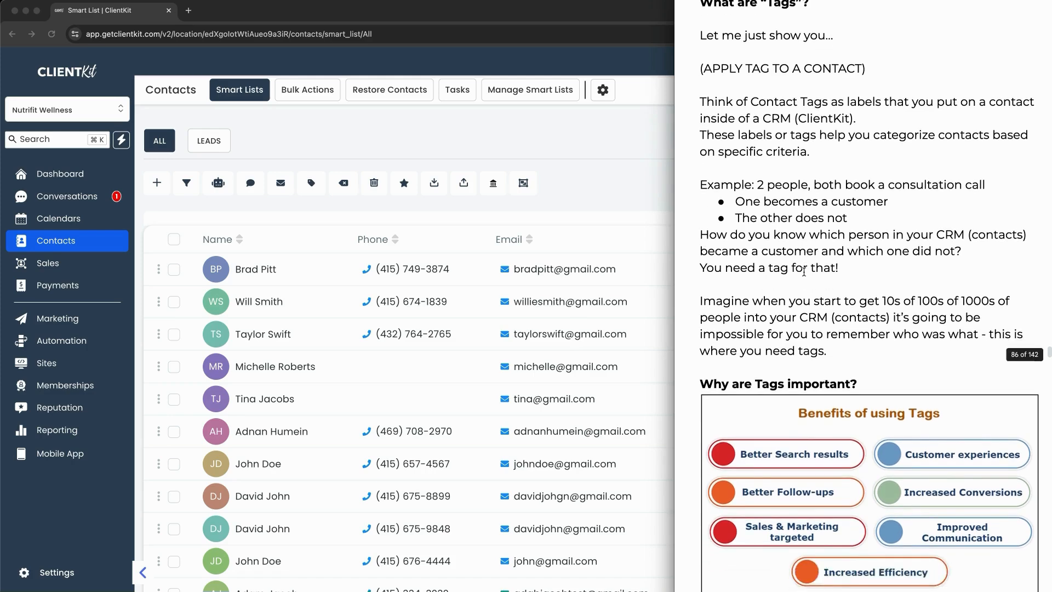
{"action": "scroll", "coordinate": [803, 272], "scroll_direction": "down", "scroll_amount": 3}
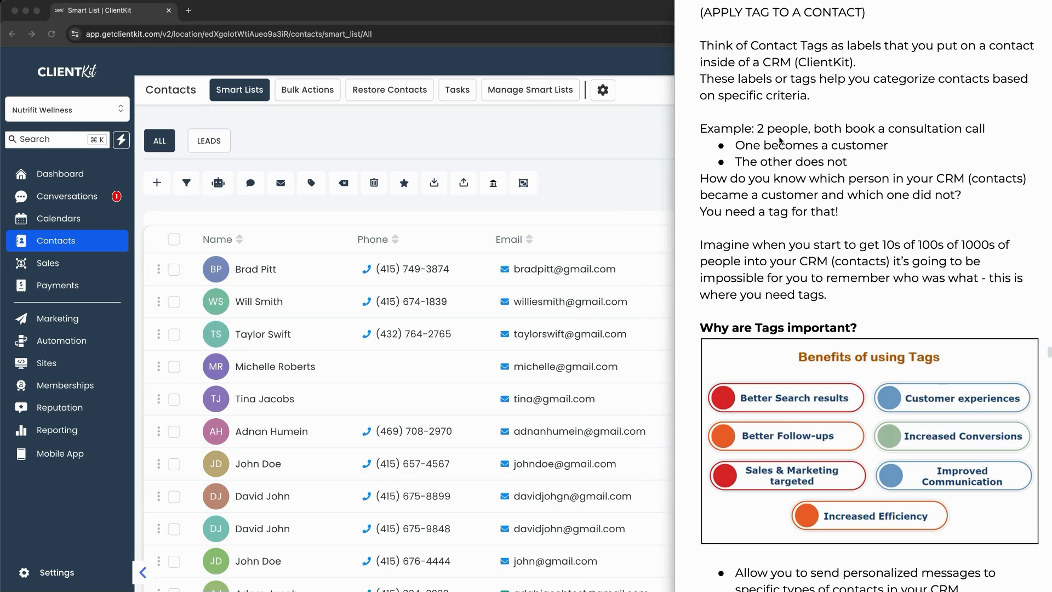
Step: Underline 'people, both book', tick the consultation example and link the two outcomes in red
{"action": "left_click_drag", "start_coordinate": [779, 137], "coordinate": [855, 136]}
{"action": "left_click_drag", "start_coordinate": [891, 147], "coordinate": [925, 124]}
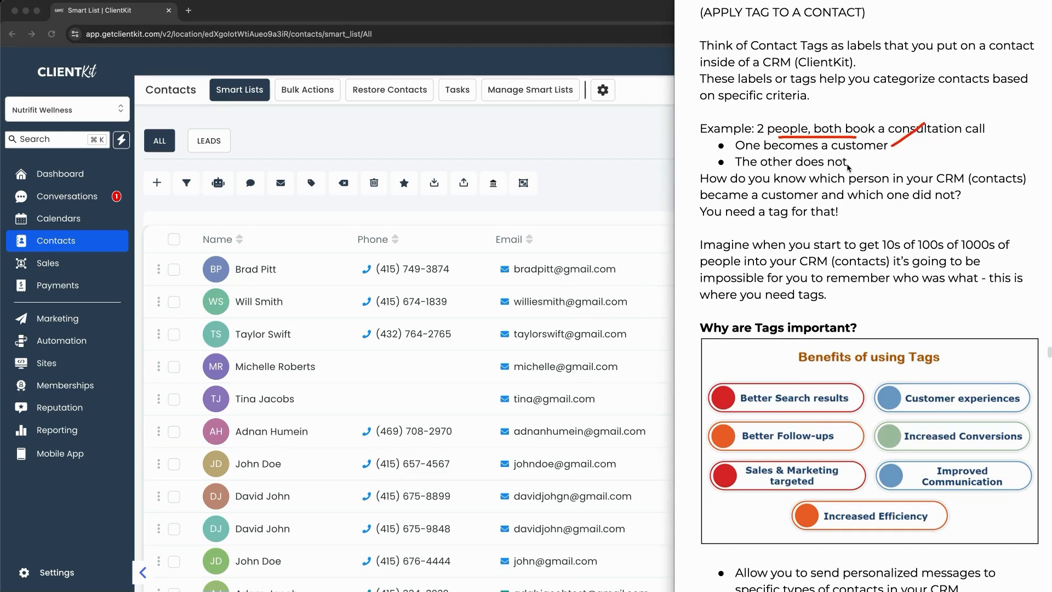
{"action": "left_click_drag", "start_coordinate": [849, 164], "coordinate": [885, 151]}
{"action": "left_click", "coordinate": [552, 135]}
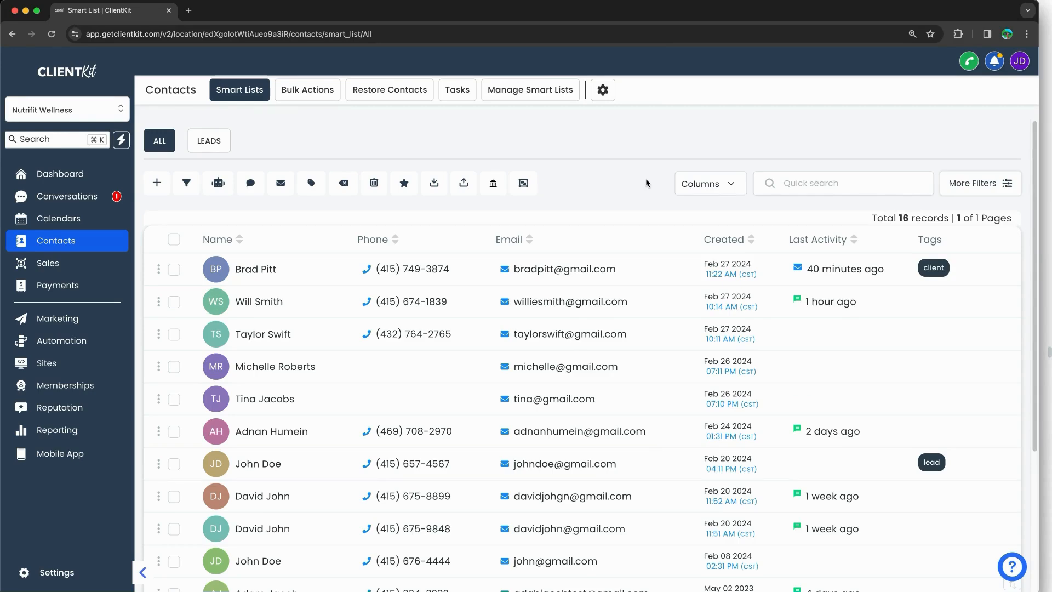
{"action": "key", "text": "super+Tab"}
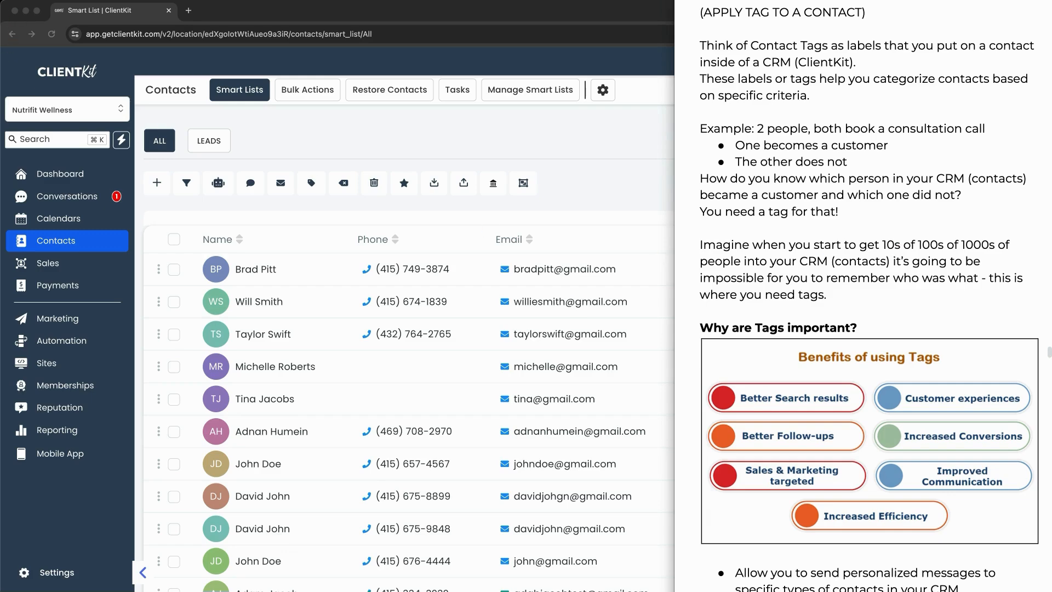
Step: Tick the Sales & Marketing, Communication and Efficiency benefits and underline 'personalized messages' and 'contact it is'
{"action": "scroll", "coordinate": [799, 254], "scroll_direction": "down", "scroll_amount": 3}
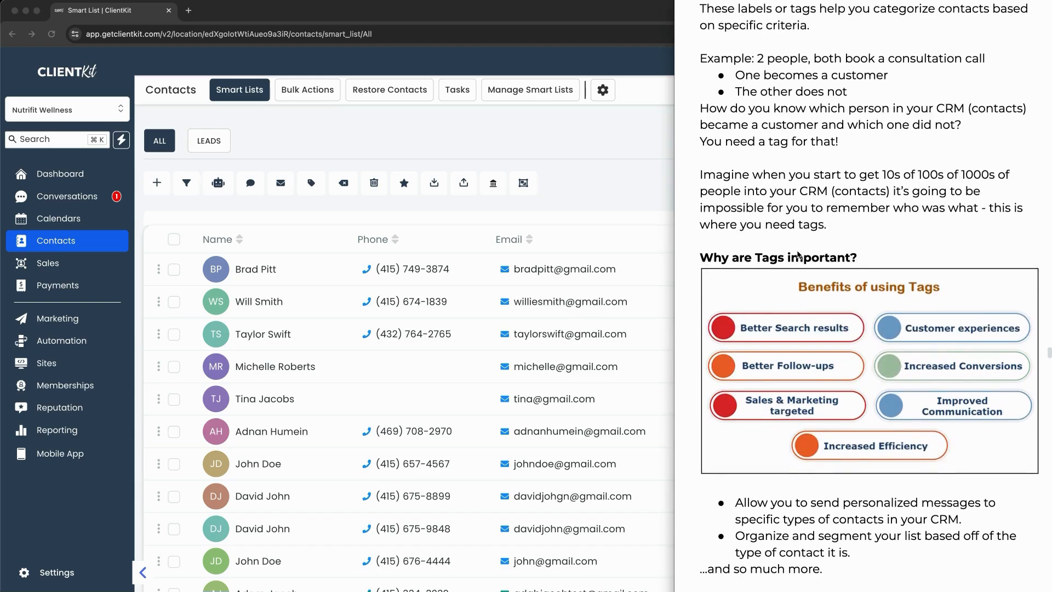
{"action": "scroll", "coordinate": [798, 254], "scroll_direction": "down", "scroll_amount": 1}
{"action": "scroll", "coordinate": [798, 254], "scroll_direction": "down", "scroll_amount": 1}
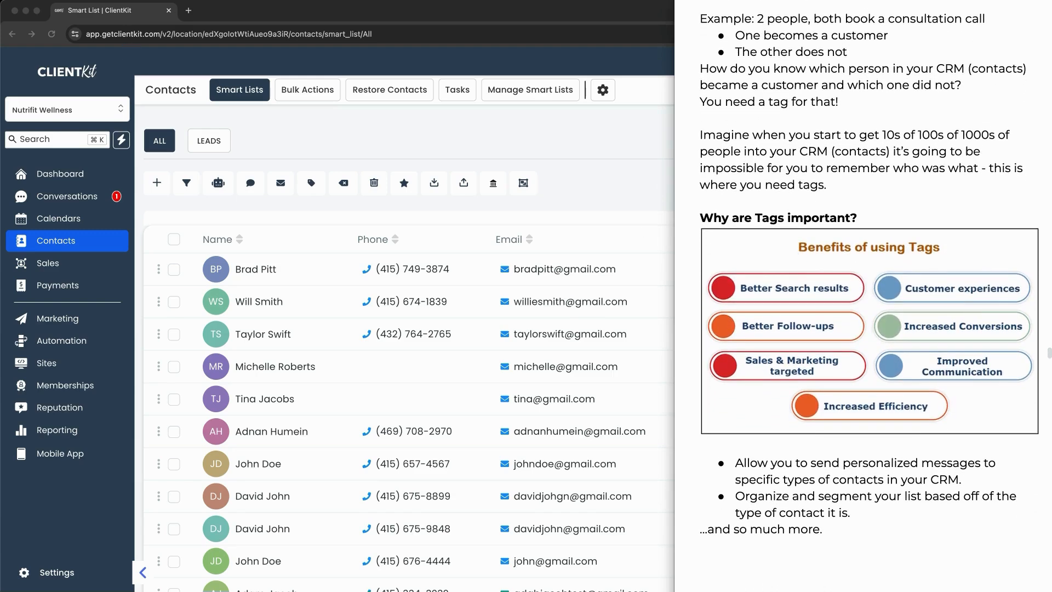
{"action": "left_click_drag", "start_coordinate": [851, 366], "coordinate": [871, 355]}
{"action": "left_click_drag", "start_coordinate": [990, 376], "coordinate": [1023, 354]}
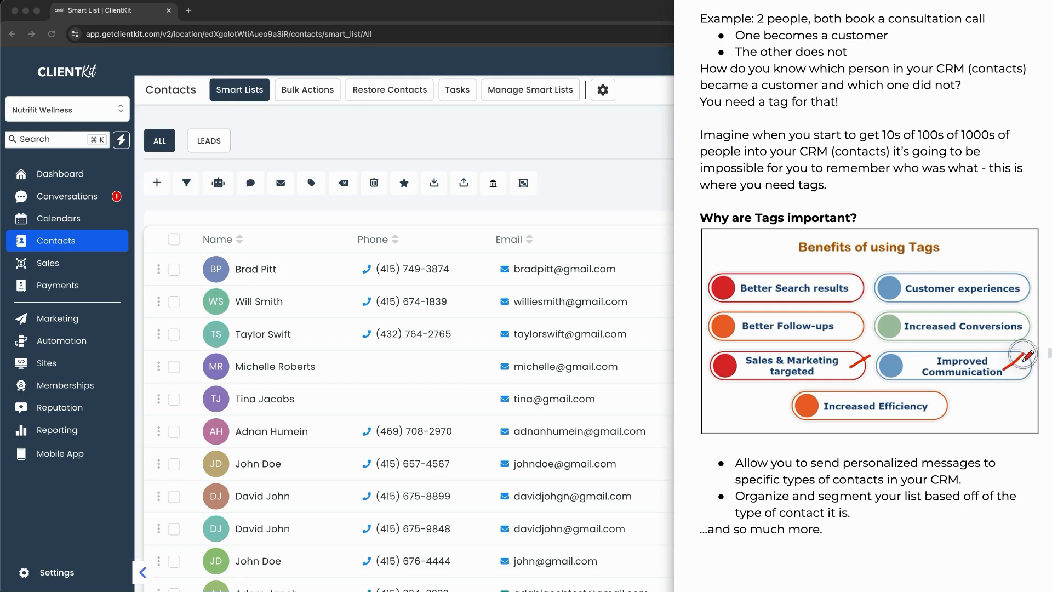
{"action": "left_click_drag", "start_coordinate": [941, 407], "coordinate": [975, 388]}
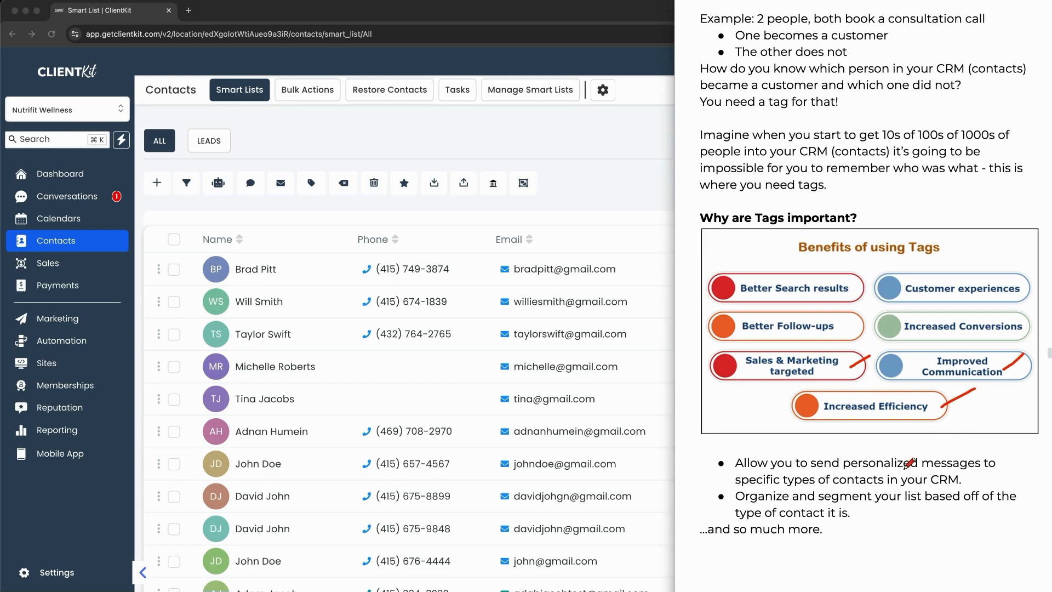
{"action": "left_click_drag", "start_coordinate": [903, 470], "coordinate": [981, 470]}
{"action": "left_click_drag", "start_coordinate": [807, 526], "coordinate": [870, 525]}
Step: Scroll the notes through the Method #1 steps, then return to the contacts list
{"action": "scroll", "coordinate": [911, 361], "scroll_direction": "down", "scroll_amount": 10}
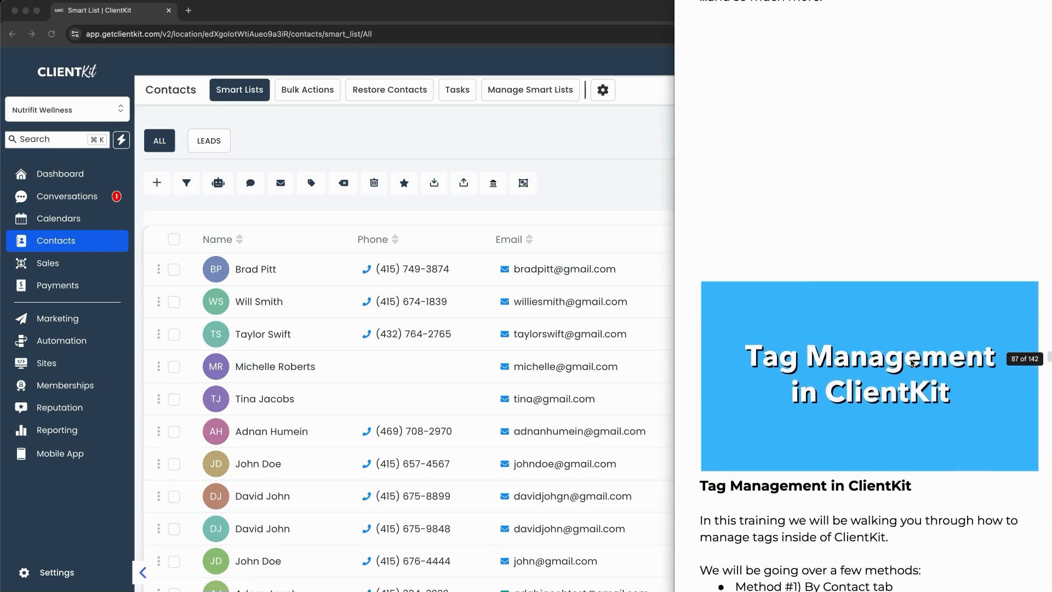
{"action": "scroll", "coordinate": [911, 362], "scroll_direction": "down", "scroll_amount": 5}
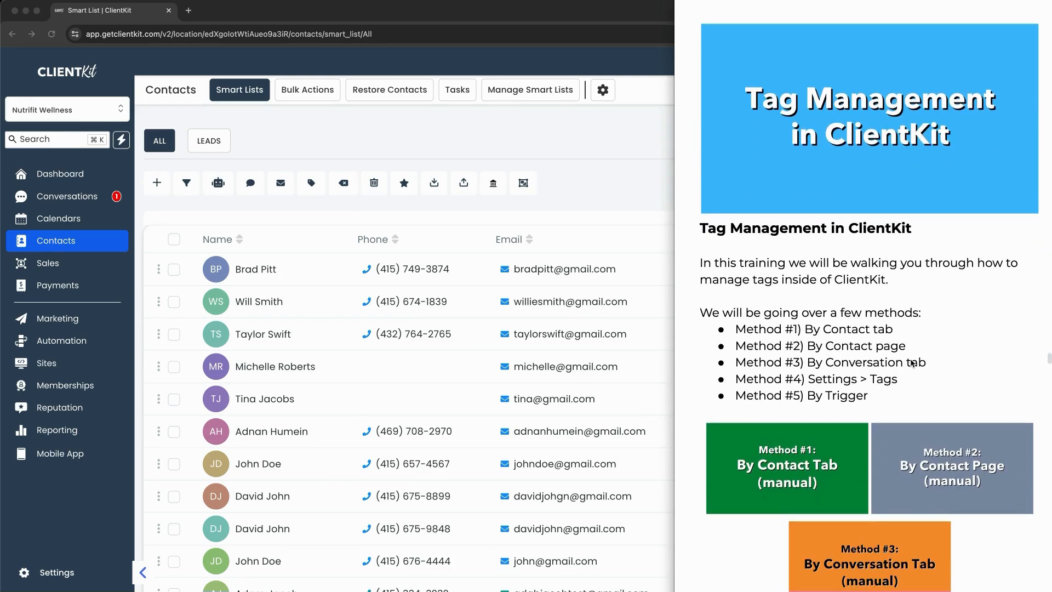
{"action": "scroll", "coordinate": [912, 363], "scroll_direction": "down", "scroll_amount": 3}
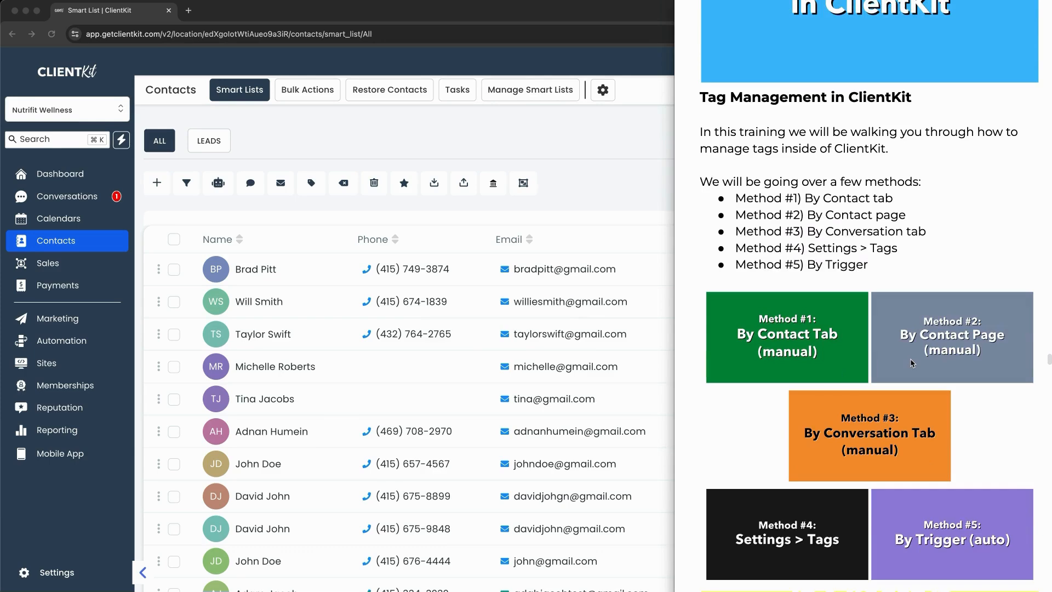
{"action": "scroll", "coordinate": [911, 361], "scroll_direction": "down", "scroll_amount": 10}
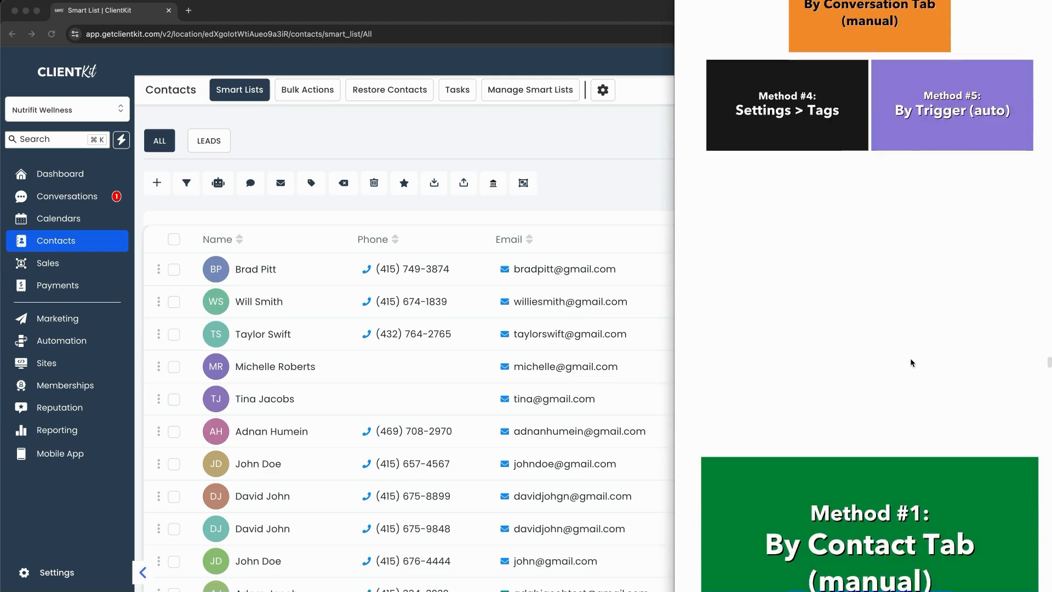
{"action": "scroll", "coordinate": [910, 360], "scroll_direction": "down", "scroll_amount": 5}
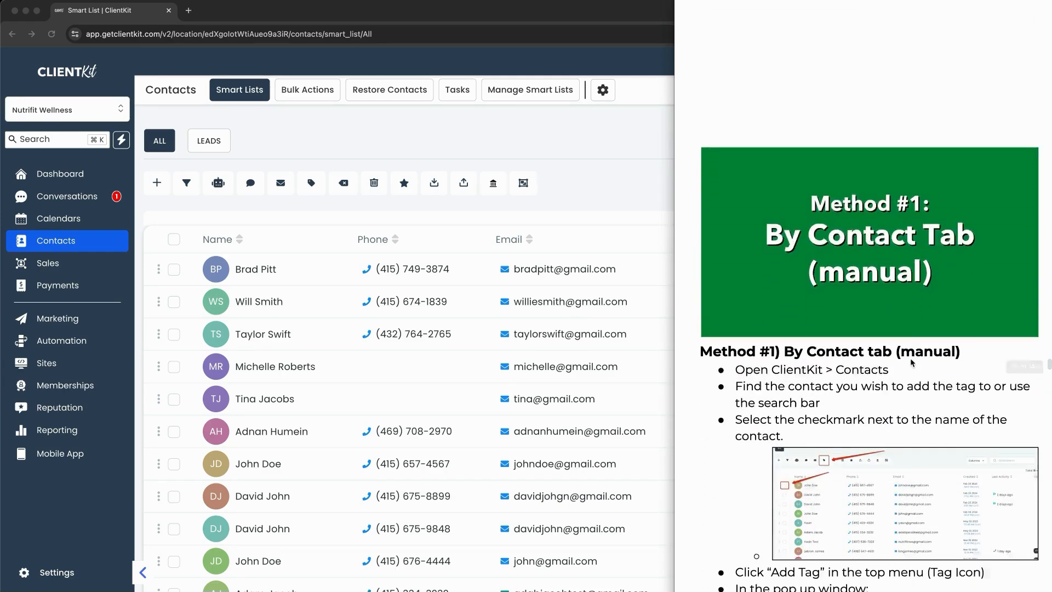
{"action": "scroll", "coordinate": [912, 361], "scroll_direction": "down", "scroll_amount": 2}
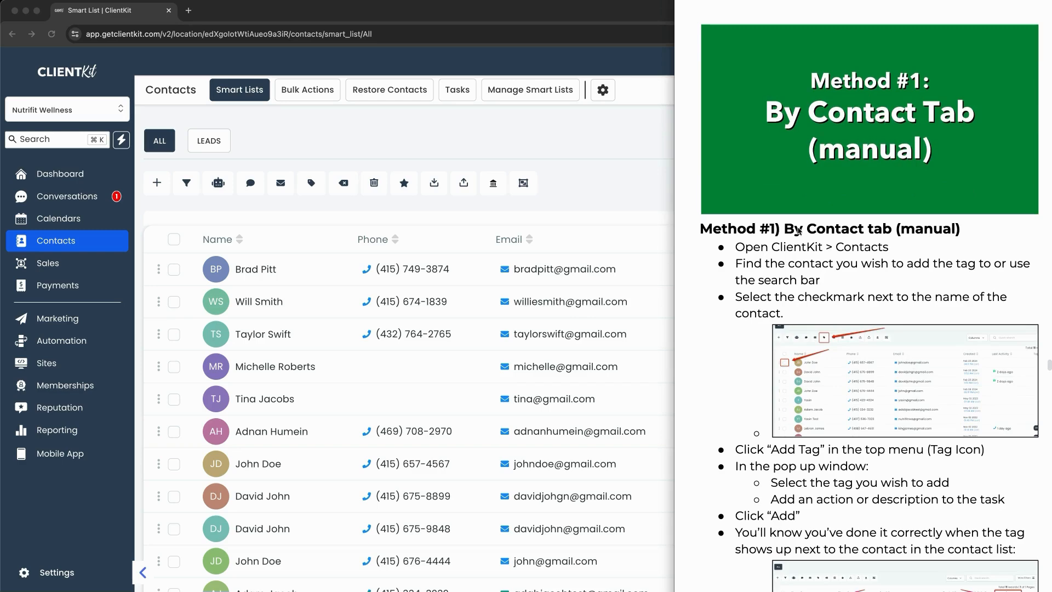
{"action": "left_click", "coordinate": [893, 141]}
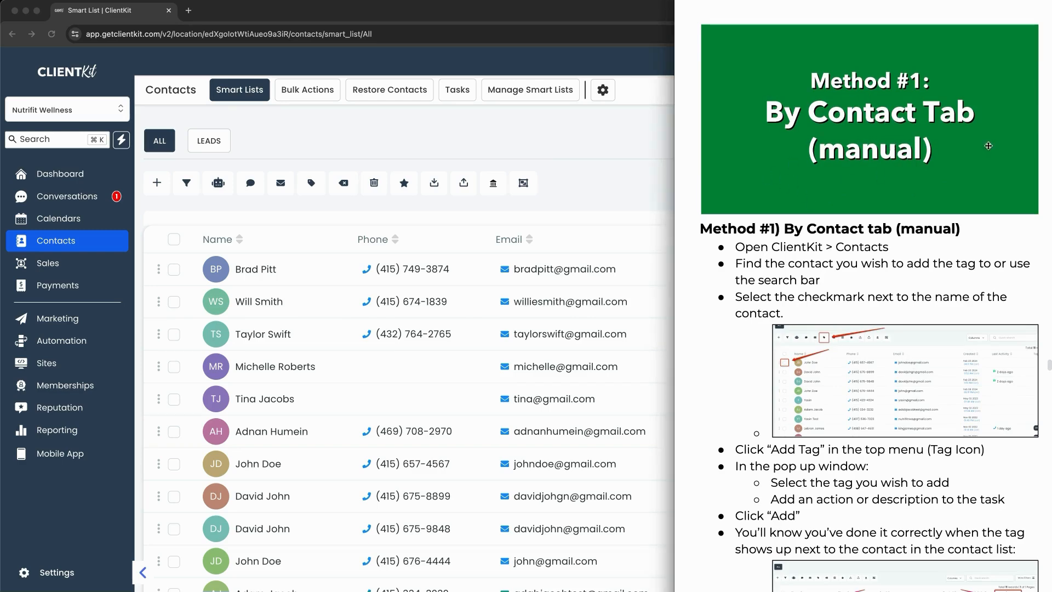
{"action": "left_click", "coordinate": [602, 191]}
Step: Select the top three contacts and choose lead as the tag in the bulk tagging form
{"action": "left_click", "coordinate": [172, 272]}
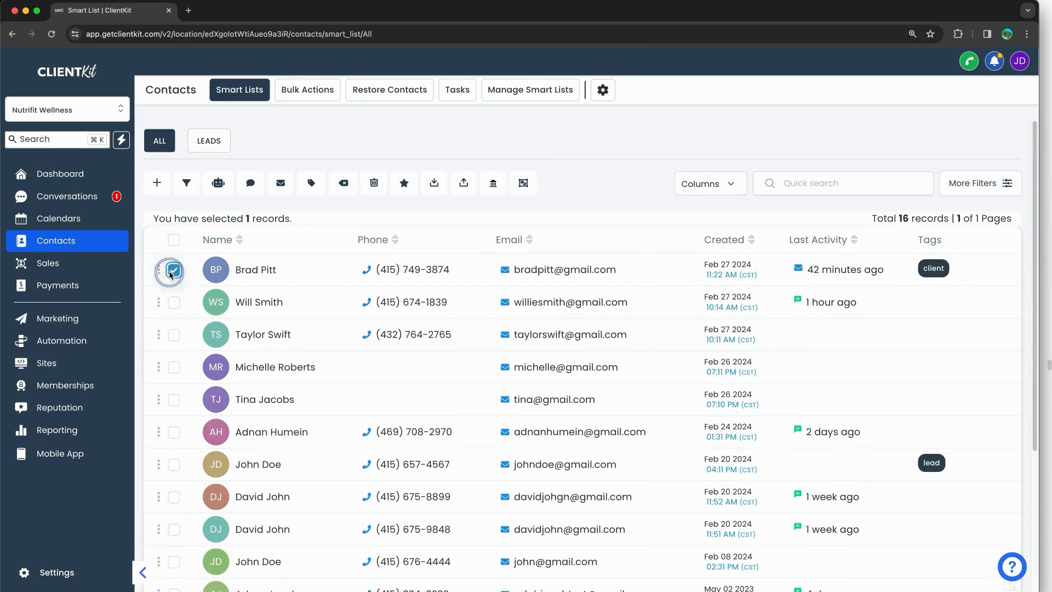
{"action": "left_click", "coordinate": [173, 302]}
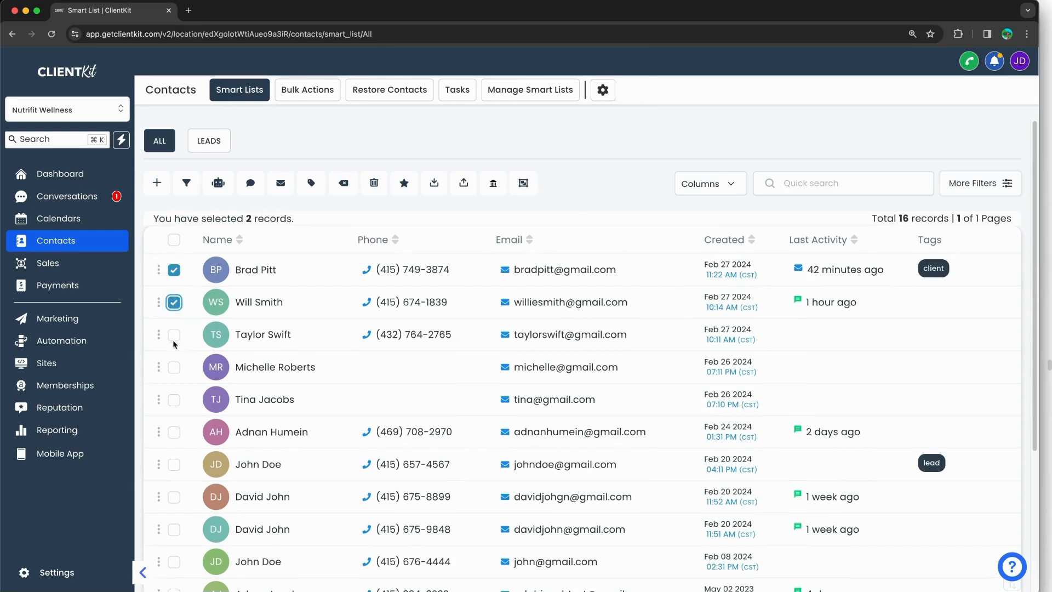
{"action": "left_click", "coordinate": [173, 335]}
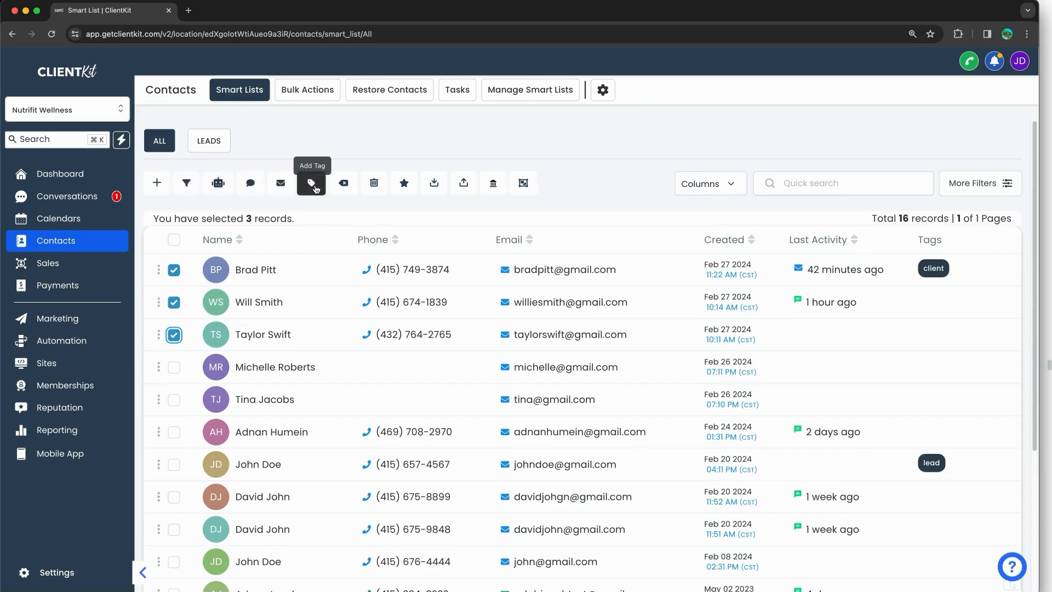
{"action": "left_click", "coordinate": [315, 187]}
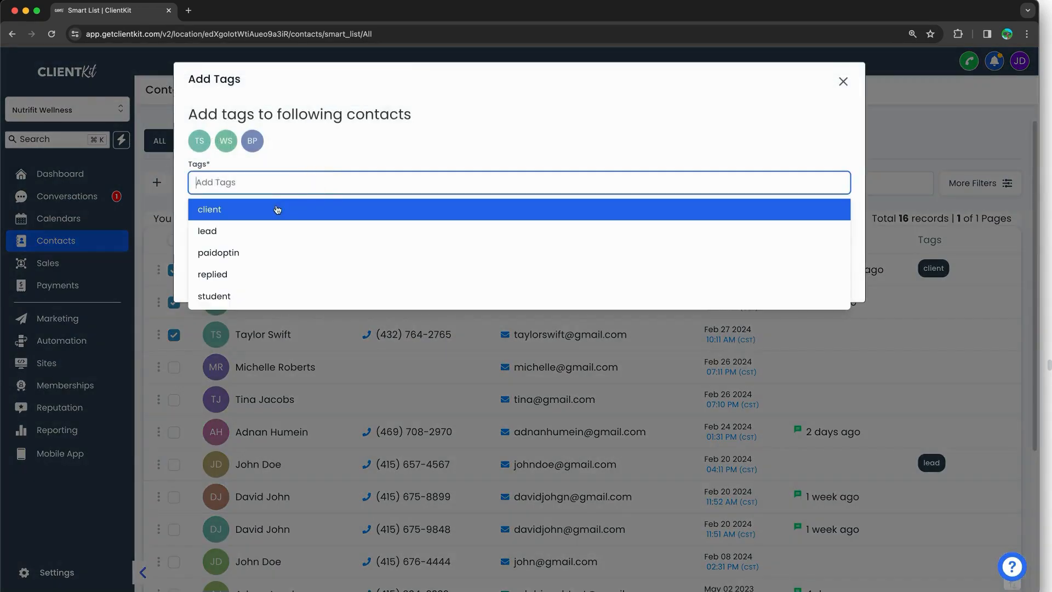
{"action": "left_click", "coordinate": [234, 230]}
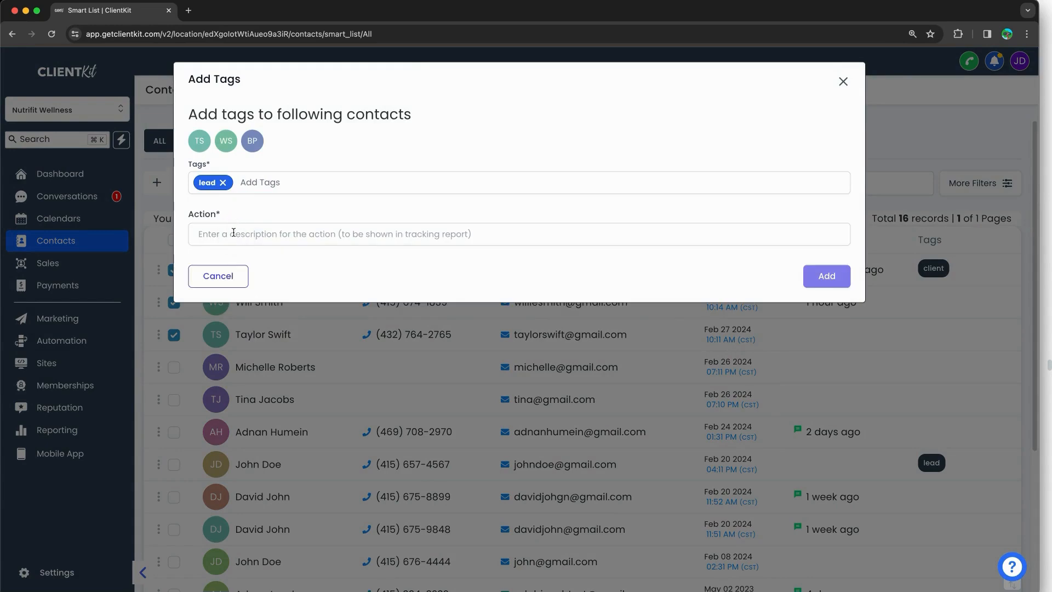
Step: Log the action as 'added lead tag to contact', apply it, and refresh the contact list
{"action": "left_click", "coordinate": [234, 231]}
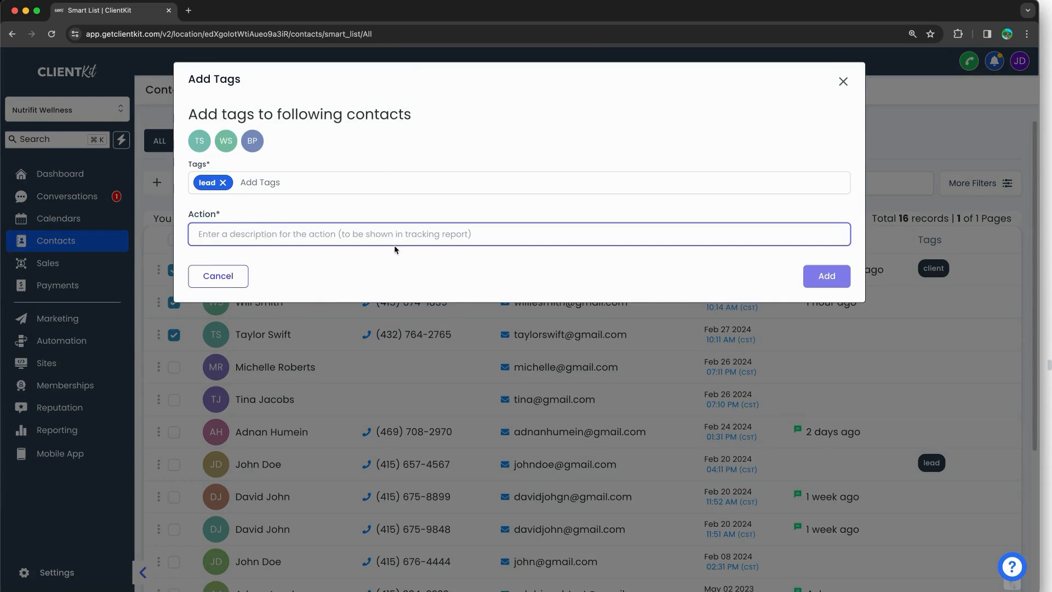
{"action": "type", "text": "added"}
{"action": "key", "text": "BackSpace"}
{"action": "key", "text": "BackSpace"}
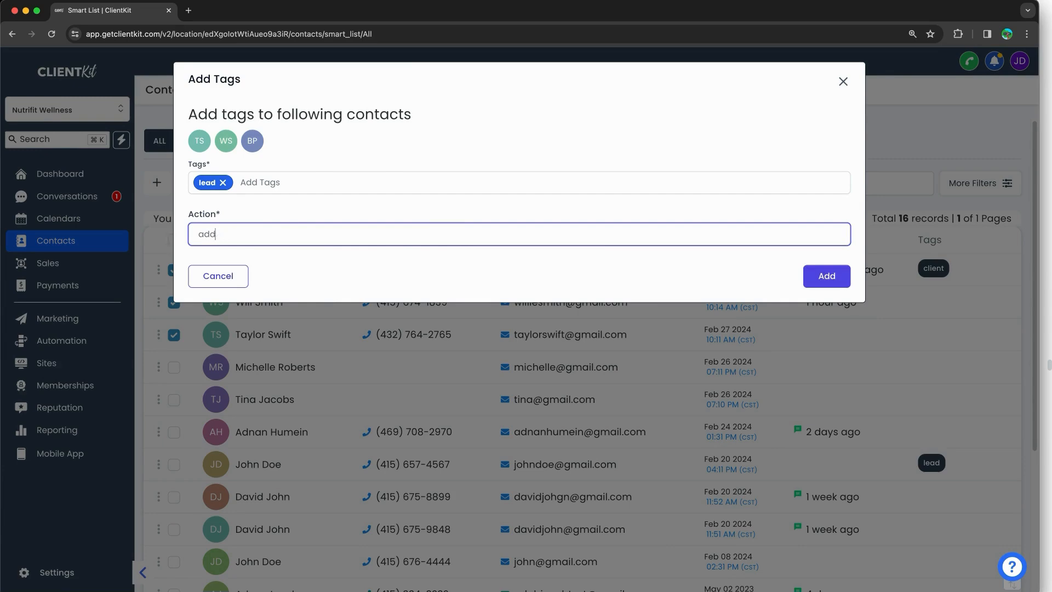
{"action": "type", "text": "ed lead tag to contacts"}
{"action": "left_click", "coordinate": [819, 279]}
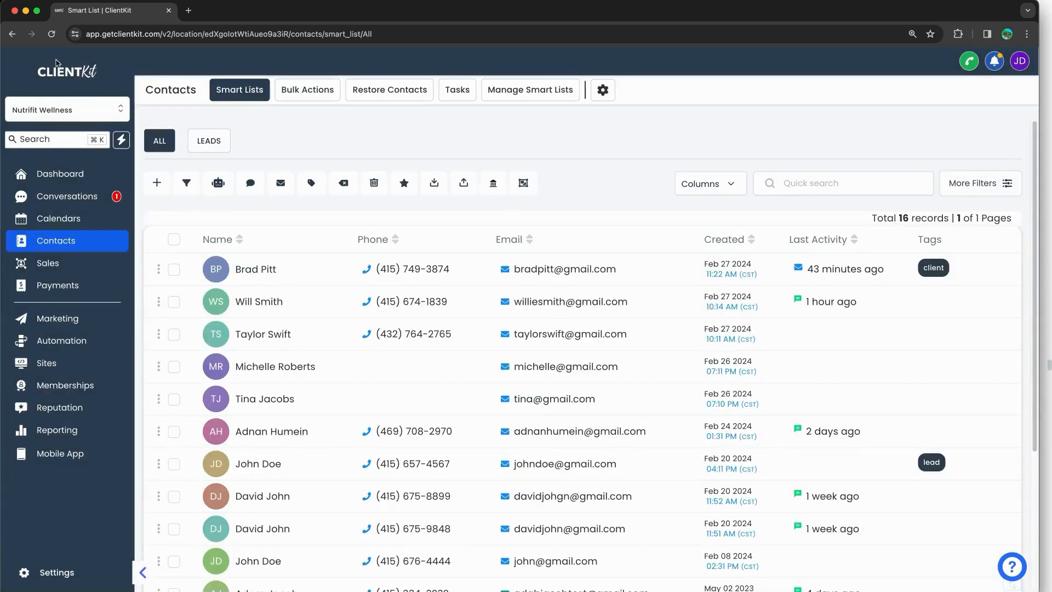
{"action": "left_click", "coordinate": [52, 34]}
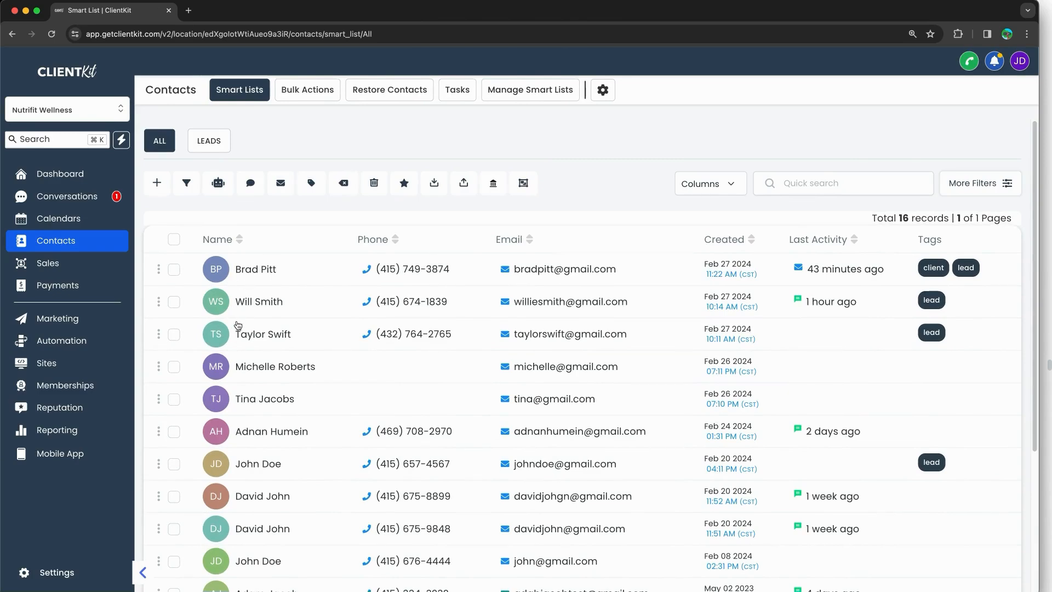
{"action": "left_click", "coordinate": [900, 2]}
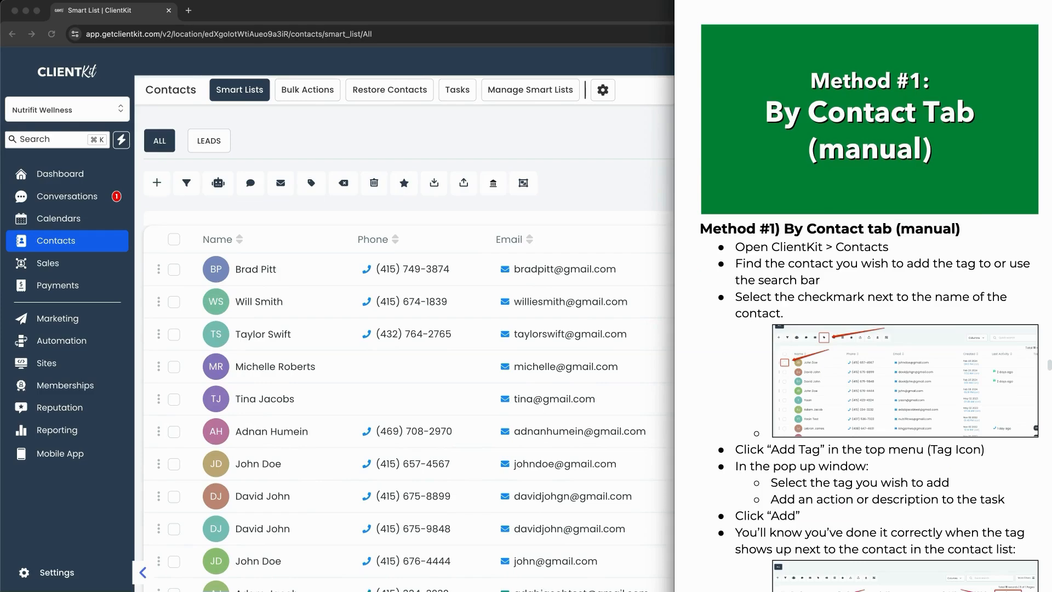
Step: Return to the contacts list and open the second-to-last contact's detail page
{"action": "scroll", "coordinate": [911, 342], "scroll_direction": "down", "scroll_amount": 15}
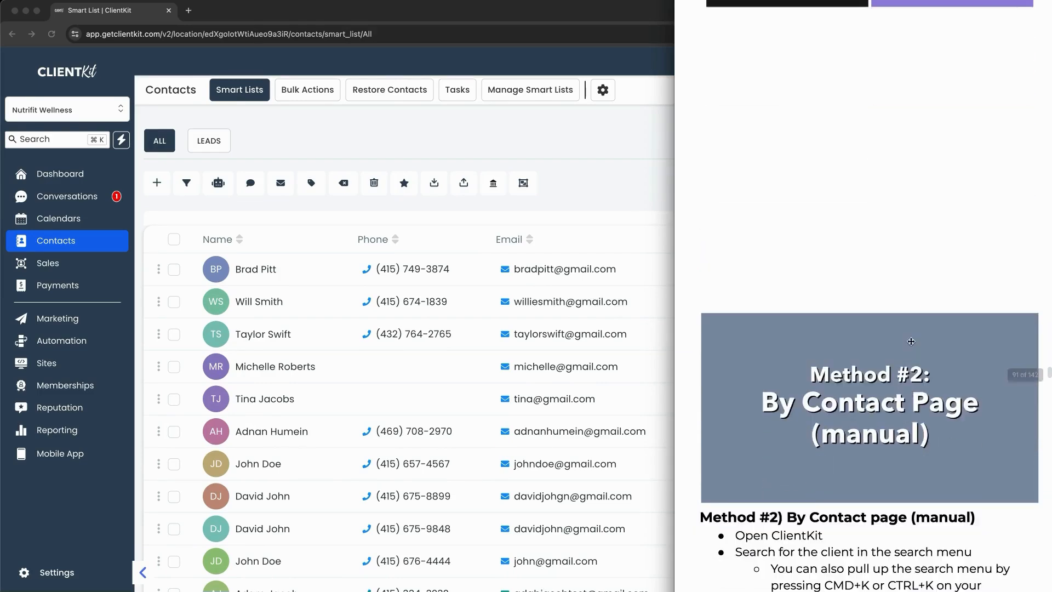
{"action": "scroll", "coordinate": [911, 341], "scroll_direction": "down", "scroll_amount": 5}
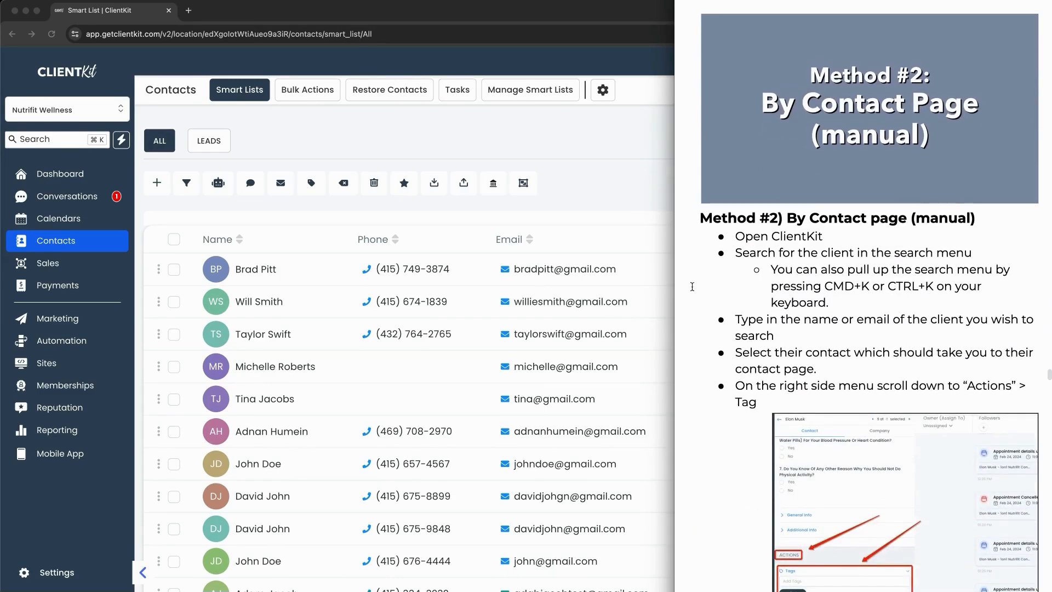
{"action": "left_click", "coordinate": [591, 208]}
{"action": "scroll", "coordinate": [296, 333], "scroll_direction": "down", "scroll_amount": 4}
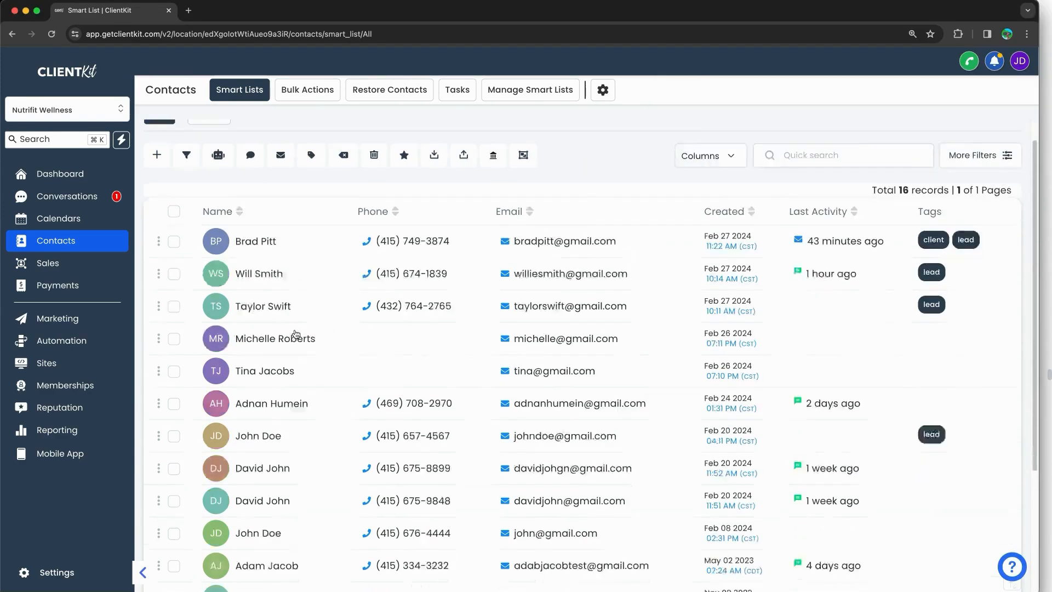
{"action": "scroll", "coordinate": [285, 329], "scroll_direction": "down", "scroll_amount": 1}
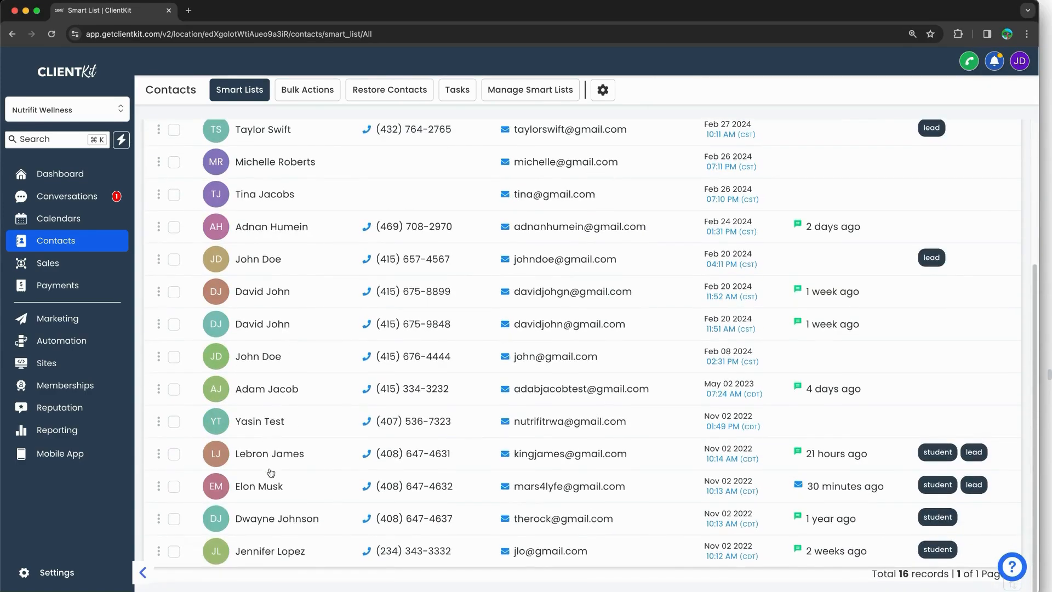
{"action": "left_click", "coordinate": [271, 518]}
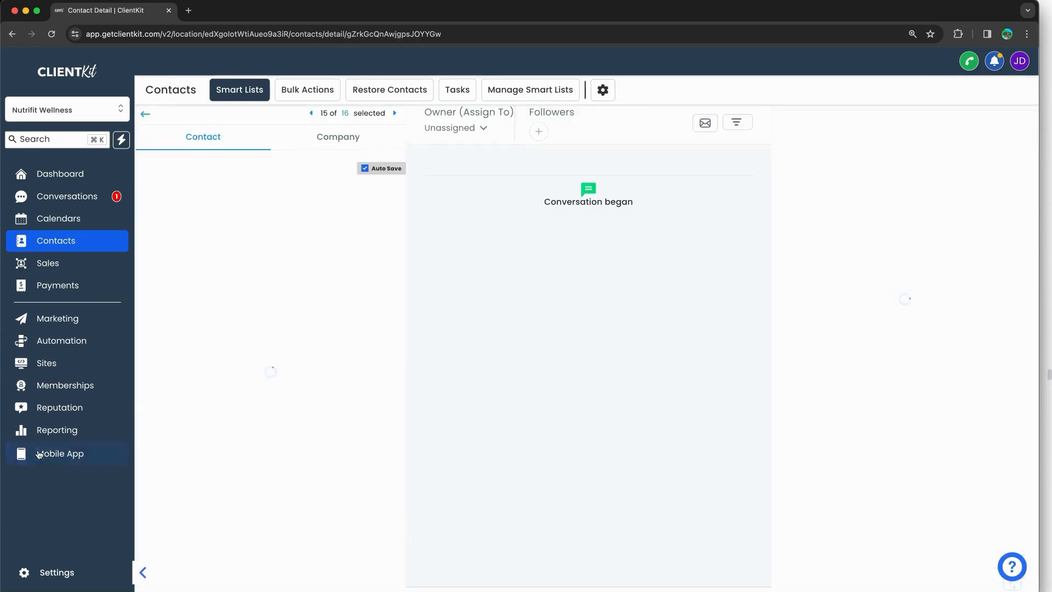
{"action": "scroll", "coordinate": [226, 287], "scroll_direction": "down", "scroll_amount": 1}
{"action": "scroll", "coordinate": [226, 287], "scroll_direction": "up", "scroll_amount": 1}
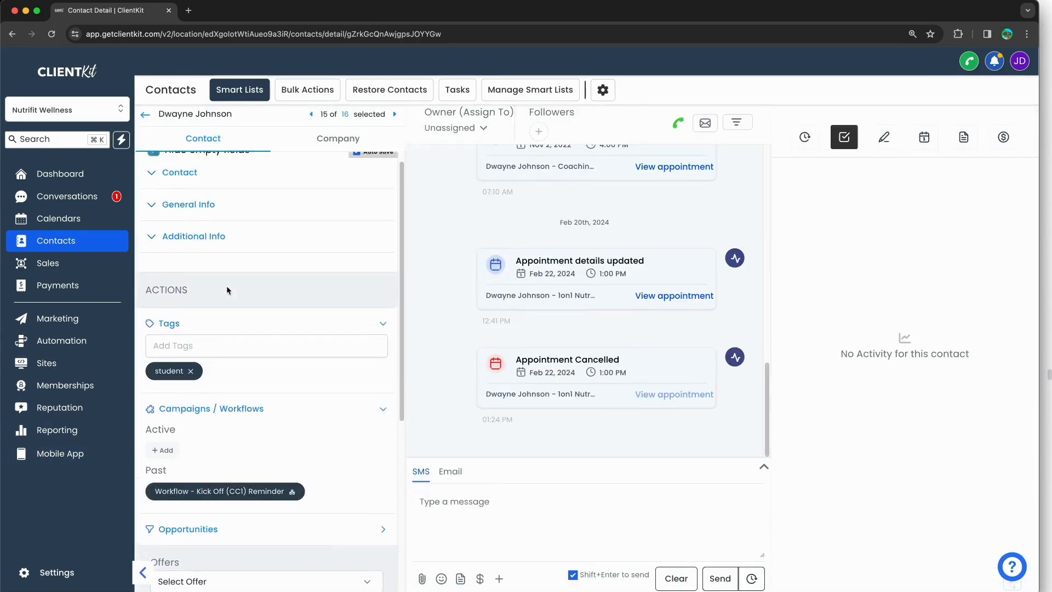
{"action": "scroll", "coordinate": [227, 291], "scroll_direction": "up", "scroll_amount": 1}
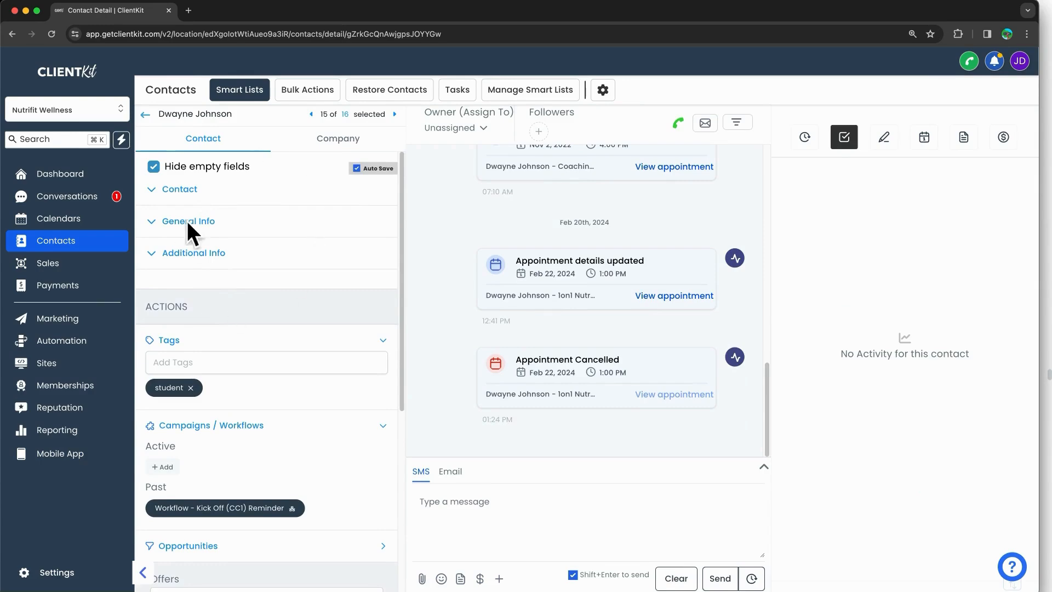
Step: Add a 'lead' tag to this contact alongside its existing student tag
{"action": "triple_click", "coordinate": [158, 193]}
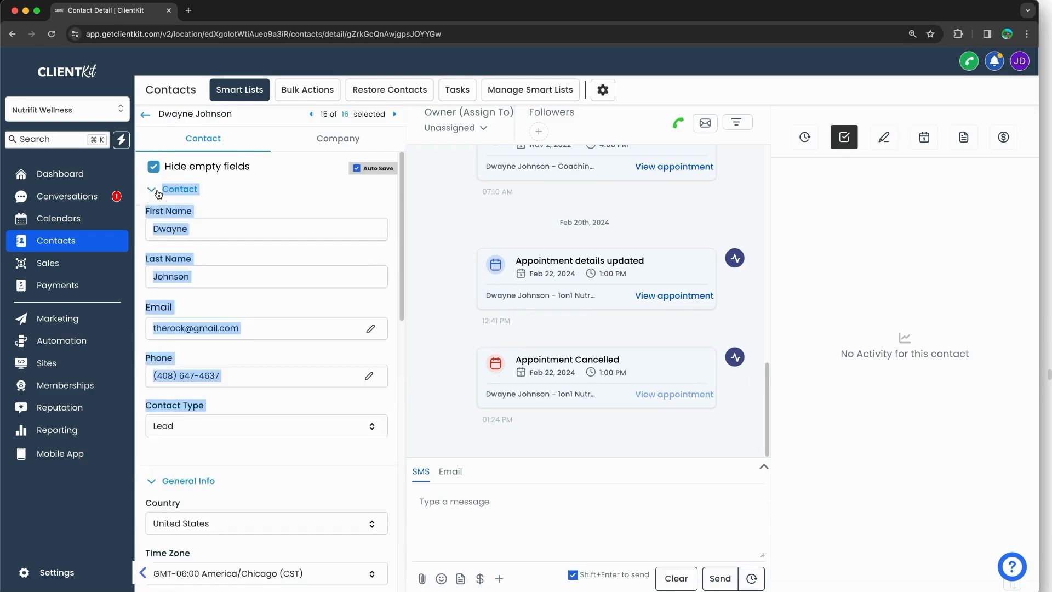
{"action": "left_click", "coordinate": [158, 193]}
{"action": "scroll", "coordinate": [163, 218], "scroll_direction": "down", "scroll_amount": 5}
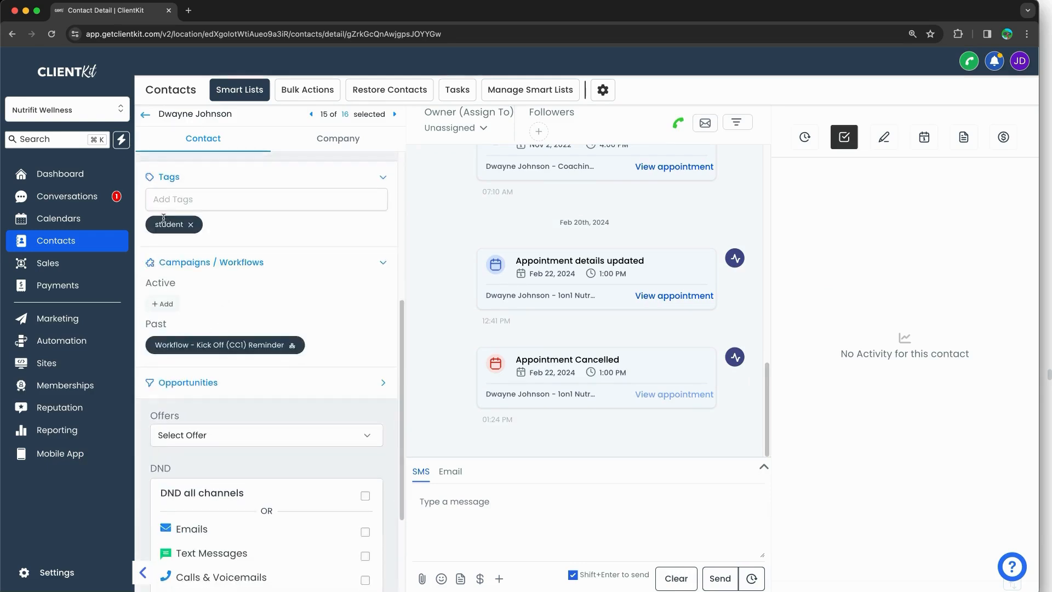
{"action": "scroll", "coordinate": [163, 218], "scroll_direction": "up", "scroll_amount": 1}
{"action": "left_click", "coordinate": [174, 212]}
{"action": "type", "text": "lead"}
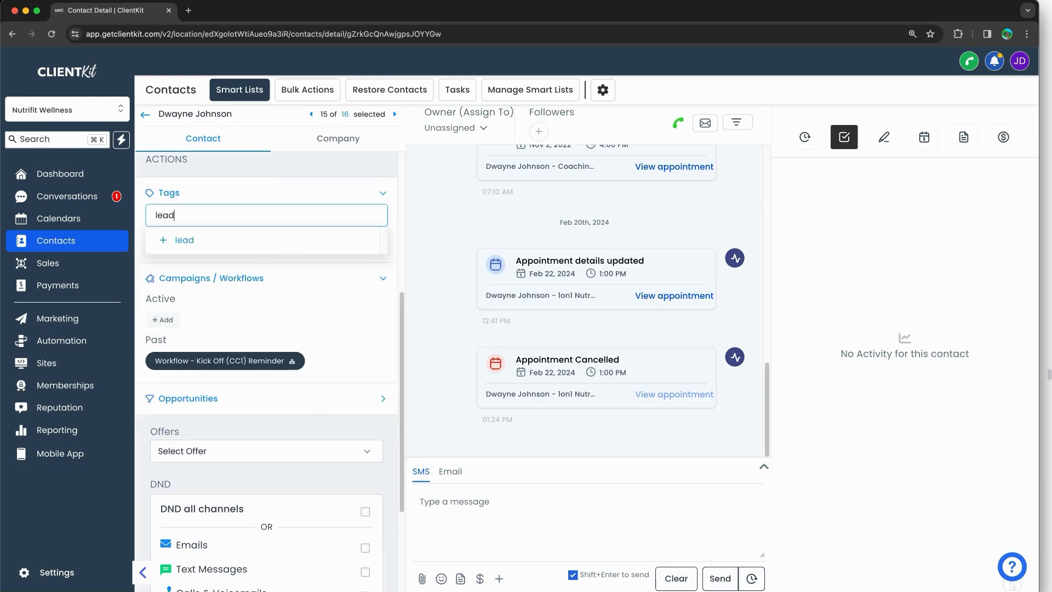
{"action": "left_click", "coordinate": [185, 241]}
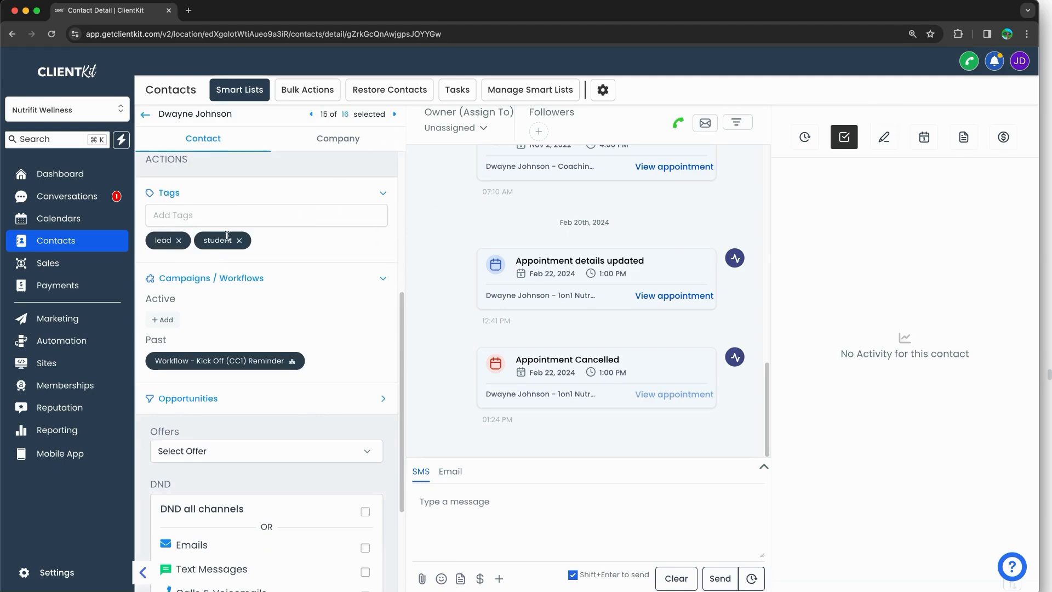
{"action": "key", "text": "super+Tab"}
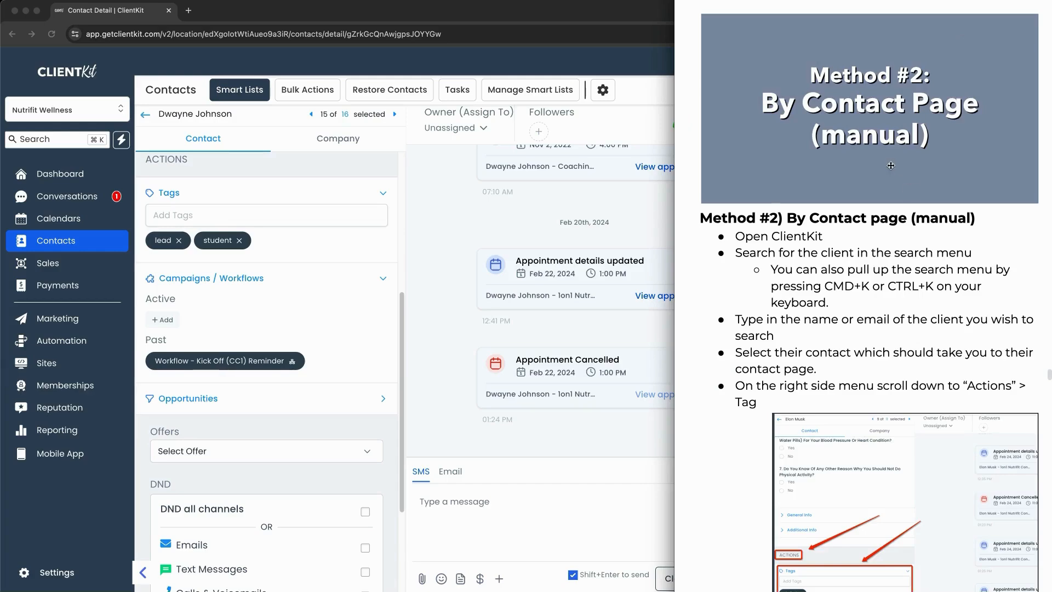
Step: Open a contact's thread under ALL conversations and bring up its Add New Tag list
{"action": "scroll", "coordinate": [889, 165], "scroll_direction": "down", "scroll_amount": 10}
{"action": "scroll", "coordinate": [889, 165], "scroll_direction": "down", "scroll_amount": 12}
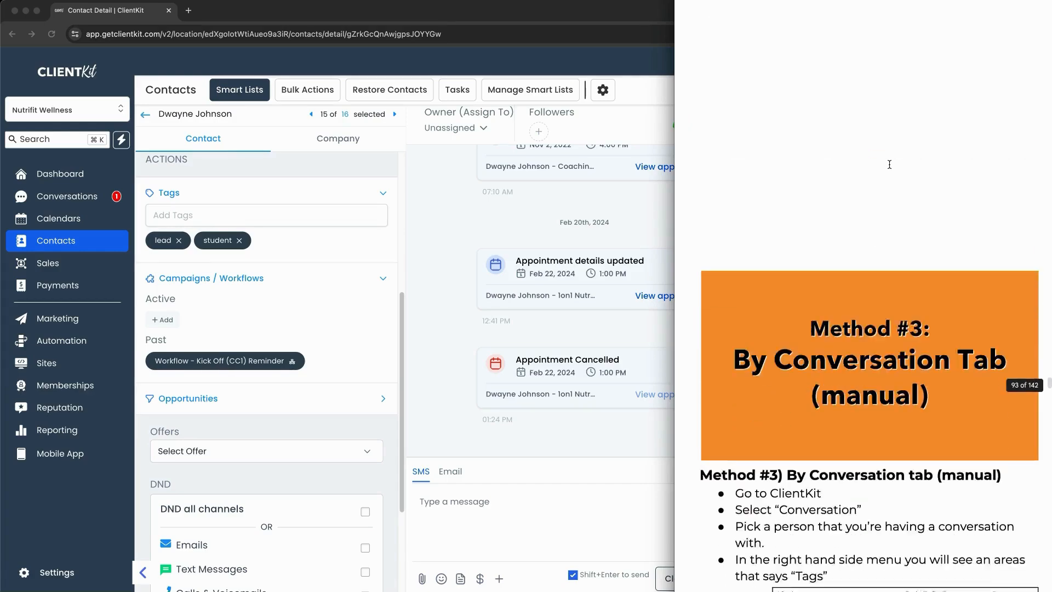
{"action": "left_click", "coordinate": [472, 181]}
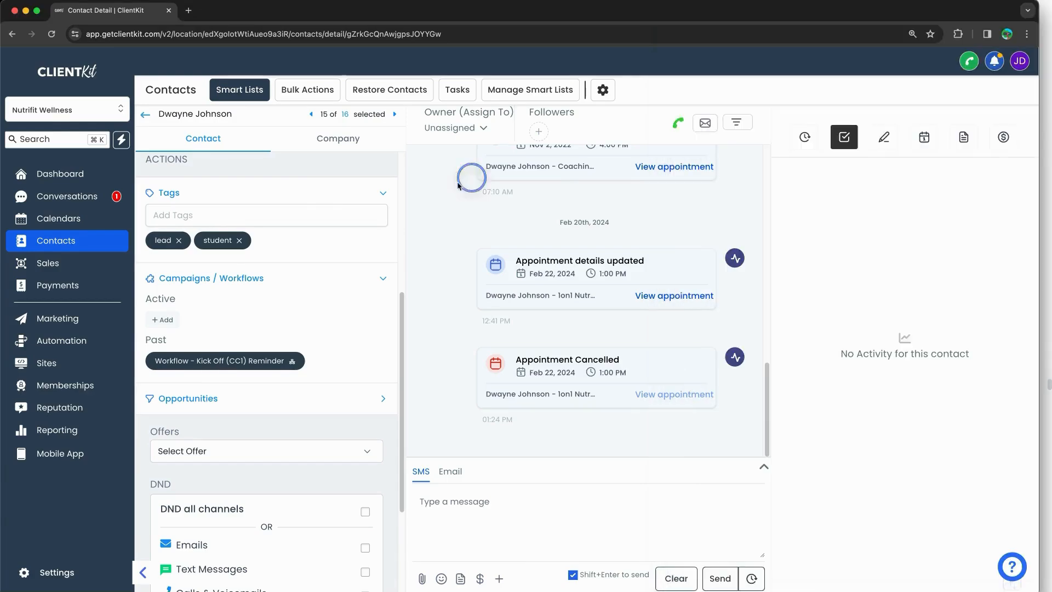
{"action": "left_click", "coordinate": [127, 203]}
{"action": "left_click", "coordinate": [310, 120]}
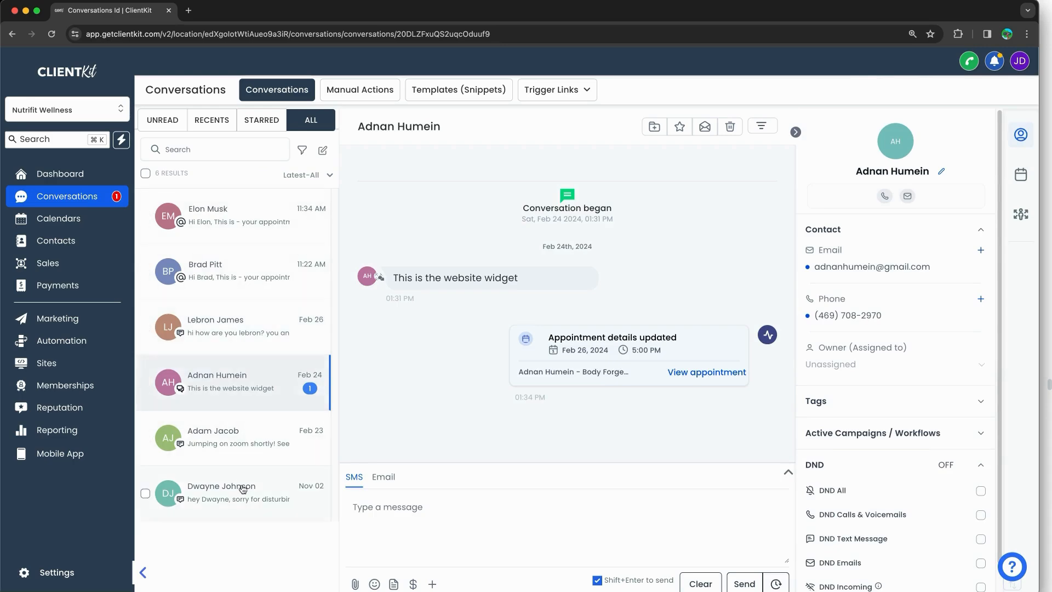
{"action": "left_click", "coordinate": [244, 452]}
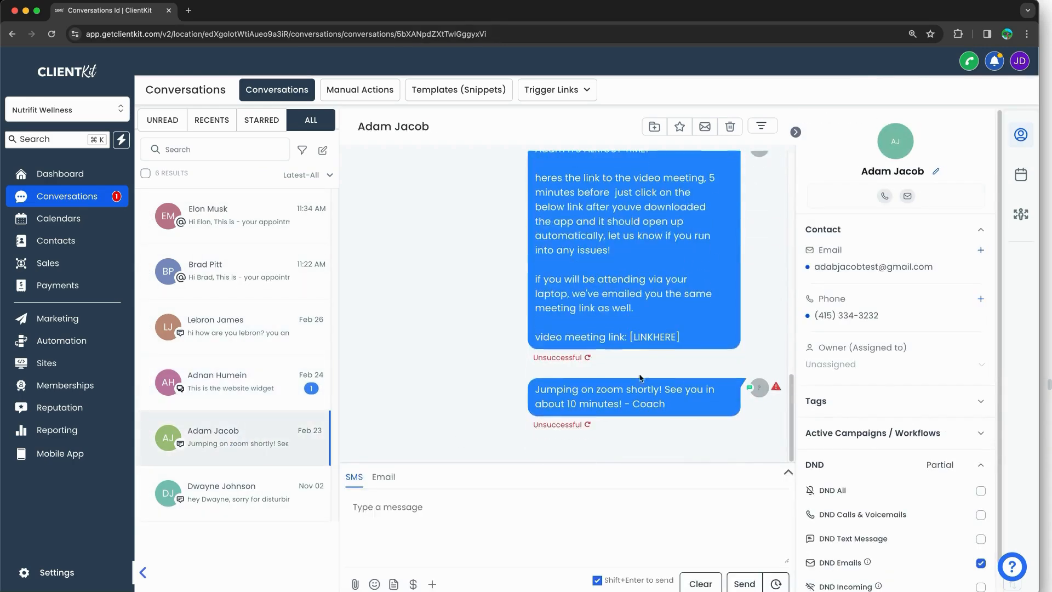
{"action": "left_click", "coordinate": [981, 401]}
{"action": "left_click", "coordinate": [882, 424]}
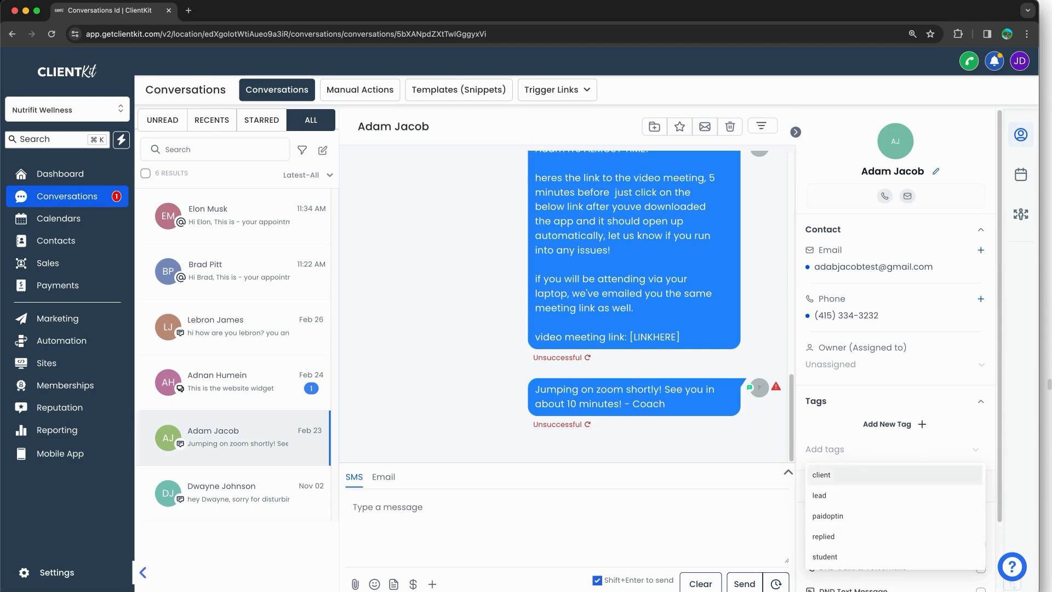
{"action": "key", "text": "super+Tab"}
{"action": "scroll", "coordinate": [871, 181], "scroll_direction": "down", "scroll_amount": 10}
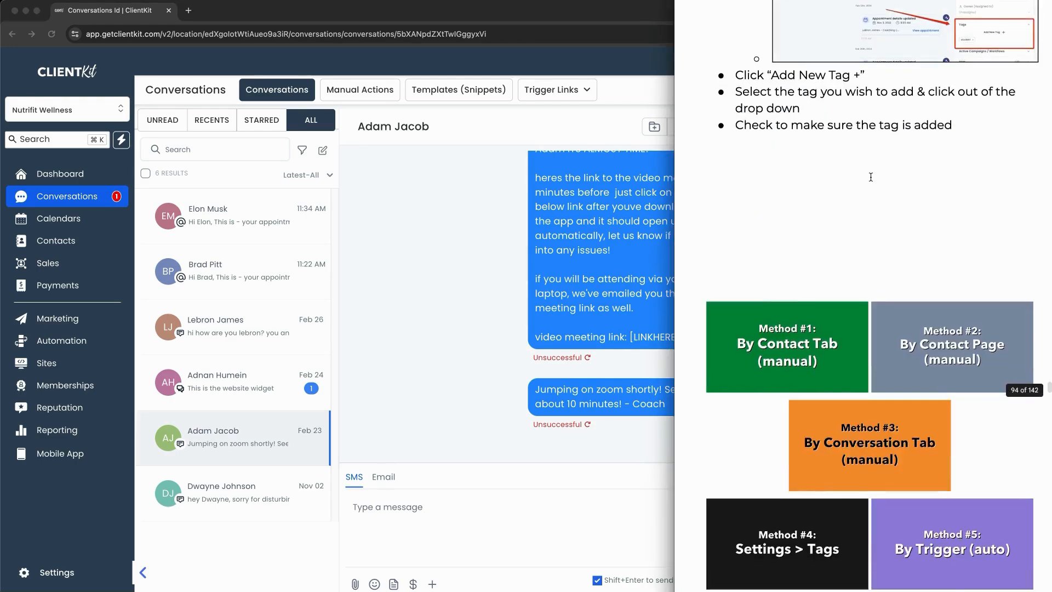
Step: Go to Settings > Tags, annotating where the tag settings are found
{"action": "scroll", "coordinate": [870, 177], "scroll_direction": "down", "scroll_amount": 15}
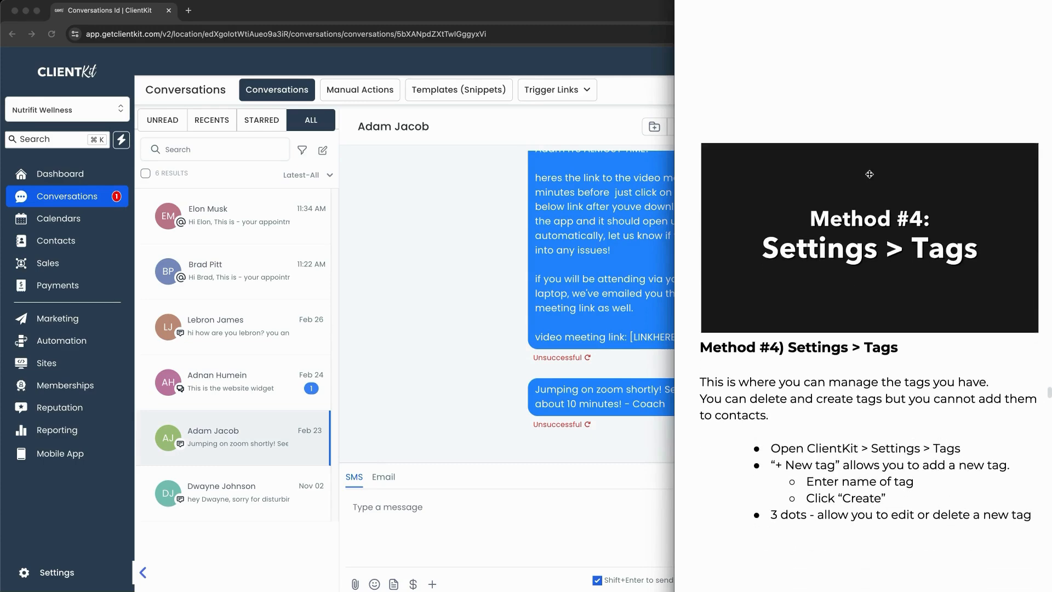
{"action": "scroll", "coordinate": [870, 174], "scroll_direction": "down", "scroll_amount": 4}
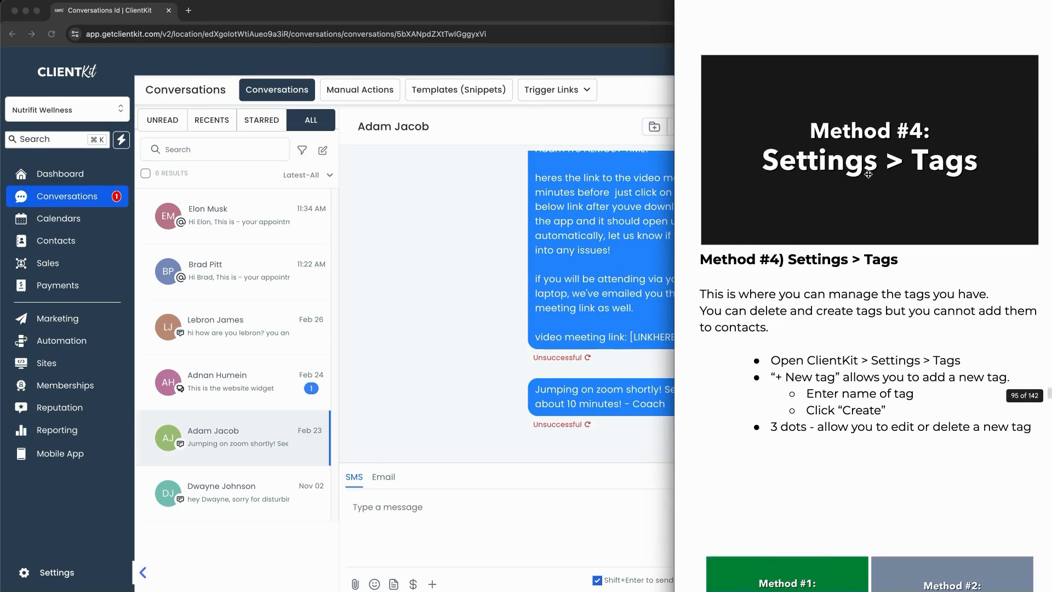
{"action": "scroll", "coordinate": [868, 174], "scroll_direction": "up", "scroll_amount": 2}
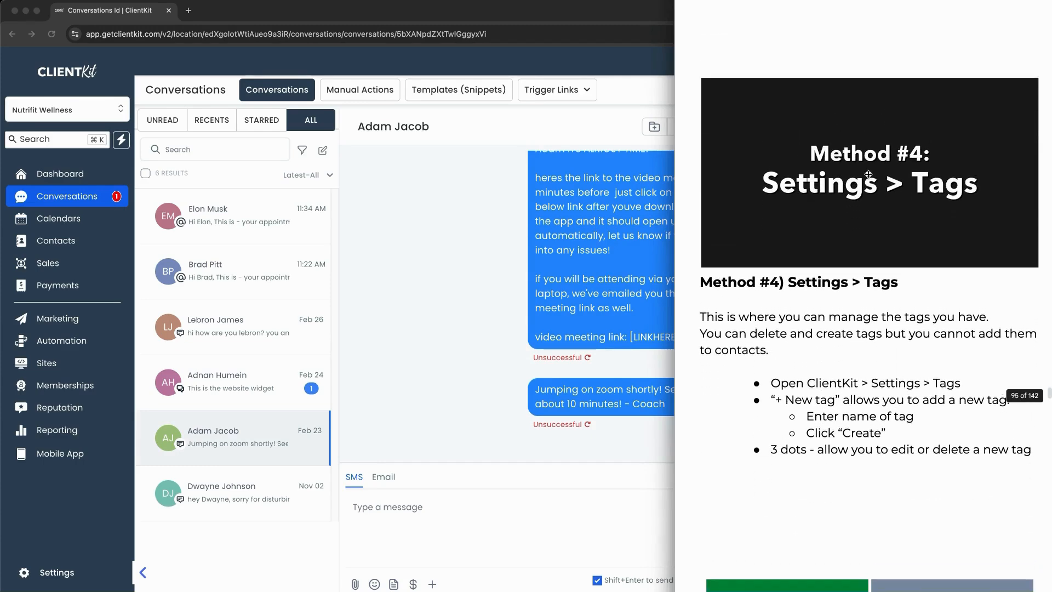
{"action": "left_click", "coordinate": [500, 270]}
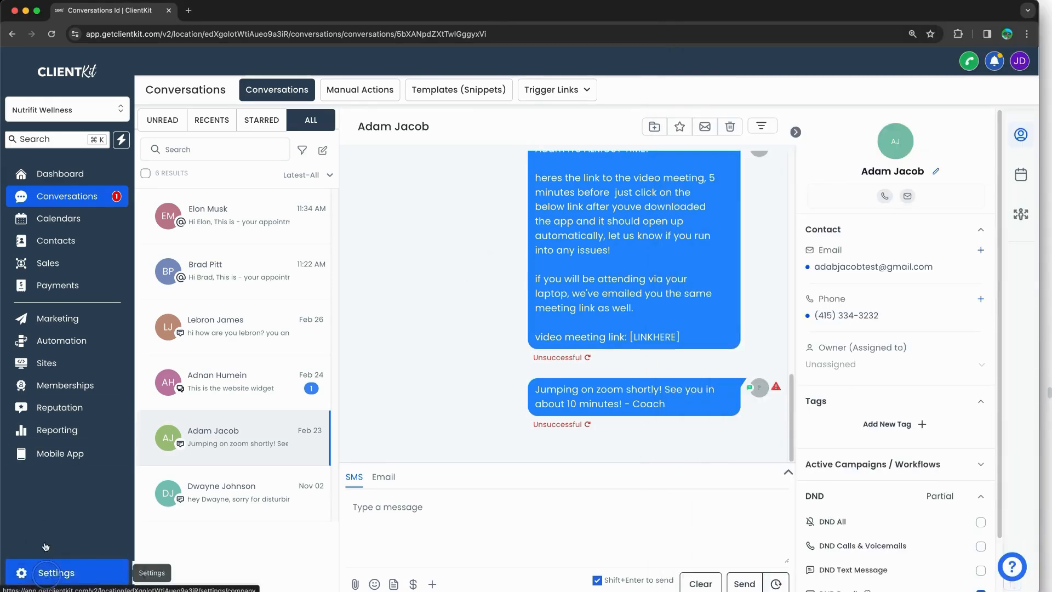
{"action": "left_click", "coordinate": [34, 572]}
{"action": "mouse_move", "coordinate": [41, 185]}
{"action": "left_mouse_down"}
{"action": "mouse_move", "coordinate": [8, 210]}
{"action": "mouse_move", "coordinate": [52, 192]}
{"action": "left_mouse_up"}
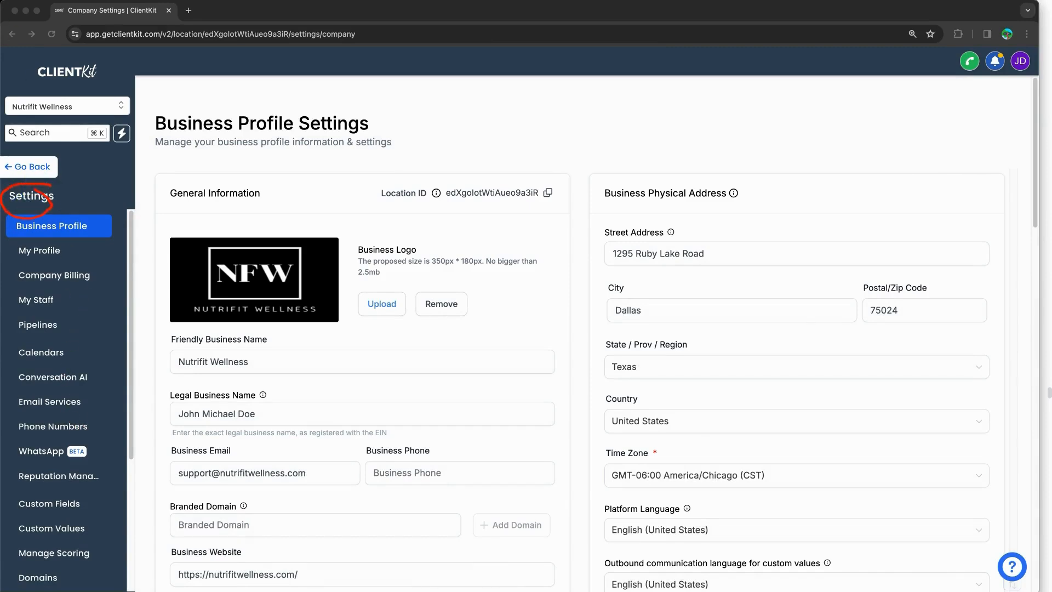
{"action": "scroll", "coordinate": [101, 294], "scroll_direction": "down", "scroll_amount": 4}
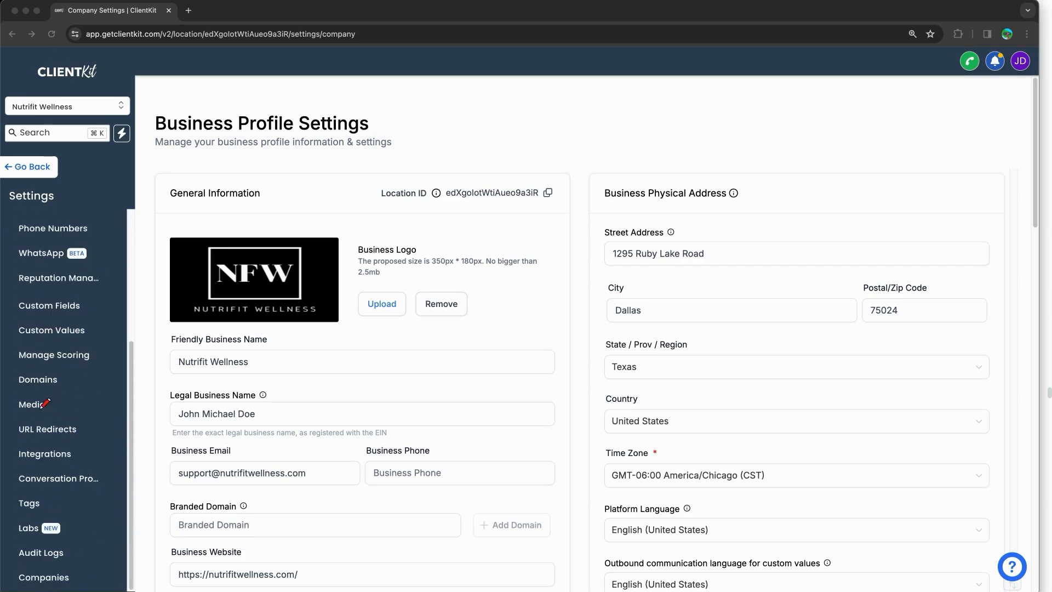
{"action": "mouse_move", "coordinate": [37, 489]}
{"action": "left_mouse_down"}
{"action": "mouse_move", "coordinate": [12, 512]}
{"action": "mouse_move", "coordinate": [38, 485]}
{"action": "left_mouse_up"}
{"action": "left_click", "coordinate": [65, 505]}
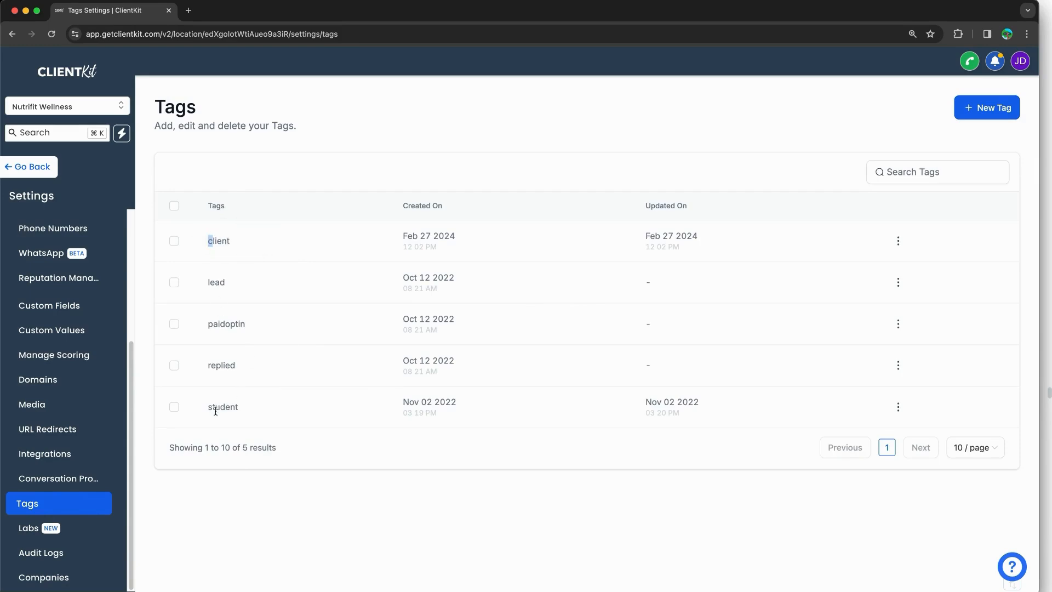
Step: Highlight the student tag and its deletion warning, then cancel the delete
{"action": "left_click_drag", "start_coordinate": [215, 406], "coordinate": [333, 406]}
{"action": "left_click", "coordinate": [900, 410]}
{"action": "left_click", "coordinate": [898, 456]}
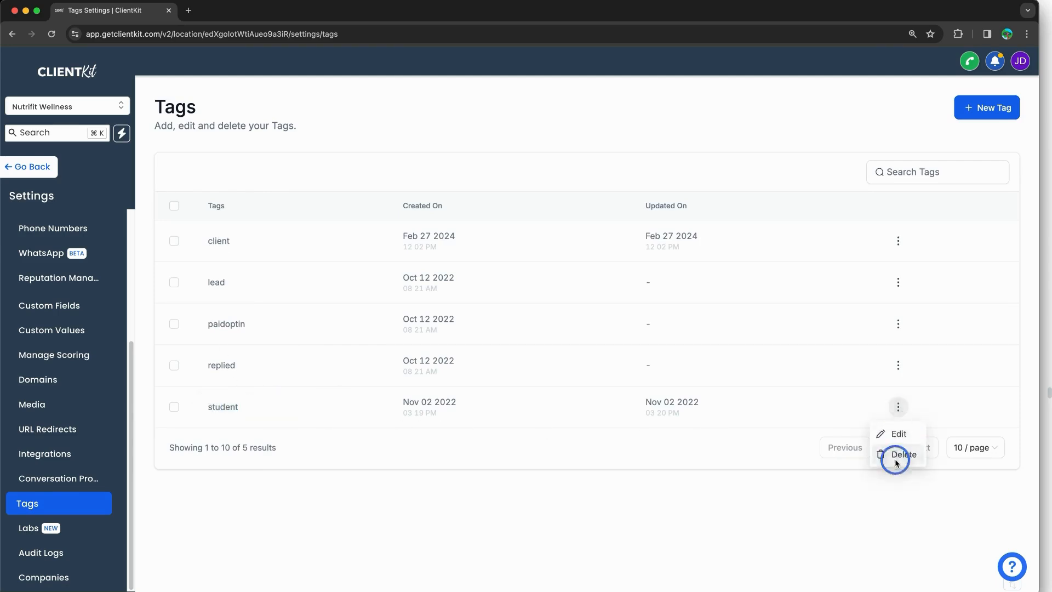
{"action": "left_click_drag", "start_coordinate": [446, 354], "coordinate": [627, 364]}
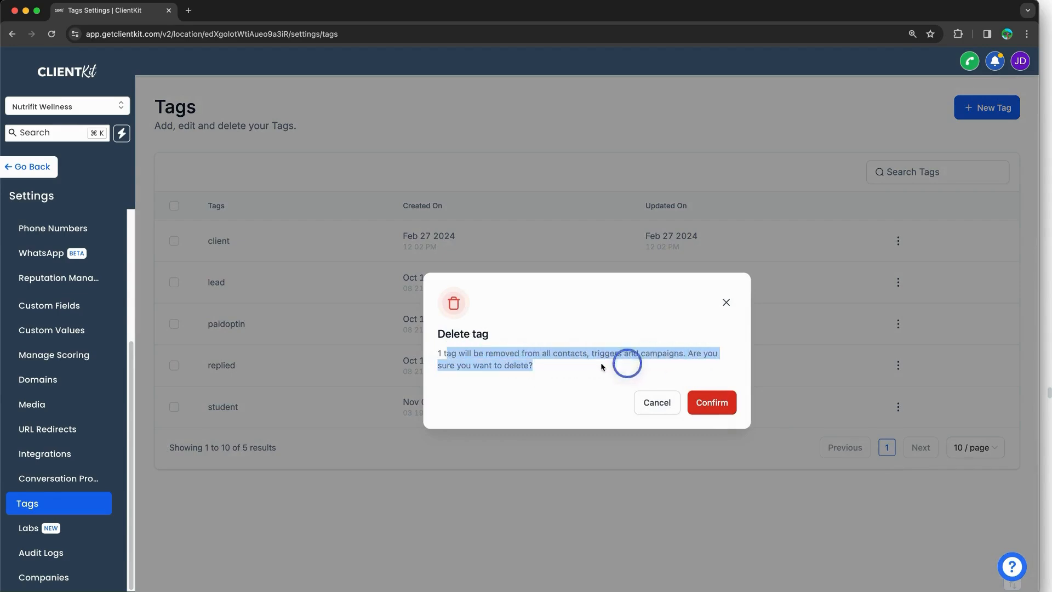
{"action": "left_click", "coordinate": [517, 365]}
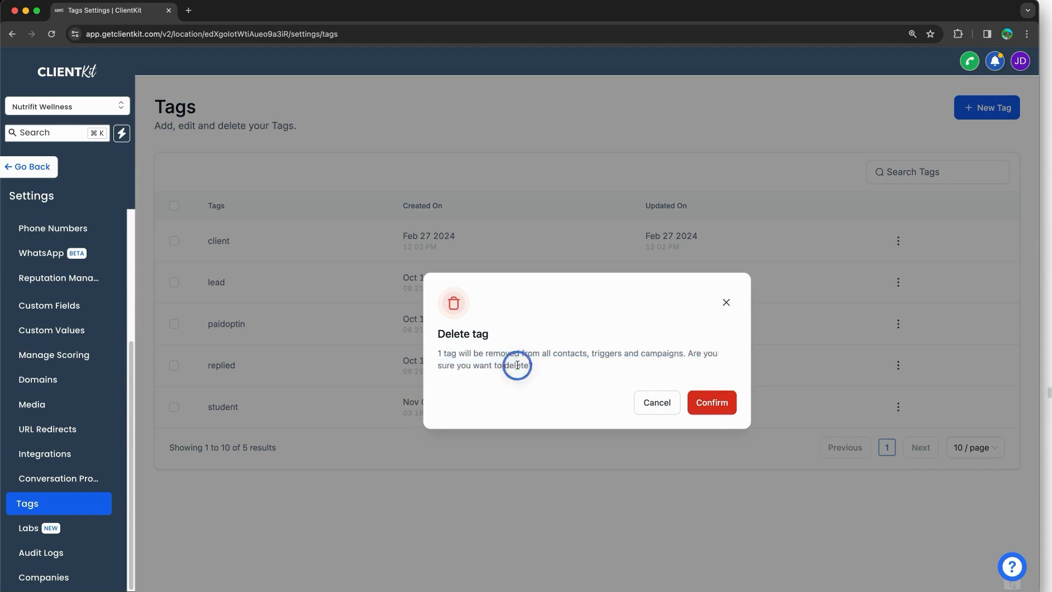
{"action": "left_click", "coordinate": [723, 305]}
Step: Delete the student tag, confirming in the Delete tag dialog, and leave settings
{"action": "left_click", "coordinate": [898, 407]}
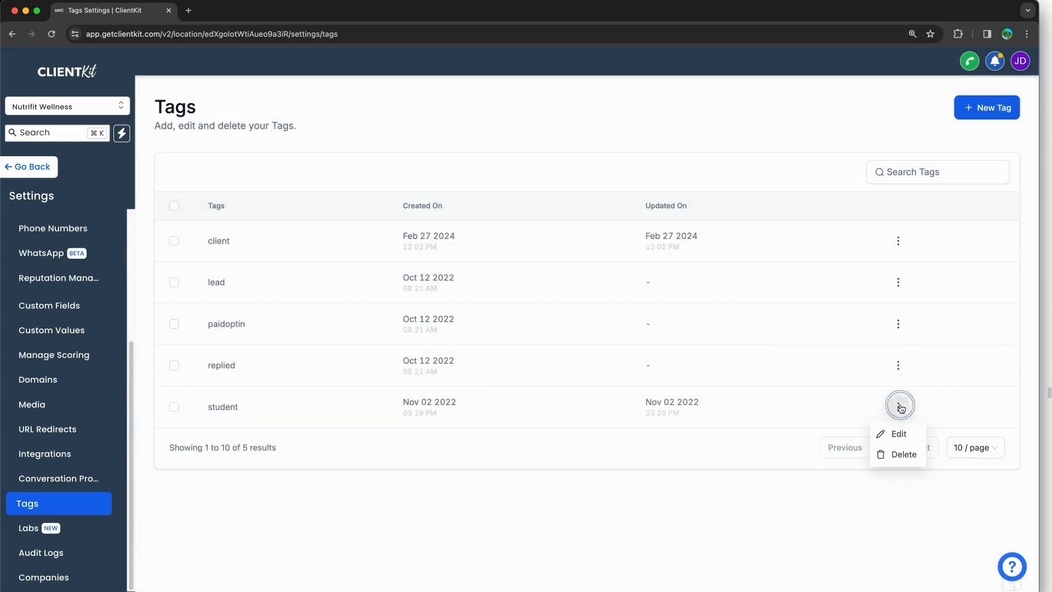
{"action": "left_click", "coordinate": [899, 435]}
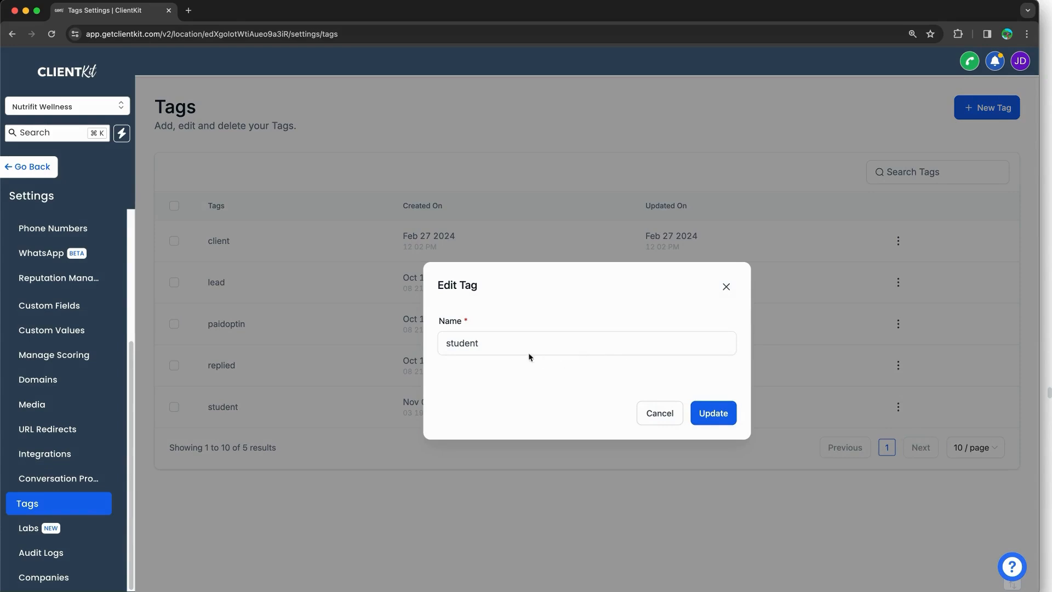
{"action": "left_click", "coordinate": [726, 286]}
{"action": "left_click", "coordinate": [899, 406]}
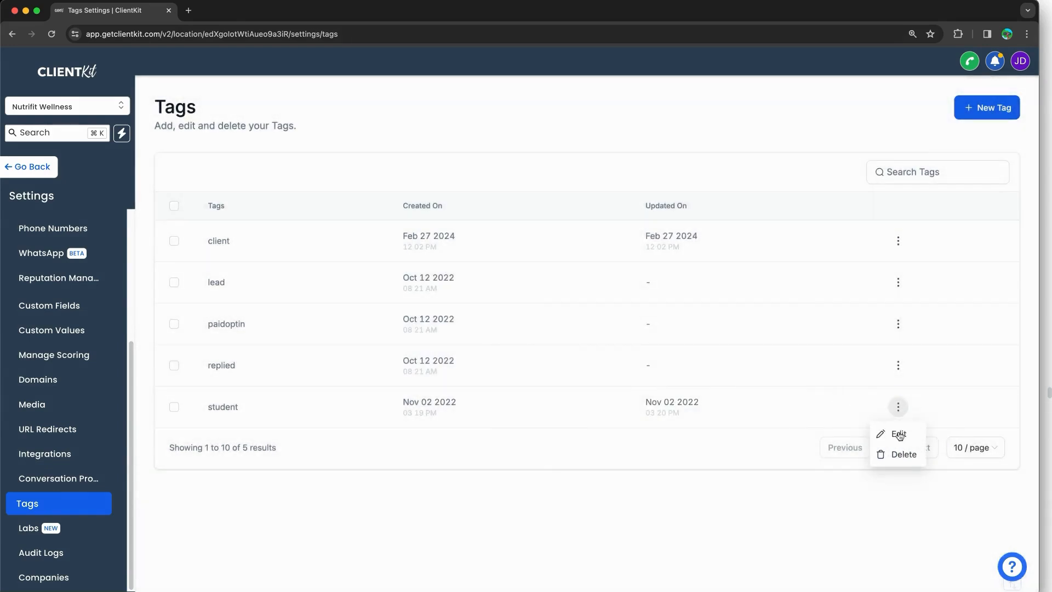
{"action": "left_click", "coordinate": [901, 455]}
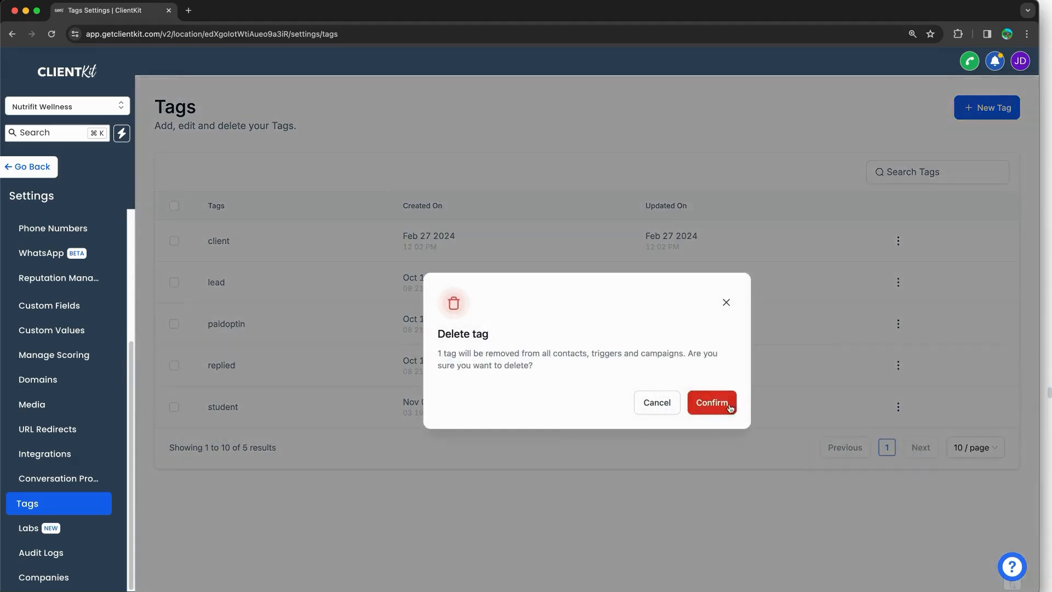
{"action": "left_click", "coordinate": [729, 405]}
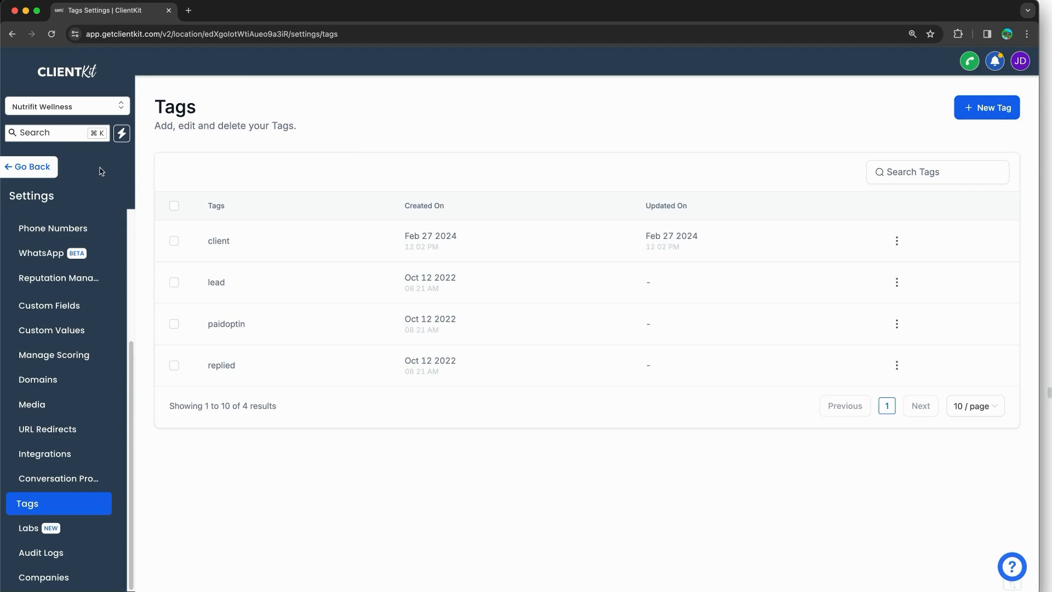
{"action": "left_click", "coordinate": [30, 166]}
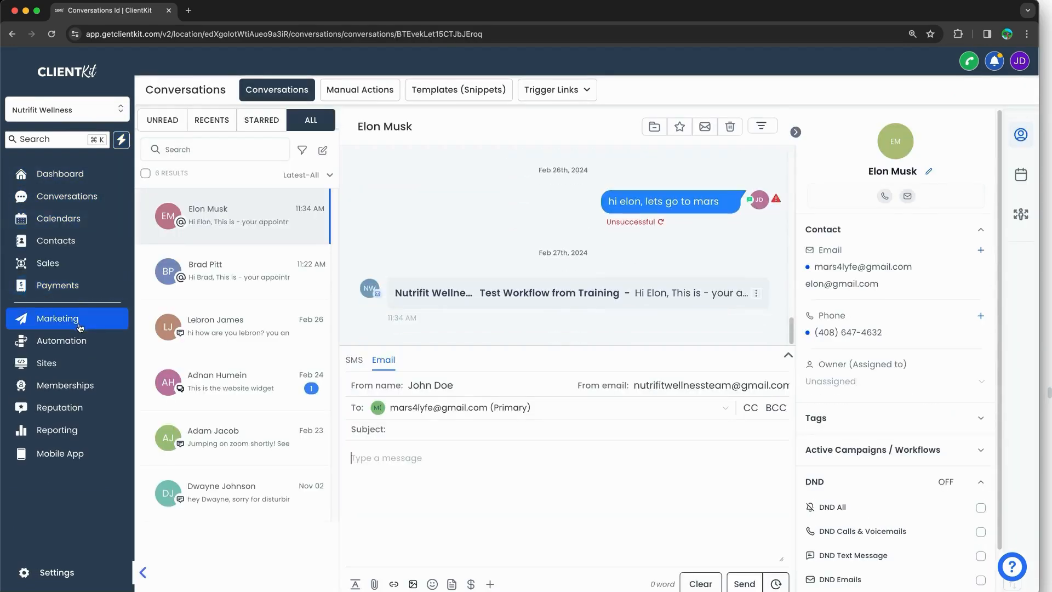
Step: In Contacts, confirm the Tag filter dropdown offers only the four remaining tags, then close Filters
{"action": "left_click", "coordinate": [90, 246]}
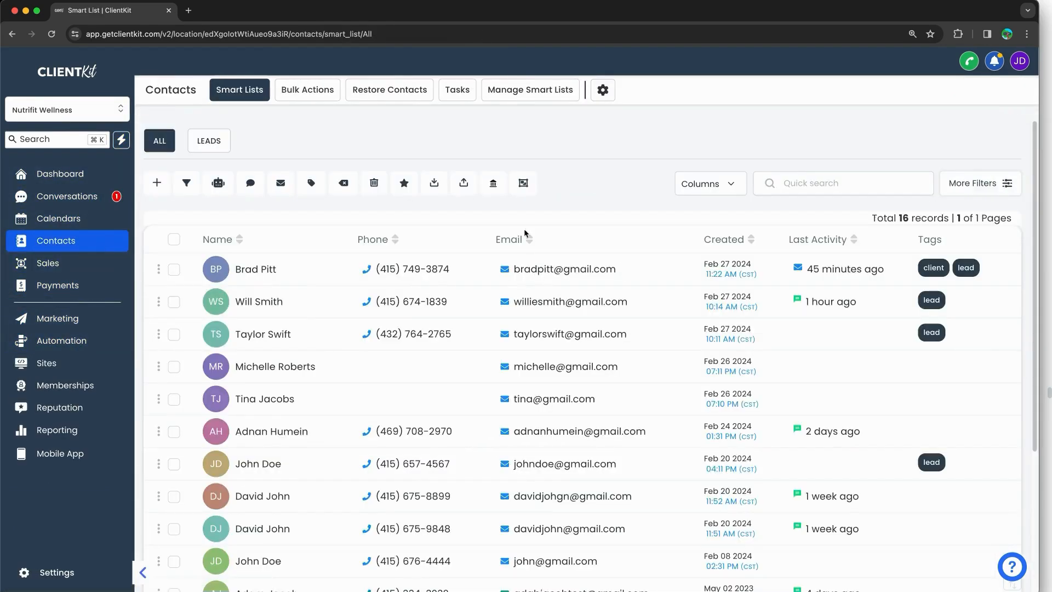
{"action": "left_click", "coordinate": [969, 191]}
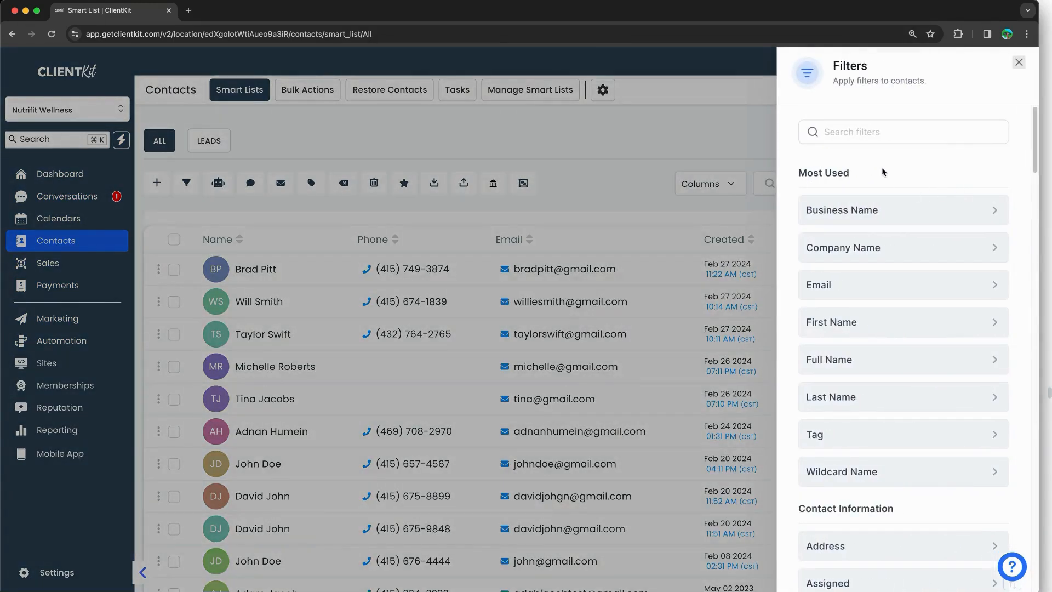
{"action": "left_click", "coordinate": [837, 428]}
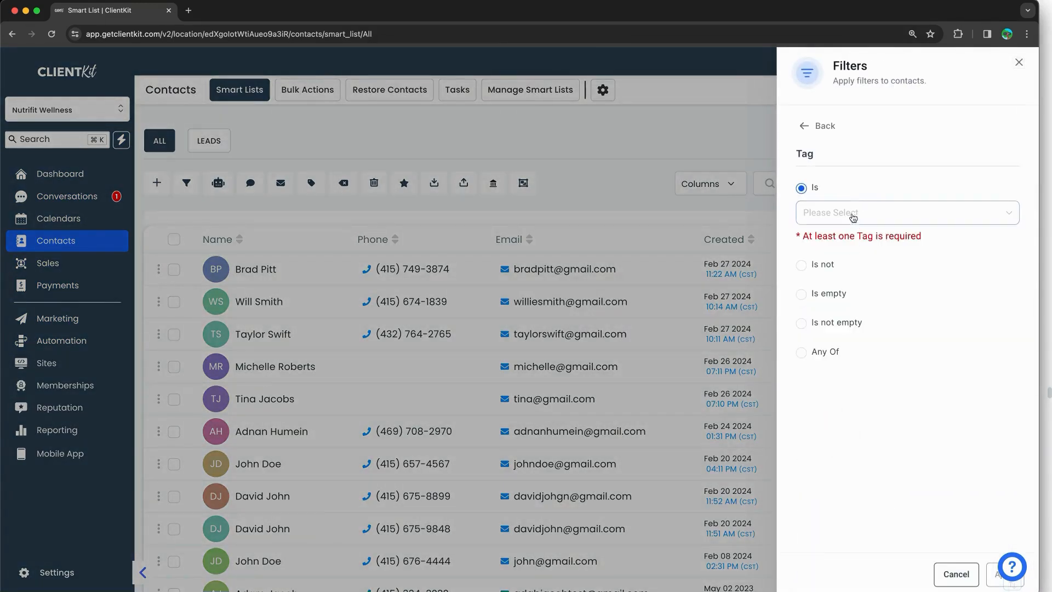
{"action": "left_click", "coordinate": [823, 221]}
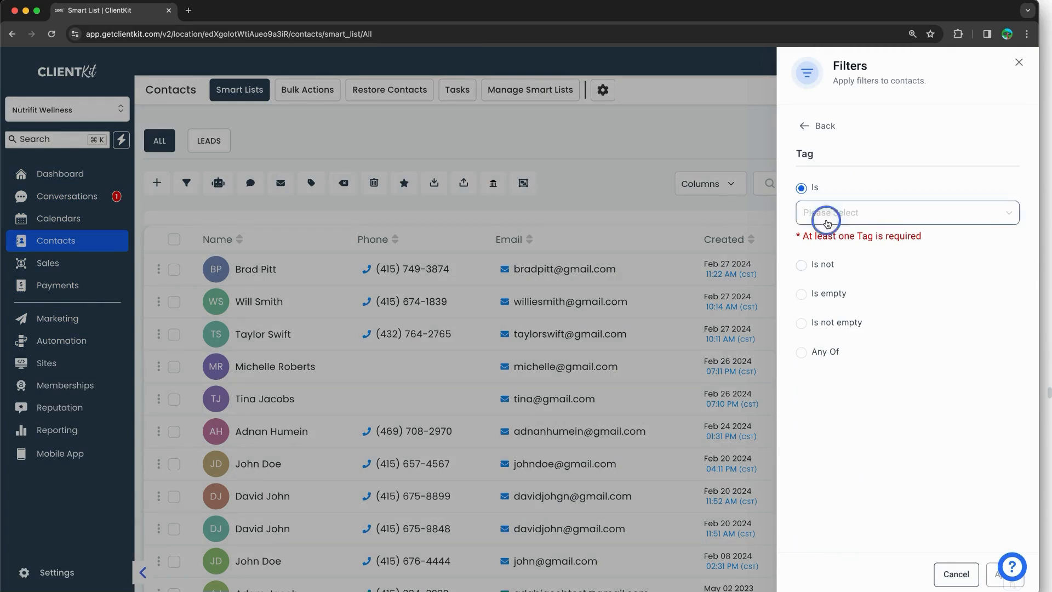
{"action": "left_click", "coordinate": [862, 423]}
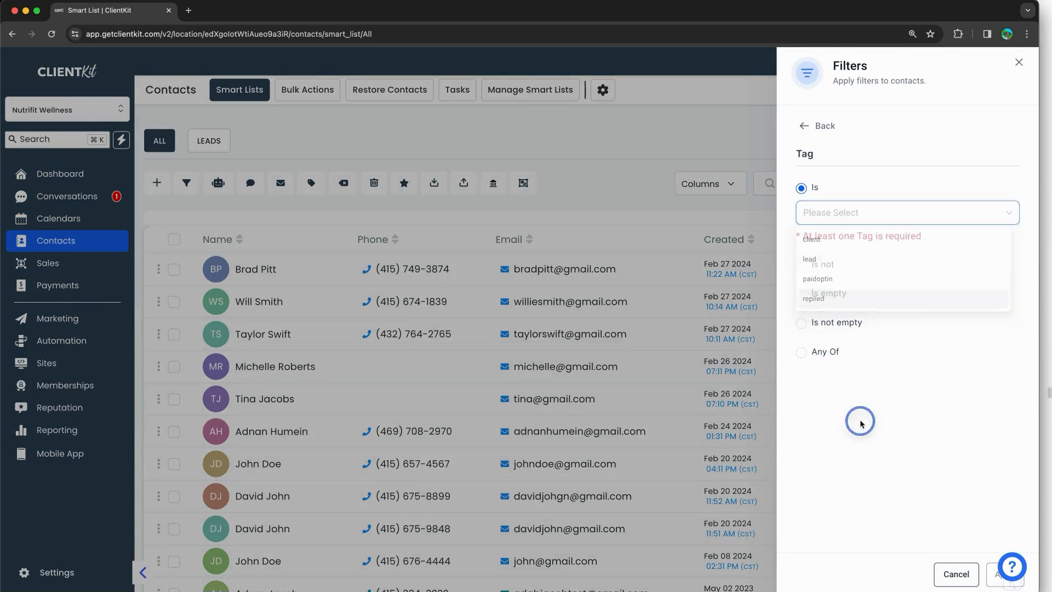
{"action": "left_click", "coordinate": [934, 574]}
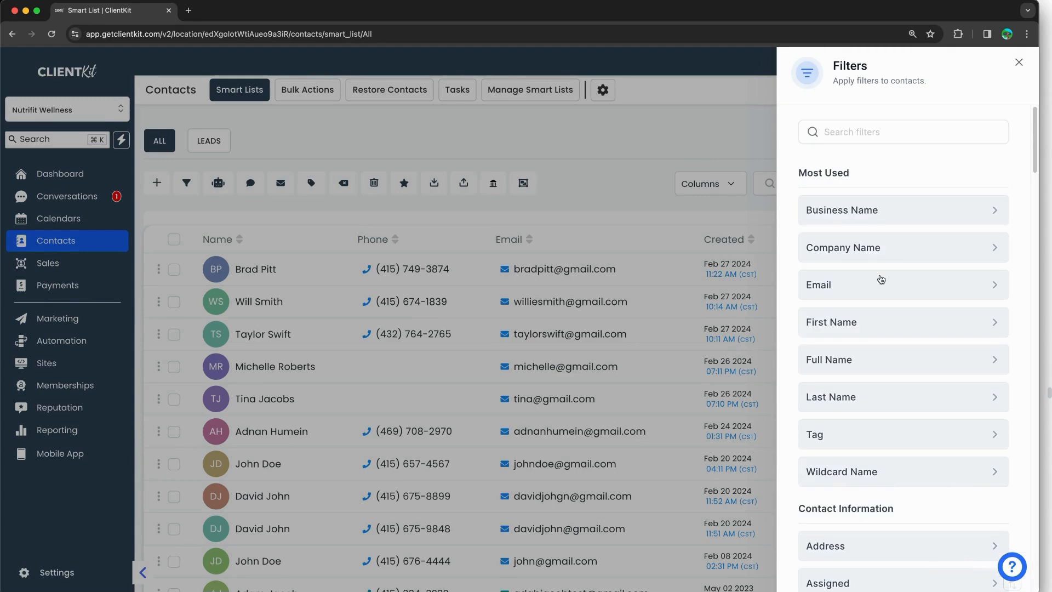
{"action": "left_click", "coordinate": [698, 166]}
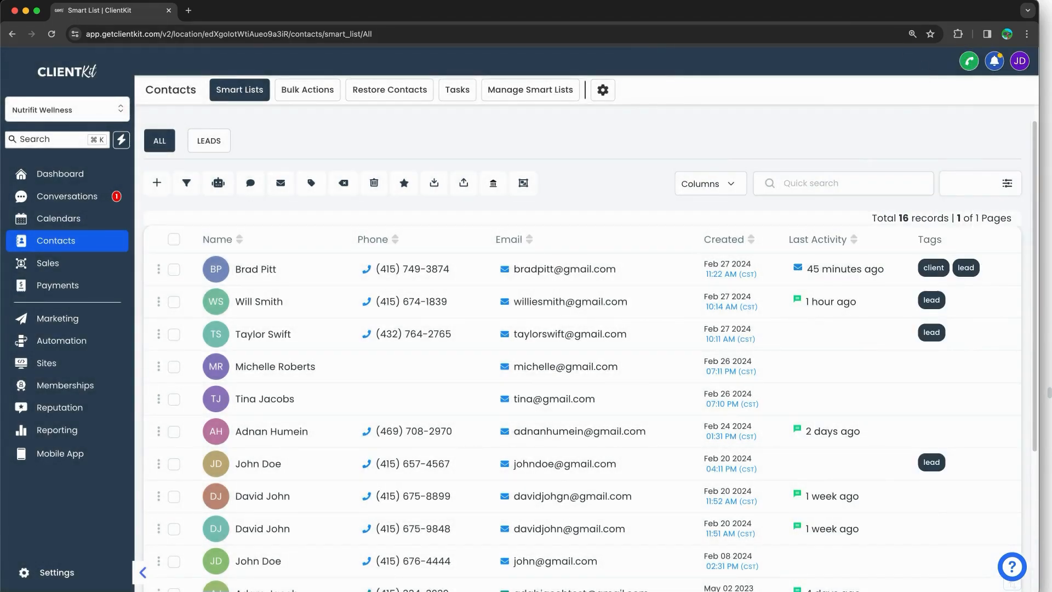
{"action": "left_click", "coordinate": [1045, 65]}
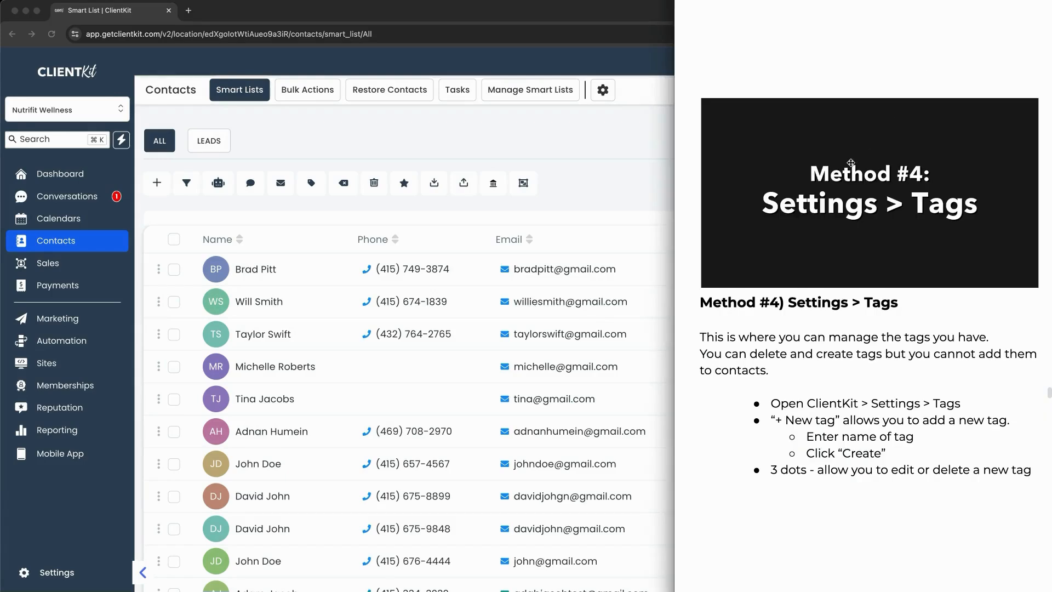
Step: Search the automation workflows for 'brad' and open the training test workflow
{"action": "scroll", "coordinate": [850, 163], "scroll_direction": "down", "scroll_amount": 15}
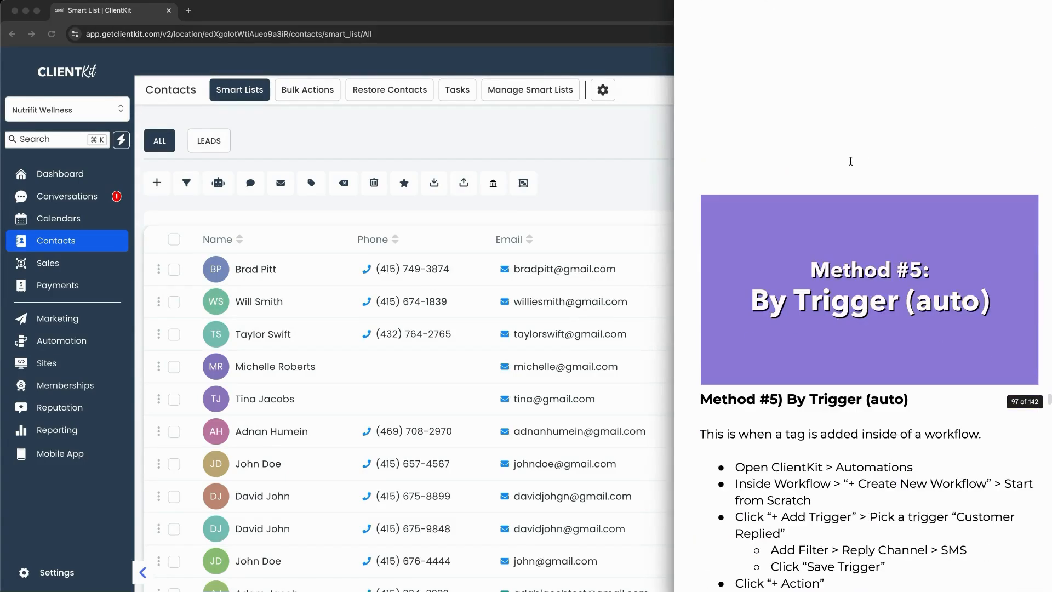
{"action": "scroll", "coordinate": [850, 162], "scroll_direction": "down", "scroll_amount": 5}
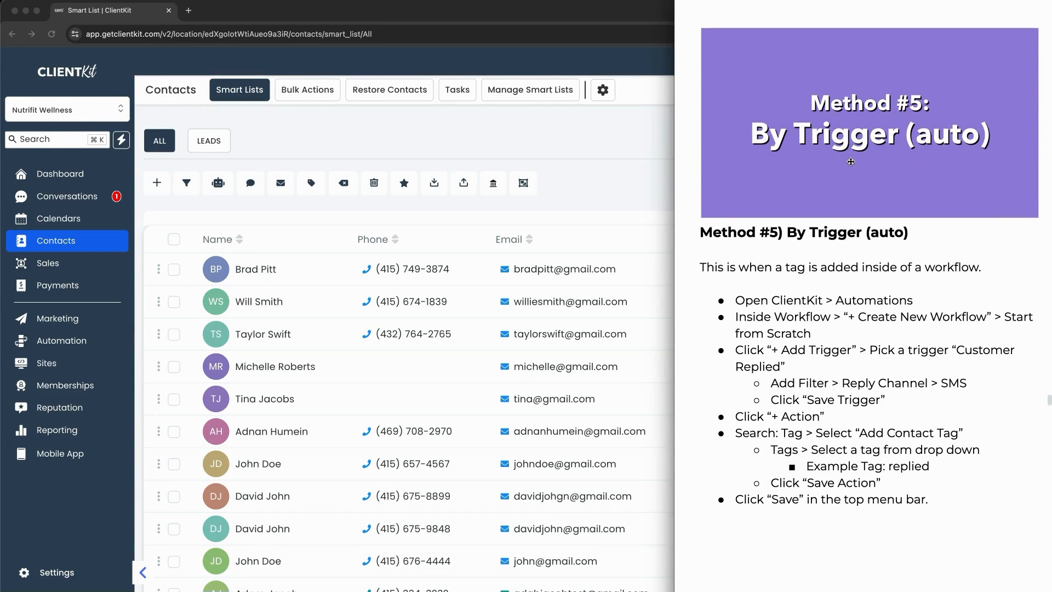
{"action": "left_click", "coordinate": [638, 184]}
{"action": "left_click", "coordinate": [89, 340]}
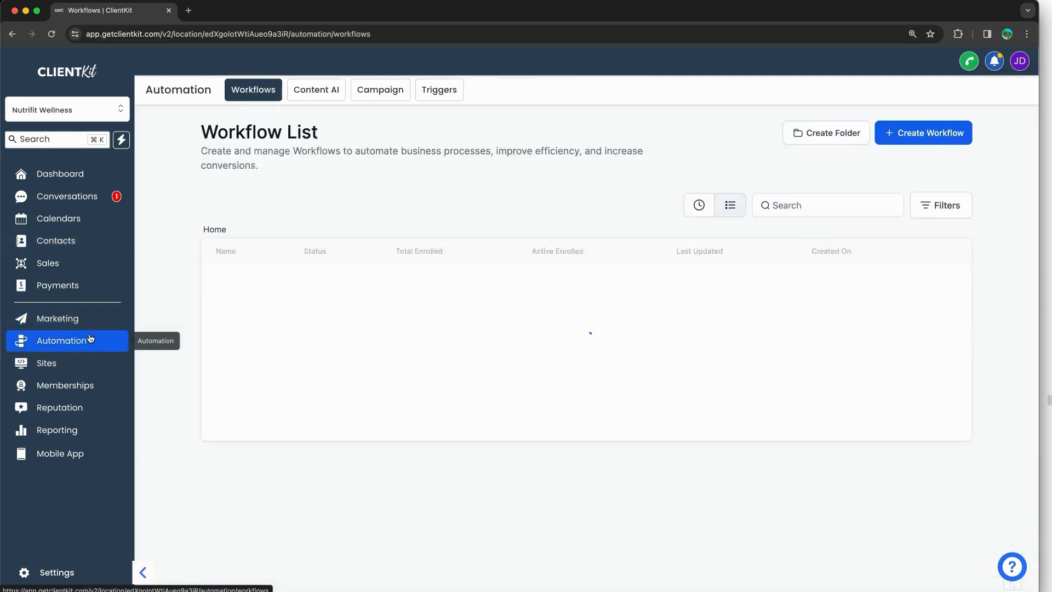
{"action": "left_click", "coordinate": [777, 204]}
{"action": "type", "text": "brand"}
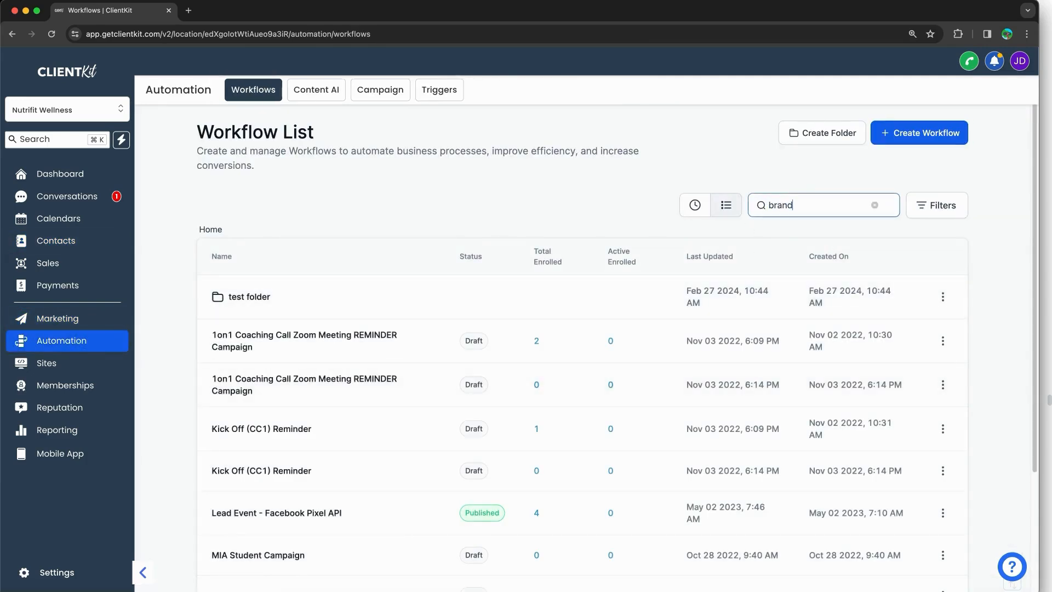
{"action": "key", "text": "BackSpace"}
{"action": "key", "text": "BackSpace"}
{"action": "type", "text": "d"}
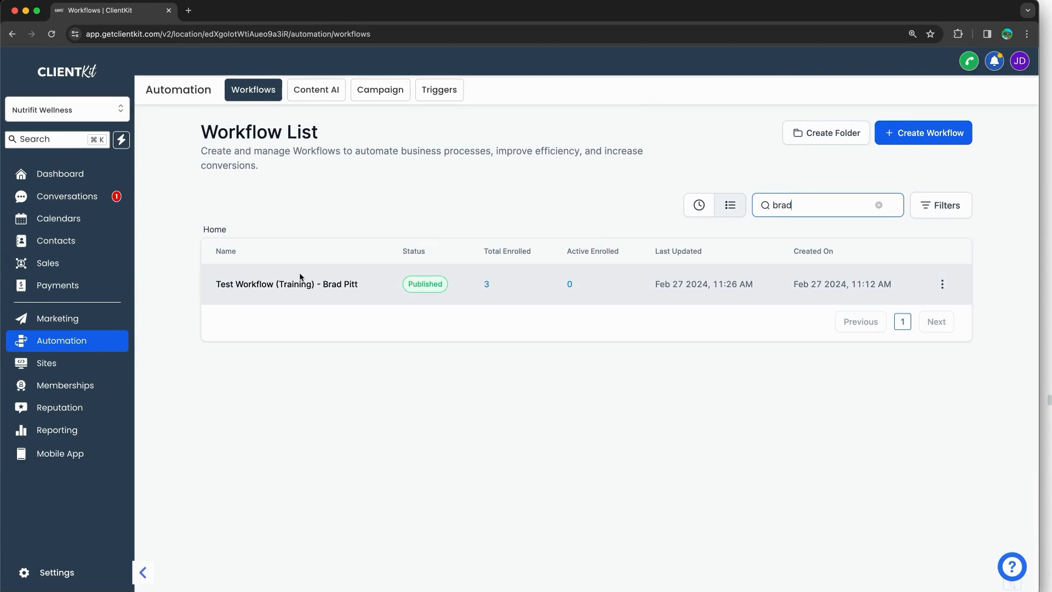
{"action": "left_click", "coordinate": [298, 284]}
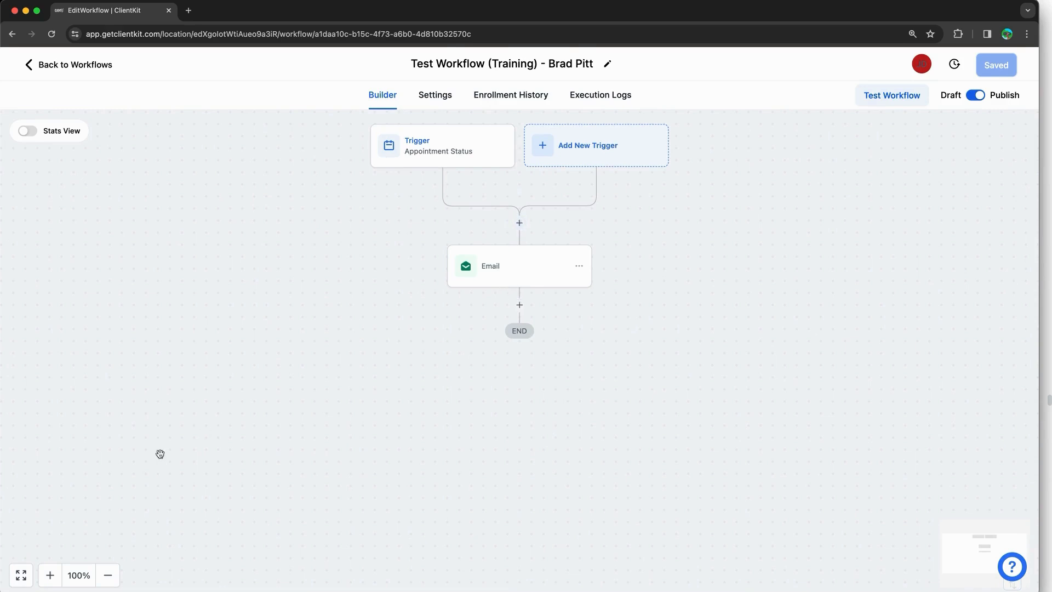
Step: Add an Add Contact Tag step after the Email with a new appointment-booked tag, and save it
{"action": "left_click", "coordinate": [23, 576]}
{"action": "scroll", "coordinate": [542, 420], "scroll_direction": "down", "scroll_amount": 1}
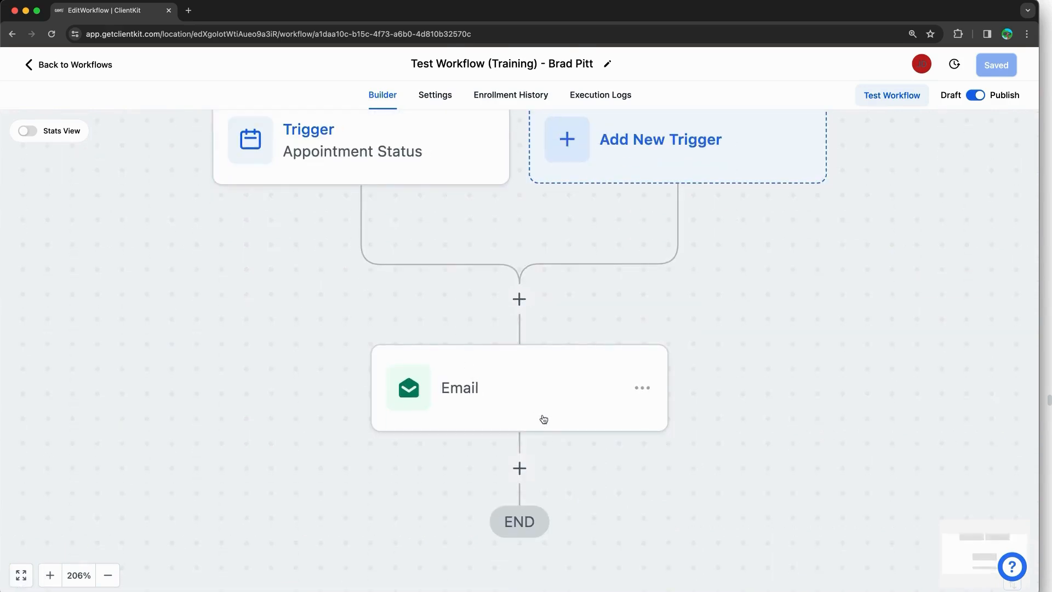
{"action": "left_click", "coordinate": [519, 468]}
{"action": "type", "text": "tag"}
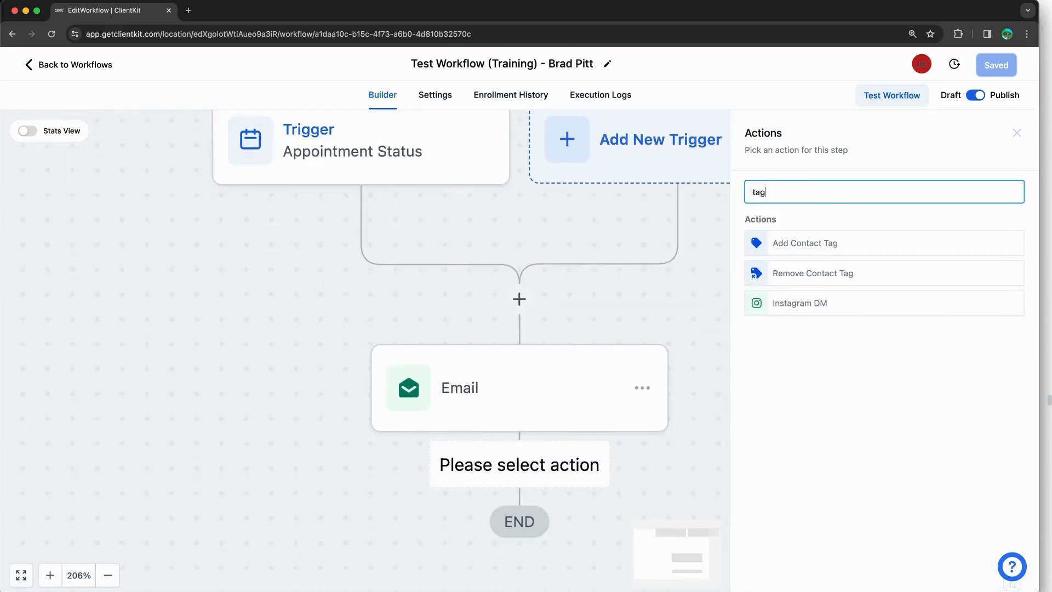
{"action": "left_click", "coordinate": [827, 244]}
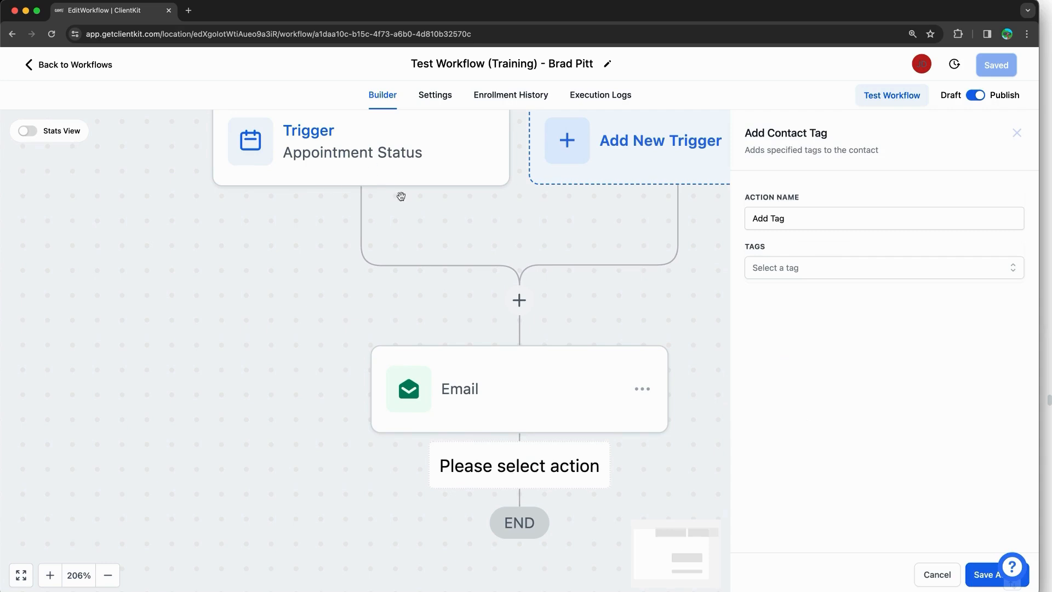
{"action": "left_click", "coordinate": [784, 265]}
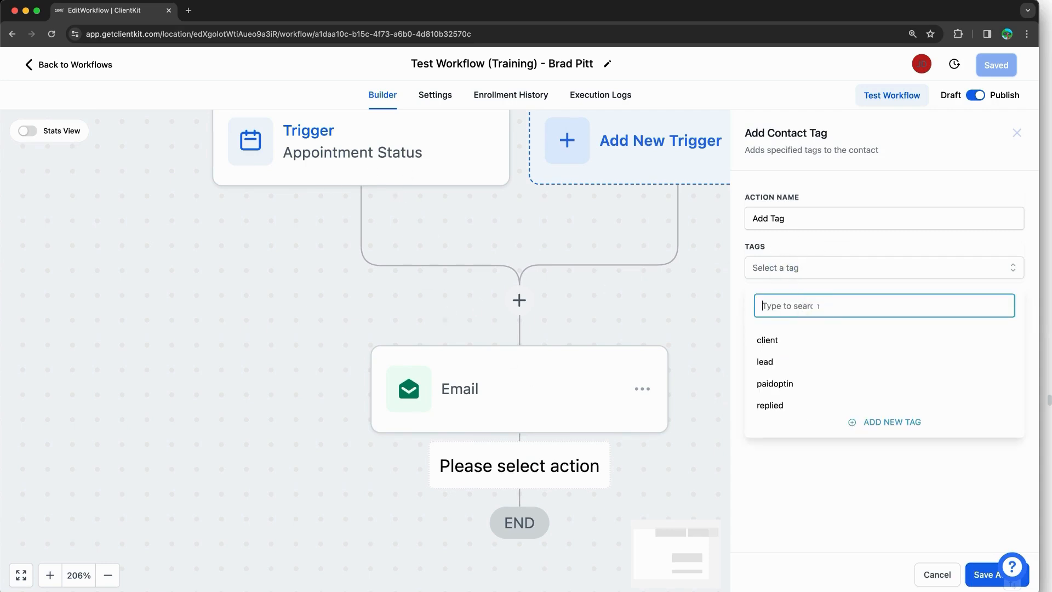
{"action": "type", "text": "appointment-booked"}
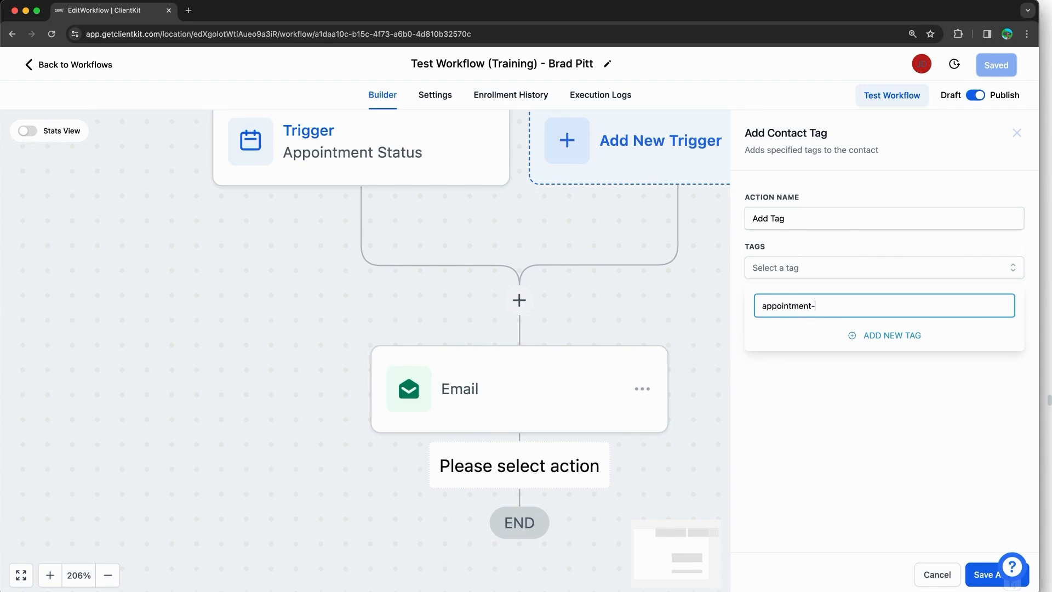
{"action": "left_click", "coordinate": [858, 337]}
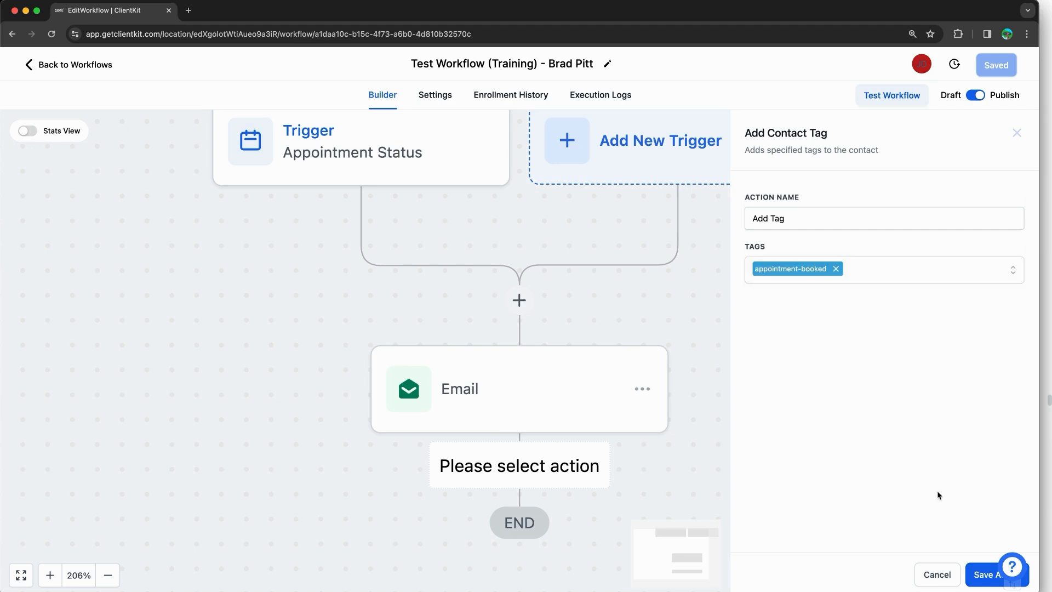
{"action": "left_click", "coordinate": [974, 575]}
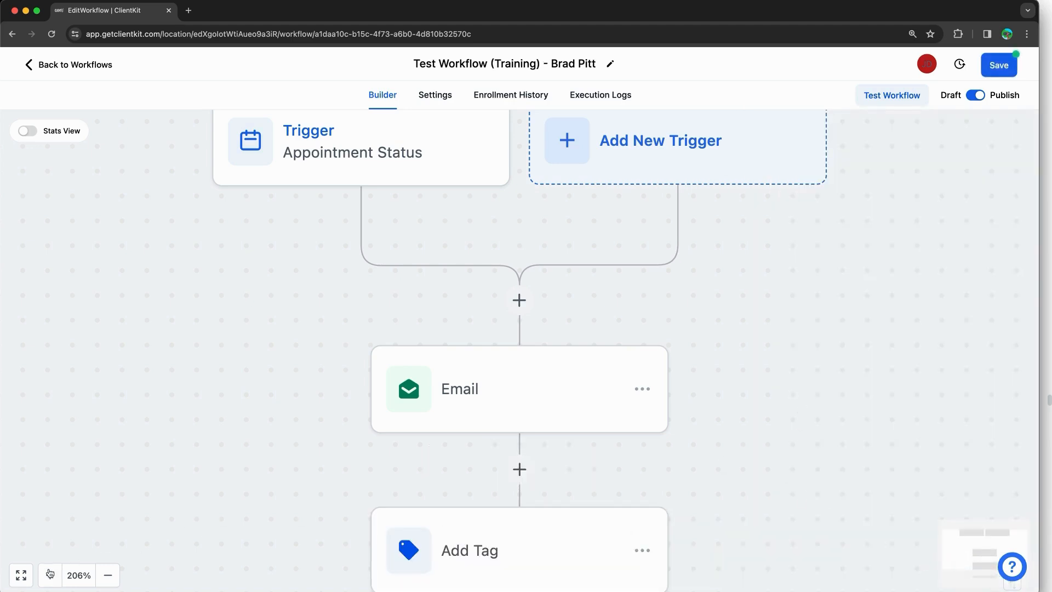
{"action": "left_click", "coordinate": [107, 575]}
{"action": "left_click", "coordinate": [108, 575]}
{"action": "left_click_drag", "start_coordinate": [692, 451], "coordinate": [673, 393]}
{"action": "left_click", "coordinate": [503, 495]}
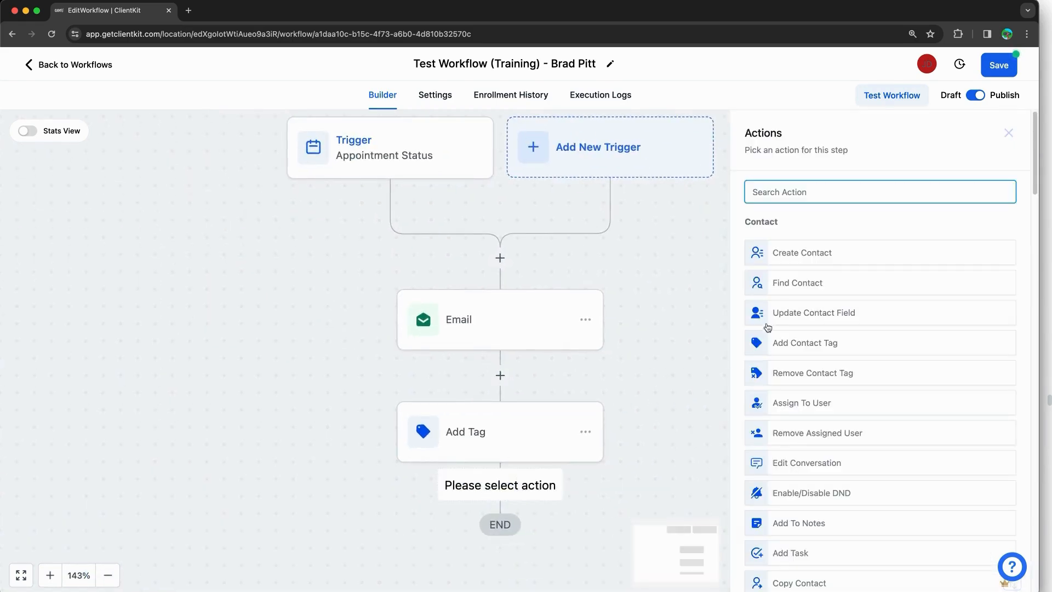
{"action": "type", "text": "tag"}
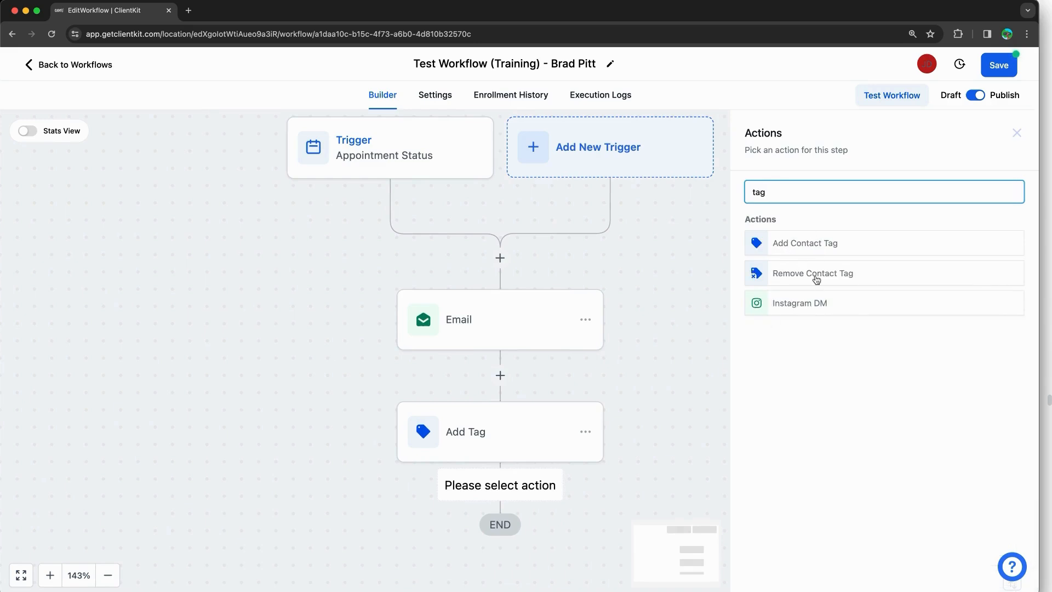
{"action": "left_click", "coordinate": [1017, 131]}
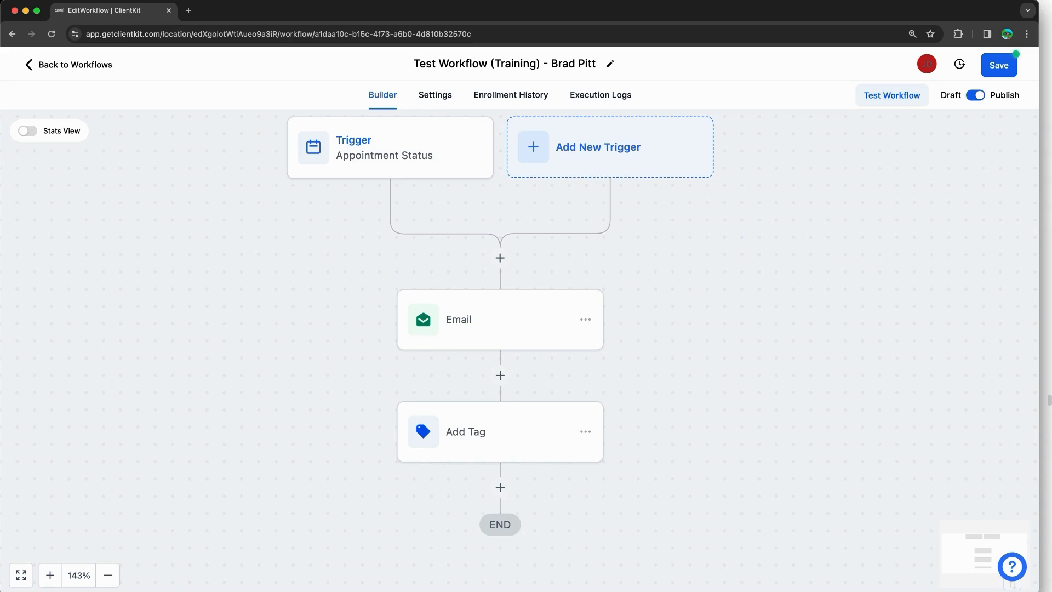
Step: Bring up the training notes and scroll through the methods to the Community section
{"action": "key", "text": "super+Tab"}
{"action": "scroll", "coordinate": [877, 187], "scroll_direction": "down", "scroll_amount": 10}
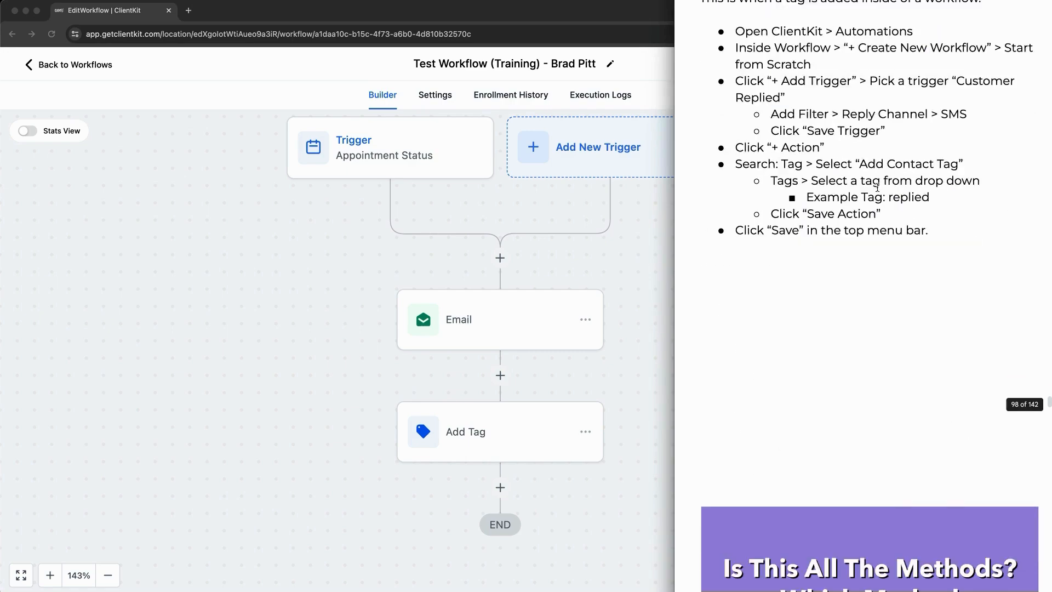
{"action": "scroll", "coordinate": [877, 187], "scroll_direction": "down", "scroll_amount": 5}
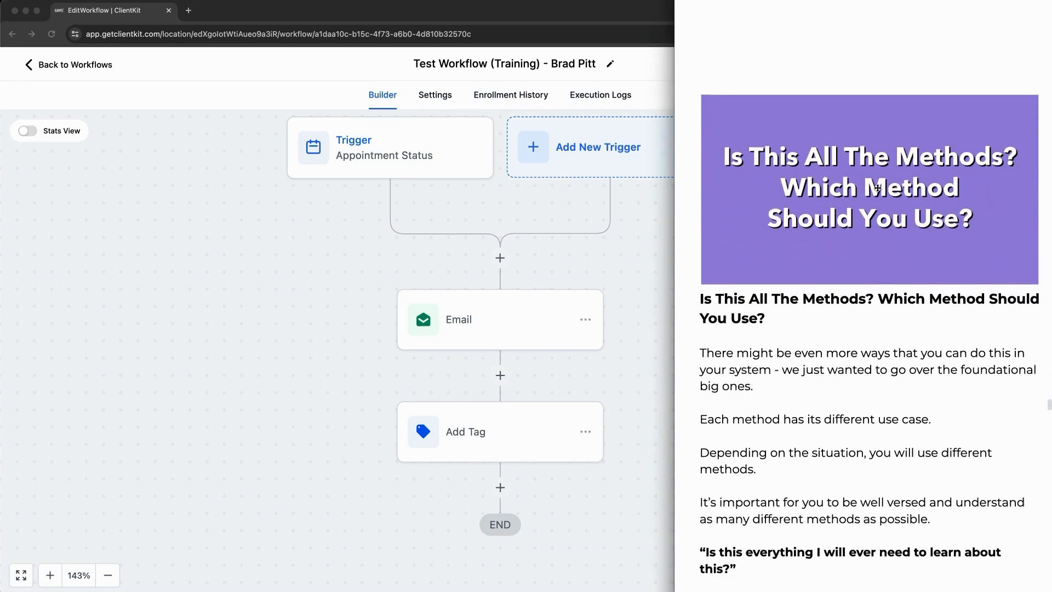
{"action": "scroll", "coordinate": [877, 188], "scroll_direction": "down", "scroll_amount": 2}
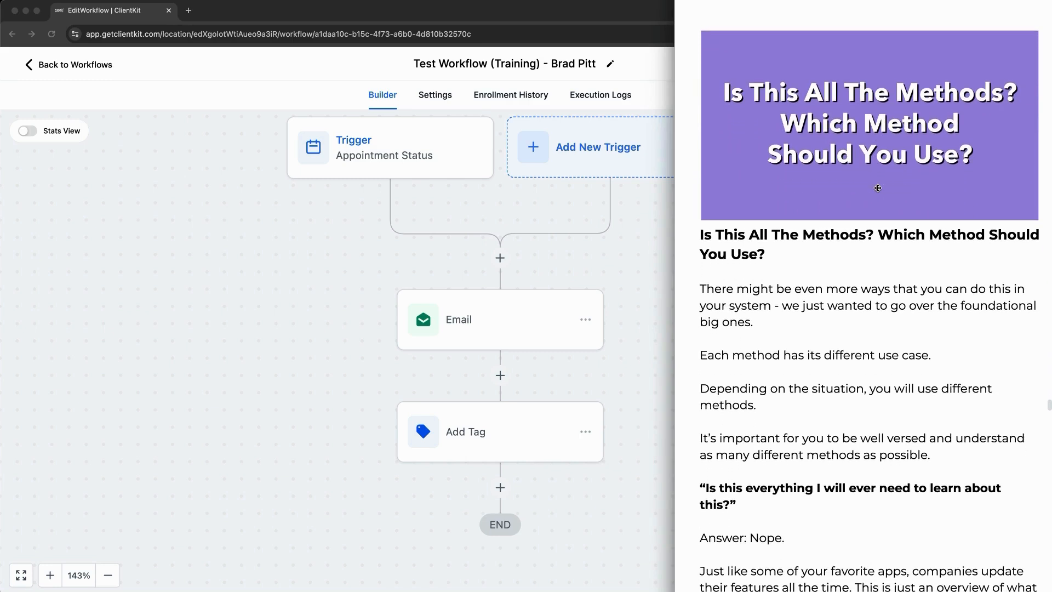
{"action": "scroll", "coordinate": [865, 307], "scroll_direction": "right", "scroll_amount": 1}
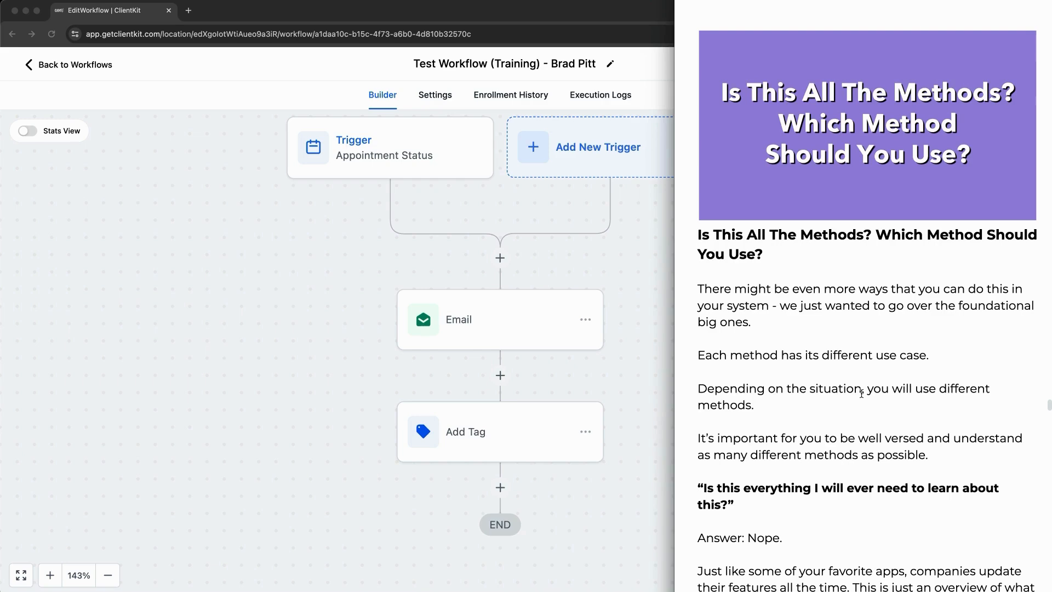
{"action": "scroll", "coordinate": [866, 394], "scroll_direction": "down", "scroll_amount": 5}
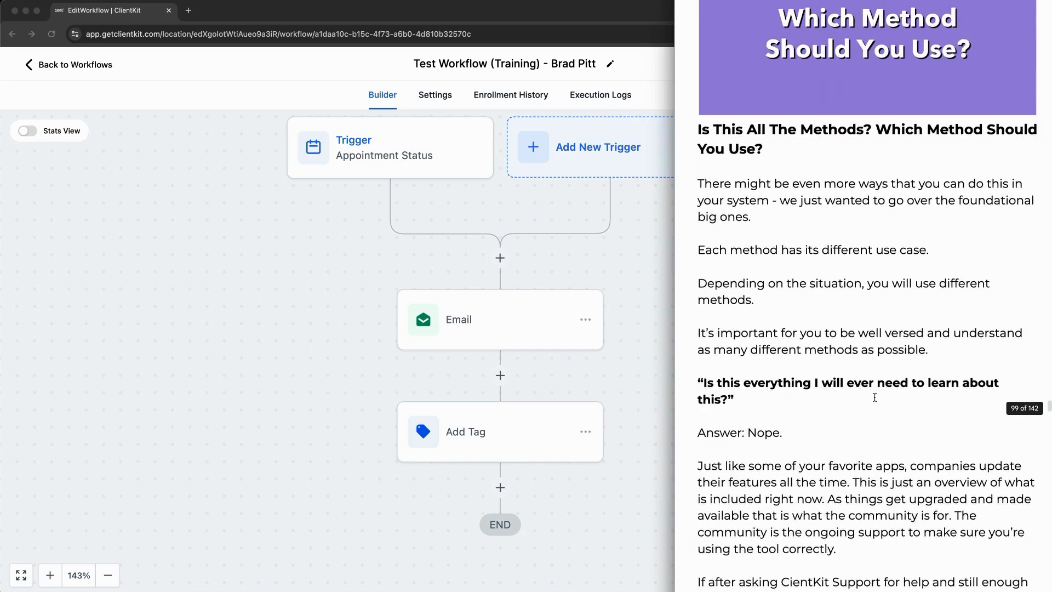
{"action": "scroll", "coordinate": [874, 395], "scroll_direction": "down", "scroll_amount": 4}
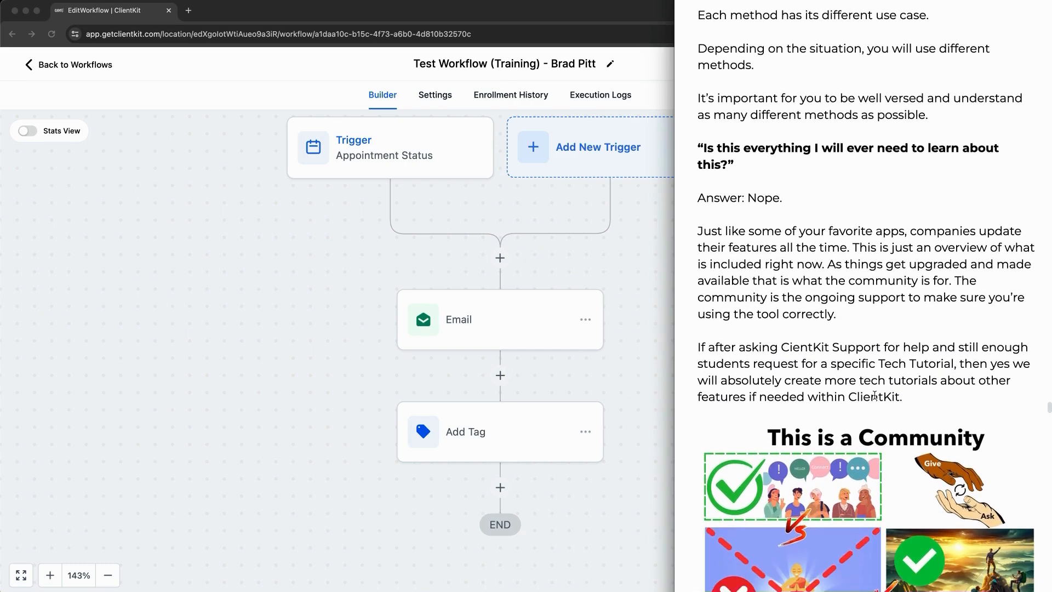
{"action": "scroll", "coordinate": [875, 392], "scroll_direction": "down", "scroll_amount": 2}
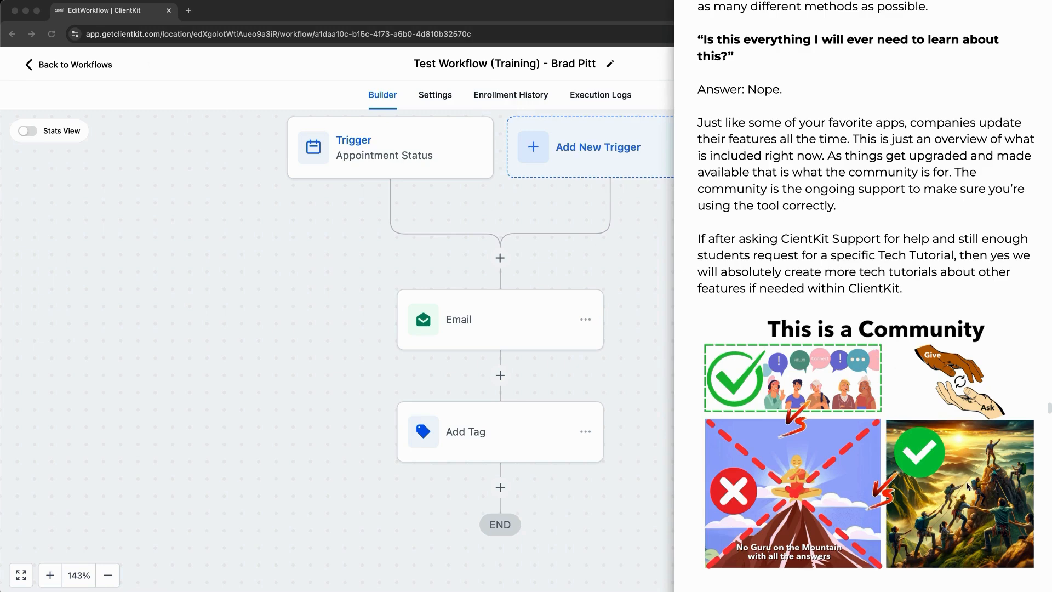
Step: Circle the climbers in the community picture and scribble over the lone guru
{"action": "left_click_drag", "start_coordinate": [1009, 492], "coordinate": [1006, 495]}
{"action": "mouse_move", "coordinate": [957, 528]}
{"action": "left_mouse_down"}
{"action": "mouse_move", "coordinate": [957, 507]}
{"action": "mouse_move", "coordinate": [923, 508]}
{"action": "left_mouse_up"}
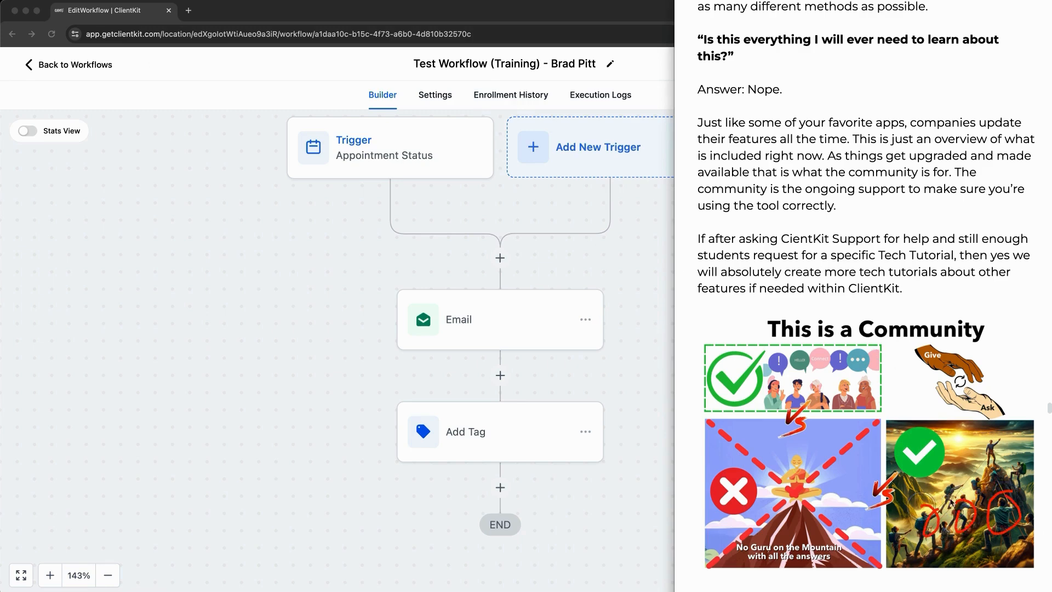
{"action": "left_click_drag", "start_coordinate": [1046, 533], "coordinate": [994, 482]}
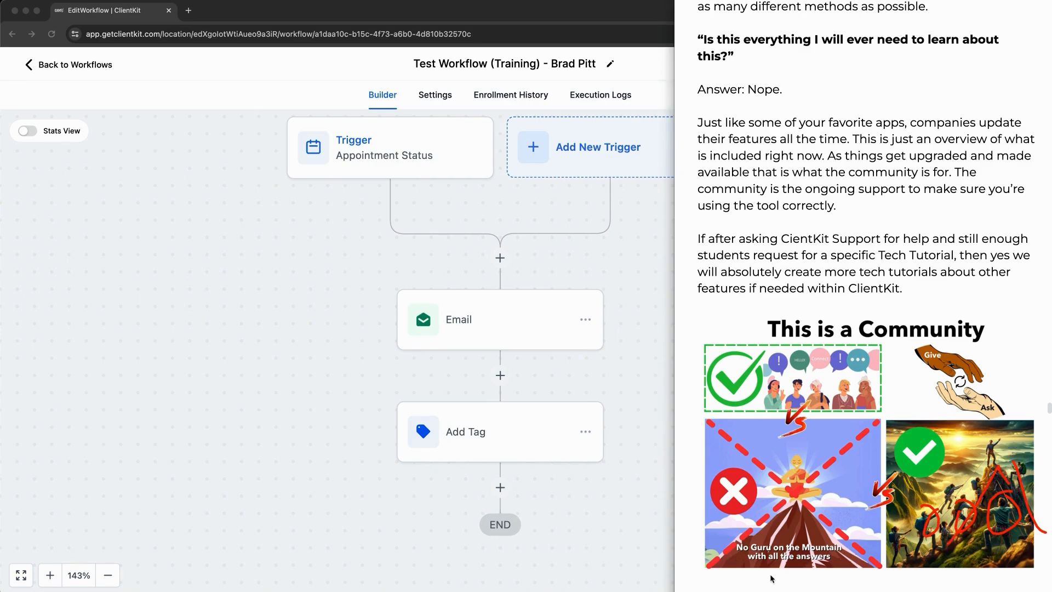
{"action": "mouse_move", "coordinate": [737, 573]}
{"action": "left_mouse_down"}
{"action": "mouse_move", "coordinate": [767, 496]}
{"action": "mouse_move", "coordinate": [805, 553]}
{"action": "left_mouse_up"}
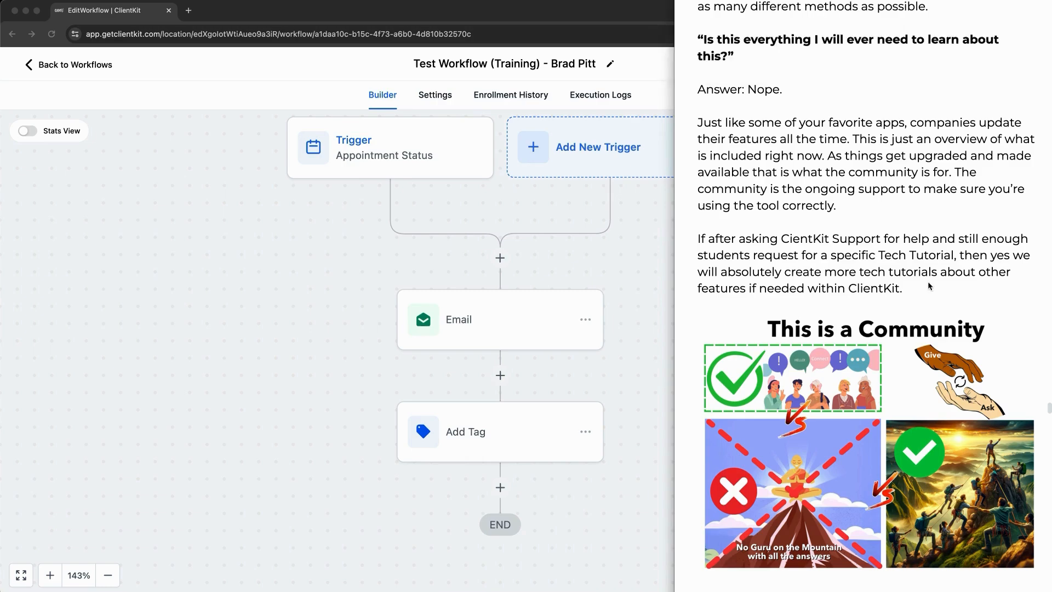
Step: Scroll the notes down to the What's Next? section
{"action": "scroll", "coordinate": [928, 282], "scroll_direction": "down", "scroll_amount": 3}
{"action": "scroll", "coordinate": [929, 285], "scroll_direction": "down", "scroll_amount": 10}
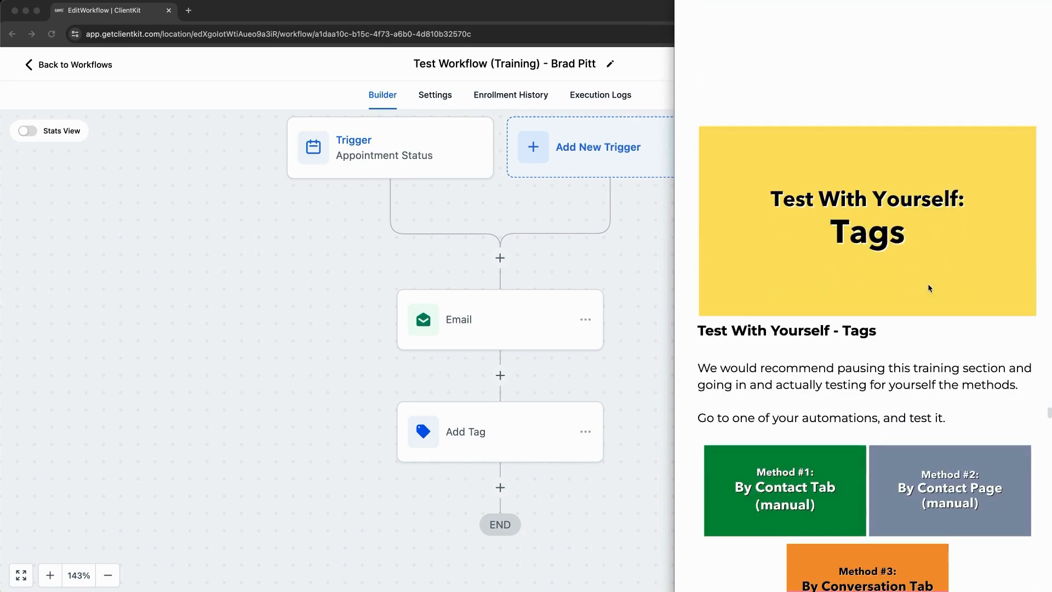
{"action": "scroll", "coordinate": [930, 289], "scroll_direction": "down", "scroll_amount": 1}
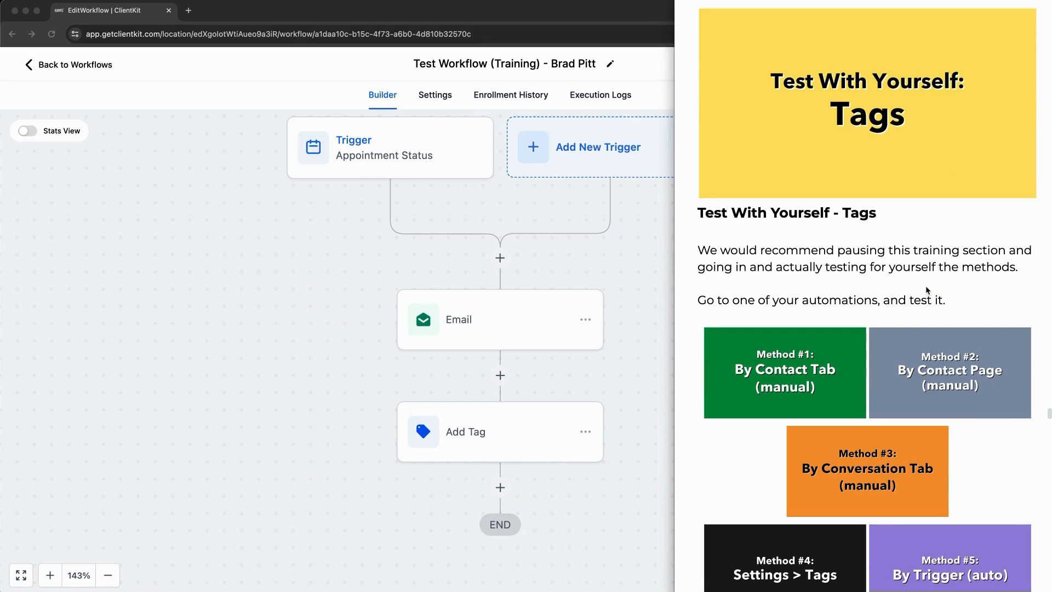
{"action": "scroll", "coordinate": [926, 289], "scroll_direction": "down", "scroll_amount": 5}
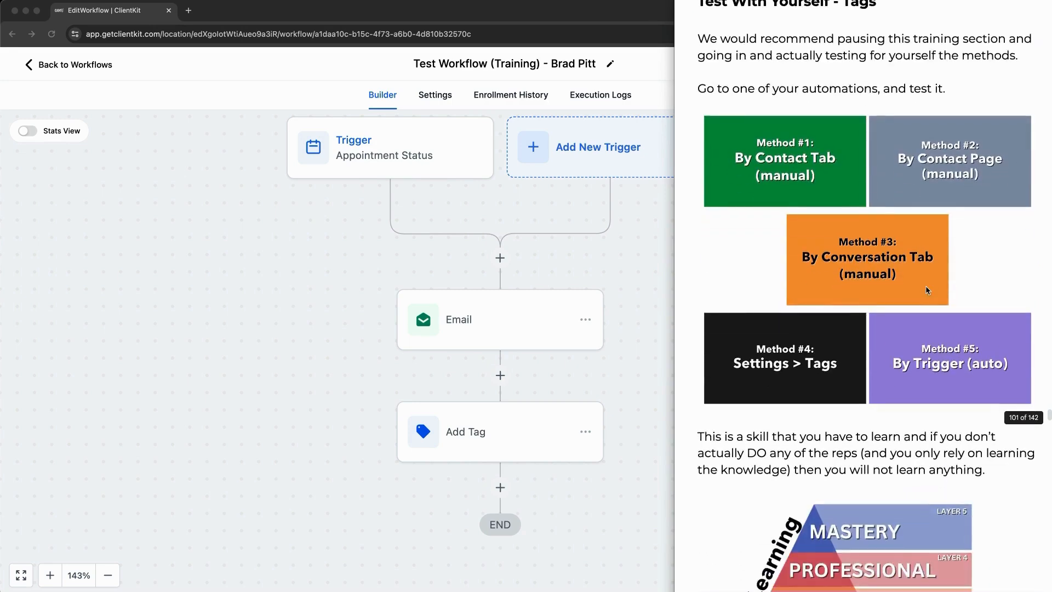
{"action": "scroll", "coordinate": [926, 285], "scroll_direction": "down", "scroll_amount": 4}
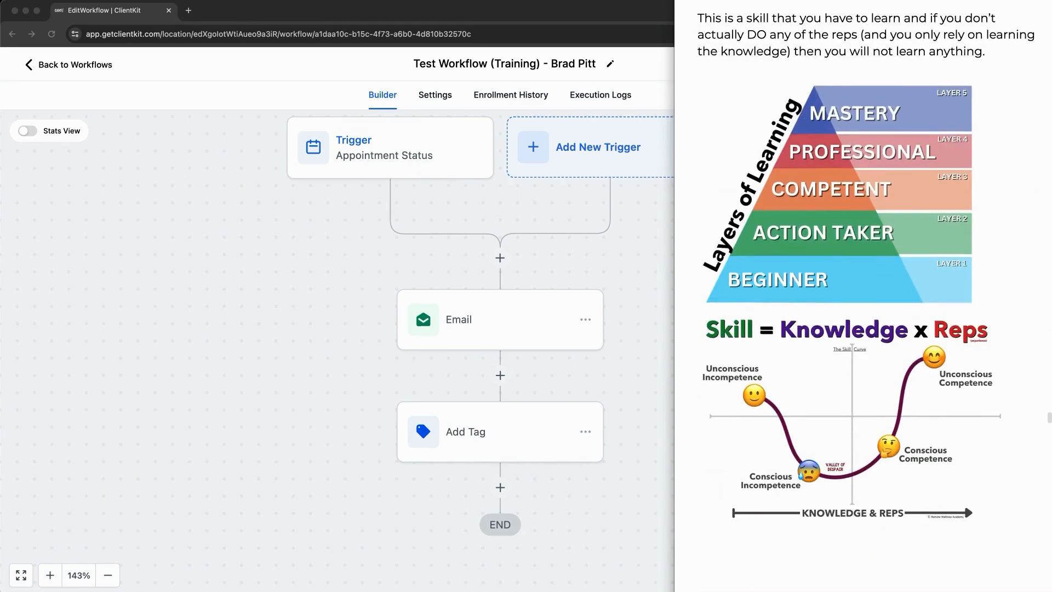
{"action": "scroll", "coordinate": [870, 322], "scroll_direction": "down", "scroll_amount": 7}
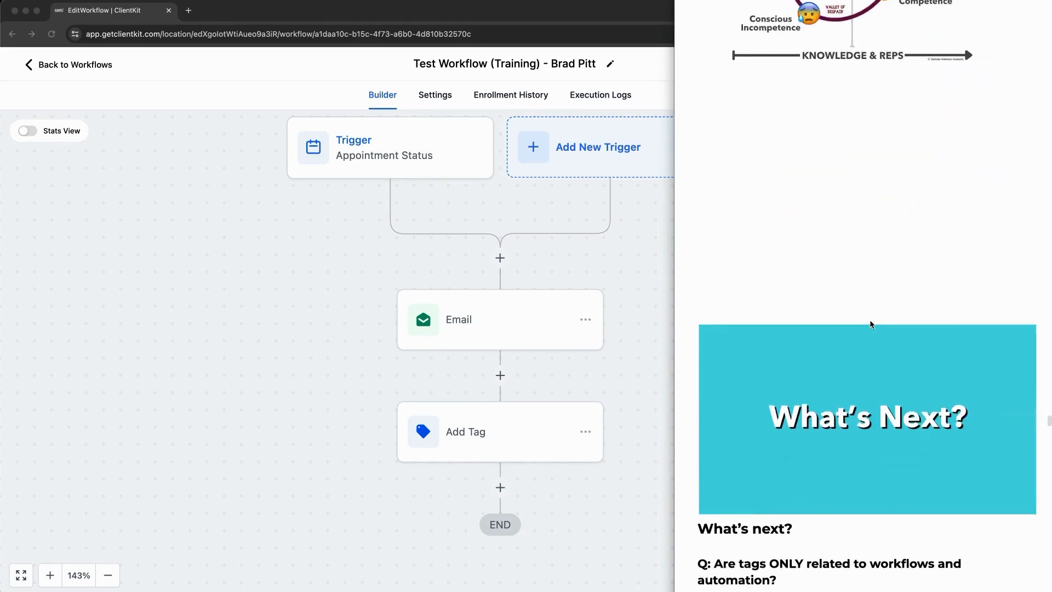
{"action": "scroll", "coordinate": [872, 325], "scroll_direction": "down", "scroll_amount": 5}
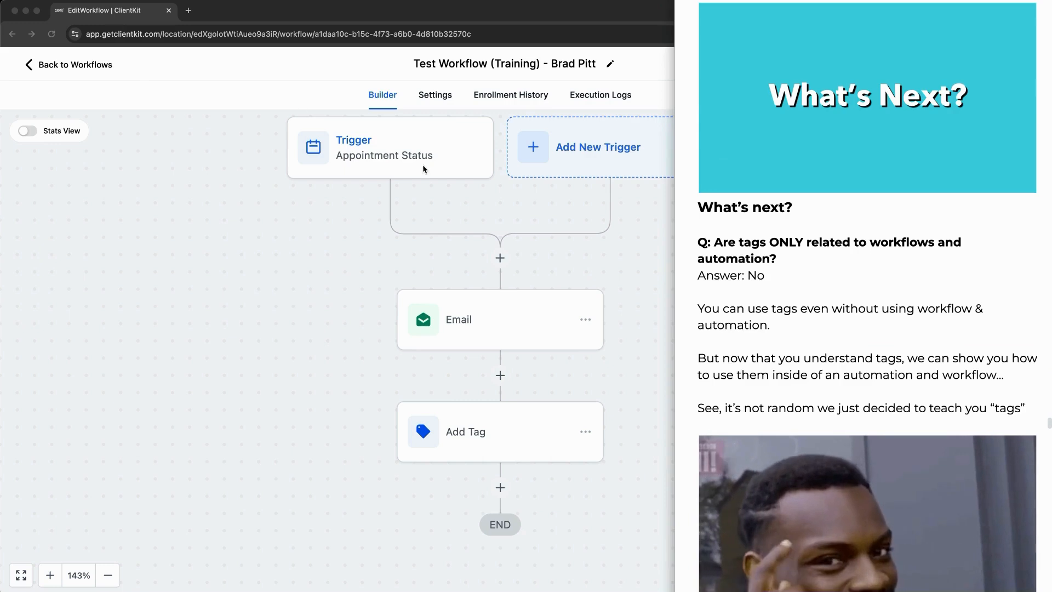
Step: Underline the 'using workflow' words and the tags-in-automations line, then clear the pen marks
{"action": "left_click_drag", "start_coordinate": [882, 316], "coordinate": [975, 316]}
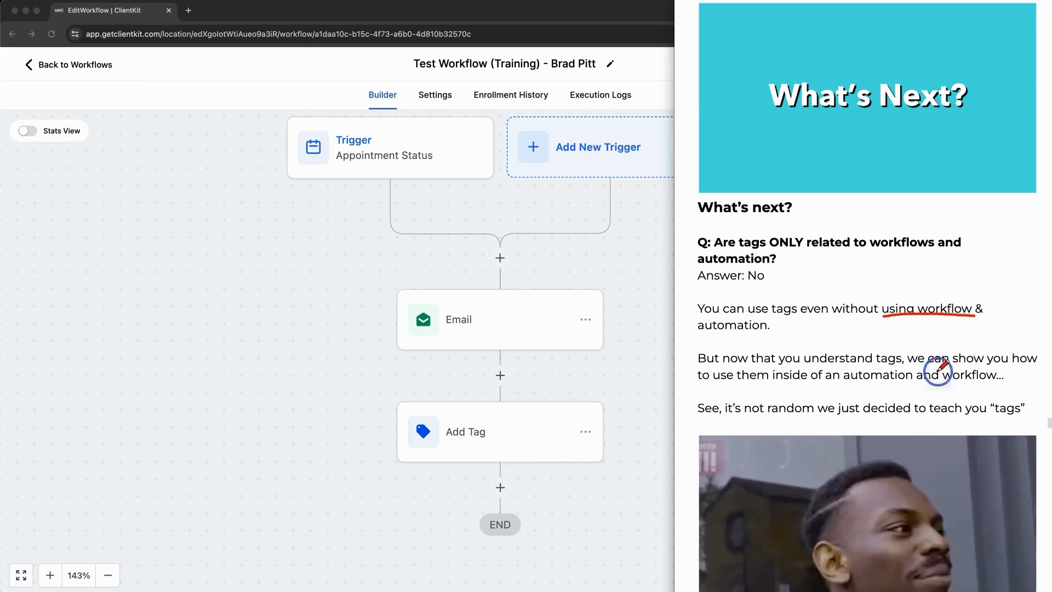
{"action": "left_click_drag", "start_coordinate": [938, 371], "coordinate": [1022, 369]}
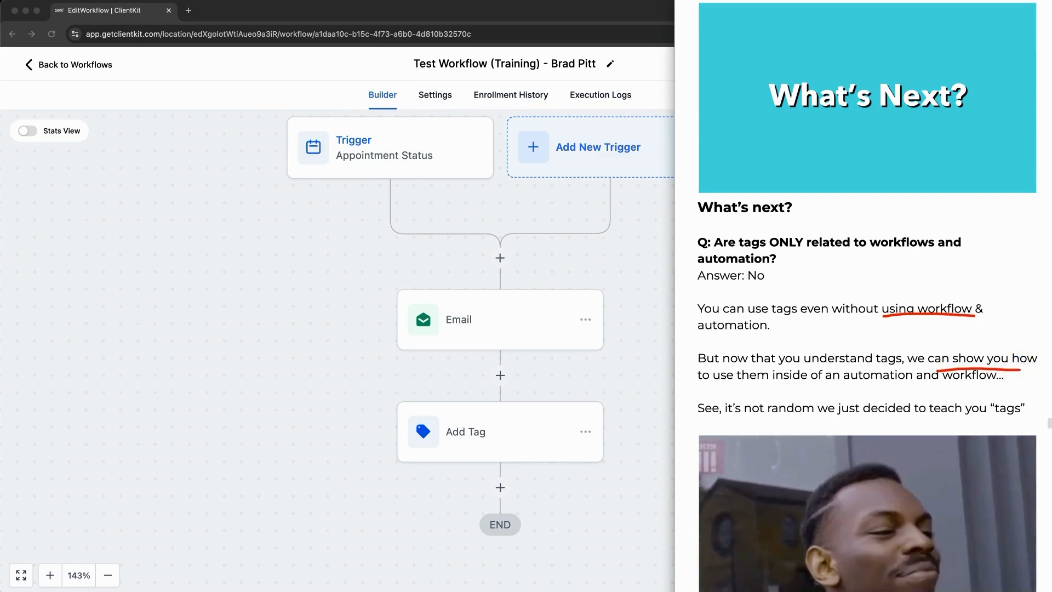
{"action": "key", "text": "Escape"}
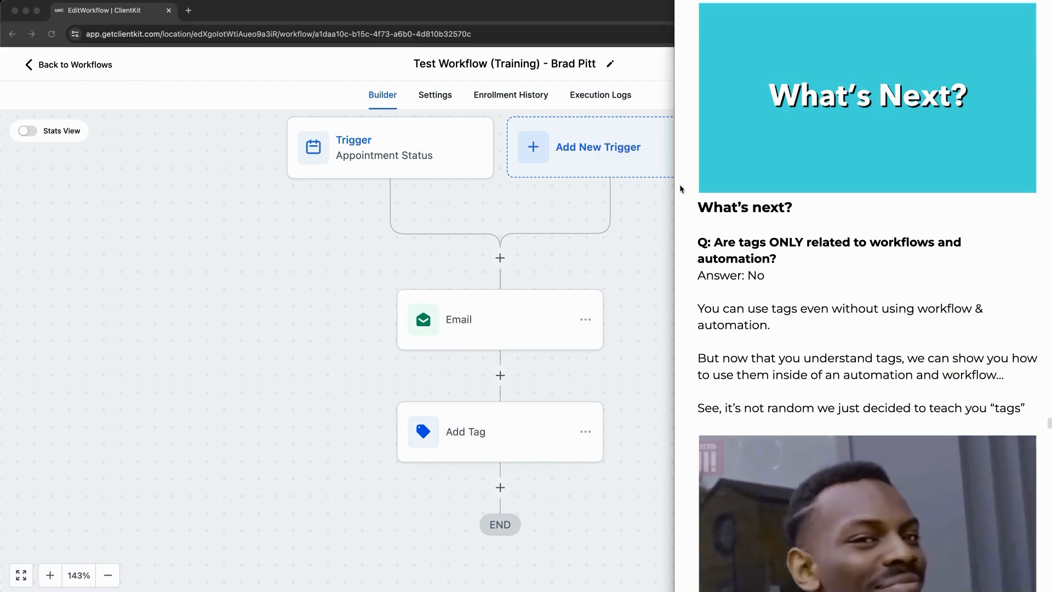
Step: Scroll down to 'Great, let's build some automations now!' and the training-sections diagram
{"action": "scroll", "coordinate": [882, 255], "scroll_direction": "down", "scroll_amount": 6}
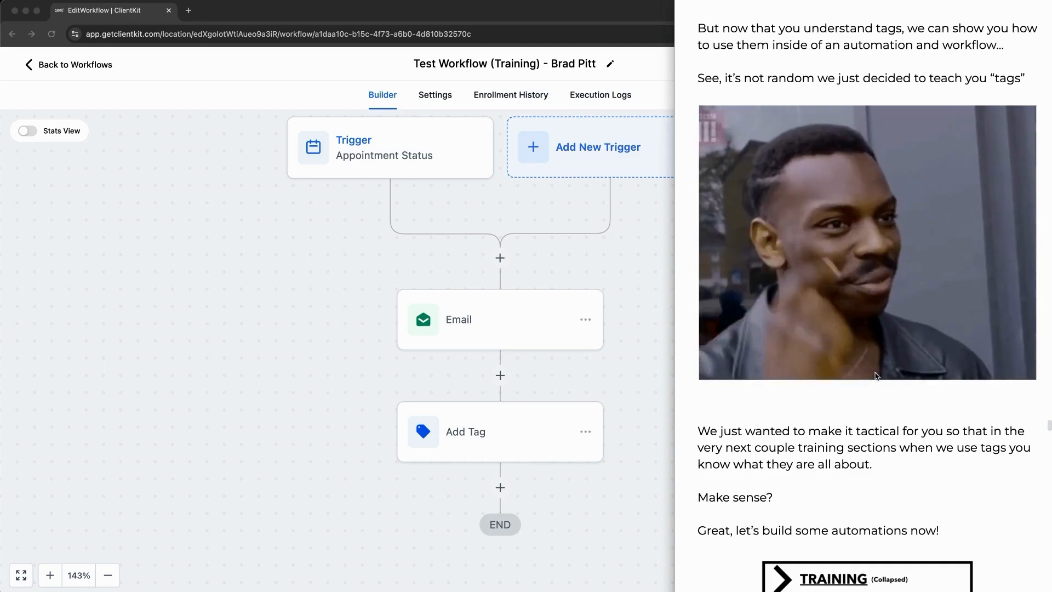
{"action": "scroll", "coordinate": [877, 378], "scroll_direction": "down", "scroll_amount": 5}
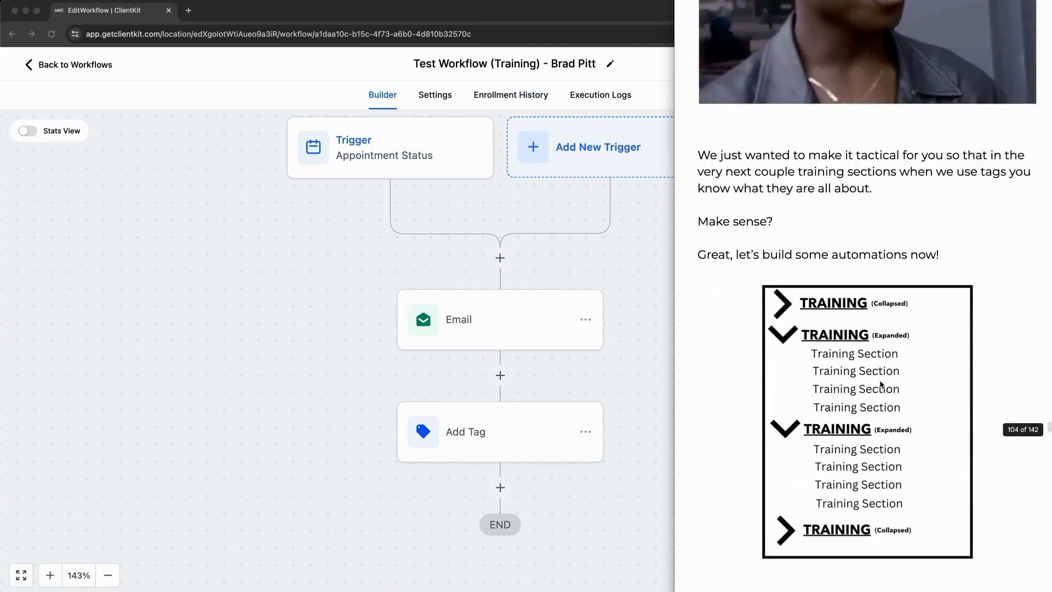
{"action": "scroll", "coordinate": [880, 383], "scroll_direction": "down", "scroll_amount": 3}
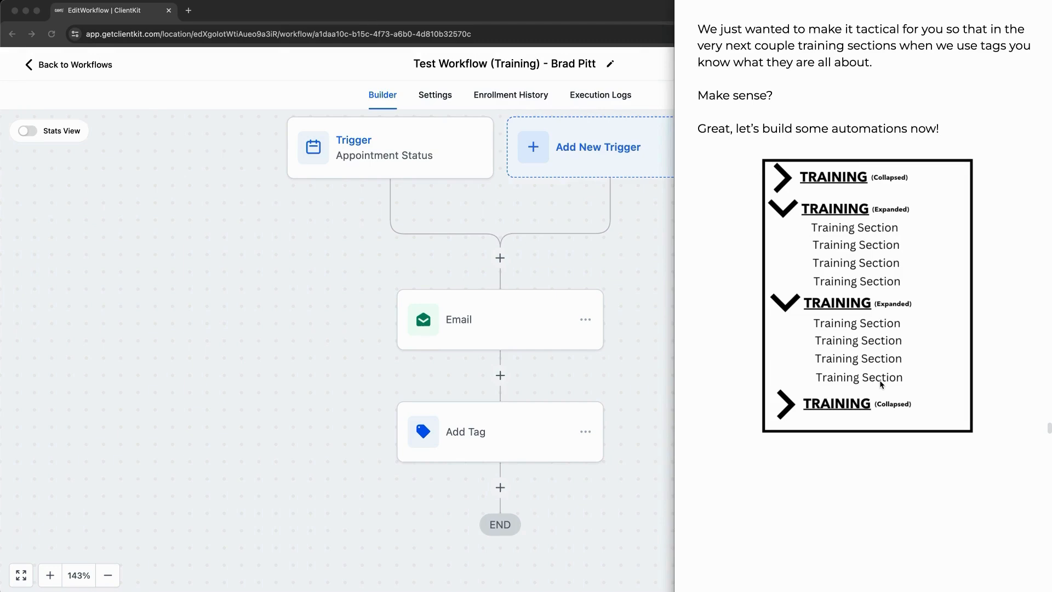
Step: Underline 'Reminder' and 'Automations' in the banner, clear them, and continue to the Explained section
{"action": "scroll", "coordinate": [881, 384], "scroll_direction": "down", "scroll_amount": 10}
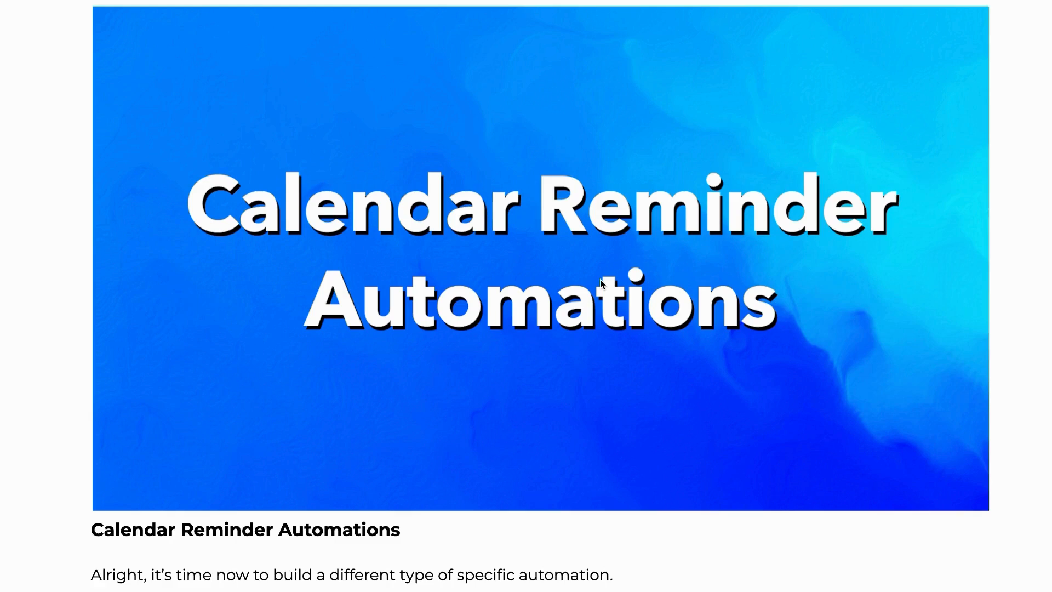
{"action": "scroll", "coordinate": [607, 281], "scroll_direction": "down", "scroll_amount": 2}
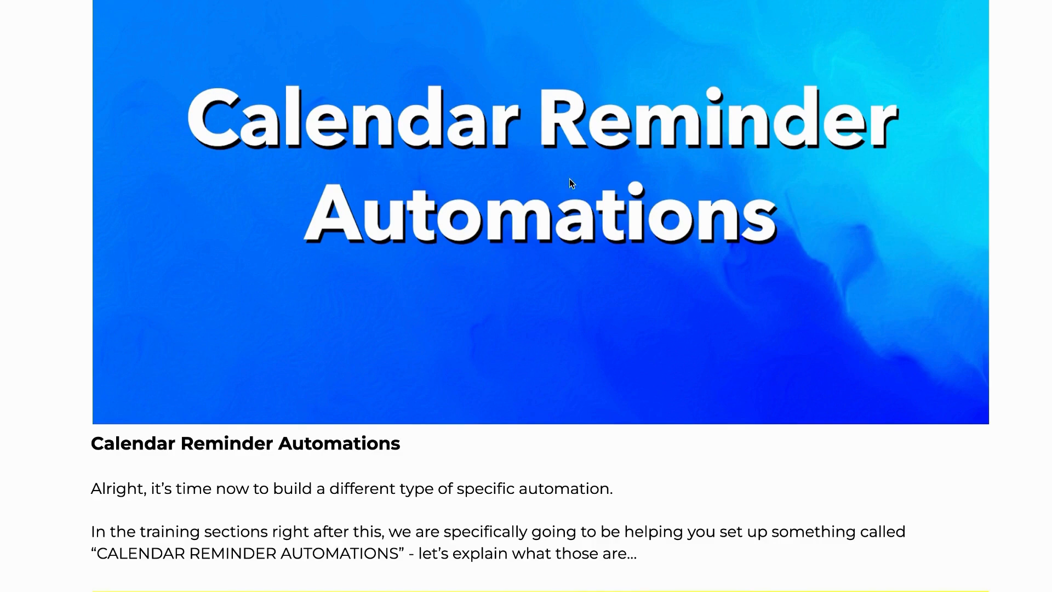
{"action": "left_click_drag", "start_coordinate": [281, 159], "coordinate": [760, 169]}
{"action": "left_click_drag", "start_coordinate": [274, 253], "coordinate": [750, 243]}
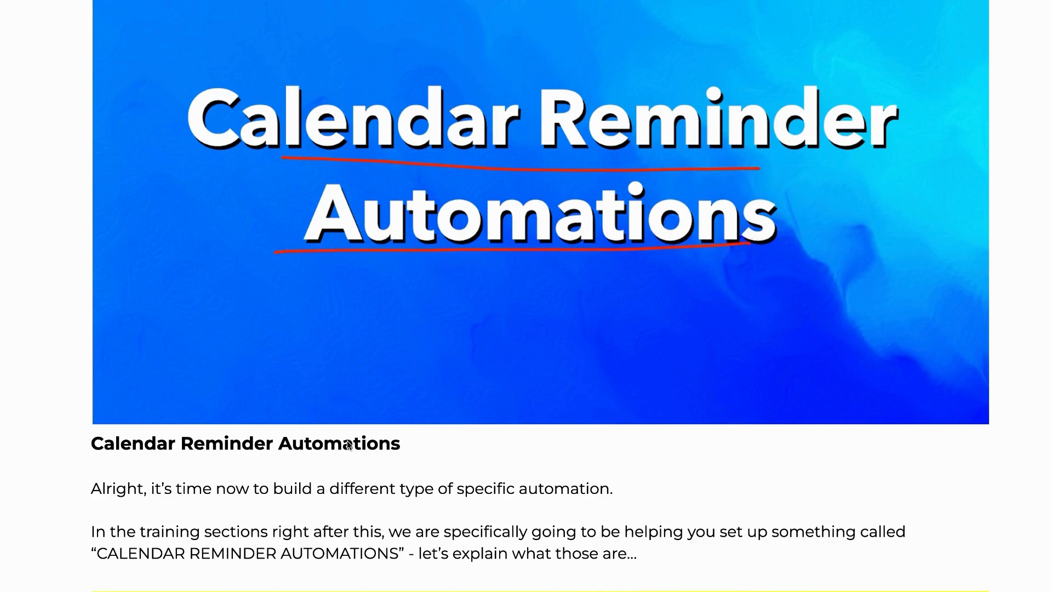
{"action": "key", "text": "Escape"}
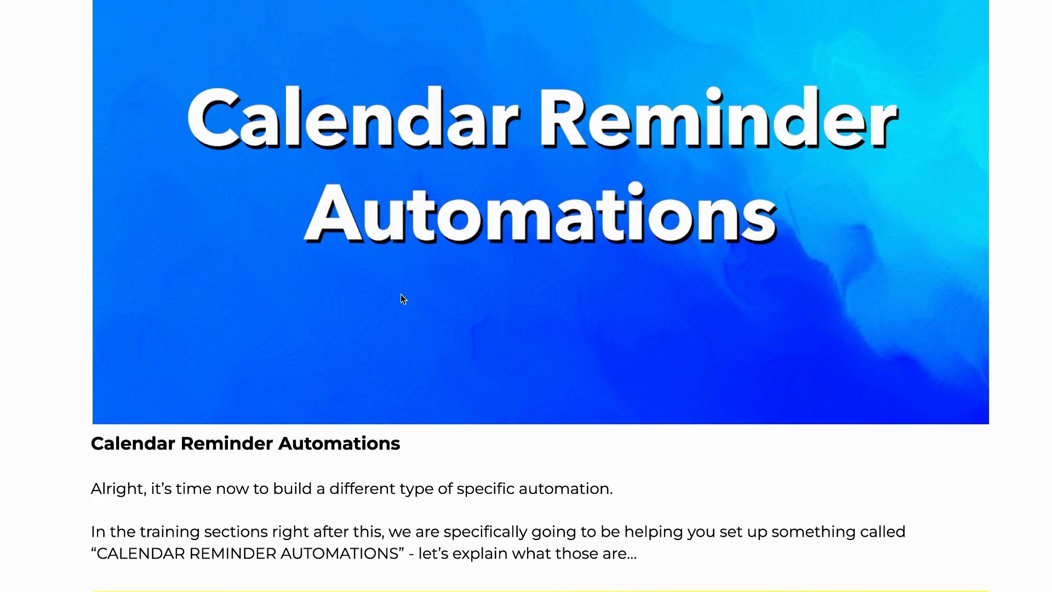
{"action": "scroll", "coordinate": [430, 312], "scroll_direction": "down", "scroll_amount": 15}
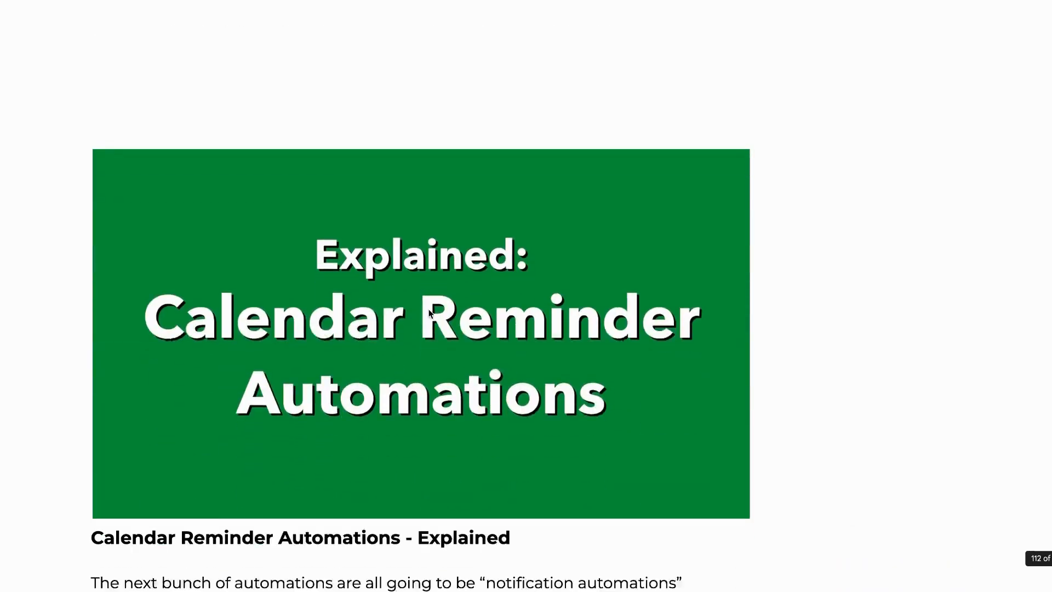
Step: Underline 'an appointment on your calendar' and the words KEY and CRITICAL in red
{"action": "scroll", "coordinate": [429, 313], "scroll_direction": "down", "scroll_amount": 3}
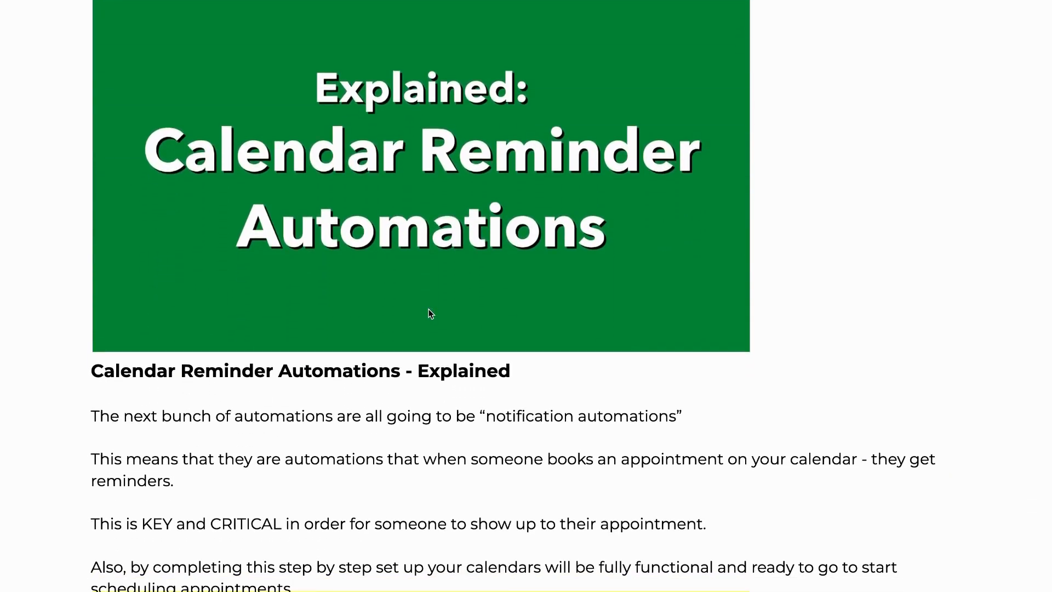
{"action": "scroll", "coordinate": [431, 313], "scroll_direction": "down", "scroll_amount": 1}
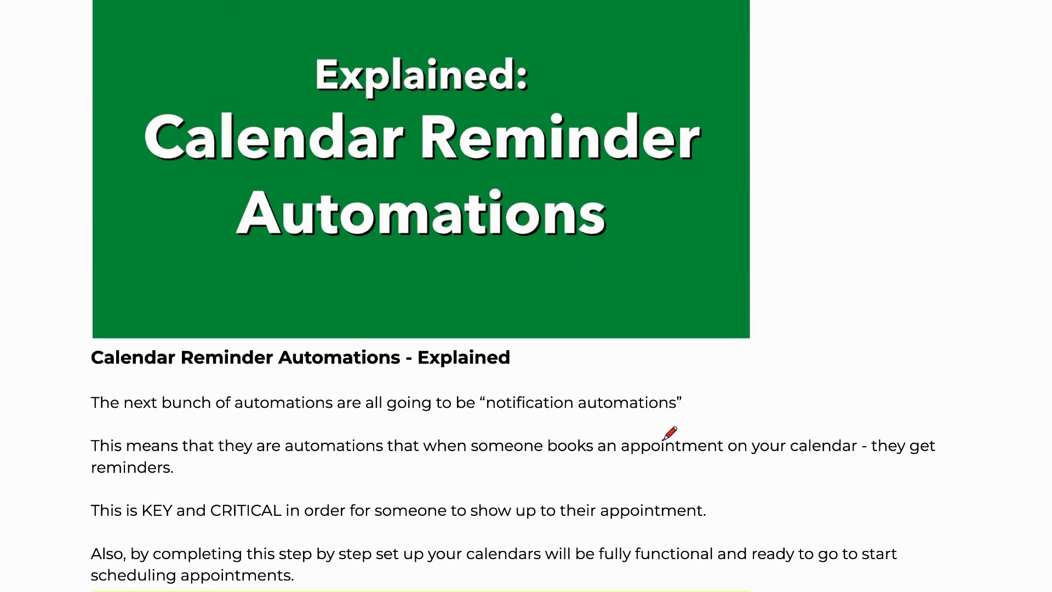
{"action": "left_click_drag", "start_coordinate": [588, 463], "coordinate": [803, 462]}
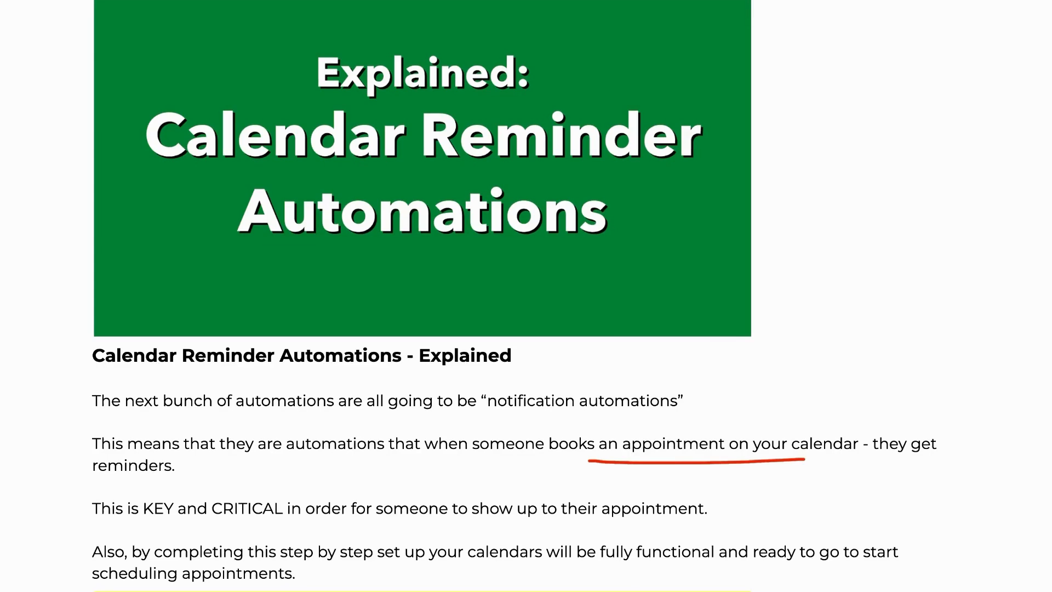
{"action": "left_click_drag", "start_coordinate": [156, 524], "coordinate": [285, 518]}
Step: Circle 'fully functional and ready', underline 'go to start' and 'scheduling appointments', then reach HEADS UP
{"action": "left_click_drag", "start_coordinate": [651, 570], "coordinate": [712, 556]}
{"action": "left_click_drag", "start_coordinate": [789, 574], "coordinate": [873, 568]}
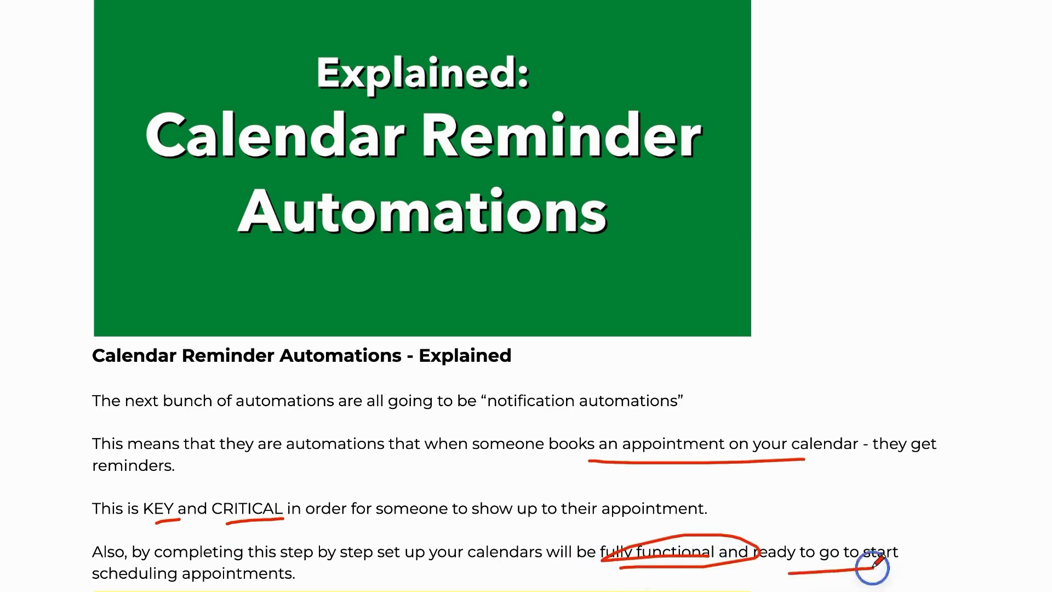
{"action": "left_click_drag", "start_coordinate": [151, 584], "coordinate": [376, 588]}
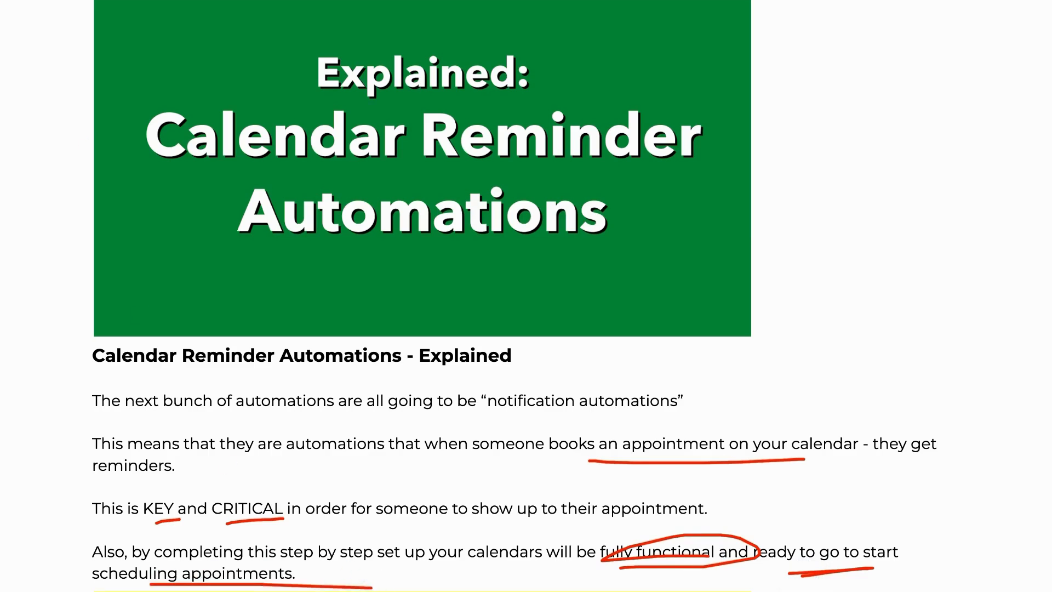
{"action": "scroll", "coordinate": [483, 327], "scroll_direction": "down", "scroll_amount": 10}
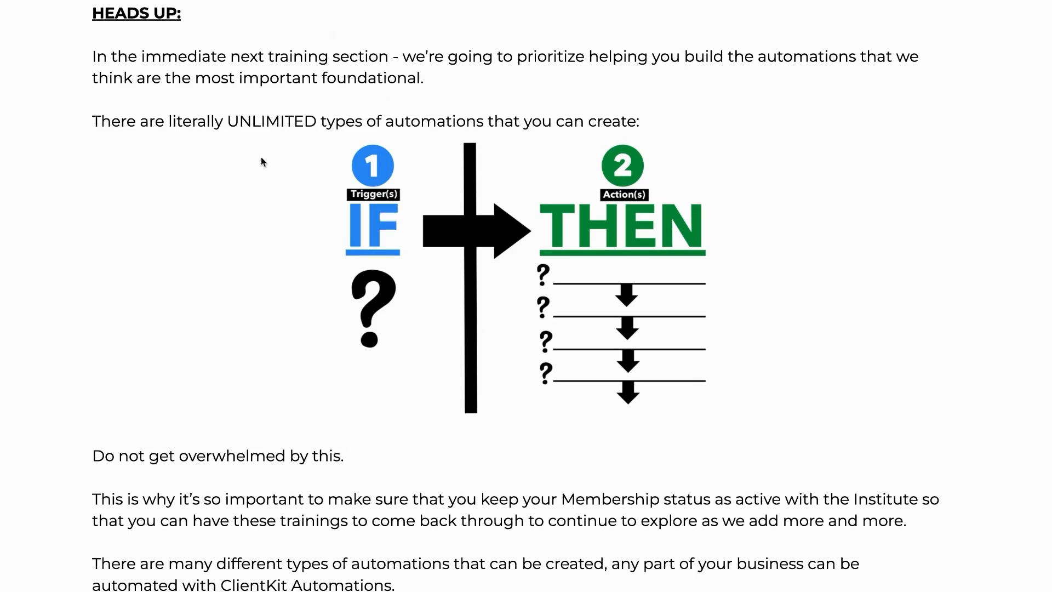
Step: Circle 'UNLIMITED types', underline 'overwhelmed by this.', then clear all red annotations
{"action": "left_click_drag", "start_coordinate": [251, 143], "coordinate": [371, 147]}
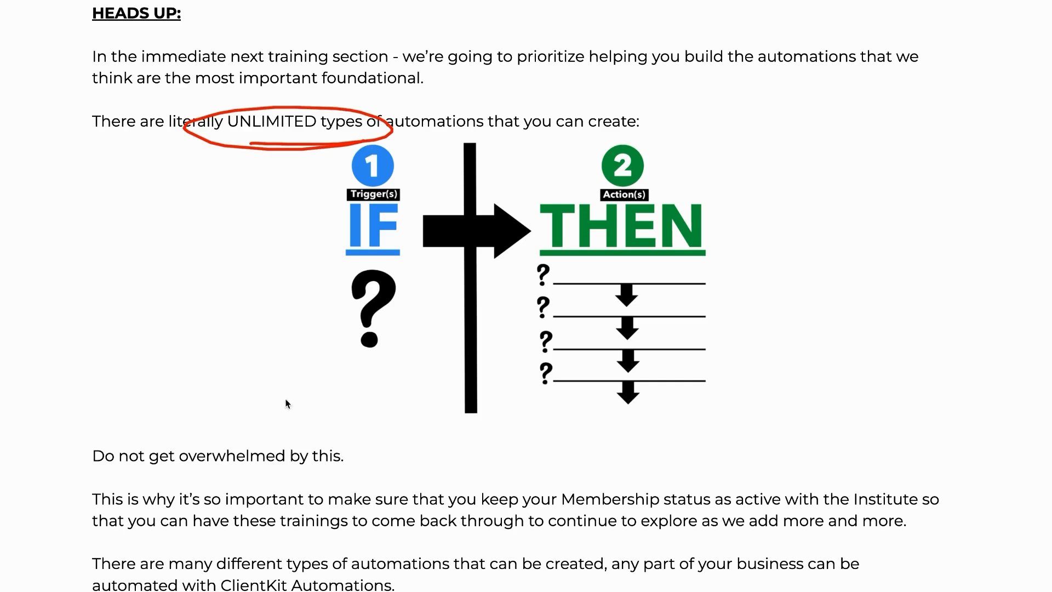
{"action": "left_click_drag", "start_coordinate": [212, 478], "coordinate": [348, 467]}
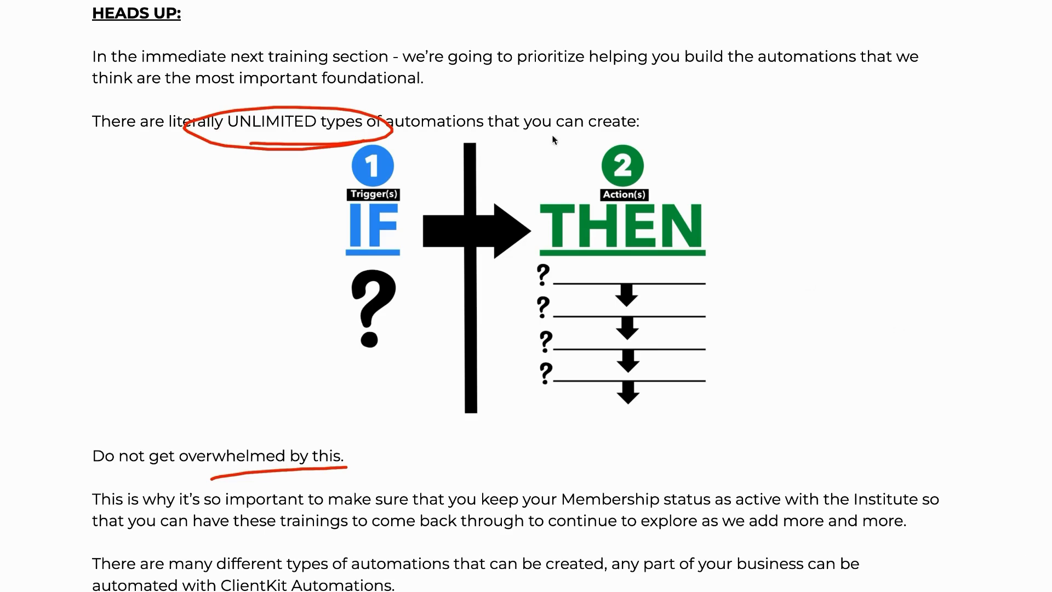
{"action": "key", "text": "Escape"}
Step: Scroll down through the build-it-myself material to the iceberg and Batman images
{"action": "scroll", "coordinate": [520, 203], "scroll_direction": "down", "scroll_amount": 15}
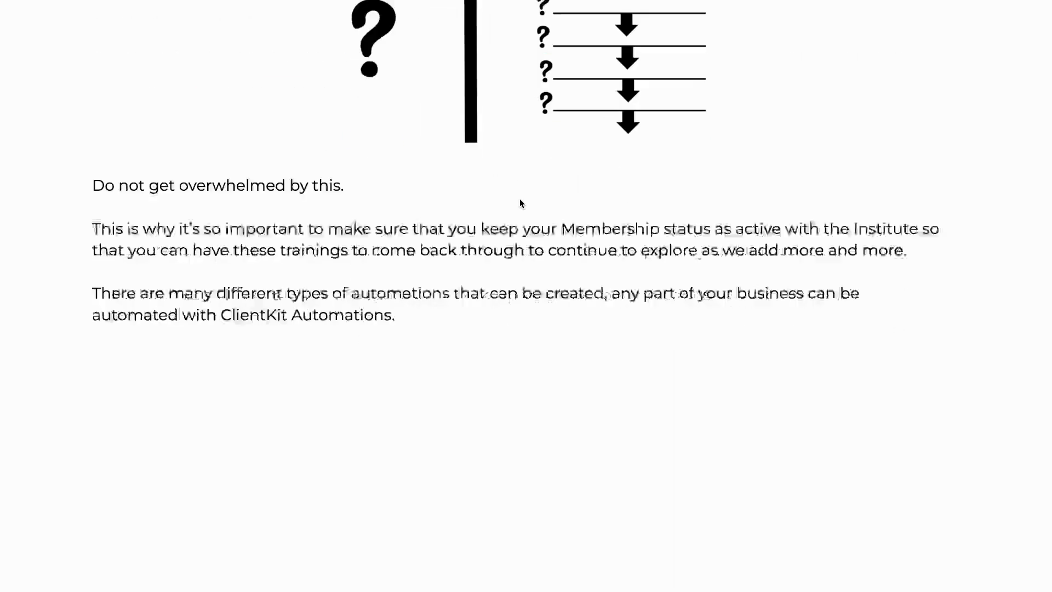
{"action": "scroll", "coordinate": [520, 199], "scroll_direction": "down", "scroll_amount": 4}
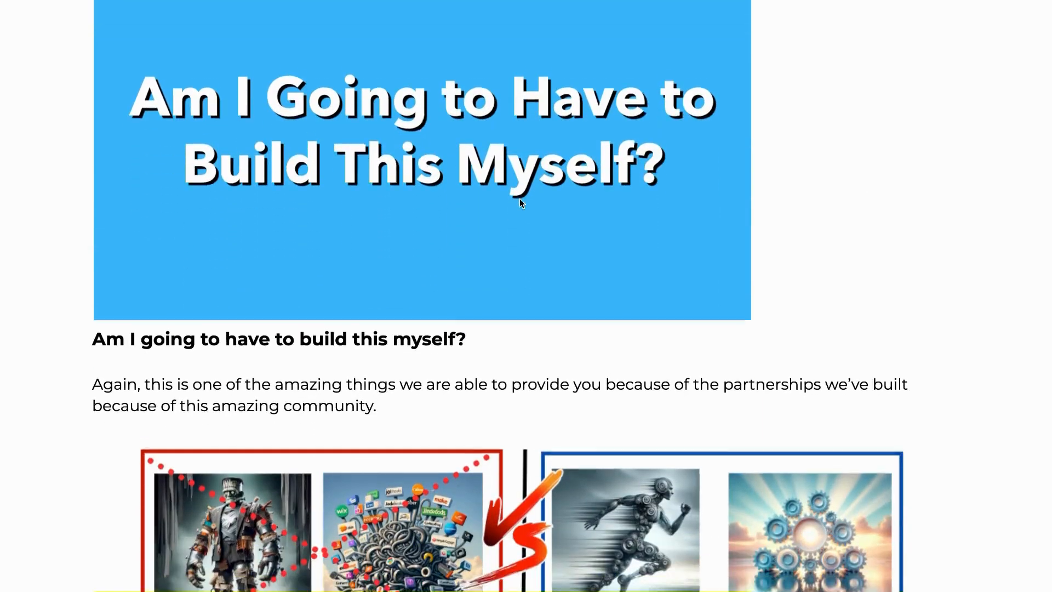
{"action": "scroll", "coordinate": [519, 200], "scroll_direction": "down", "scroll_amount": 6}
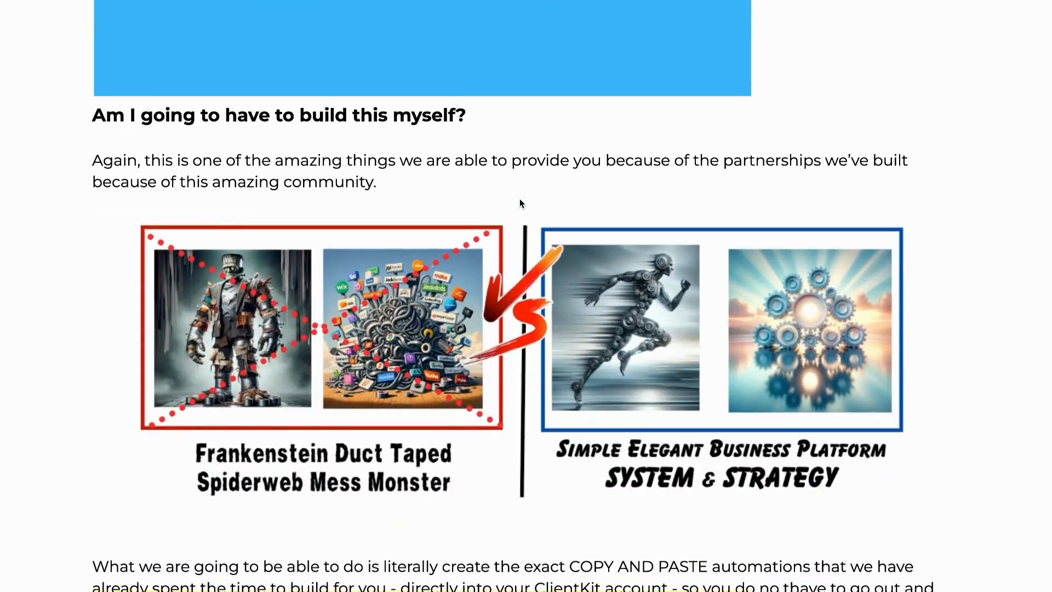
{"action": "scroll", "coordinate": [519, 198], "scroll_direction": "down", "scroll_amount": 5}
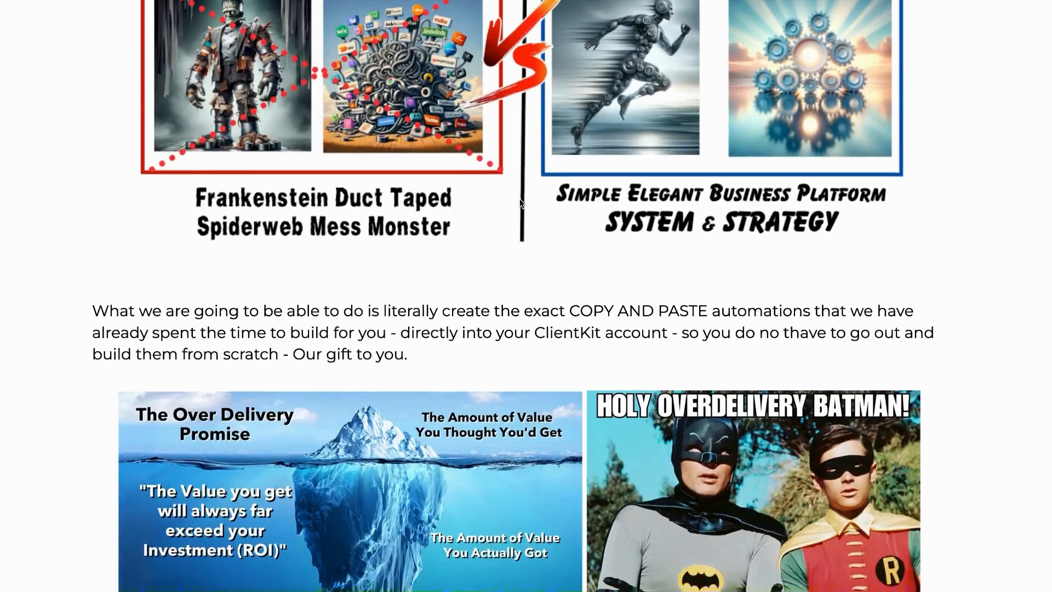
{"action": "scroll", "coordinate": [519, 203], "scroll_direction": "down", "scroll_amount": 1}
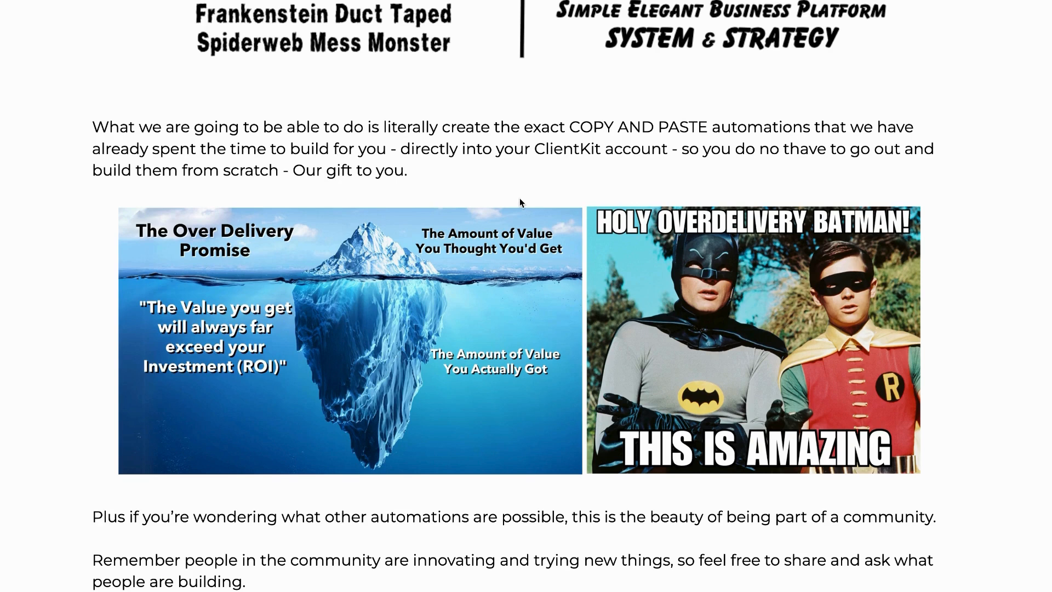
{"action": "scroll", "coordinate": [519, 198], "scroll_direction": "down", "scroll_amount": 1}
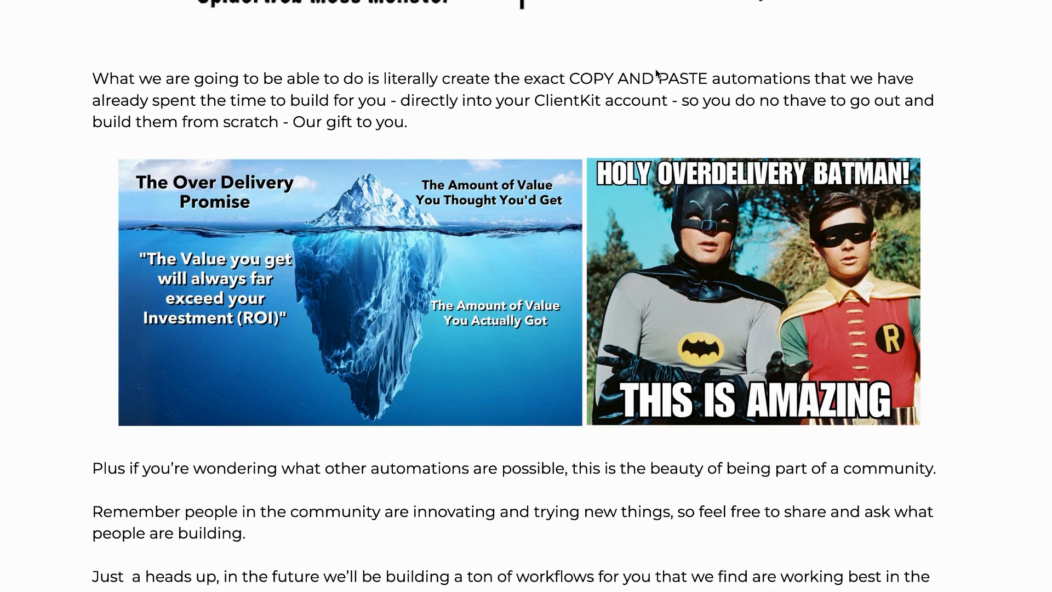
Step: Mark 'from scratch', the Over Delivery Promise caption, iceberg and Batman images, then clear and scroll to 'This is a Community'
{"action": "left_click_drag", "start_coordinate": [186, 145], "coordinate": [305, 136]}
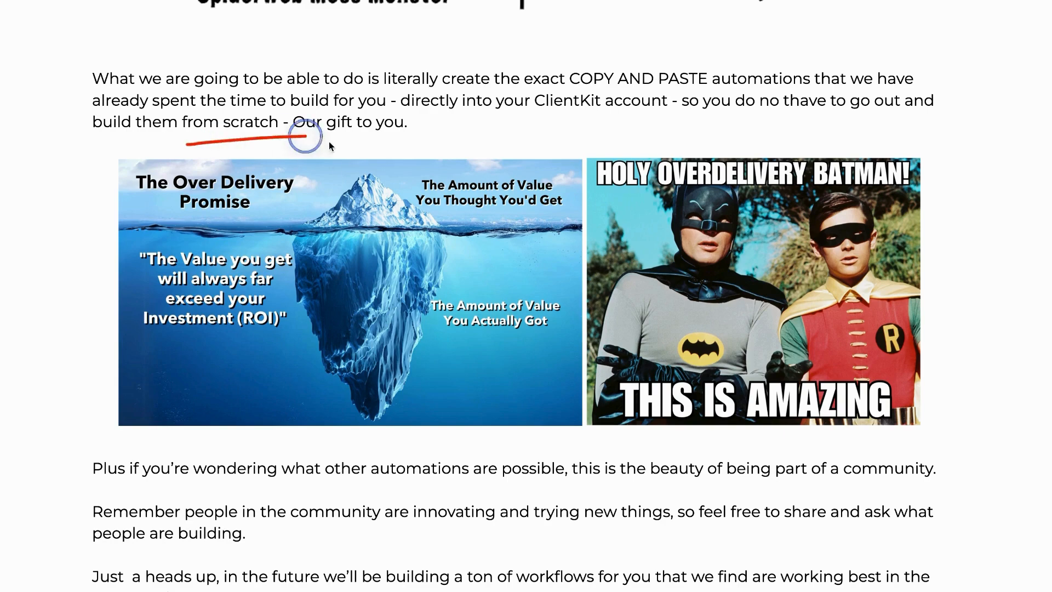
{"action": "mouse_move", "coordinate": [159, 224]}
{"action": "left_mouse_down"}
{"action": "mouse_move", "coordinate": [433, 215]}
{"action": "mouse_move", "coordinate": [328, 219]}
{"action": "left_mouse_up"}
{"action": "mouse_move", "coordinate": [321, 256]}
{"action": "left_mouse_down"}
{"action": "mouse_move", "coordinate": [429, 268]}
{"action": "mouse_move", "coordinate": [320, 255]}
{"action": "left_mouse_up"}
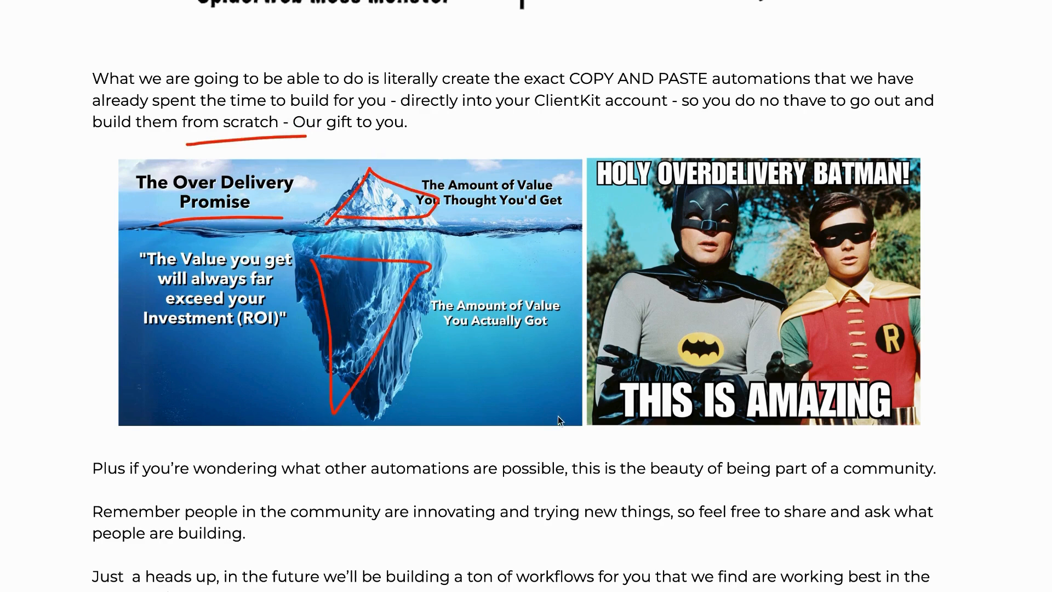
{"action": "left_click_drag", "start_coordinate": [609, 241], "coordinate": [874, 224]}
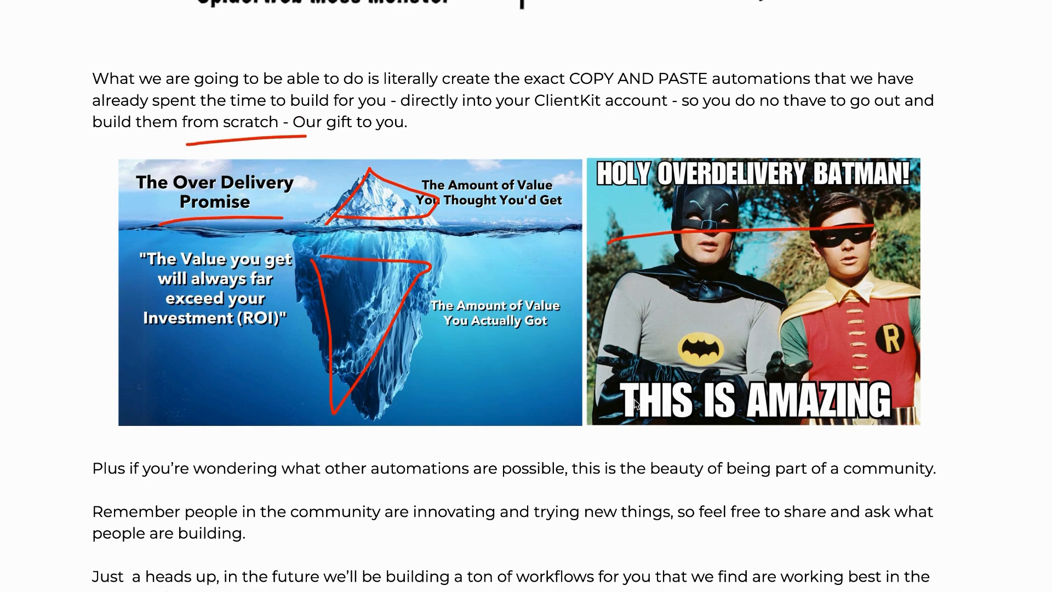
{"action": "key", "text": "Escape"}
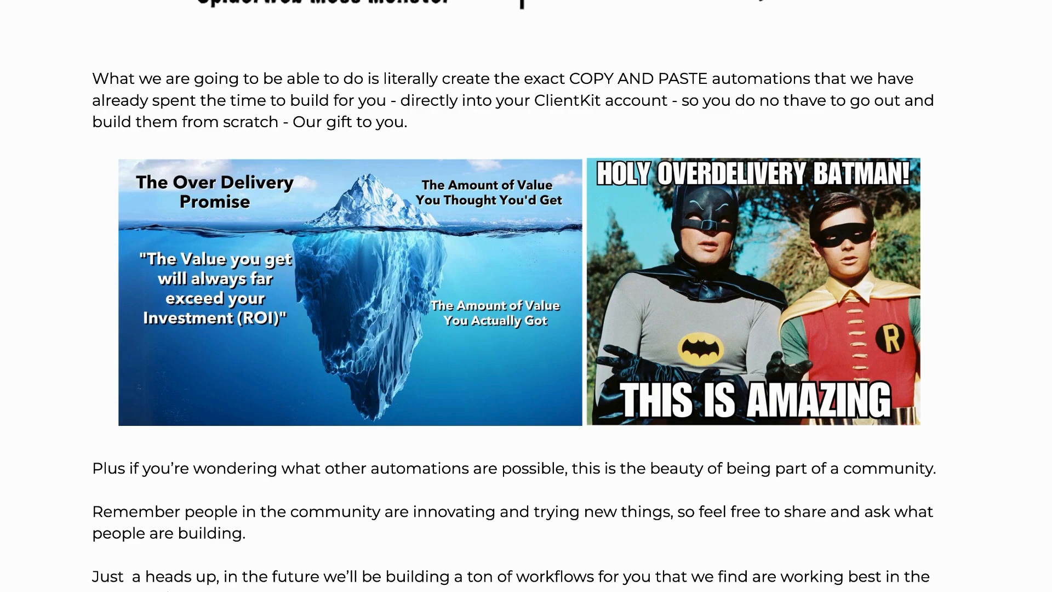
{"action": "scroll", "coordinate": [922, 258], "scroll_direction": "down", "scroll_amount": 6}
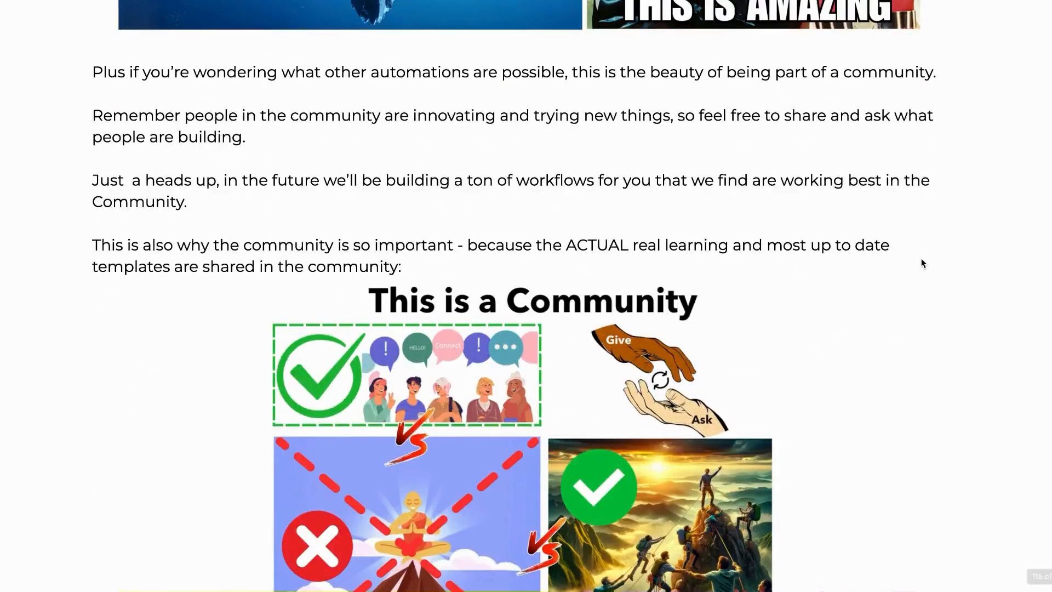
{"action": "scroll", "coordinate": [922, 263], "scroll_direction": "down", "scroll_amount": 2}
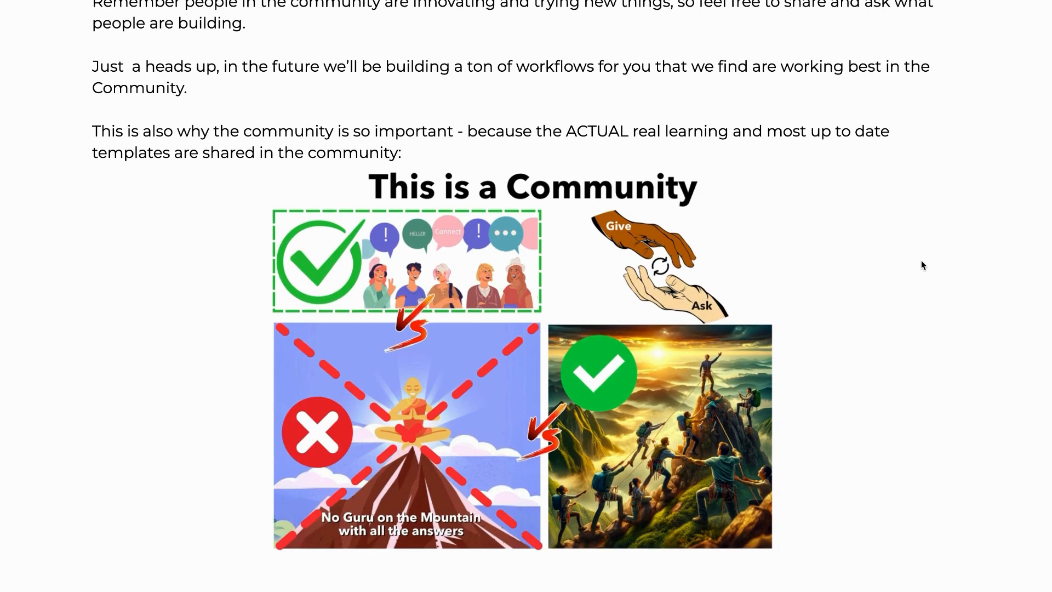
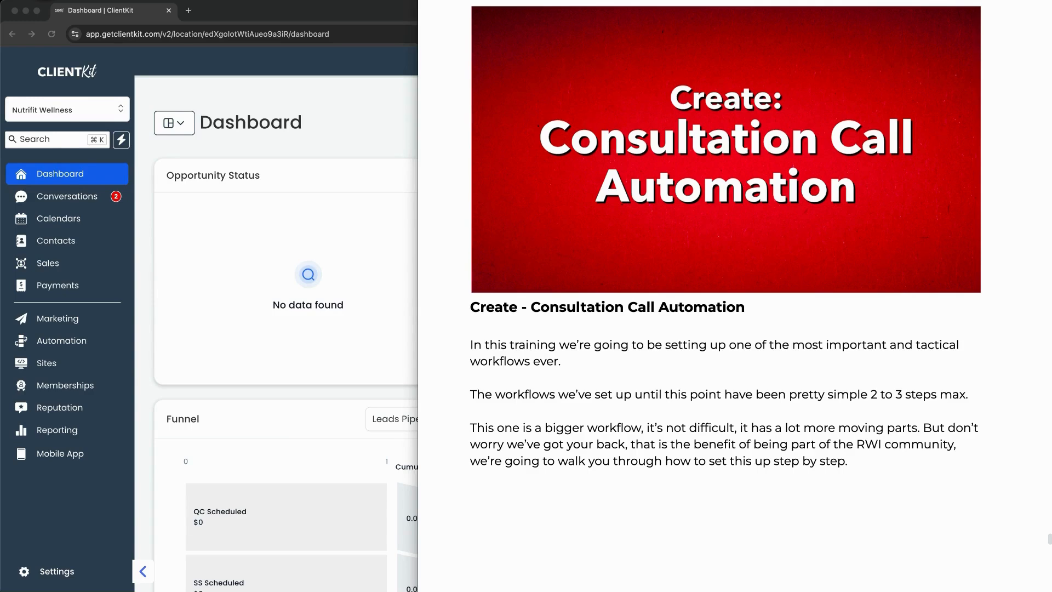
Step: Scroll the lesson notes to the SMS vs Email Automations section, then return to the ClientKit dashboard
{"action": "left_click", "coordinate": [604, 519]}
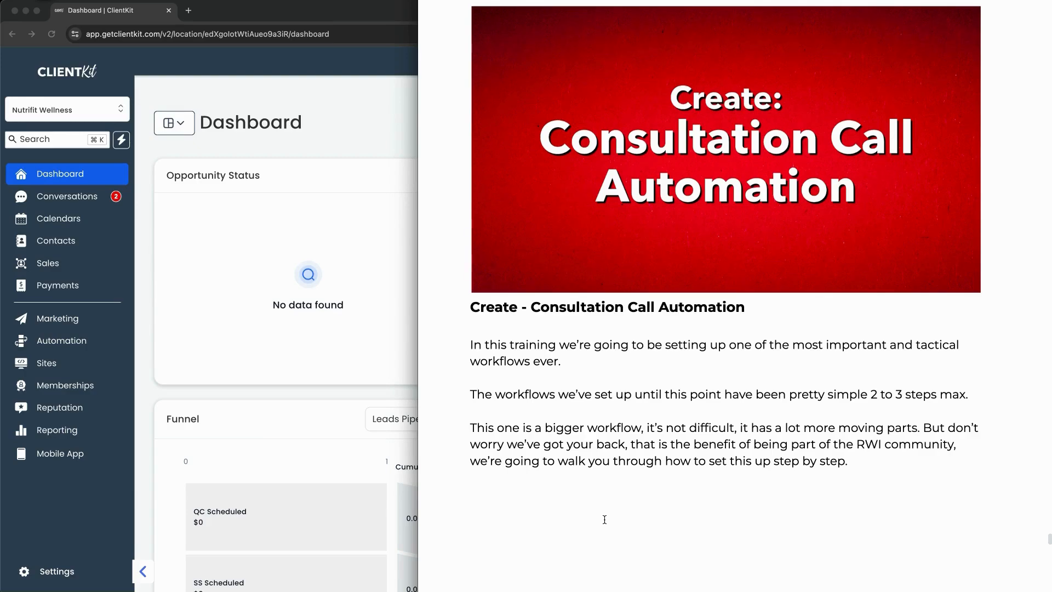
{"action": "scroll", "coordinate": [628, 509], "scroll_direction": "down", "scroll_amount": 12}
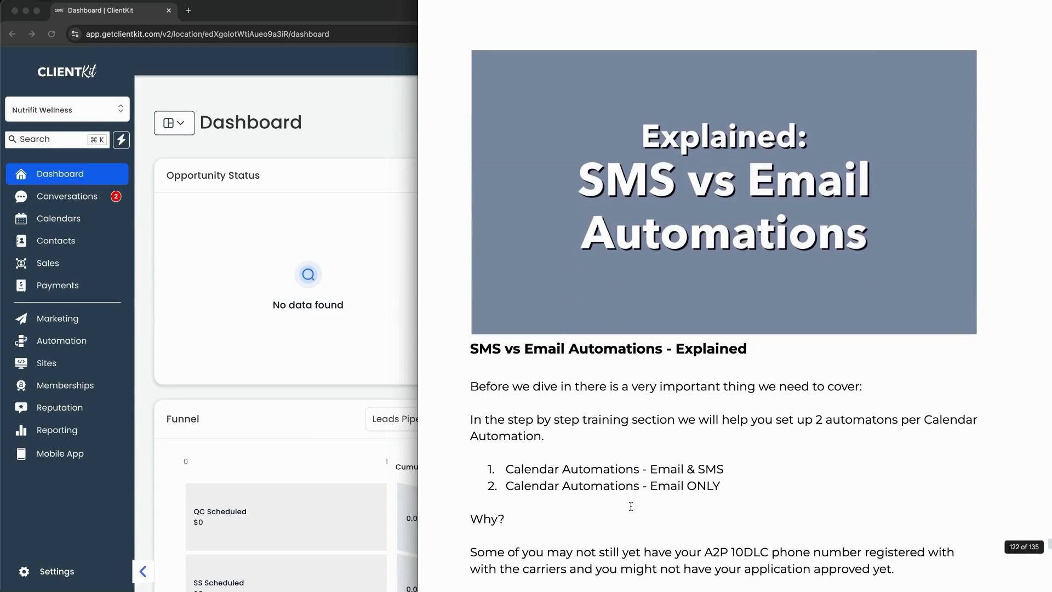
{"action": "scroll", "coordinate": [631, 506], "scroll_direction": "down", "scroll_amount": 1}
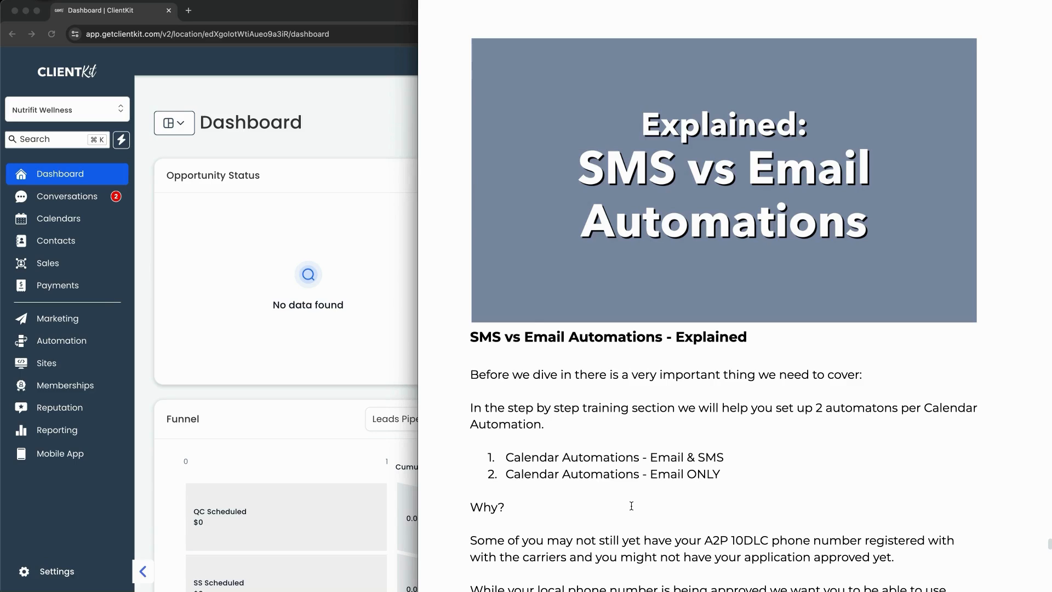
{"action": "left_click", "coordinate": [238, 390]}
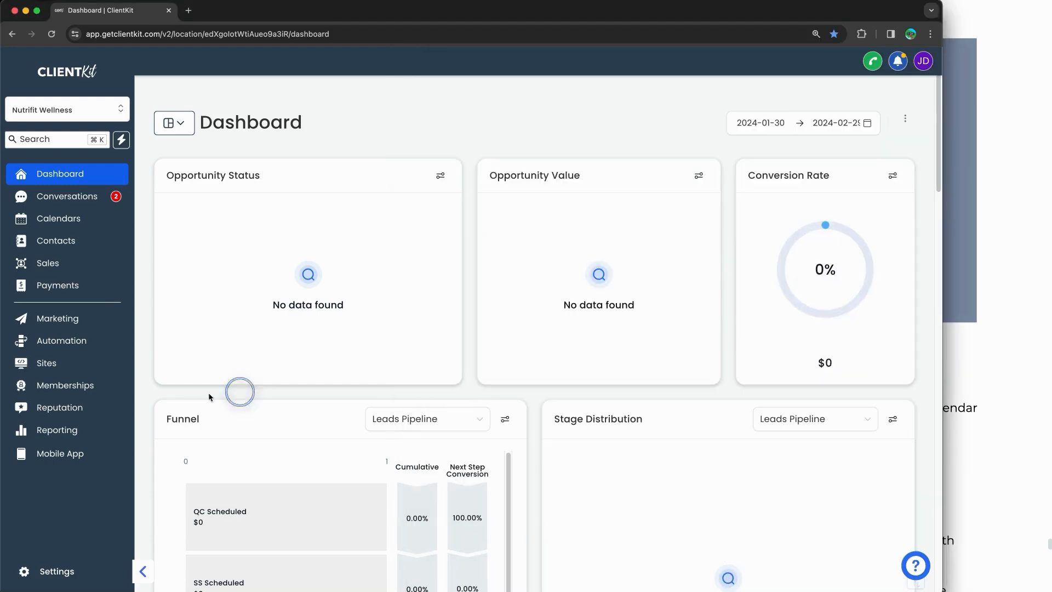
Step: Open the Workflows list and mark the two draft RWI Template Consultation Call Reminder rows
{"action": "left_click", "coordinate": [61, 341]}
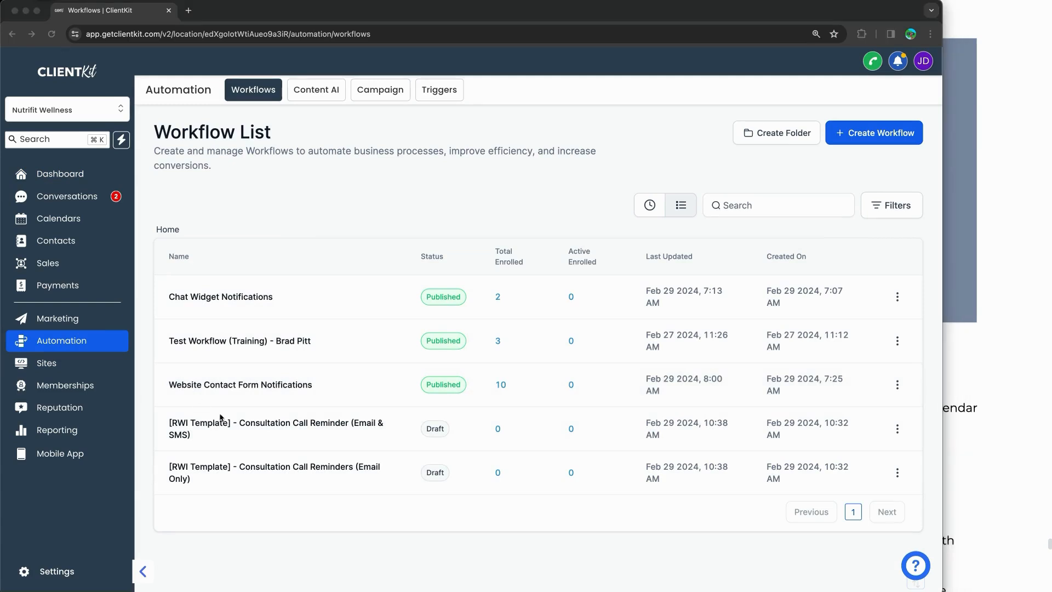
{"action": "mouse_move", "coordinate": [217, 412]}
{"action": "left_mouse_down"}
{"action": "mouse_move", "coordinate": [426, 414]}
{"action": "mouse_move", "coordinate": [469, 486]}
{"action": "mouse_move", "coordinate": [235, 491]}
{"action": "mouse_move", "coordinate": [140, 476]}
{"action": "mouse_move", "coordinate": [144, 406]}
{"action": "mouse_move", "coordinate": [238, 399]}
{"action": "left_mouse_up"}
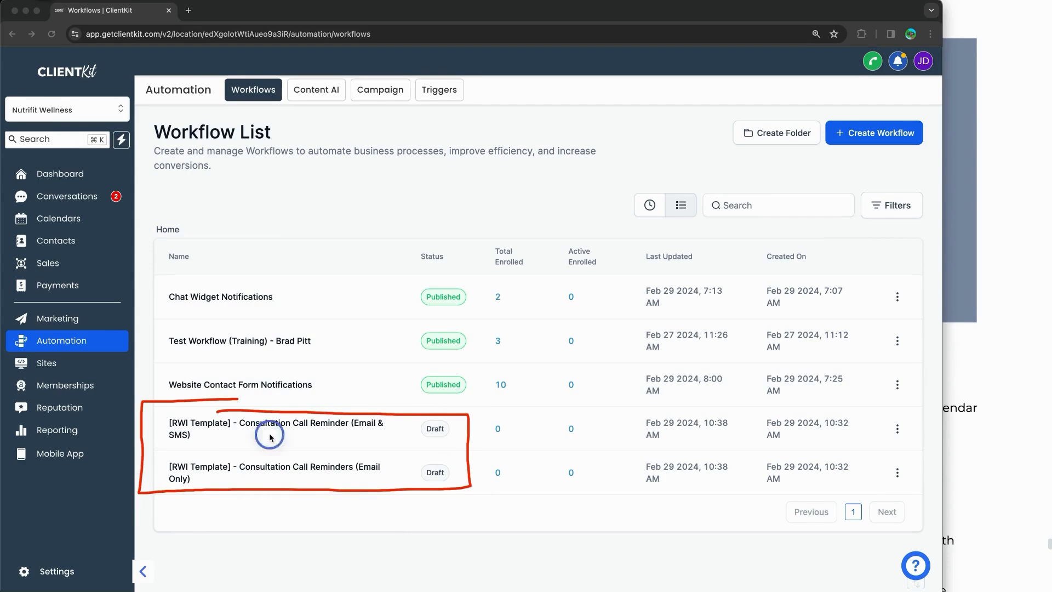
{"action": "left_click_drag", "start_coordinate": [268, 435], "coordinate": [379, 430]}
{"action": "left_click_drag", "start_coordinate": [164, 442], "coordinate": [190, 440]}
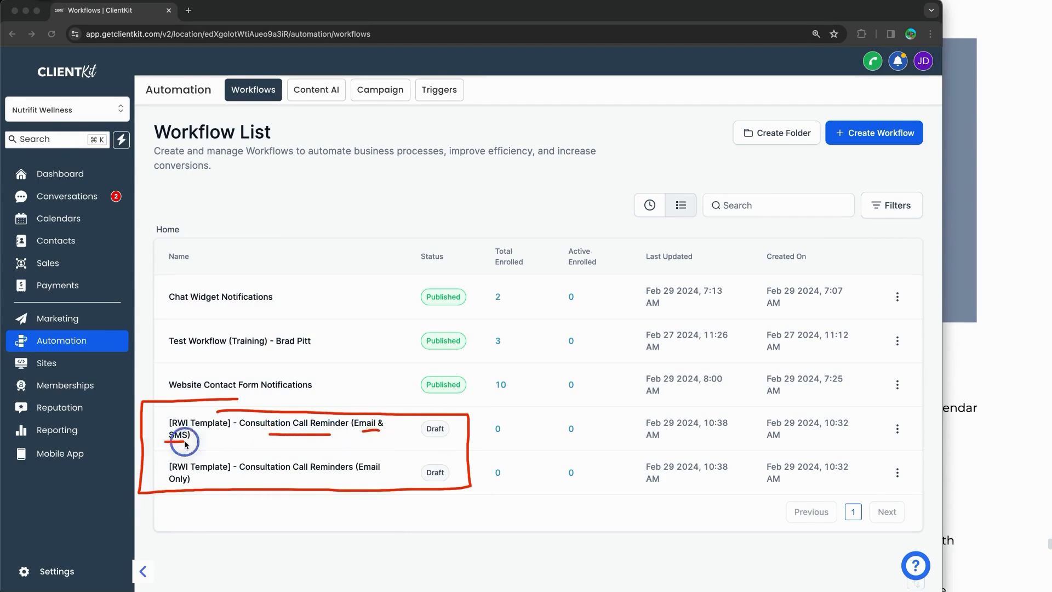
{"action": "left_click_drag", "start_coordinate": [256, 472], "coordinate": [333, 477]}
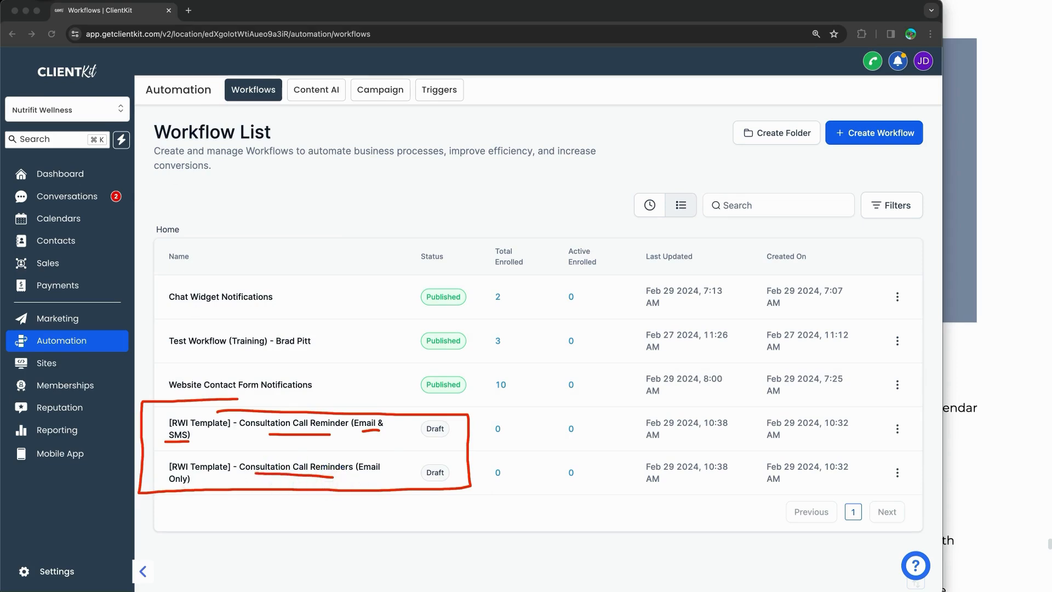
{"action": "key", "text": "Escape"}
Step: Highlight the phone number and 10DLC requirement in the lesson notes, then return to ClientKit's Settings link
{"action": "left_click", "coordinate": [968, 317]}
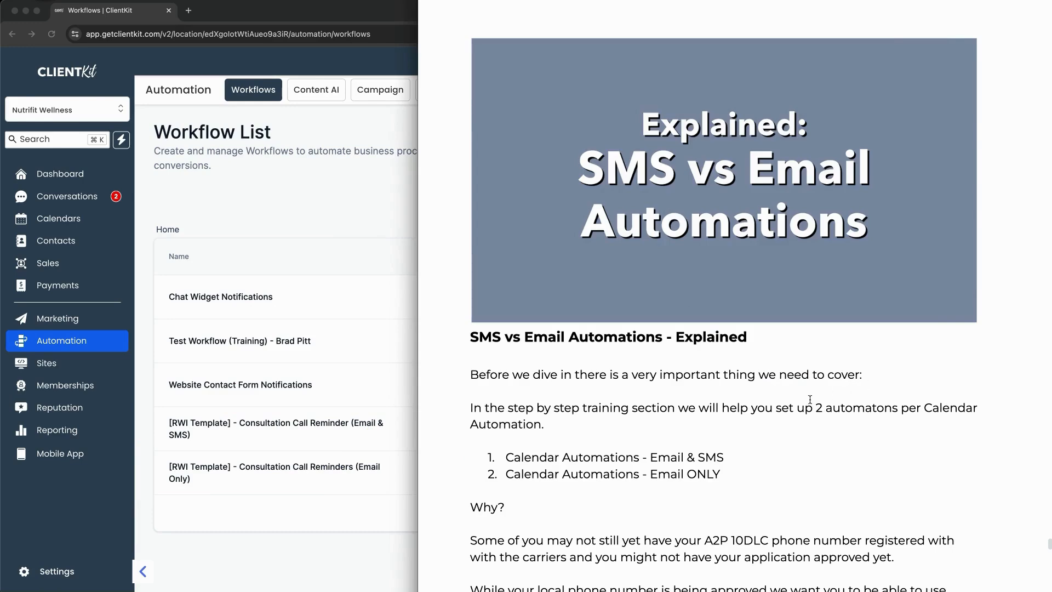
{"action": "scroll", "coordinate": [809, 400], "scroll_direction": "down", "scroll_amount": 3}
{"action": "scroll", "coordinate": [809, 400], "scroll_direction": "down", "scroll_amount": 4}
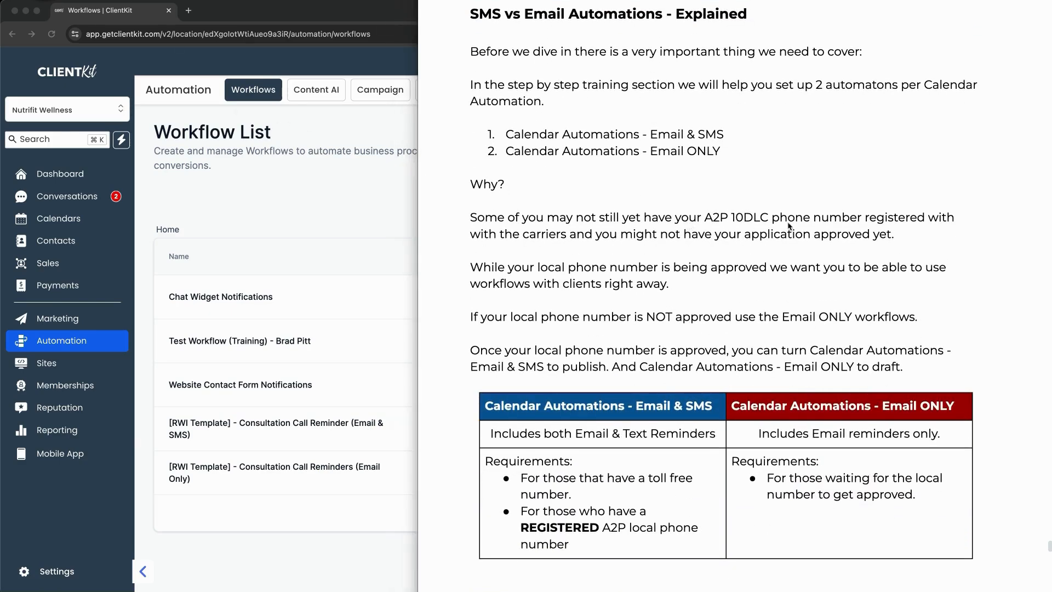
{"action": "left_click_drag", "start_coordinate": [856, 223], "coordinate": [759, 228]}
{"action": "left_click_drag", "start_coordinate": [737, 153], "coordinate": [738, 209]}
{"action": "mouse_move", "coordinate": [723, 192]}
{"action": "left_mouse_down"}
{"action": "mouse_move", "coordinate": [737, 209]}
{"action": "mouse_move", "coordinate": [754, 199]}
{"action": "left_mouse_up"}
{"action": "left_click", "coordinate": [237, 176]}
{"action": "right_click", "coordinate": [57, 557]}
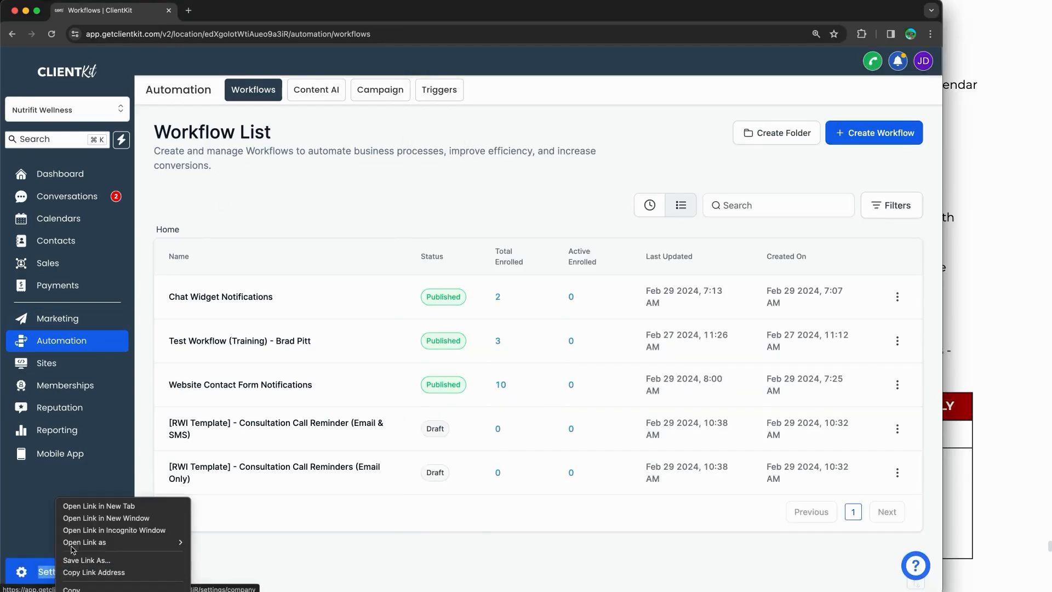
Step: Open Settings in a new tab and point out the failed A2P 10DLC registration under Phone Numbers
{"action": "left_click", "coordinate": [99, 509]}
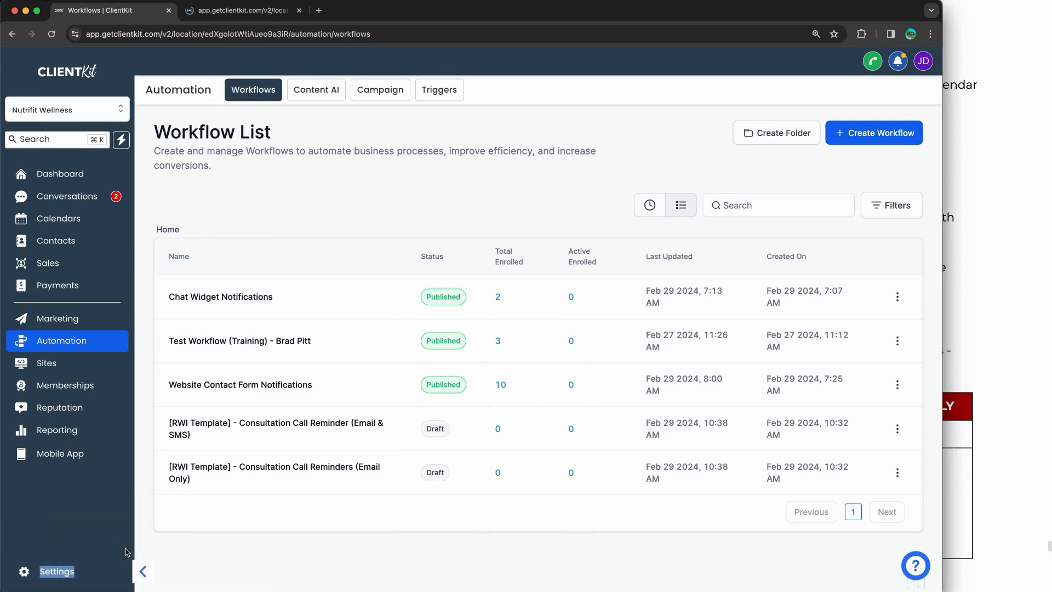
{"action": "left_click", "coordinate": [228, 13]}
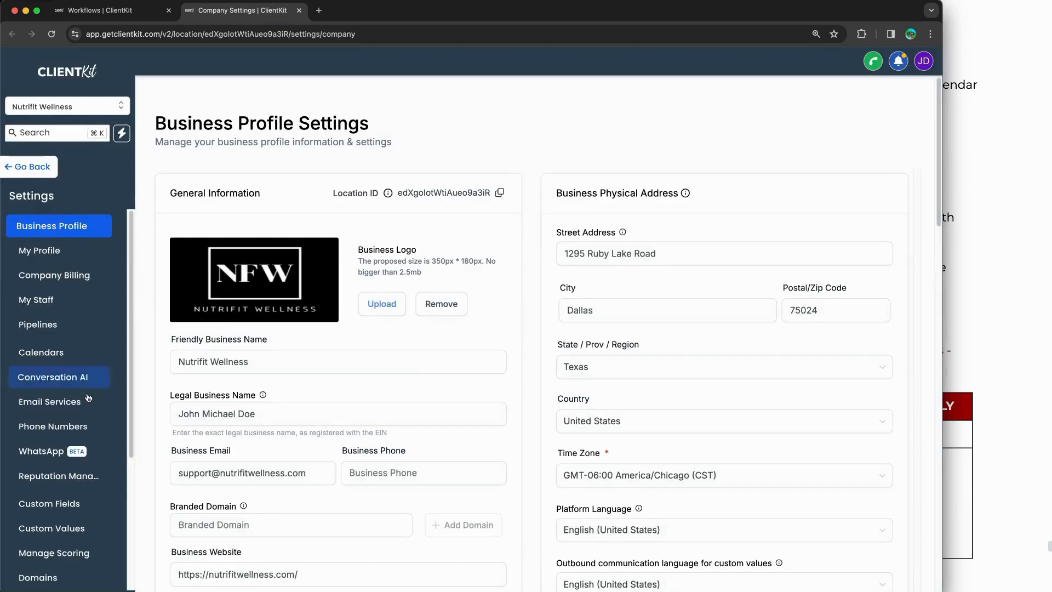
{"action": "left_click", "coordinate": [53, 426]}
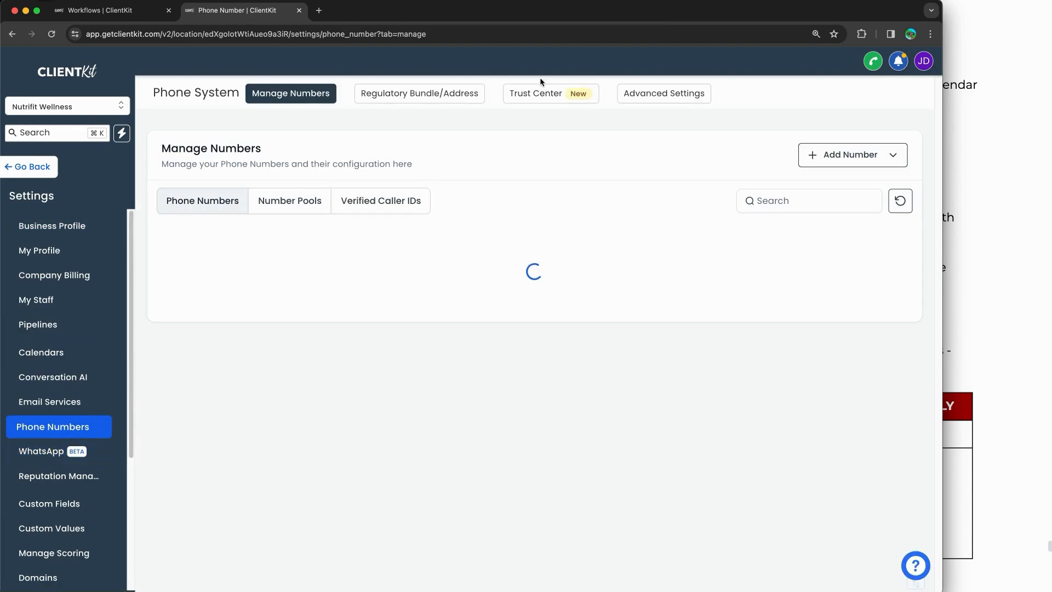
{"action": "key", "text": "ctrl+a"}
{"action": "mouse_move", "coordinate": [587, 69]}
{"action": "left_mouse_down"}
{"action": "mouse_move", "coordinate": [499, 89]}
{"action": "mouse_move", "coordinate": [590, 80]}
{"action": "left_mouse_up"}
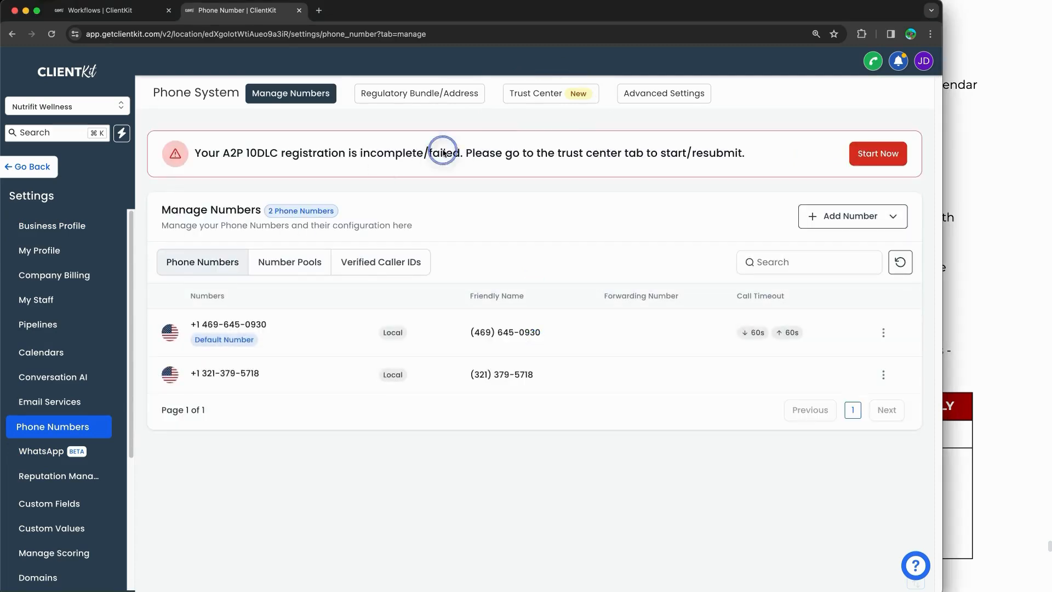
{"action": "left_click_drag", "start_coordinate": [231, 153], "coordinate": [552, 148]}
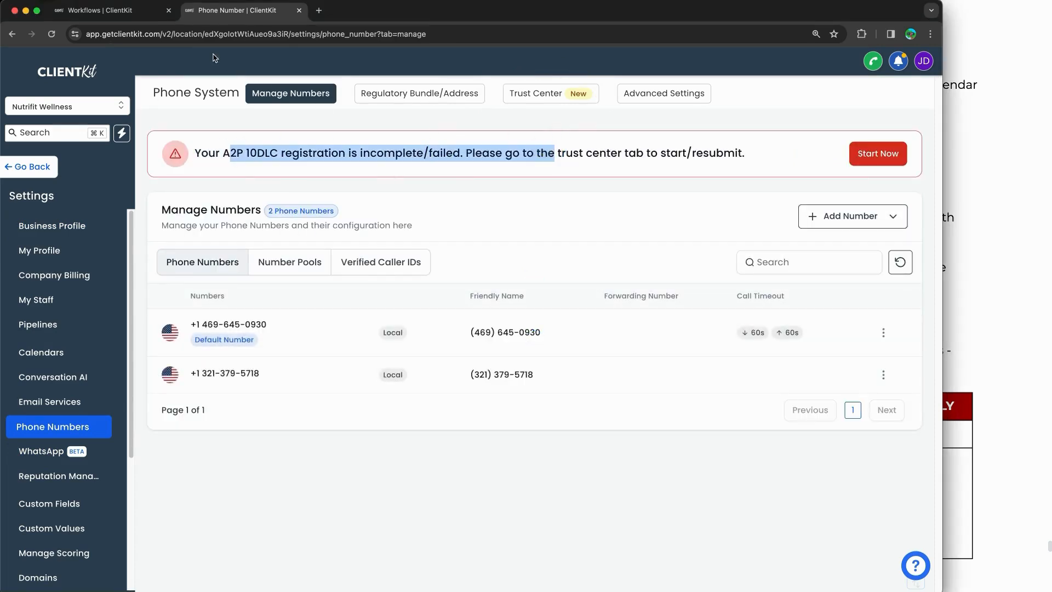
{"action": "left_click", "coordinate": [128, 18]}
{"action": "left_click", "coordinate": [1019, 238]}
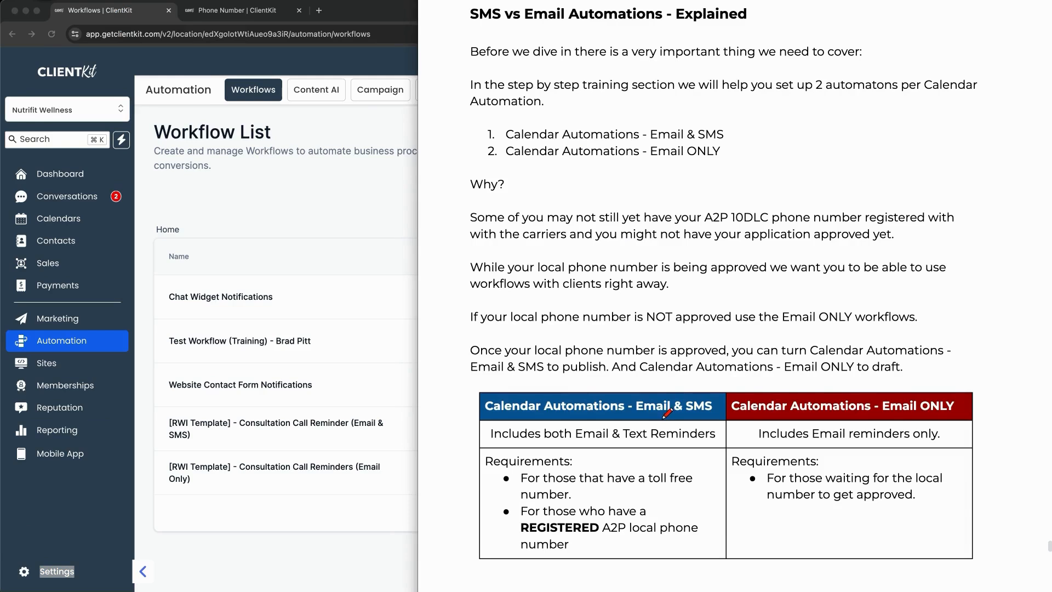
{"action": "left_click_drag", "start_coordinate": [631, 417], "coordinate": [711, 415]}
{"action": "left_click_drag", "start_coordinate": [480, 385], "coordinate": [695, 579]}
{"action": "left_click_drag", "start_coordinate": [666, 361], "coordinate": [554, 568]}
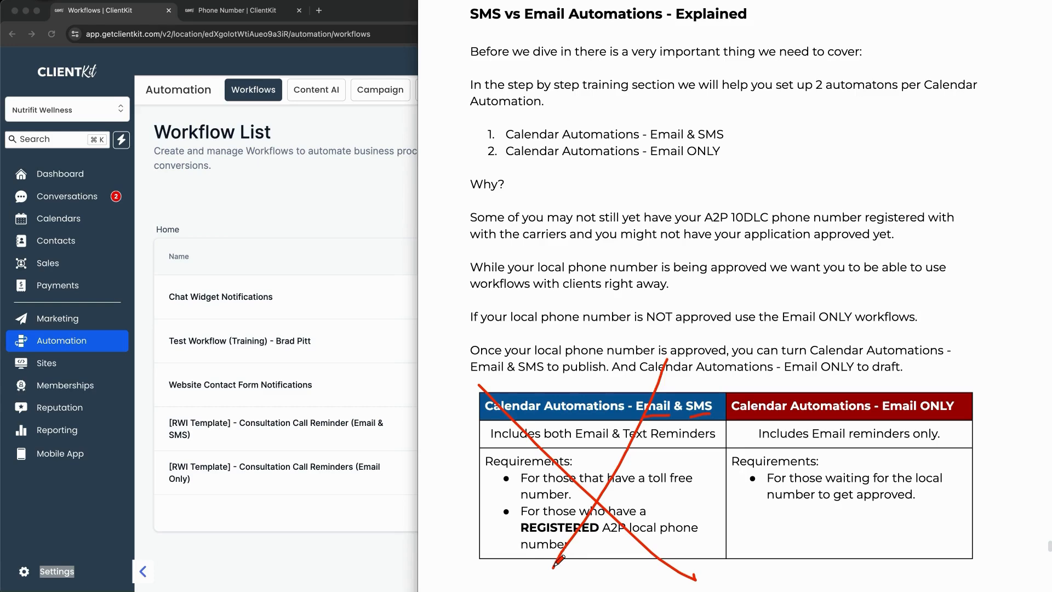
{"action": "left_click_drag", "start_coordinate": [731, 226], "coordinate": [835, 224]}
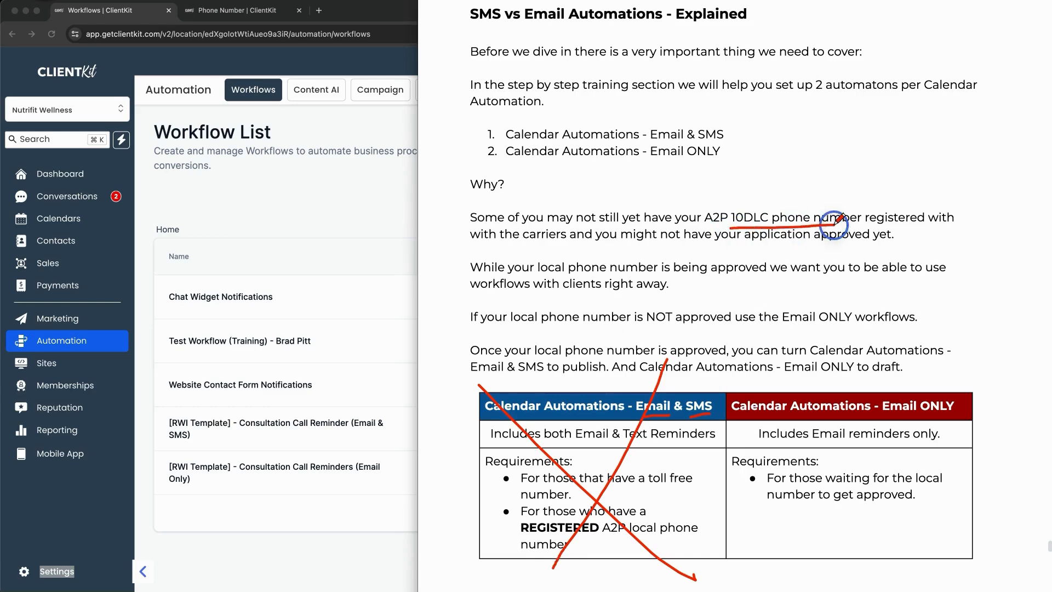
{"action": "mouse_move", "coordinate": [969, 301]}
{"action": "left_mouse_down"}
{"action": "mouse_move", "coordinate": [860, 390]}
{"action": "mouse_move", "coordinate": [903, 375]}
{"action": "left_mouse_up"}
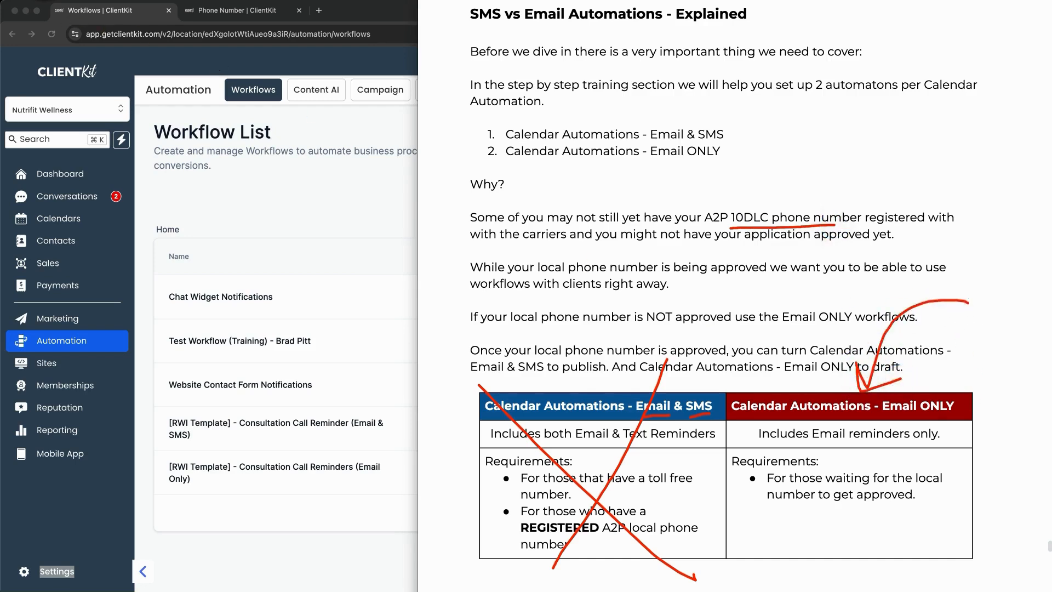
{"action": "key", "text": "Escape"}
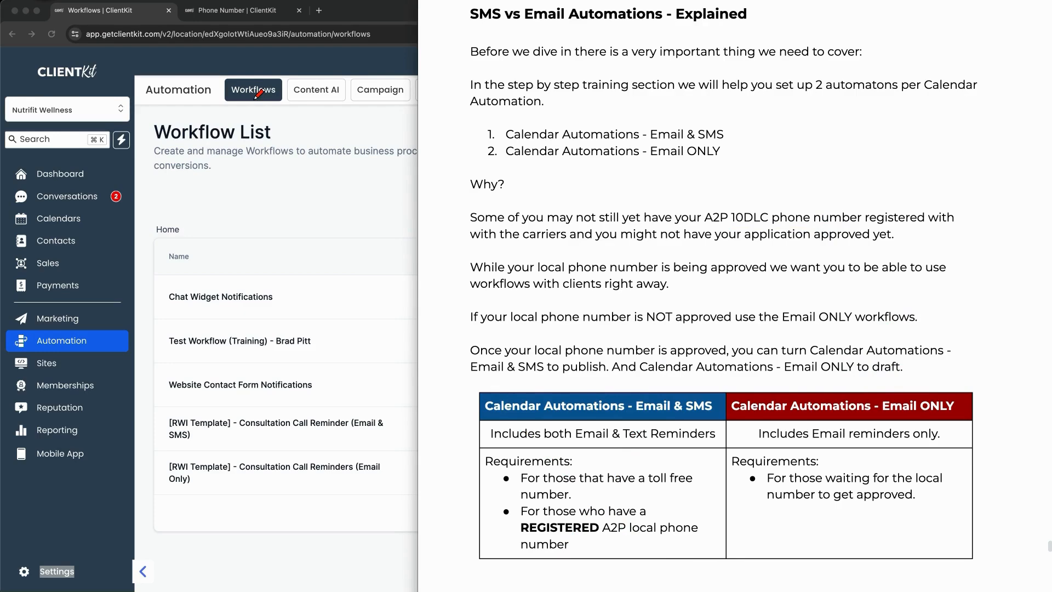
{"action": "mouse_move", "coordinate": [628, 387]}
{"action": "left_mouse_down"}
{"action": "mouse_move", "coordinate": [716, 387]}
{"action": "mouse_move", "coordinate": [724, 448]}
{"action": "mouse_move", "coordinate": [707, 561]}
{"action": "mouse_move", "coordinate": [481, 555]}
{"action": "mouse_move", "coordinate": [542, 390]}
{"action": "mouse_move", "coordinate": [646, 381]}
{"action": "left_mouse_up"}
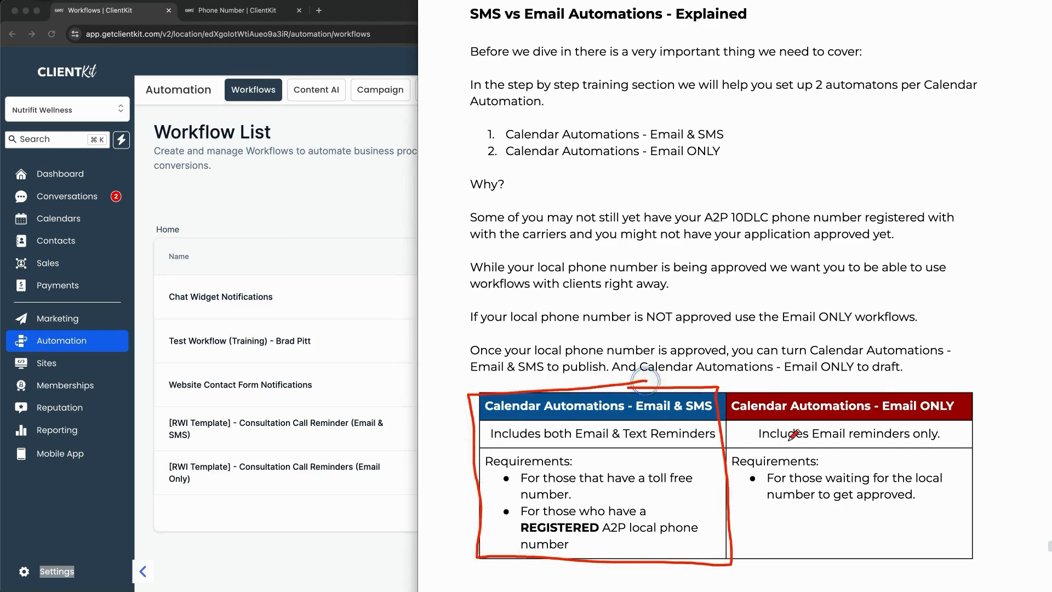
{"action": "mouse_move", "coordinate": [739, 375]}
{"action": "left_mouse_down"}
{"action": "mouse_move", "coordinate": [855, 499]}
{"action": "mouse_move", "coordinate": [969, 591]}
{"action": "left_mouse_up"}
{"action": "left_click_drag", "start_coordinate": [962, 332], "coordinate": [735, 579]}
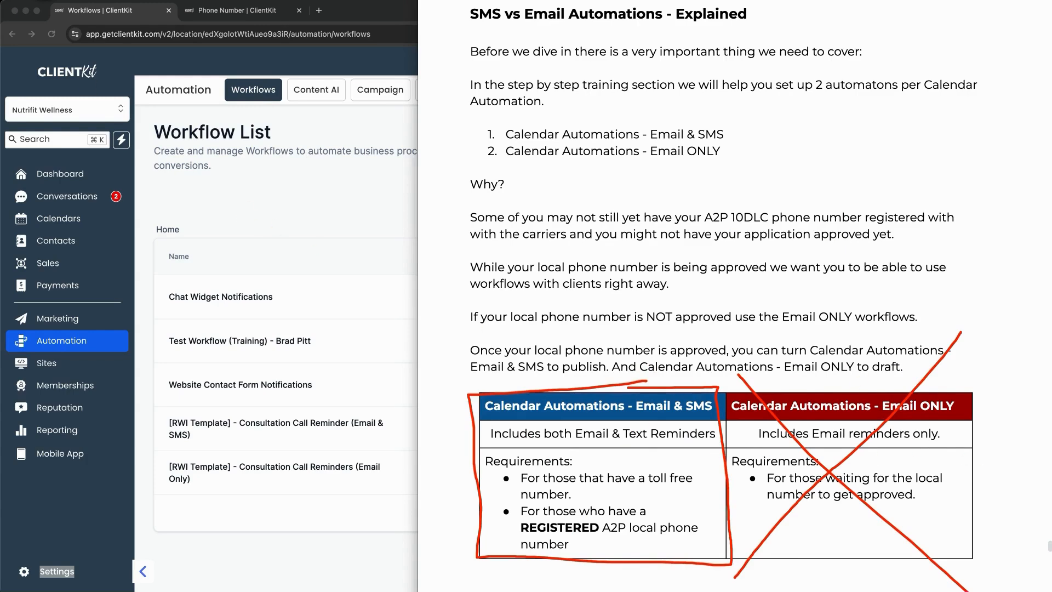
{"action": "key", "text": "Escape"}
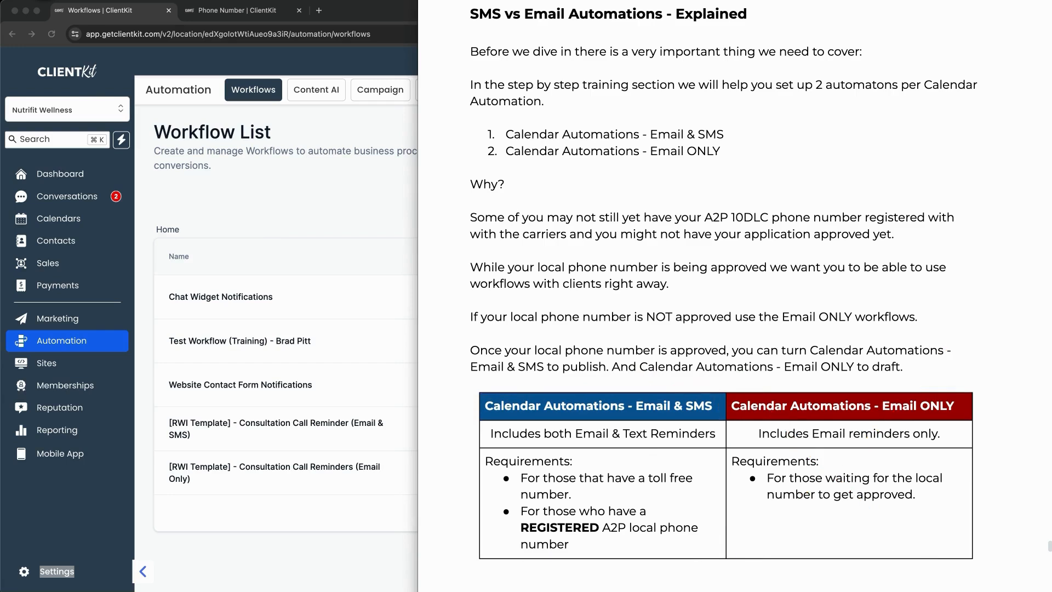
{"action": "left_click", "coordinate": [244, 236]}
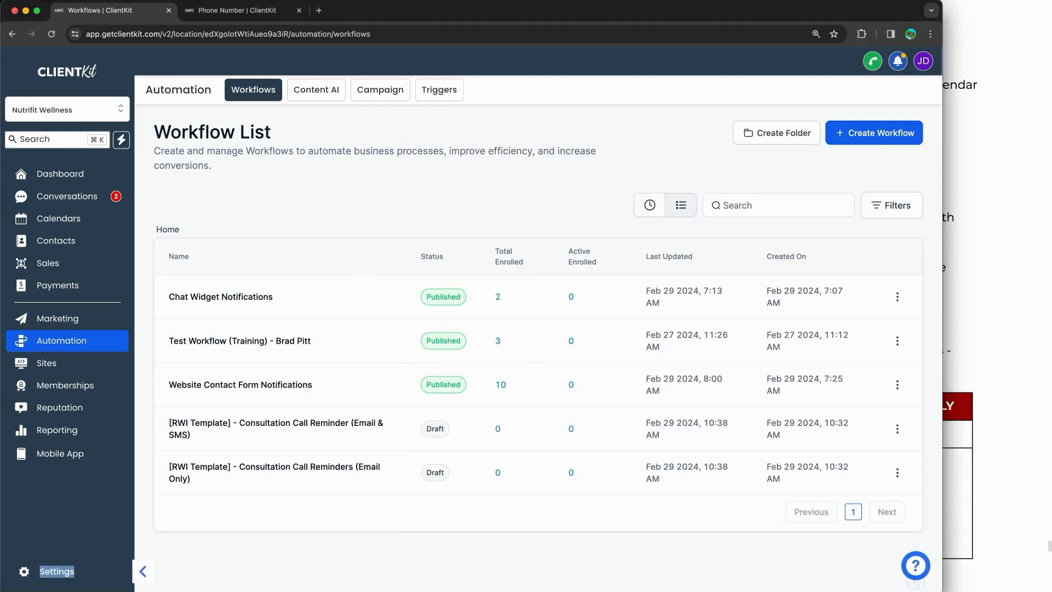
{"action": "left_click_drag", "start_coordinate": [415, 437], "coordinate": [455, 438]}
{"action": "left_click_drag", "start_coordinate": [415, 484], "coordinate": [445, 483]}
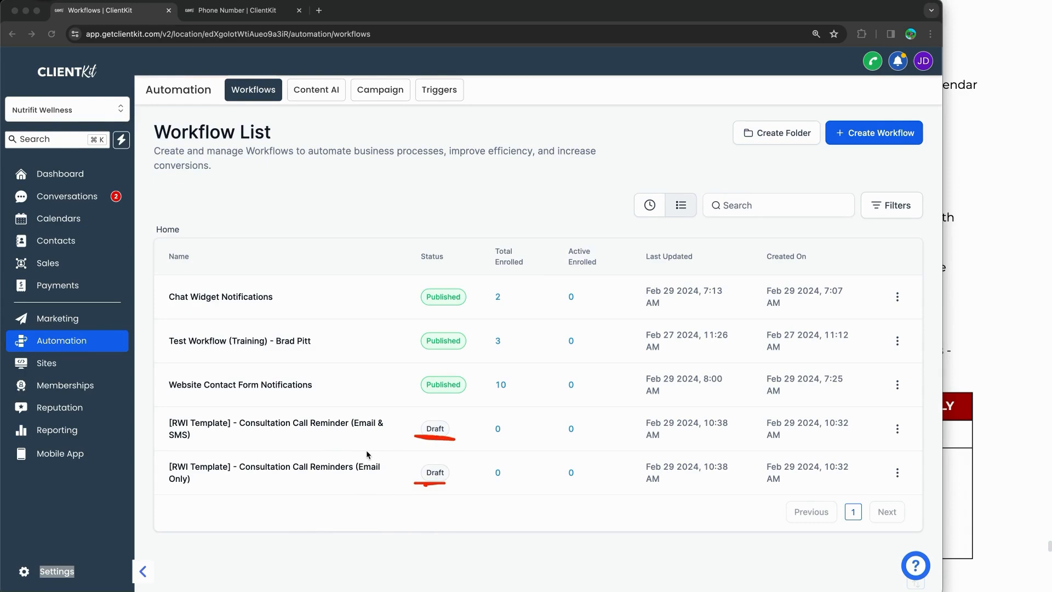
{"action": "left_click_drag", "start_coordinate": [363, 478], "coordinate": [383, 476]}
{"action": "left_click_drag", "start_coordinate": [358, 430], "coordinate": [368, 429]}
{"action": "left_click_drag", "start_coordinate": [165, 444], "coordinate": [192, 441]}
{"action": "mouse_move", "coordinate": [331, 452]}
{"action": "left_mouse_down"}
{"action": "mouse_move", "coordinate": [241, 452]}
{"action": "mouse_move", "coordinate": [165, 491]}
{"action": "mouse_move", "coordinate": [402, 493]}
{"action": "mouse_move", "coordinate": [112, 475]}
{"action": "mouse_move", "coordinate": [161, 419]}
{"action": "mouse_move", "coordinate": [153, 436]}
{"action": "left_mouse_up"}
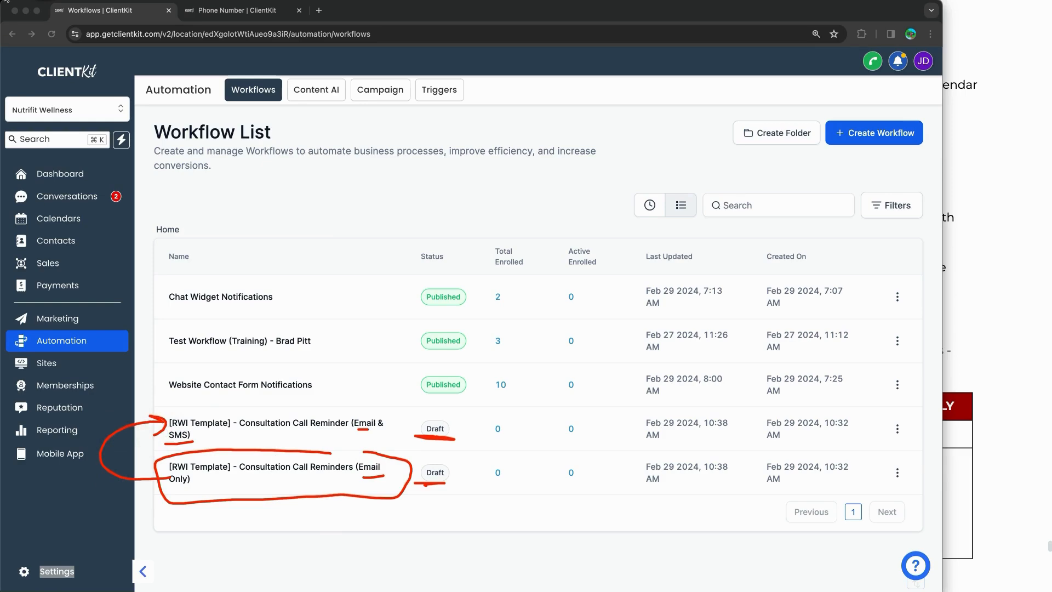
{"action": "left_click", "coordinate": [954, 254]}
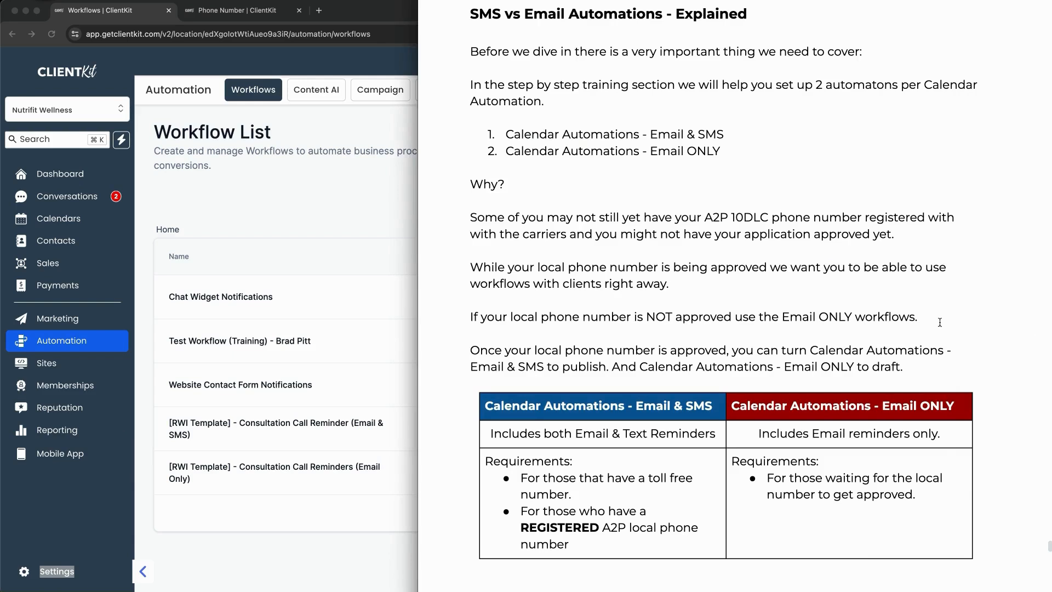
{"action": "scroll", "coordinate": [850, 317], "scroll_direction": "down", "scroll_amount": 10}
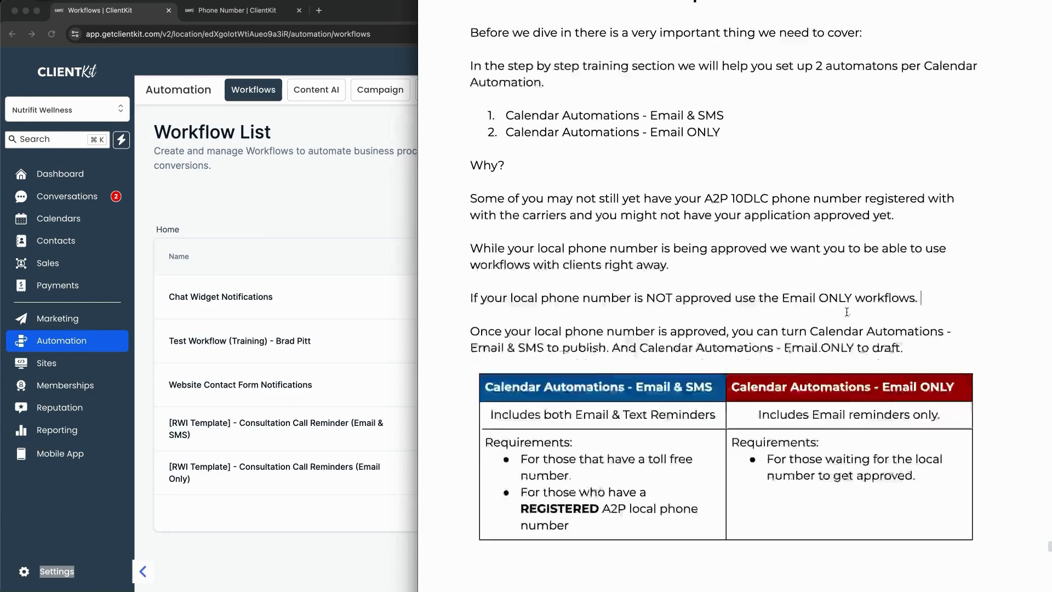
{"action": "scroll", "coordinate": [847, 312], "scroll_direction": "down", "scroll_amount": 3}
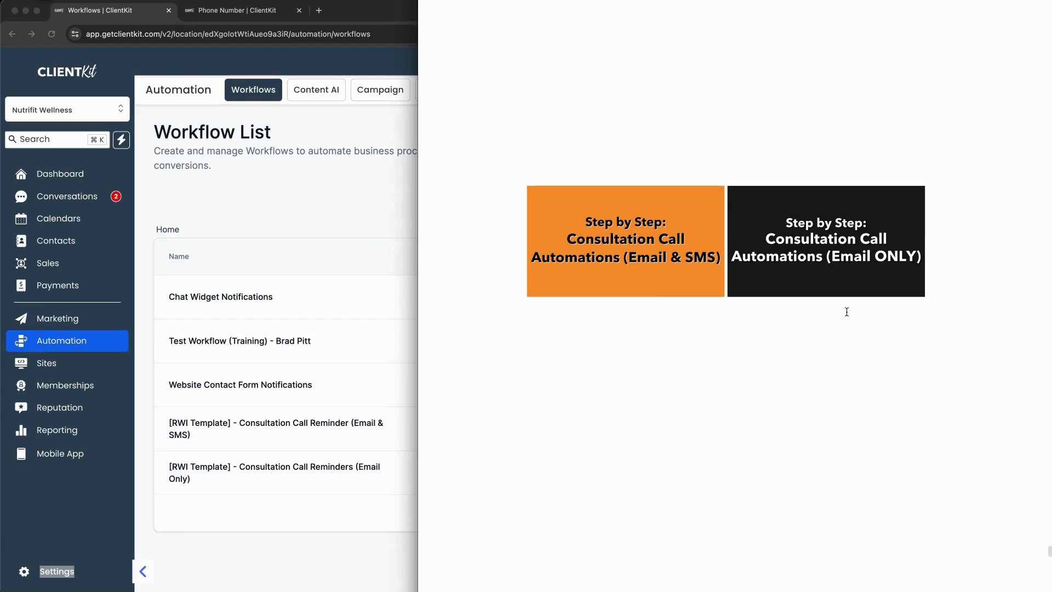
Step: Choose Edit Workflow for the [RWI Template] Consultation Call Reminder (Email & SMS) row
{"action": "scroll", "coordinate": [847, 312], "scroll_direction": "down", "scroll_amount": 10}
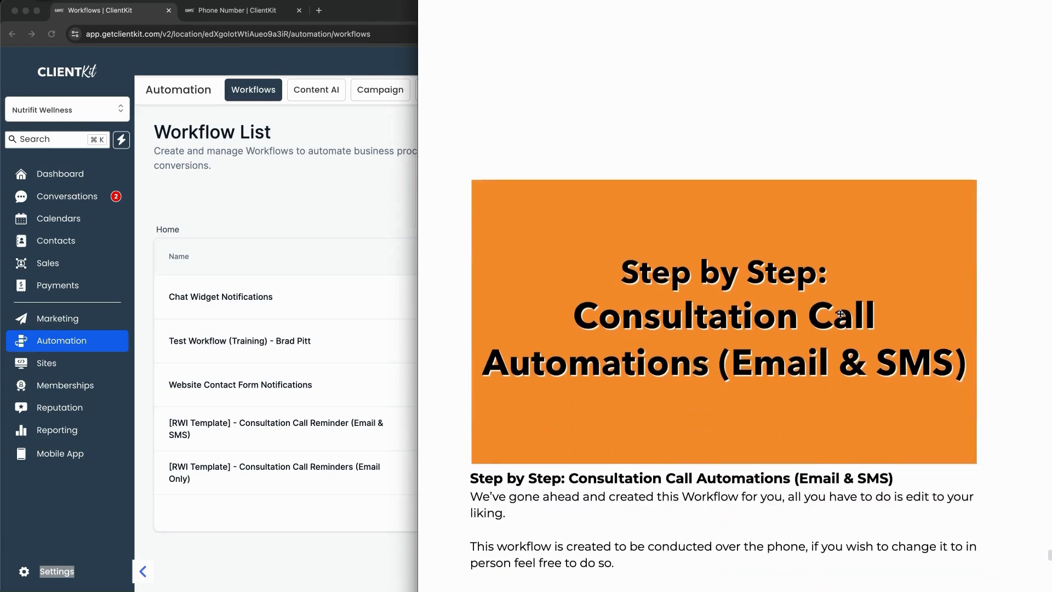
{"action": "scroll", "coordinate": [840, 314], "scroll_direction": "down", "scroll_amount": 4}
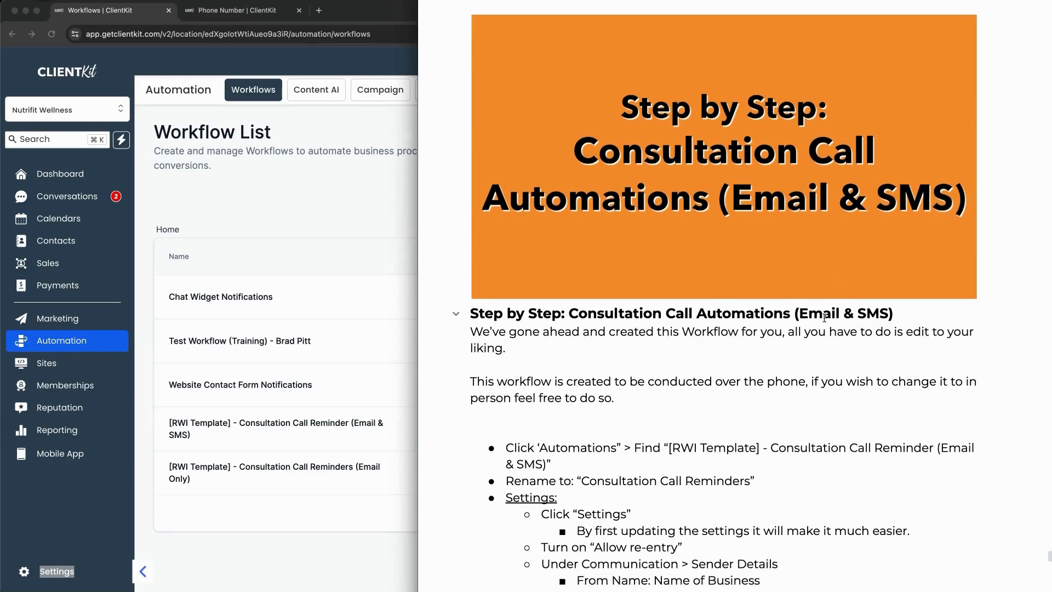
{"action": "left_click", "coordinate": [341, 524]}
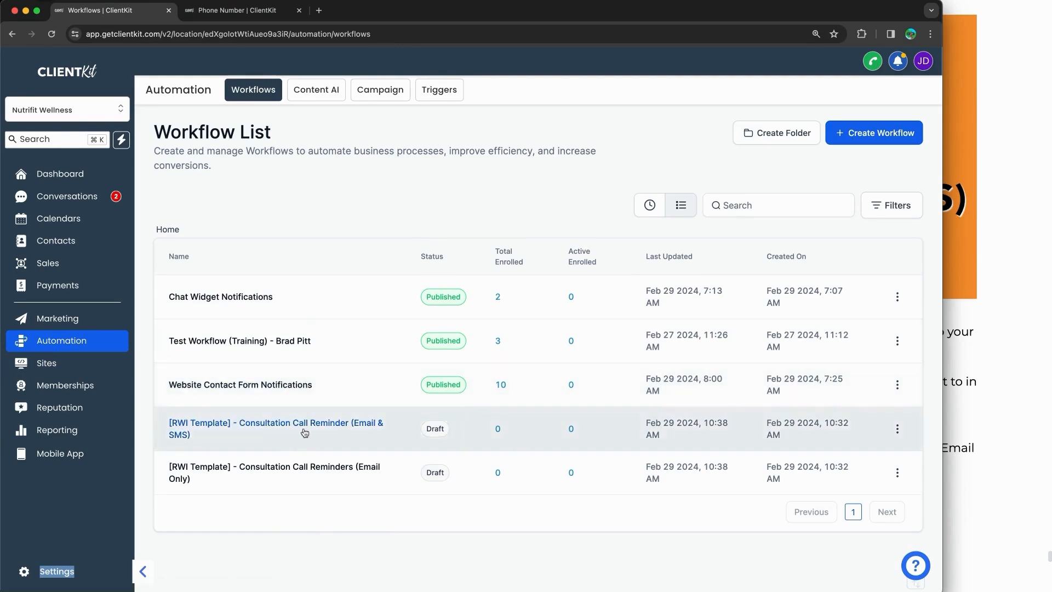
{"action": "left_click", "coordinate": [898, 430]}
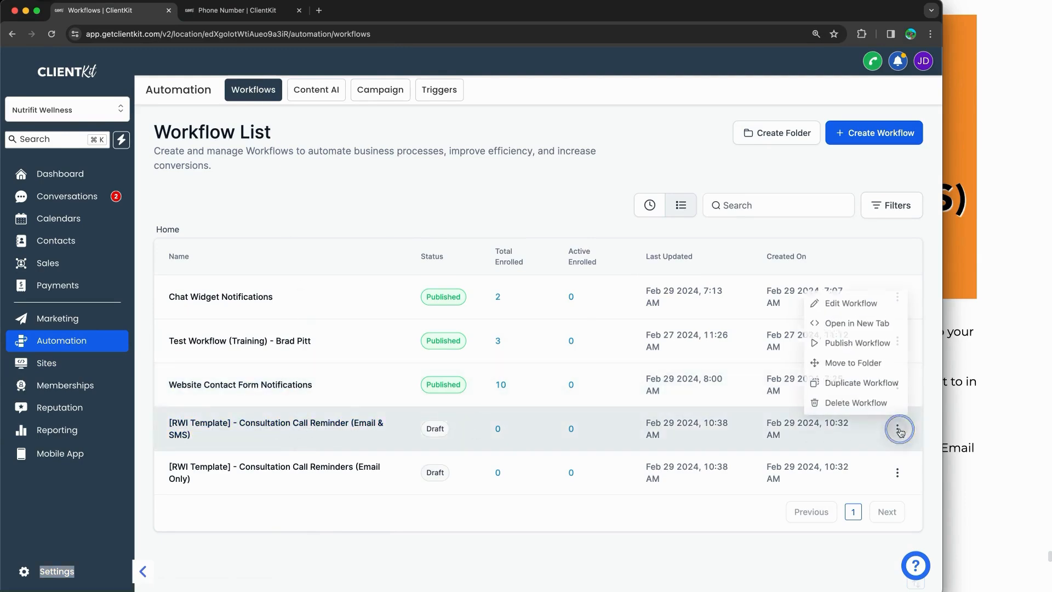
{"action": "left_click", "coordinate": [429, 528]}
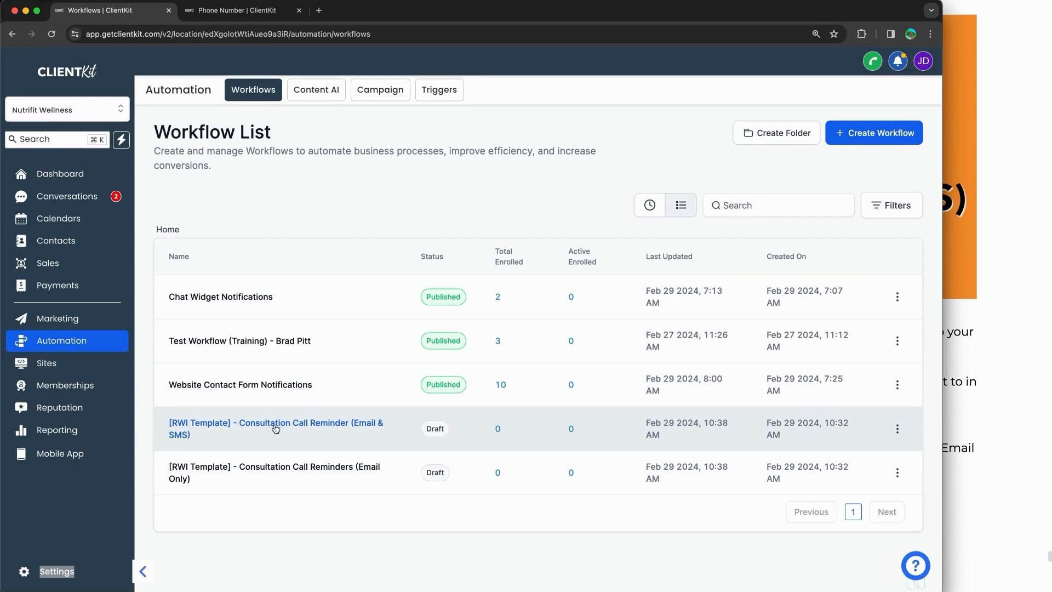
{"action": "left_click", "coordinate": [897, 428]}
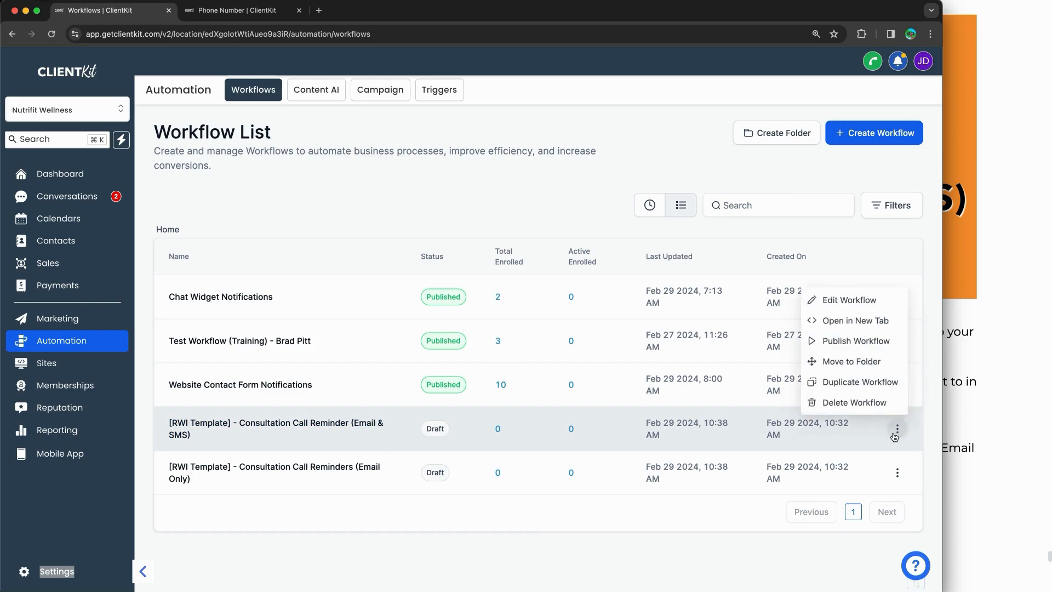
{"action": "left_click", "coordinate": [849, 301]}
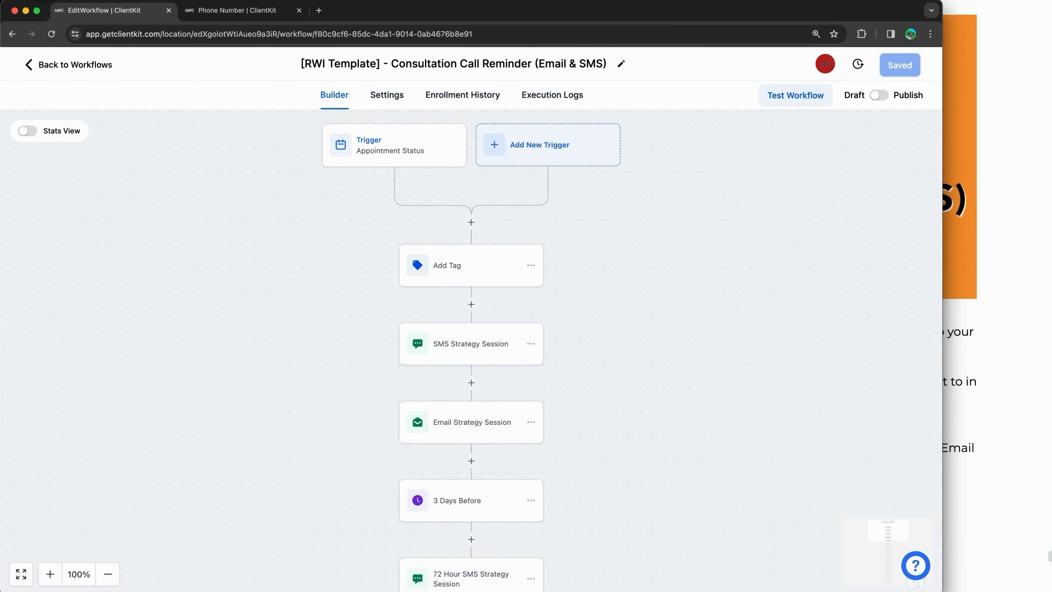
Step: Delete the '[RWI Template] - ' prefix so the title reads Consultation Call Reminder (Email & SMS)
{"action": "left_click", "coordinate": [354, 62]}
{"action": "left_click_drag", "start_coordinate": [388, 67], "coordinate": [313, 65]}
{"action": "key", "text": "BackSpace"}
{"action": "key", "text": "BackSpace"}
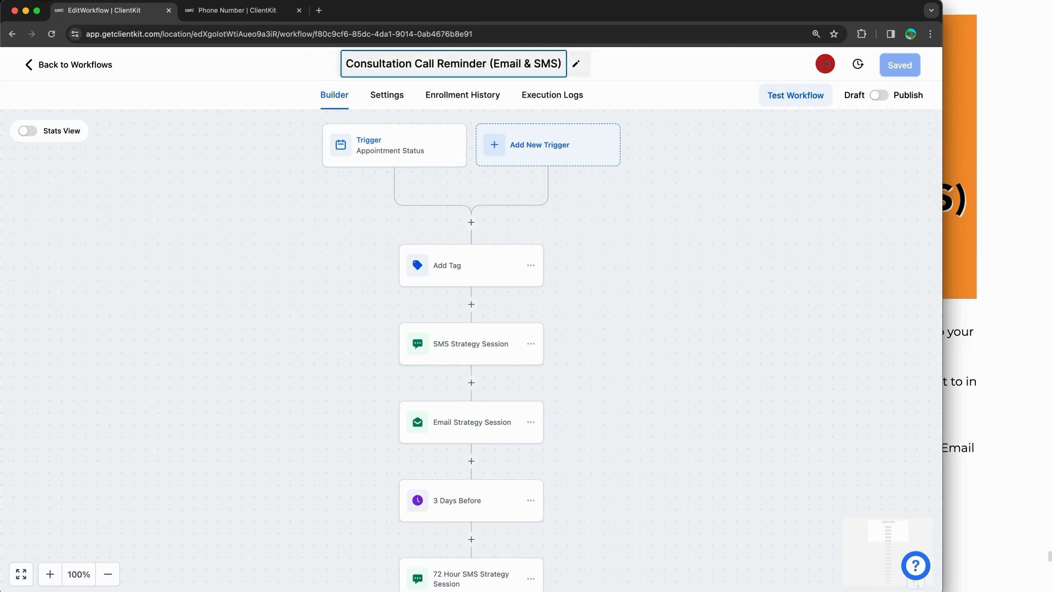
{"action": "left_click", "coordinate": [644, 232]}
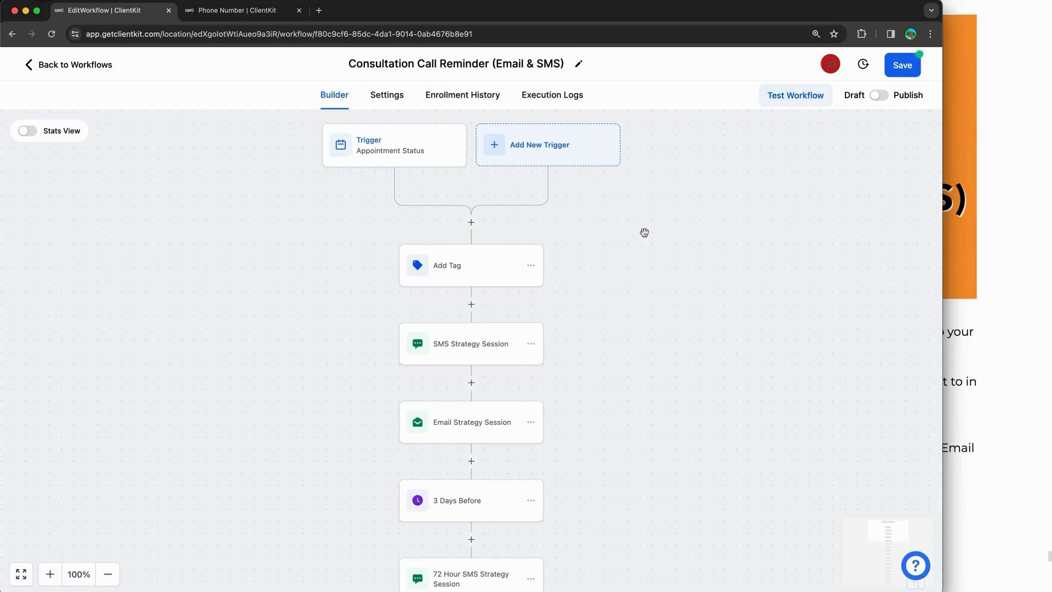
{"action": "left_click", "coordinate": [962, 281]}
{"action": "scroll", "coordinate": [839, 269], "scroll_direction": "down", "scroll_amount": 5}
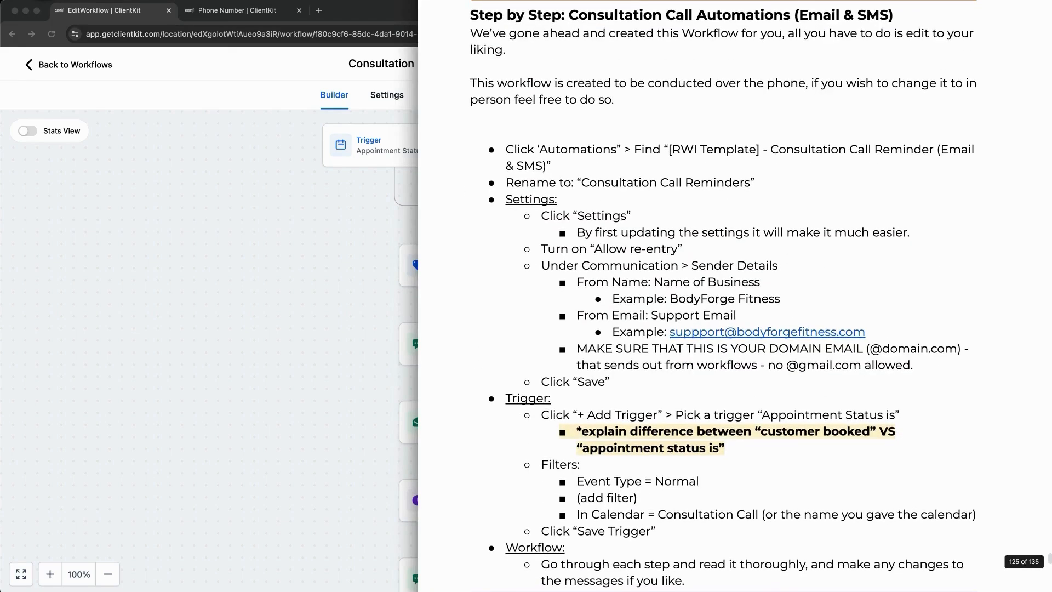
Step: Mark the rename and Settings instructions in the lesson document
{"action": "mouse_move", "coordinate": [472, 132]}
{"action": "left_mouse_down"}
{"action": "mouse_move", "coordinate": [482, 364]}
{"action": "mouse_move", "coordinate": [472, 529]}
{"action": "left_mouse_up"}
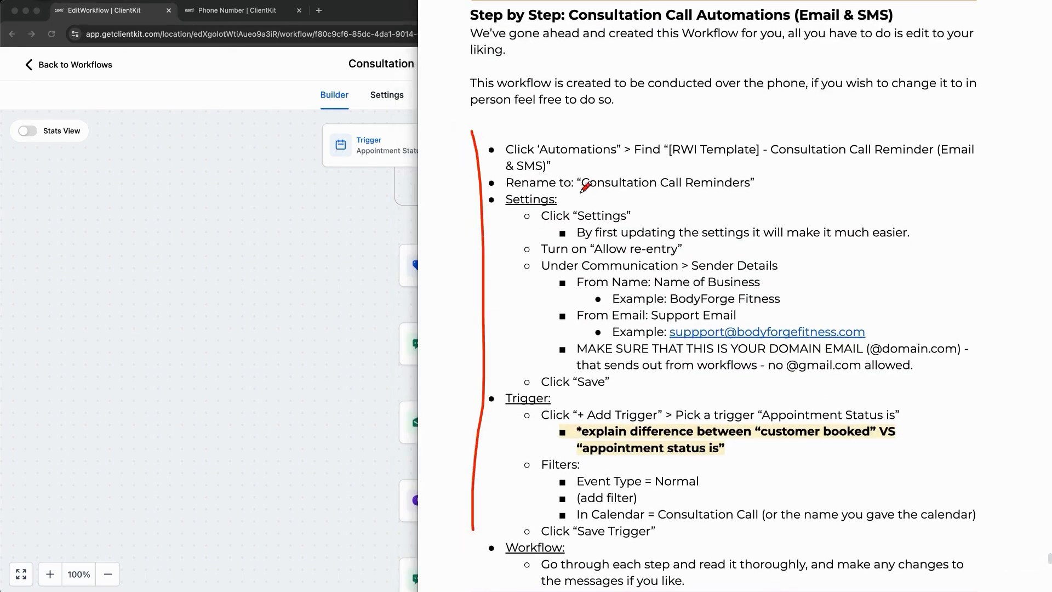
{"action": "left_click_drag", "start_coordinate": [548, 189], "coordinate": [664, 185]}
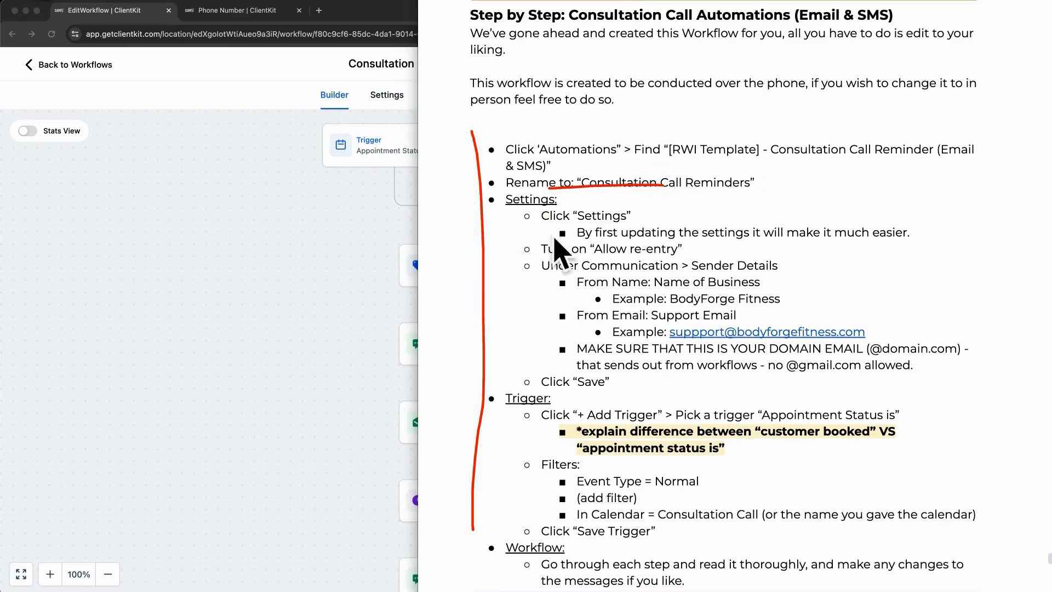
{"action": "left_click_drag", "start_coordinate": [513, 202], "coordinate": [519, 324]}
{"action": "key", "text": "Escape"}
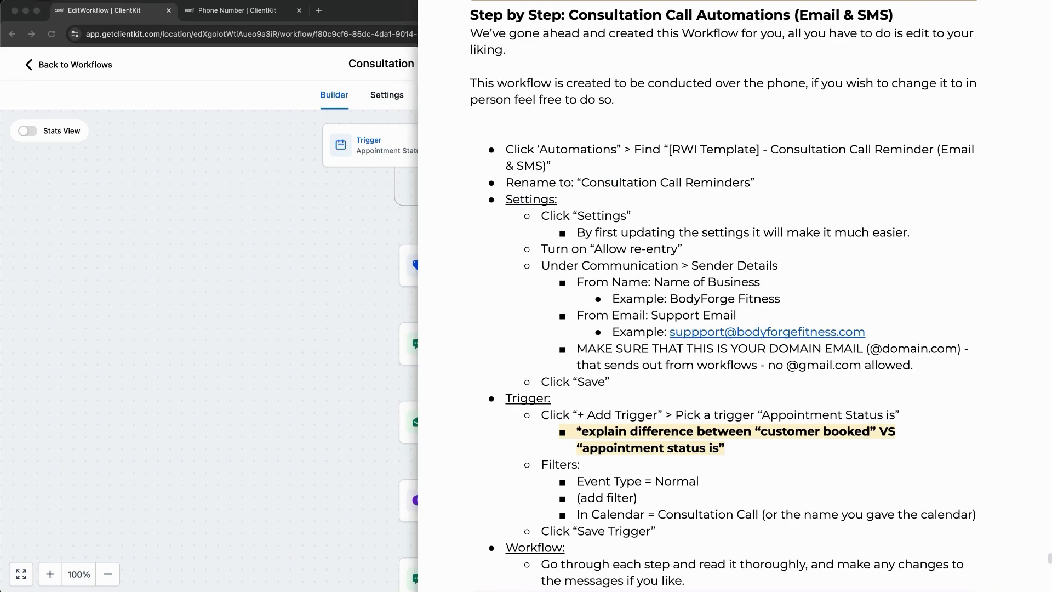
Step: In workflow Settings, enter Body Forge Fitness as From Name and select the From Email placeholder
{"action": "left_click", "coordinate": [206, 257]}
{"action": "left_click", "coordinate": [388, 96]}
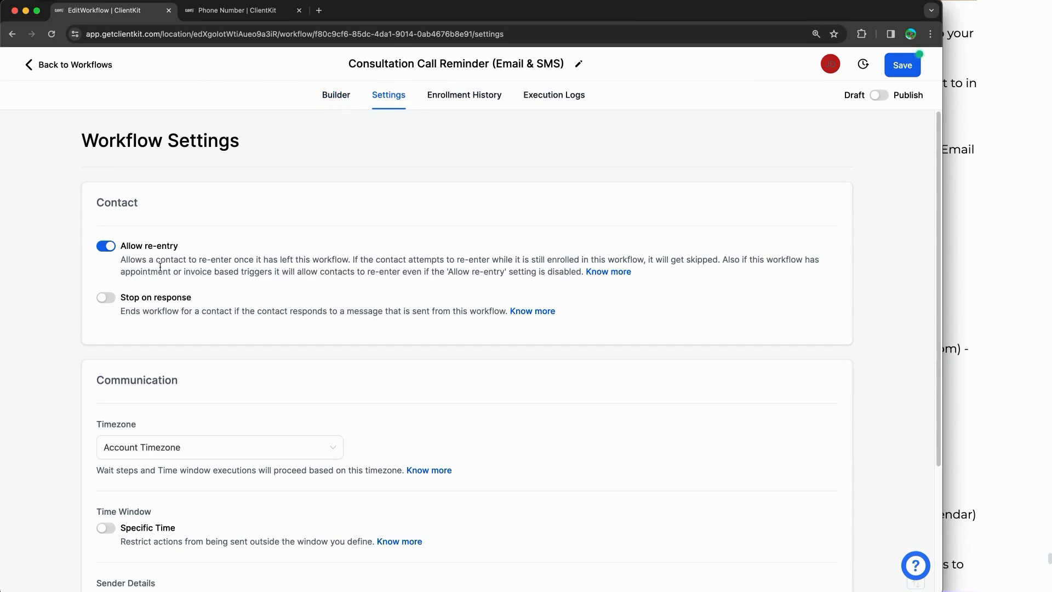
{"action": "scroll", "coordinate": [165, 258], "scroll_direction": "down", "scroll_amount": 5}
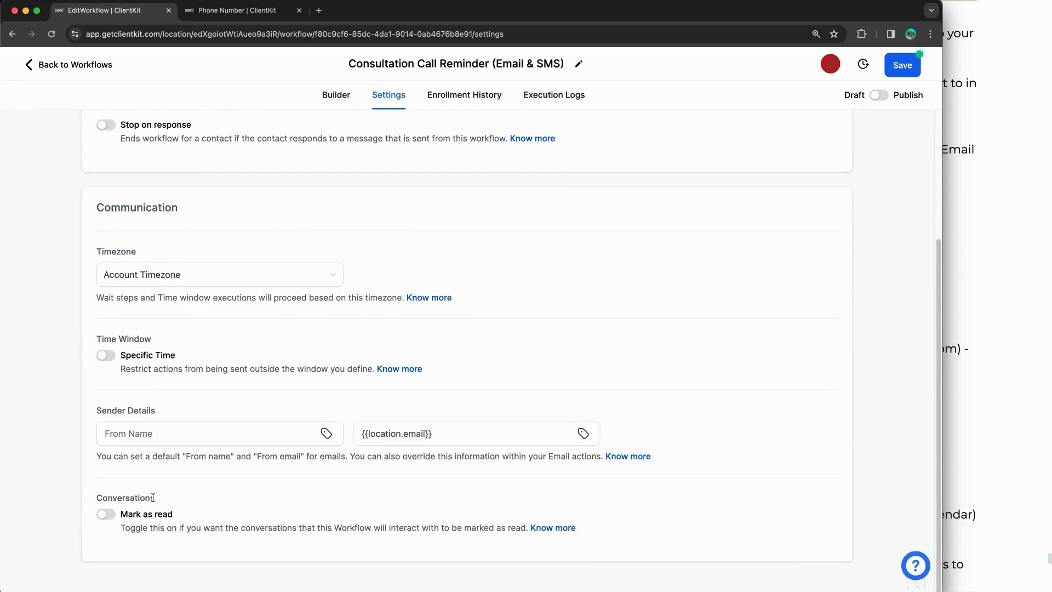
{"action": "left_click", "coordinate": [173, 433]}
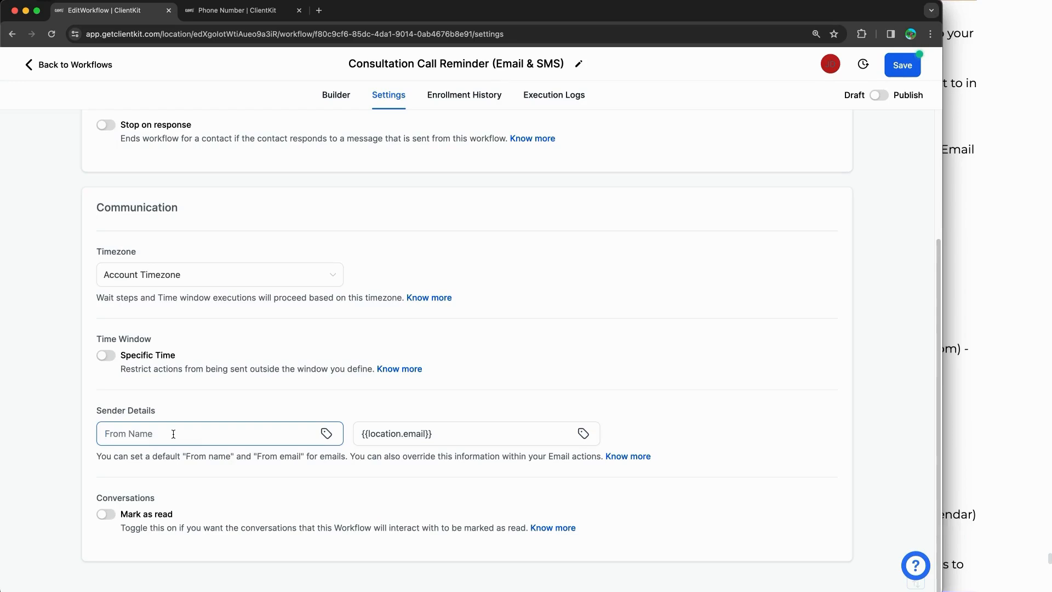
{"action": "type", "text": "Body Forge Fitness"}
{"action": "double_click", "coordinate": [502, 433]}
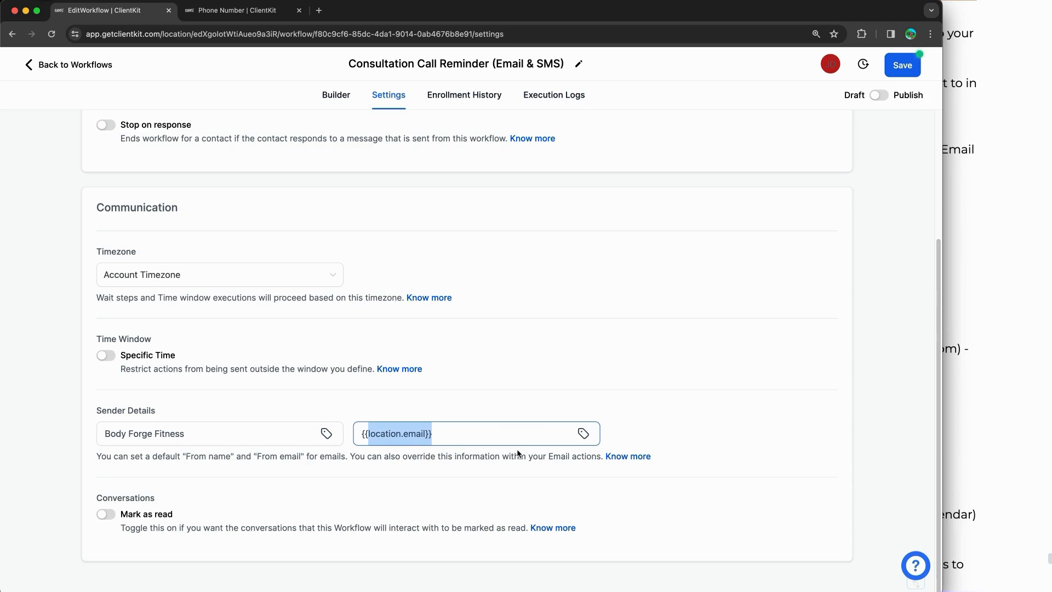
{"action": "left_click", "coordinate": [582, 434]}
{"action": "left_click_drag", "start_coordinate": [382, 432], "coordinate": [457, 429]}
{"action": "left_click", "coordinate": [453, 426]}
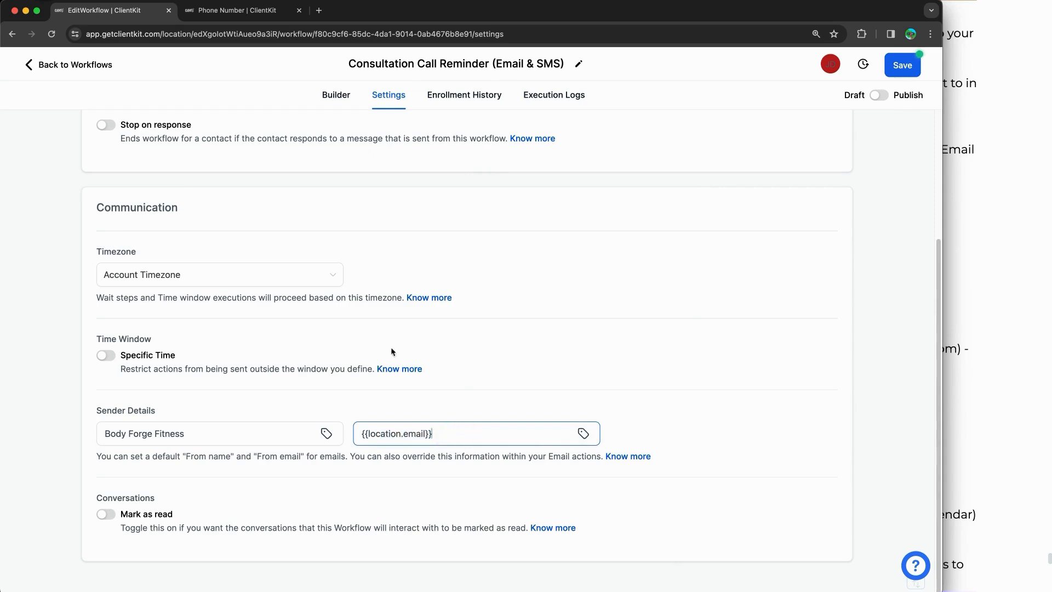
{"action": "left_click", "coordinate": [237, 10]}
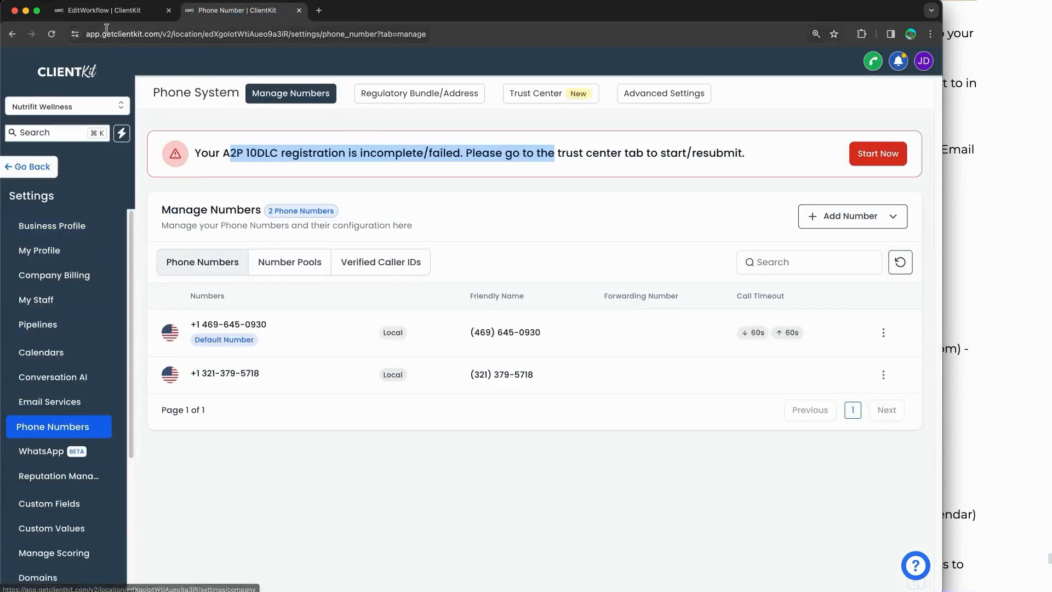
{"action": "left_click", "coordinate": [64, 228]}
{"action": "scroll", "coordinate": [328, 271], "scroll_direction": "down", "scroll_amount": 3}
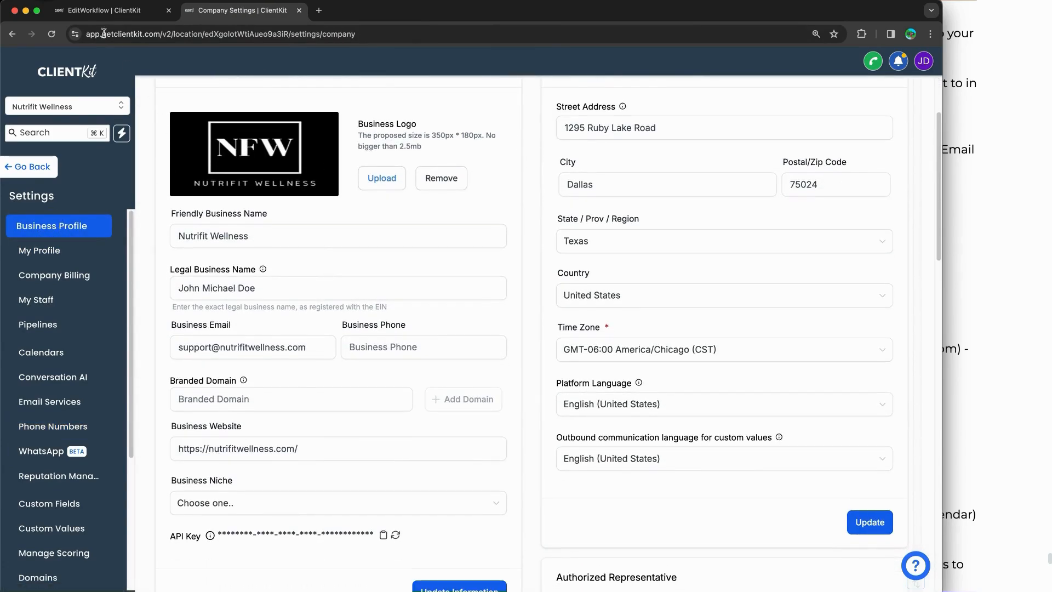
{"action": "mouse_move", "coordinate": [225, 317]}
{"action": "left_mouse_down"}
{"action": "mouse_move", "coordinate": [156, 318]}
{"action": "mouse_move", "coordinate": [213, 366]}
{"action": "mouse_move", "coordinate": [352, 363]}
{"action": "left_mouse_up"}
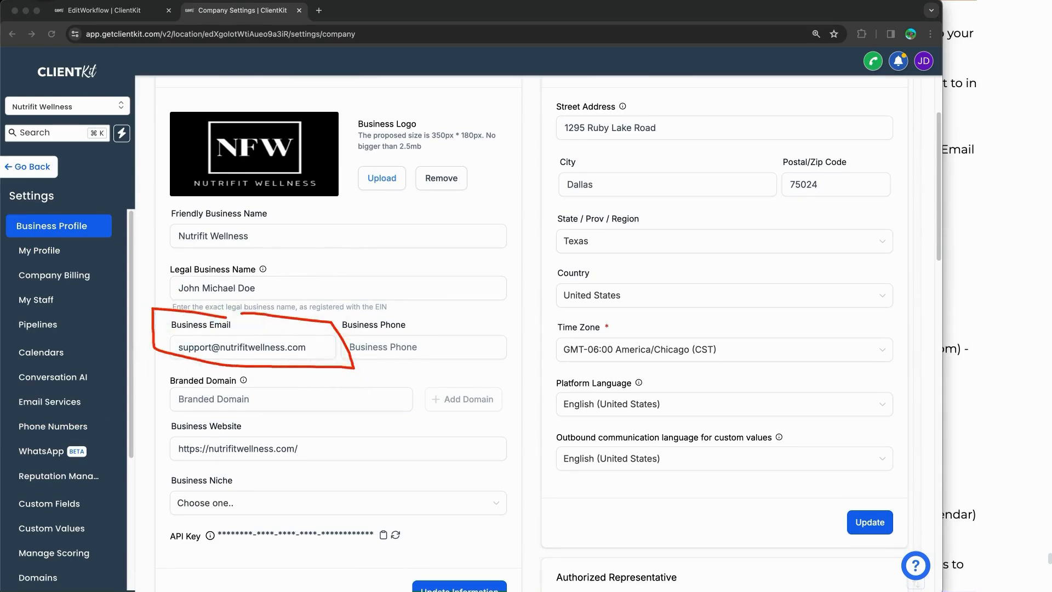
{"action": "left_click", "coordinate": [116, 15]}
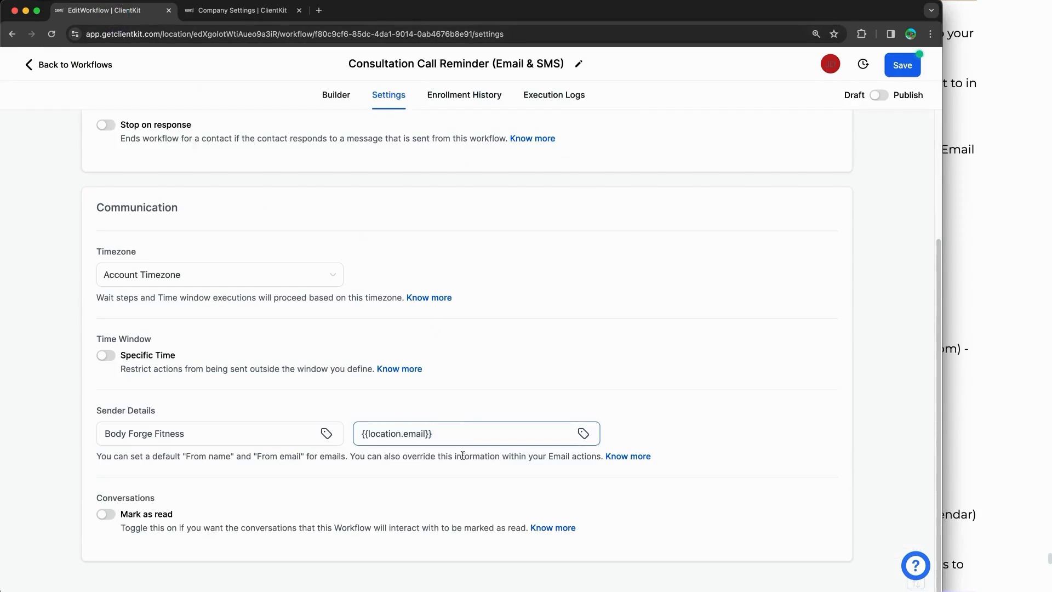
Step: Set the From Email to the business support address and the From Name to Nutrifit Wellness
{"action": "triple_click", "coordinate": [454, 438]}
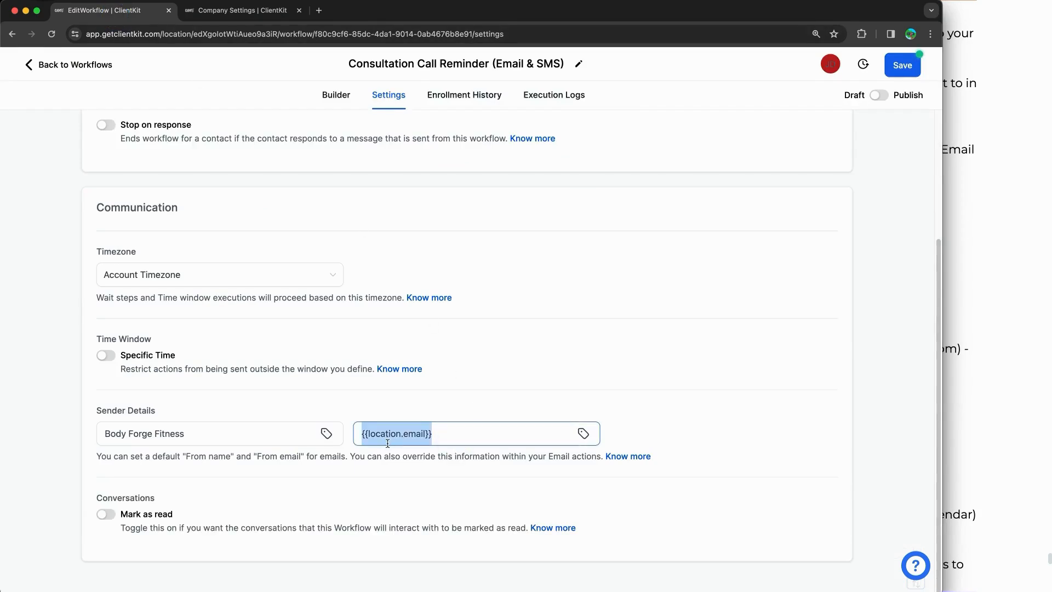
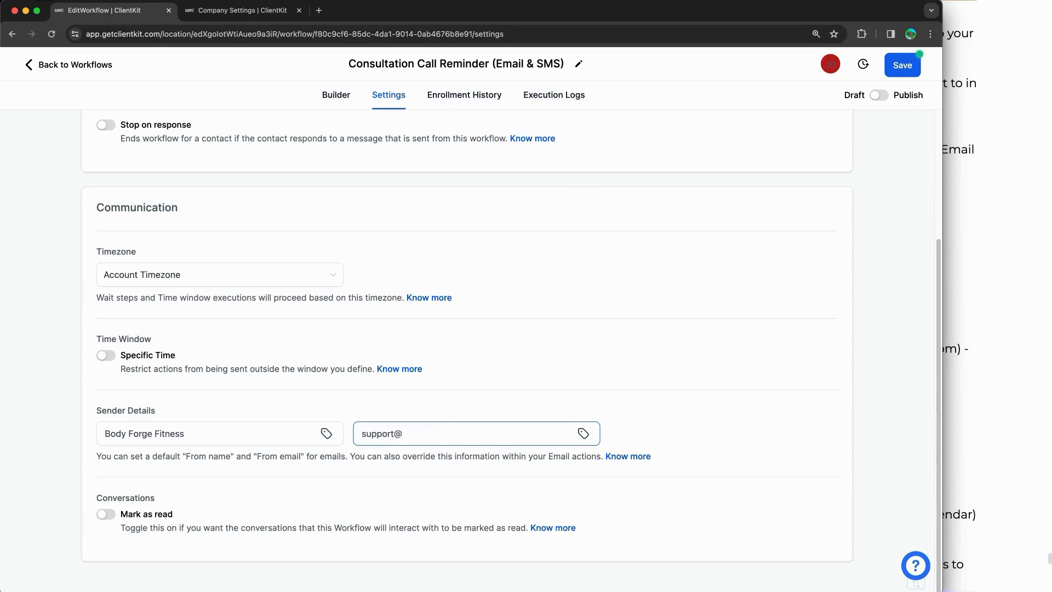
{"action": "left_click", "coordinate": [277, 430]}
{"action": "key", "text": "super+a"}
{"action": "type", "text": "Nut"}
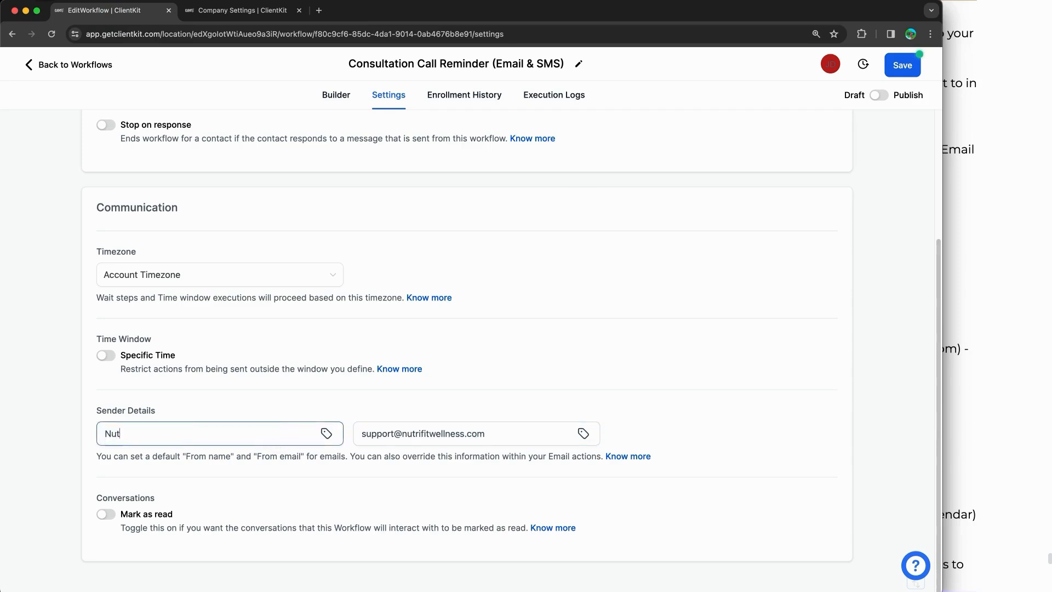
{"action": "type", "text": "rifit Wellness"}
Step: Compare the sender details with the document's domain-email examples, then save the workflow settings
{"action": "left_click", "coordinate": [978, 356]}
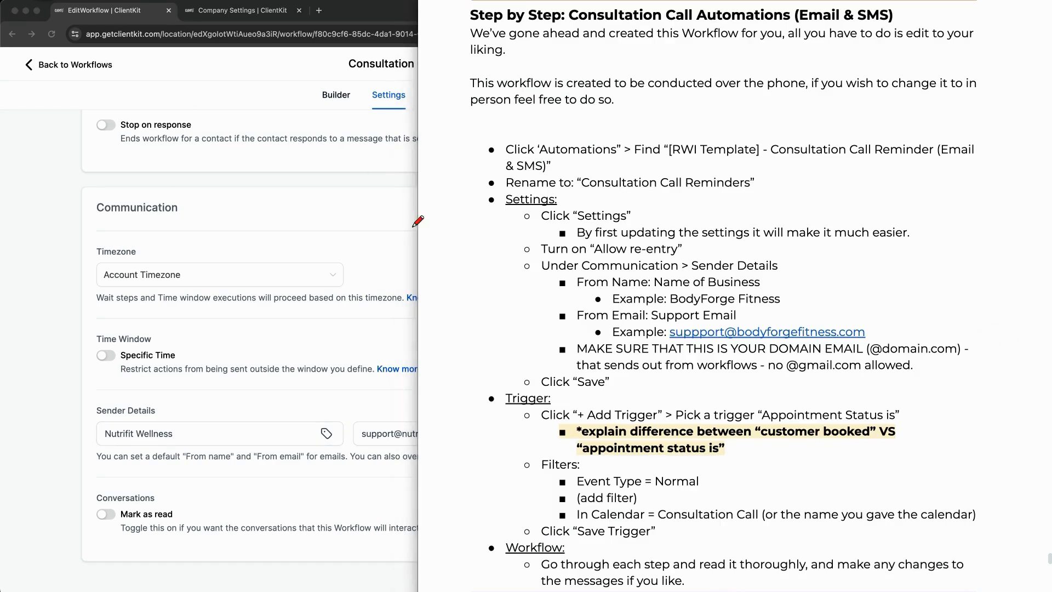
{"action": "left_click_drag", "start_coordinate": [728, 357], "coordinate": [853, 359]}
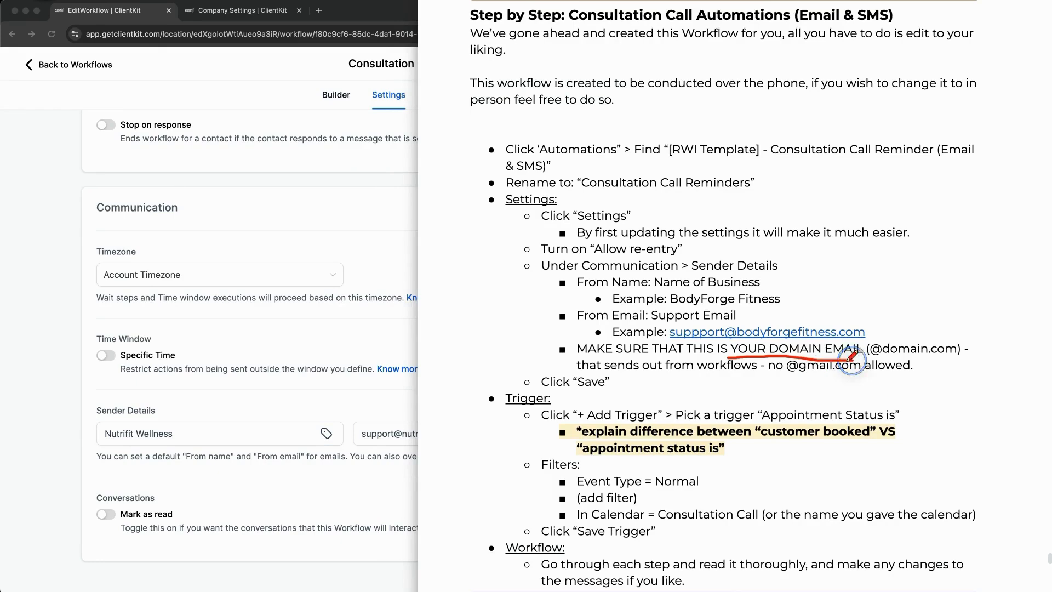
{"action": "key", "text": "super+Tab"}
{"action": "mouse_move", "coordinate": [497, 379]}
{"action": "left_mouse_down"}
{"action": "mouse_move", "coordinate": [457, 420]}
{"action": "mouse_move", "coordinate": [476, 417]}
{"action": "left_mouse_up"}
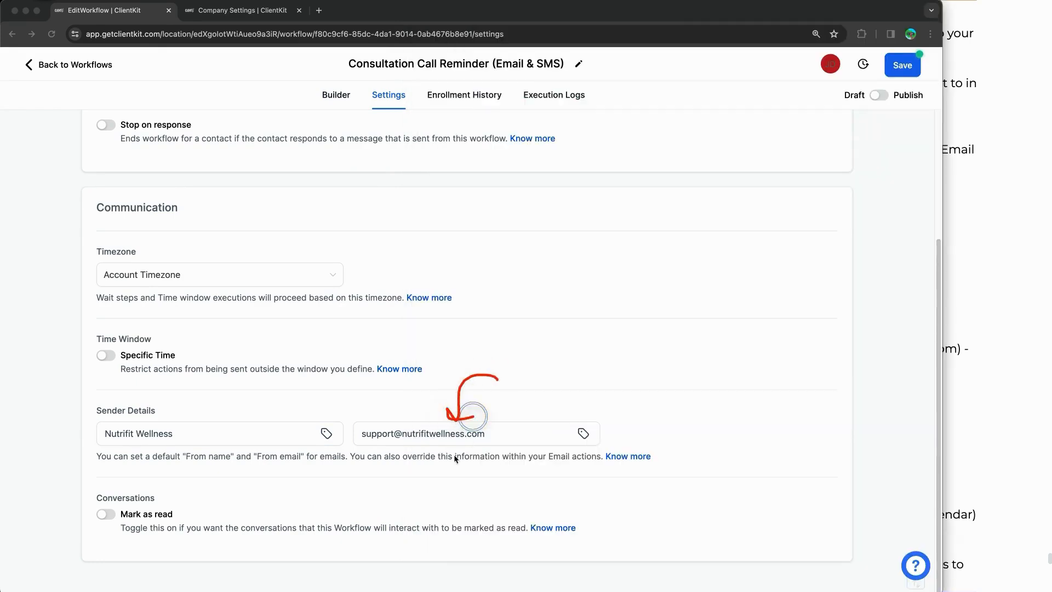
{"action": "left_click_drag", "start_coordinate": [408, 442], "coordinate": [504, 448]}
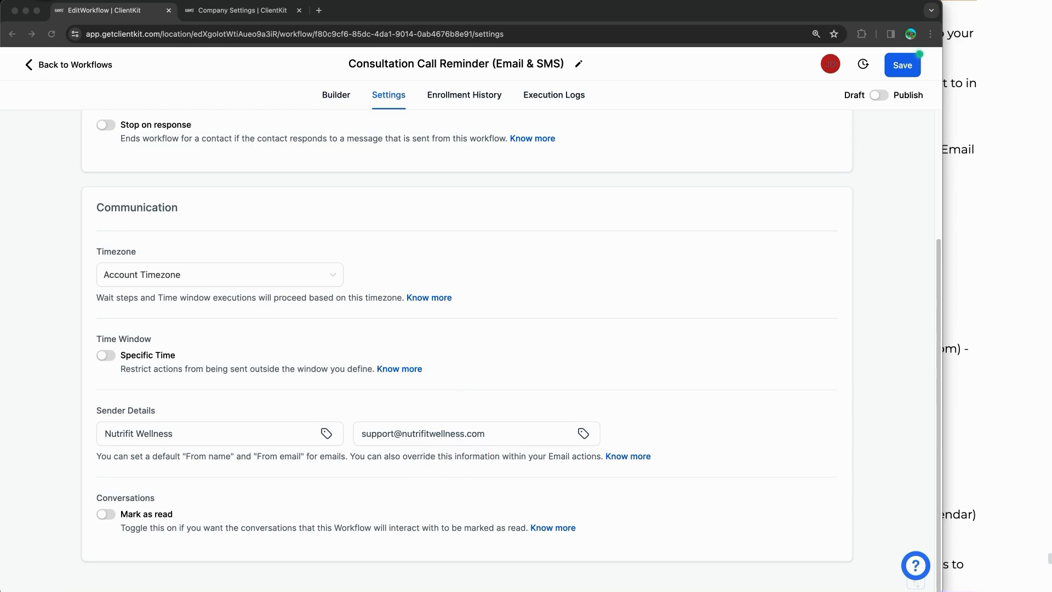
{"action": "left_click", "coordinate": [975, 225]}
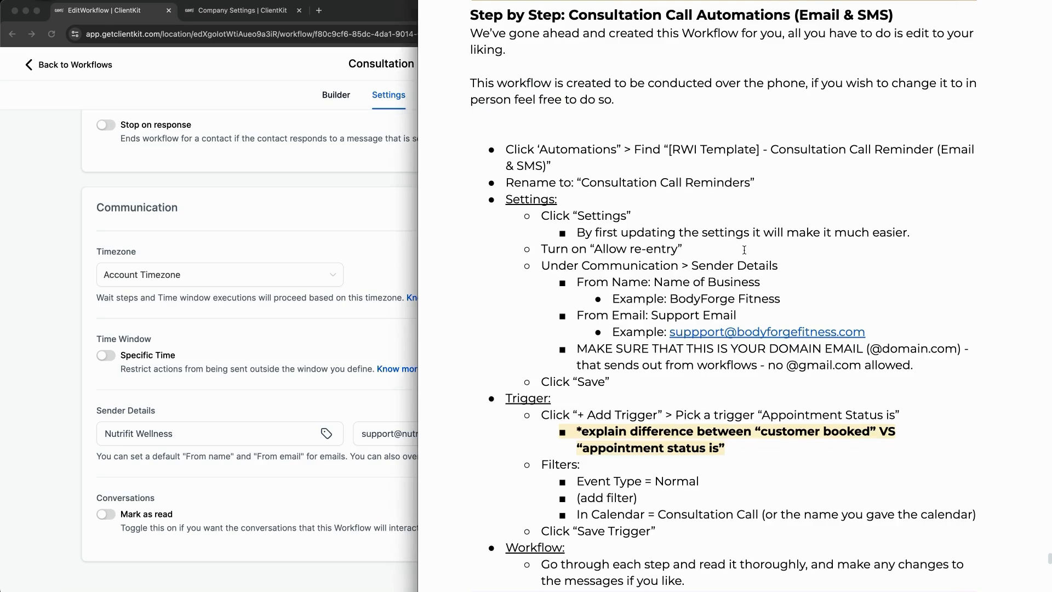
{"action": "scroll", "coordinate": [744, 249], "scroll_direction": "down", "scroll_amount": 1}
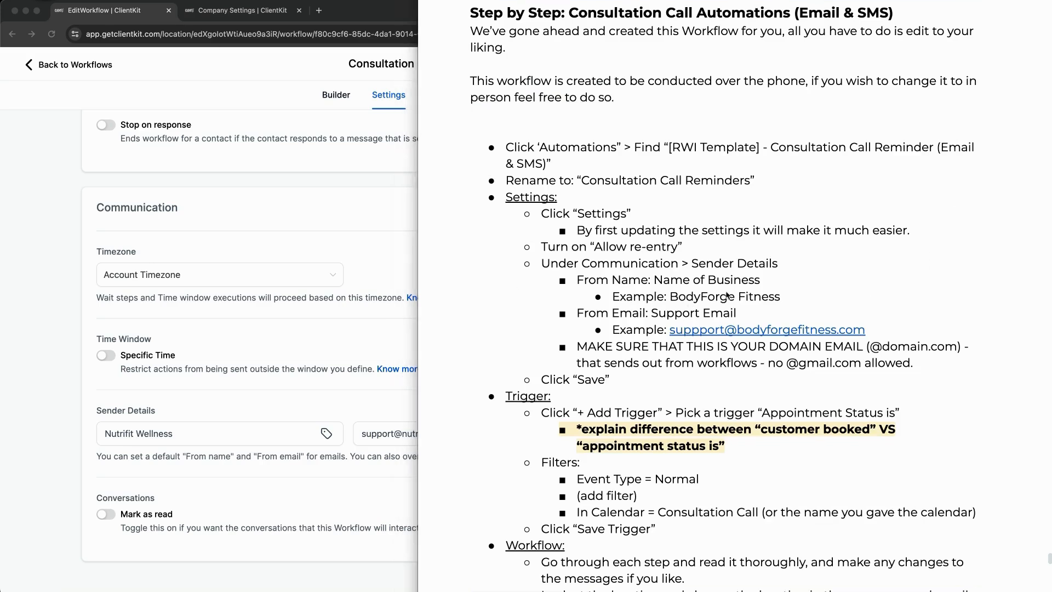
{"action": "left_click_drag", "start_coordinate": [694, 305], "coordinate": [780, 303]}
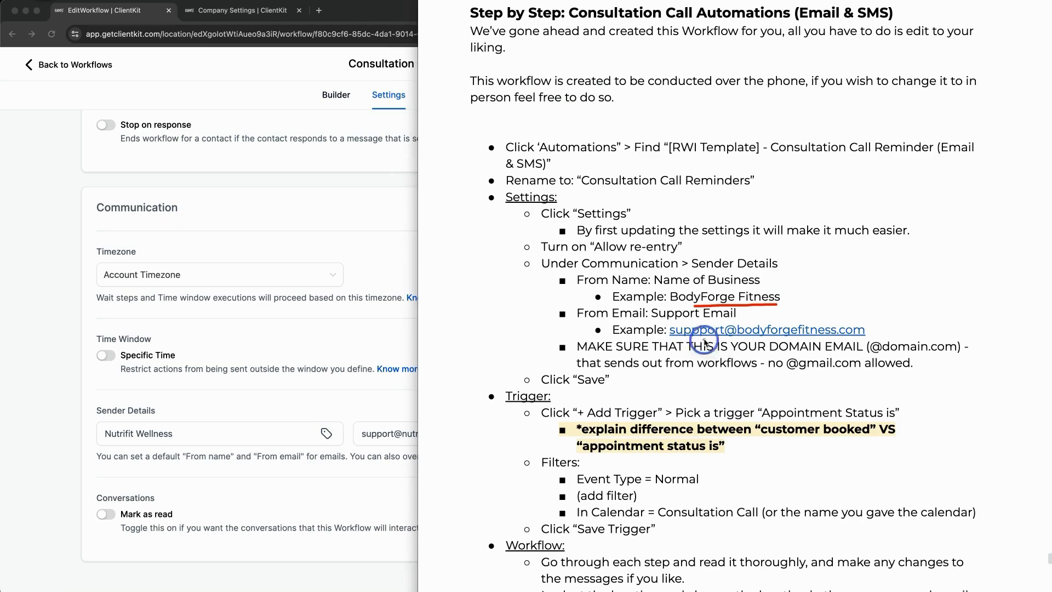
{"action": "left_click_drag", "start_coordinate": [704, 341], "coordinate": [820, 334]}
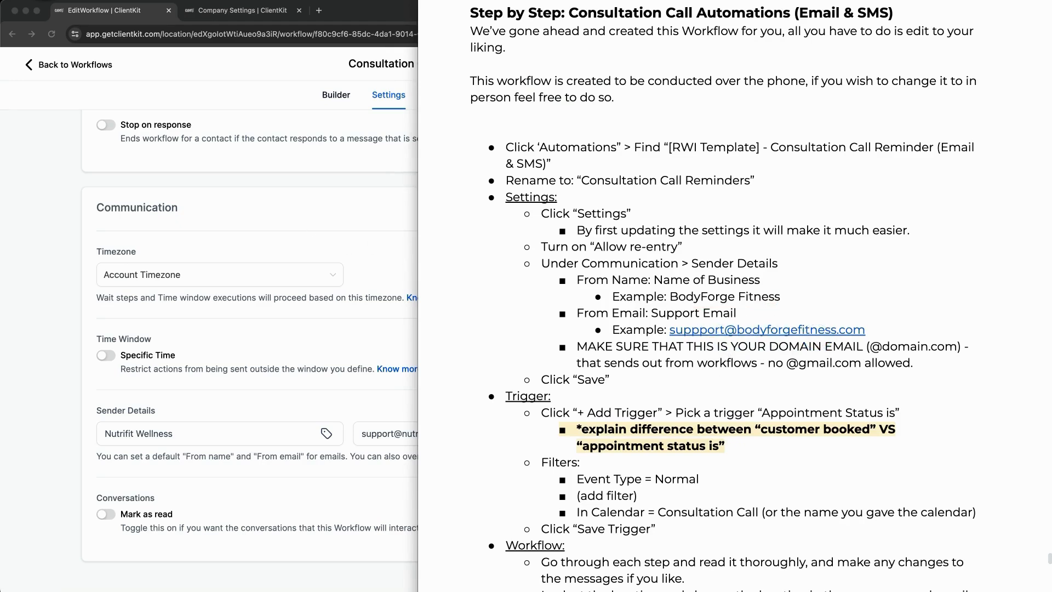
{"action": "left_click", "coordinate": [306, 176]}
{"action": "left_click", "coordinate": [900, 65]}
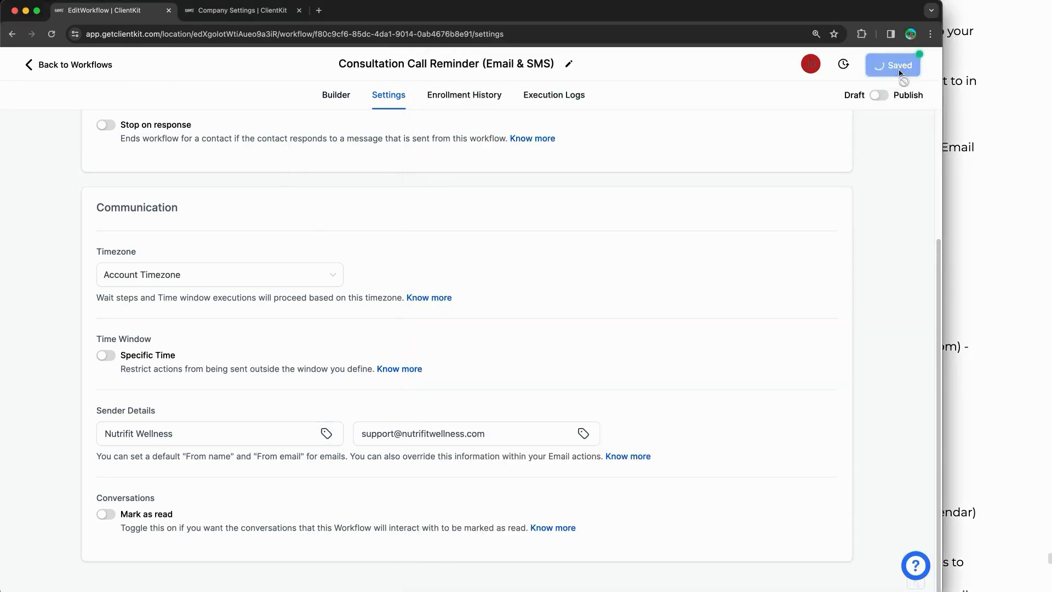
Step: Scroll the Builder canvas from the trigger through 3 Days Before to the 10Min SMS, enlarging the window
{"action": "left_click", "coordinate": [341, 99]}
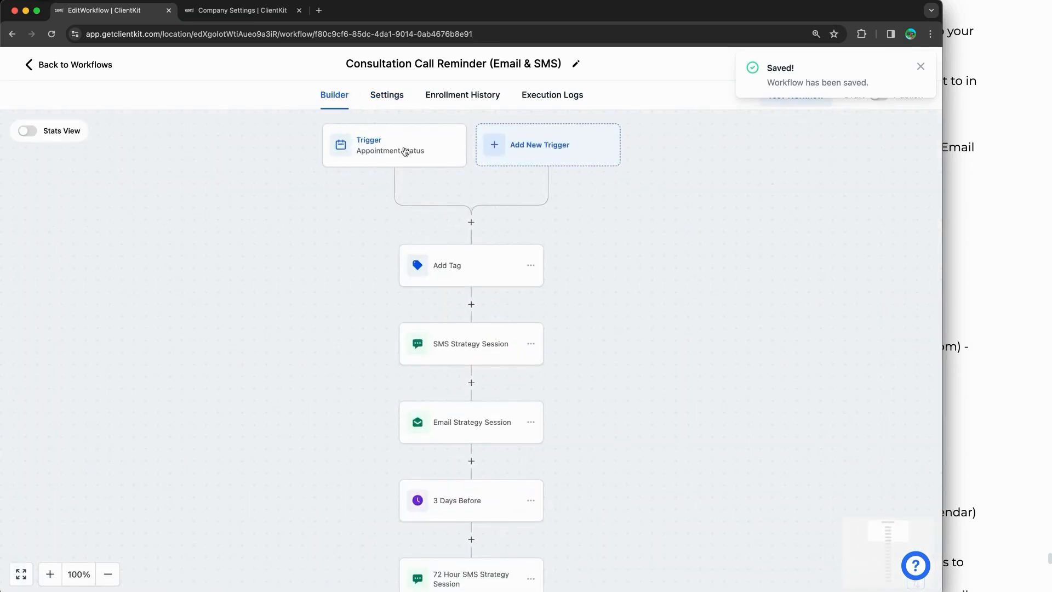
{"action": "scroll", "coordinate": [597, 286], "scroll_direction": "down", "scroll_amount": 7}
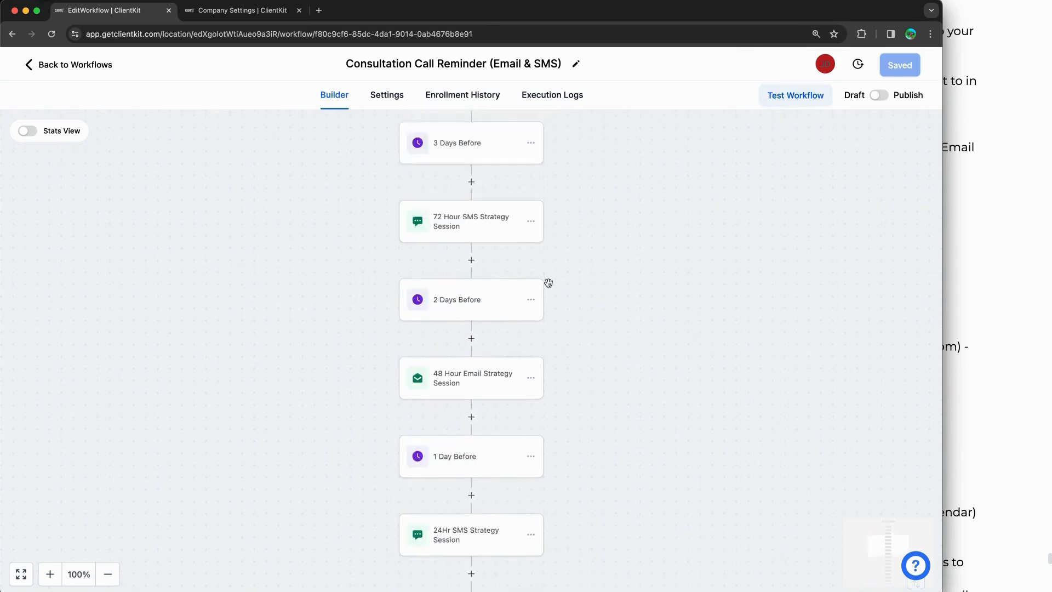
{"action": "scroll", "coordinate": [549, 283], "scroll_direction": "down", "scroll_amount": 8}
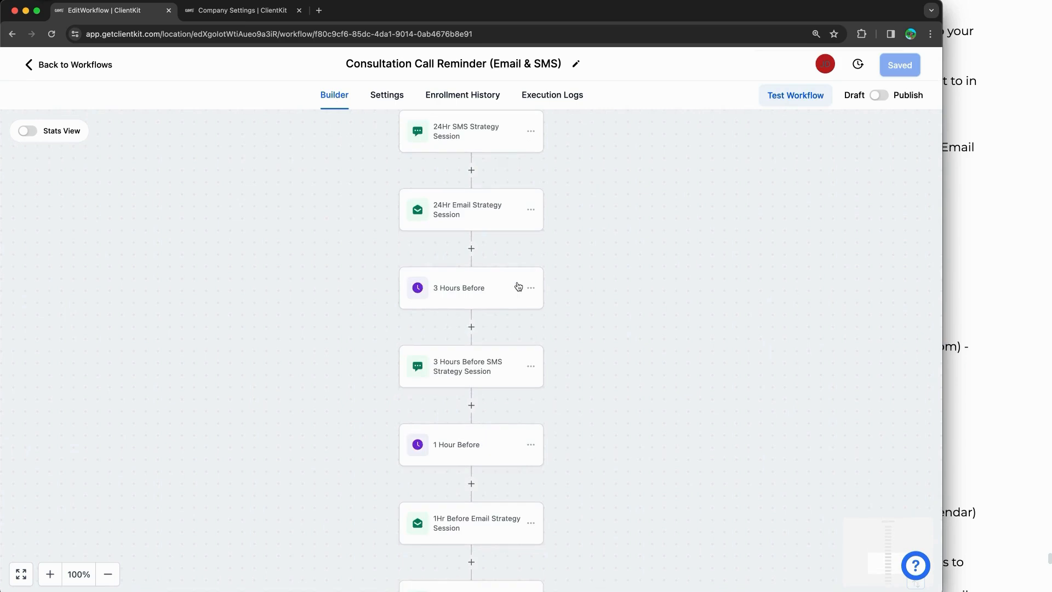
{"action": "scroll", "coordinate": [517, 286], "scroll_direction": "down", "scroll_amount": 6}
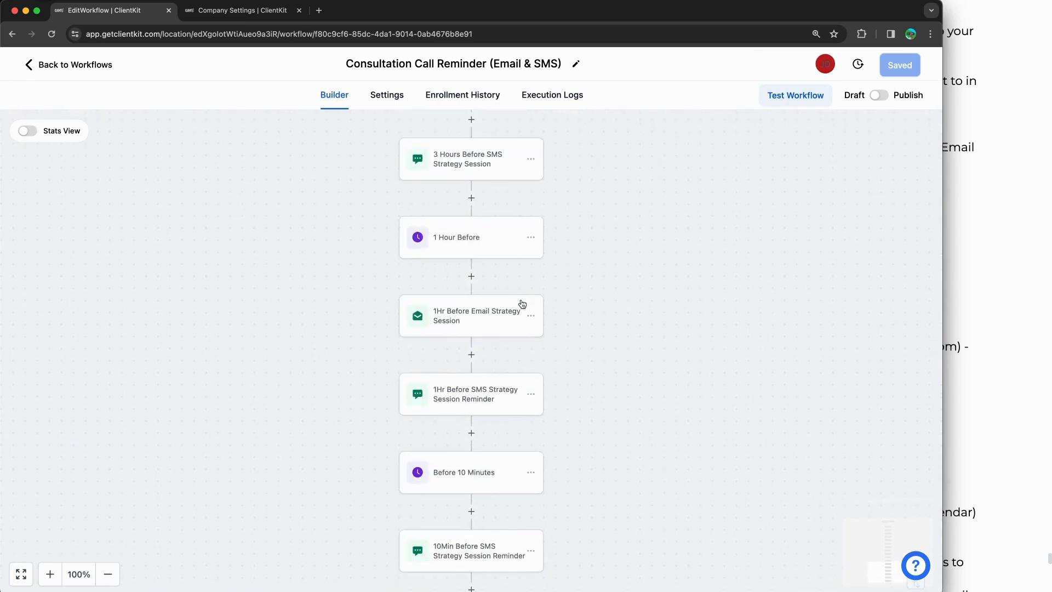
{"action": "scroll", "coordinate": [522, 304], "scroll_direction": "down", "scroll_amount": 2}
{"action": "scroll", "coordinate": [522, 303], "scroll_direction": "up", "scroll_amount": 10}
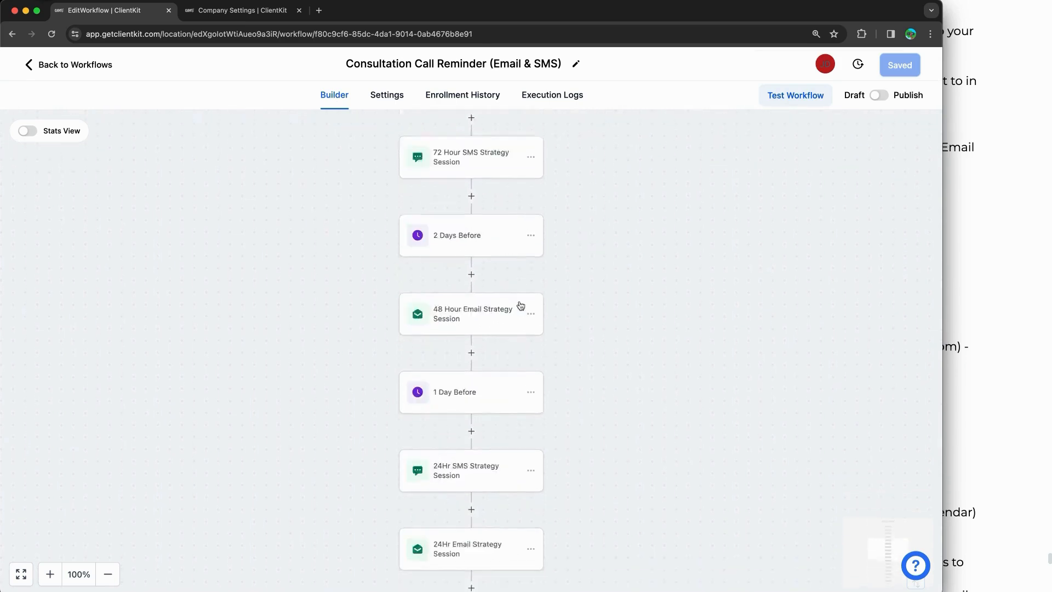
{"action": "scroll", "coordinate": [520, 305], "scroll_direction": "up", "scroll_amount": 10}
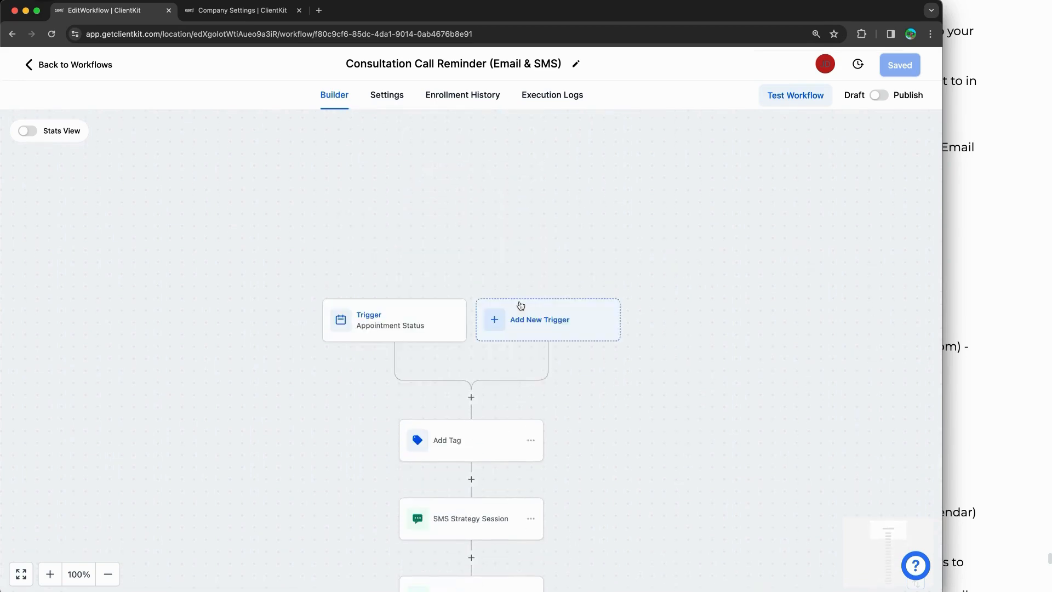
{"action": "scroll", "coordinate": [545, 307], "scroll_direction": "down", "scroll_amount": 3}
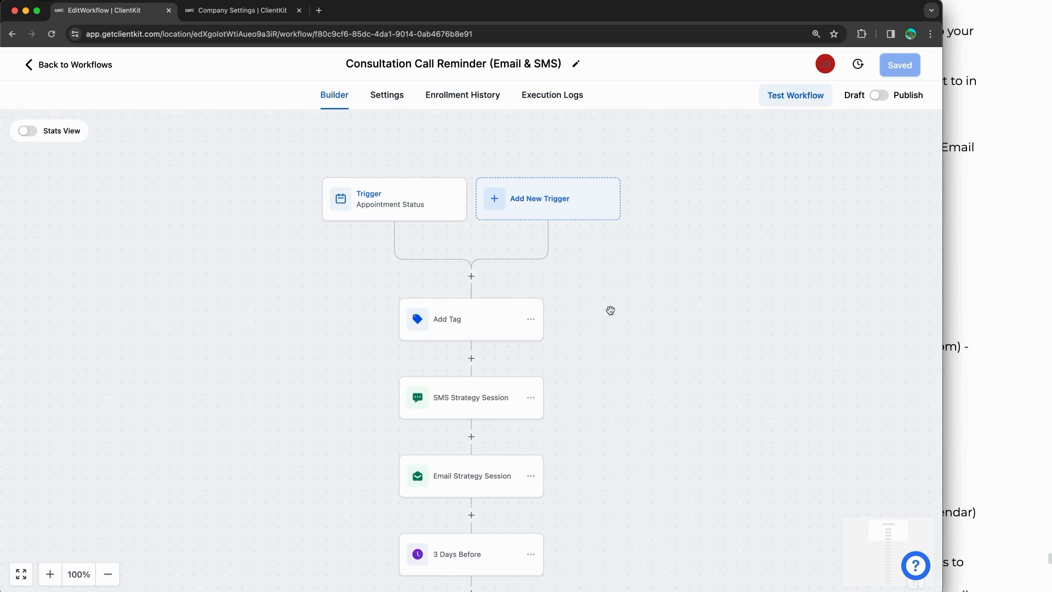
{"action": "left_click_drag", "start_coordinate": [540, 19], "coordinate": [539, 15]}
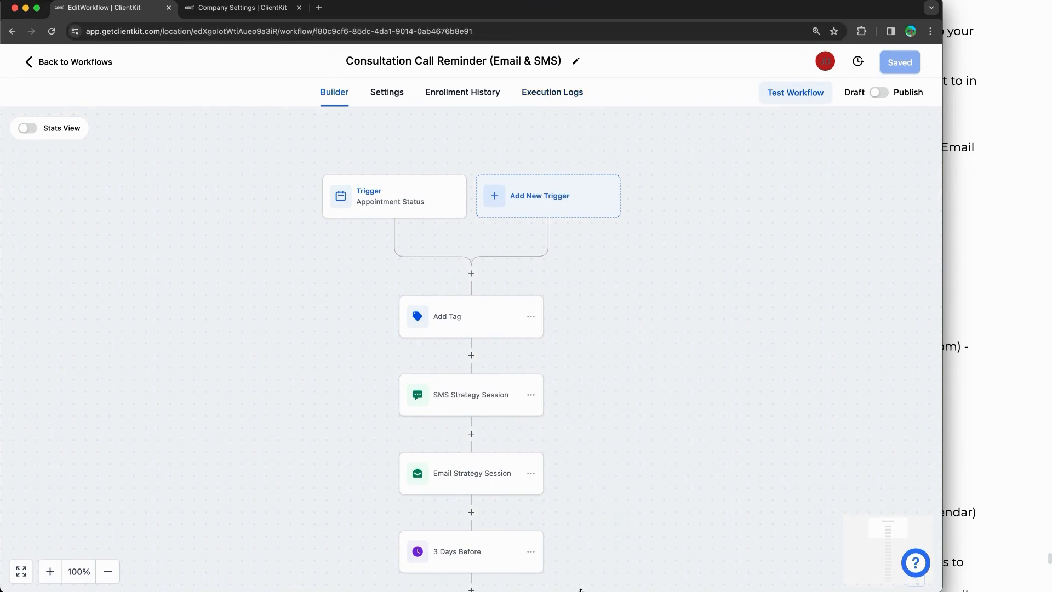
{"action": "left_click_drag", "start_coordinate": [581, 590], "coordinate": [581, 591]}
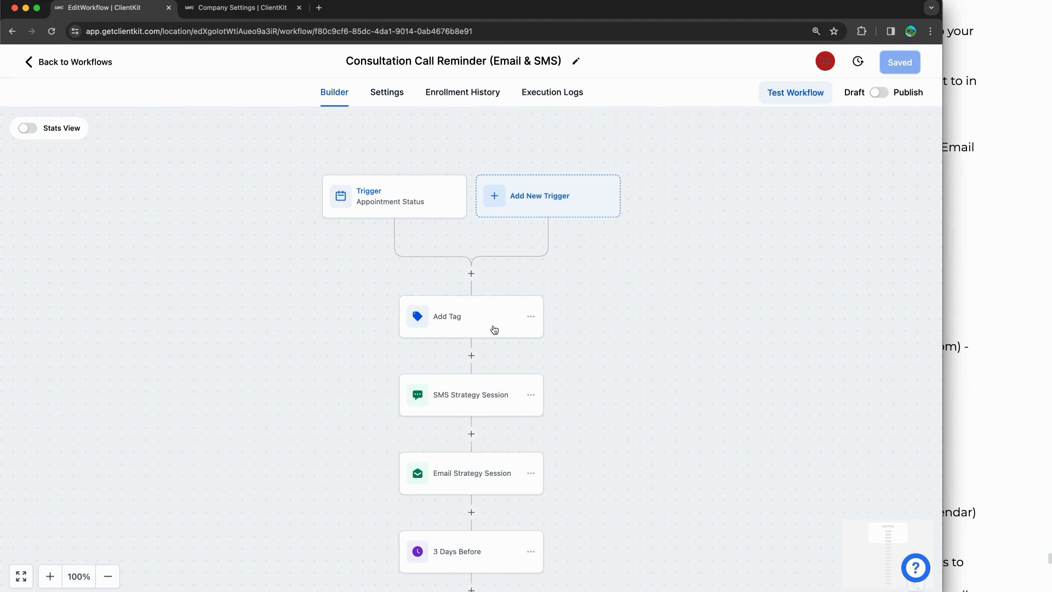
Step: Add an In calendar filter for 1on1 Consult - Nutrifit Wellness to the Appointment Status trigger and save
{"action": "left_click", "coordinate": [632, 297]}
{"action": "left_click", "coordinate": [358, 201]}
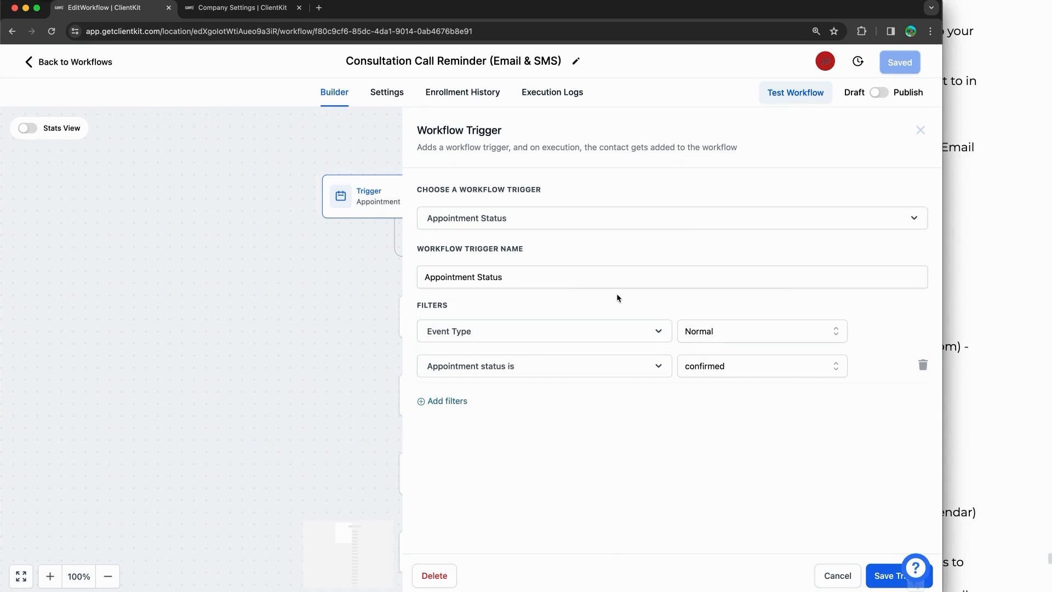
{"action": "left_click", "coordinate": [432, 402]}
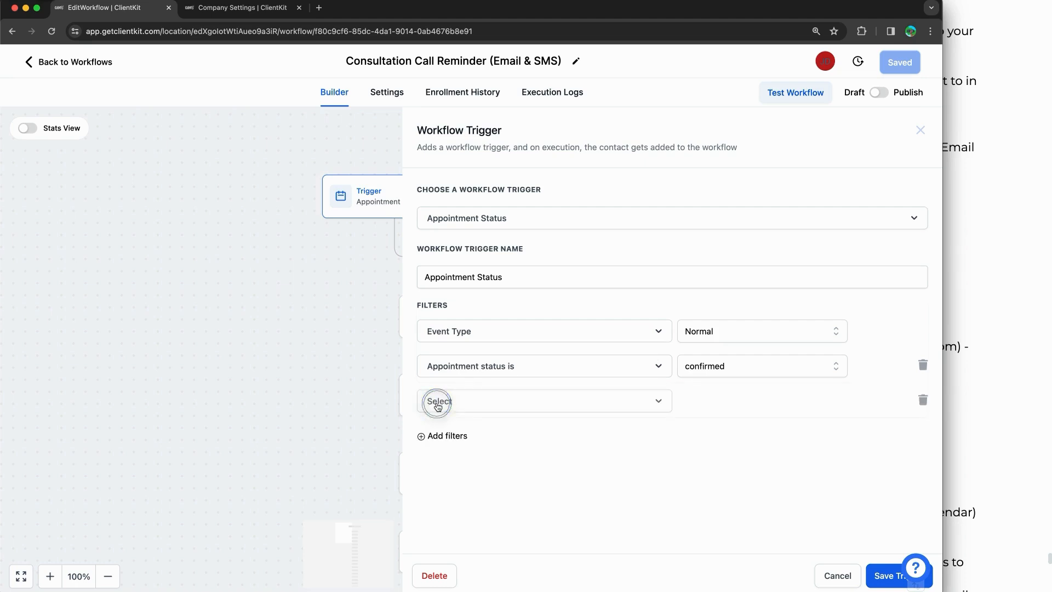
{"action": "left_click", "coordinate": [482, 408]}
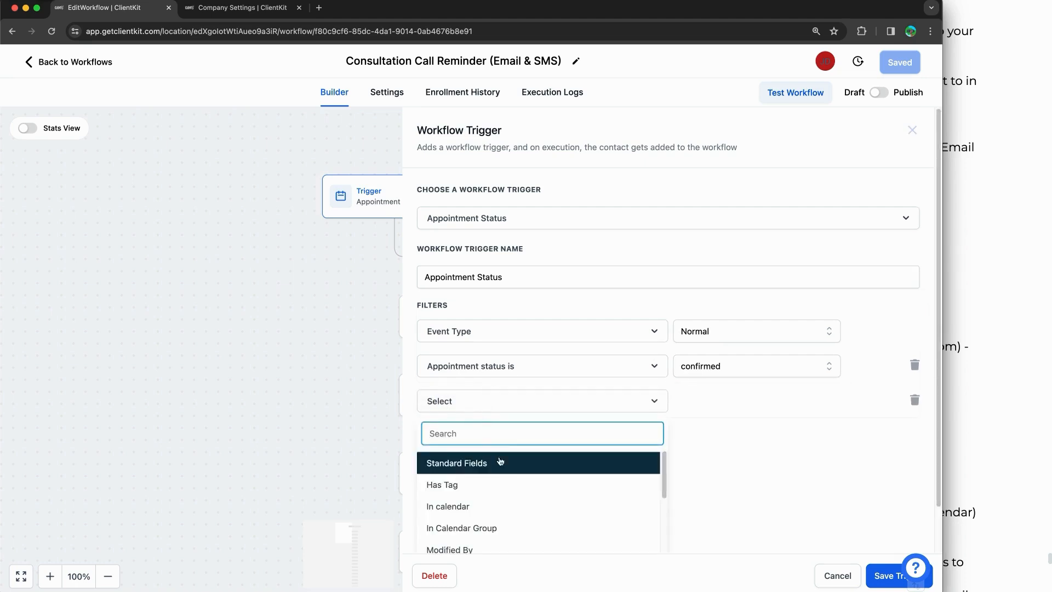
{"action": "left_click", "coordinate": [463, 493]}
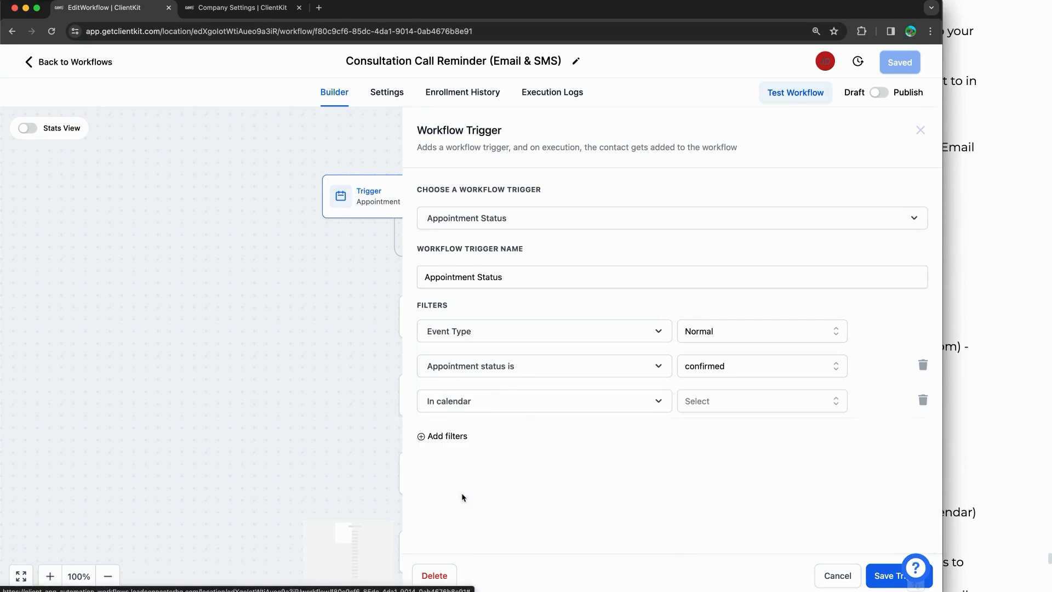
{"action": "left_click", "coordinate": [740, 406]}
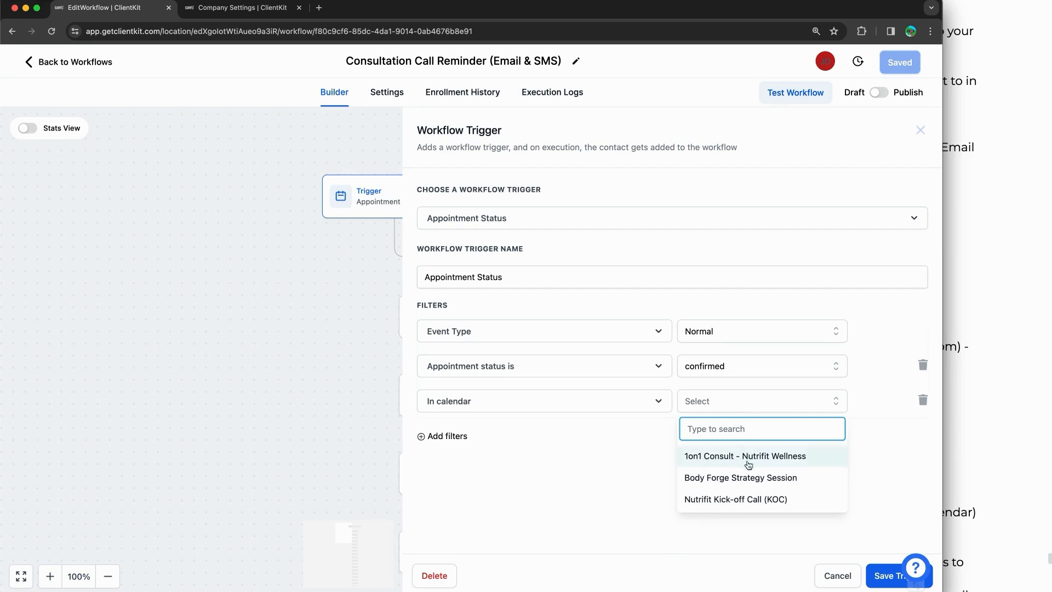
{"action": "left_click", "coordinate": [705, 458]}
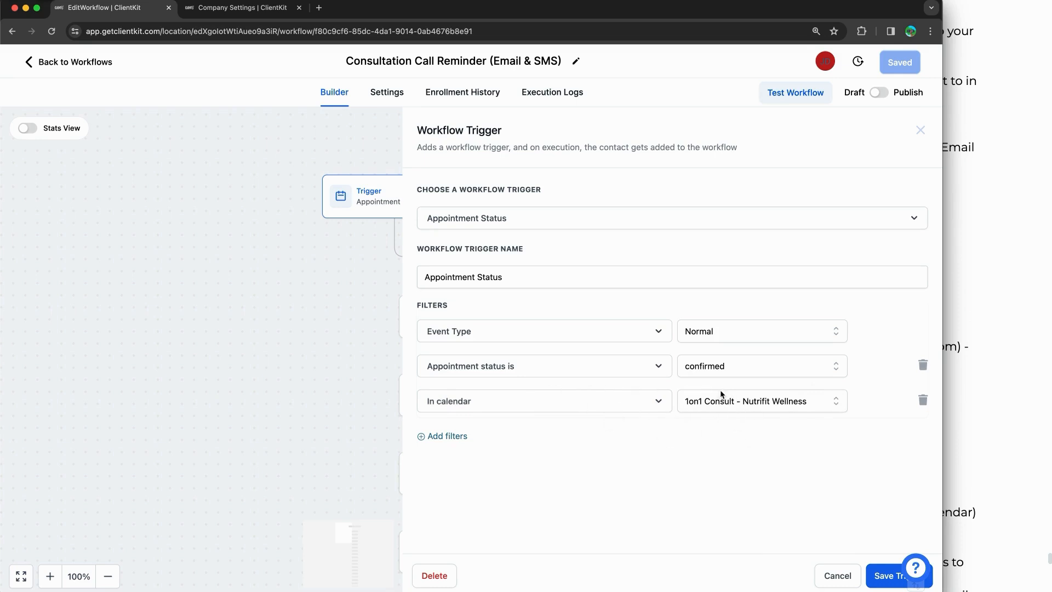
{"action": "left_click", "coordinate": [878, 573]}
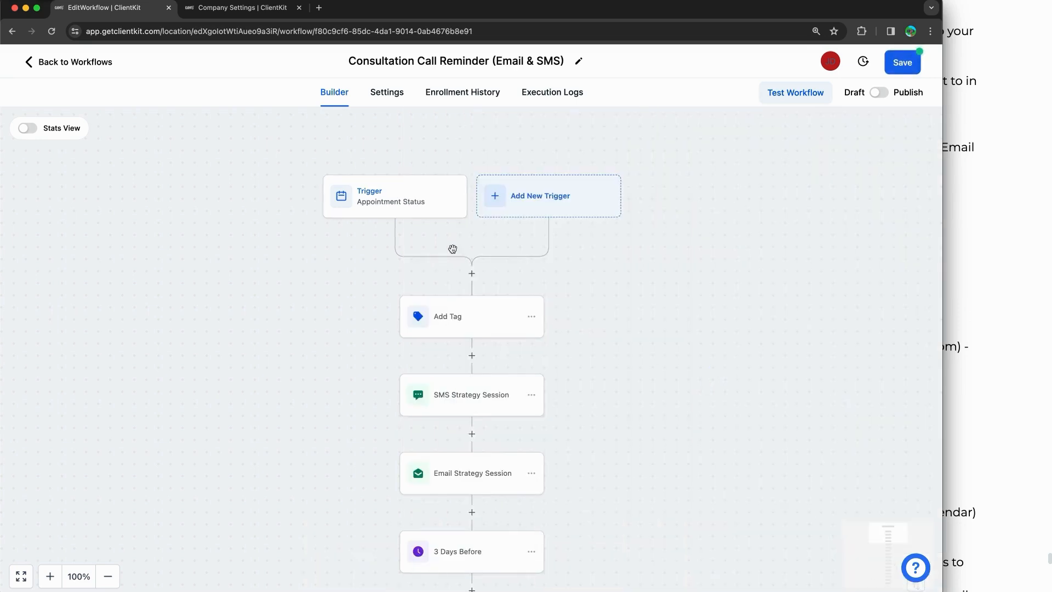
Step: Highlight the document's note on booked versus appointment status, then reopen the trigger settings
{"action": "left_click", "coordinate": [967, 283]}
{"action": "left_click_drag", "start_coordinate": [607, 429], "coordinate": [787, 445]}
{"action": "left_click", "coordinate": [403, 218]}
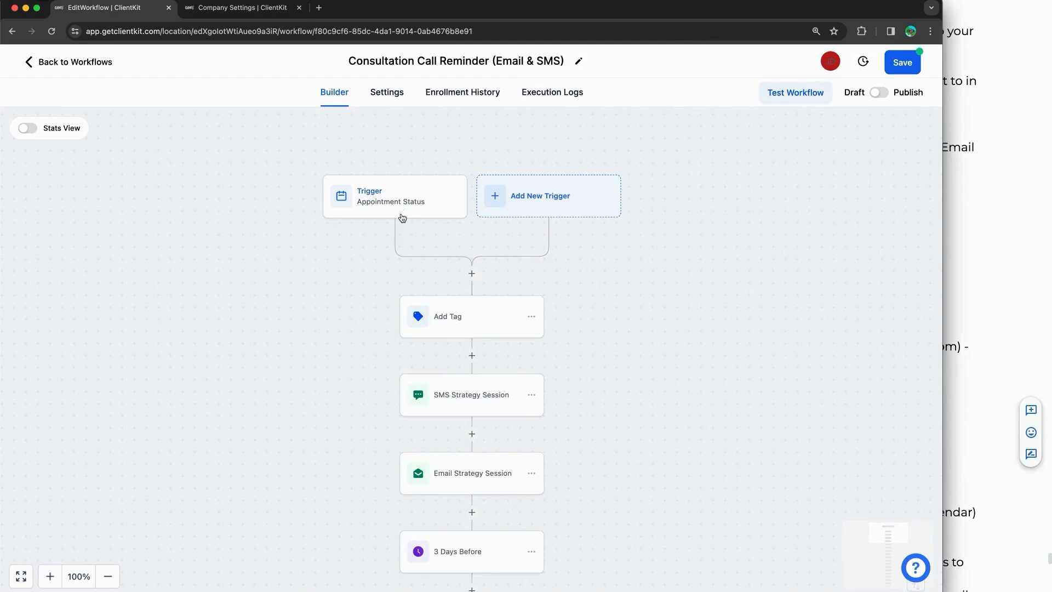
{"action": "left_click", "coordinate": [386, 201]}
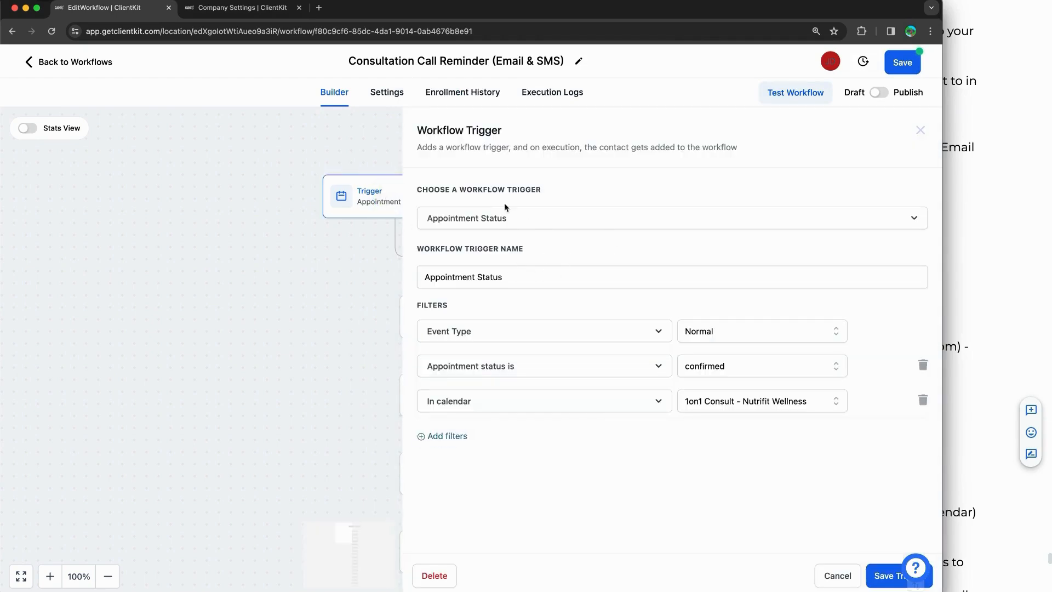
Step: Close the trigger panel and search the new-trigger list for 'appointment' instead of 'custom'
{"action": "left_click", "coordinate": [920, 130]}
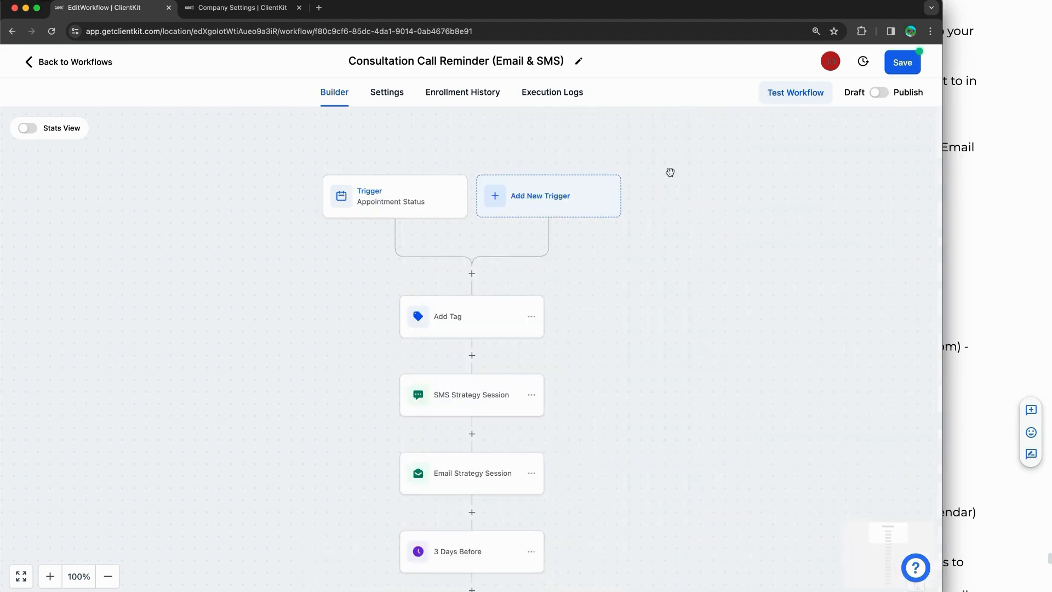
{"action": "left_click", "coordinate": [541, 185]}
{"action": "type", "text": "custom"}
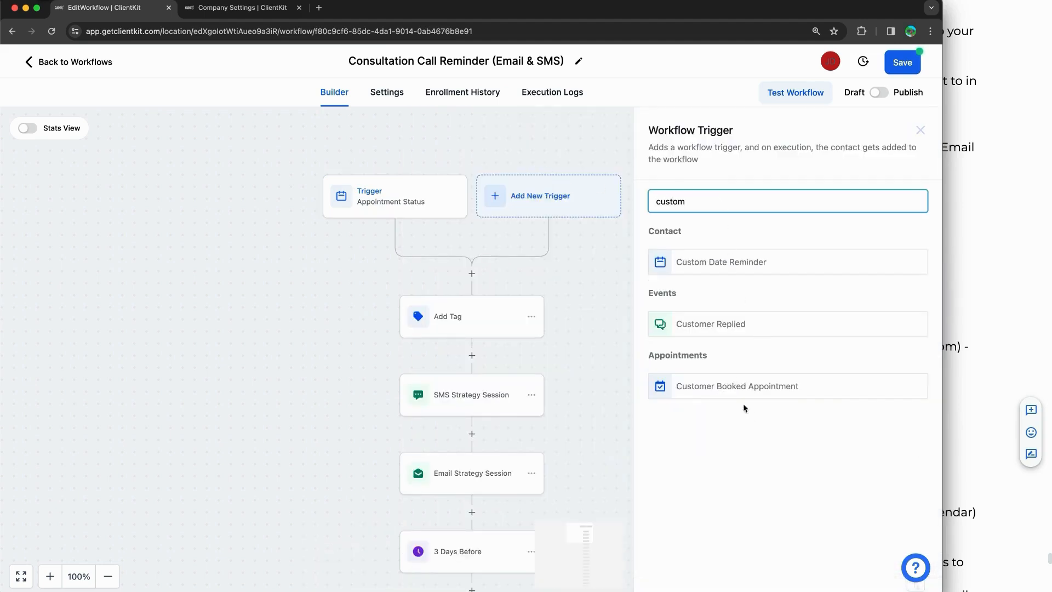
{"action": "key", "text": "super+a"}
{"action": "type", "text": "appointmen"}
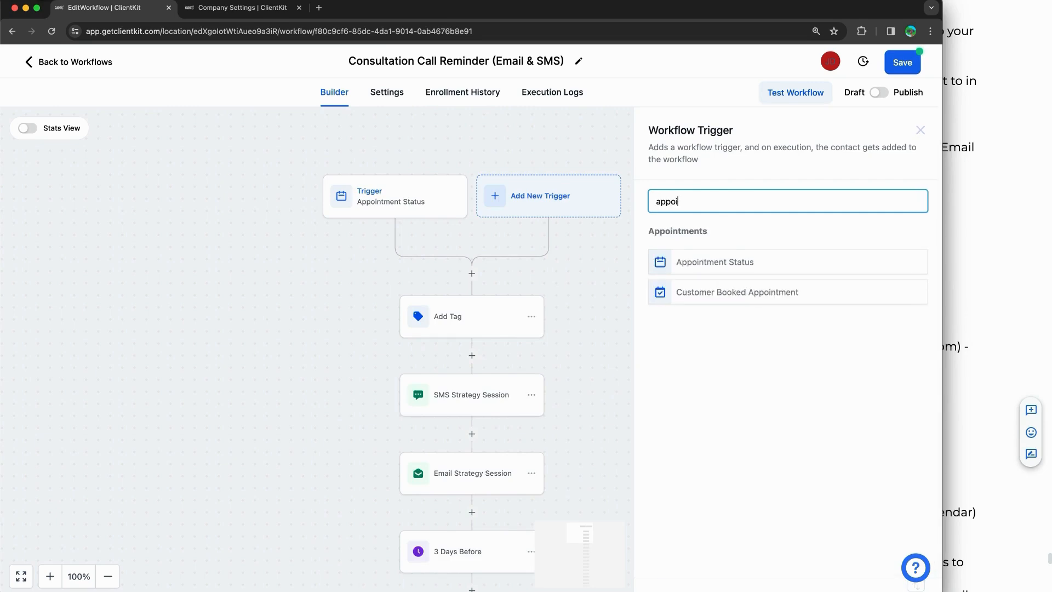
Step: Mark Appointment Status and Customer Booked Appointment in the trigger list and on the canvas
{"action": "key", "text": "alt+super+a"}
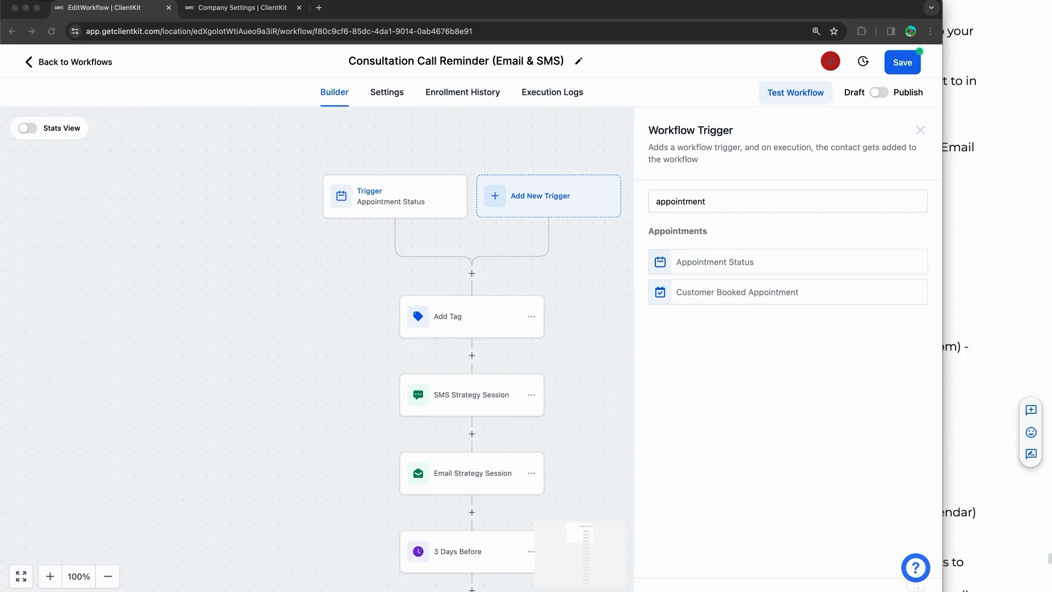
{"action": "left_click_drag", "start_coordinate": [607, 262], "coordinate": [643, 262]}
{"action": "left_click_drag", "start_coordinate": [602, 298], "coordinate": [646, 297]}
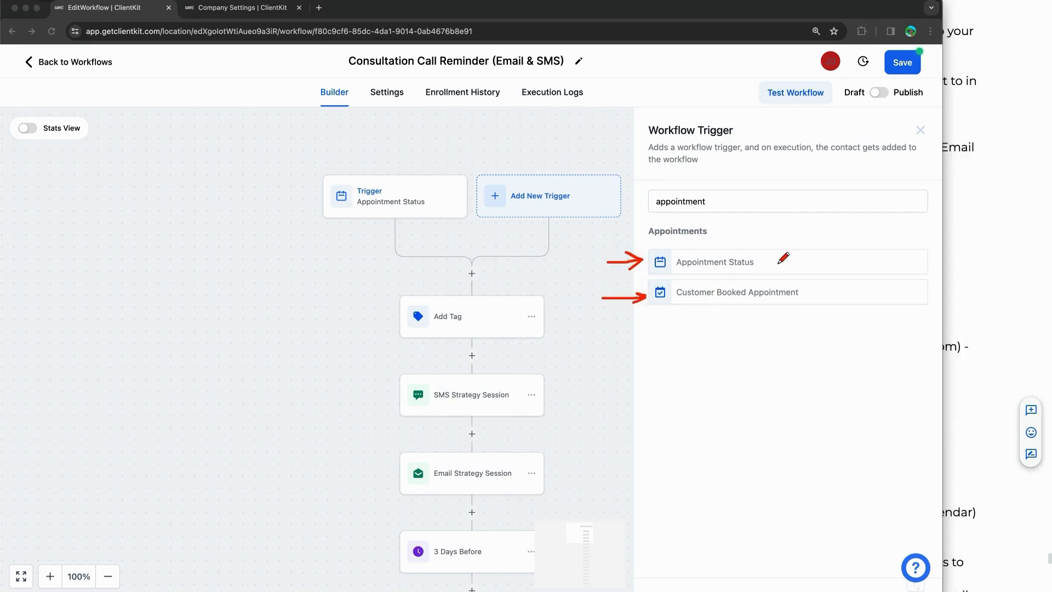
{"action": "mouse_move", "coordinate": [831, 262]}
{"action": "left_mouse_down"}
{"action": "mouse_move", "coordinate": [765, 261]}
{"action": "mouse_move", "coordinate": [786, 251]}
{"action": "left_mouse_up"}
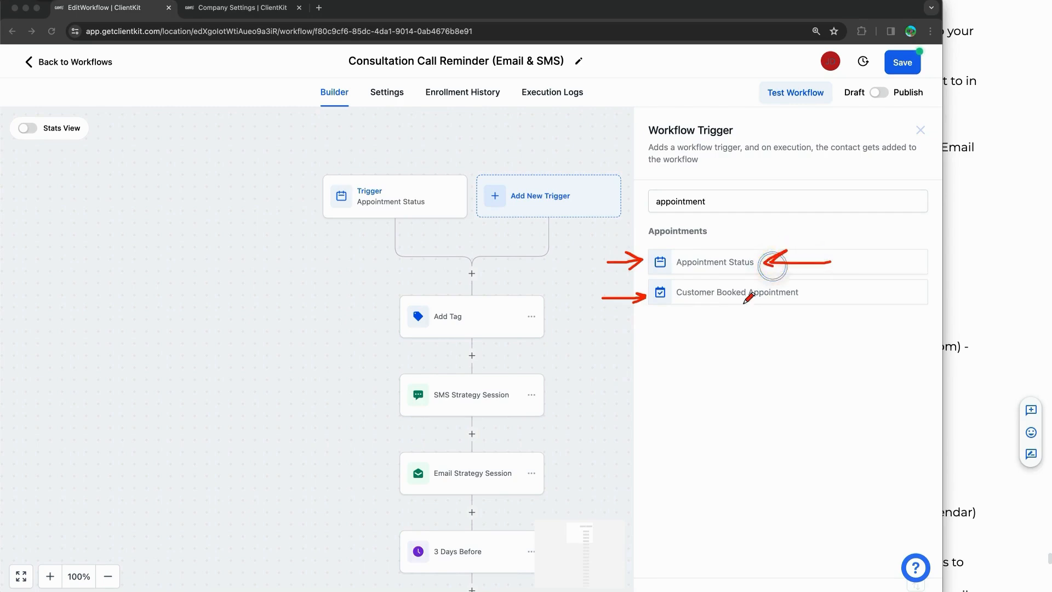
{"action": "mouse_move", "coordinate": [864, 290]}
{"action": "left_mouse_down"}
{"action": "mouse_move", "coordinate": [814, 291]}
{"action": "mouse_move", "coordinate": [824, 296]}
{"action": "left_mouse_up"}
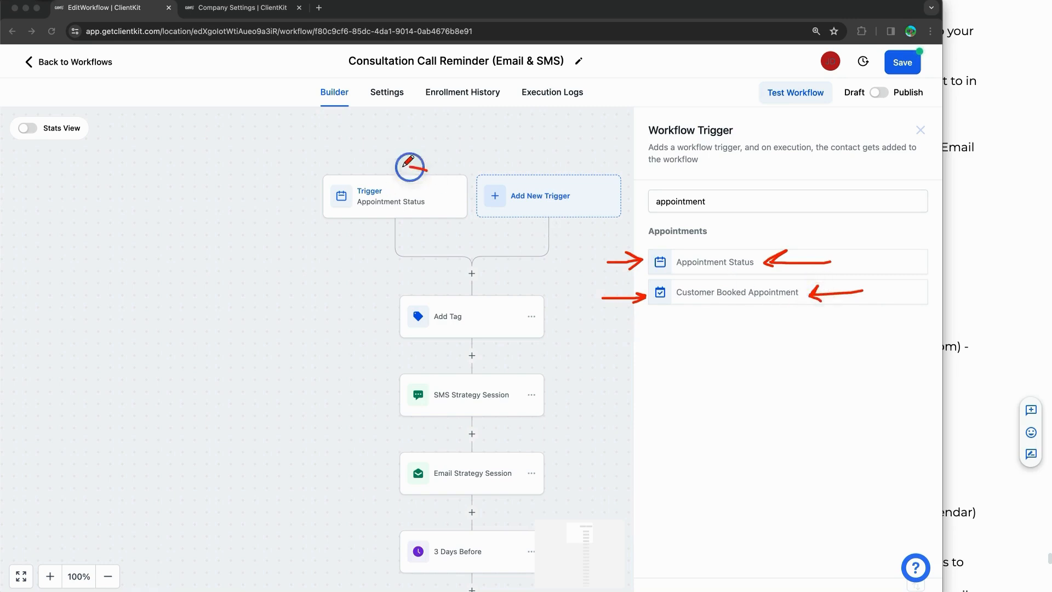
{"action": "mouse_move", "coordinate": [428, 169]}
{"action": "left_mouse_down"}
{"action": "mouse_move", "coordinate": [319, 189]}
{"action": "mouse_move", "coordinate": [489, 226]}
{"action": "mouse_move", "coordinate": [418, 169]}
{"action": "left_mouse_up"}
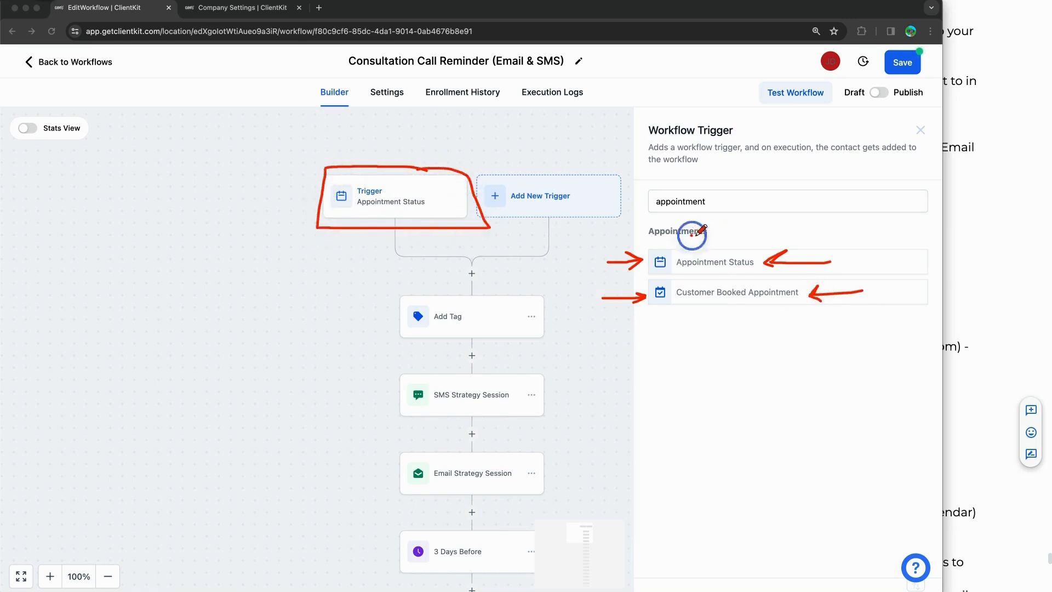
{"action": "mouse_move", "coordinate": [692, 235]}
{"action": "left_mouse_down"}
{"action": "mouse_move", "coordinate": [771, 265]}
{"action": "mouse_move", "coordinate": [660, 266]}
{"action": "mouse_move", "coordinate": [702, 235]}
{"action": "mouse_move", "coordinate": [495, 134]}
{"action": "mouse_move", "coordinate": [437, 165]}
{"action": "mouse_move", "coordinate": [459, 163]}
{"action": "left_mouse_up"}
{"action": "left_click_drag", "start_coordinate": [665, 327], "coordinate": [682, 315]}
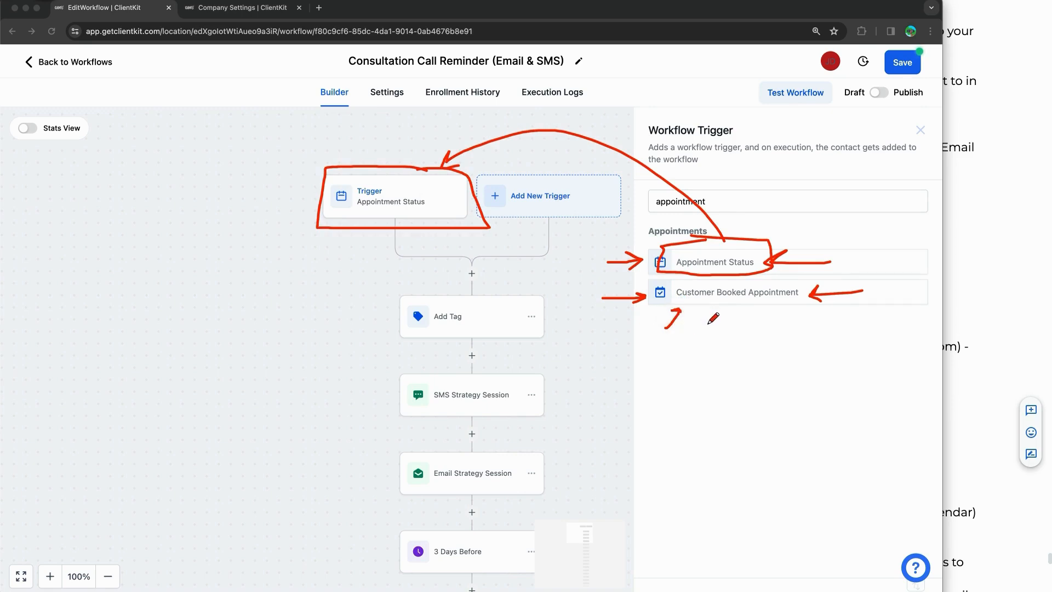
{"action": "left_click_drag", "start_coordinate": [694, 306], "coordinate": [790, 303]}
{"action": "key", "text": "Escape"}
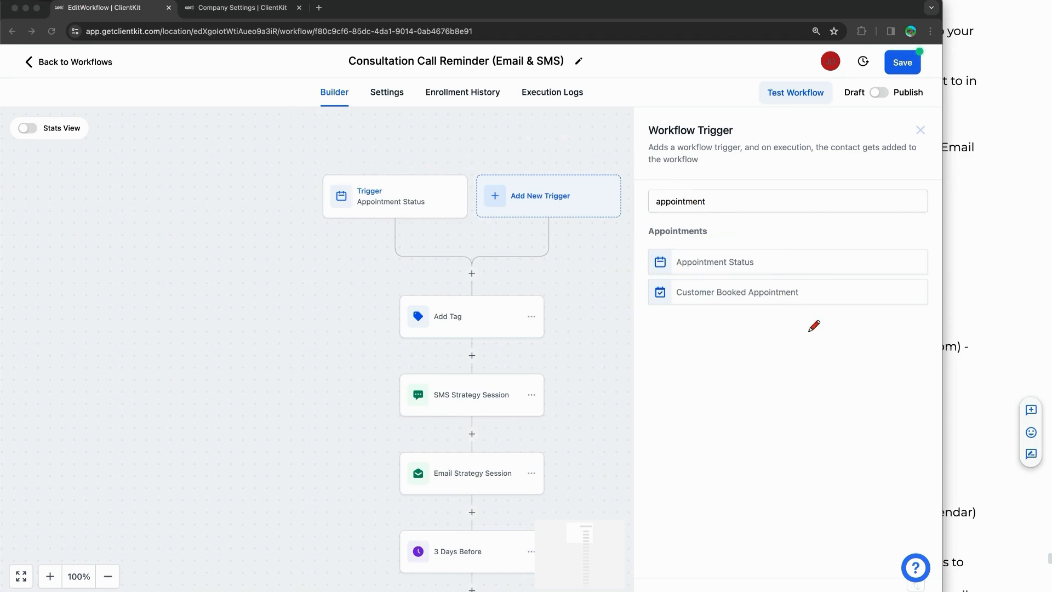
{"action": "mouse_move", "coordinate": [824, 331]}
{"action": "left_mouse_down"}
{"action": "mouse_move", "coordinate": [876, 348]}
{"action": "mouse_move", "coordinate": [836, 448]}
{"action": "mouse_move", "coordinate": [873, 437]}
{"action": "mouse_move", "coordinate": [892, 445]}
{"action": "left_mouse_up"}
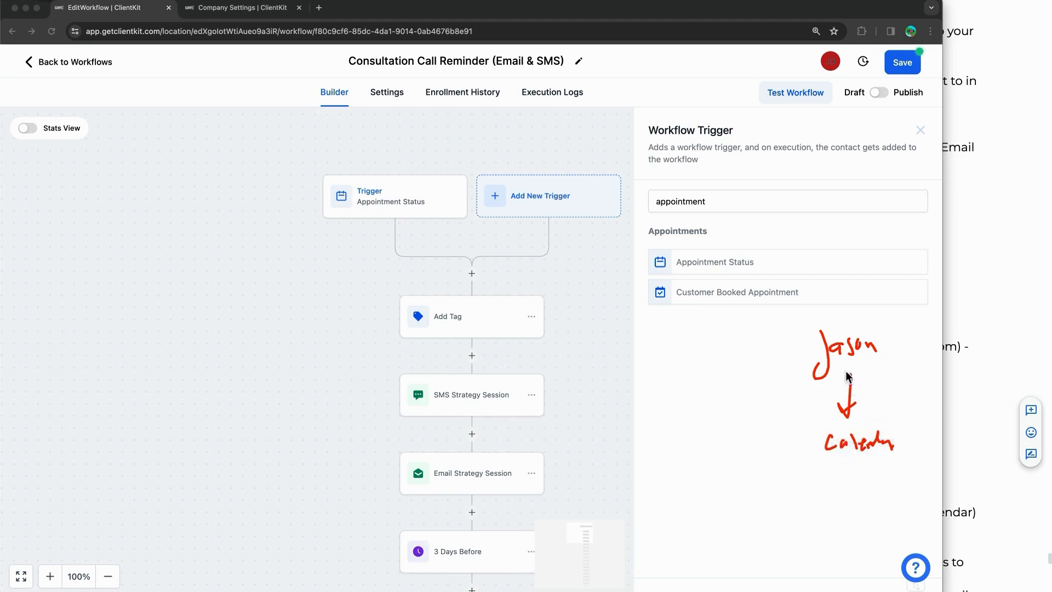
{"action": "mouse_move", "coordinate": [746, 276]}
{"action": "left_mouse_down"}
{"action": "mouse_move", "coordinate": [810, 288]}
{"action": "mouse_move", "coordinate": [679, 313]}
{"action": "mouse_move", "coordinate": [675, 282]}
{"action": "left_mouse_up"}
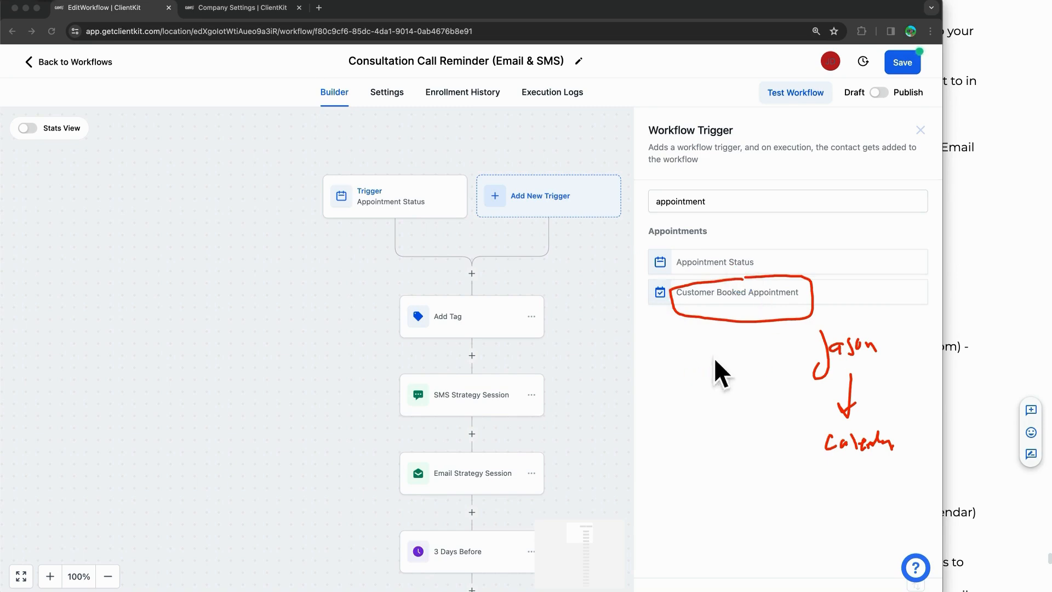
{"action": "mouse_move", "coordinate": [715, 344]}
{"action": "left_mouse_down"}
{"action": "mouse_move", "coordinate": [764, 380]}
{"action": "mouse_move", "coordinate": [735, 401]}
{"action": "mouse_move", "coordinate": [795, 408]}
{"action": "left_mouse_up"}
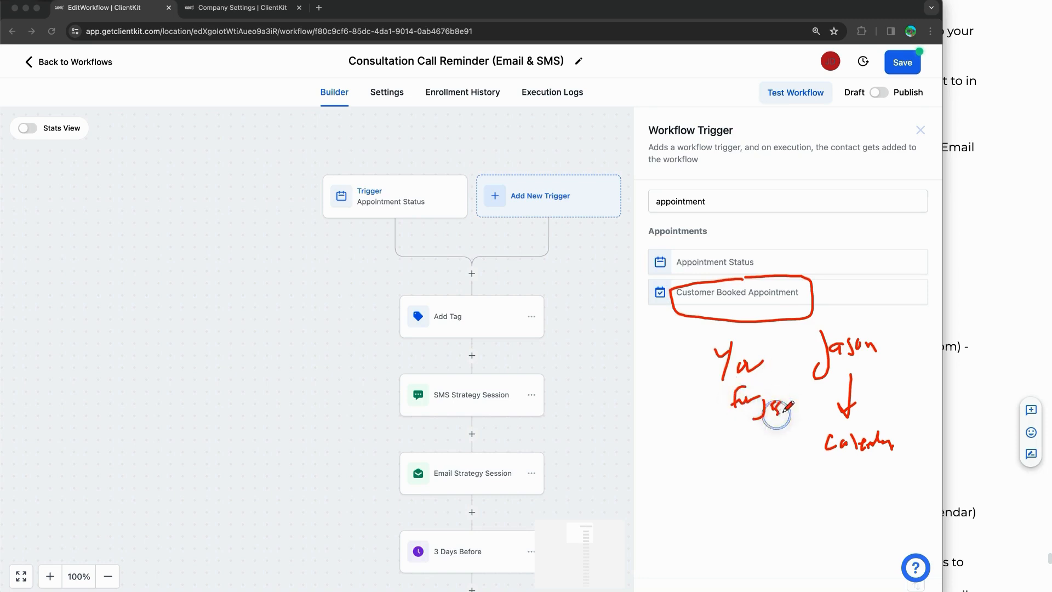
{"action": "mouse_move", "coordinate": [747, 436]}
{"action": "left_mouse_down"}
{"action": "mouse_move", "coordinate": [736, 472]}
{"action": "mouse_move", "coordinate": [754, 470]}
{"action": "left_mouse_up"}
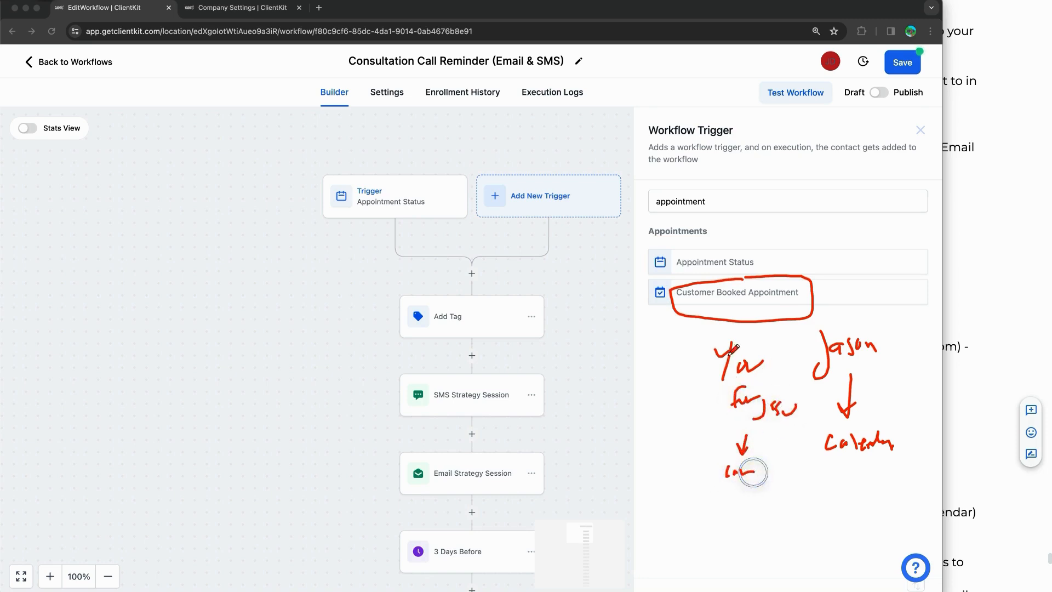
{"action": "mouse_move", "coordinate": [827, 283]}
{"action": "left_mouse_down"}
{"action": "mouse_move", "coordinate": [787, 316]}
{"action": "mouse_move", "coordinate": [825, 317]}
{"action": "left_mouse_up"}
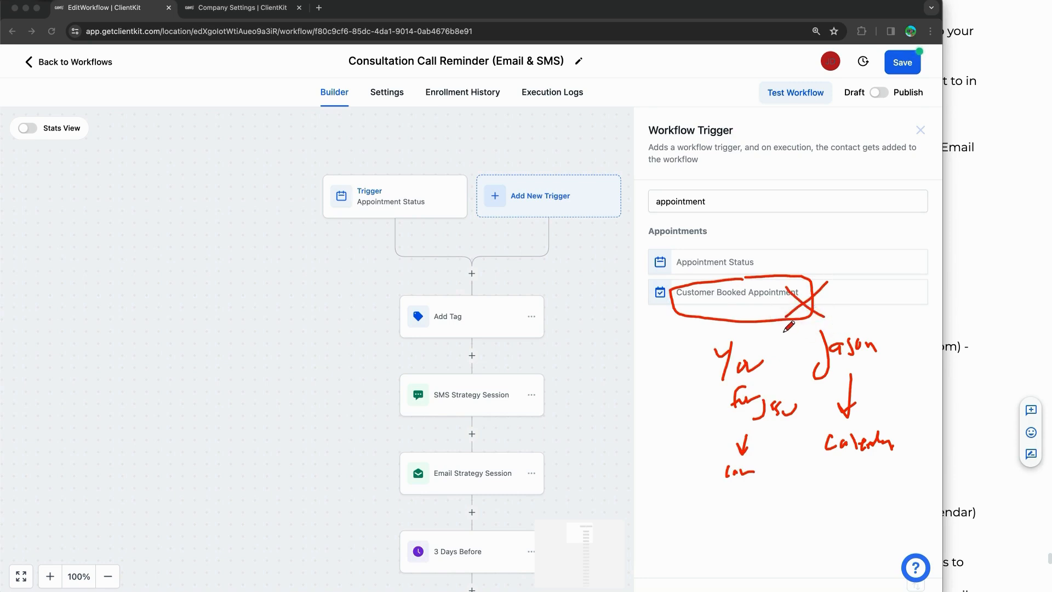
{"action": "left_click_drag", "start_coordinate": [689, 300], "coordinate": [752, 298]}
{"action": "left_click_drag", "start_coordinate": [648, 292], "coordinate": [825, 292]}
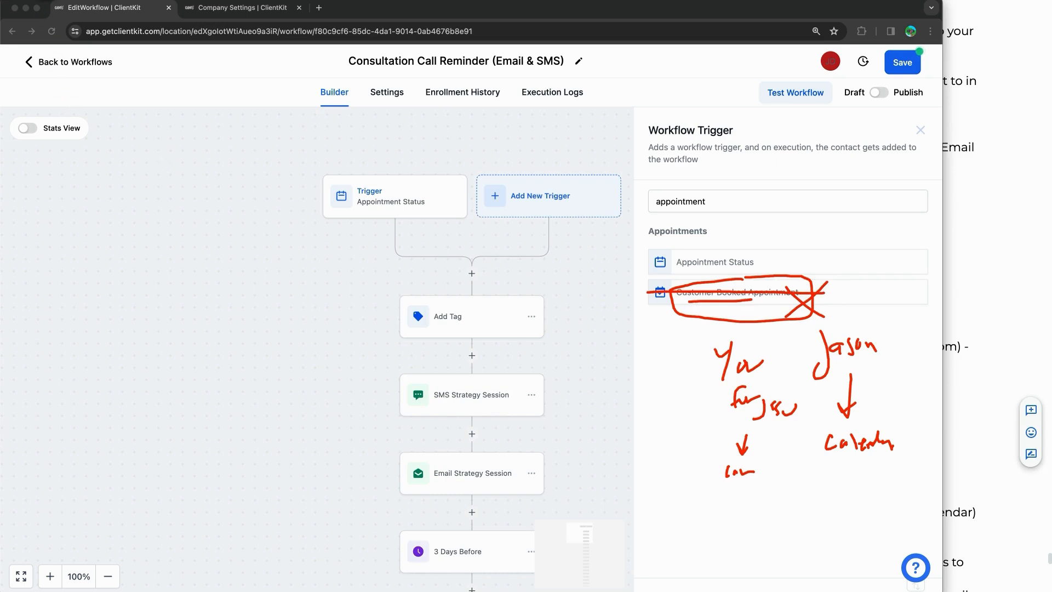
{"action": "key", "text": "Escape"}
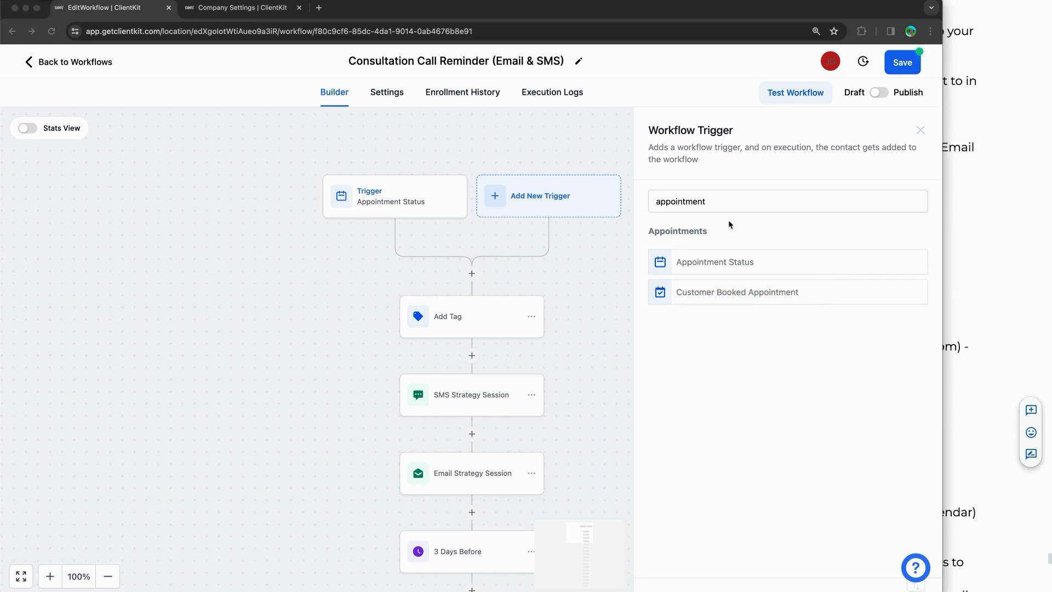
{"action": "mouse_move", "coordinate": [719, 246]}
{"action": "left_mouse_down"}
{"action": "mouse_move", "coordinate": [774, 249]}
{"action": "mouse_move", "coordinate": [686, 274]}
{"action": "mouse_move", "coordinate": [630, 248]}
{"action": "mouse_move", "coordinate": [717, 248]}
{"action": "left_mouse_up"}
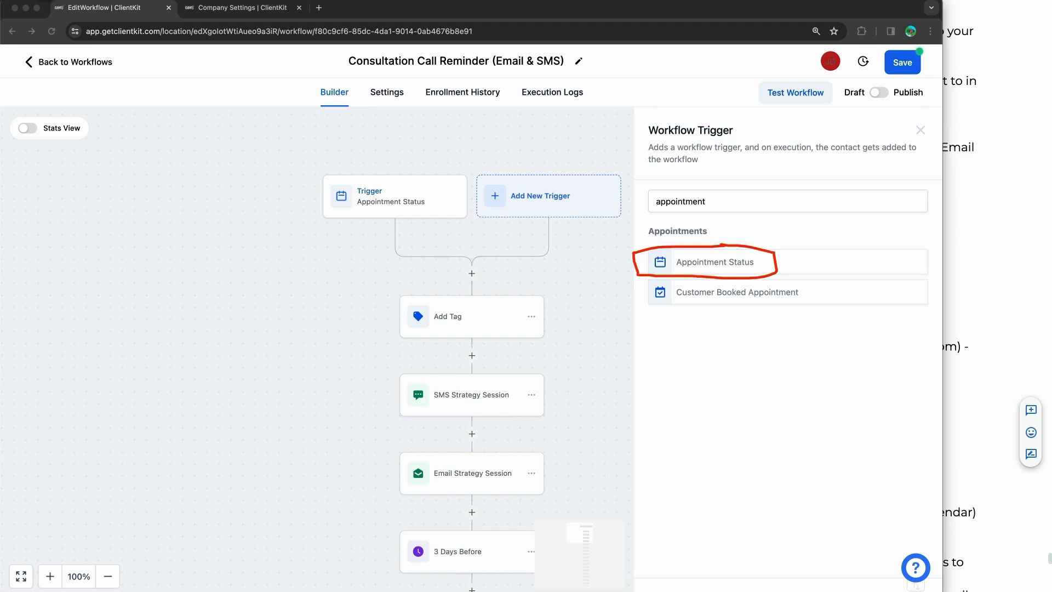
Step: Check the trigger's confirmed-status and 1on1 Consult filters, then search triggers for 'appoint' without adding one
{"action": "left_click", "coordinate": [370, 203]}
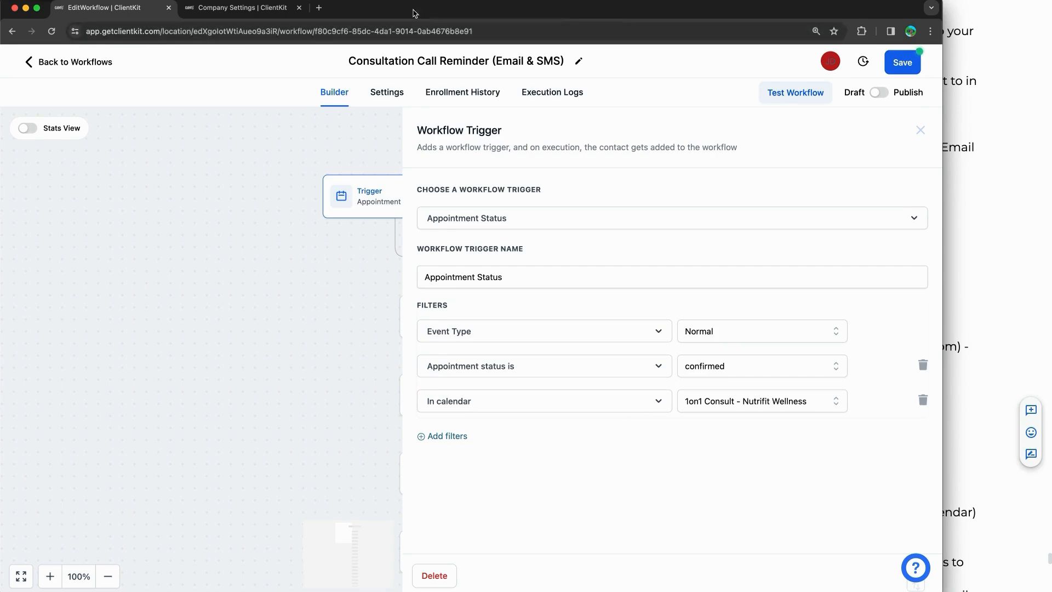
{"action": "left_click", "coordinate": [919, 132]}
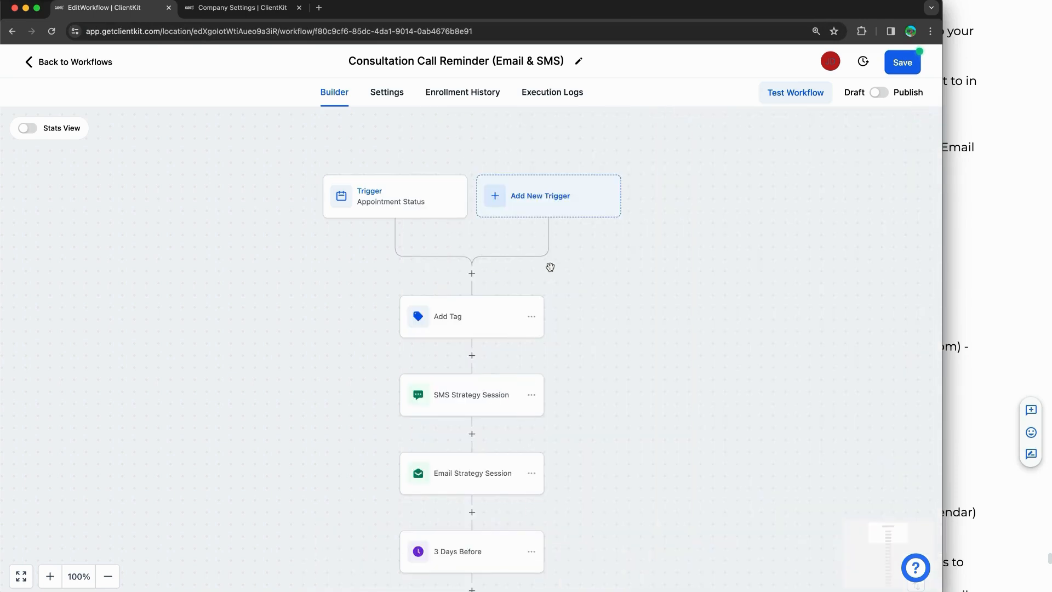
{"action": "left_click", "coordinate": [559, 213]}
{"action": "left_click", "coordinate": [695, 202]}
{"action": "type", "text": "appoint"}
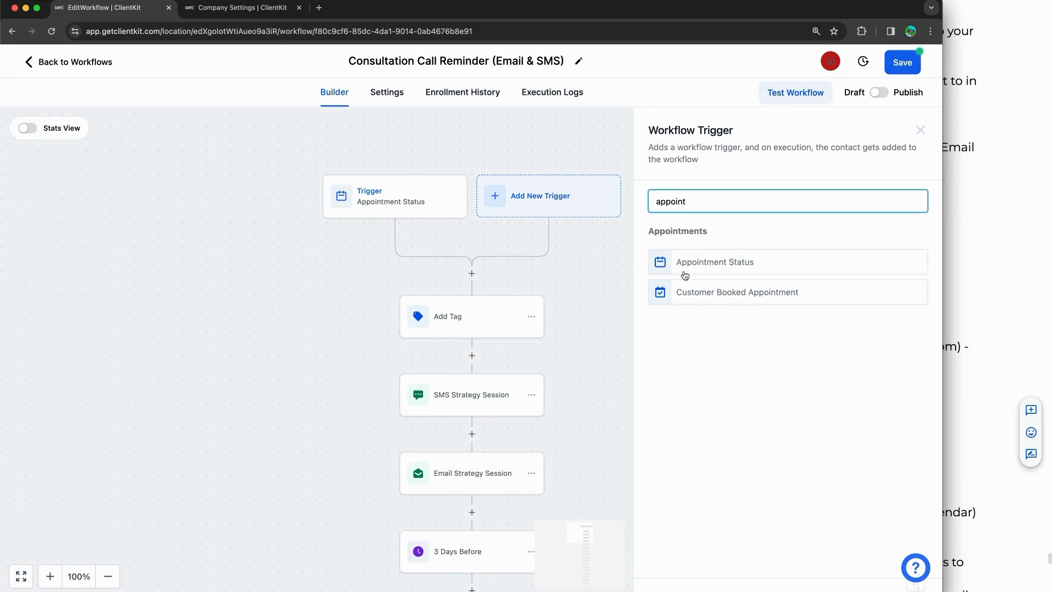
{"action": "left_click", "coordinate": [919, 136]}
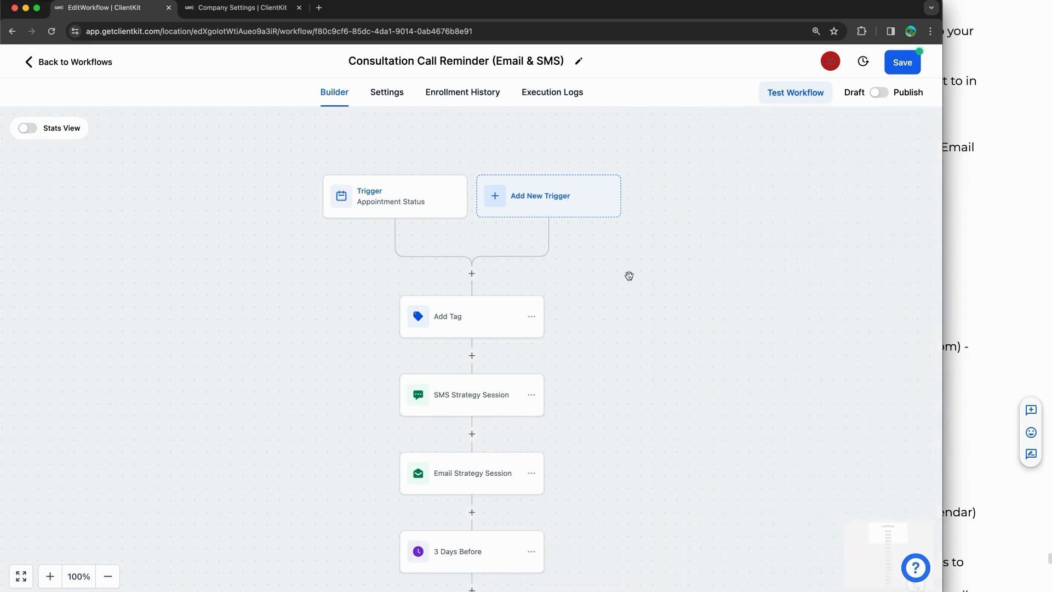
{"action": "scroll", "coordinate": [627, 274], "scroll_direction": "down", "scroll_amount": 2}
{"action": "scroll", "coordinate": [464, 209], "scroll_direction": "down", "scroll_amount": 2}
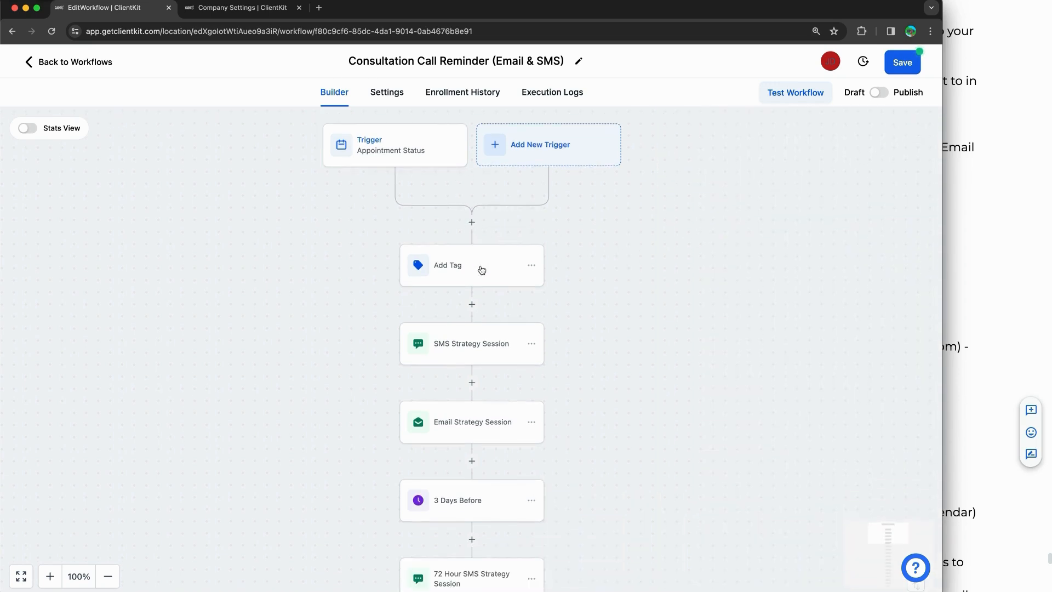
Step: Open the Add Tag step, then go to the Tags list in Company Settings
{"action": "left_click", "coordinate": [481, 268]}
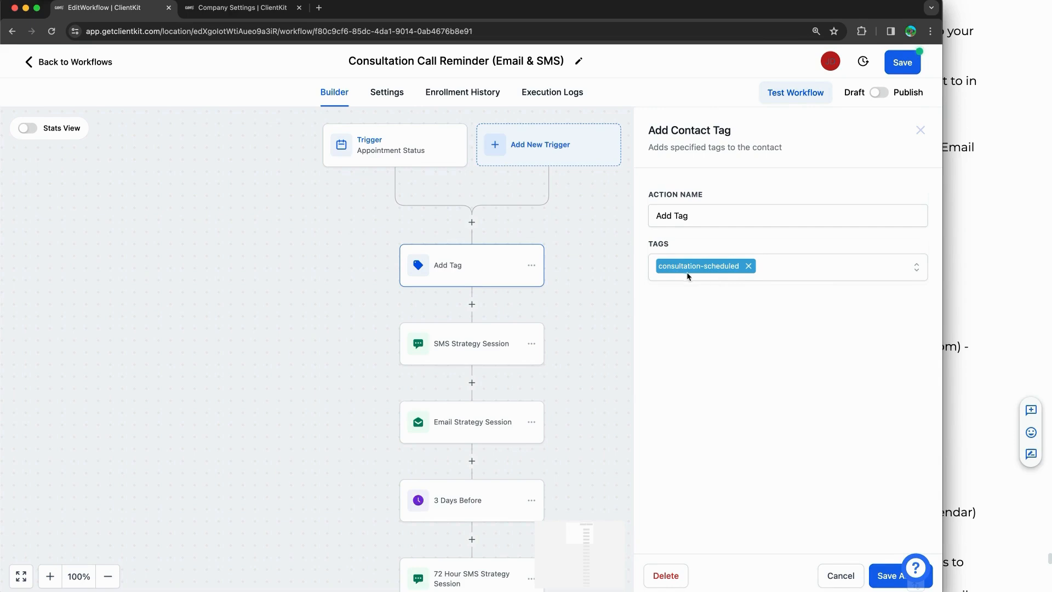
{"action": "left_click", "coordinate": [219, 15]}
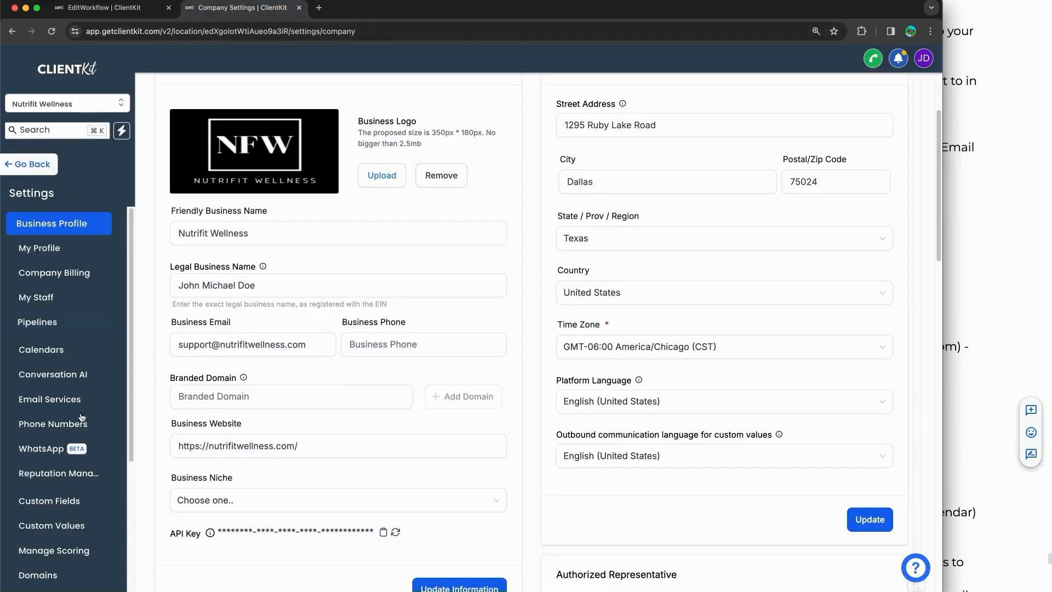
{"action": "left_click", "coordinate": [38, 163]}
{"action": "left_click", "coordinate": [91, 573]}
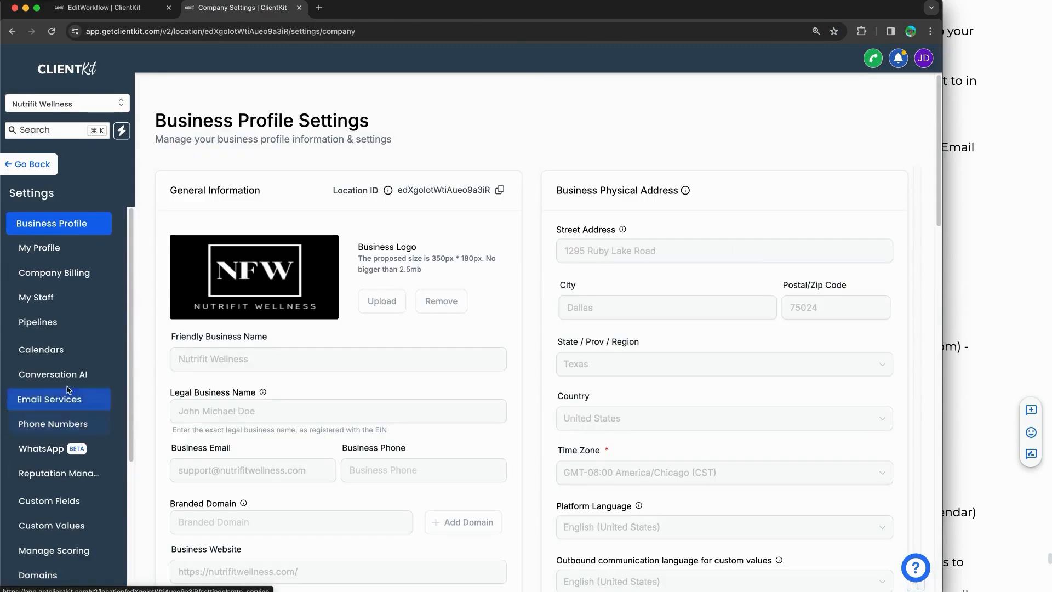
{"action": "scroll", "coordinate": [67, 378], "scroll_direction": "down", "scroll_amount": 3}
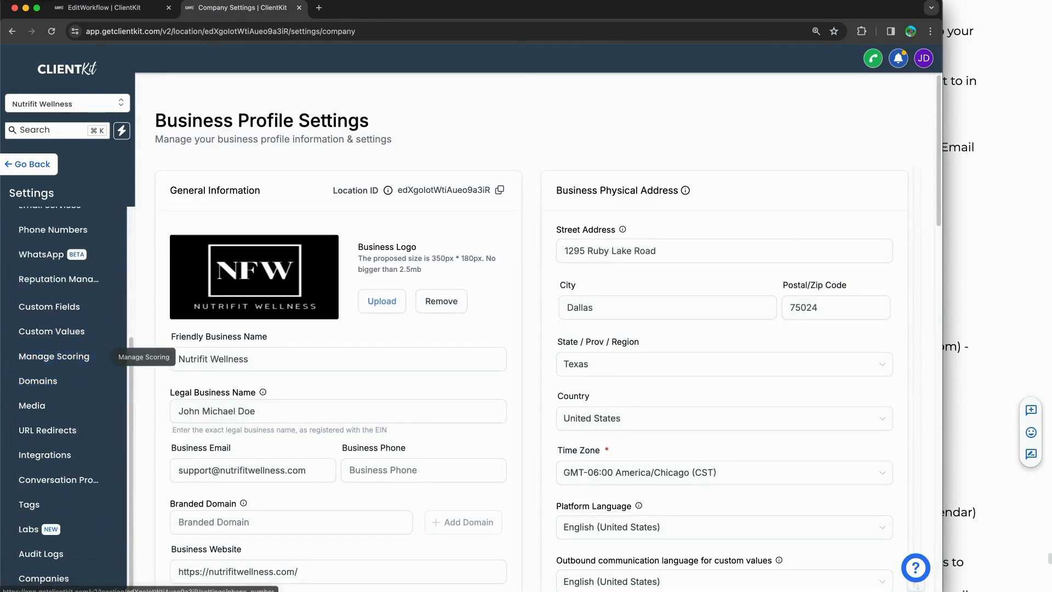
{"action": "mouse_move", "coordinate": [48, 484]}
{"action": "left_mouse_down"}
{"action": "mouse_move", "coordinate": [19, 485]}
{"action": "mouse_move", "coordinate": [16, 512]}
{"action": "mouse_move", "coordinate": [49, 490]}
{"action": "left_mouse_up"}
{"action": "mouse_move", "coordinate": [59, 454]}
{"action": "left_mouse_down"}
{"action": "mouse_move", "coordinate": [42, 483]}
{"action": "mouse_move", "coordinate": [54, 480]}
{"action": "left_mouse_up"}
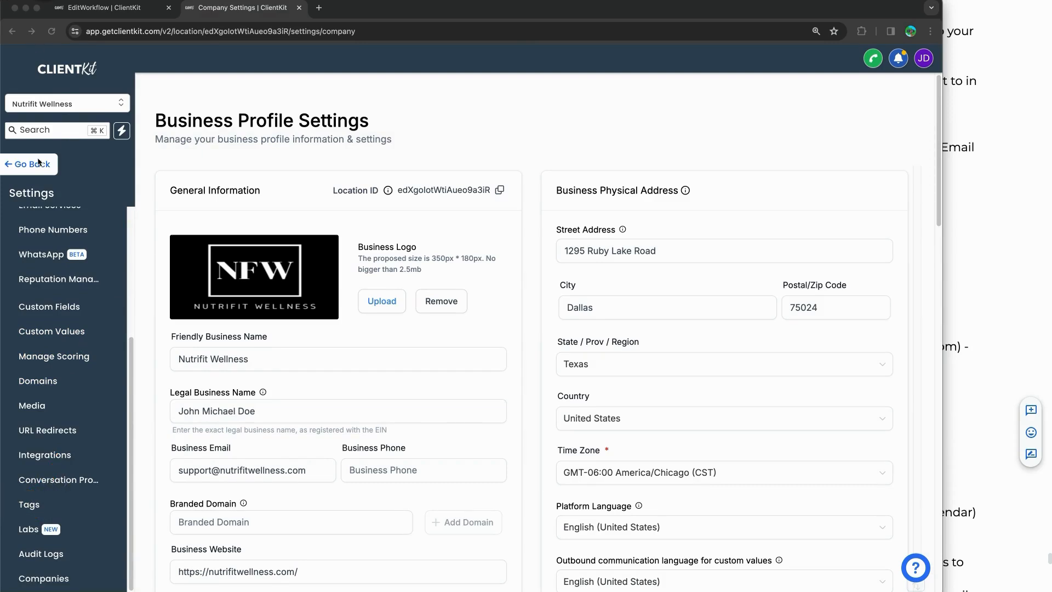
{"action": "left_click", "coordinate": [40, 504]}
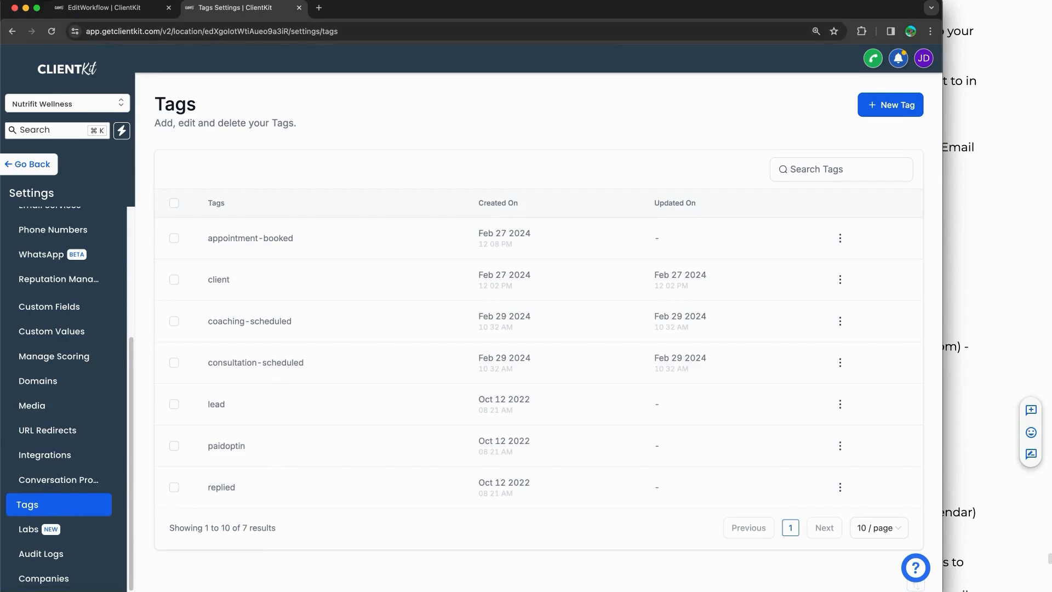
Step: Look through the account's tags for the consultation-scheduled tag and return to the workflow editor
{"action": "mouse_move", "coordinate": [264, 347]}
{"action": "left_mouse_down"}
{"action": "mouse_move", "coordinate": [327, 353]}
{"action": "mouse_move", "coordinate": [256, 377]}
{"action": "mouse_move", "coordinate": [197, 351]}
{"action": "mouse_move", "coordinate": [291, 347]}
{"action": "left_mouse_up"}
{"action": "left_click_drag", "start_coordinate": [234, 495], "coordinate": [419, 500]}
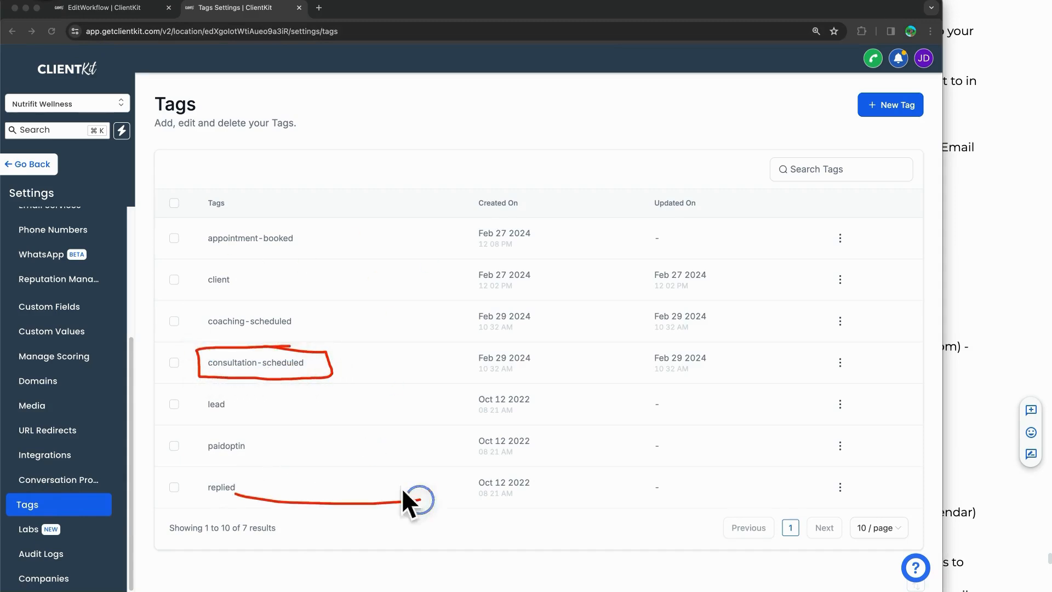
{"action": "left_click_drag", "start_coordinate": [143, 471], "coordinate": [333, 457]}
{"action": "left_click_drag", "start_coordinate": [196, 441], "coordinate": [379, 435]}
{"action": "left_click_drag", "start_coordinate": [186, 410], "coordinate": [349, 408]}
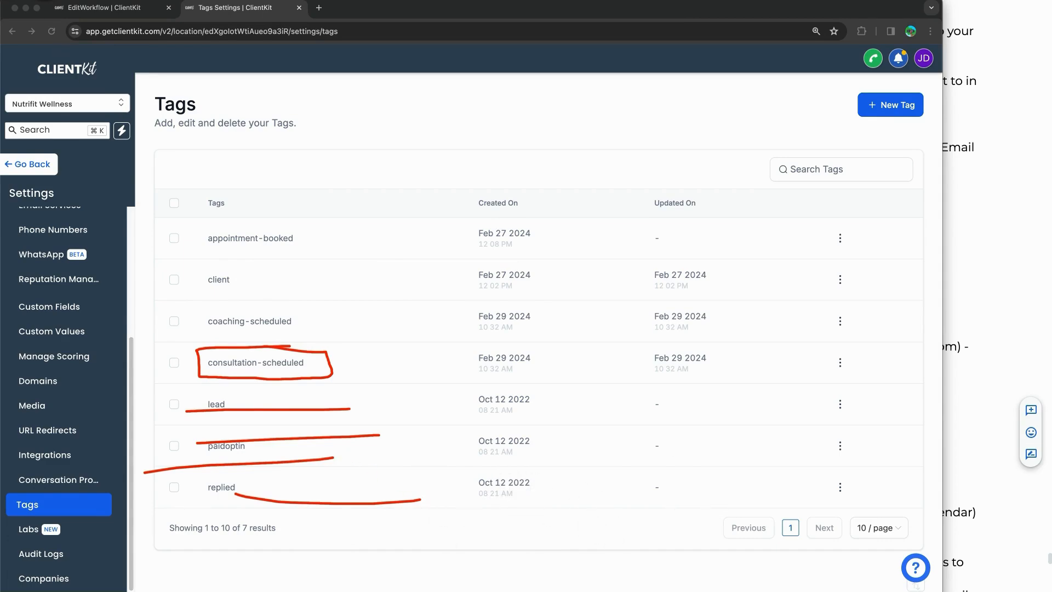
{"action": "mouse_move", "coordinate": [276, 351]}
{"action": "left_mouse_down"}
{"action": "mouse_move", "coordinate": [322, 364]}
{"action": "mouse_move", "coordinate": [190, 382]}
{"action": "left_mouse_up"}
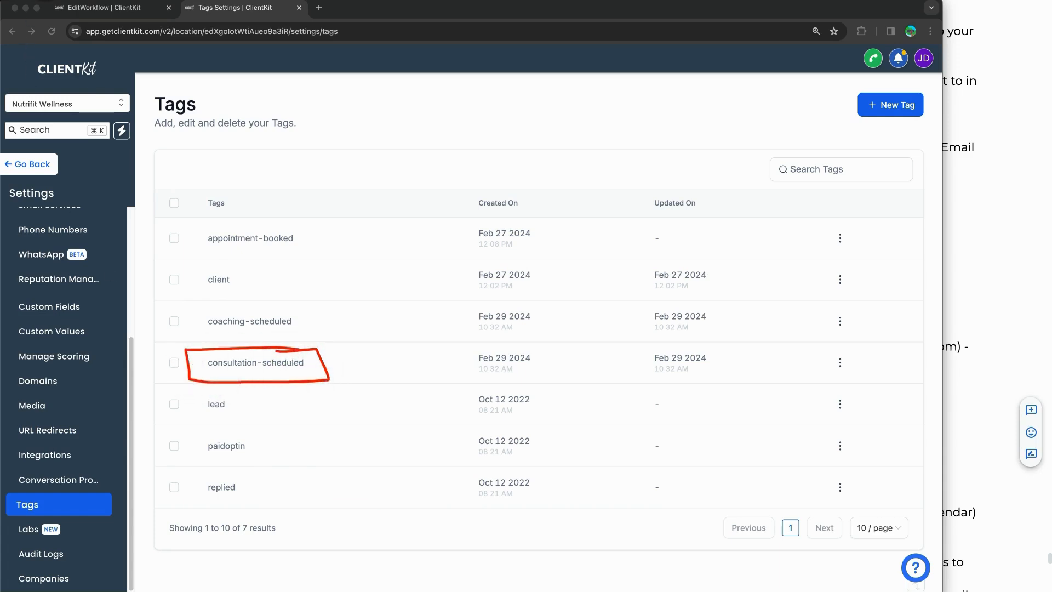
{"action": "left_click", "coordinate": [116, 5]}
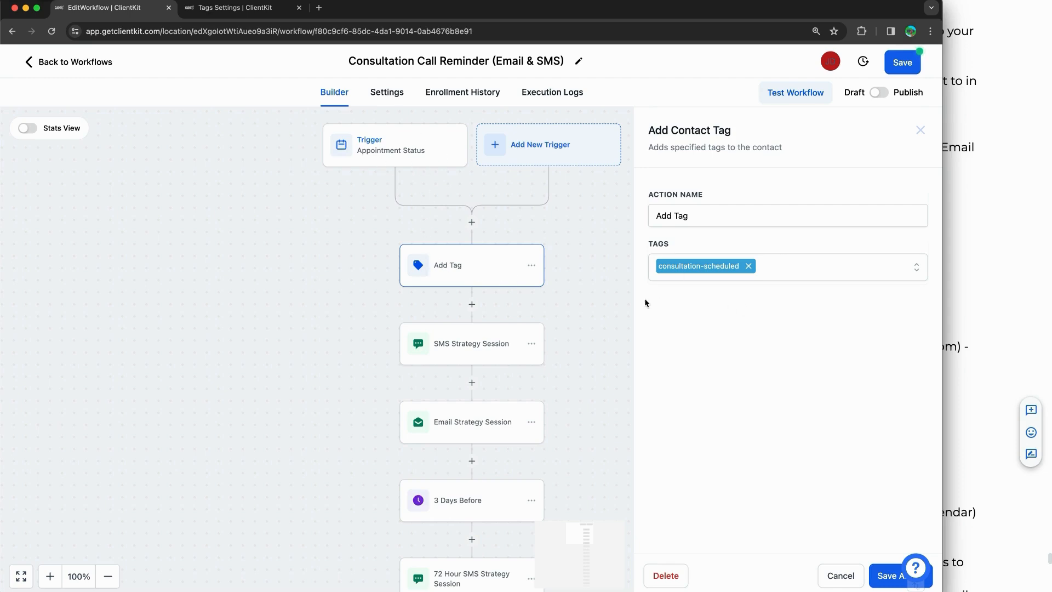
Step: Close the Add Tag step and locate {{calendar.name}} in the SMS Strategy Session message
{"action": "left_click", "coordinate": [920, 130]}
{"action": "scroll", "coordinate": [655, 343], "scroll_direction": "down", "scroll_amount": 1}
{"action": "left_click", "coordinate": [477, 325]}
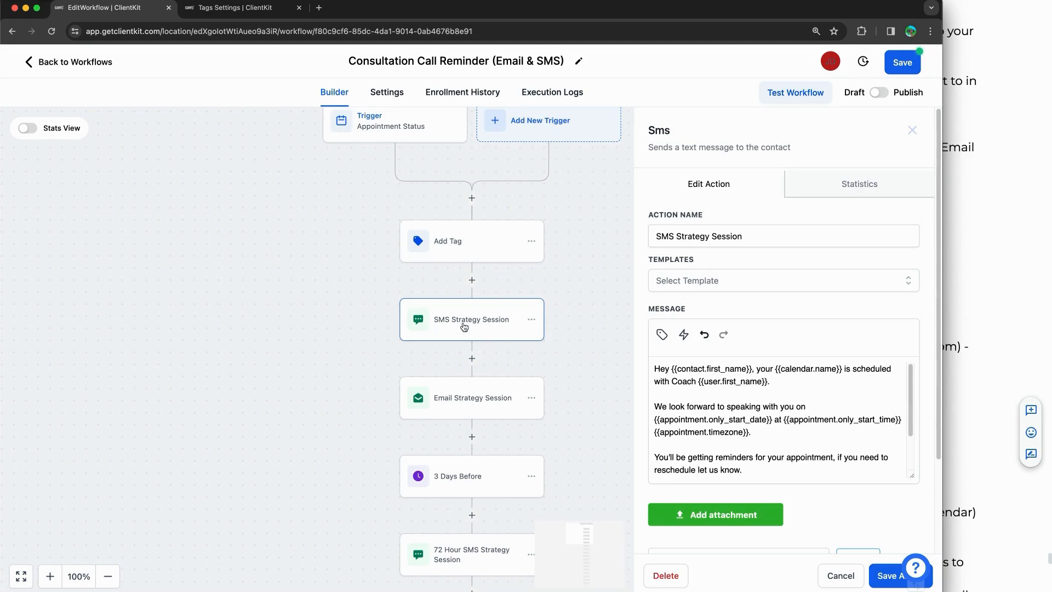
{"action": "left_click", "coordinate": [912, 422]}
{"action": "left_click_drag", "start_coordinate": [912, 422], "coordinate": [904, 371]}
{"action": "left_click_drag", "start_coordinate": [670, 369], "coordinate": [743, 371]}
{"action": "left_click", "coordinate": [743, 371]}
{"action": "left_click_drag", "start_coordinate": [774, 370], "coordinate": [843, 371]}
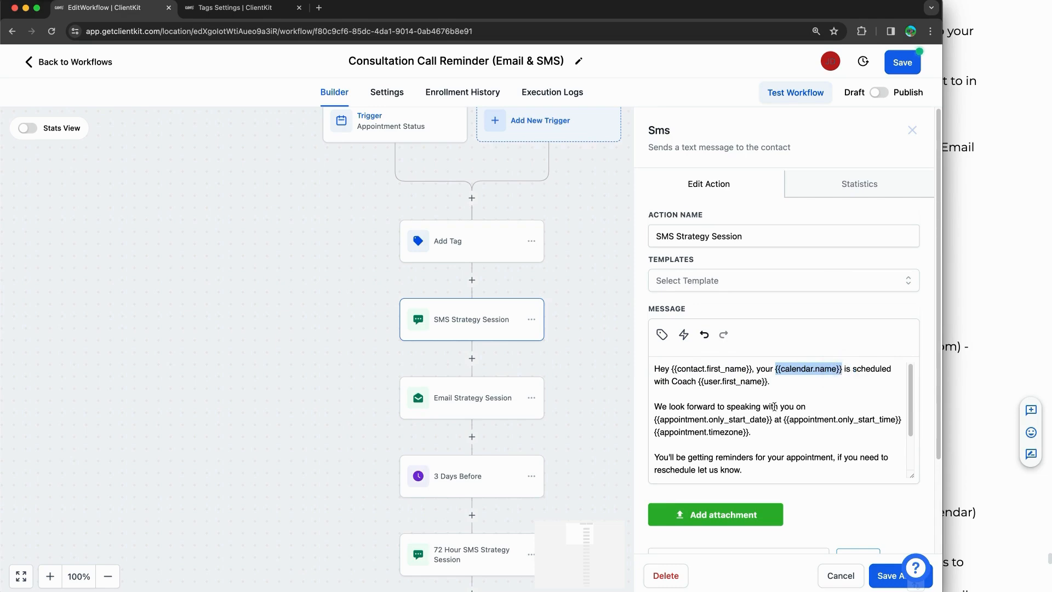
Step: Check the trigger's calendar, then return to the SMS Strategy Session message
{"action": "left_click", "coordinate": [408, 131]}
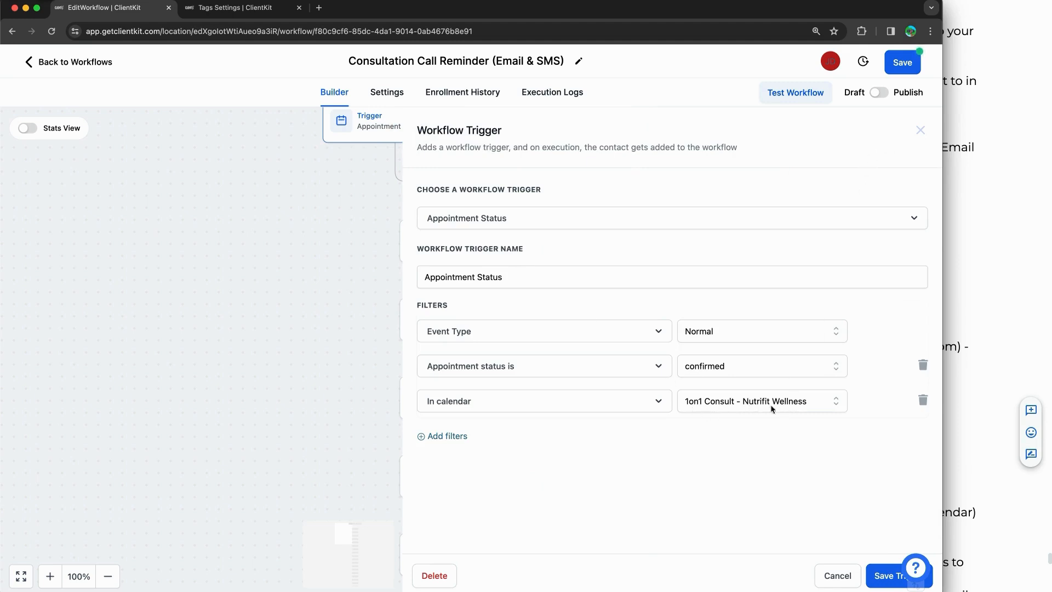
{"action": "left_click", "coordinate": [920, 129]}
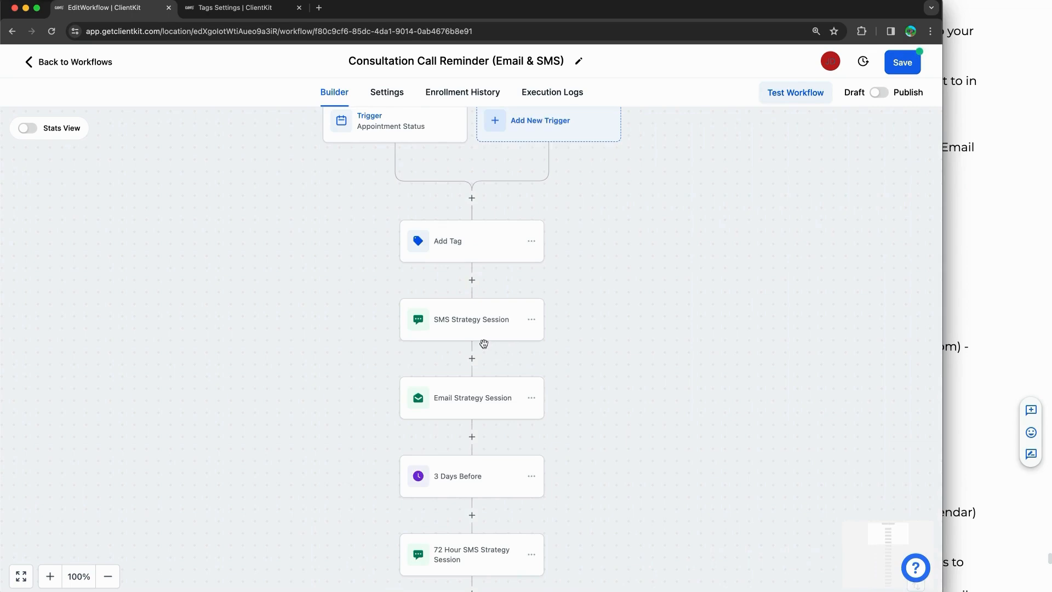
{"action": "left_click", "coordinate": [469, 330]}
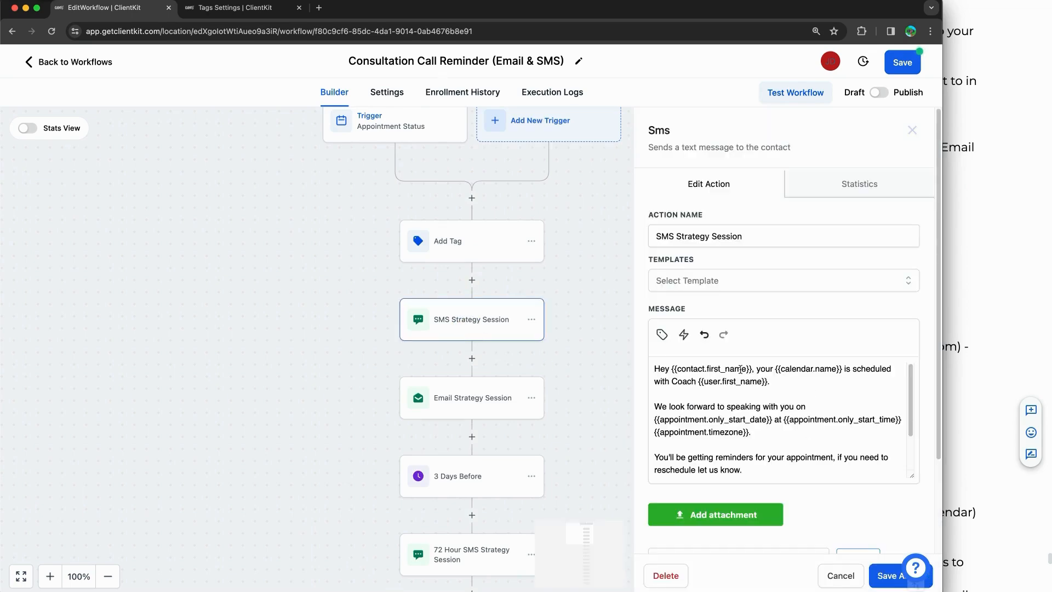
{"action": "left_click_drag", "start_coordinate": [773, 369], "coordinate": [843, 368]}
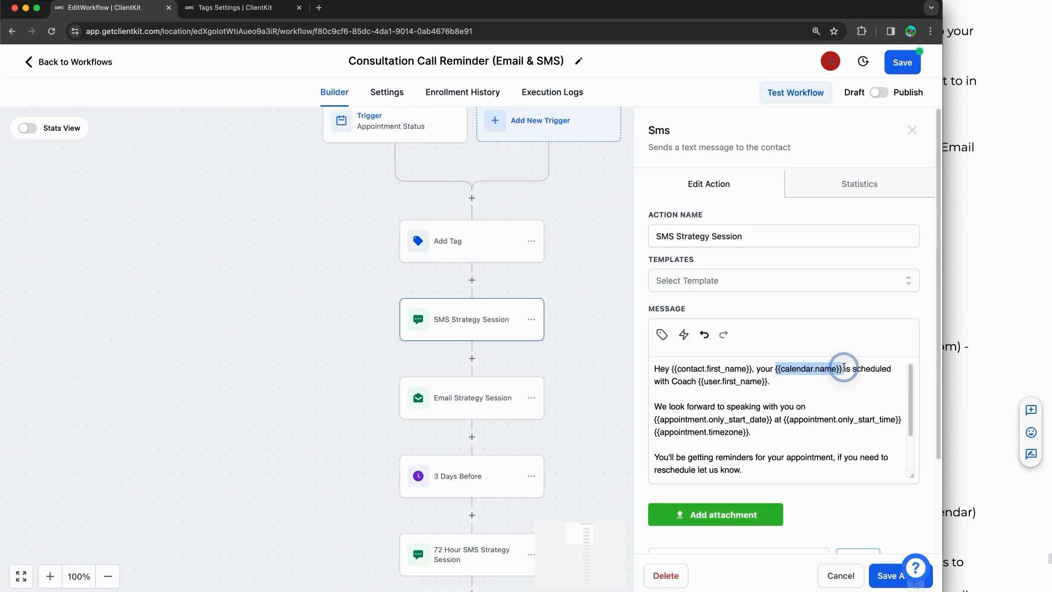
Step: Replace the coach first-name placeholder in the message with the coach's name
{"action": "double_click", "coordinate": [679, 382]}
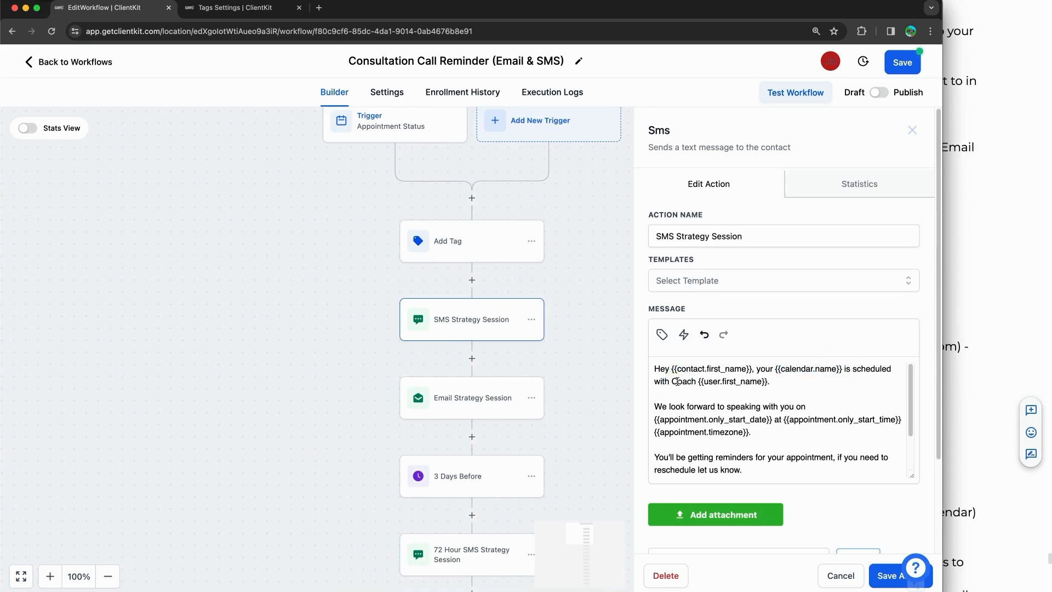
{"action": "left_click_drag", "start_coordinate": [773, 386], "coordinate": [701, 383]}
{"action": "left_click_drag", "start_coordinate": [773, 384], "coordinate": [700, 384]}
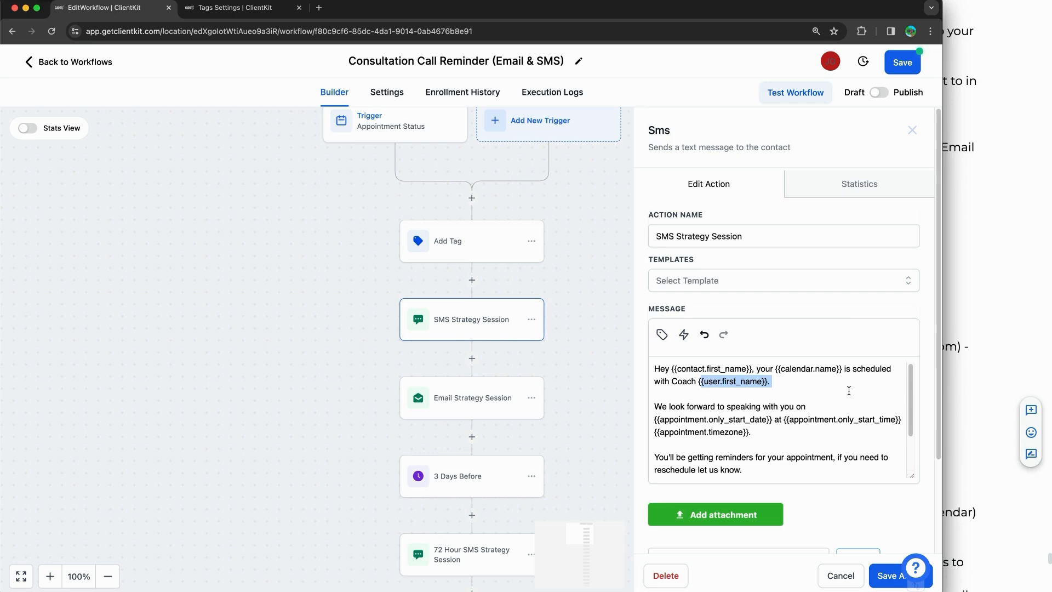
{"action": "left_click", "coordinate": [774, 392]}
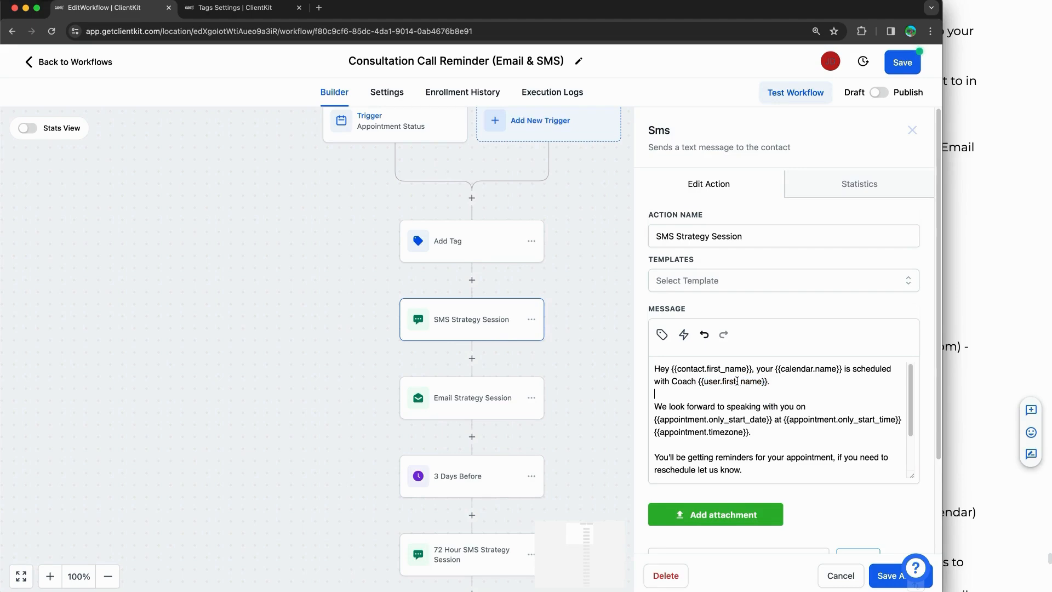
{"action": "left_click_drag", "start_coordinate": [773, 381], "coordinate": [697, 382]}
{"action": "key", "text": "BackSpace"}
{"action": "type", "text": "John"}
Step: Replace {{calendar.name}} in the SMS message with 'Consultation Call'
{"action": "left_click_drag", "start_coordinate": [775, 368], "coordinate": [845, 368]}
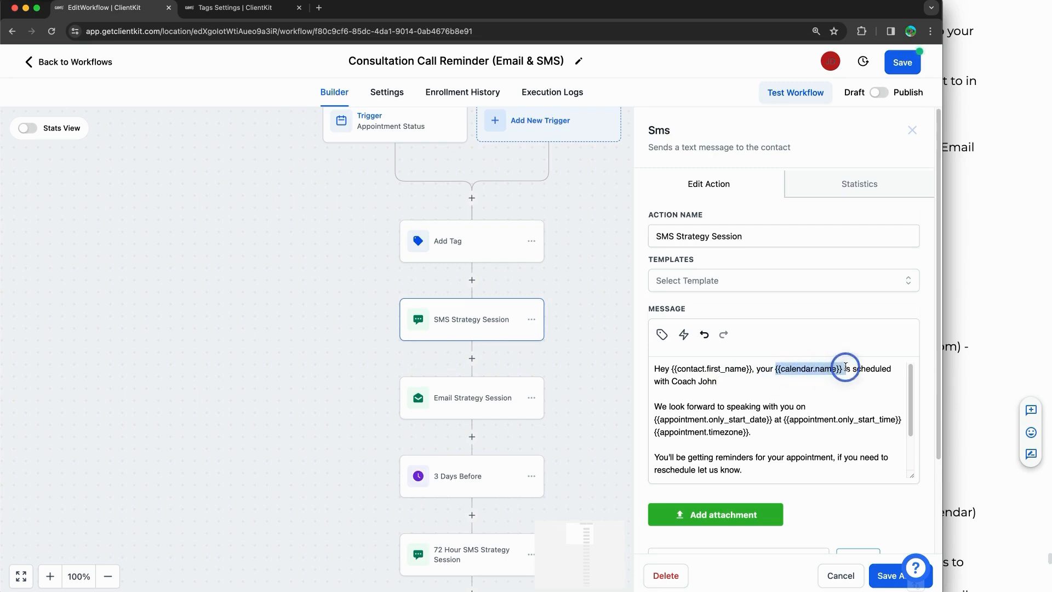
{"action": "left_click", "coordinate": [723, 388]}
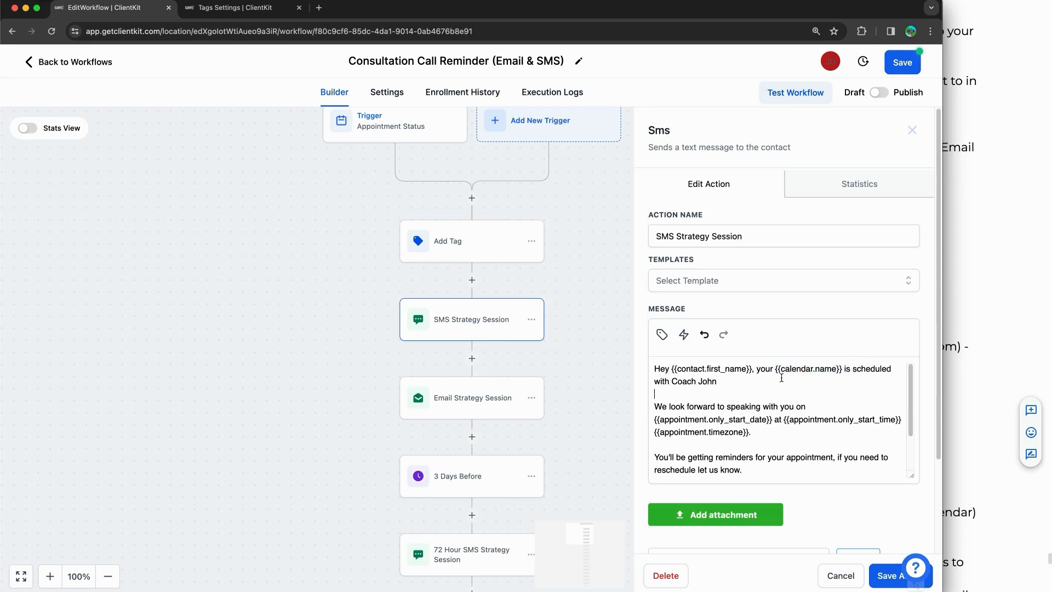
{"action": "left_click_drag", "start_coordinate": [775, 369], "coordinate": [840, 368]}
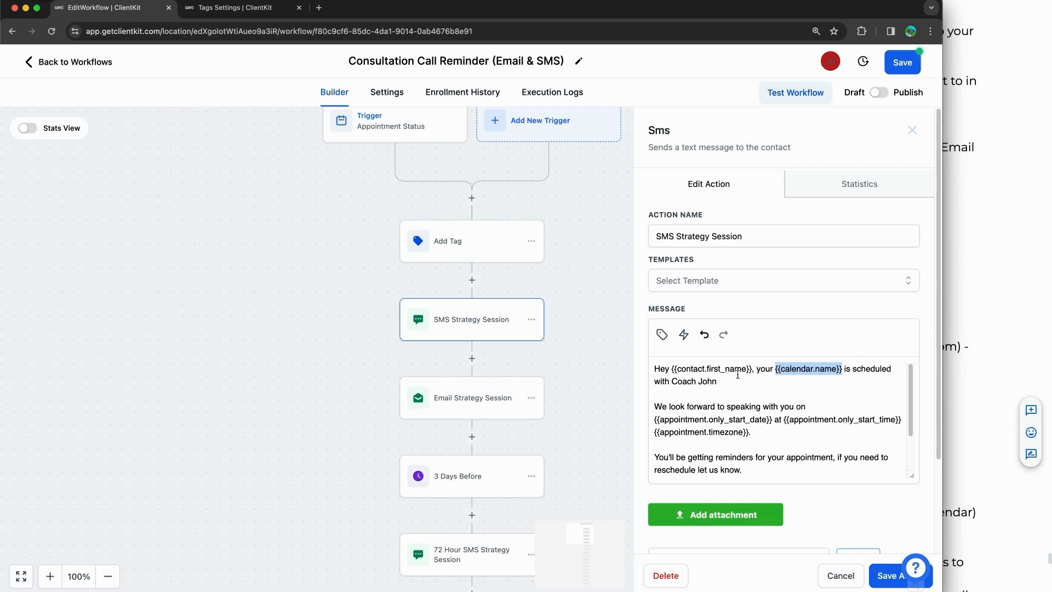
{"action": "type", "text": "Consultation Cal"}
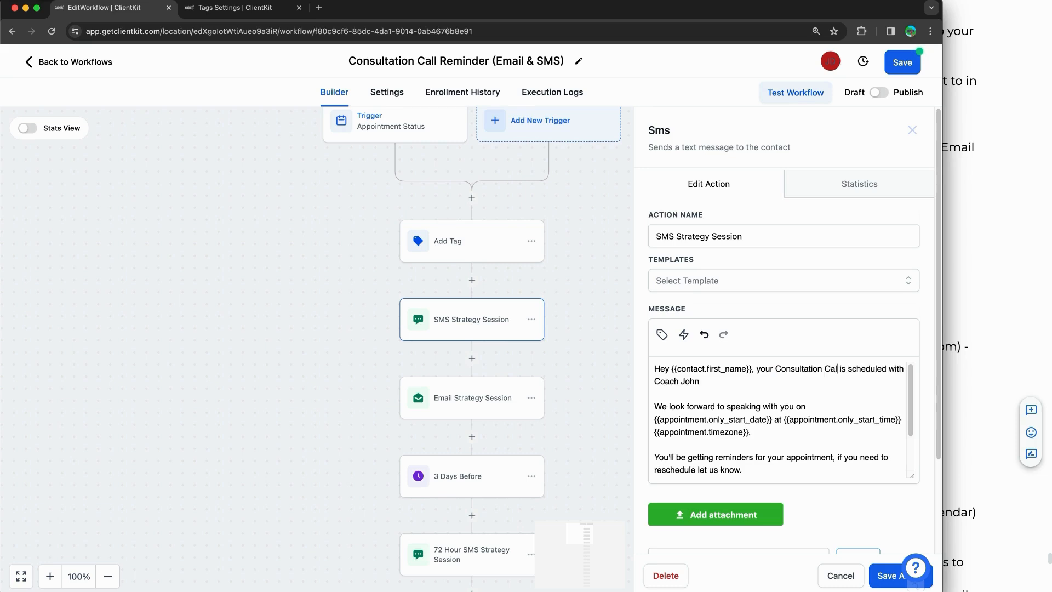
{"action": "type", "text": "l"}
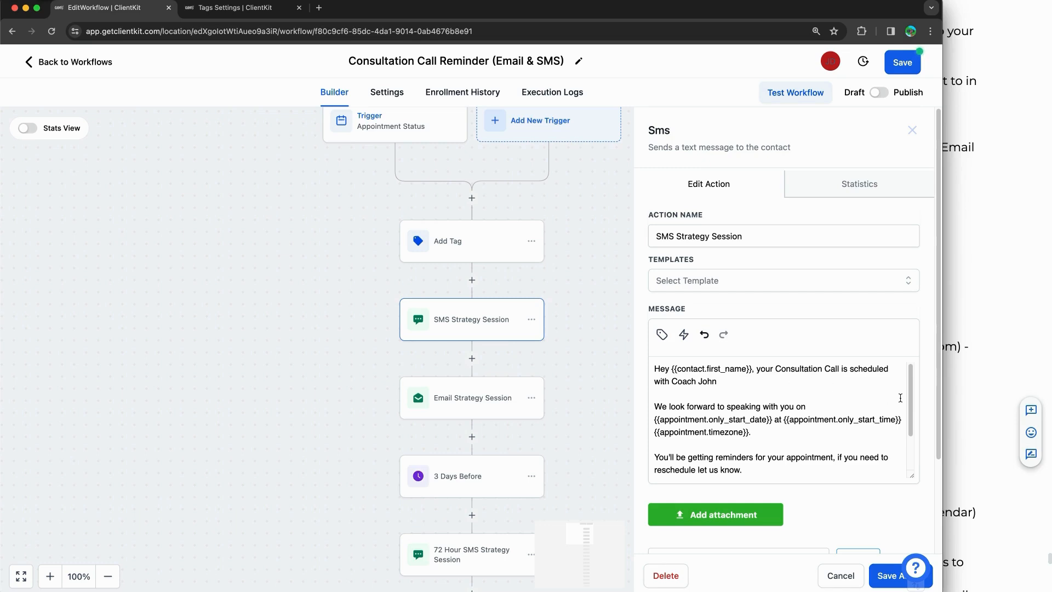
{"action": "left_click_drag", "start_coordinate": [909, 399], "coordinate": [912, 406]}
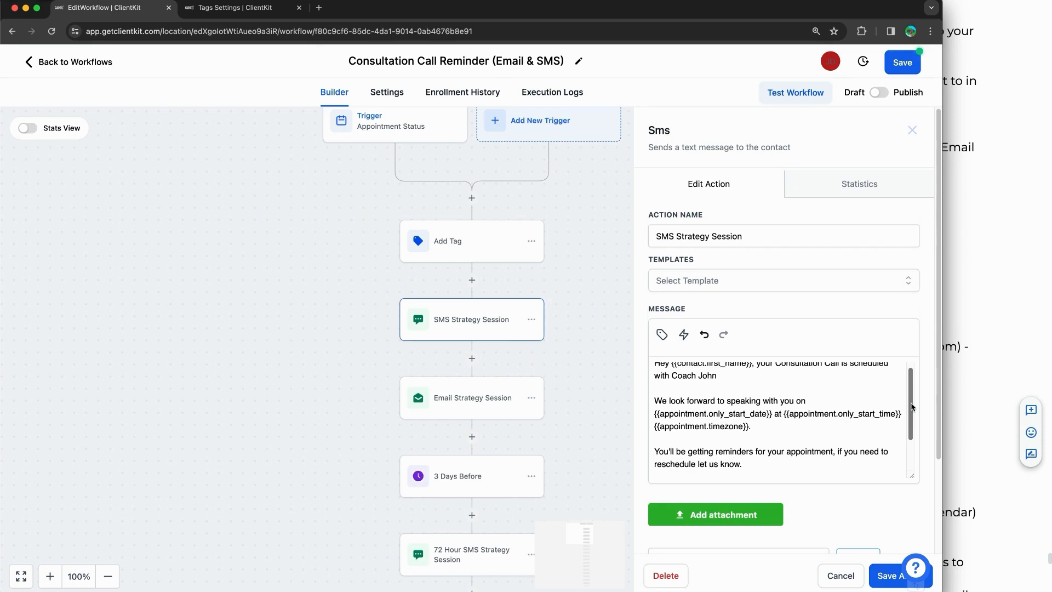
{"action": "left_click_drag", "start_coordinate": [911, 406], "coordinate": [912, 411]}
{"action": "left_click_drag", "start_coordinate": [711, 396], "coordinate": [646, 405]}
{"action": "left_click", "coordinate": [732, 407]}
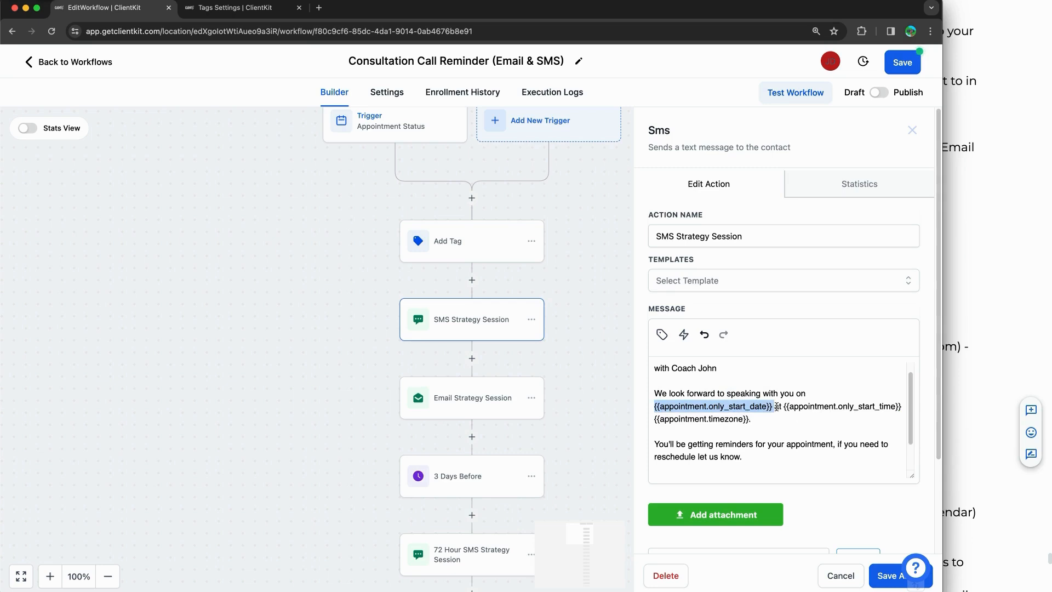
{"action": "left_click_drag", "start_coordinate": [796, 407], "coordinate": [907, 405]}
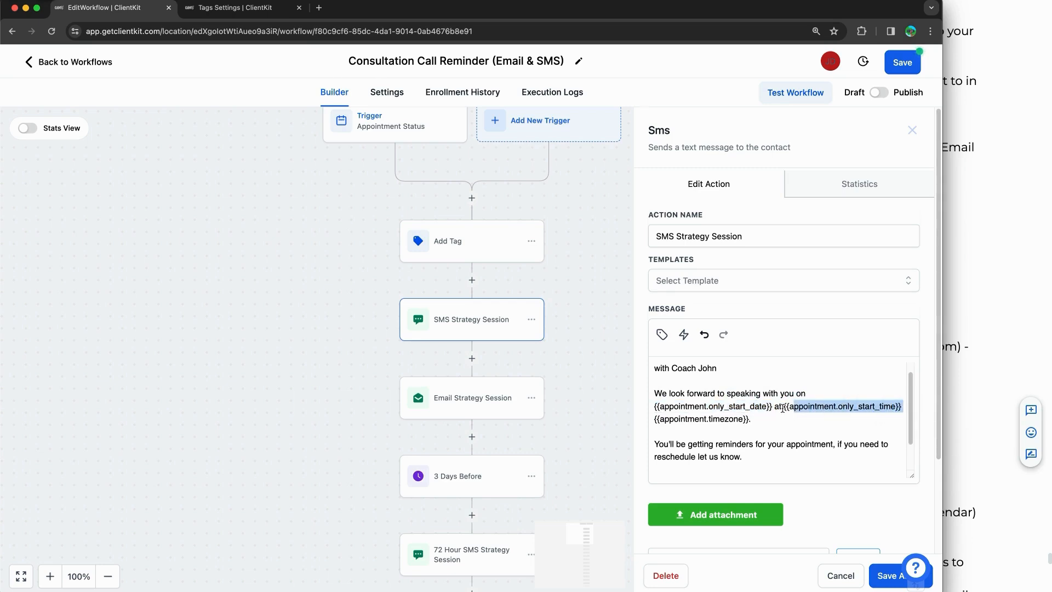
{"action": "left_click", "coordinate": [768, 408]}
{"action": "left_click_drag", "start_coordinate": [773, 407], "coordinate": [658, 407]}
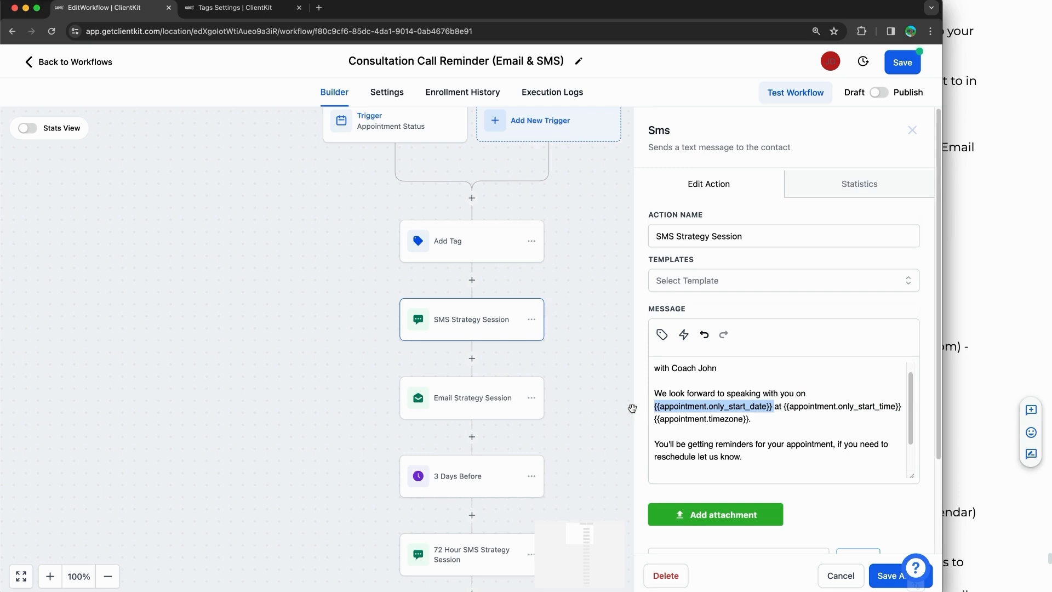
{"action": "left_click", "coordinate": [728, 408]}
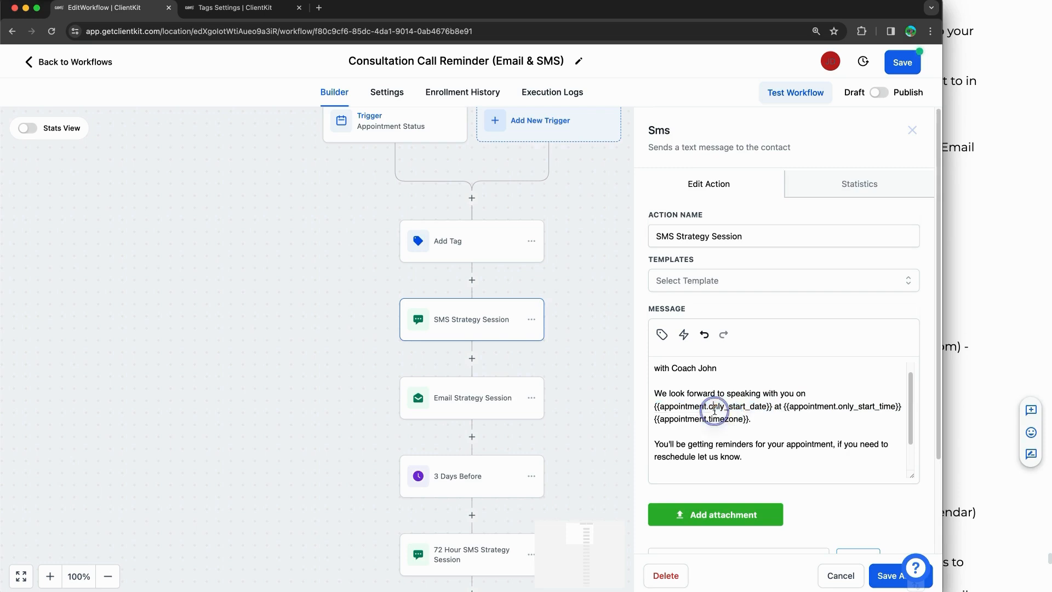
{"action": "left_click_drag", "start_coordinate": [773, 407], "coordinate": [669, 406]}
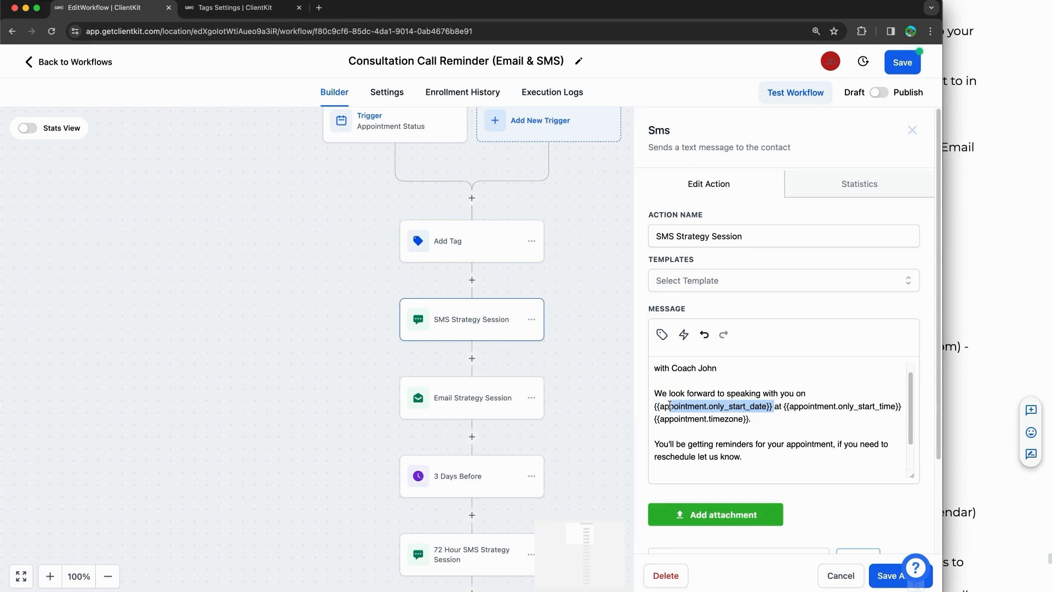
{"action": "left_click", "coordinate": [668, 406]}
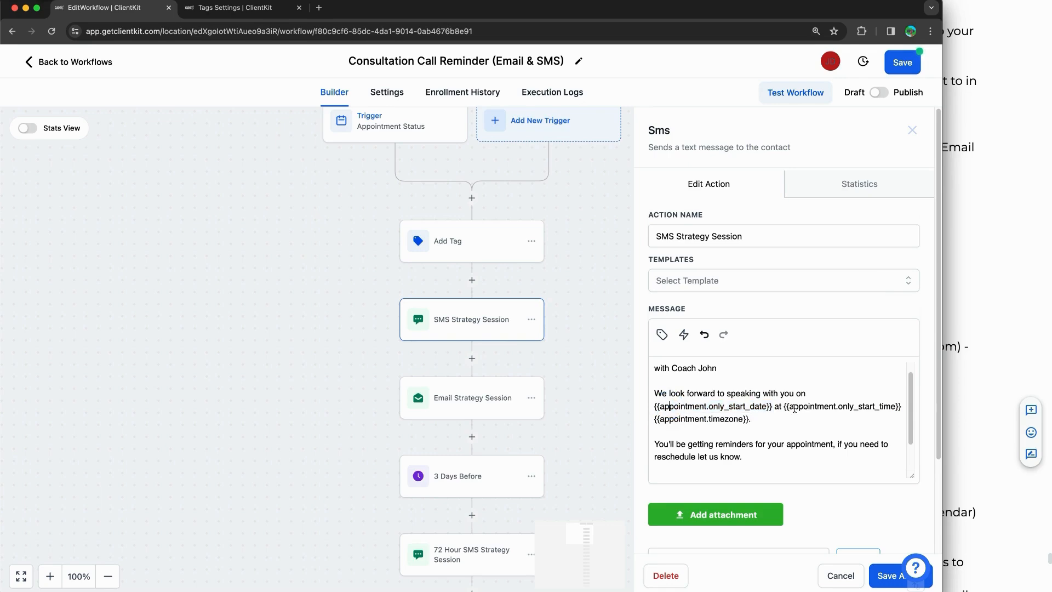
{"action": "left_click_drag", "start_coordinate": [792, 407], "coordinate": [891, 406]}
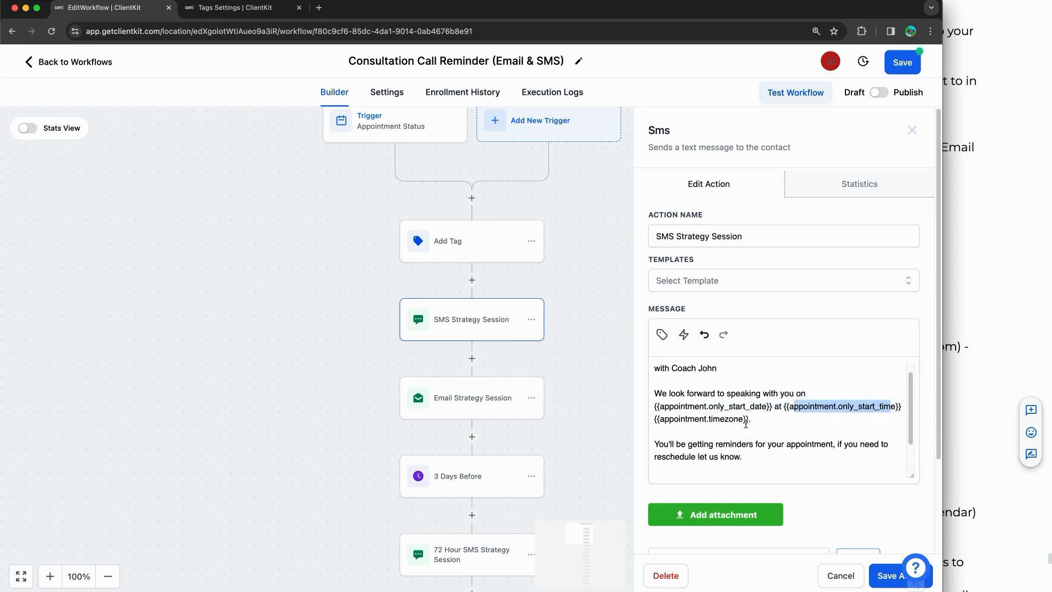
{"action": "left_click_drag", "start_coordinate": [748, 420], "coordinate": [653, 422]}
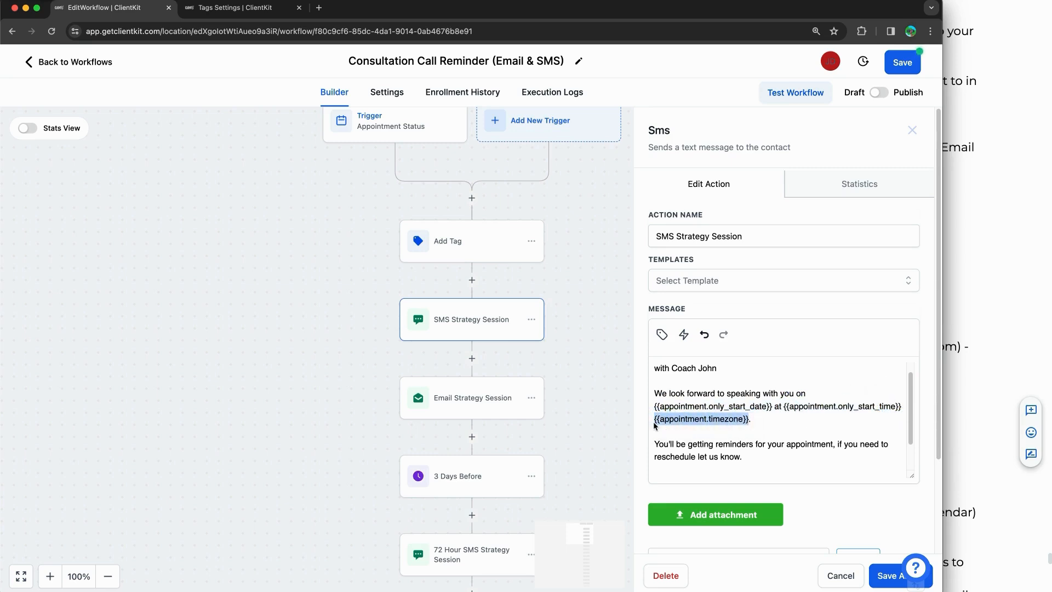
{"action": "left_click", "coordinate": [653, 422]}
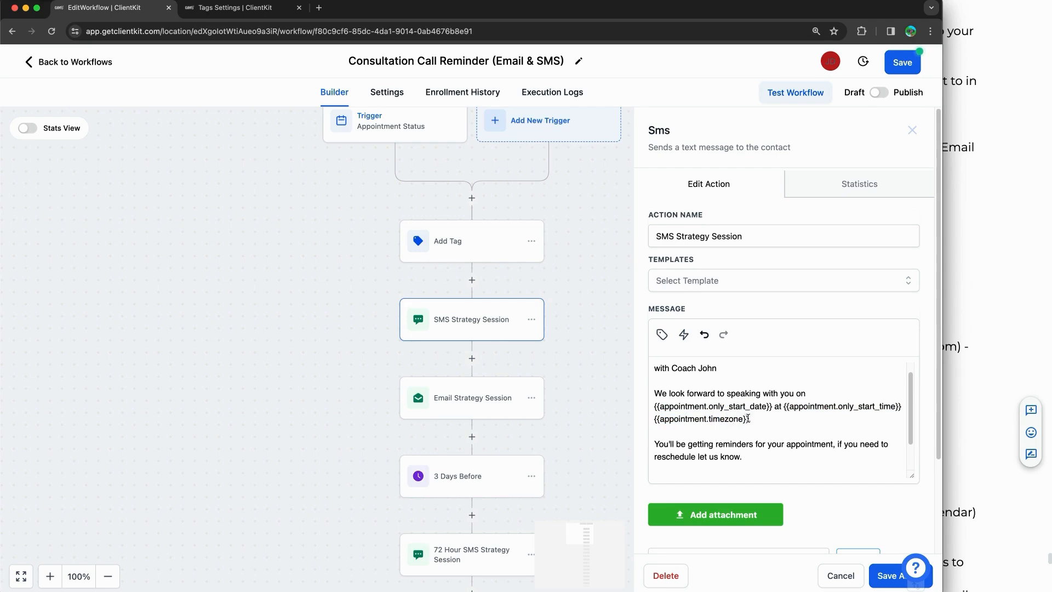
{"action": "mouse_move", "coordinate": [747, 419]}
{"action": "left_mouse_down"}
{"action": "mouse_move", "coordinate": [704, 417]}
{"action": "mouse_move", "coordinate": [738, 412]}
{"action": "left_mouse_up"}
{"action": "left_click_drag", "start_coordinate": [753, 419], "coordinate": [670, 418]}
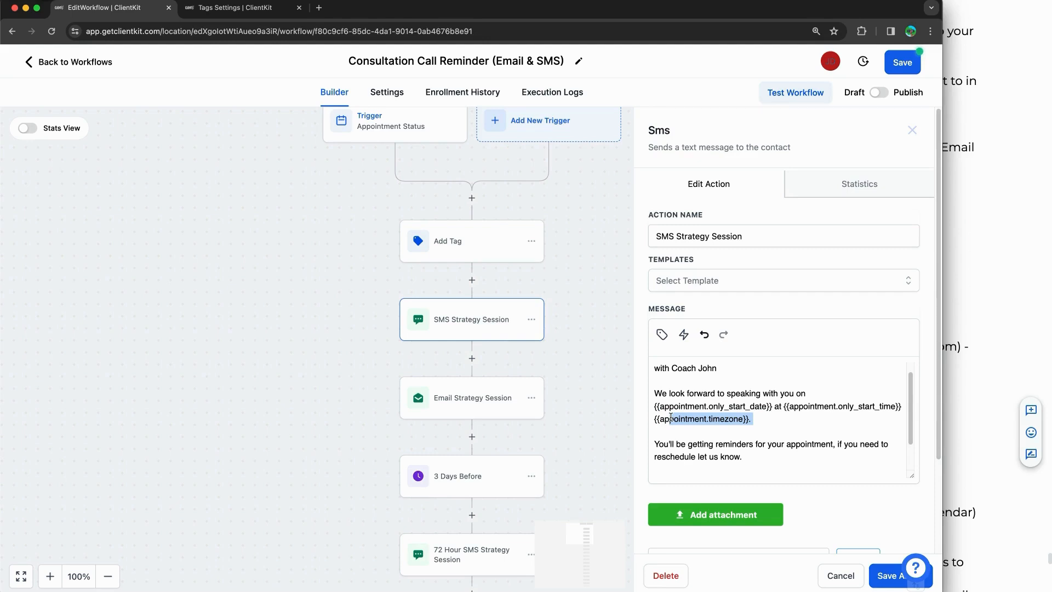
{"action": "left_click", "coordinate": [672, 417]}
{"action": "left_click", "coordinate": [722, 414]}
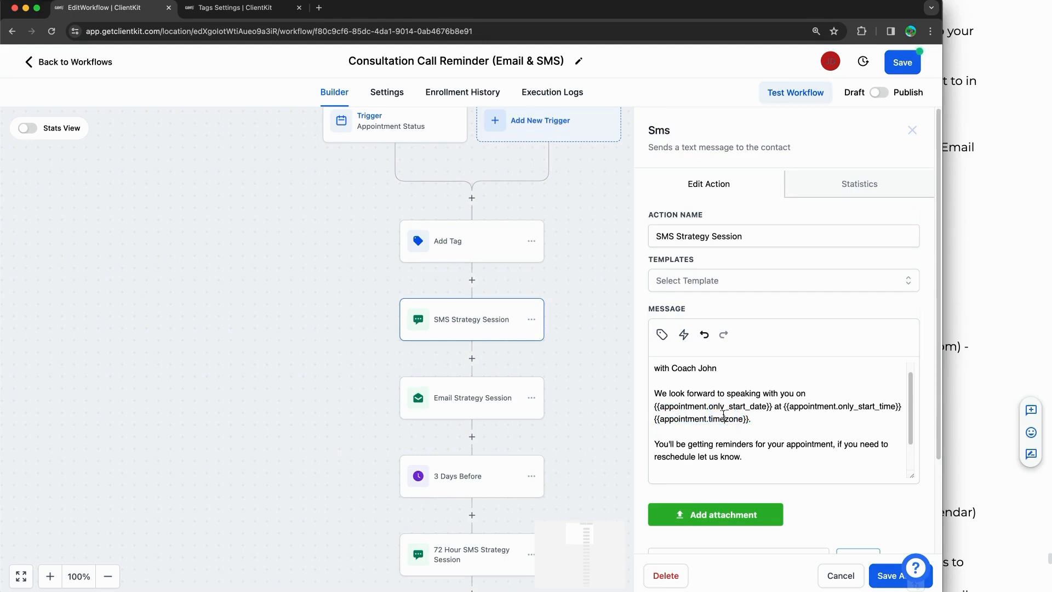
{"action": "left_click", "coordinate": [761, 418]}
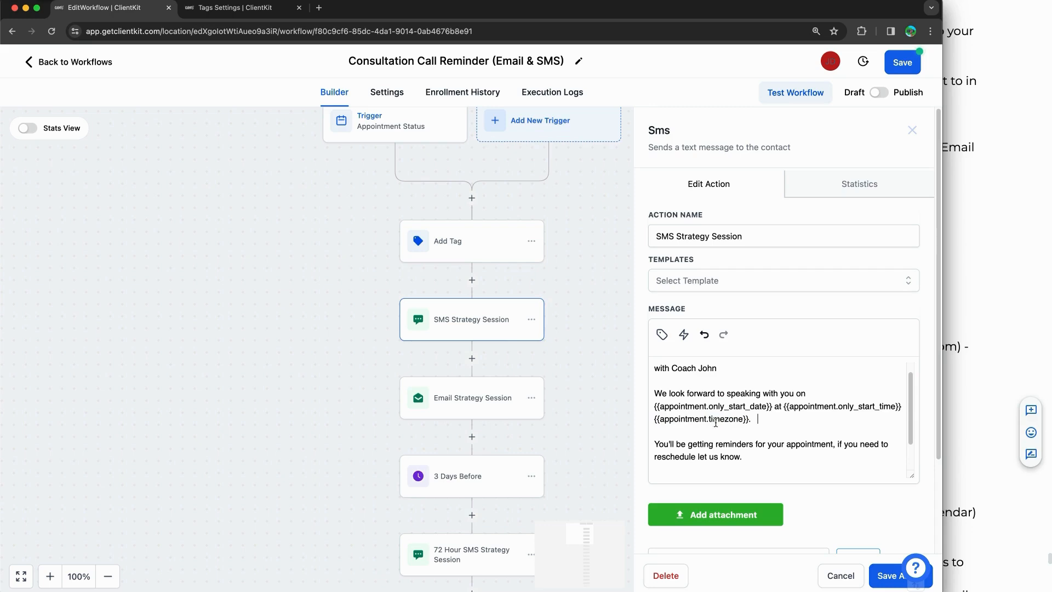
{"action": "left_click", "coordinate": [662, 334]}
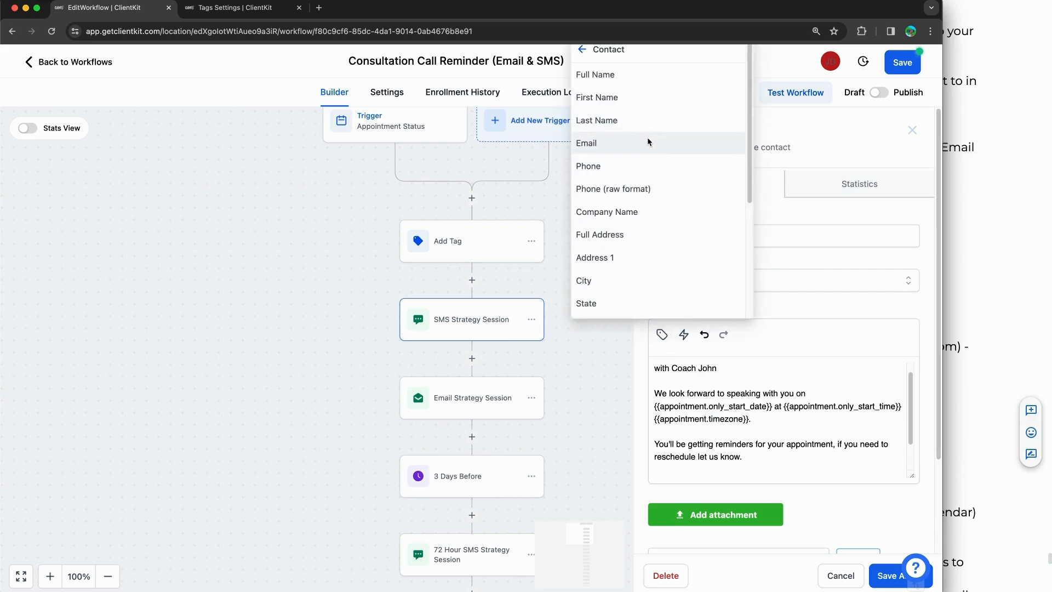
{"action": "left_click", "coordinate": [581, 50]}
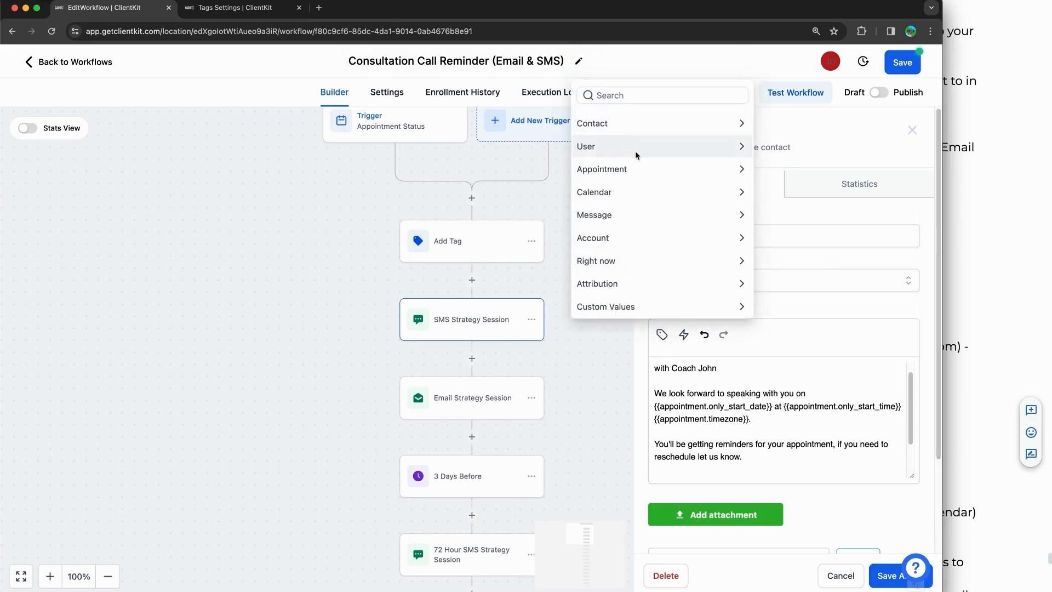
{"action": "left_click", "coordinate": [623, 125]}
{"action": "scroll", "coordinate": [634, 224], "scroll_direction": "down", "scroll_amount": 4}
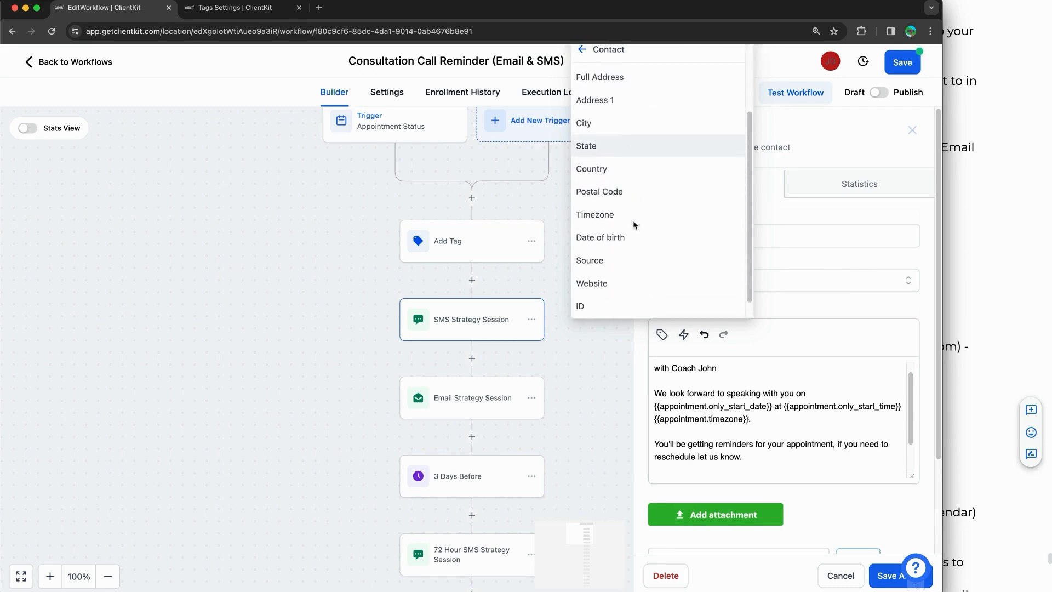
{"action": "scroll", "coordinate": [623, 264], "scroll_direction": "down", "scroll_amount": 1}
{"action": "scroll", "coordinate": [623, 264], "scroll_direction": "up", "scroll_amount": 3}
{"action": "left_click", "coordinate": [623, 256]}
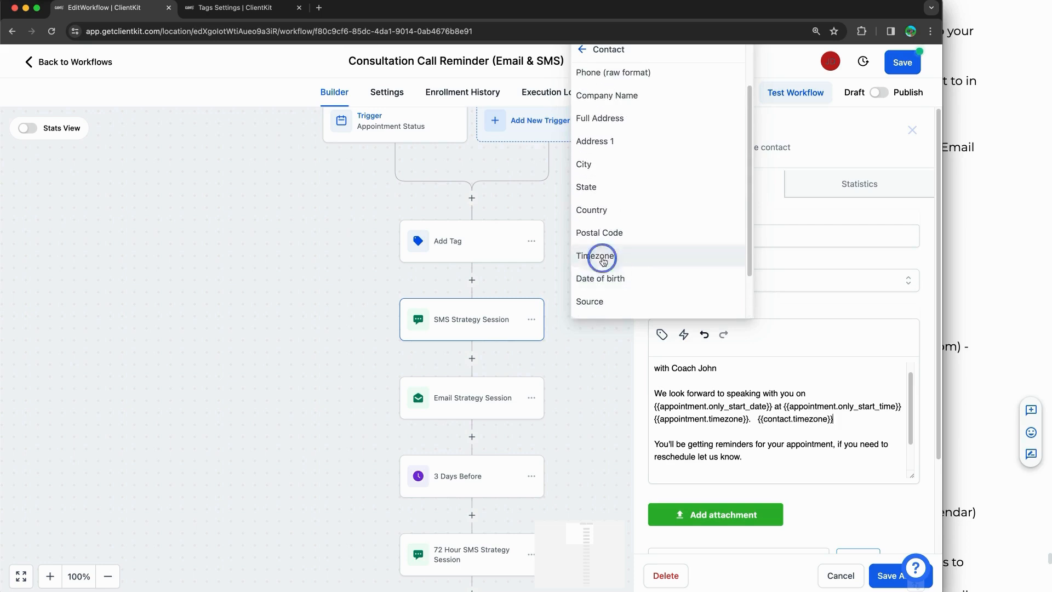
{"action": "left_click_drag", "start_coordinate": [673, 418], "coordinate": [824, 419]}
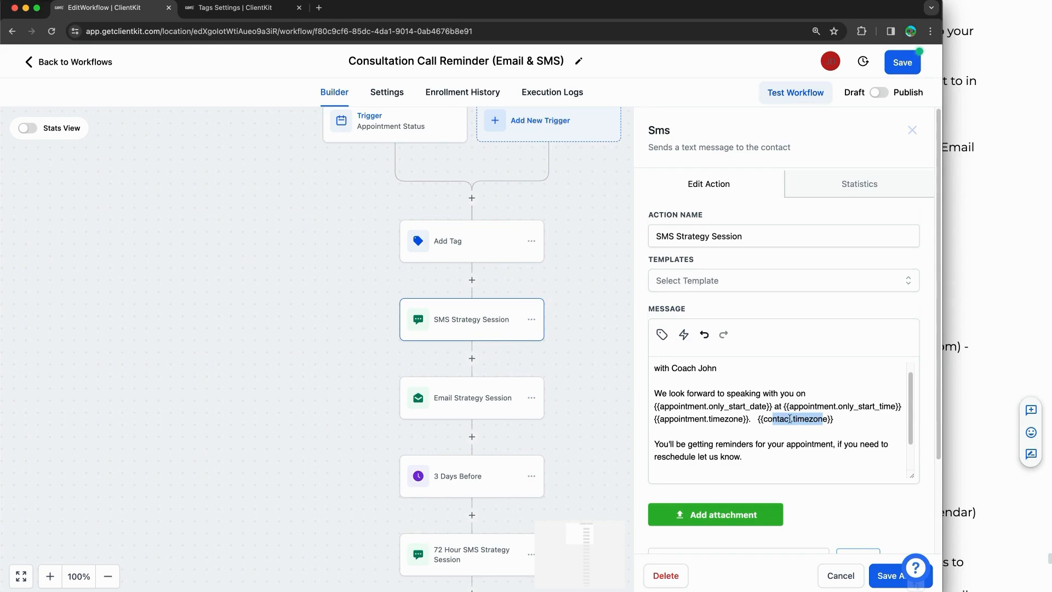
{"action": "left_click_drag", "start_coordinate": [751, 416], "coordinate": [608, 419]}
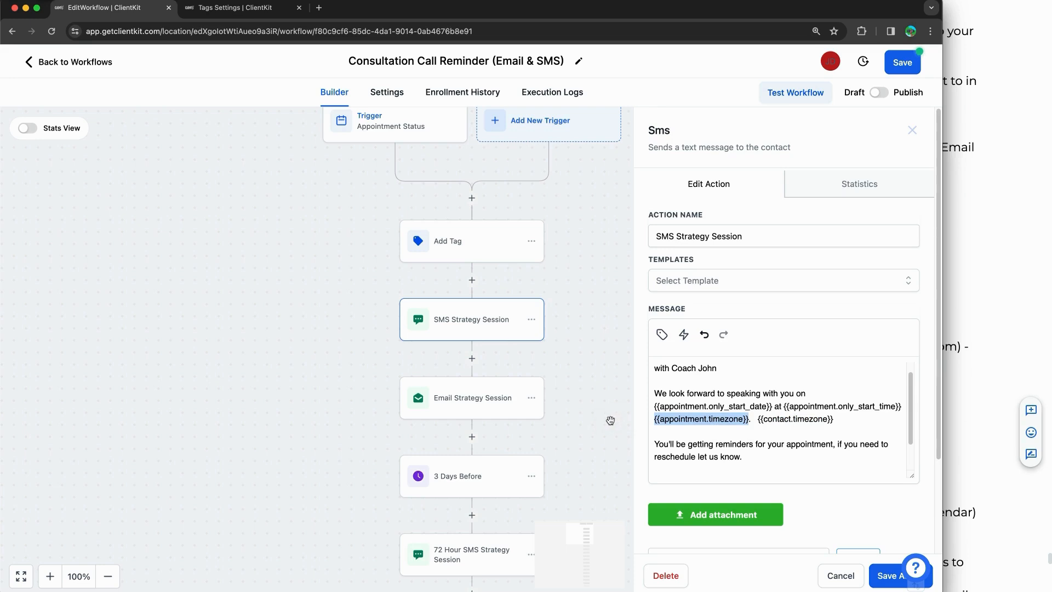
{"action": "left_click_drag", "start_coordinate": [755, 418], "coordinate": [834, 418]}
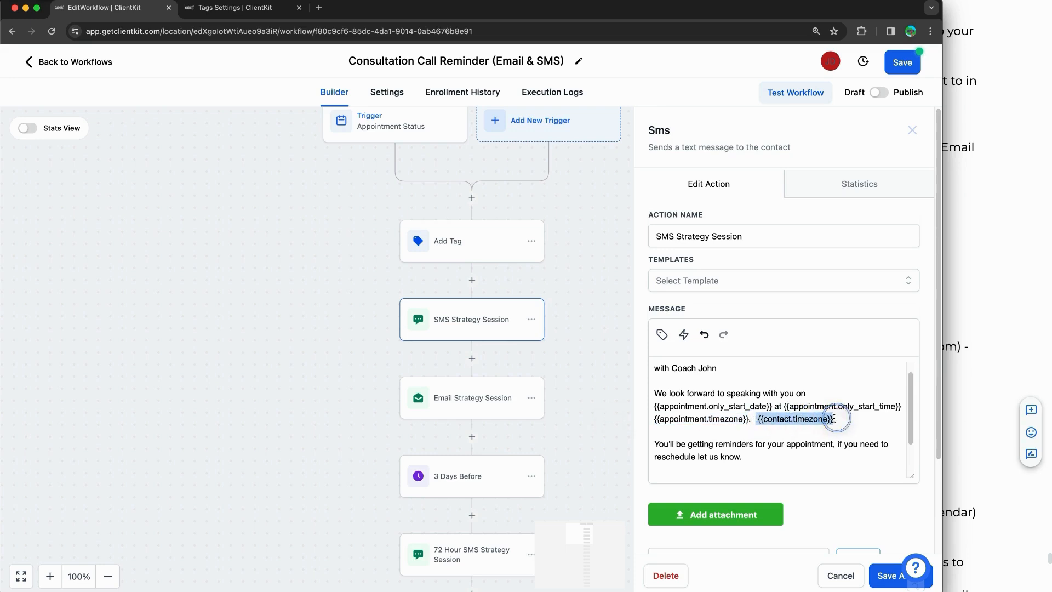
{"action": "key", "text": "BackSpace"}
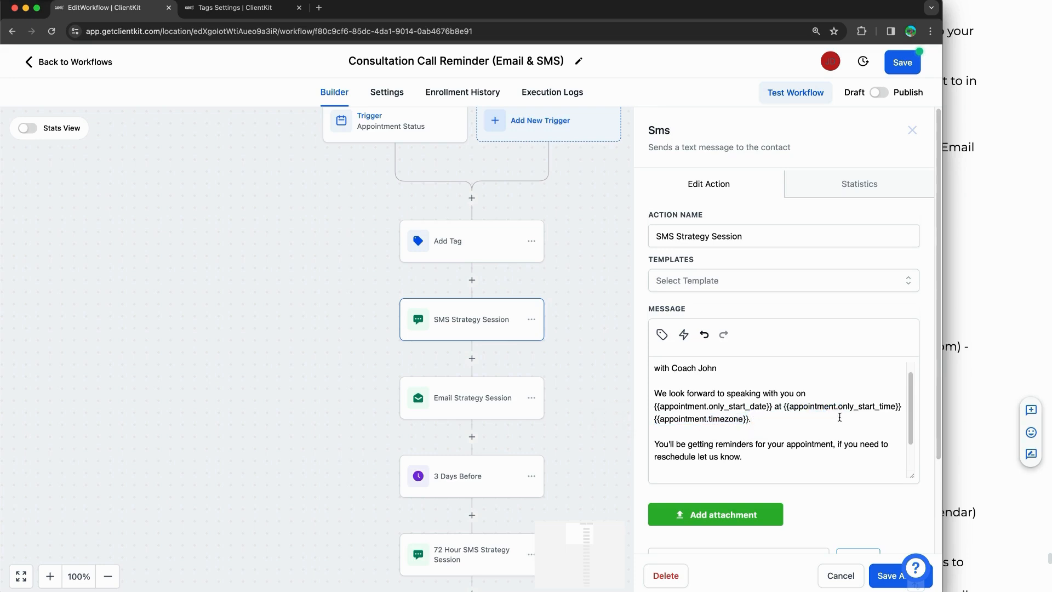
{"action": "scroll", "coordinate": [838, 418], "scroll_direction": "down", "scroll_amount": 2}
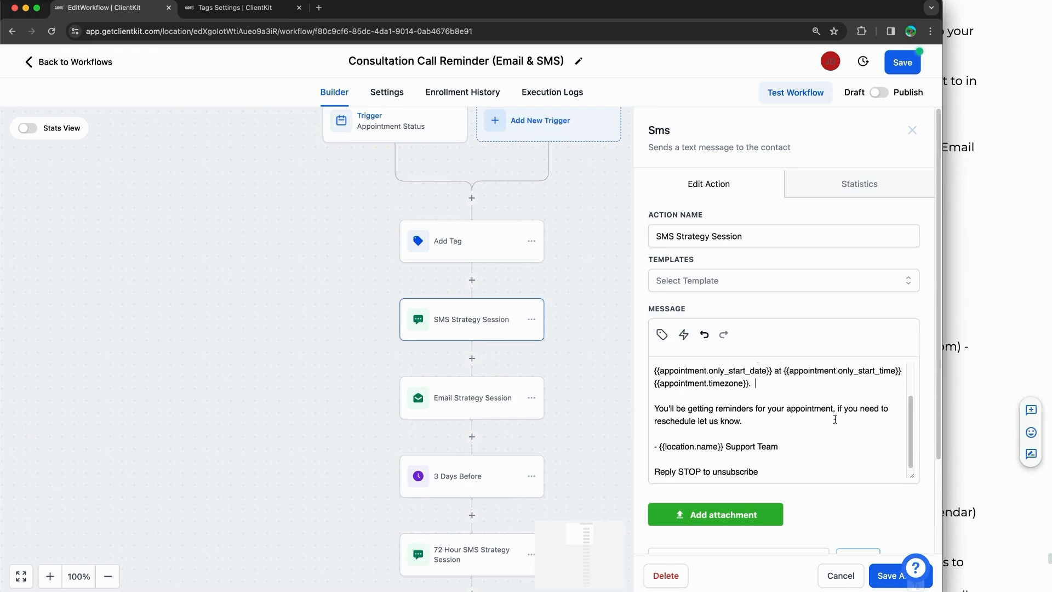
{"action": "left_click_drag", "start_coordinate": [756, 410], "coordinate": [815, 418]}
{"action": "left_click", "coordinate": [815, 418]}
{"action": "scroll", "coordinate": [815, 418], "scroll_direction": "down", "scroll_amount": 2}
{"action": "left_click_drag", "start_coordinate": [727, 379], "coordinate": [778, 377]}
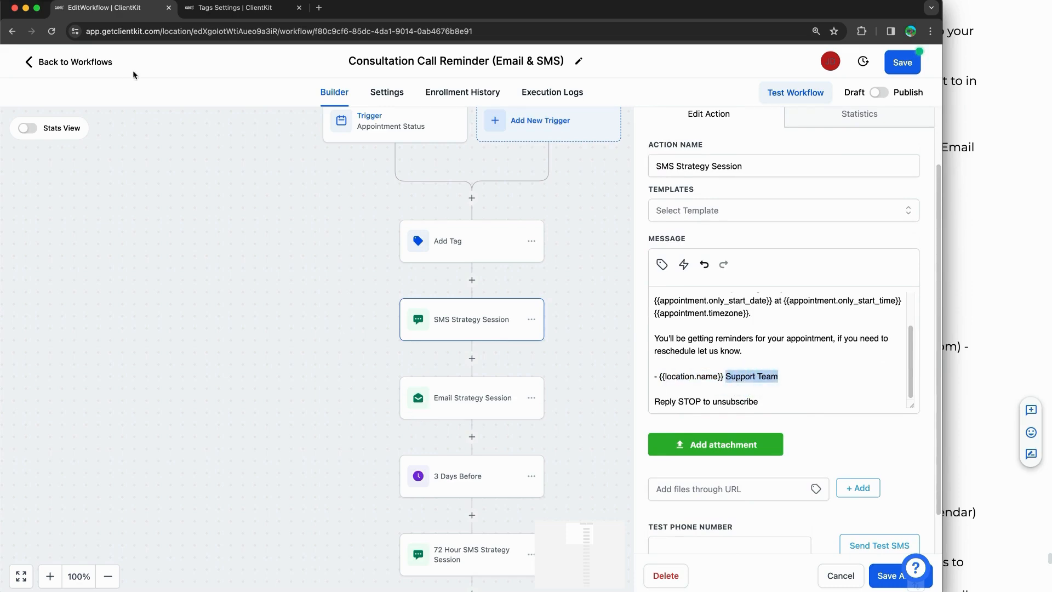
Step: Check the business profile settings in the company settings tab
{"action": "left_click", "coordinate": [236, 8]}
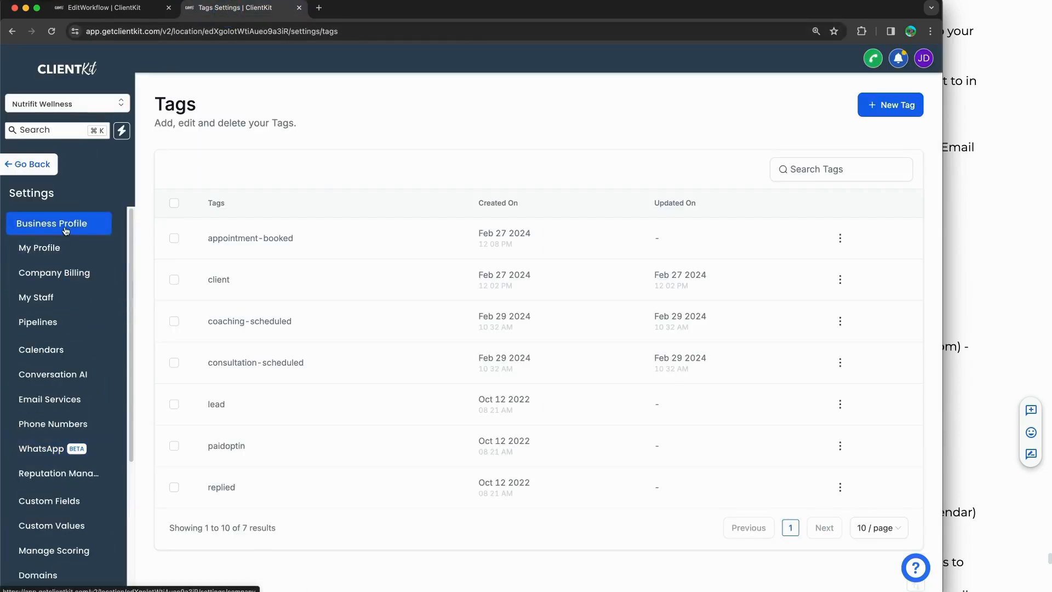
{"action": "left_click", "coordinate": [64, 233]}
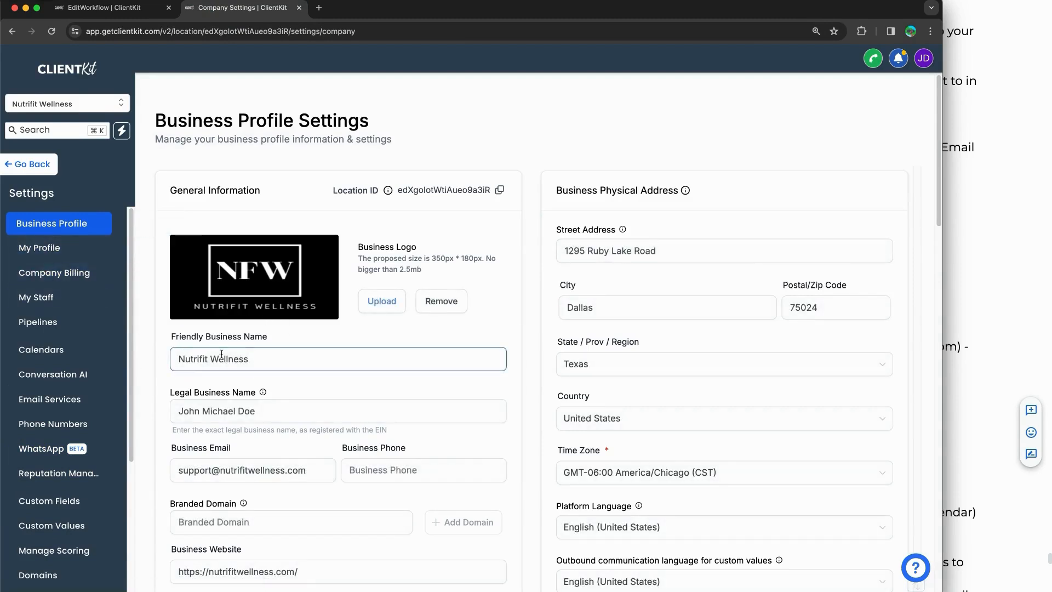
{"action": "left_click", "coordinate": [142, 13]}
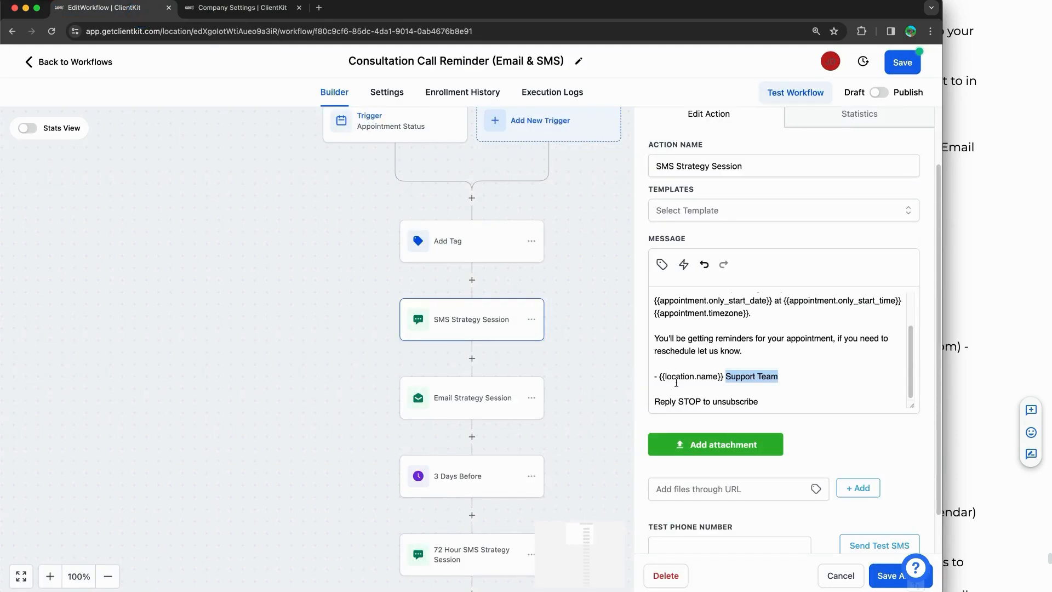
Step: Review the location-name signature line and save the SMS Strategy Session step
{"action": "left_click", "coordinate": [701, 378]}
{"action": "left_click_drag", "start_coordinate": [719, 376], "coordinate": [615, 375]}
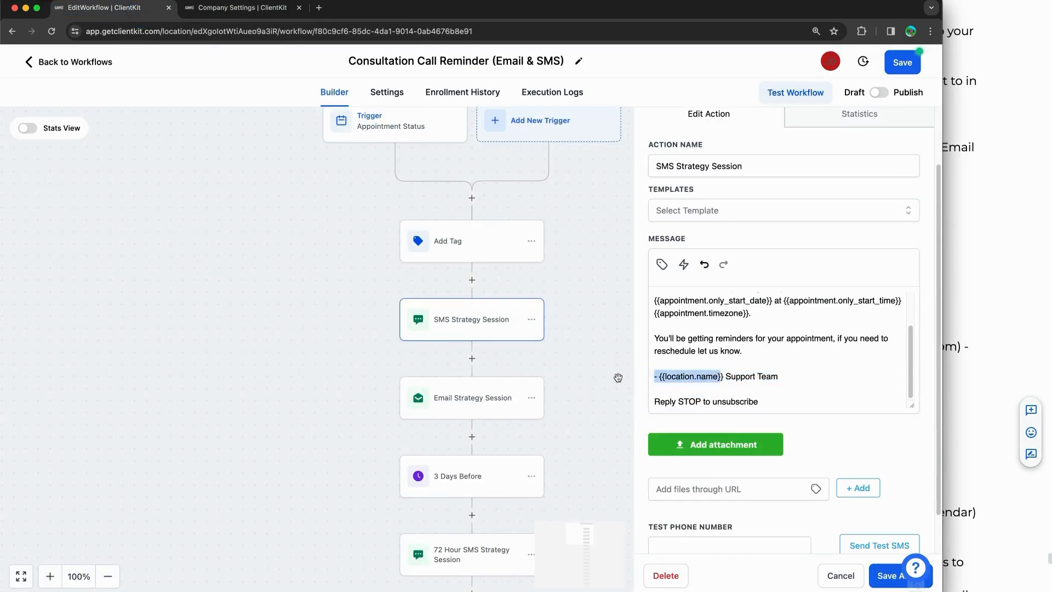
{"action": "left_click", "coordinate": [726, 389]}
{"action": "left_click", "coordinate": [887, 576]}
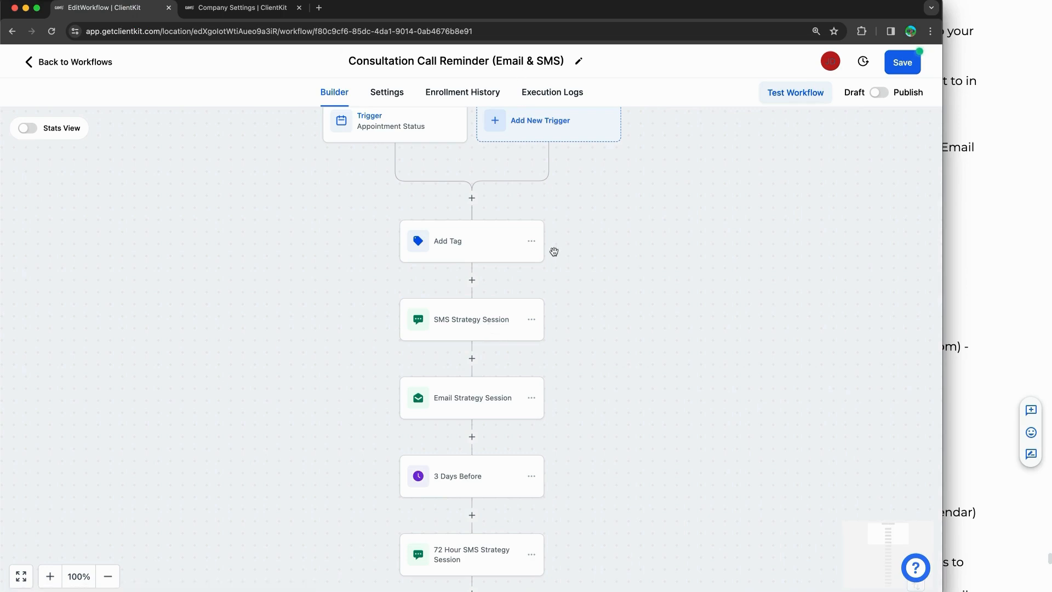
Step: Open the Email Strategy Session step and review the subject's contact and calendar placeholders
{"action": "left_click", "coordinate": [472, 402]}
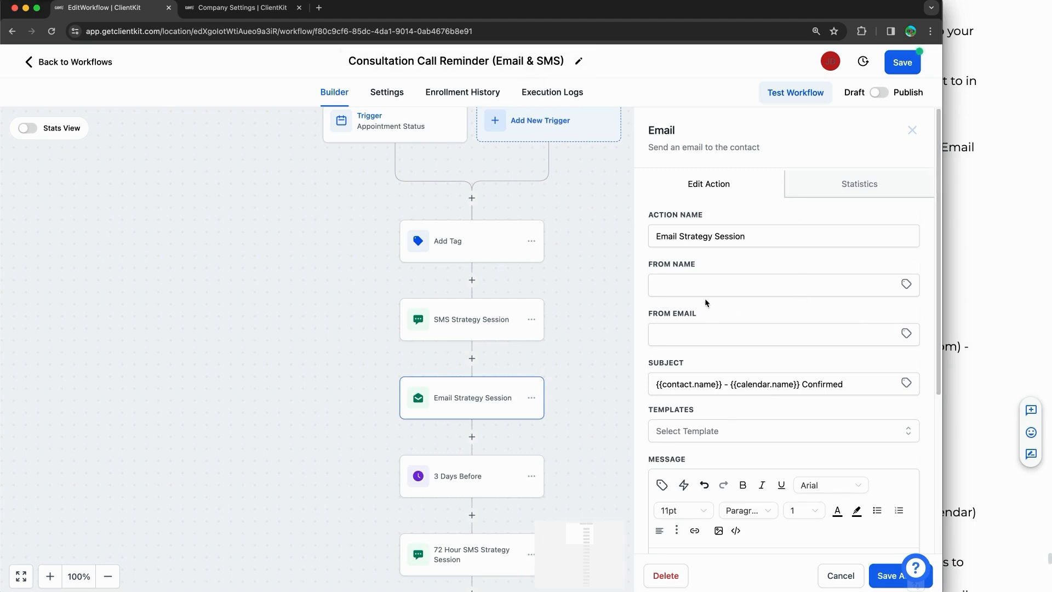
{"action": "scroll", "coordinate": [699, 320], "scroll_direction": "down", "scroll_amount": 4}
{"action": "left_click", "coordinate": [691, 280]}
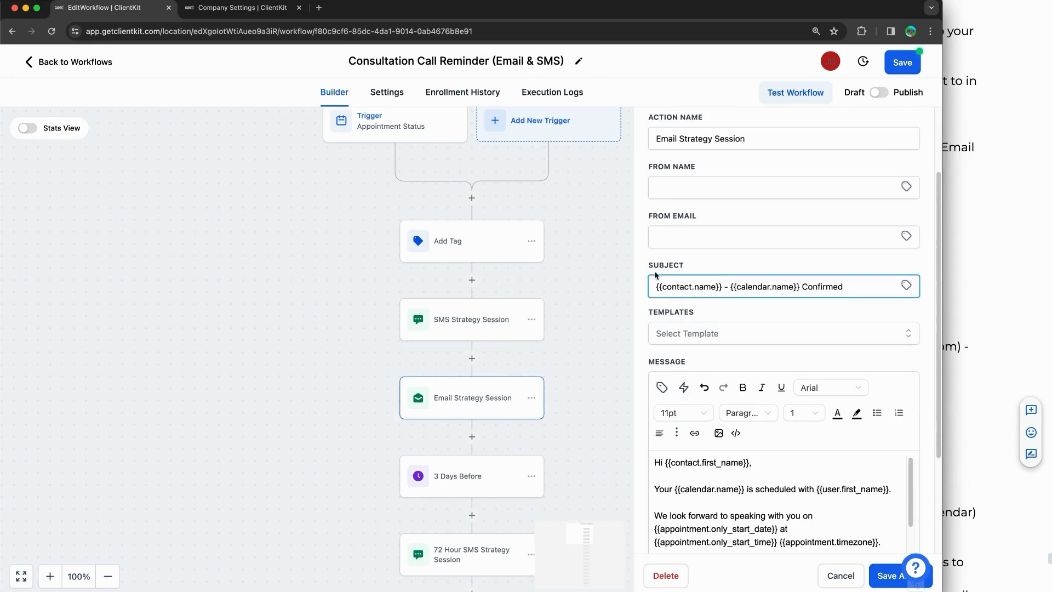
{"action": "left_click_drag", "start_coordinate": [723, 290], "coordinate": [622, 285]}
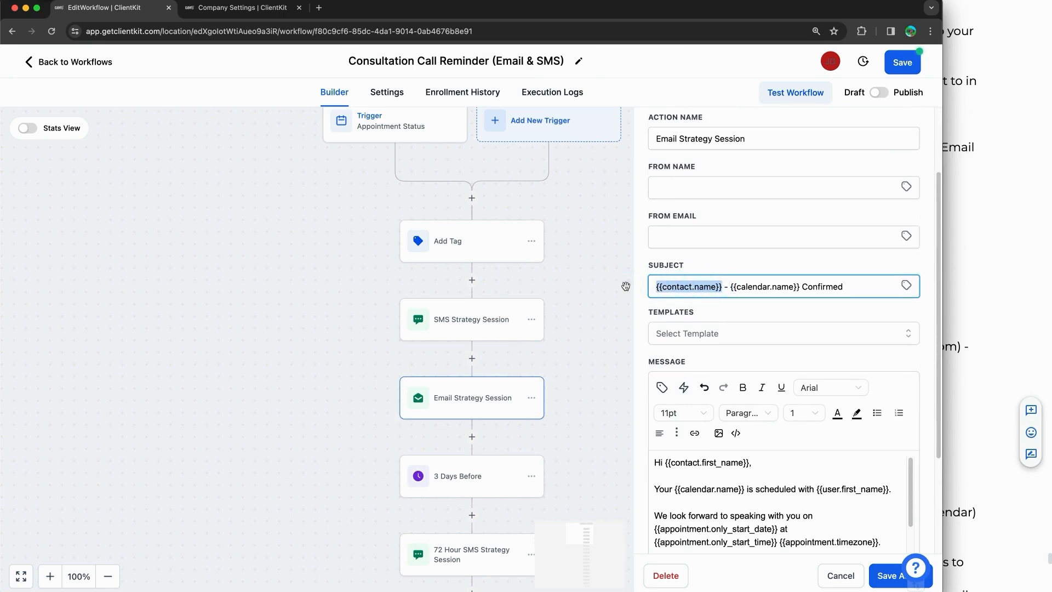
{"action": "left_click", "coordinate": [735, 289]}
{"action": "left_click_drag", "start_coordinate": [733, 287], "coordinate": [798, 287]}
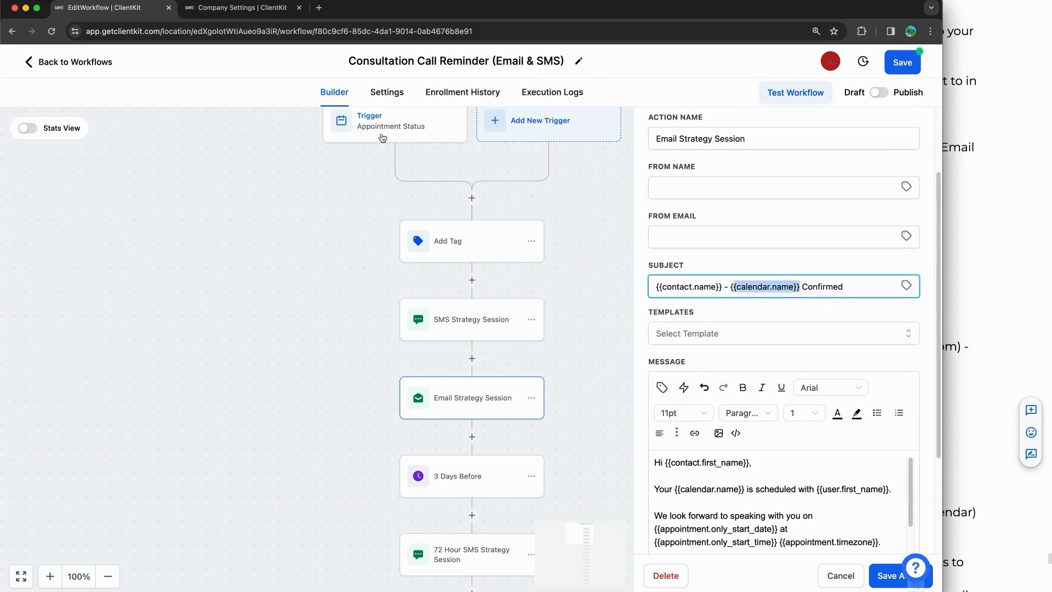
{"action": "scroll", "coordinate": [837, 345], "scroll_direction": "down", "scroll_amount": 3}
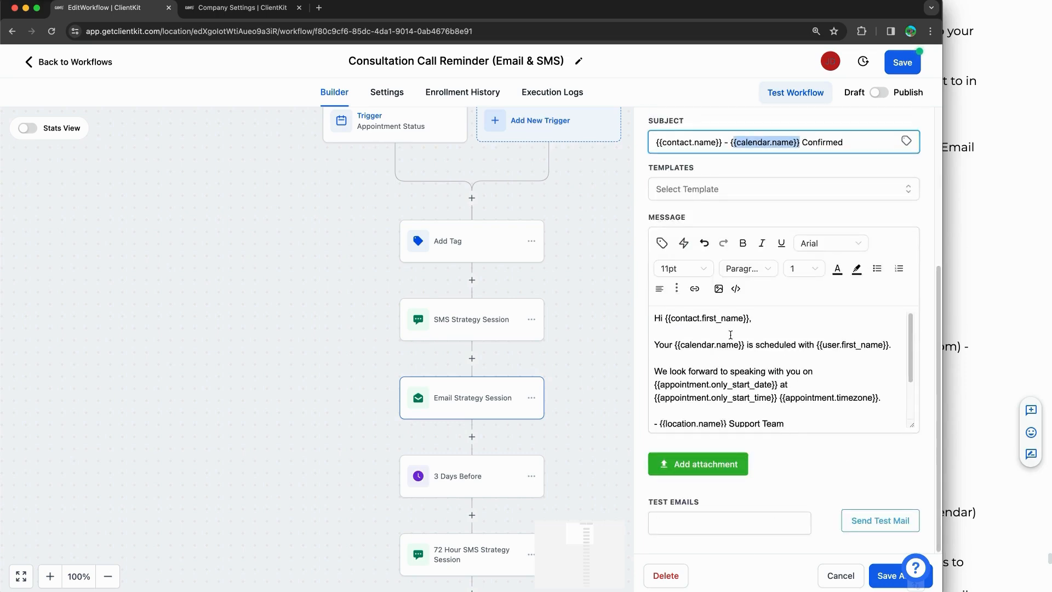
Step: Replace the body's {{user.first_name}} with 'Coach' followed by the coach's name
{"action": "left_click", "coordinate": [688, 322]}
{"action": "left_click_drag", "start_coordinate": [660, 318], "coordinate": [780, 327]}
{"action": "left_click", "coordinate": [723, 350]}
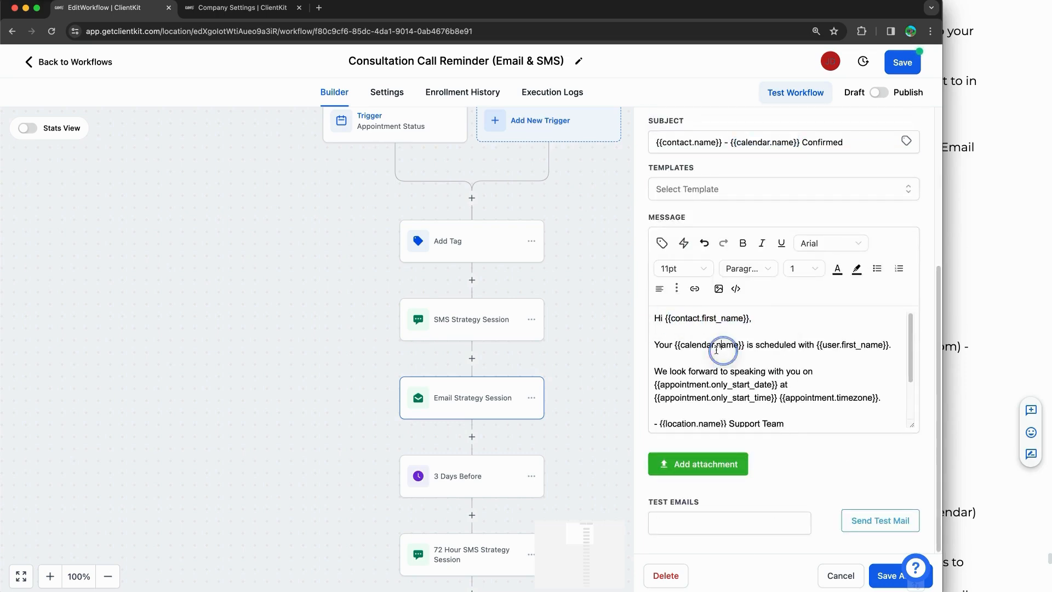
{"action": "mouse_move", "coordinate": [676, 346]}
{"action": "left_mouse_down"}
{"action": "mouse_move", "coordinate": [744, 348]}
{"action": "mouse_move", "coordinate": [677, 345]}
{"action": "left_mouse_up"}
{"action": "left_click", "coordinate": [742, 348]}
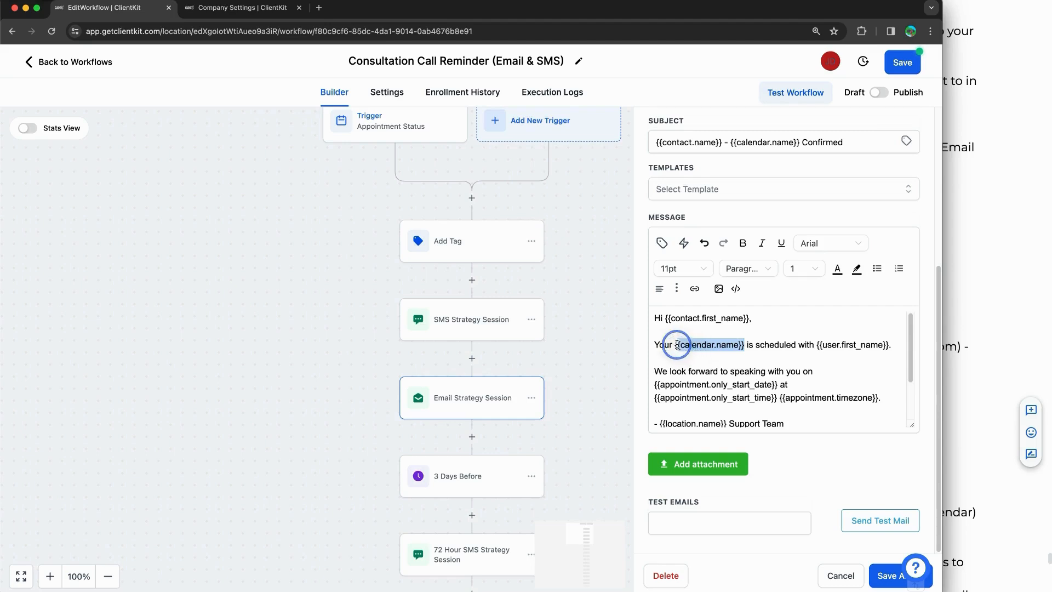
{"action": "left_click", "coordinate": [840, 352]}
{"action": "mouse_move", "coordinate": [831, 345]}
{"action": "left_mouse_down"}
{"action": "mouse_move", "coordinate": [888, 344]}
{"action": "mouse_move", "coordinate": [819, 345]}
{"action": "left_mouse_up"}
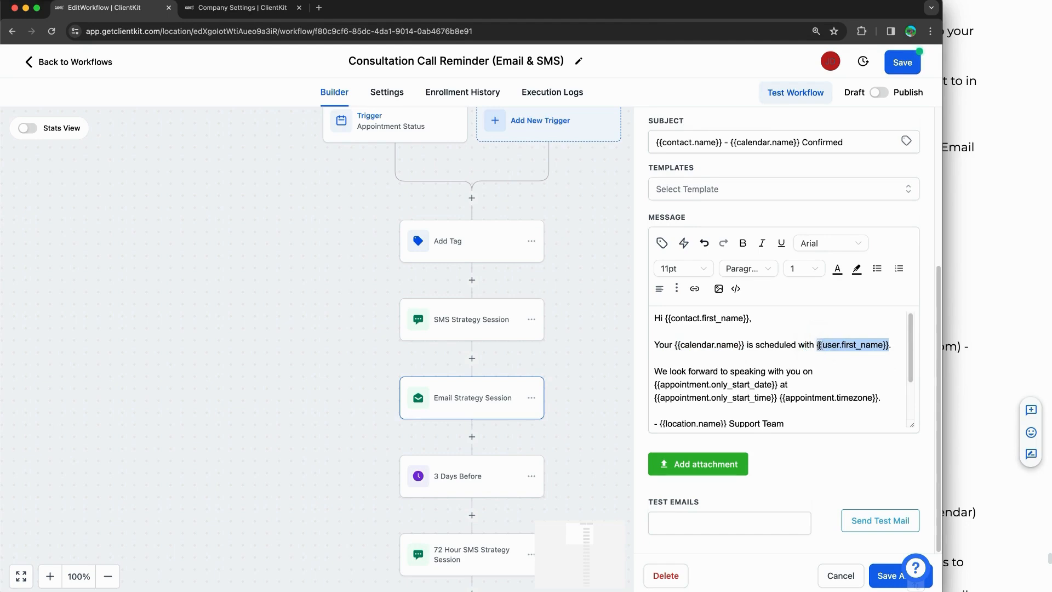
{"action": "left_click", "coordinate": [818, 345]}
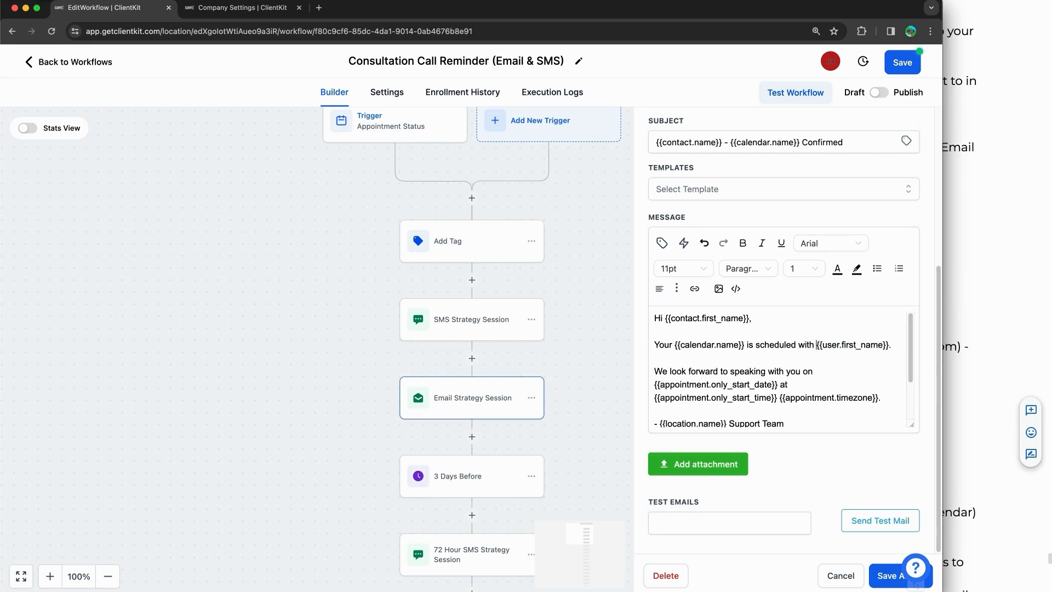
{"action": "type", "text": "Coach"}
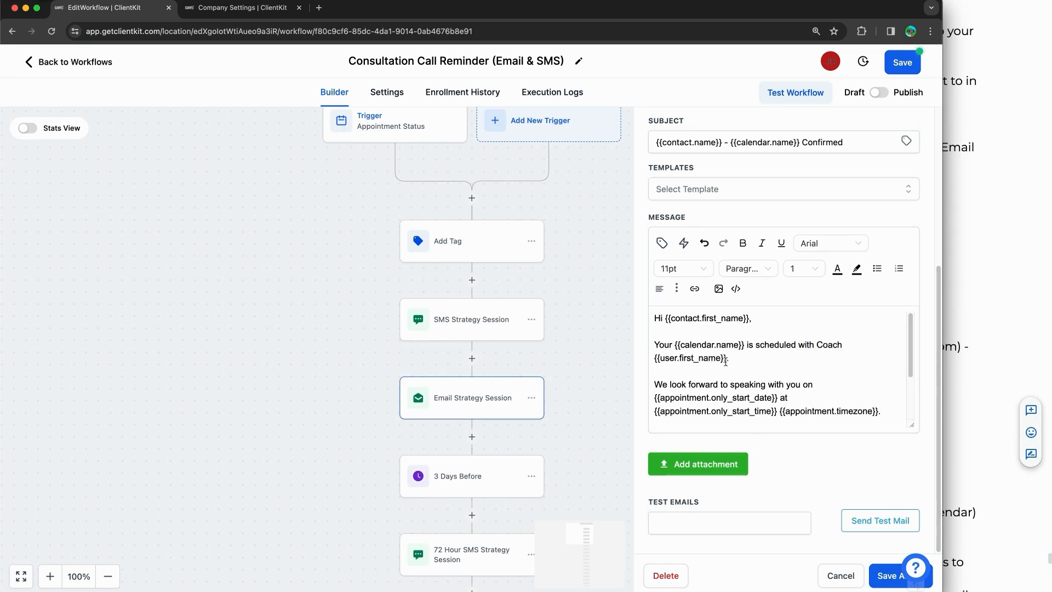
{"action": "left_click_drag", "start_coordinate": [726, 362], "coordinate": [634, 355]}
{"action": "type", "text": "John"}
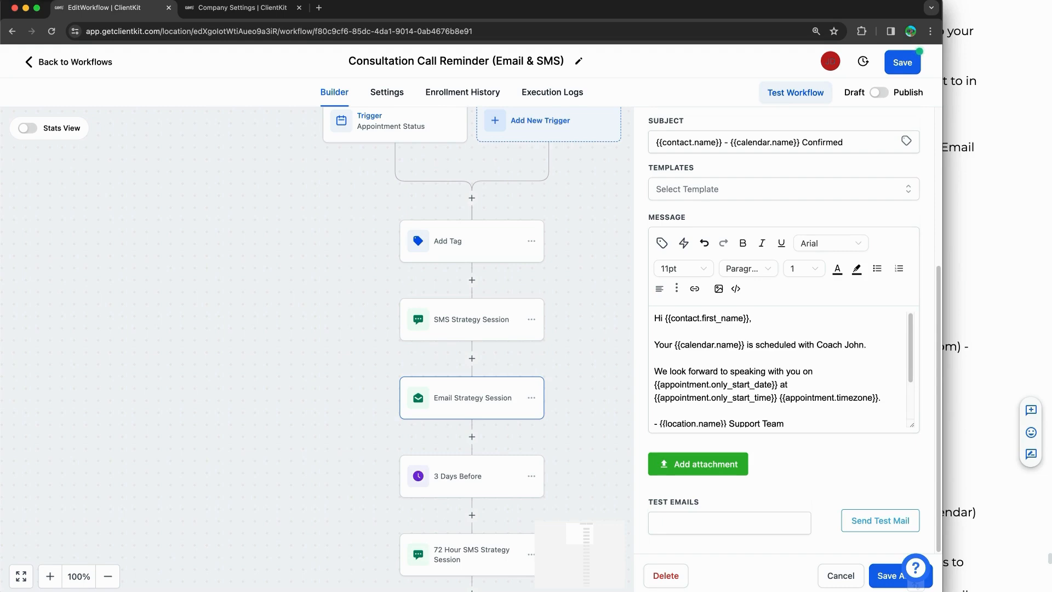
Step: Review the reschedule link paragraph and save the email step
{"action": "scroll", "coordinate": [700, 354], "scroll_direction": "down", "scroll_amount": 2}
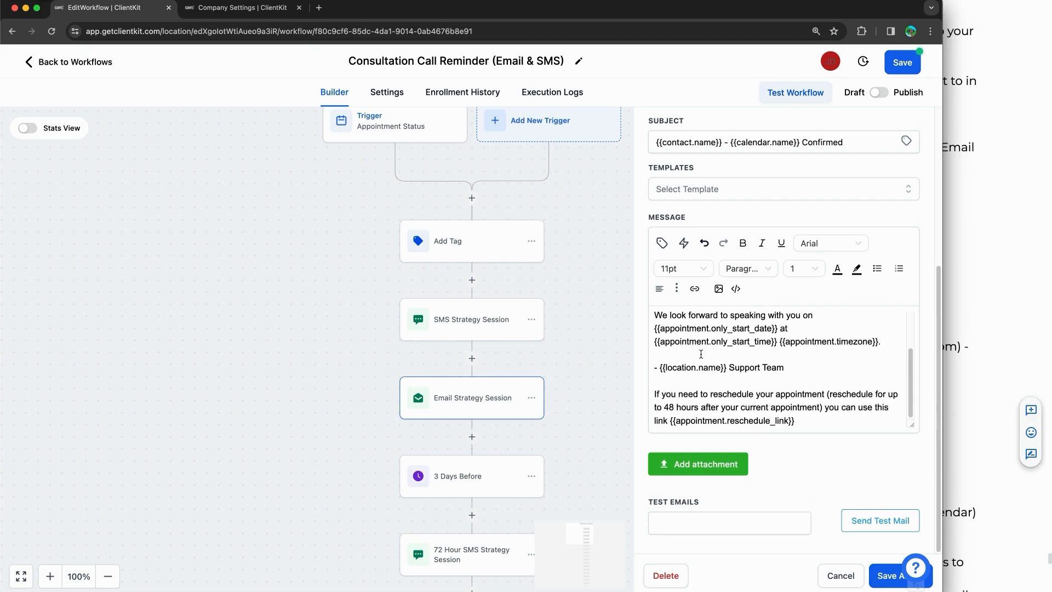
{"action": "left_click_drag", "start_coordinate": [759, 393], "coordinate": [722, 420]}
{"action": "scroll", "coordinate": [784, 336], "scroll_direction": "up", "scroll_amount": 5}
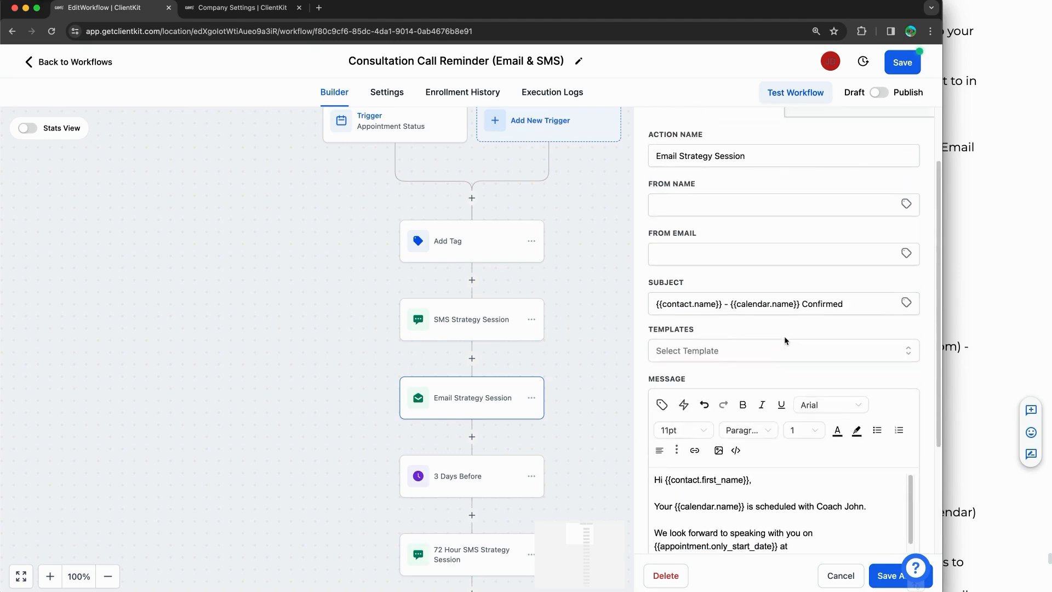
{"action": "scroll", "coordinate": [783, 337], "scroll_direction": "up", "scroll_amount": 1}
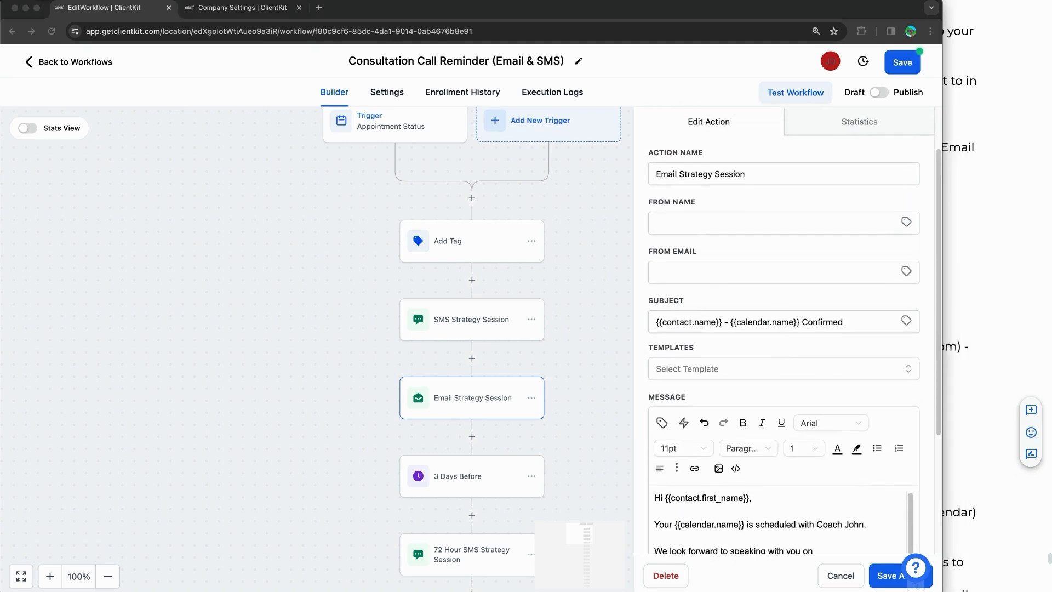
{"action": "mouse_move", "coordinate": [666, 191]}
{"action": "left_mouse_down"}
{"action": "mouse_move", "coordinate": [830, 190]}
{"action": "mouse_move", "coordinate": [932, 256]}
{"action": "mouse_move", "coordinate": [824, 300]}
{"action": "mouse_move", "coordinate": [638, 301]}
{"action": "mouse_move", "coordinate": [625, 183]}
{"action": "mouse_move", "coordinate": [707, 169]}
{"action": "left_mouse_up"}
{"action": "mouse_move", "coordinate": [560, 351]}
{"action": "left_mouse_down"}
{"action": "mouse_move", "coordinate": [597, 305]}
{"action": "mouse_move", "coordinate": [656, 268]}
{"action": "left_mouse_up"}
{"action": "left_click_drag", "start_coordinate": [619, 269], "coordinate": [646, 285]}
{"action": "left_click", "coordinate": [873, 571]}
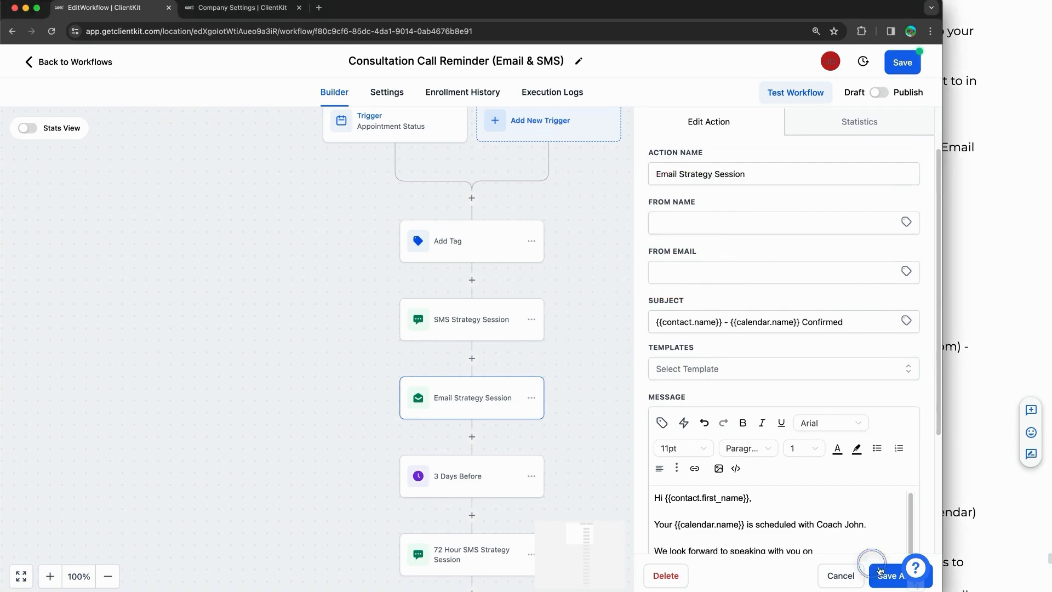
Step: Check Sender Details in the workflow Settings, then reopen the Email Strategy Session step
{"action": "left_click", "coordinate": [387, 91]}
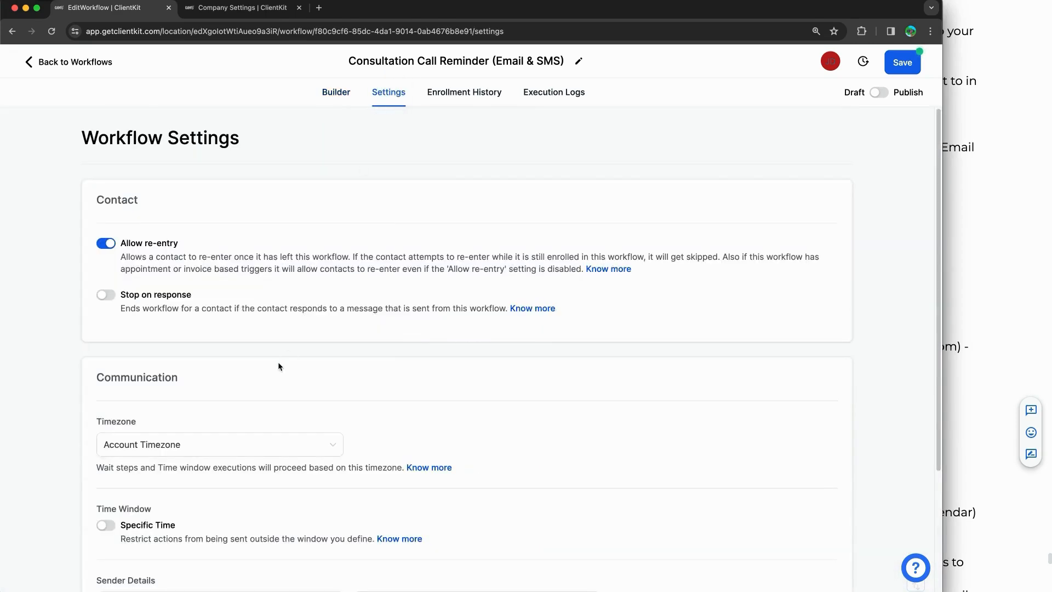
{"action": "scroll", "coordinate": [274, 363], "scroll_direction": "down", "scroll_amount": 4}
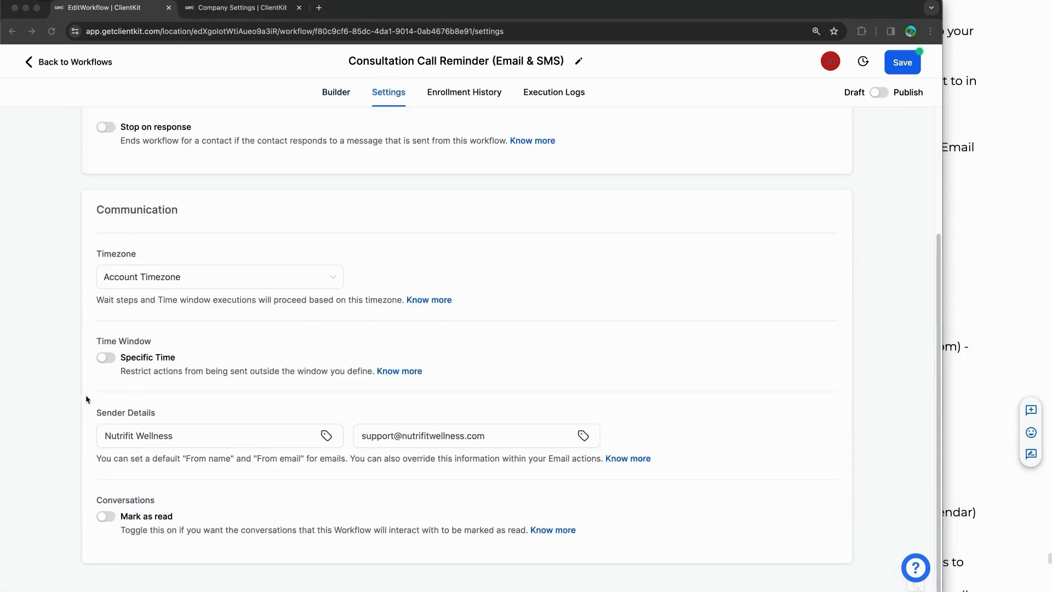
{"action": "mouse_move", "coordinate": [86, 399]}
{"action": "left_mouse_down"}
{"action": "mouse_move", "coordinate": [580, 390]}
{"action": "mouse_move", "coordinate": [684, 469]}
{"action": "mouse_move", "coordinate": [66, 485]}
{"action": "mouse_move", "coordinate": [87, 382]}
{"action": "left_mouse_up"}
{"action": "left_click_drag", "start_coordinate": [31, 520], "coordinate": [99, 464]}
{"action": "left_click_drag", "start_coordinate": [70, 463], "coordinate": [96, 479]}
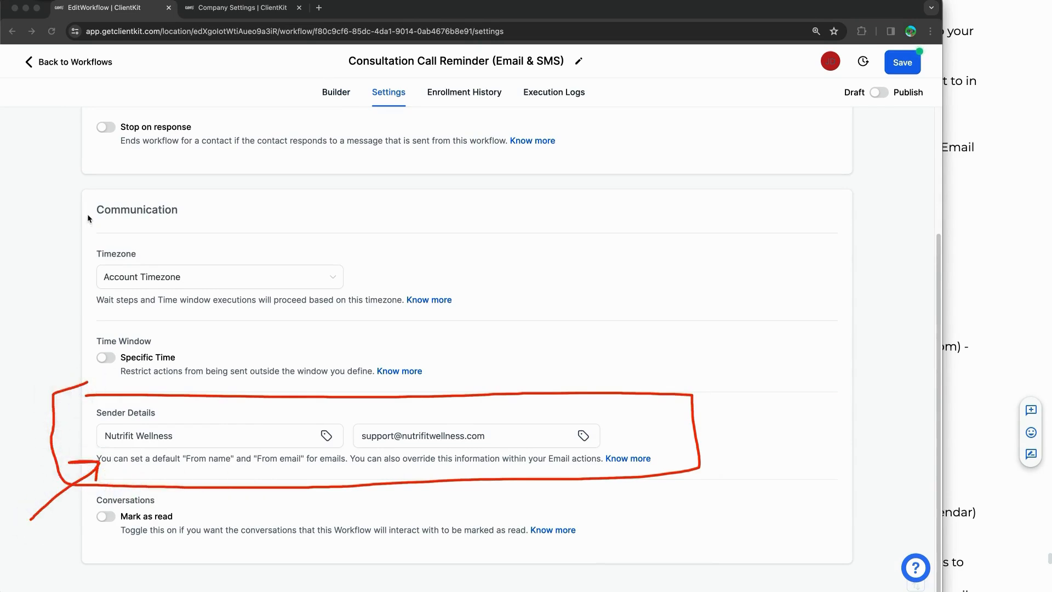
{"action": "left_click", "coordinate": [328, 93]}
{"action": "left_click", "coordinate": [471, 419]}
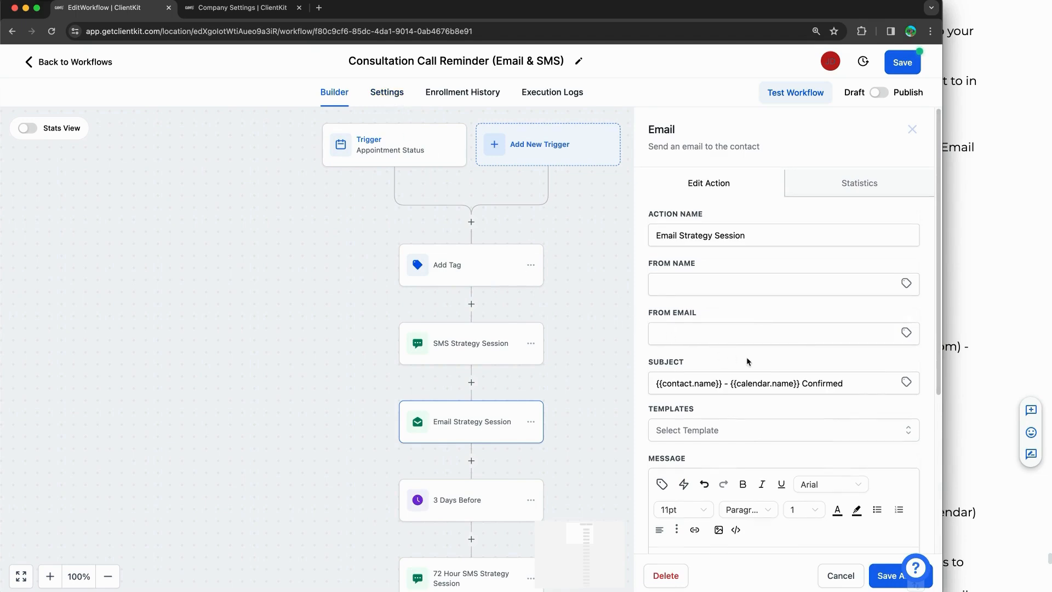
{"action": "scroll", "coordinate": [746, 358], "scroll_direction": "down", "scroll_amount": 3}
Step: Close the email step and inspect the 3 Days Before wait step
{"action": "left_click", "coordinate": [603, 318]}
{"action": "scroll", "coordinate": [566, 334], "scroll_direction": "down", "scroll_amount": 3}
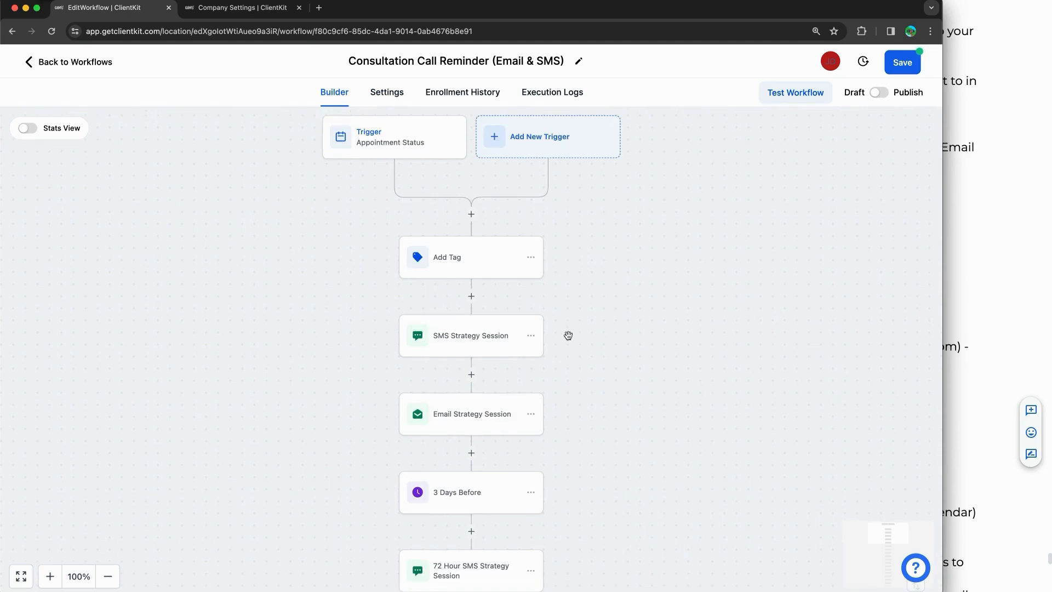
{"action": "left_click", "coordinate": [462, 435]}
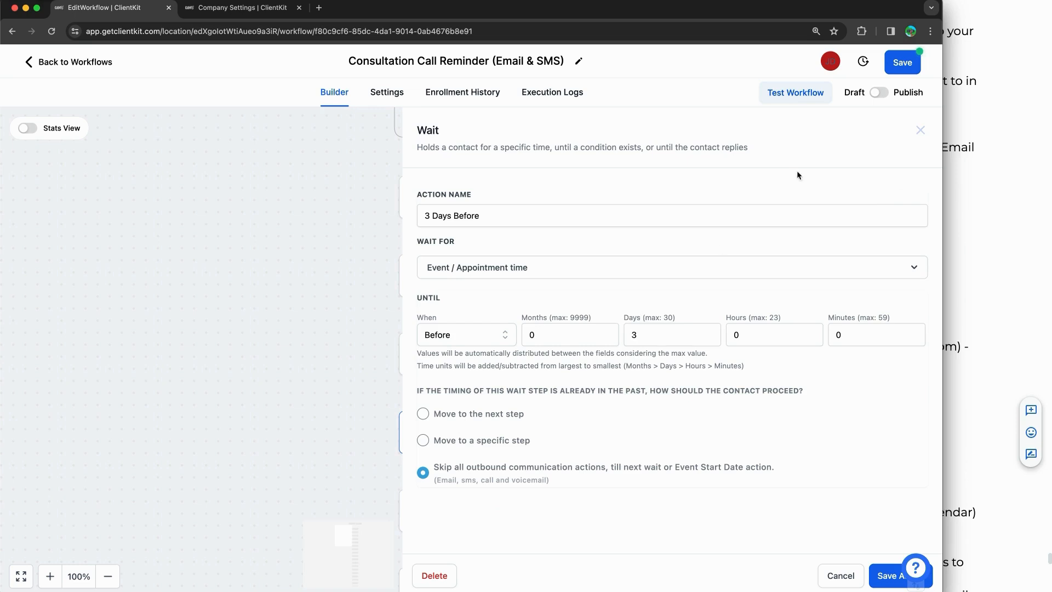
{"action": "left_click", "coordinate": [920, 130]}
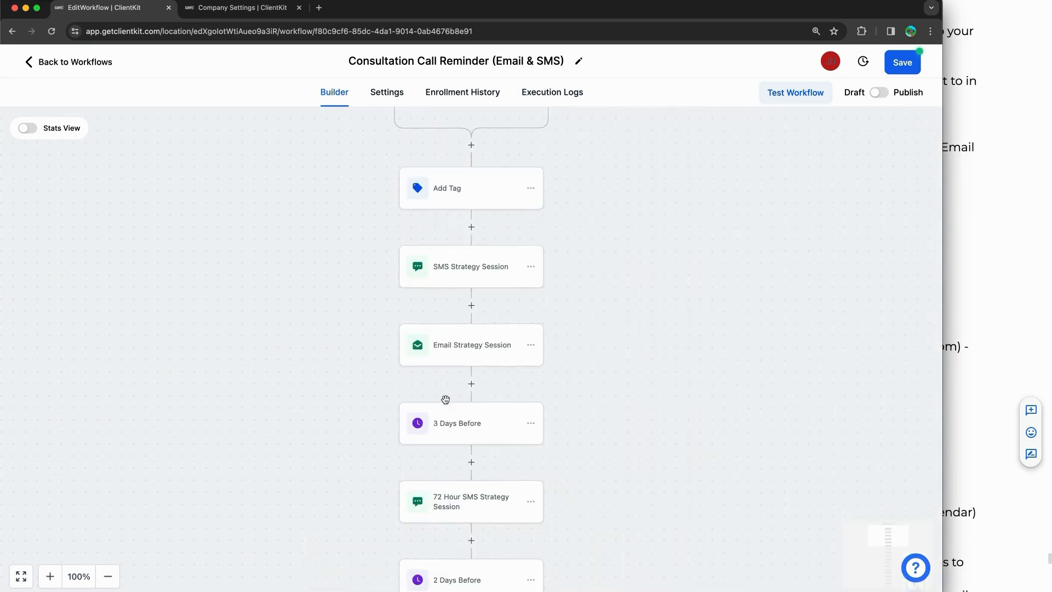
Step: Add a Wait after Email Strategy Session, trying Time Delay and then counting down to the appointment
{"action": "left_click", "coordinate": [471, 383]}
{"action": "type", "text": "wait"}
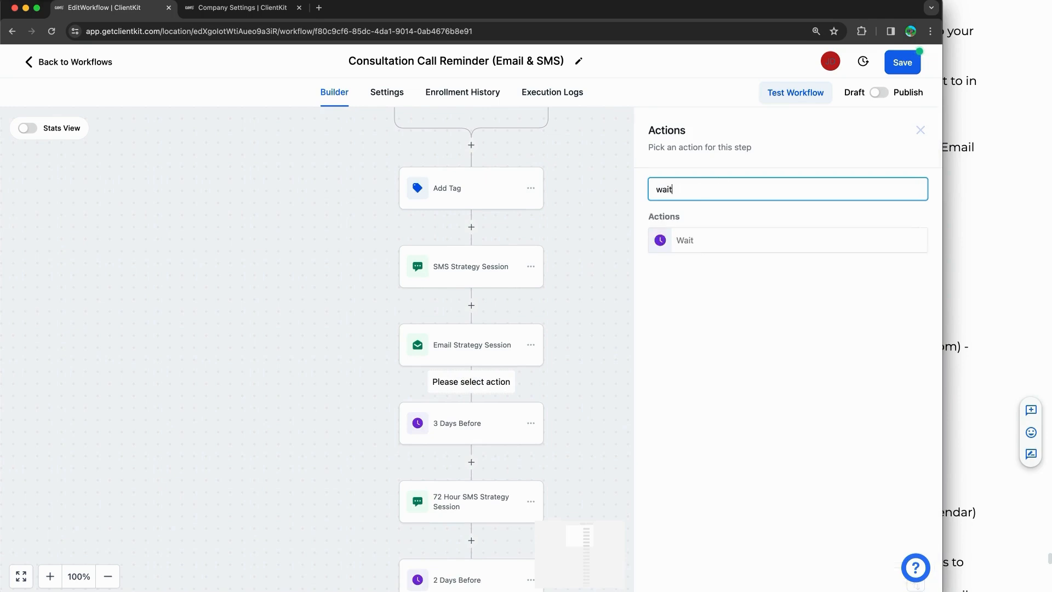
{"action": "left_click", "coordinate": [730, 241]}
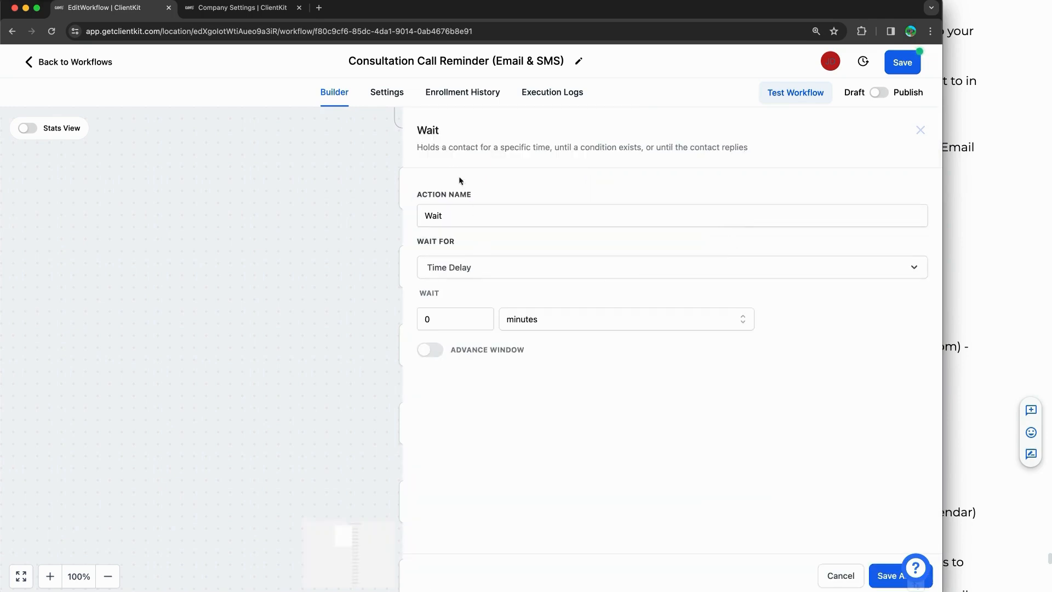
{"action": "left_click", "coordinate": [444, 268]}
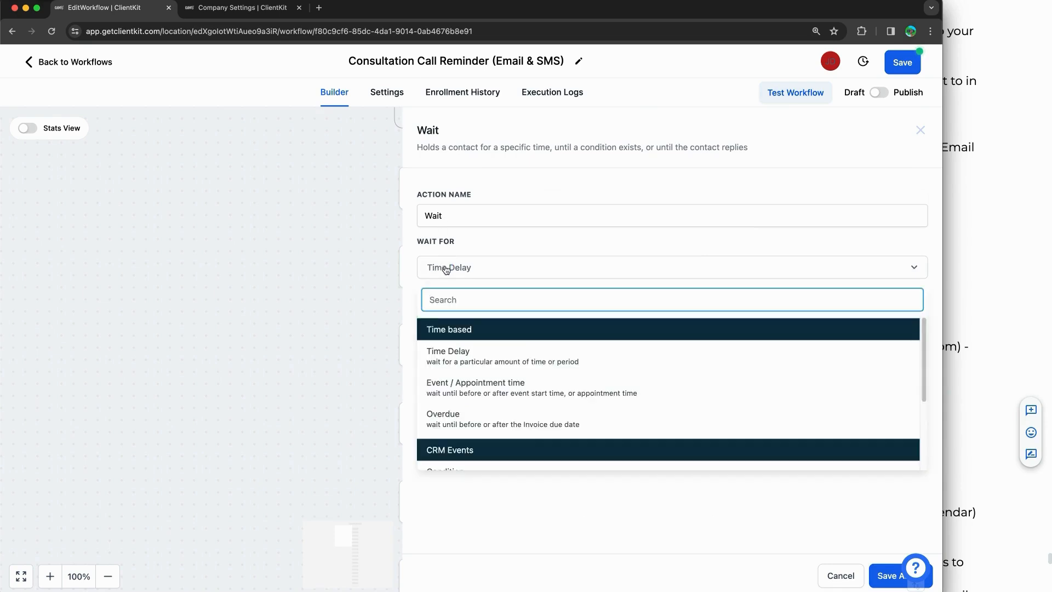
{"action": "left_click", "coordinate": [468, 357]}
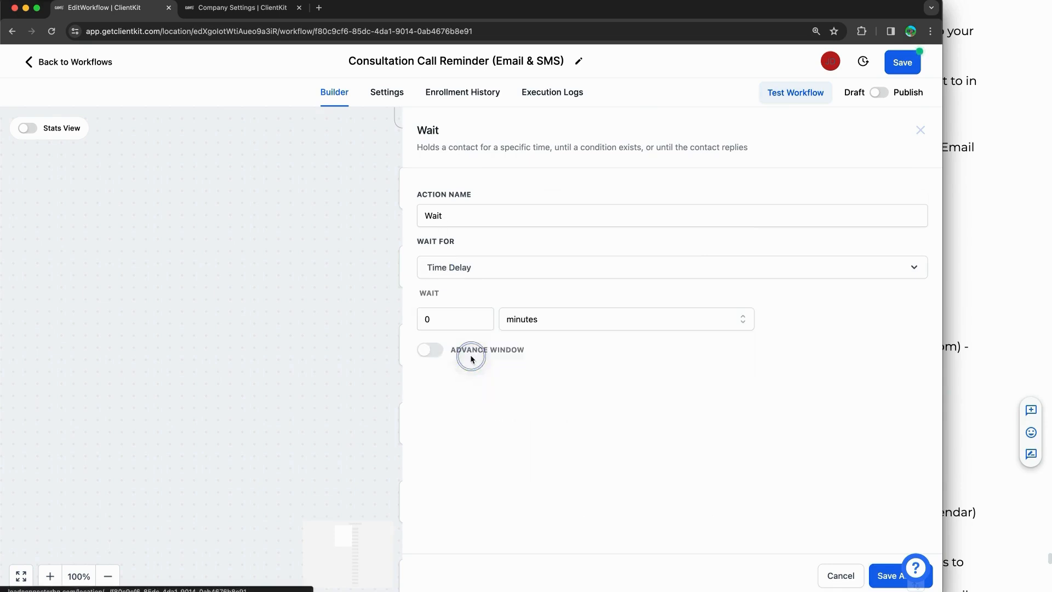
{"action": "left_click", "coordinate": [450, 323]}
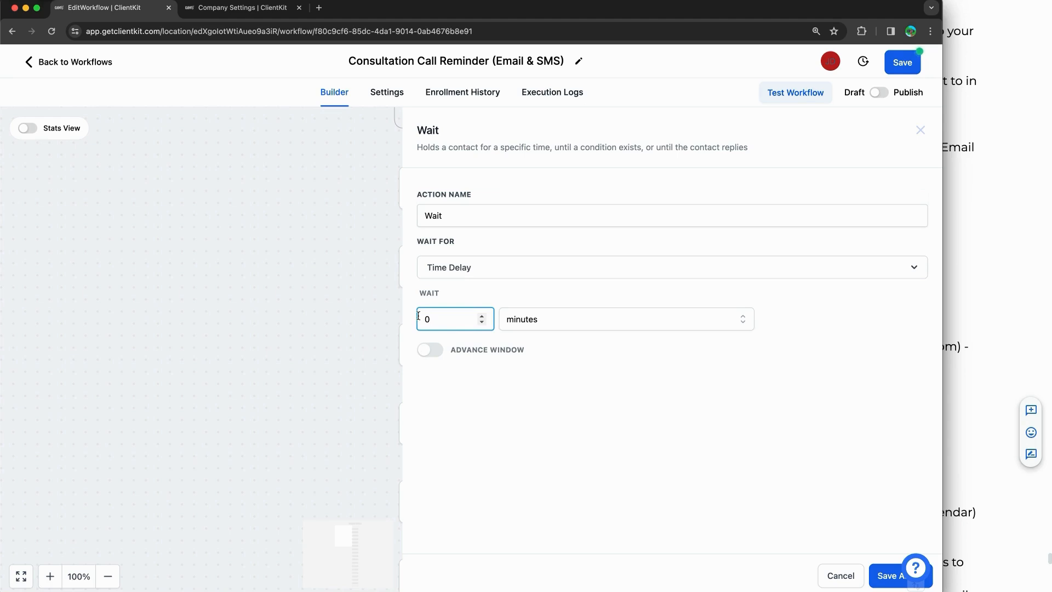
{"action": "left_click", "coordinate": [489, 284]}
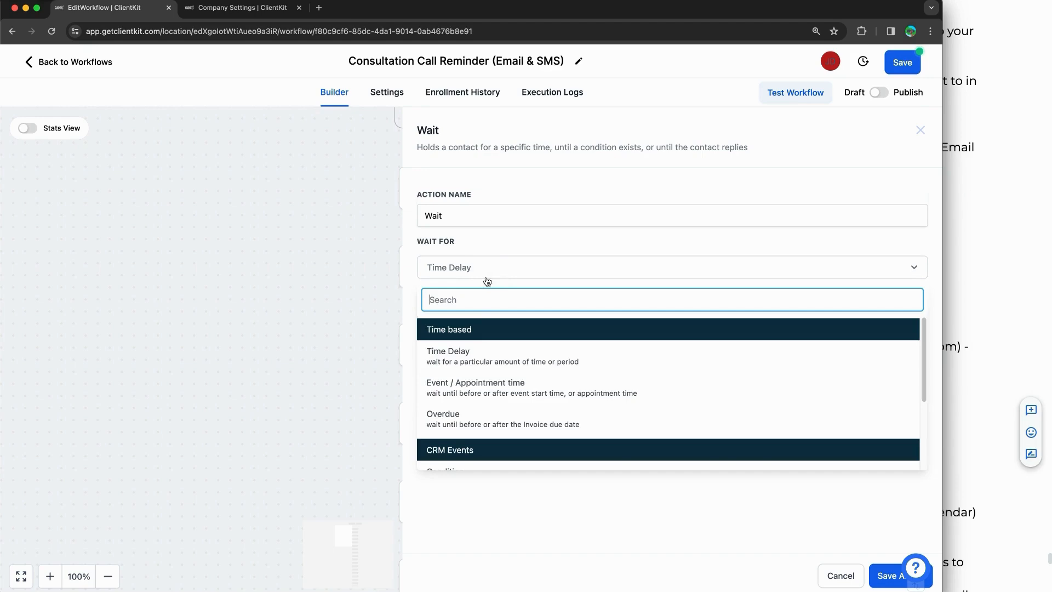
{"action": "left_click", "coordinate": [464, 395]}
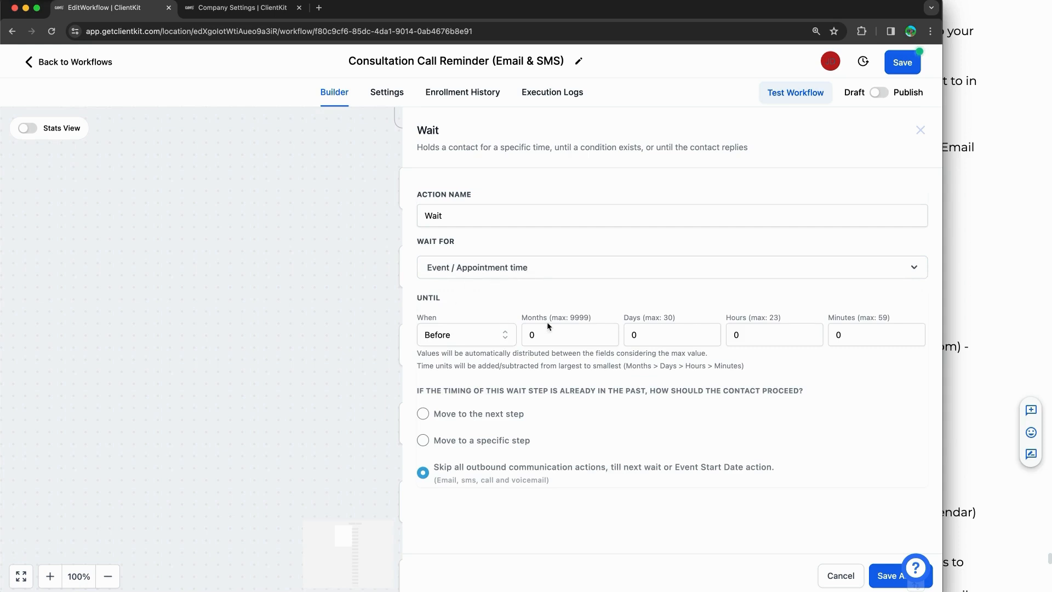
{"action": "left_click", "coordinate": [647, 332]}
{"action": "left_click_drag", "start_coordinate": [429, 392], "coordinate": [793, 389]}
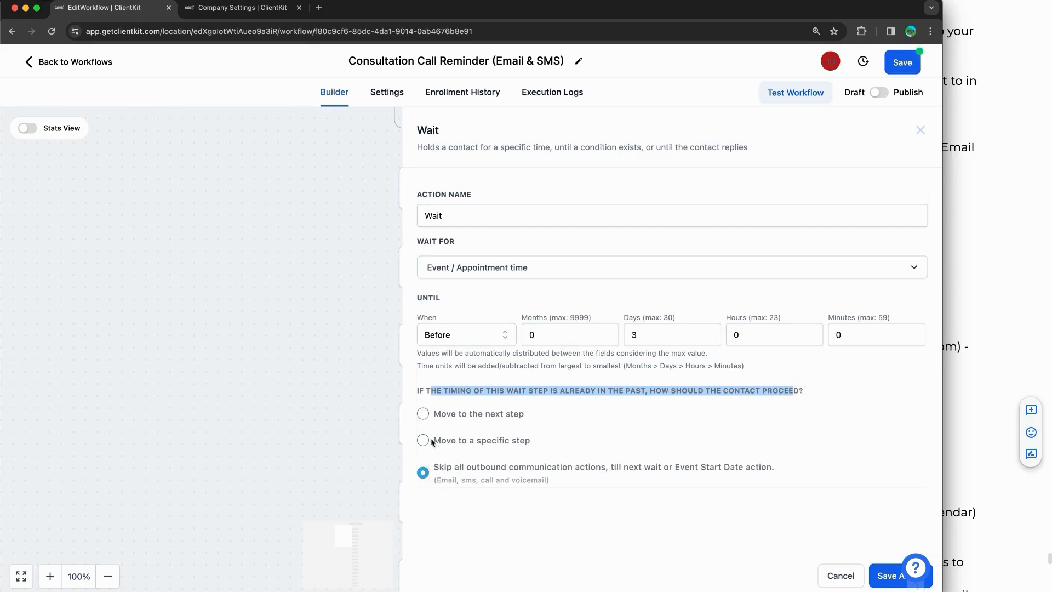
Step: Browse the Time based and CRM Events wait options, then close the Wait panel
{"action": "left_click", "coordinate": [511, 267]}
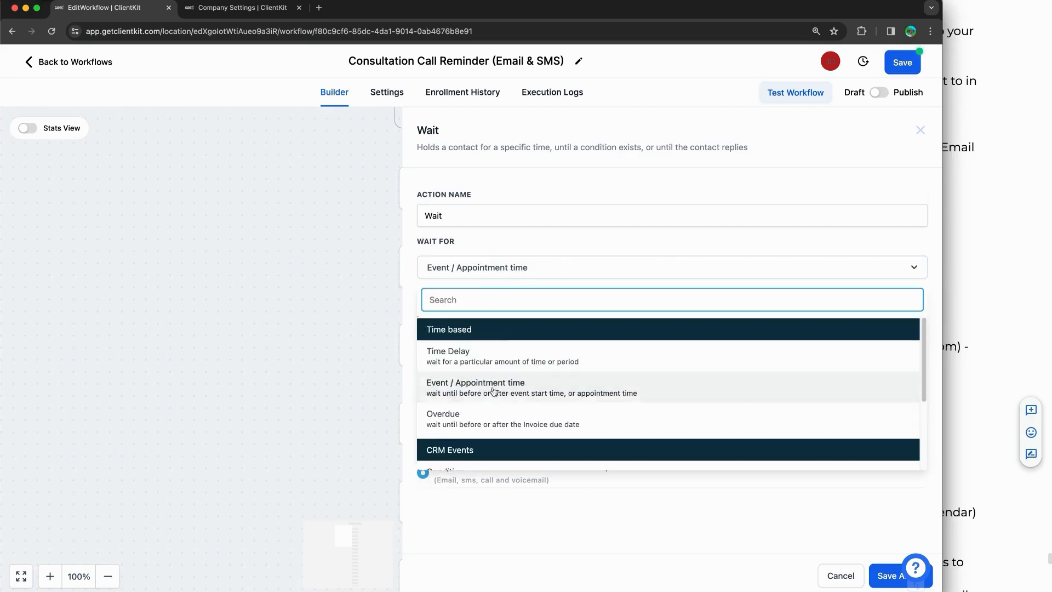
{"action": "scroll", "coordinate": [499, 416], "scroll_direction": "down", "scroll_amount": 3}
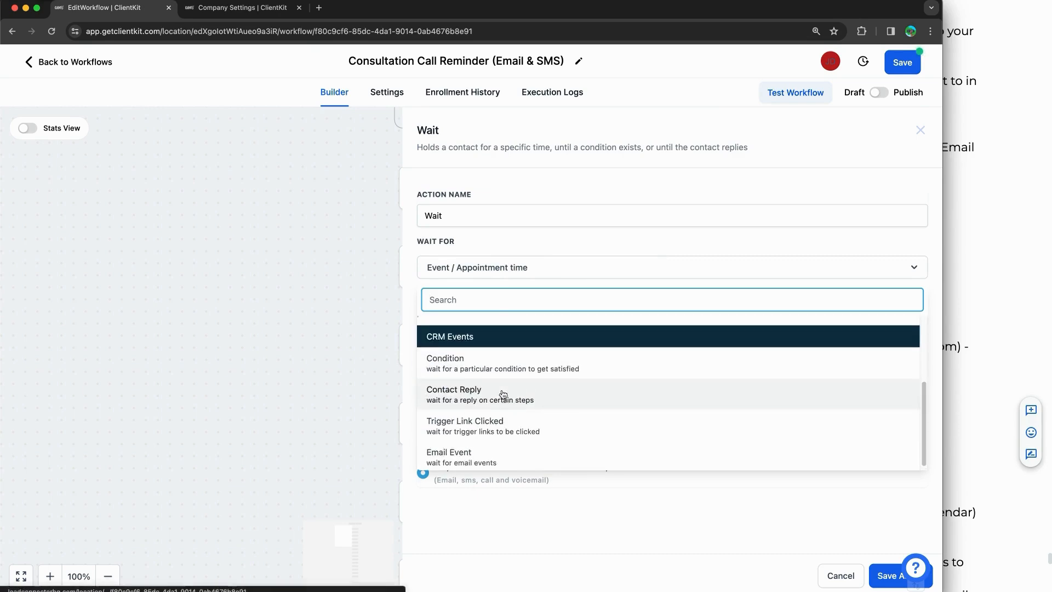
{"action": "scroll", "coordinate": [521, 384], "scroll_direction": "up", "scroll_amount": 3}
{"action": "scroll", "coordinate": [527, 373], "scroll_direction": "down", "scroll_amount": 3}
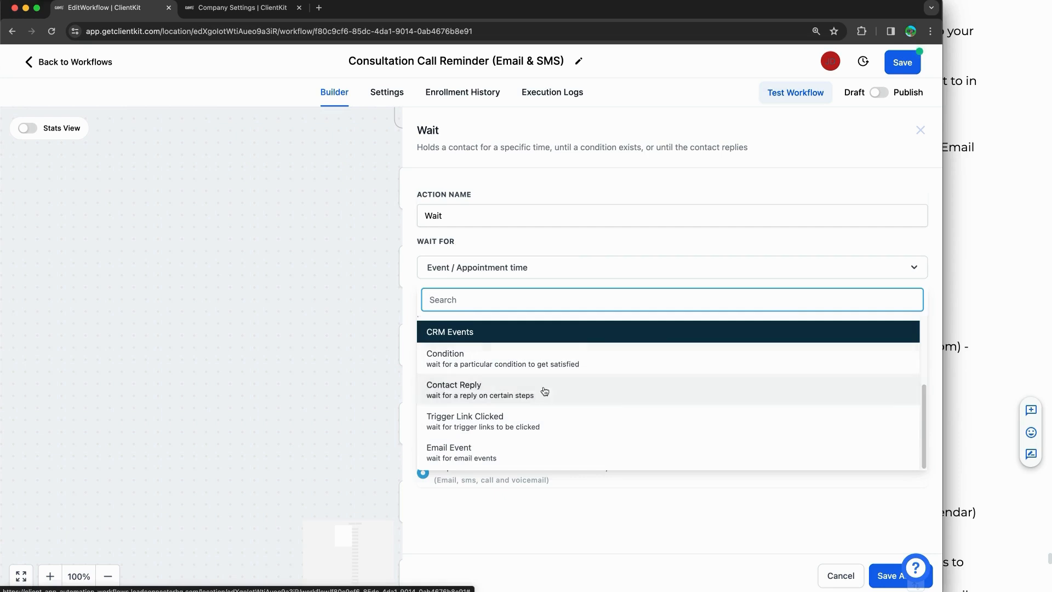
{"action": "scroll", "coordinate": [577, 401], "scroll_direction": "up", "scroll_amount": 3}
{"action": "left_click", "coordinate": [904, 125]}
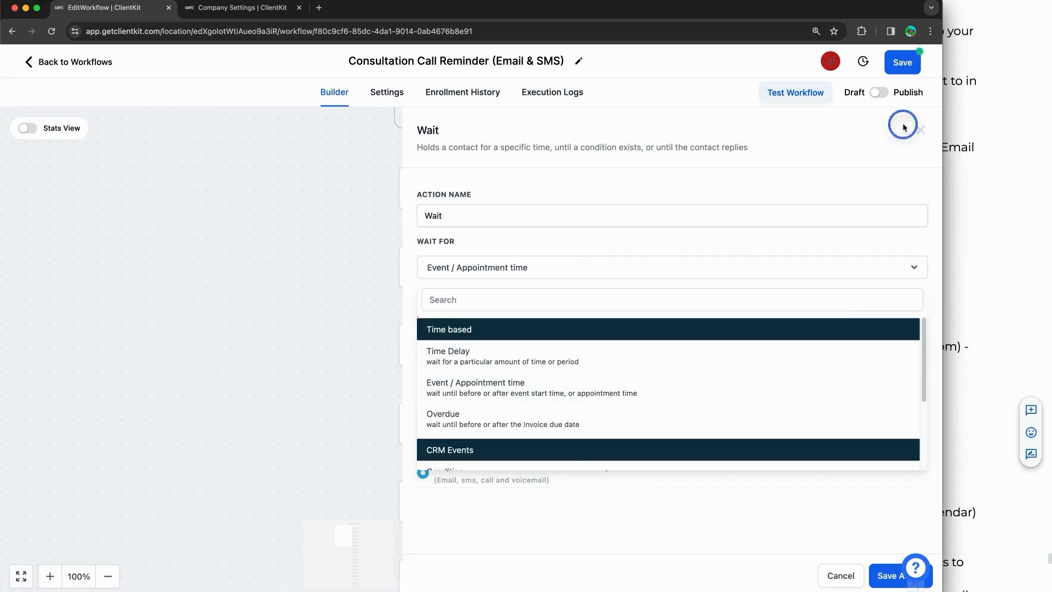
{"action": "left_click", "coordinate": [919, 129]}
{"action": "left_click", "coordinate": [745, 278]}
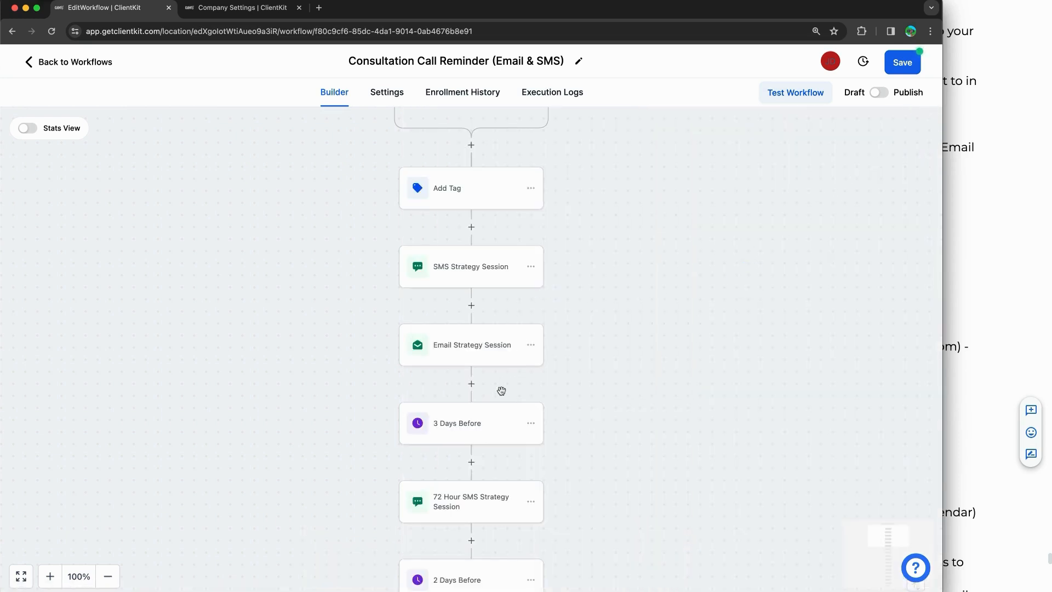
{"action": "left_click", "coordinate": [453, 427]}
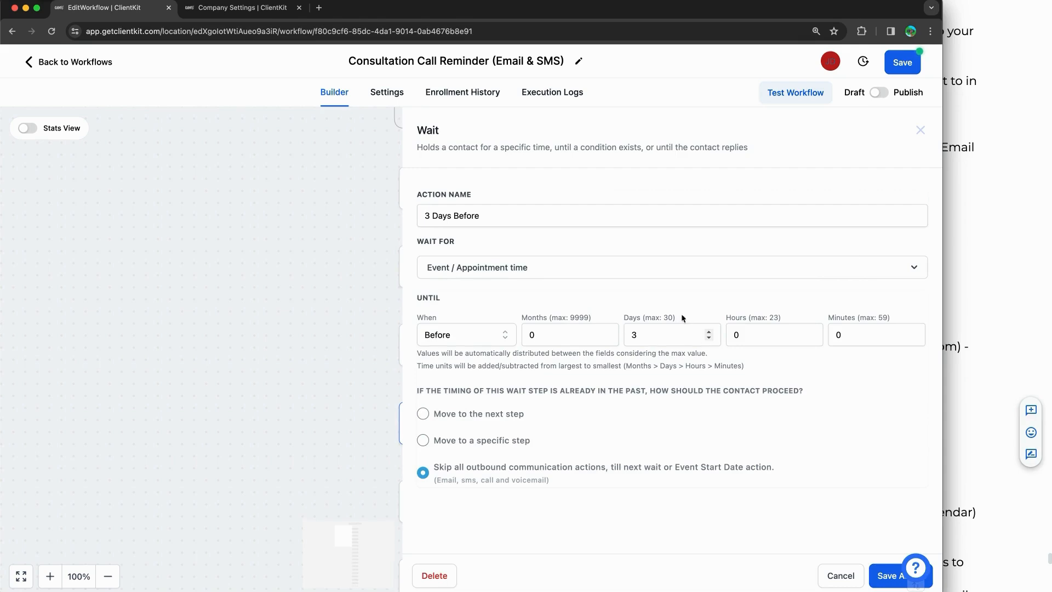
{"action": "left_click", "coordinate": [921, 131]}
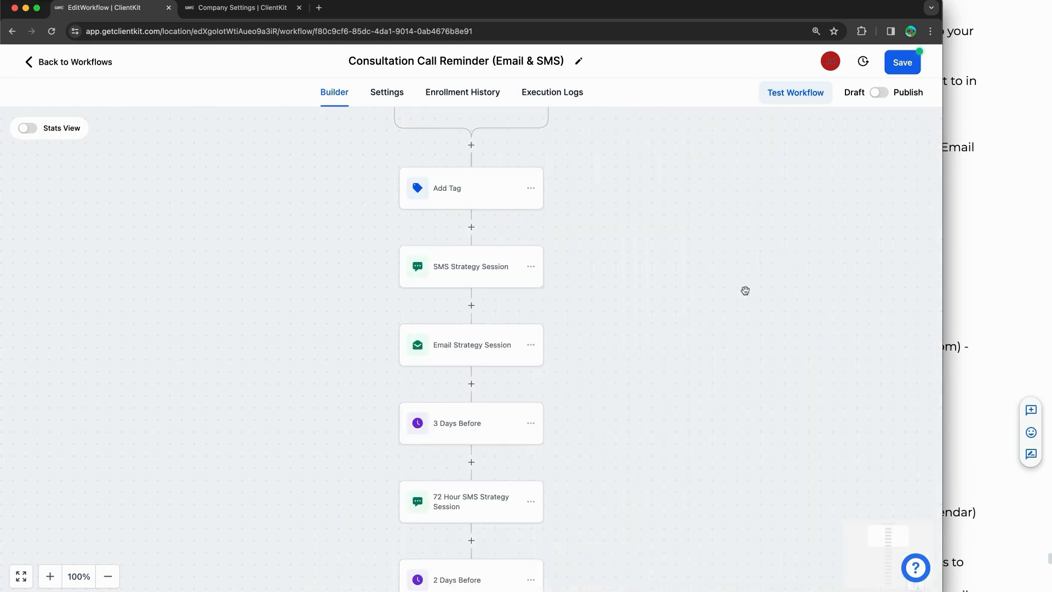
{"action": "scroll", "coordinate": [653, 298], "scroll_direction": "down", "scroll_amount": 2}
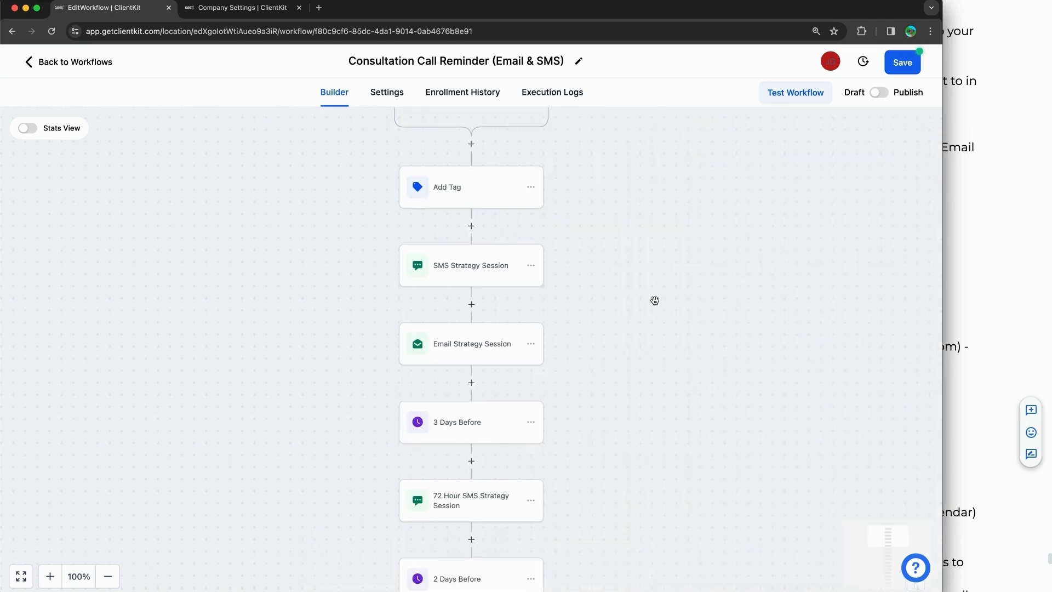
{"action": "scroll", "coordinate": [512, 392], "scroll_direction": "down", "scroll_amount": 3}
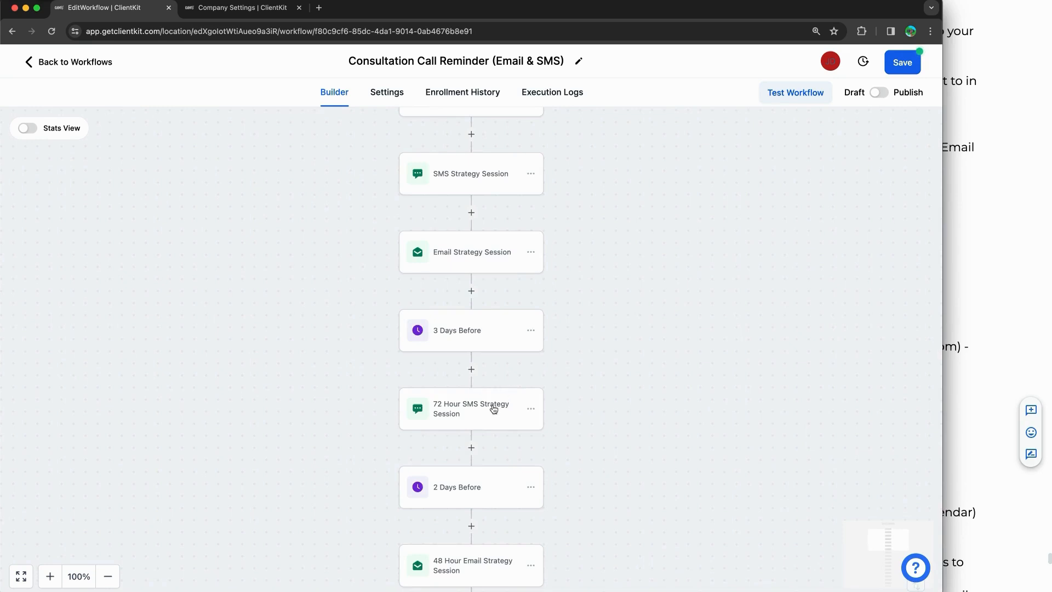
Step: Open the 72 Hour SMS Strategy Session step and highlight its 72-hour reminder text
{"action": "left_click", "coordinate": [493, 408]}
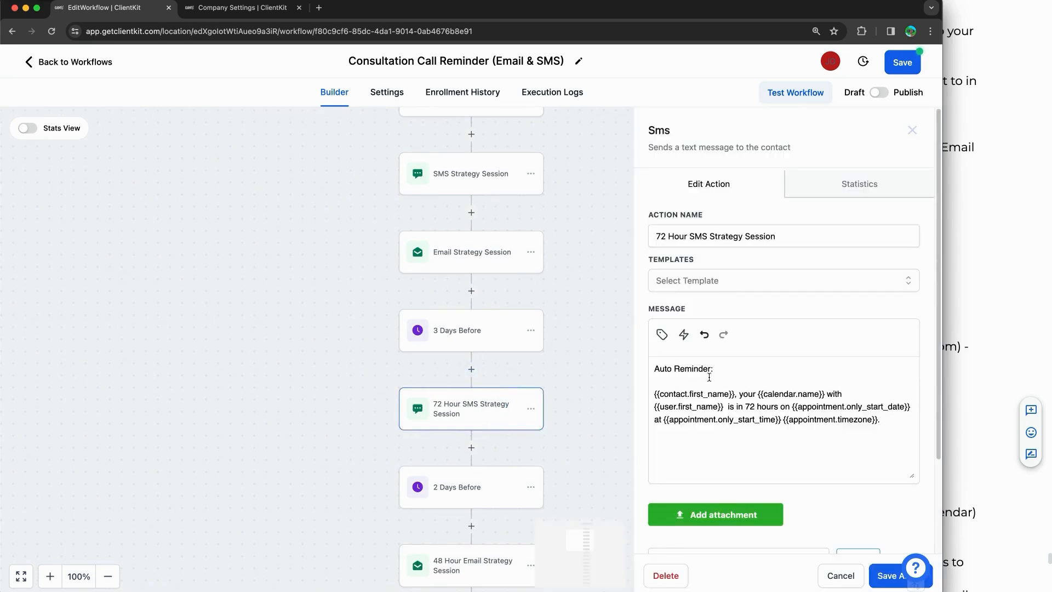
{"action": "left_click_drag", "start_coordinate": [674, 368], "coordinate": [881, 419]}
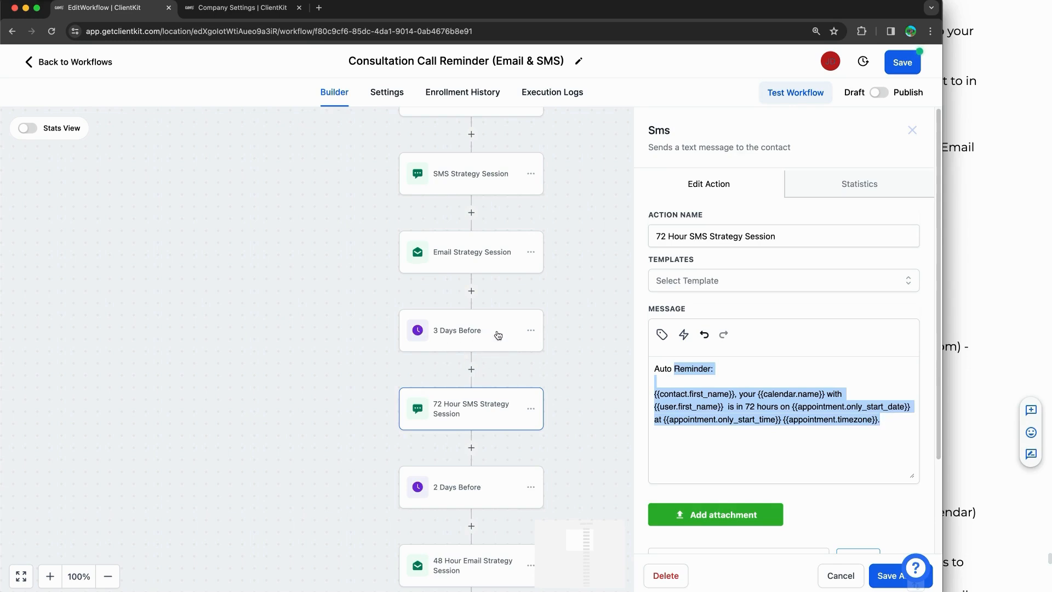
{"action": "mouse_move", "coordinate": [55, 247]}
{"action": "left_mouse_down"}
{"action": "mouse_move", "coordinate": [51, 277]}
{"action": "mouse_move", "coordinate": [80, 308]}
{"action": "left_mouse_up"}
{"action": "mouse_move", "coordinate": [136, 265]}
{"action": "left_mouse_down"}
{"action": "mouse_move", "coordinate": [134, 300]}
{"action": "mouse_move", "coordinate": [165, 264]}
{"action": "mouse_move", "coordinate": [33, 219]}
{"action": "mouse_move", "coordinate": [18, 252]}
{"action": "left_mouse_up"}
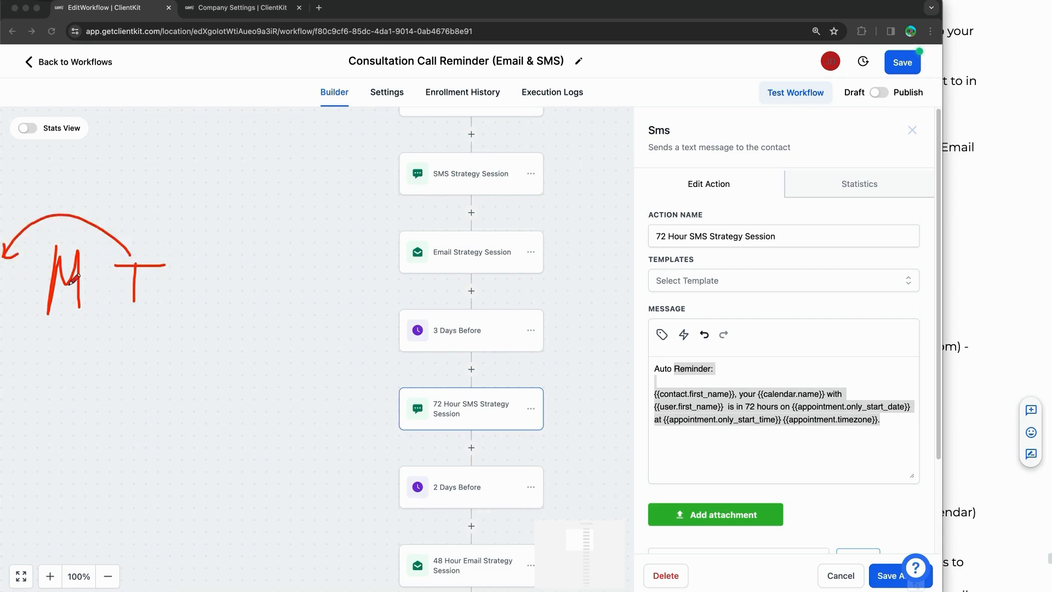
{"action": "left_click_drag", "start_coordinate": [7, 262], "coordinate": [25, 273]}
{"action": "left_click_drag", "start_coordinate": [82, 323], "coordinate": [40, 324]}
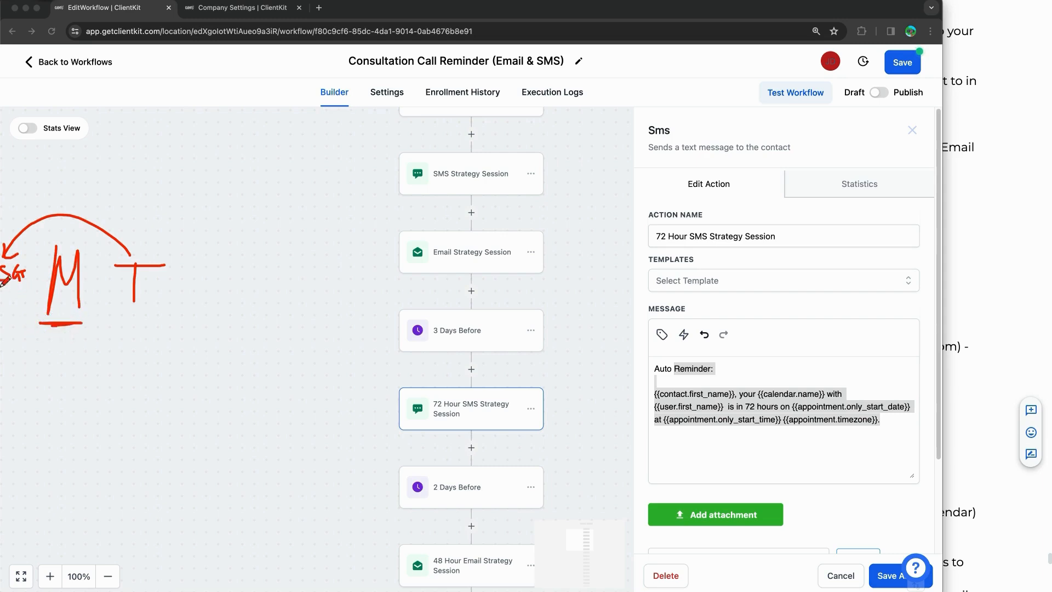
{"action": "left_click_drag", "start_coordinate": [3, 287], "coordinate": [12, 287]}
{"action": "mouse_move", "coordinate": [490, 333]}
{"action": "left_mouse_down"}
{"action": "mouse_move", "coordinate": [482, 521]}
{"action": "mouse_move", "coordinate": [493, 512]}
{"action": "left_mouse_up"}
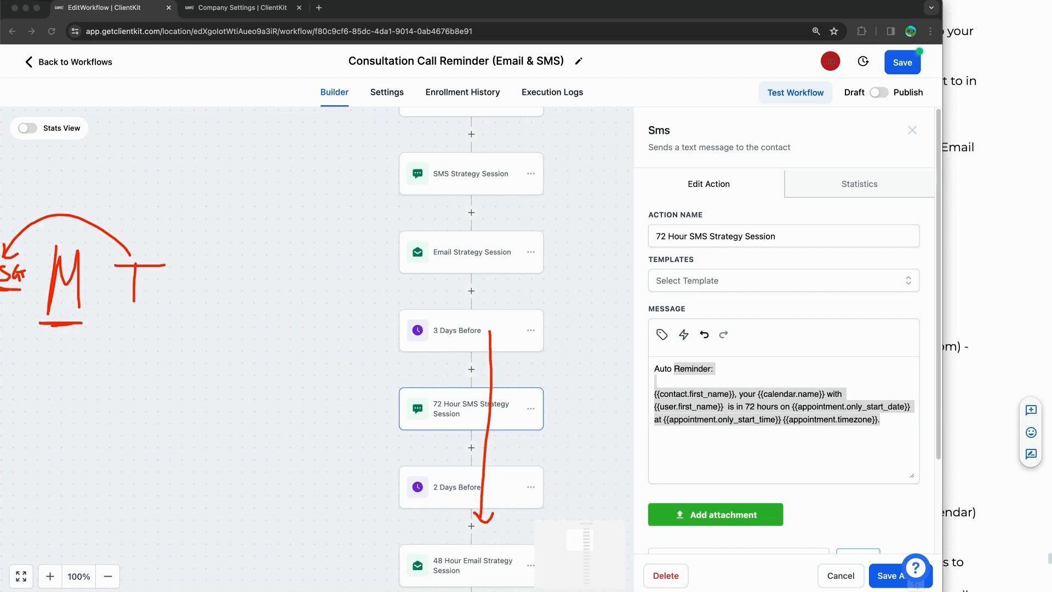
Step: Open the 3 Days Before wait, review its question about past timing, and close it
{"action": "left_click", "coordinate": [438, 331]}
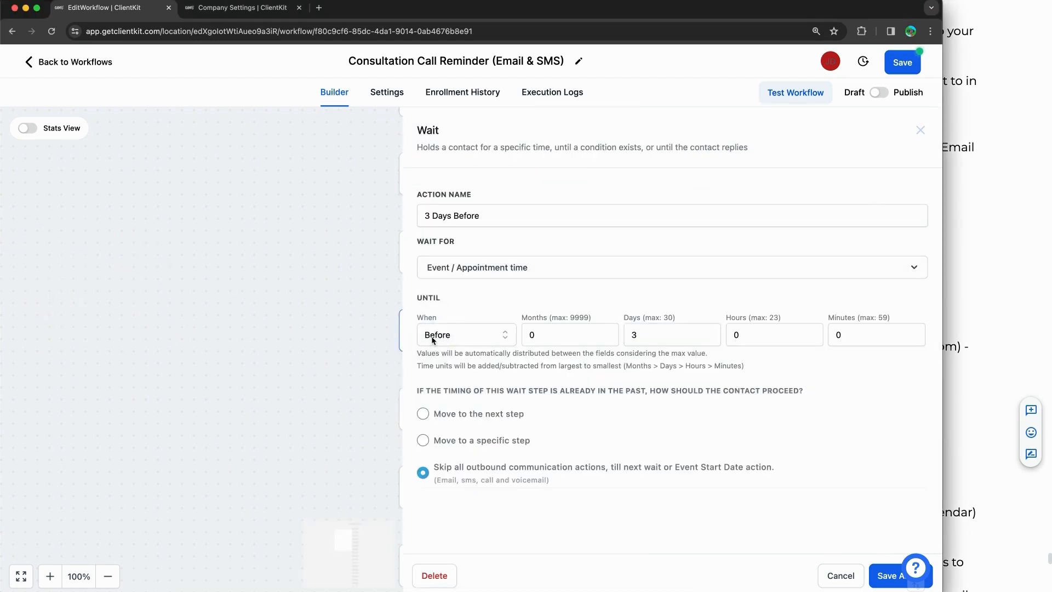
{"action": "left_click_drag", "start_coordinate": [486, 390], "coordinate": [684, 392]}
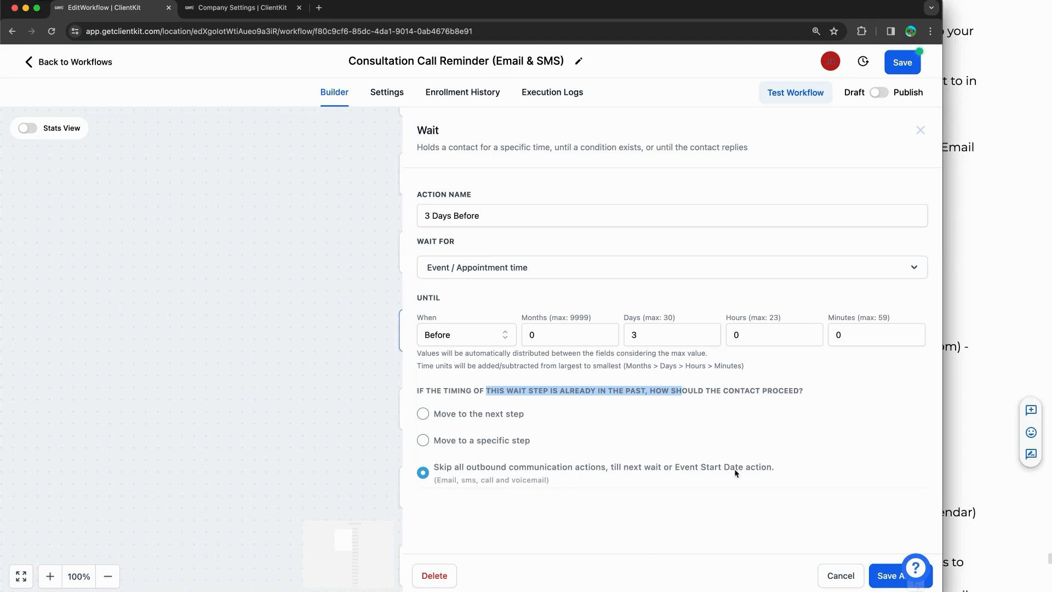
{"action": "left_click", "coordinate": [836, 575]}
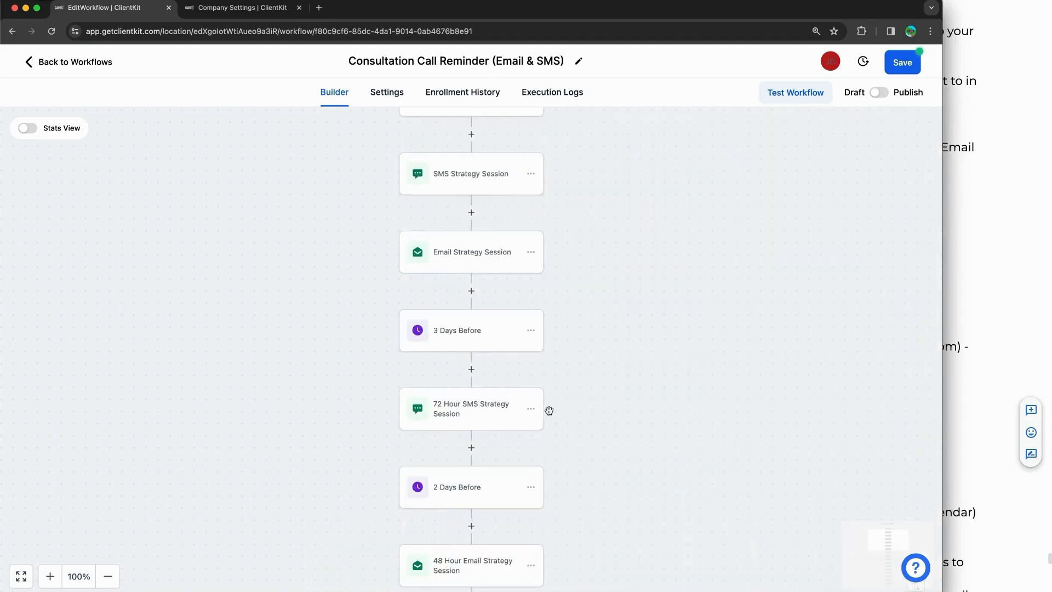
{"action": "scroll", "coordinate": [550, 409], "scroll_direction": "down", "scroll_amount": 1}
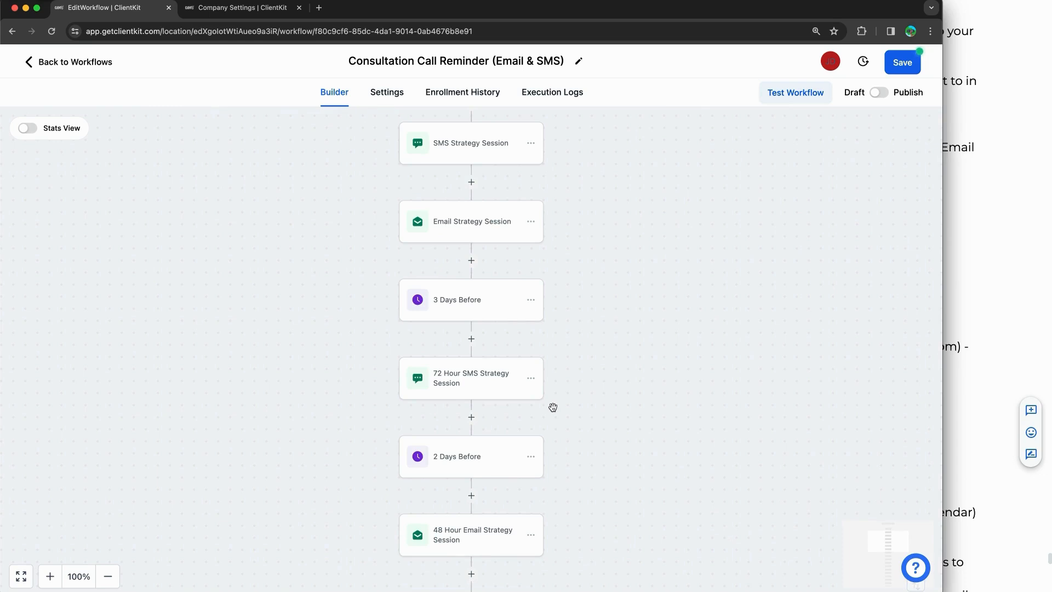
{"action": "left_click", "coordinate": [572, 401]}
{"action": "scroll", "coordinate": [572, 402], "scroll_direction": "down", "scroll_amount": 3}
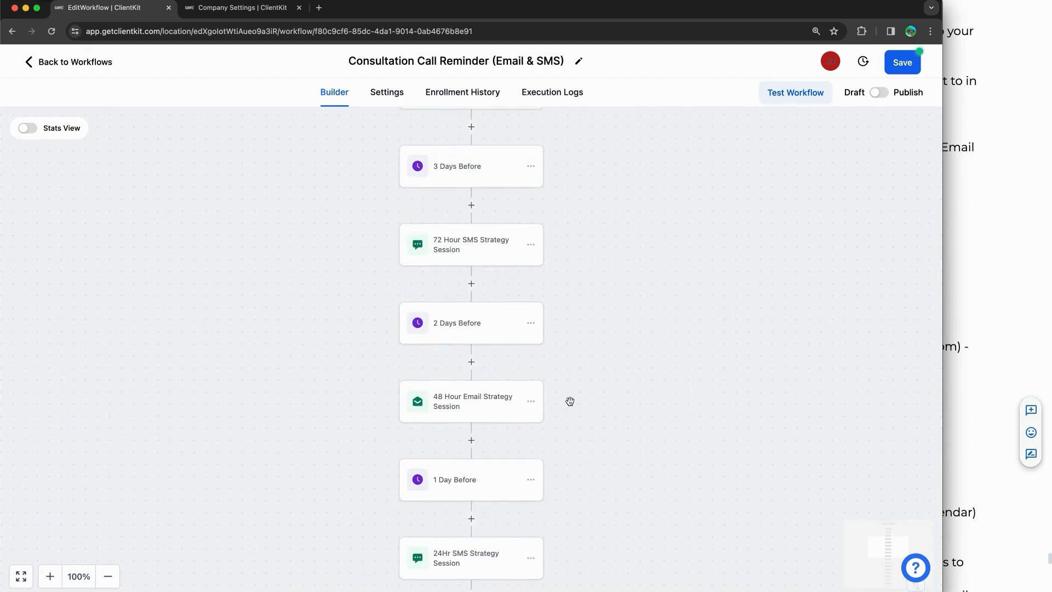
{"action": "left_click", "coordinate": [463, 237]}
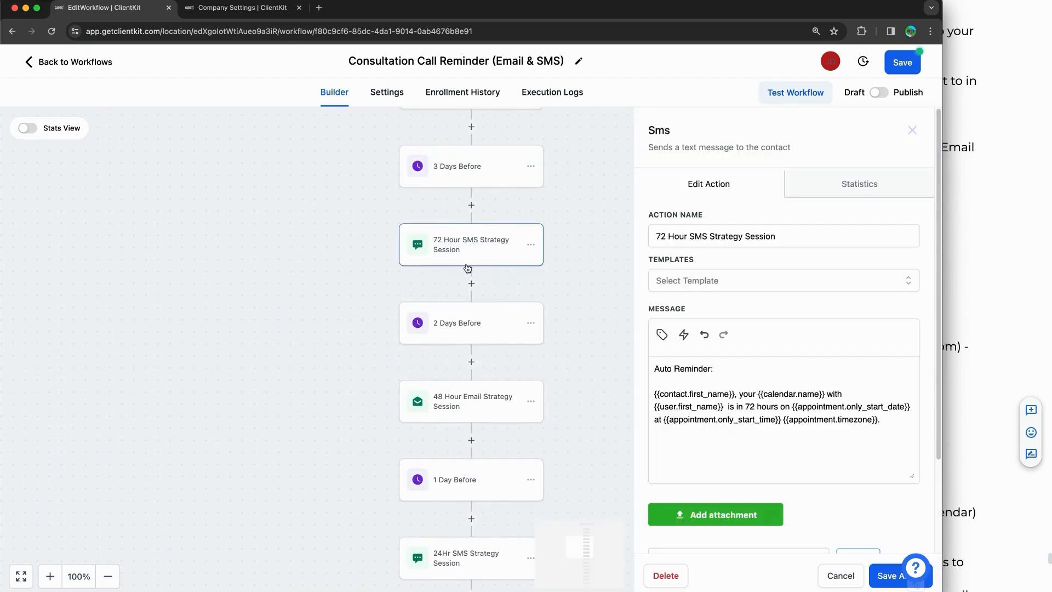
{"action": "left_click_drag", "start_coordinate": [661, 237], "coordinate": [797, 252]}
{"action": "left_click", "coordinate": [781, 400]}
{"action": "left_click_drag", "start_coordinate": [655, 382], "coordinate": [803, 409]}
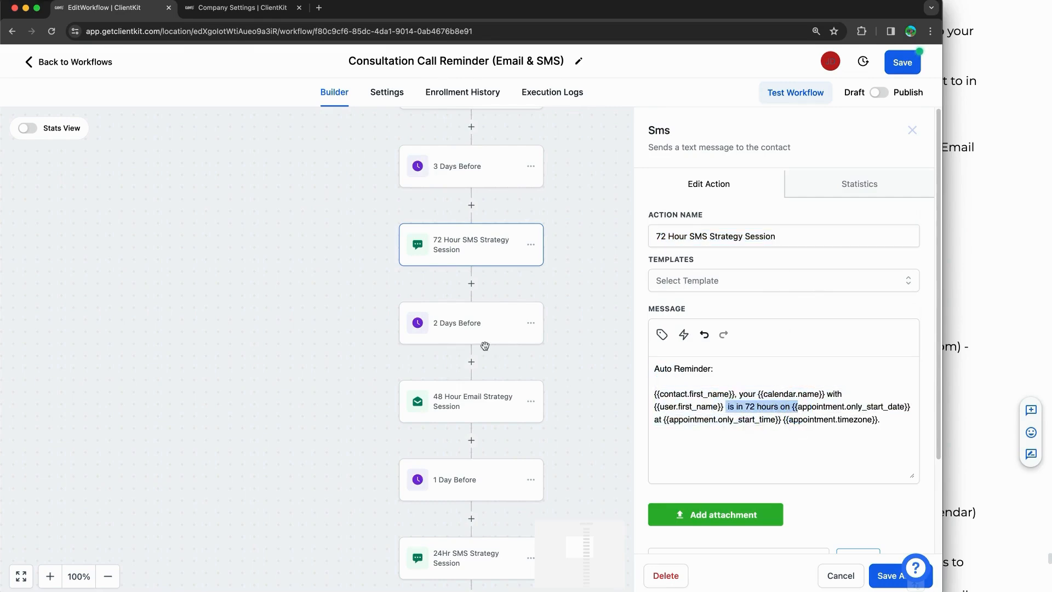
{"action": "left_click", "coordinate": [466, 324]}
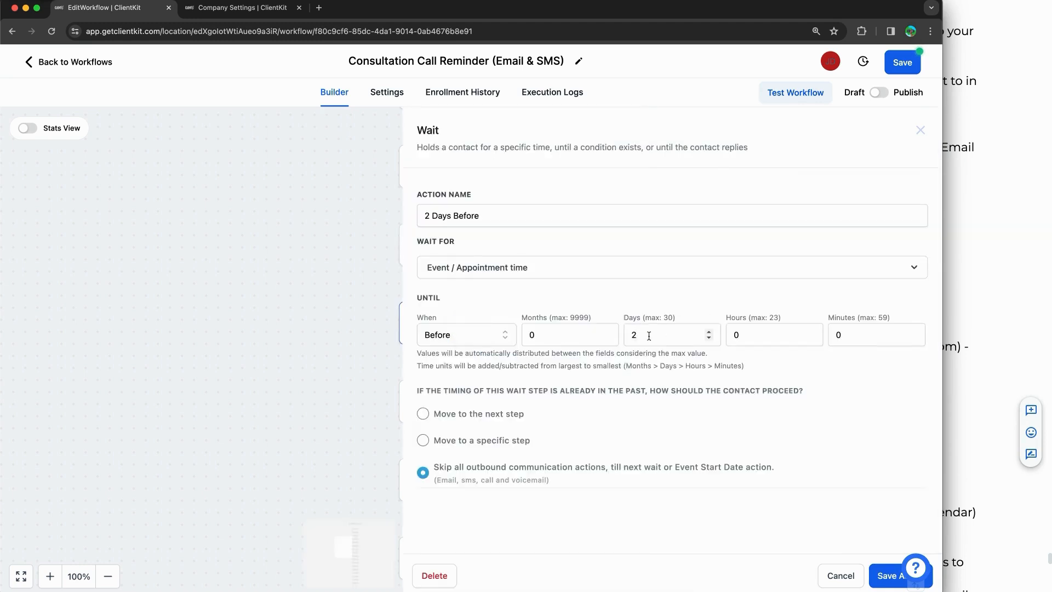
{"action": "left_click", "coordinate": [921, 131]}
{"action": "scroll", "coordinate": [639, 317], "scroll_direction": "down", "scroll_amount": 1}
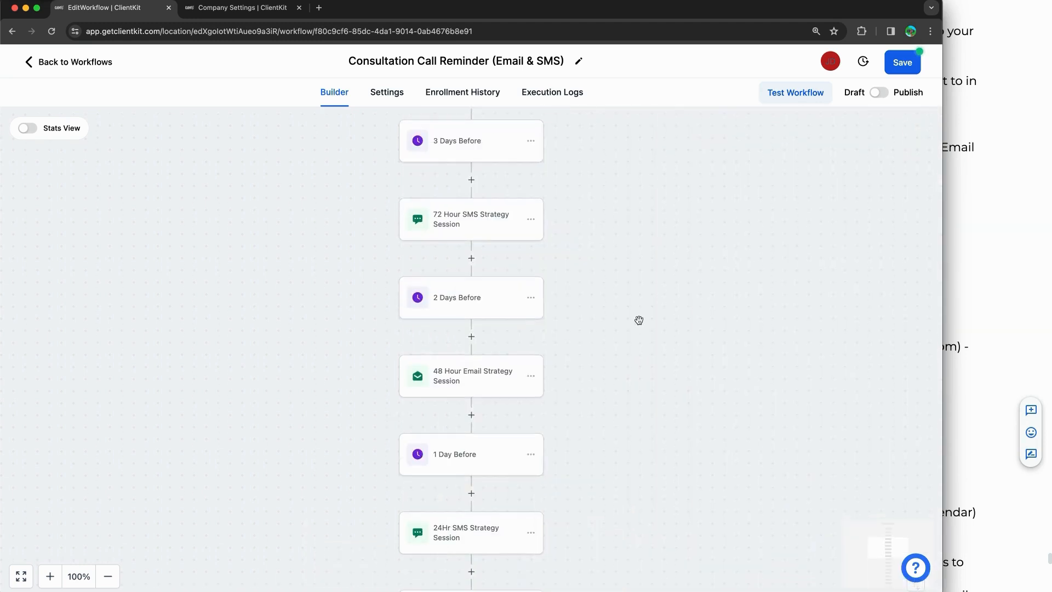
{"action": "left_click", "coordinate": [488, 373]}
{"action": "scroll", "coordinate": [705, 387], "scroll_direction": "down", "scroll_amount": 3}
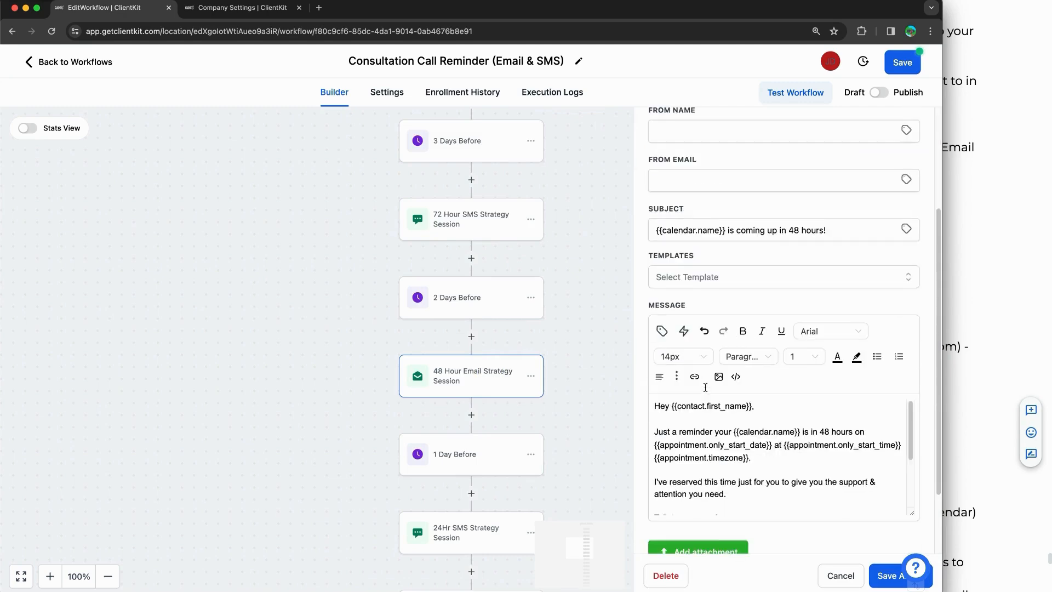
{"action": "left_click", "coordinate": [727, 230]}
{"action": "left_click_drag", "start_coordinate": [662, 230], "coordinate": [819, 231]}
{"action": "scroll", "coordinate": [788, 378], "scroll_direction": "down", "scroll_amount": 3}
{"action": "left_click_drag", "start_coordinate": [654, 318], "coordinate": [815, 411]}
{"action": "scroll", "coordinate": [808, 405], "scroll_direction": "down", "scroll_amount": 3}
{"action": "scroll", "coordinate": [808, 405], "scroll_direction": "up", "scroll_amount": 3}
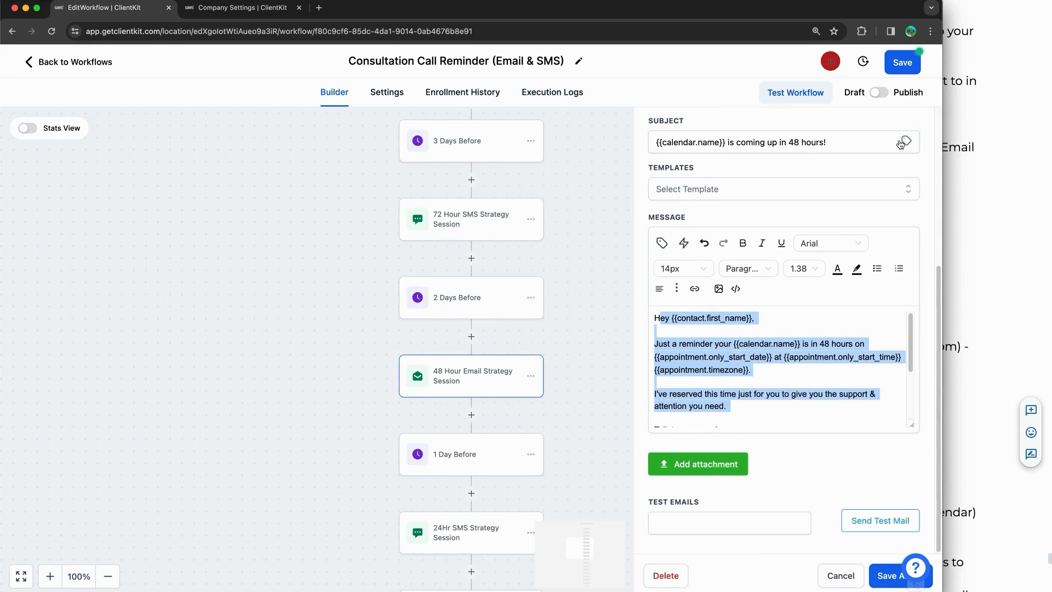
{"action": "left_click", "coordinate": [826, 575]}
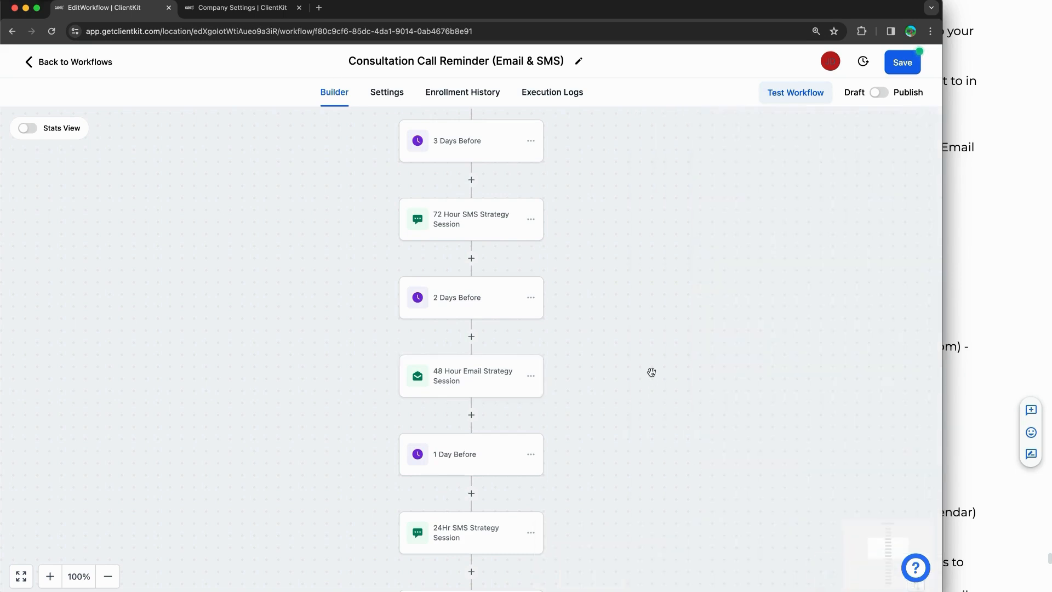
{"action": "scroll", "coordinate": [651, 372], "scroll_direction": "down", "scroll_amount": 3}
{"action": "scroll", "coordinate": [650, 372], "scroll_direction": "down", "scroll_amount": 1}
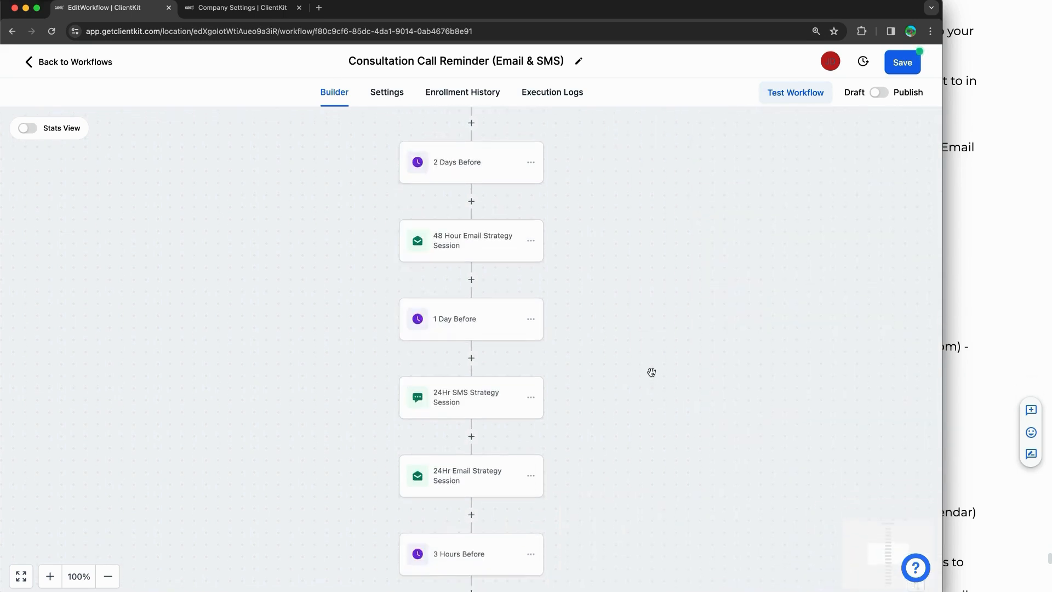
Step: Check the 1 Day Before wait step's settings and close them without saving
{"action": "left_click", "coordinate": [459, 336]}
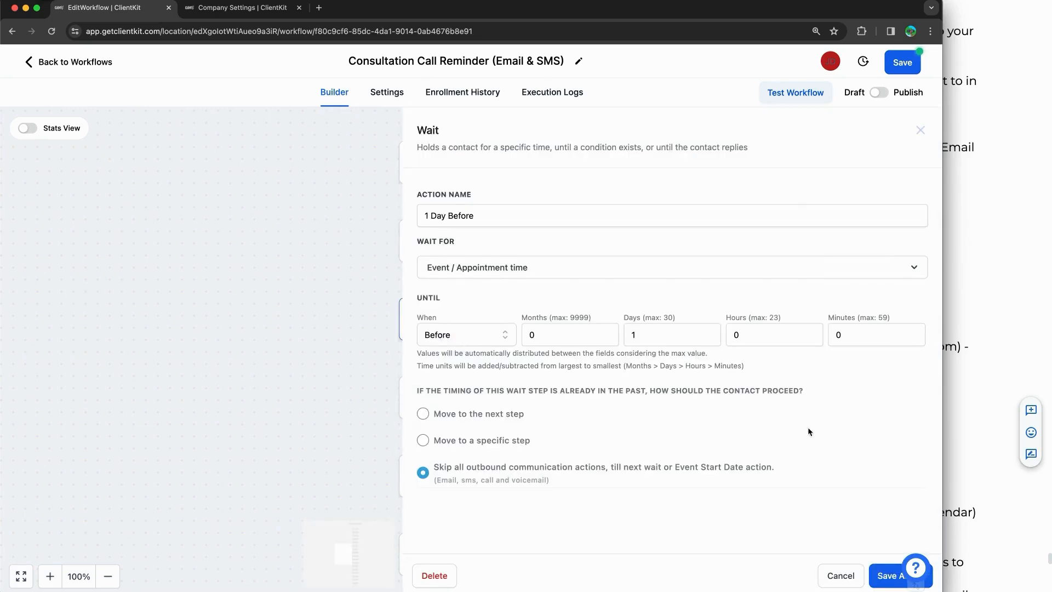
{"action": "left_click", "coordinate": [842, 574]}
{"action": "scroll", "coordinate": [657, 330], "scroll_direction": "down", "scroll_amount": 2}
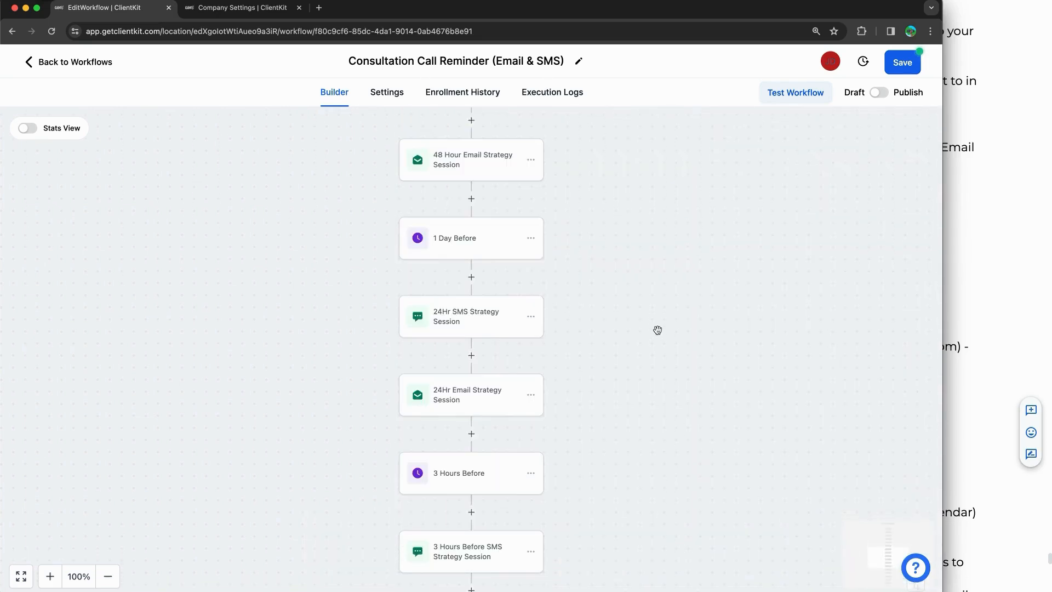
Step: Review the 24Hr SMS message's first-name, calendar, start-time and timezone tokens, then close it unsaved
{"action": "left_click", "coordinate": [446, 312]}
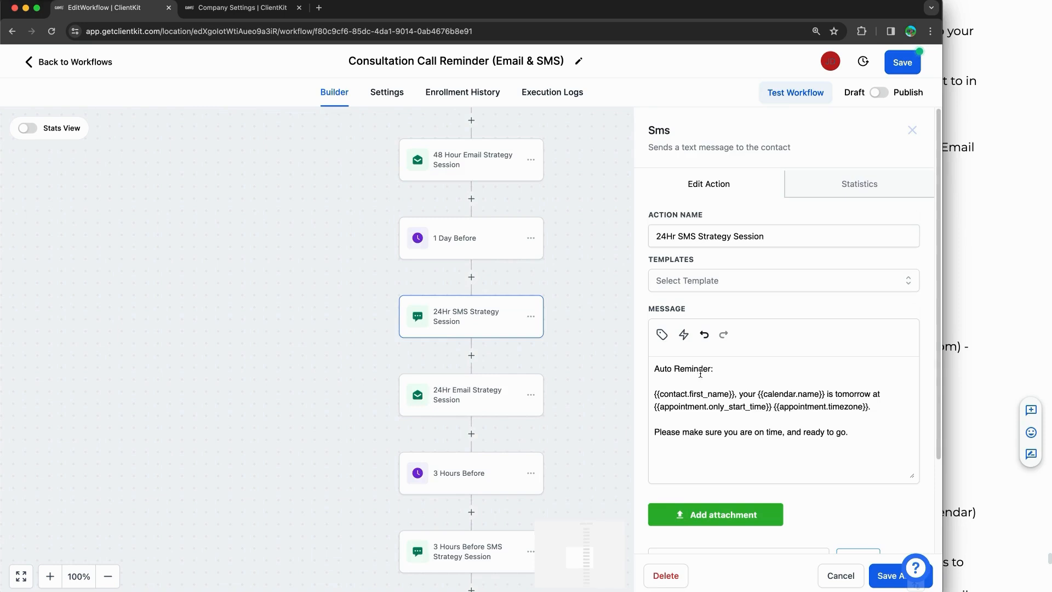
{"action": "double_click", "coordinate": [729, 394]}
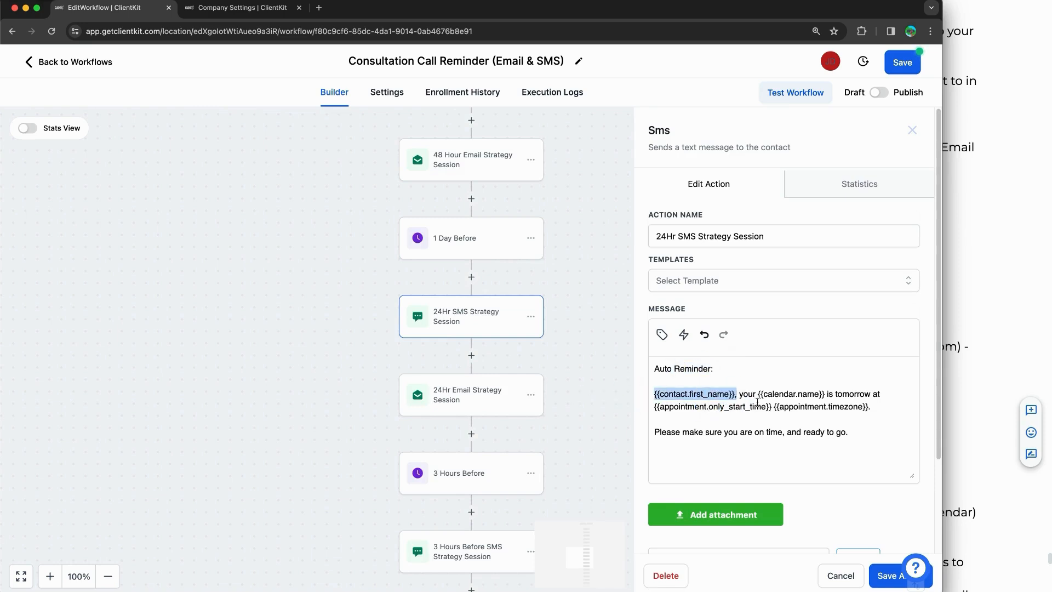
{"action": "left_click_drag", "start_coordinate": [761, 394], "coordinate": [886, 391]}
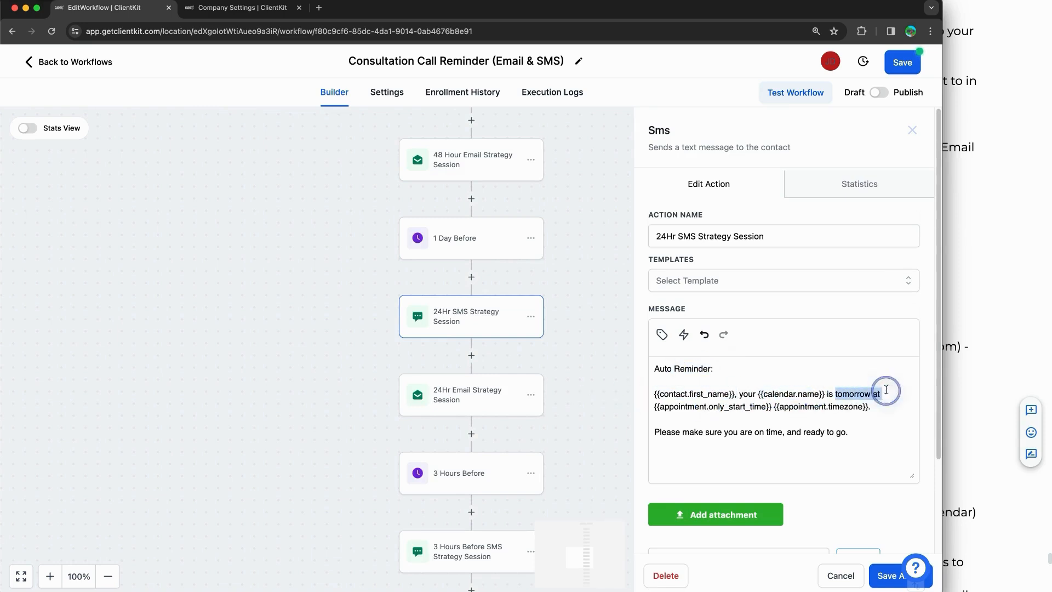
{"action": "left_click", "coordinate": [845, 395]}
{"action": "triple_click", "coordinate": [844, 394]}
{"action": "left_click", "coordinate": [839, 405]}
{"action": "left_click", "coordinate": [733, 407]}
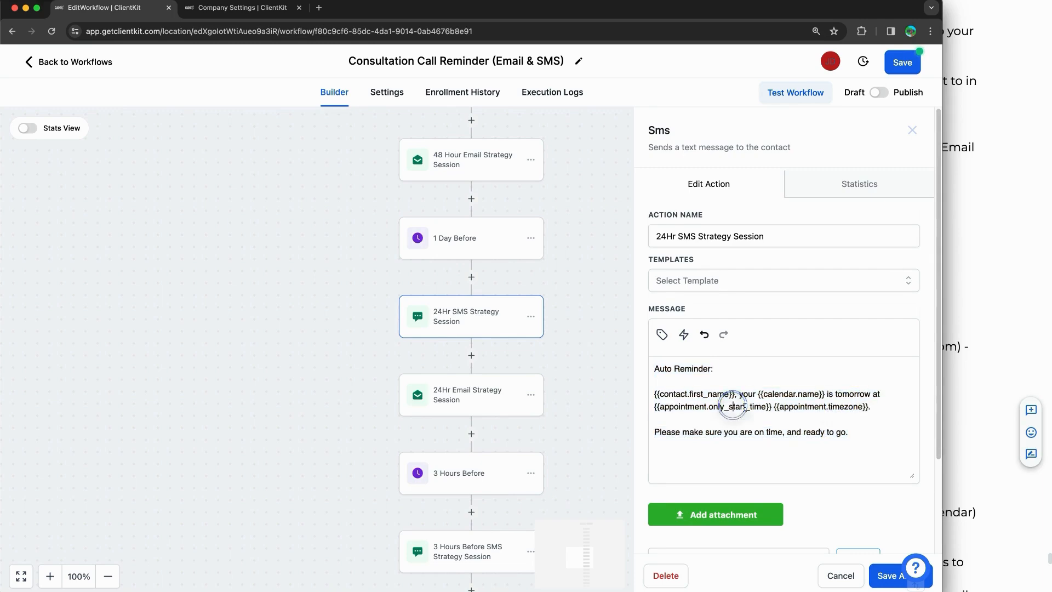
{"action": "left_click_drag", "start_coordinate": [769, 407], "coordinate": [633, 411]}
{"action": "left_click", "coordinate": [861, 412]}
{"action": "left_click_drag", "start_coordinate": [874, 408], "coordinate": [777, 407]}
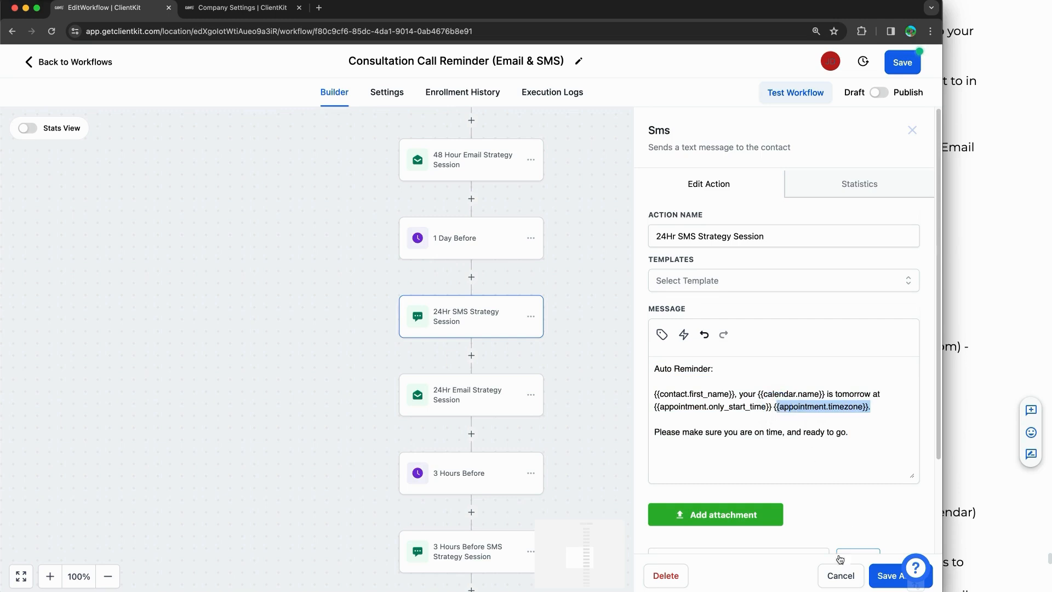
{"action": "left_click", "coordinate": [838, 576]}
Step: Review the 24Hr Email Strategy Session subject and body, then close it unsaved
{"action": "left_click", "coordinate": [477, 397]}
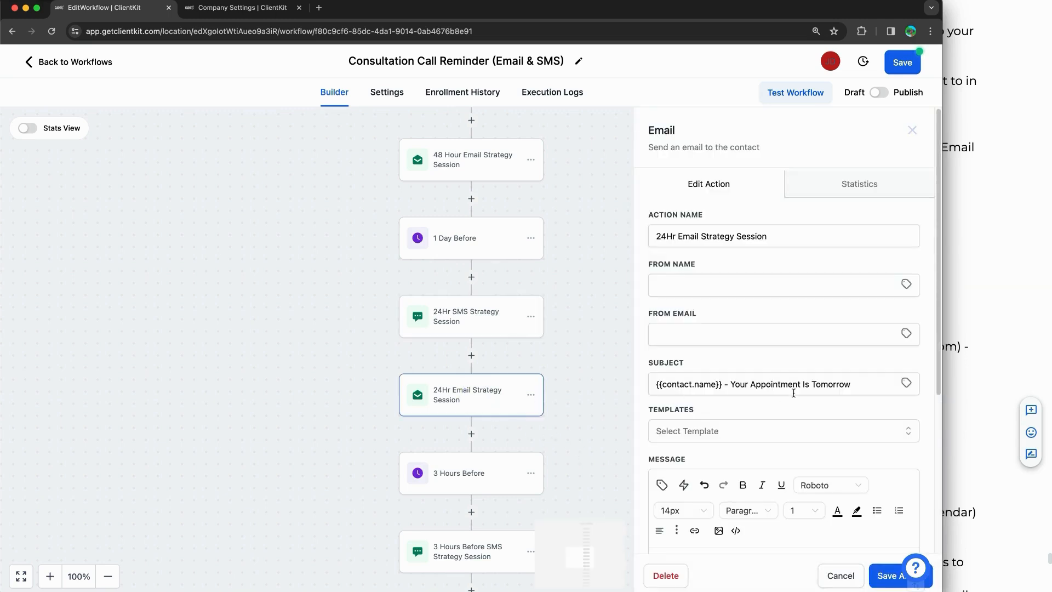
{"action": "scroll", "coordinate": [789, 386], "scroll_direction": "down", "scroll_amount": 4}
{"action": "left_click_drag", "start_coordinate": [844, 189], "coordinate": [786, 193]}
{"action": "left_click_drag", "start_coordinate": [678, 390], "coordinate": [772, 447]}
{"action": "scroll", "coordinate": [765, 434], "scroll_direction": "down", "scroll_amount": 1}
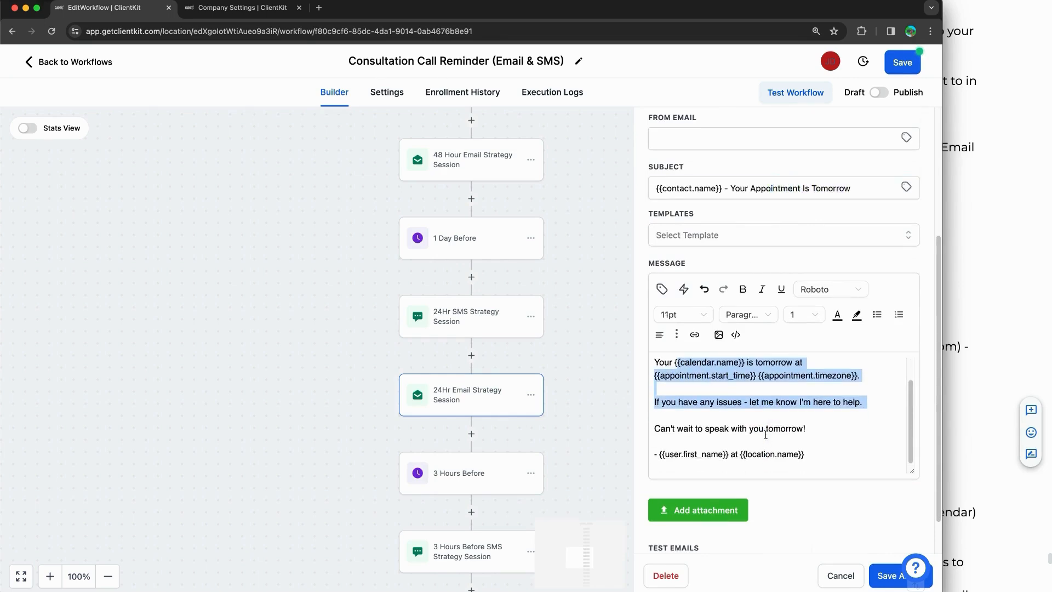
{"action": "left_click", "coordinate": [841, 575]}
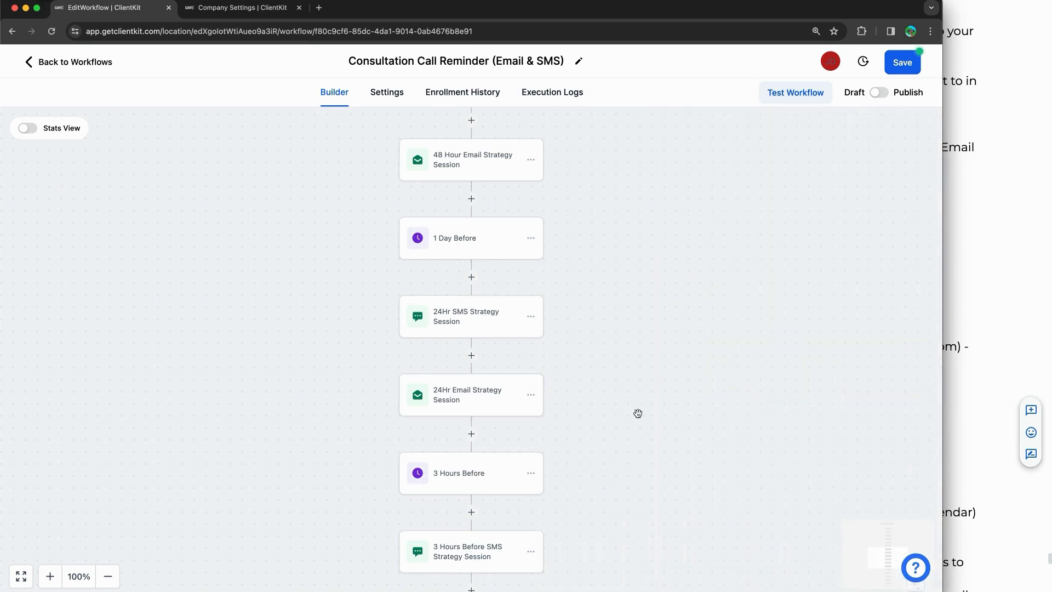
{"action": "scroll", "coordinate": [636, 413], "scroll_direction": "down", "scroll_amount": 3}
Step: Check the 3 Hours Before wait step's settings and close them unsaved
{"action": "left_click", "coordinate": [451, 308]}
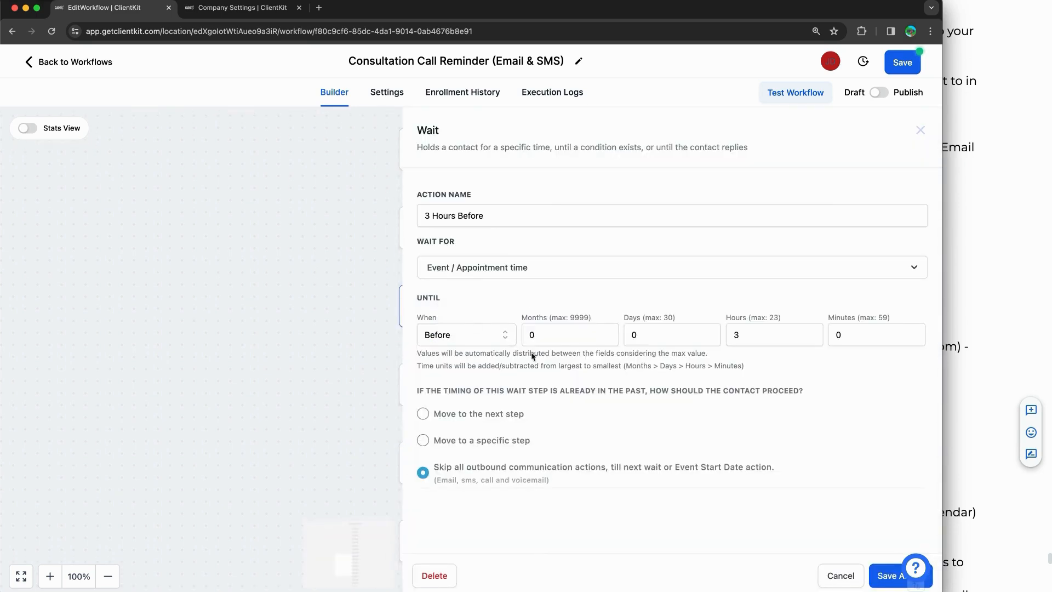
{"action": "left_click", "coordinate": [840, 575]}
{"action": "scroll", "coordinate": [646, 425], "scroll_direction": "down", "scroll_amount": 1}
Step: Read through the 3 Hours Before SMS Strategy Session message, then close it
{"action": "left_click", "coordinate": [507, 345]}
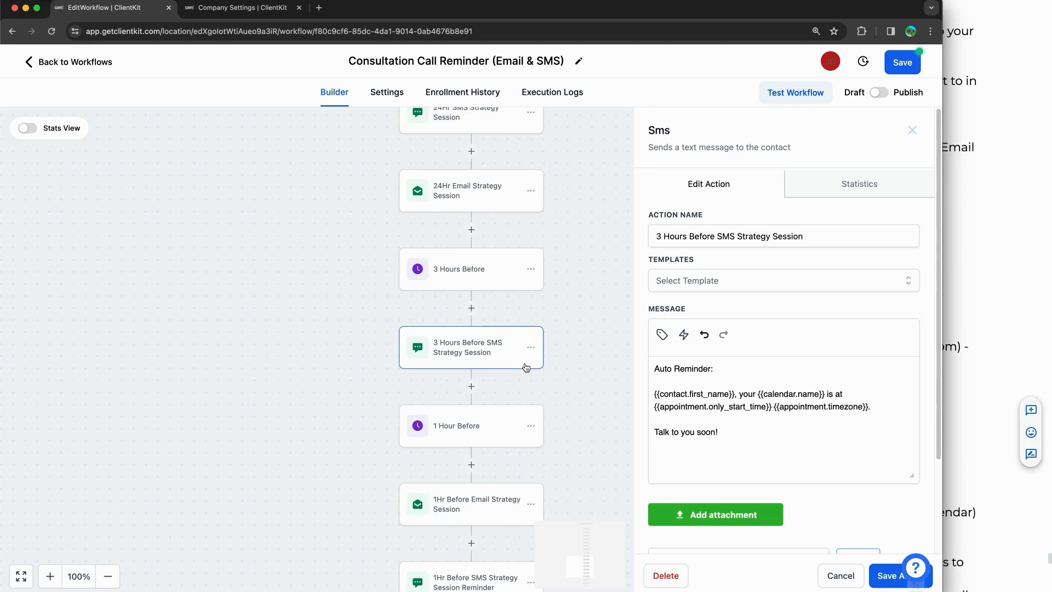
{"action": "scroll", "coordinate": [488, 377], "scroll_direction": "up", "scroll_amount": 2}
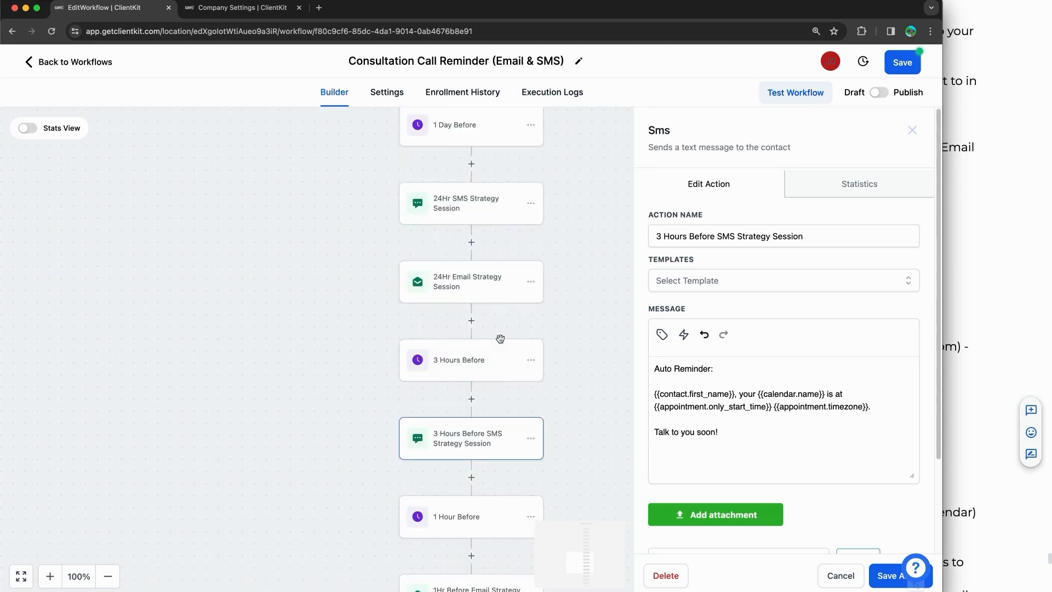
{"action": "scroll", "coordinate": [362, 312], "scroll_direction": "down", "scroll_amount": 1}
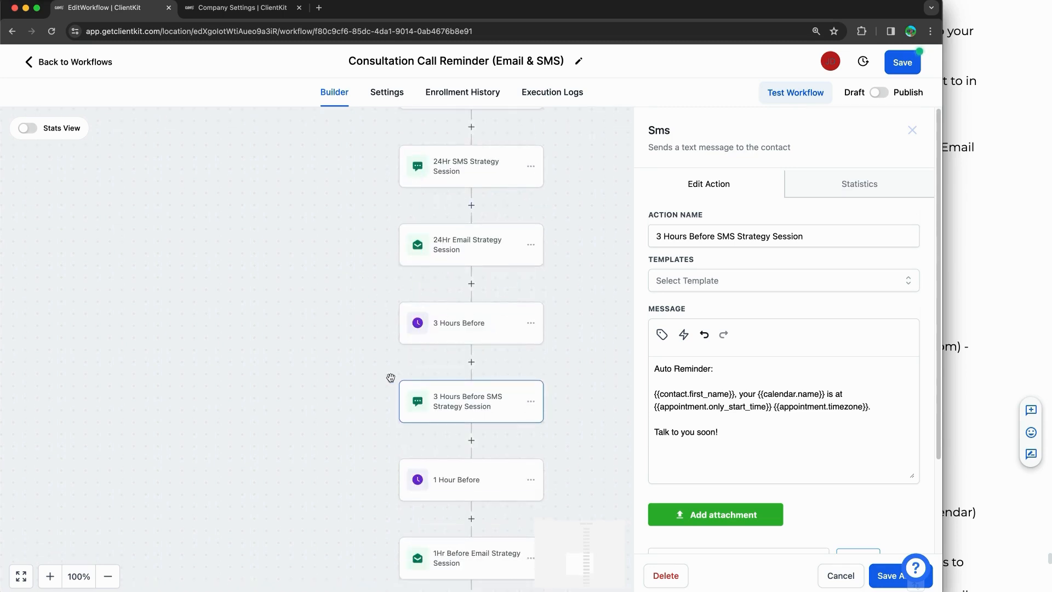
{"action": "scroll", "coordinate": [393, 377], "scroll_direction": "down", "scroll_amount": 2}
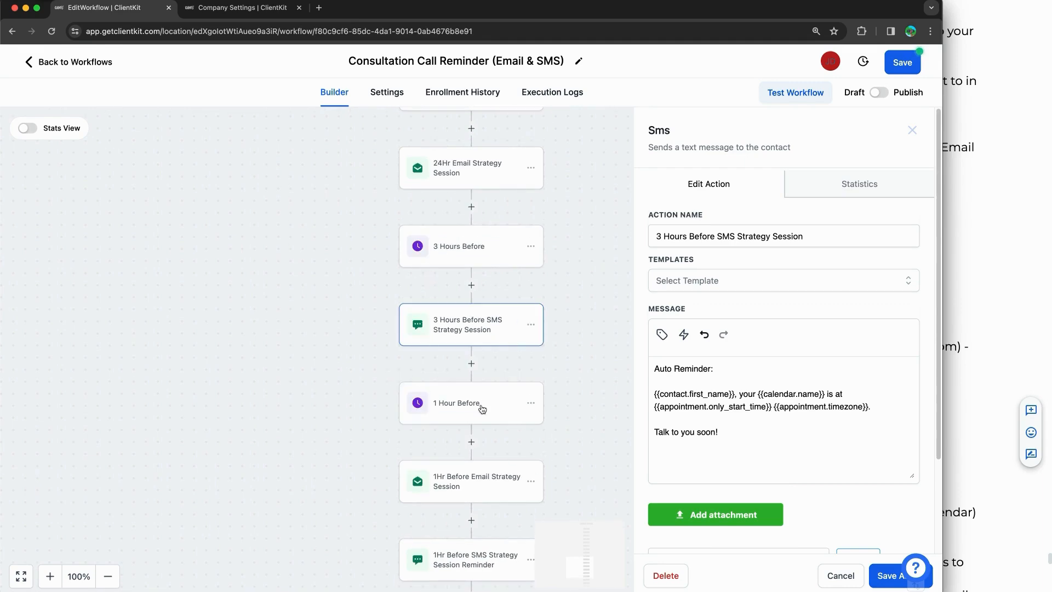
{"action": "scroll", "coordinate": [482, 411], "scroll_direction": "down", "scroll_amount": 5}
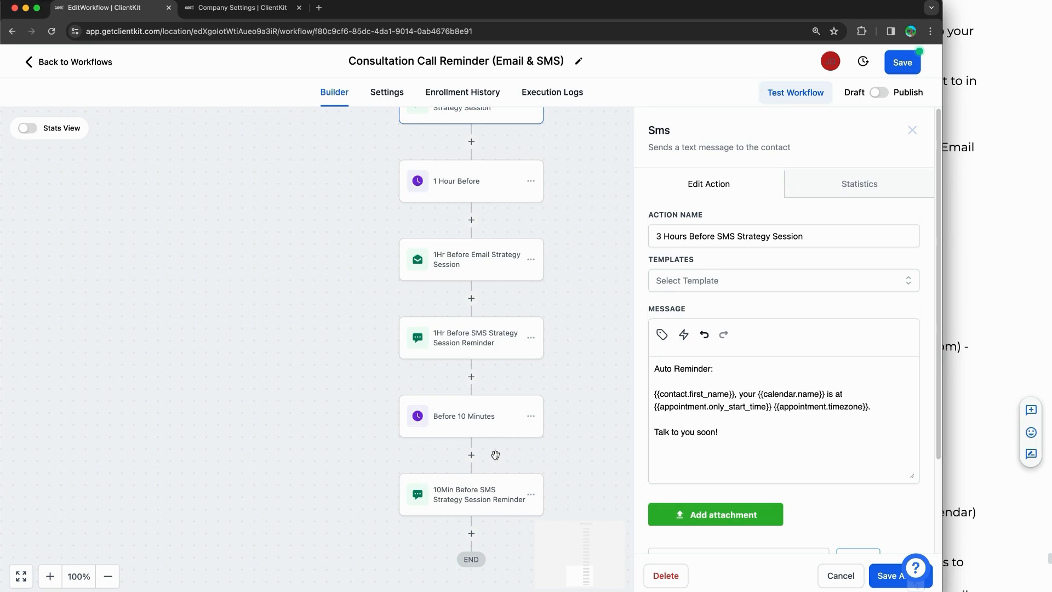
{"action": "scroll", "coordinate": [496, 455], "scroll_direction": "up", "scroll_amount": 2}
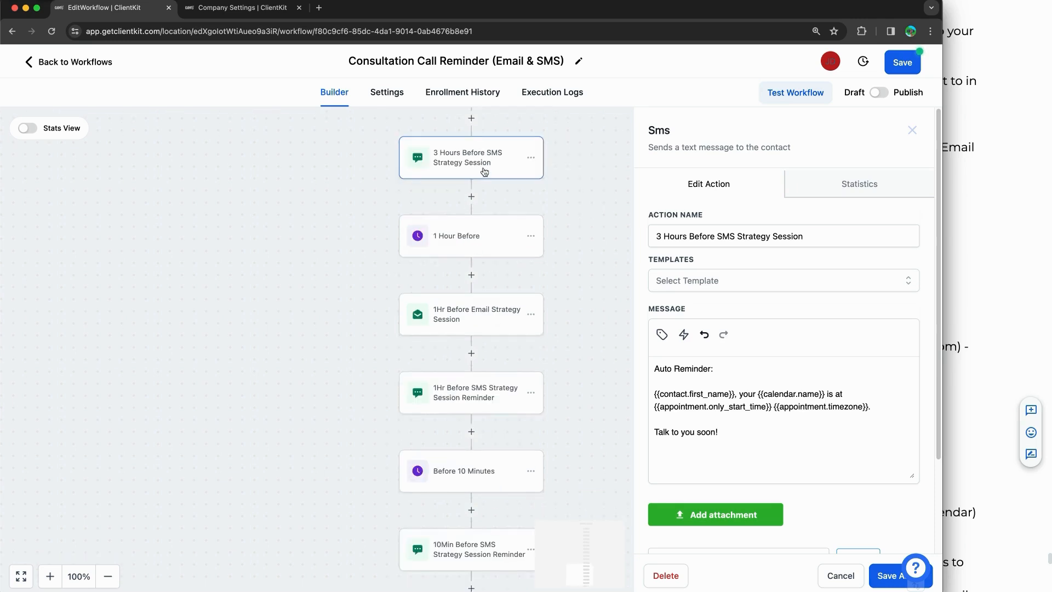
{"action": "left_click", "coordinate": [912, 130]}
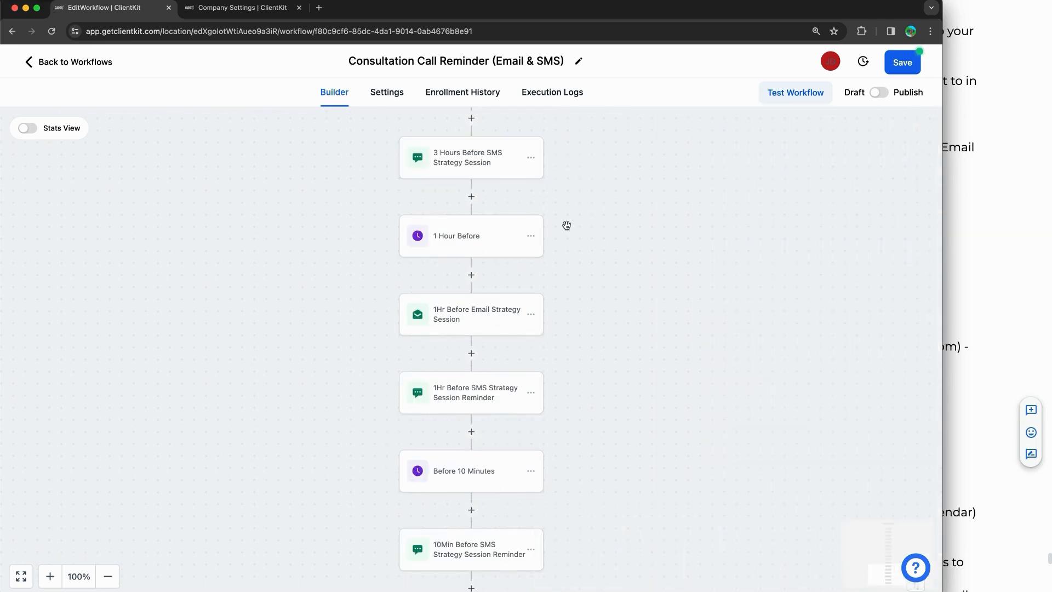
Step: Check the 1 Hour Before wait and 1Hr Before Email steps, then open the 1Hr Before SMS reminder
{"action": "left_click", "coordinate": [473, 243]}
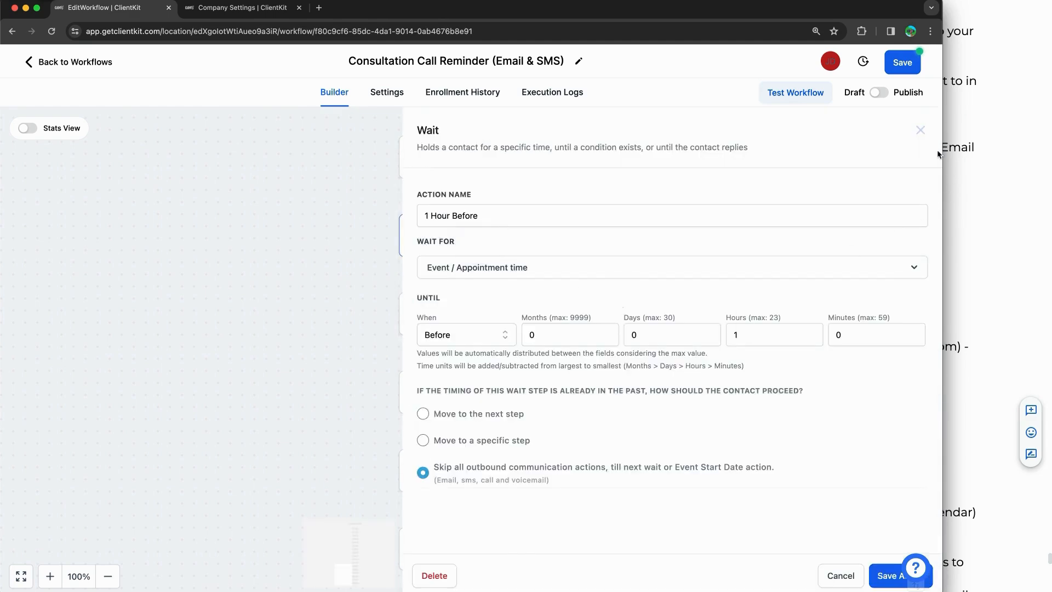
{"action": "left_click", "coordinate": [920, 131]}
{"action": "left_click", "coordinate": [431, 282]}
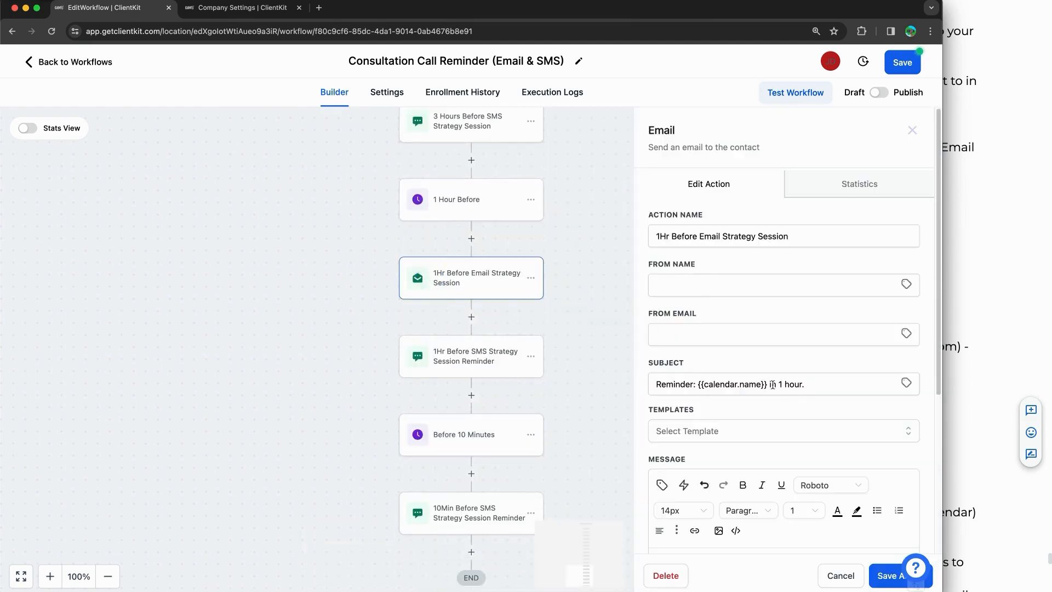
{"action": "scroll", "coordinate": [794, 387], "scroll_direction": "down", "scroll_amount": 3}
{"action": "scroll", "coordinate": [822, 387], "scroll_direction": "down", "scroll_amount": 1}
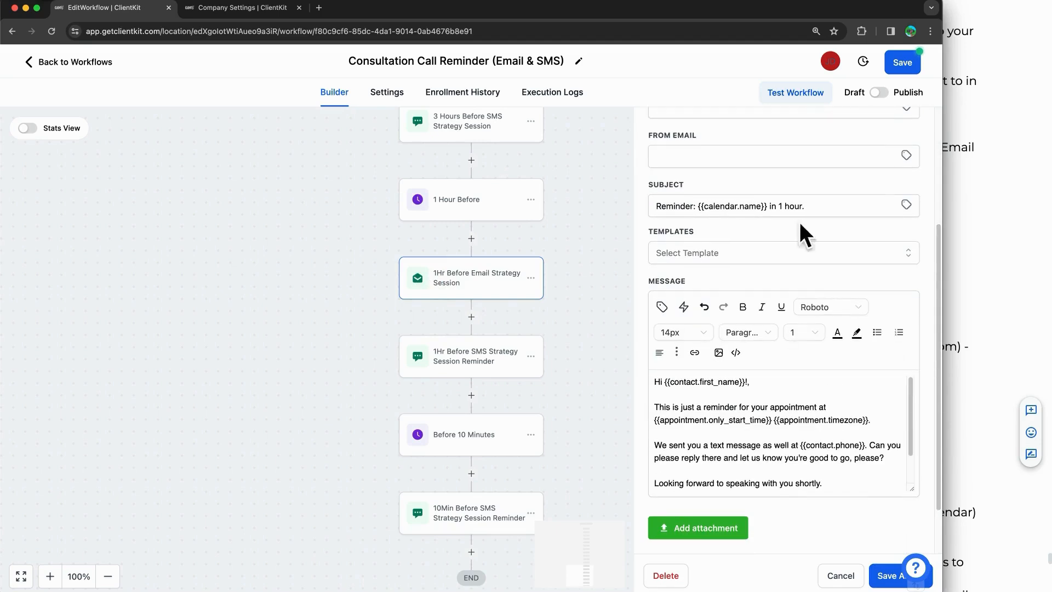
{"action": "left_click", "coordinate": [454, 352]}
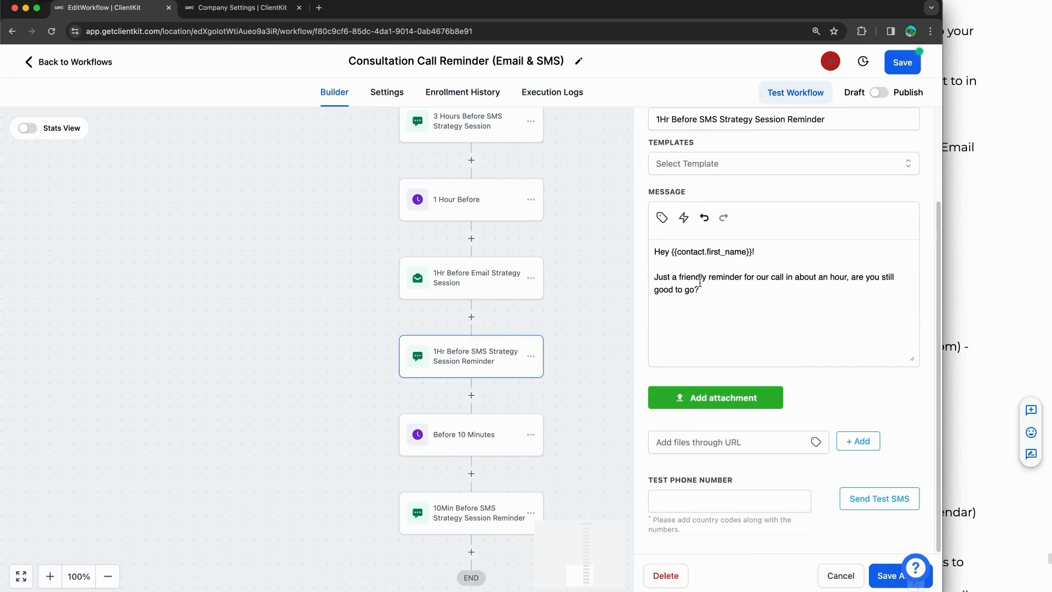
Step: Highlight the friendly reminder wording in the 1Hr Before SMS message
{"action": "left_click_drag", "start_coordinate": [700, 283], "coordinate": [852, 281]}
{"action": "left_click", "coordinate": [762, 293]}
{"action": "left_click_drag", "start_coordinate": [705, 289], "coordinate": [676, 281]}
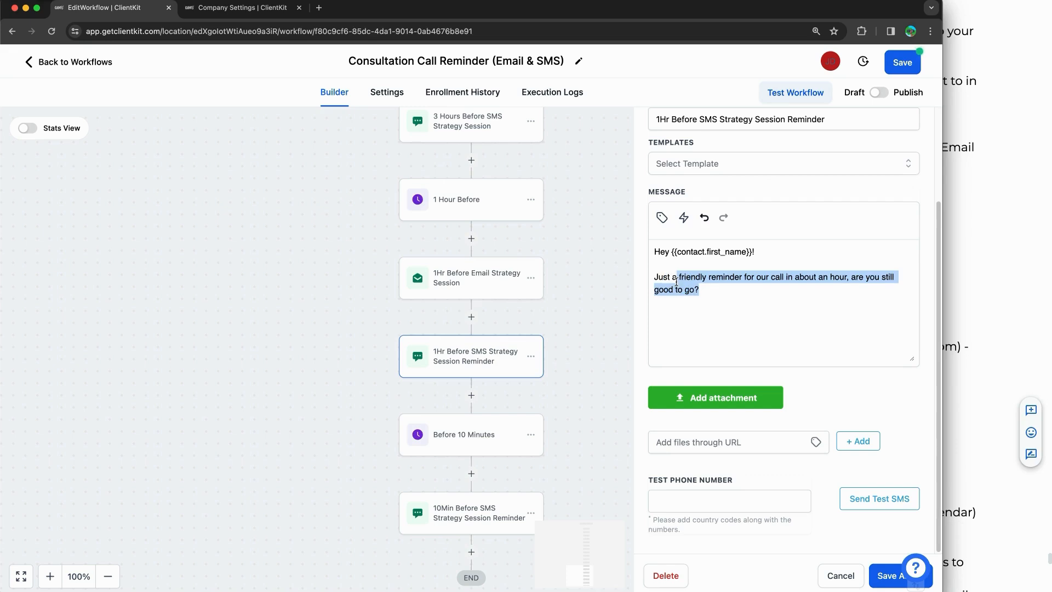
Step: Open the 10Min Before SMS reminder and highlight its [INSERT CELL PHONE] placeholder
{"action": "scroll", "coordinate": [570, 372], "scroll_direction": "down", "scroll_amount": 3}
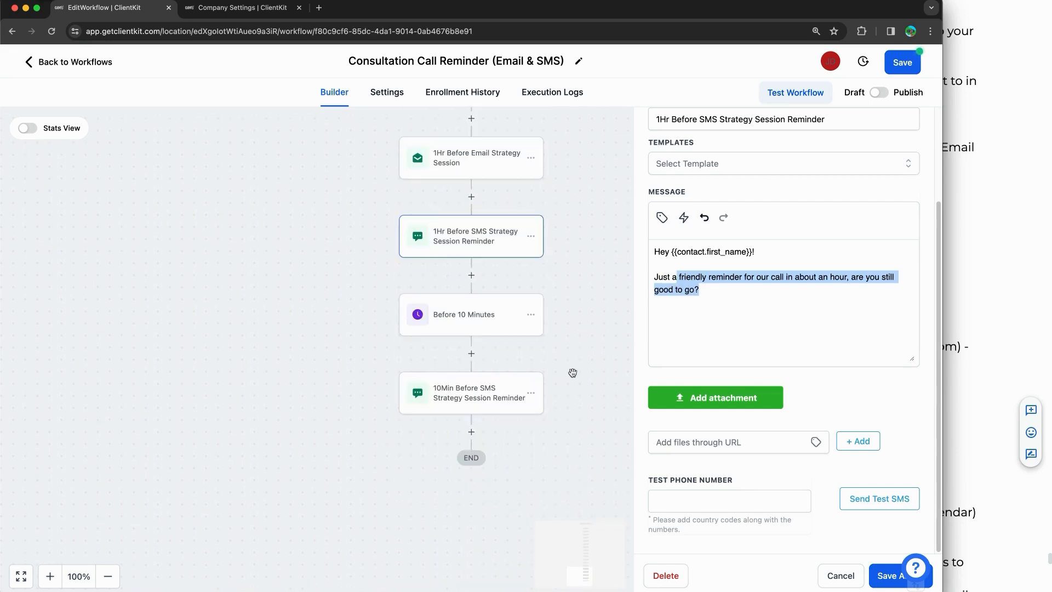
{"action": "left_click", "coordinate": [481, 404]}
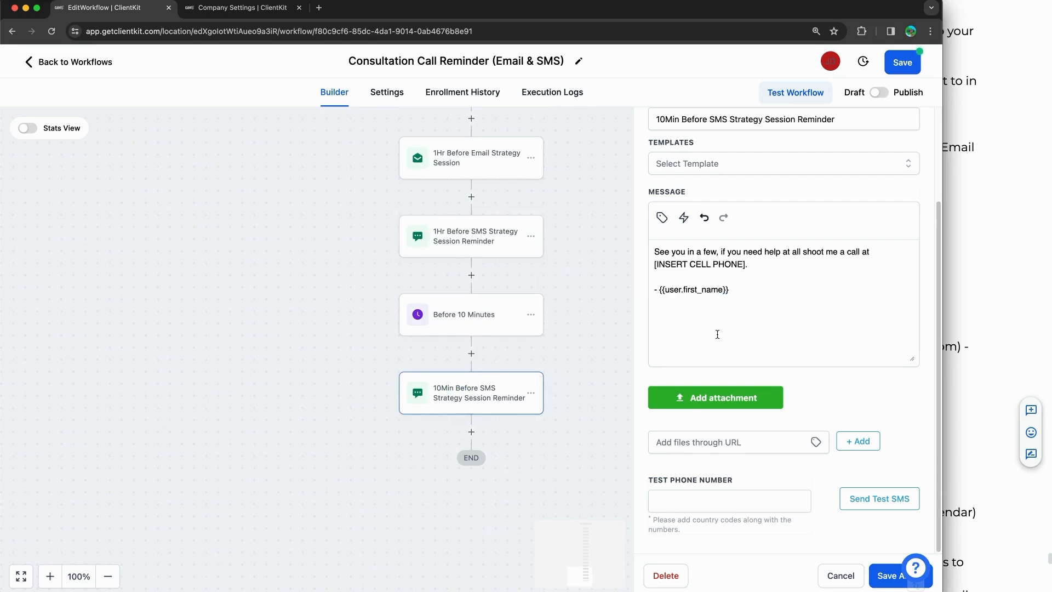
{"action": "left_click_drag", "start_coordinate": [691, 251], "coordinate": [830, 253]}
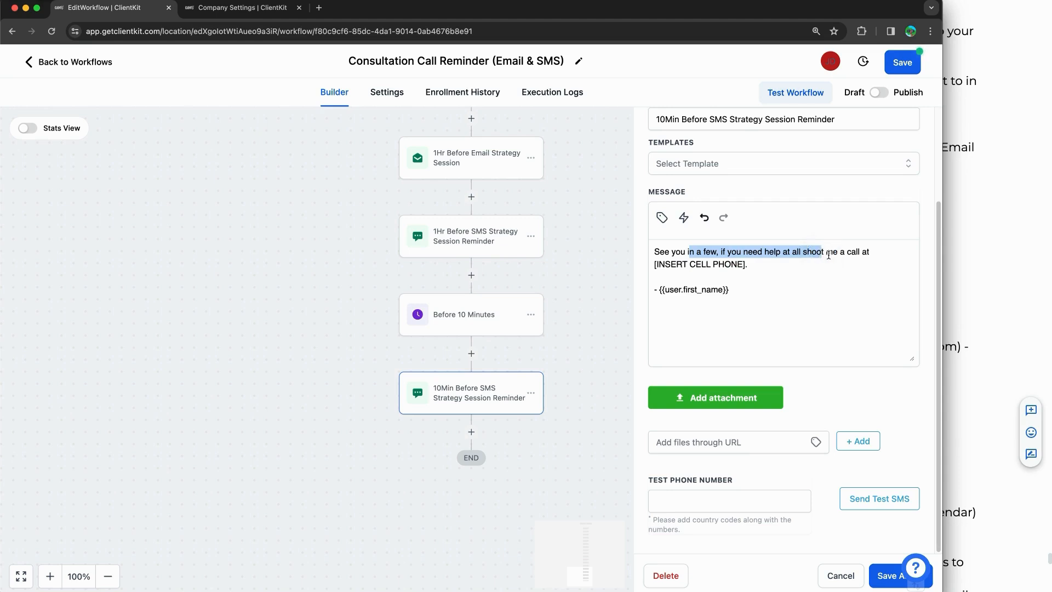
{"action": "left_click_drag", "start_coordinate": [744, 267], "coordinate": [655, 266]}
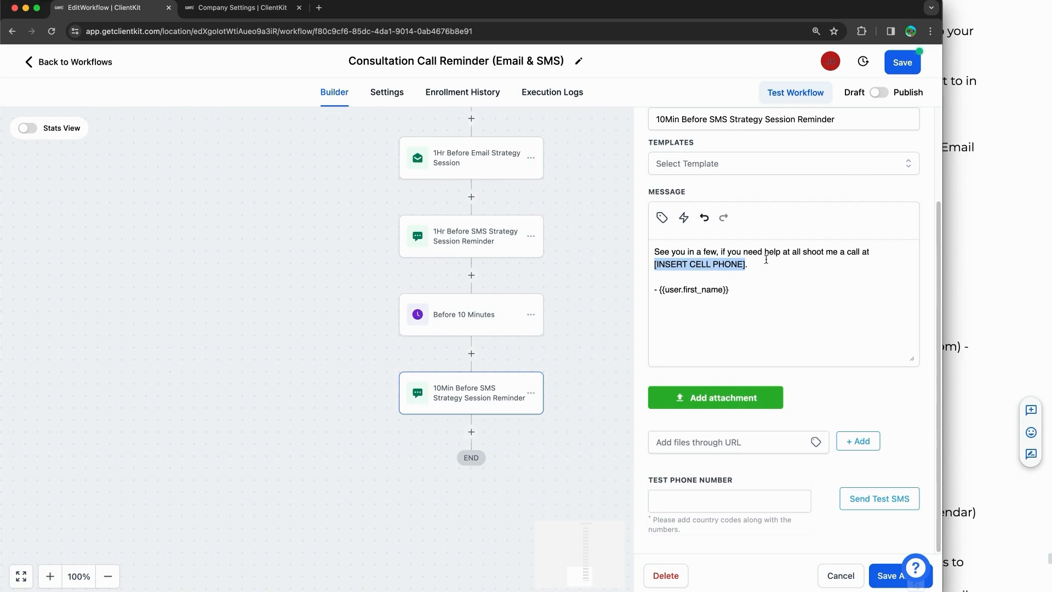
Step: Highlight the [INSERT CELL PHONE] placeholder, close the SMS editor, and scroll back to the Appointment Status trigger
{"action": "left_click_drag", "start_coordinate": [749, 265], "coordinate": [607, 270]}
{"action": "left_click", "coordinate": [608, 270]}
{"action": "scroll", "coordinate": [613, 296], "scroll_direction": "up", "scroll_amount": 15}
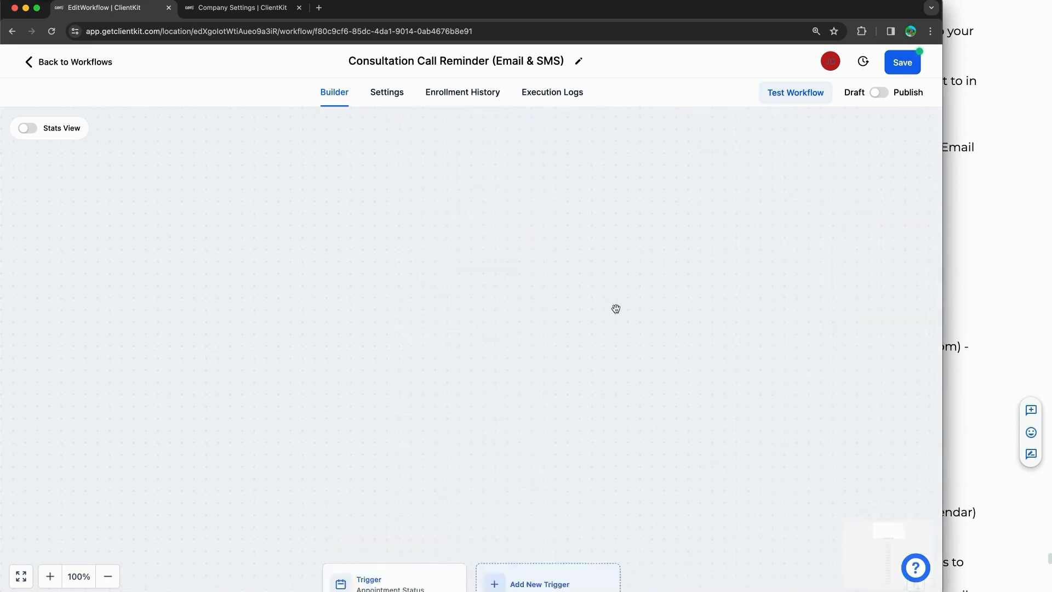
{"action": "scroll", "coordinate": [616, 309], "scroll_direction": "down", "scroll_amount": 7}
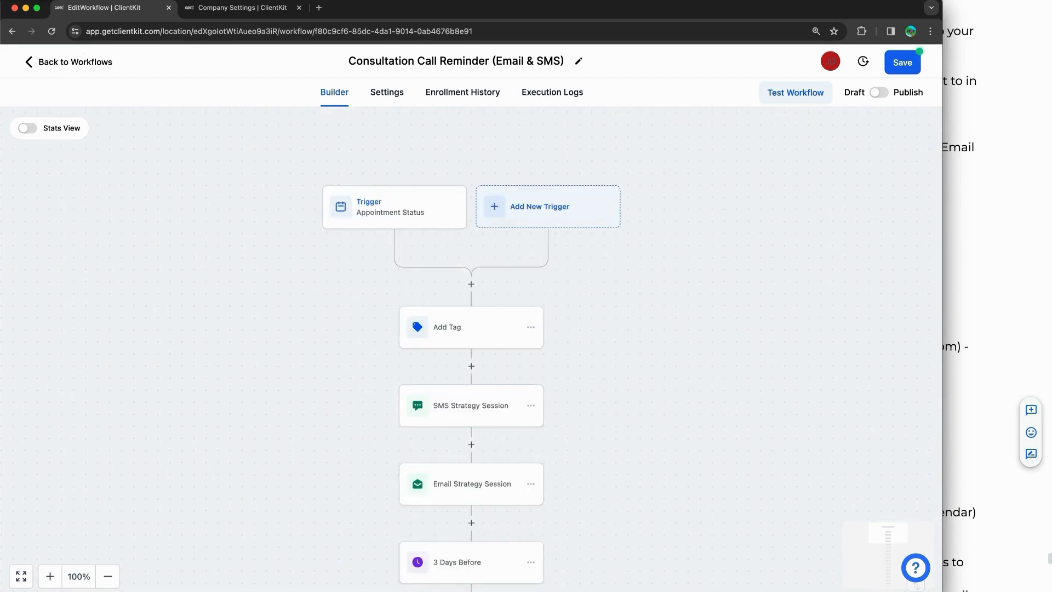
{"action": "left_click_drag", "start_coordinate": [121, 115], "coordinate": [120, 180]}
{"action": "left_click_drag", "start_coordinate": [128, 92], "coordinate": [132, 214]}
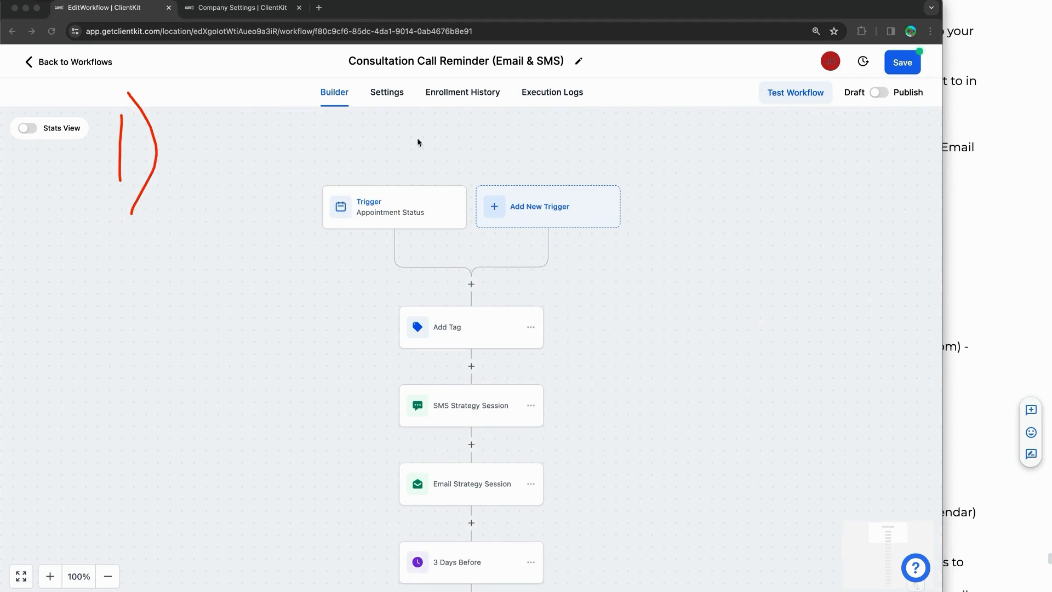
{"action": "left_click_drag", "start_coordinate": [372, 101], "coordinate": [410, 98]}
{"action": "left_click_drag", "start_coordinate": [207, 113], "coordinate": [182, 160]}
{"action": "mouse_move", "coordinate": [201, 154]}
{"action": "left_mouse_down"}
{"action": "mouse_move", "coordinate": [251, 144]}
{"action": "mouse_move", "coordinate": [275, 160]}
{"action": "mouse_move", "coordinate": [374, 166]}
{"action": "mouse_move", "coordinate": [387, 180]}
{"action": "mouse_move", "coordinate": [458, 141]}
{"action": "mouse_move", "coordinate": [526, 164]}
{"action": "mouse_move", "coordinate": [616, 162]}
{"action": "mouse_move", "coordinate": [633, 174]}
{"action": "mouse_move", "coordinate": [664, 158]}
{"action": "mouse_move", "coordinate": [674, 178]}
{"action": "mouse_move", "coordinate": [718, 165]}
{"action": "mouse_move", "coordinate": [761, 177]}
{"action": "left_mouse_up"}
{"action": "left_click_drag", "start_coordinate": [136, 286], "coordinate": [176, 297]}
{"action": "left_click_drag", "start_coordinate": [178, 248], "coordinate": [192, 334]}
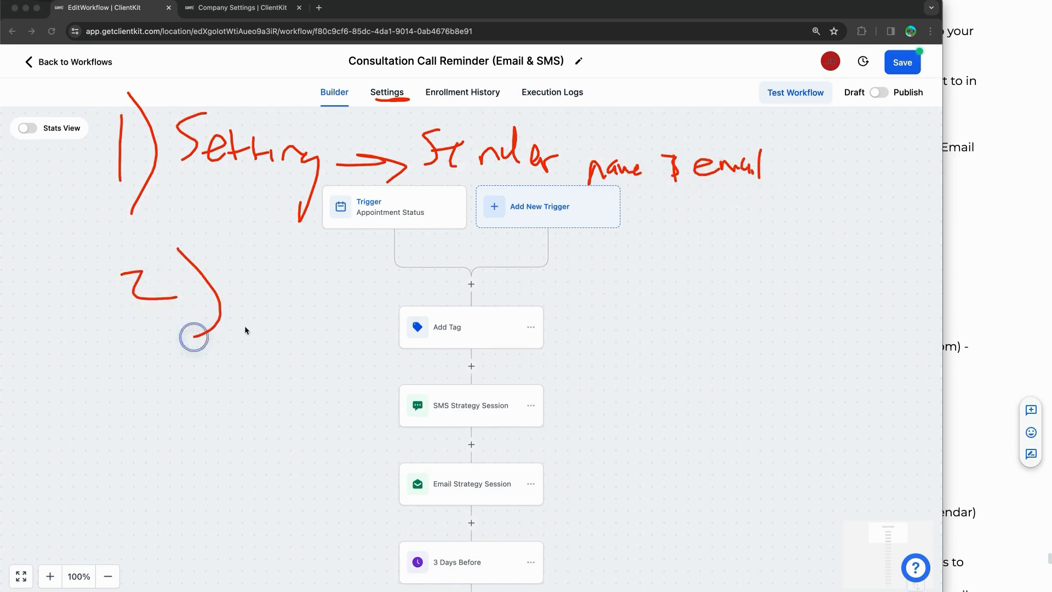
{"action": "mouse_move", "coordinate": [266, 262]}
{"action": "left_mouse_down"}
{"action": "mouse_move", "coordinate": [265, 306]}
{"action": "mouse_move", "coordinate": [293, 262]}
{"action": "left_mouse_up"}
{"action": "left_click_drag", "start_coordinate": [291, 280], "coordinate": [553, 296]}
{"action": "left_click_drag", "start_coordinate": [553, 296], "coordinate": [535, 317]}
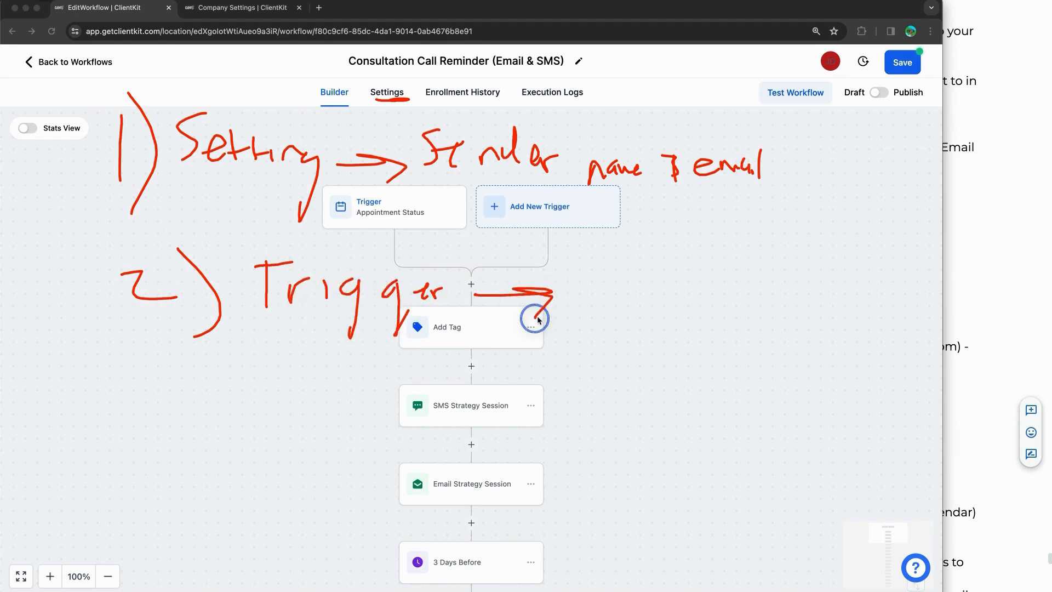
{"action": "left_click_drag", "start_coordinate": [603, 279], "coordinate": [598, 314]}
{"action": "mouse_move", "coordinate": [598, 314]}
{"action": "left_mouse_down"}
{"action": "mouse_move", "coordinate": [622, 298]}
{"action": "mouse_move", "coordinate": [632, 314]}
{"action": "left_mouse_up"}
{"action": "left_click_drag", "start_coordinate": [595, 270], "coordinate": [590, 314]}
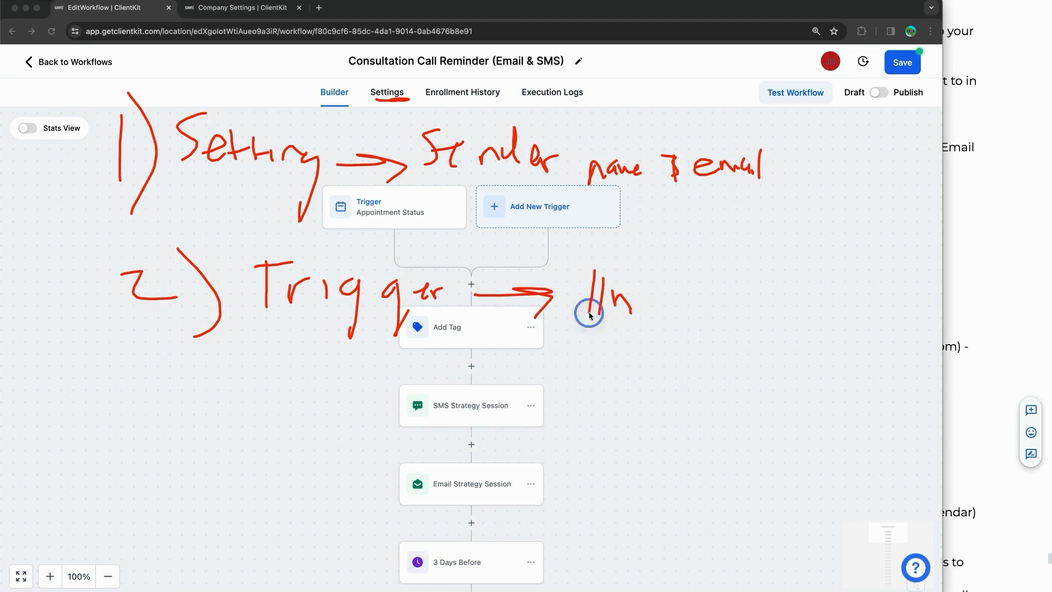
{"action": "mouse_move", "coordinate": [644, 276]}
{"action": "left_mouse_down"}
{"action": "mouse_move", "coordinate": [643, 312]}
{"action": "mouse_move", "coordinate": [663, 299]}
{"action": "mouse_move", "coordinate": [713, 309]}
{"action": "left_mouse_up"}
{"action": "left_click_drag", "start_coordinate": [737, 296], "coordinate": [756, 311]}
{"action": "mouse_move", "coordinate": [158, 386]}
{"action": "left_mouse_down"}
{"action": "mouse_move", "coordinate": [216, 383]}
{"action": "mouse_move", "coordinate": [188, 422]}
{"action": "left_mouse_up"}
{"action": "mouse_move", "coordinate": [259, 372]}
{"action": "left_mouse_down"}
{"action": "mouse_move", "coordinate": [277, 408]}
{"action": "mouse_move", "coordinate": [237, 442]}
{"action": "left_mouse_up"}
{"action": "mouse_move", "coordinate": [322, 387]}
{"action": "left_mouse_down"}
{"action": "mouse_move", "coordinate": [330, 423]}
{"action": "mouse_move", "coordinate": [456, 391]}
{"action": "mouse_move", "coordinate": [526, 425]}
{"action": "mouse_move", "coordinate": [587, 419]}
{"action": "mouse_move", "coordinate": [642, 383]}
{"action": "mouse_move", "coordinate": [655, 418]}
{"action": "mouse_move", "coordinate": [665, 404]}
{"action": "mouse_move", "coordinate": [693, 421]}
{"action": "mouse_move", "coordinate": [764, 394]}
{"action": "left_mouse_up"}
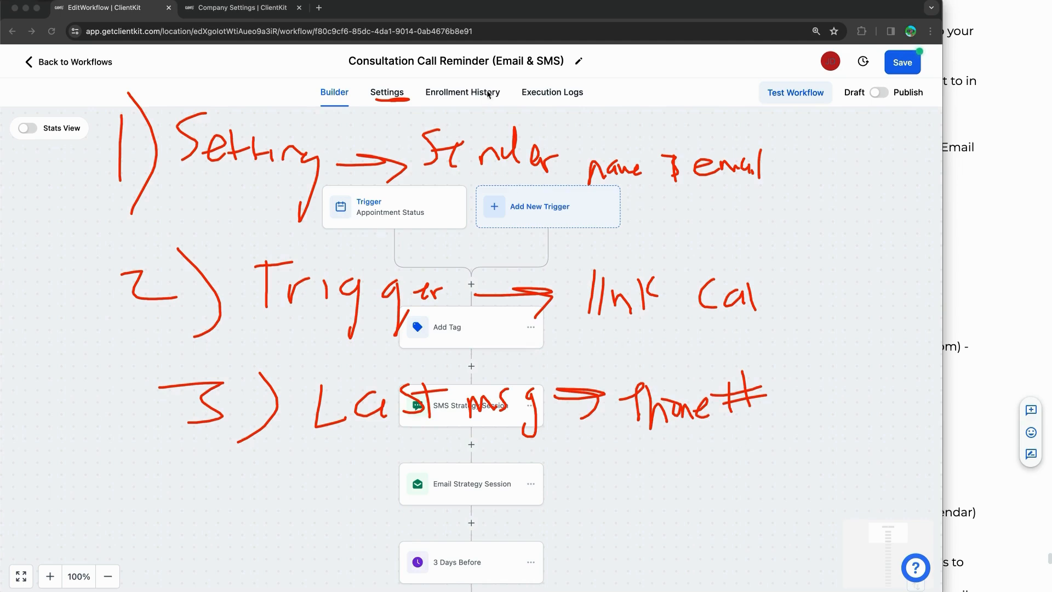
{"action": "left_click_drag", "start_coordinate": [439, 66], "coordinate": [563, 66]}
{"action": "left_click_drag", "start_coordinate": [784, 361], "coordinate": [802, 429]}
{"action": "mouse_move", "coordinate": [804, 377]}
{"action": "left_mouse_down"}
{"action": "mouse_move", "coordinate": [822, 390]}
{"action": "mouse_move", "coordinate": [850, 371]}
{"action": "mouse_move", "coordinate": [864, 383]}
{"action": "mouse_move", "coordinate": [895, 376]}
{"action": "mouse_move", "coordinate": [910, 390]}
{"action": "left_mouse_up"}
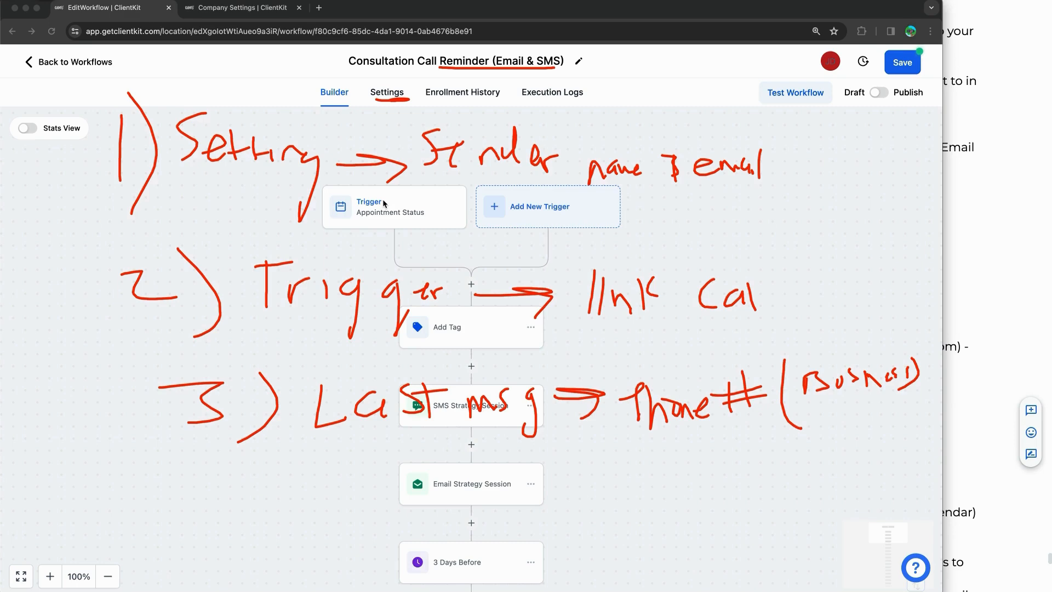
{"action": "mouse_move", "coordinate": [54, 245]}
{"action": "left_mouse_down"}
{"action": "mouse_move", "coordinate": [90, 212]}
{"action": "mouse_move", "coordinate": [102, 228]}
{"action": "left_mouse_up"}
{"action": "left_click_drag", "start_coordinate": [479, 172], "coordinate": [524, 173]}
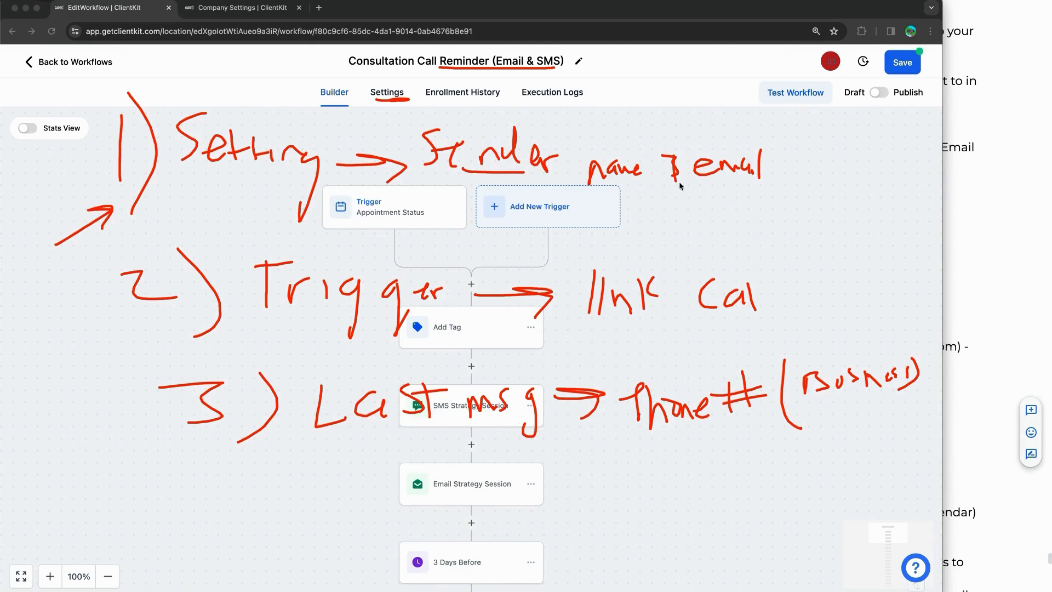
{"action": "left_click_drag", "start_coordinate": [657, 185], "coordinate": [756, 184]}
{"action": "left_click_drag", "start_coordinate": [617, 329], "coordinate": [767, 317]}
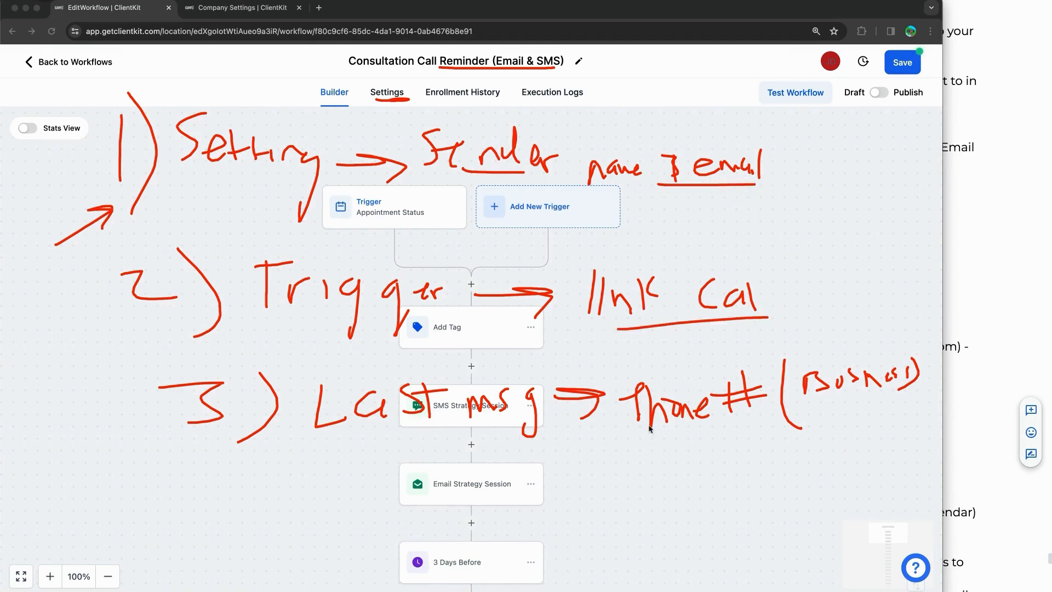
{"action": "left_click_drag", "start_coordinate": [336, 442], "coordinate": [595, 441]}
{"action": "left_click_drag", "start_coordinate": [682, 451], "coordinate": [853, 426]}
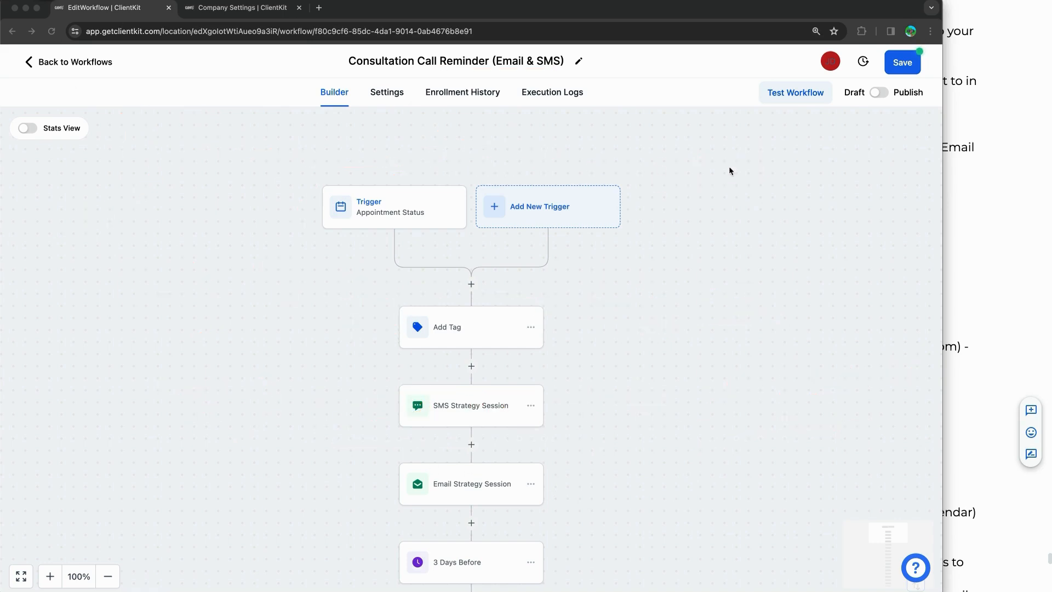
Step: Save the Email & SMS workflow, then switch it to Publish and save again
{"action": "left_click", "coordinate": [907, 64]}
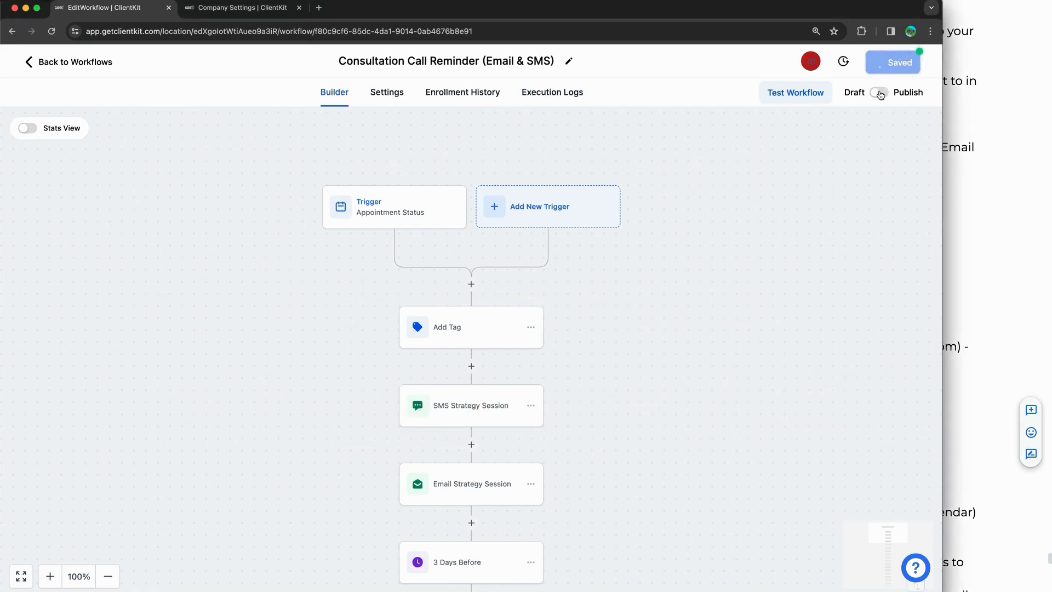
{"action": "left_click", "coordinate": [921, 65]}
{"action": "left_click", "coordinate": [879, 92]}
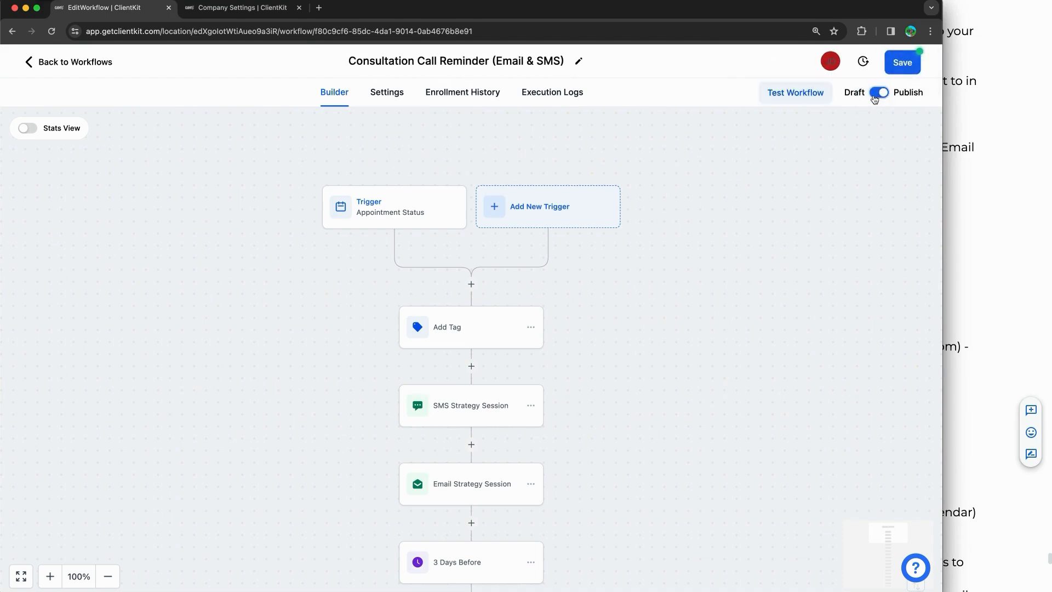
{"action": "left_click", "coordinate": [893, 62]}
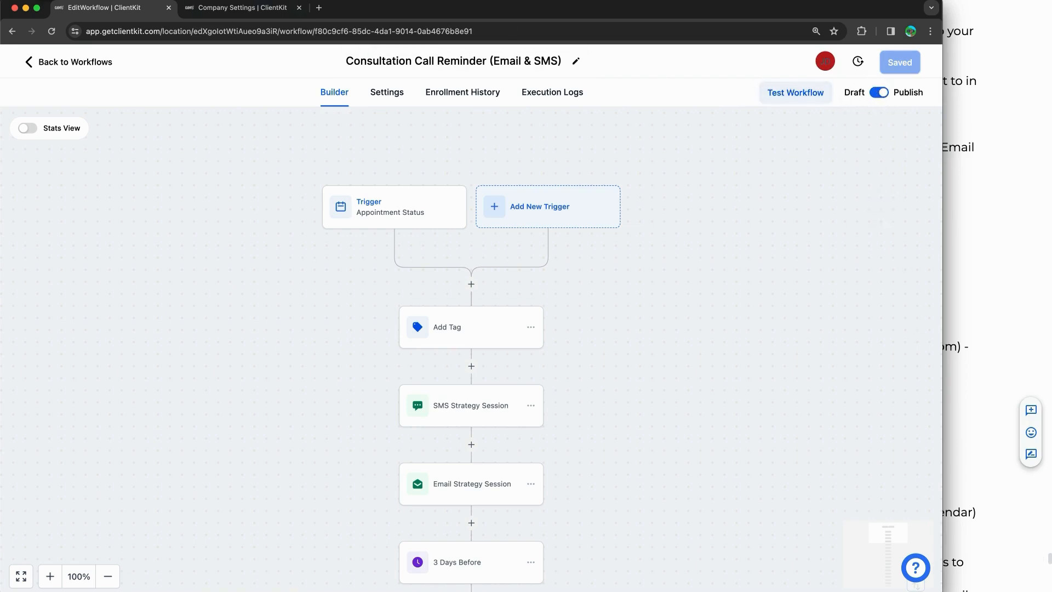
Step: Mark the Publish toggle with on-screen crosses and an arrow
{"action": "left_click_drag", "start_coordinate": [863, 83], "coordinate": [907, 110]}
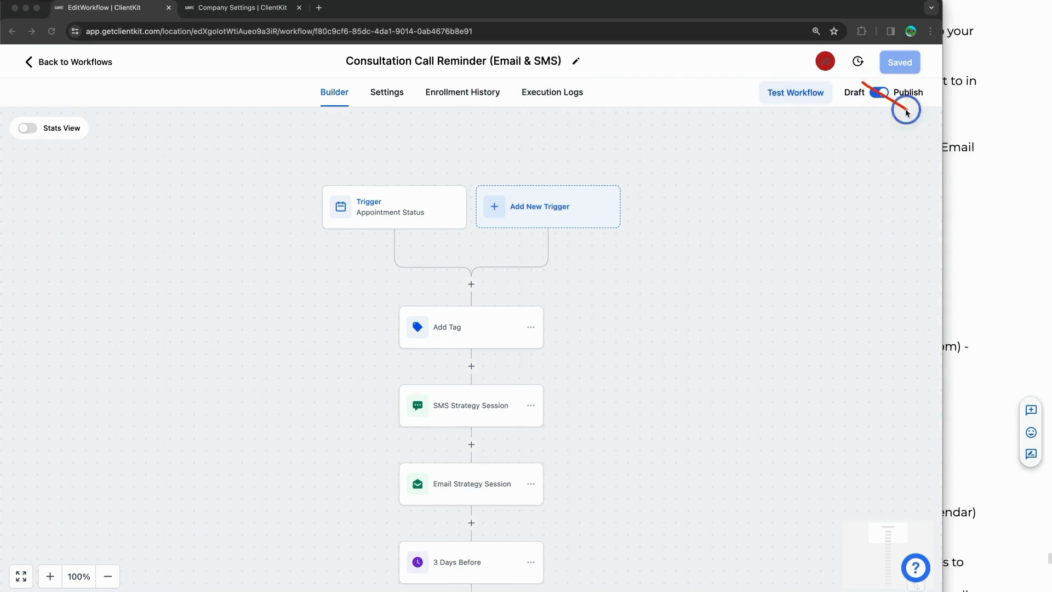
{"action": "left_click_drag", "start_coordinate": [901, 70], "coordinate": [859, 108]}
{"action": "mouse_move", "coordinate": [879, 181]}
{"action": "left_mouse_down"}
{"action": "mouse_move", "coordinate": [904, 109]}
{"action": "mouse_move", "coordinate": [926, 151]}
{"action": "left_mouse_up"}
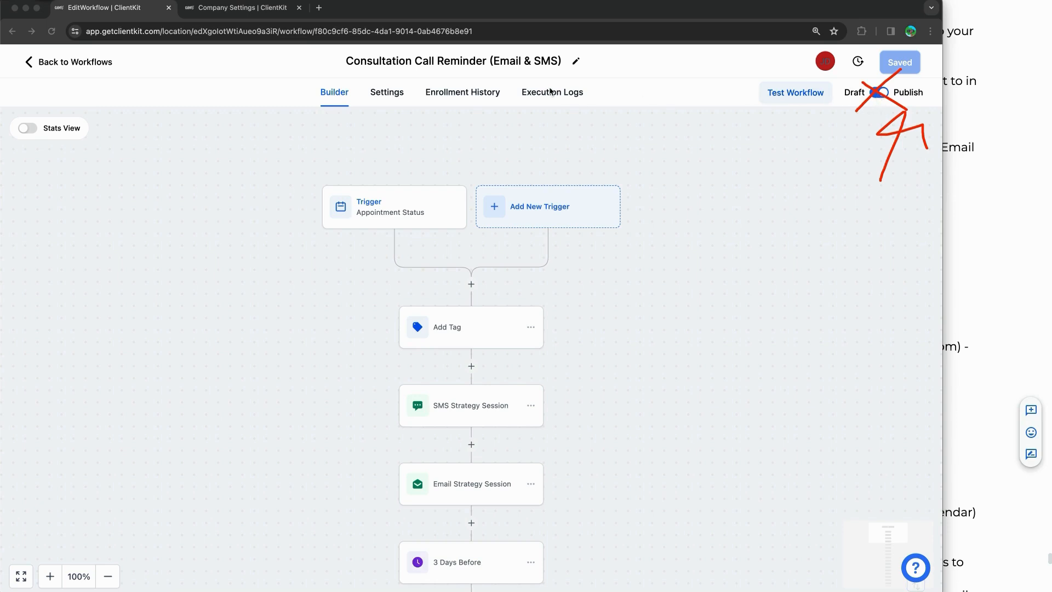
Step: Annotate over the Email & SMS workflow and its SMS Strategy Session step, then clear the marks
{"action": "left_click_drag", "start_coordinate": [538, 70], "coordinate": [570, 70]}
{"action": "left_click_drag", "start_coordinate": [311, 56], "coordinate": [670, 65]}
{"action": "mouse_move", "coordinate": [767, 52]}
{"action": "left_mouse_down"}
{"action": "mouse_move", "coordinate": [305, 369]}
{"action": "mouse_move", "coordinate": [303, 381]}
{"action": "left_mouse_up"}
{"action": "left_click_drag", "start_coordinate": [196, 48], "coordinate": [737, 386]}
{"action": "left_click_drag", "start_coordinate": [61, 441], "coordinate": [459, 289]}
{"action": "left_click_drag", "start_coordinate": [99, 221], "coordinate": [567, 538]}
{"action": "left_click_drag", "start_coordinate": [837, 224], "coordinate": [625, 514]}
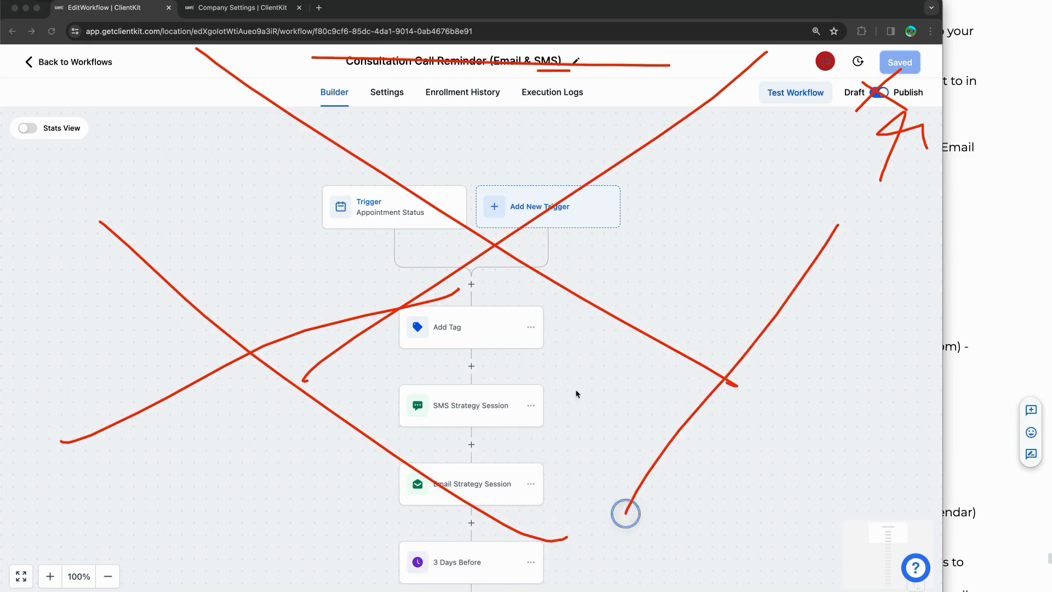
{"action": "left_click_drag", "start_coordinate": [565, 366], "coordinate": [789, 516]}
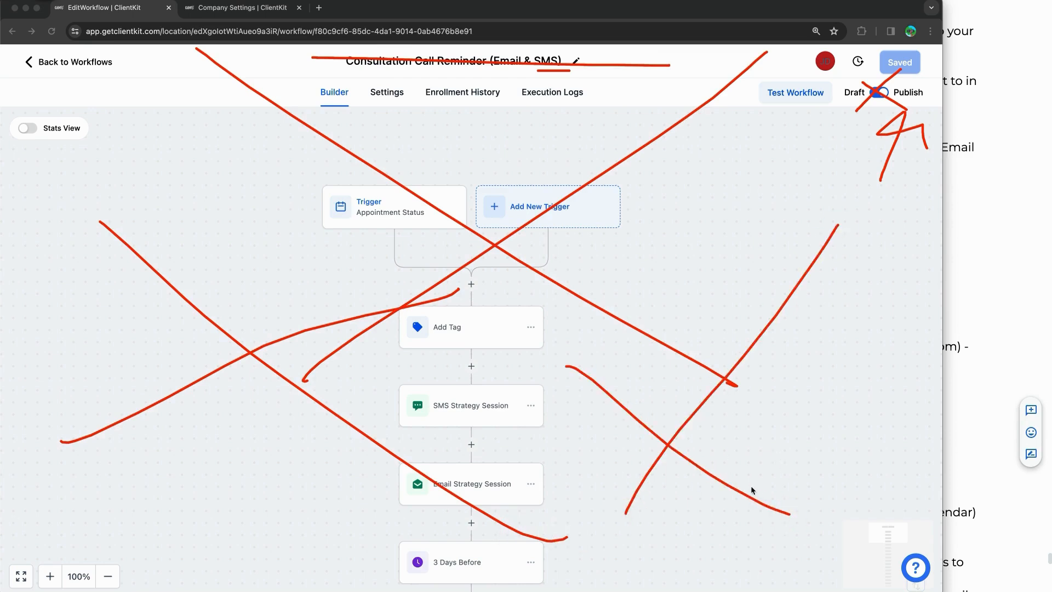
{"action": "left_click_drag", "start_coordinate": [380, 385], "coordinate": [562, 437]}
{"action": "left_click_drag", "start_coordinate": [508, 363], "coordinate": [434, 456]}
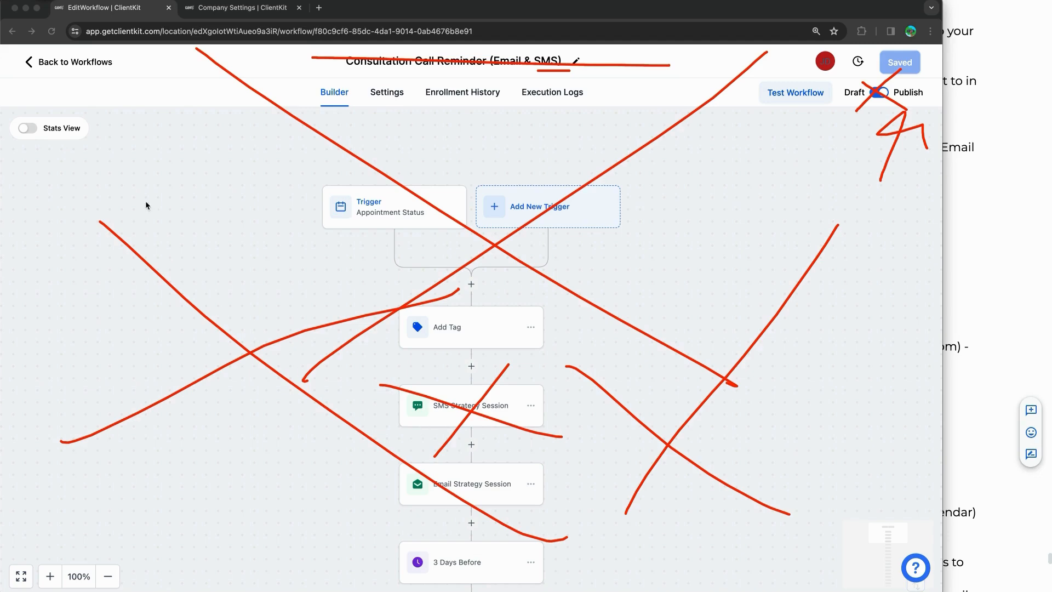
{"action": "key", "text": "Escape"}
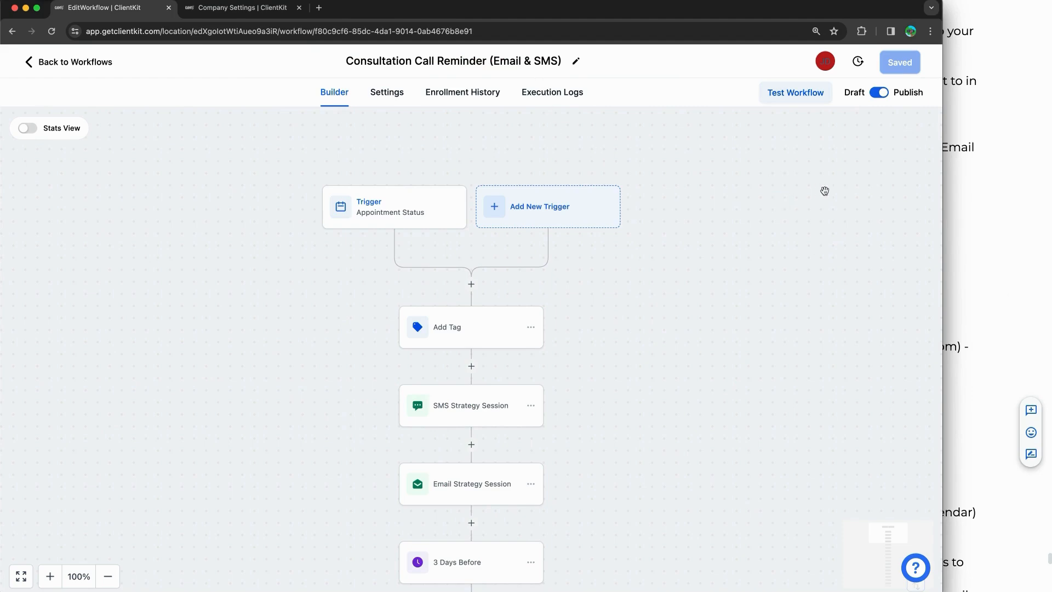
Step: Switch the workflow back to Draft and save it
{"action": "left_click", "coordinate": [879, 93]}
{"action": "left_click", "coordinate": [902, 62]}
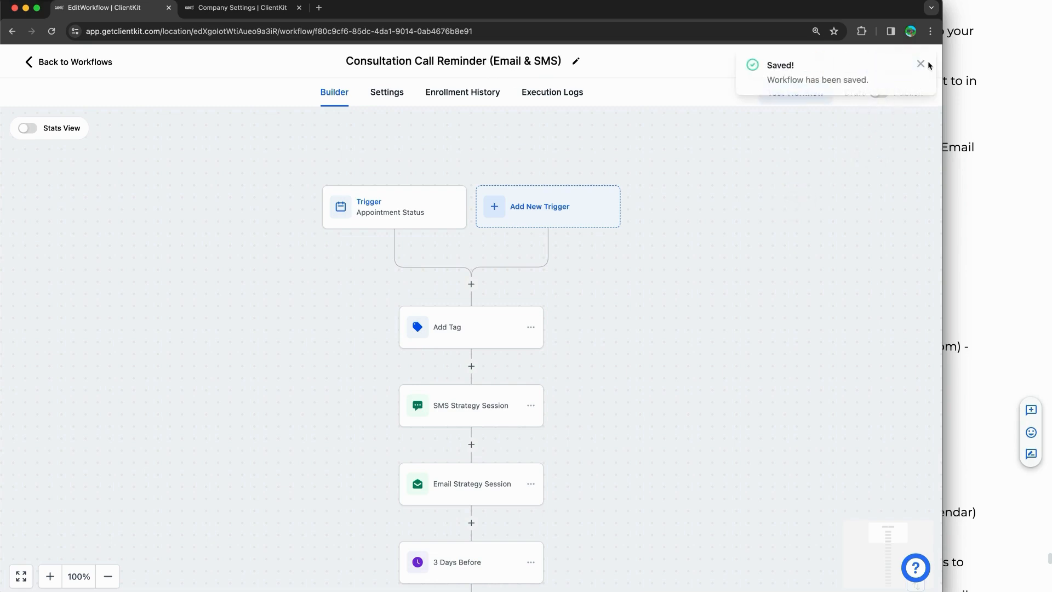
{"action": "left_click", "coordinate": [921, 65]}
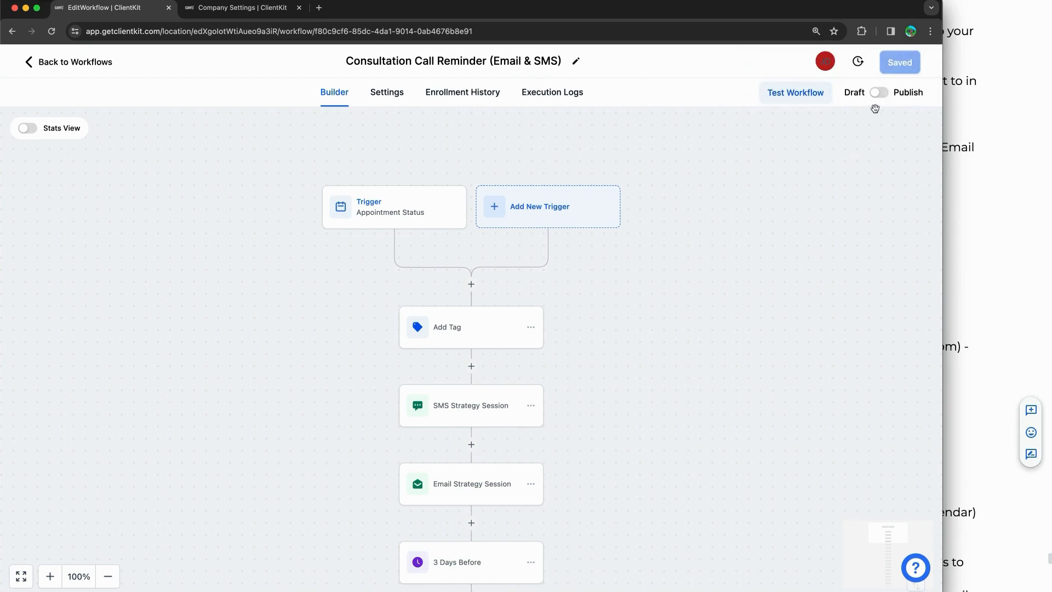
Step: Scroll through the Email & SMS workflow's nodes on the Builder canvas
{"action": "scroll", "coordinate": [495, 276], "scroll_direction": "down", "scroll_amount": 3}
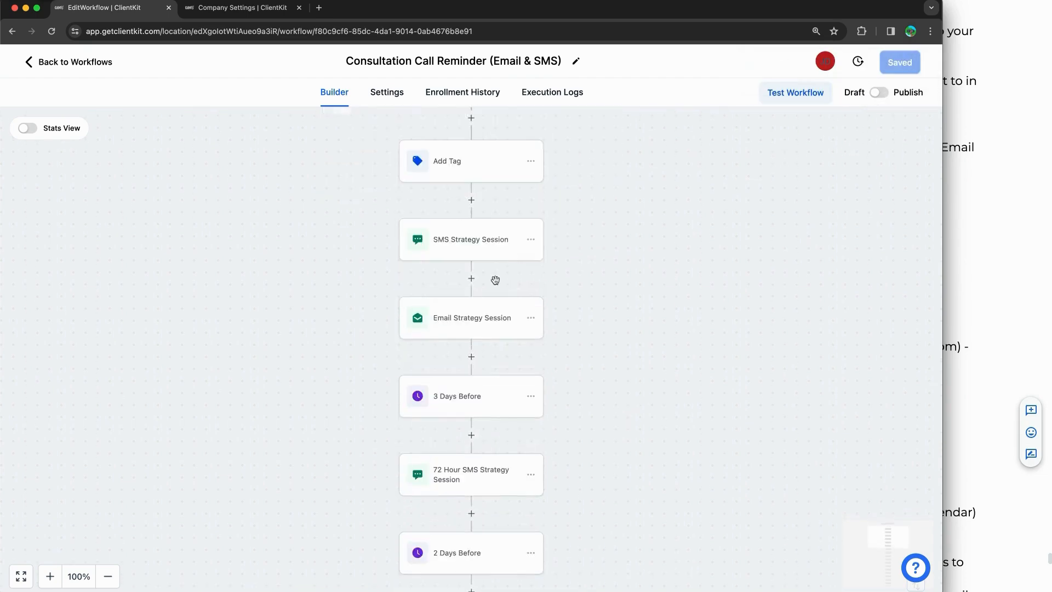
{"action": "scroll", "coordinate": [497, 285], "scroll_direction": "down", "scroll_amount": 9}
{"action": "scroll", "coordinate": [496, 285], "scroll_direction": "up", "scroll_amount": 10}
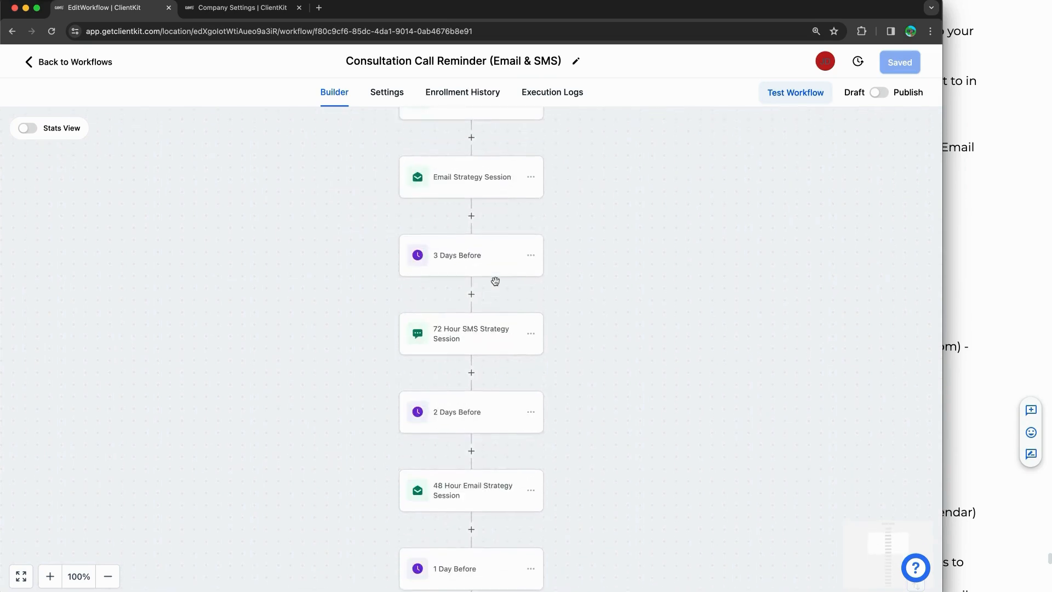
{"action": "left_click", "coordinate": [667, 268]}
{"action": "left_click", "coordinate": [177, 216]}
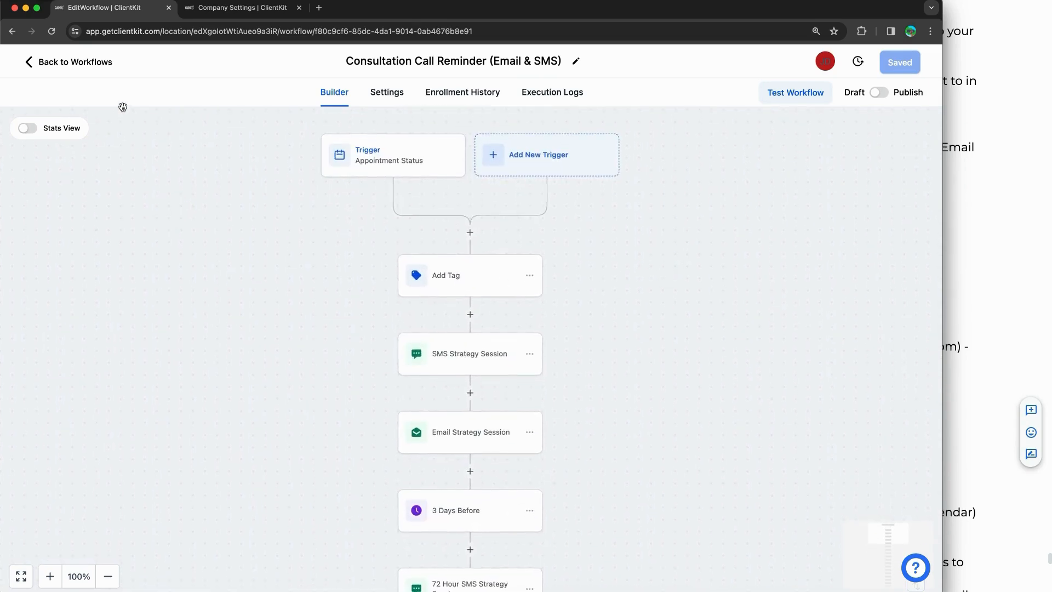
Step: Open the [RWI Template] - Consultation Call Reminders (Email Only) workflow, review its steps, and go to Settings
{"action": "left_click", "coordinate": [88, 62]}
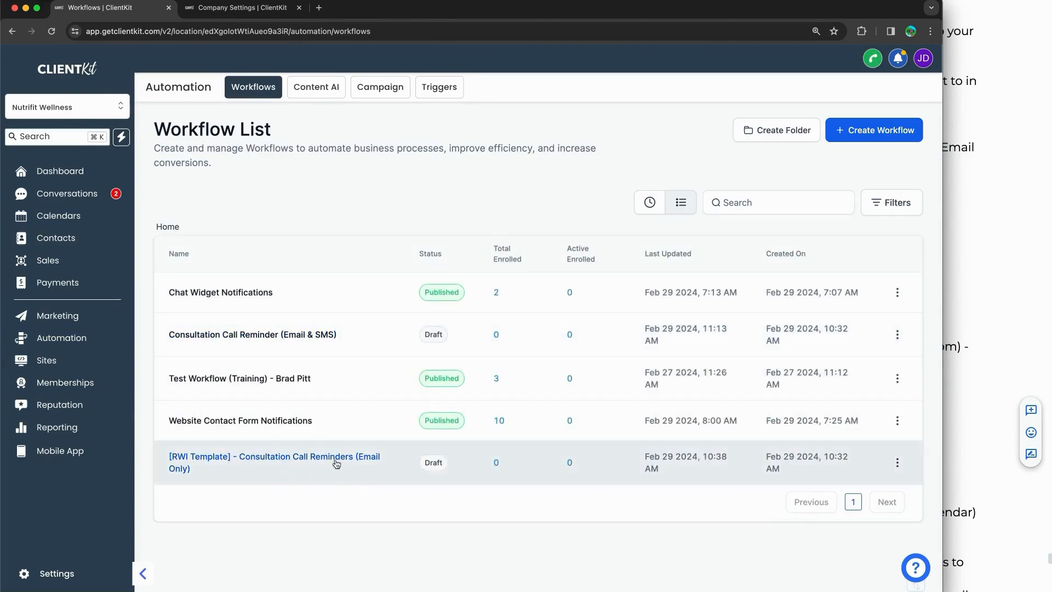
{"action": "left_click", "coordinate": [303, 458]}
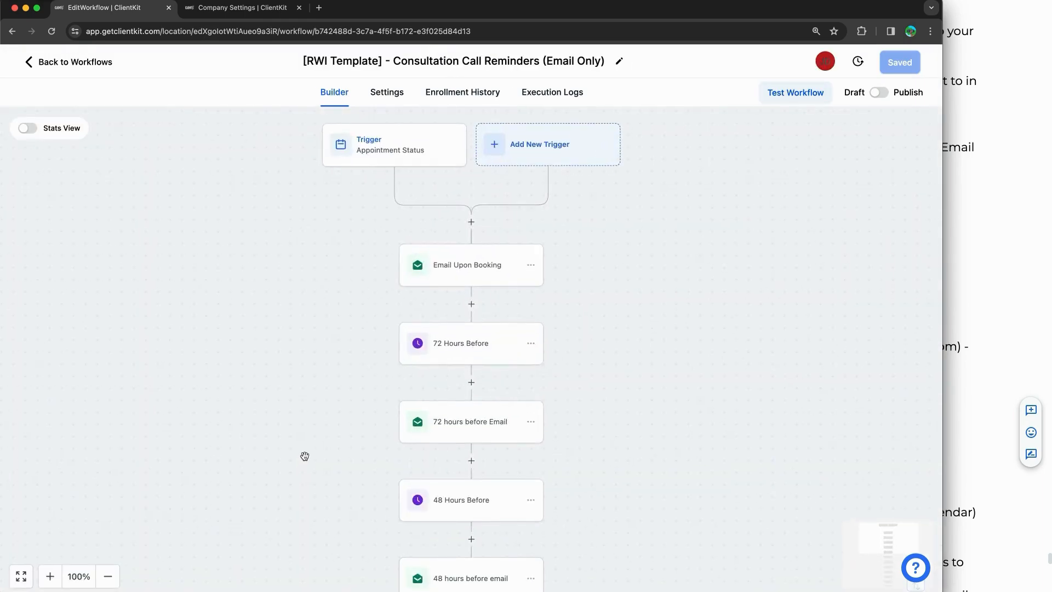
{"action": "scroll", "coordinate": [593, 417], "scroll_direction": "down", "scroll_amount": 3}
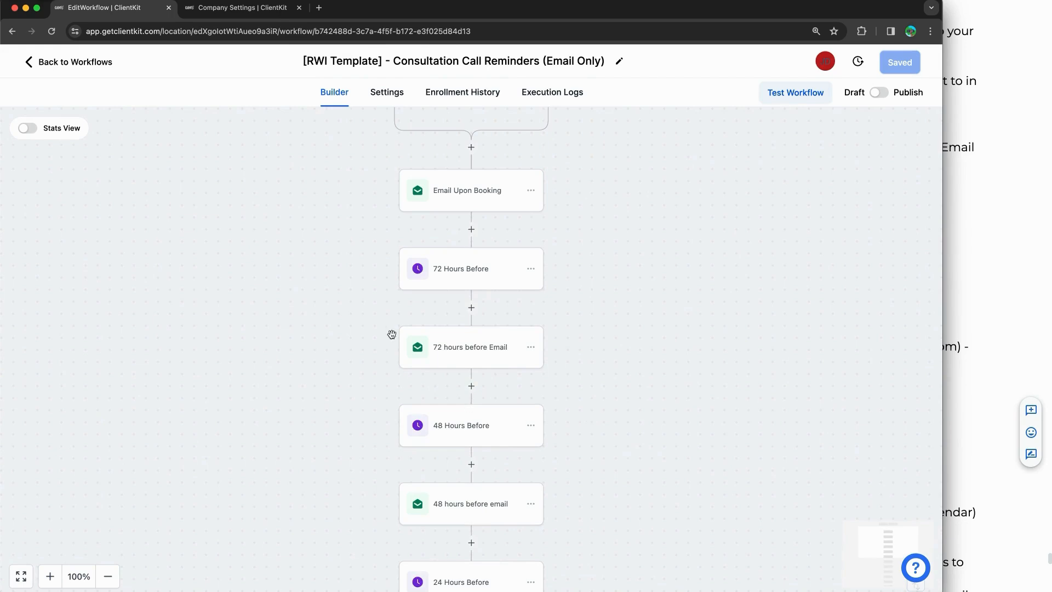
{"action": "scroll", "coordinate": [427, 371], "scroll_direction": "down", "scroll_amount": 3}
{"action": "scroll", "coordinate": [442, 425], "scroll_direction": "down", "scroll_amount": 8}
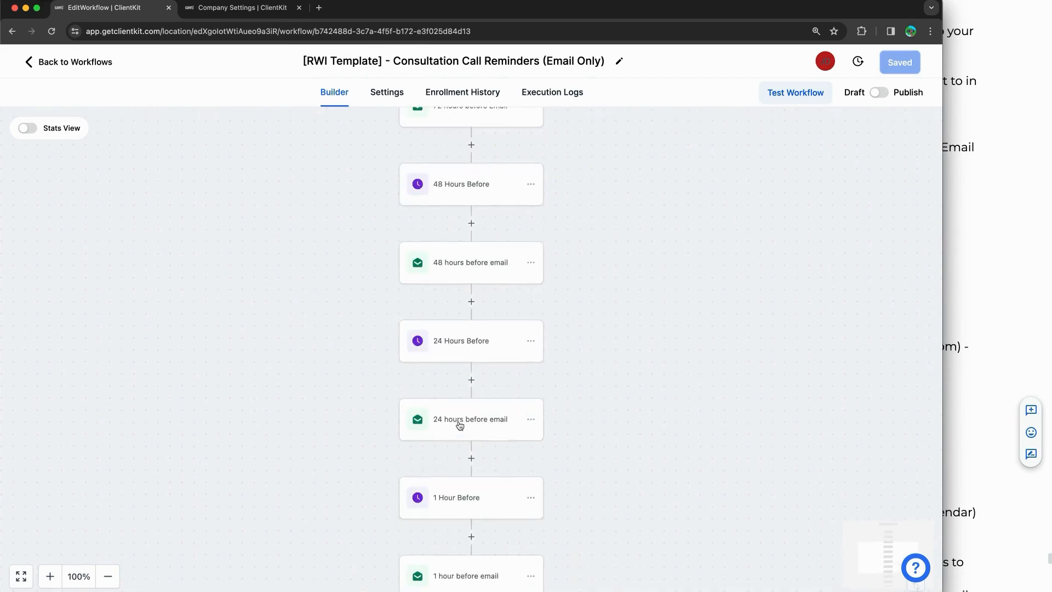
{"action": "scroll", "coordinate": [462, 426], "scroll_direction": "up", "scroll_amount": 8}
{"action": "scroll", "coordinate": [462, 425], "scroll_direction": "up", "scroll_amount": 8}
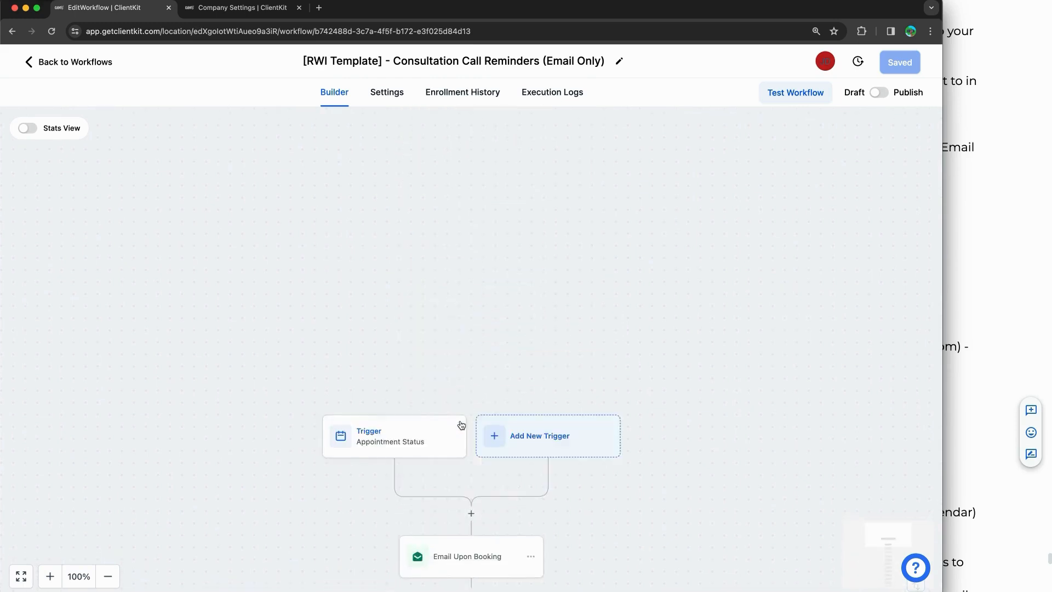
{"action": "scroll", "coordinate": [462, 421], "scroll_direction": "down", "scroll_amount": 5}
{"action": "left_click", "coordinate": [386, 92]}
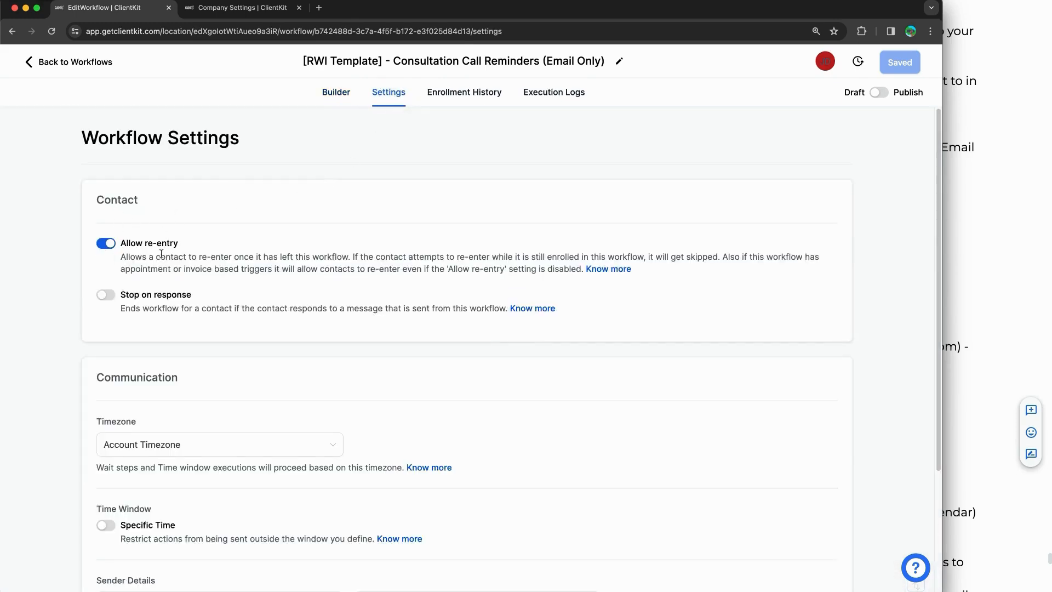
Step: Try Nutrifit Wellness as the From name, undo it, and check the business profile details
{"action": "scroll", "coordinate": [107, 264], "scroll_direction": "down", "scroll_amount": 3}
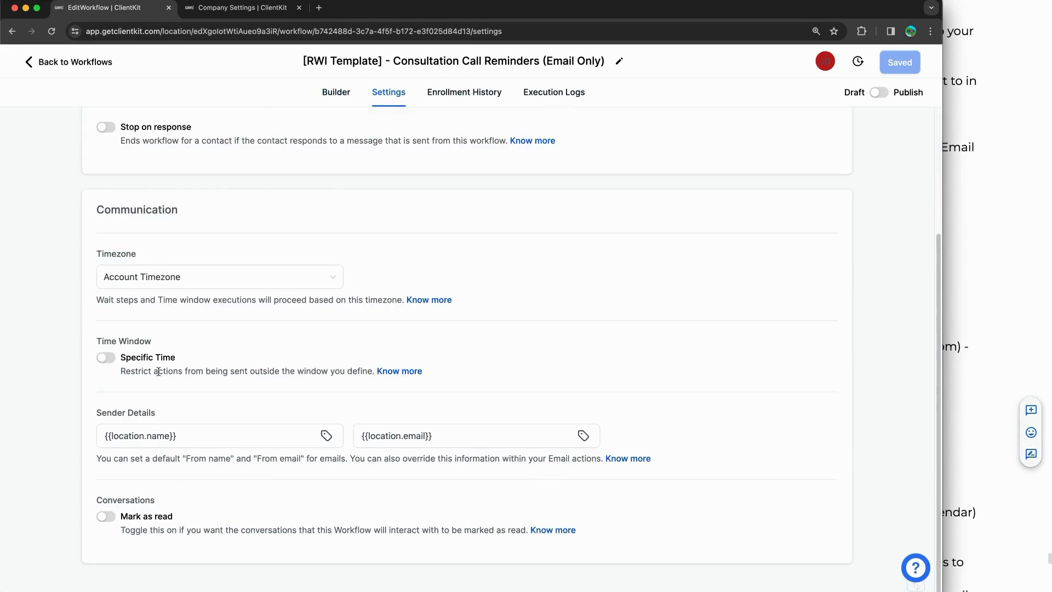
{"action": "triple_click", "coordinate": [141, 435]}
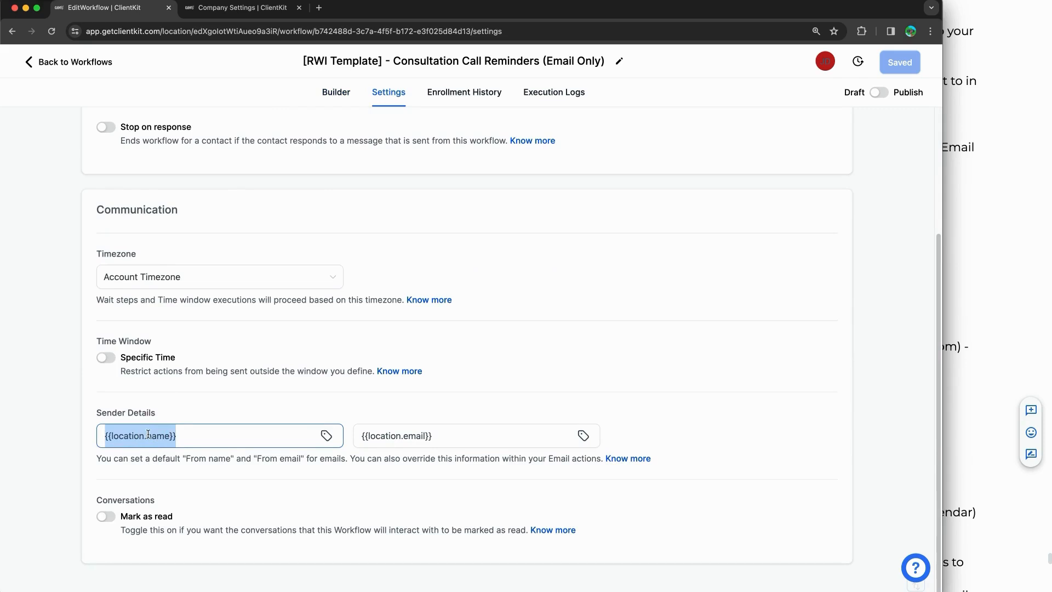
{"action": "type", "text": "Nutrifit Wellness"}
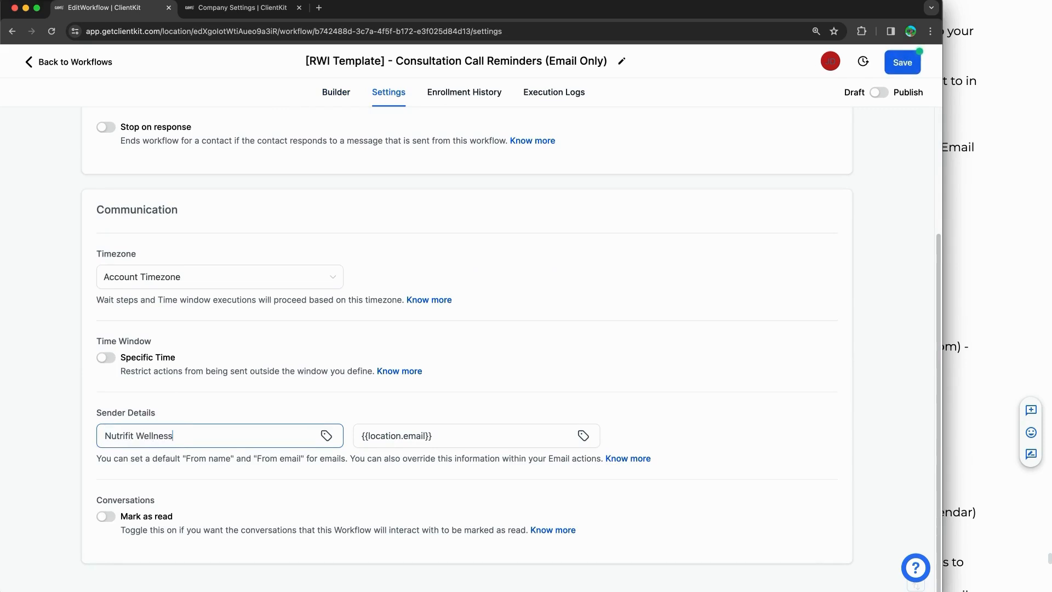
{"action": "key", "text": "super+a"}
{"action": "key", "text": "BackSpace"}
{"action": "key", "text": "super+z"}
{"action": "key", "text": "super+z"}
{"action": "key", "text": "super+z"}
{"action": "key", "text": "super+z"}
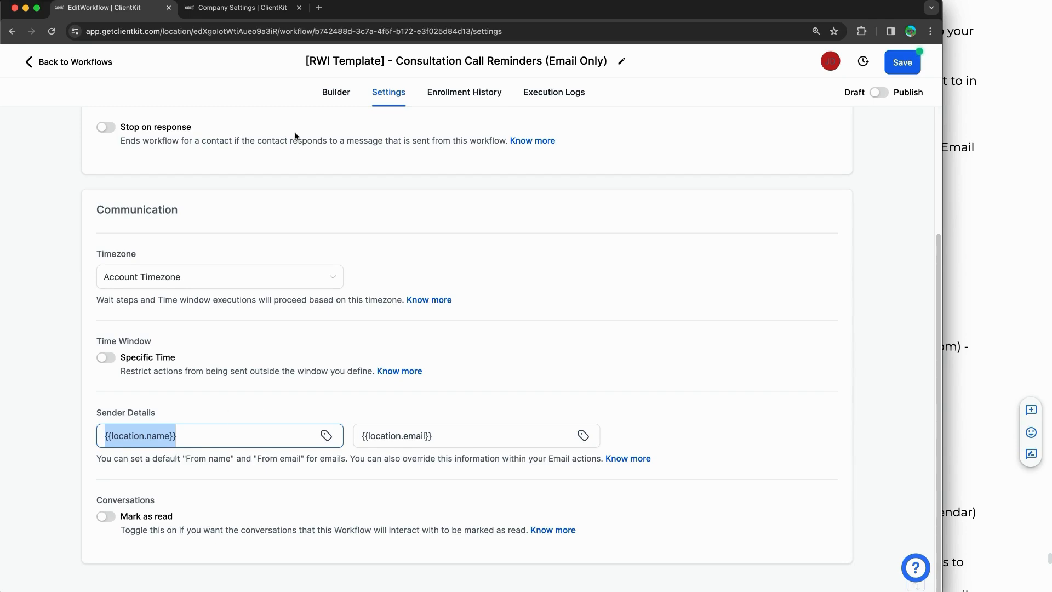
{"action": "left_click", "coordinate": [246, 8]}
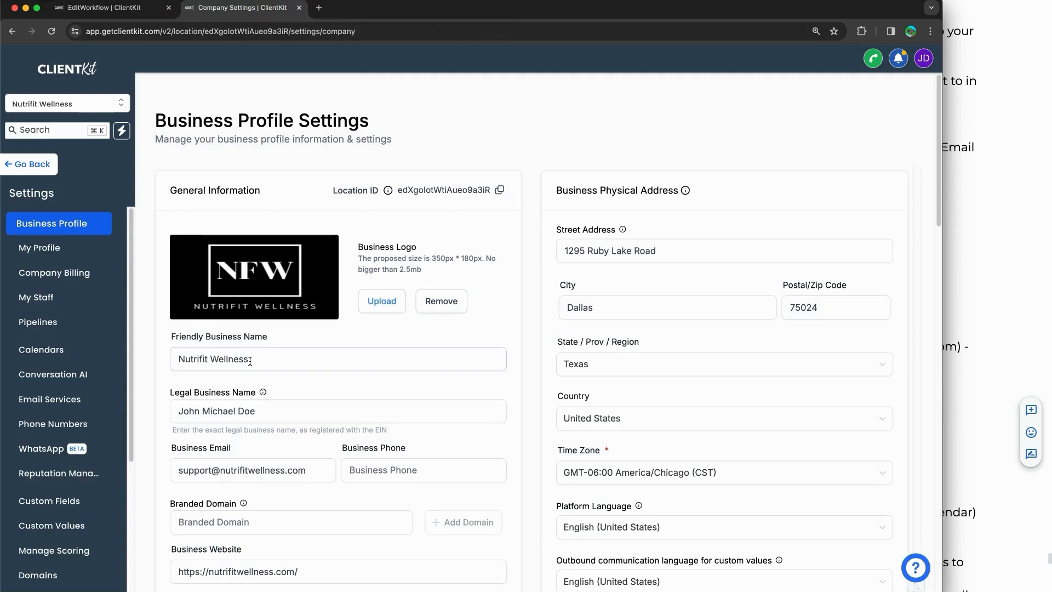
{"action": "left_click", "coordinate": [137, 16]}
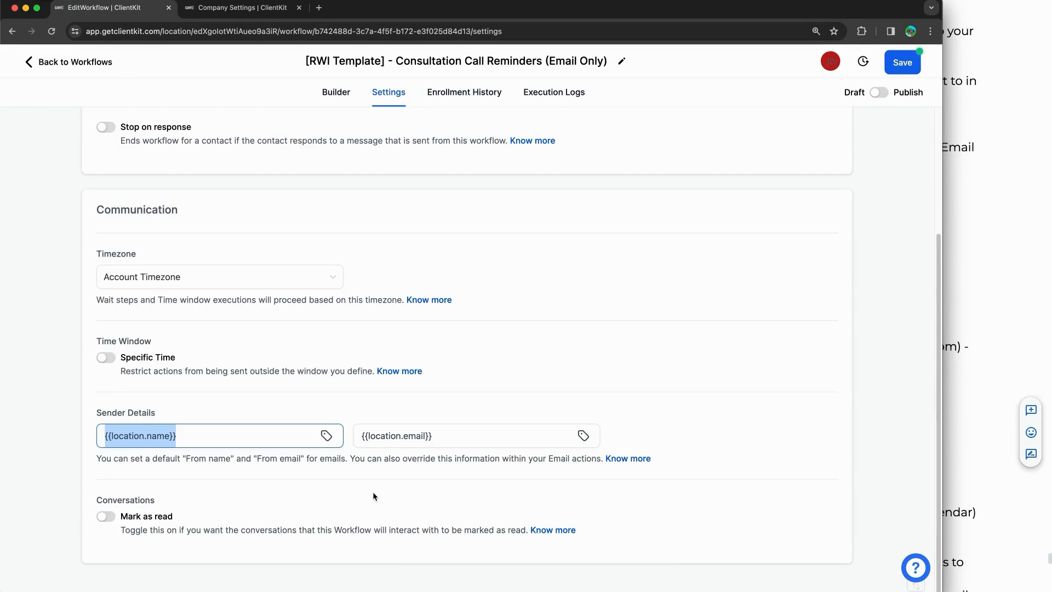
Step: Set the From name to Nutrifit Wellness and the From email to the support address, then save
{"action": "type", "text": "Nutrifit Wellness"}
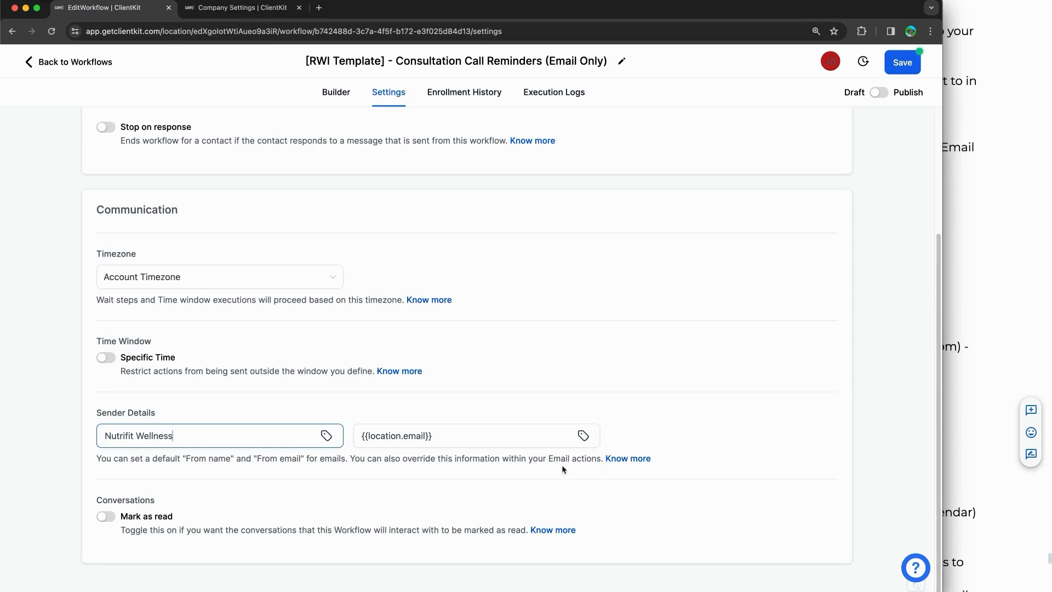
{"action": "left_click", "coordinate": [486, 437]}
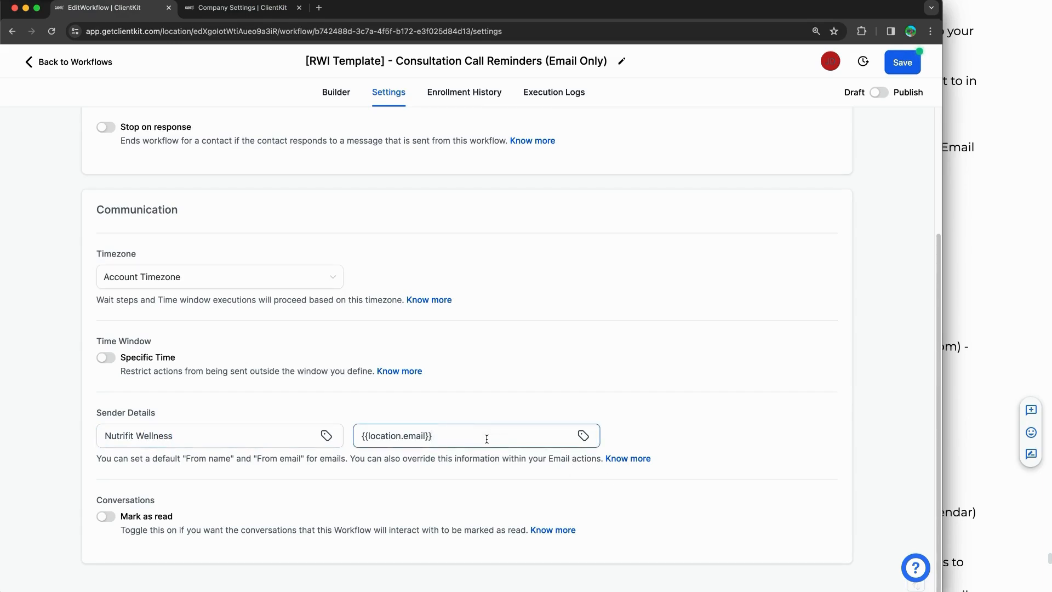
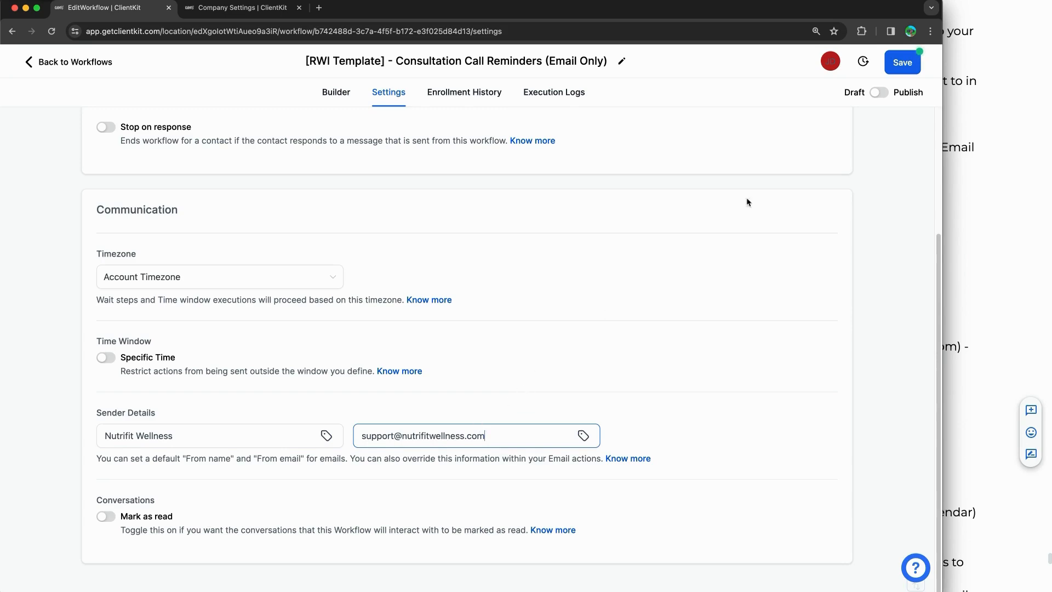
{"action": "left_click", "coordinate": [903, 61]}
{"action": "left_click", "coordinate": [329, 93]}
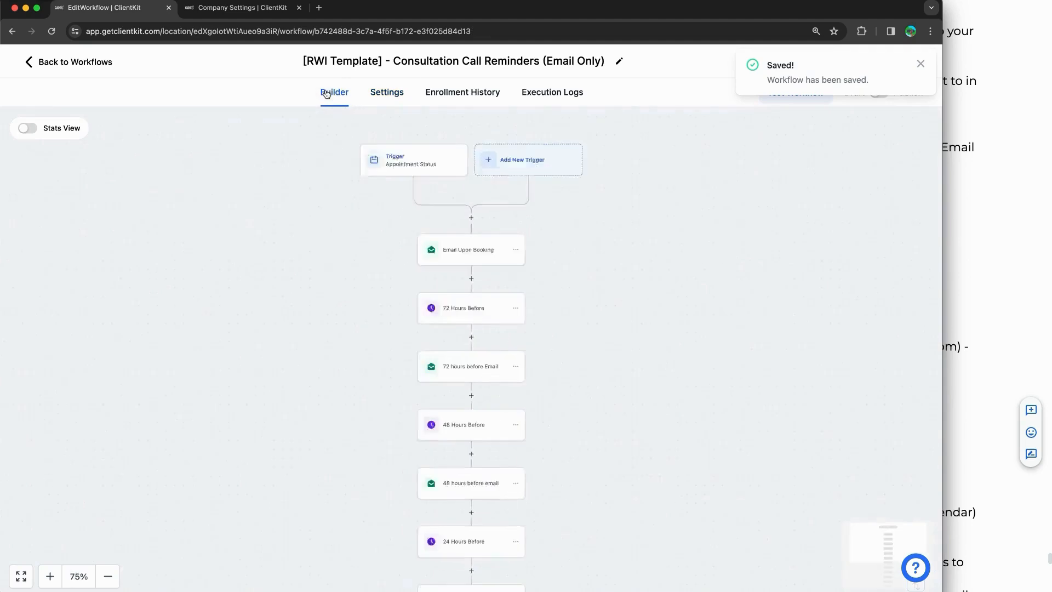
Step: Add an In calendar filter for 1on1 Consult - Nutrifit Wellness to the trigger and save it
{"action": "left_click", "coordinate": [387, 145]}
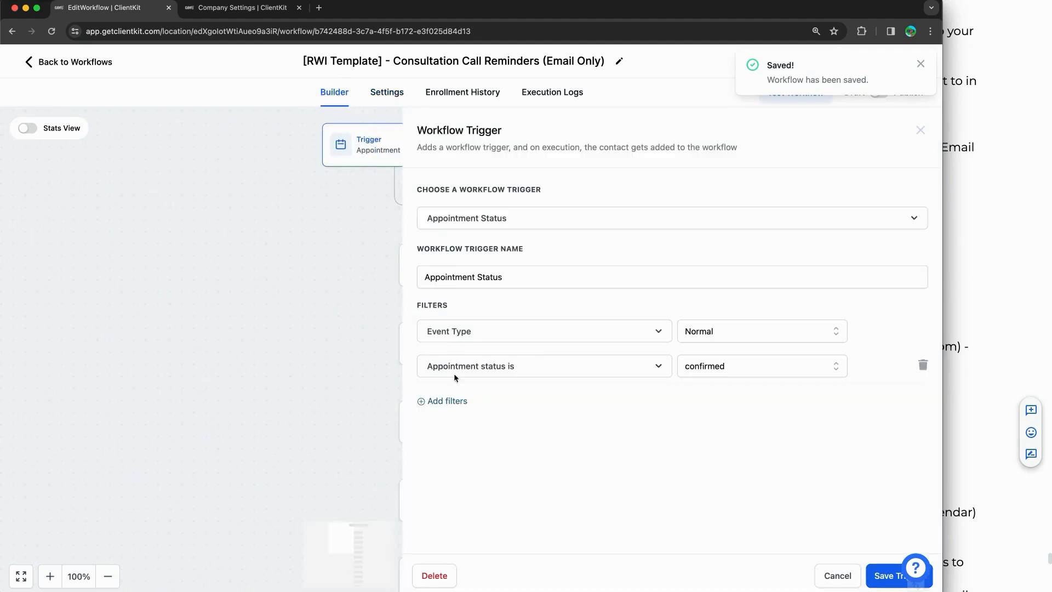
{"action": "left_click", "coordinate": [441, 400]}
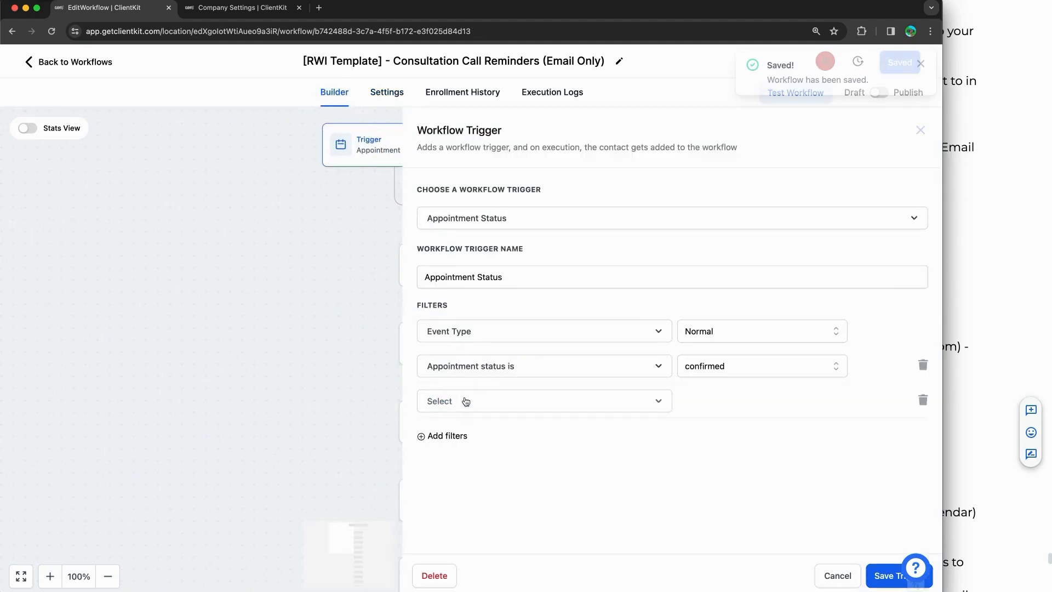
{"action": "left_click", "coordinate": [470, 400]}
{"action": "left_click", "coordinate": [494, 506]}
{"action": "left_click", "coordinate": [735, 401]}
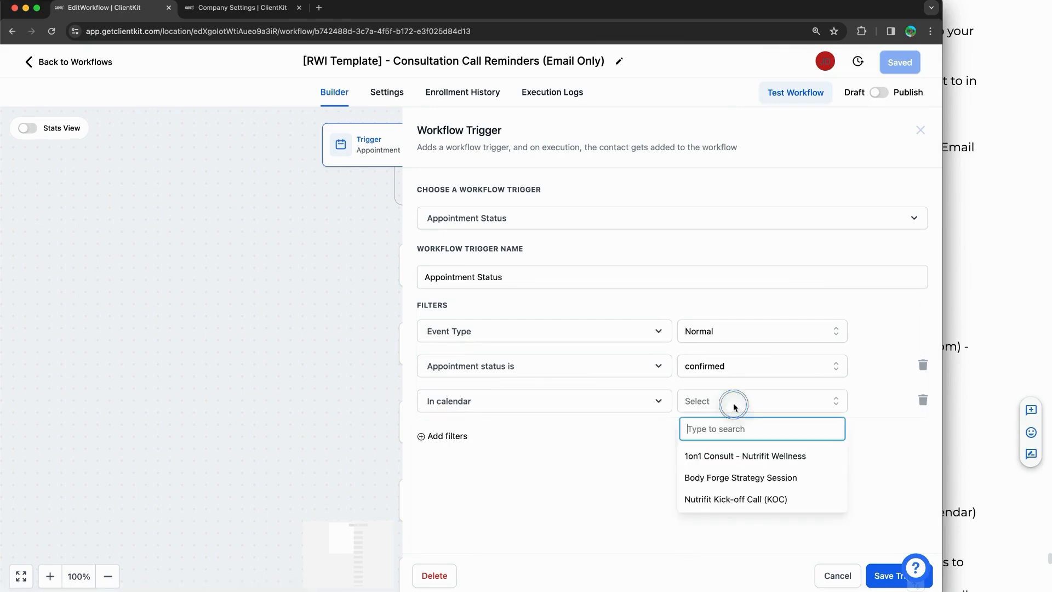
{"action": "left_click", "coordinate": [739, 456]}
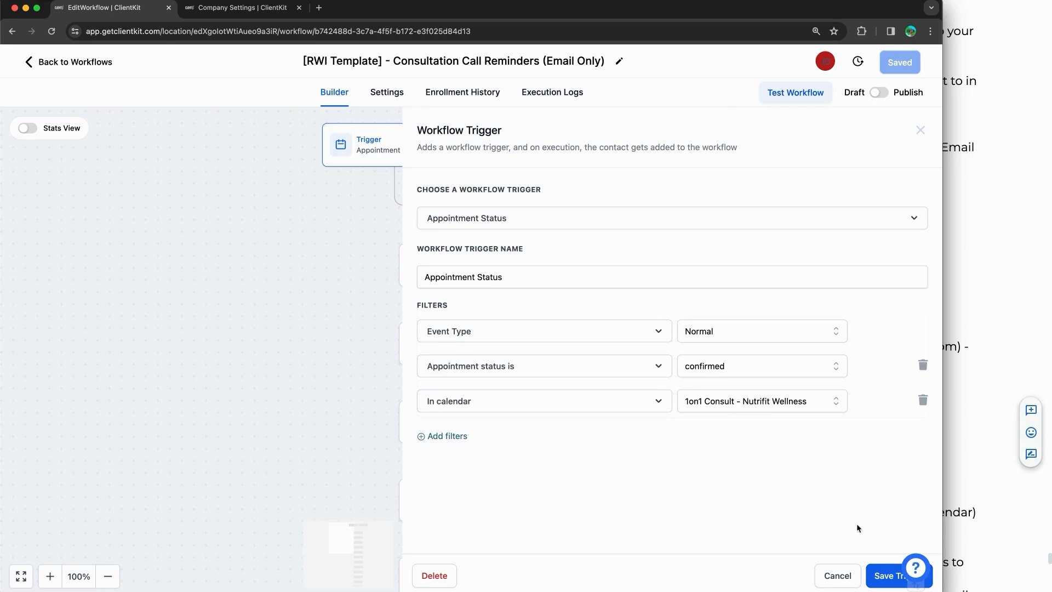
{"action": "left_click", "coordinate": [883, 571]}
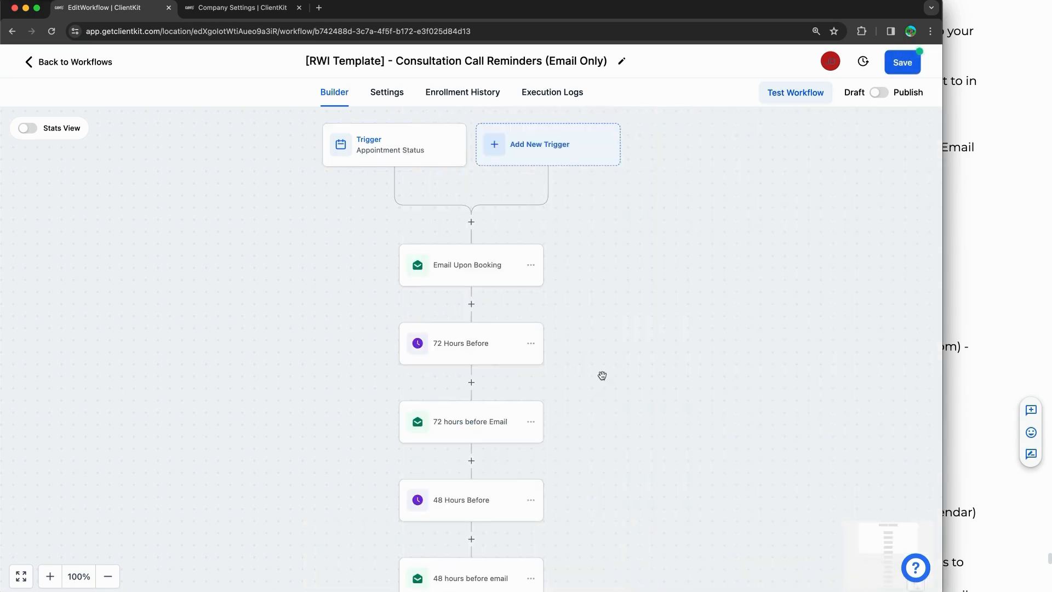
Step: Review the Email Upon Booking message, then open the 10 min before SMS email and select [INSERT CELL PHONE]
{"action": "left_click", "coordinate": [464, 267]}
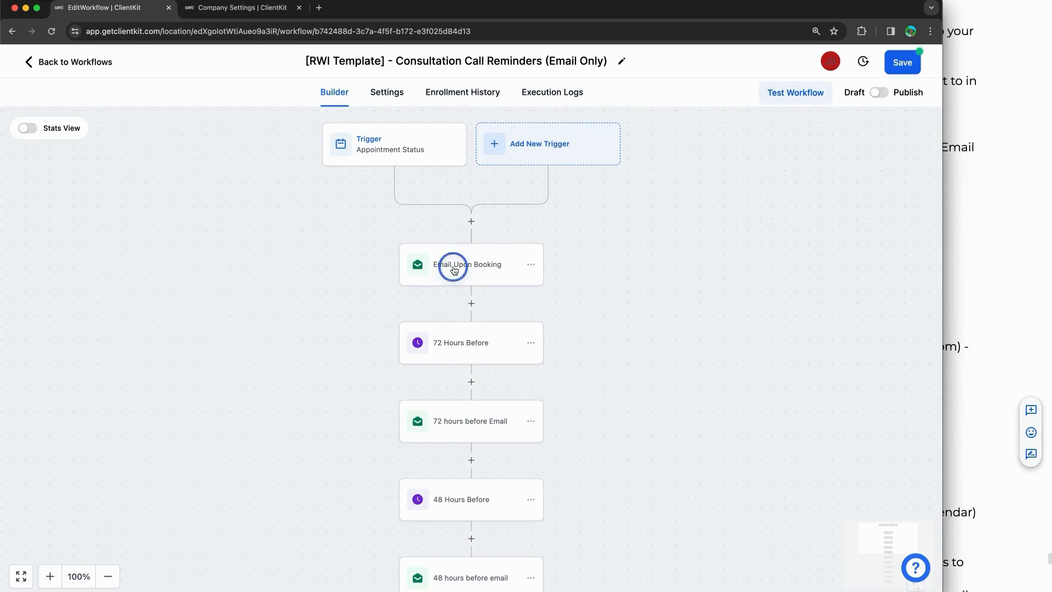
{"action": "scroll", "coordinate": [782, 357], "scroll_direction": "down", "scroll_amount": 5}
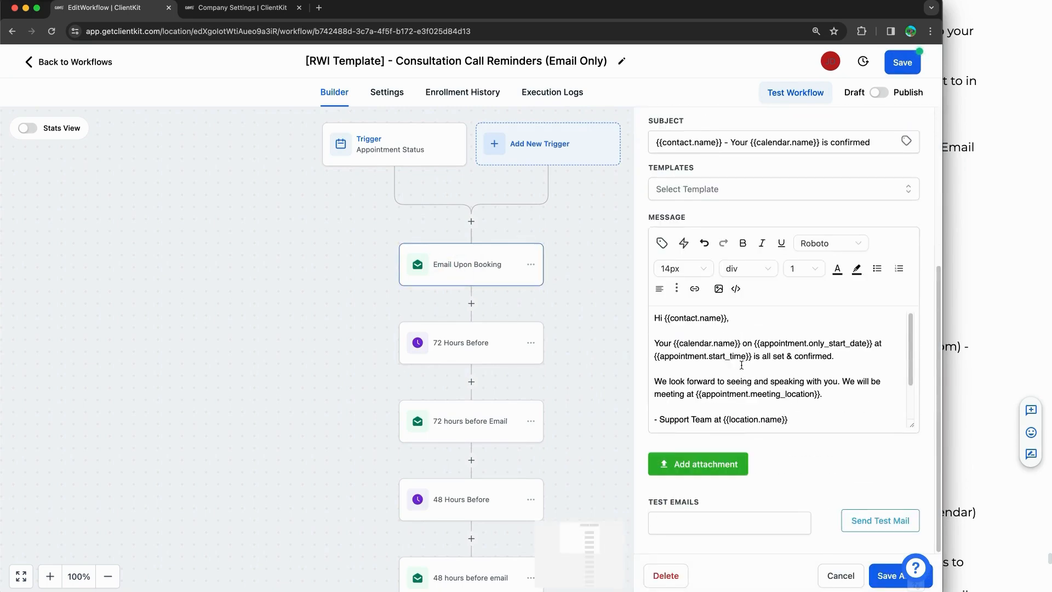
{"action": "left_click_drag", "start_coordinate": [910, 424], "coordinate": [906, 512]}
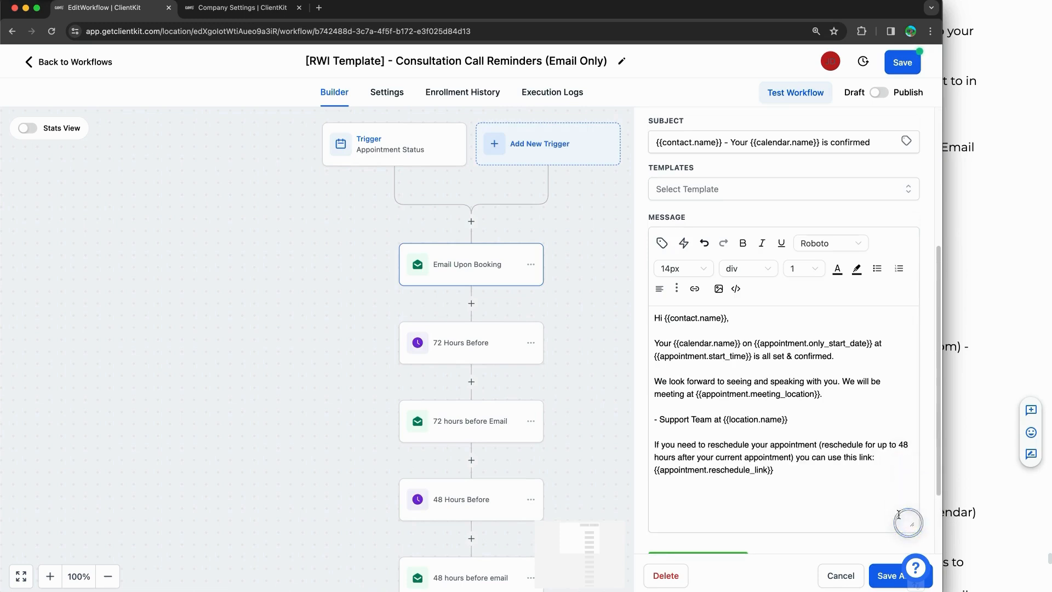
{"action": "left_click", "coordinate": [560, 302]}
{"action": "scroll", "coordinate": [560, 302], "scroll_direction": "down", "scroll_amount": 15}
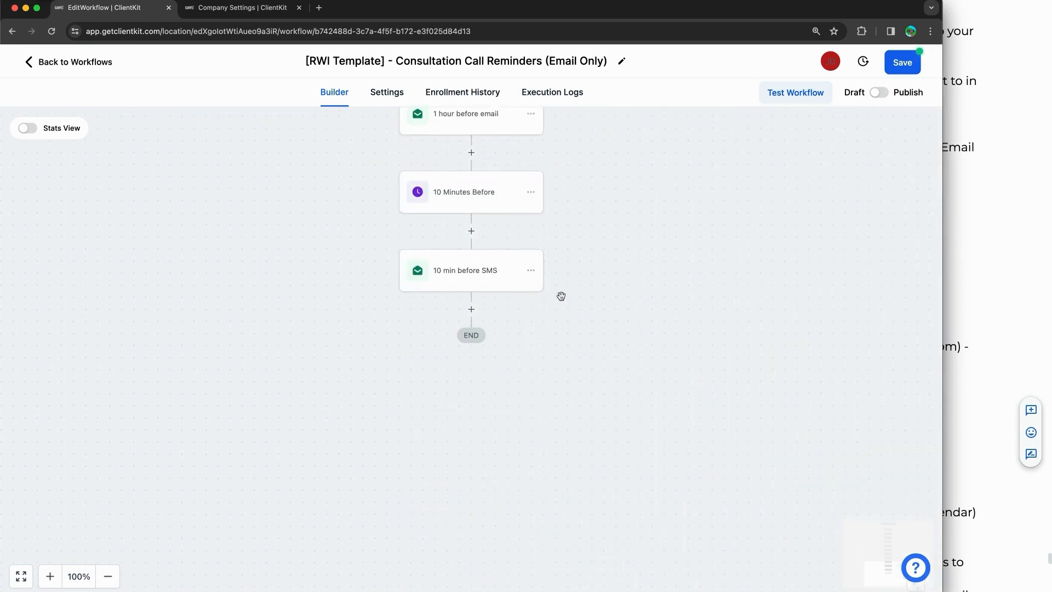
{"action": "left_click", "coordinate": [449, 284]}
{"action": "scroll", "coordinate": [813, 298], "scroll_direction": "down", "scroll_amount": 5}
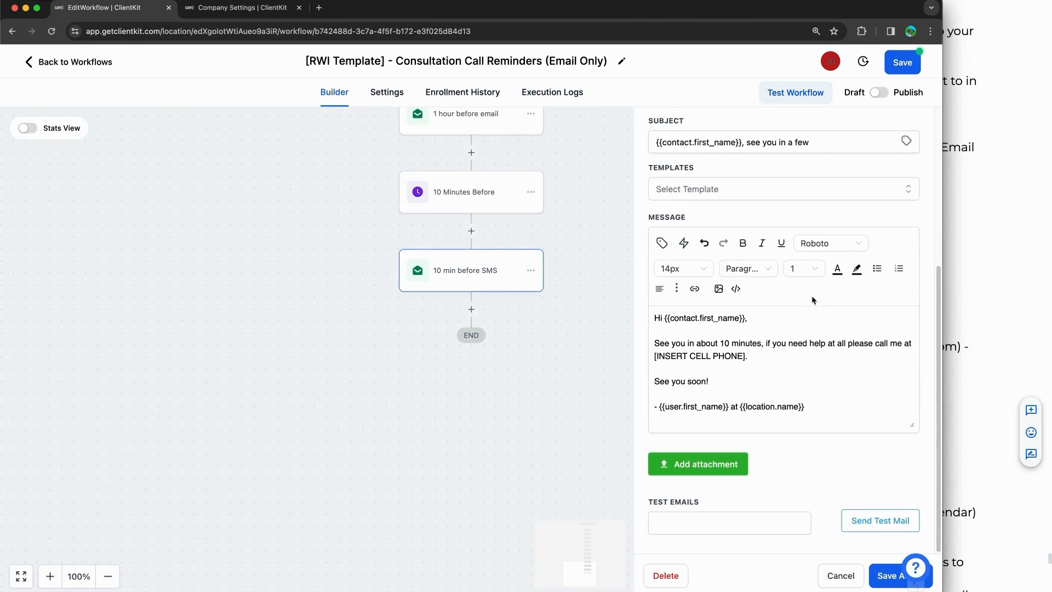
{"action": "left_click_drag", "start_coordinate": [665, 356], "coordinate": [629, 357]}
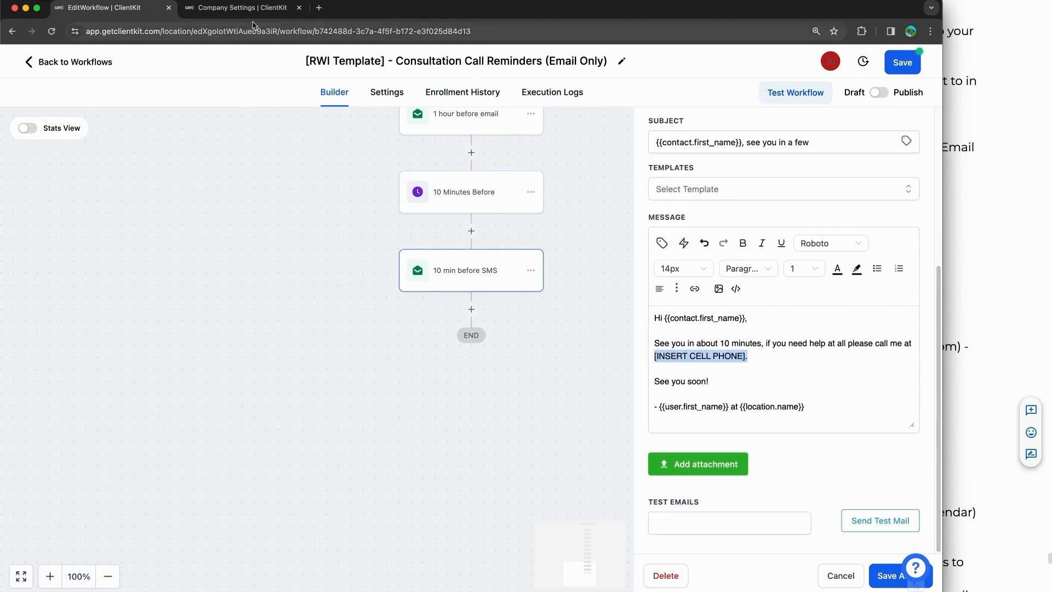
Step: Find the account's second phone number under Settings > Phone Numbers and copy it
{"action": "left_click", "coordinate": [239, 8]}
{"action": "left_click", "coordinate": [29, 167]}
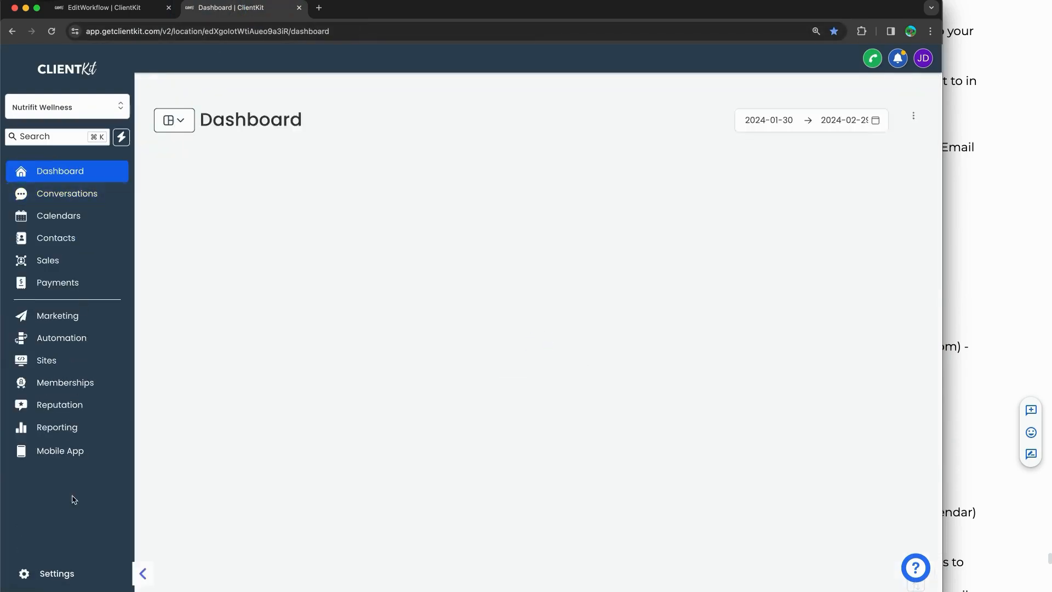
{"action": "left_click", "coordinate": [48, 577]}
{"action": "left_click", "coordinate": [119, 7]}
{"action": "left_click", "coordinate": [241, 7]}
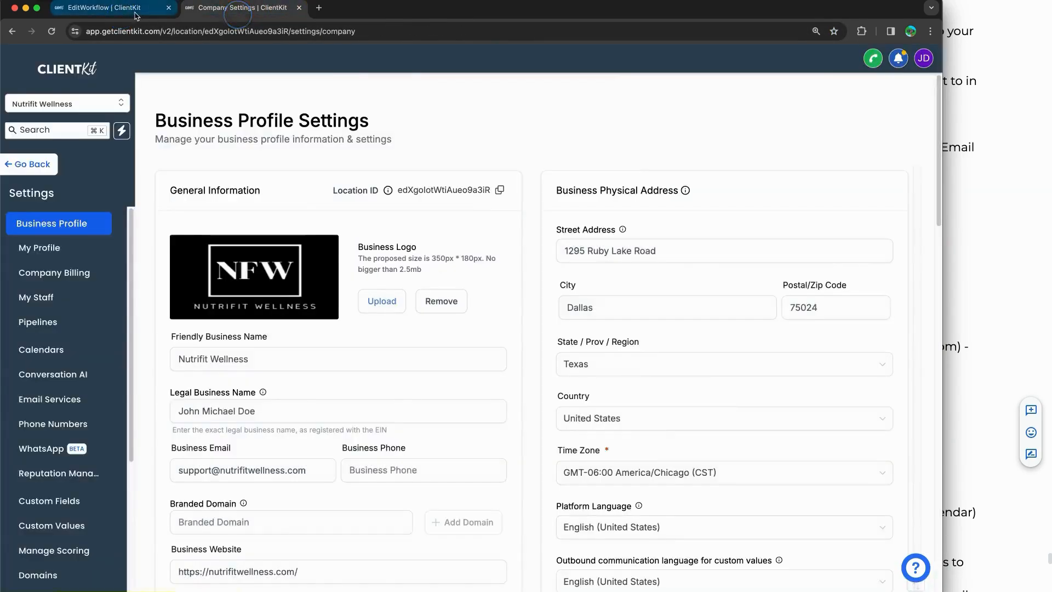
{"action": "left_click", "coordinate": [126, 7]}
{"action": "right_click", "coordinate": [136, 13]}
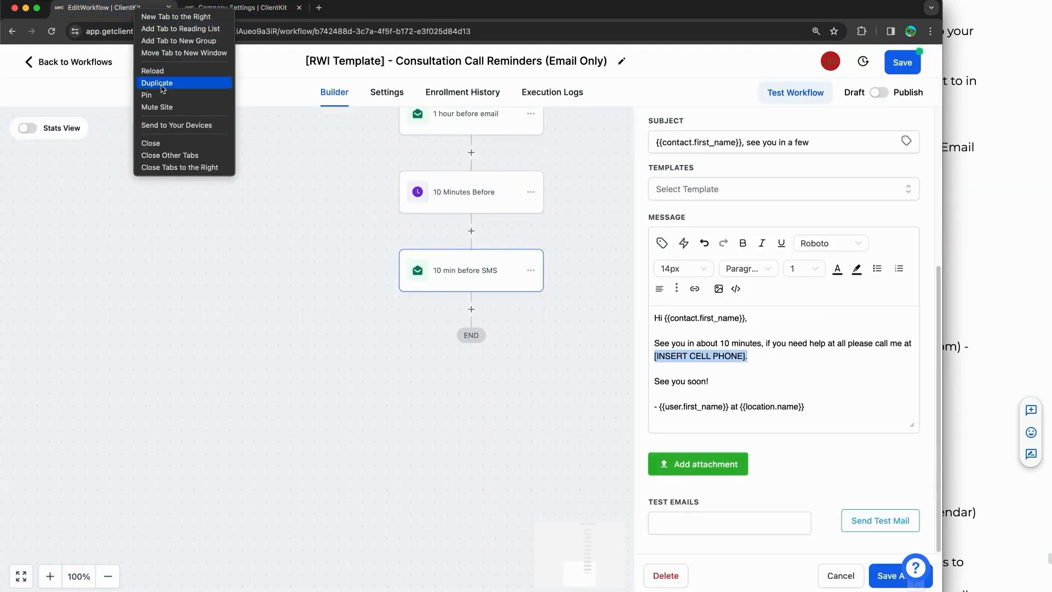
{"action": "left_click", "coordinate": [273, 8]}
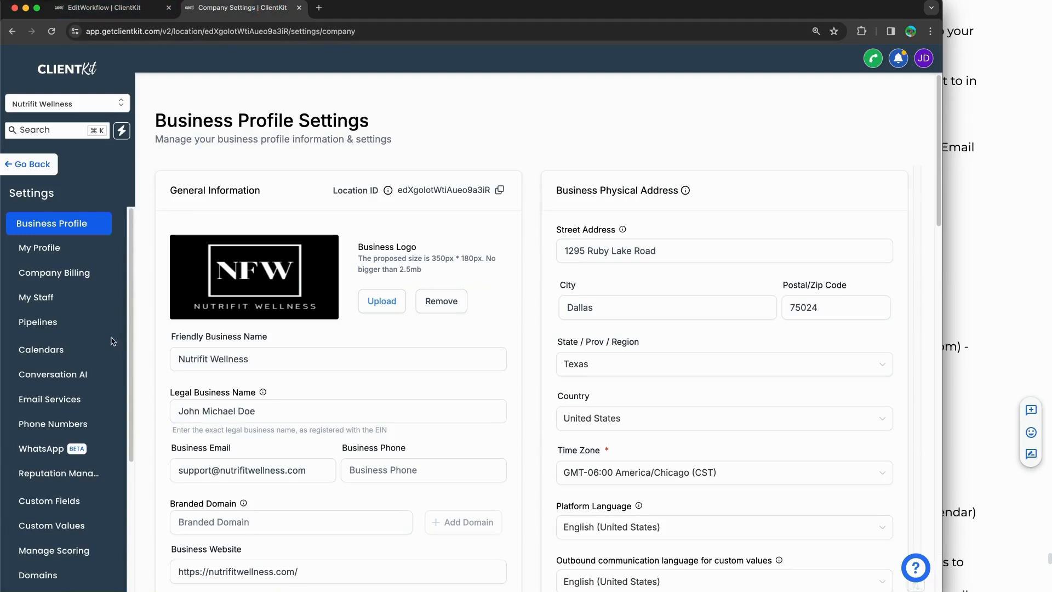
{"action": "scroll", "coordinate": [60, 339], "scroll_direction": "down", "scroll_amount": 3}
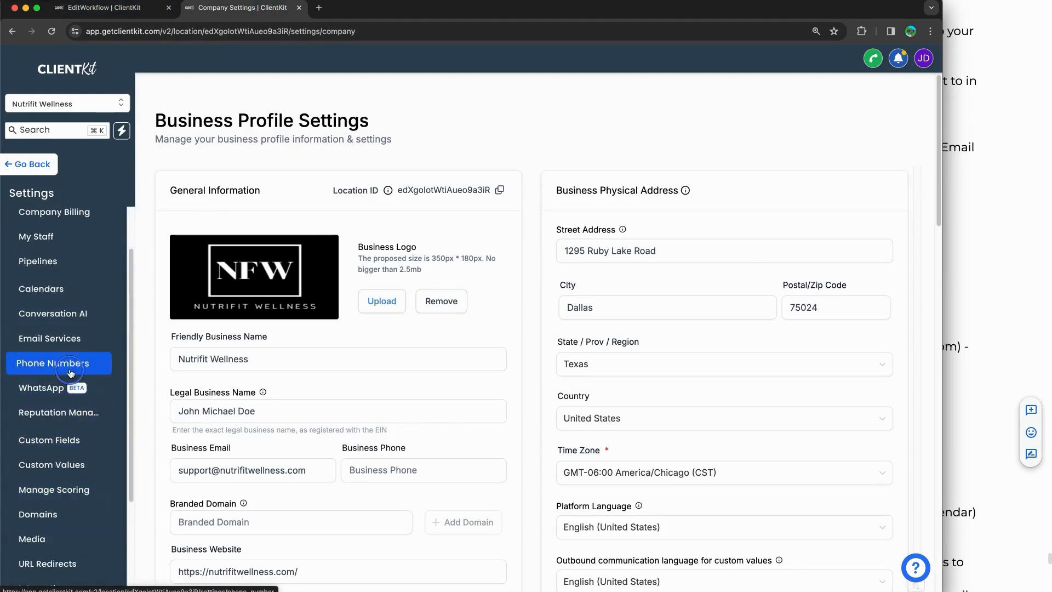
{"action": "left_click", "coordinate": [68, 365]}
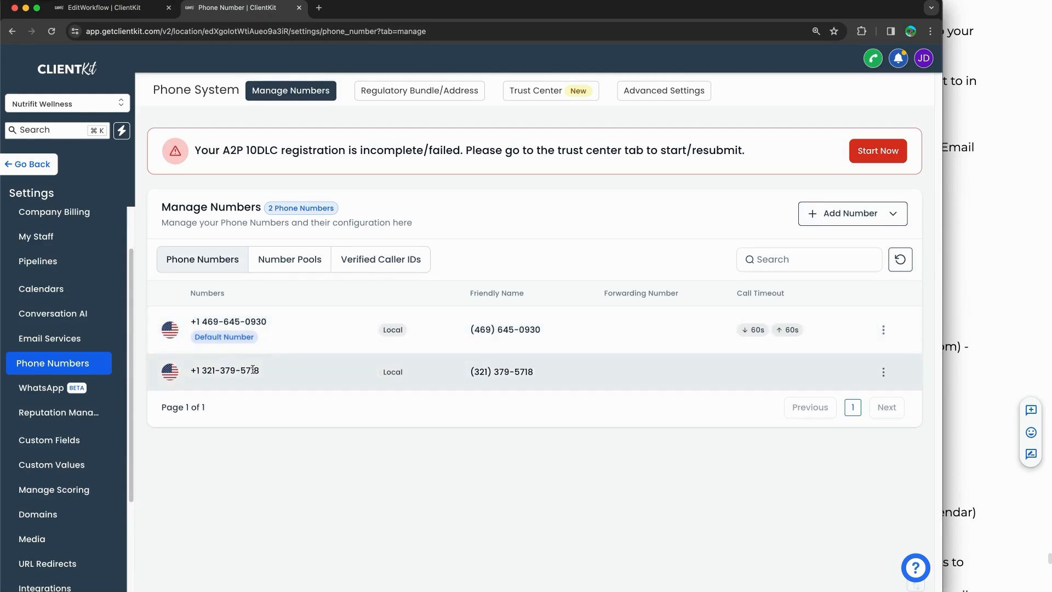
{"action": "left_click_drag", "start_coordinate": [262, 371], "coordinate": [202, 369]}
{"action": "key", "text": "super+c"}
Step: Replace [INSERT CELL PHONE] in the 10 min before SMS email with the copied number and save the workflow
{"action": "left_click", "coordinate": [113, 8]}
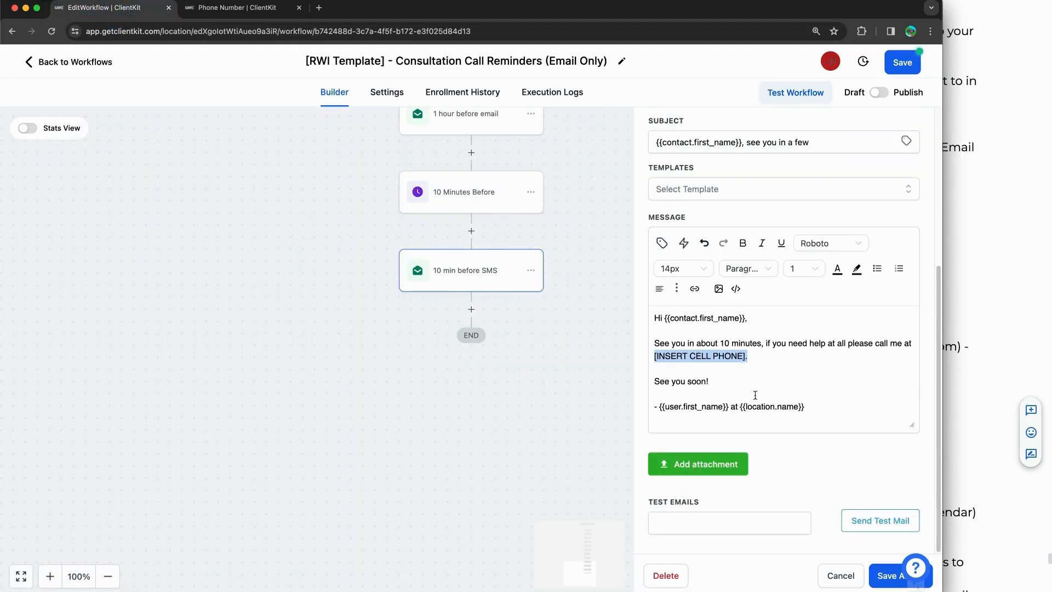
{"action": "left_click", "coordinate": [731, 356]}
{"action": "left_click_drag", "start_coordinate": [753, 356], "coordinate": [629, 359]}
{"action": "key", "text": "BackSpace"}
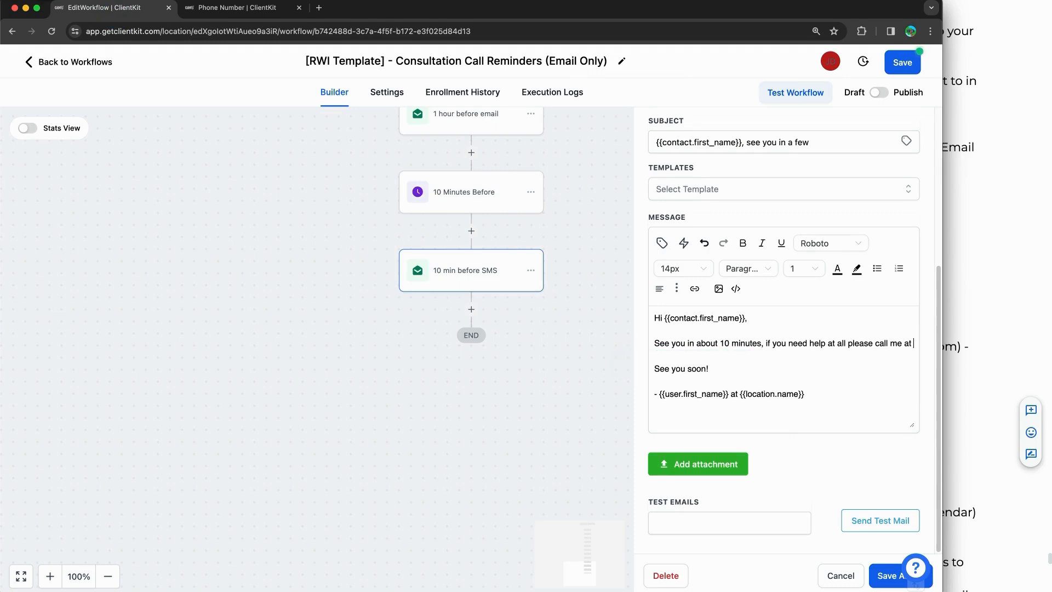
{"action": "key", "text": "super+v"}
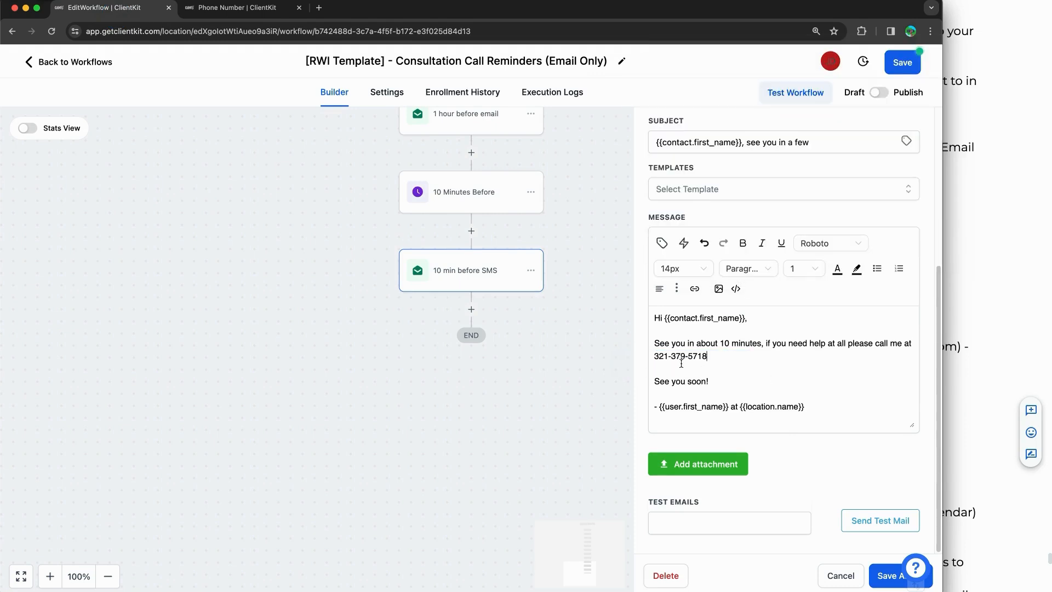
{"action": "left_click", "coordinate": [880, 575]}
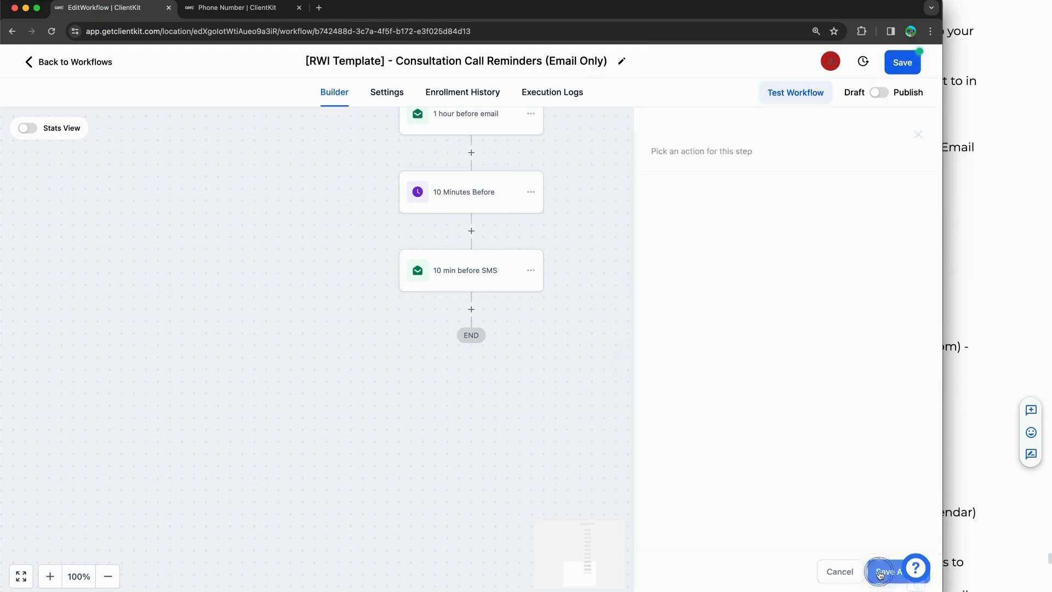
{"action": "left_click", "coordinate": [909, 61]}
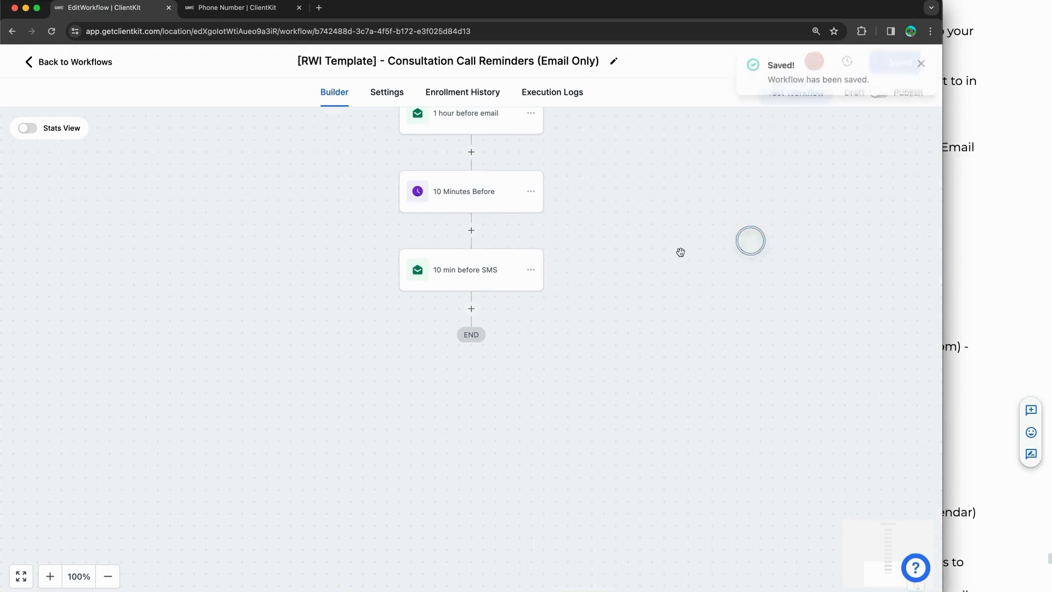
Step: Reopen the 10 min before SMS email to confirm the phone number, then save it
{"action": "left_click", "coordinate": [512, 273]}
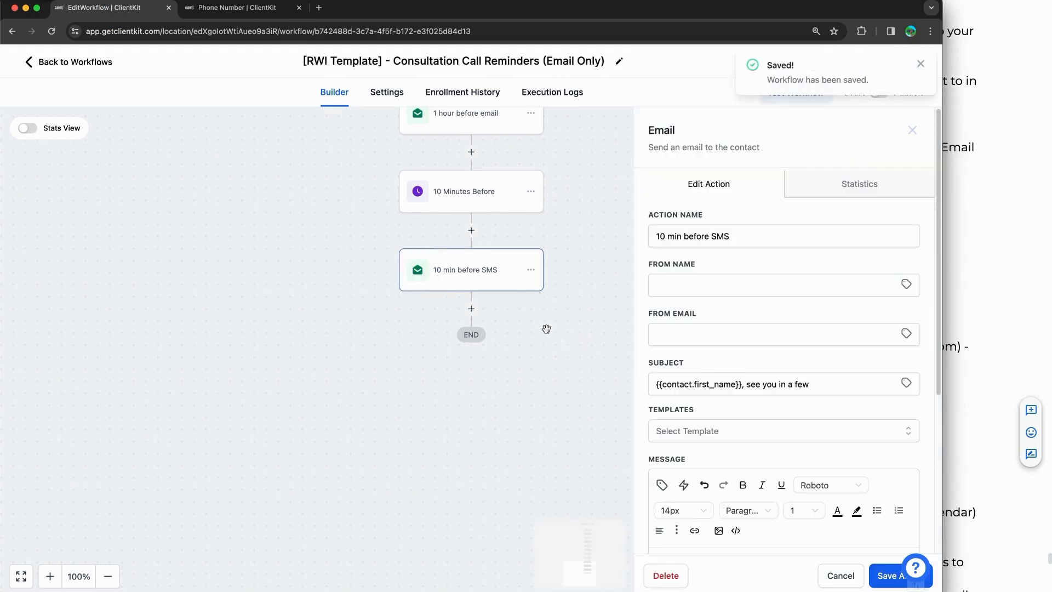
{"action": "scroll", "coordinate": [792, 388], "scroll_direction": "down", "scroll_amount": 5}
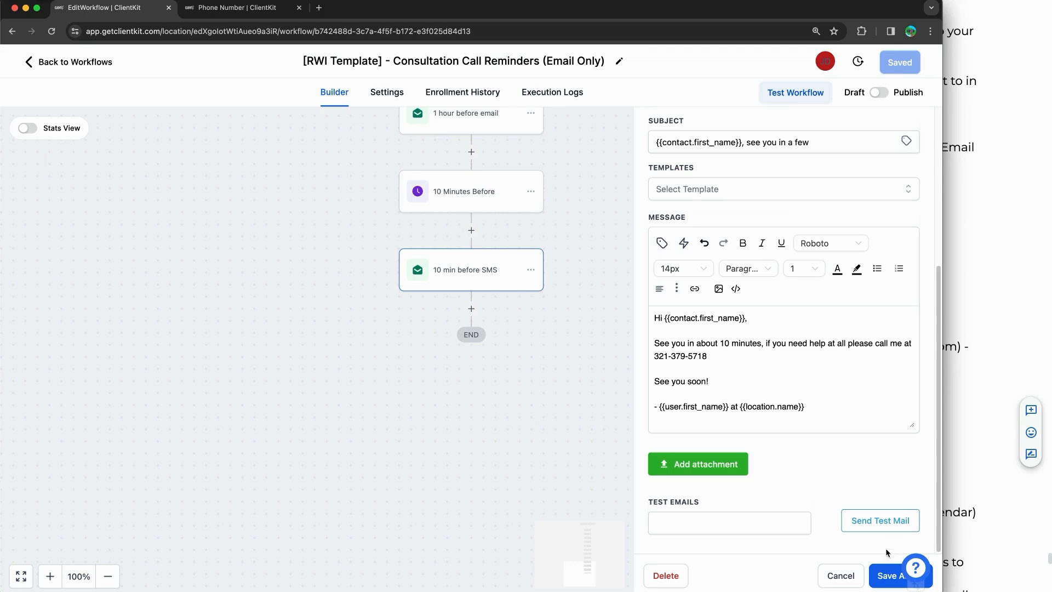
{"action": "left_click", "coordinate": [884, 573]}
Step: Publish and save the Email Only workflow, recheck the phone numbers page, and return to the workflow list
{"action": "left_click", "coordinate": [879, 94]}
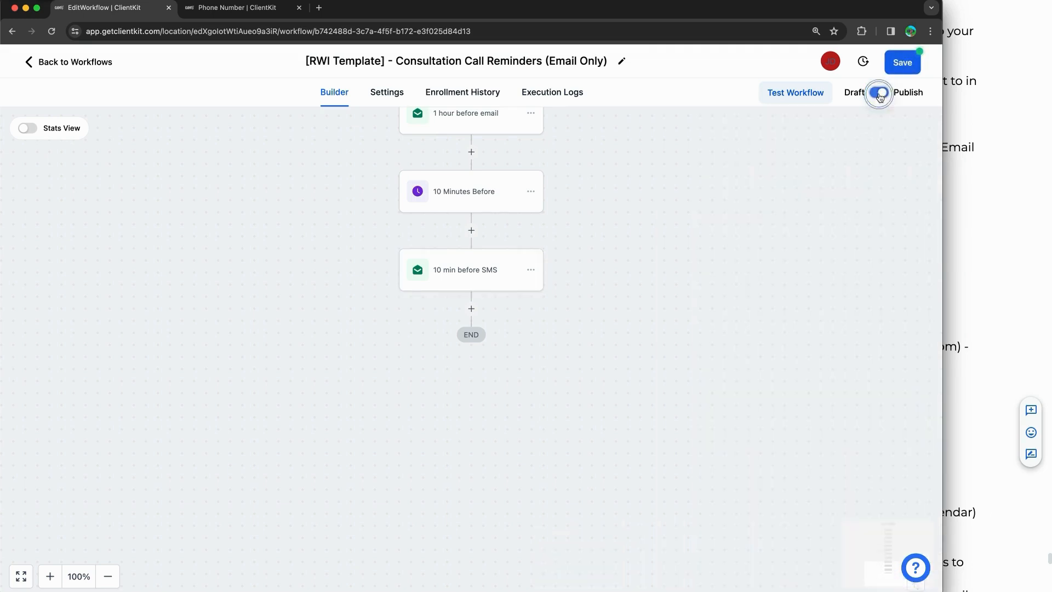
{"action": "left_click", "coordinate": [899, 64]}
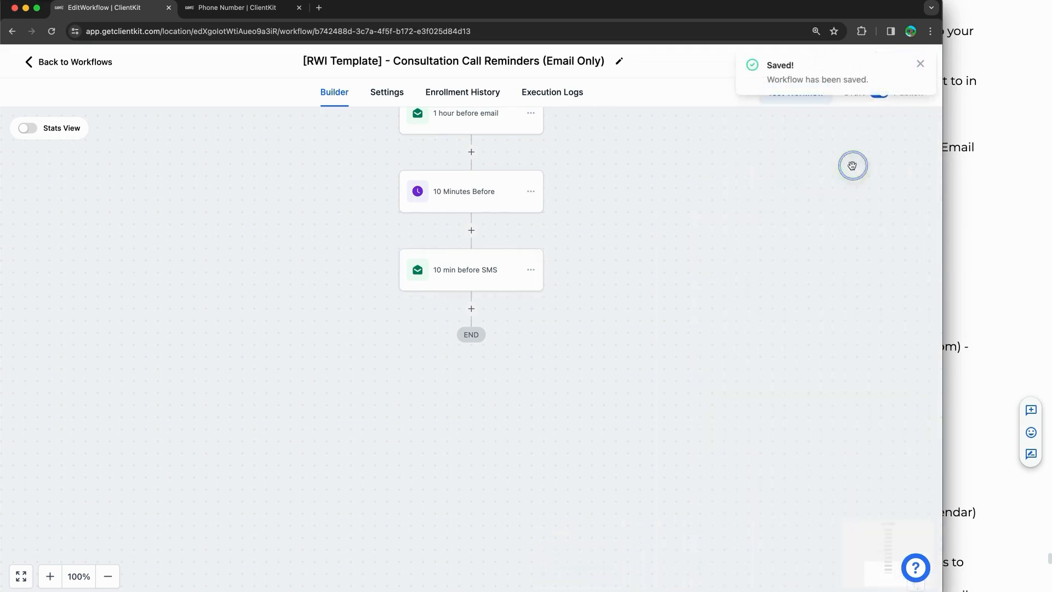
{"action": "left_click", "coordinate": [222, 10]}
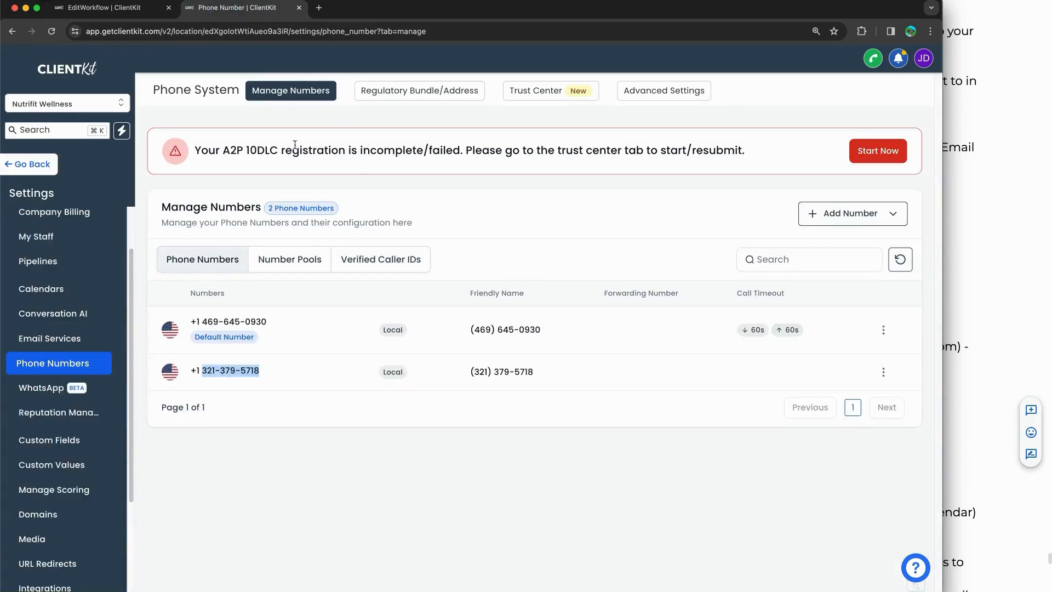
{"action": "left_click_drag", "start_coordinate": [208, 150], "coordinate": [510, 145]}
{"action": "left_click", "coordinate": [104, 8]}
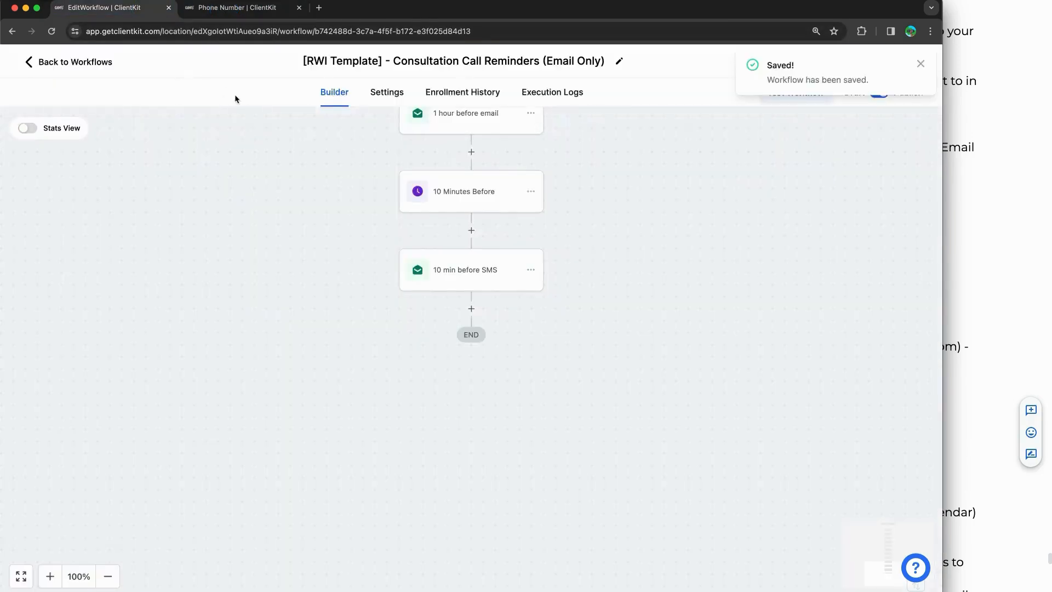
{"action": "left_click", "coordinate": [70, 62]}
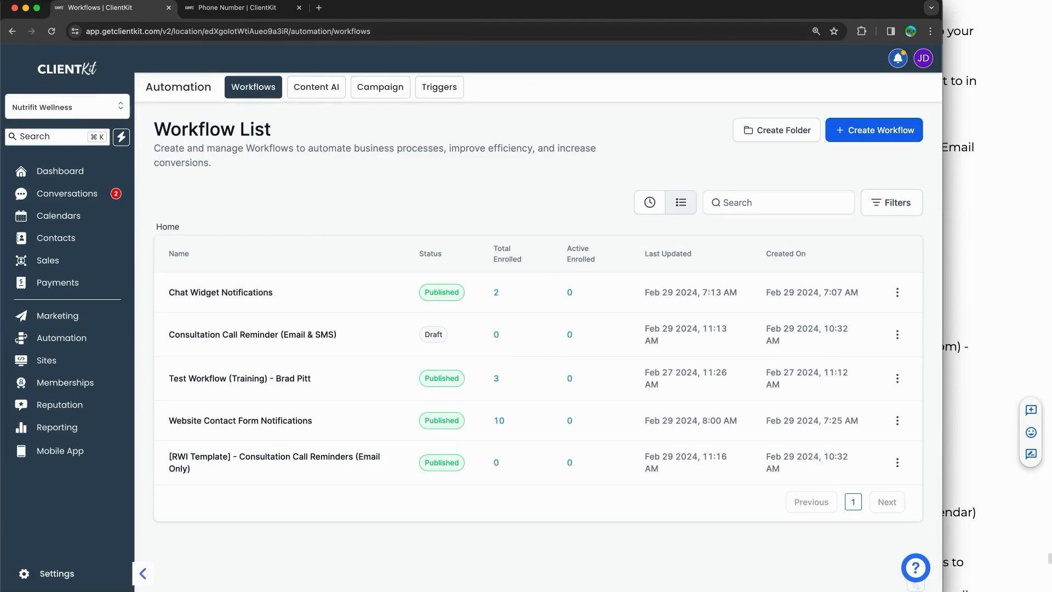
{"action": "mouse_move", "coordinate": [300, 345]}
{"action": "left_mouse_down"}
{"action": "mouse_move", "coordinate": [319, 345]}
{"action": "mouse_move", "coordinate": [307, 344]}
{"action": "left_mouse_up"}
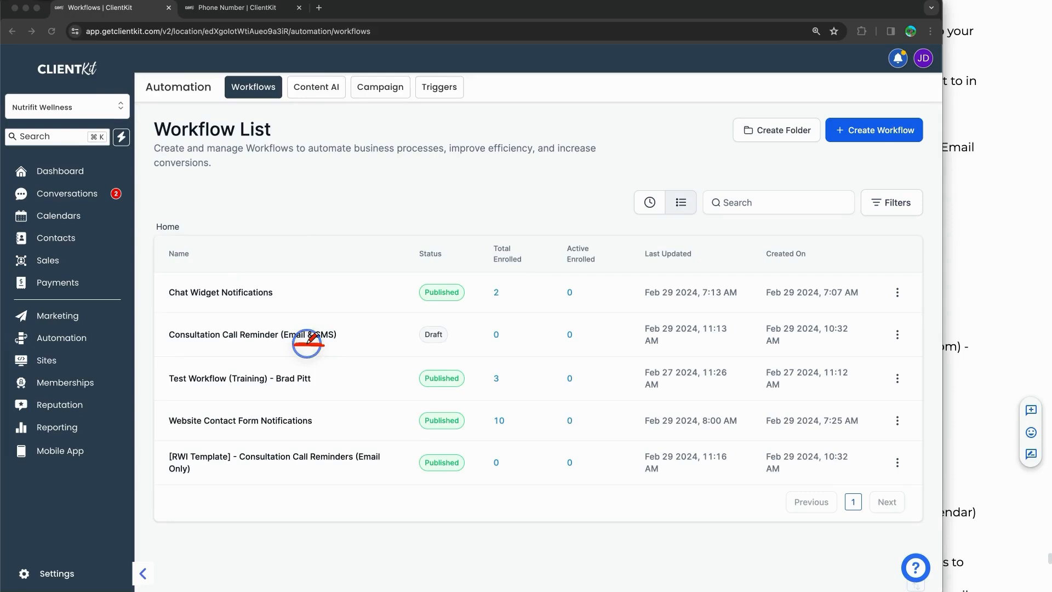
{"action": "mouse_move", "coordinate": [458, 324]}
{"action": "left_mouse_down"}
{"action": "mouse_move", "coordinate": [393, 328]}
{"action": "mouse_move", "coordinate": [469, 341]}
{"action": "mouse_move", "coordinate": [465, 321]}
{"action": "left_mouse_up"}
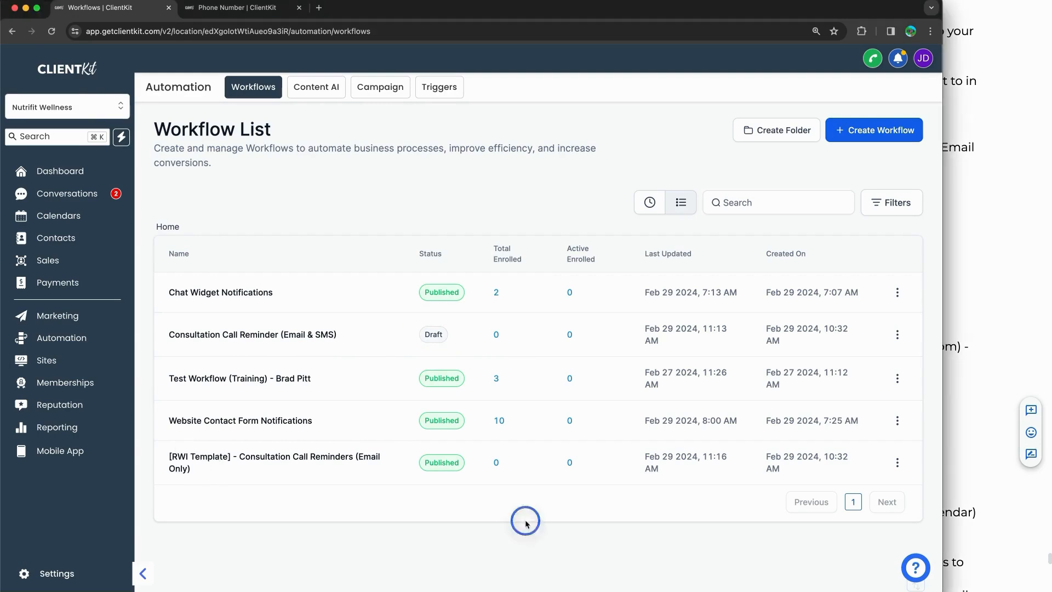
Step: Remove the [RWI Template] - prefix from the Email Only workflow's title and save it
{"action": "left_click", "coordinate": [897, 463]}
{"action": "left_click", "coordinate": [848, 334]}
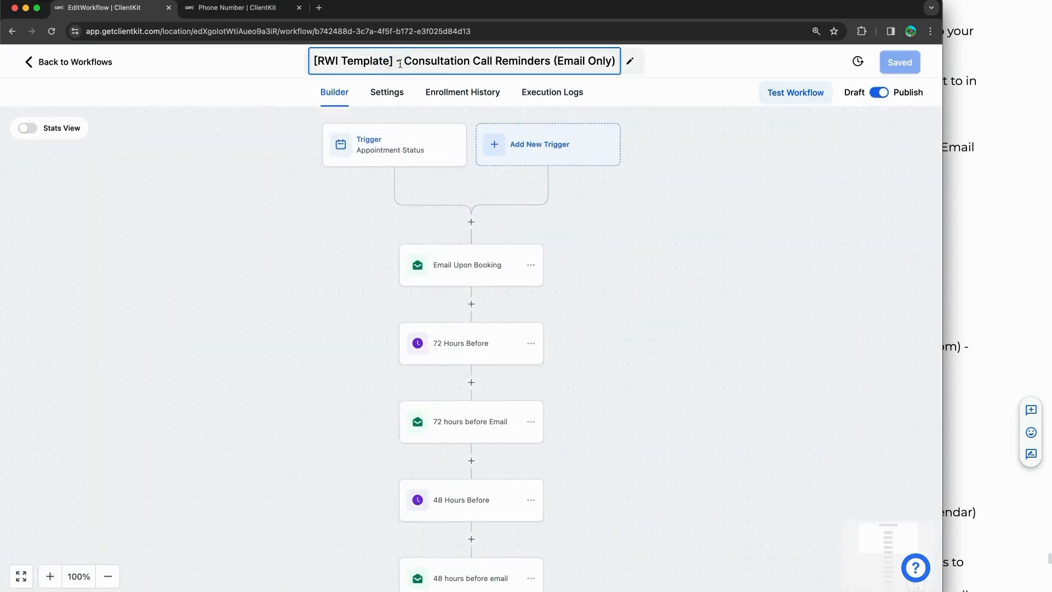
{"action": "left_click_drag", "start_coordinate": [400, 64], "coordinate": [312, 63]}
{"action": "key", "text": "BackSpace"}
{"action": "key", "text": "Delete"}
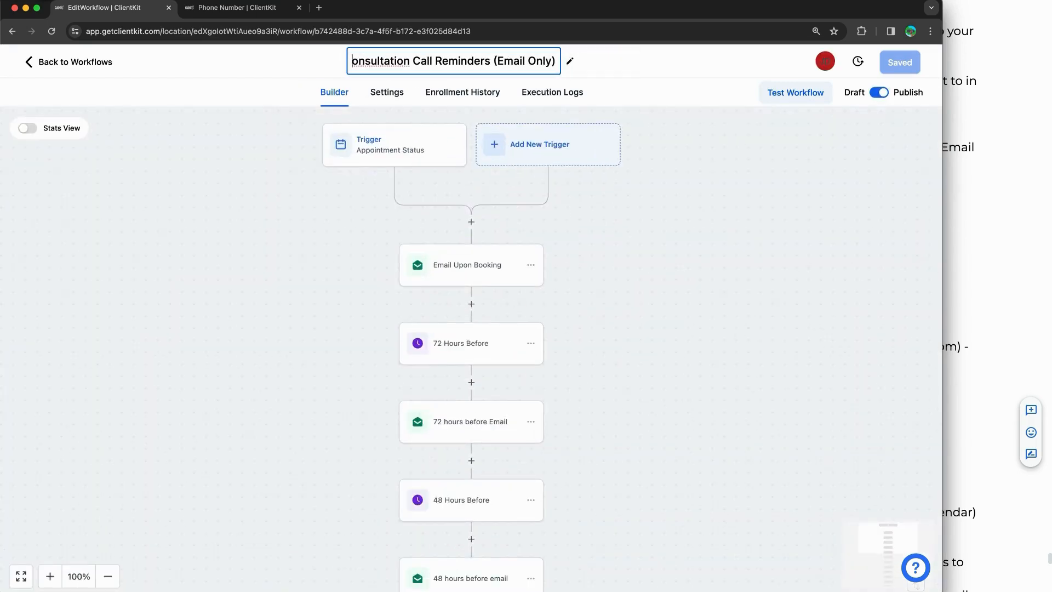
{"action": "type", "text": "C"}
{"action": "left_click", "coordinate": [670, 259]}
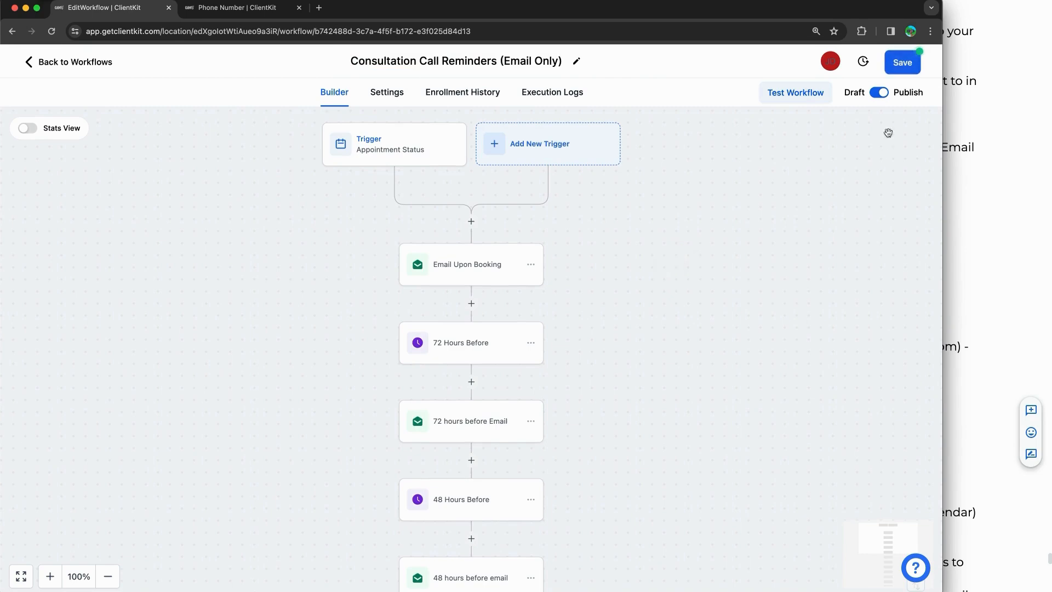
{"action": "left_click", "coordinate": [899, 64]}
{"action": "left_click", "coordinate": [74, 60]}
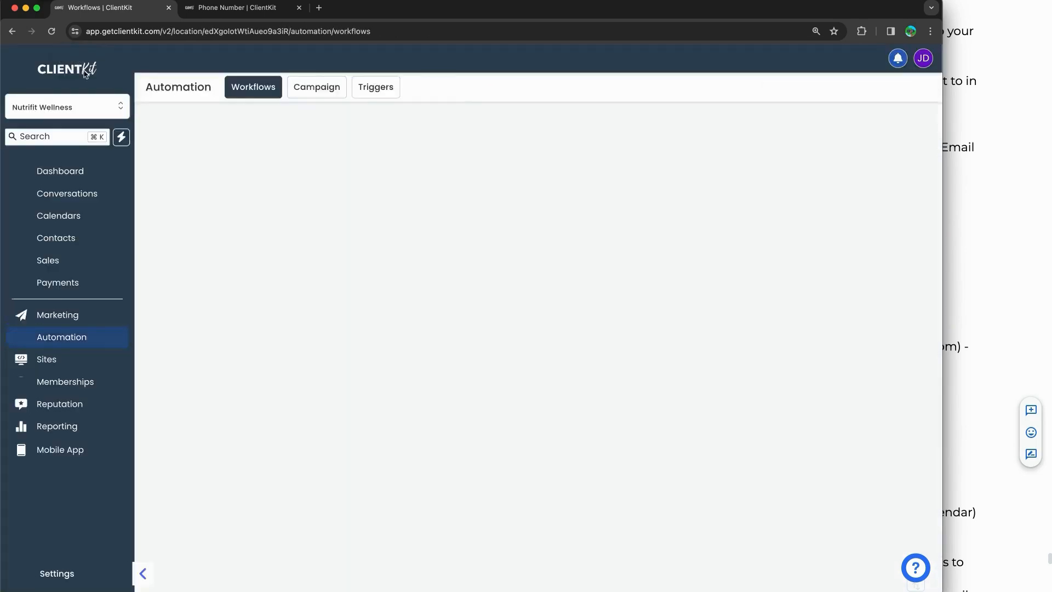
Step: Draw annotations over the Workflow List entries, then dismiss them
{"action": "left_click", "coordinate": [82, 2]}
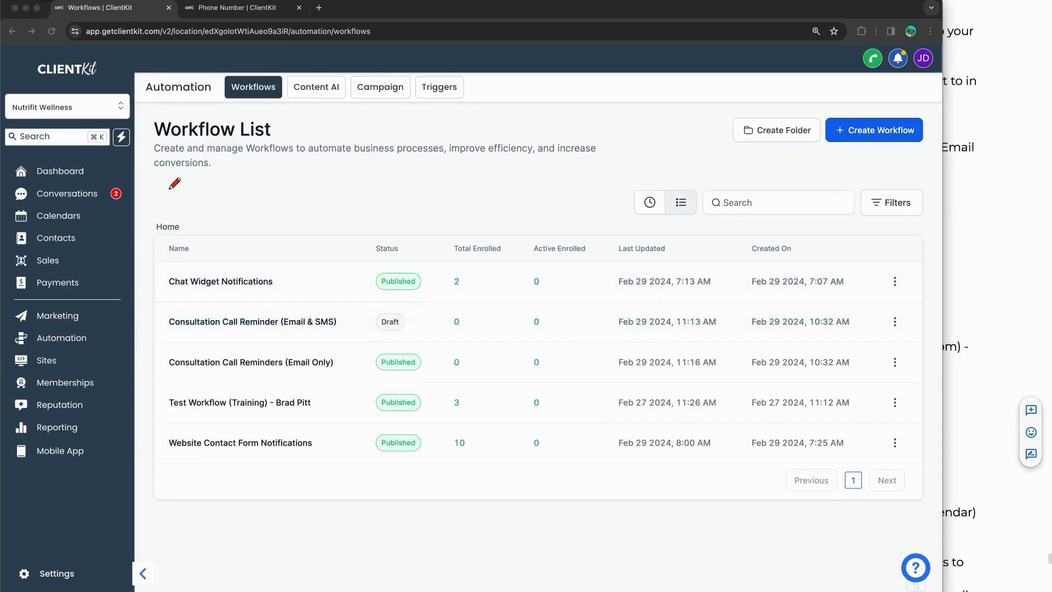
{"action": "left_click_drag", "start_coordinate": [286, 331], "coordinate": [344, 332]}
{"action": "left_click_drag", "start_coordinate": [406, 307], "coordinate": [378, 343]}
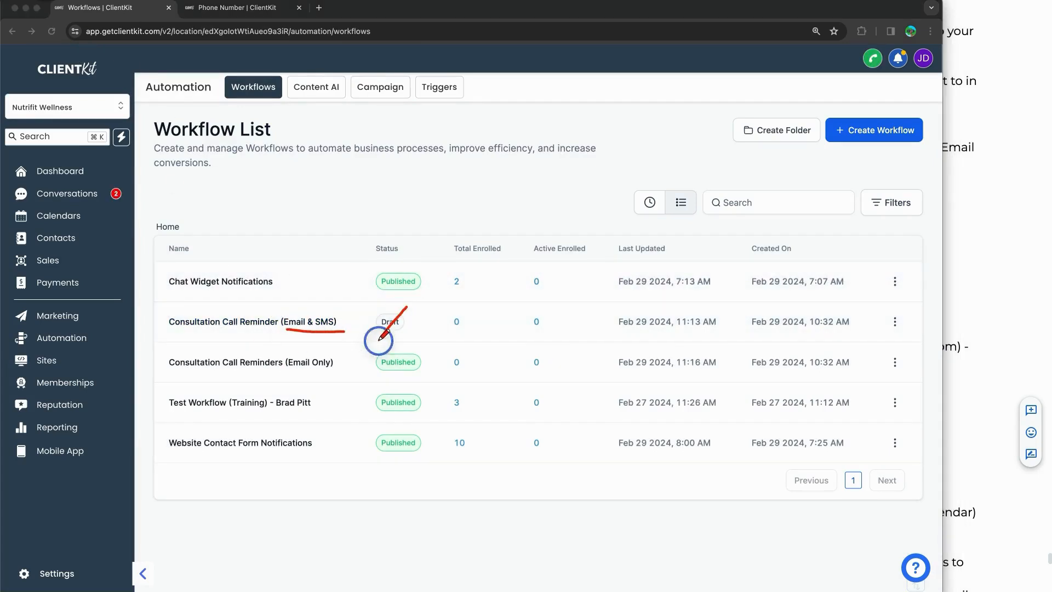
{"action": "left_click_drag", "start_coordinate": [368, 304], "coordinate": [408, 330]}
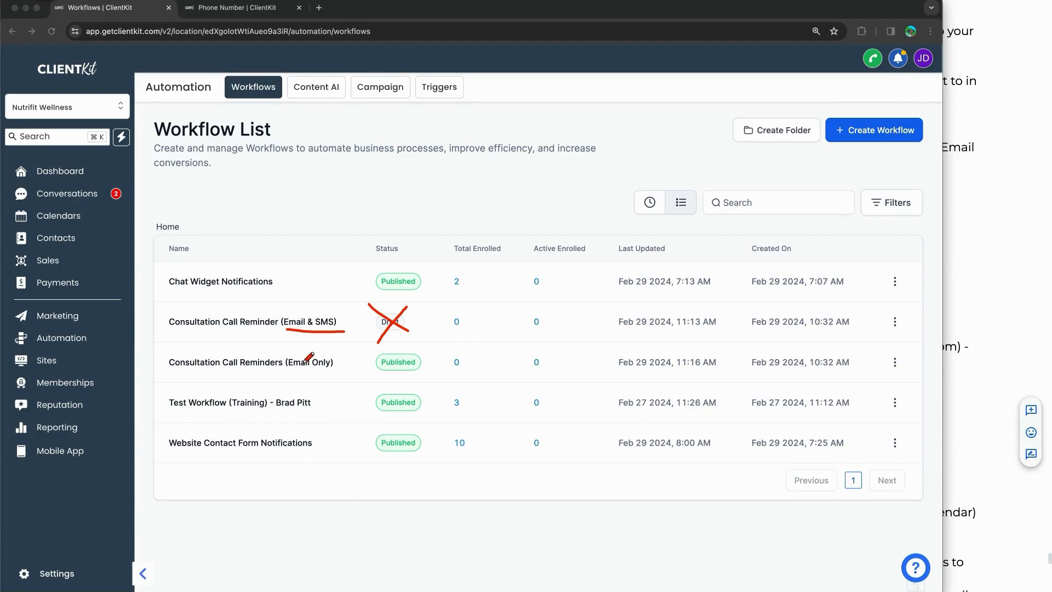
{"action": "left_click_drag", "start_coordinate": [290, 369], "coordinate": [324, 368]}
{"action": "mouse_move", "coordinate": [425, 352]}
{"action": "left_mouse_down"}
{"action": "mouse_move", "coordinate": [400, 375]}
{"action": "mouse_move", "coordinate": [433, 351]}
{"action": "left_mouse_up"}
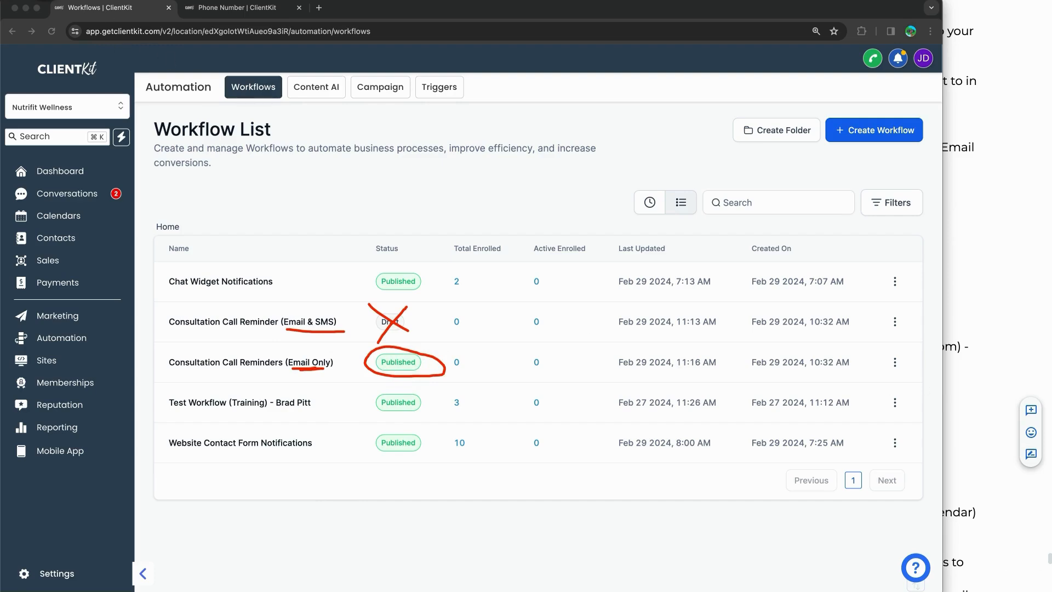
{"action": "key", "text": "Escape"}
Step: Read the guide's Workflow, Test and Publish sections, then return to ClientKit's Workflow List
{"action": "left_click", "coordinate": [957, 231]}
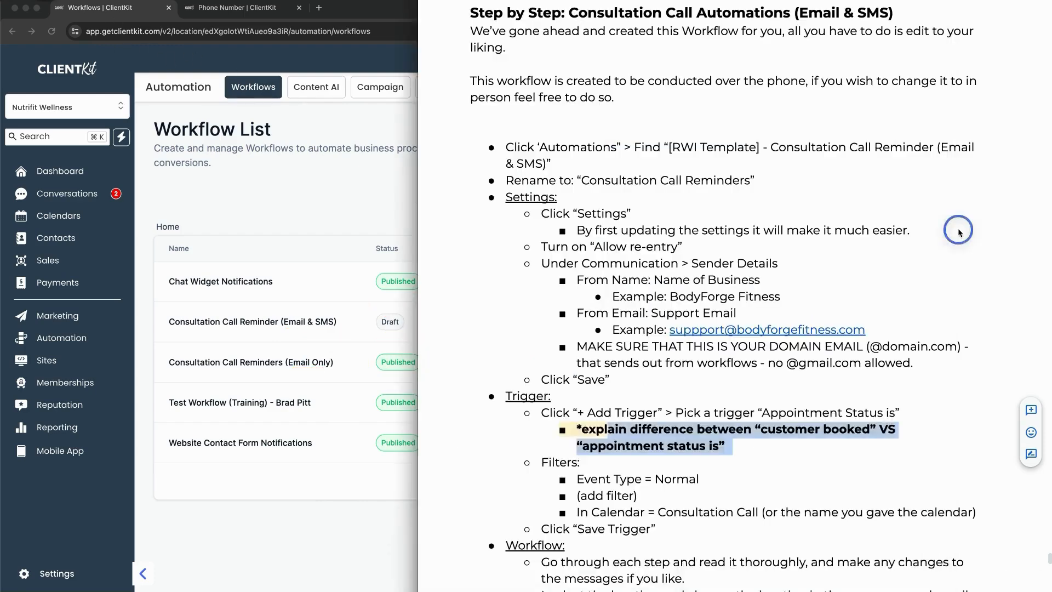
{"action": "scroll", "coordinate": [649, 278], "scroll_direction": "up", "scroll_amount": 1}
{"action": "left_click", "coordinate": [649, 278]}
{"action": "scroll", "coordinate": [641, 278], "scroll_direction": "down", "scroll_amount": 6}
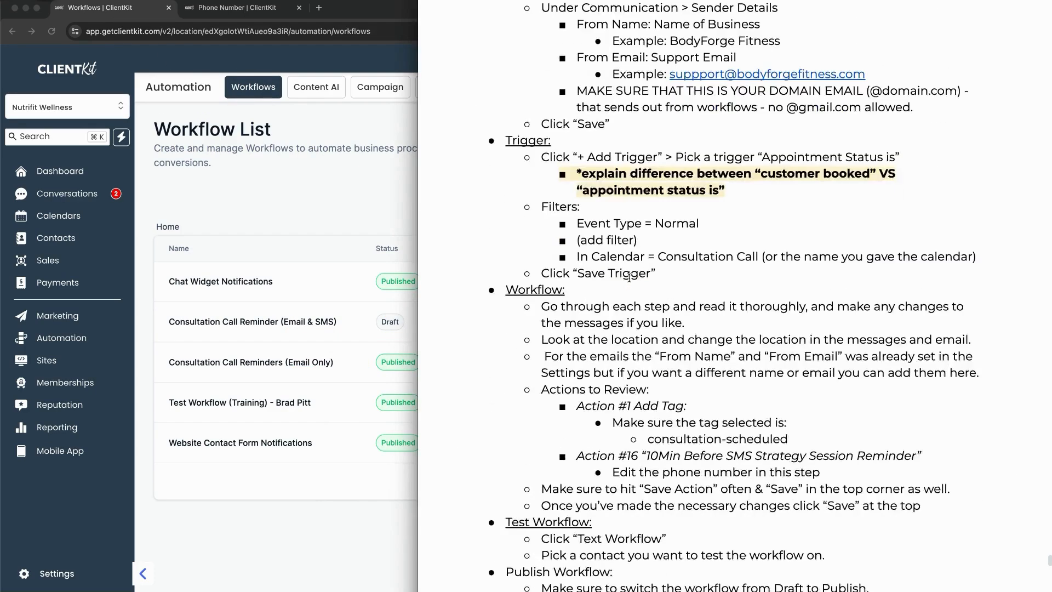
{"action": "scroll", "coordinate": [629, 278], "scroll_direction": "down", "scroll_amount": 10}
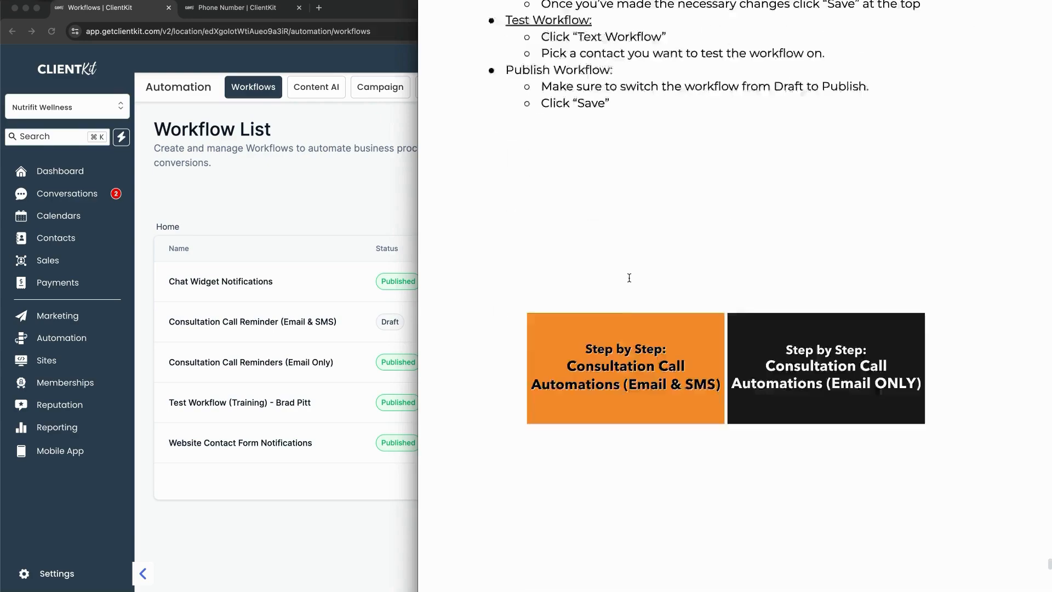
{"action": "scroll", "coordinate": [629, 278], "scroll_direction": "down", "scroll_amount": 8}
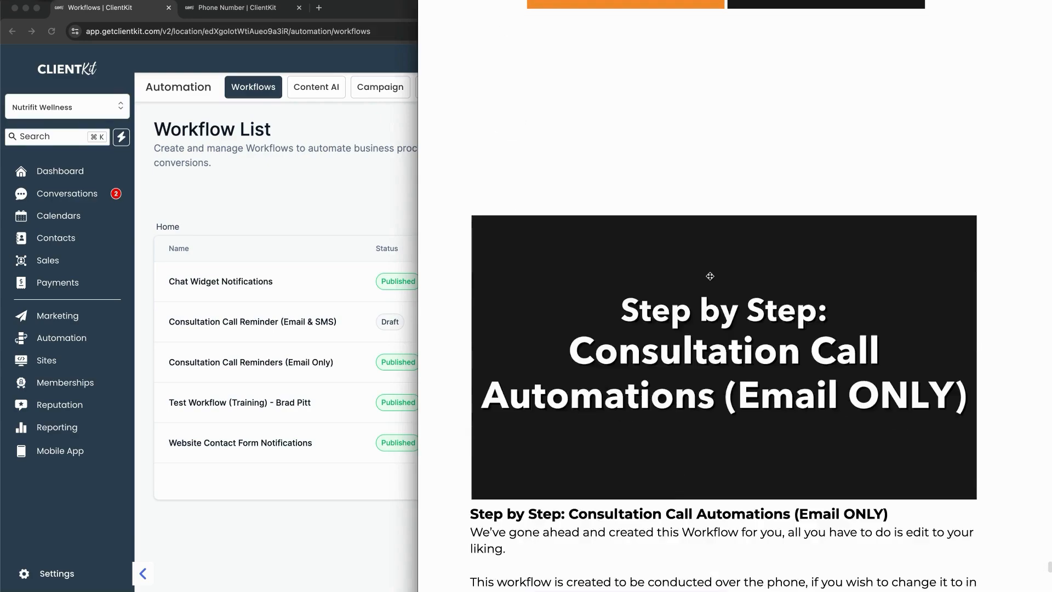
{"action": "scroll", "coordinate": [709, 282], "scroll_direction": "down", "scroll_amount": 8}
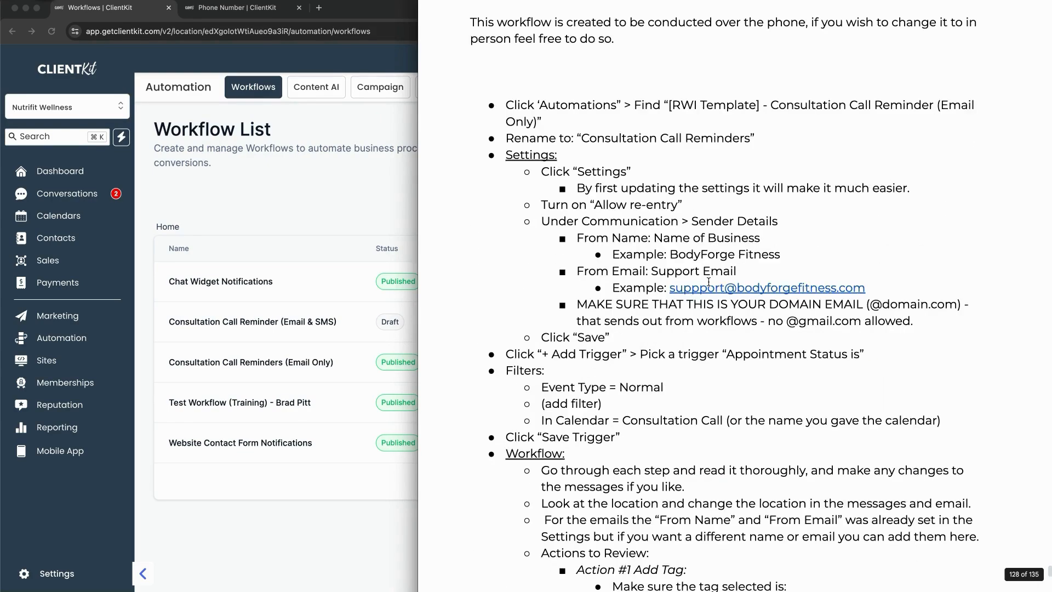
{"action": "scroll", "coordinate": [708, 282], "scroll_direction": "down", "scroll_amount": 3}
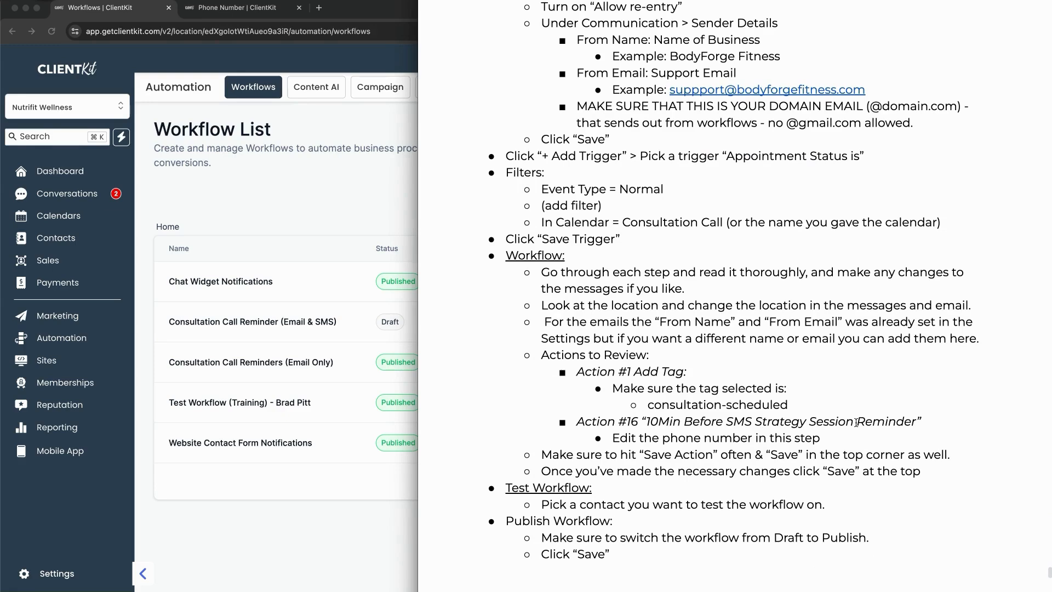
{"action": "left_click", "coordinate": [316, 498]}
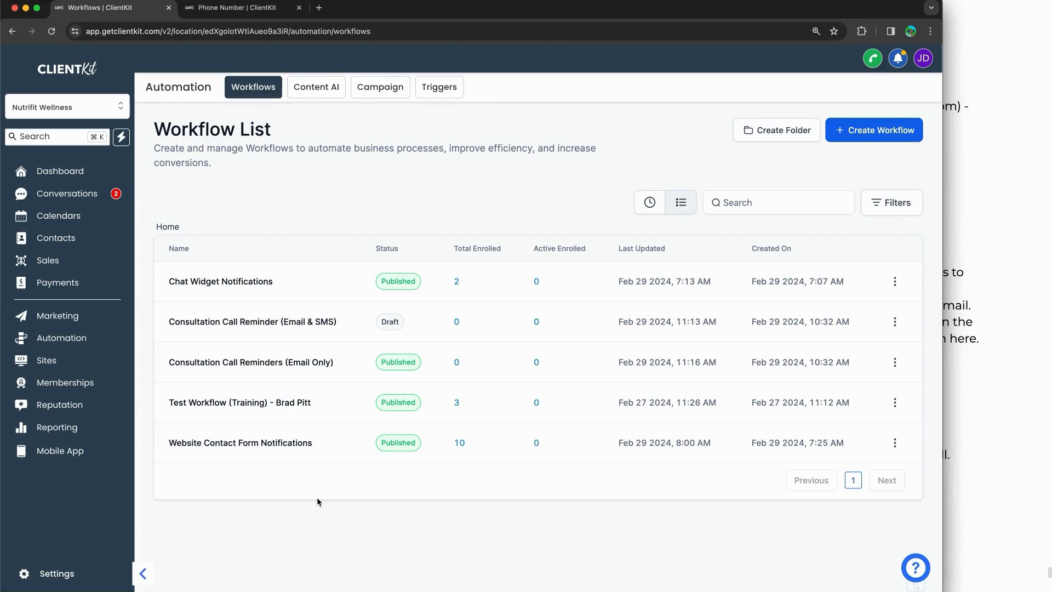
Step: Copy the Permanent Link from the 1on1 Consult calendar's Share options in Settings > Calendars
{"action": "left_click", "coordinate": [55, 573]}
{"action": "left_click", "coordinate": [40, 350]}
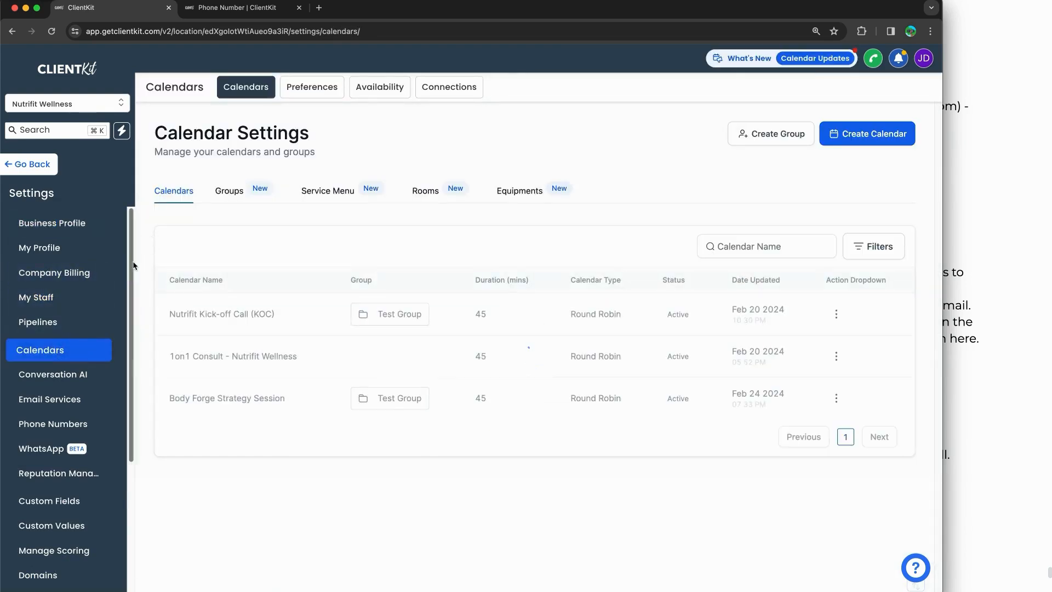
{"action": "left_click_drag", "start_coordinate": [193, 356], "coordinate": [296, 357]}
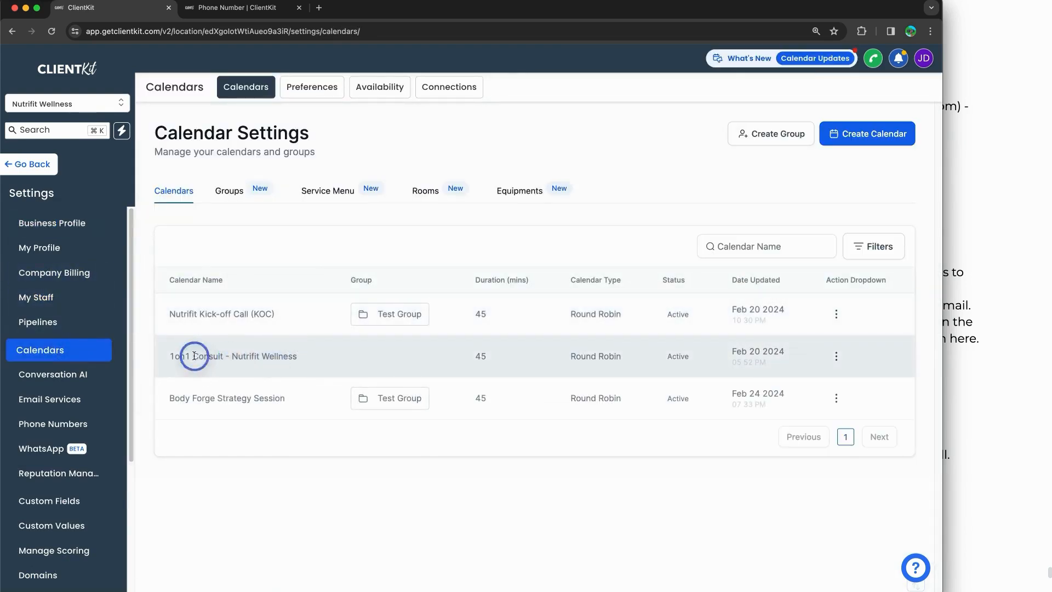
{"action": "left_click_drag", "start_coordinate": [193, 357], "coordinate": [297, 357]}
{"action": "left_click", "coordinate": [836, 357]}
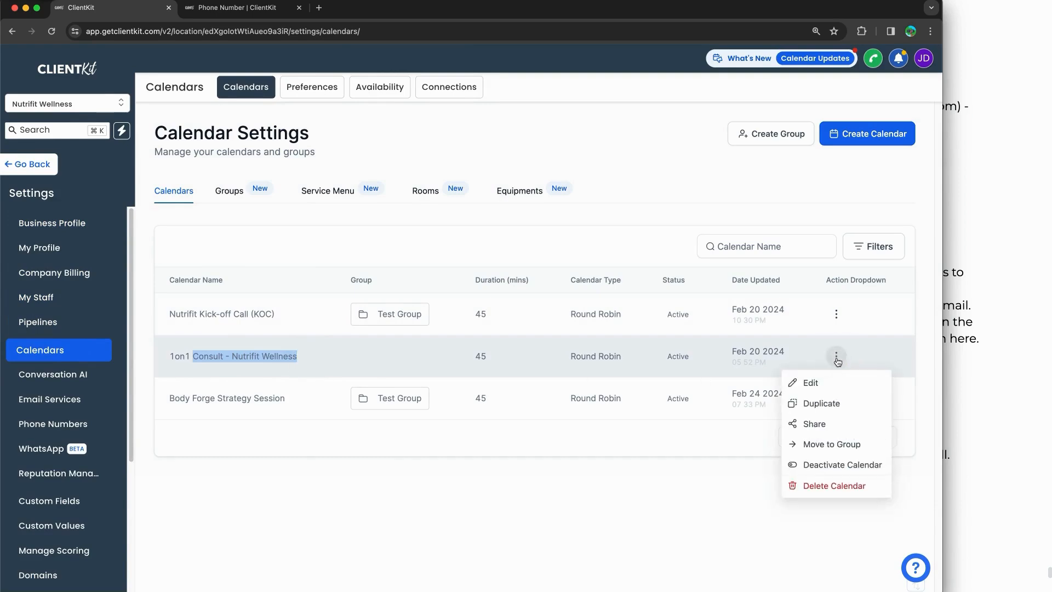
{"action": "left_click", "coordinate": [804, 420]}
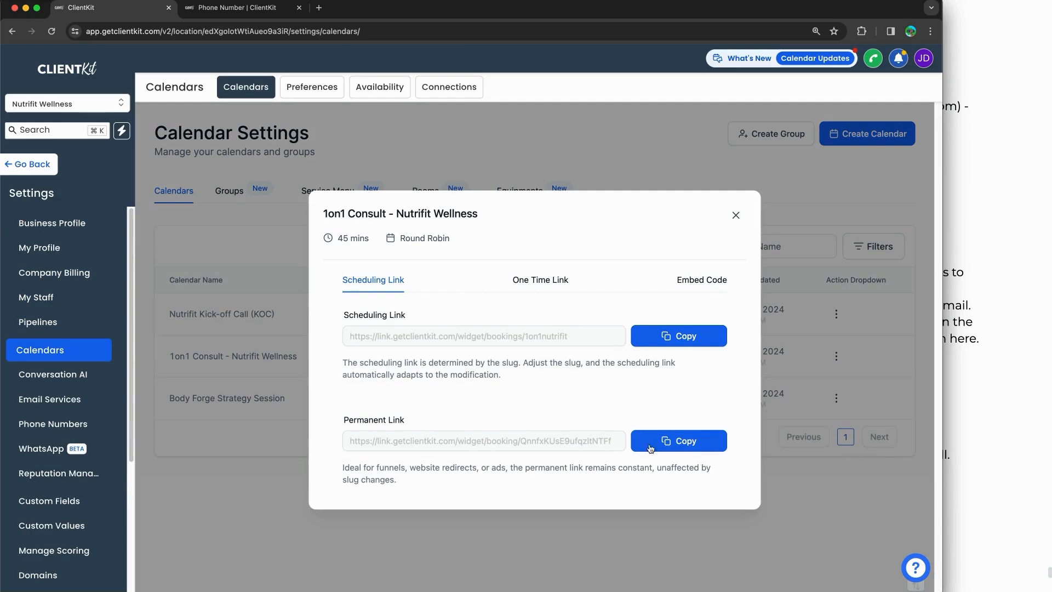
{"action": "left_click", "coordinate": [666, 438]}
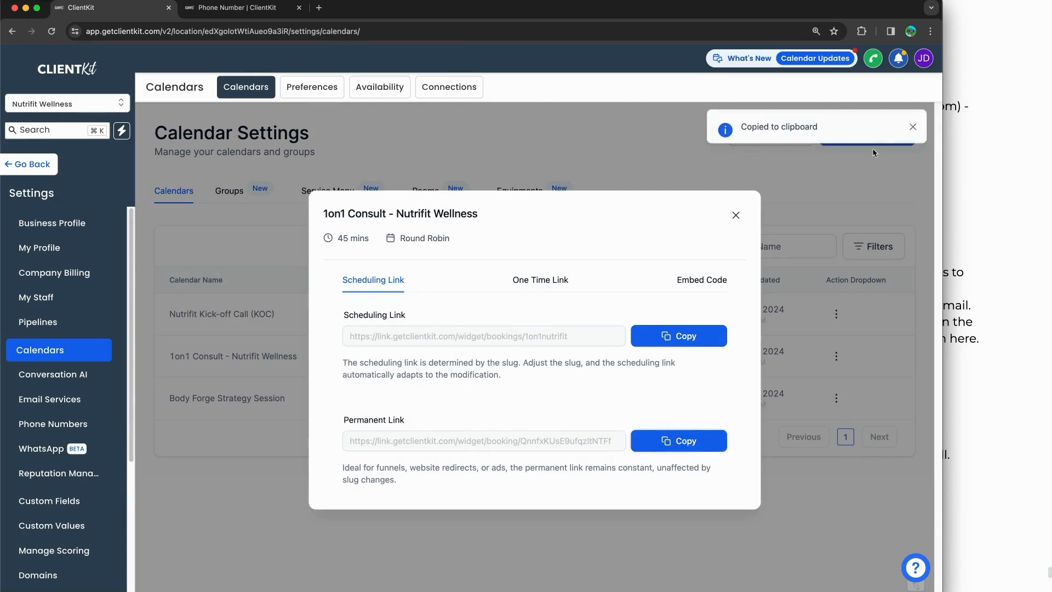
Step: Open the copied booking link in a new Incognito window
{"action": "left_click", "coordinate": [931, 31]}
{"action": "left_click", "coordinate": [783, 82]}
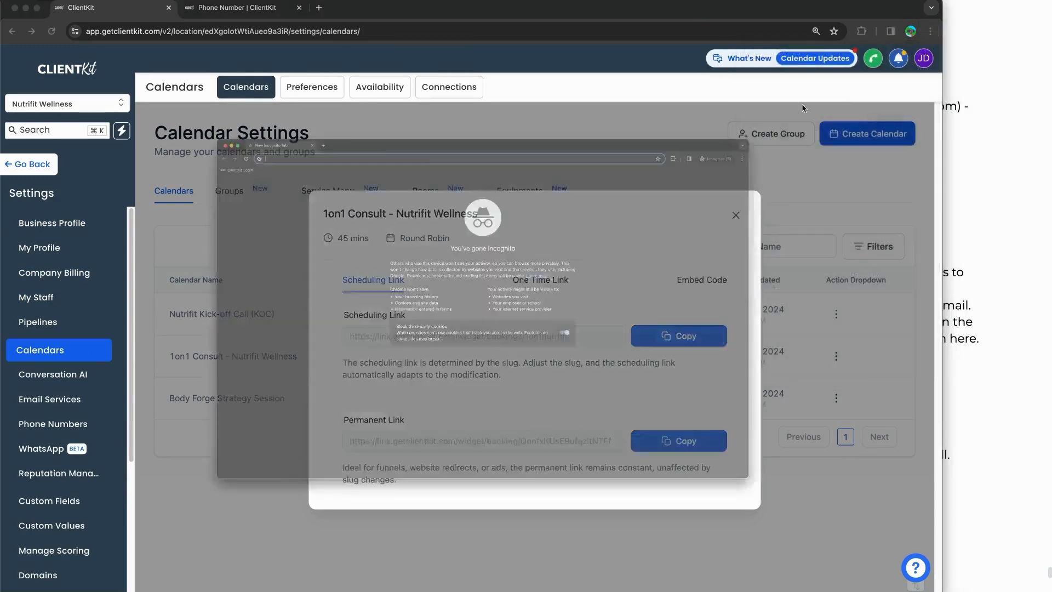
{"action": "key", "text": "super+v"}
{"action": "key", "text": "Return"}
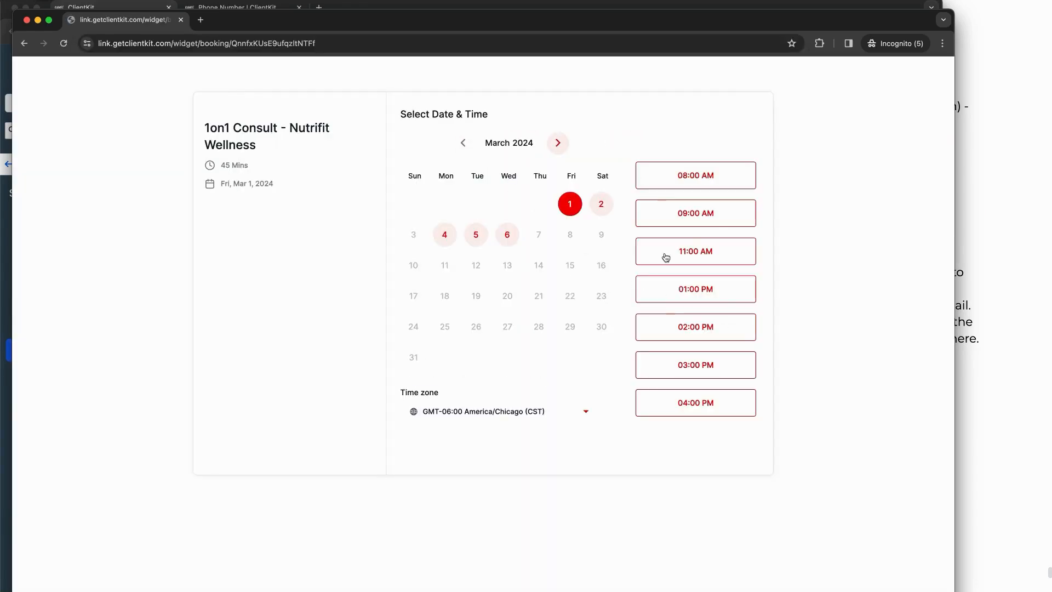
Step: Choose the 9:00 AM slot on March 1, 2024, then enter the test contact's name and phone number
{"action": "left_click", "coordinate": [665, 214]}
{"action": "left_click", "coordinate": [752, 212]}
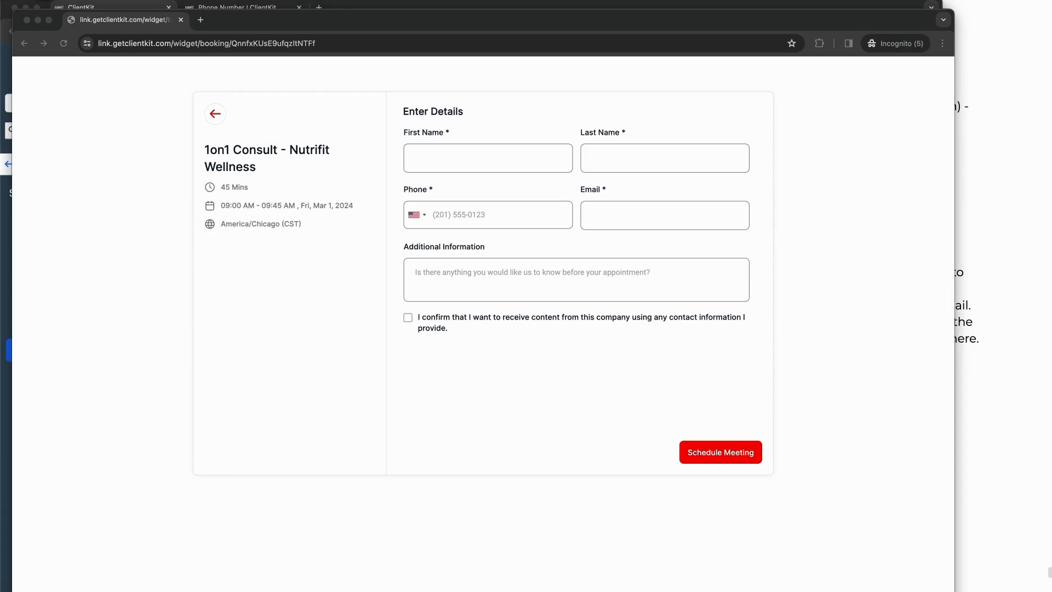
{"action": "left_click", "coordinate": [491, 158]}
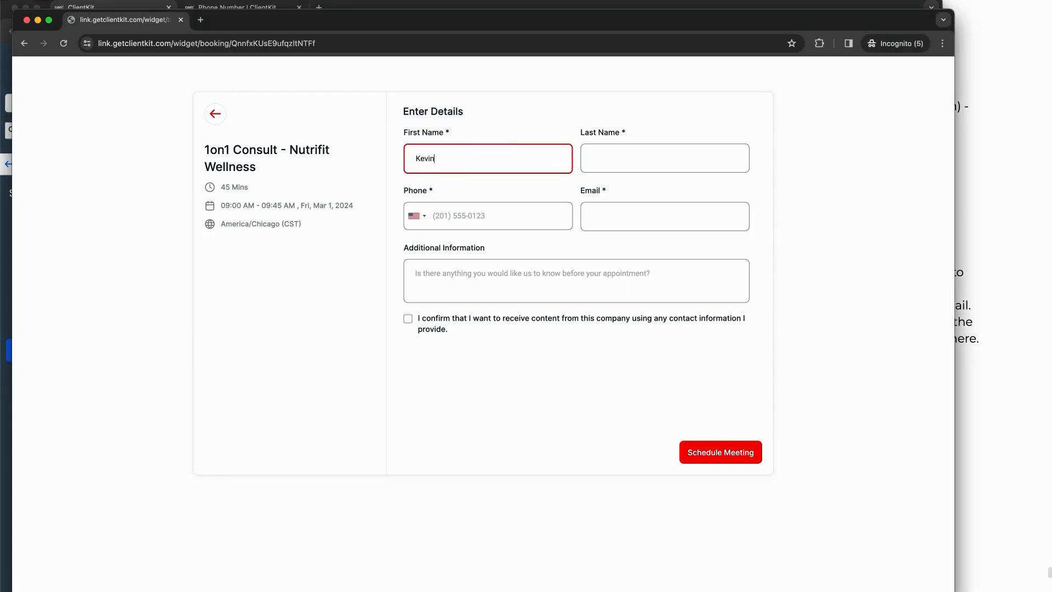
{"action": "key", "text": "Tab"}
{"action": "key", "text": "Tab"}
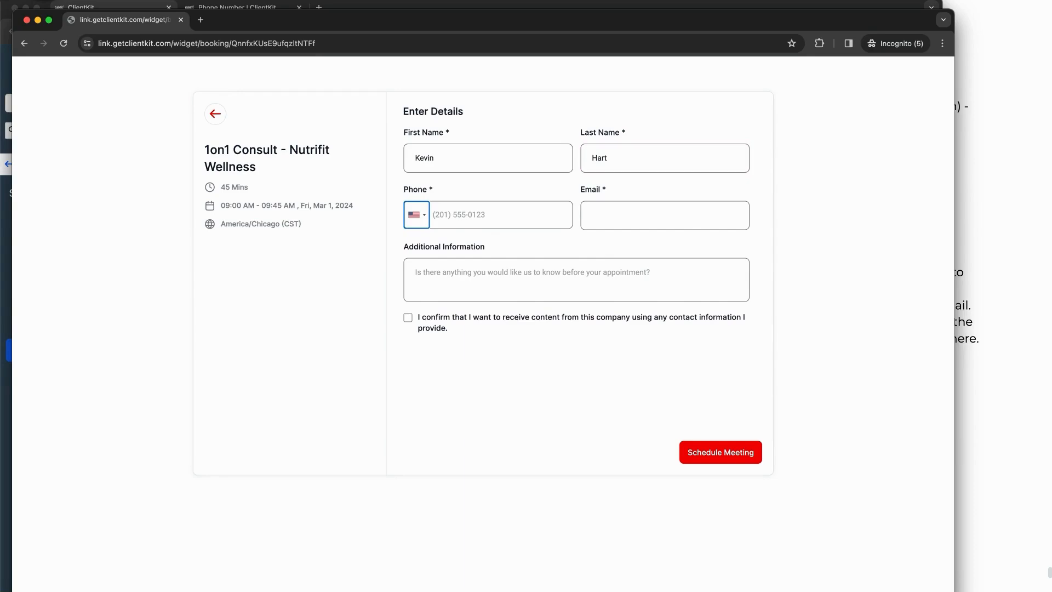
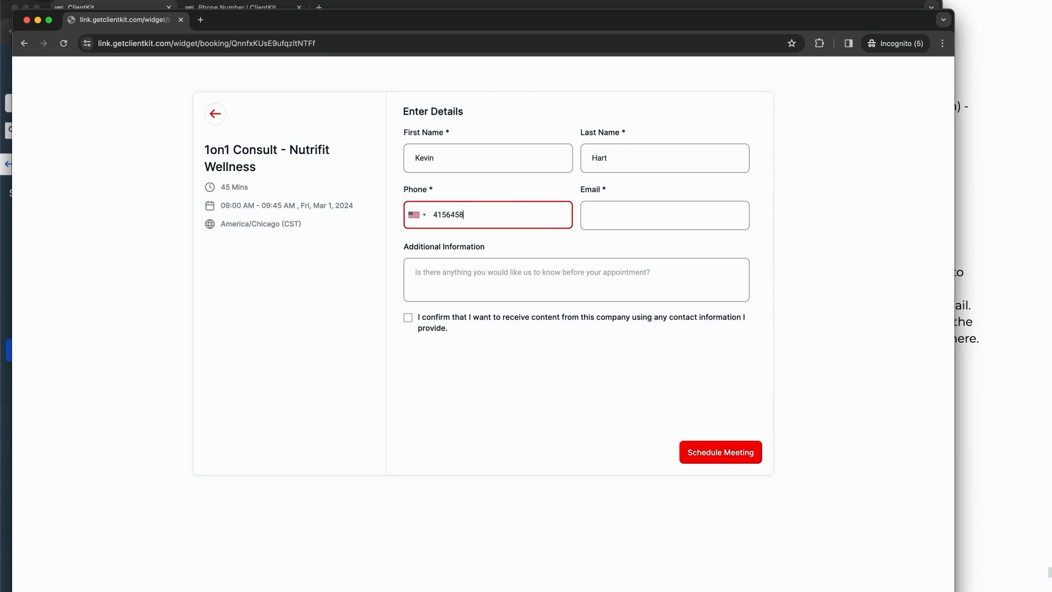
{"action": "left_click", "coordinate": [791, 230]}
Step: Enter the contact's email, accept messaging consent, and schedule the meeting, then bring ClientKit back to the front
{"action": "left_click", "coordinate": [672, 218]}
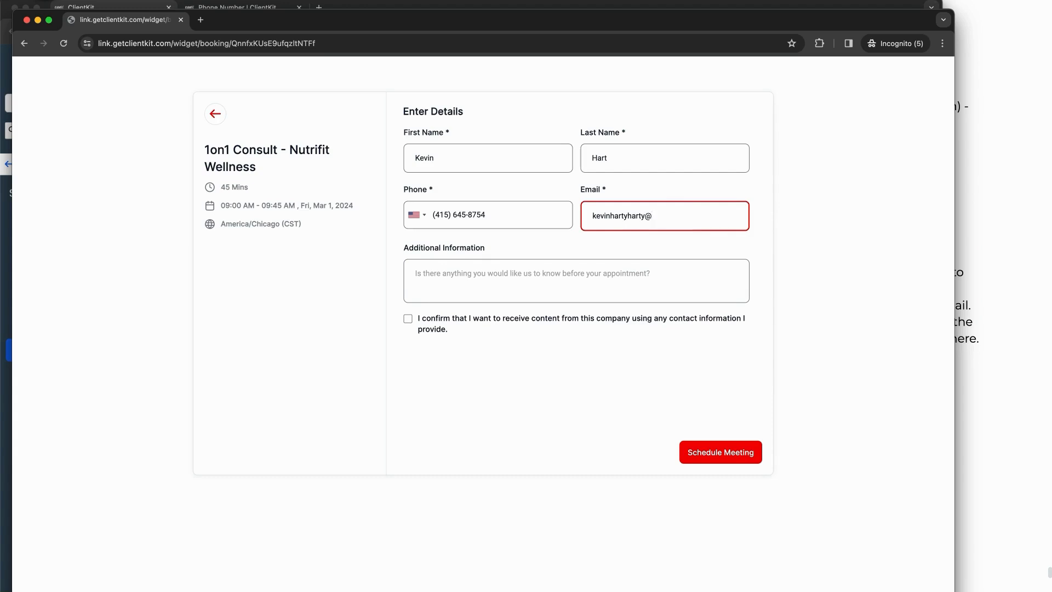
{"action": "key", "text": "super+Tab"}
{"action": "key", "text": "super+Tab"}
{"action": "type", "text": "gmai"}
{"action": "left_click", "coordinate": [409, 319]}
{"action": "left_click", "coordinate": [726, 452]}
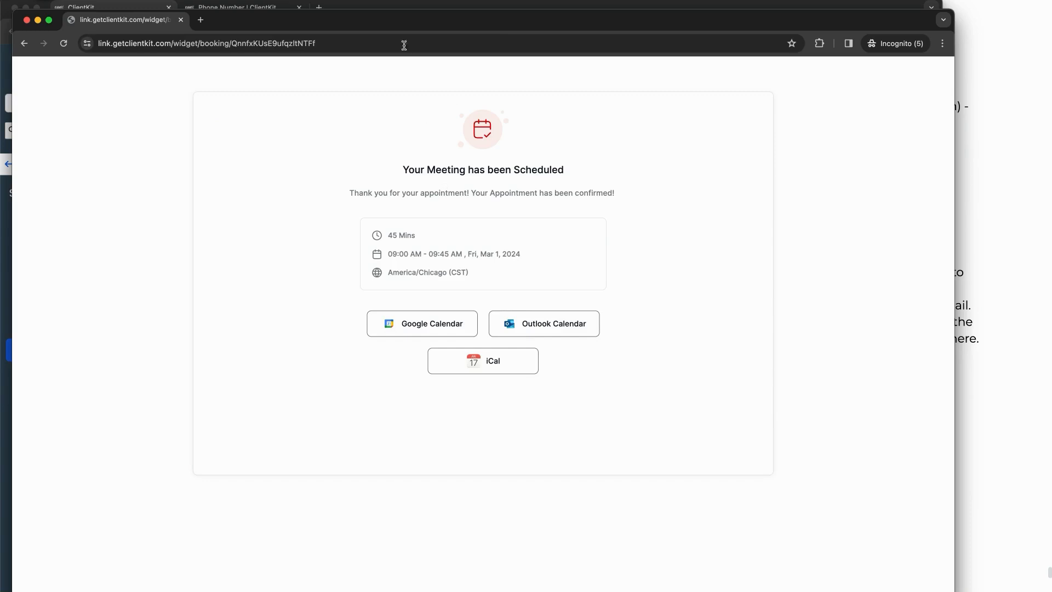
{"action": "double_click", "coordinate": [404, 19]}
{"action": "left_click", "coordinate": [65, 171]}
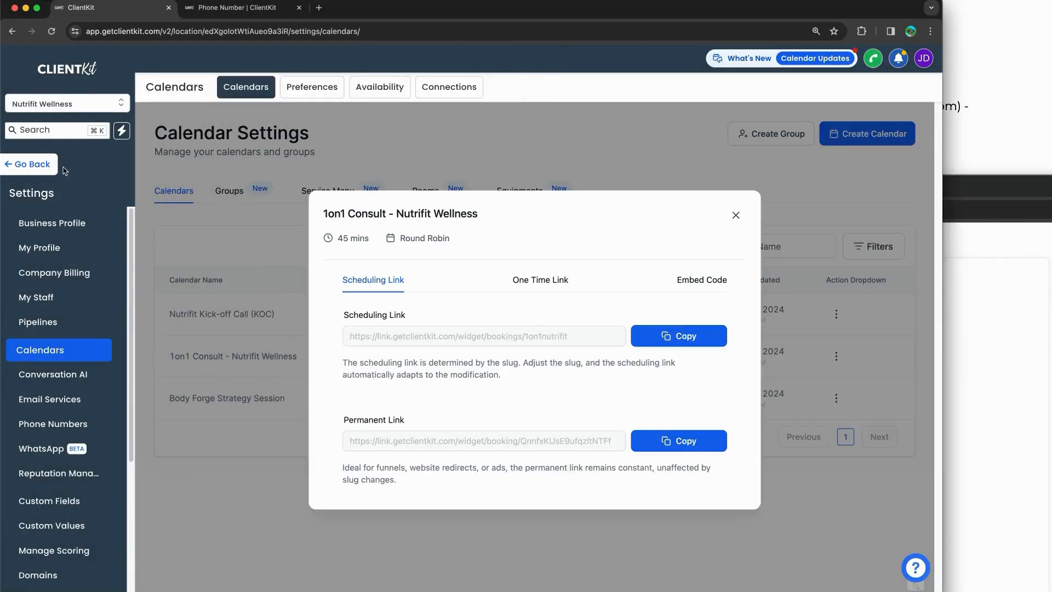
Step: Open the newly booked contact from Contacts and expand the Test Workflow from Training email
{"action": "left_click", "coordinate": [46, 164]}
{"action": "left_click", "coordinate": [59, 236]}
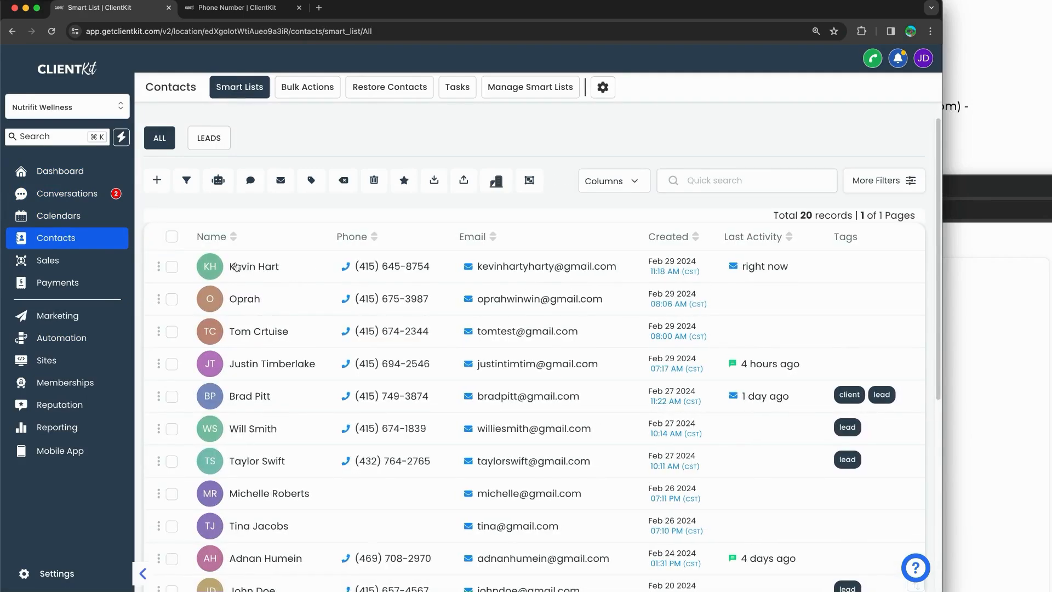
{"action": "left_click", "coordinate": [256, 266]}
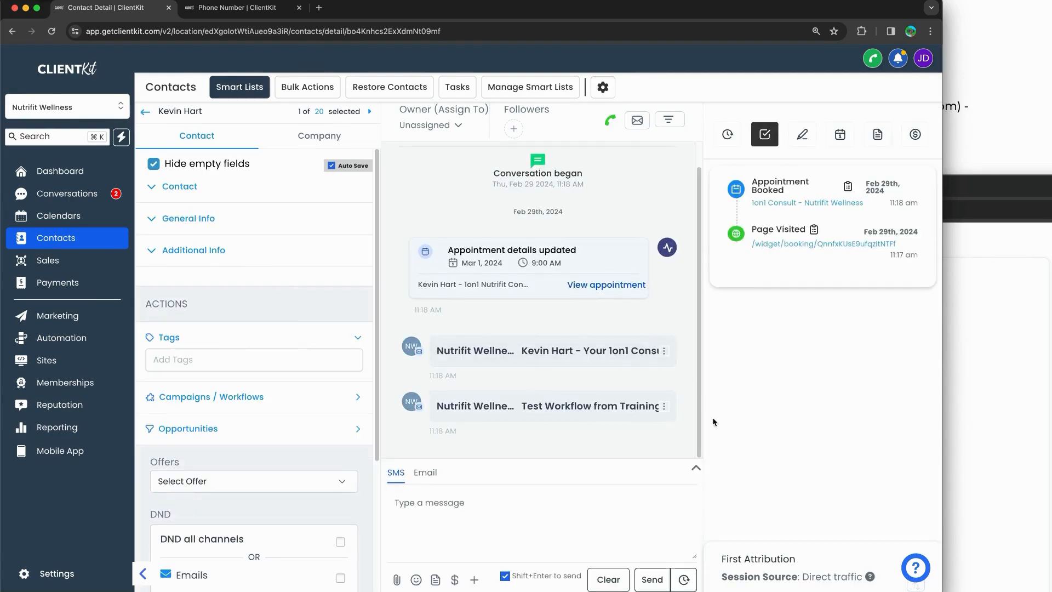
{"action": "left_click", "coordinate": [557, 406]}
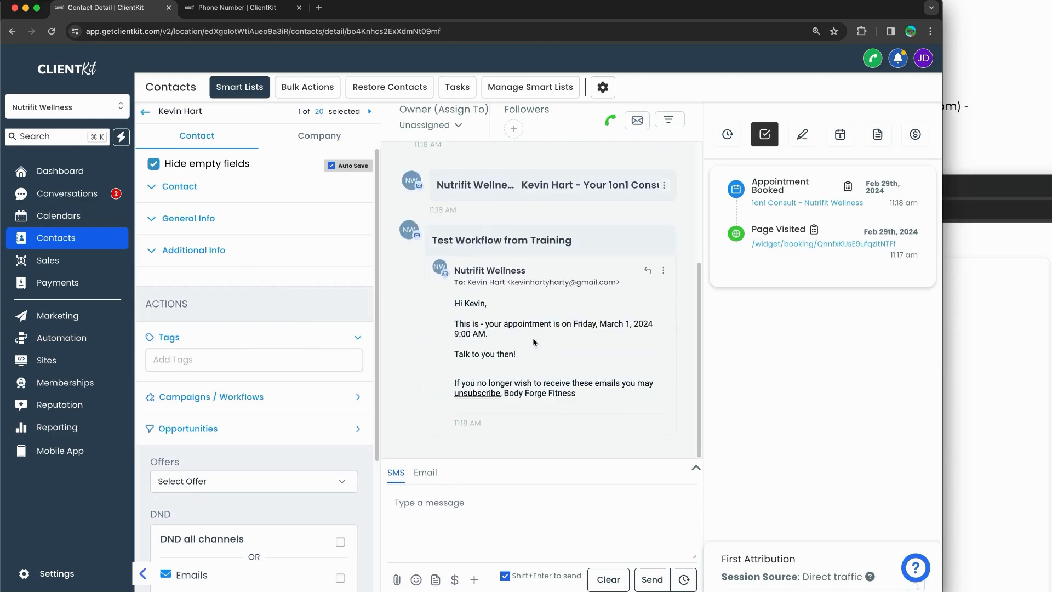
{"action": "left_click_drag", "start_coordinate": [512, 324], "coordinate": [610, 388]}
{"action": "left_click", "coordinate": [610, 388]}
Step: Expand the 1on1 Consult confirmation email and scroll through it
{"action": "left_click", "coordinate": [536, 197]}
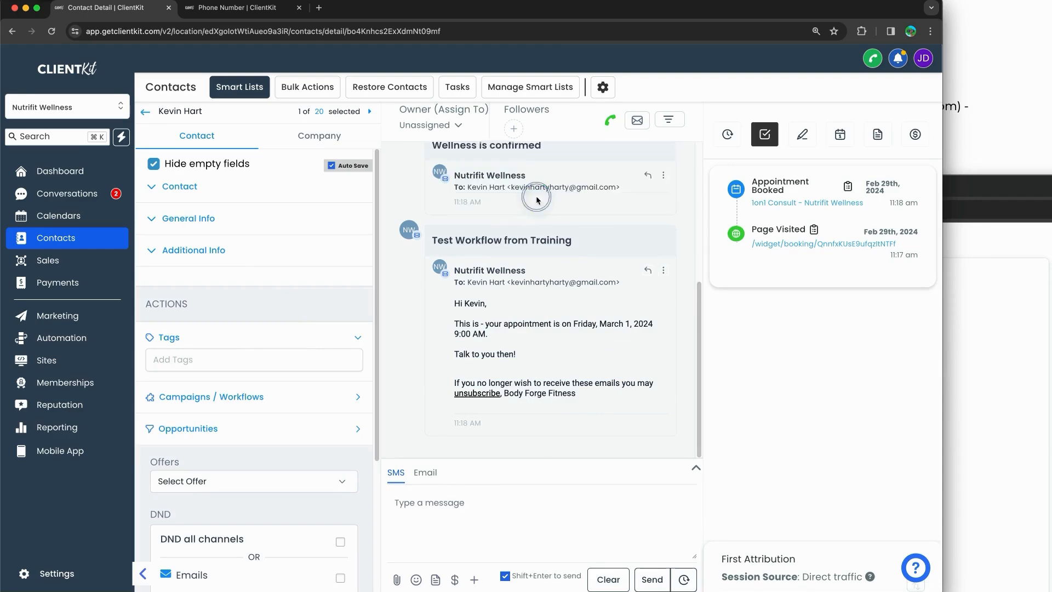
{"action": "scroll", "coordinate": [539, 265], "scroll_direction": "up", "scroll_amount": 3}
{"action": "scroll", "coordinate": [538, 265], "scroll_direction": "up", "scroll_amount": 3}
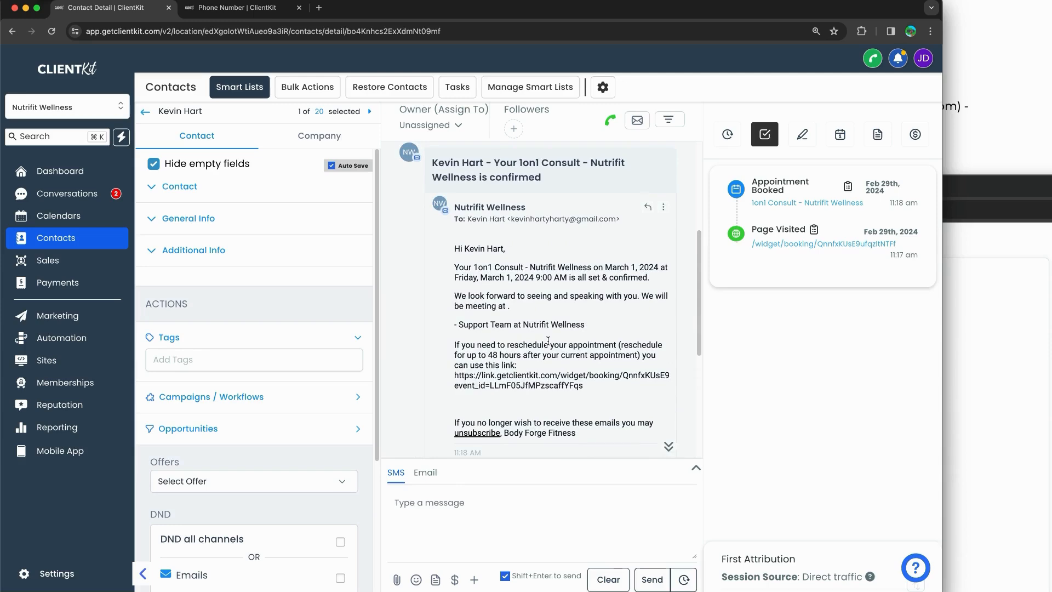
{"action": "scroll", "coordinate": [548, 341], "scroll_direction": "down", "scroll_amount": 3}
{"action": "scroll", "coordinate": [548, 341], "scroll_direction": "up", "scroll_amount": 3}
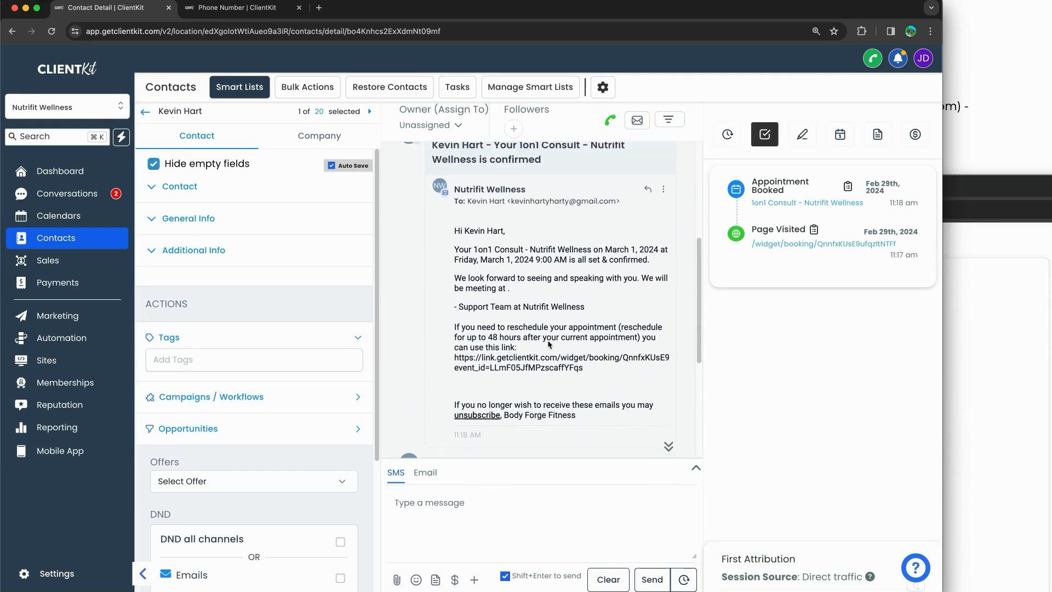
{"action": "scroll", "coordinate": [547, 341], "scroll_direction": "up", "scroll_amount": 2}
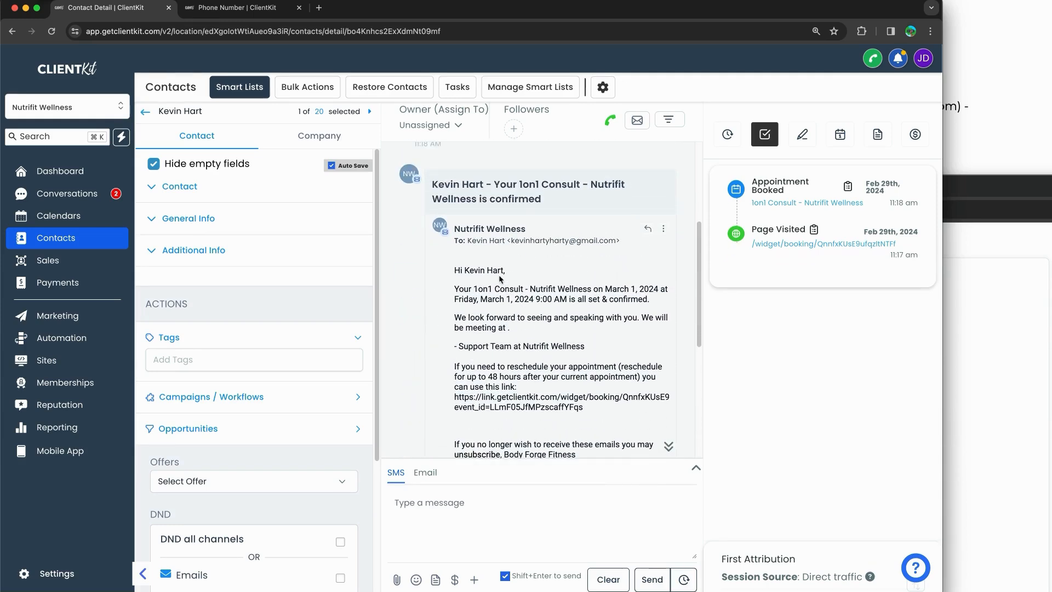
{"action": "scroll", "coordinate": [499, 316], "scroll_direction": "down", "scroll_amount": 5}
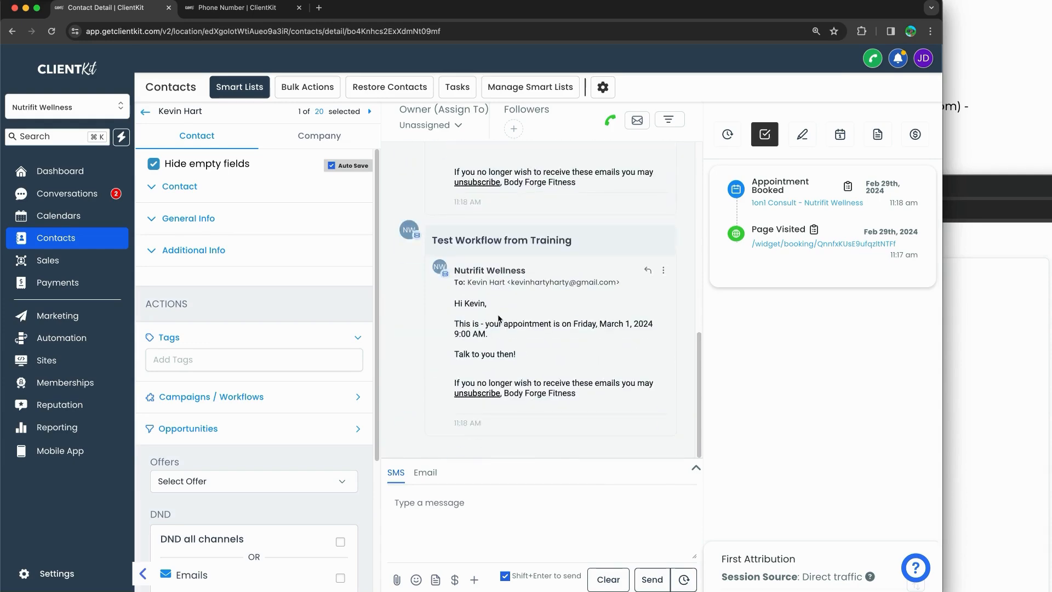
{"action": "scroll", "coordinate": [499, 317], "scroll_direction": "up", "scroll_amount": 2}
{"action": "scroll", "coordinate": [500, 318], "scroll_direction": "down", "scroll_amount": 2}
Step: Annotate the contact's workflows, marking the past training workflow and the active Email Only workflow
{"action": "left_click", "coordinate": [227, 403]}
{"action": "scroll", "coordinate": [229, 408], "scroll_direction": "down", "scroll_amount": 1}
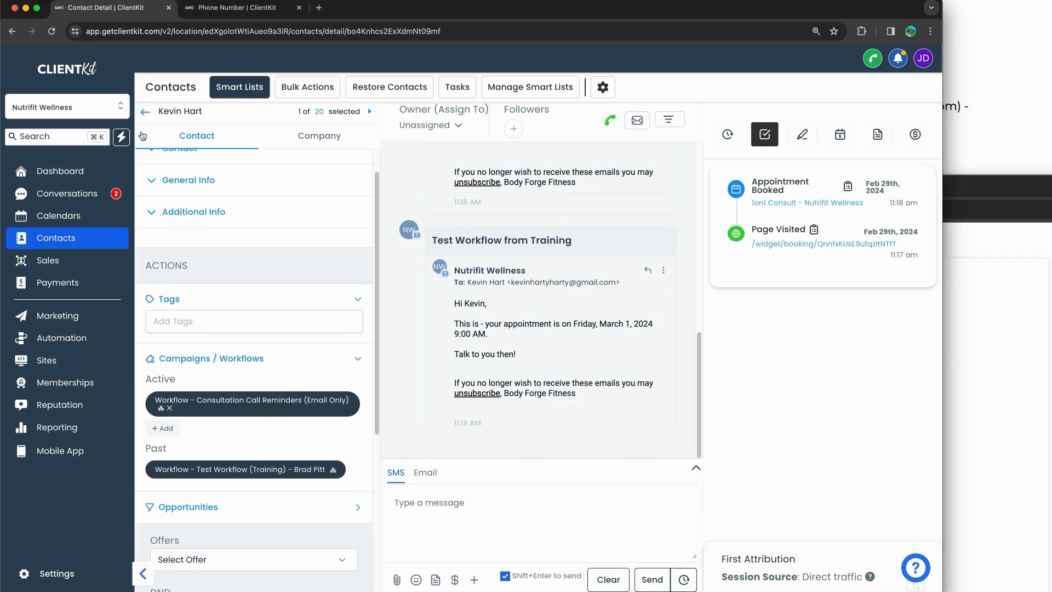
{"action": "mouse_move", "coordinate": [268, 478]}
{"action": "left_mouse_down"}
{"action": "mouse_move", "coordinate": [345, 461]}
{"action": "mouse_move", "coordinate": [156, 457]}
{"action": "mouse_move", "coordinate": [189, 476]}
{"action": "left_mouse_up"}
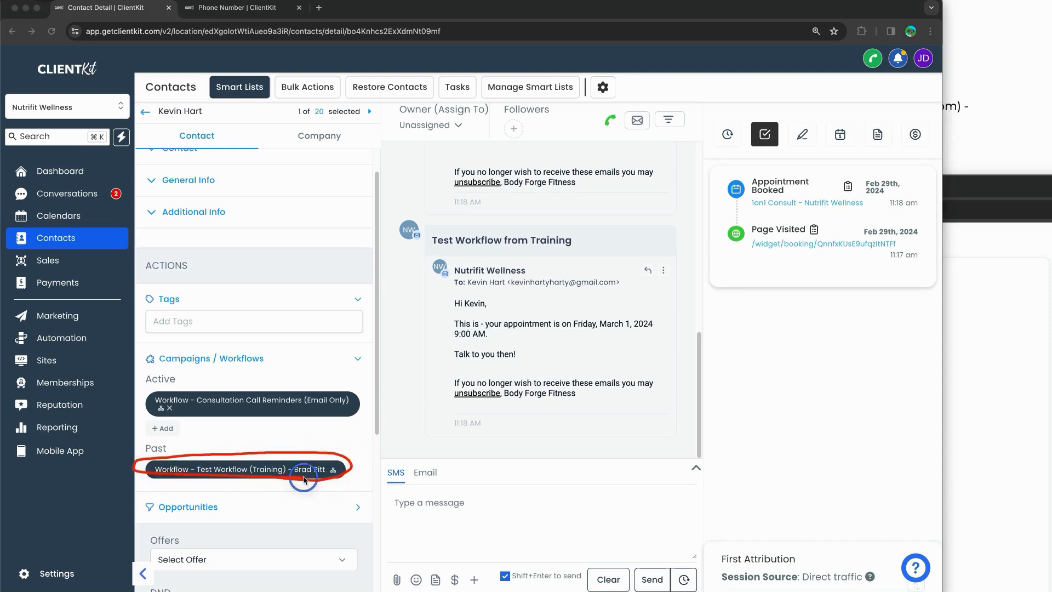
{"action": "mouse_move", "coordinate": [292, 418]}
{"action": "left_mouse_down"}
{"action": "mouse_move", "coordinate": [284, 447]}
{"action": "mouse_move", "coordinate": [289, 438]}
{"action": "left_mouse_up"}
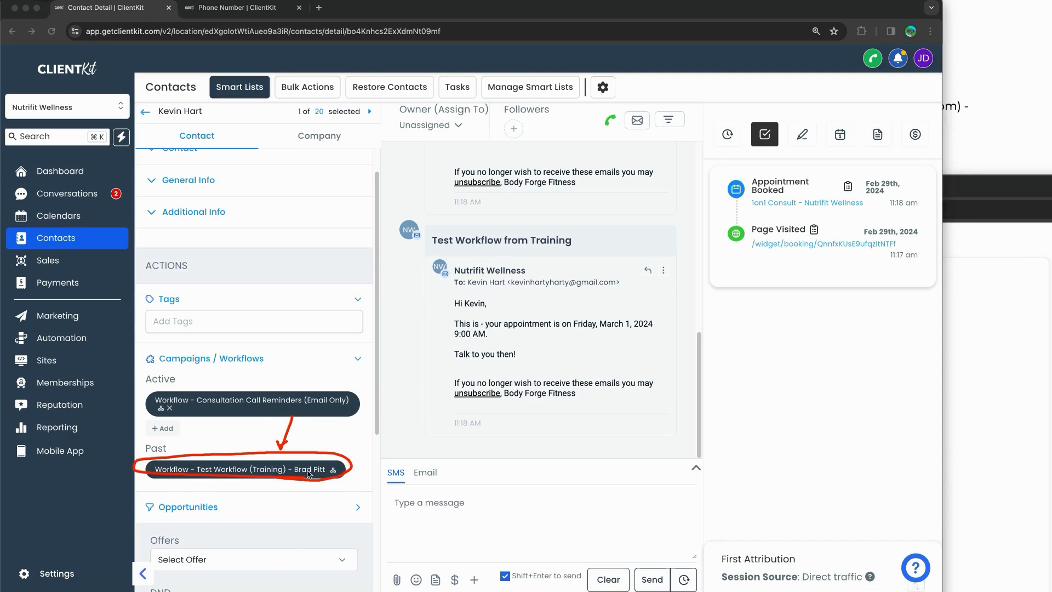
{"action": "left_click_drag", "start_coordinate": [333, 442], "coordinate": [233, 498]}
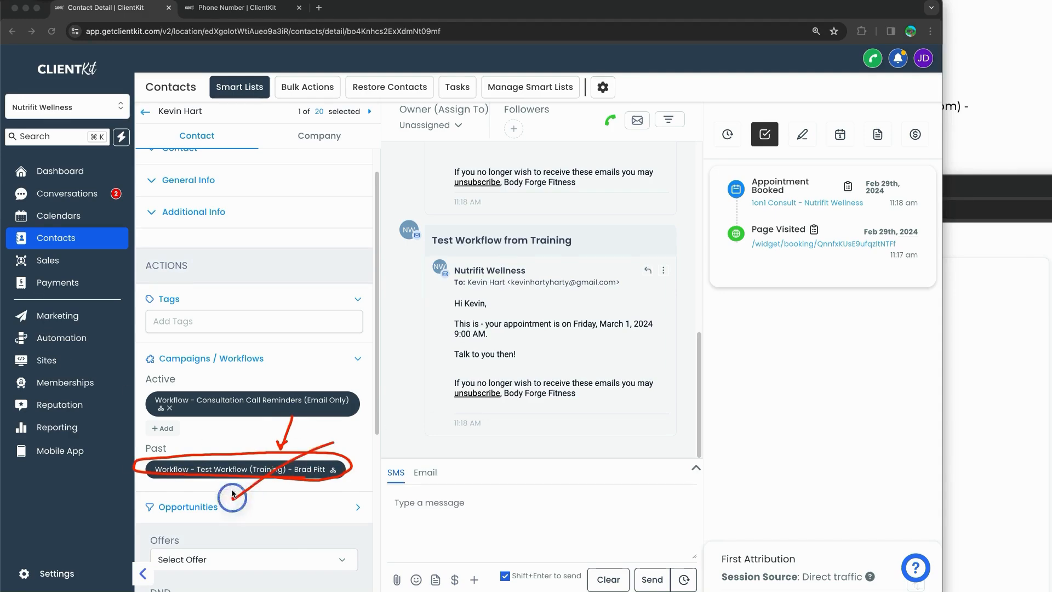
{"action": "left_click_drag", "start_coordinate": [226, 427], "coordinate": [337, 488]}
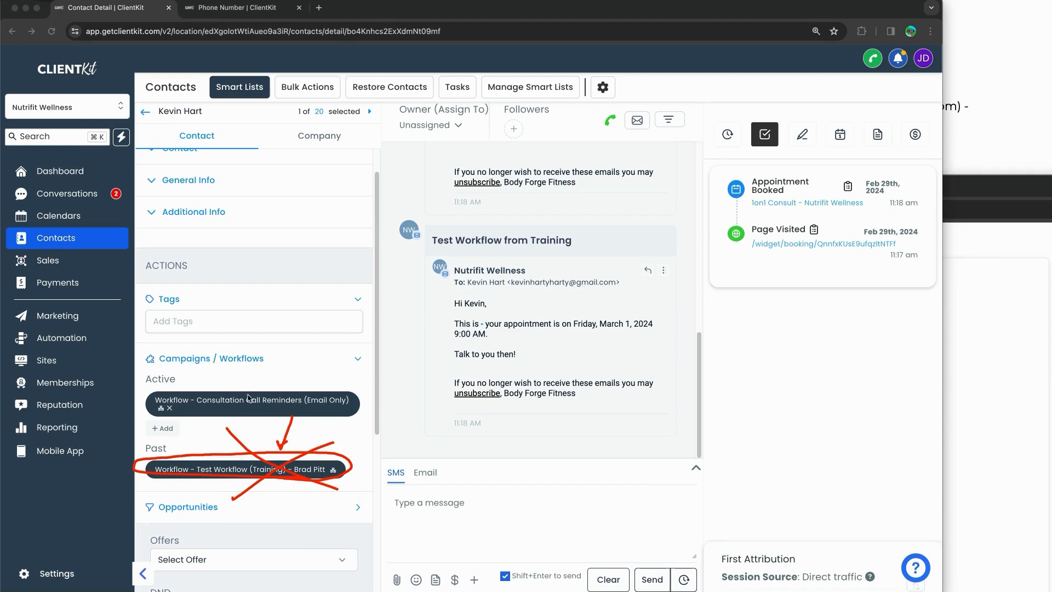
{"action": "mouse_move", "coordinate": [227, 408]}
{"action": "left_mouse_down"}
{"action": "mouse_move", "coordinate": [333, 407]}
{"action": "mouse_move", "coordinate": [332, 374]}
{"action": "left_mouse_up"}
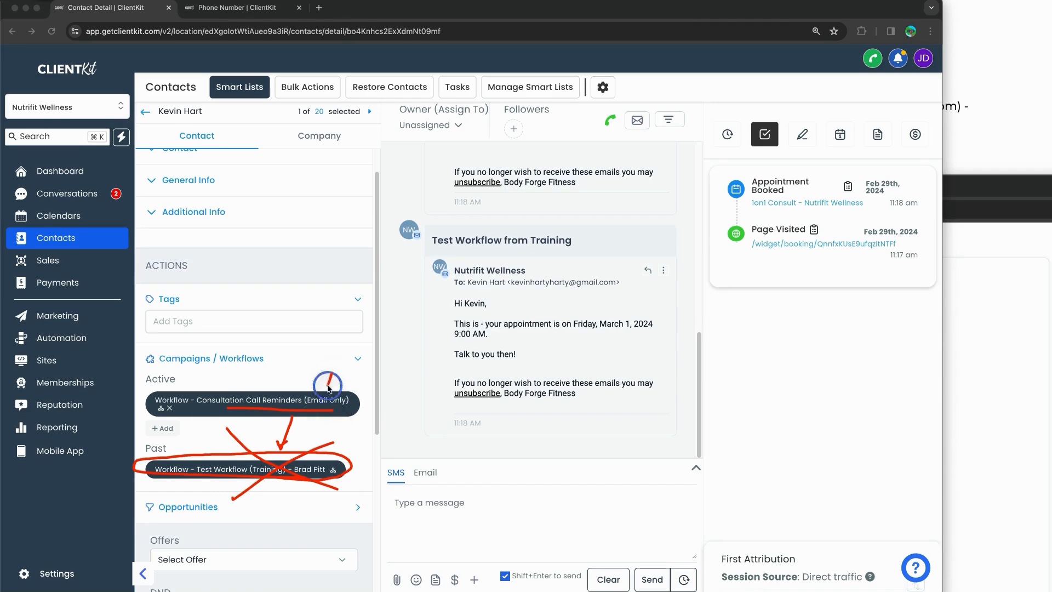
{"action": "mouse_move", "coordinate": [219, 338]}
{"action": "left_mouse_down"}
{"action": "mouse_move", "coordinate": [401, 336]}
{"action": "mouse_move", "coordinate": [391, 508]}
{"action": "mouse_move", "coordinate": [134, 351]}
{"action": "mouse_move", "coordinate": [132, 529]}
{"action": "mouse_move", "coordinate": [410, 521]}
{"action": "mouse_move", "coordinate": [394, 471]}
{"action": "left_mouse_up"}
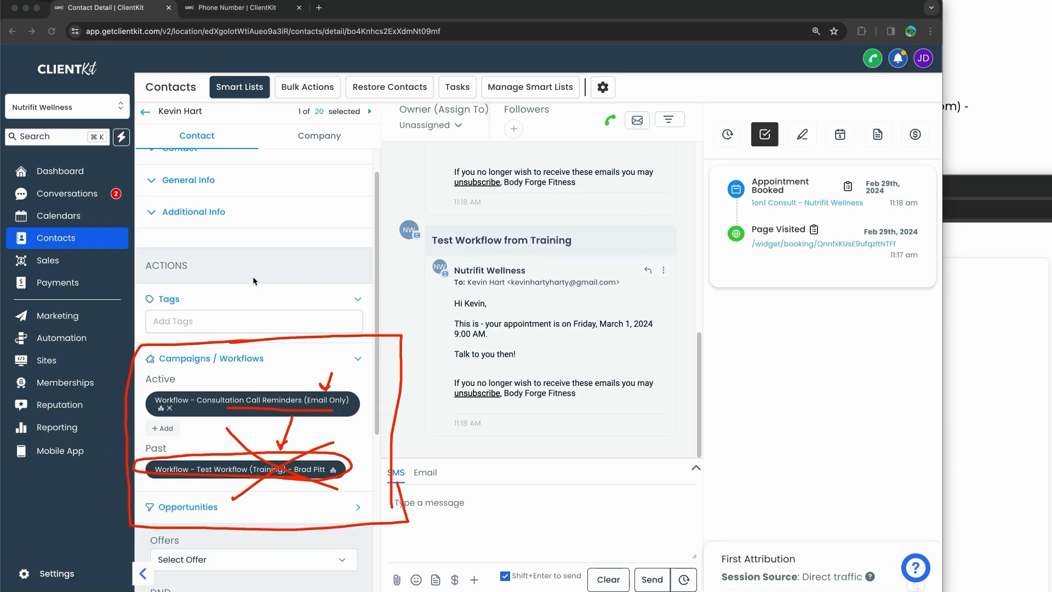
{"action": "key", "text": "Escape"}
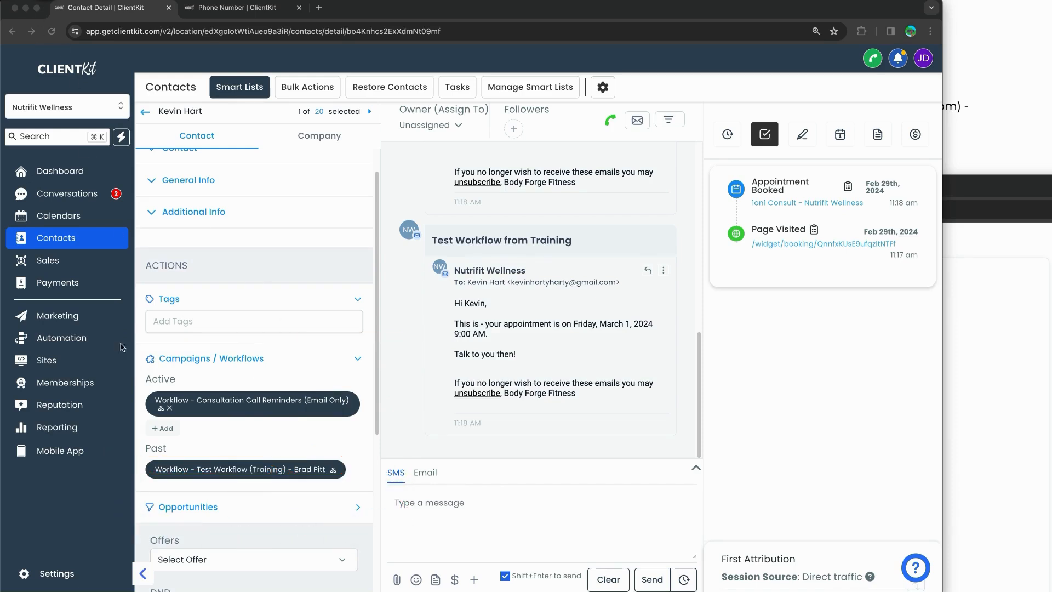
Step: Open Automation in a new browser tab and switch to it
{"action": "right_click", "coordinate": [71, 338]}
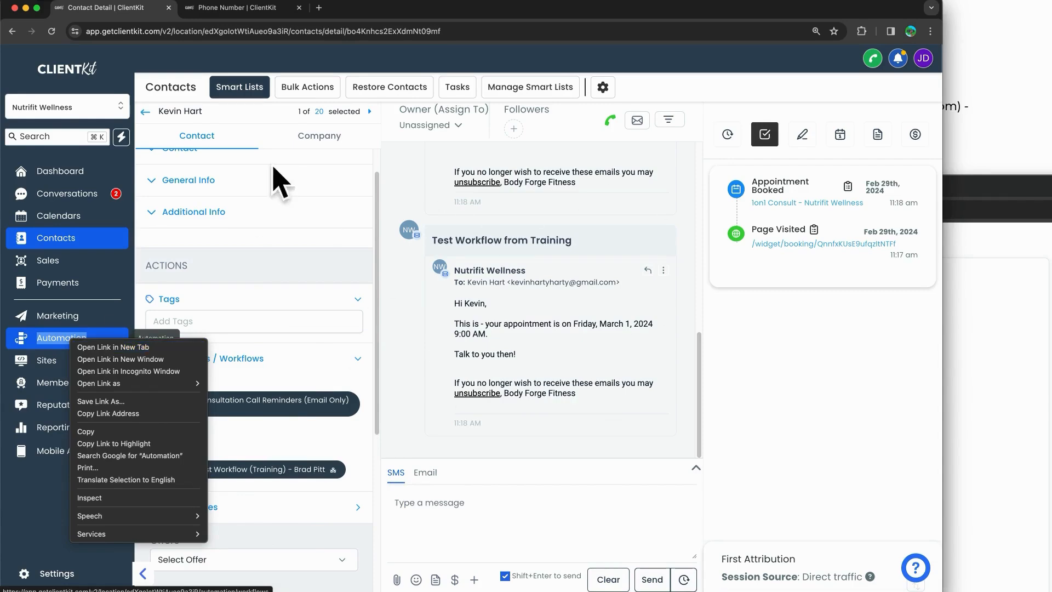
{"action": "left_click", "coordinate": [102, 347]}
{"action": "left_click", "coordinate": [359, 9]}
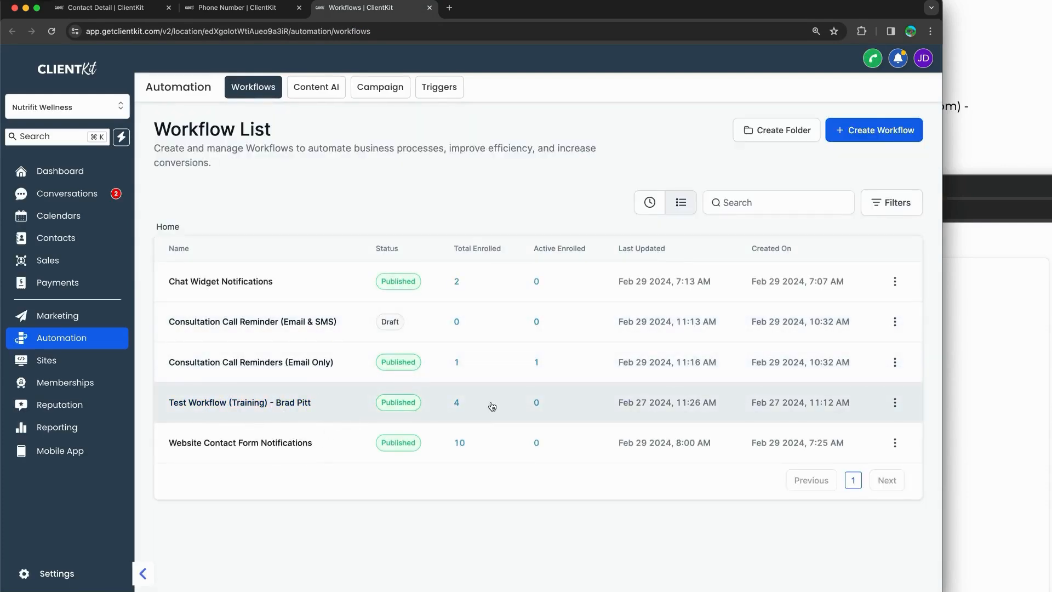
Step: Review the training Test Workflow's enrollments, trigger settings and email step subject in the Builder
{"action": "left_click", "coordinate": [456, 402]}
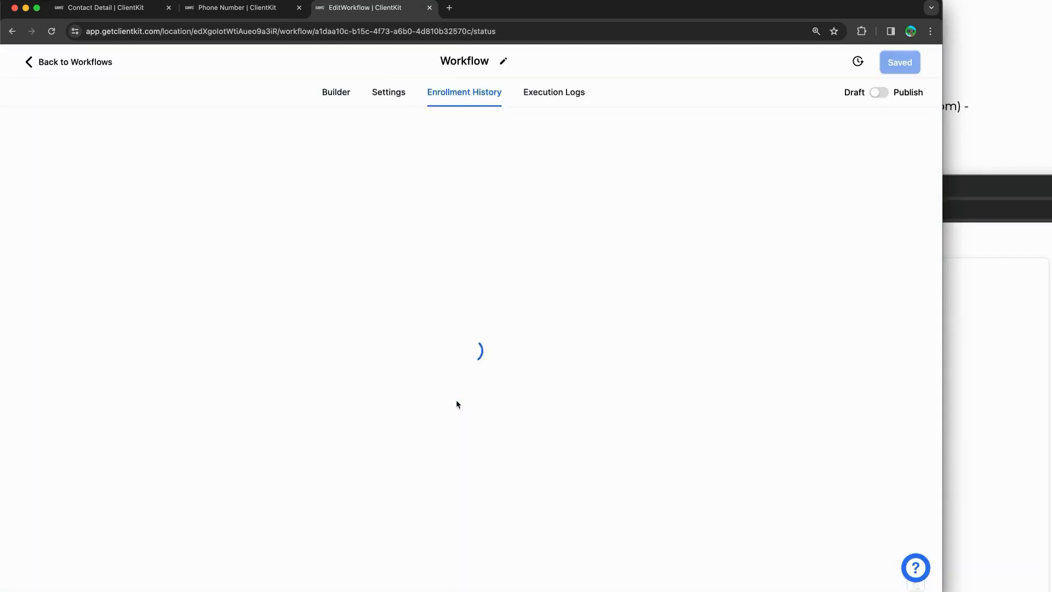
{"action": "mouse_move", "coordinate": [186, 255]}
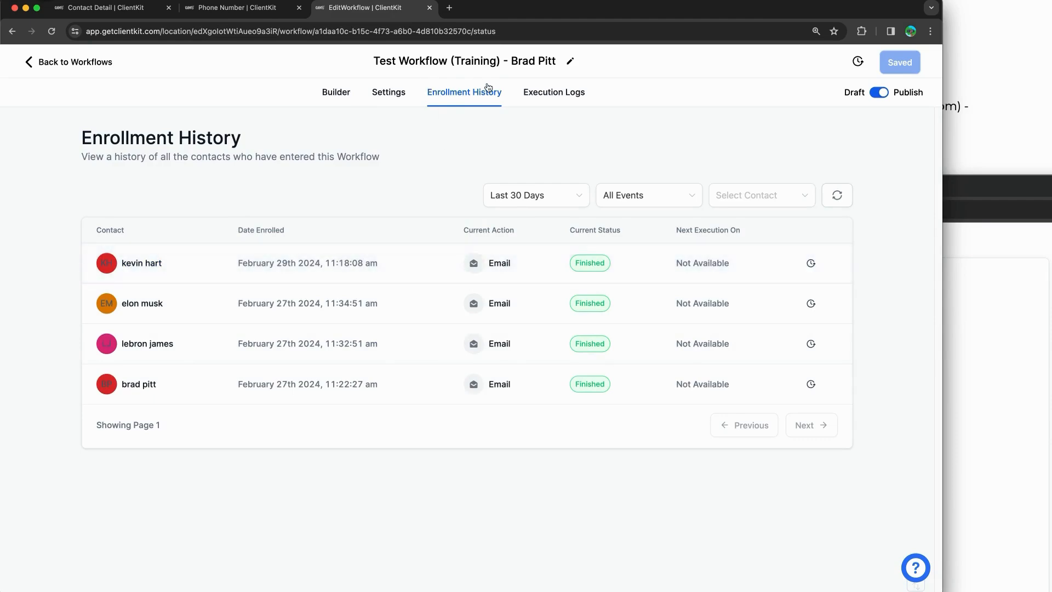
{"action": "left_click", "coordinate": [336, 92]}
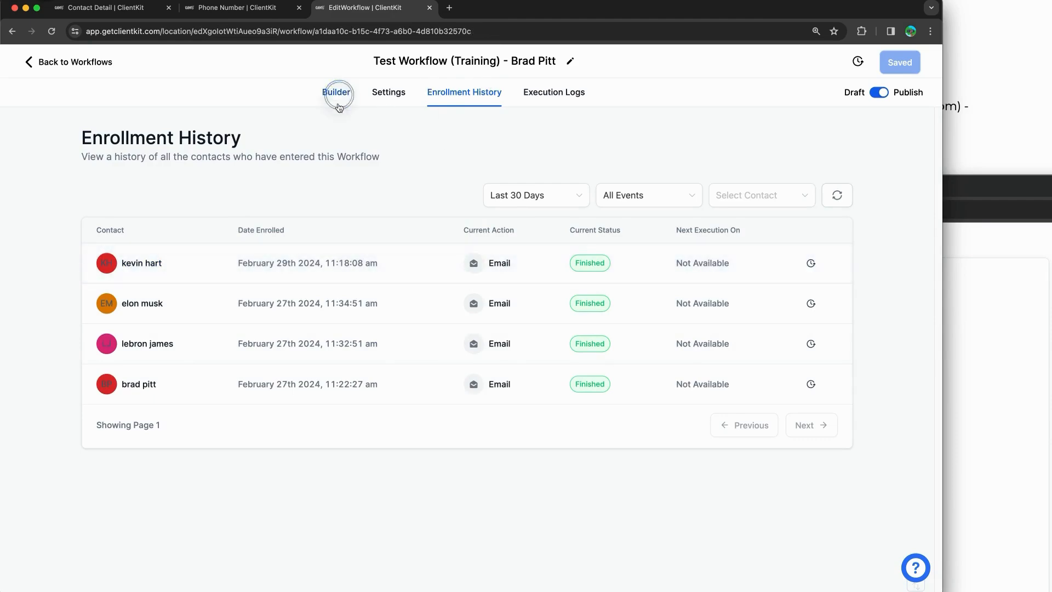
{"action": "left_click", "coordinate": [395, 143]}
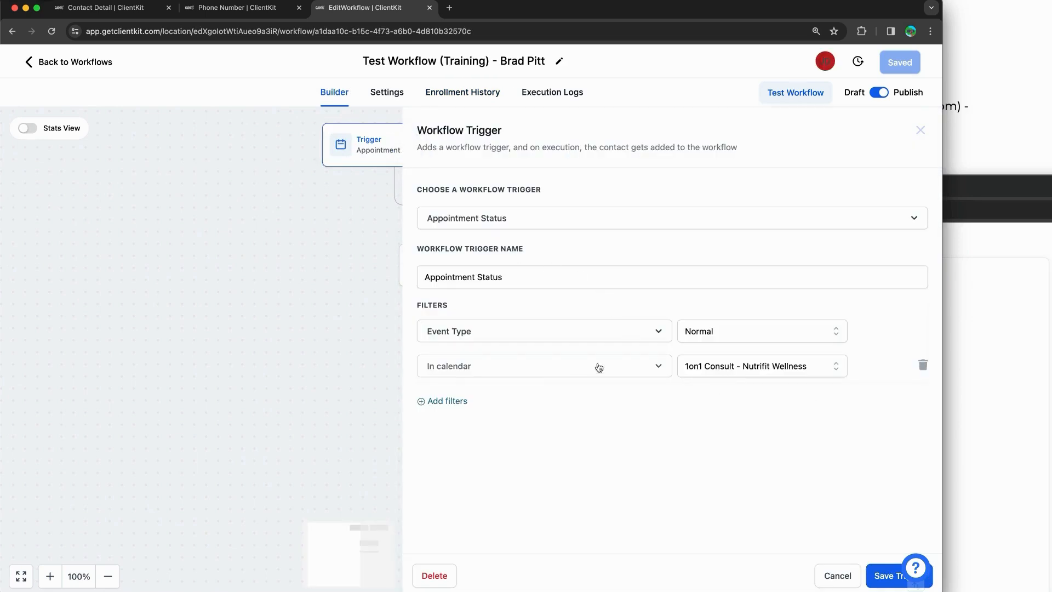
{"action": "left_click", "coordinate": [921, 130]}
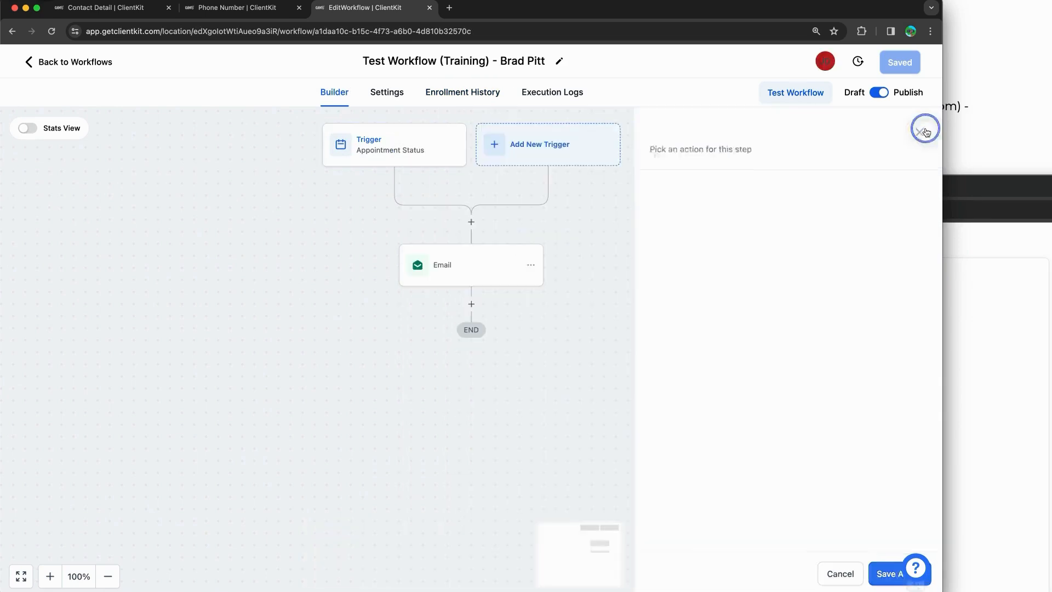
{"action": "left_click", "coordinate": [469, 262]}
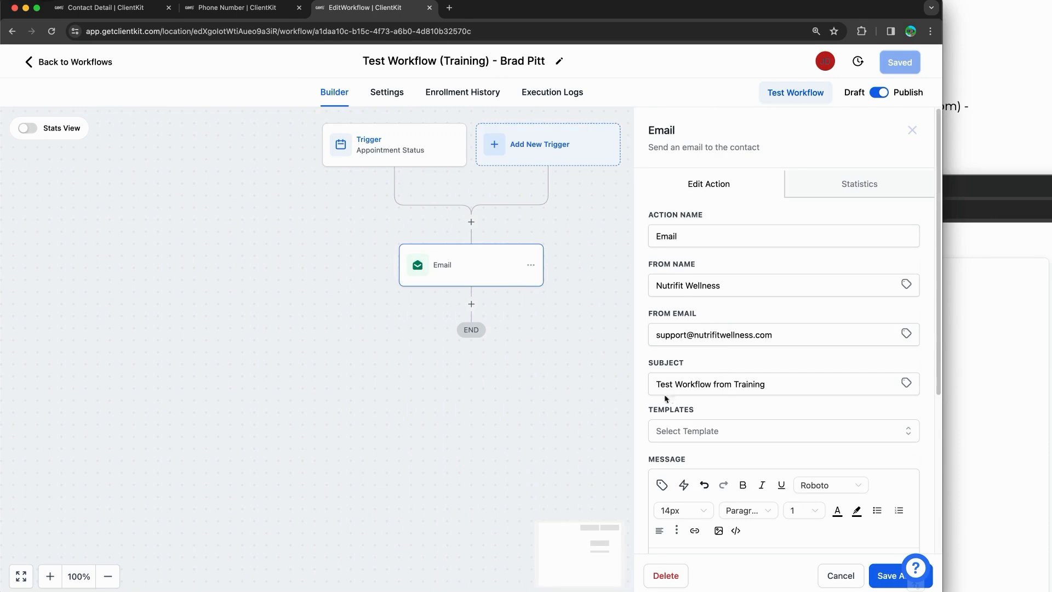
{"action": "left_click_drag", "start_coordinate": [664, 395], "coordinate": [794, 383]}
{"action": "left_click", "coordinate": [909, 132]}
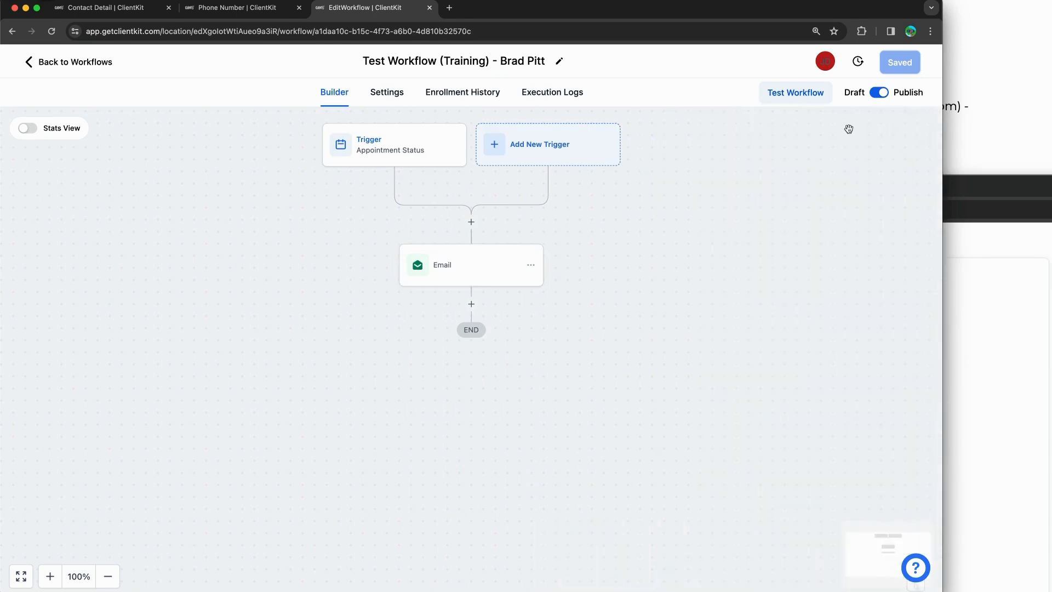
Step: Switch the Test Workflow to Draft, save it, and go back to the workflow list
{"action": "left_click", "coordinate": [879, 92]}
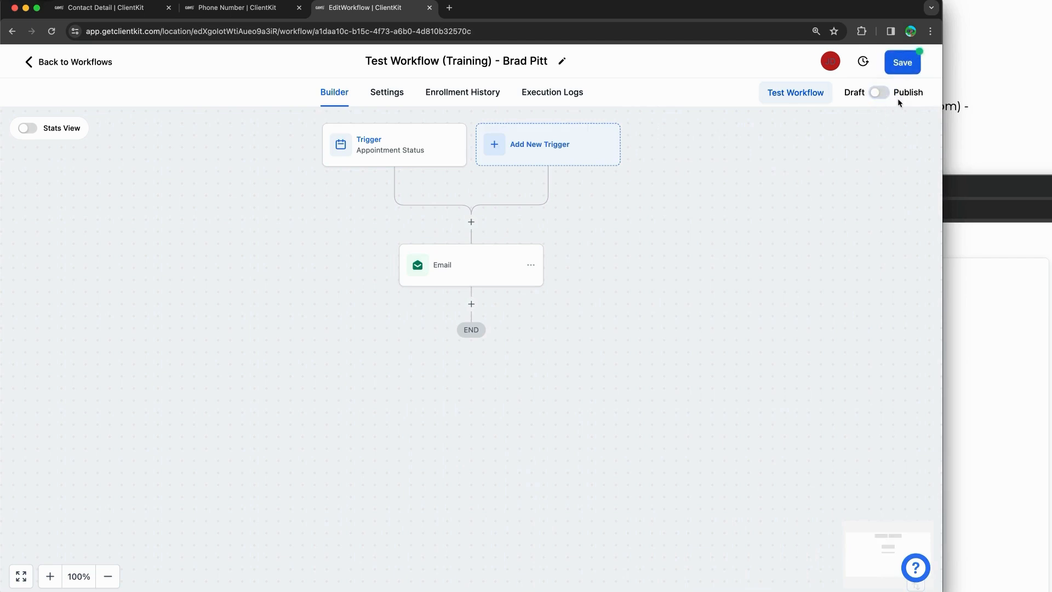
{"action": "left_click", "coordinate": [903, 62]}
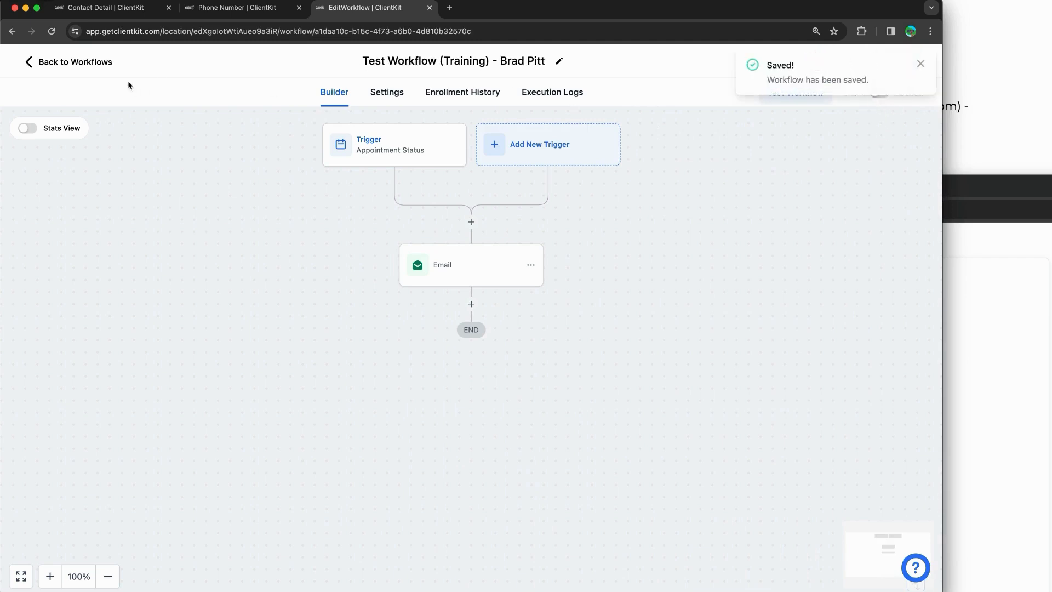
{"action": "left_click", "coordinate": [98, 63]}
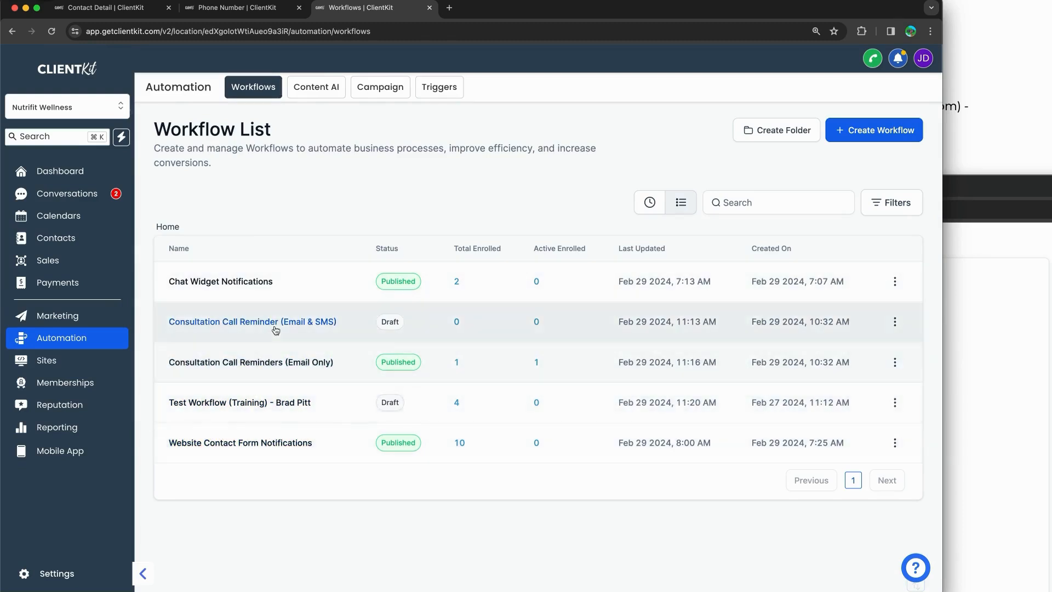
Step: Open Consultation Call Reminders (Email Only) and see which contact is waiting at 1 Hour Before
{"action": "left_click", "coordinate": [287, 362]}
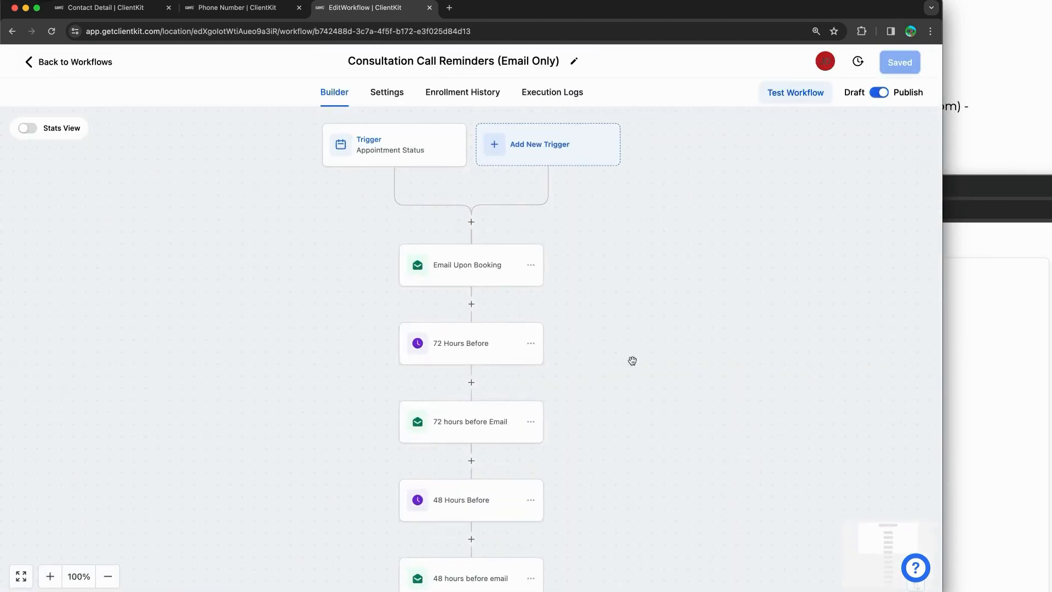
{"action": "left_click_drag", "start_coordinate": [608, 387], "coordinate": [598, 194]}
{"action": "scroll", "coordinate": [616, 317], "scroll_direction": "down", "scroll_amount": 5}
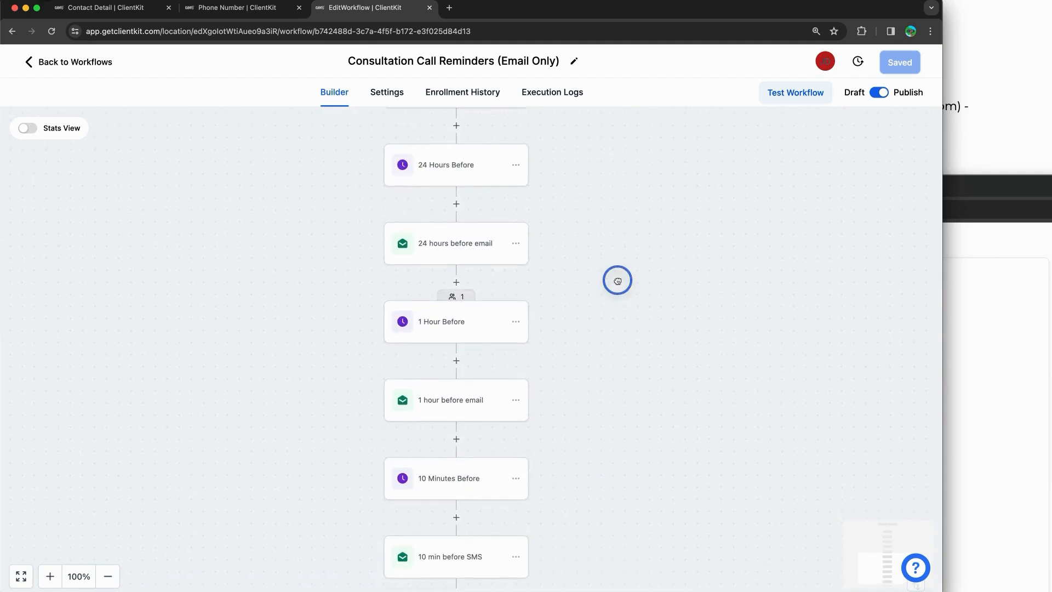
{"action": "left_click", "coordinate": [459, 299]}
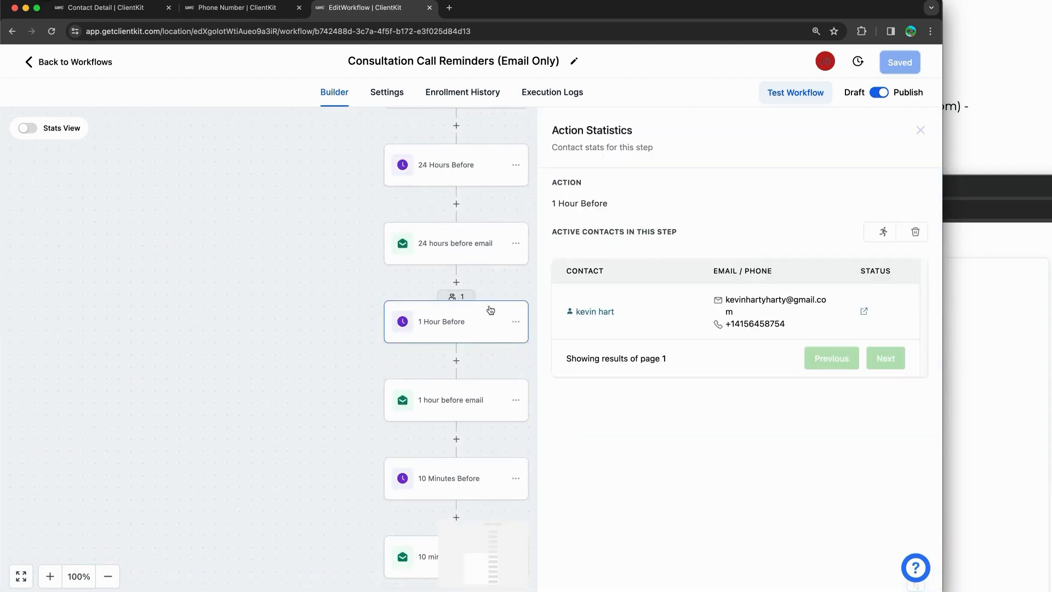
{"action": "left_click", "coordinate": [920, 131]}
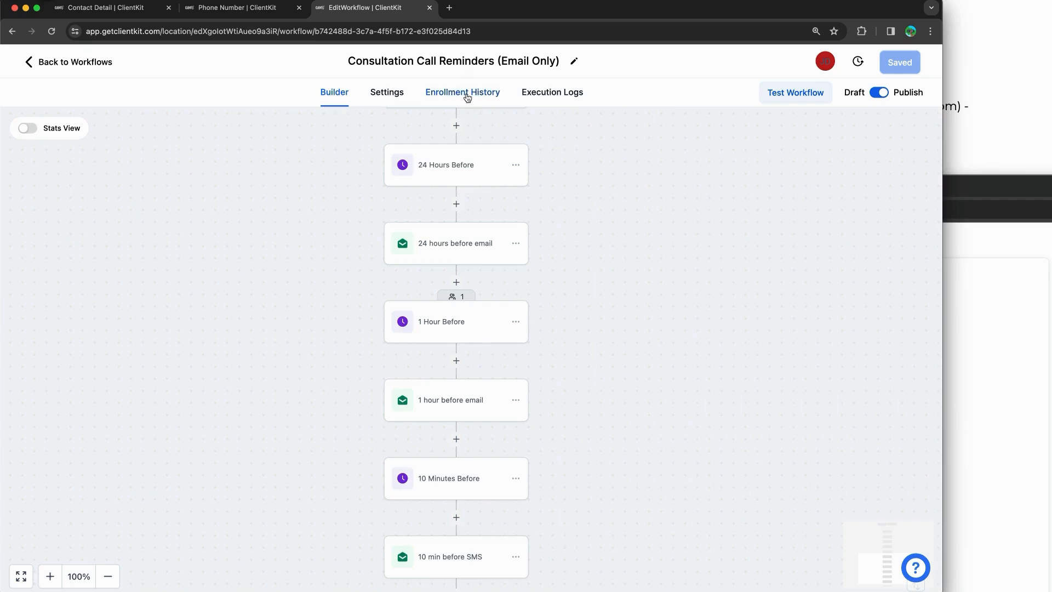
Step: Mark the contact's Waiting For Time status and Next Execution On time in Enrollment History, then return to Builder
{"action": "left_click", "coordinate": [467, 94]}
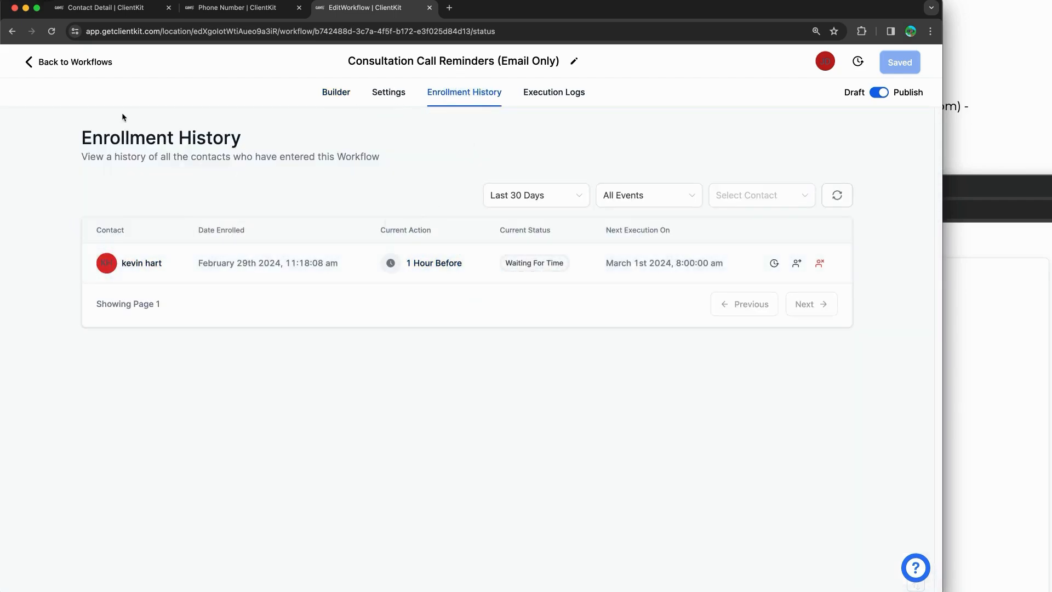
{"action": "mouse_move", "coordinate": [392, 208]}
{"action": "left_mouse_down"}
{"action": "mouse_move", "coordinate": [484, 294]}
{"action": "mouse_move", "coordinate": [362, 248]}
{"action": "mouse_move", "coordinate": [404, 207]}
{"action": "left_mouse_up"}
{"action": "left_click_drag", "start_coordinate": [425, 283], "coordinate": [424, 378]}
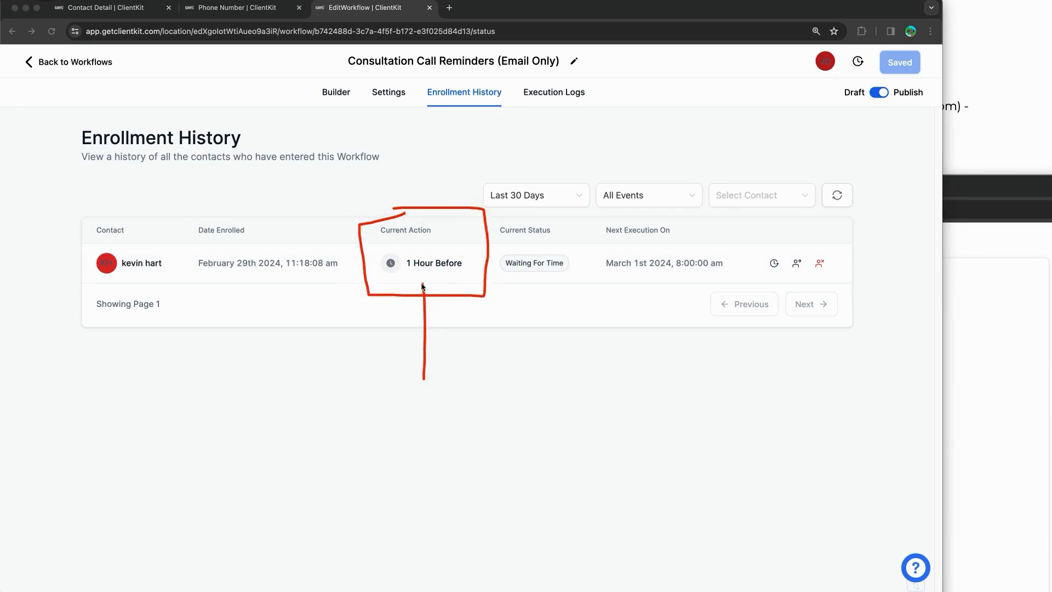
{"action": "left_click_drag", "start_coordinate": [407, 301], "coordinate": [442, 296]}
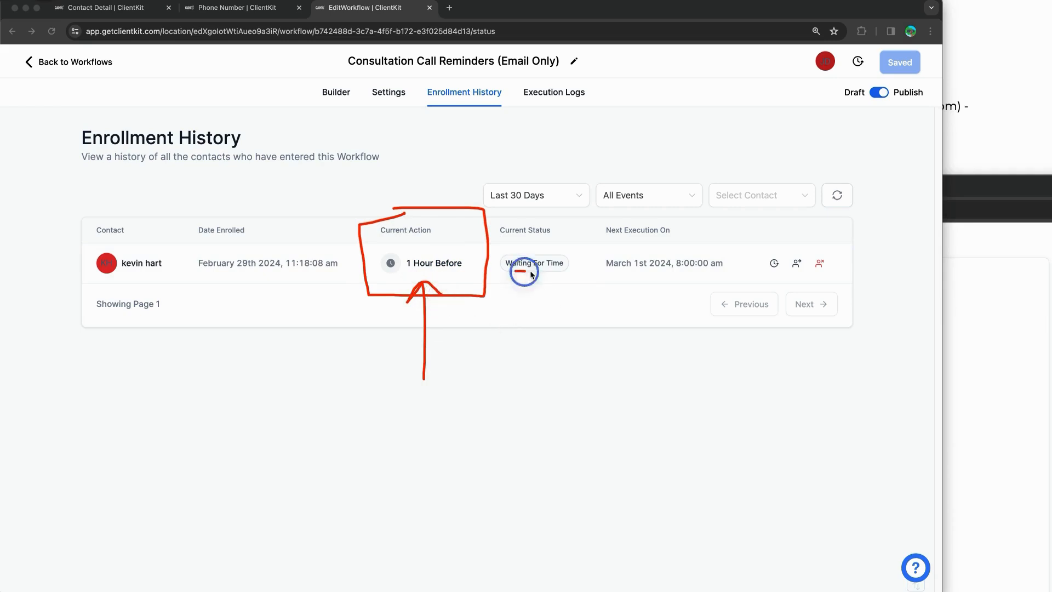
{"action": "left_click_drag", "start_coordinate": [515, 272], "coordinate": [563, 272]}
{"action": "mouse_move", "coordinate": [615, 238]}
{"action": "left_mouse_down"}
{"action": "mouse_move", "coordinate": [732, 251]}
{"action": "mouse_move", "coordinate": [641, 289]}
{"action": "mouse_move", "coordinate": [593, 263]}
{"action": "mouse_move", "coordinate": [621, 253]}
{"action": "mouse_move", "coordinate": [659, 322]}
{"action": "mouse_move", "coordinate": [669, 296]}
{"action": "left_mouse_up"}
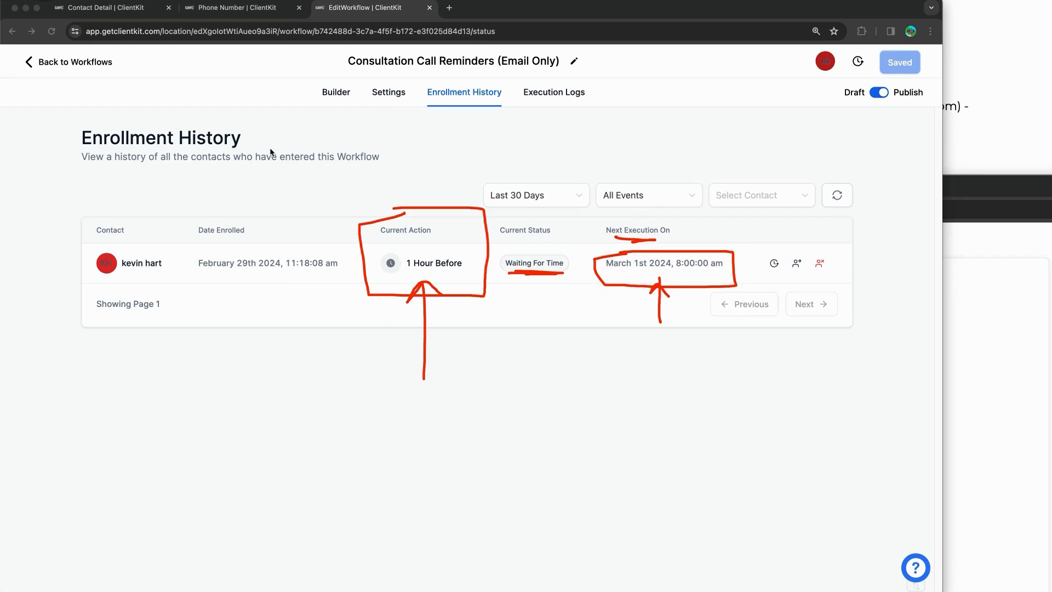
{"action": "left_click", "coordinate": [797, 263]}
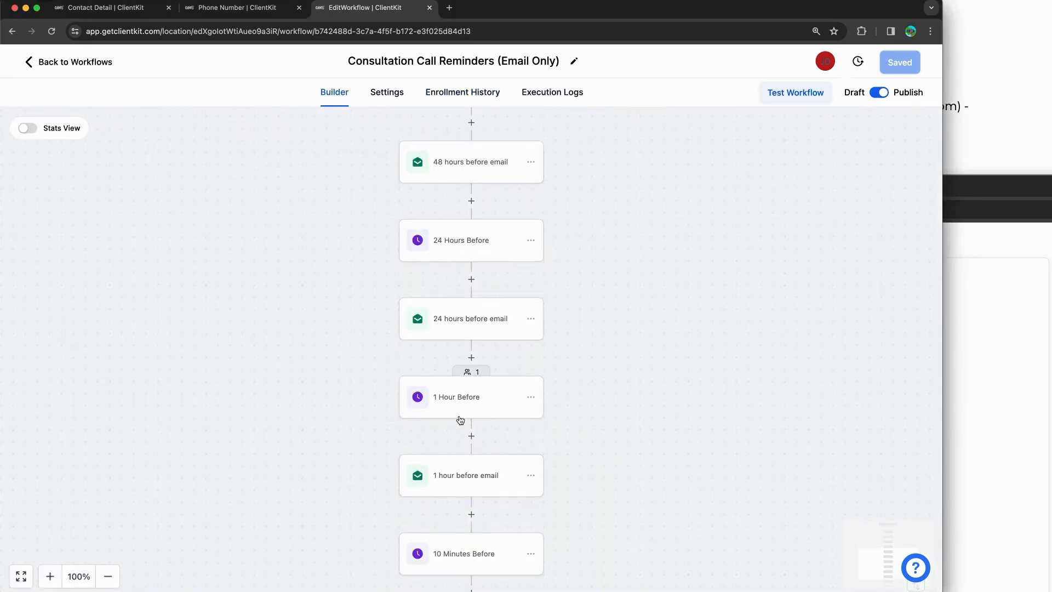
Step: Check the contact's appointment time, then scroll through the workflow's 72-, 48-, 24- and 1-hour reminder steps
{"action": "left_click", "coordinate": [118, 7]}
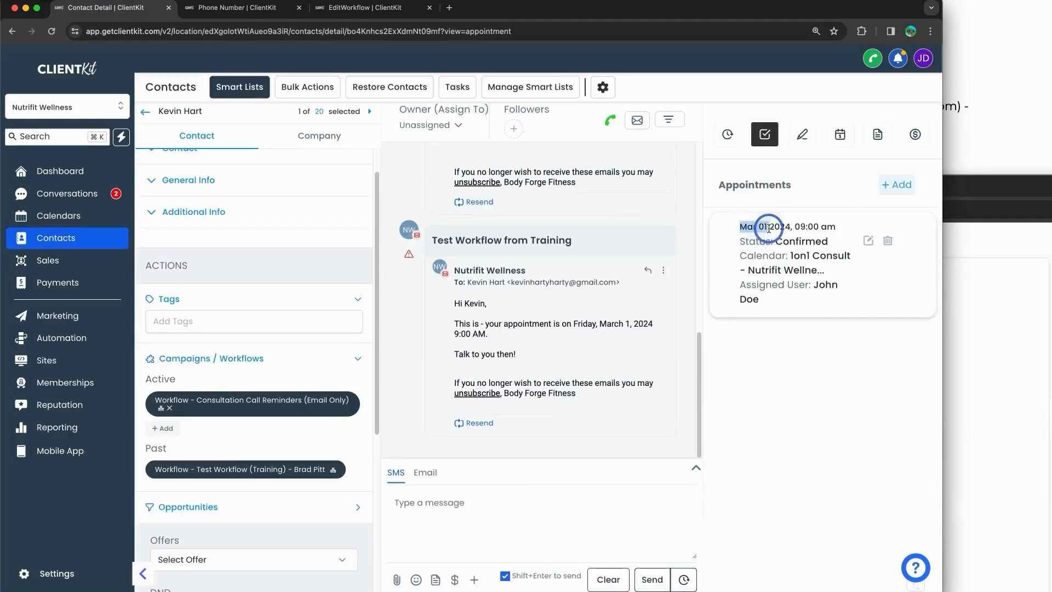
{"action": "left_click_drag", "start_coordinate": [801, 229], "coordinate": [826, 227]}
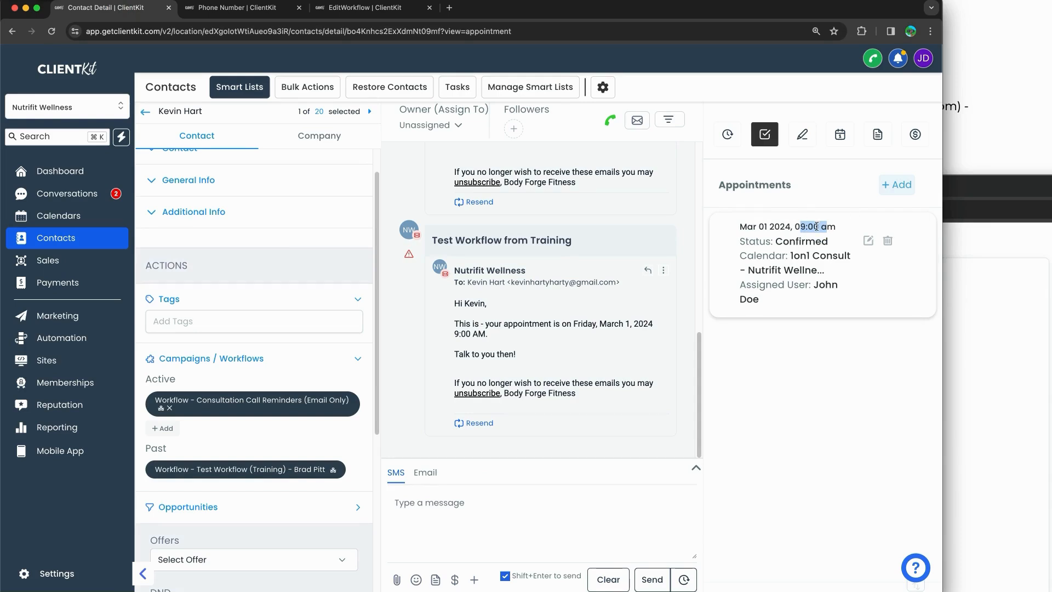
{"action": "left_click", "coordinate": [357, 7]}
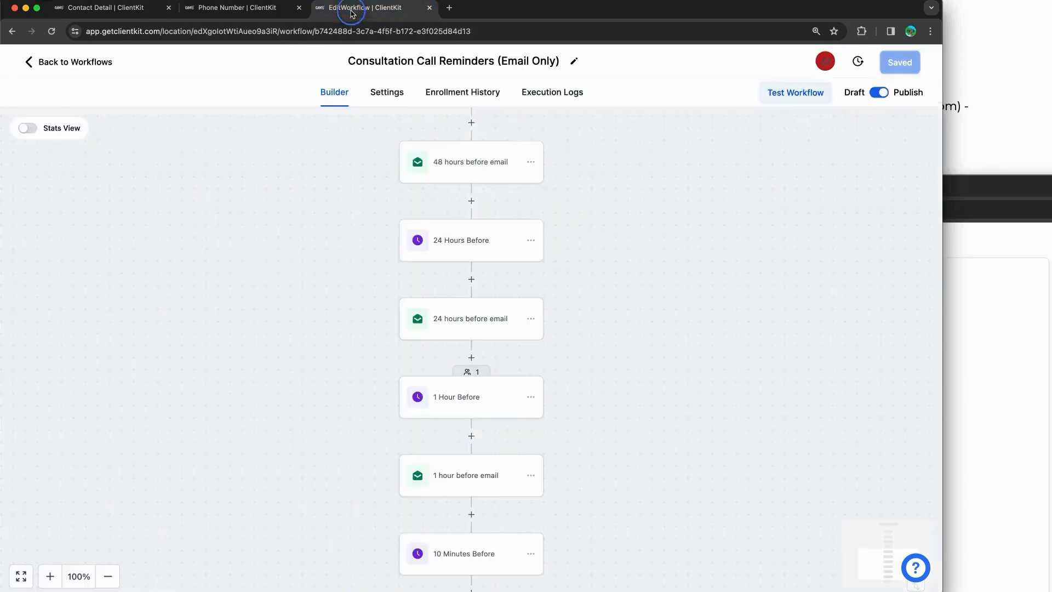
{"action": "scroll", "coordinate": [451, 312], "scroll_direction": "up", "scroll_amount": 4}
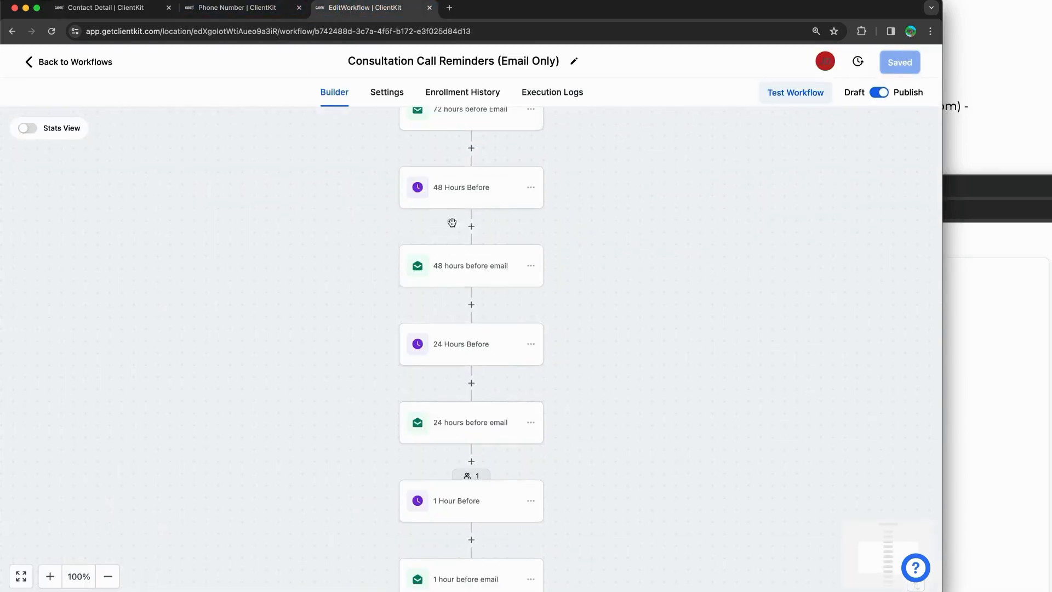
{"action": "scroll", "coordinate": [483, 232], "scroll_direction": "up", "scroll_amount": 2}
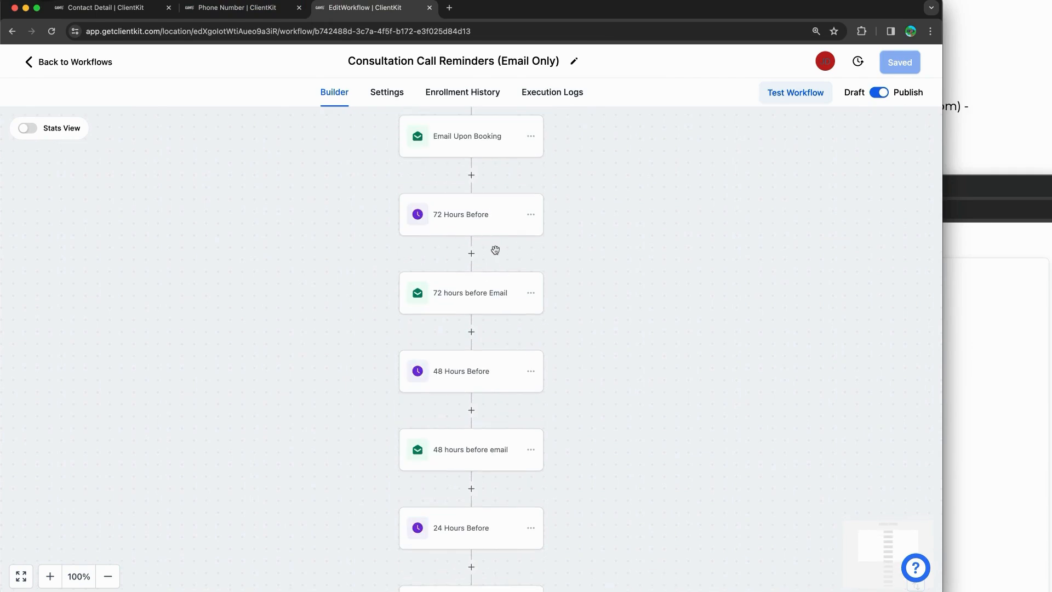
{"action": "scroll", "coordinate": [478, 233], "scroll_direction": "down", "scroll_amount": 2}
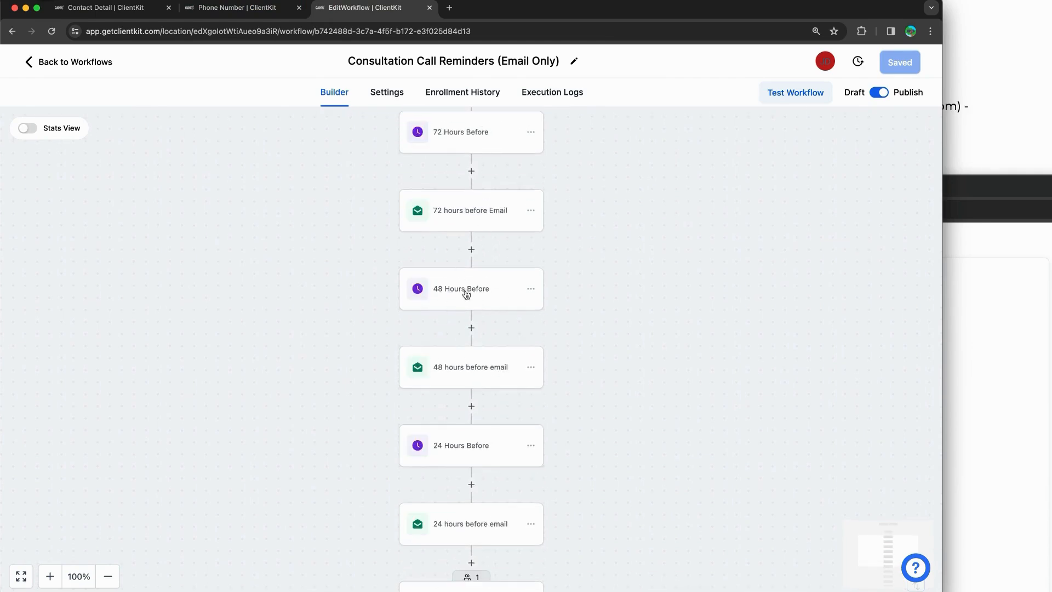
{"action": "scroll", "coordinate": [466, 296], "scroll_direction": "down", "scroll_amount": 2}
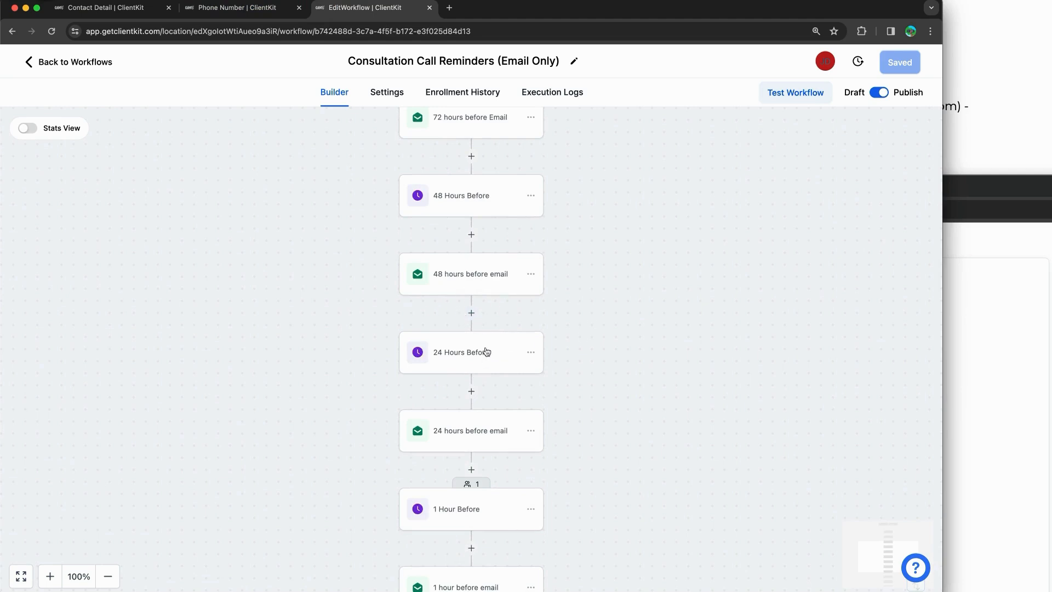
{"action": "scroll", "coordinate": [480, 328], "scroll_direction": "down", "scroll_amount": 3}
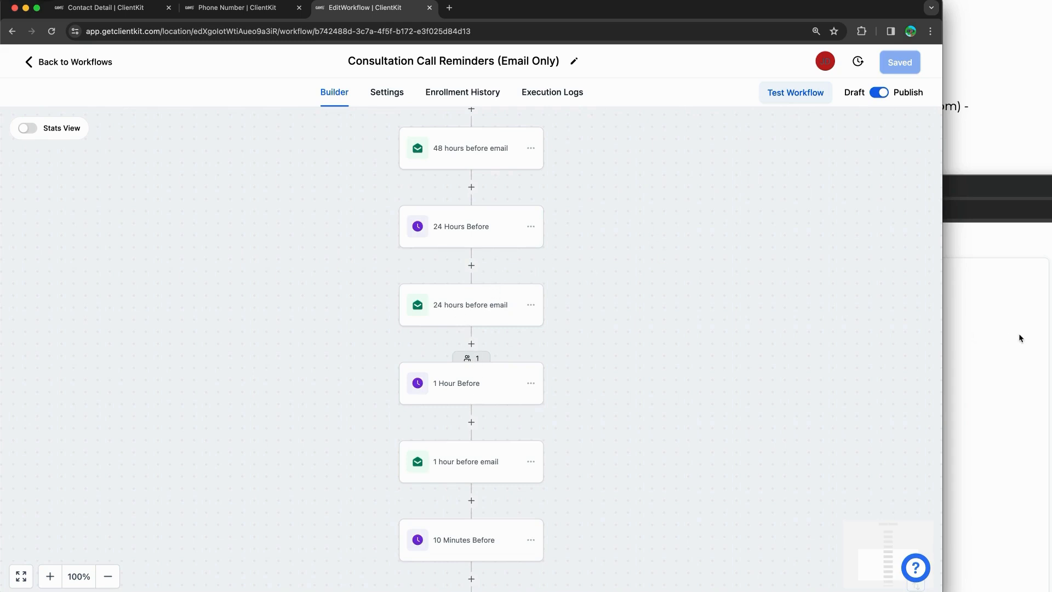
Step: Check the Enrollment History and Execution Logs, view the executed email's details, and return to the contact
{"action": "left_click", "coordinate": [479, 92]}
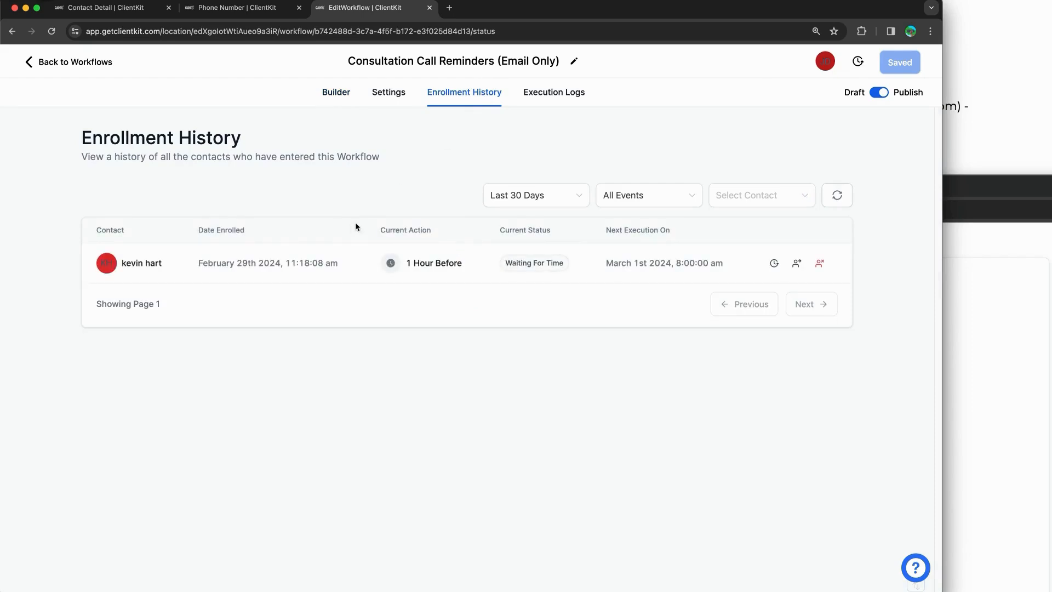
{"action": "left_click", "coordinate": [539, 97]}
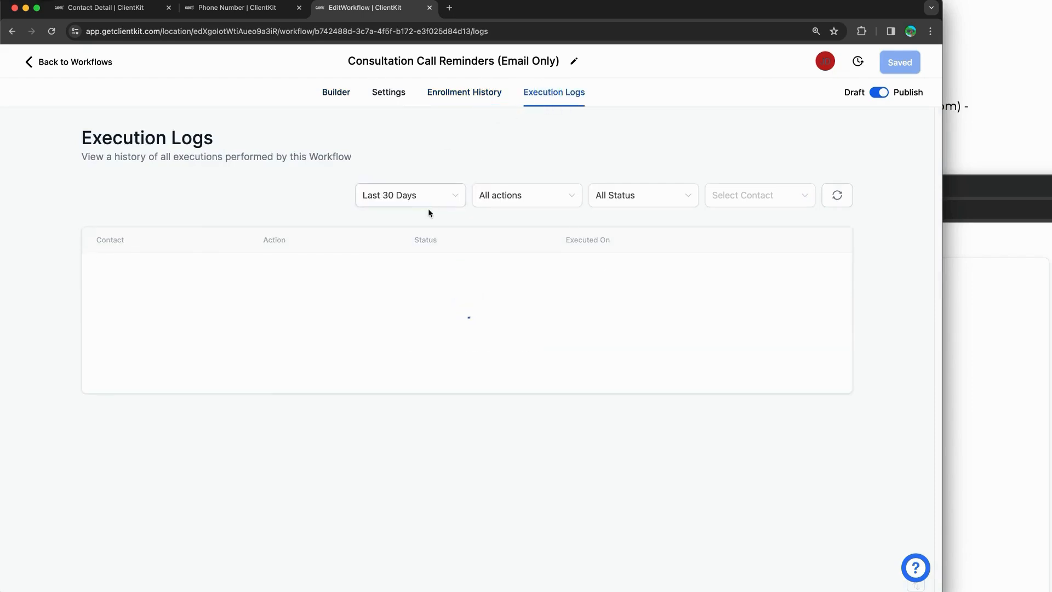
{"action": "scroll", "coordinate": [421, 219], "scroll_direction": "down", "scroll_amount": 3}
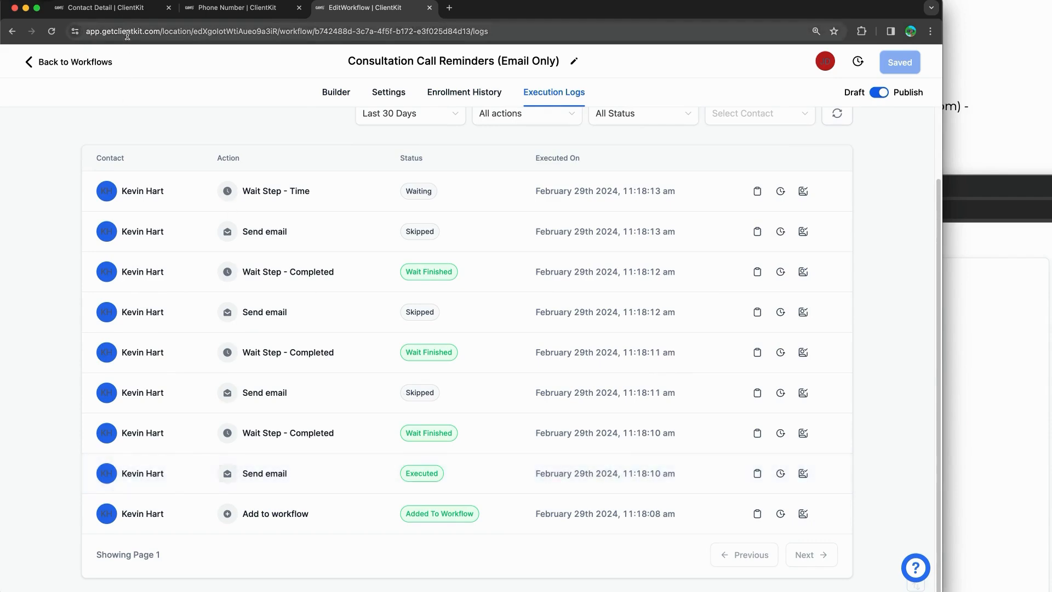
{"action": "left_click", "coordinate": [757, 473]}
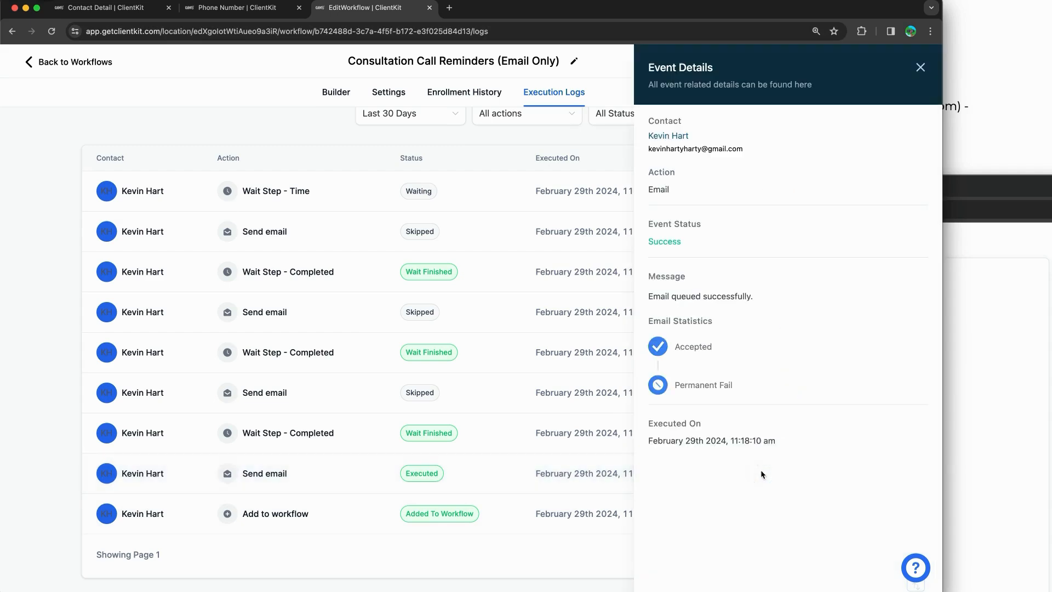
{"action": "left_click", "coordinate": [920, 67]}
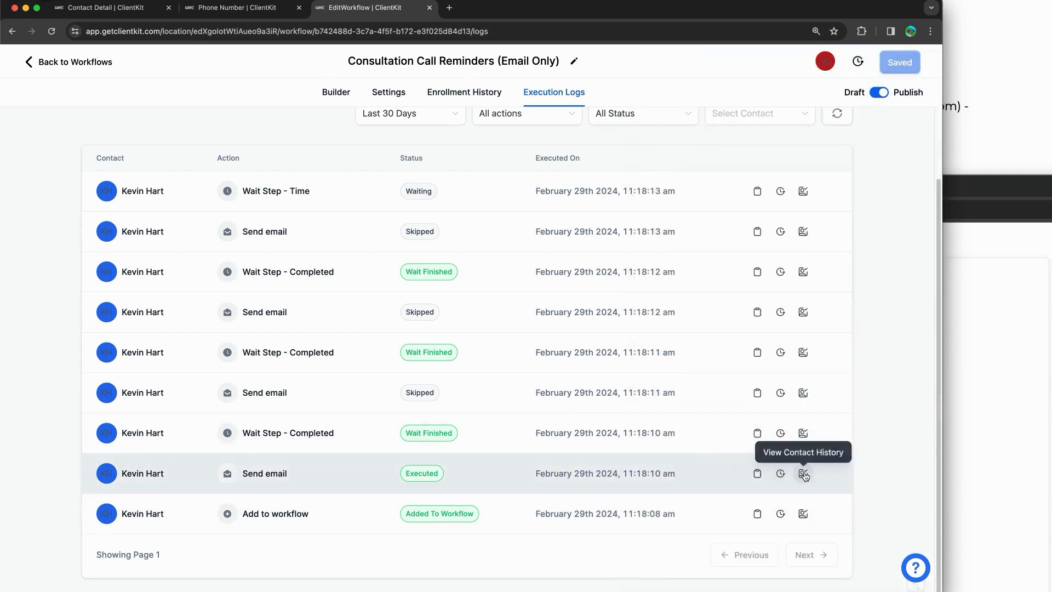
{"action": "left_click", "coordinate": [105, 8]}
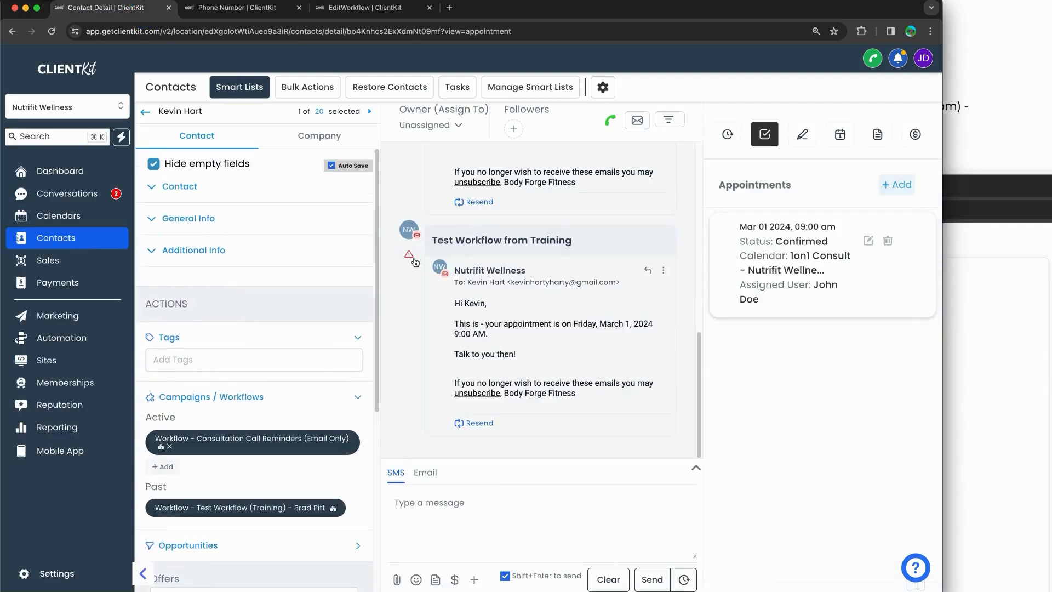
Step: Expand the contact information and scroll to the confirmation email, highlighting its body and calendar name
{"action": "left_click", "coordinate": [145, 215]}
{"action": "left_click", "coordinate": [154, 189]}
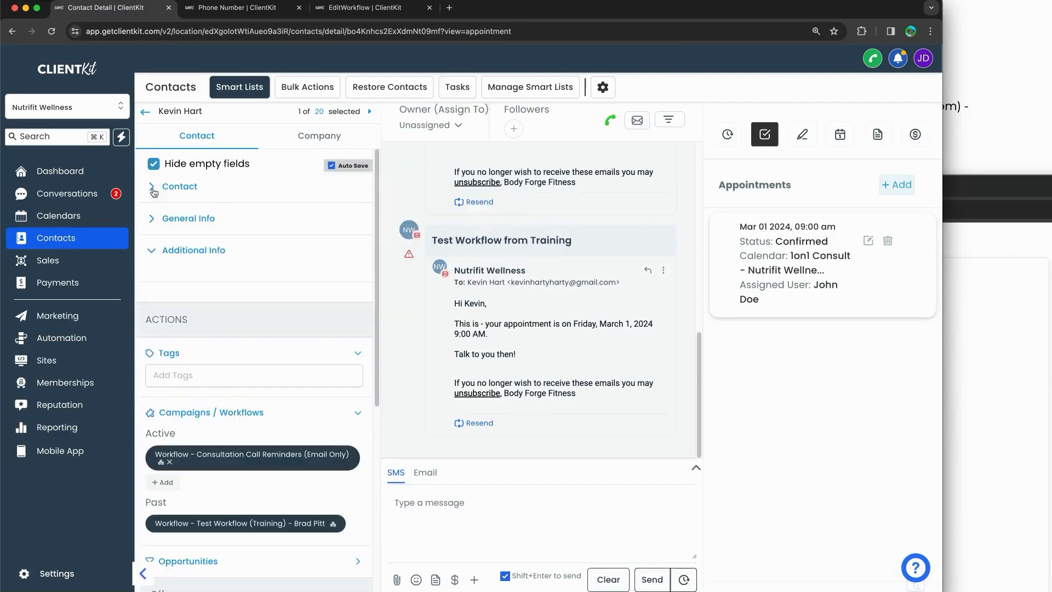
{"action": "left_click", "coordinate": [155, 192]}
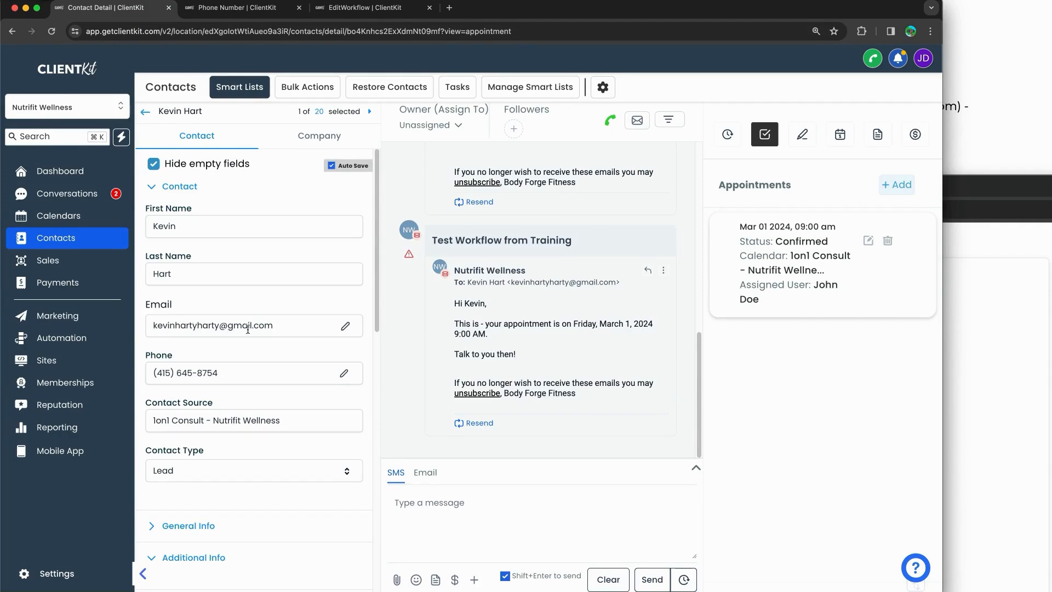
{"action": "mouse_move", "coordinate": [407, 259]}
{"action": "scroll", "coordinate": [531, 322], "scroll_direction": "up", "scroll_amount": 5}
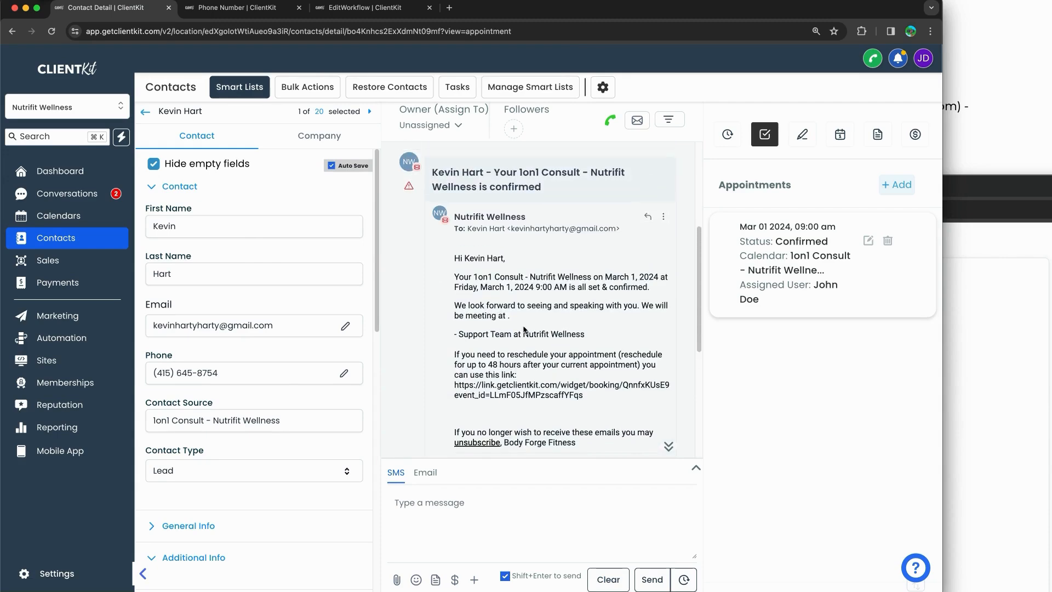
{"action": "left_click_drag", "start_coordinate": [460, 267], "coordinate": [482, 287]}
{"action": "left_click", "coordinate": [528, 304]}
{"action": "left_click", "coordinate": [598, 409]}
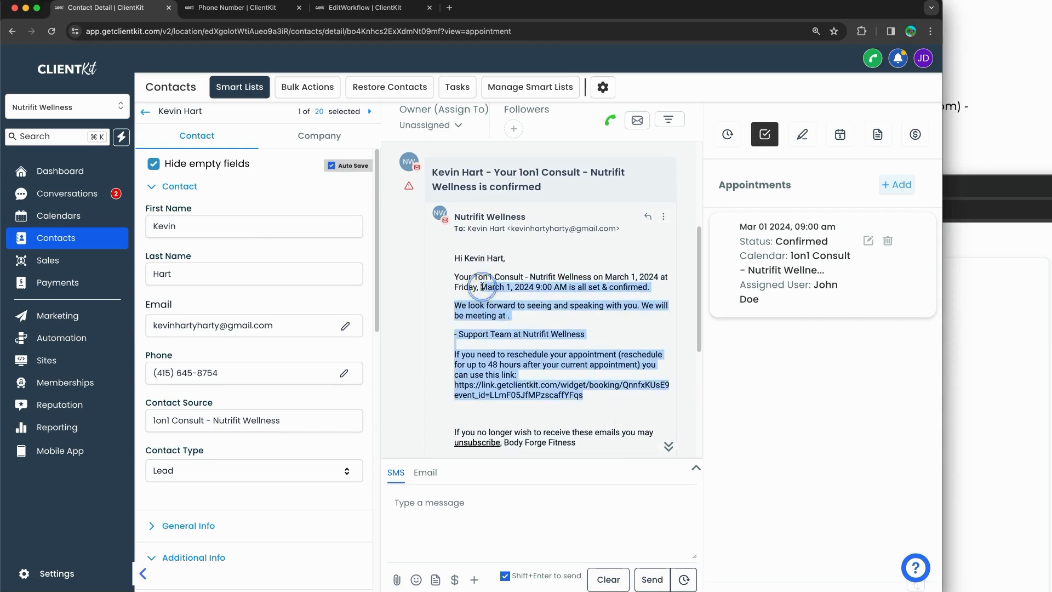
{"action": "left_click", "coordinate": [534, 327]}
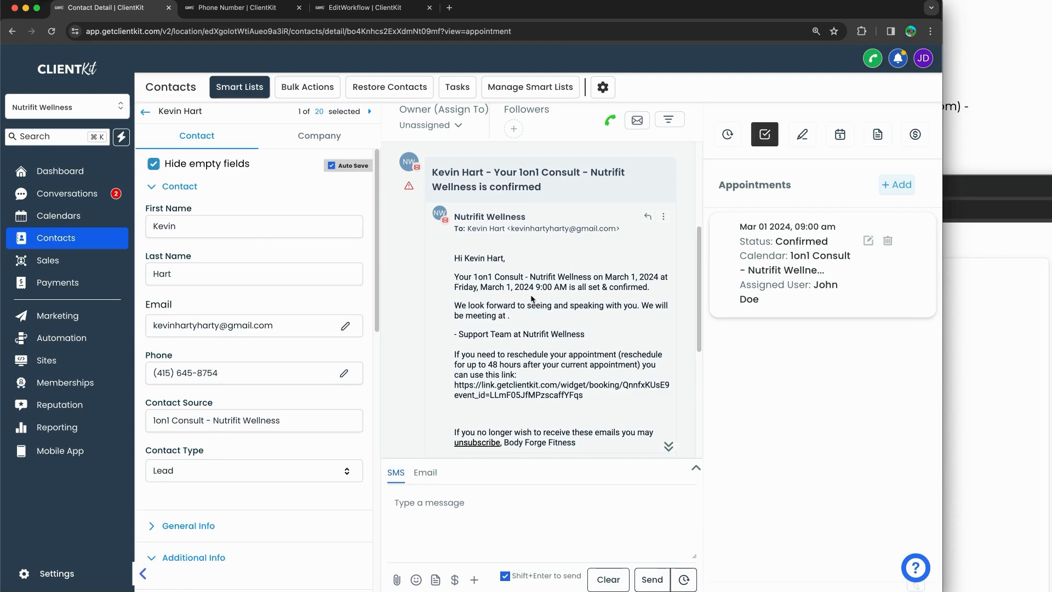
{"action": "left_click_drag", "start_coordinate": [484, 277], "coordinate": [565, 277]}
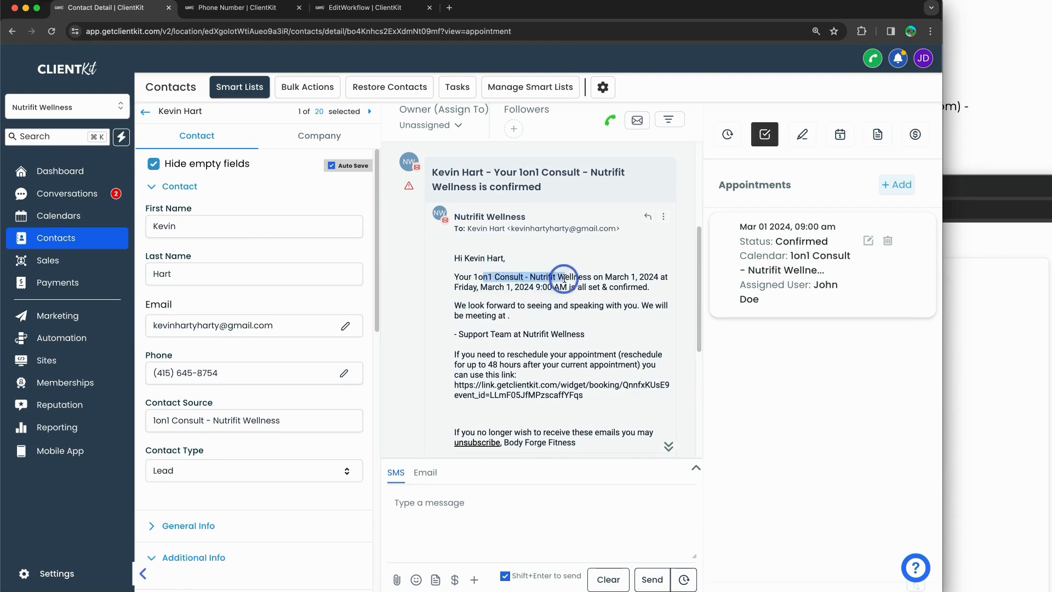
{"action": "left_click", "coordinate": [564, 278]}
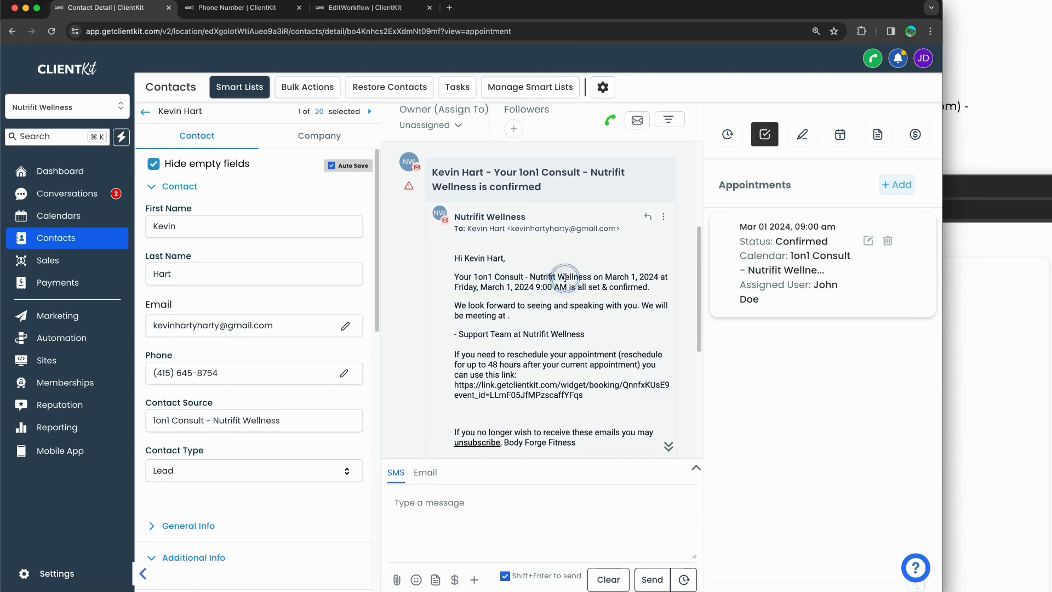
Step: Highlight the sentence 'We will be meeting at .' showing the blank meeting location, then return to workflows
{"action": "left_click", "coordinate": [509, 315]}
{"action": "left_click", "coordinate": [500, 316]}
{"action": "left_click_drag", "start_coordinate": [518, 316], "coordinate": [491, 317]}
{"action": "left_click", "coordinate": [509, 319]}
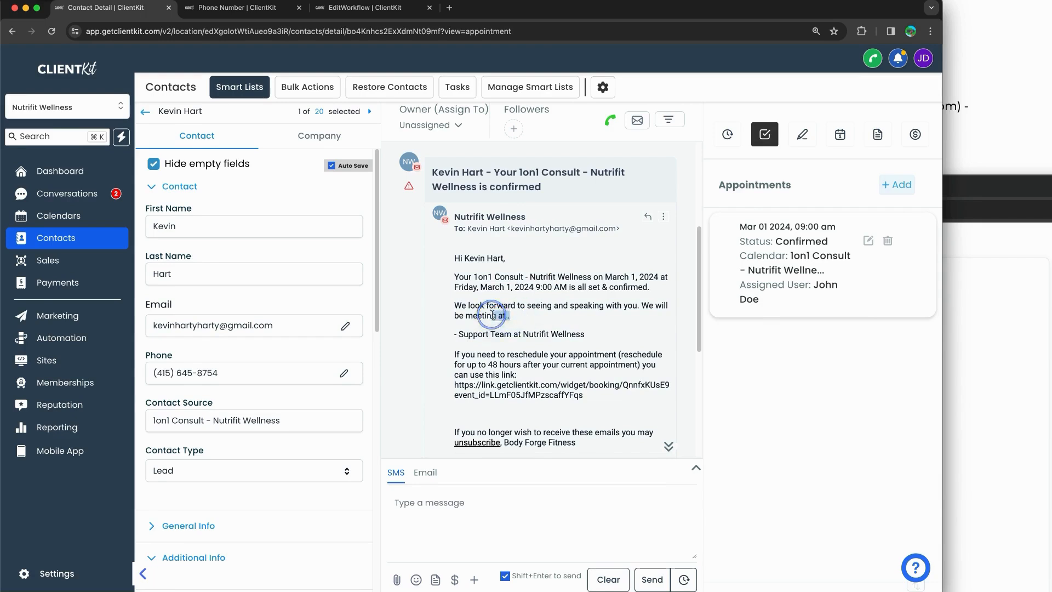
{"action": "left_click", "coordinate": [510, 322]}
{"action": "left_click_drag", "start_coordinate": [505, 315], "coordinate": [610, 304]}
{"action": "left_click", "coordinate": [619, 305]}
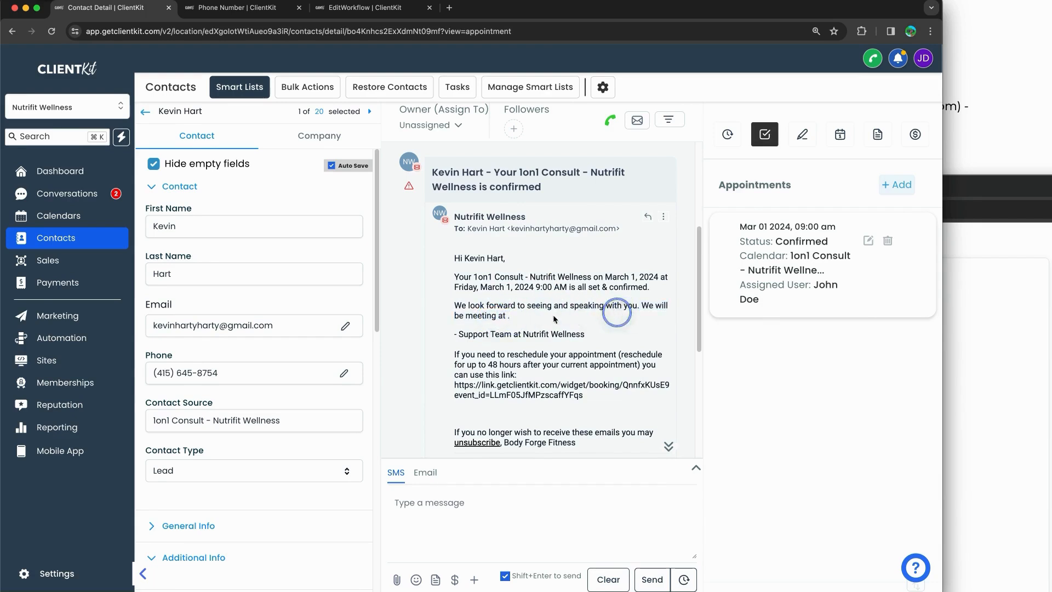
{"action": "left_click", "coordinate": [495, 319]}
{"action": "left_click", "coordinate": [497, 317]}
{"action": "left_click", "coordinate": [505, 319]}
{"action": "left_click", "coordinate": [323, 8]}
Step: Open the Email Upon Booking step of Consultation Call Reminders (Email Only) and scroll its message
{"action": "left_click", "coordinate": [57, 66]}
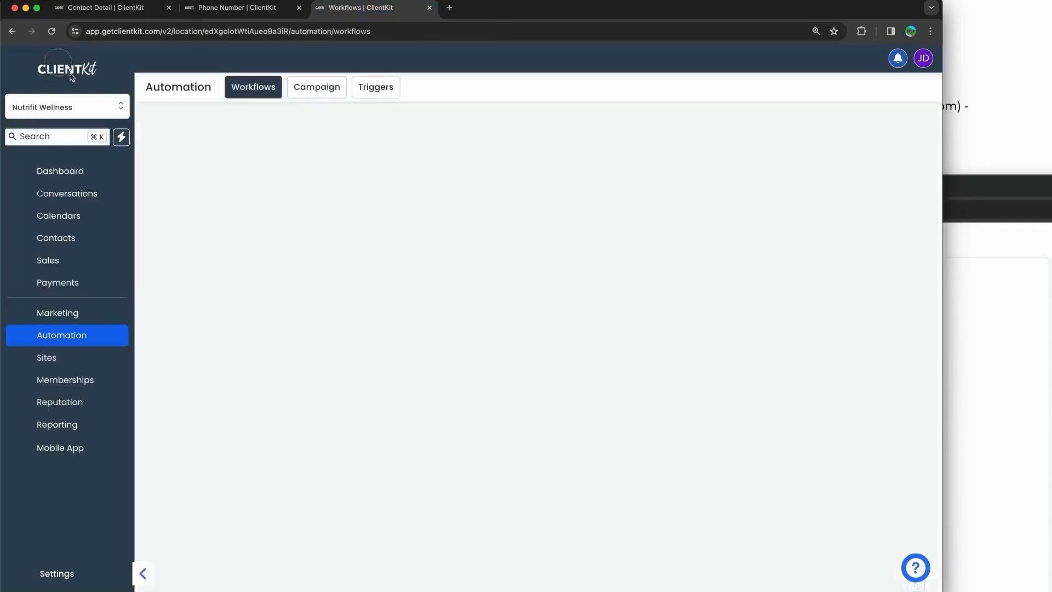
{"action": "left_click", "coordinate": [249, 362]}
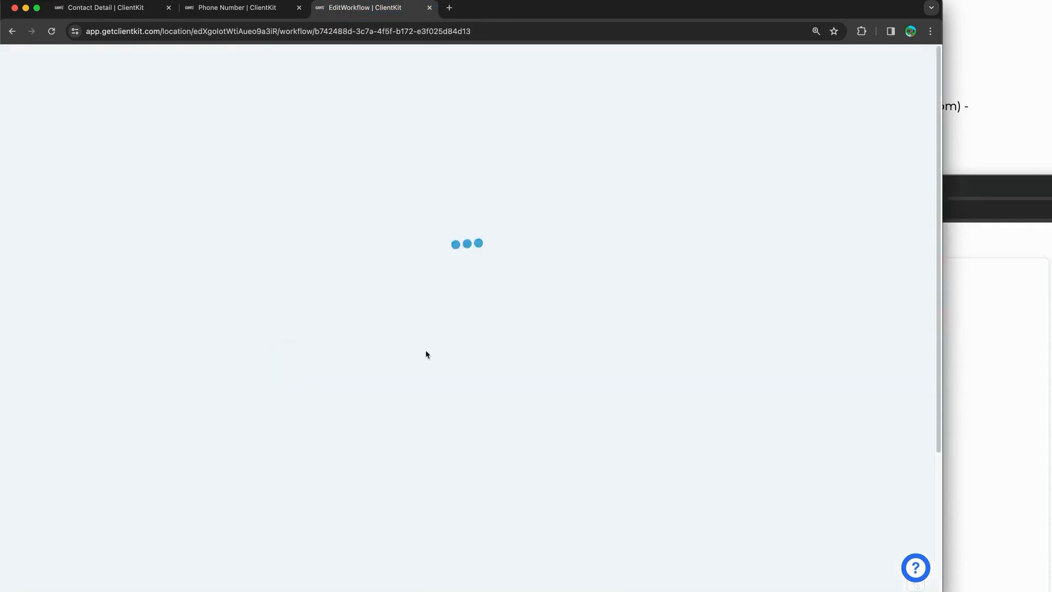
{"action": "left_click", "coordinate": [463, 269]}
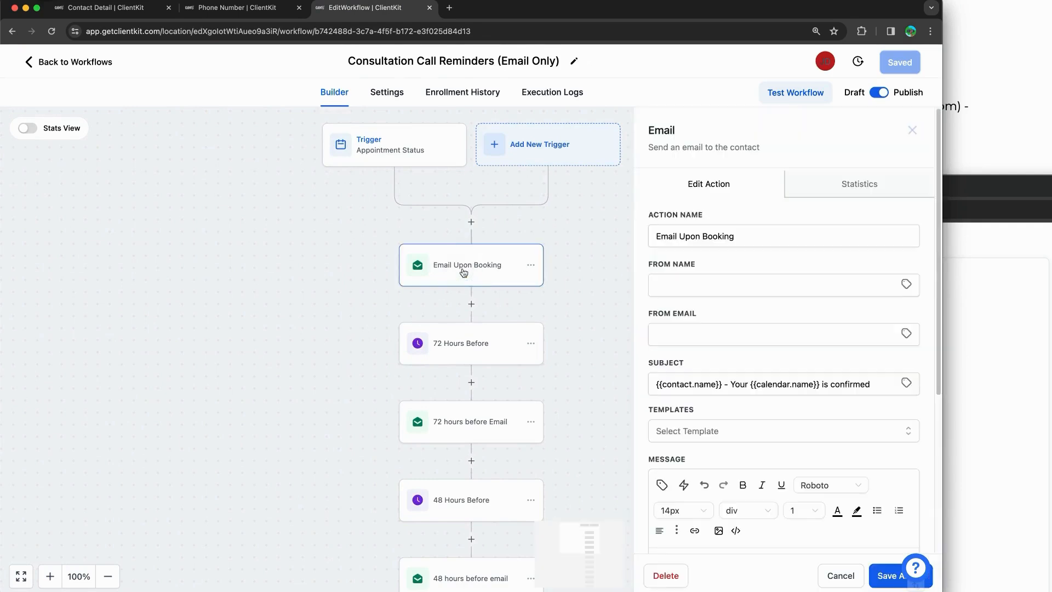
{"action": "scroll", "coordinate": [801, 363], "scroll_direction": "down", "scroll_amount": 5}
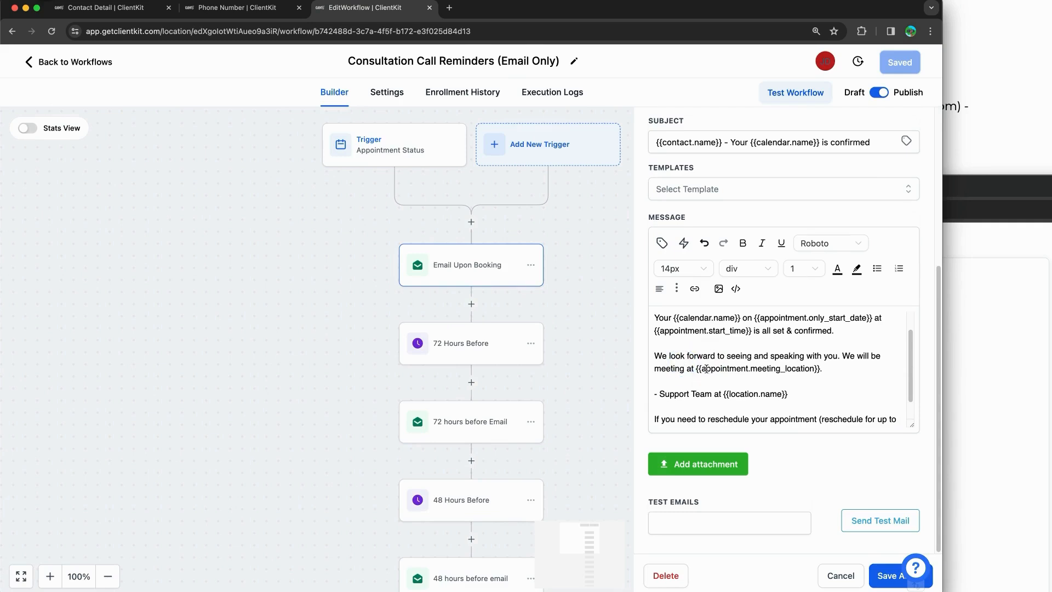
Step: Highlight the {{appointment.meeting_location}} merge field in the meeting paragraph
{"action": "mouse_move", "coordinate": [698, 369]}
{"action": "left_mouse_down"}
{"action": "mouse_move", "coordinate": [820, 370]}
{"action": "mouse_move", "coordinate": [694, 369]}
{"action": "left_mouse_up"}
{"action": "left_click", "coordinate": [820, 371]}
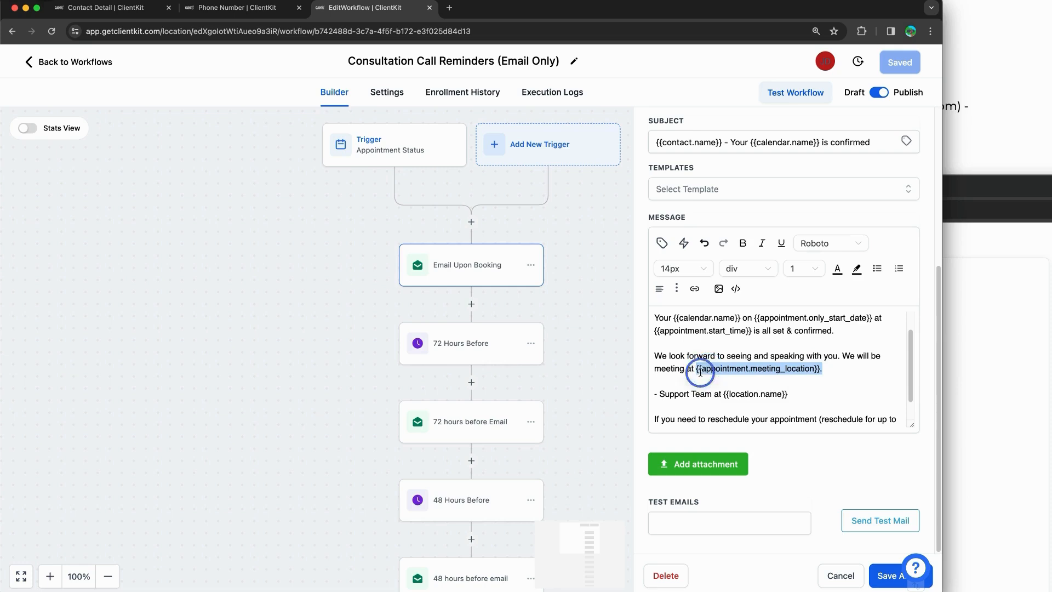
{"action": "left_click", "coordinate": [689, 369]}
{"action": "triple_click", "coordinate": [724, 369]}
{"action": "left_click", "coordinate": [817, 369]}
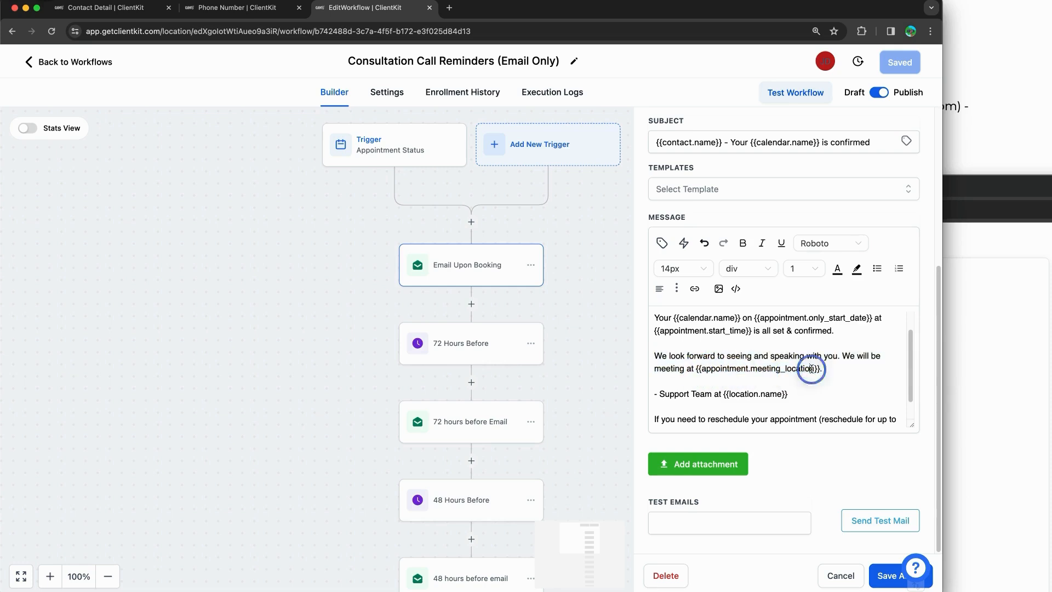
{"action": "left_click_drag", "start_coordinate": [820, 369], "coordinate": [696, 369]}
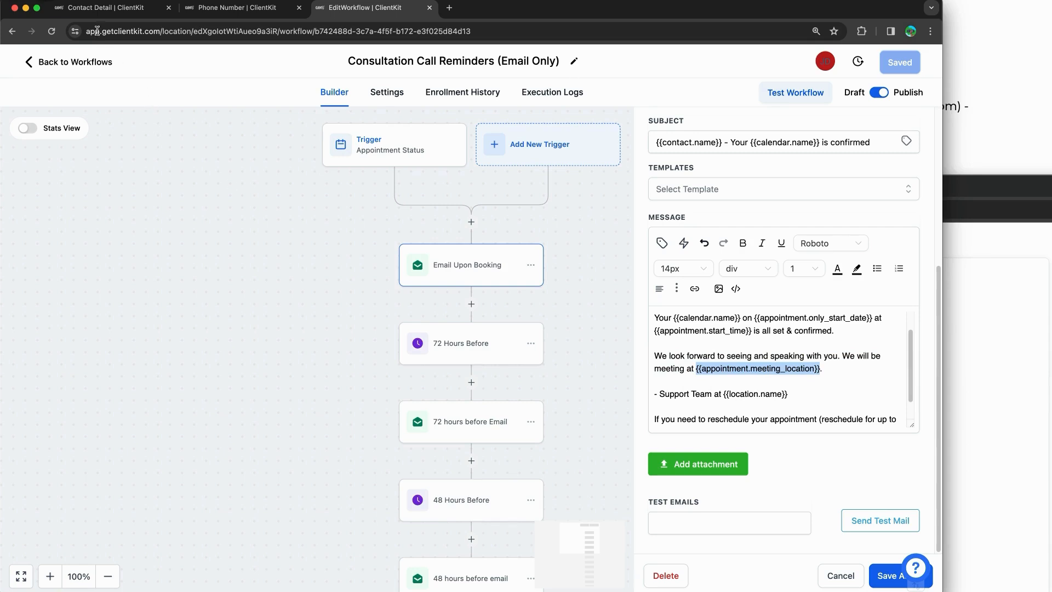
{"action": "left_click", "coordinate": [109, 8]}
Step: Open the 1on1 Consult calendar's edit form from Settings > Calendars and scroll to team members
{"action": "left_click", "coordinate": [49, 573]}
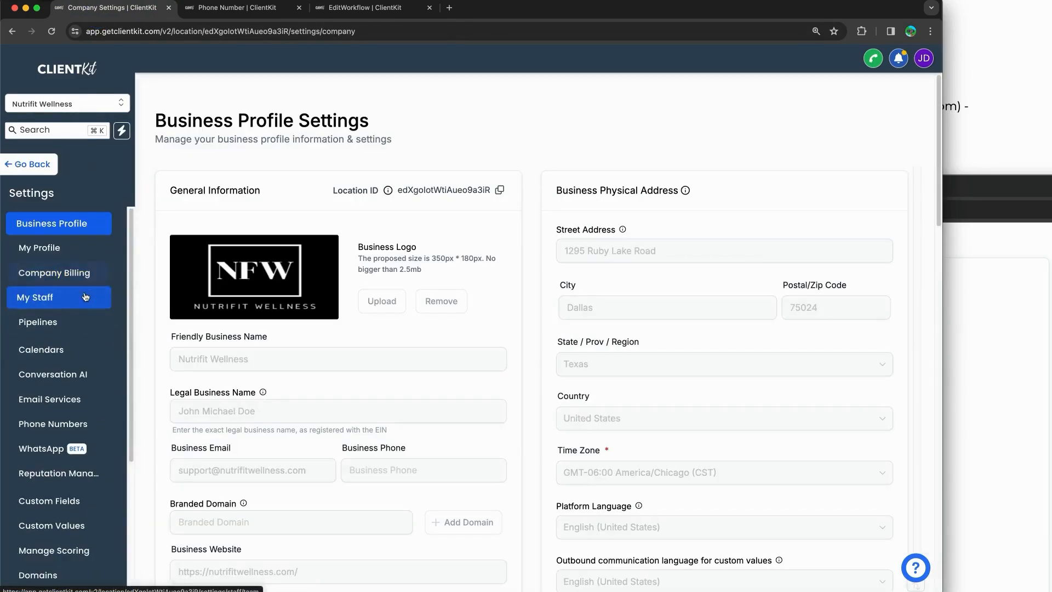
{"action": "left_click", "coordinate": [65, 350]}
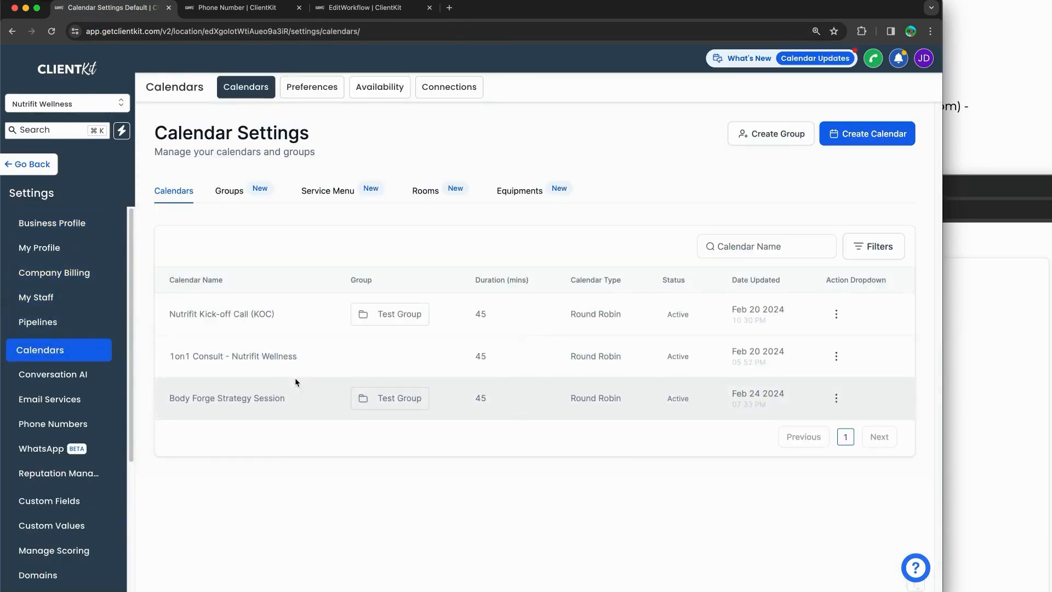
{"action": "left_click", "coordinate": [836, 357]}
{"action": "left_click", "coordinate": [813, 382]}
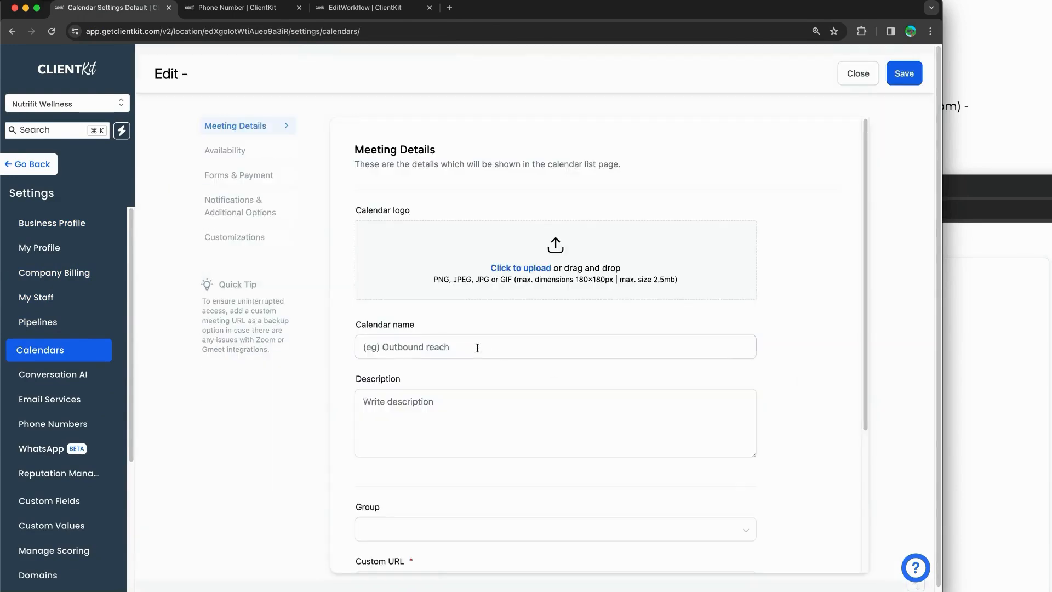
{"action": "scroll", "coordinate": [391, 344], "scroll_direction": "down", "scroll_amount": 5}
{"action": "scroll", "coordinate": [391, 345], "scroll_direction": "down", "scroll_amount": 3}
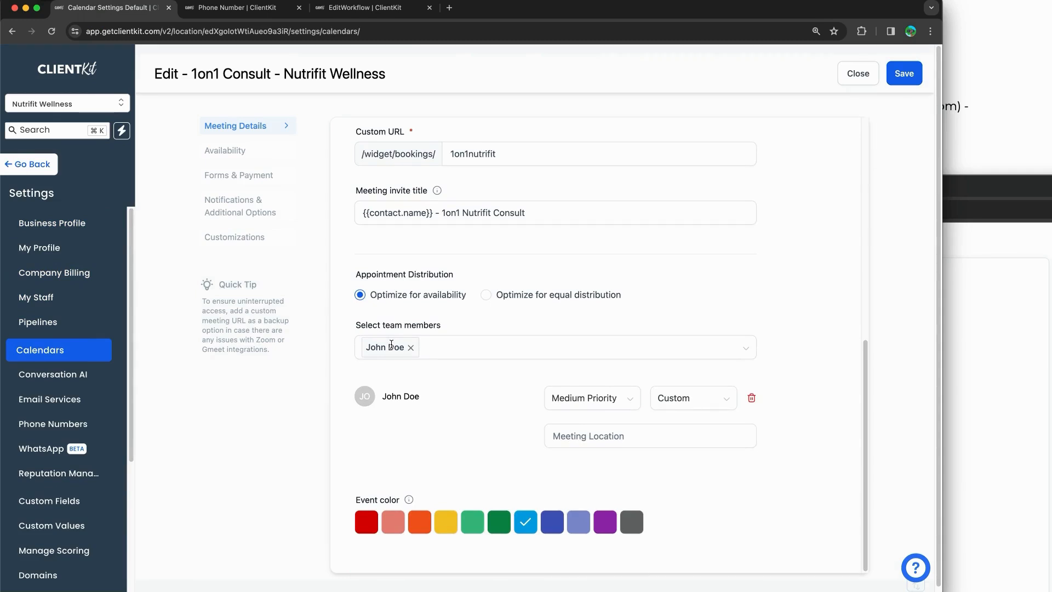
Step: Confirm the team member's Meeting Location field is empty, then return to the workflow tab
{"action": "left_click", "coordinate": [601, 434]}
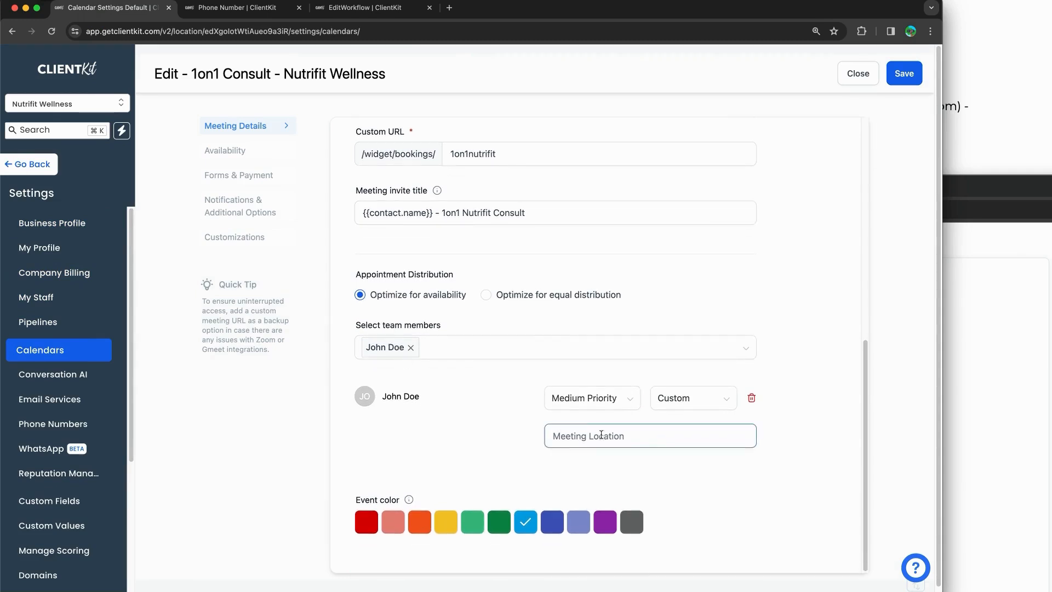
{"action": "left_click", "coordinate": [625, 423]}
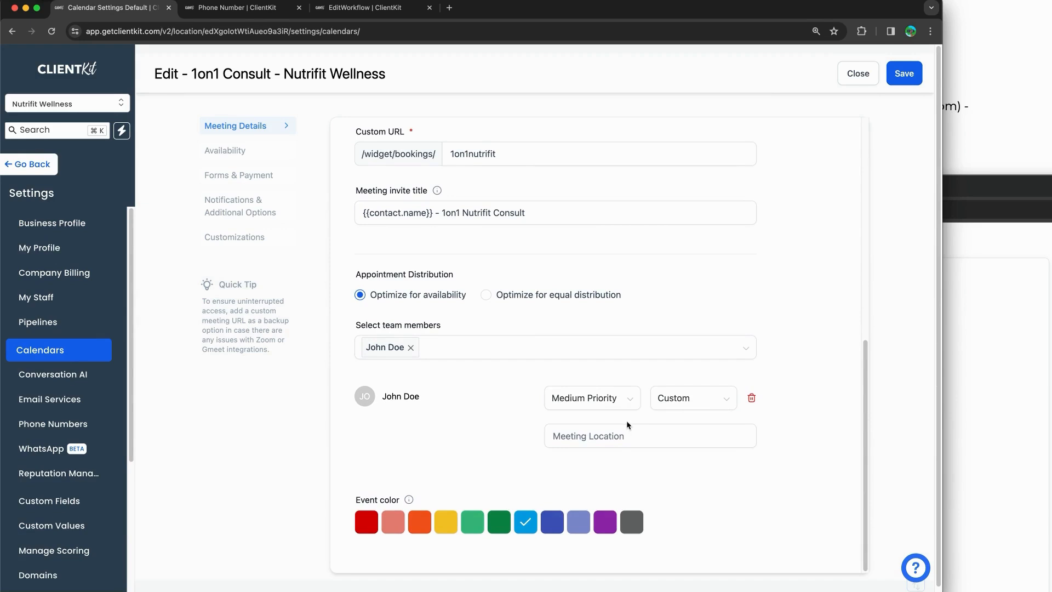
{"action": "left_click", "coordinate": [612, 438]}
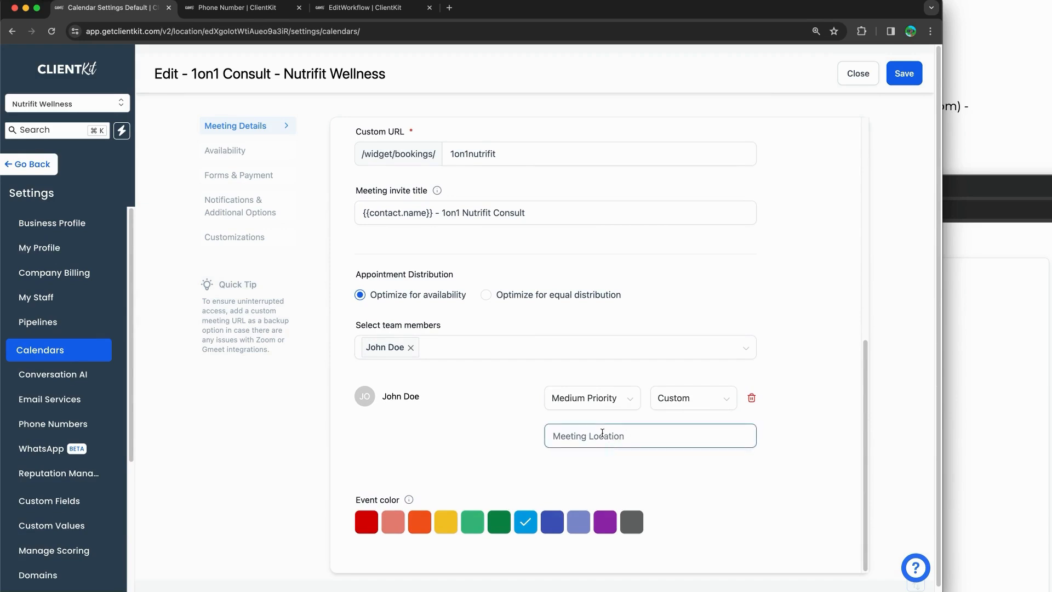
{"action": "left_click", "coordinate": [273, 11]}
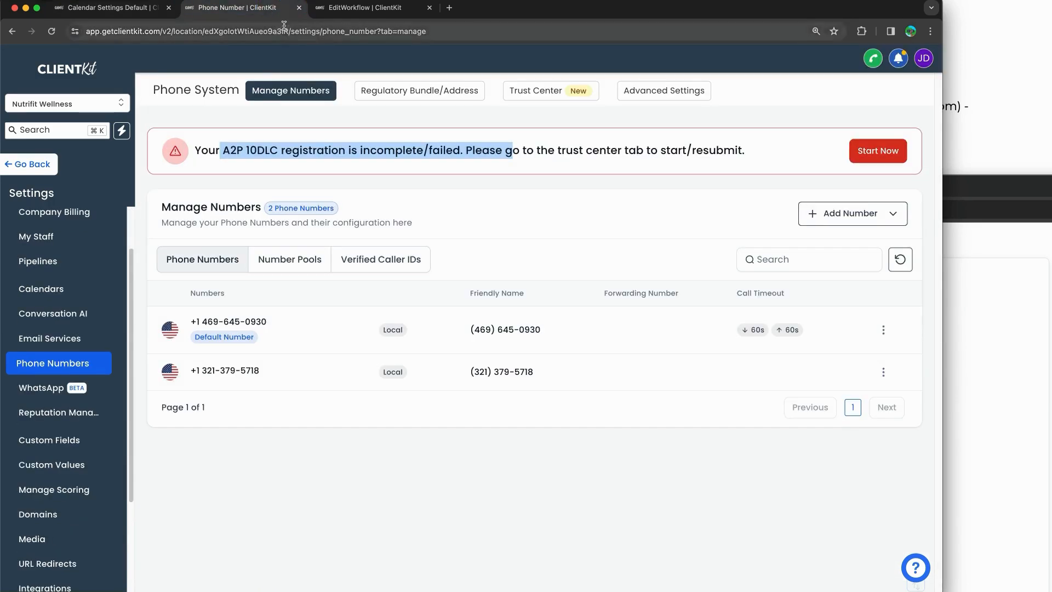
{"action": "left_click", "coordinate": [341, 15]}
{"action": "left_click", "coordinate": [735, 359]}
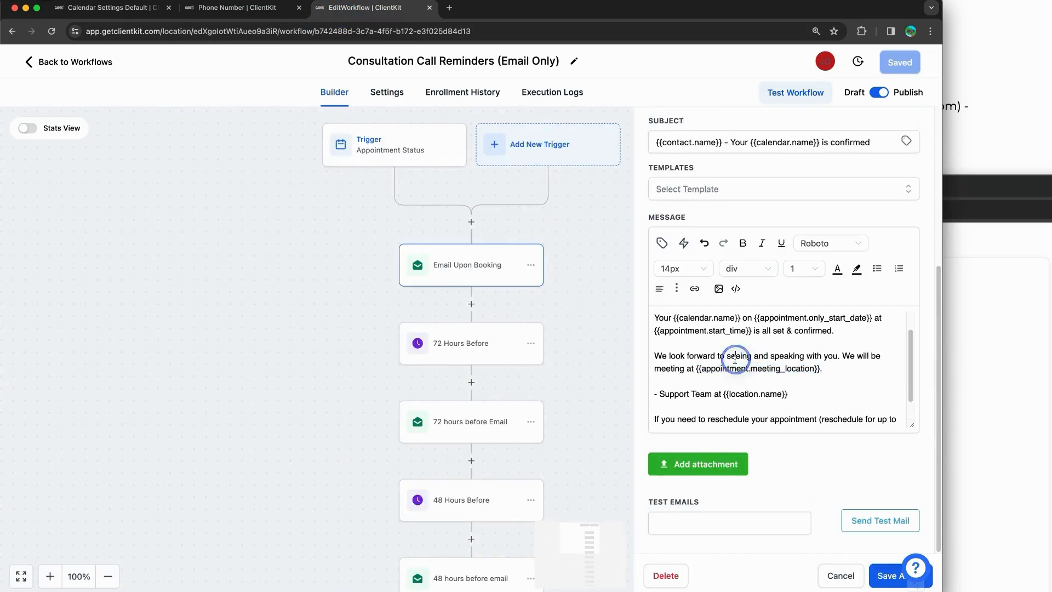
{"action": "left_click_drag", "start_coordinate": [701, 369], "coordinate": [822, 368]}
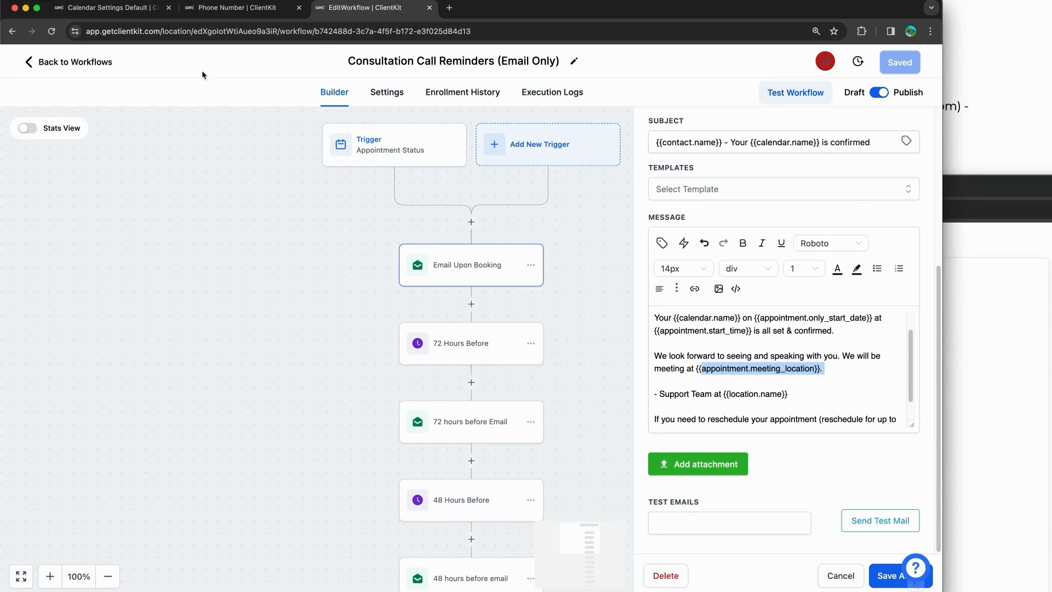
{"action": "left_click", "coordinate": [120, 11]}
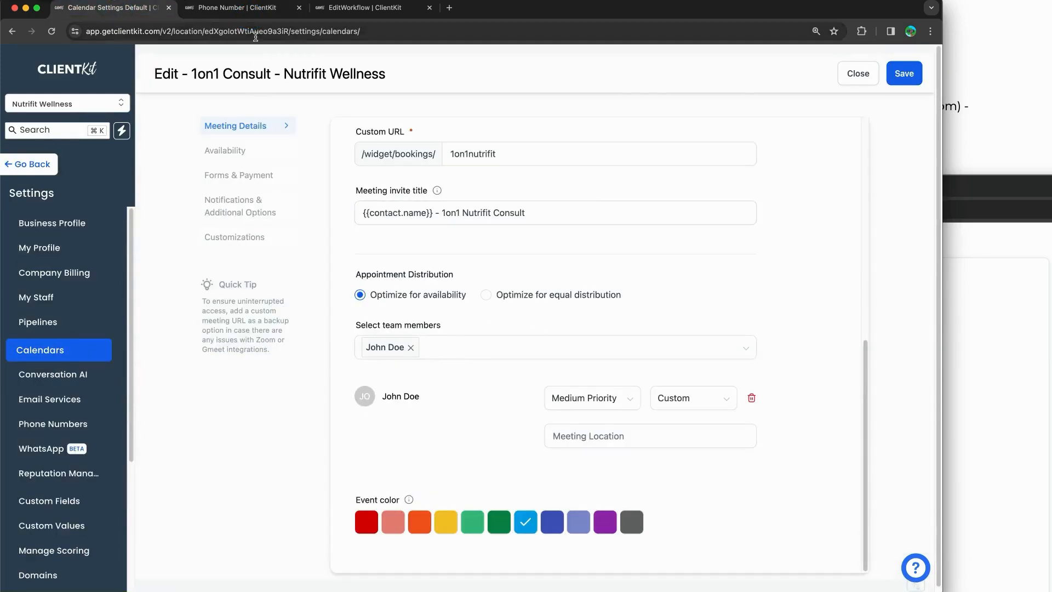
{"action": "left_click", "coordinate": [956, 139]}
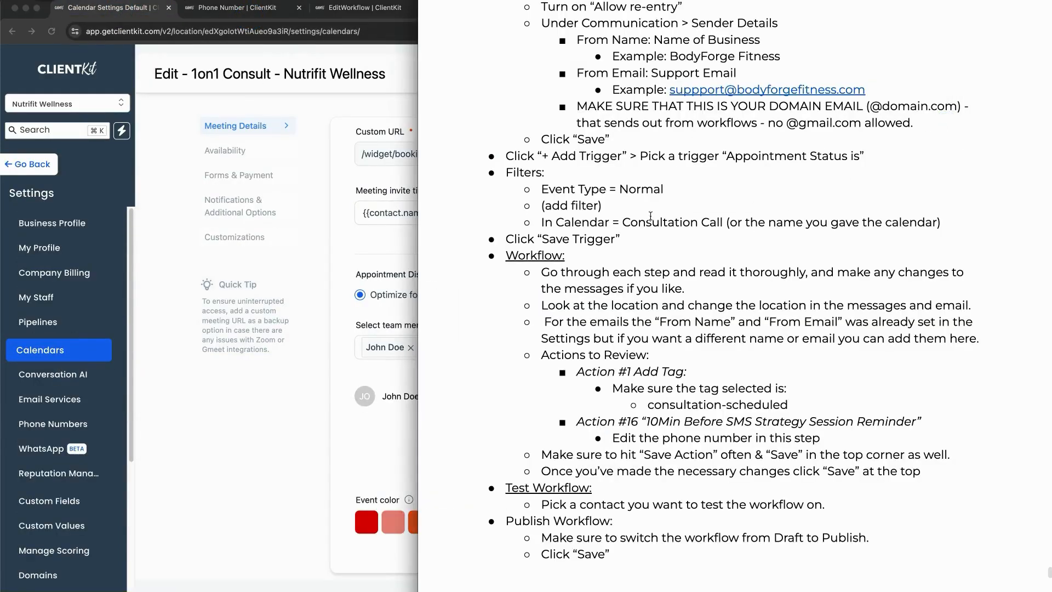
{"action": "left_click", "coordinate": [282, 288]}
{"action": "left_click", "coordinate": [237, 8]}
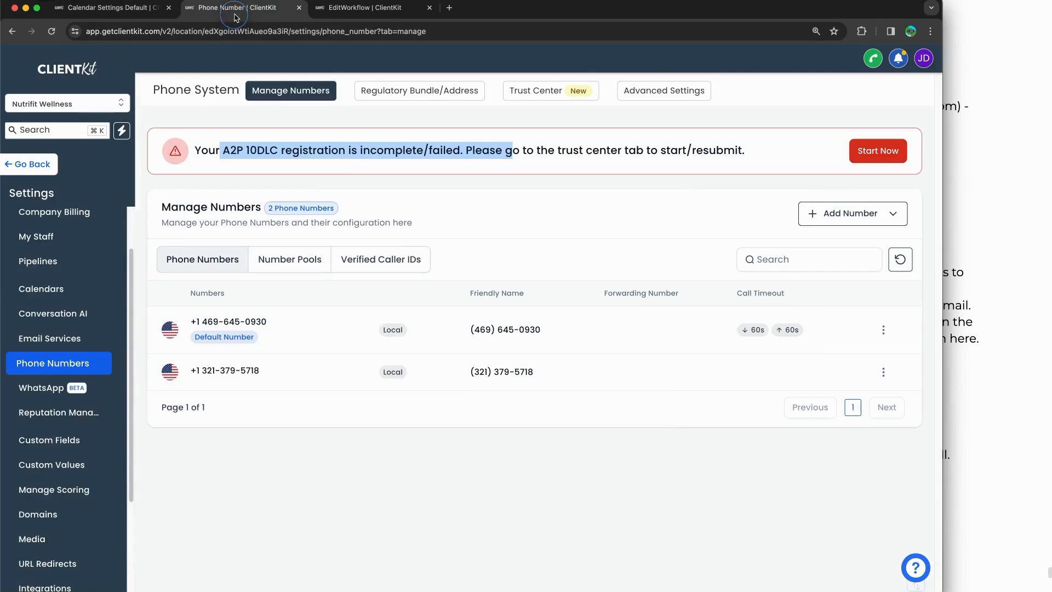
{"action": "left_click", "coordinate": [339, 14]}
Step: Return to the Workflows list and set Consultation Call Reminders (Email Only) back to Draft
{"action": "left_click", "coordinate": [49, 65]}
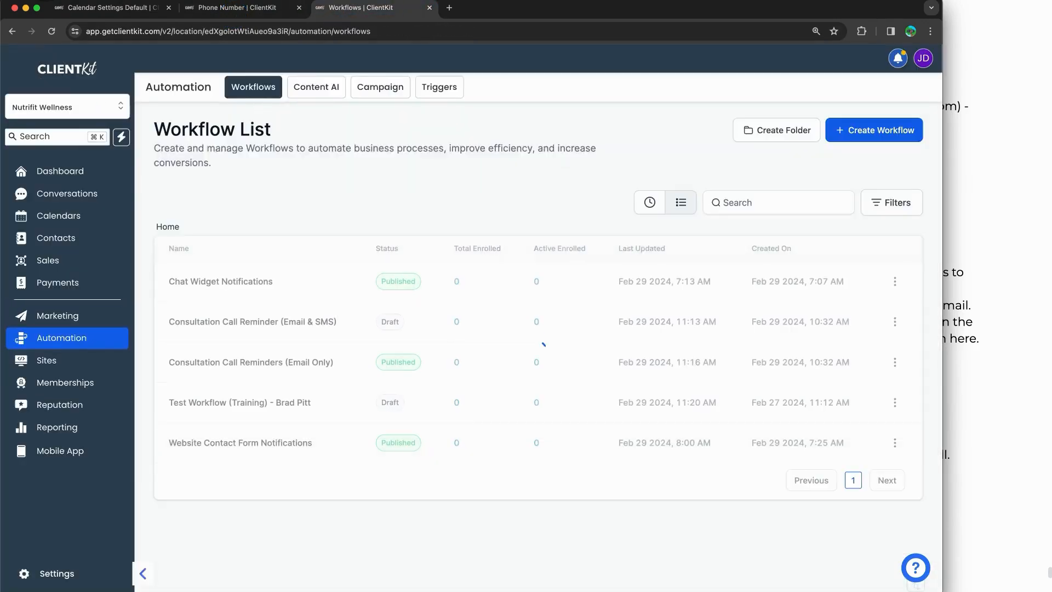
{"action": "left_click_drag", "start_coordinate": [287, 330], "coordinate": [329, 329]}
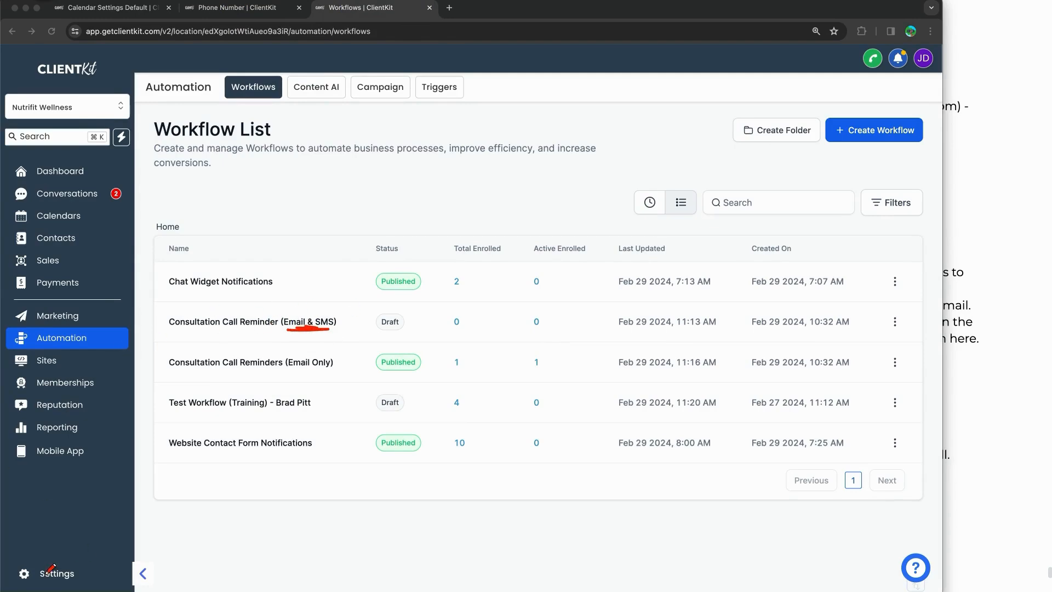
{"action": "mouse_move", "coordinate": [54, 528]}
{"action": "left_mouse_down"}
{"action": "mouse_move", "coordinate": [43, 542]}
{"action": "mouse_move", "coordinate": [84, 537]}
{"action": "left_mouse_up"}
{"action": "key", "text": "Escape"}
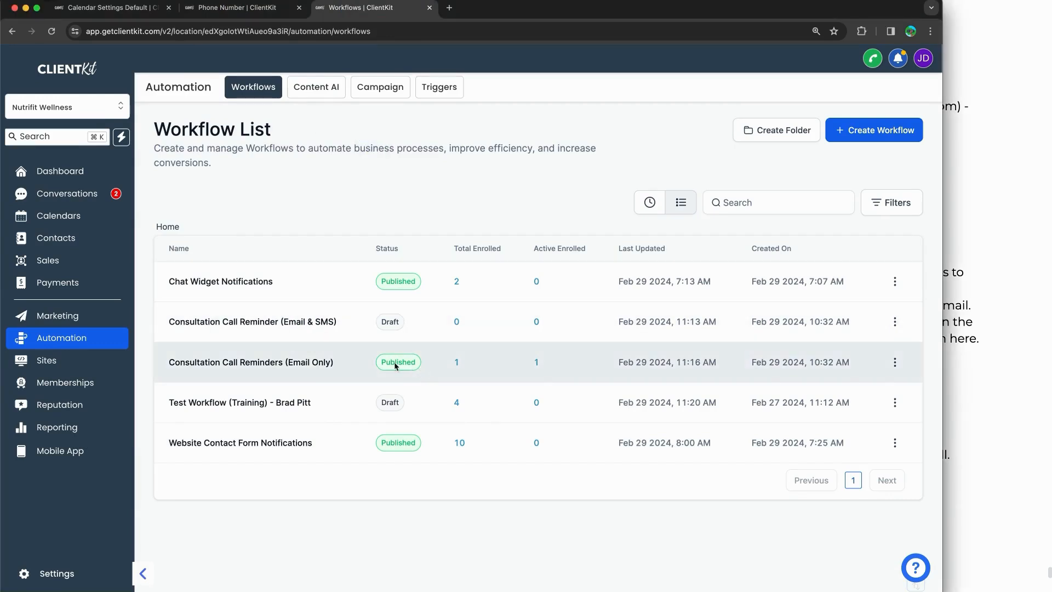
{"action": "left_click", "coordinate": [894, 362]}
{"action": "left_click", "coordinate": [862, 276]}
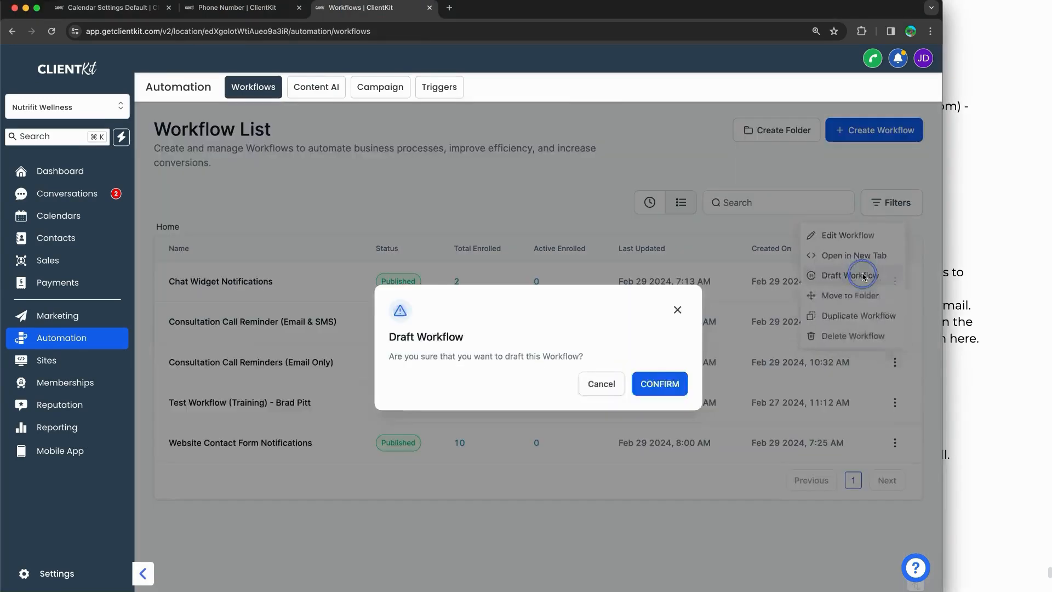
{"action": "left_click", "coordinate": [660, 383]}
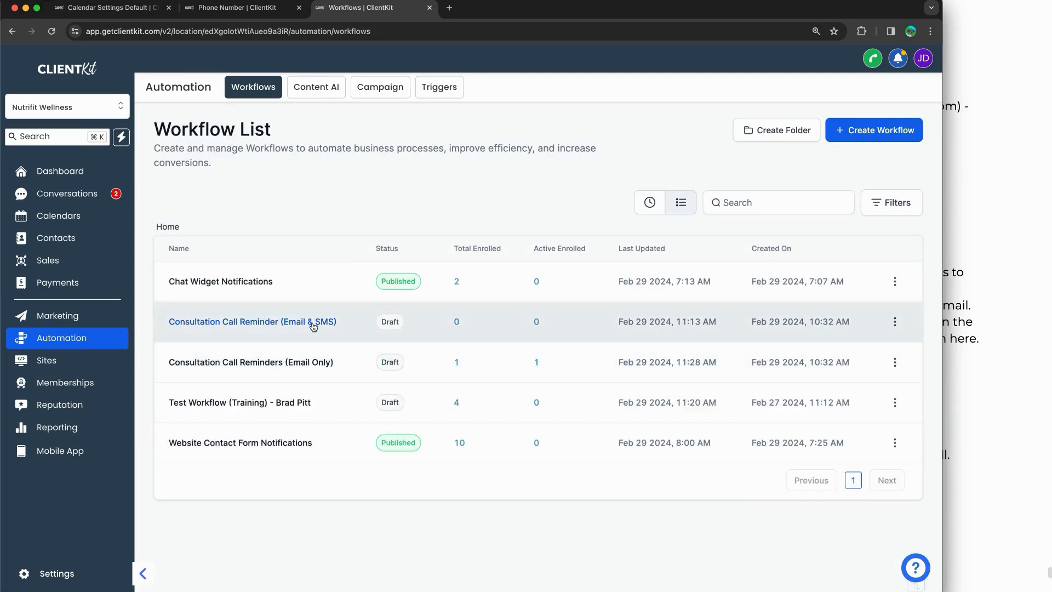
Step: Publish the Consultation Call Reminder (Email & SMS) workflow and open it in the builder
{"action": "left_click", "coordinate": [895, 321]}
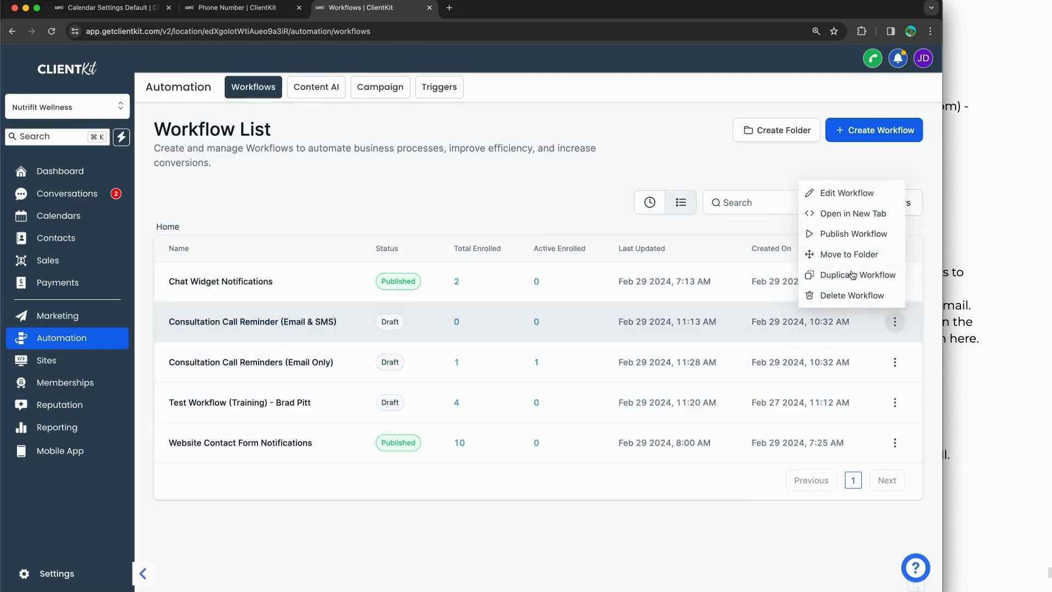
{"action": "left_click", "coordinate": [855, 234]}
{"action": "left_click", "coordinate": [621, 383]}
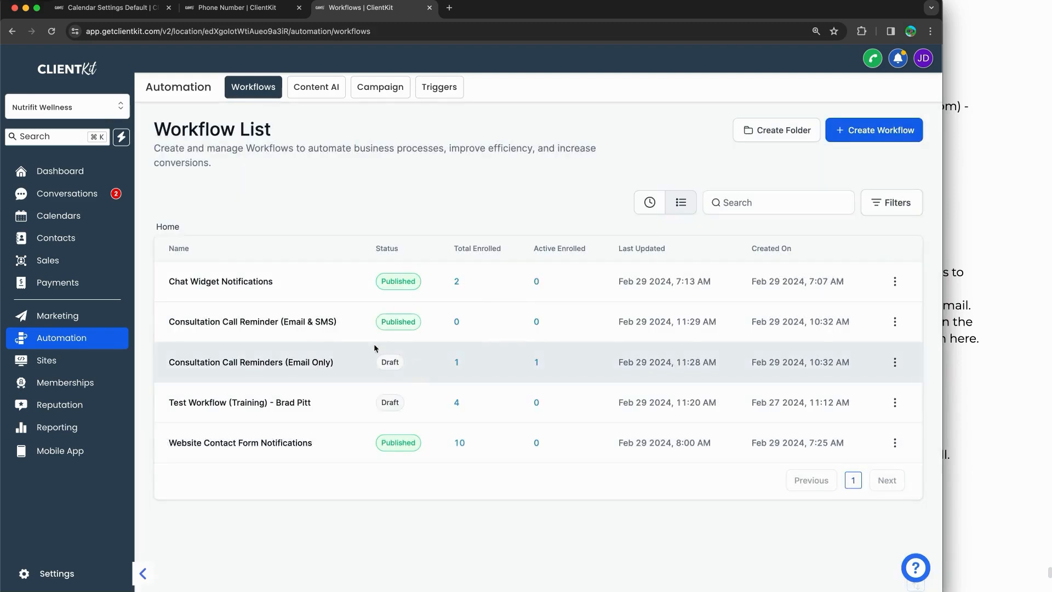
{"action": "left_click", "coordinate": [296, 322]}
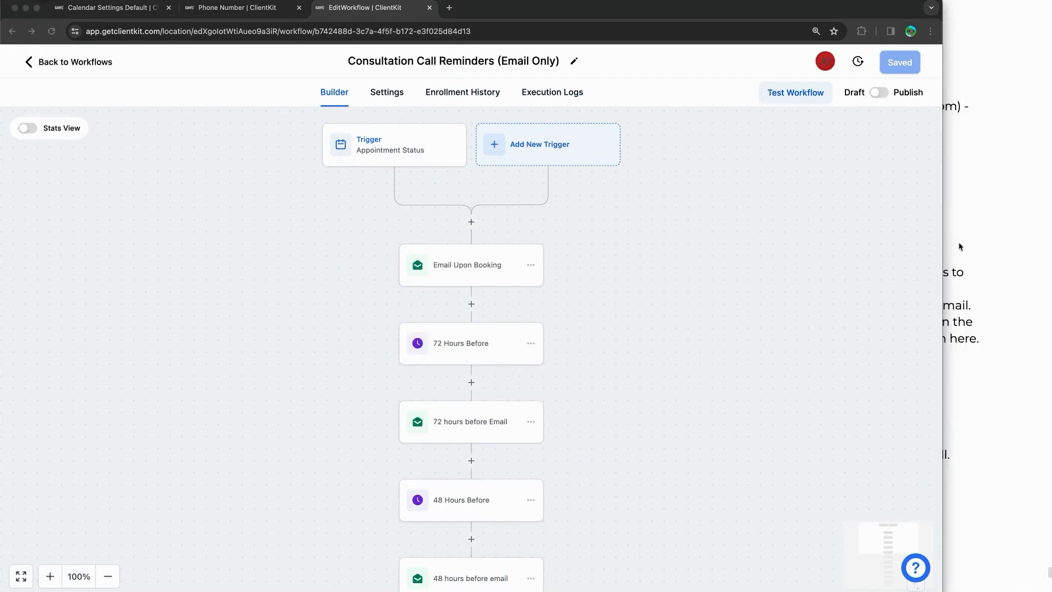
Step: Bring the Google Docs setup guide in front and scroll past the checklist to the What's Next? section
{"action": "left_click", "coordinate": [959, 246]}
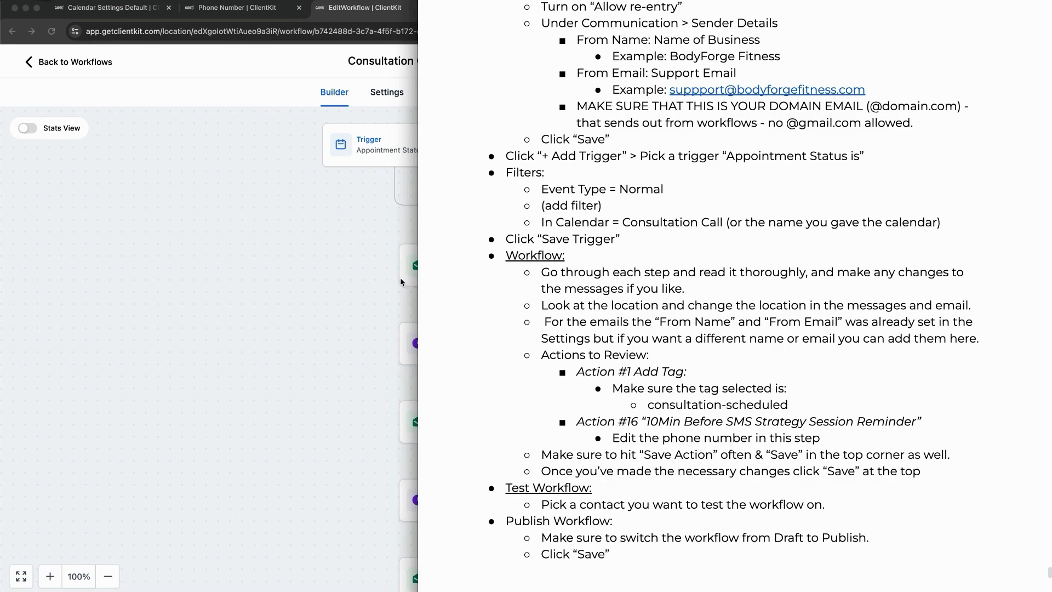
{"action": "scroll", "coordinate": [722, 311], "scroll_direction": "down", "scroll_amount": 10}
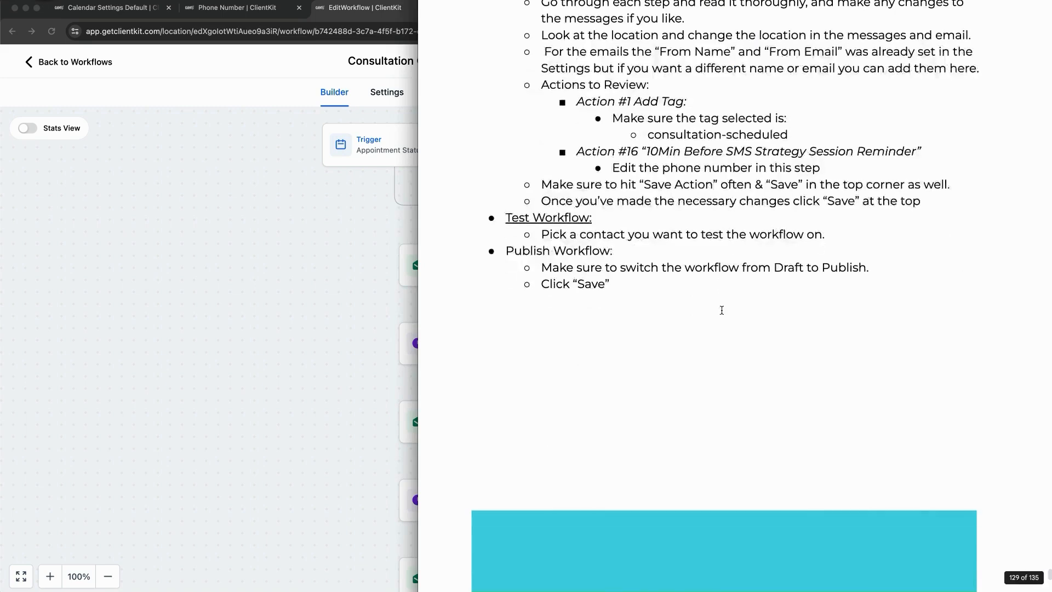
{"action": "scroll", "coordinate": [722, 310], "scroll_direction": "down", "scroll_amount": 5}
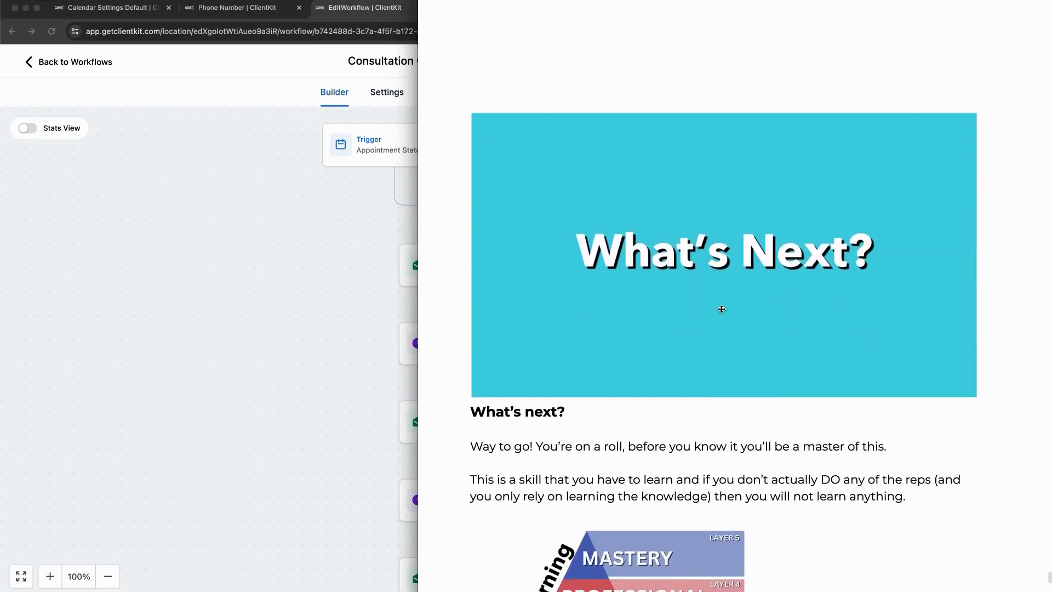
{"action": "scroll", "coordinate": [722, 309], "scroll_direction": "down", "scroll_amount": 1}
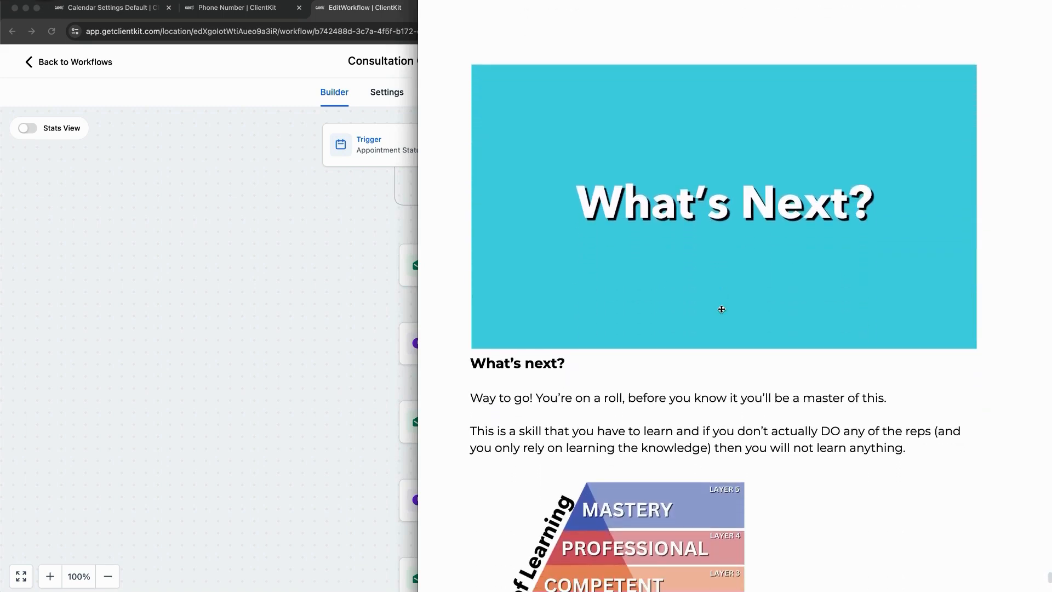
{"action": "scroll", "coordinate": [722, 309], "scroll_direction": "down", "scroll_amount": 5}
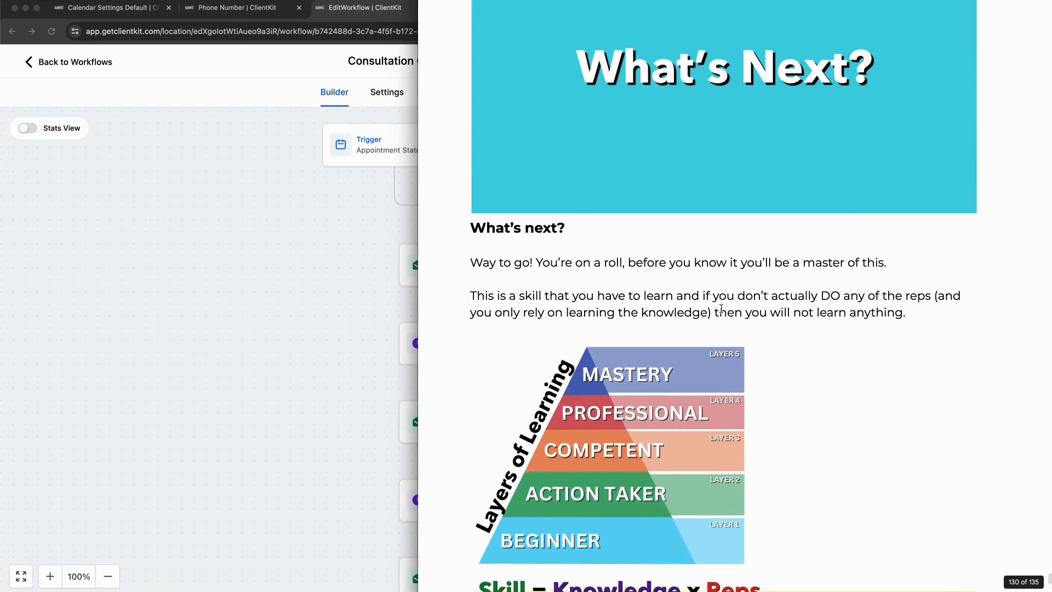
{"action": "scroll", "coordinate": [721, 309], "scroll_direction": "down", "scroll_amount": 6}
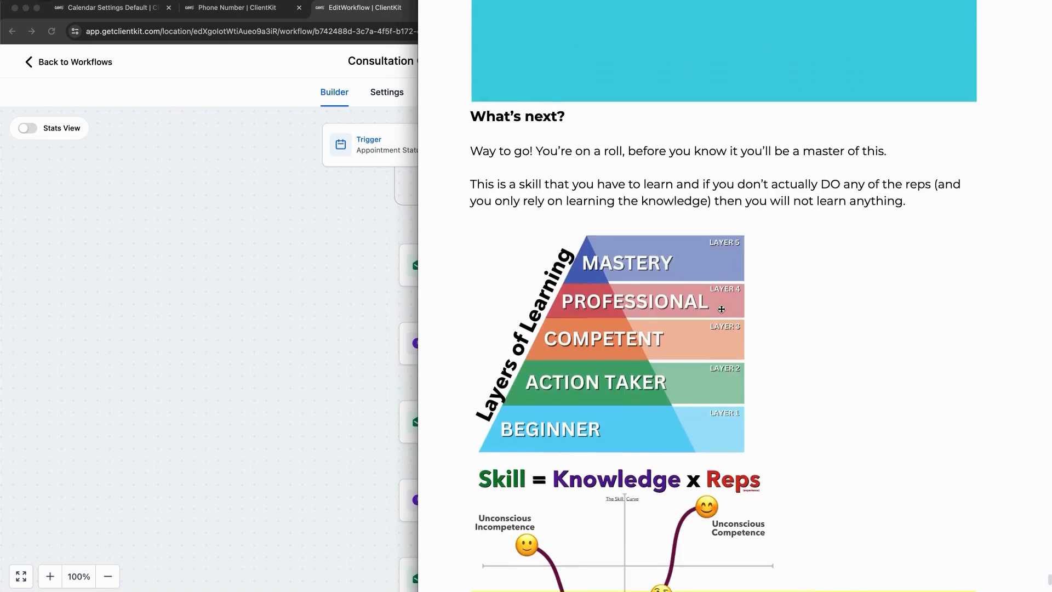
{"action": "scroll", "coordinate": [721, 309], "scroll_direction": "down", "scroll_amount": 8}
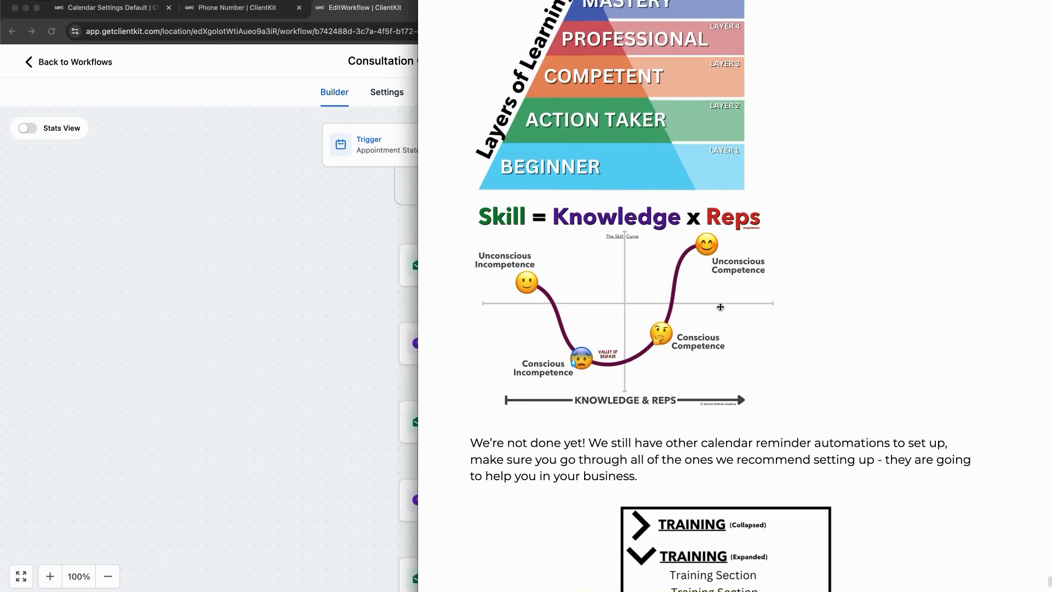